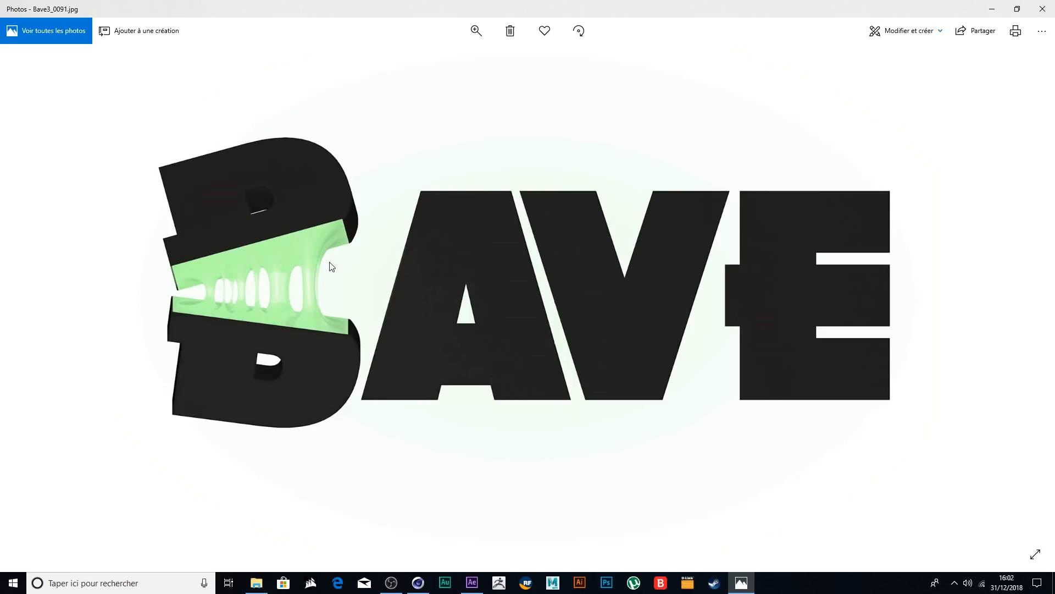
- Review the rendered BAVE image, closing it and the Texte Bave folder window to return to the Cinema 4D scene
key("Left")
key("Right")
left_click(1043, 10)
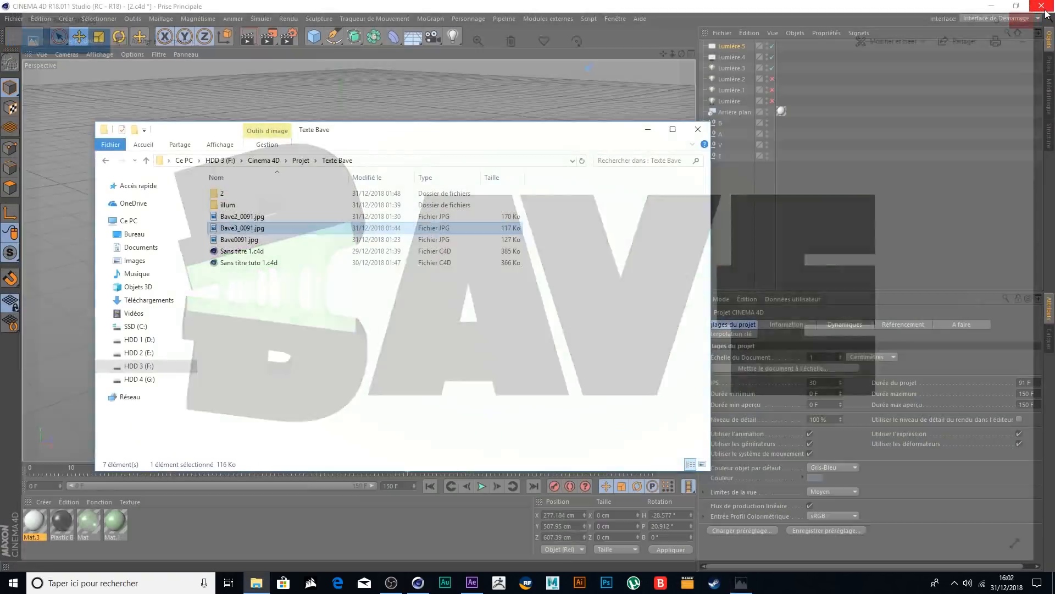
left_click(706, 124)
- Examine the finished 3D BAVE lettering and the green slime strands between the two halves of the B
scroll(352, 257, "up", 10)
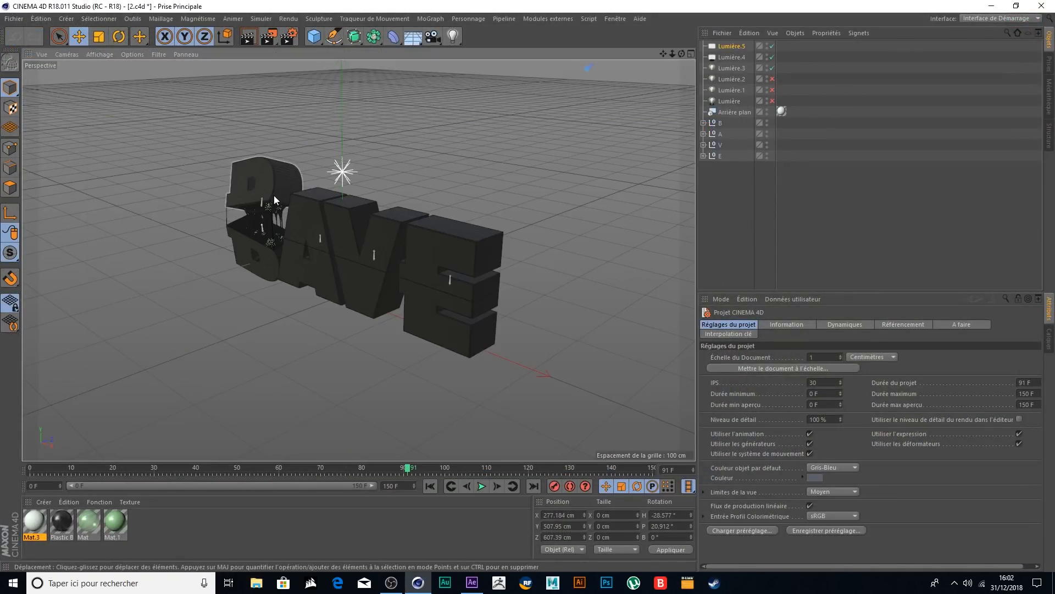
scroll(415, 256, "down", 5)
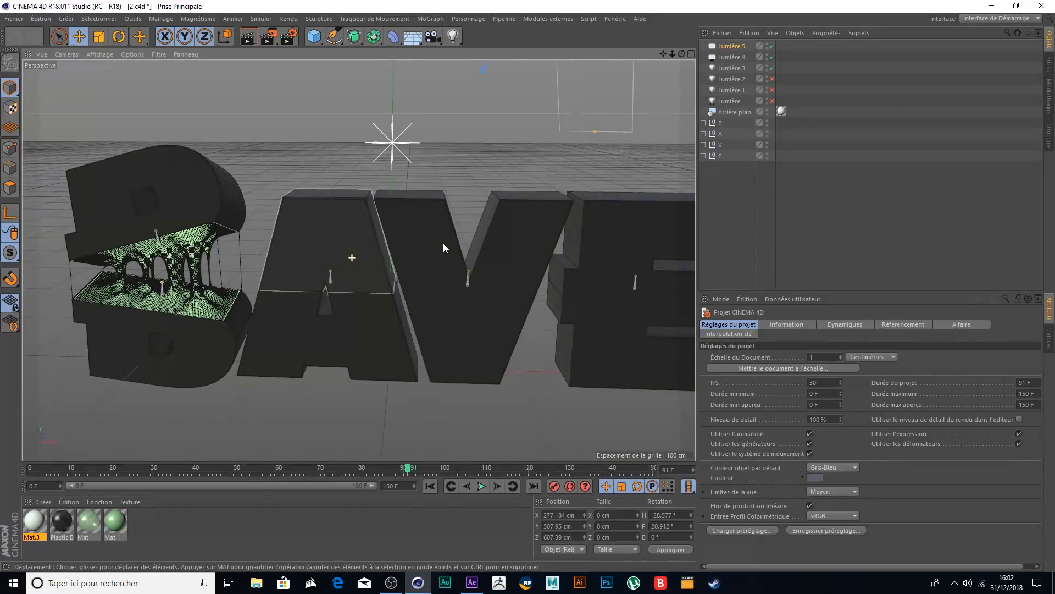
left_click_drag(664, 53, 592, 83)
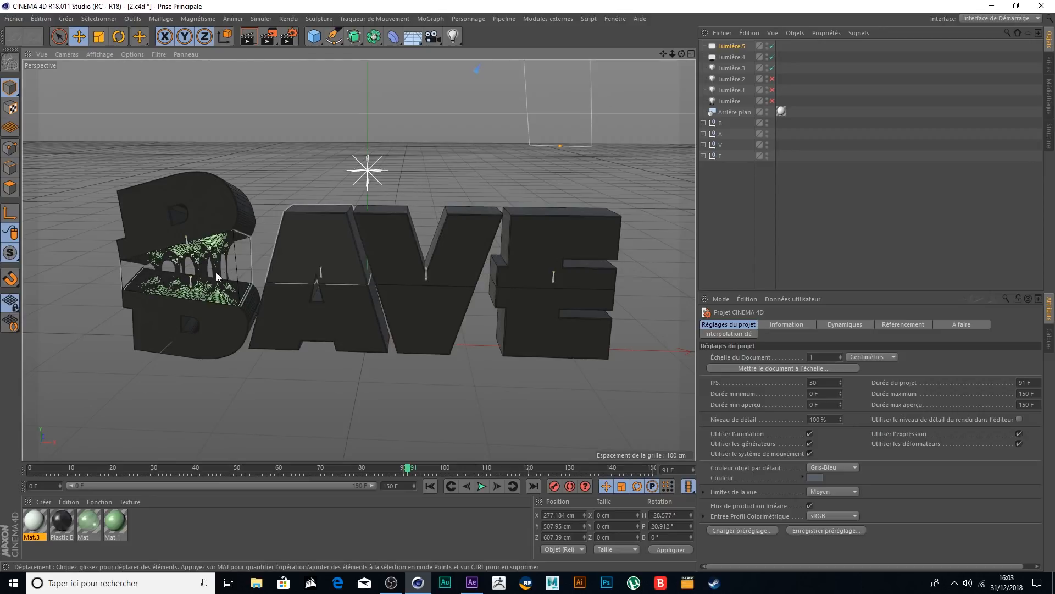
scroll(186, 276, "up", 6)
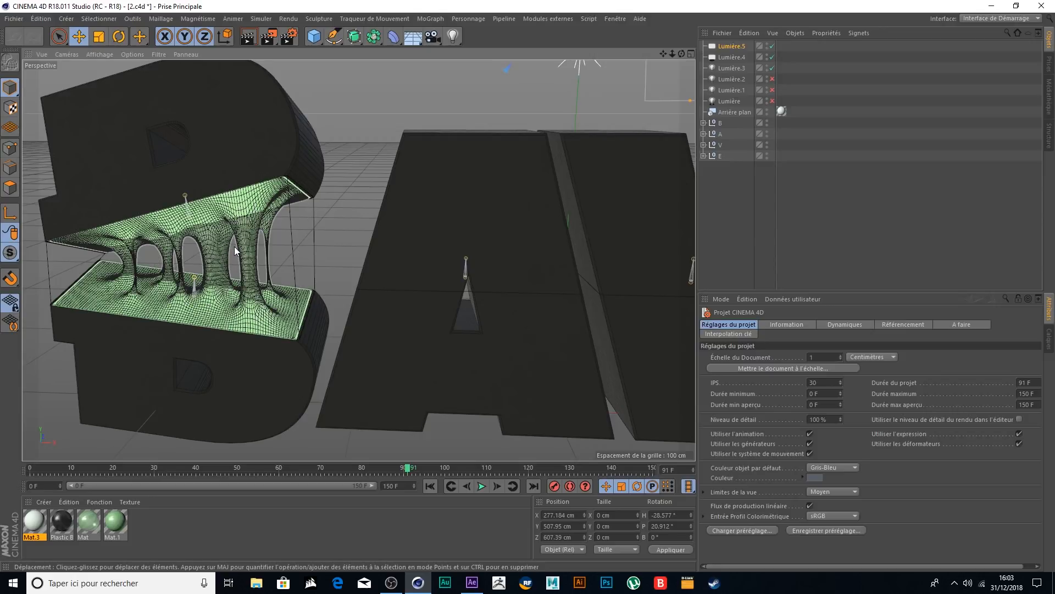
scroll(234, 247, "down", 3)
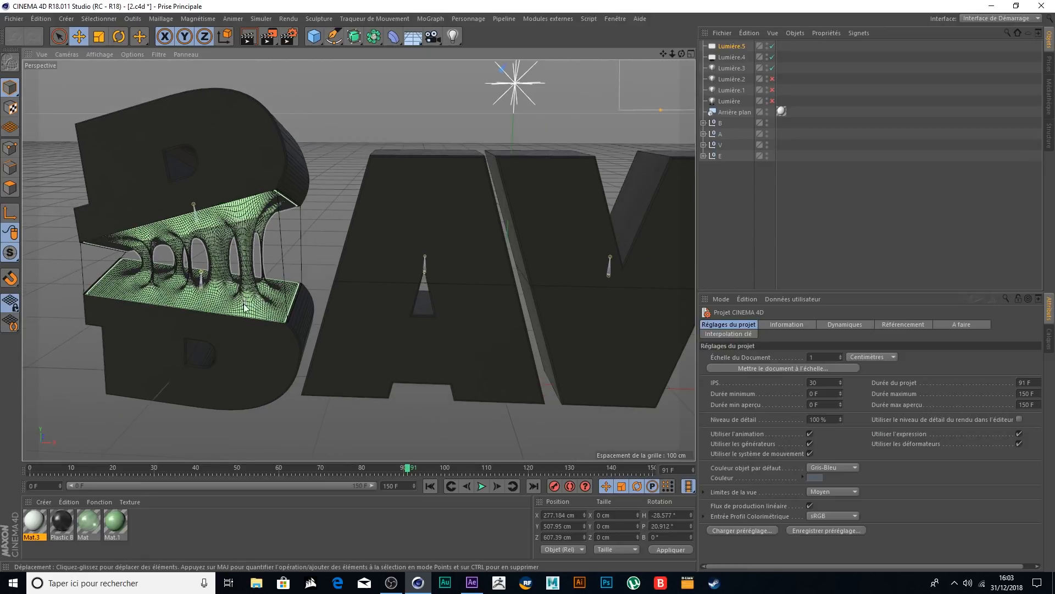
scroll(244, 306, "down", 2)
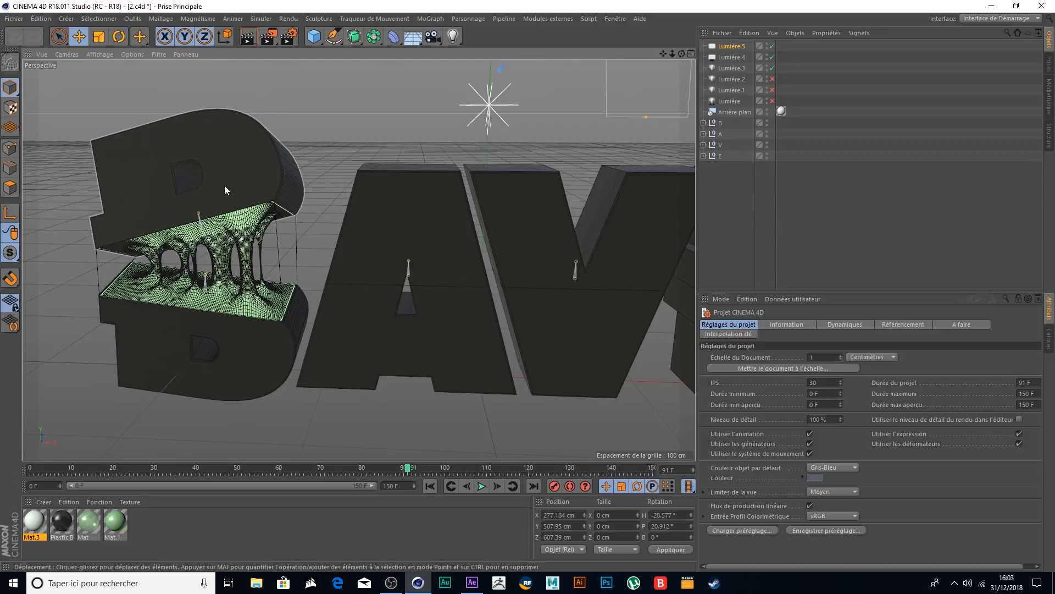
scroll(226, 190, "down", 2)
left_click_drag(663, 54, 537, 60)
scroll(448, 176, "down", 2)
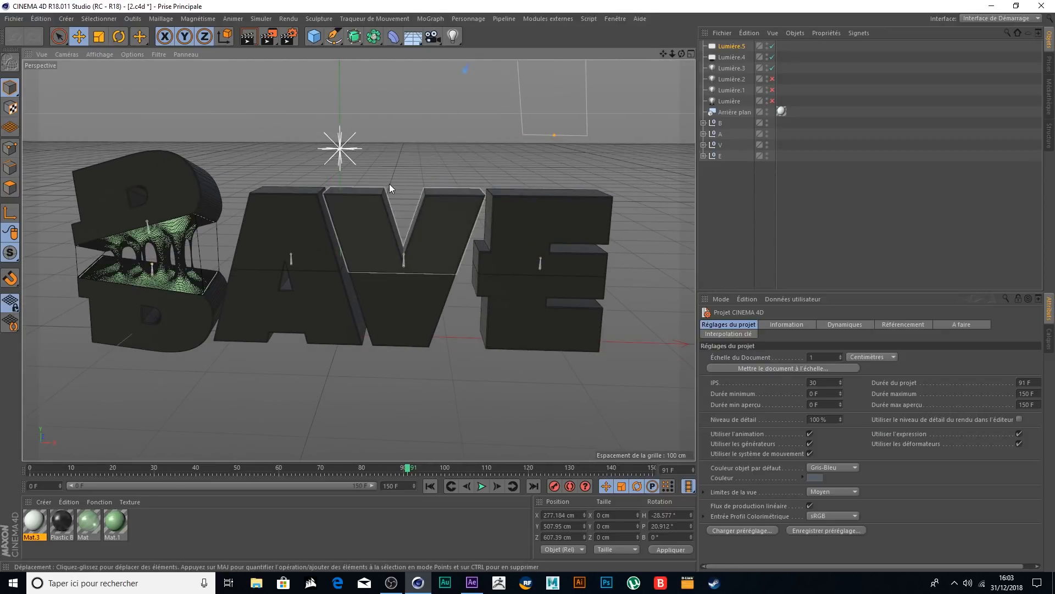
scroll(163, 267, "up", 1)
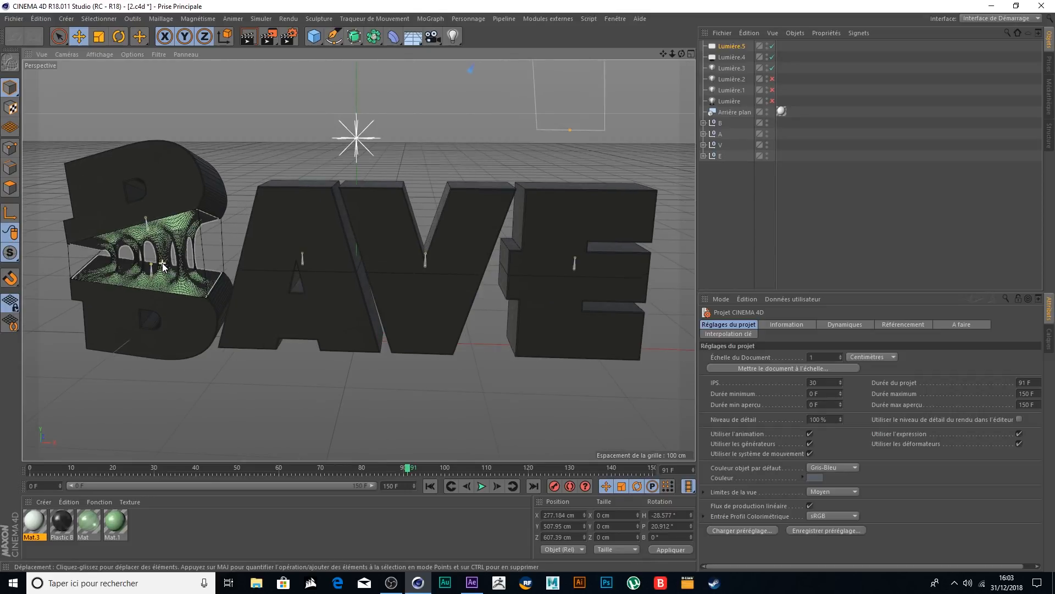
scroll(163, 267, "down", 1)
scroll(163, 267, "up", 1)
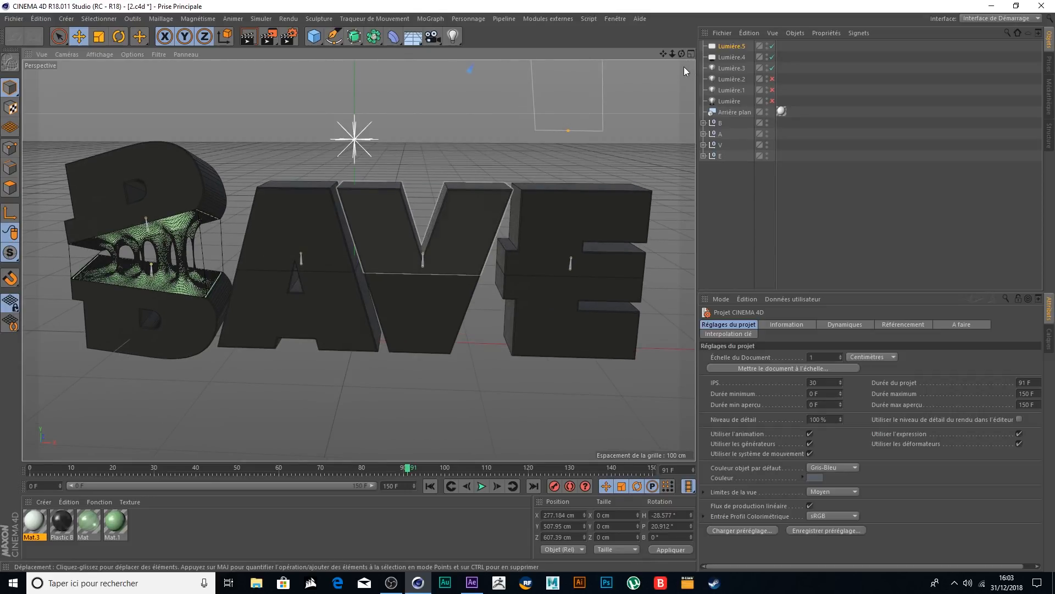
mouse_move(664, 54)
left_mouse_down()
mouse_move(718, 57)
mouse_move(664, 56)
left_mouse_up()
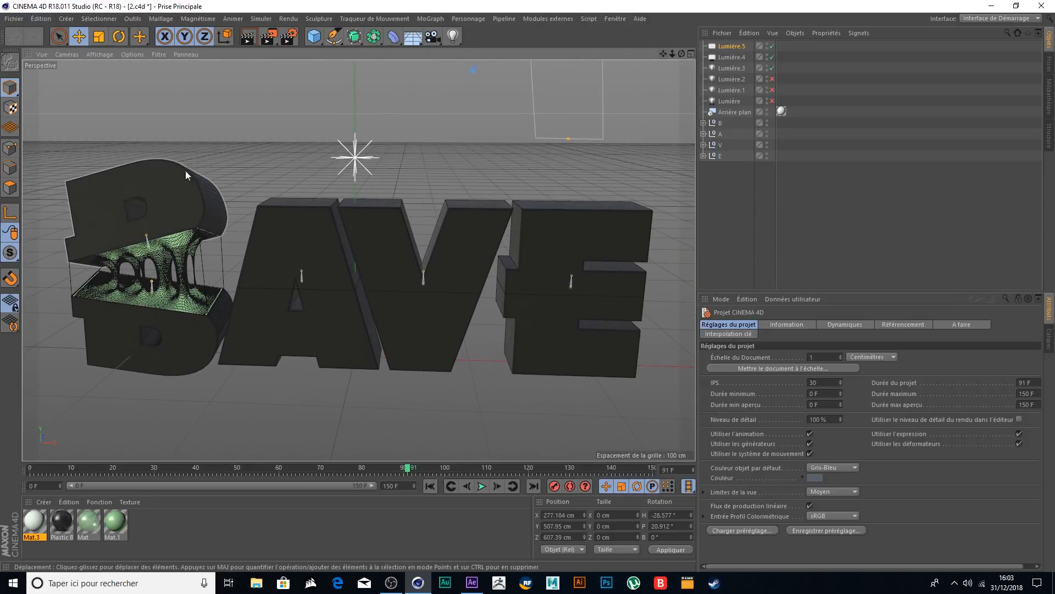
- Select the B's upper joint, Articulation O, and turn on the display of axes in the viewport
left_click(720, 123)
left_click(704, 123)
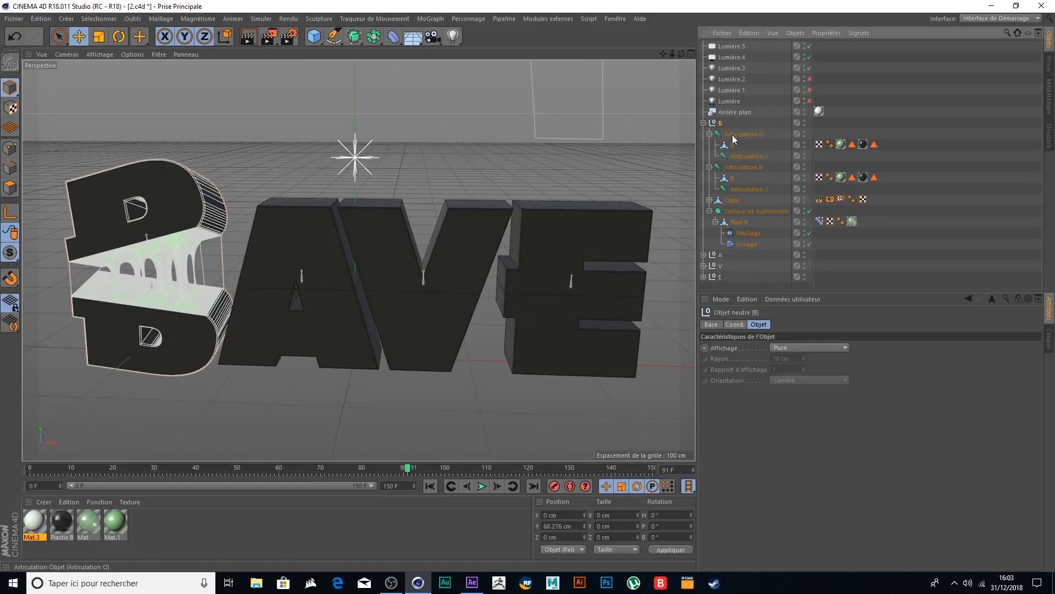
left_click(740, 134)
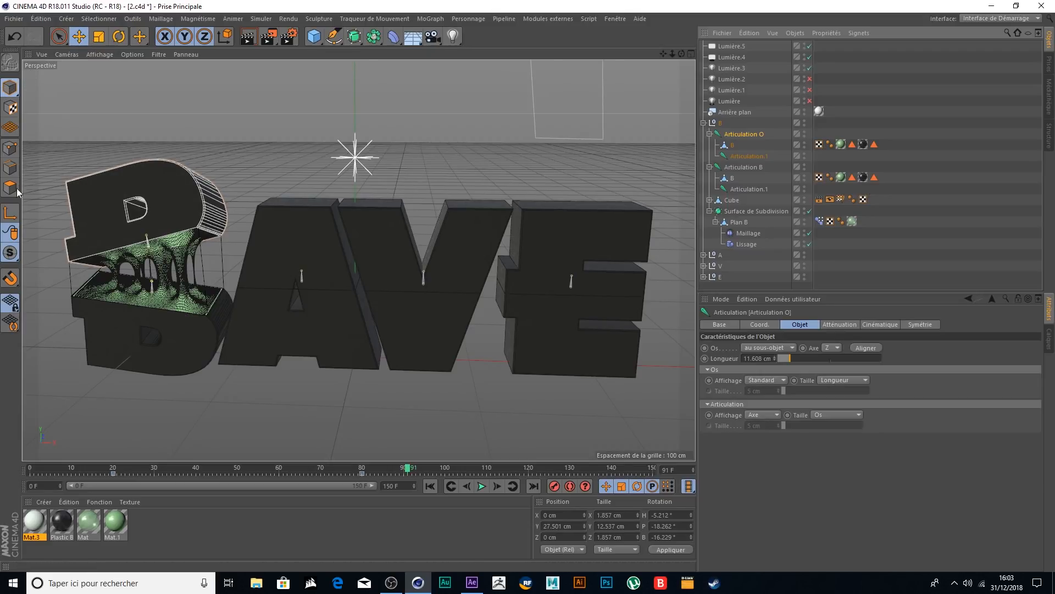
key("t")
left_click(134, 55)
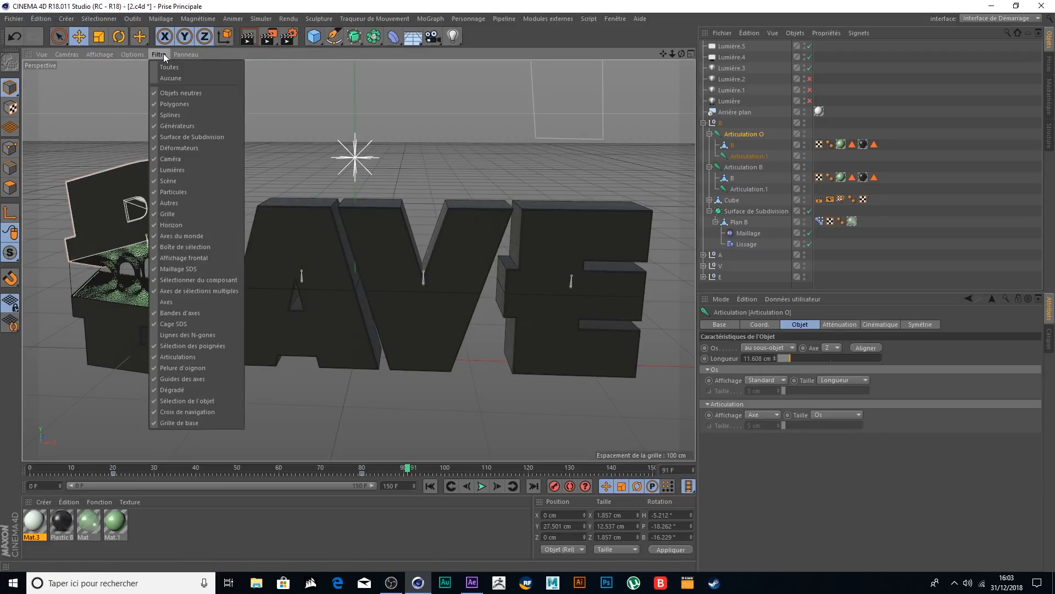
left_click(186, 302)
- Raise the upper half of the B with its joint and rotate it to stretch the slime
left_click_drag(131, 158, 229, 148)
left_click(118, 36)
left_click_drag(98, 165, 195, 164)
- Move the B's lower joint, Articulation B, to about X 0.8, Y -7.7, Z -1.2 cm
left_click(748, 155)
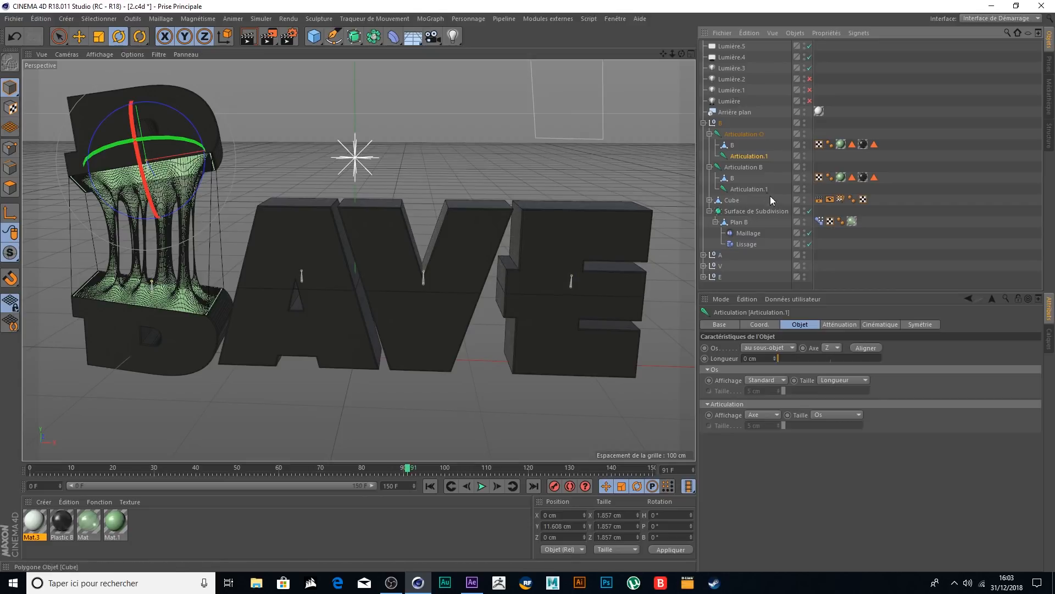
left_click(745, 167)
key("e")
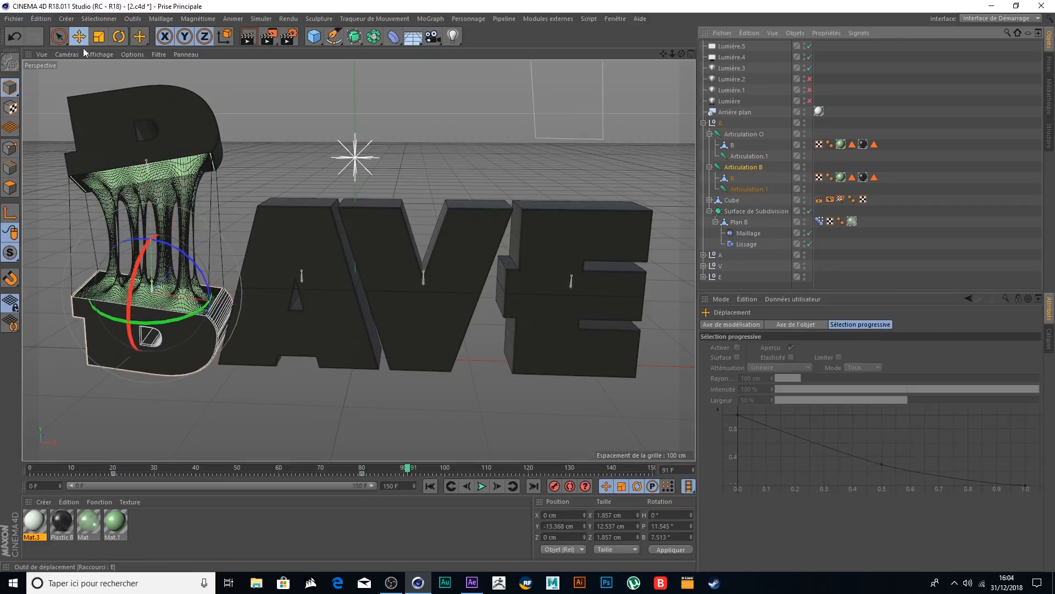
left_click_drag(154, 238, 123, 197)
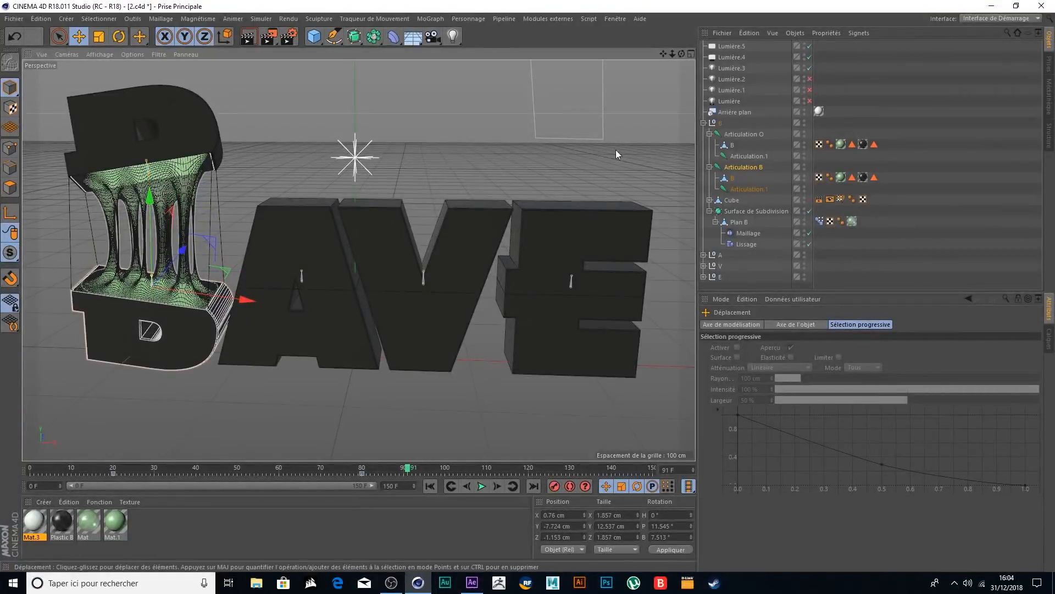
- Raise the A's upper joint, Articulation O, to about Y 54 cm to pull the letter's halves apart
left_click(703, 122)
left_click(704, 134)
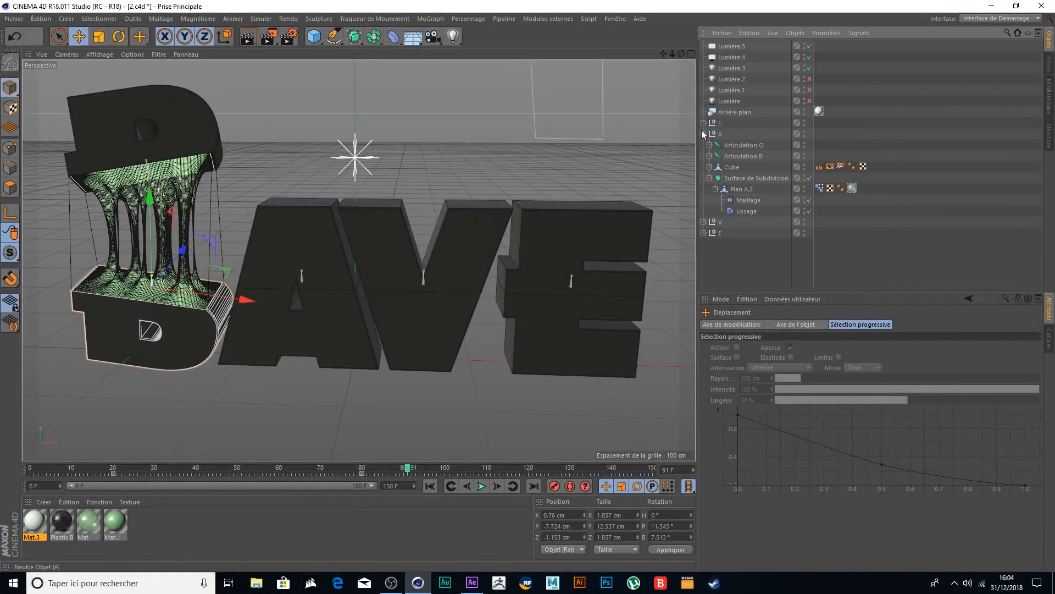
left_click(750, 144)
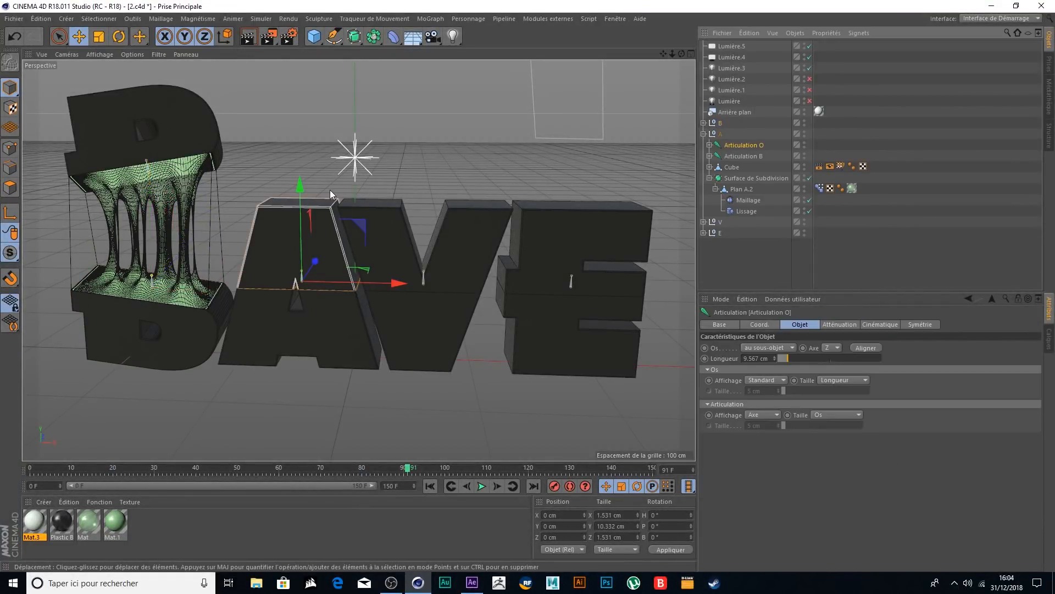
left_click_drag(302, 185, 283, 122)
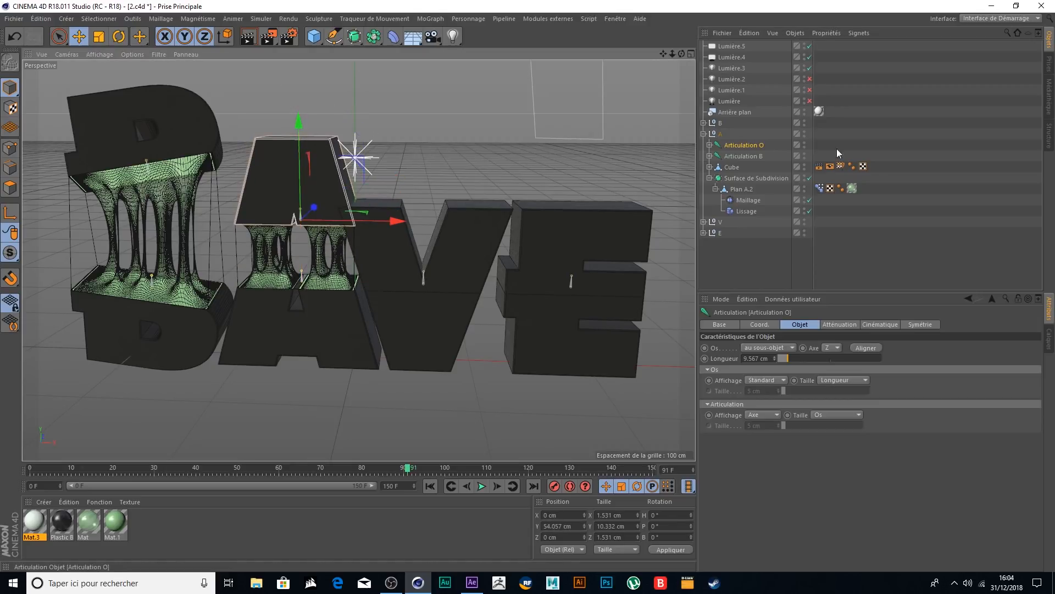
- Move the A's lower joint, Articulation B, to about X -7 cm and Y -34 cm
left_click(743, 156)
left_click_drag(300, 192, 287, 229)
mouse_move(399, 324)
left_mouse_down()
mouse_move(380, 325)
mouse_move(427, 325)
mouse_move(390, 325)
left_mouse_up()
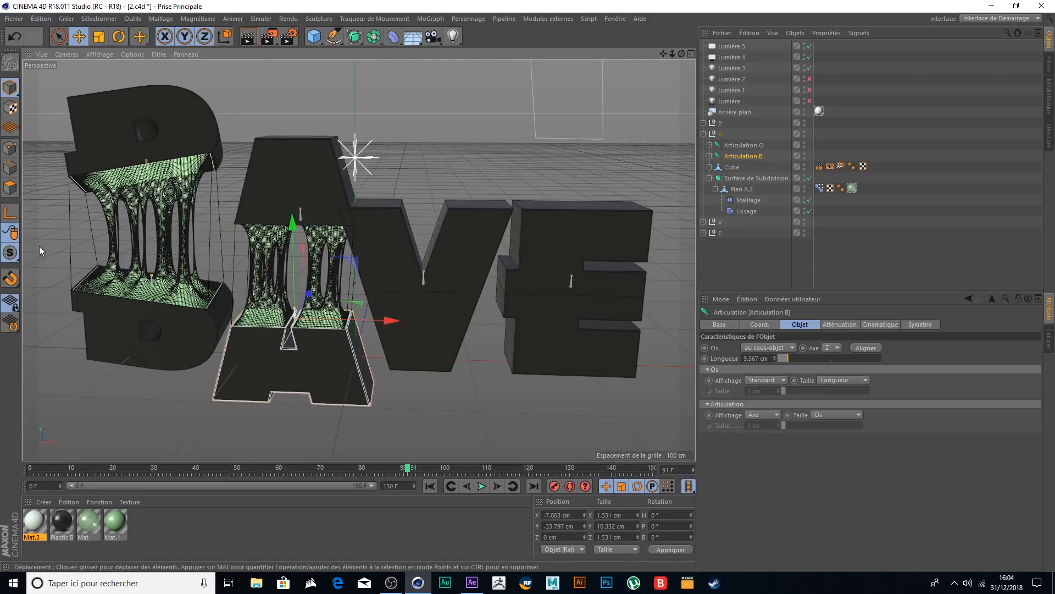
- Reshape the B's slime with Plan B's Pose Morphing: Pose.0 39%, Pose.1 23%, Pose.2 -430%, Pose.3 29%, Pose.4 610%
left_click(704, 122)
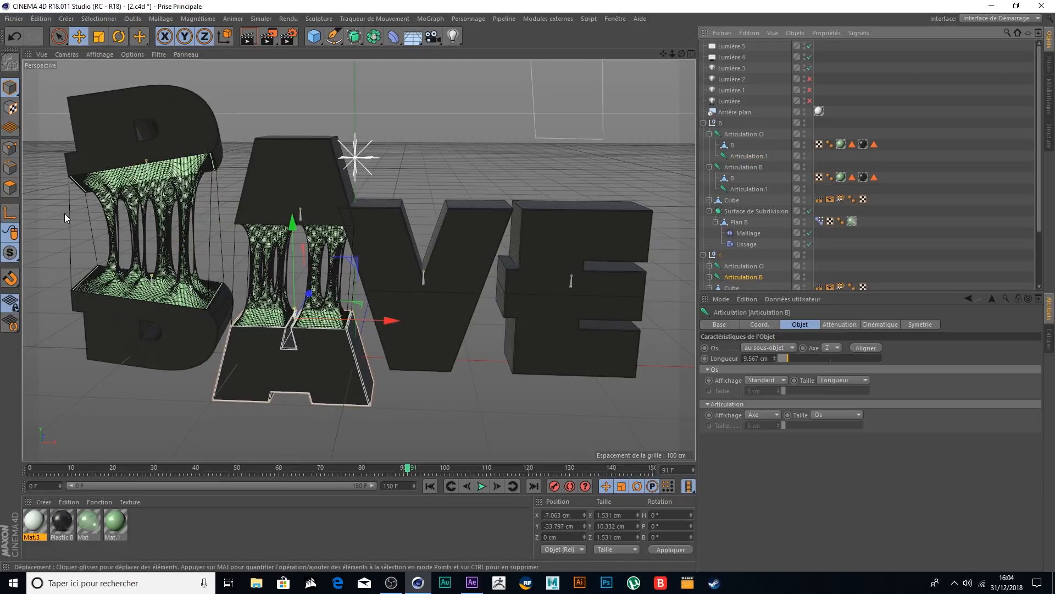
scroll(69, 215, "up", 4)
left_click_drag(663, 54, 711, 60)
left_click(819, 221)
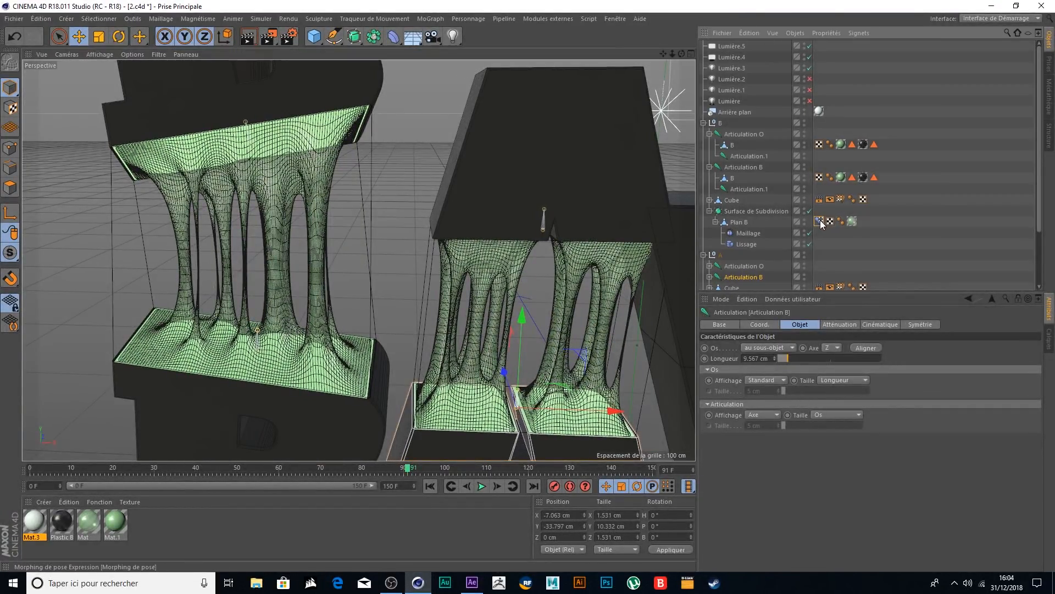
left_click_drag(957, 384, 930, 413)
left_click_drag(801, 420, 870, 416)
left_click_drag(938, 430, 847, 431)
left_click_drag(796, 408, 814, 430)
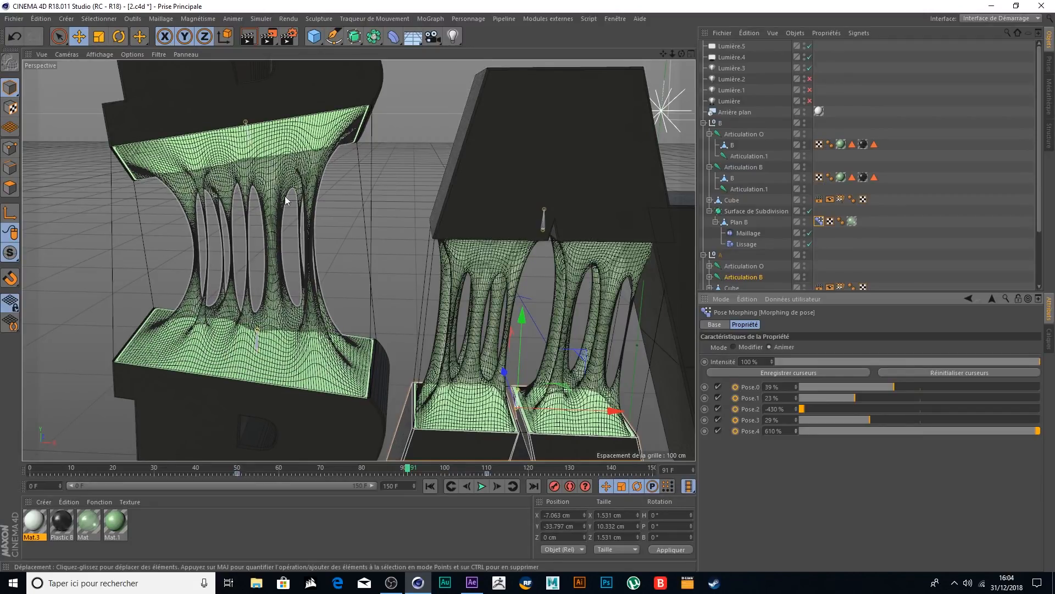
scroll(327, 177, "down", 4)
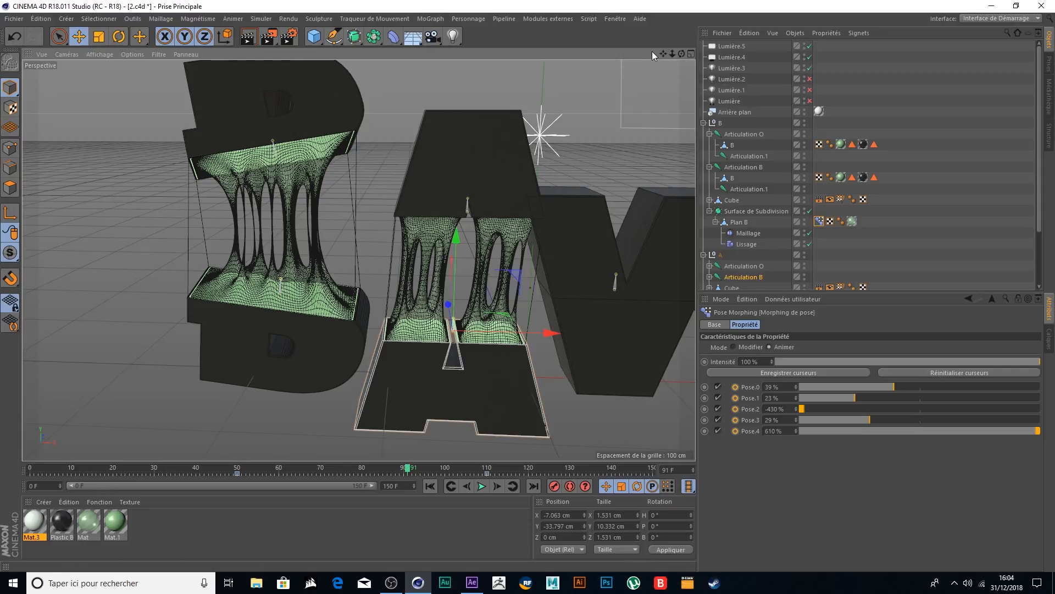
left_click_drag(662, 52, 516, 68)
scroll(454, 181, "down", 2)
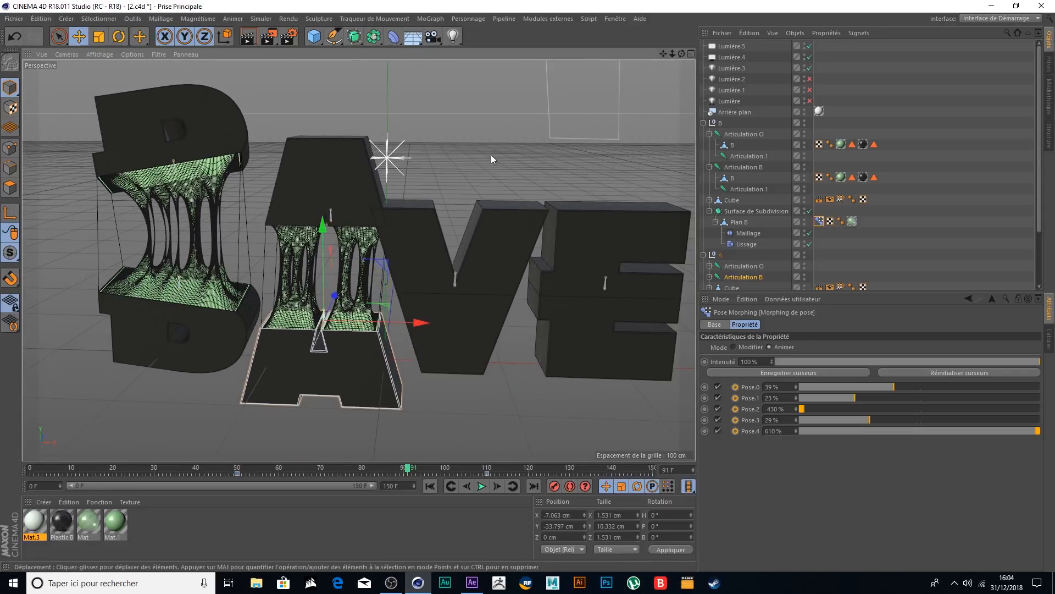
left_click_drag(663, 53, 639, 62)
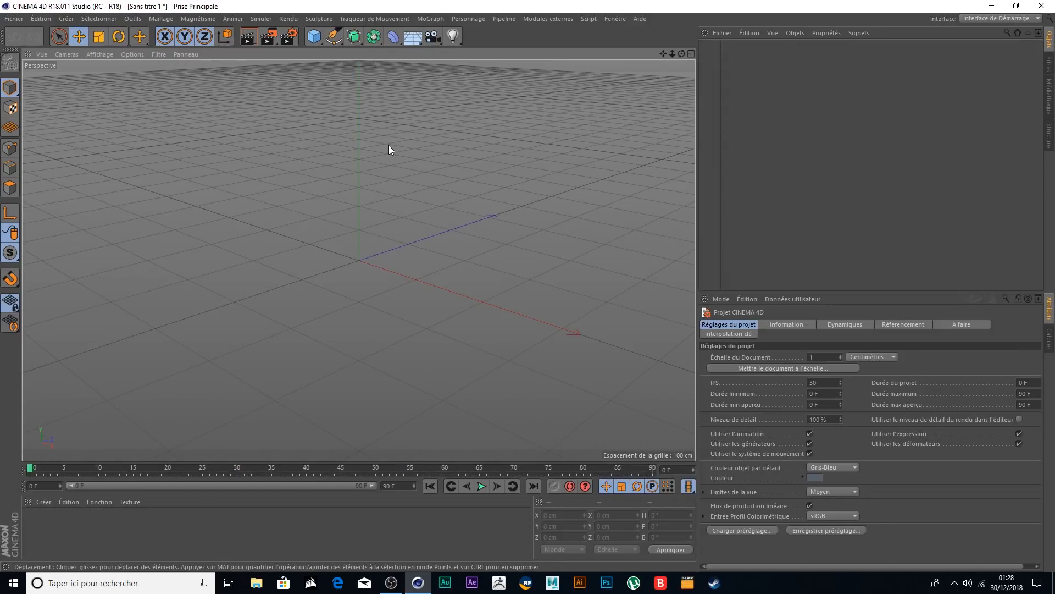
- Add a MoGraph MoTexte object to the empty scene and show the model's shading with mesh lines
left_click(420, 18)
left_click(460, 193)
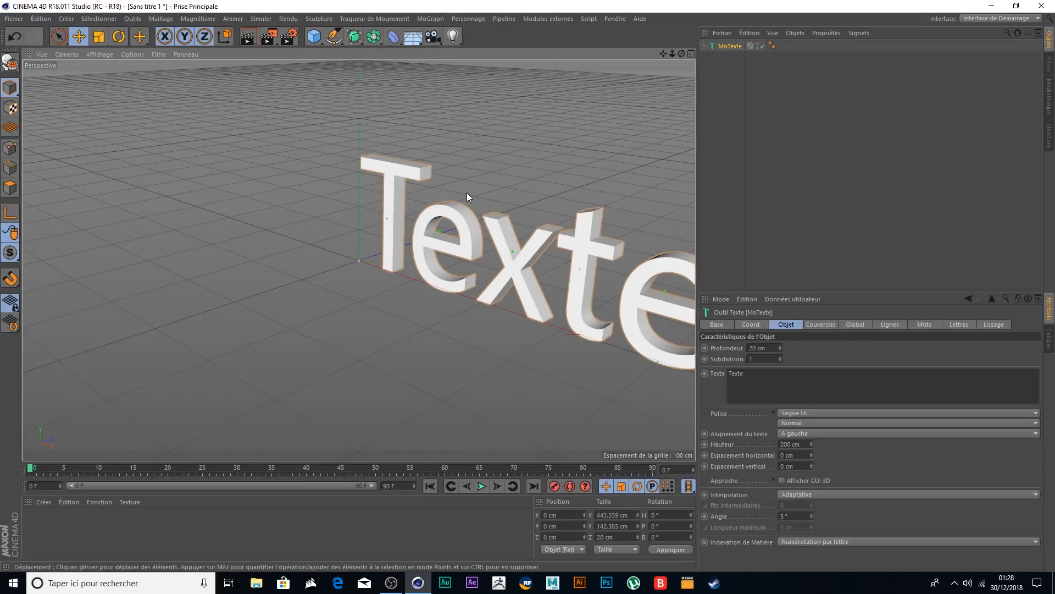
left_click(99, 54)
left_click(125, 82)
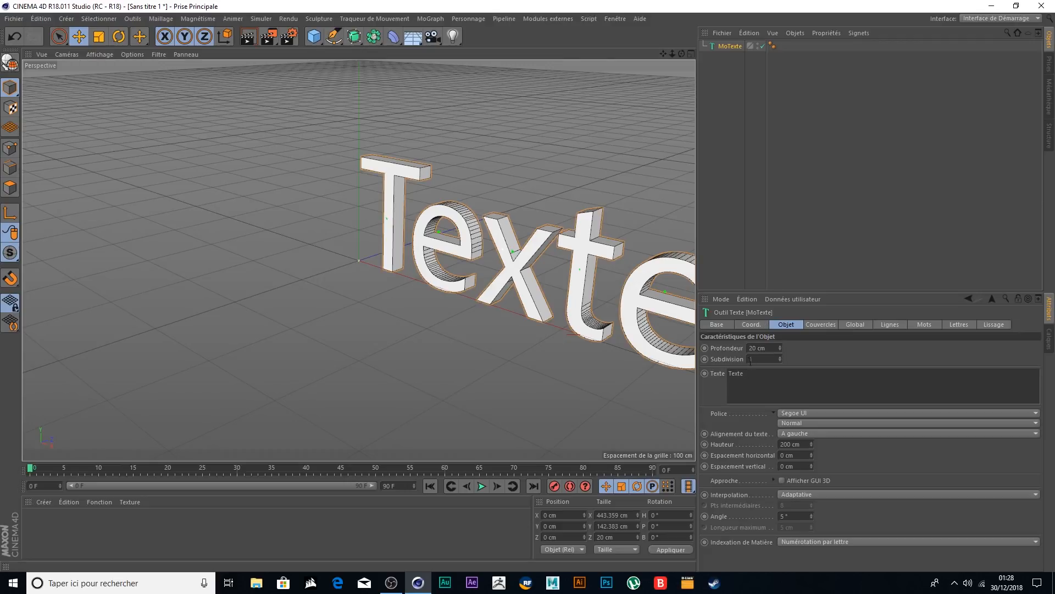
- Set the MoTexte object's depth to 50 cm and its text to BAVE
left_click(764, 348)
type("50")
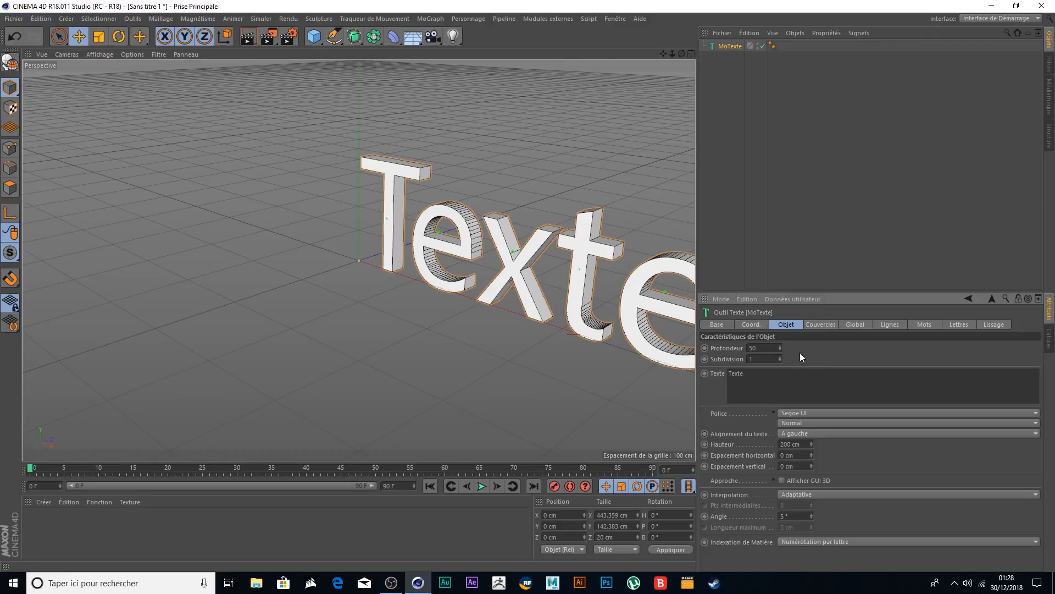
key("Return")
left_click_drag(770, 375, 694, 374)
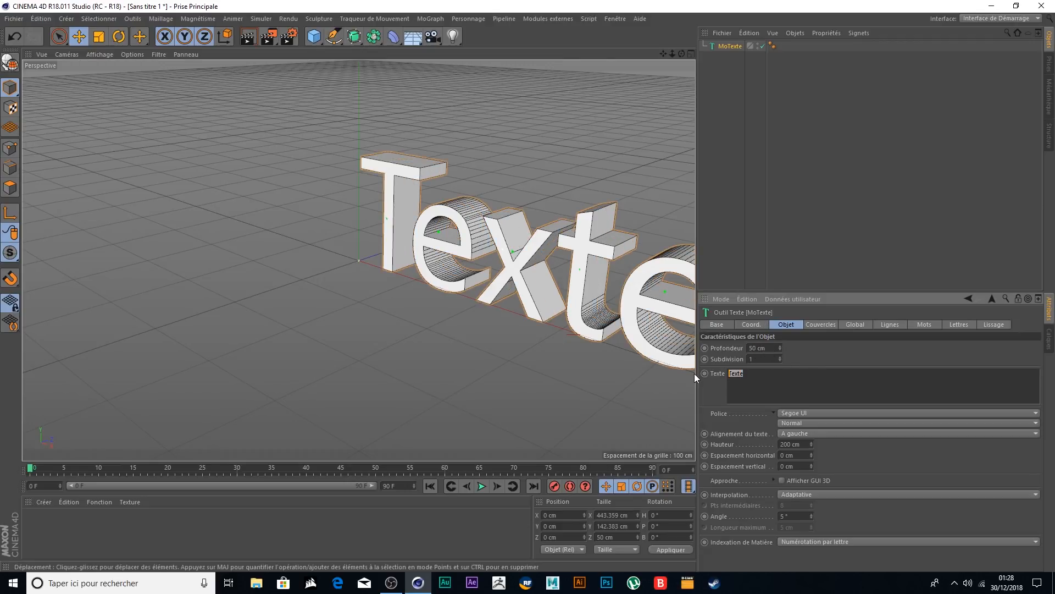
type("BAVE")
left_click(821, 350)
- Change the BAVE text's font to Pink Rocket
left_click(813, 413)
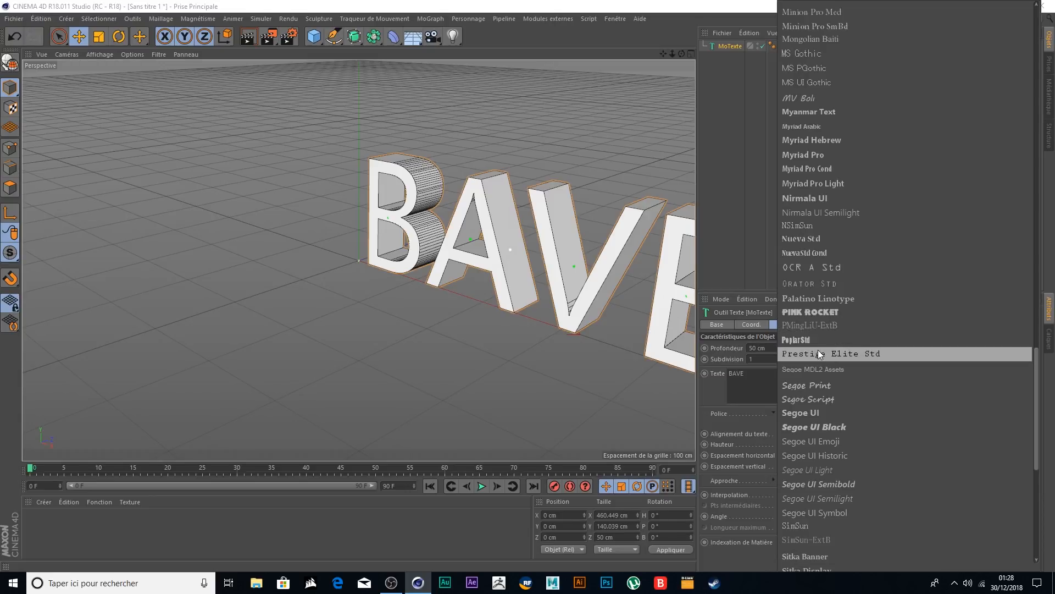
left_click(820, 312)
left_click_drag(663, 53, 495, 33)
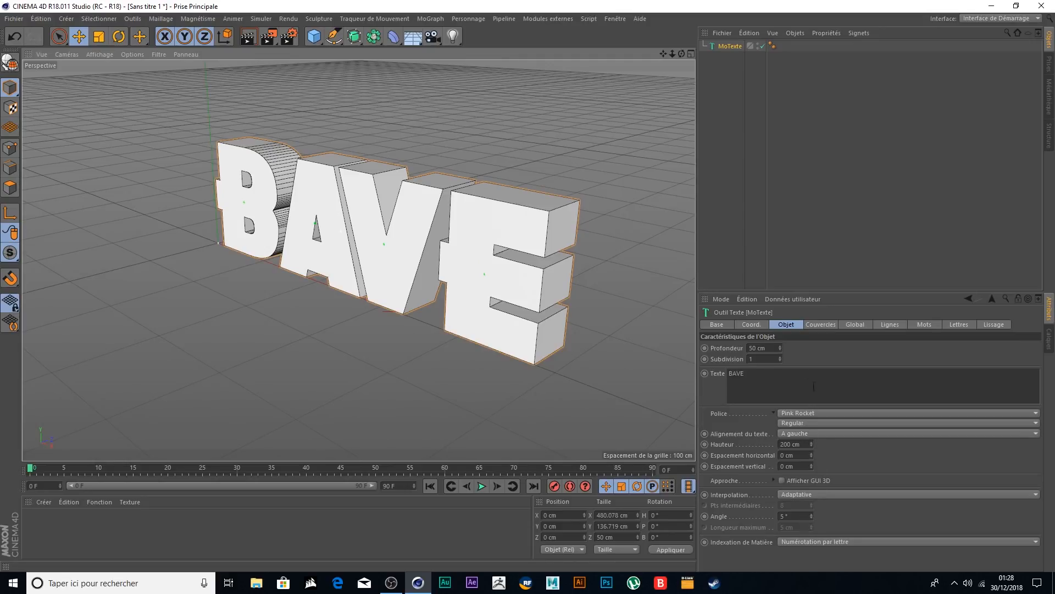
- Set both the start and end caps of the text to Couvercle et biseau
left_click(810, 324)
left_click(845, 347)
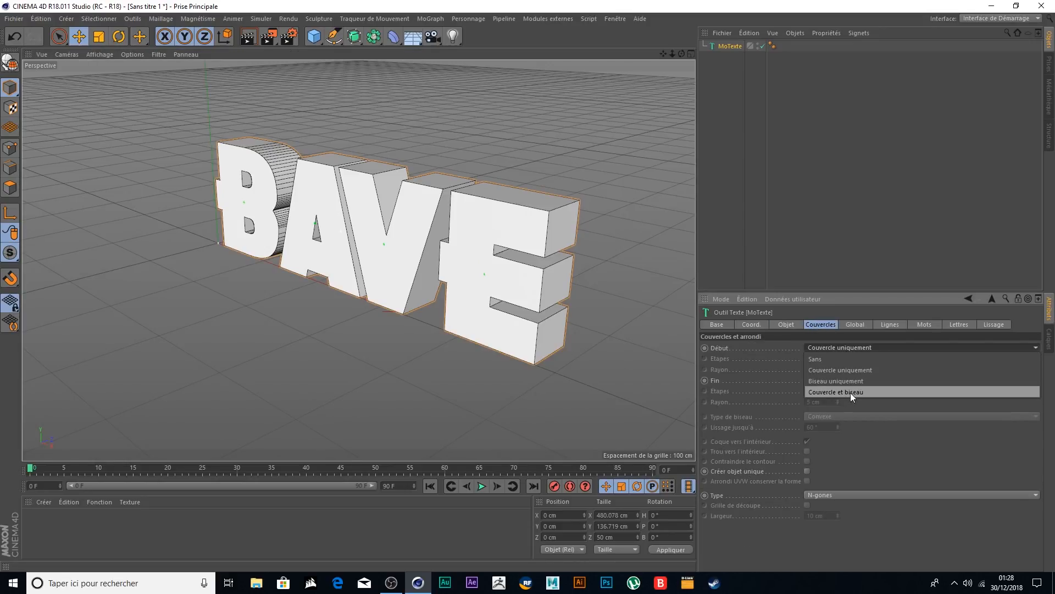
left_click(850, 392)
left_click(852, 384)
left_click(853, 422)
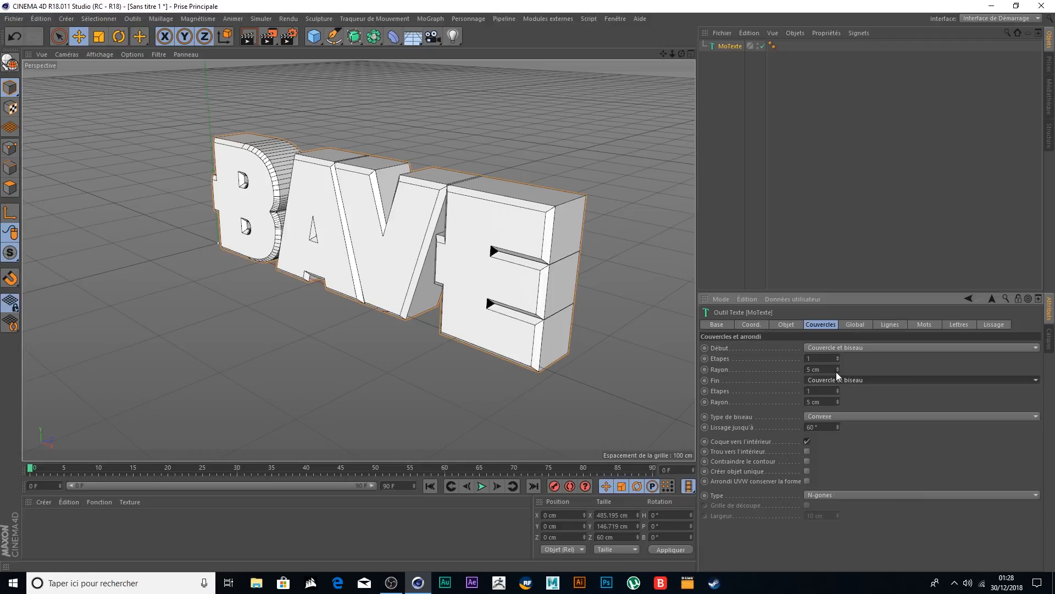
- Set the bevel radius of both the start and end caps of the text to 1 cm
left_click(838, 371)
left_click(838, 371)
left_click(839, 371)
left_click(838, 371)
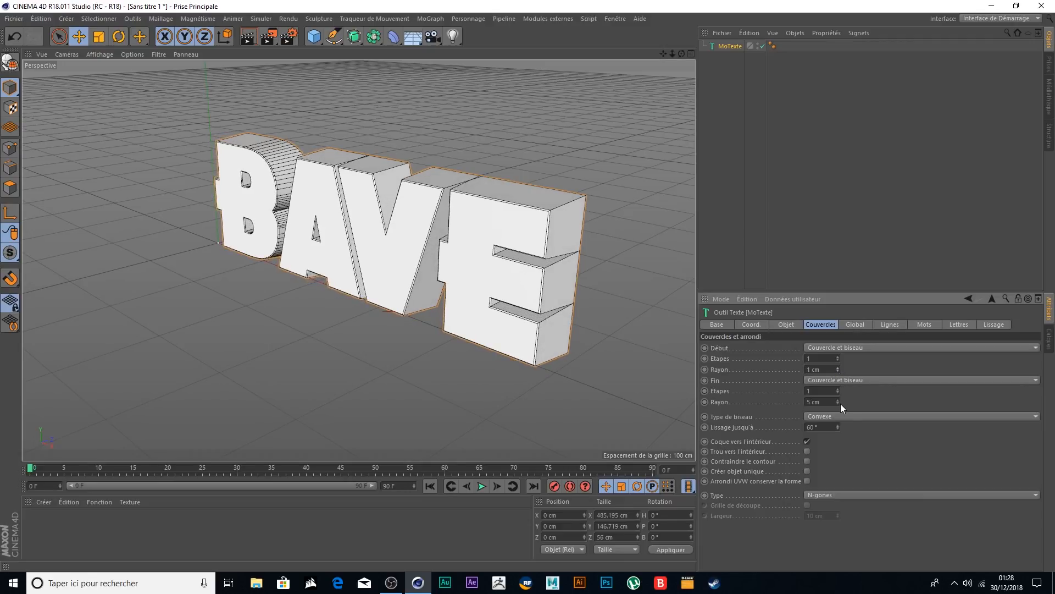
left_click(838, 404)
left_click(838, 404)
left_click(838, 404)
left_click(837, 404)
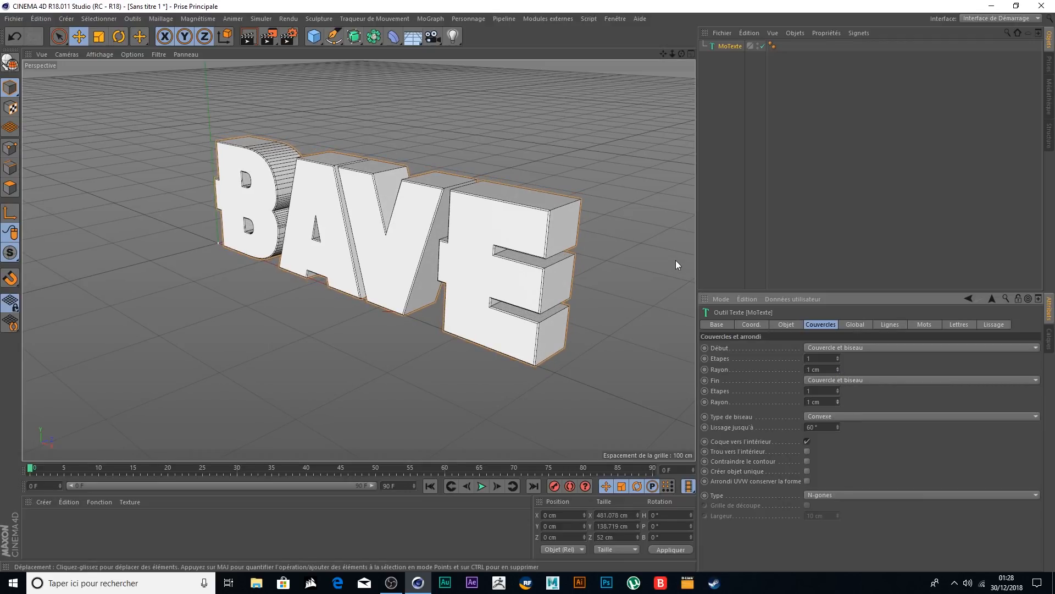
- Convert the MoTexte object to editable geometry and expand its hierarchy down to each letter's spline
left_click_drag(475, 212, 257, 124, "alt")
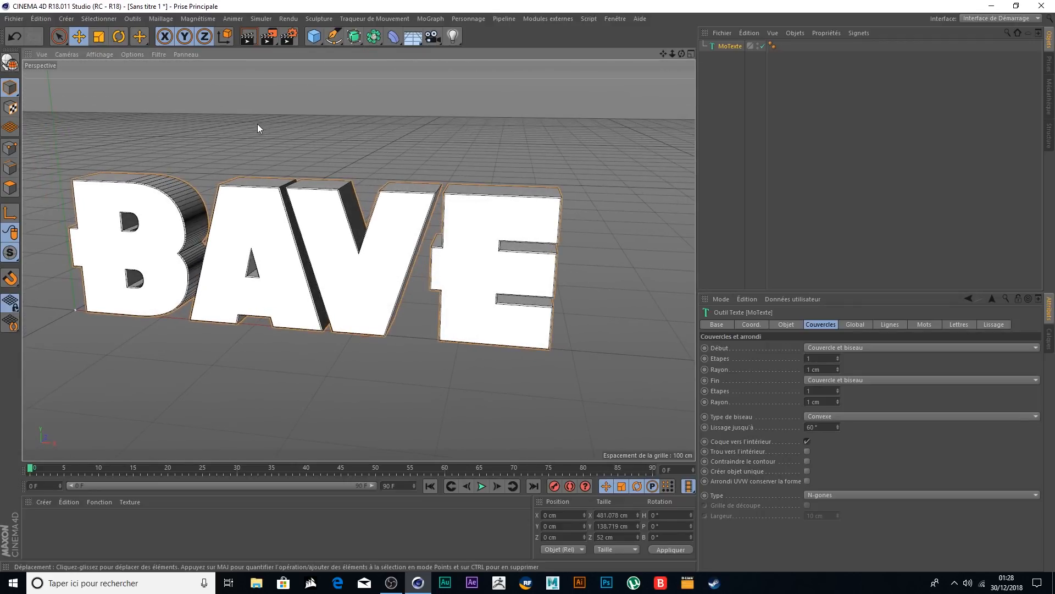
left_click(10, 63)
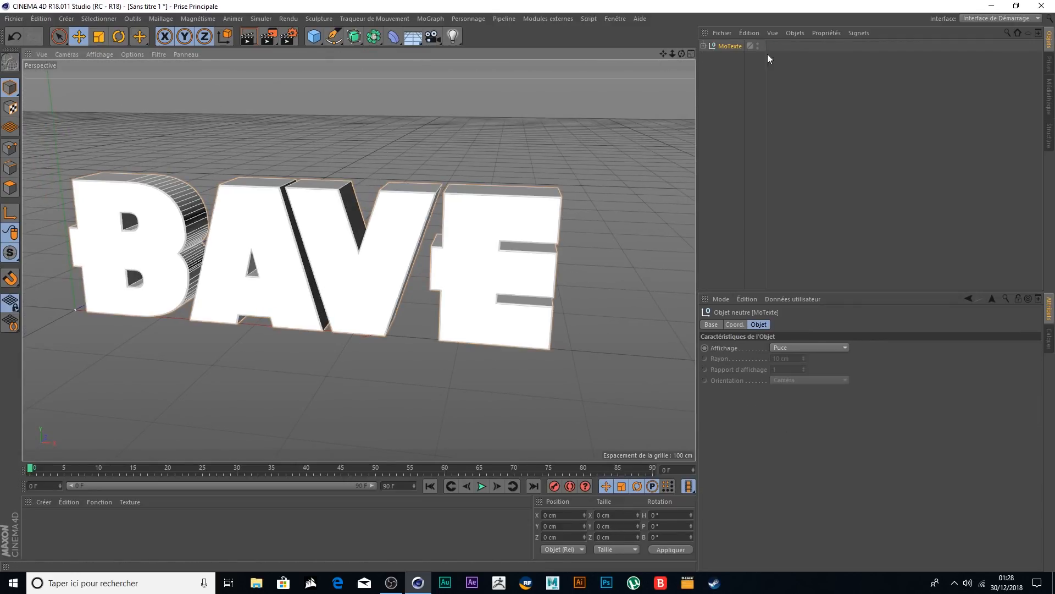
left_click(704, 46)
left_click(710, 57)
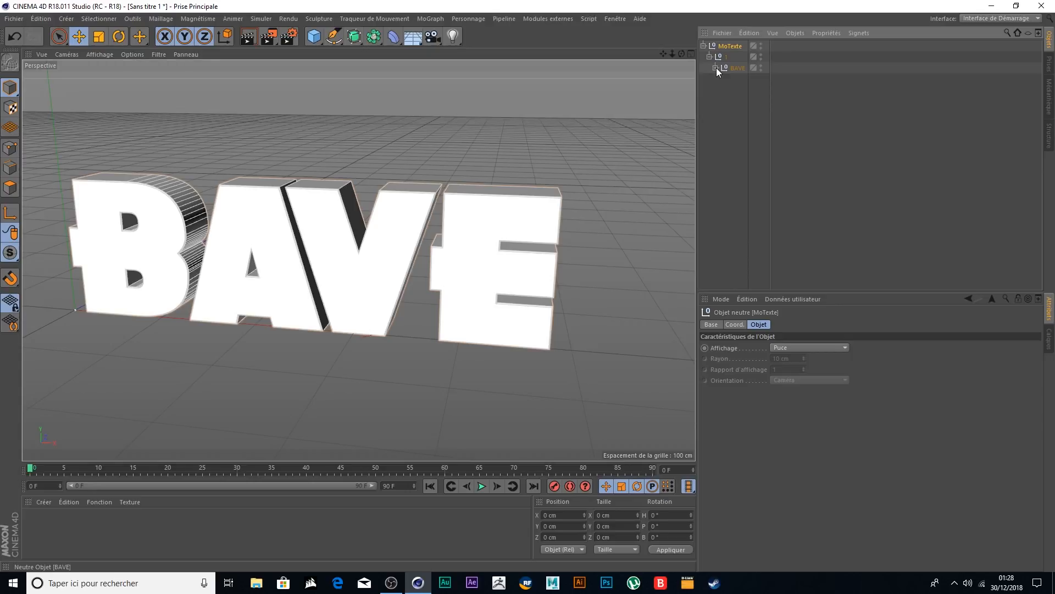
left_click(716, 67)
left_click(721, 79)
left_click(721, 101)
left_click(721, 122)
left_click(721, 145)
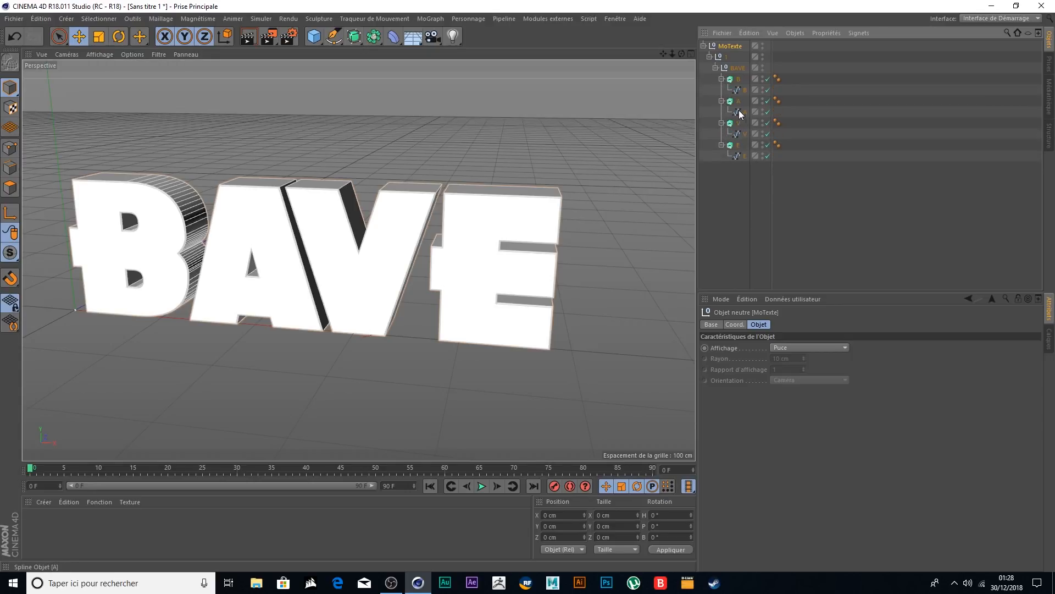
- Merge the B extrusion with its spline, and the A extrusion with its spline, using Connecter les Objets +Supprimer
left_click(738, 81)
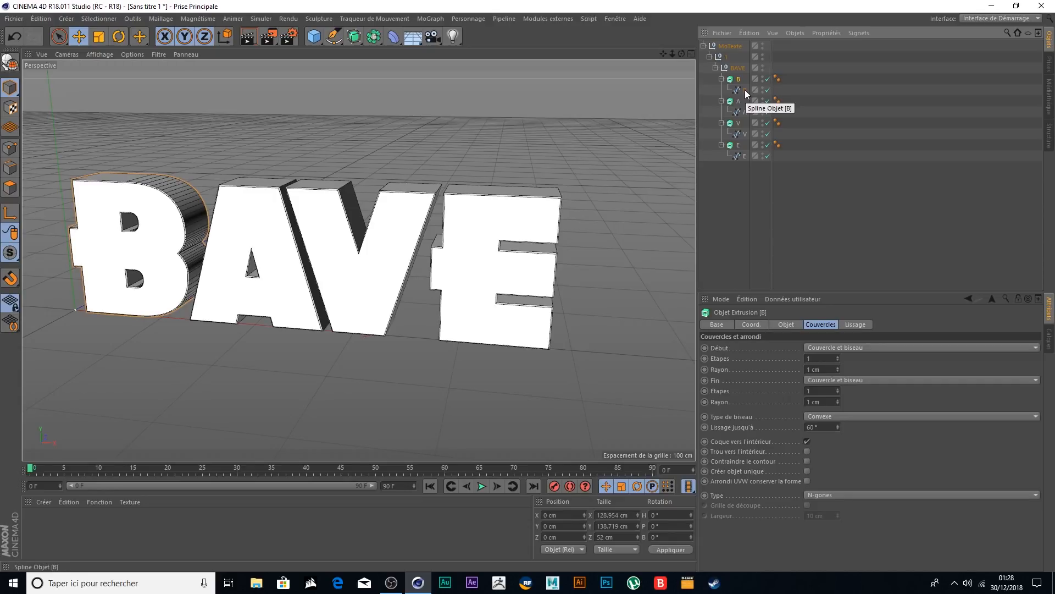
left_click(744, 90, "ctrl")
right_click(744, 91)
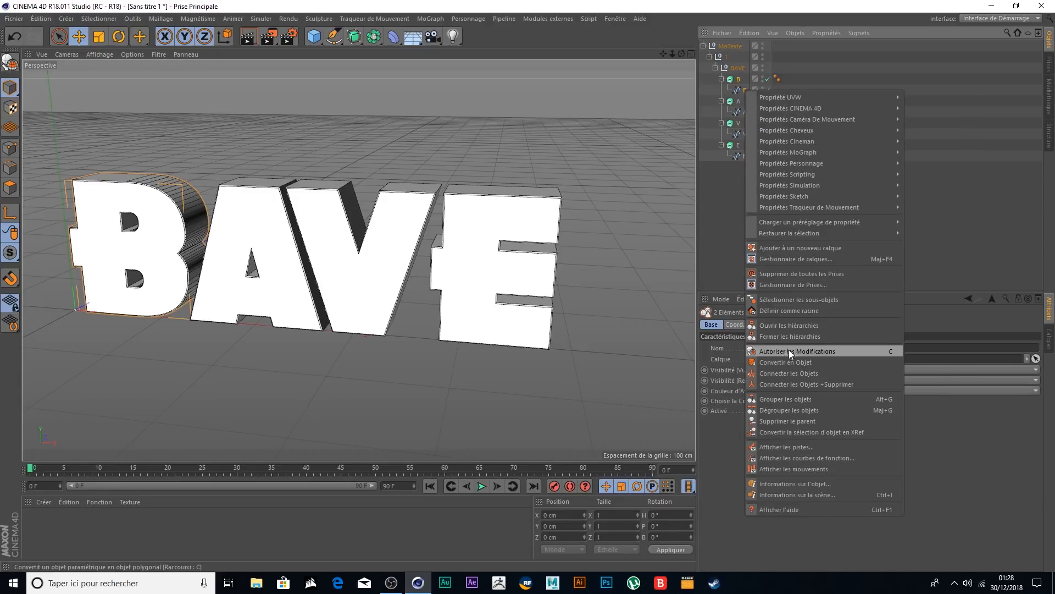
left_click(797, 384)
left_click(740, 91, "ctrl")
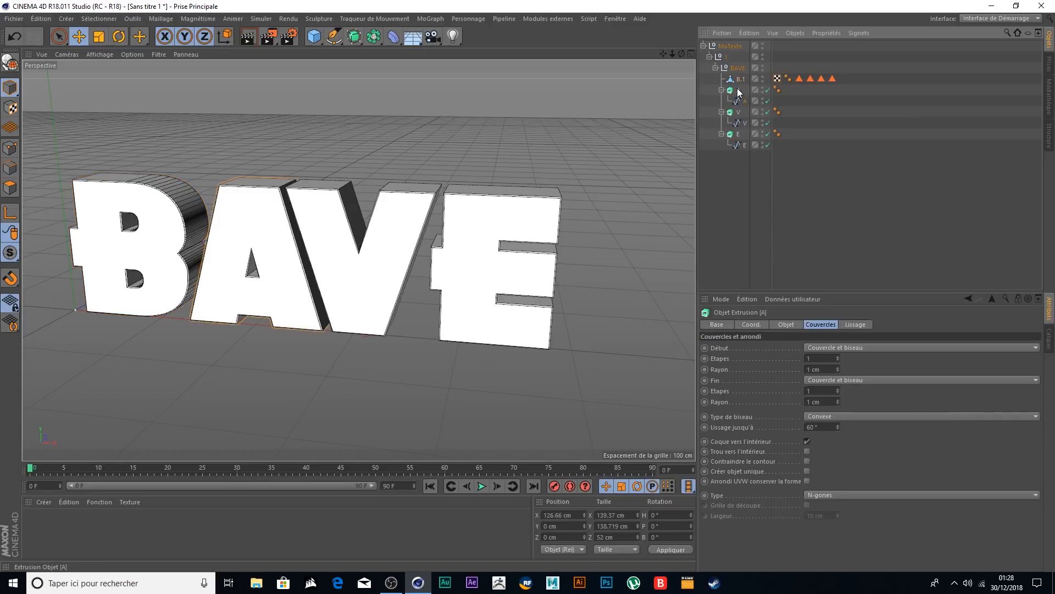
right_click(741, 101)
left_click(800, 394)
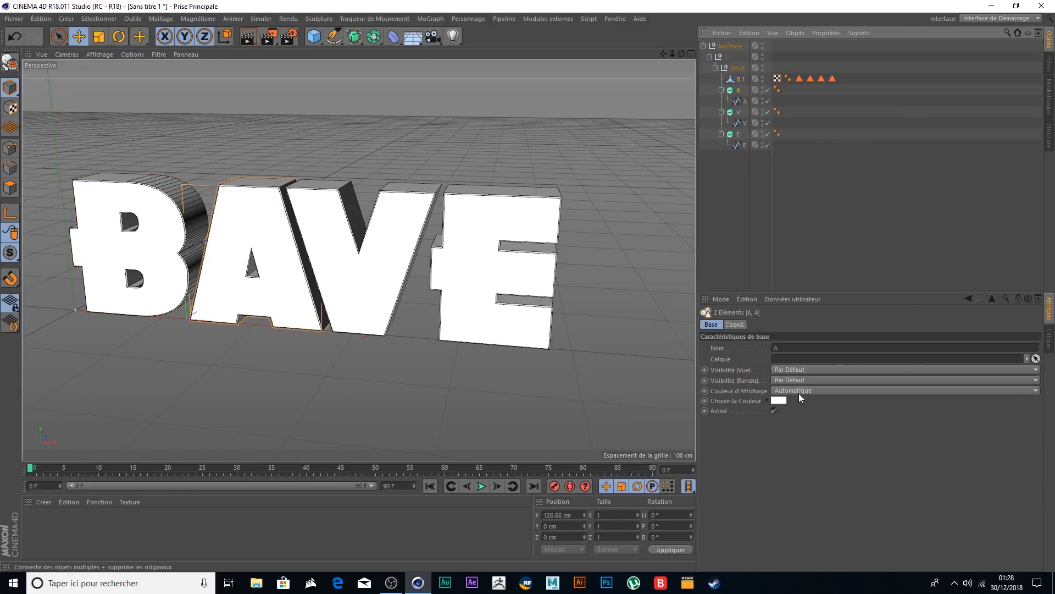
- Merge the V and E extrusions with their respective splines into single polygon objects, deleting the originals
left_click(739, 102)
left_click(743, 112, "ctrl")
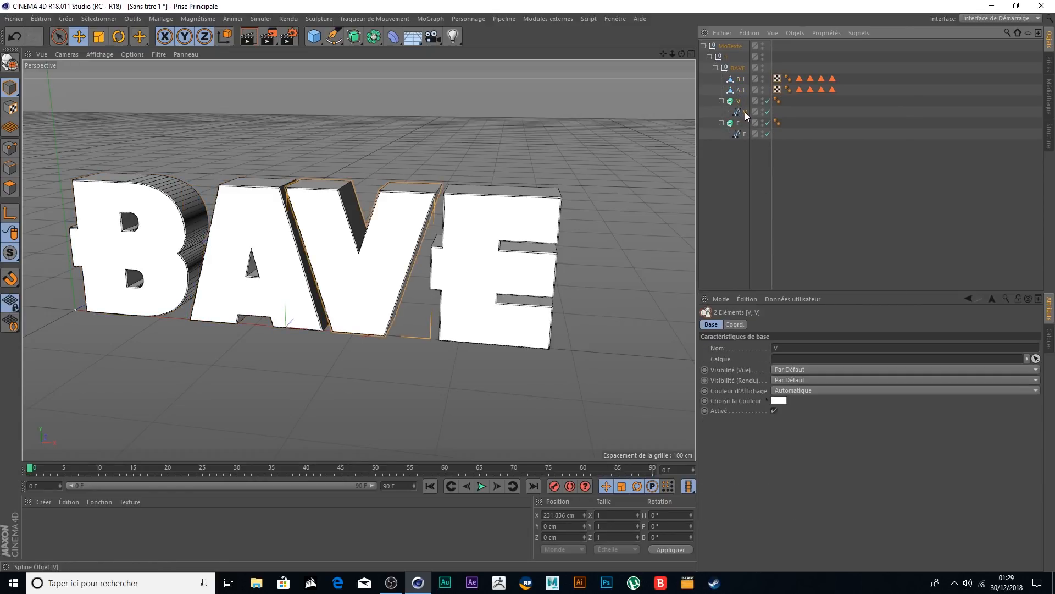
right_click(744, 111)
left_click(737, 112)
left_click(740, 122, "ctrl")
right_click(740, 122)
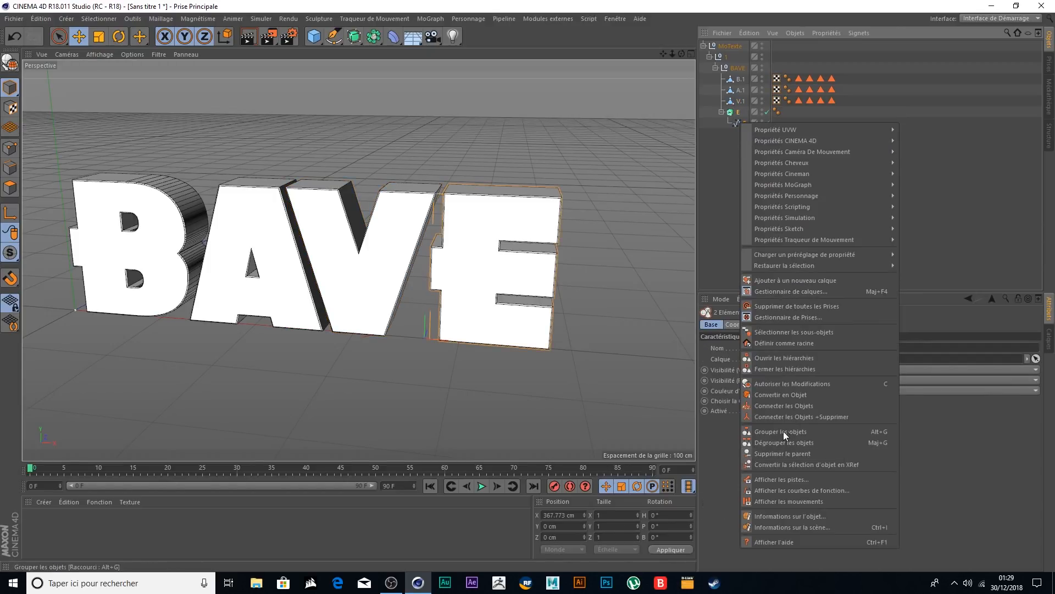
left_click(798, 416)
- Remove the letters' selection tags and move the four letters out of the MoTexte hierarchy before deleting it
left_click_drag(852, 142, 798, 72)
key("Delete")
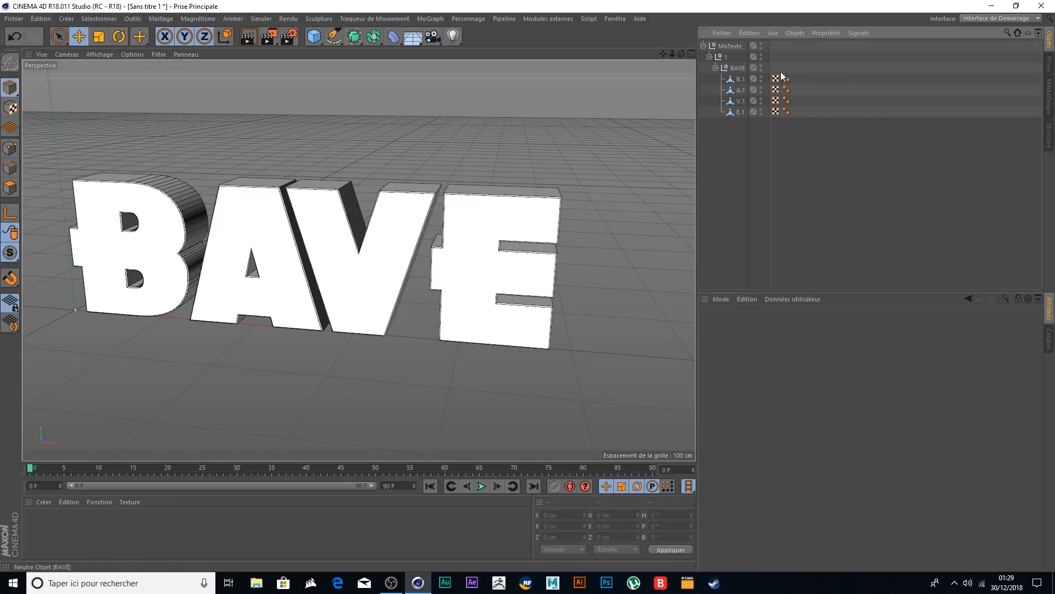
left_click_drag(746, 131, 729, 42)
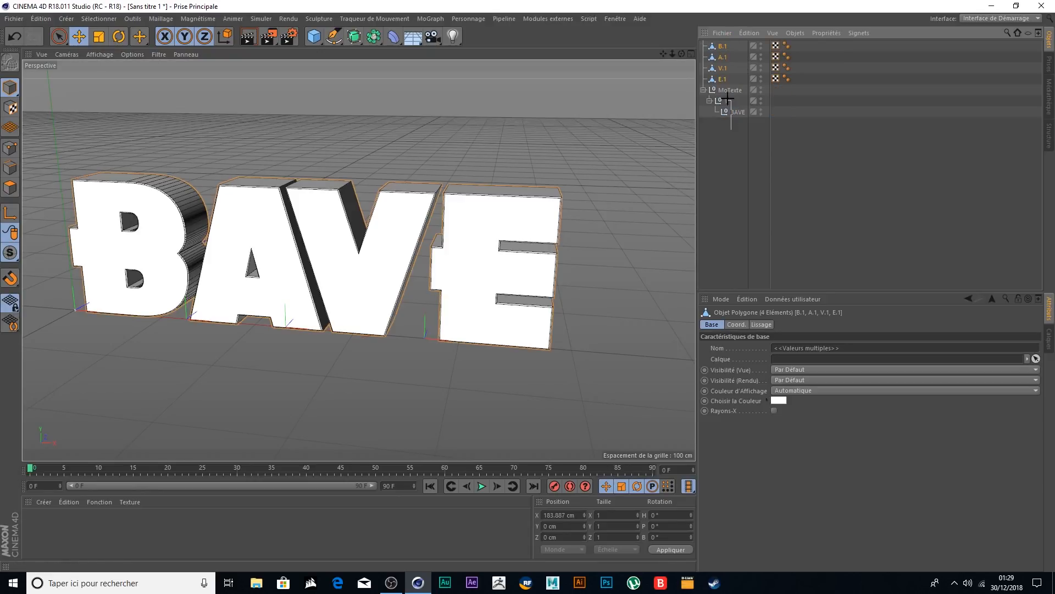
left_click(722, 89)
key("Delete")
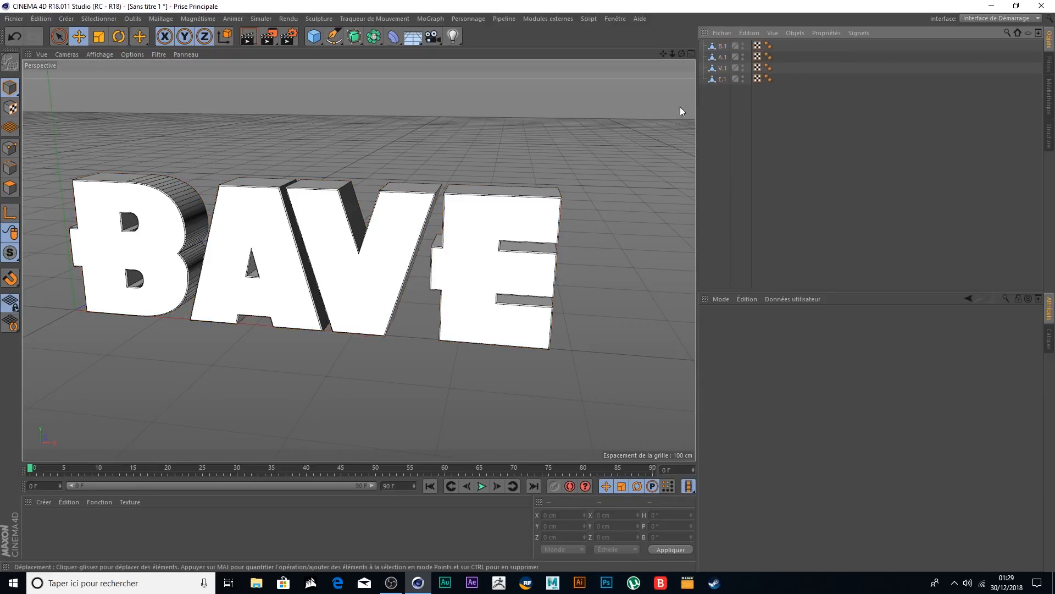
- Rename the four letter objects B, A, V and E
left_click(714, 47)
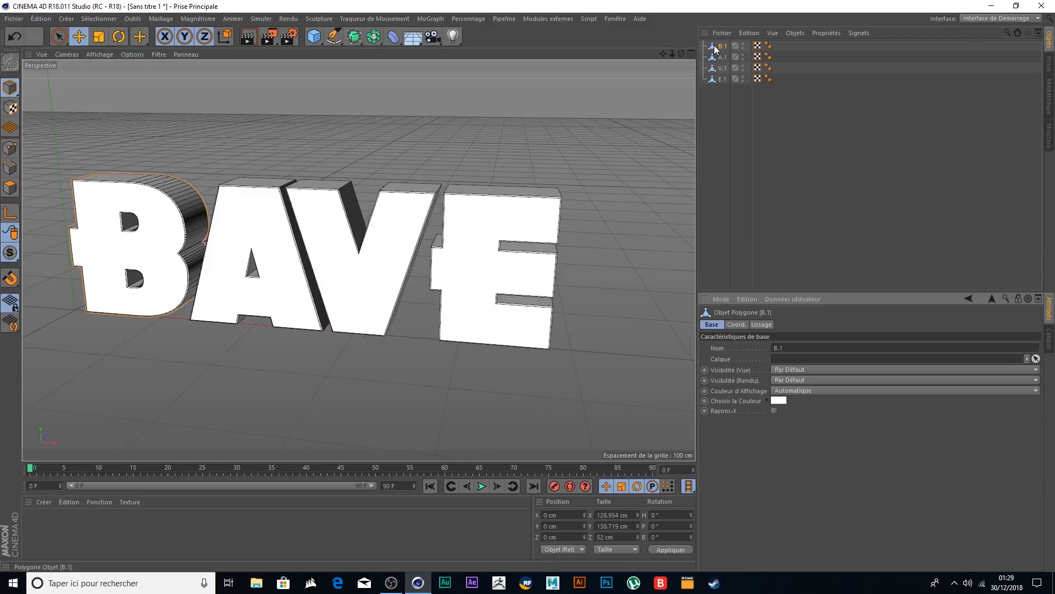
double_click(722, 47)
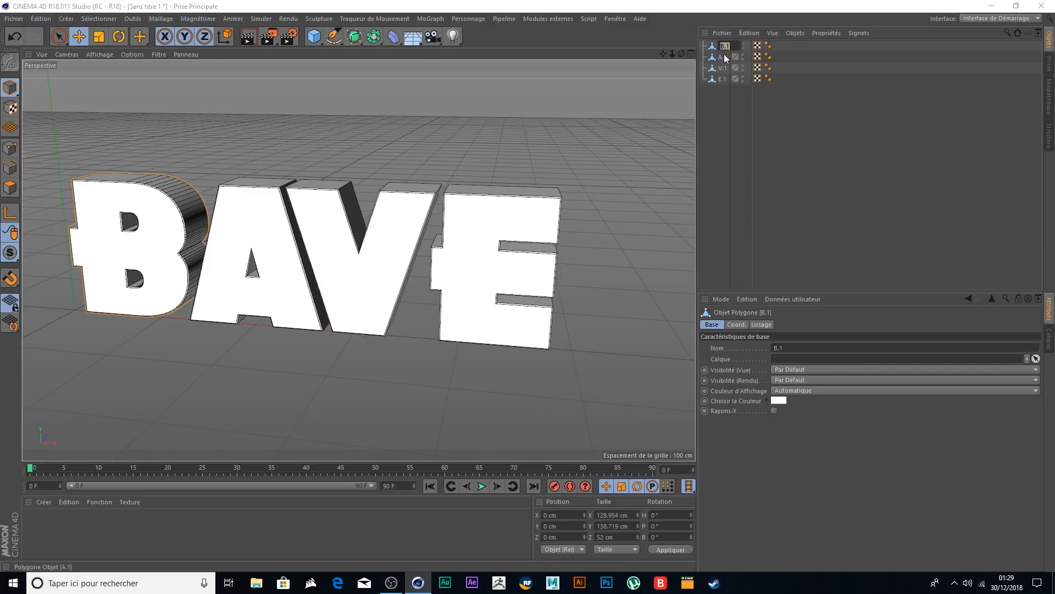
type("B")
double_click(724, 57)
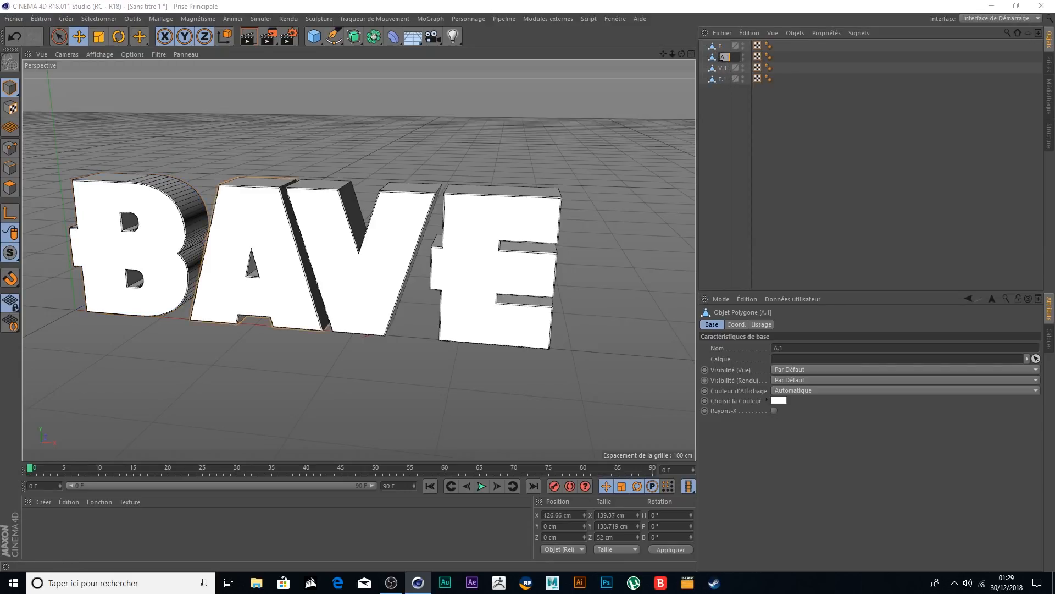
type("A")
double_click(724, 67)
type("V")
double_click(724, 78)
type("E")
key("Return")
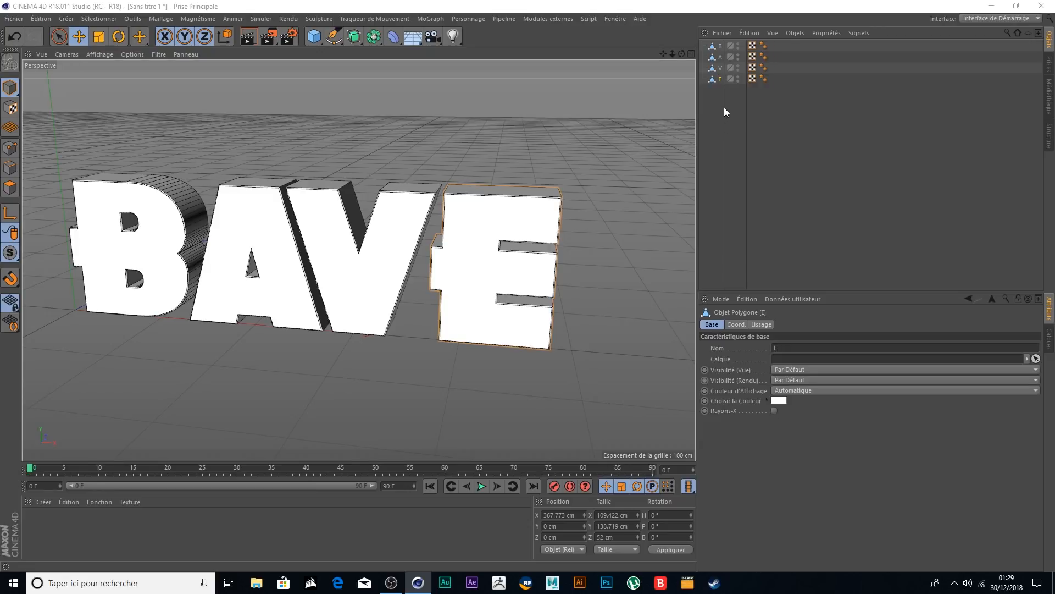
- Show the scene in the full-size front view and put the letter B in point editing mode
left_click_drag(641, 113, 613, 101, "alt")
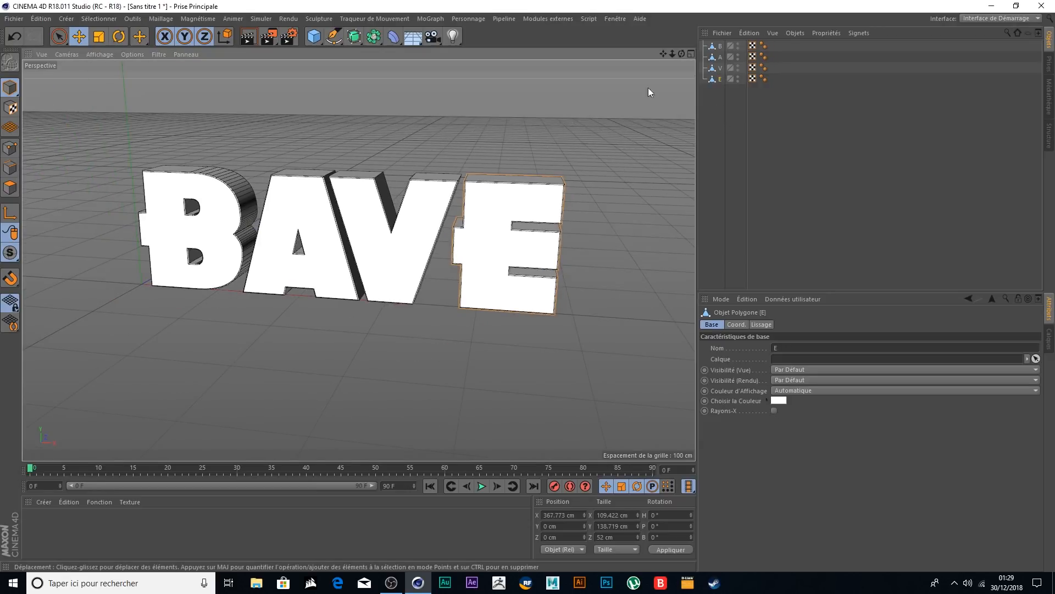
left_click(691, 54)
left_click(691, 261)
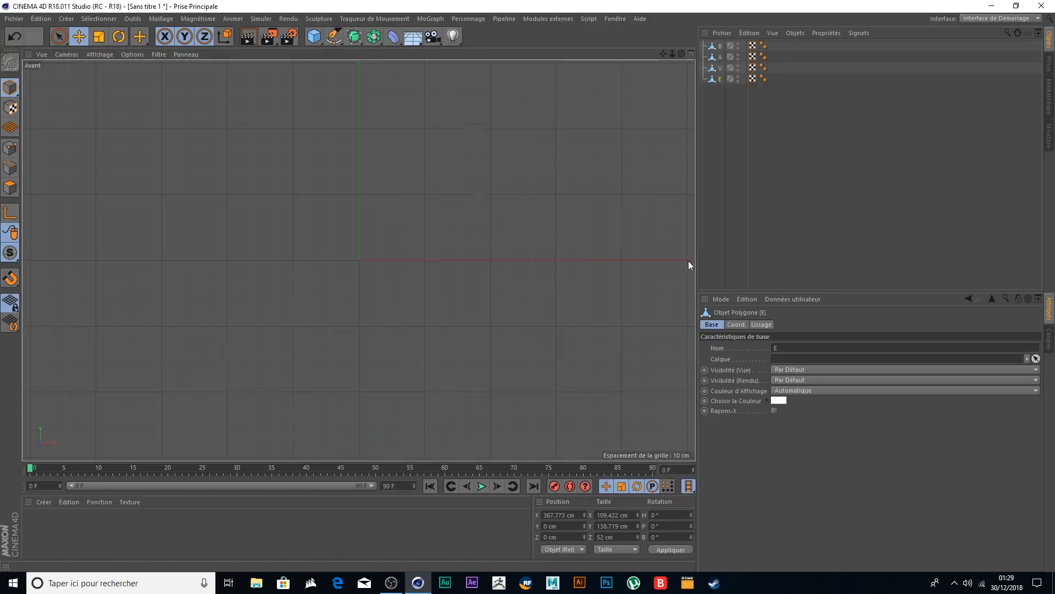
left_click(715, 46)
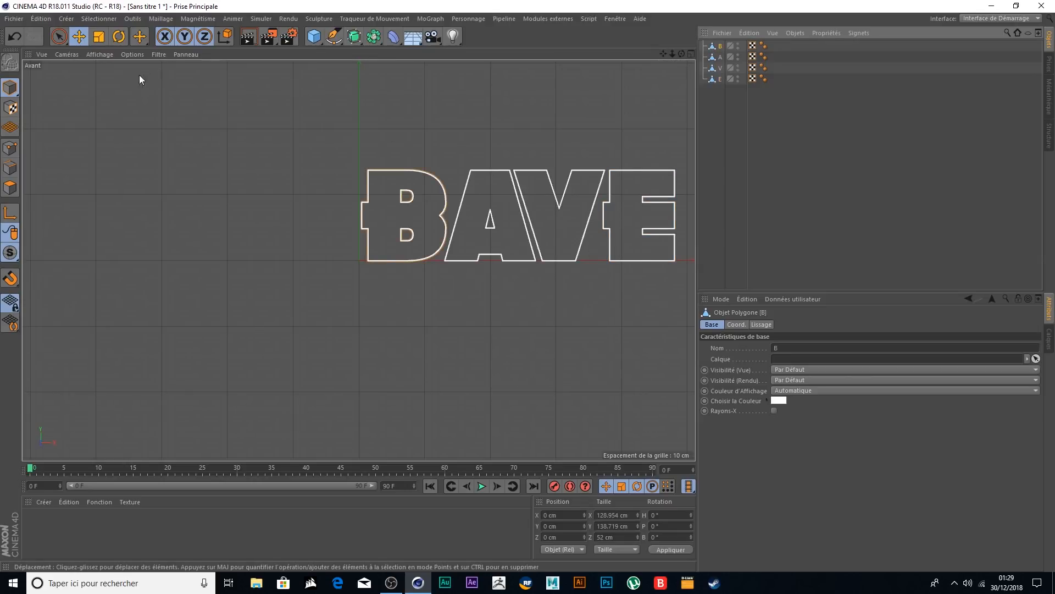
left_click(11, 148)
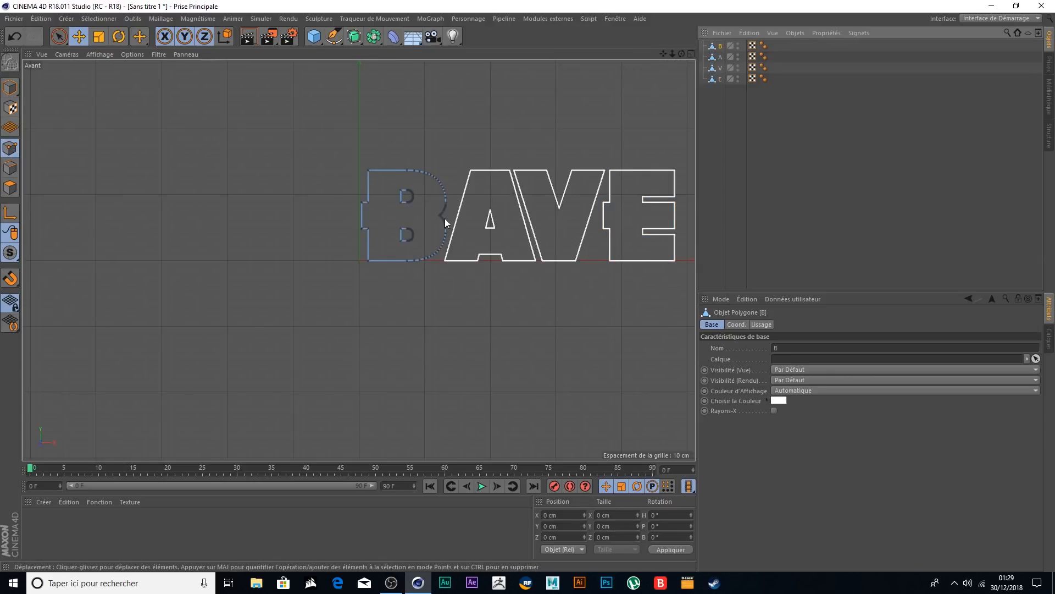
scroll(292, 201, "up", 5)
scroll(357, 192, "up", 2)
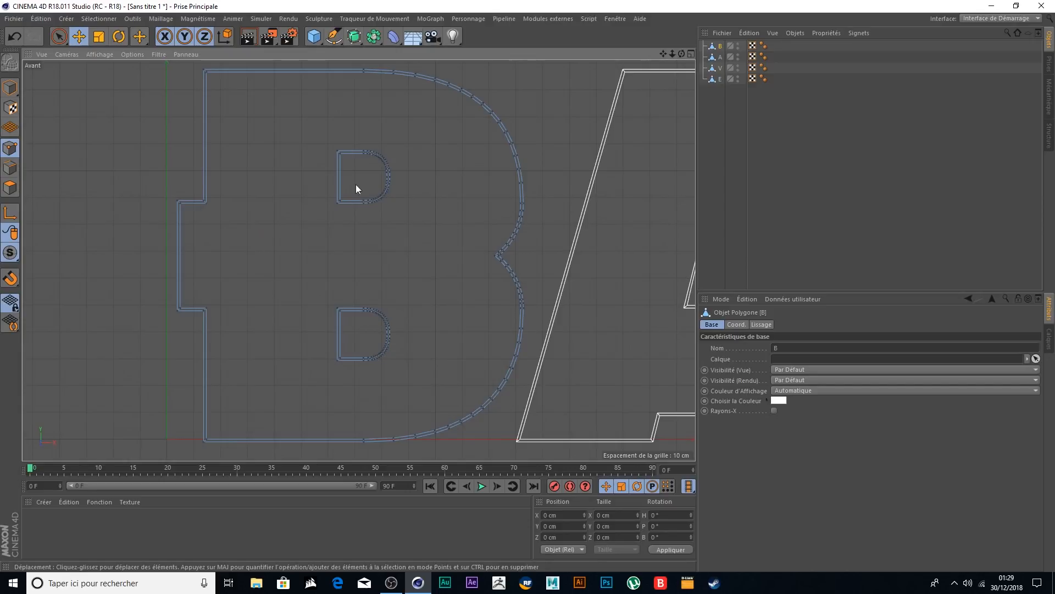
- Cut the B horizontally from its waist notch to its opposite edge using Couteau Linéaire with Visible Uniquement off and Ligne Unique on
left_click(161, 19)
mouse_move(180, 61)
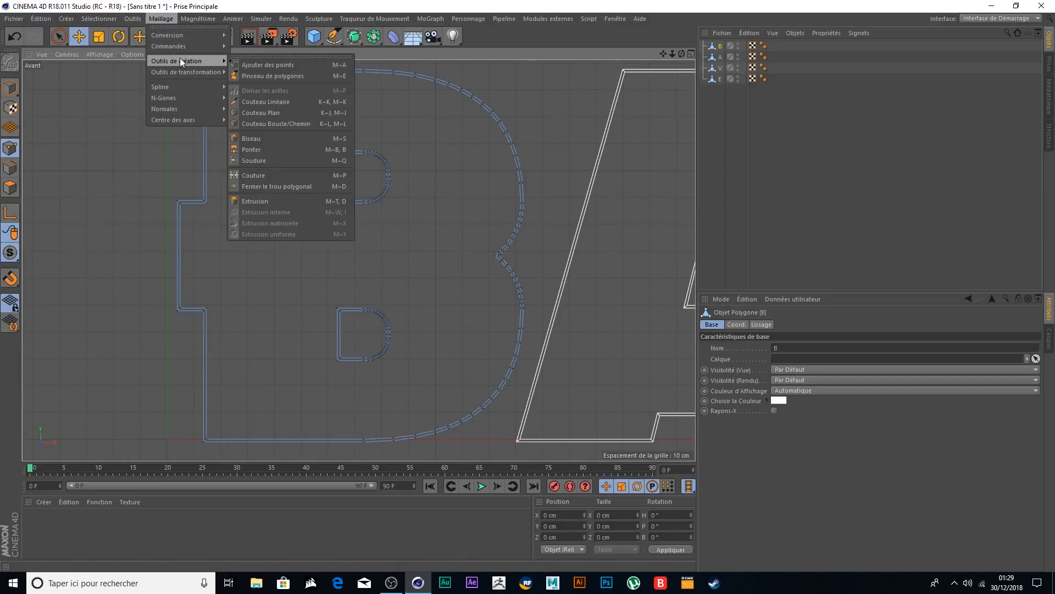
left_click(269, 102)
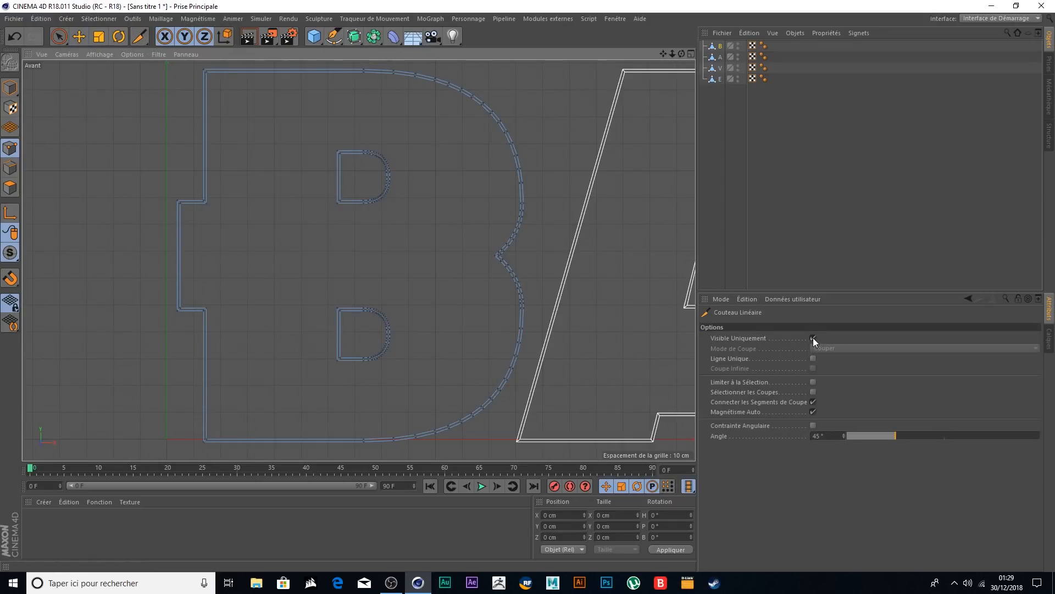
left_click(813, 338)
left_click(813, 359)
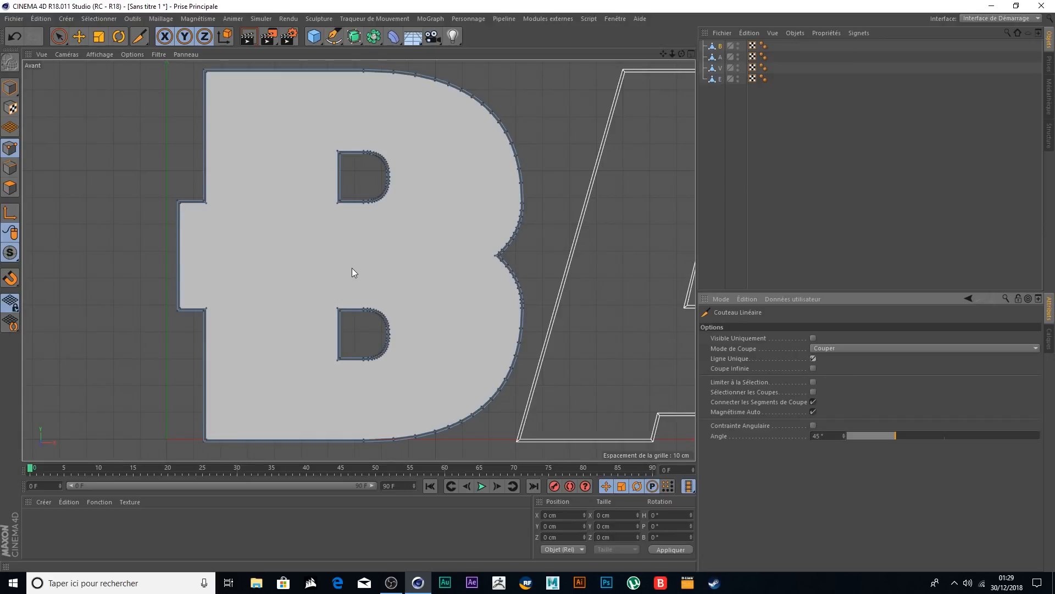
scroll(539, 268, "up", 2)
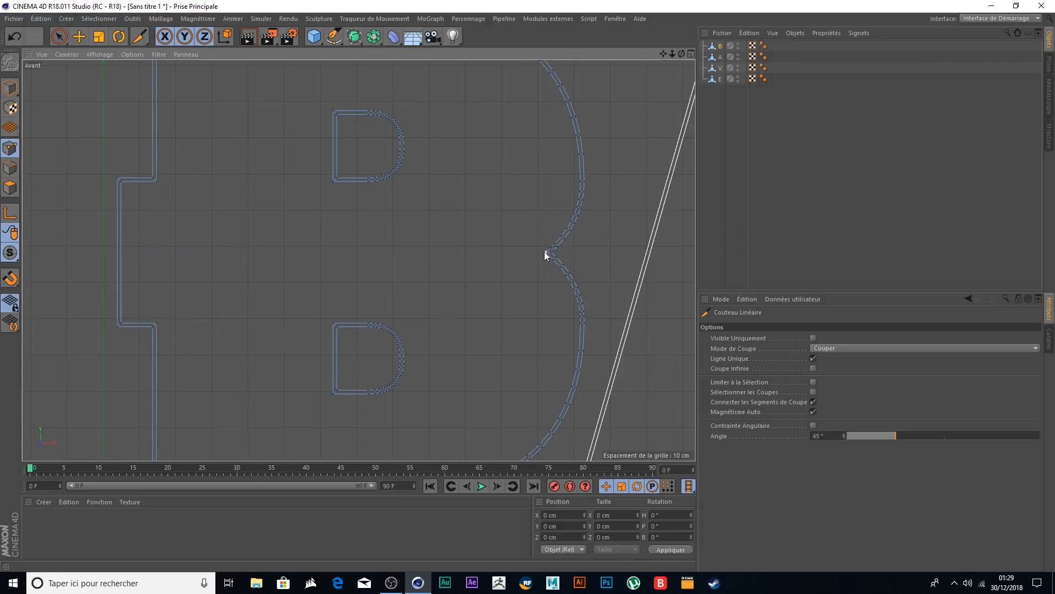
left_click(546, 252)
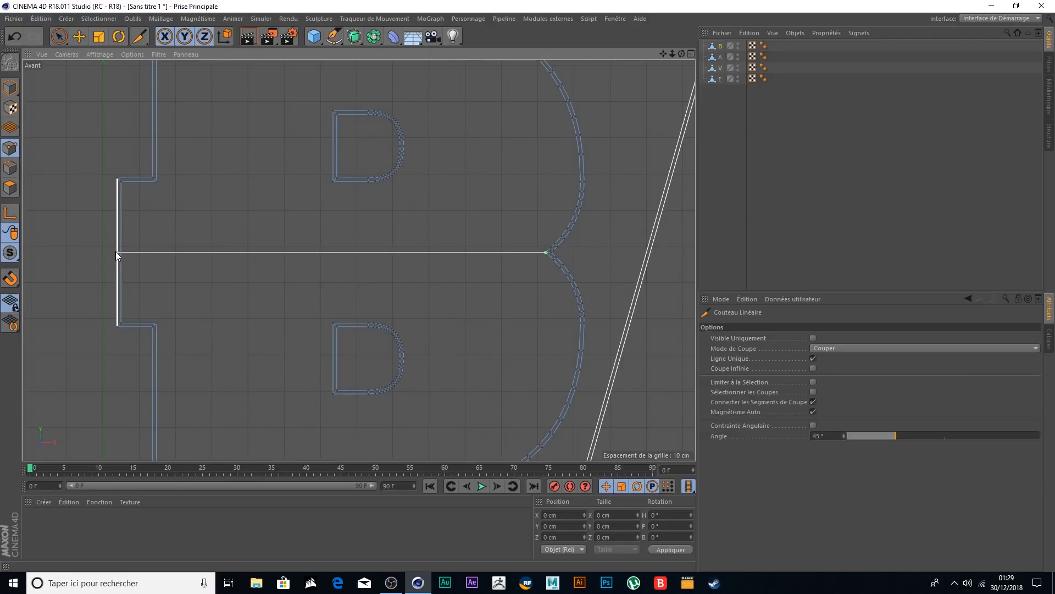
left_click(117, 252)
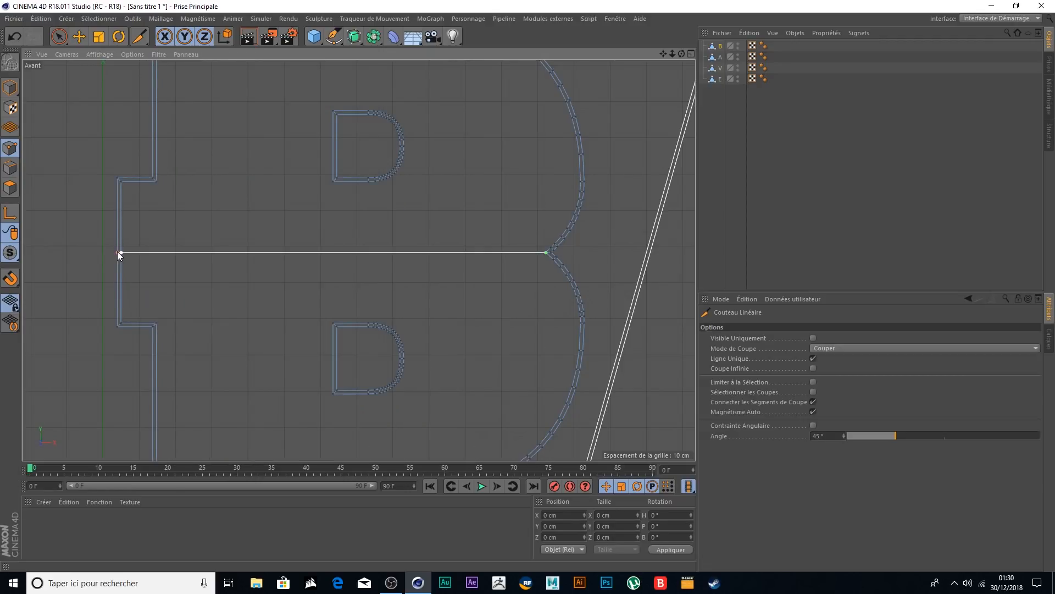
left_click(59, 36)
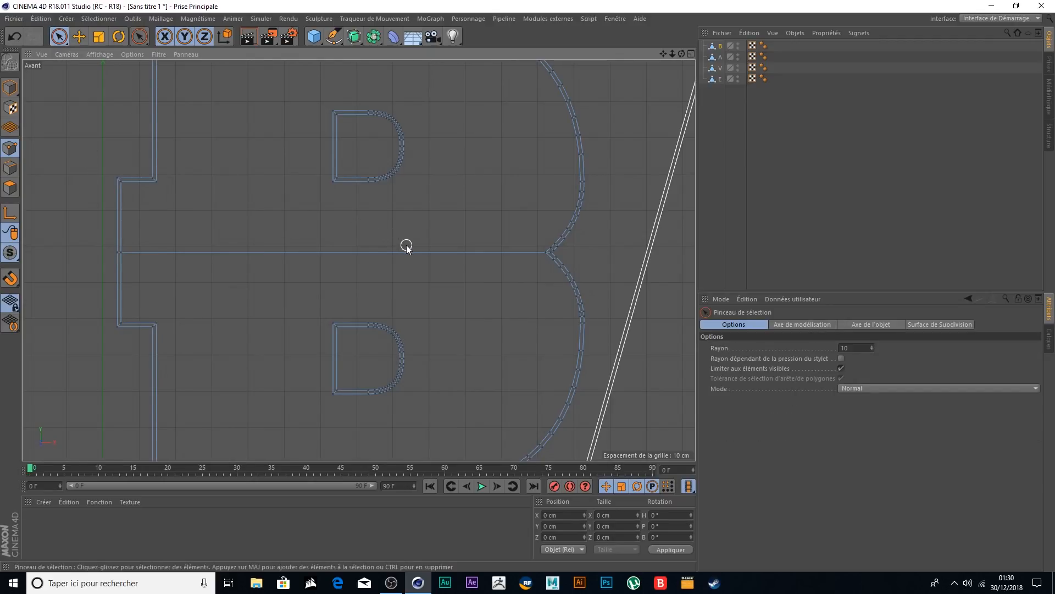
- Cut the letters A, V and E horizontally in one line level with the B's waist notch using Couteau Linéaire
scroll(404, 244, "down", 4)
left_click_drag(664, 53, 298, 54)
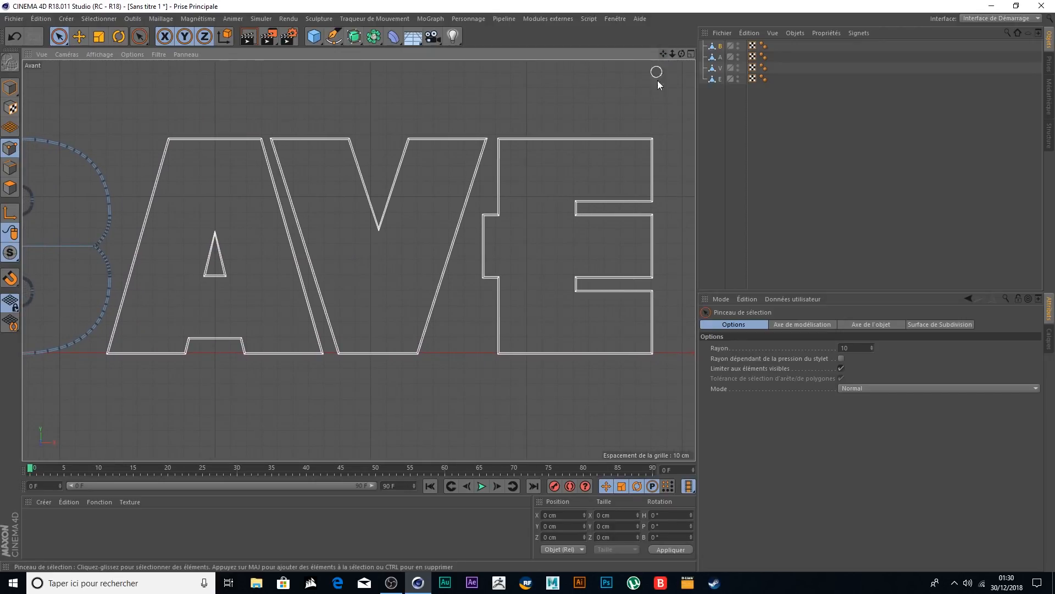
left_click_drag(724, 93, 705, 54)
left_click_drag(139, 37, 175, 67)
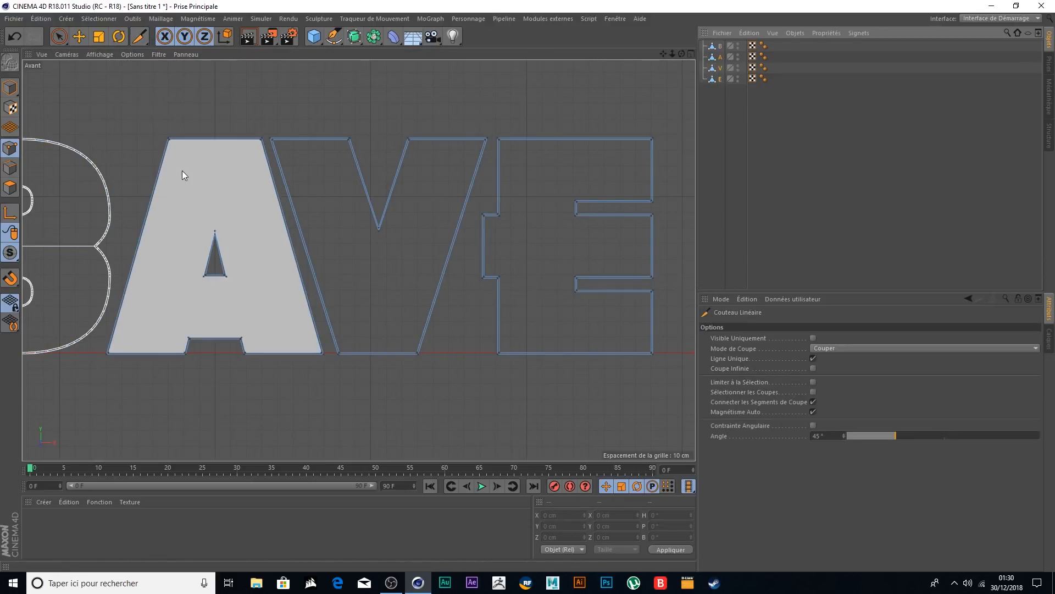
scroll(112, 245, "up", 3)
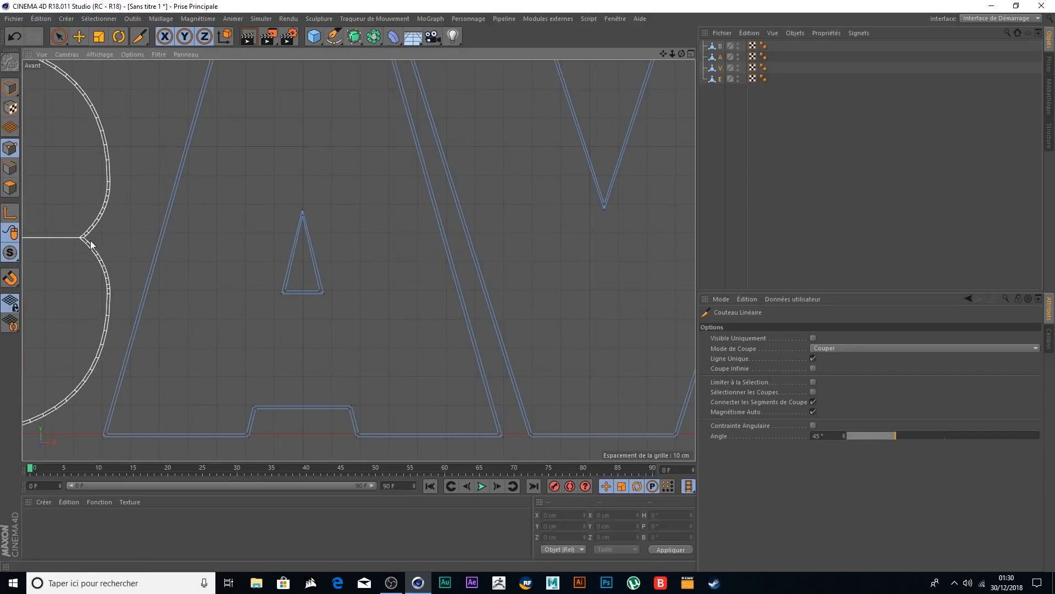
left_click(159, 237)
mouse_move(662, 53)
left_mouse_down()
mouse_move(358, 259)
mouse_move(662, 67)
left_mouse_up()
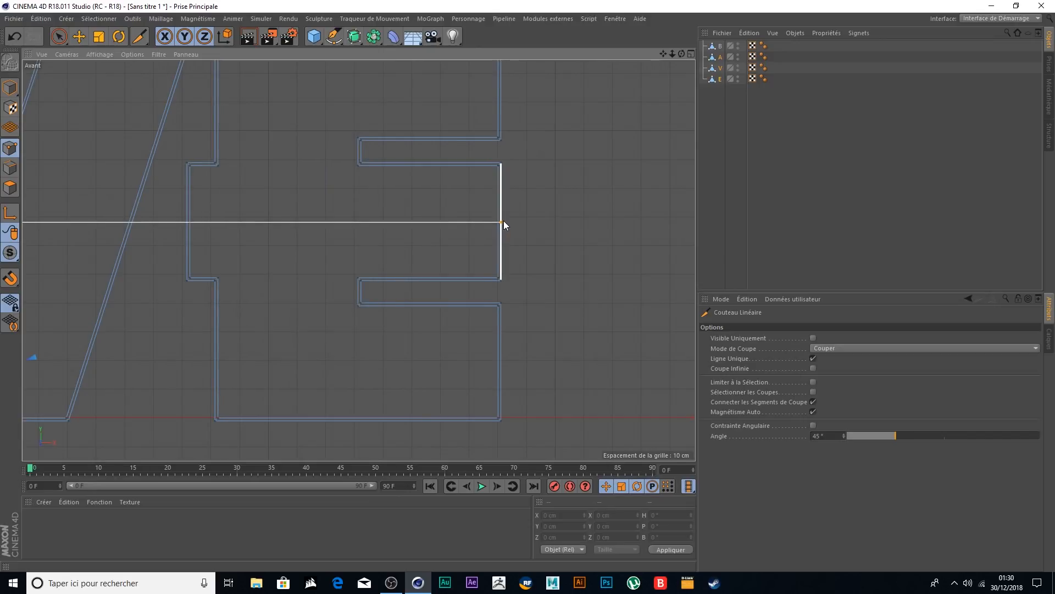
left_click(503, 222)
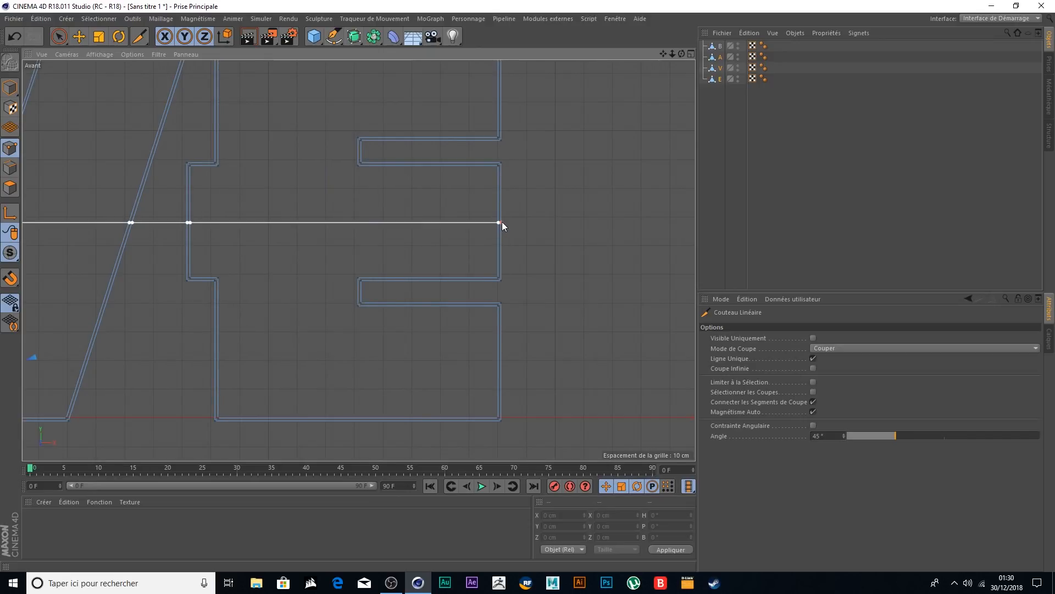
left_click(60, 36)
- Examine the horizontal cuts on the front and side faces of the letters in the full-size perspective view
scroll(503, 174, "down", 5)
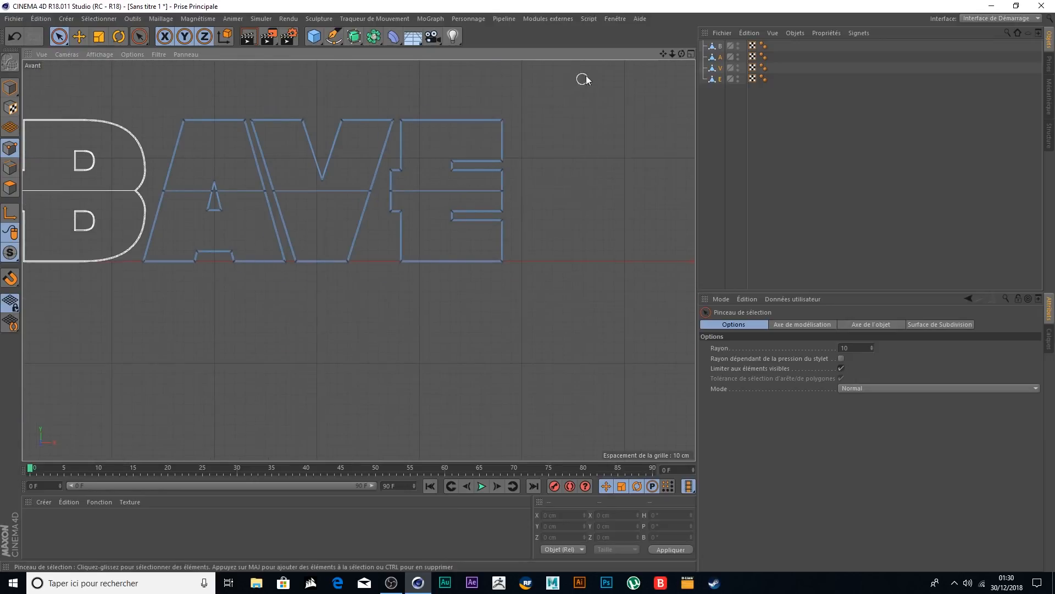
left_click(692, 53)
left_click(352, 54)
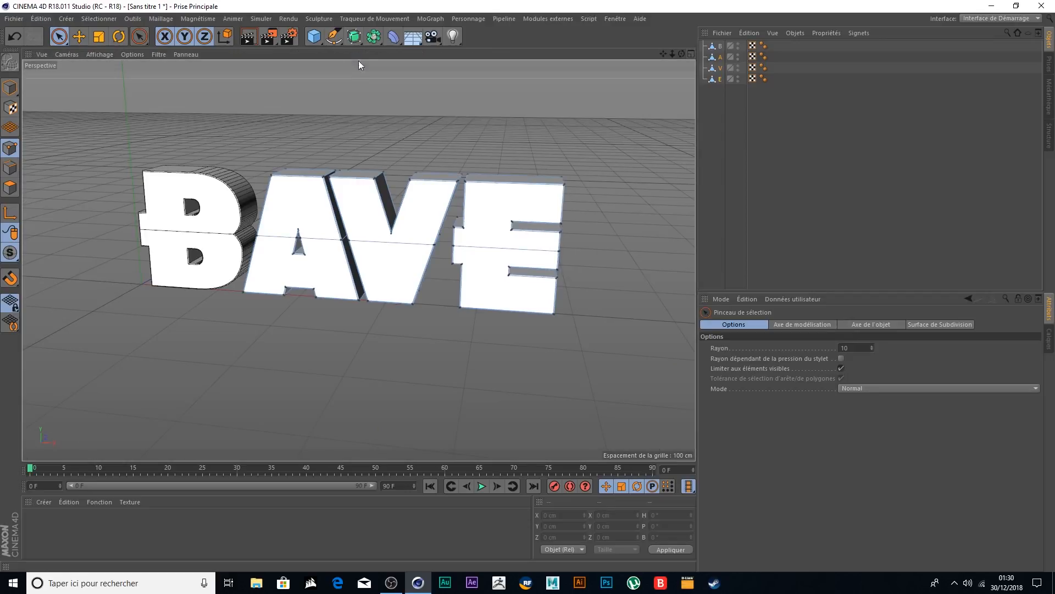
left_click(722, 119)
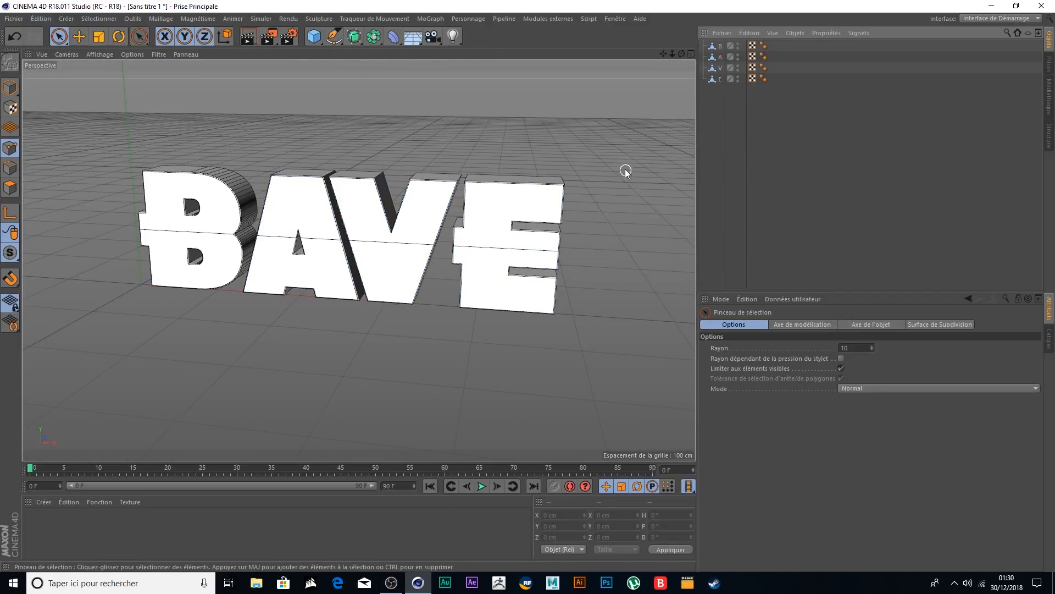
scroll(481, 221, "up", 3)
left_click_drag(637, 193, 704, 236, "alt")
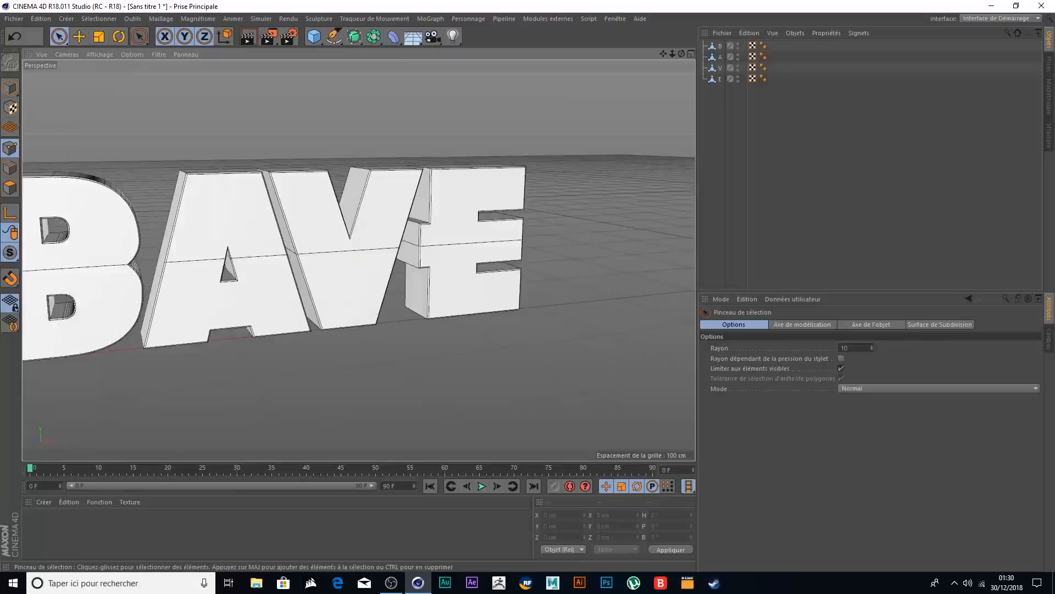
scroll(176, 278, "up", 5)
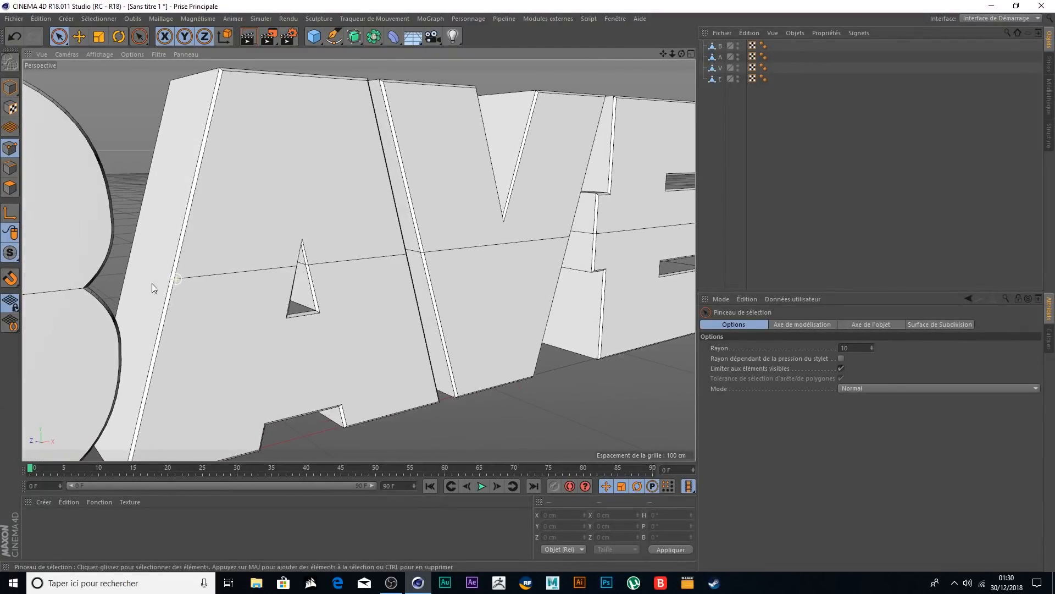
scroll(157, 285, "up", 2)
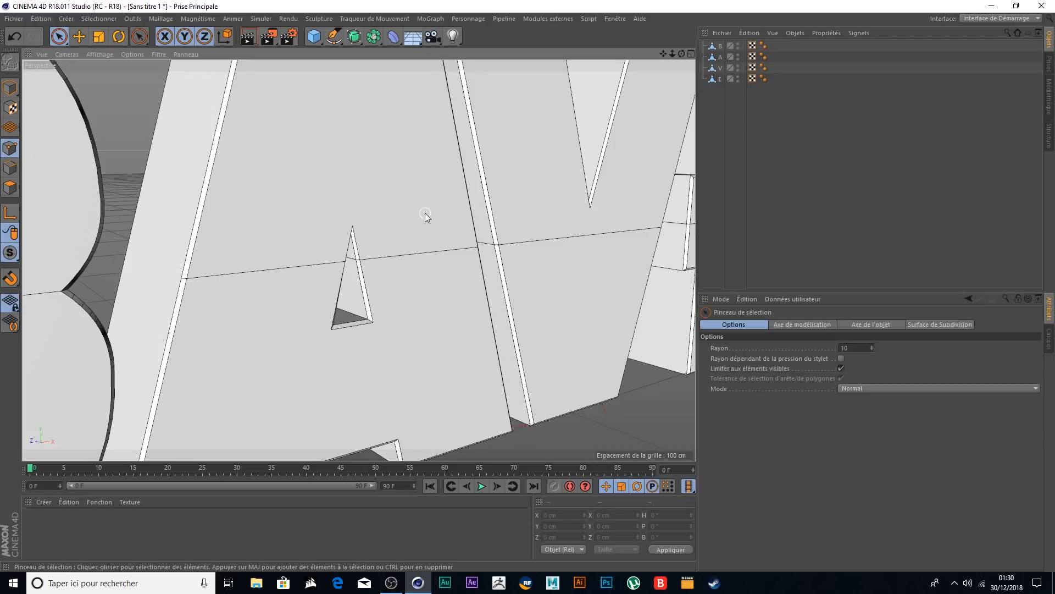
- Cut the A's side face facing the B down to its front cut, using Couteau Linéaire with Visible Uniquement and Limiter à la Sélection on
left_click(717, 57)
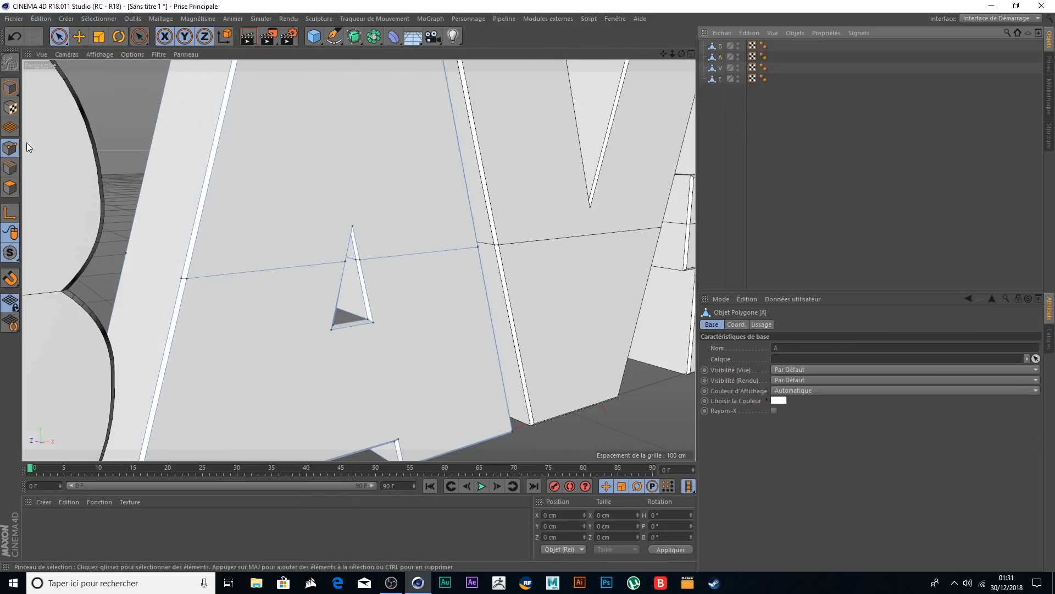
left_click(139, 36)
left_click(172, 67)
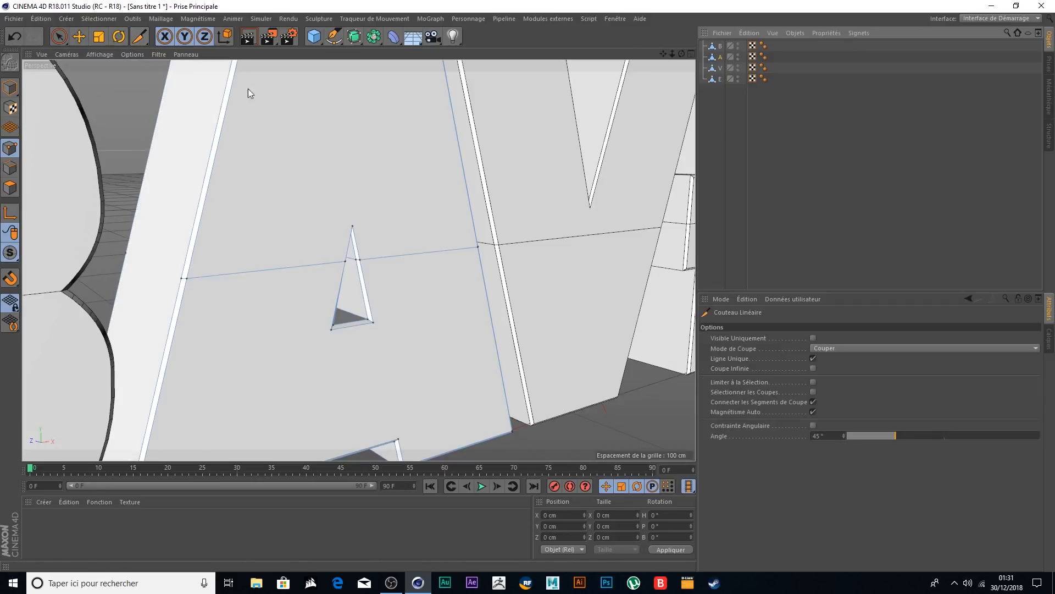
left_click(813, 338)
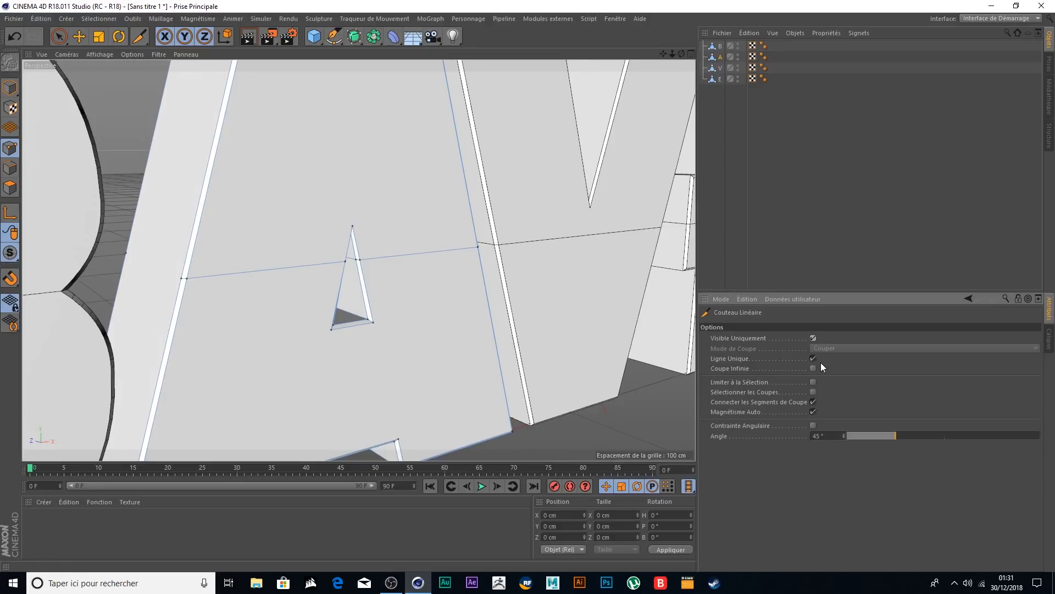
left_click(813, 382)
scroll(123, 267, "up", 4)
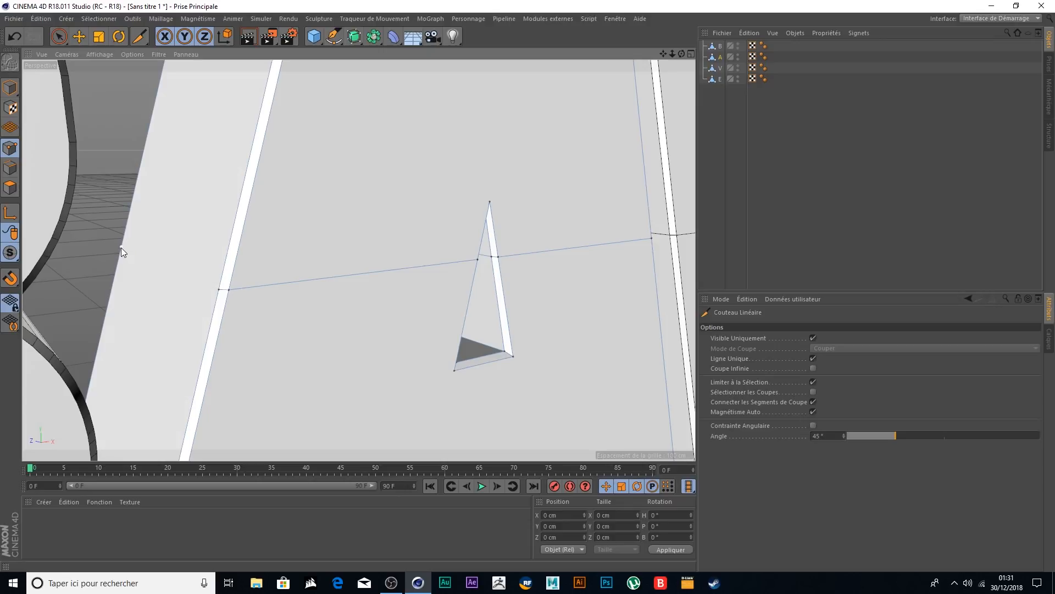
left_click(121, 248)
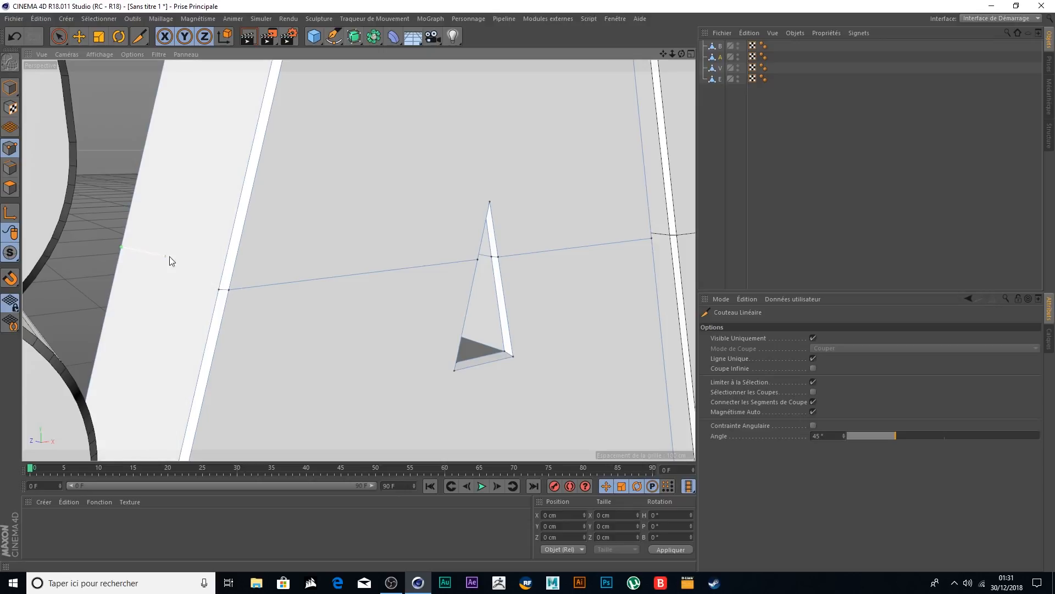
left_click(221, 293)
left_click(59, 37)
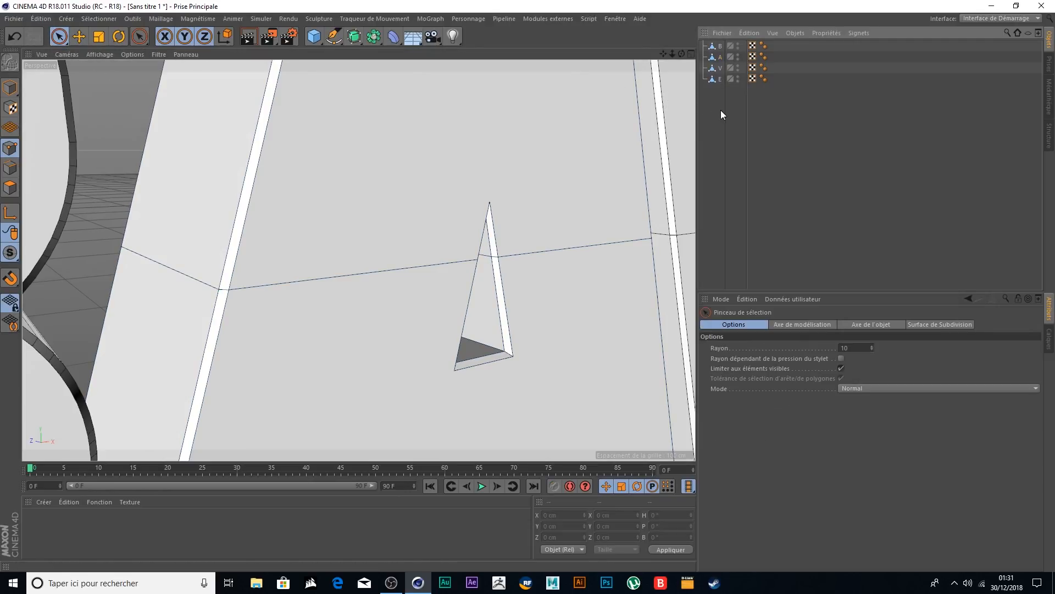
scroll(345, 189, "down", 5)
scroll(346, 189, "down", 3)
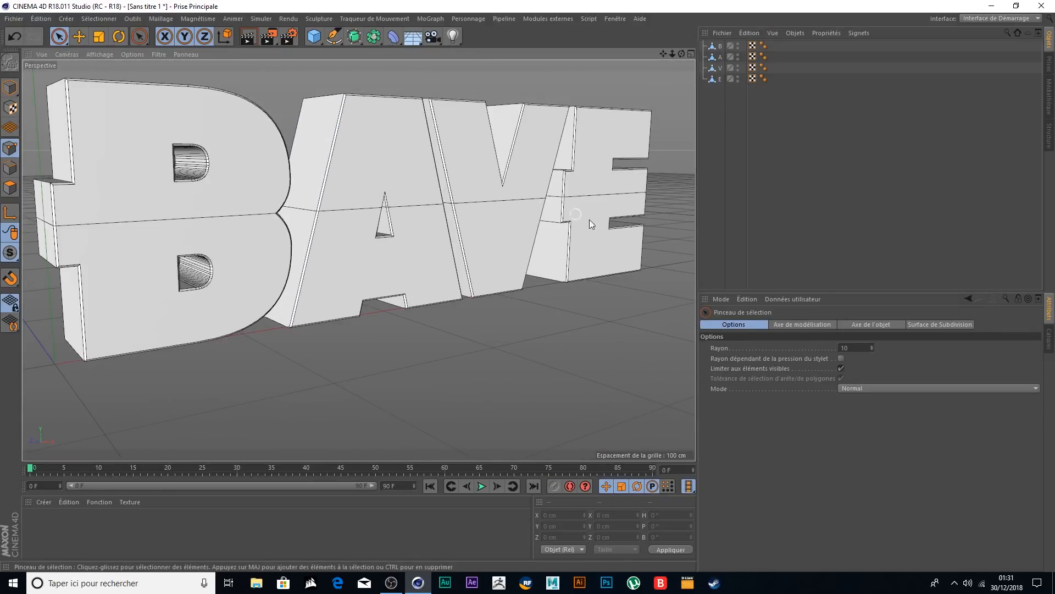
- In the full-size front view, rectangle-select the B's cut points on the edge opposite its waist notch and copy their Y position
left_click(691, 54)
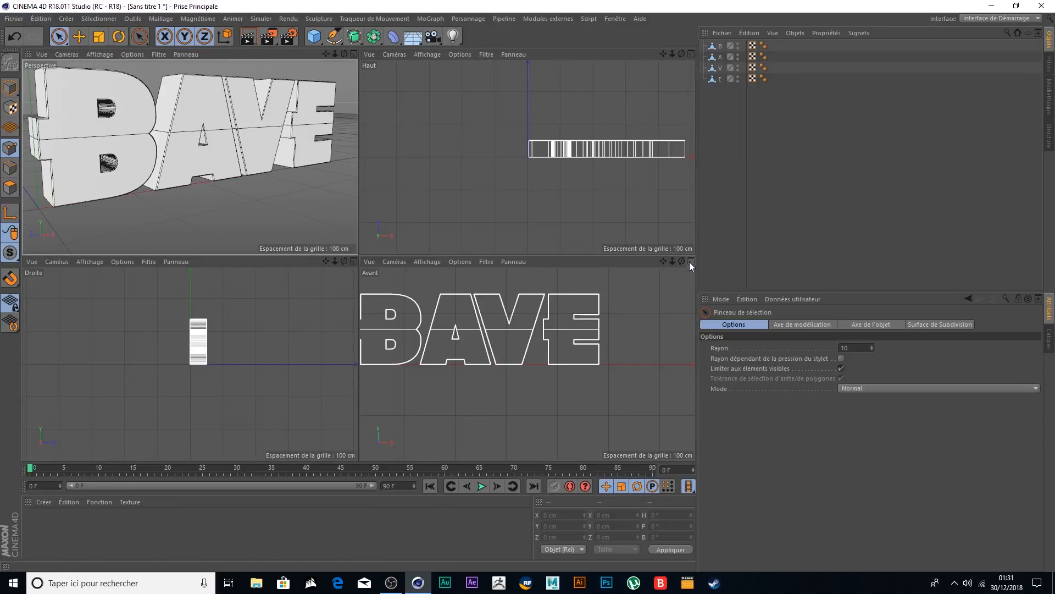
left_click(691, 262)
scroll(353, 247, "up", 3)
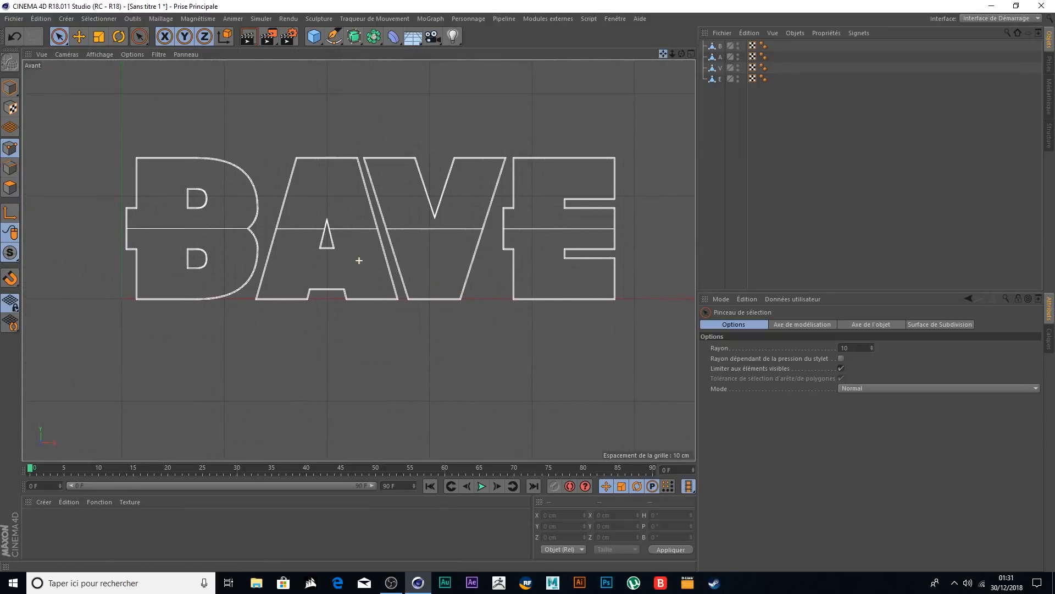
scroll(286, 258, "up", 3)
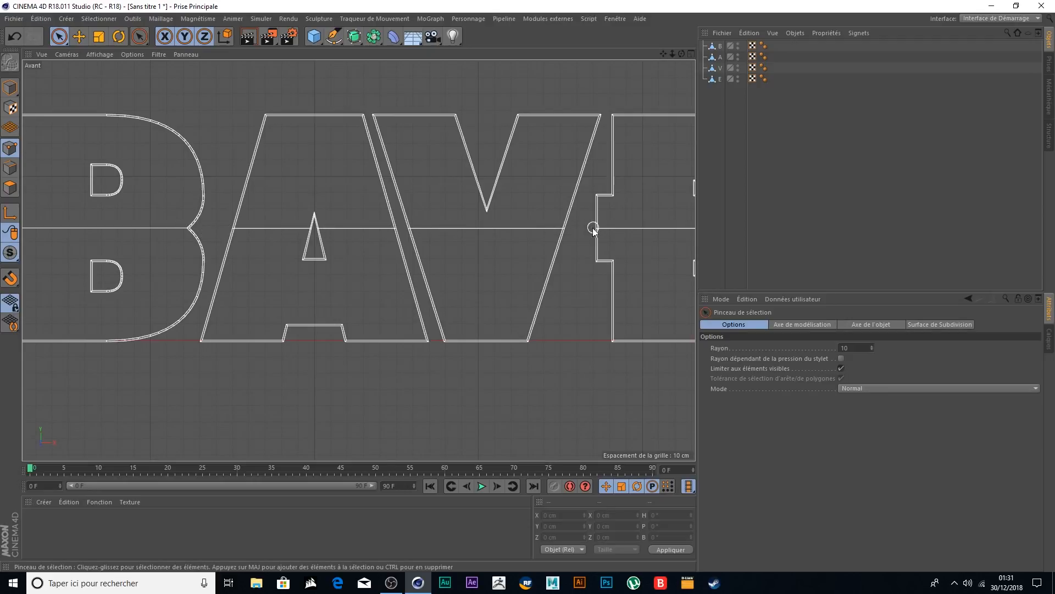
scroll(365, 219, "down", 3)
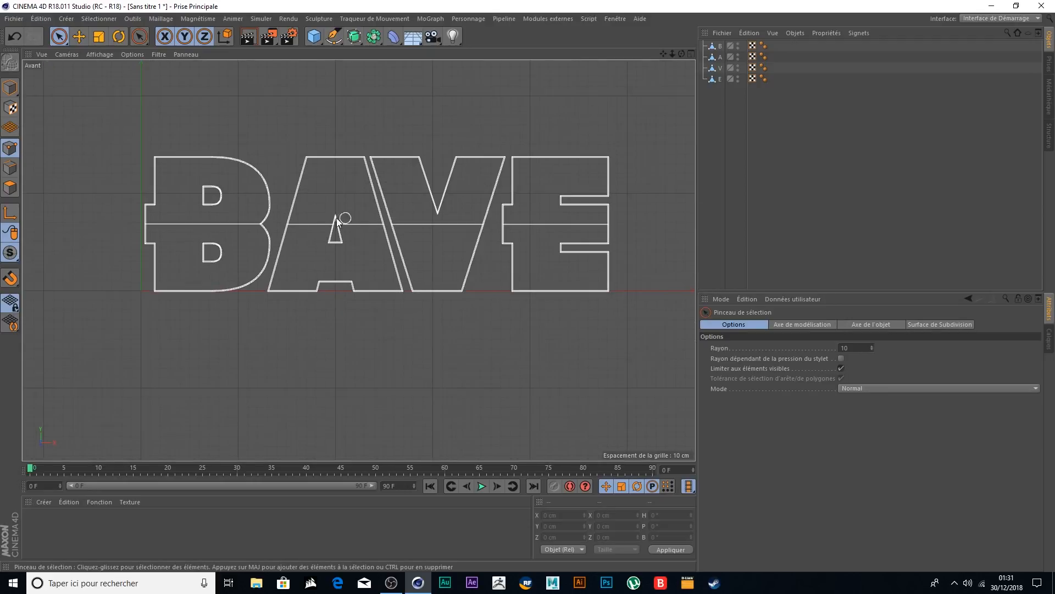
left_click(720, 46)
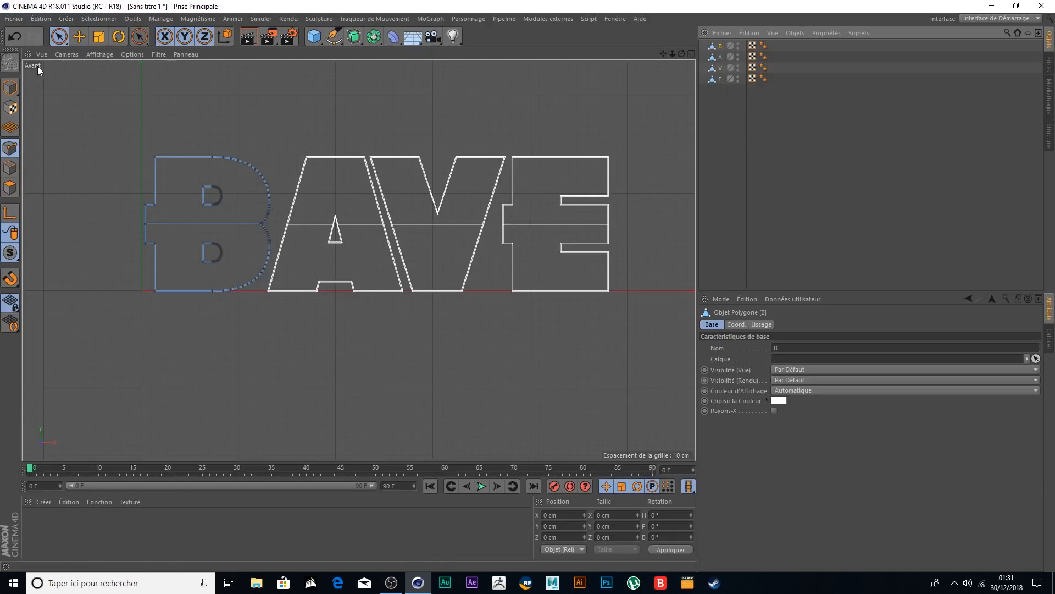
left_click_drag(58, 36, 93, 73)
scroll(132, 204, "up", 5)
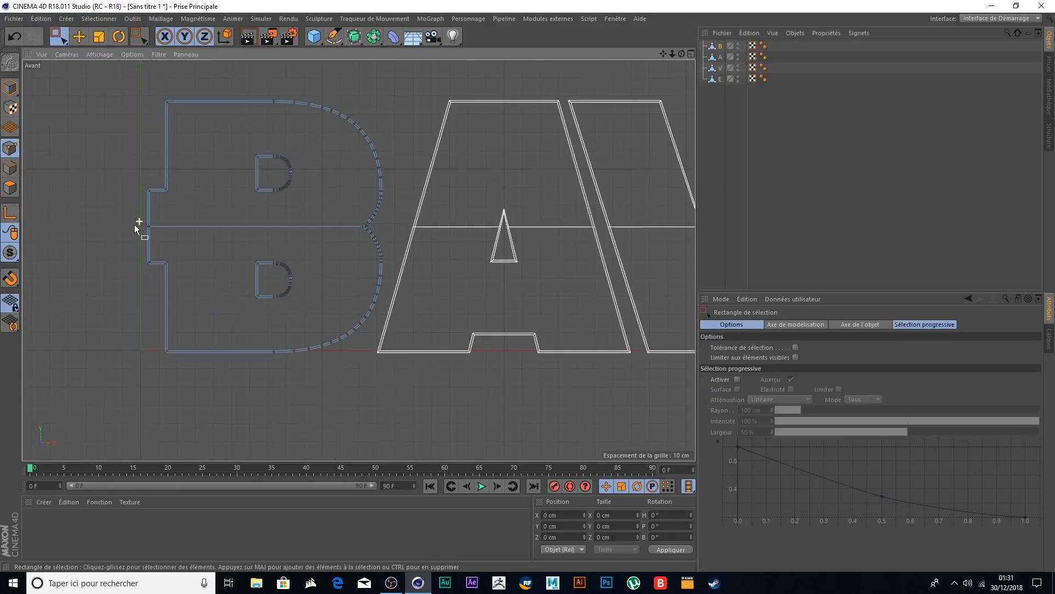
left_click_drag(127, 208, 193, 243)
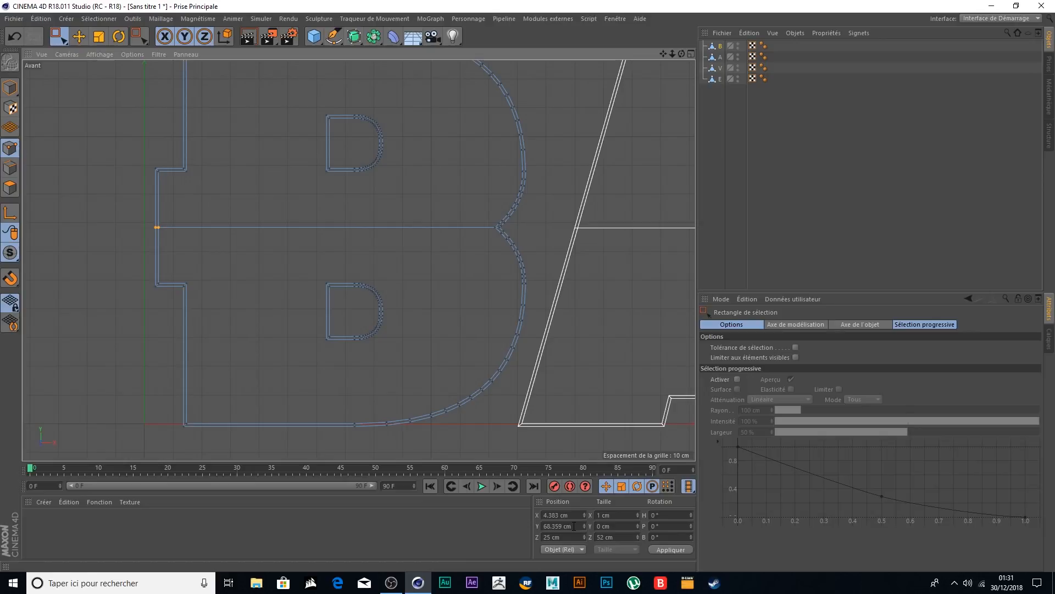
left_click_drag(575, 526, 537, 529)
key("ctrl+c")
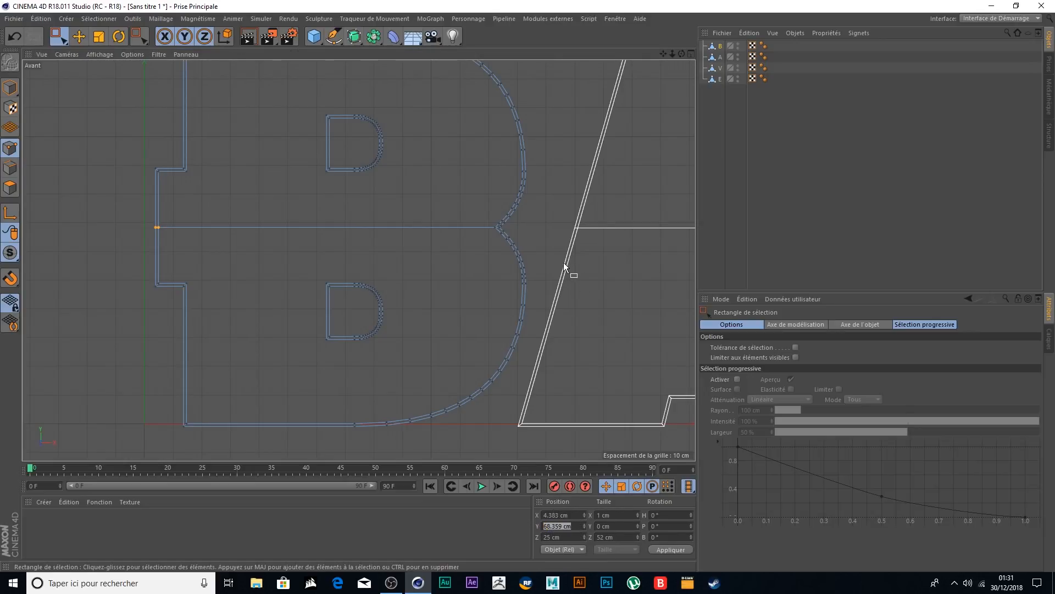
- Select all points along the A's horizontal cut and set their Y position to the copied 68.359 cm
left_click_drag(665, 54, 310, 65)
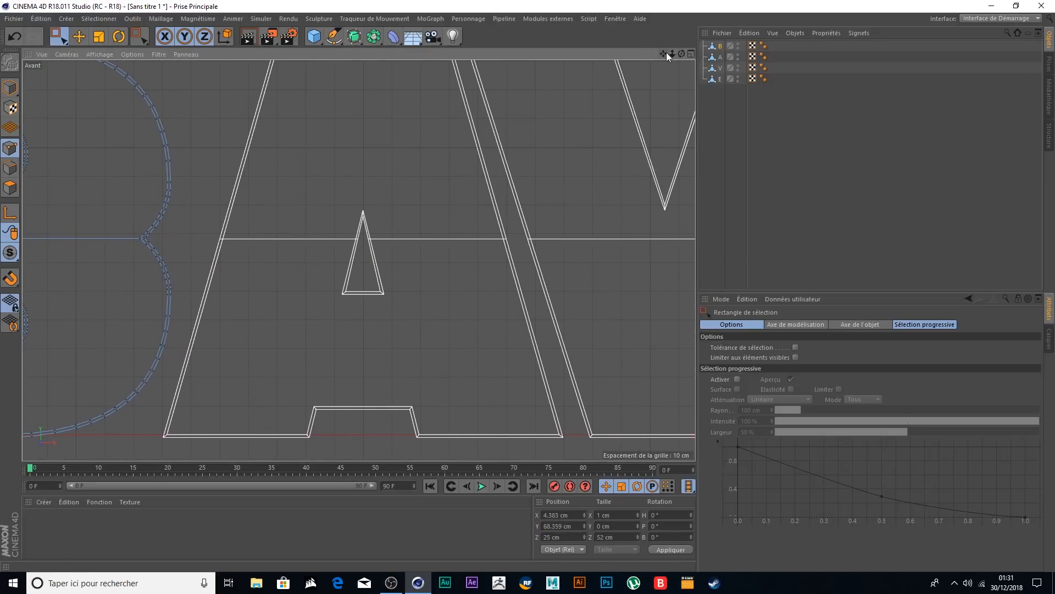
left_click(720, 57)
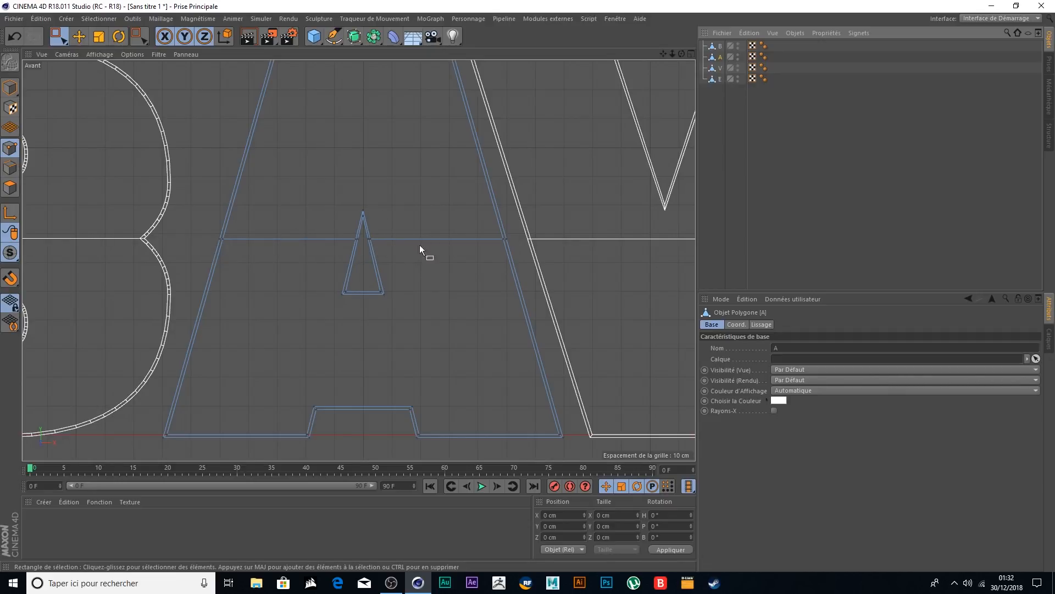
scroll(381, 246, "up", 2)
left_click_drag(137, 228, 560, 245)
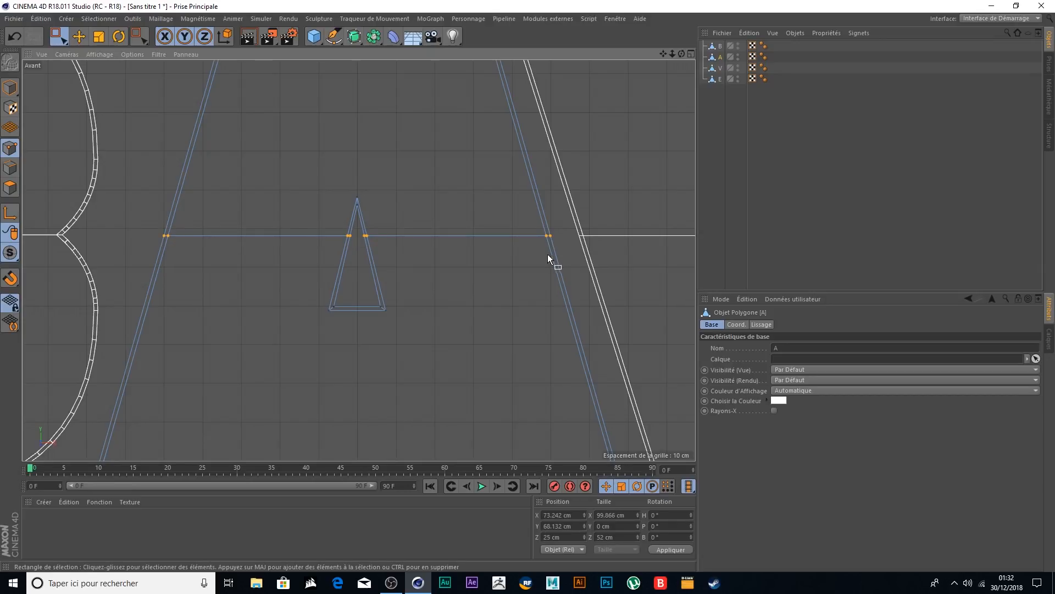
left_click(565, 527)
right_click(566, 526)
left_click(592, 536)
left_click(669, 550)
- Select all points along the V's horizontal cut and set their Y position to 68.359 cm
left_click_drag(660, 54, 247, 54)
left_click(723, 70)
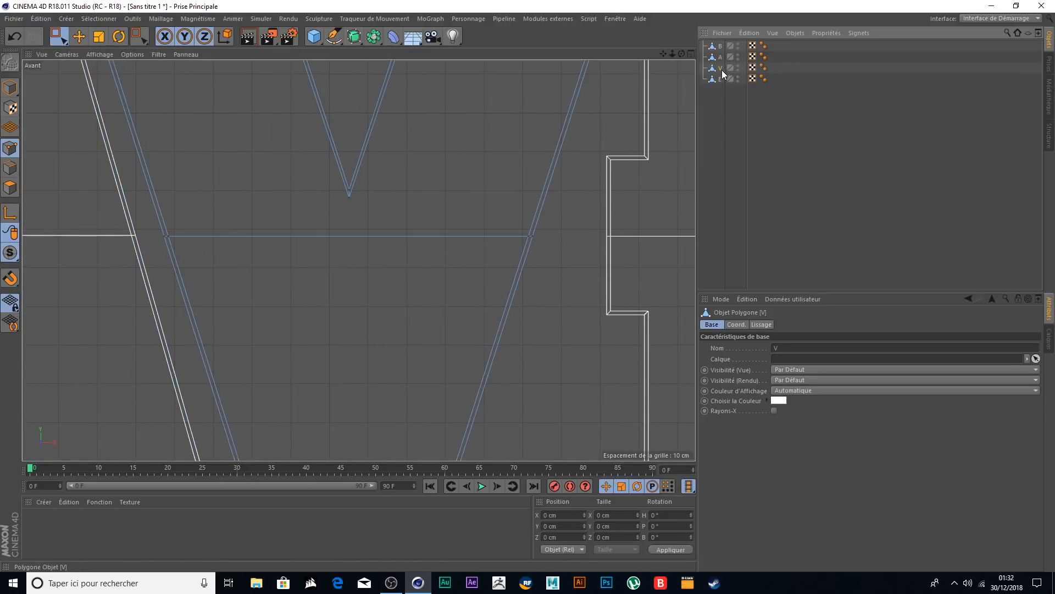
left_click_drag(147, 227, 566, 246)
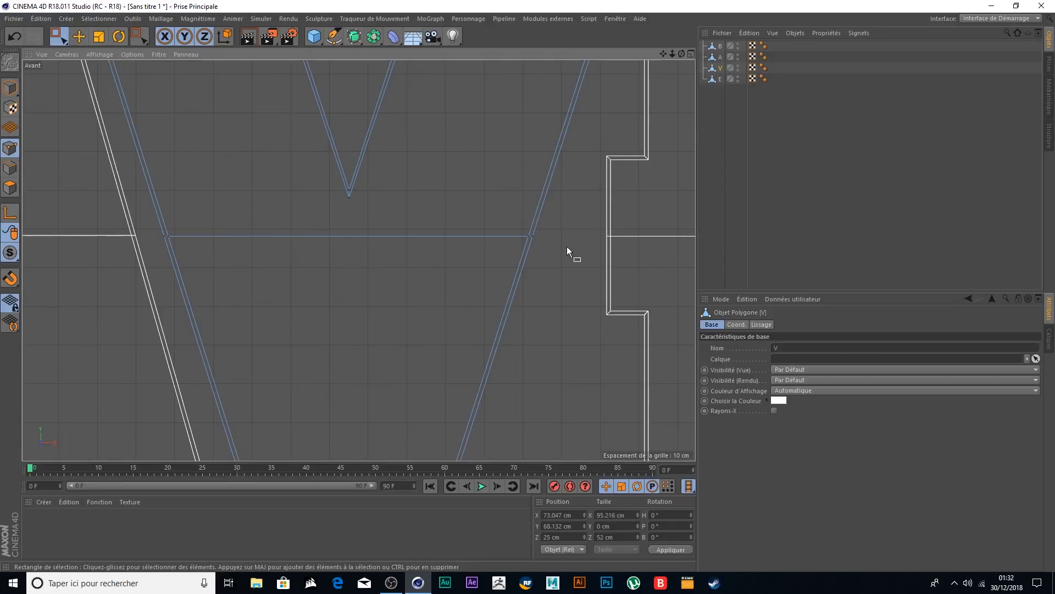
left_click(555, 526)
right_click(558, 526)
left_click(582, 528)
left_click(666, 549)
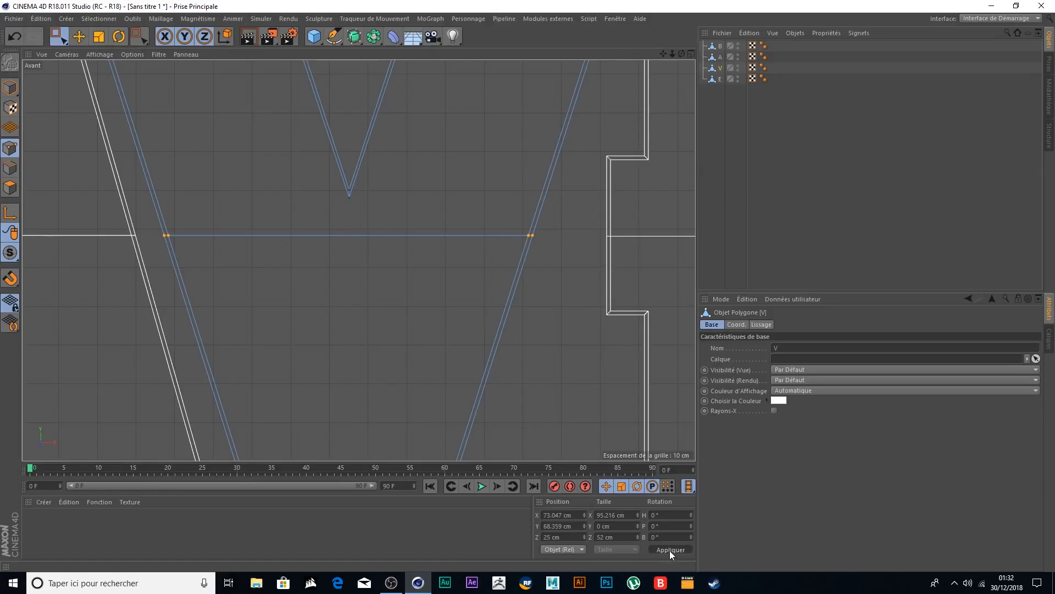
- Select all points along the E's horizontal cut and set their Y position to 68.359 cm
left_click_drag(662, 54, 393, 54)
left_click(721, 78)
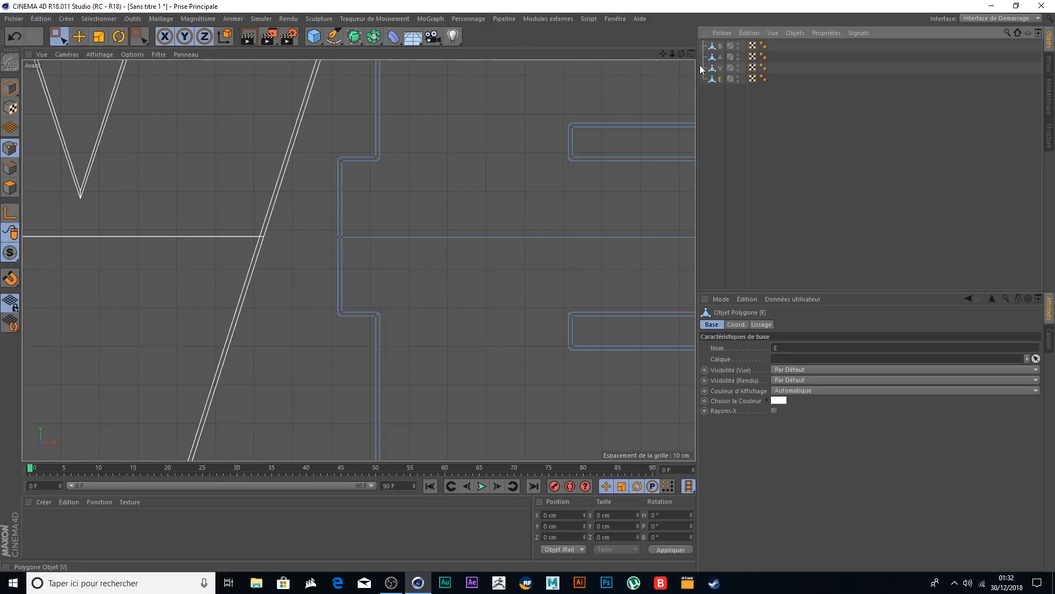
left_click_drag(663, 53, 476, 53)
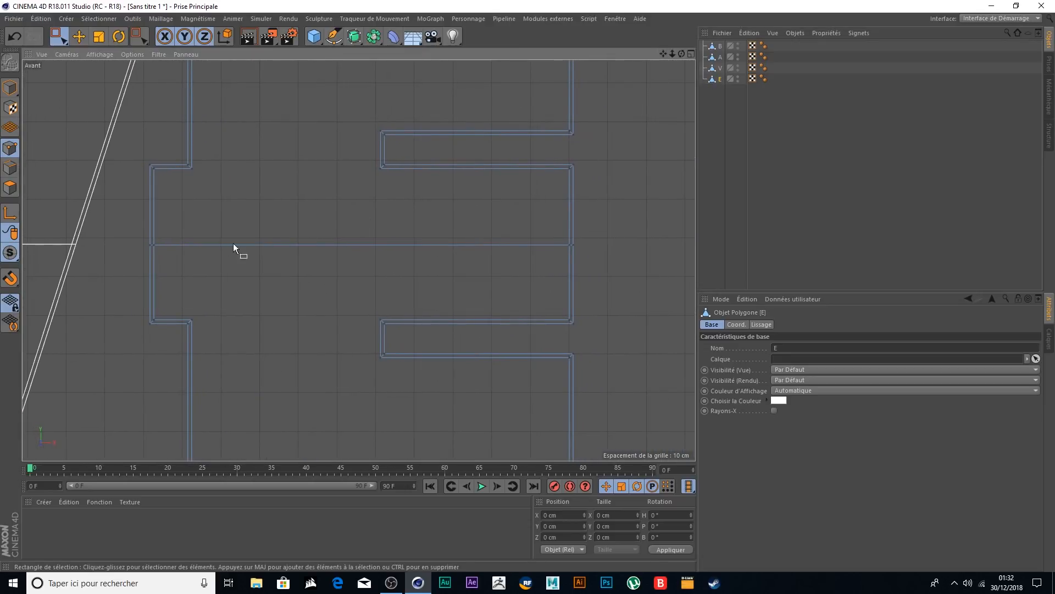
left_click_drag(130, 229, 646, 268)
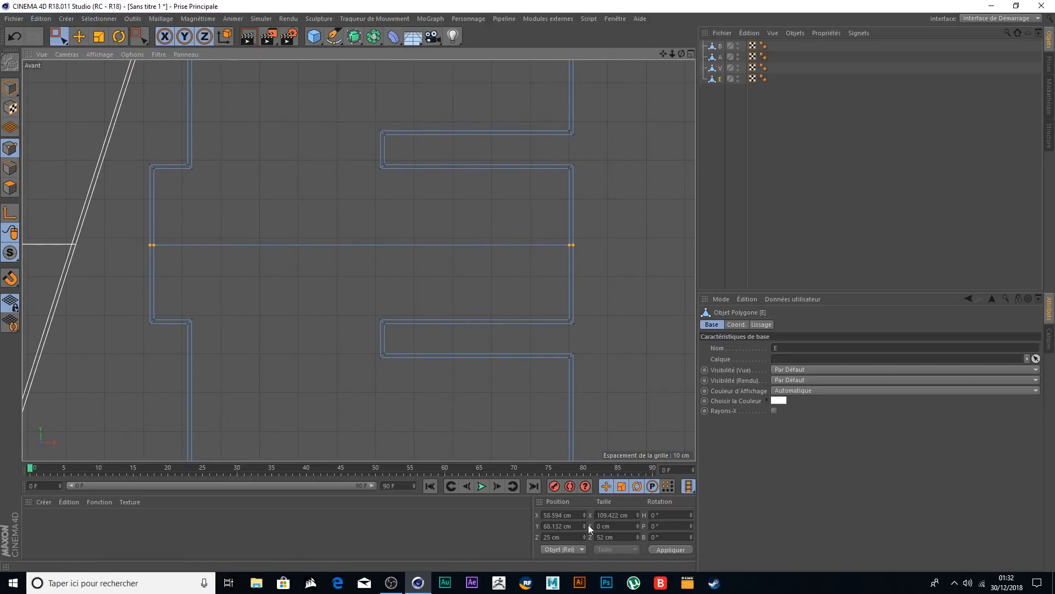
double_click(564, 526)
right_click(566, 527)
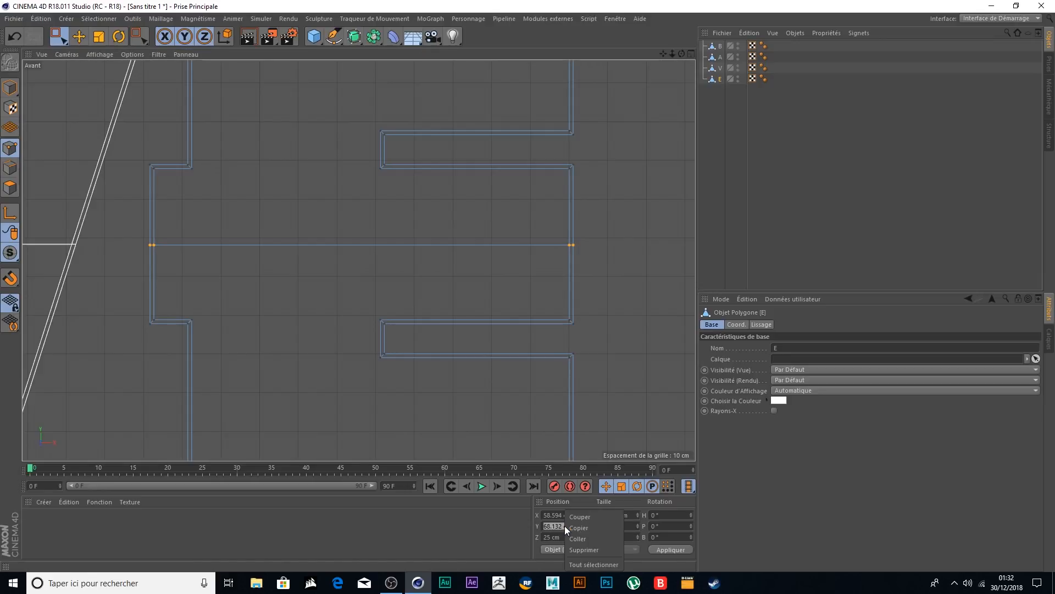
left_click(603, 540)
left_click(666, 549)
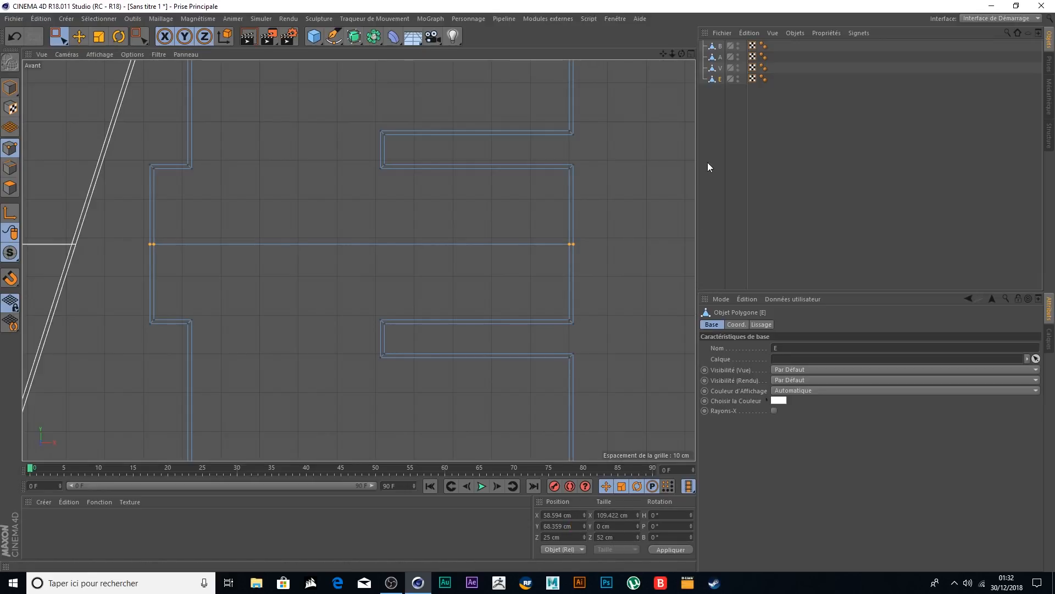
left_click(720, 152)
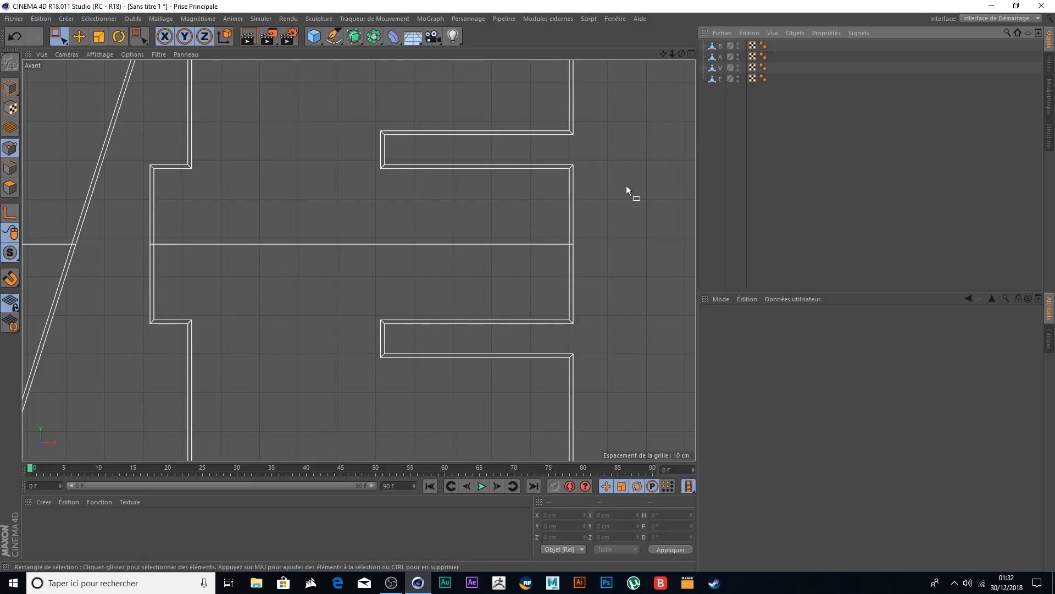
scroll(606, 199, "down", 10)
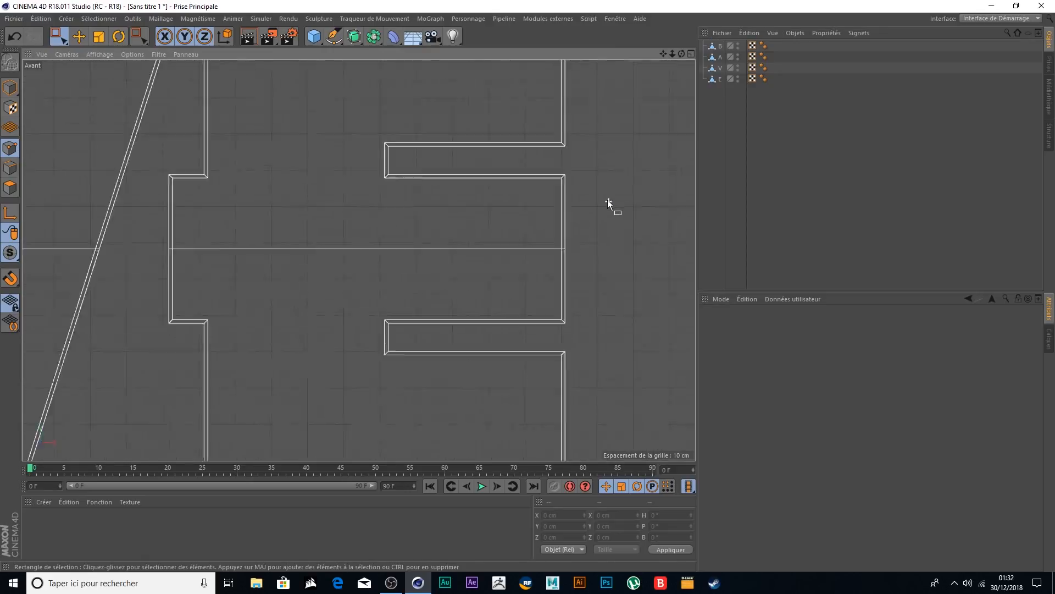
- Select the B, A, V and E objects together and examine their aligned horizontal cuts in the full-size perspective view
left_click(719, 47)
left_click(721, 78, "ctrl")
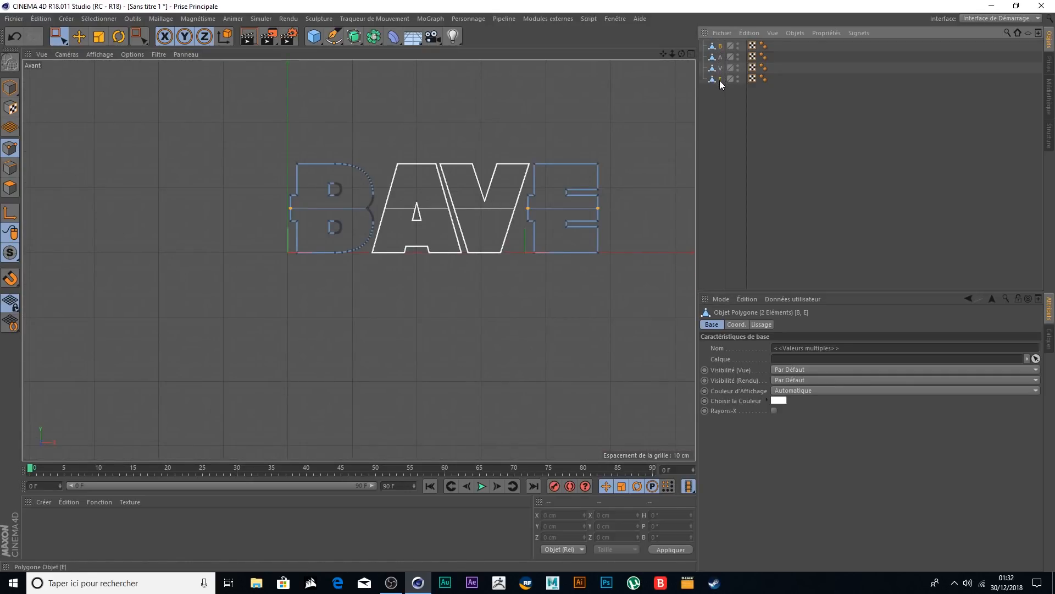
left_click(719, 47)
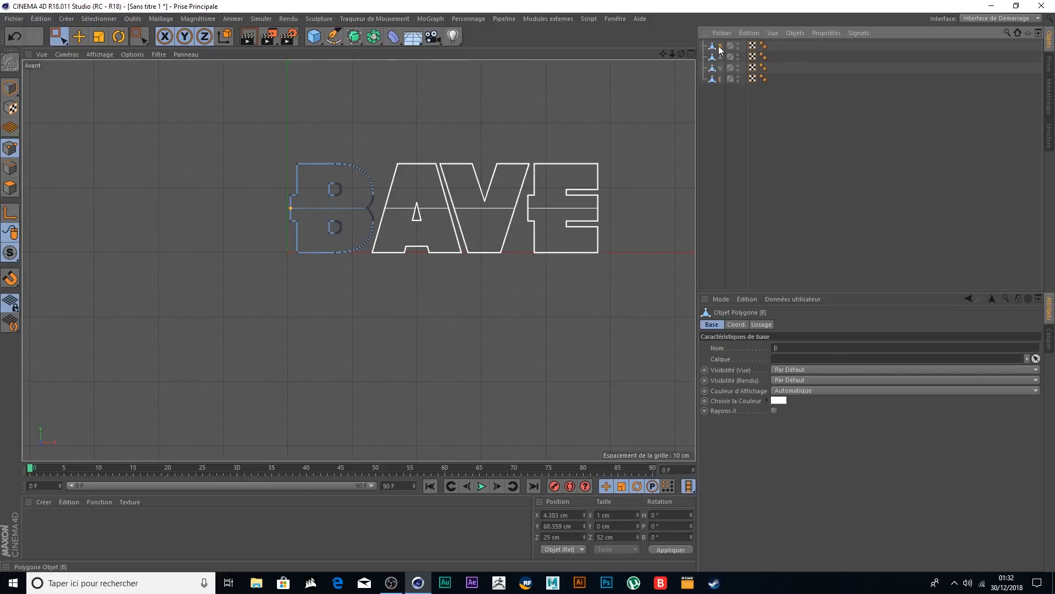
left_click(718, 78, "shift")
scroll(648, 180, "up", 4)
left_click(690, 53)
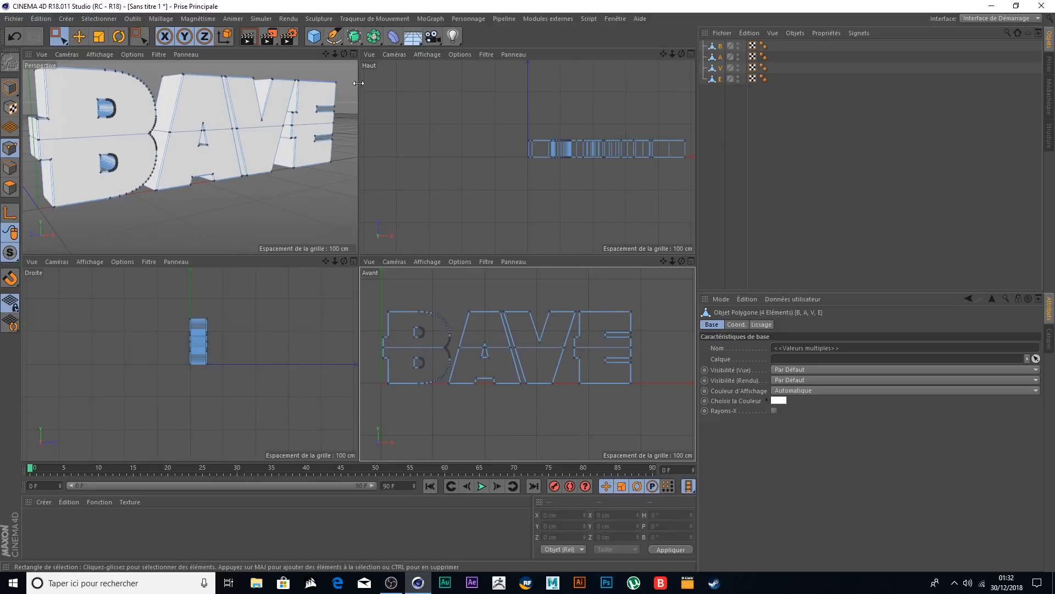
left_click(352, 55)
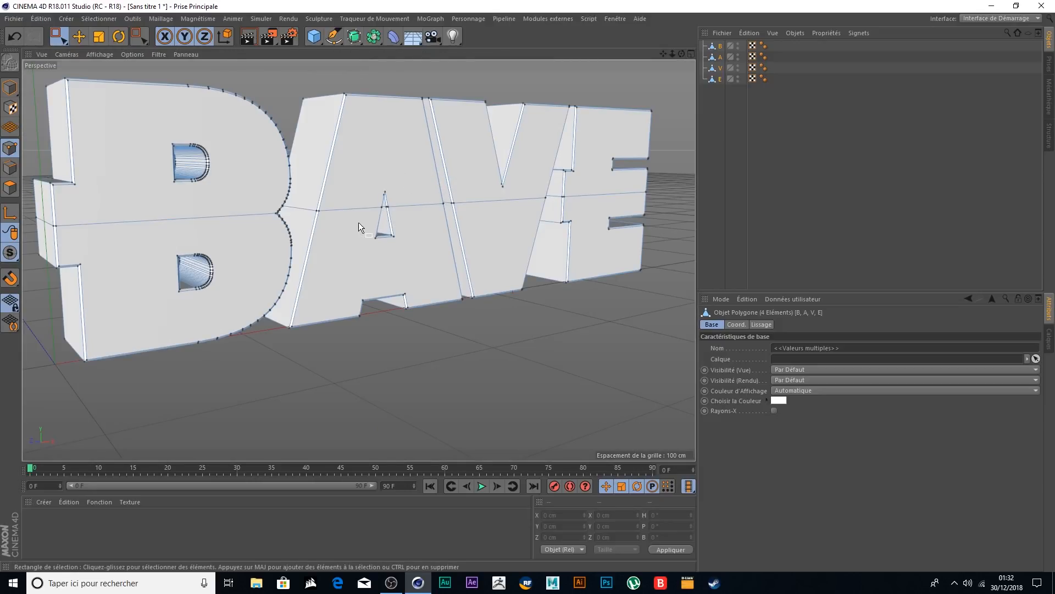
scroll(347, 219, "down", 6)
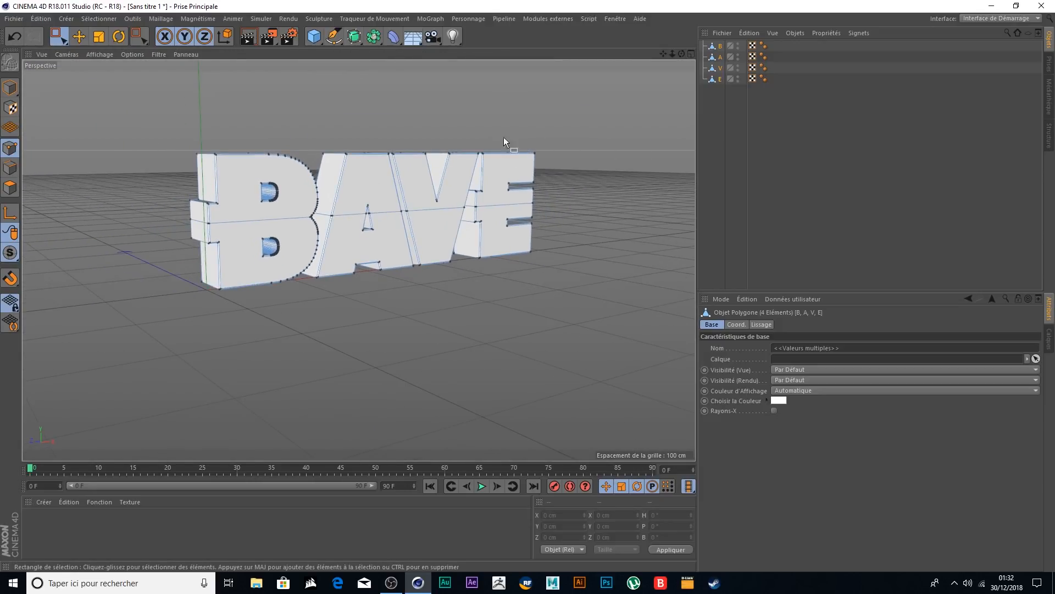
mouse_move(680, 55)
left_mouse_down()
mouse_move(668, 56)
mouse_move(680, 55)
left_mouse_up()
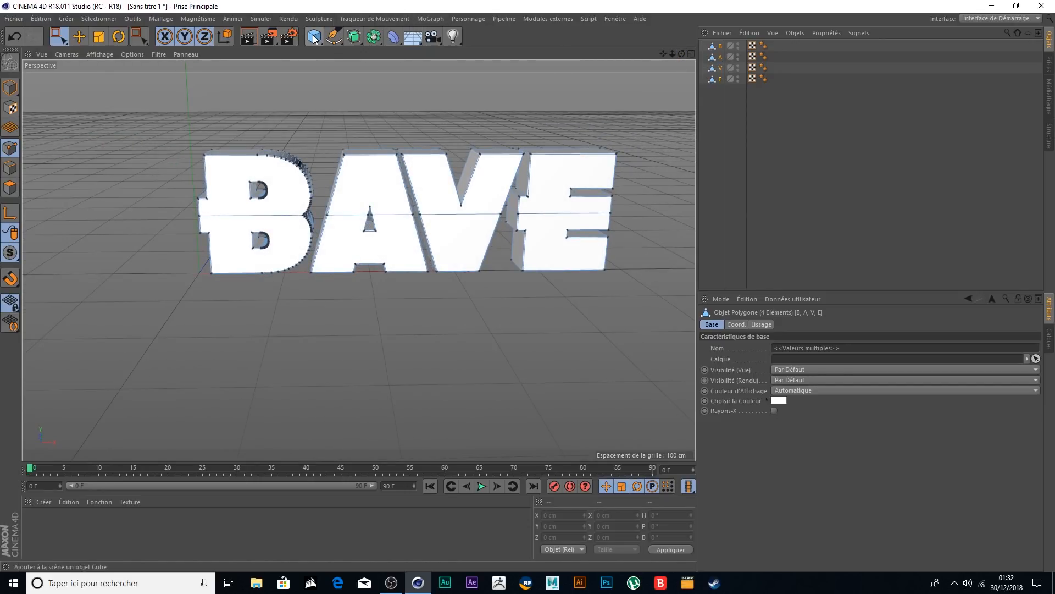
- Create a null object named Text O, place the B, A, V and E letters inside it, and collapse the group
left_click_drag(58, 36, 90, 71)
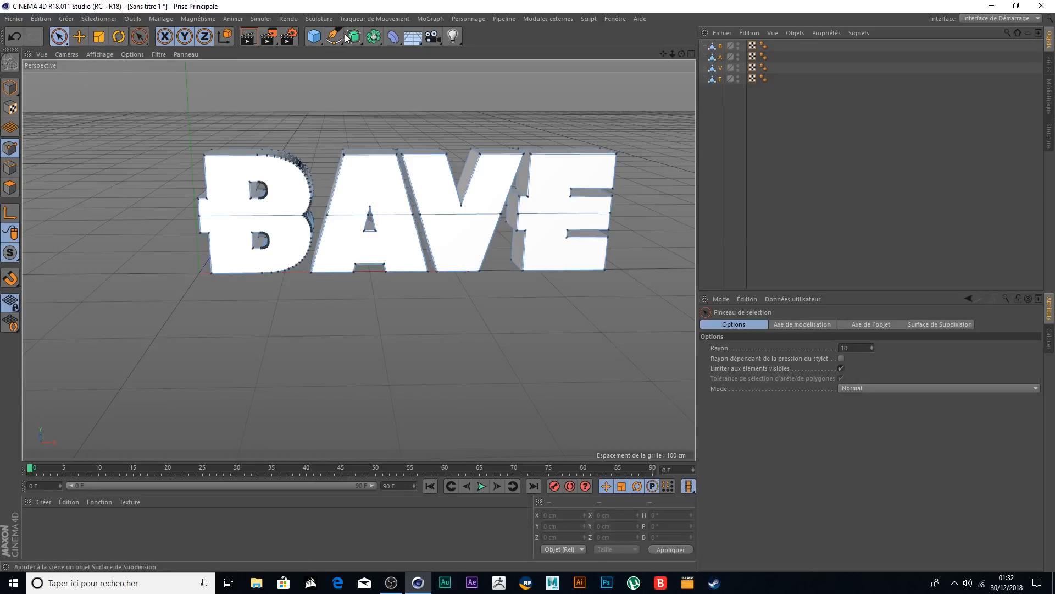
left_click_drag(313, 36, 379, 55)
double_click(729, 46)
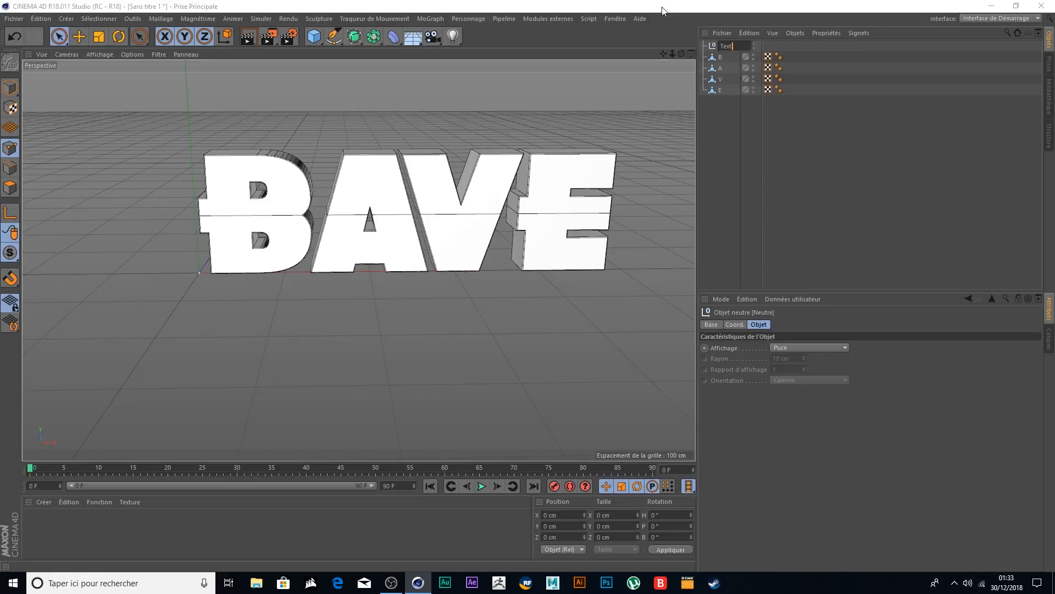
key("Return")
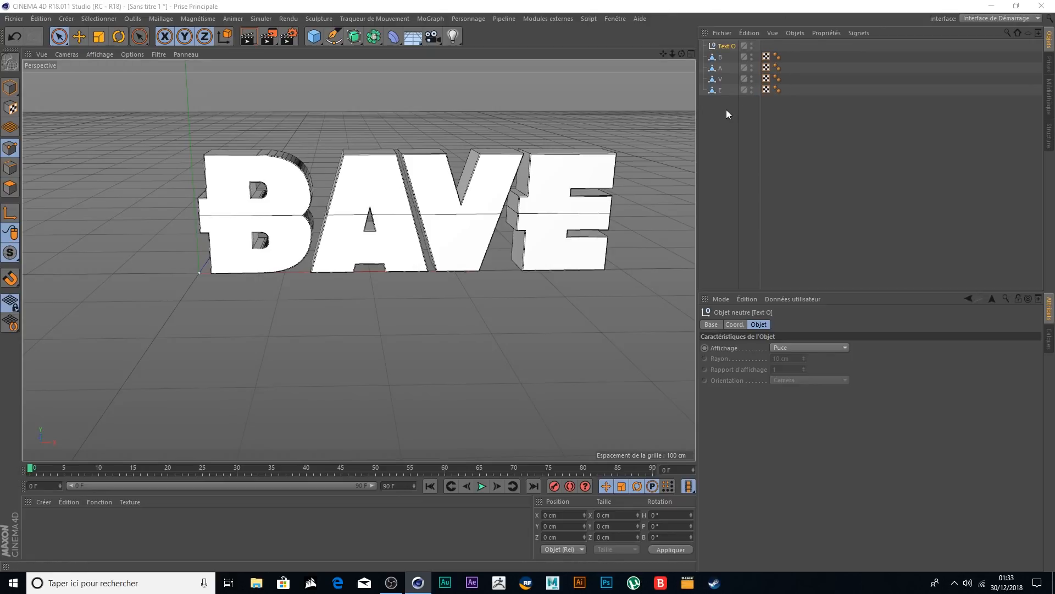
left_click_drag(721, 103, 729, 46)
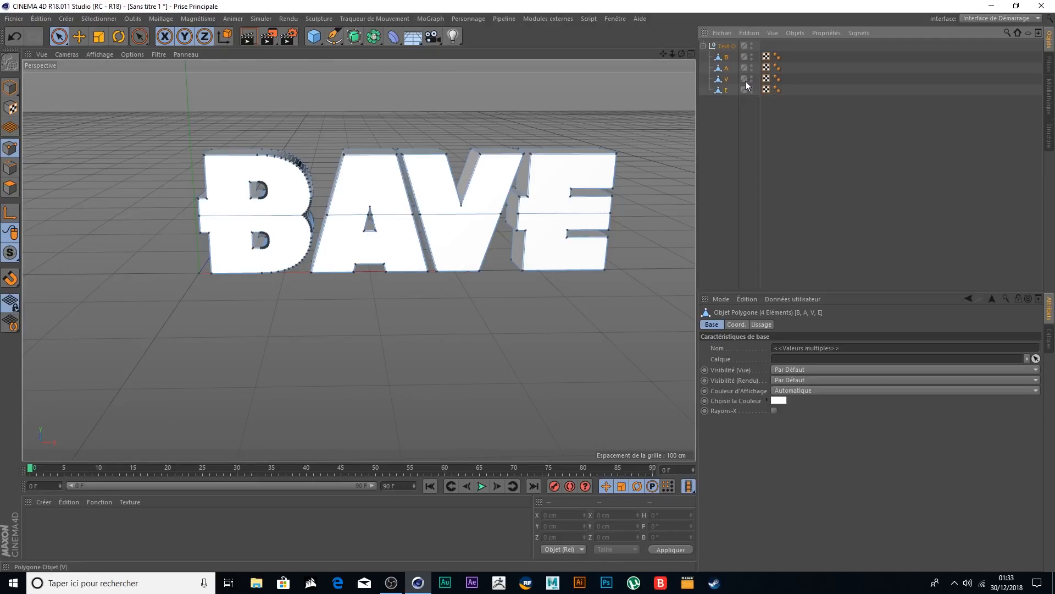
left_click(702, 45)
left_click(714, 72)
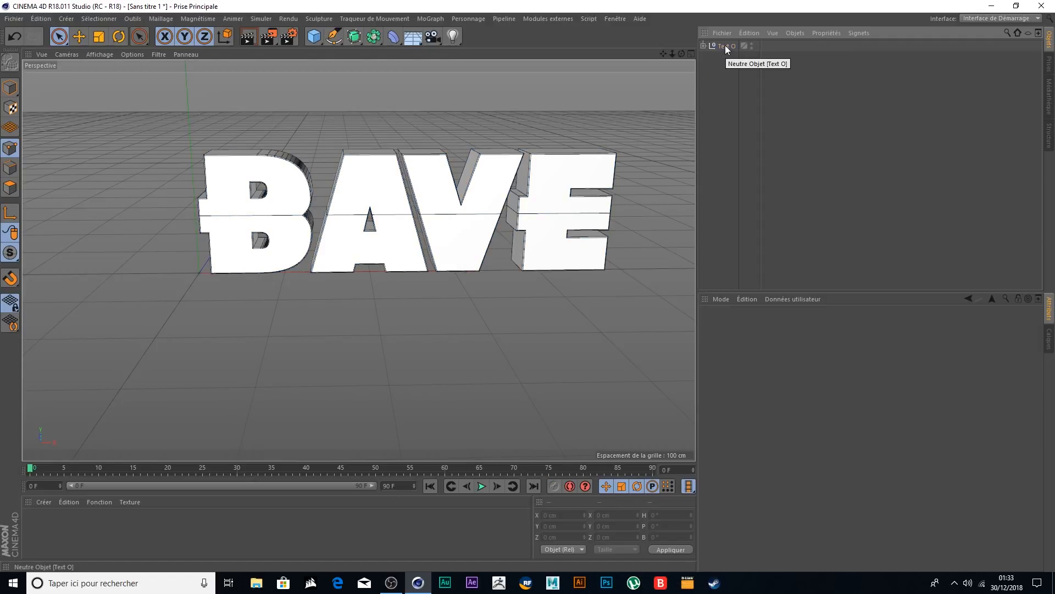
- Duplicate the Text O group and rename the copy Text B
left_click_drag(727, 50, 727, 51, "ctrl")
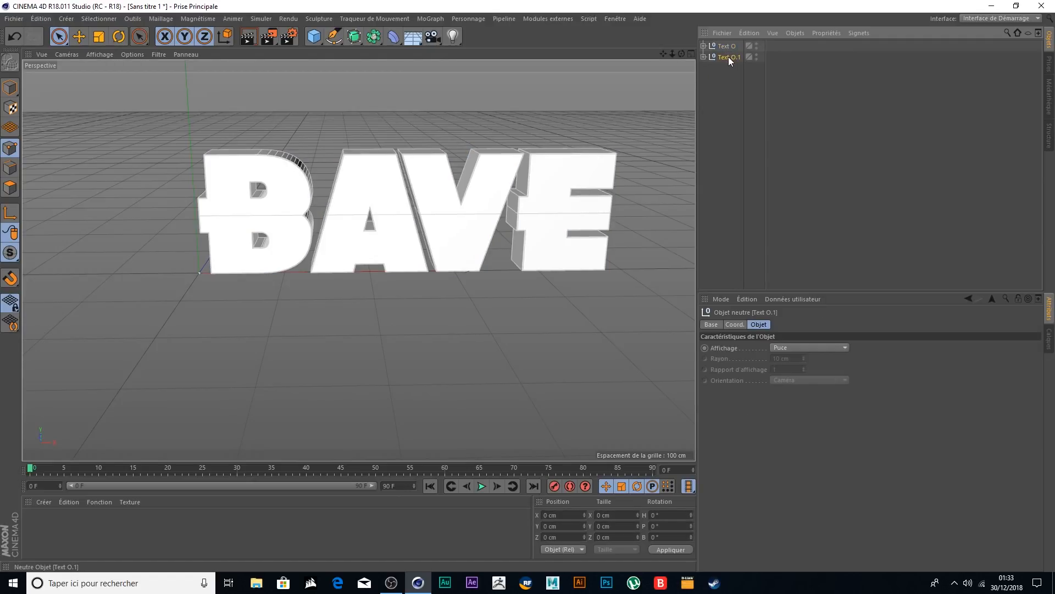
double_click(728, 57)
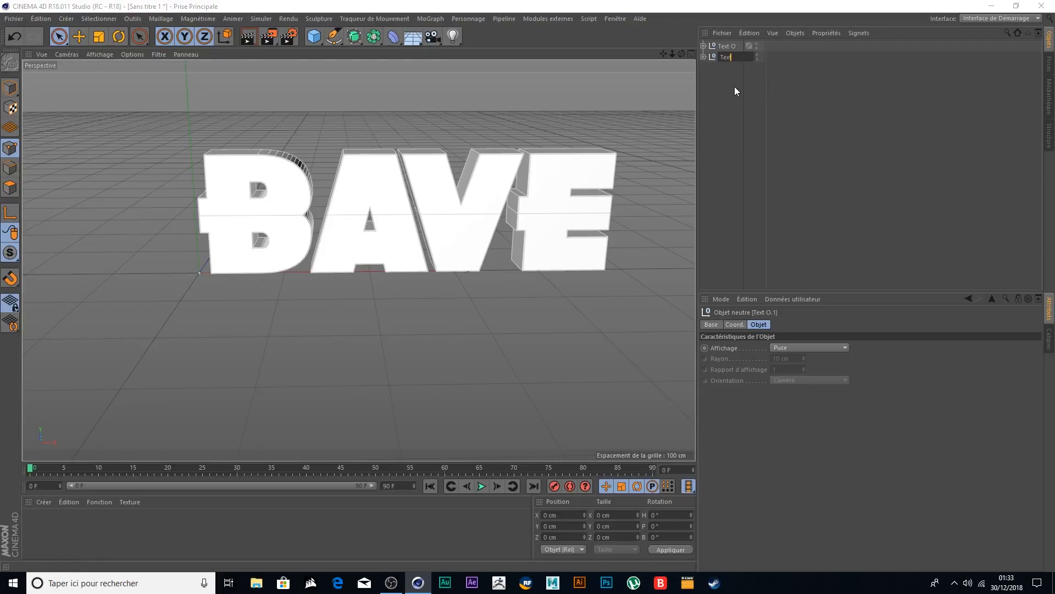
key("Return")
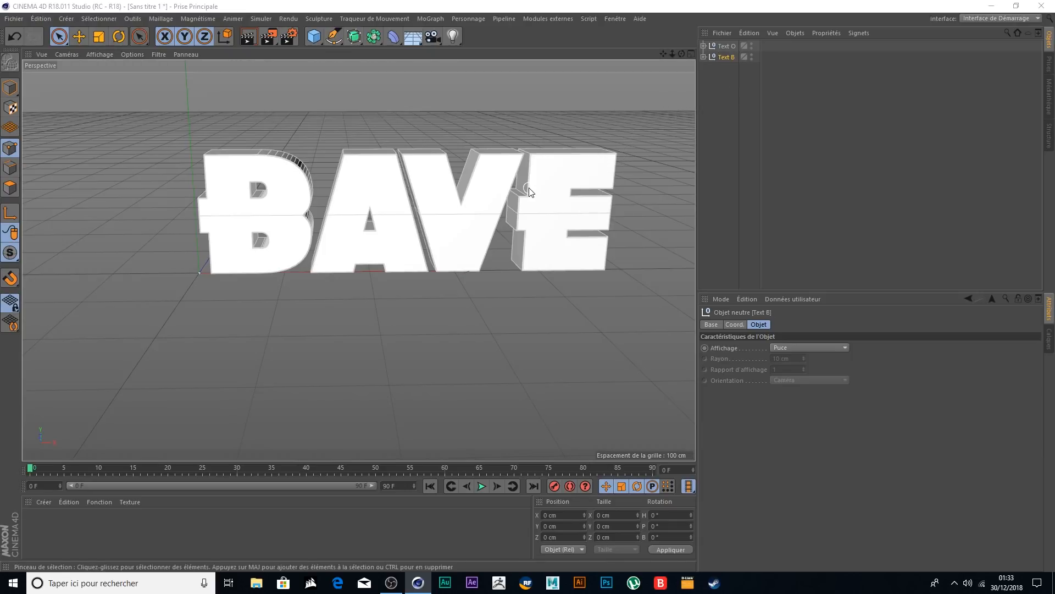
- Show the front view at full size and hide the Text B group
left_click(691, 54)
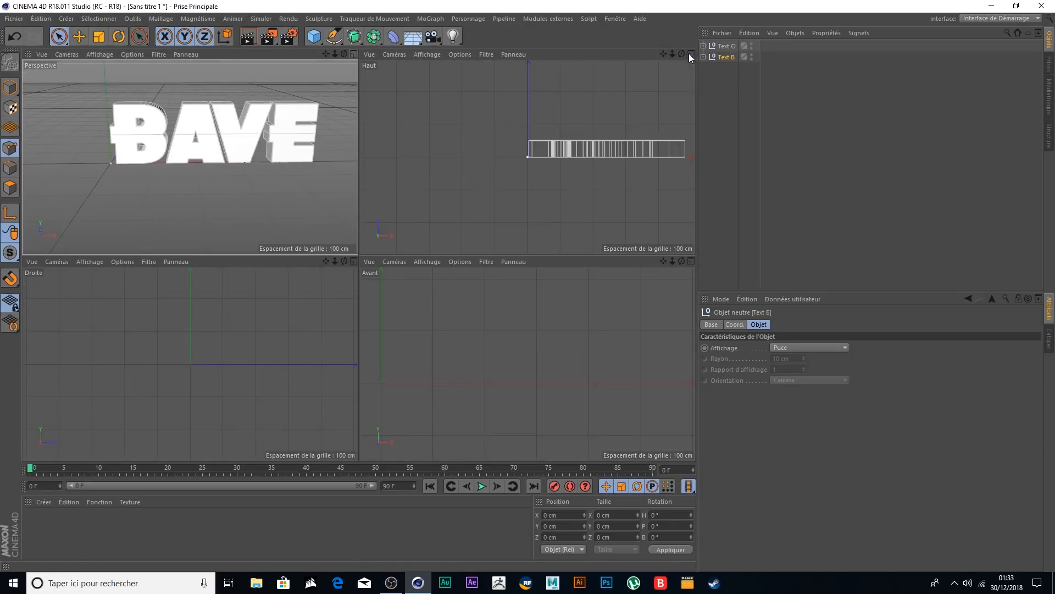
left_click(691, 262)
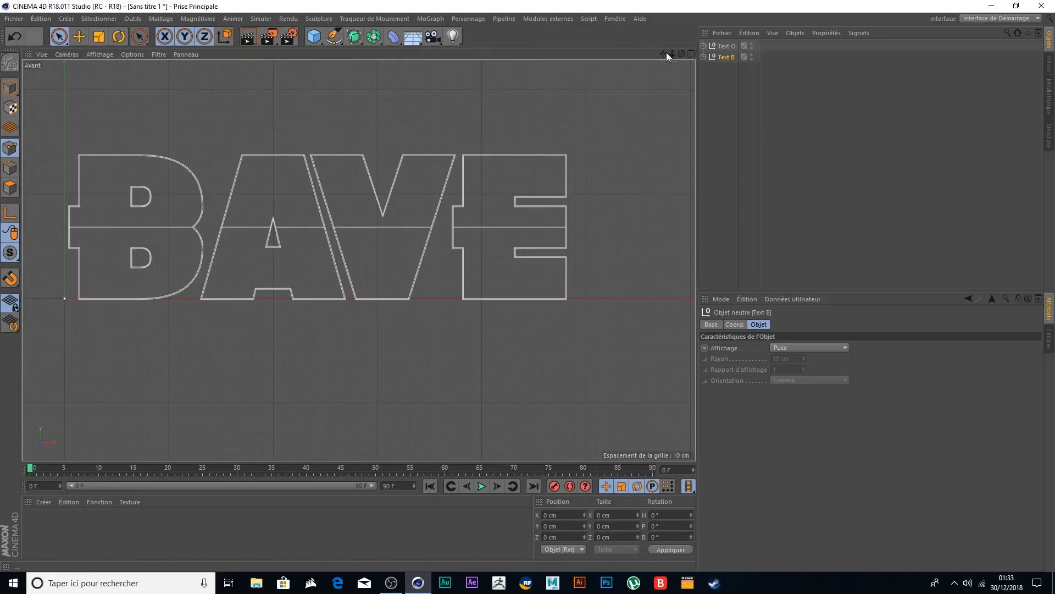
left_click_drag(664, 53, 626, 89)
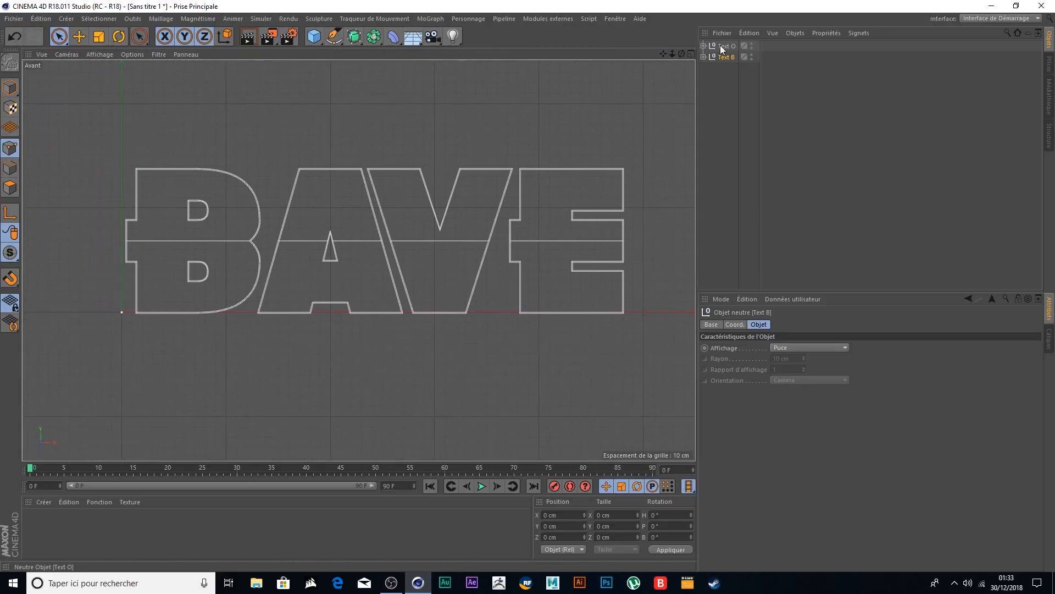
left_click(751, 54)
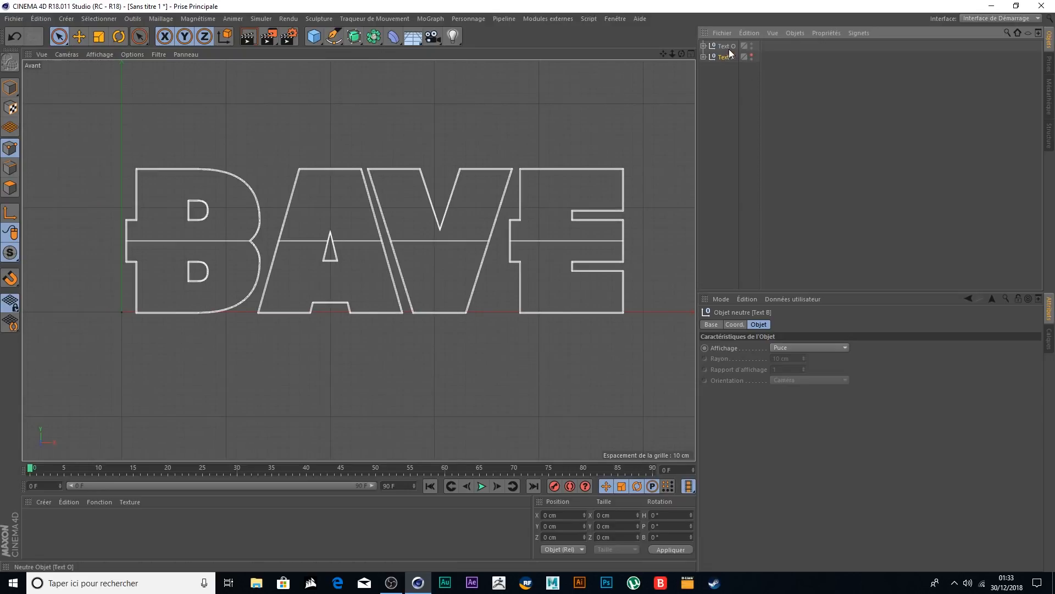
- Delete the polygons below the cut on all four Text O letters, using Pinceau de sélection with Limiter aux éléments visibles off
left_click(704, 46)
left_click(727, 58)
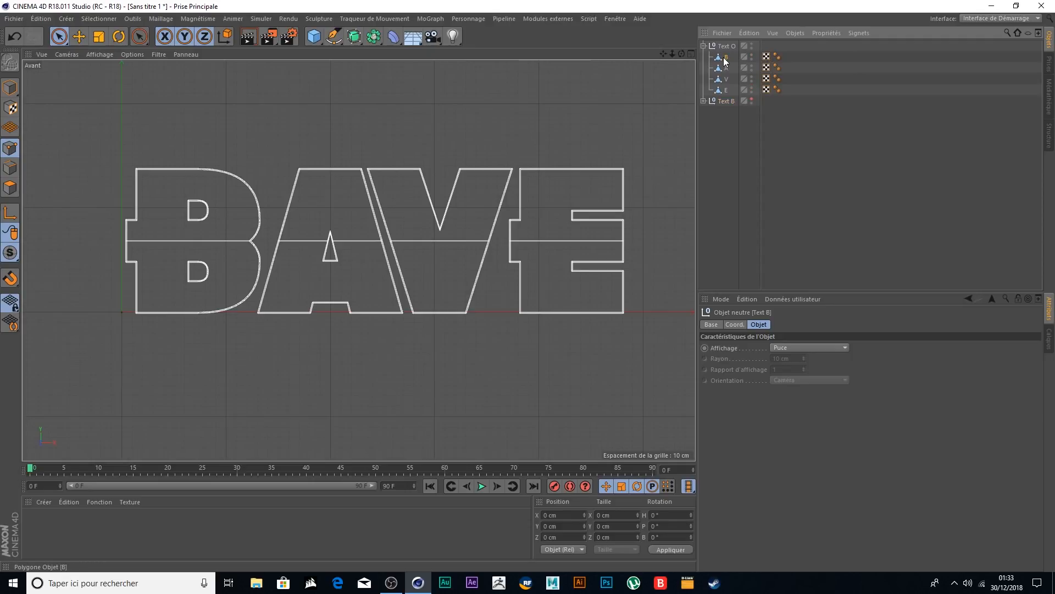
left_click(726, 90, "shift")
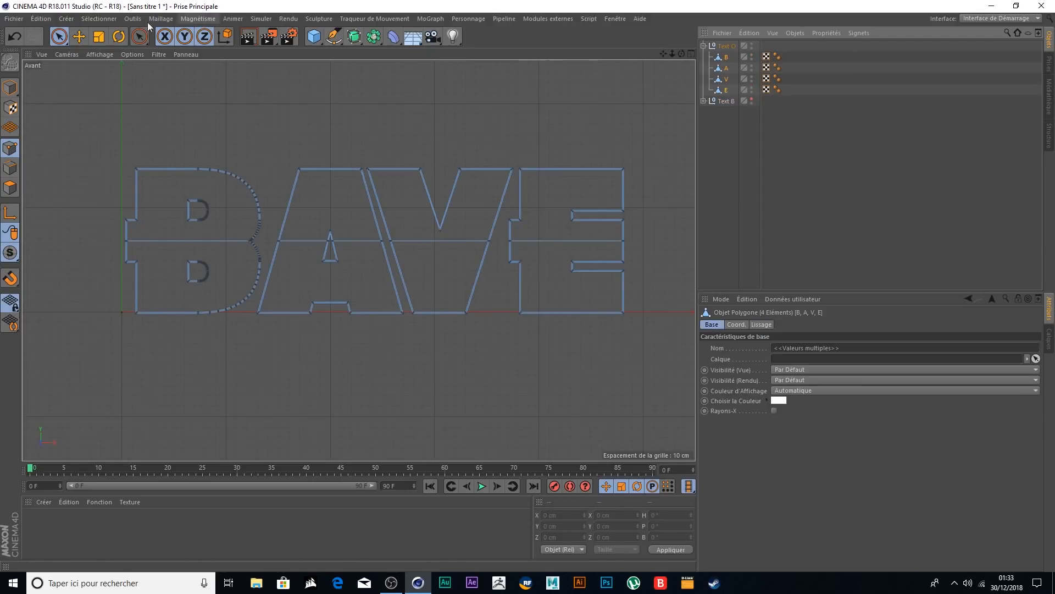
left_click(10, 187)
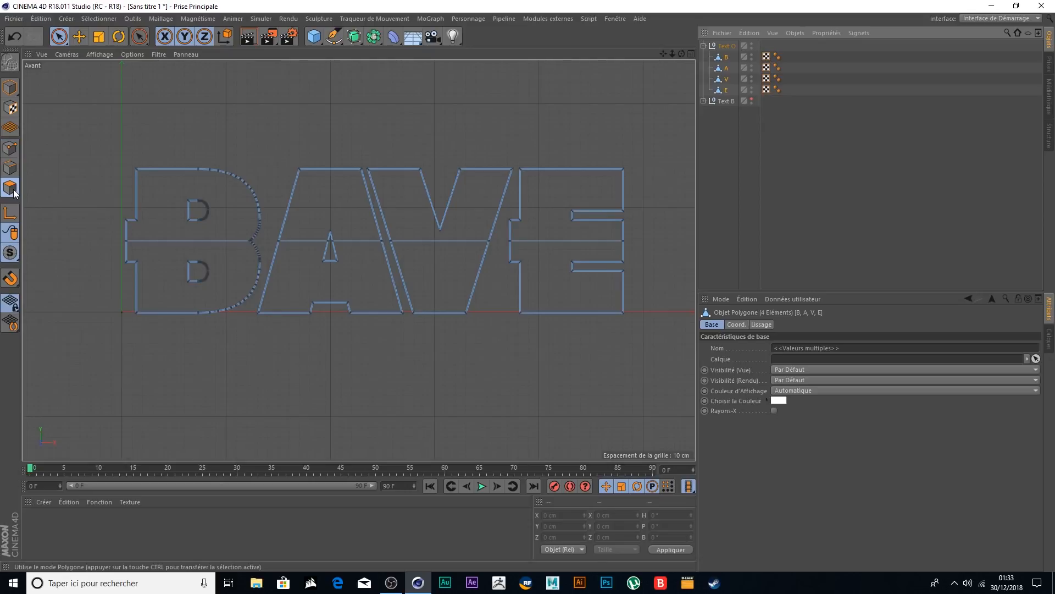
left_click(59, 36)
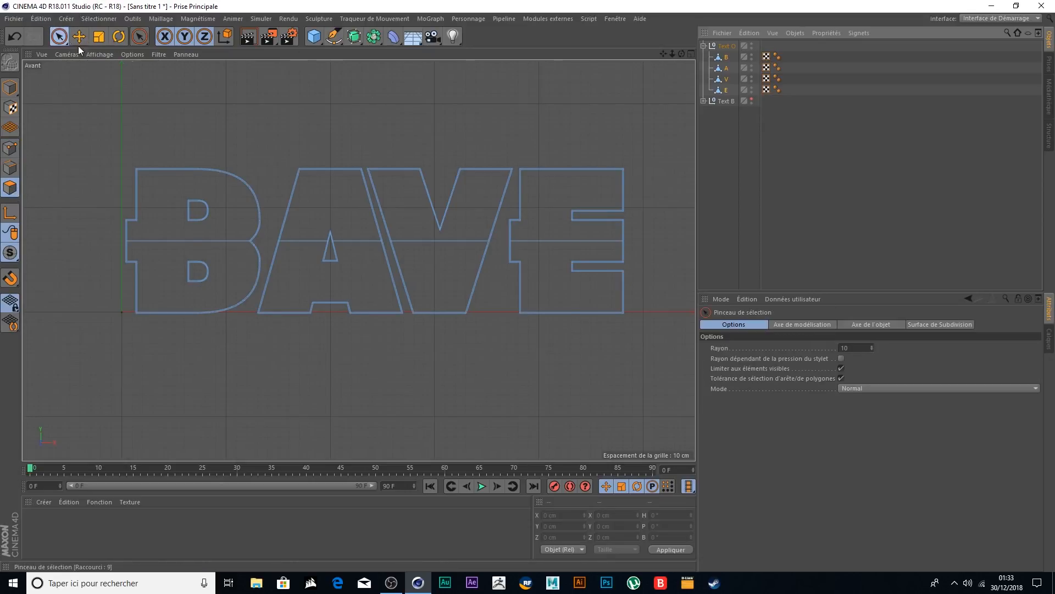
left_click(841, 368)
left_click(319, 274)
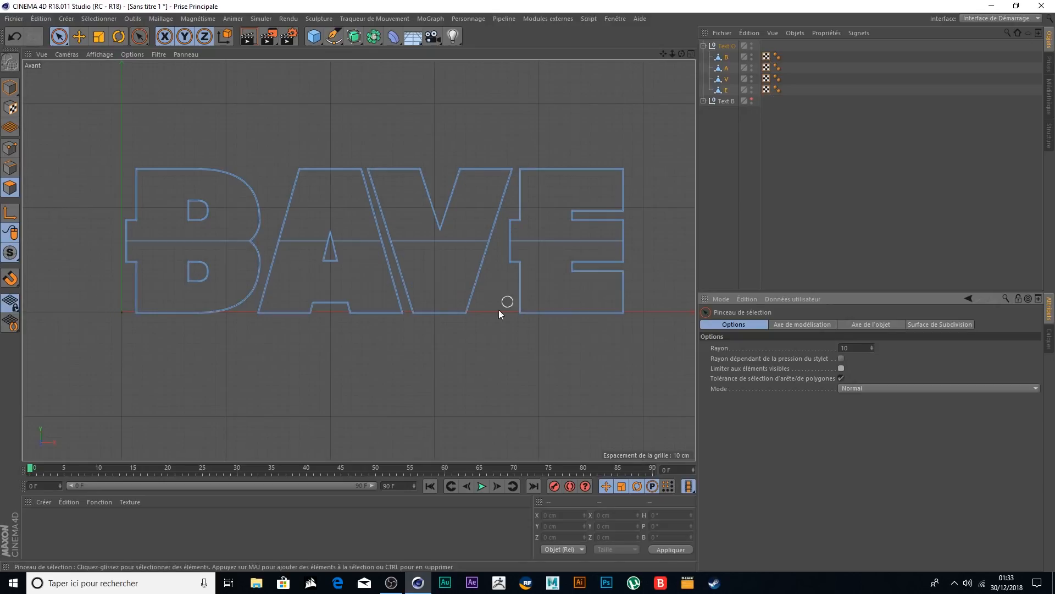
mouse_move(91, 280)
left_mouse_down()
mouse_move(619, 270)
mouse_move(499, 258)
mouse_move(546, 330)
mouse_move(623, 287)
left_mouse_up()
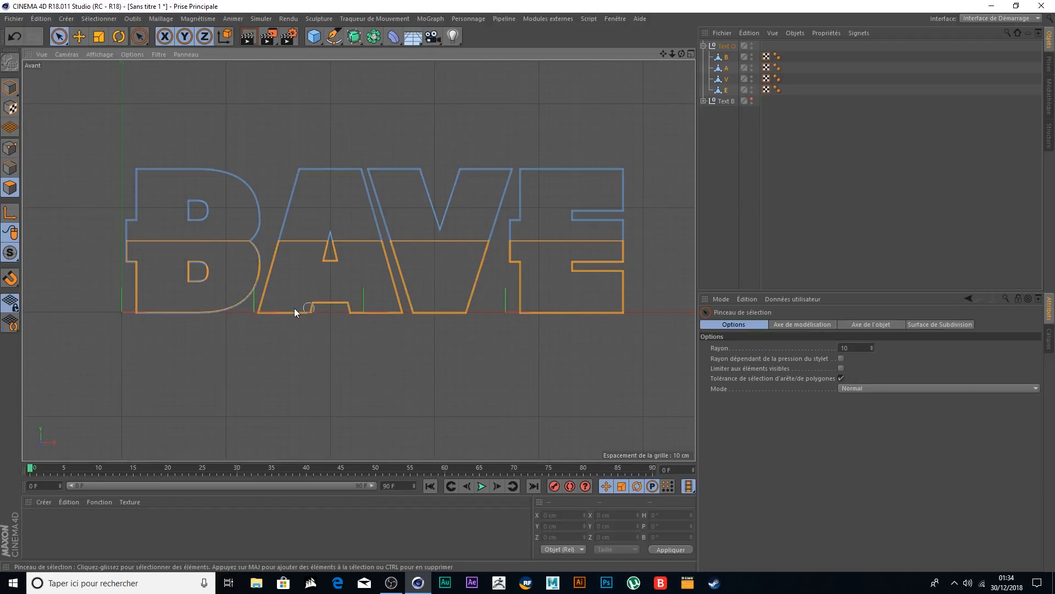
mouse_move(140, 262)
left_mouse_down()
mouse_move(187, 317)
mouse_move(249, 295)
mouse_move(197, 285)
left_mouse_up()
key("Delete")
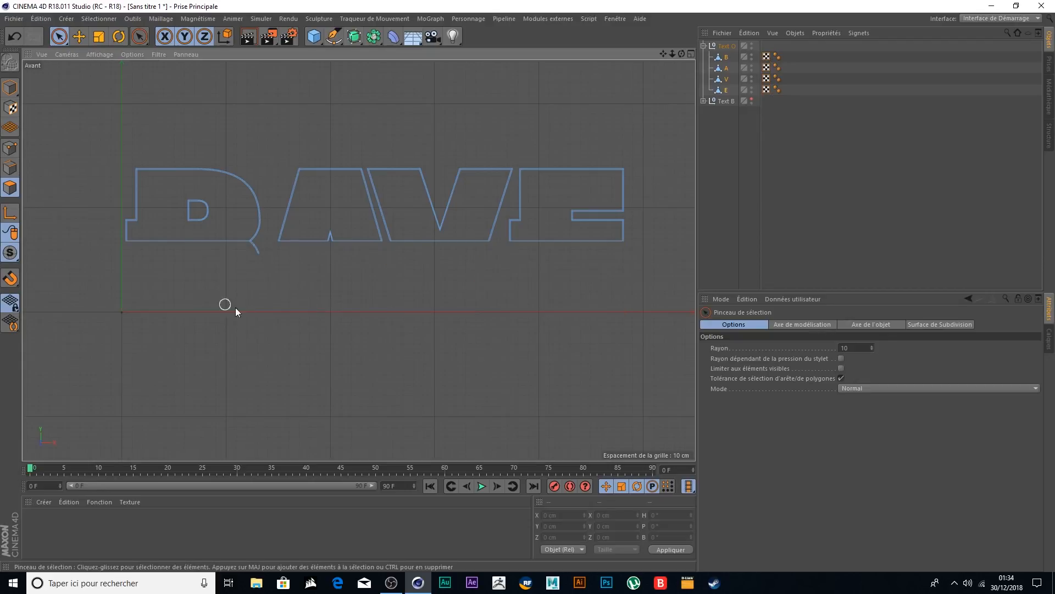
- Delete the leftover polygons below the cut on the curved side of the Text O group's B
scroll(224, 278, "up", 5)
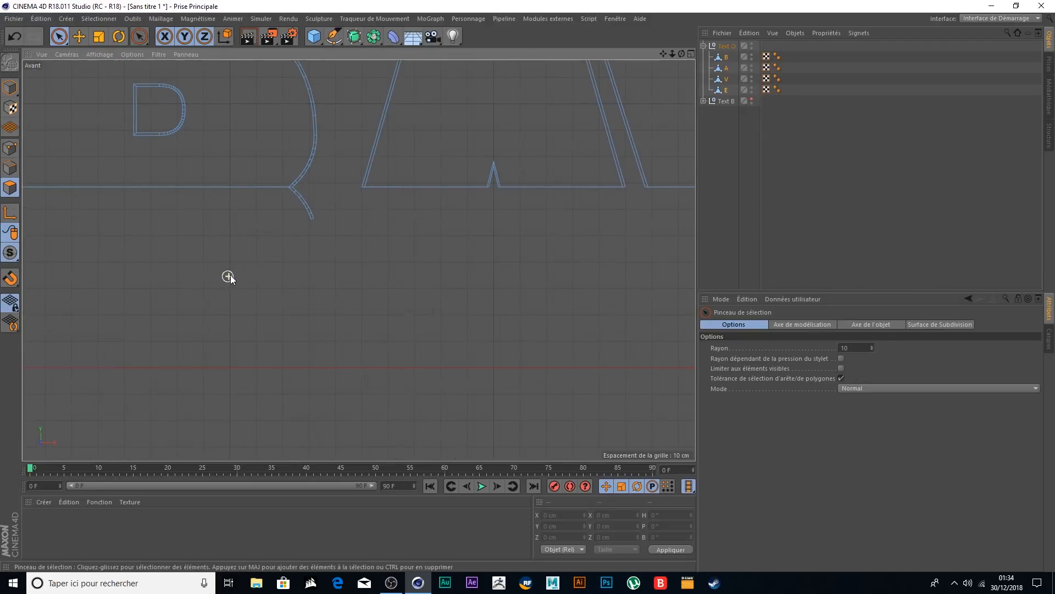
scroll(297, 193, "up", 3)
mouse_move(278, 184)
left_mouse_down()
mouse_move(314, 196)
mouse_move(322, 236)
left_mouse_up()
key("Delete")
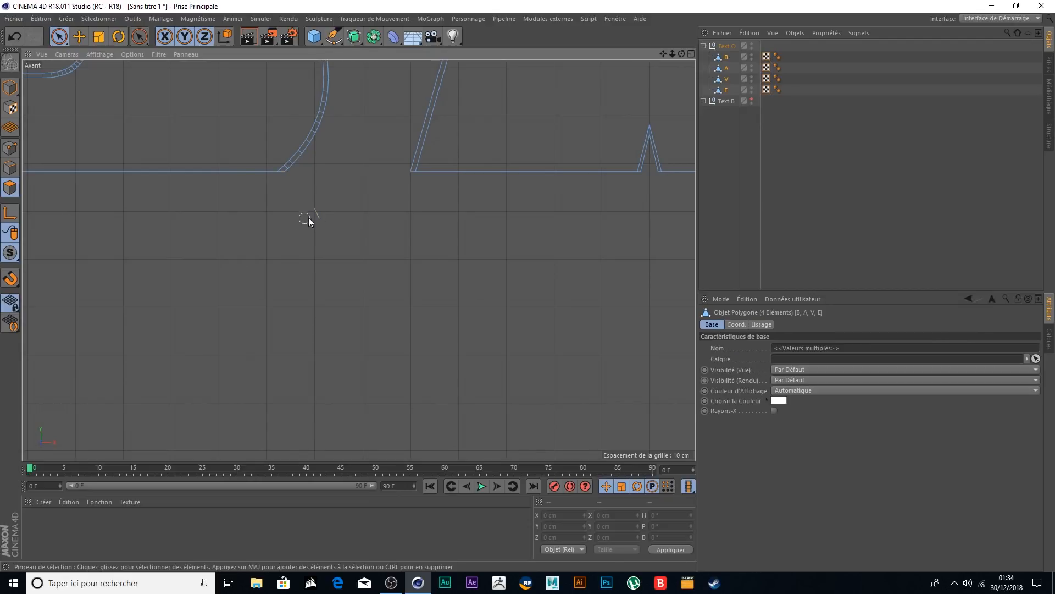
scroll(338, 229, "down", 12)
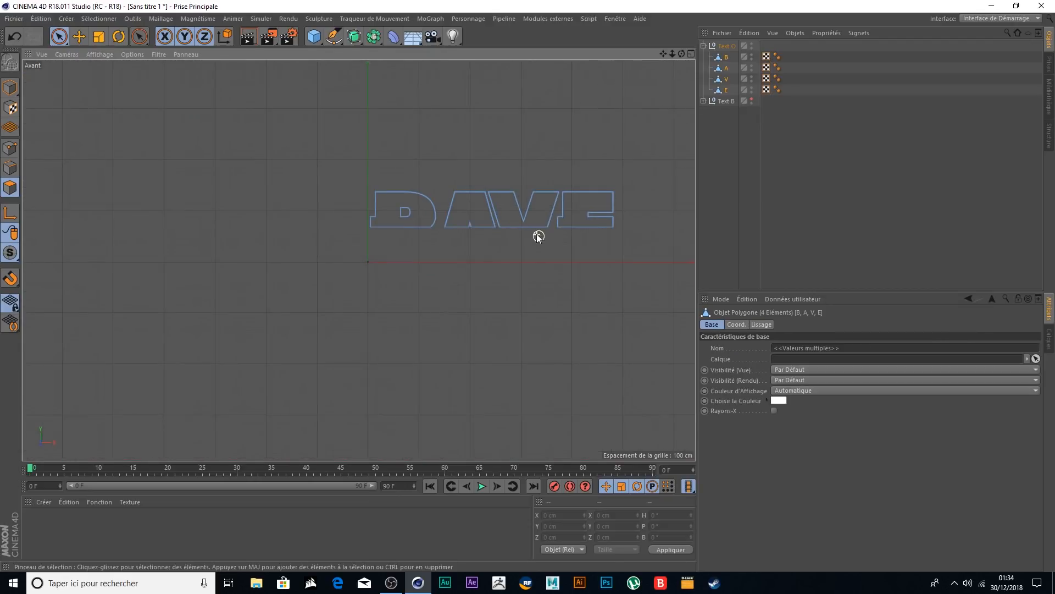
- Hide the Text O group and show the Text B group in the front view
scroll(649, 237, "up", 4)
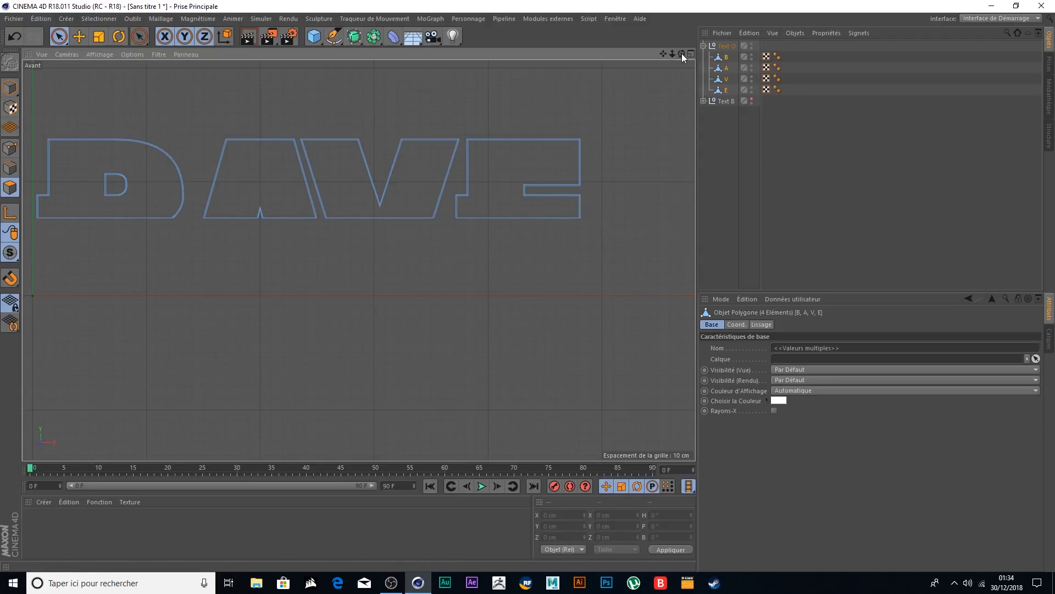
left_click(752, 44)
left_click(752, 100)
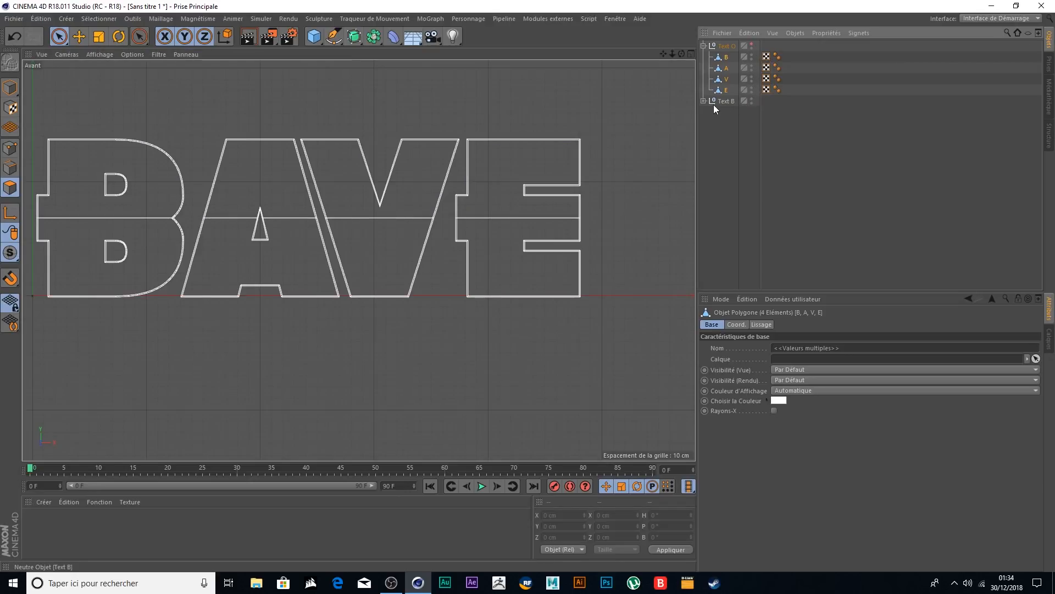
- Delete the polygons above the cut on all four letters of the Text B group
left_click(704, 100)
left_click(727, 112)
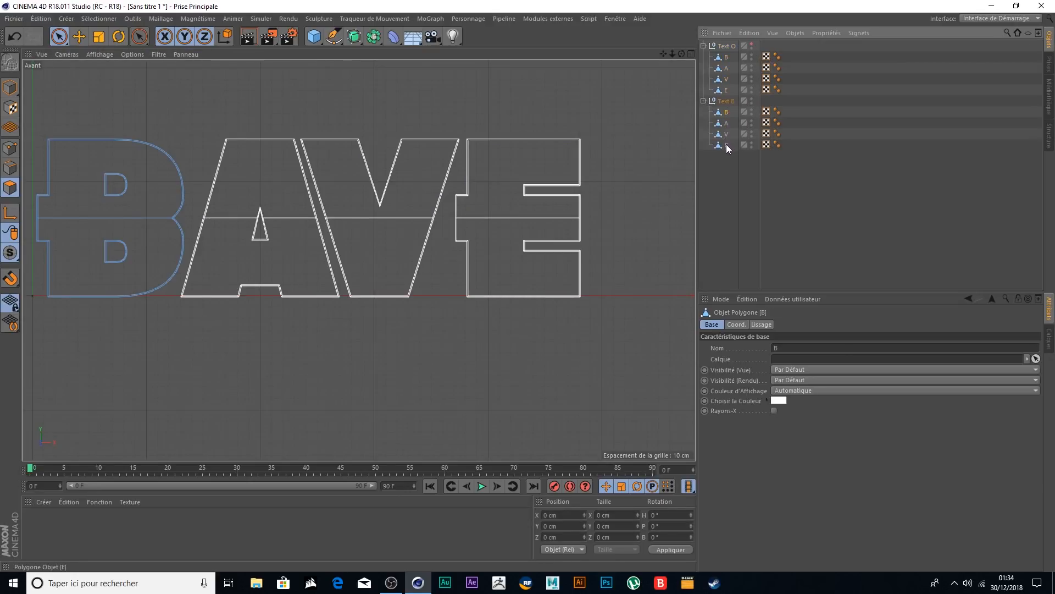
left_click(726, 145, "shift")
left_click_drag(662, 51, 662, 51)
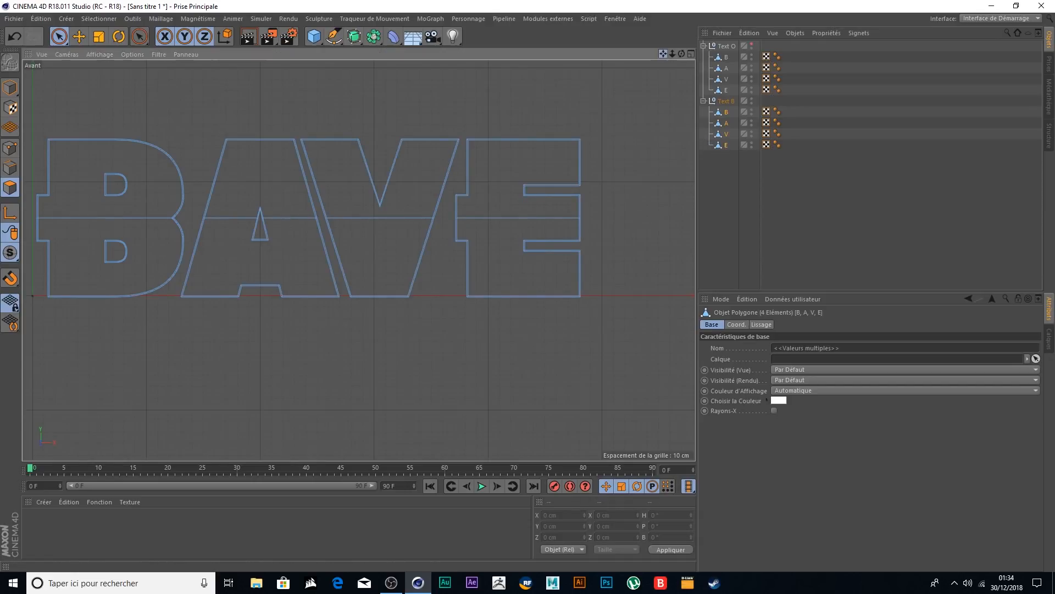
left_click_drag(627, 178, 190, 181)
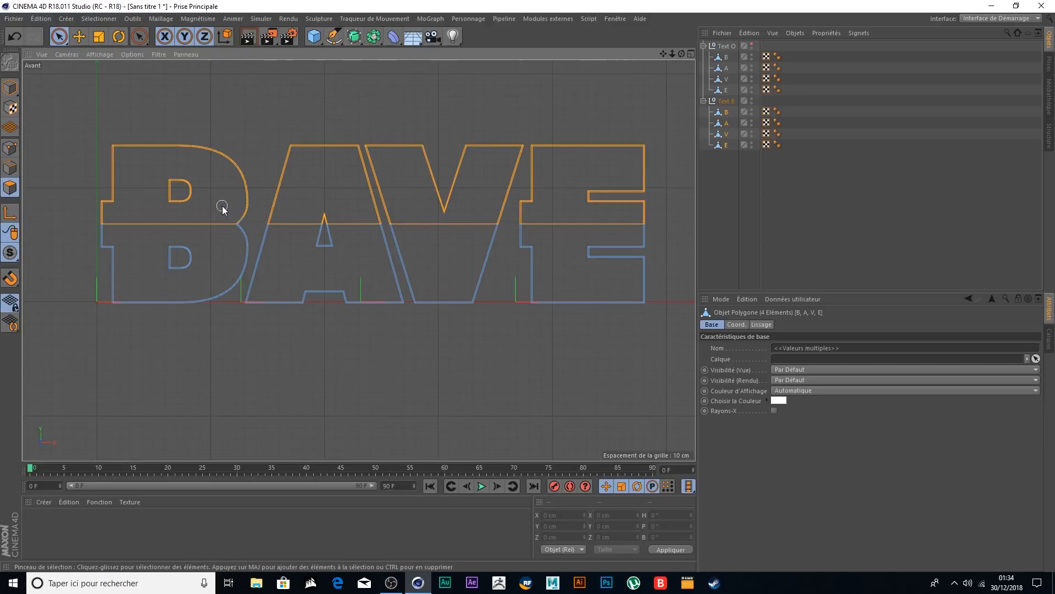
key("Delete")
- Delete the leftover polygons above the cut on the curved side of the Text B group's B
scroll(226, 206, "up", 6)
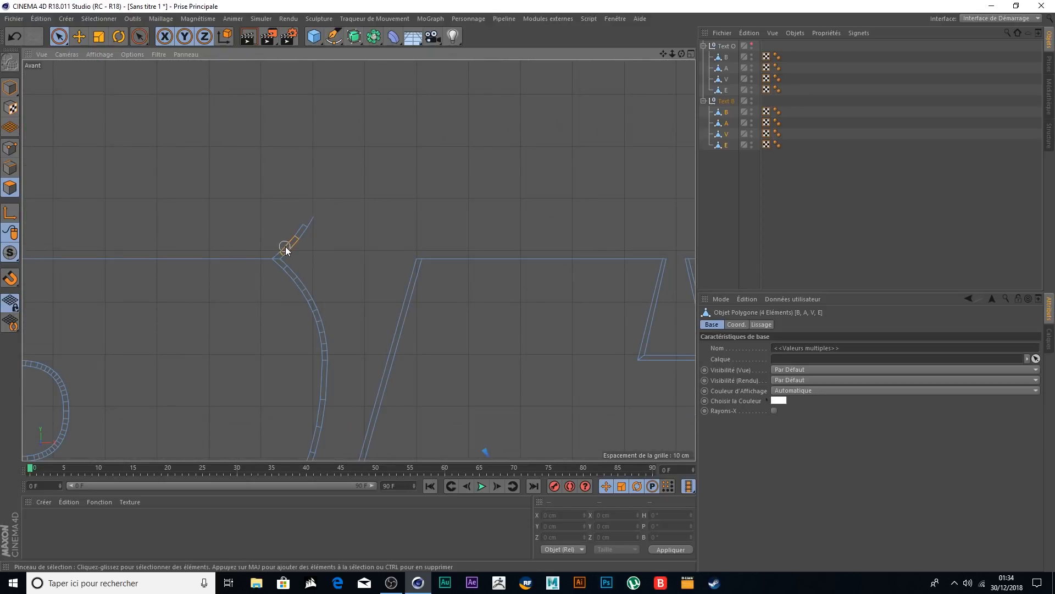
mouse_move(273, 252)
left_mouse_down()
mouse_move(314, 224)
mouse_move(306, 238)
left_mouse_up()
key("Delete")
scroll(292, 259, "up", 6)
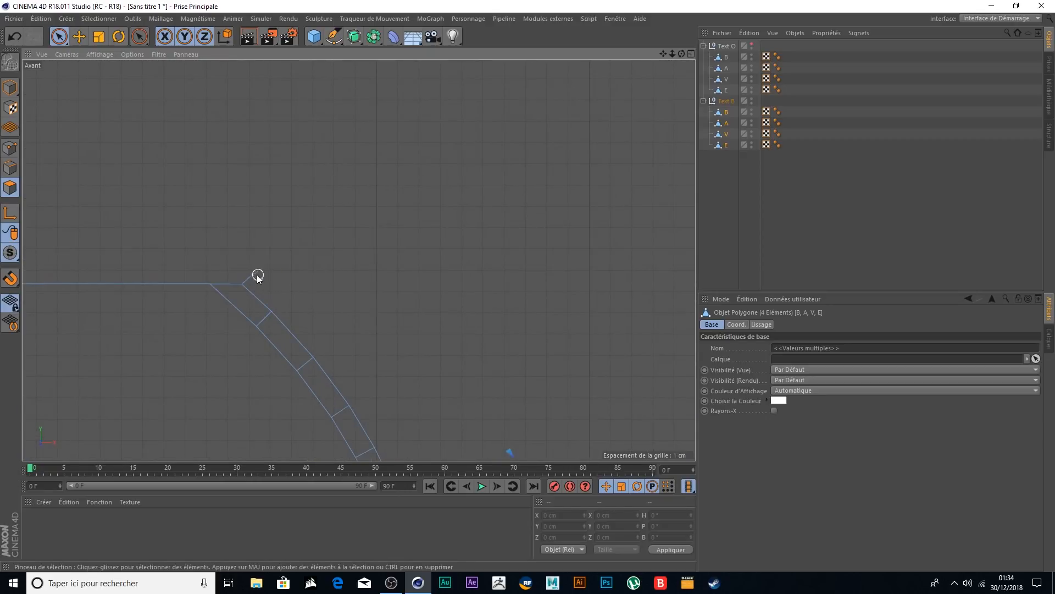
scroll(317, 231, "down", 6)
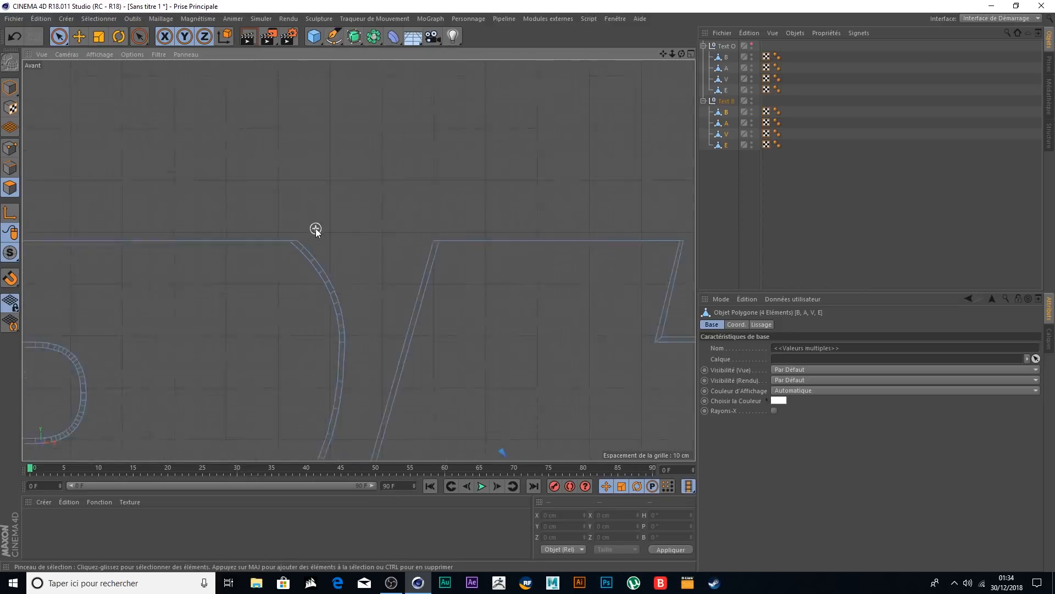
- Show Text O briefly to check both halves together, hide it again, and display the perspective view at full size
scroll(319, 219, "down", 3)
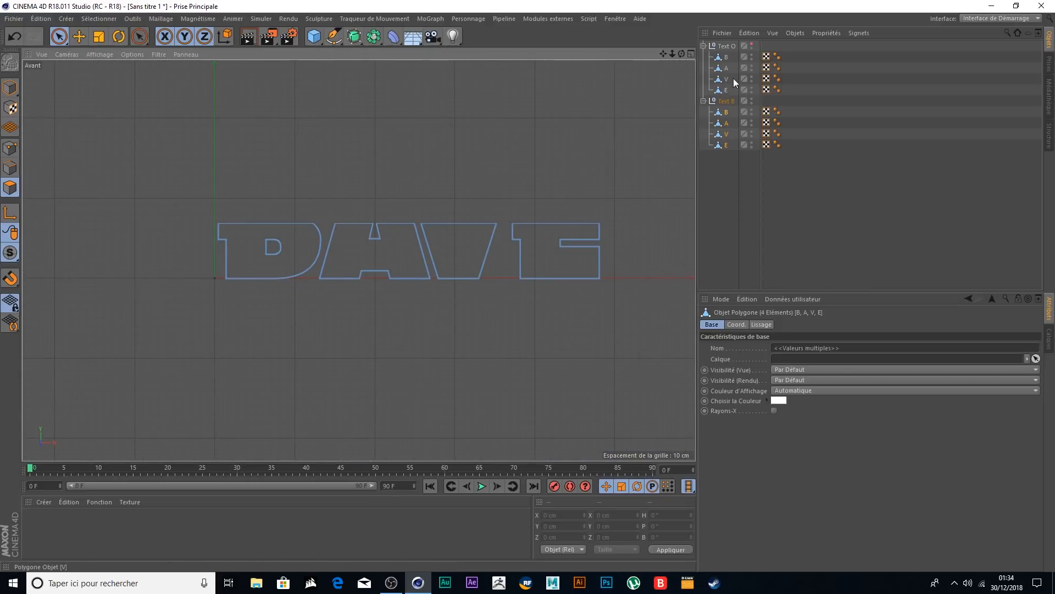
left_click(752, 44)
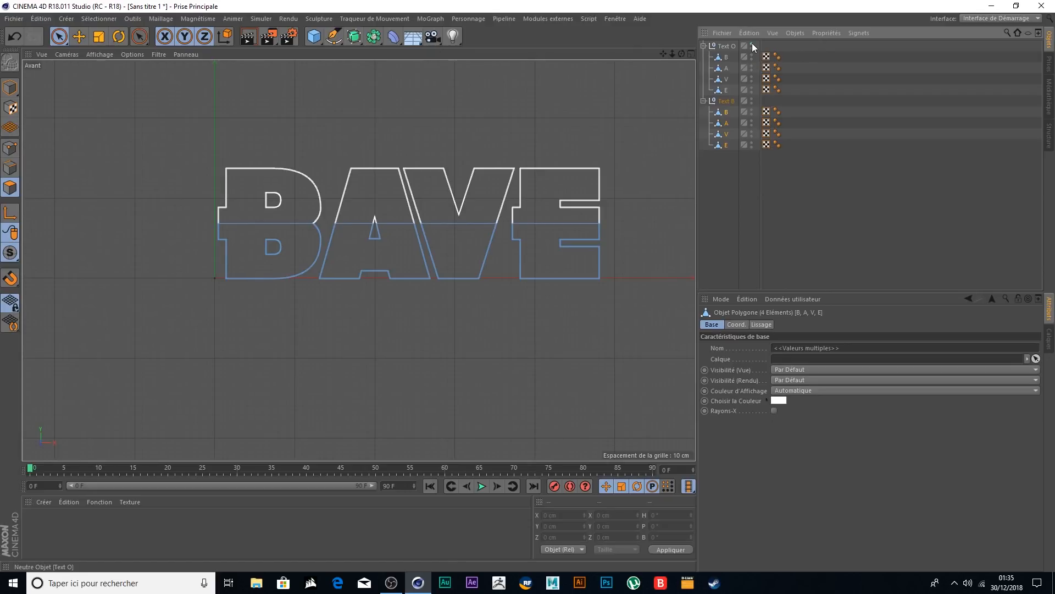
left_click(752, 44)
left_click(691, 54)
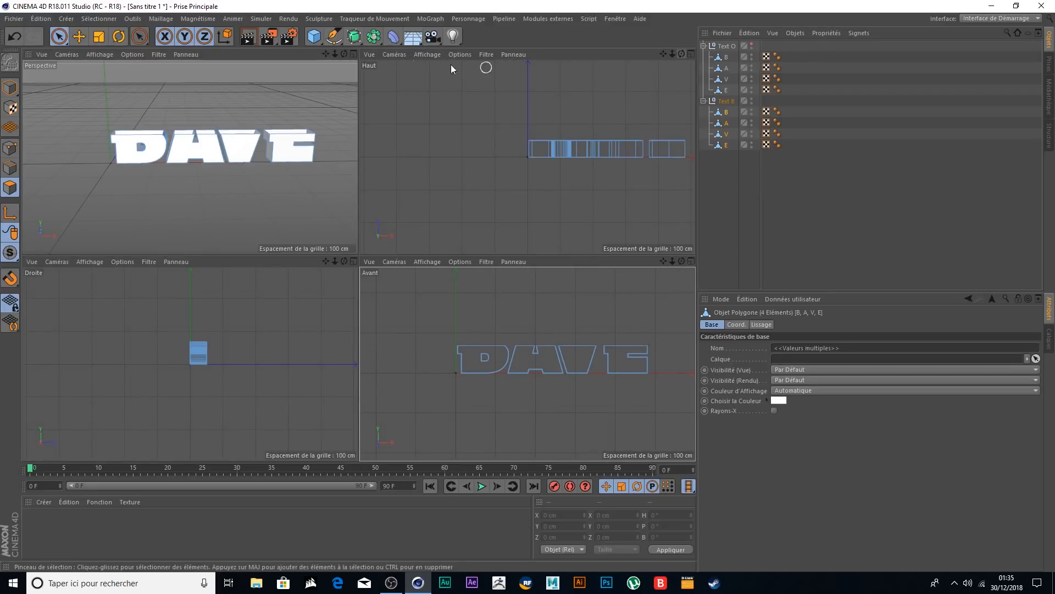
left_click(353, 53)
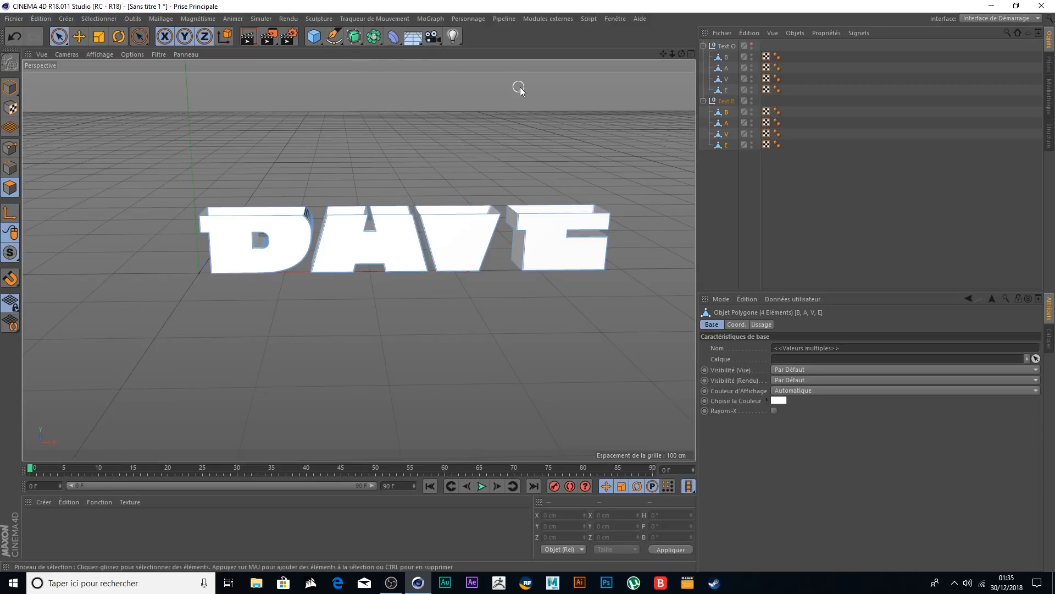
- Remove the isolated points from the four Text B letters in Points mode using Optimiser with Points isolés enabled and 0.01 cm tolerance
left_click(10, 151)
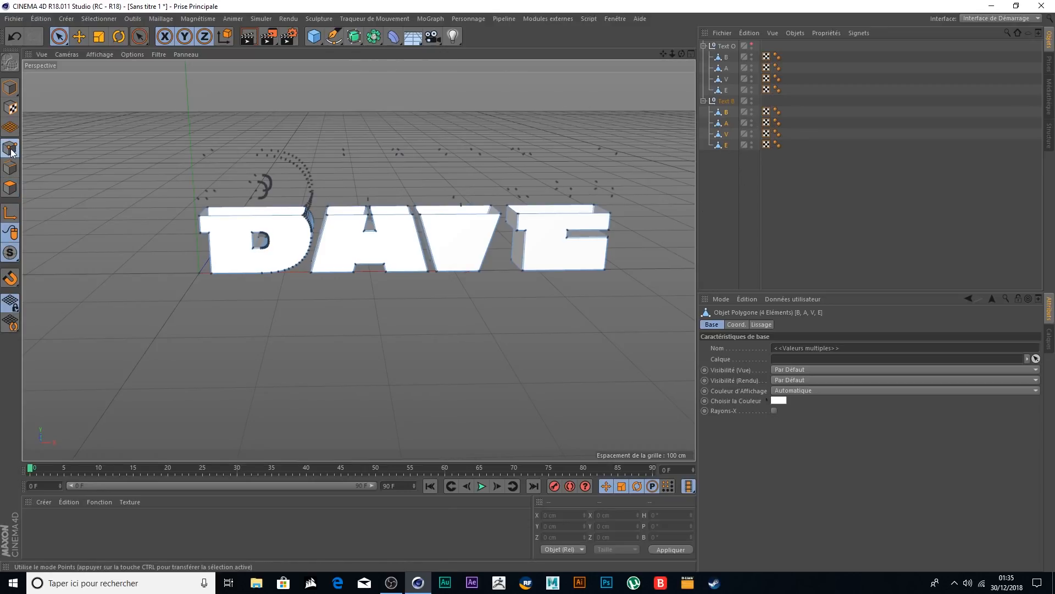
scroll(599, 131, "up", 2)
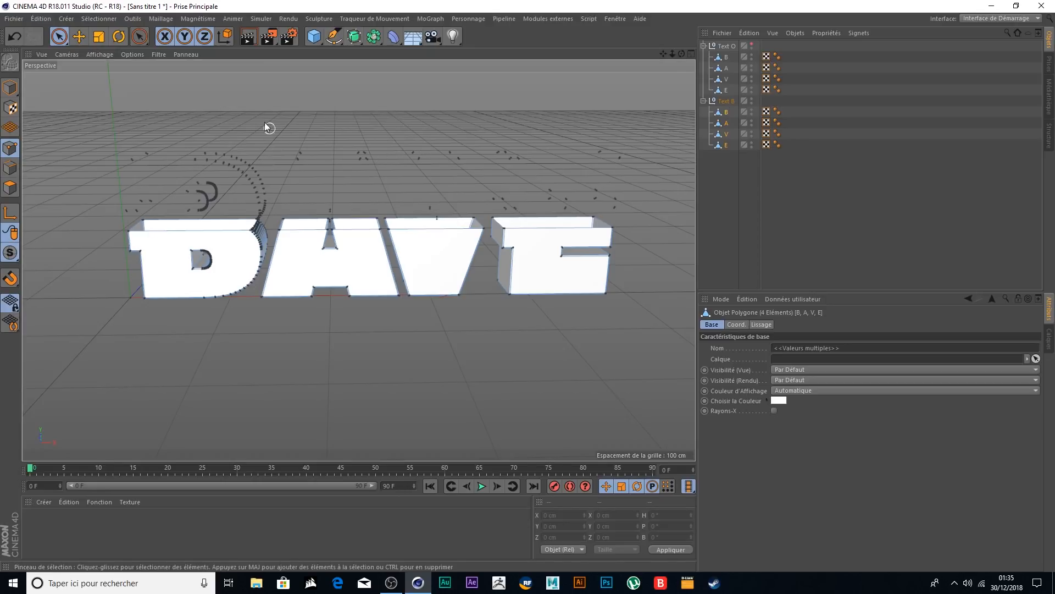
left_click(170, 20)
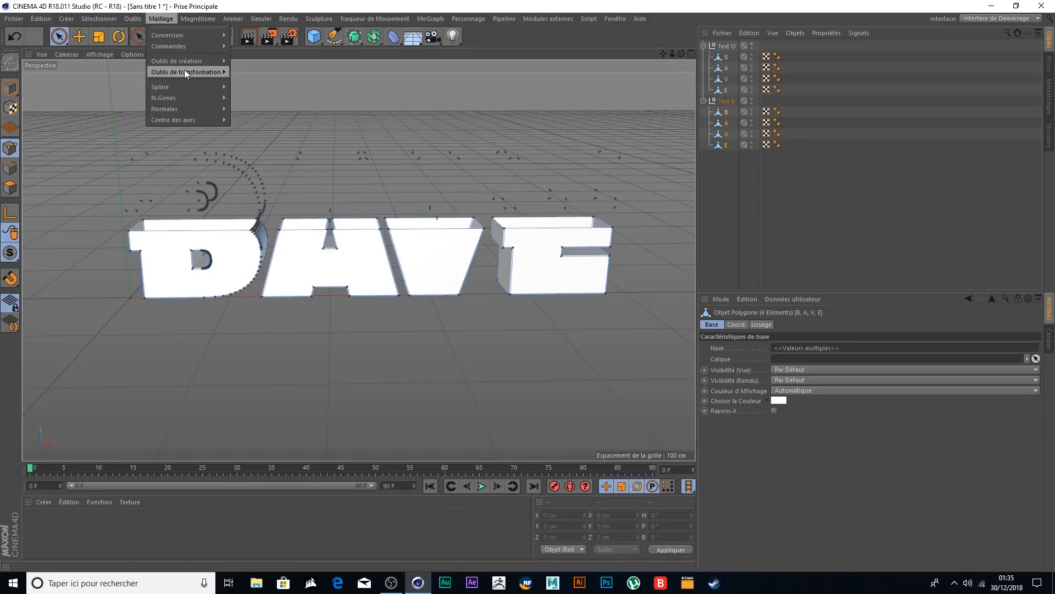
mouse_move(181, 47)
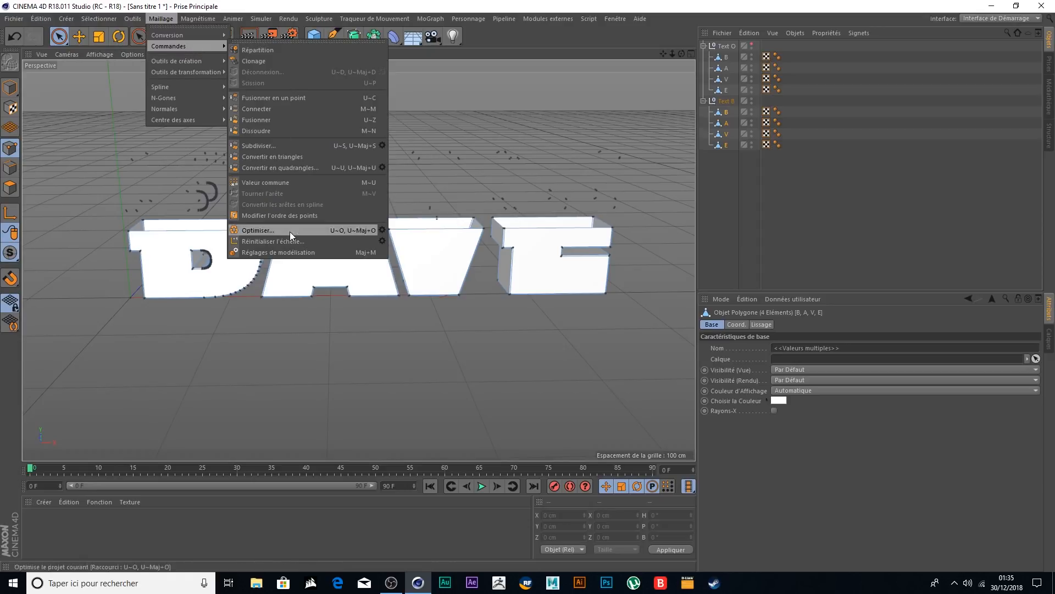
left_click(383, 230)
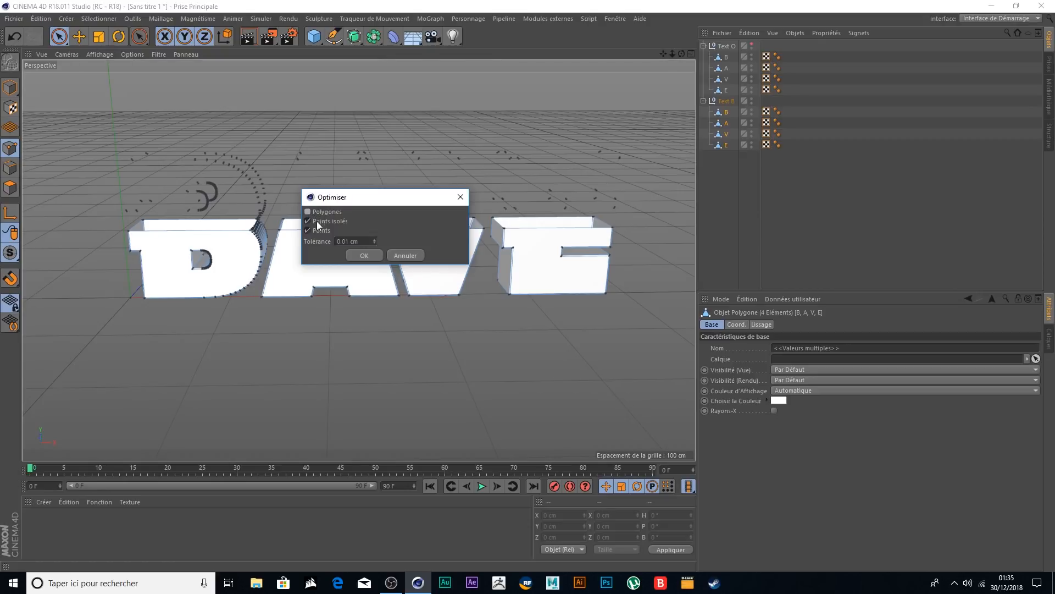
left_click(365, 255)
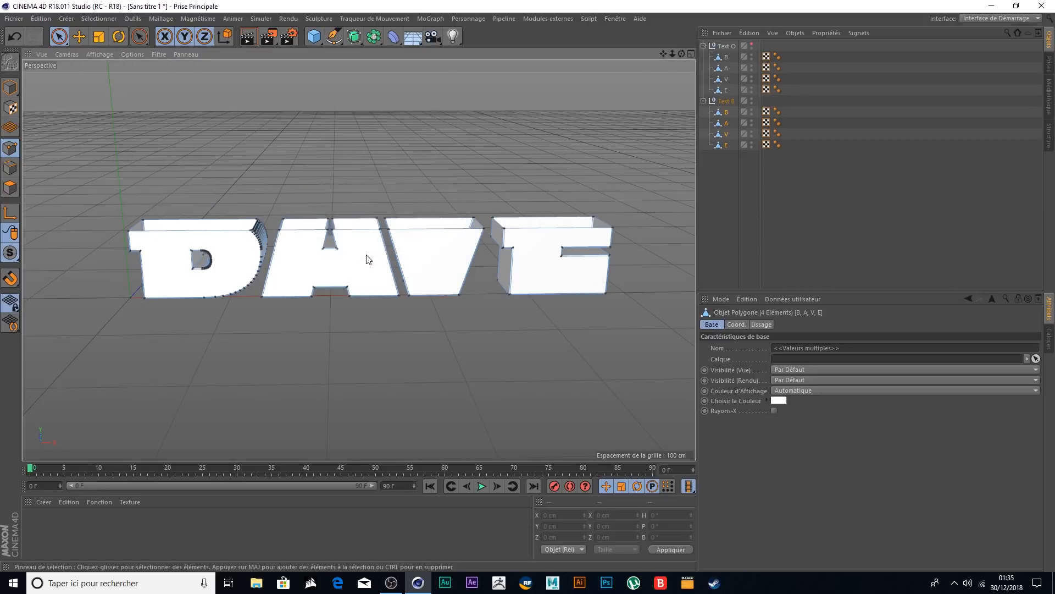
- Show the Text O group and remove the isolated points from its four letters with Optimiser
left_click(725, 58)
left_click(751, 44)
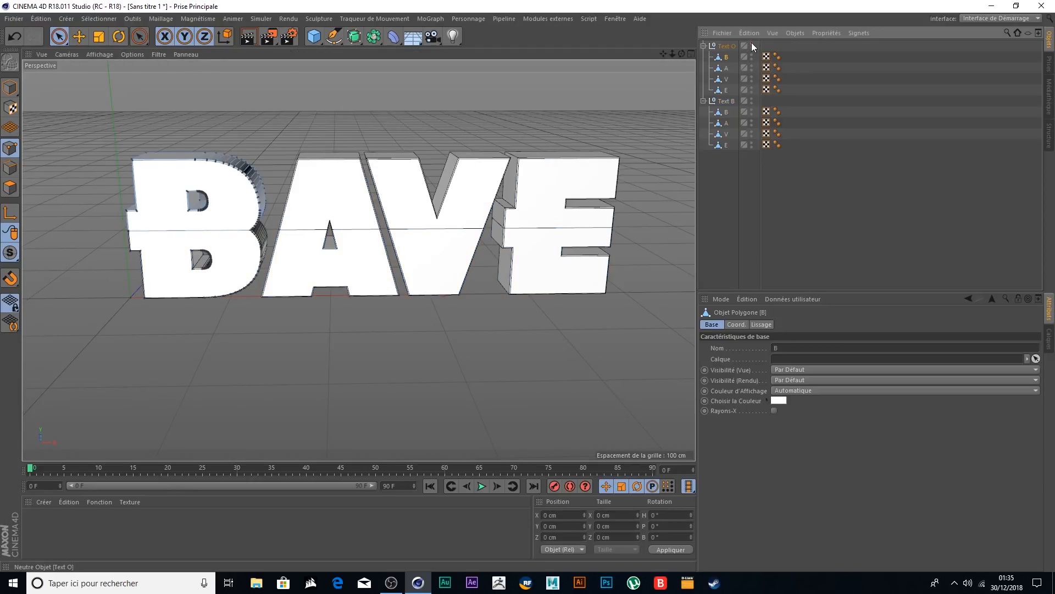
left_click(728, 91, "shift")
left_click(158, 18)
mouse_move(176, 45)
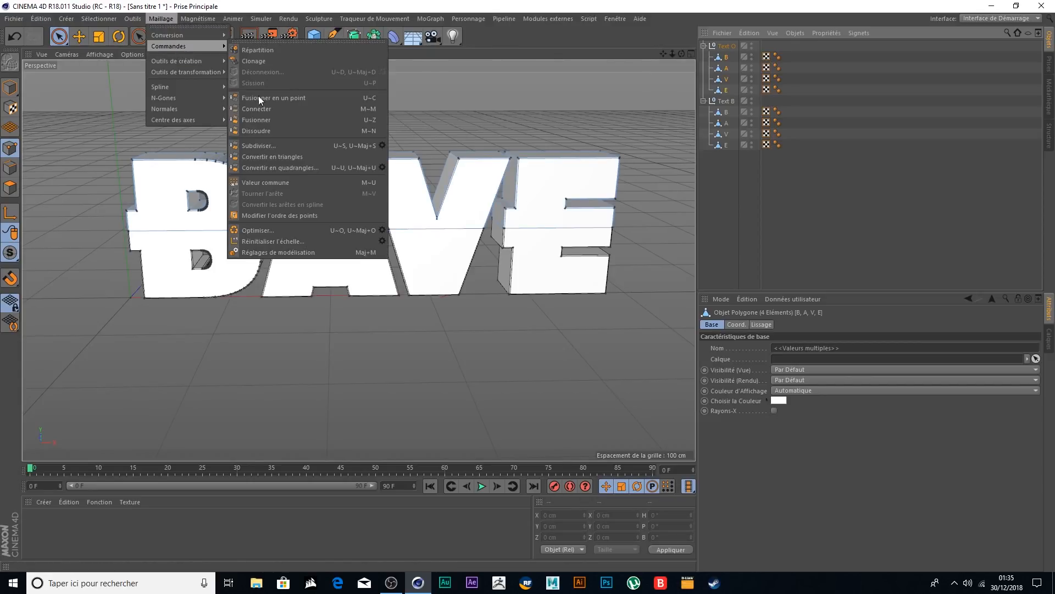
left_click(382, 230)
left_click(358, 256)
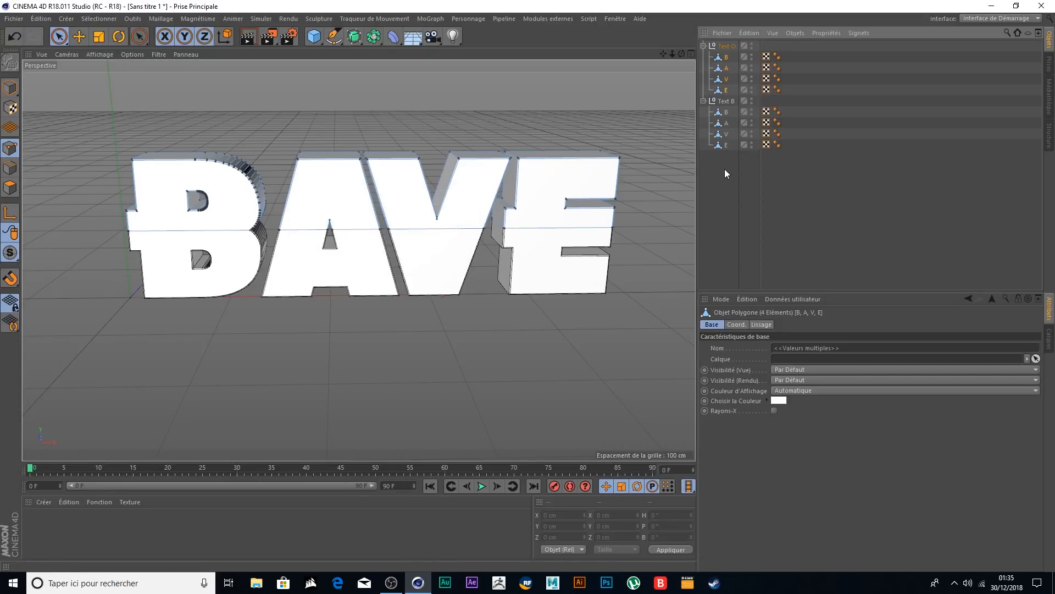
- Hide the Text O group and view the open cut of the Text B letters from above
left_click(751, 43)
scroll(213, 186, "up", 6)
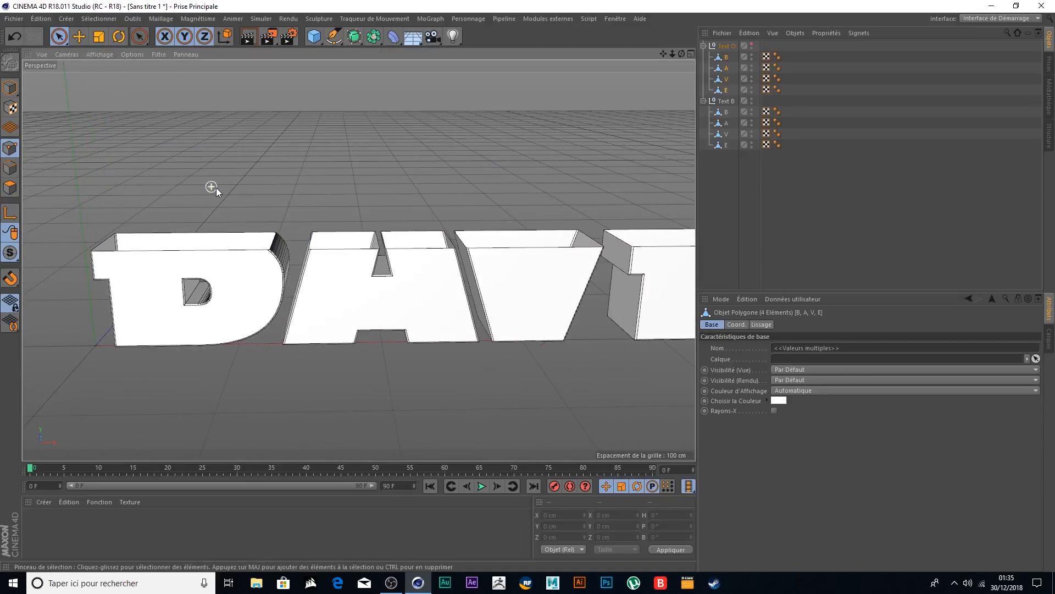
left_click_drag(286, 168, 295, 206, "alt")
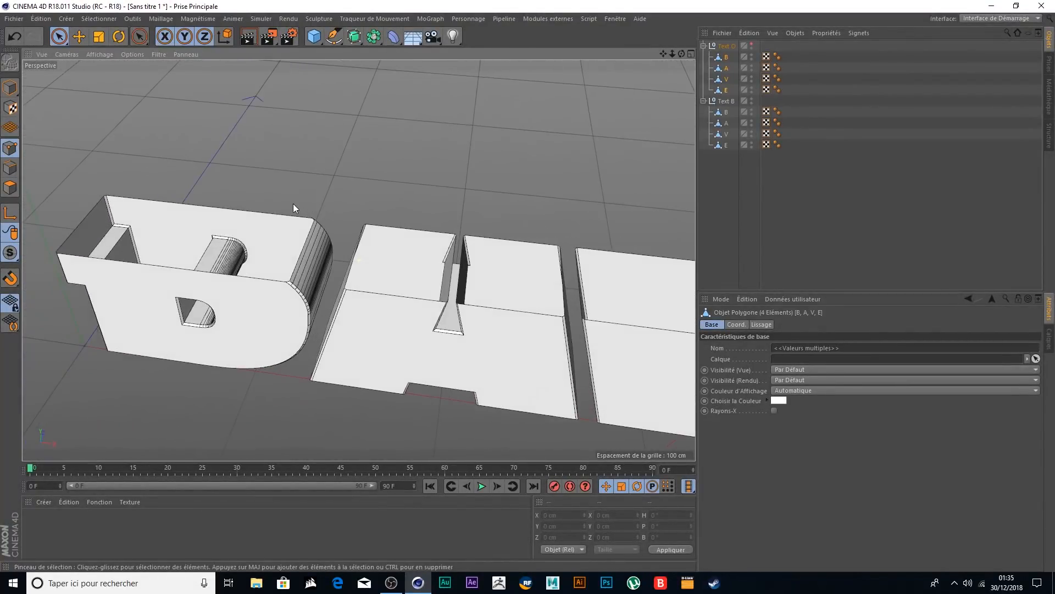
- Close the open cut on the Text B group's B by bridging its opposite edges with Ponter in edge mode
left_click(727, 113)
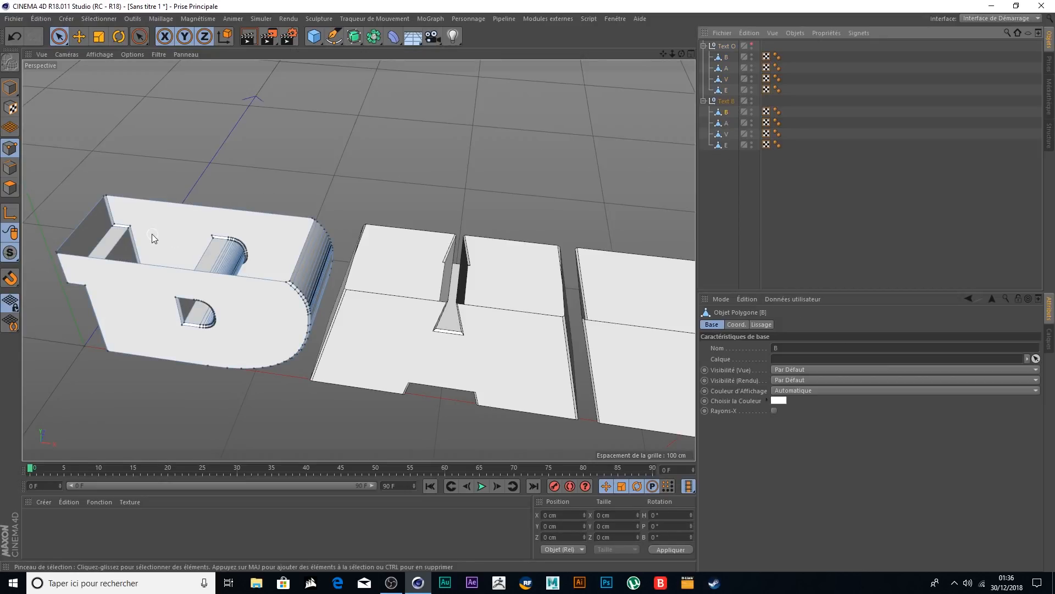
scroll(154, 237, "up", 2)
left_click_drag(664, 55, 720, 58)
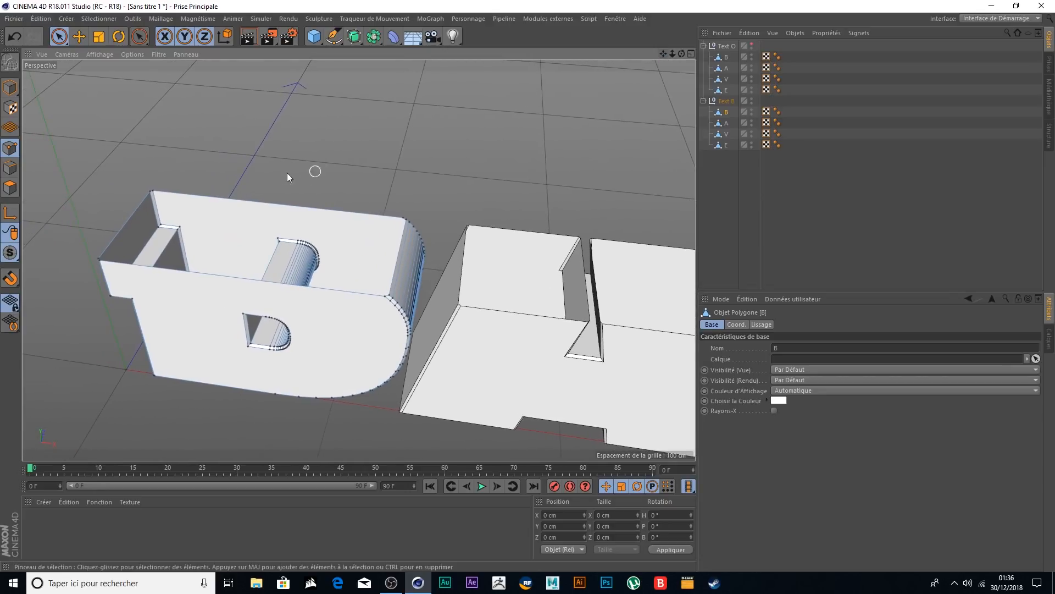
left_click(161, 19)
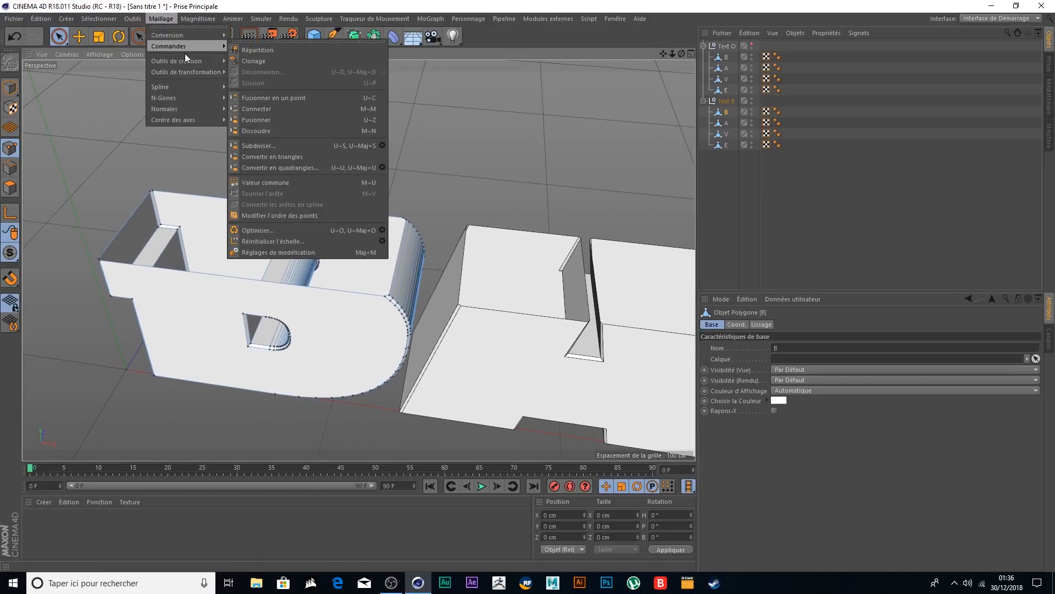
mouse_move(187, 59)
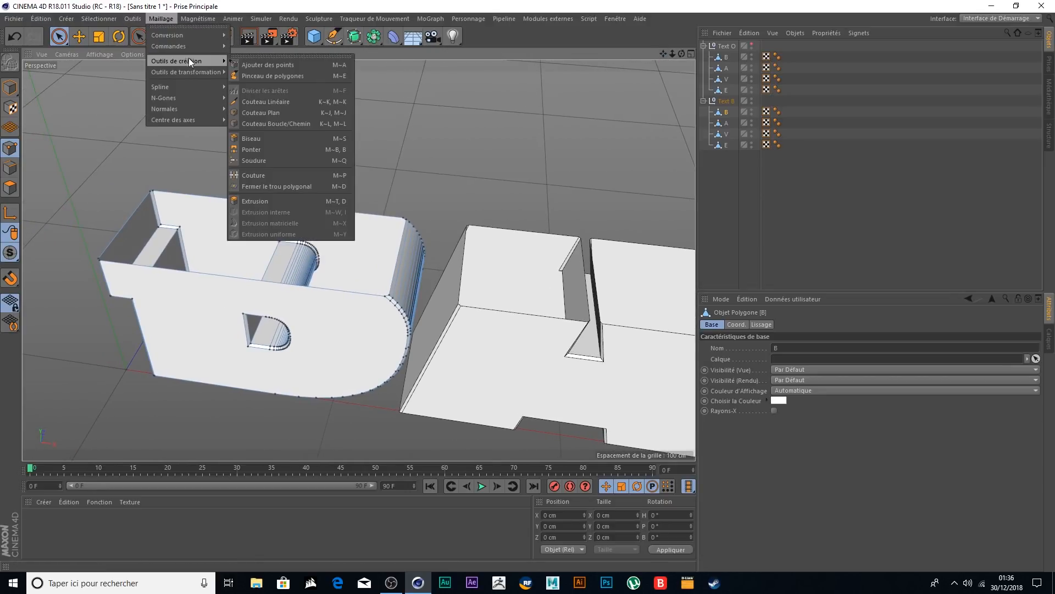
left_click(274, 150)
left_click(9, 169)
scroll(259, 191, "up", 3)
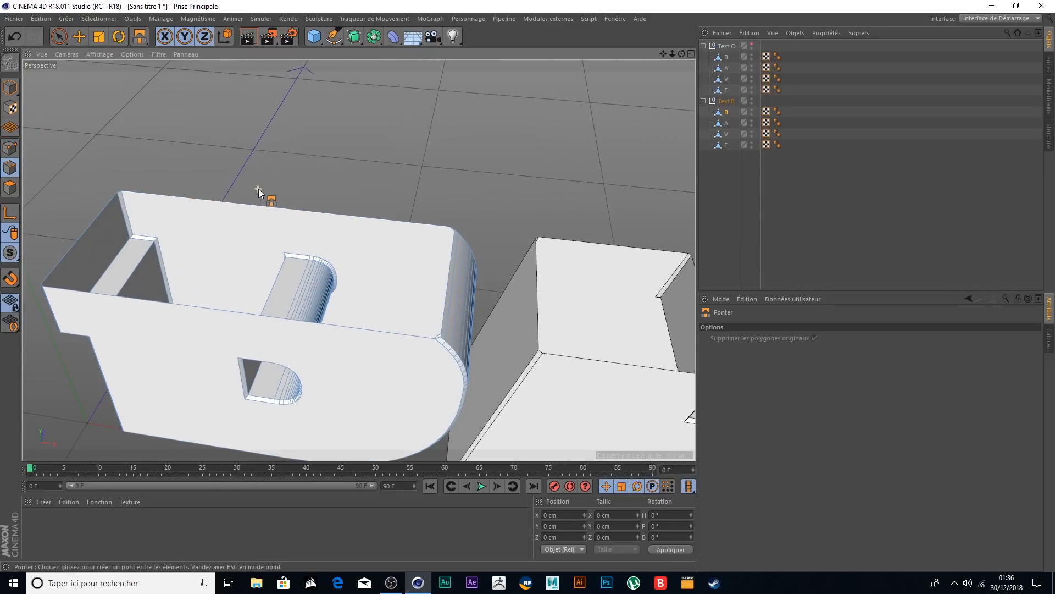
scroll(267, 208, "up", 2)
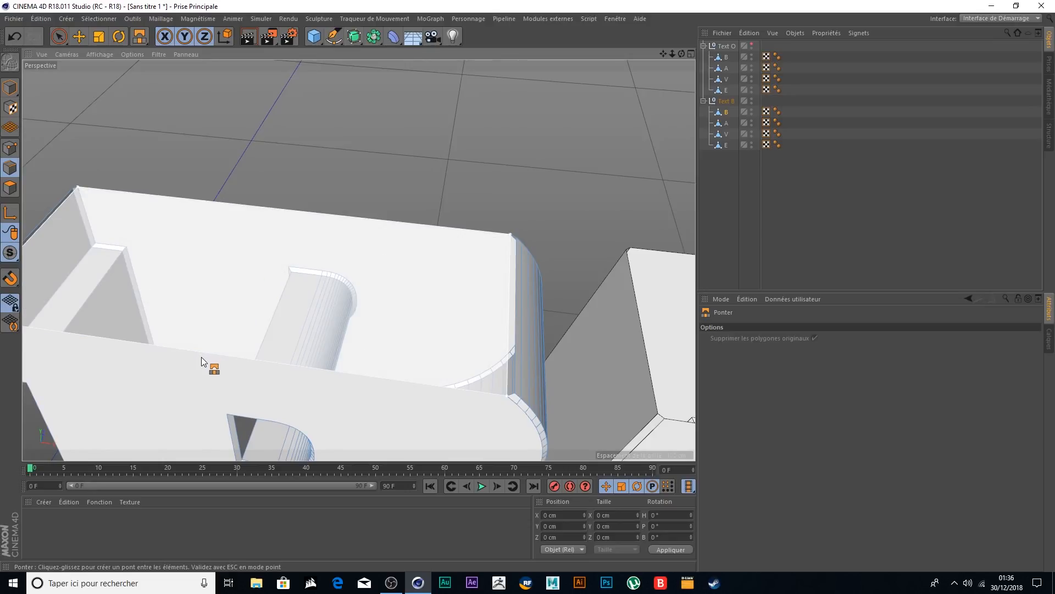
scroll(201, 358, "up", 2)
scroll(544, 296, "up", 4)
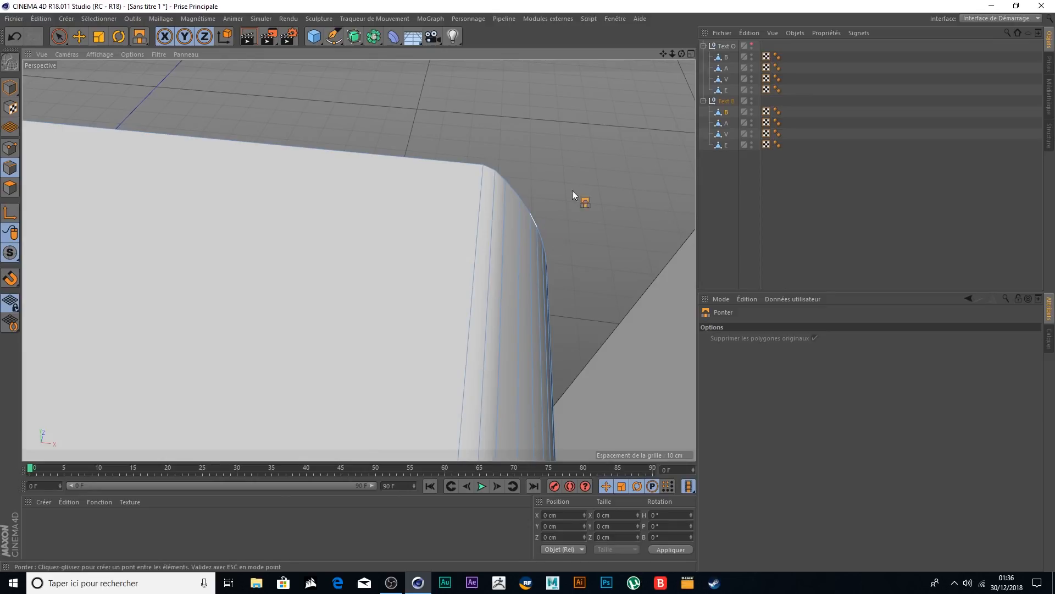
left_click_drag(662, 53, 188, 199)
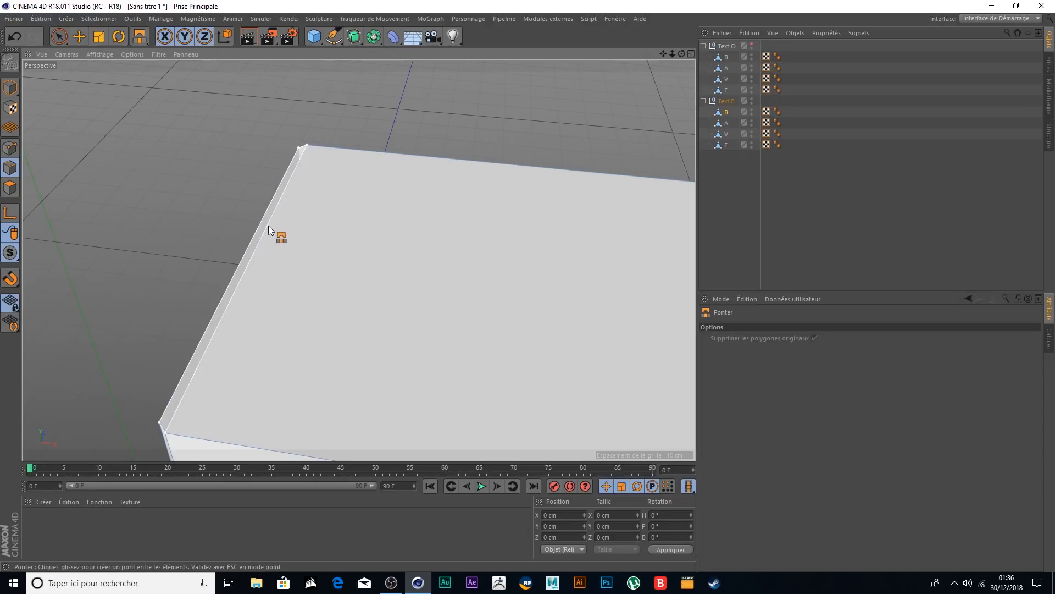
scroll(309, 202, "down", 3)
- Close both open stems of the Text B group's A by bridging the opposite cut edges and their bevel strips
left_click_drag(661, 54, 96, 24)
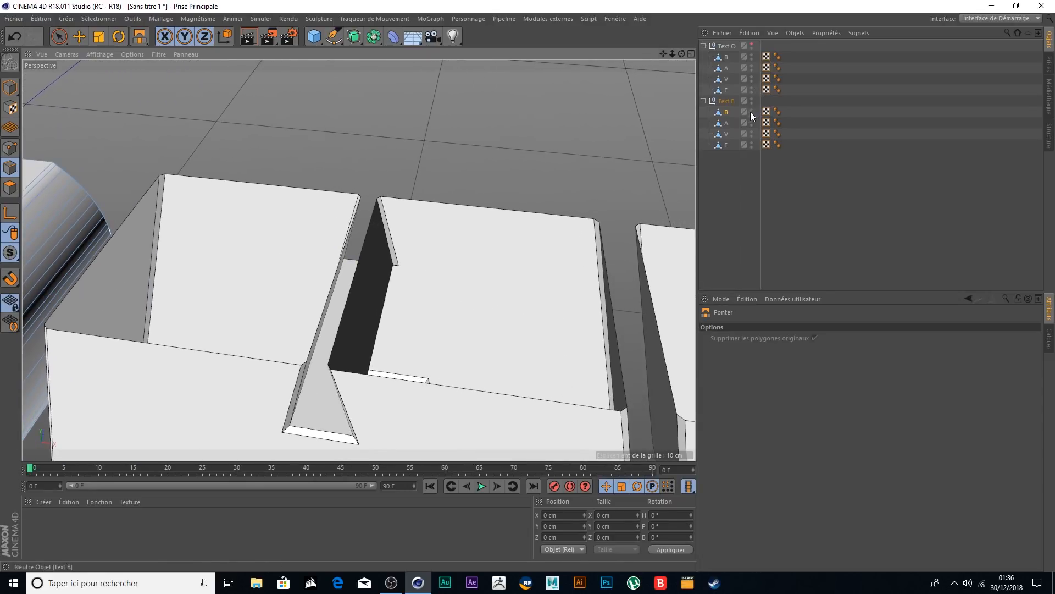
left_click(727, 123)
left_click_drag(231, 181, 171, 341)
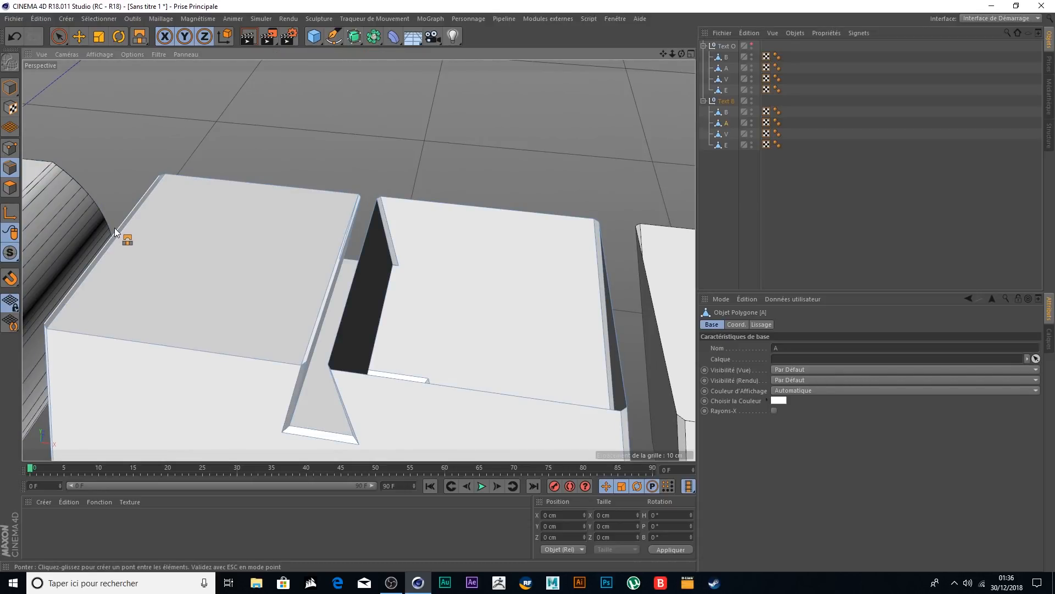
scroll(344, 258, "up", 3)
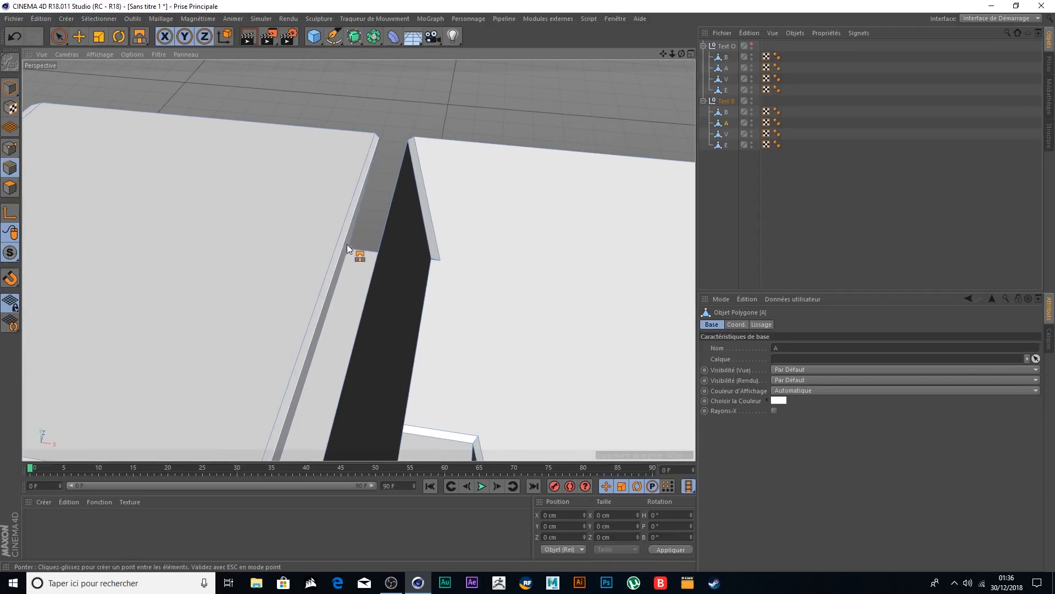
left_click_drag(373, 245, 379, 170, "alt")
scroll(509, 101, "down", 3)
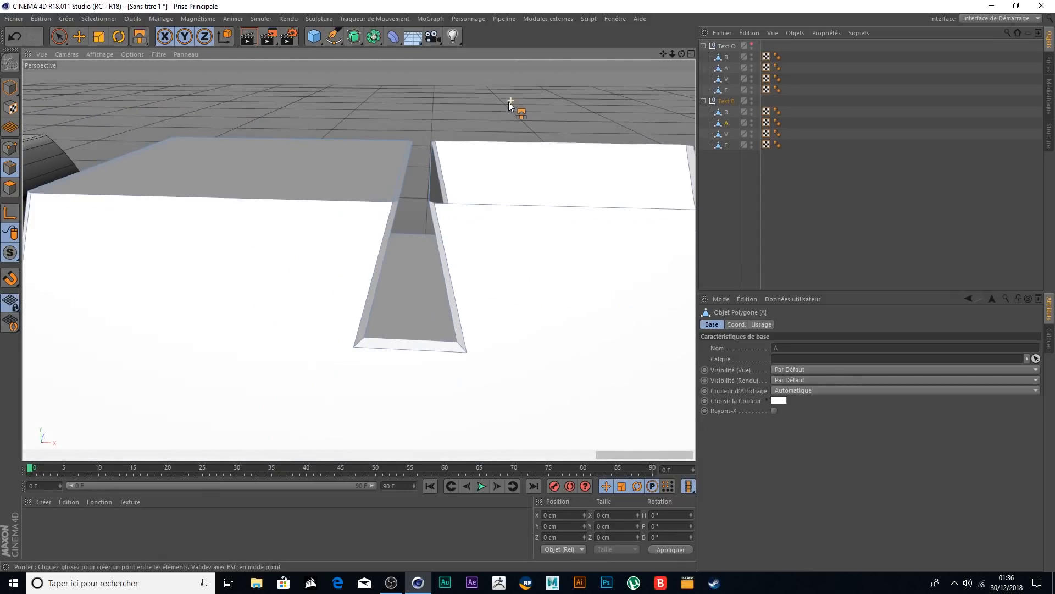
left_click_drag(662, 54, 478, 289)
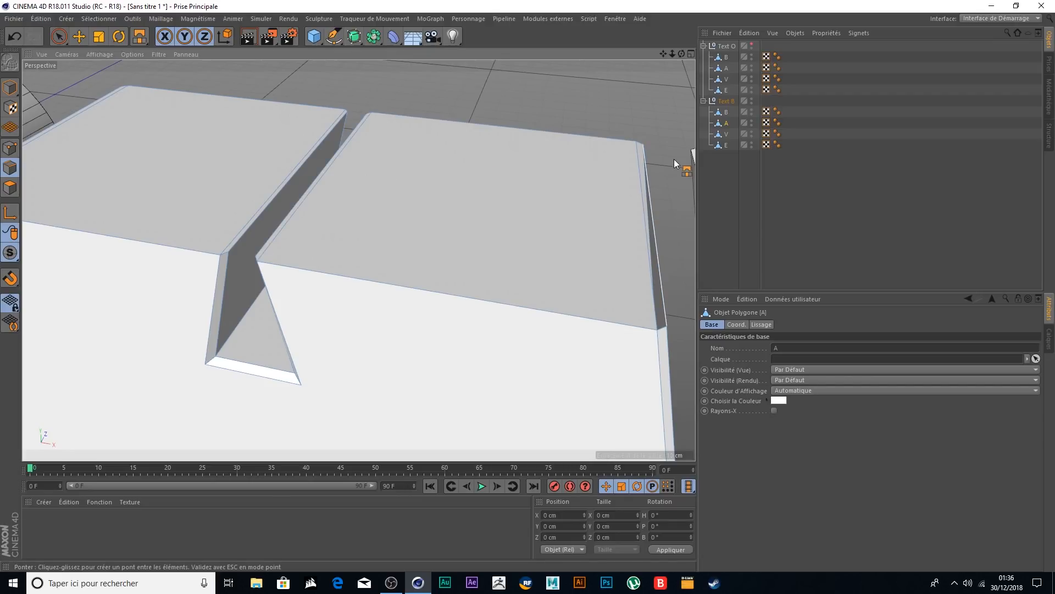
left_click_drag(661, 272, 649, 273)
- Close the open cut on the Text B group's V by bridging its opposite edges and both side bevel strips
left_click_drag(664, 53, 220, 17)
scroll(472, 115, "down", 8)
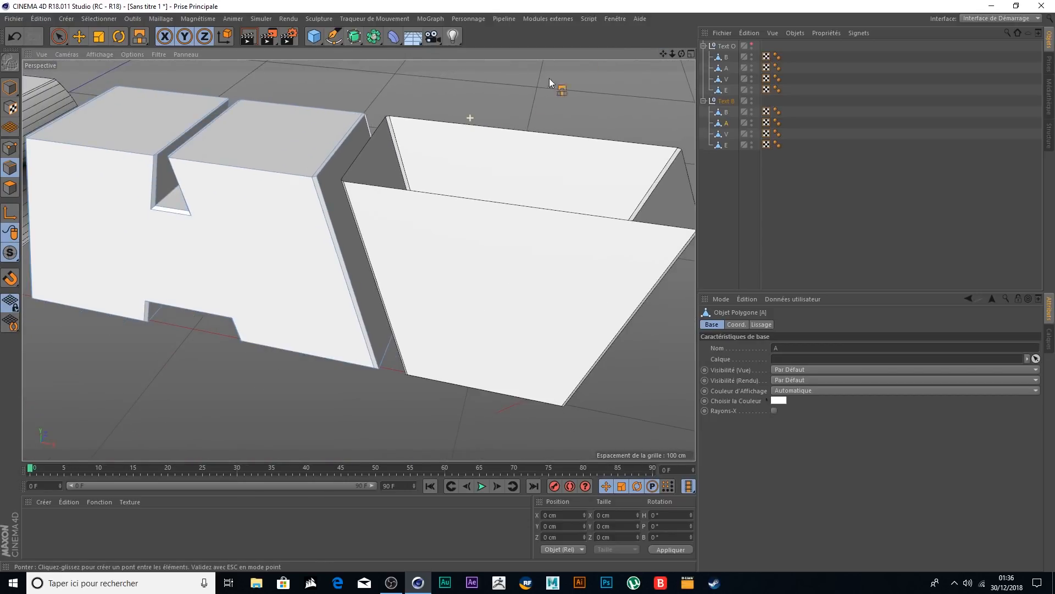
left_click_drag(663, 54, 592, 79)
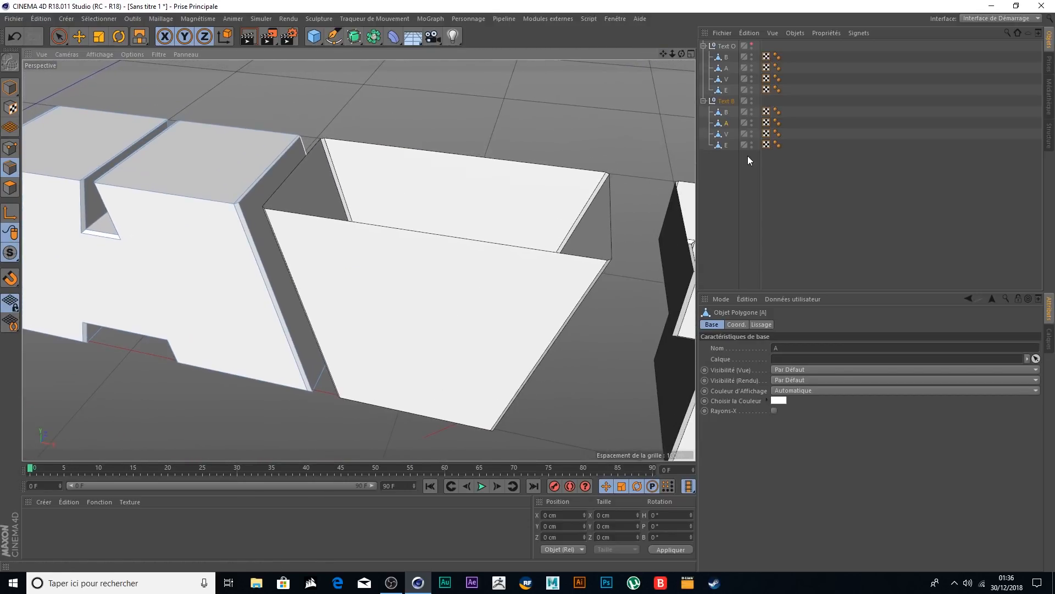
left_click(725, 134)
key("b")
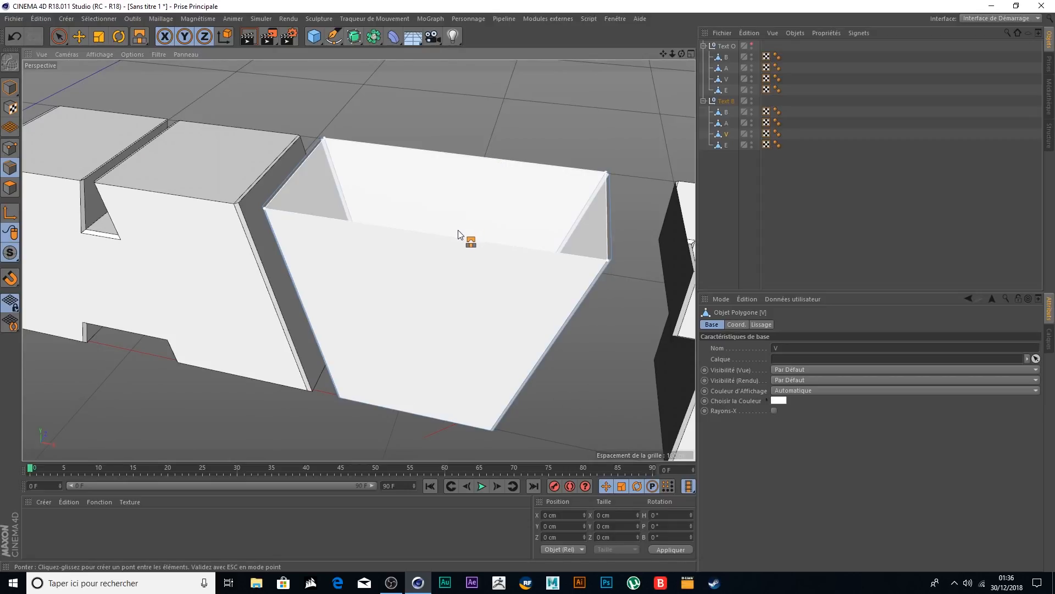
scroll(306, 160, "up", 5)
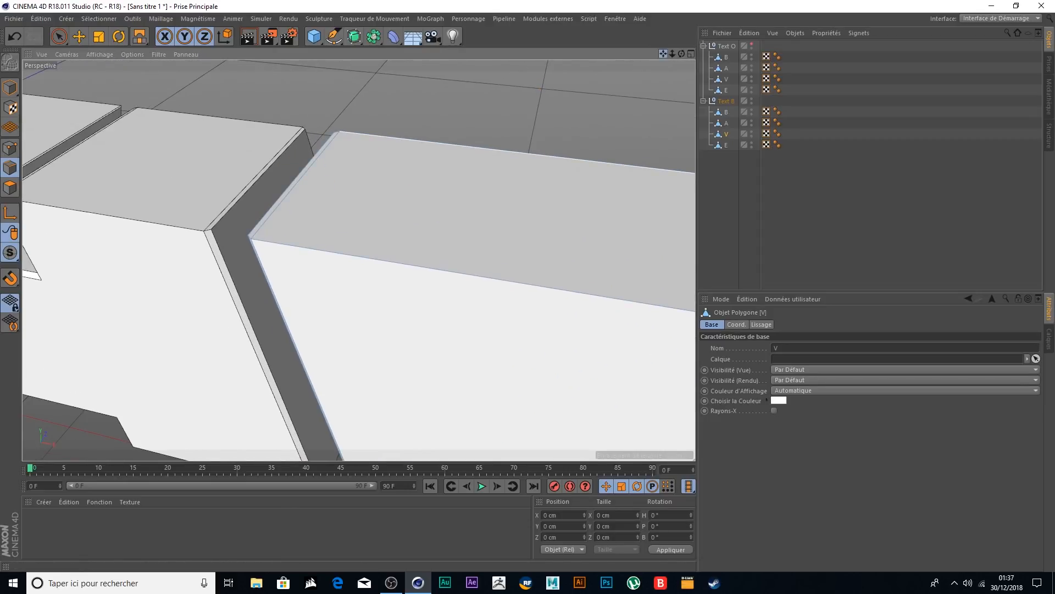
left_click_drag(663, 54, 641, 64)
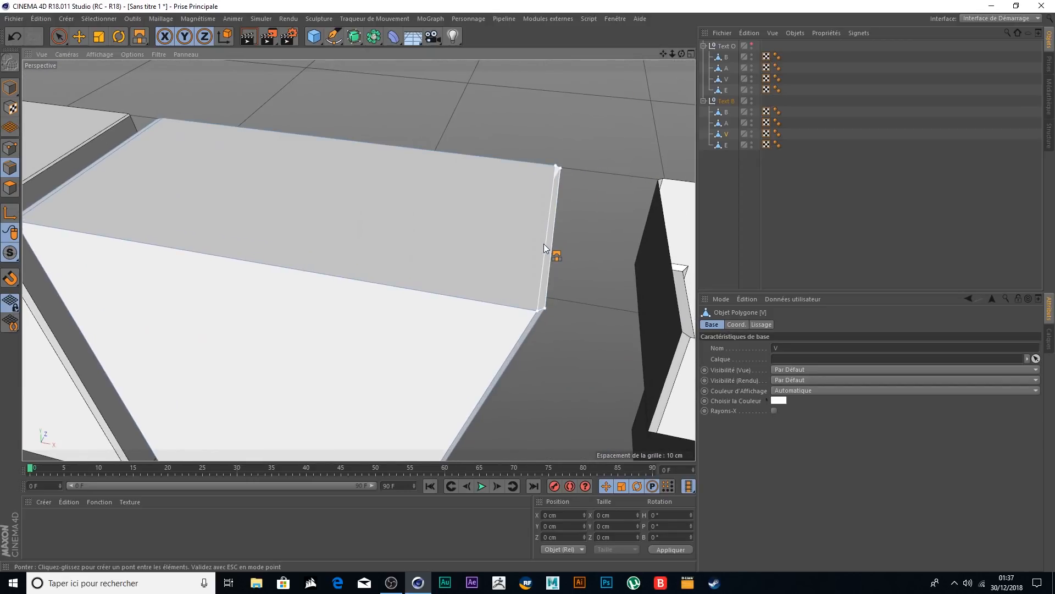
- Bridge the main opening and the left bevel strip of the cut on the Text B group's E
left_click_drag(663, 54, 198, 51)
scroll(460, 137, "down", 3)
left_click(723, 145)
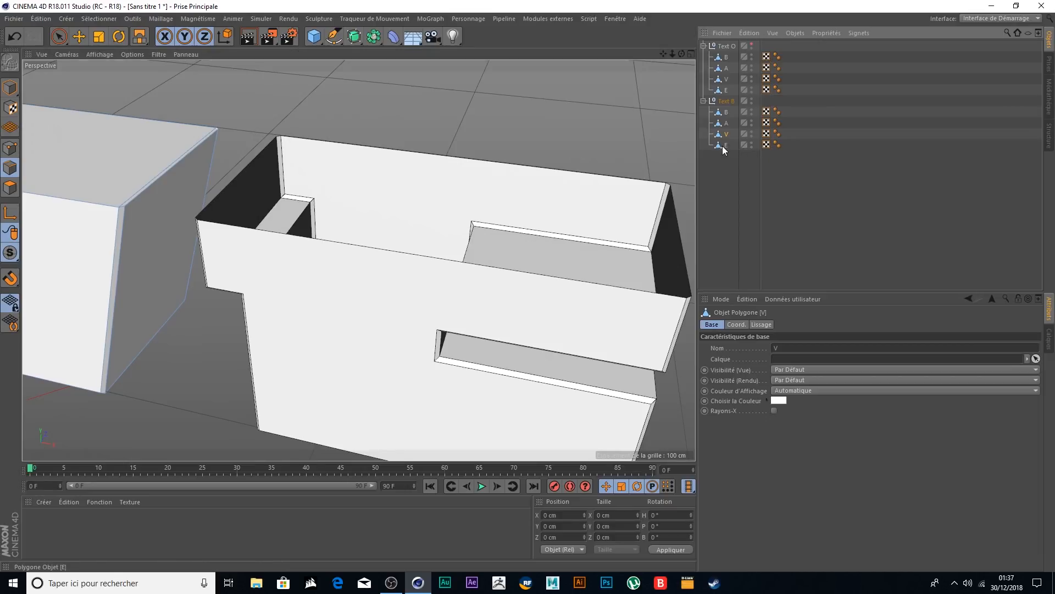
left_click_drag(483, 183, 434, 256)
scroll(195, 168, "up", 5)
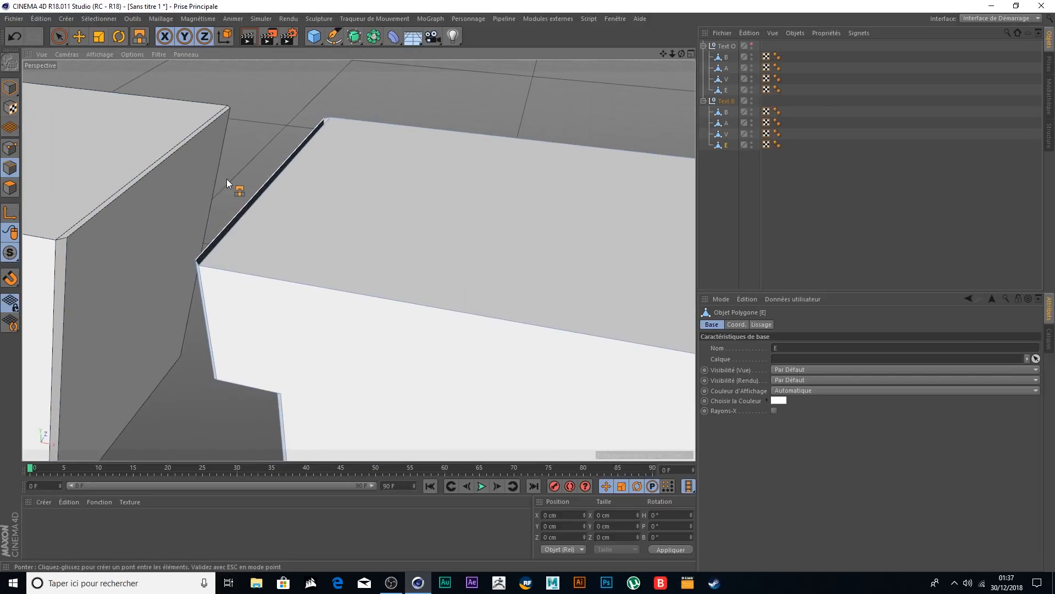
left_click_drag(279, 183, 282, 183)
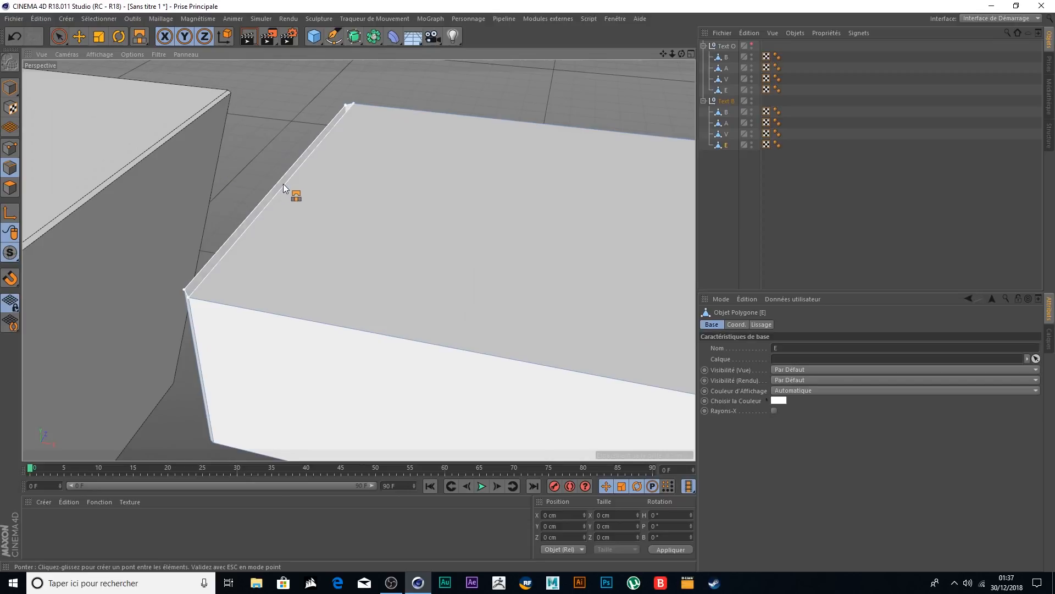
- Bridge the remaining right bevel strip on the cut face of the Text B group's E
scroll(602, 68, "down", 3)
left_click_drag(663, 53, 534, 142)
scroll(496, 199, "up", 4)
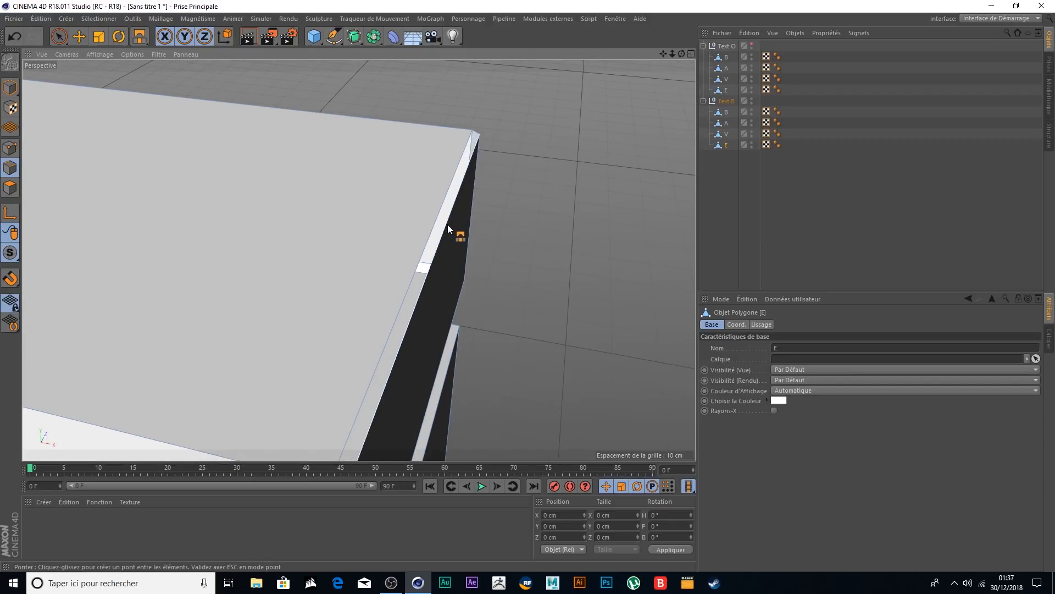
left_click_drag(450, 223, 440, 219)
scroll(606, 153, "down", 6)
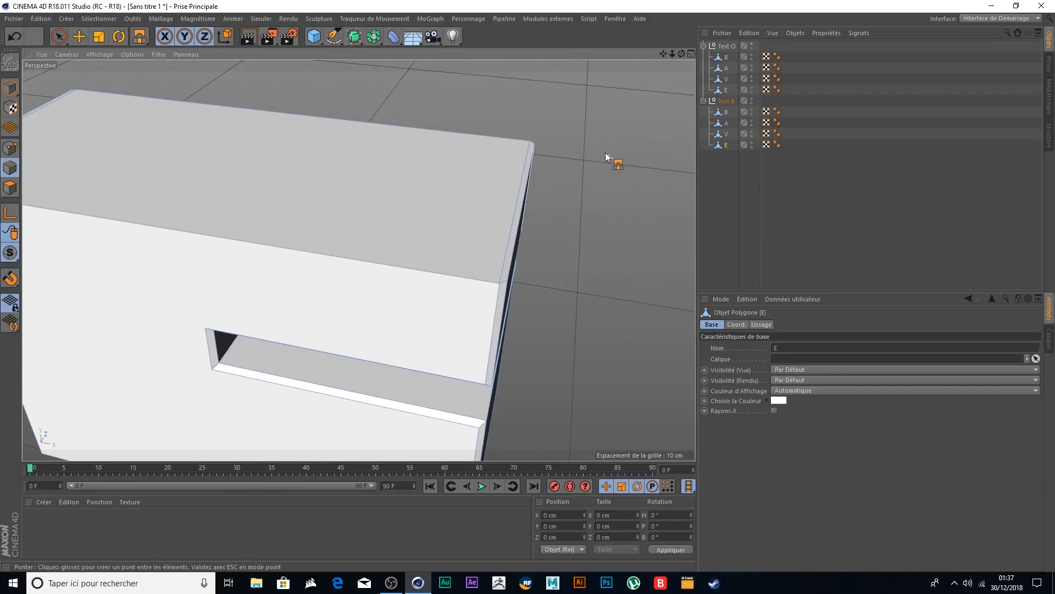
- Hide the Text B group in the viewport and show the Text O group
scroll(608, 107, "down", 3)
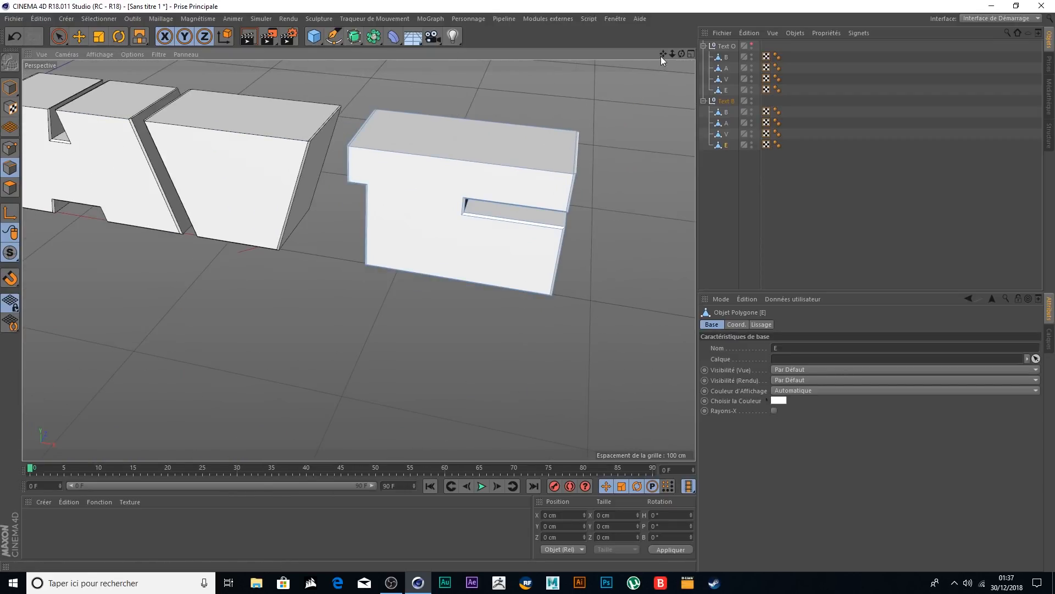
left_click_drag(662, 54, 760, 109)
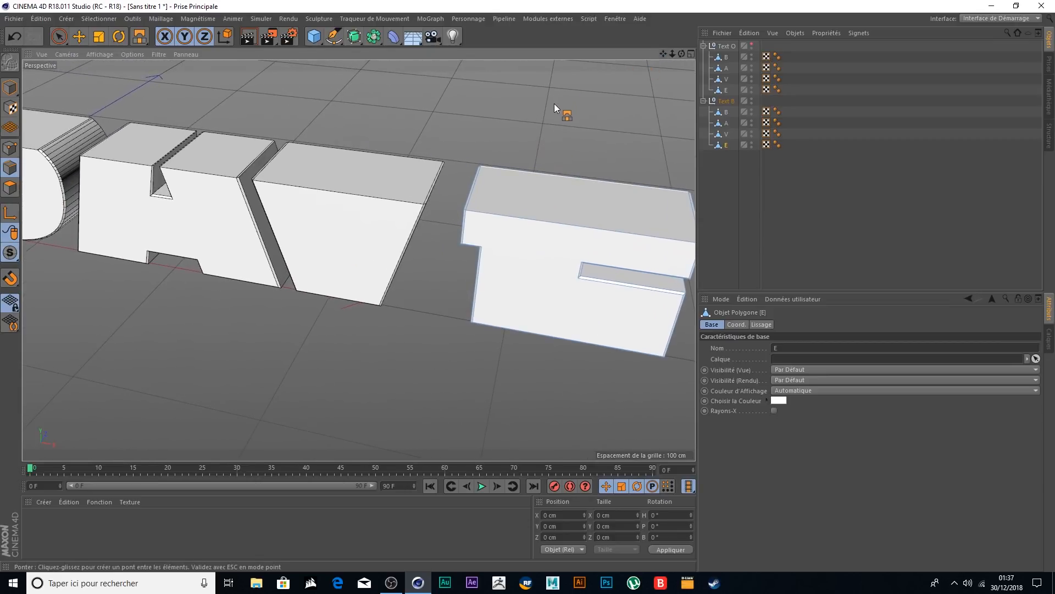
scroll(554, 104, "down", 3)
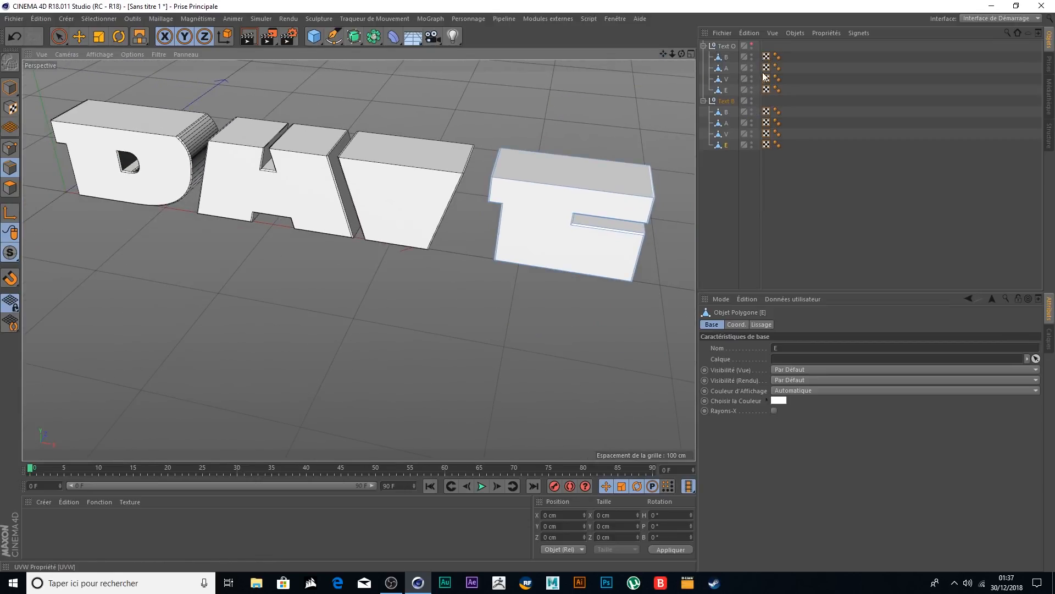
left_click(752, 99)
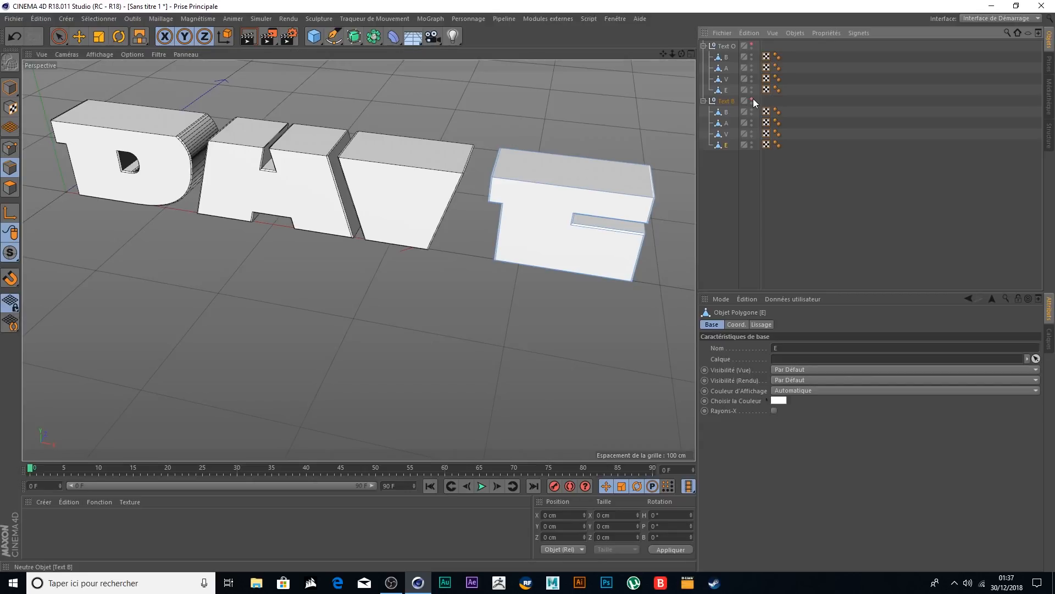
left_click(752, 99)
left_click(752, 44)
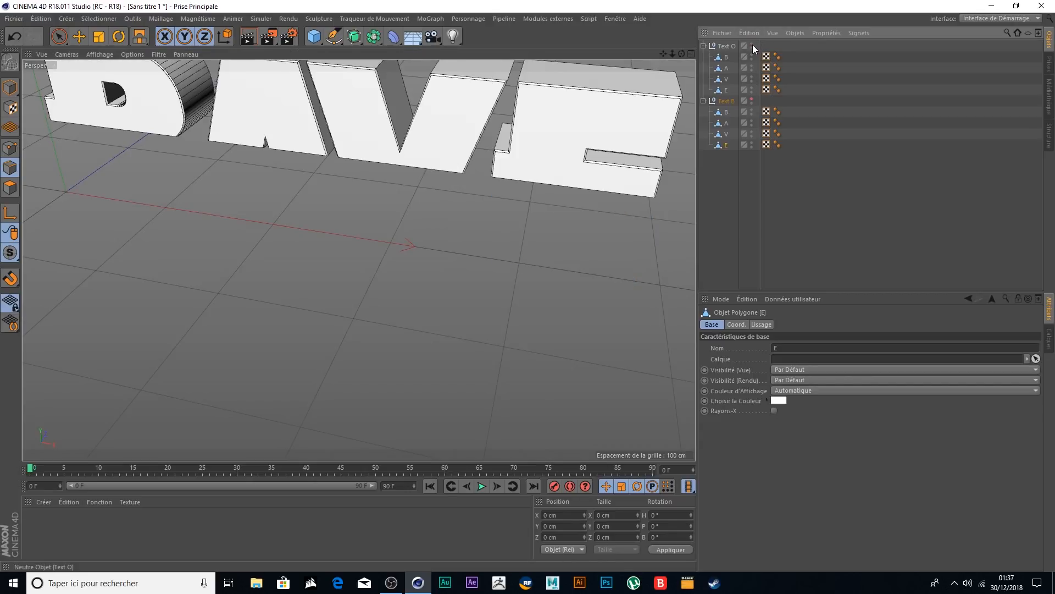
left_click(753, 44)
scroll(656, 150, "down", 1)
left_click(752, 44)
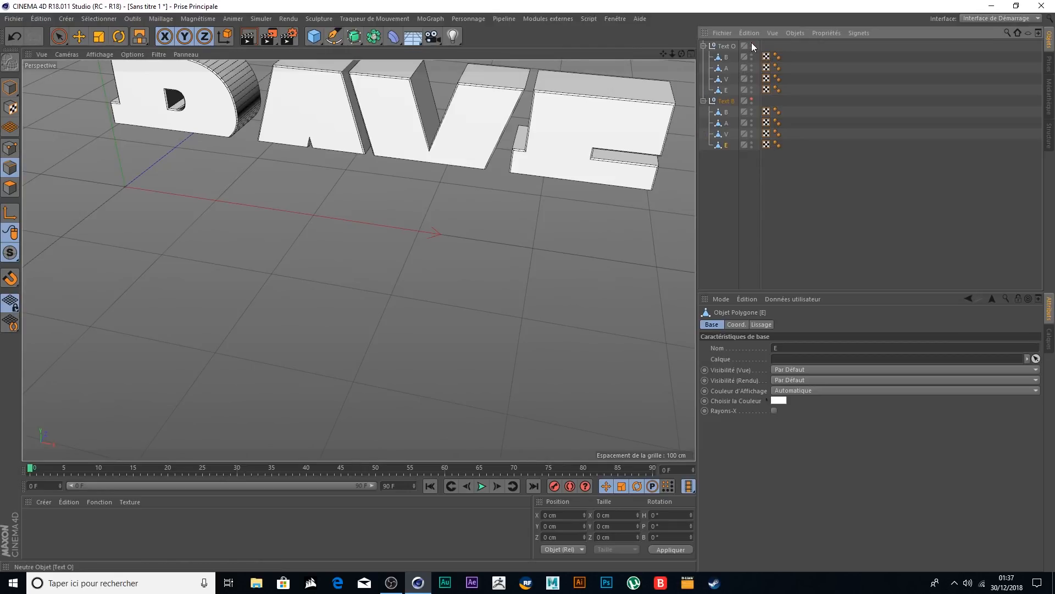
- Bridge the main opening and the left bevel strip on the cut underside of the Text O group's B
left_click_drag(683, 55, 577, 94)
left_click_drag(358, 260, 388, 181, "alt")
scroll(72, 346, "down", 2)
scroll(72, 342, "up", 8)
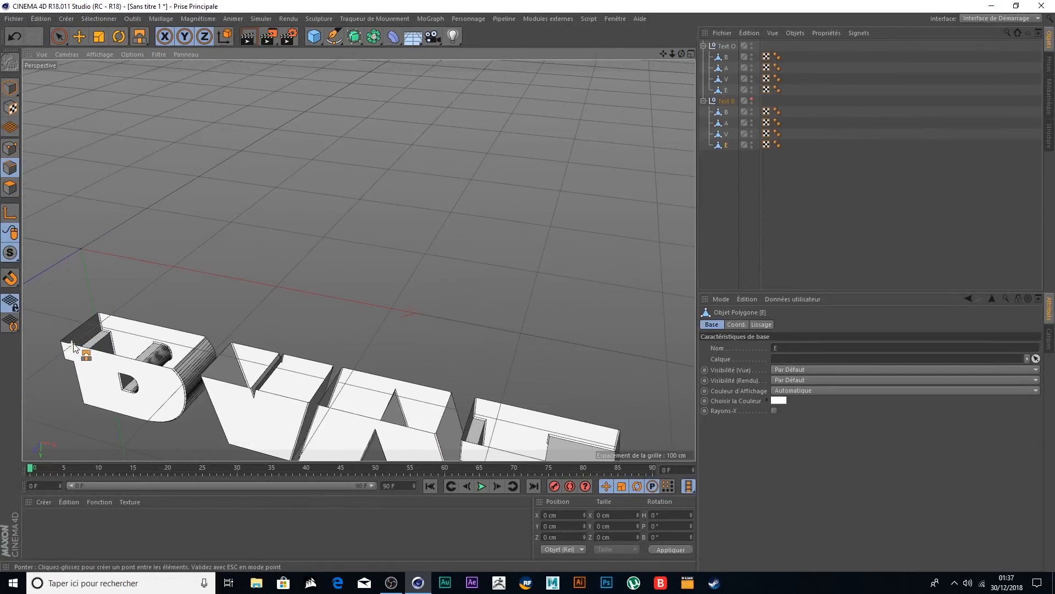
scroll(84, 336, "up", 2)
left_click_drag(663, 54, 706, 28)
left_click(730, 56)
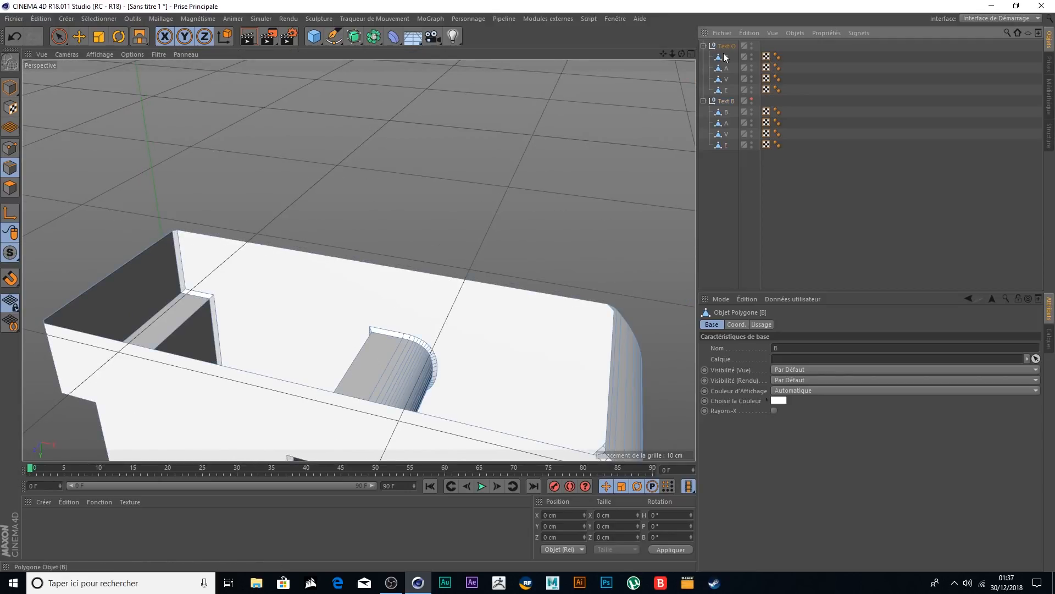
left_click_drag(372, 262, 285, 374)
scroll(113, 275, "up", 2)
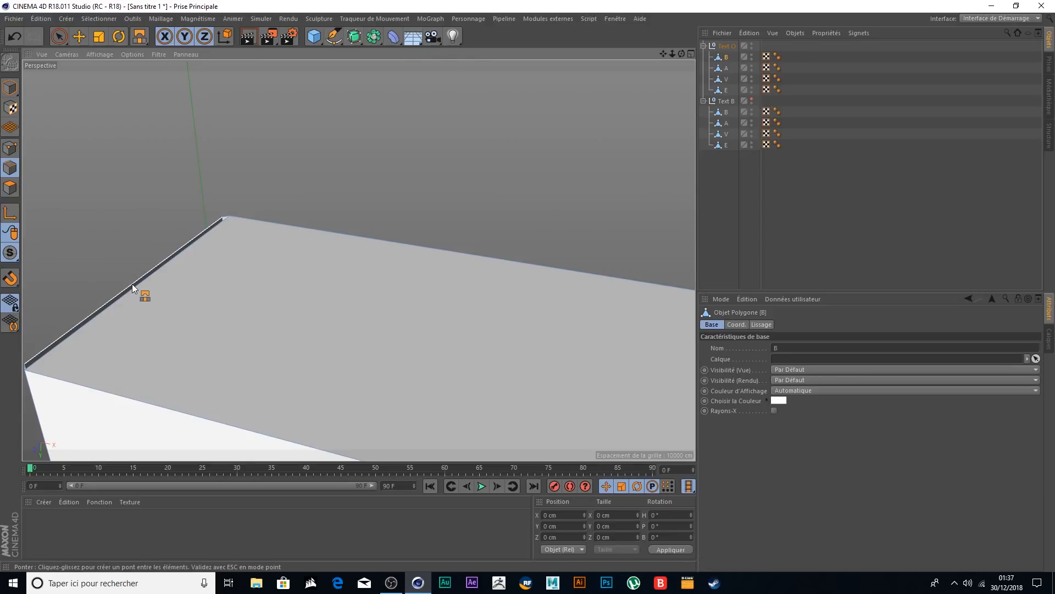
scroll(136, 286, "down", 5)
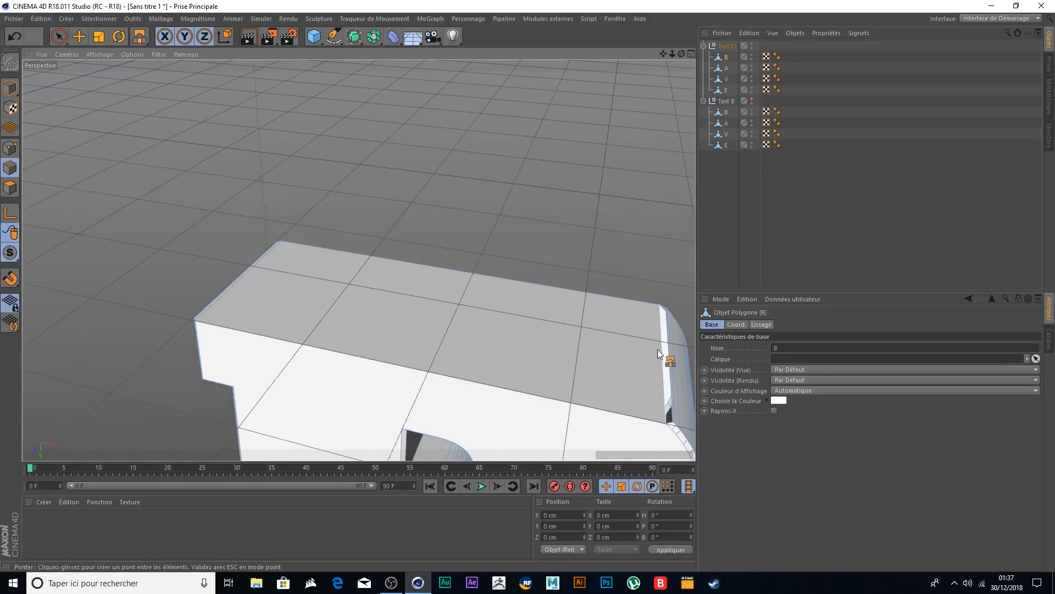
- Bridge the bevel strip beside the rounded side on the cut face of the Text O group's B
scroll(666, 352, "up", 3)
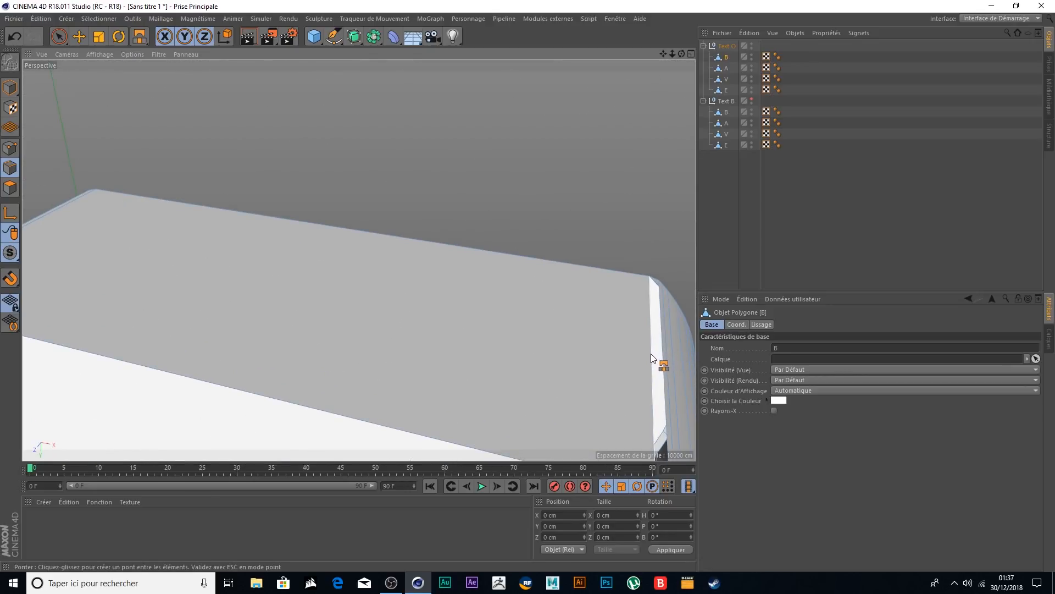
left_click_drag(662, 53, 657, 61)
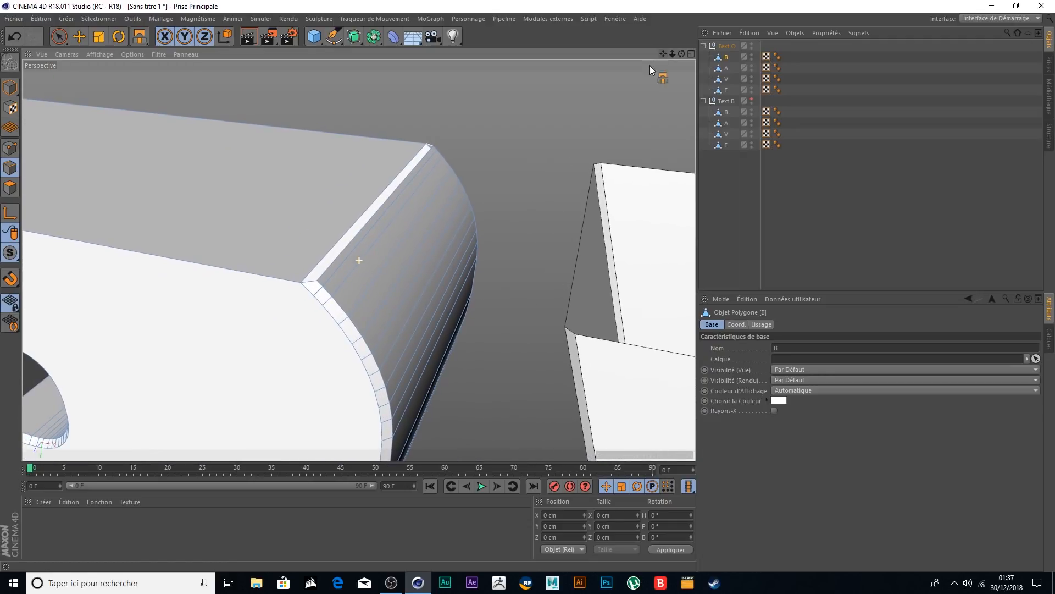
scroll(367, 207, "up", 2)
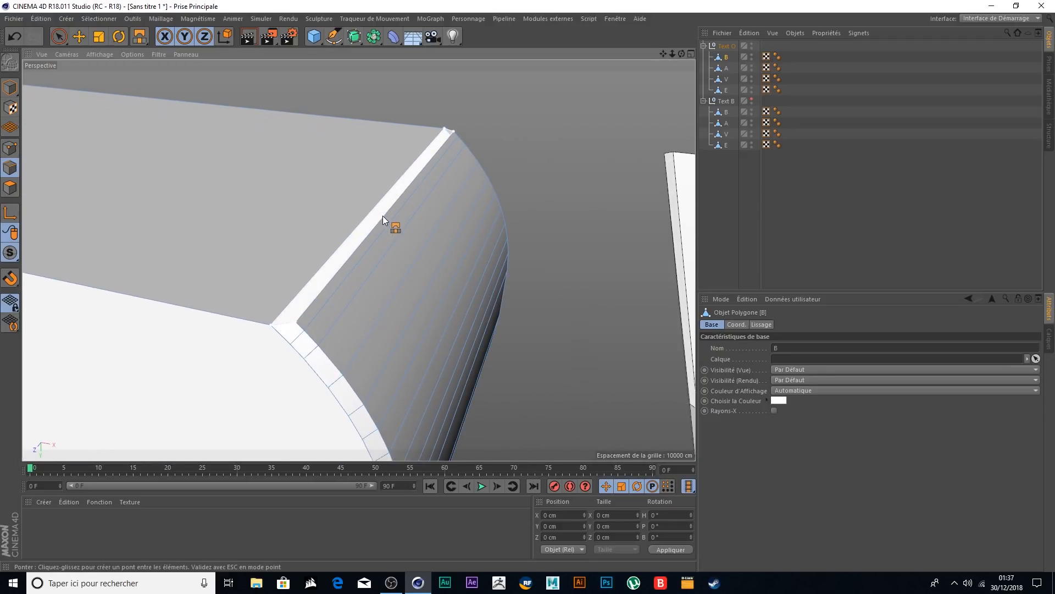
left_click_drag(383, 215, 384, 217)
scroll(610, 194, "down", 3)
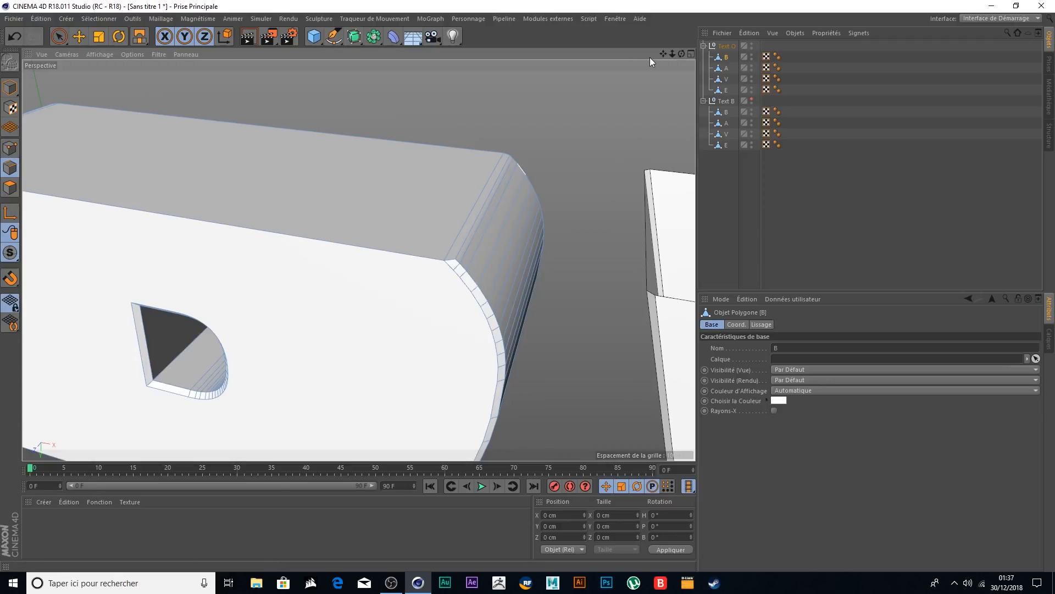
- Close both open legs of the Text O group's A by bridging the opposite cut edges and their bevel strips
left_click_drag(663, 52, 667, 54)
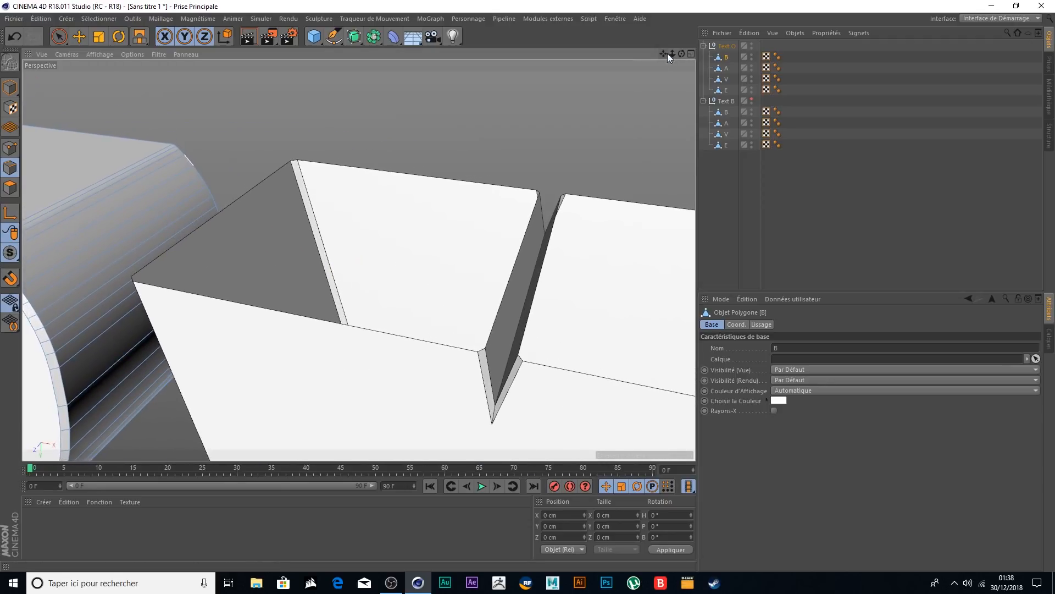
left_click(727, 68)
left_click_drag(423, 174, 348, 325)
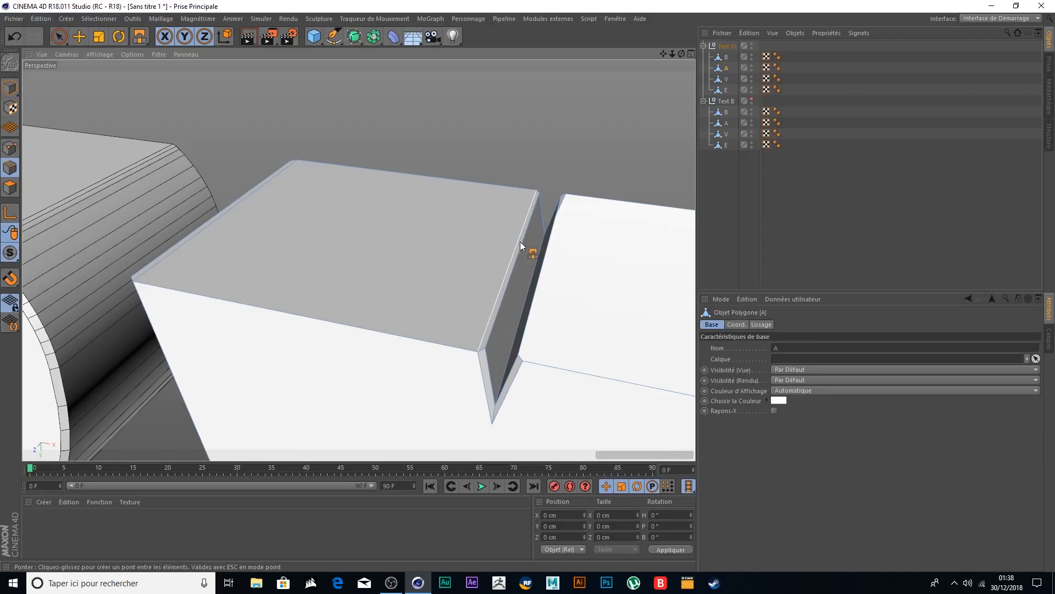
left_click_drag(662, 53, 642, 67)
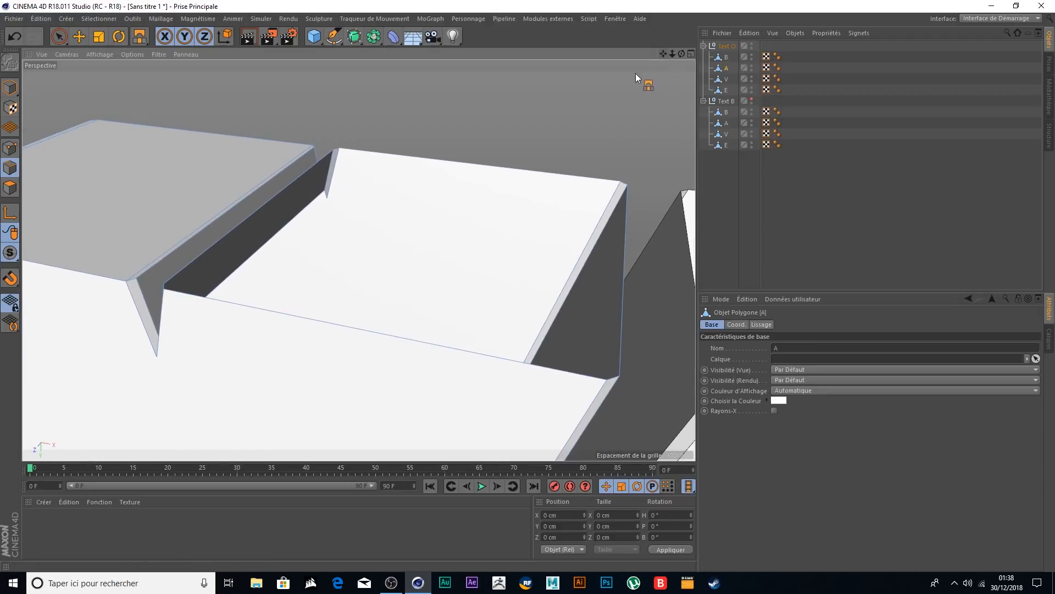
left_click_drag(501, 167, 405, 330)
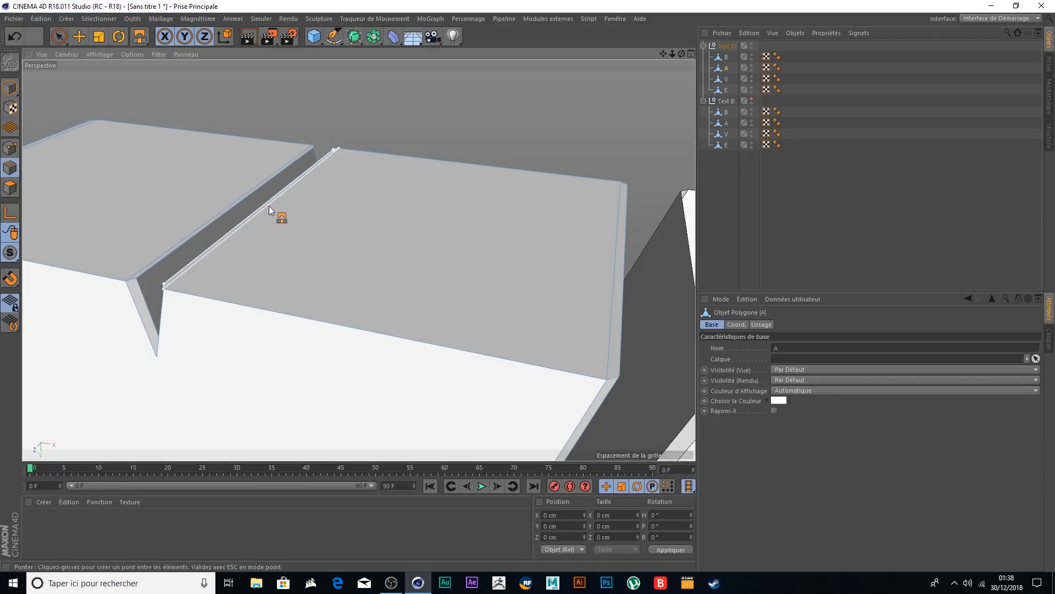
- Close the cut underside of the Text O group's V by bridging the opposite cut edges and their bevel strips
left_click_drag(663, 51, 748, 73)
left_click(726, 80)
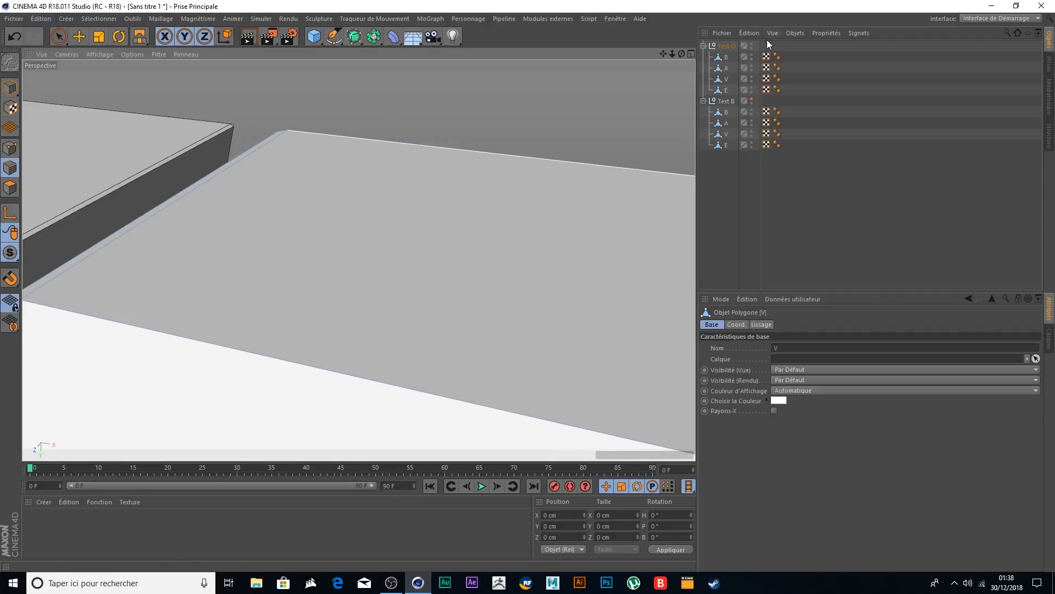
left_click_drag(664, 53, 80, 26)
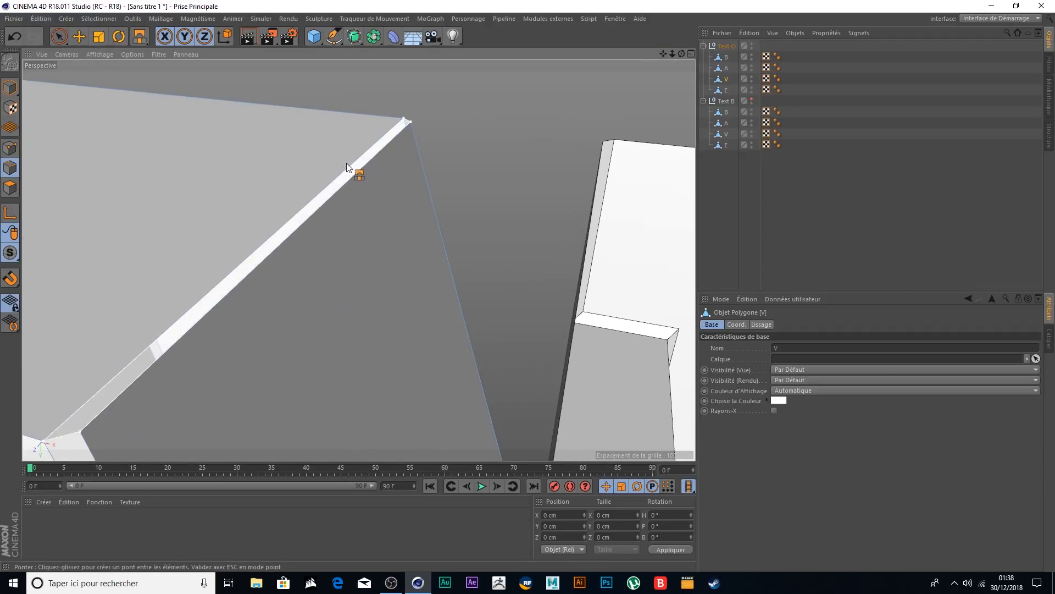
scroll(570, 144, "down", 3)
left_click_drag(663, 54, 333, 53)
scroll(546, 127, "down", 3)
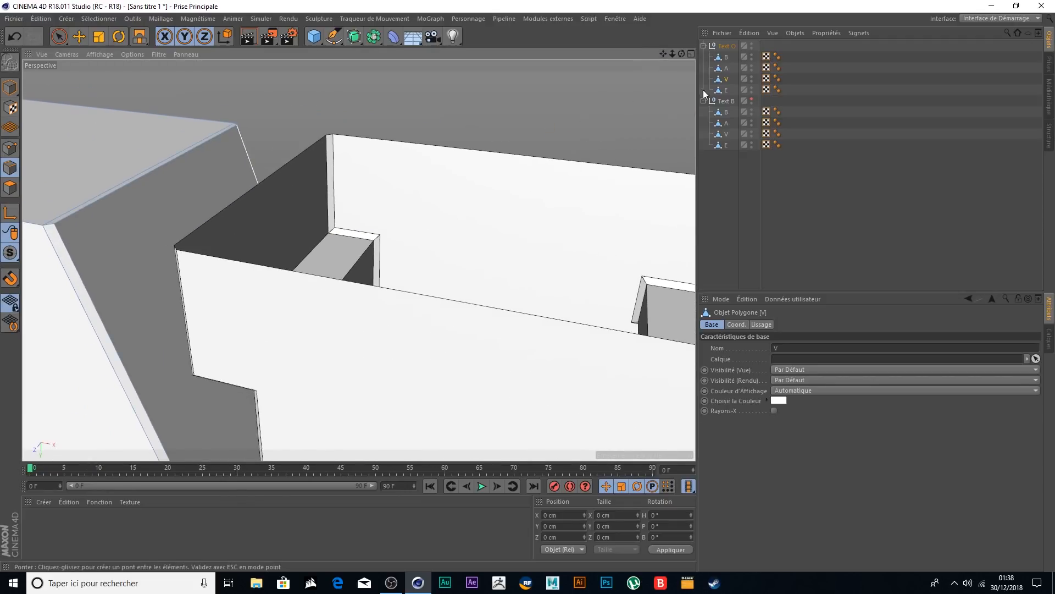
- Close the cut underside of the Text O group's E by bridging its main opening and both bevel strips
left_click(725, 90)
left_click_drag(526, 151, 434, 291)
left_click_drag(263, 180, 266, 183)
left_click_drag(664, 54, 359, 260)
left_click_drag(529, 251, 518, 250)
- Show the Text B group in the viewport again and leave the Bridge tool for the selection brush
scroll(575, 116, "down", 10)
left_click_drag(553, 104, 560, 323, "alt")
scroll(456, 245, "down", 10)
left_click_drag(663, 53, 572, 131)
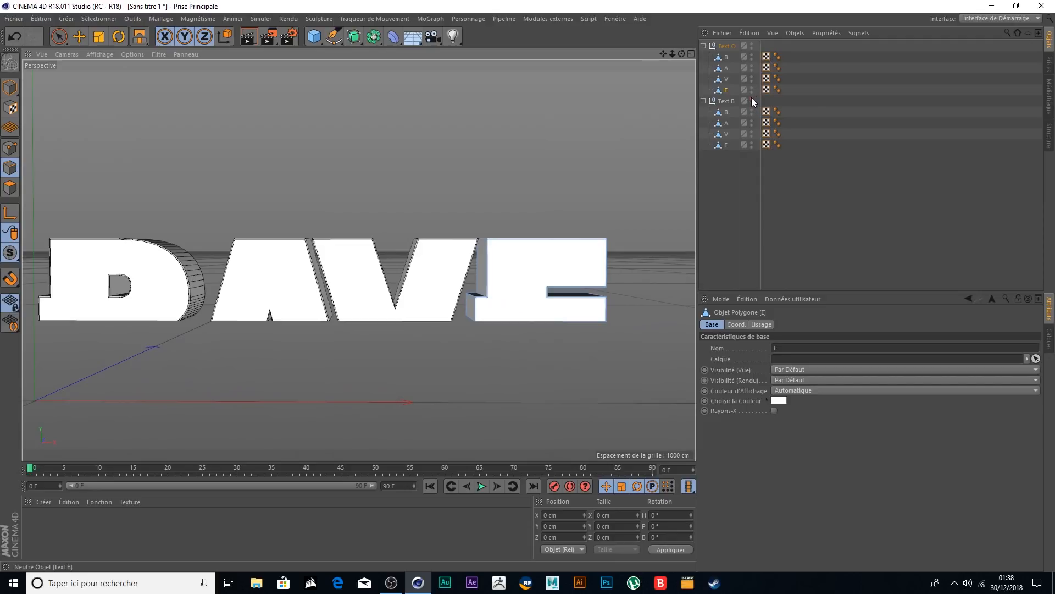
left_click(752, 98)
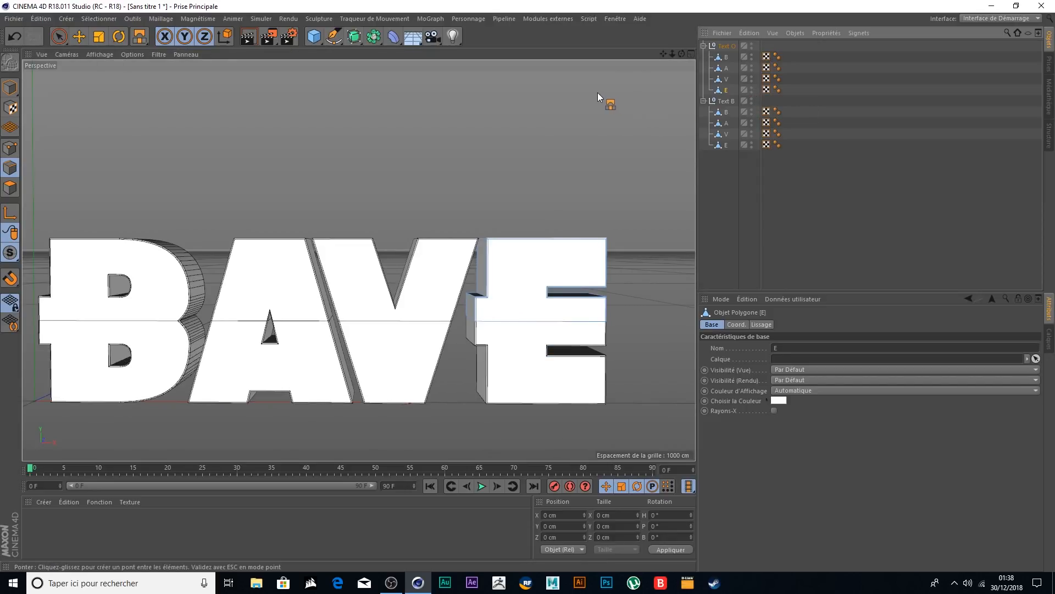
left_click(59, 37)
- Examine the assembled upper and lower halves of the BAVE lettering from several angles
scroll(195, 142, "down", 2)
left_click_drag(399, 111, 436, 153, "alt")
left_click_drag(535, 148, 406, 142, "alt")
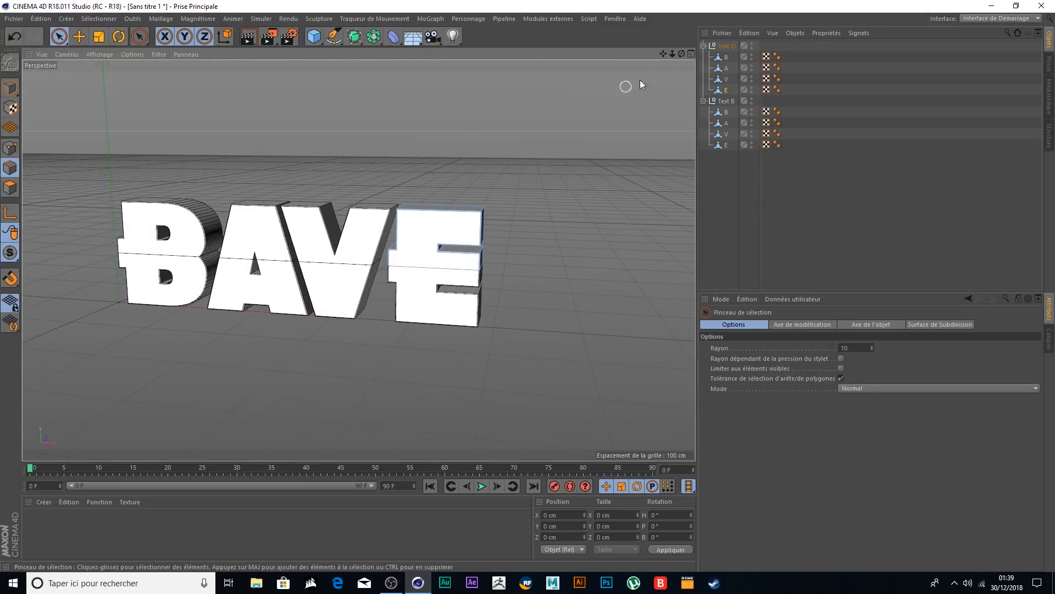
left_click_drag(662, 53, 731, 66)
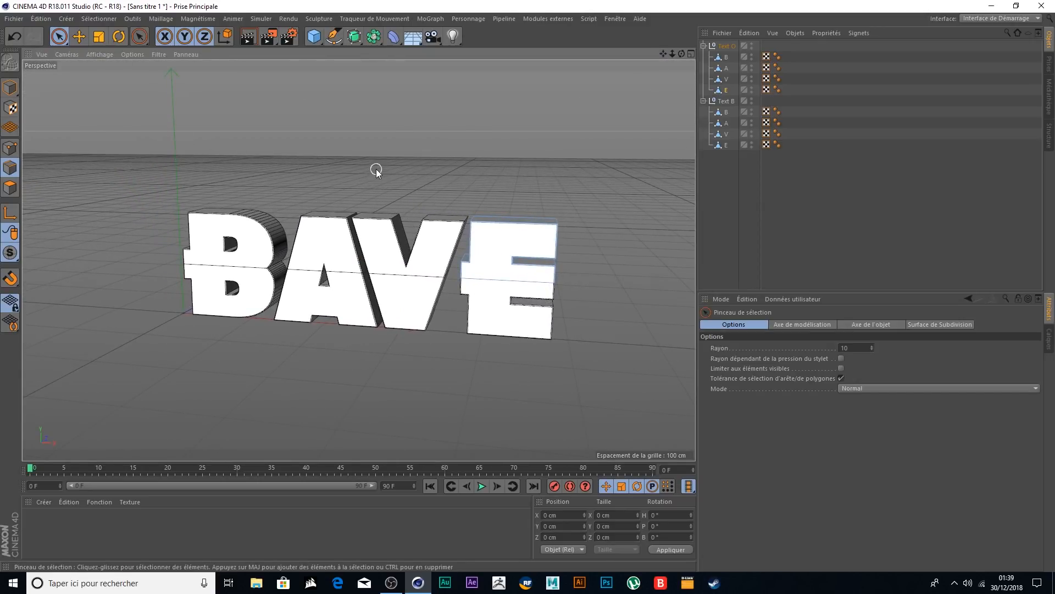
scroll(396, 281, "up", 4)
mouse_move(342, 240)
left_mouse_down("alt")
mouse_move(478, 229)
mouse_move(360, 232)
left_mouse_up("alt")
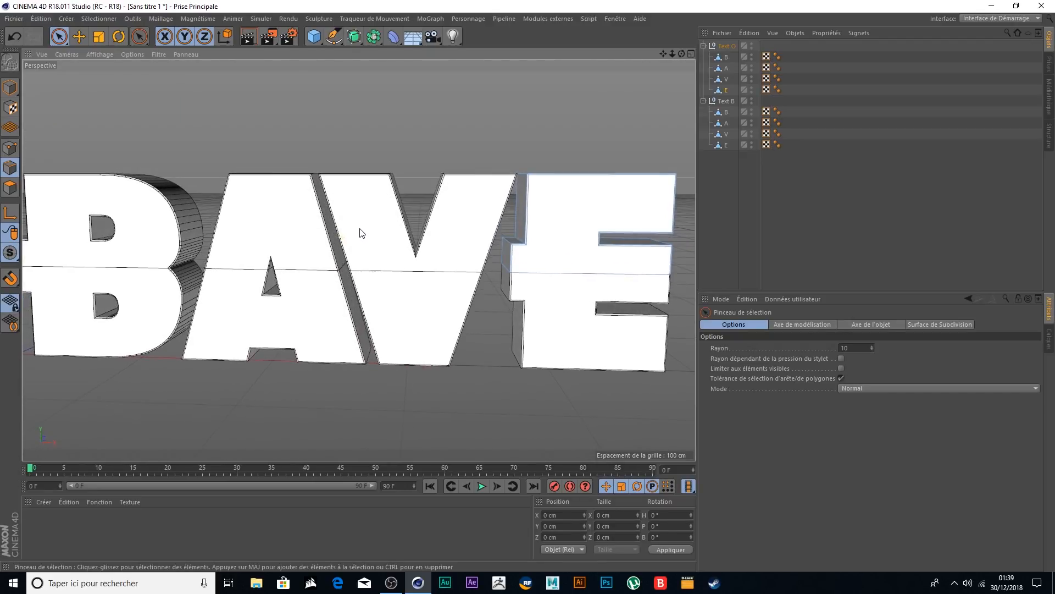
left_click_drag(527, 203, 496, 189, "alt")
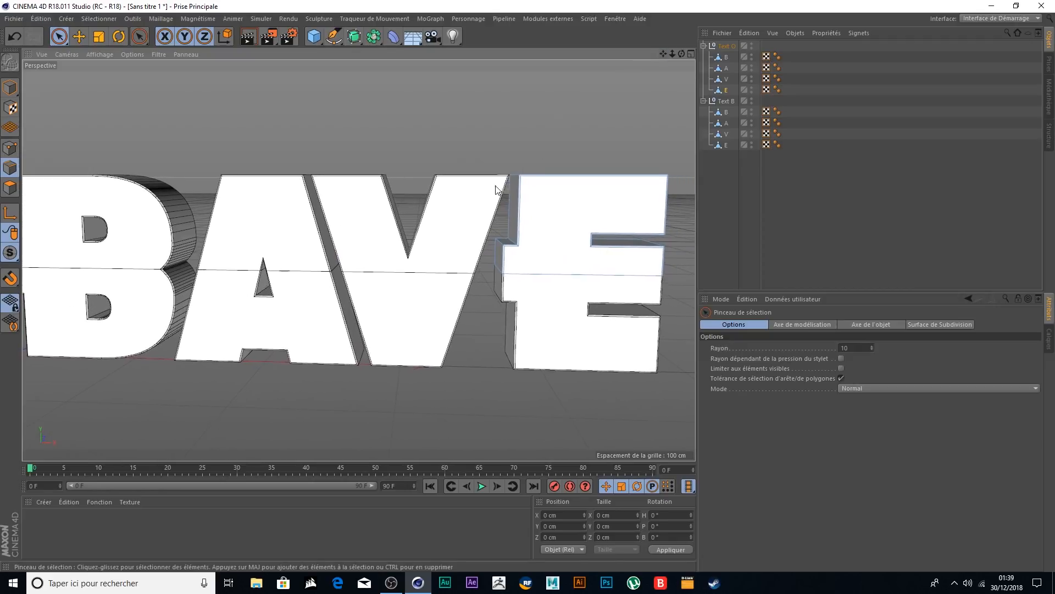
scroll(496, 190, "down", 3)
scroll(184, 143, "up", 2)
scroll(292, 179, "down", 2)
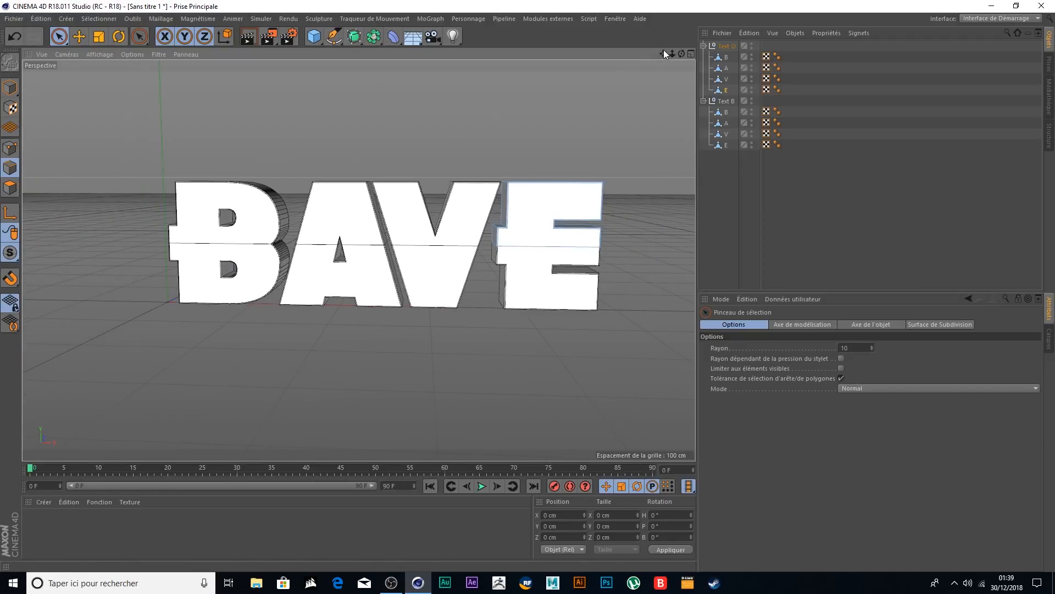
left_click_drag(664, 54, 656, 69)
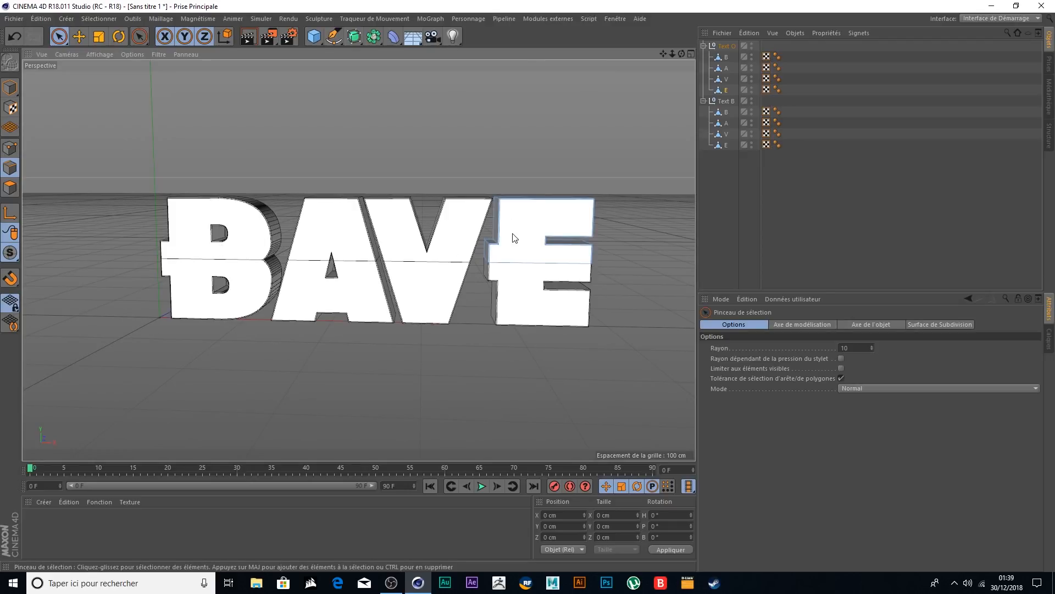
left_click_drag(682, 54, 682, 70)
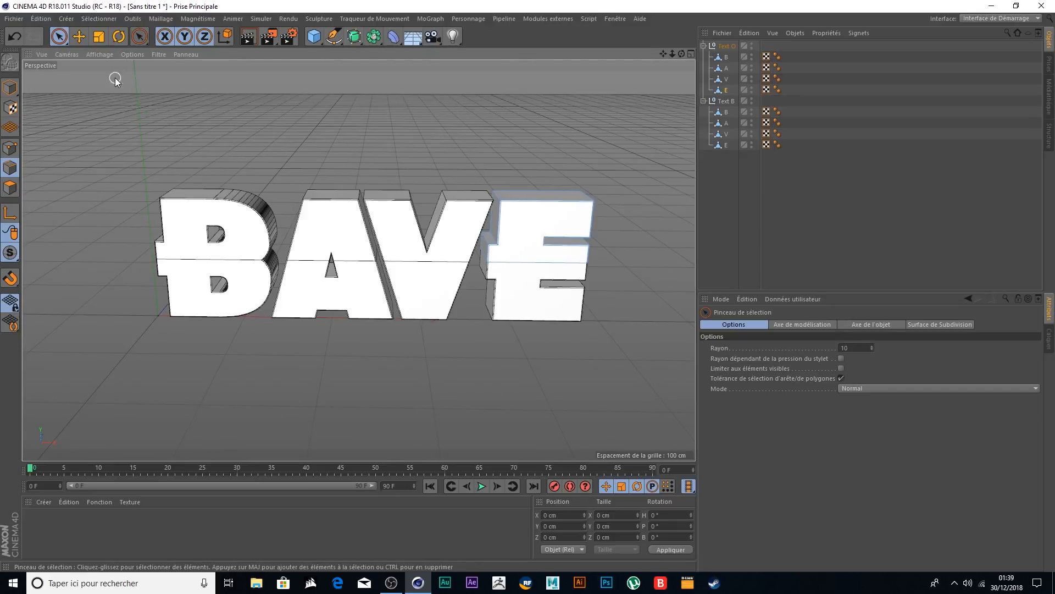
- Select the Text O group's B in model mode with the Move tool and enable the viewport's Axes display
left_click(726, 58)
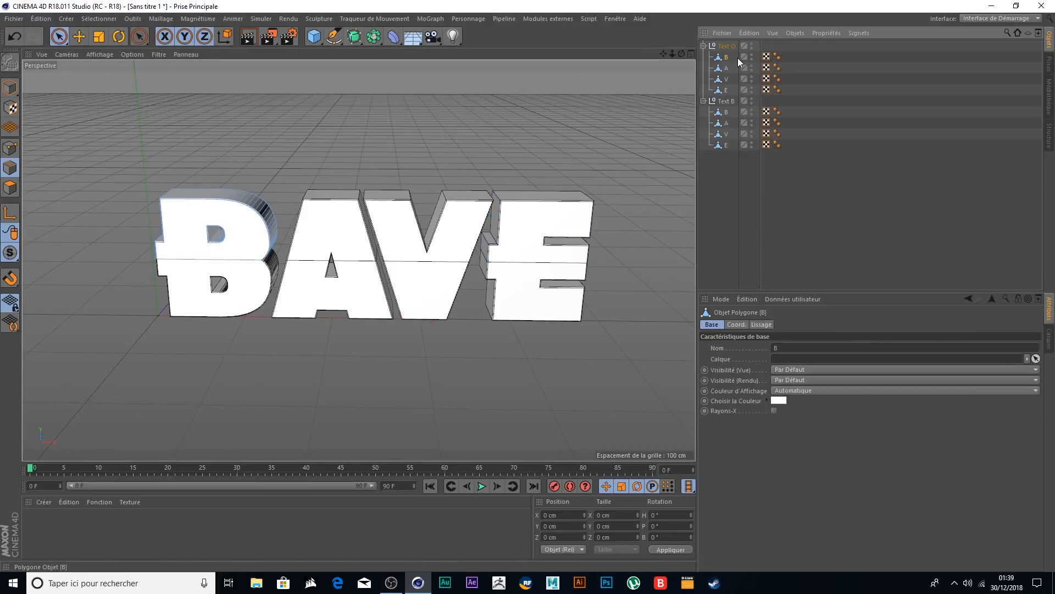
left_click(14, 89)
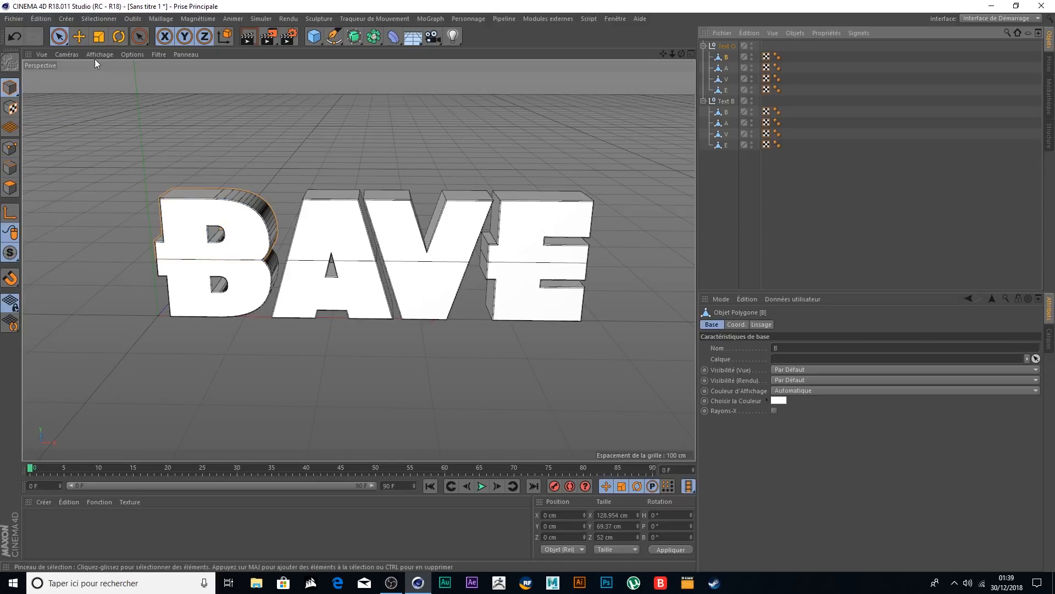
left_click(80, 36)
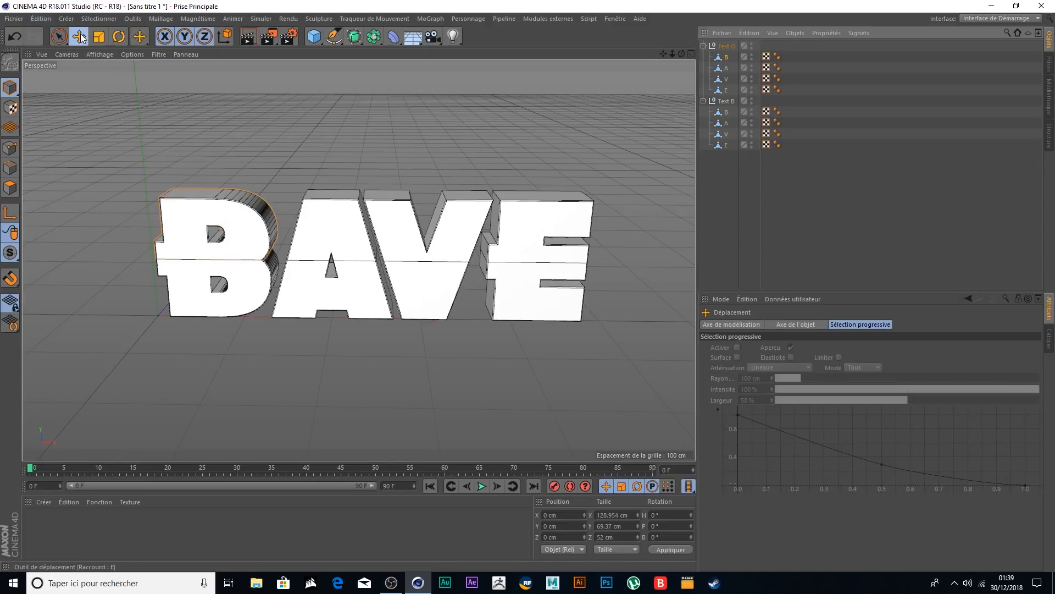
left_click(159, 54)
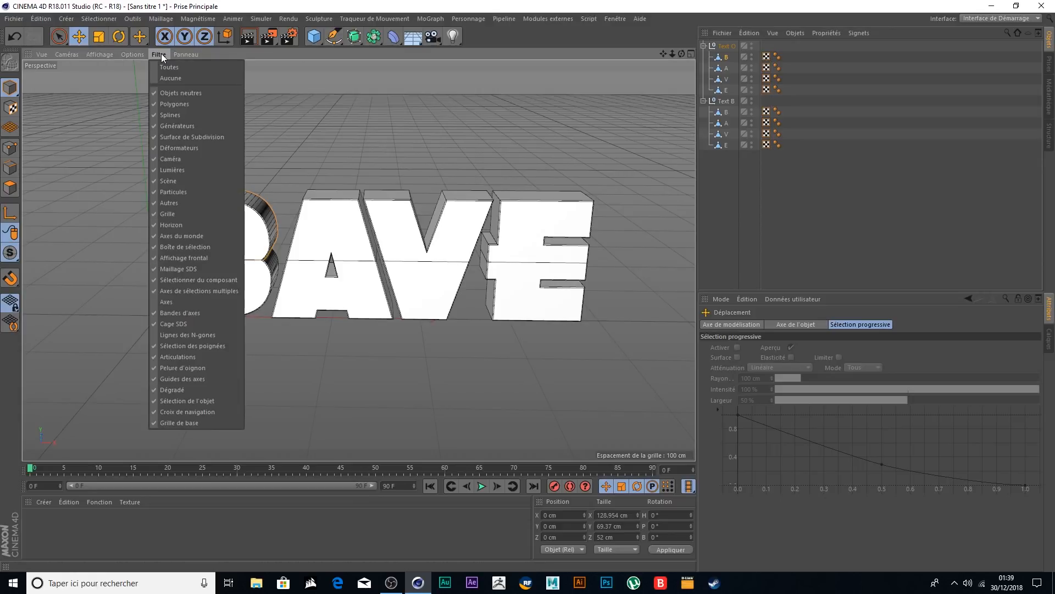
left_click(187, 302)
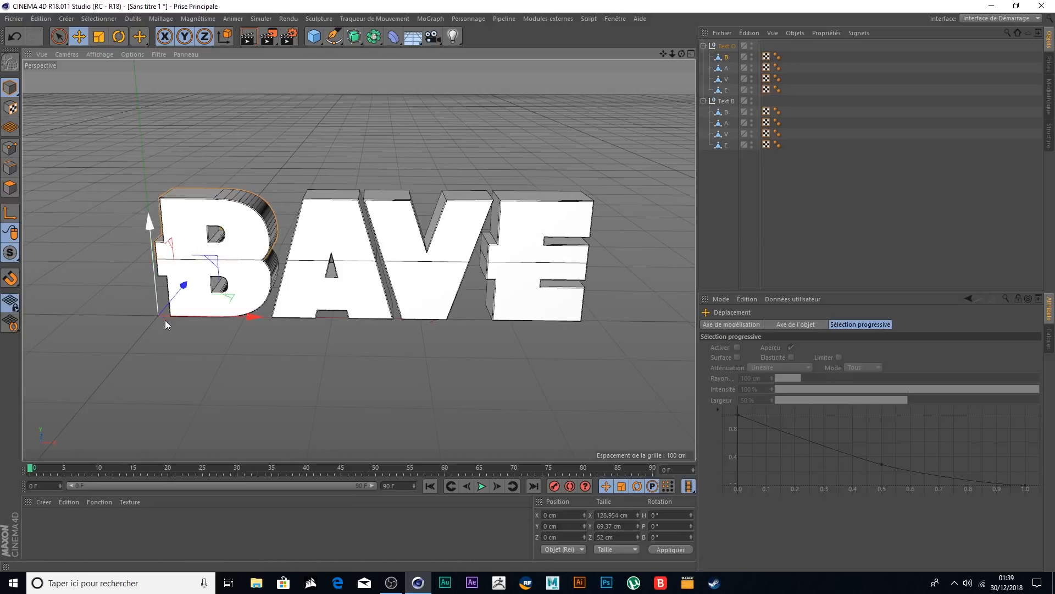
- Centre the axis of the Text O group's B on all its points, with X, Y and Z offsets at 0 %
left_click_drag(218, 221, 315, 144, "alt")
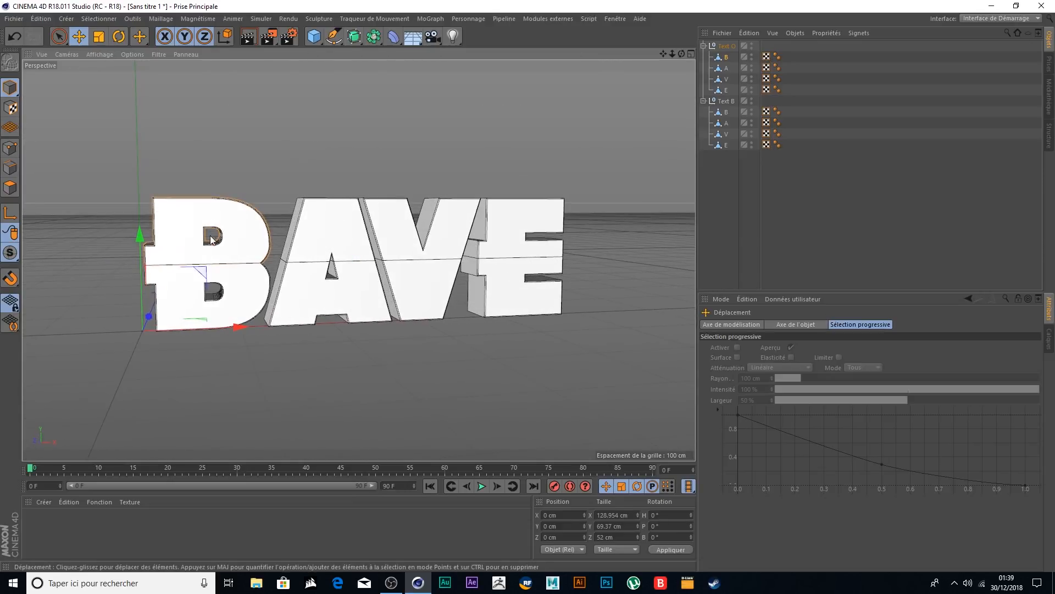
left_click_drag(361, 130, 335, 163, "alt")
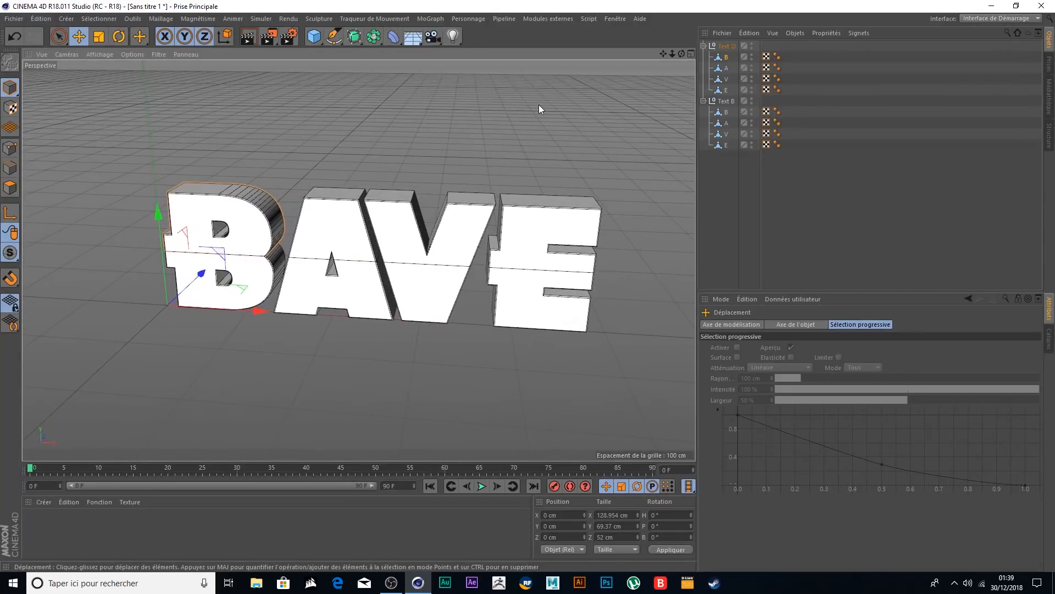
left_click(163, 21)
mouse_move(183, 120)
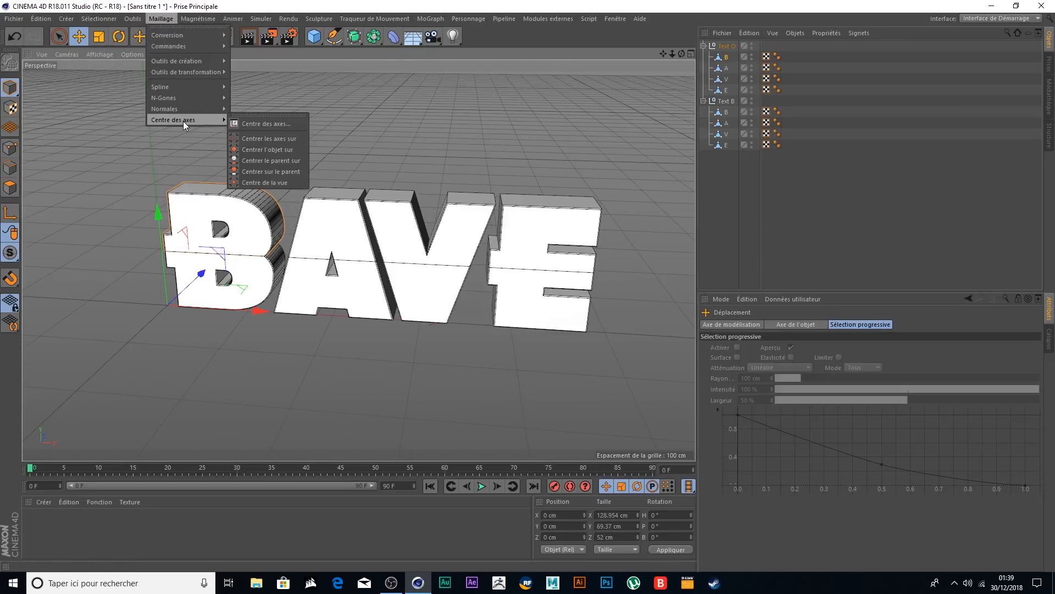
left_click(275, 122)
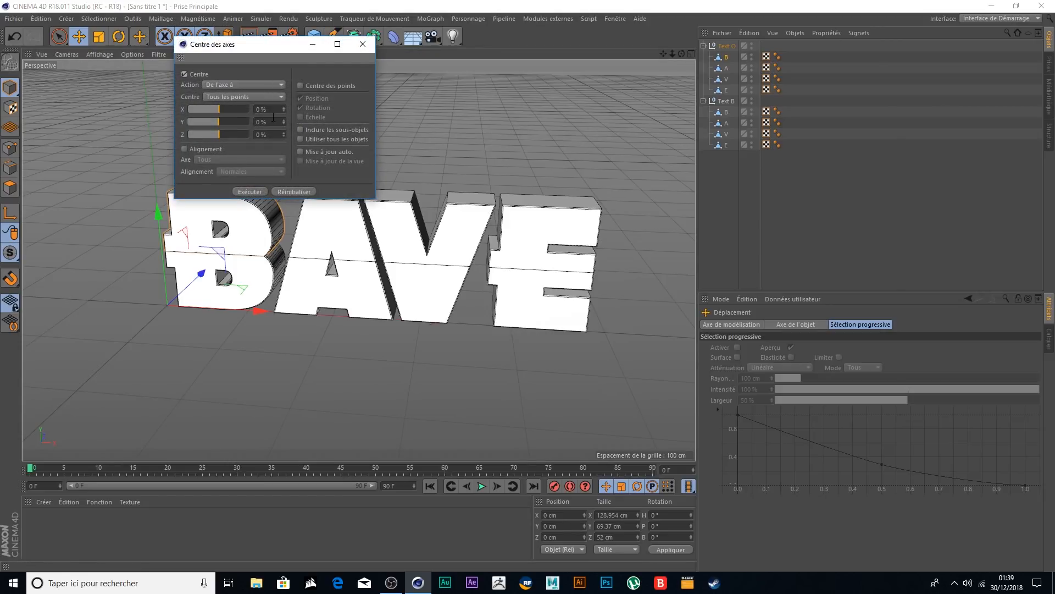
left_click(251, 192)
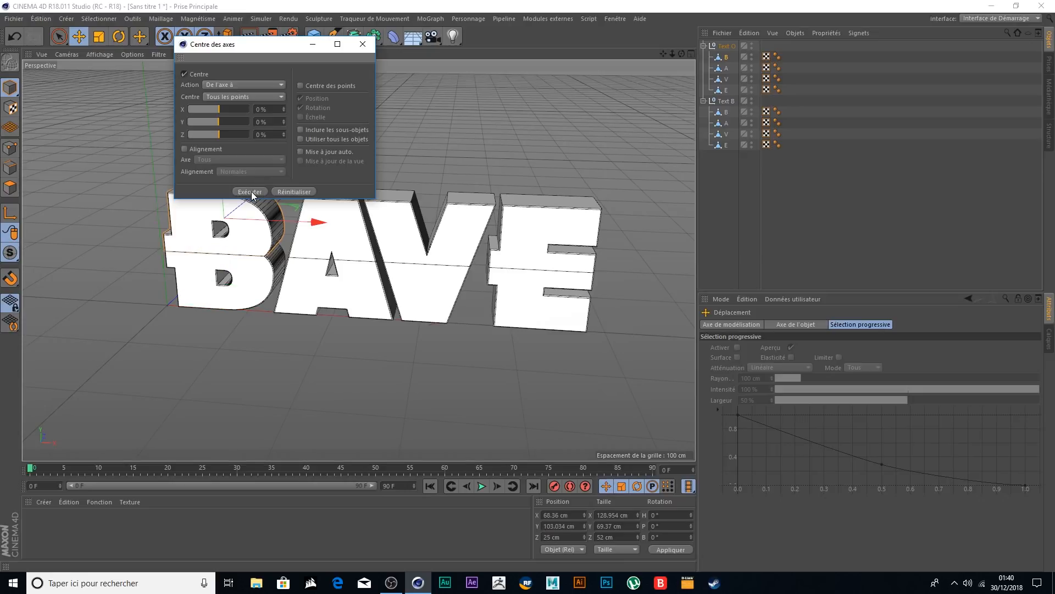
- Centre the axes of the Text O group's A, V and E on all of each letter's points
left_click_drag(279, 43, 440, 27)
mouse_move(282, 131)
left_mouse_down("alt")
mouse_move(328, 97)
mouse_move(286, 113)
left_mouse_up("alt")
left_click(726, 68)
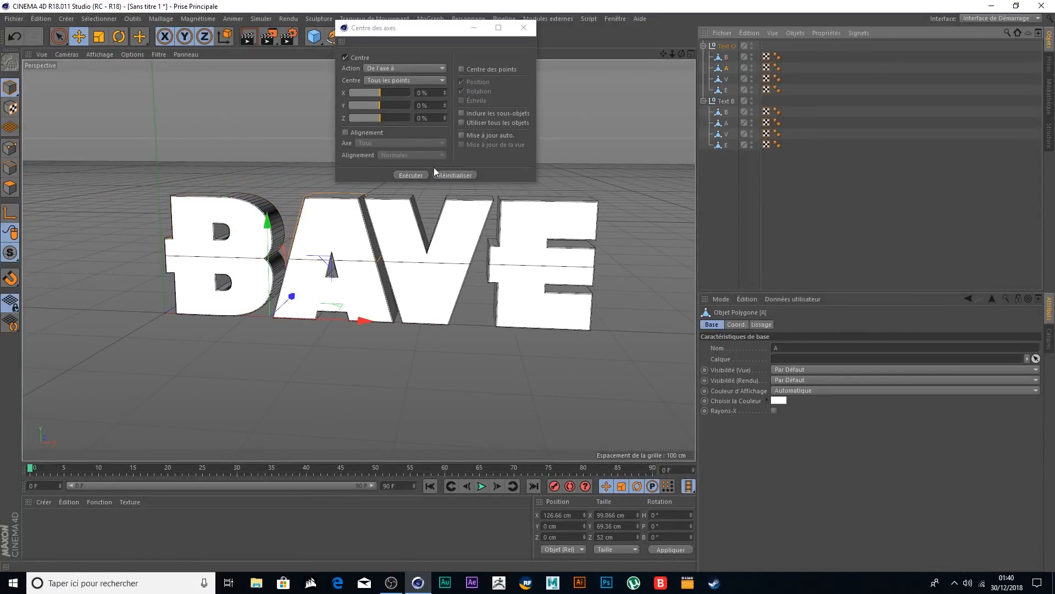
left_click(421, 174)
left_click(726, 79)
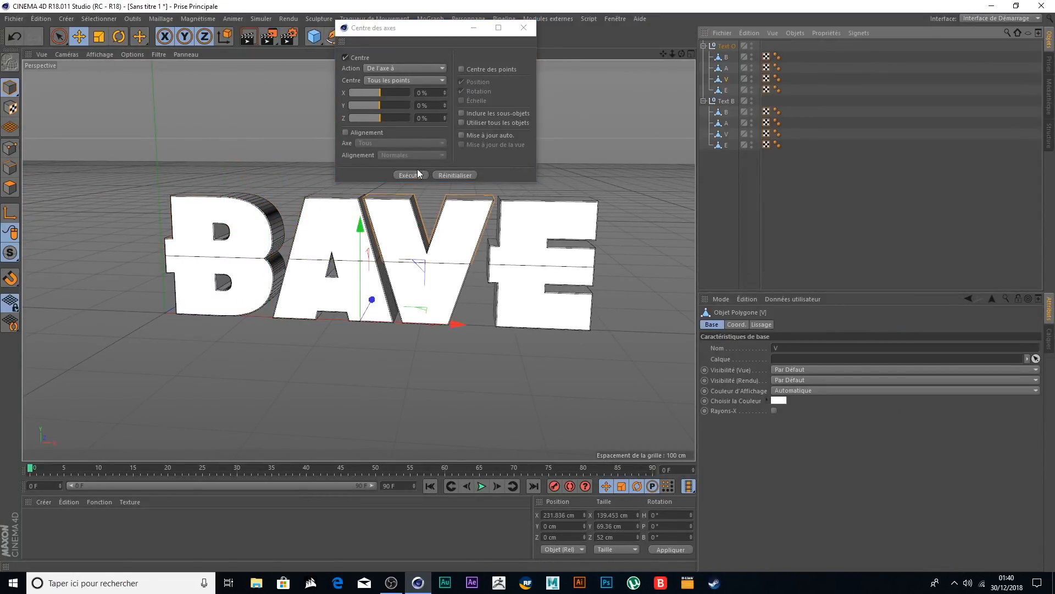
left_click(414, 174)
left_click(726, 89)
left_click(425, 174)
left_click(425, 174)
- Centre the axes of the Text B group's B, A, V and E on all of each letter's points
left_click(726, 111)
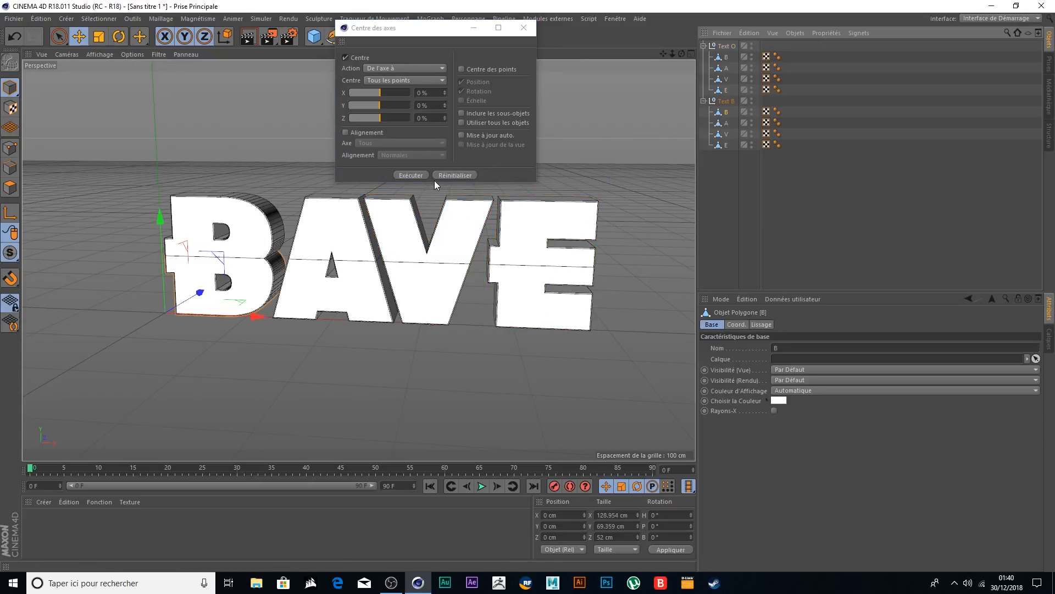
left_click(418, 173)
left_click(726, 122)
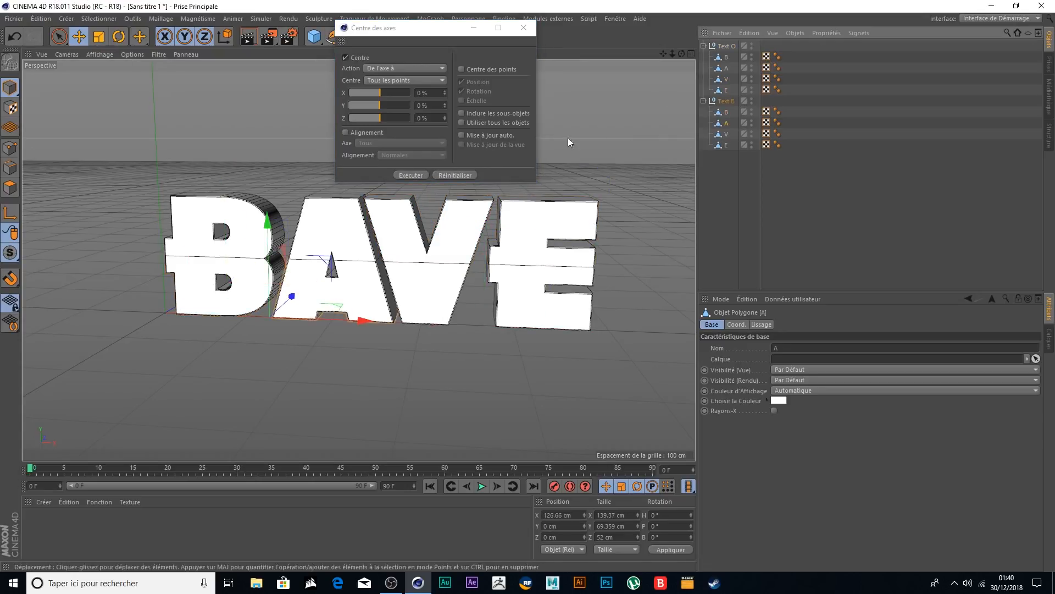
left_click(407, 174)
left_click(726, 133)
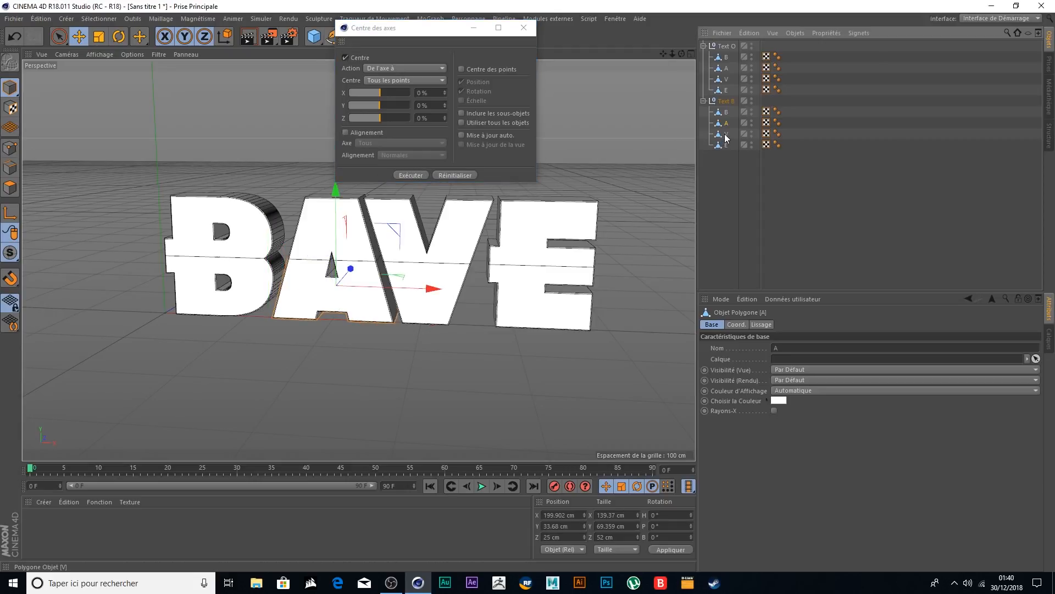
left_click(411, 174)
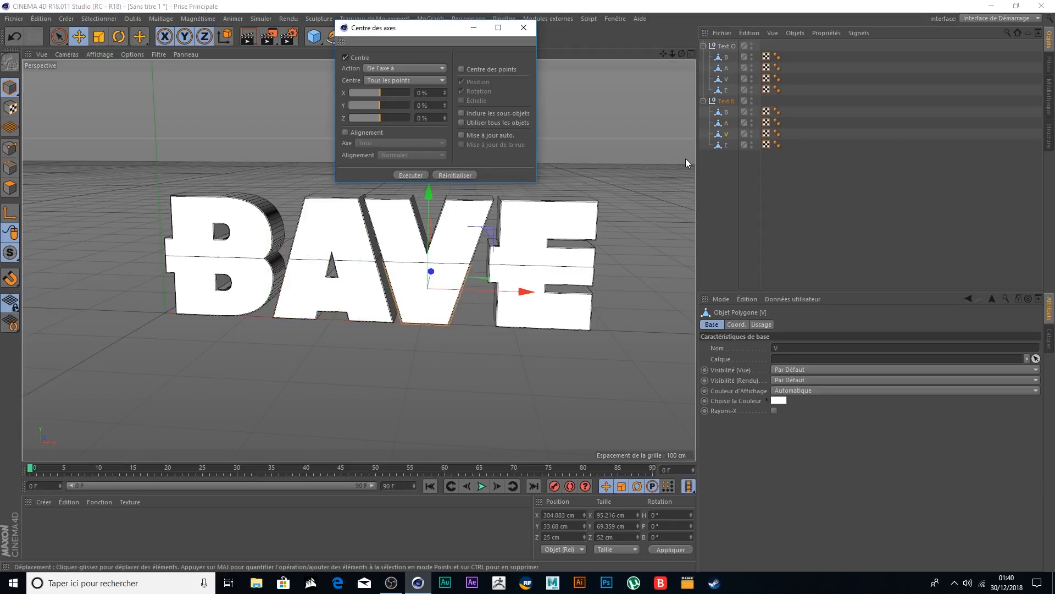
left_click(726, 144)
left_click(412, 174)
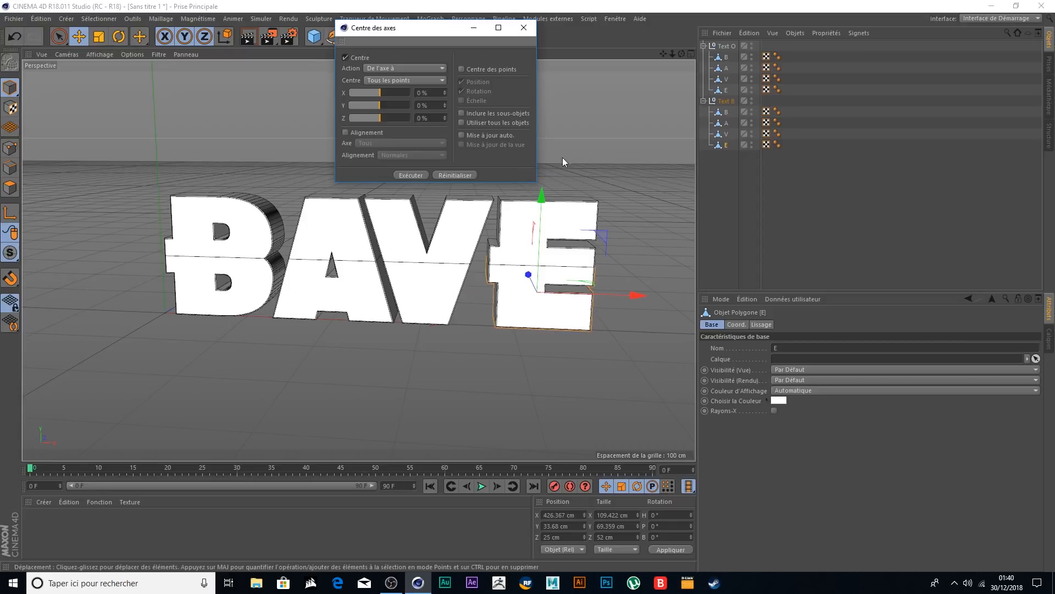
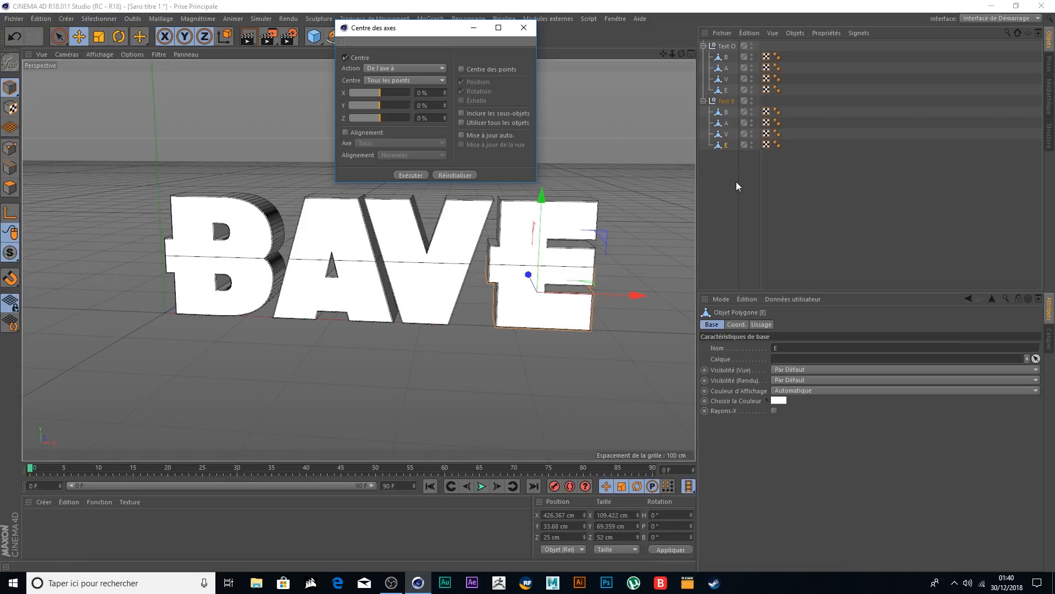
- Select Text O with its four letters and centre the parent's axis on them using the "Du parent à" action
left_click(730, 45)
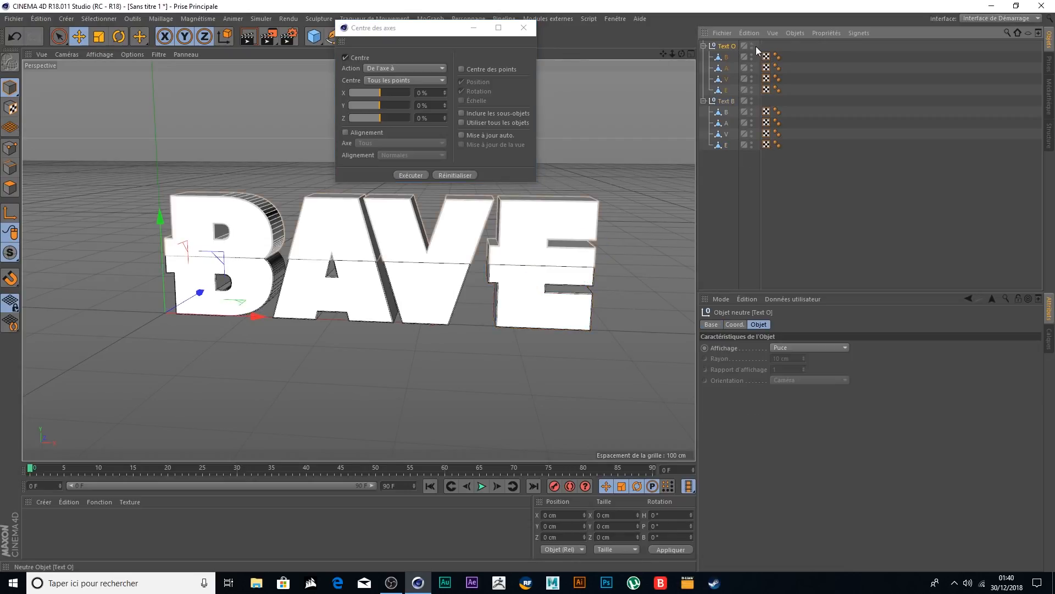
left_click(726, 90, "shift")
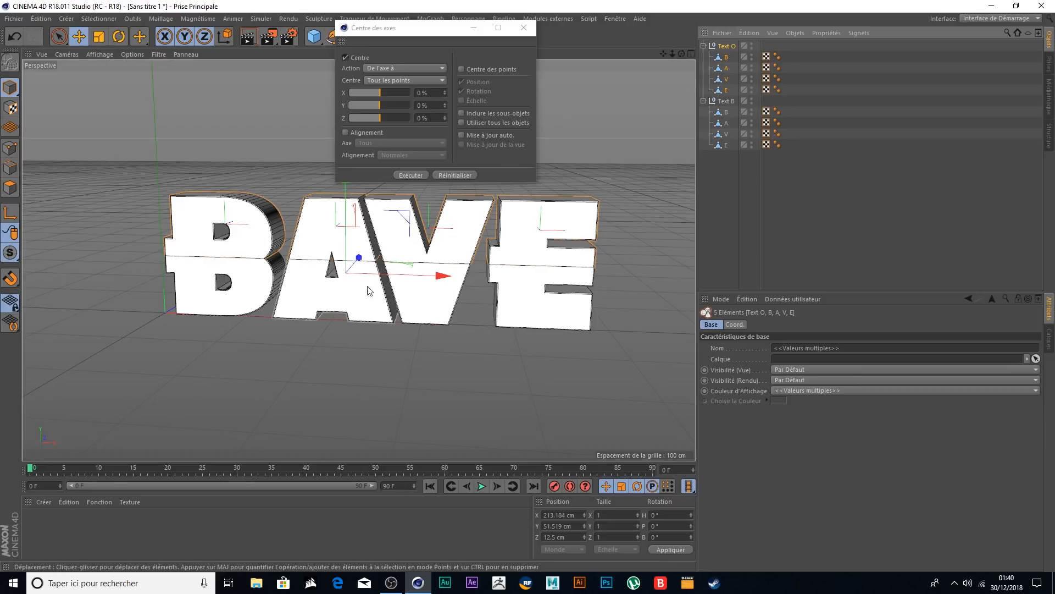
left_click(433, 69)
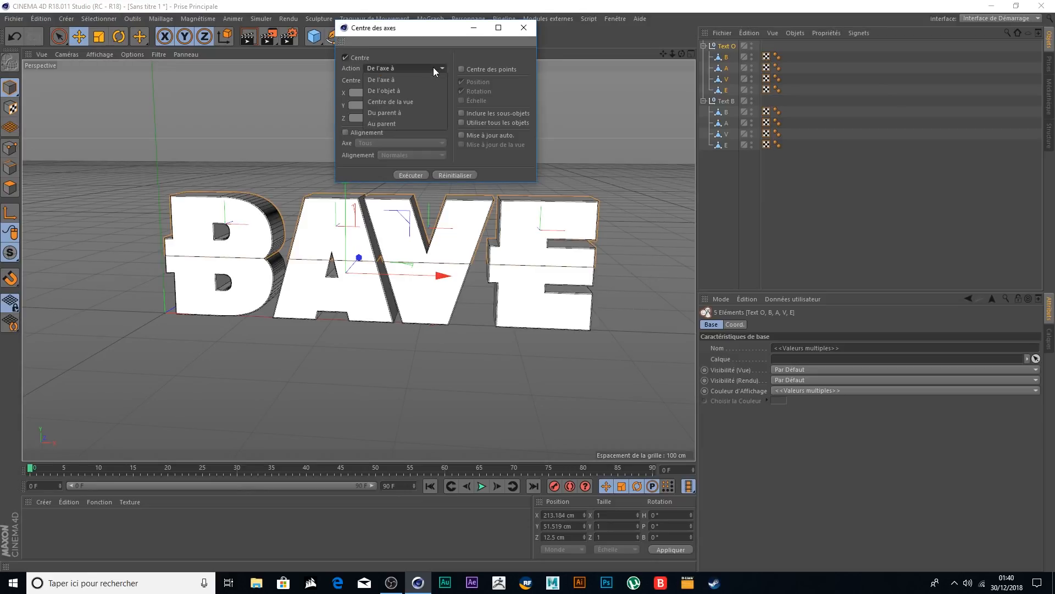
left_click(416, 113)
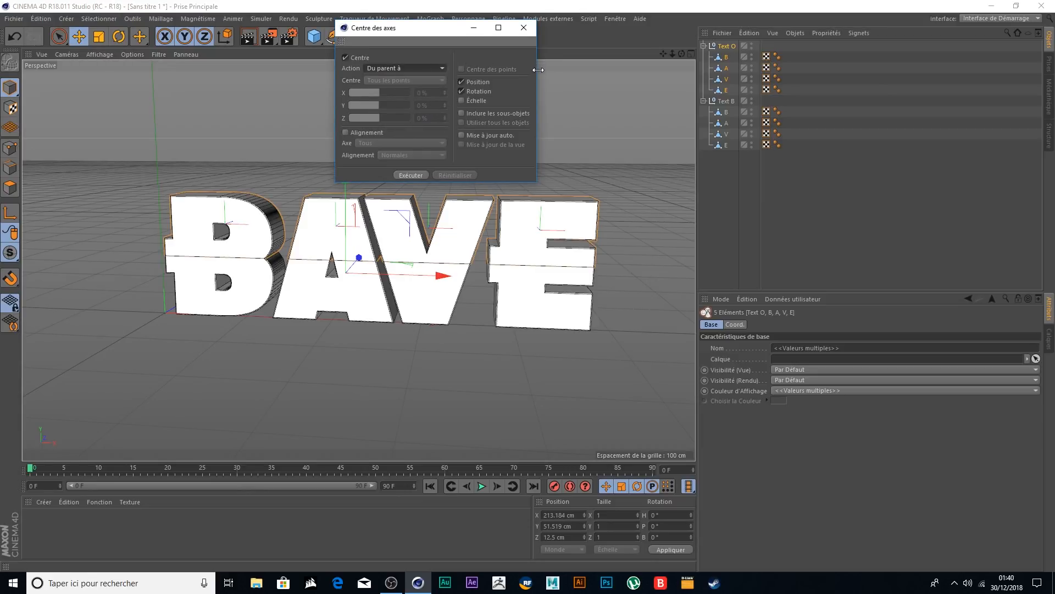
left_click(413, 174)
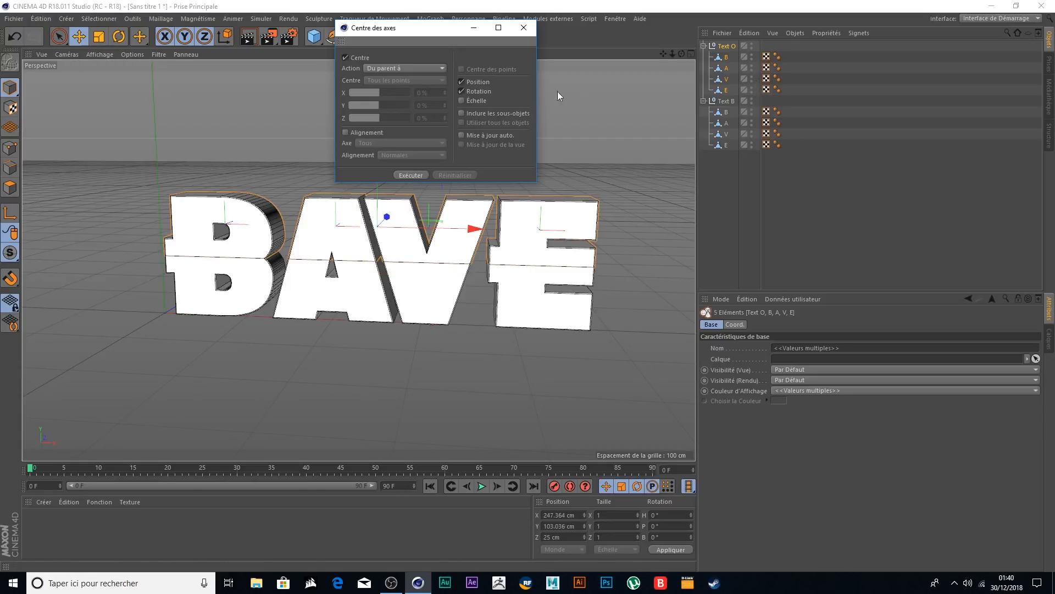
- Select Text B with its four letters and centre the parent's axis on them using the "Du parent à" action
left_click(726, 102)
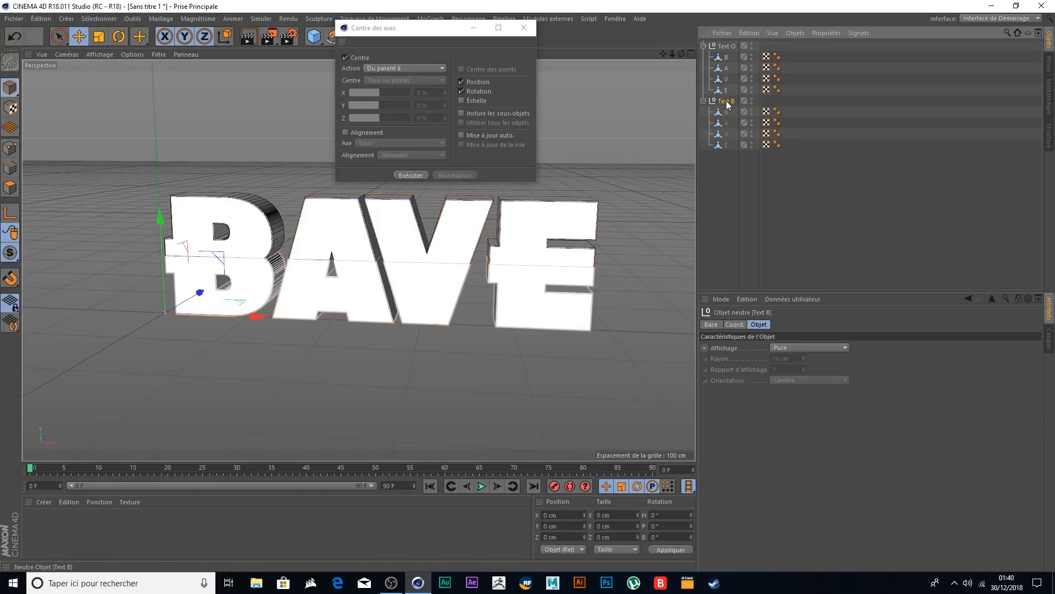
left_click(726, 145, "shift")
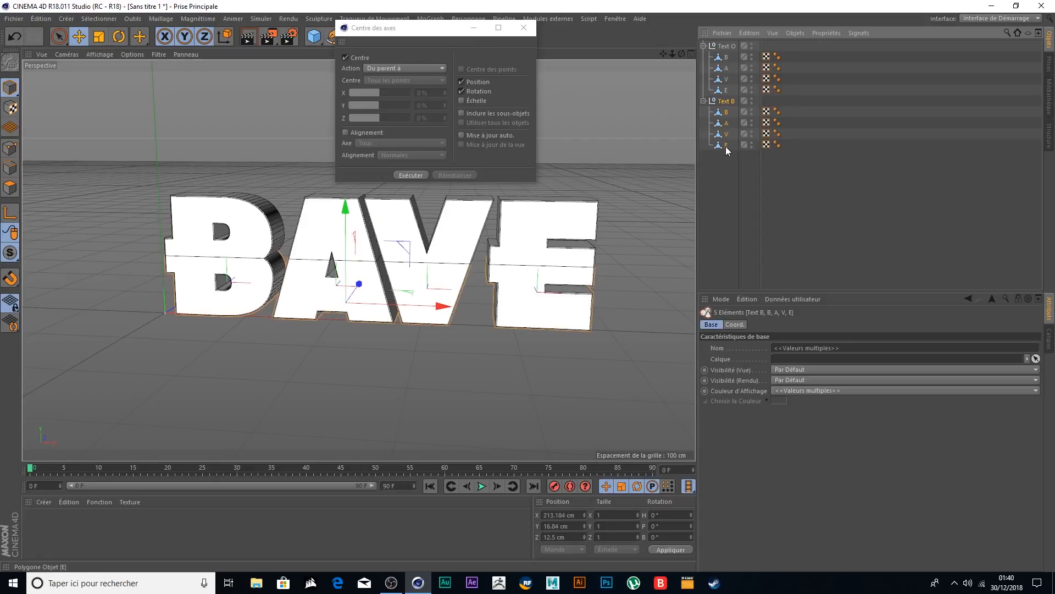
left_click(410, 175)
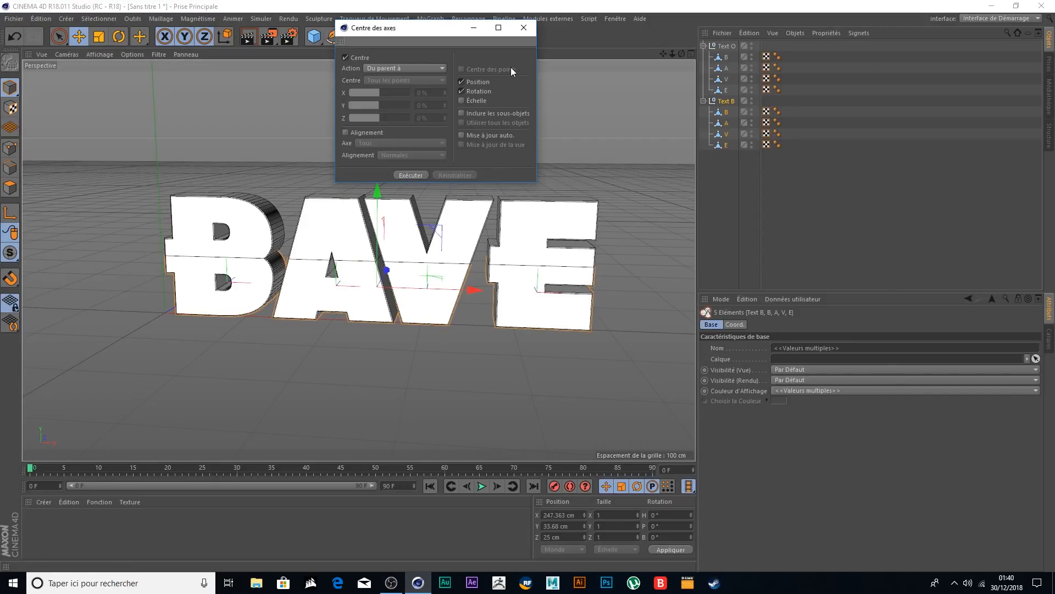
left_click(524, 28)
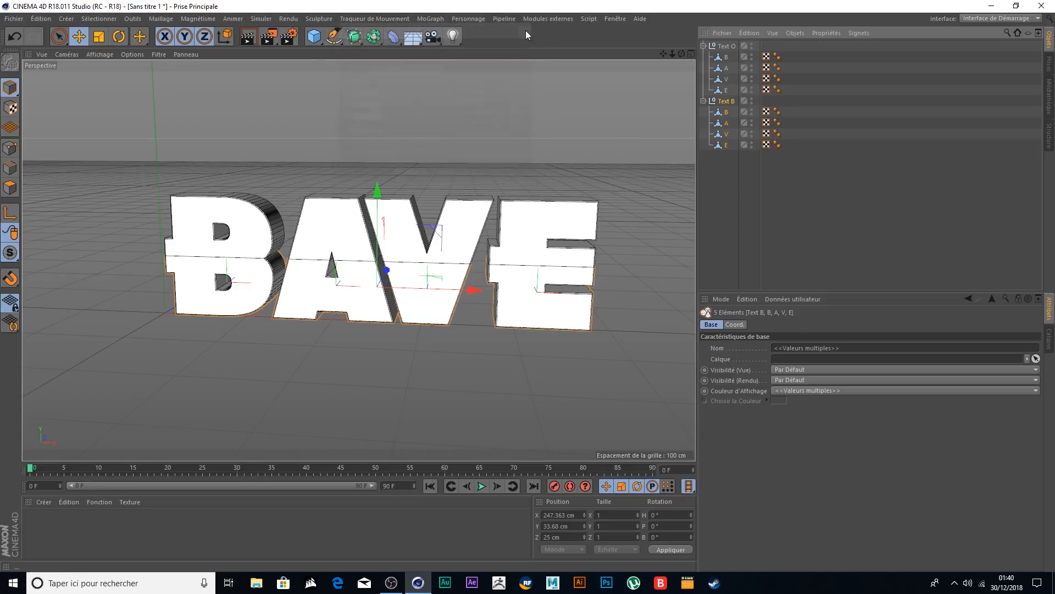
- Try moving the Text O half upward and the Text B half downward with their letters, undoing each move
left_click(727, 48)
left_click(726, 90, "shift")
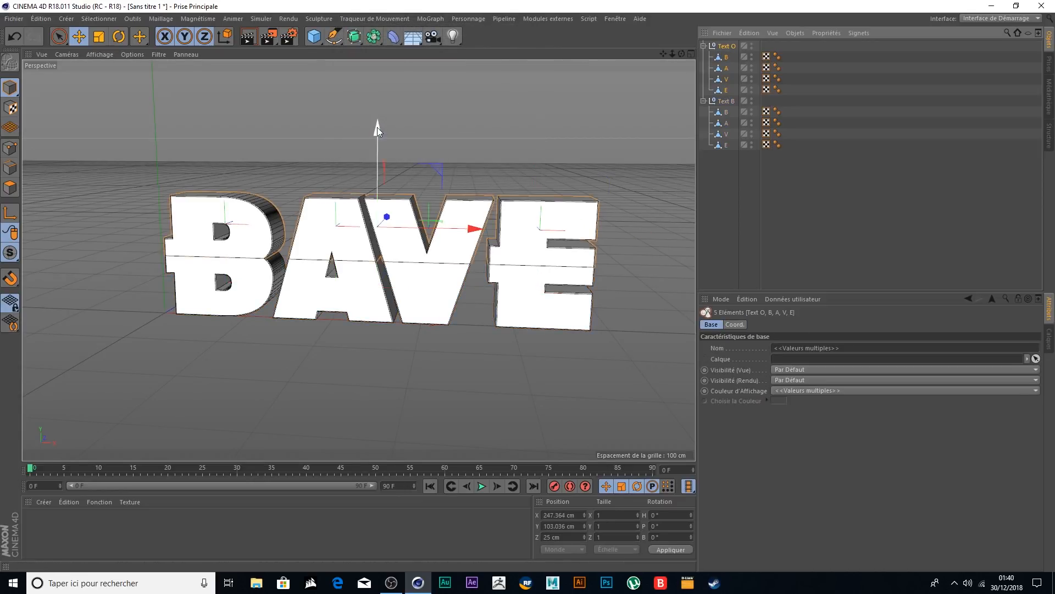
left_click_drag(380, 134, 386, 92)
key("ctrl+z")
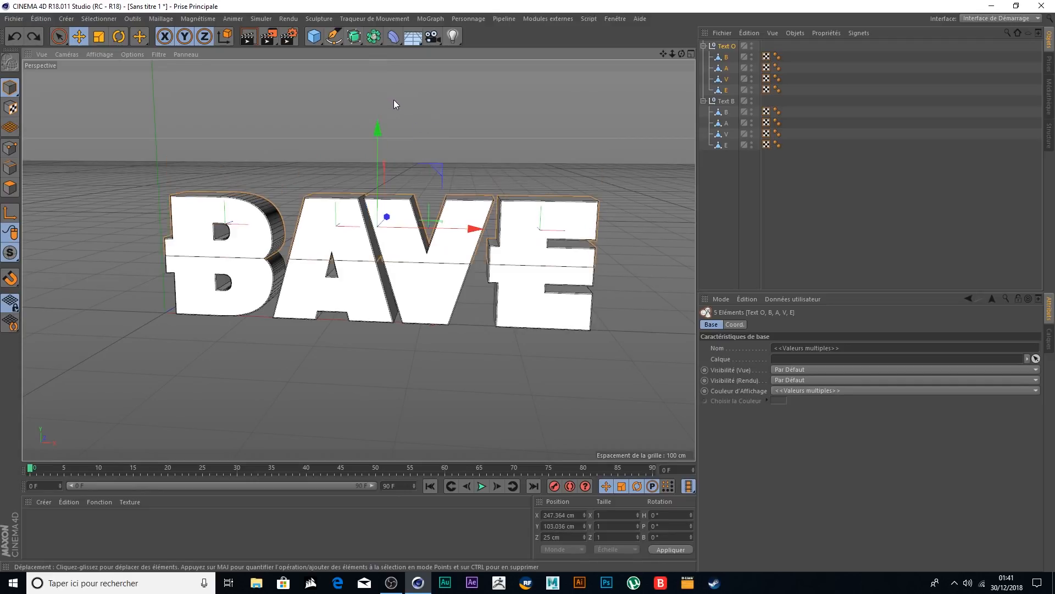
left_click(725, 101)
left_click(726, 144, "shift")
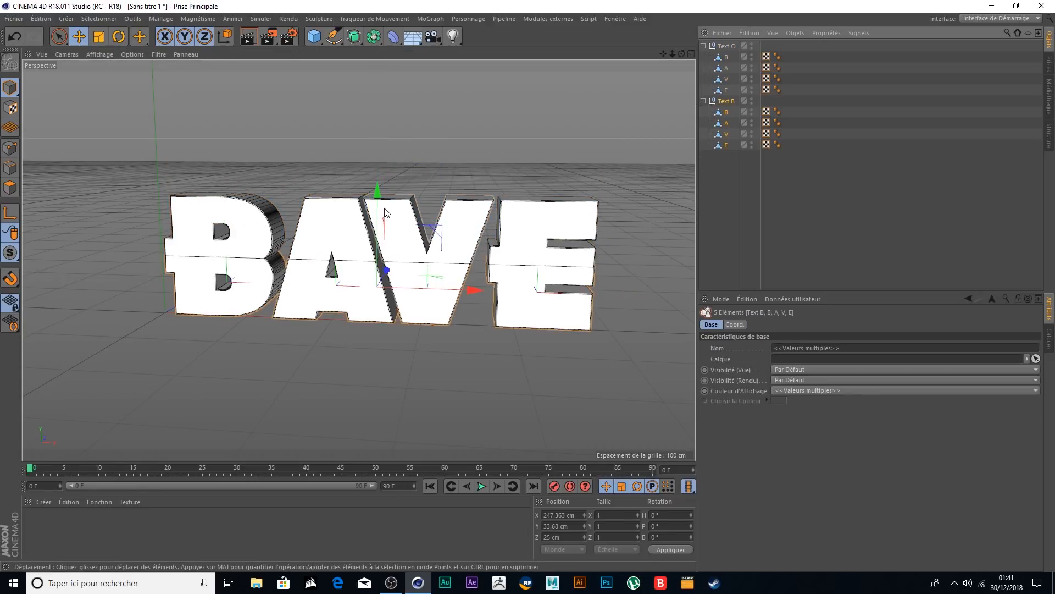
left_click_drag(377, 189, 373, 221)
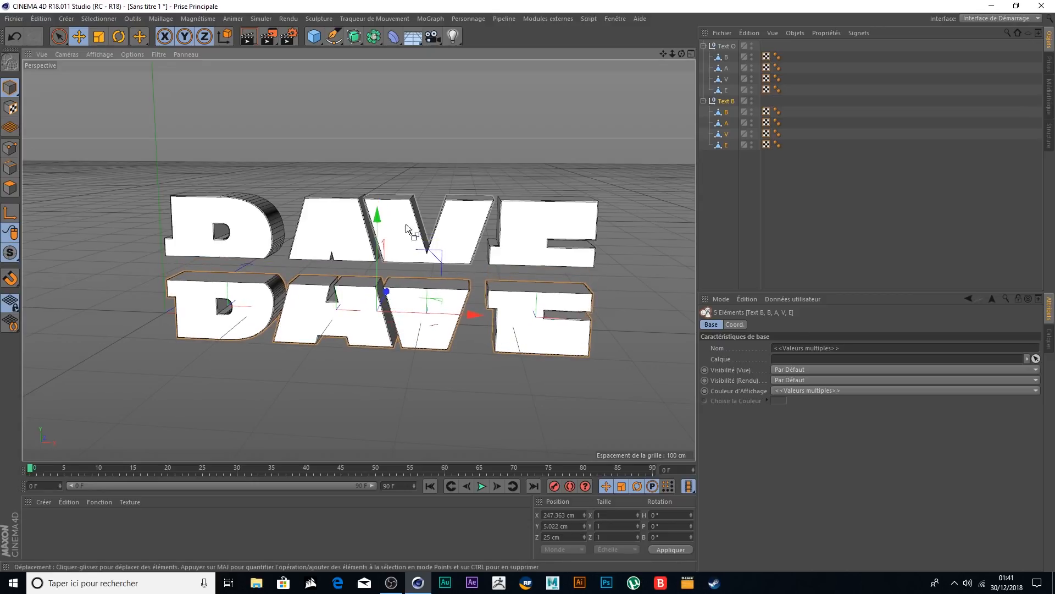
key("ctrl+z")
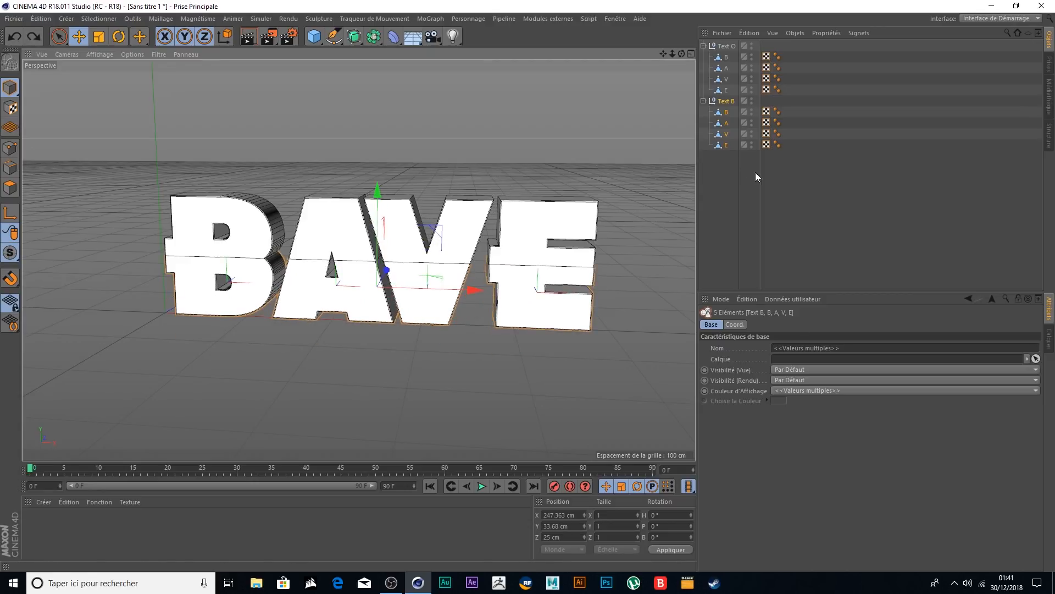
- Try moving only the Text O group's B upward, undo the move and deselect everything
left_click(730, 55)
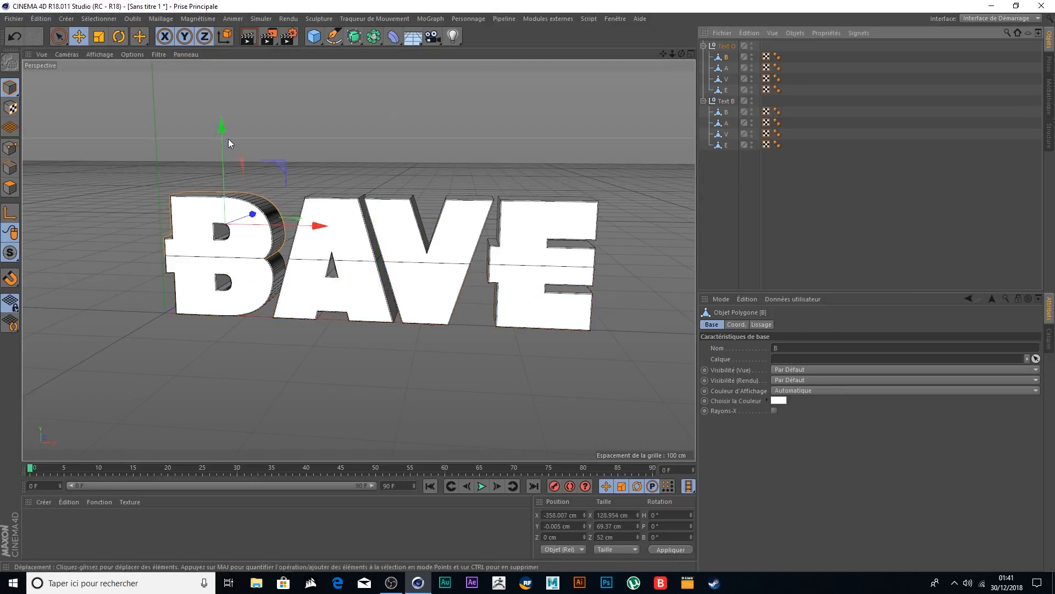
left_click_drag(221, 138, 212, 112)
key("ctrl+z")
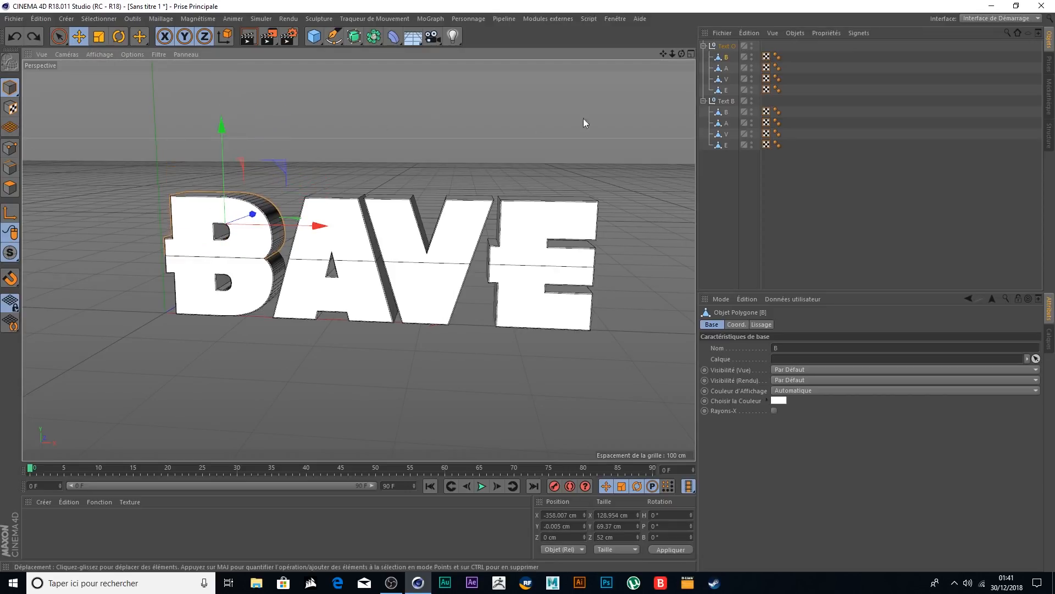
left_click(731, 165)
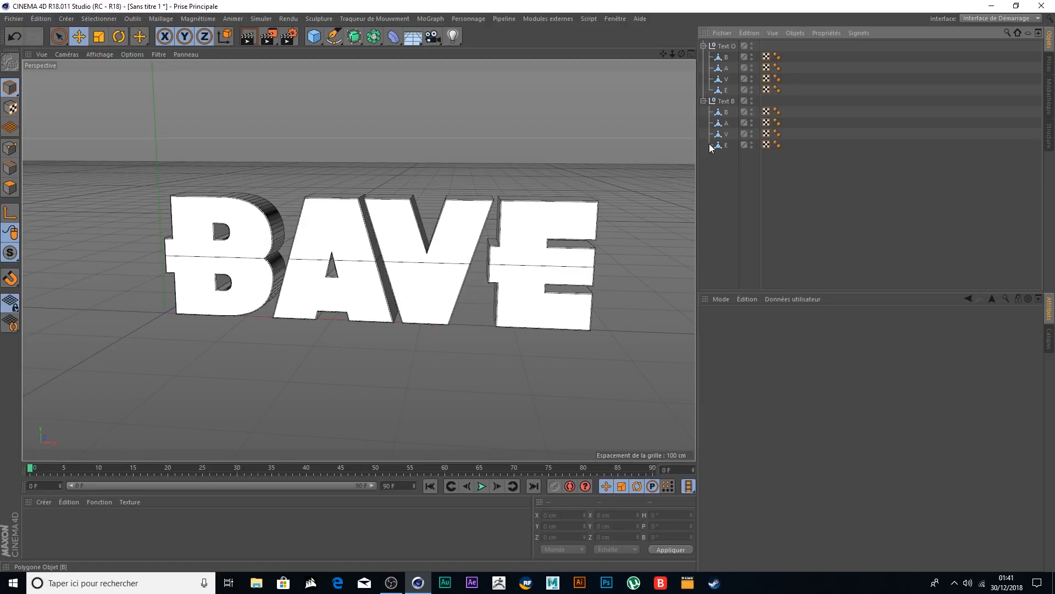
- Select Text O with its four letters and set their shared X and Z positions to 0 cm
middle_click_drag(281, 240, 388, 260, "alt")
mouse_move(446, 105)
left_mouse_down("alt")
mouse_move(449, 124)
mouse_move(447, 114)
left_mouse_up("alt")
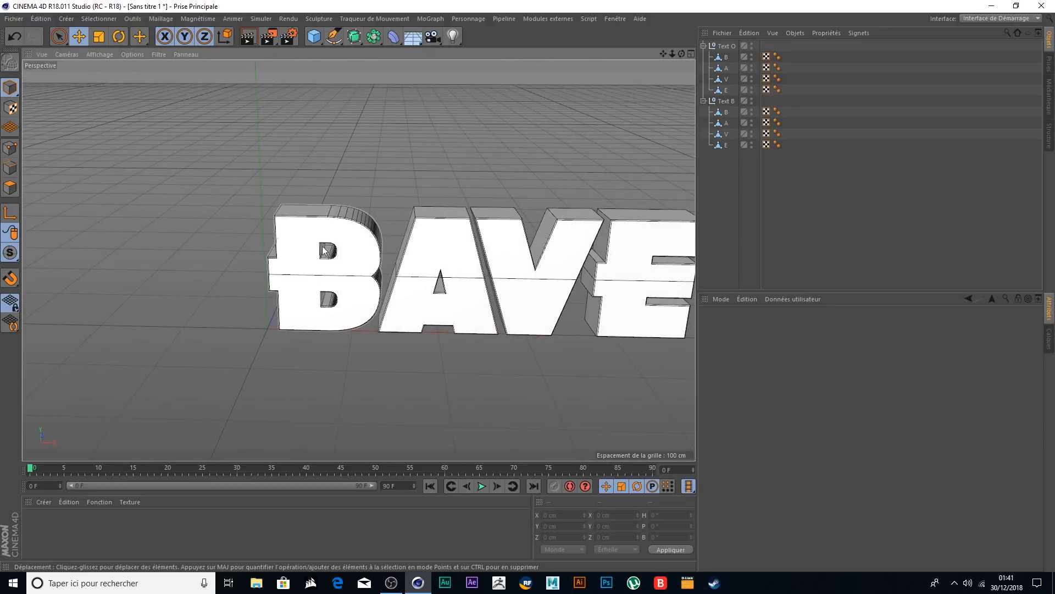
scroll(233, 241, "down", 3)
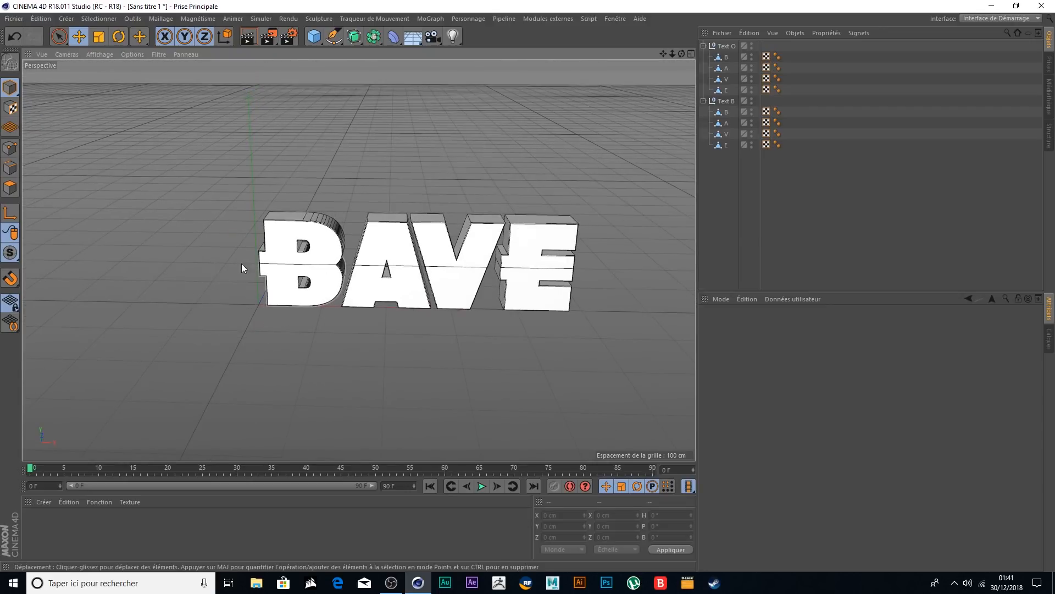
left_click(727, 46)
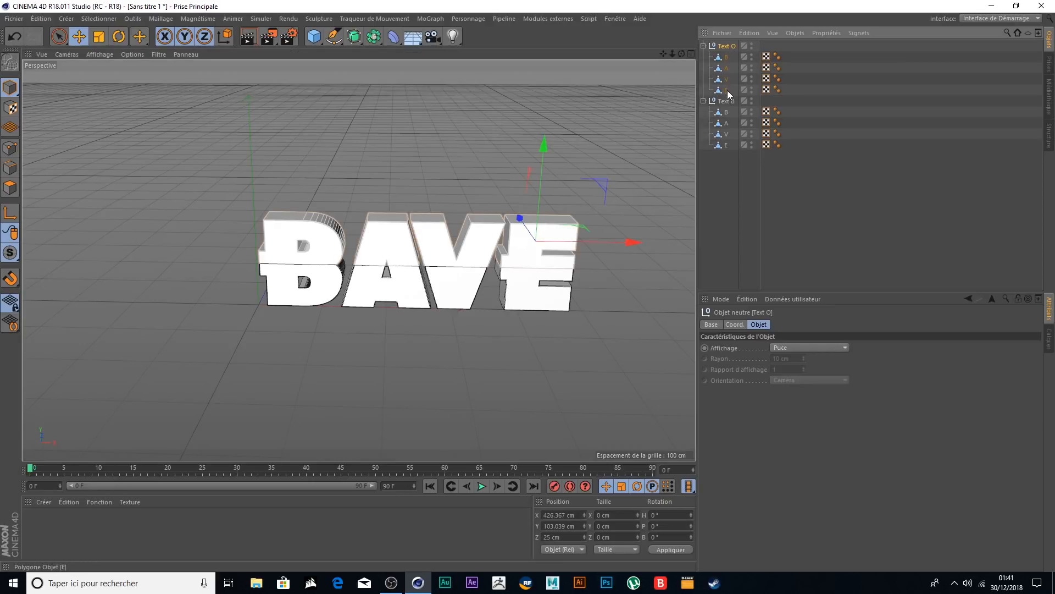
left_click(728, 91, "shift")
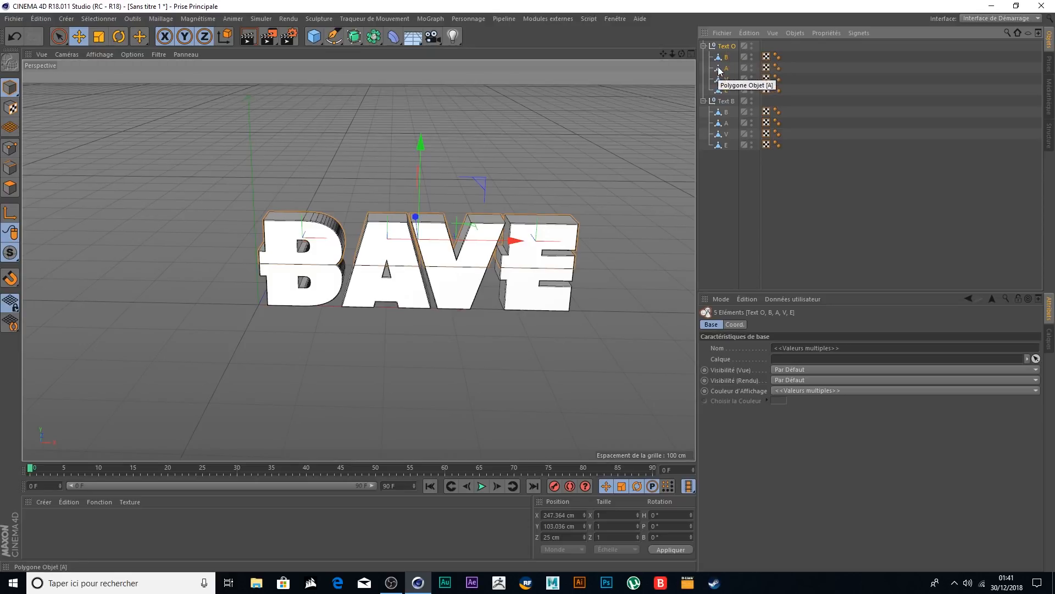
left_click(568, 515)
type("0")
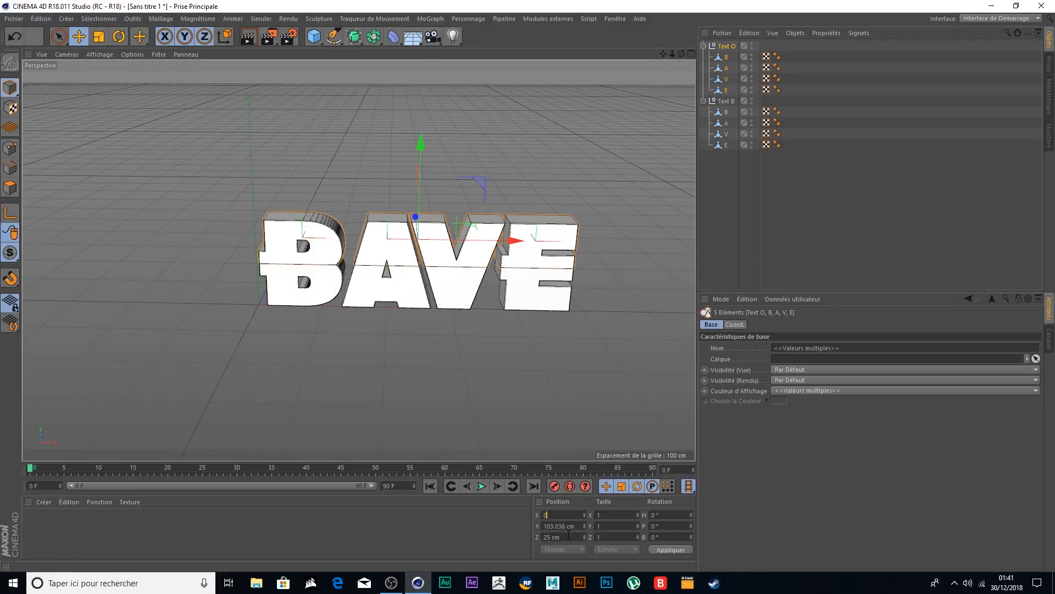
left_click(667, 549)
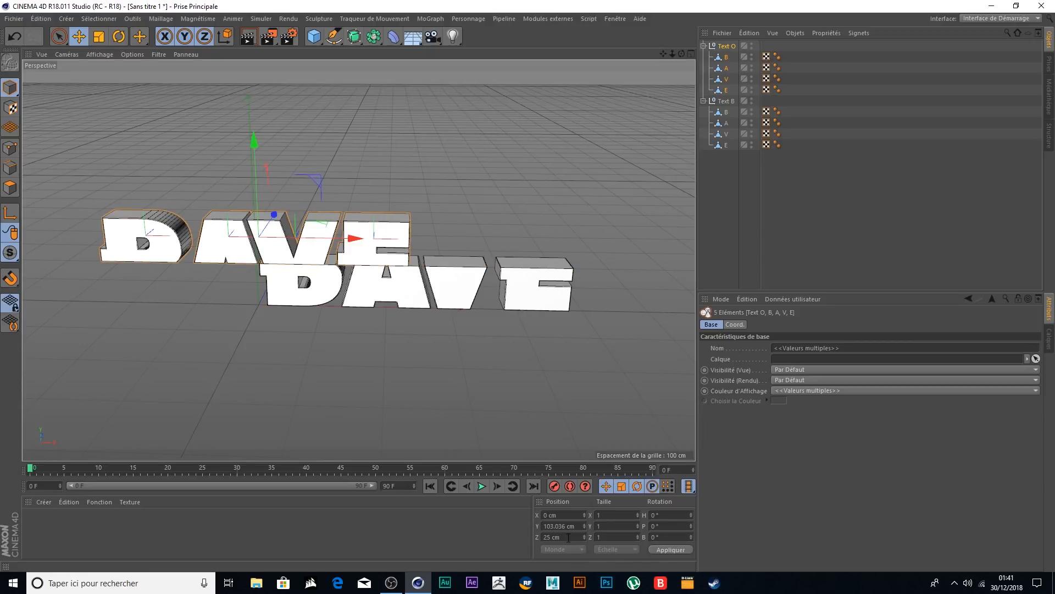
type("0")
left_click(668, 549)
- Select Text B with its four letters and set their shared X and Z positions to 0 cm
left_click_drag(725, 175, 729, 106)
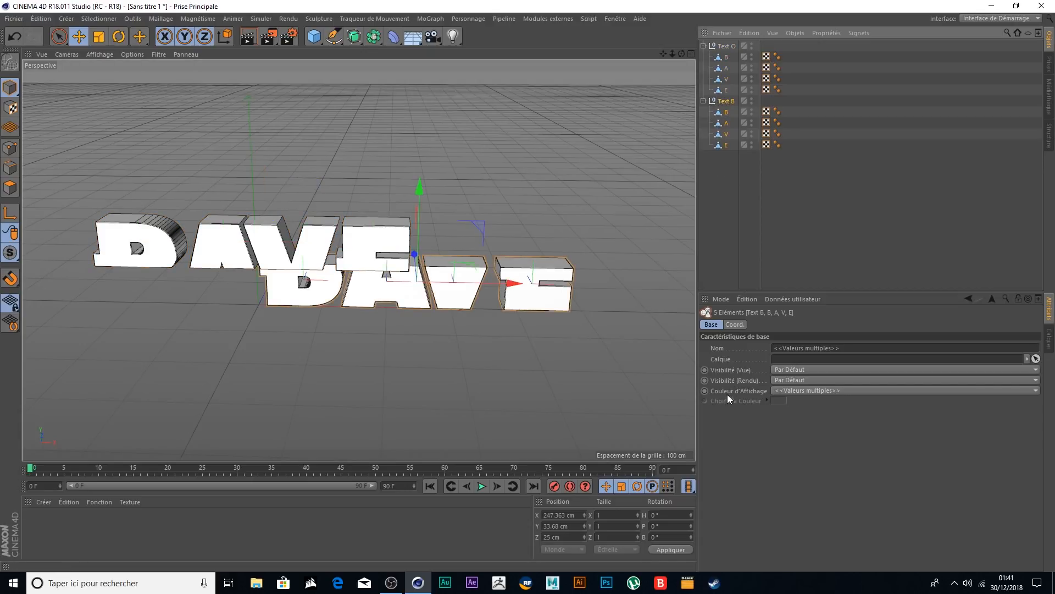
double_click(562, 514)
type("0")
left_click(671, 549)
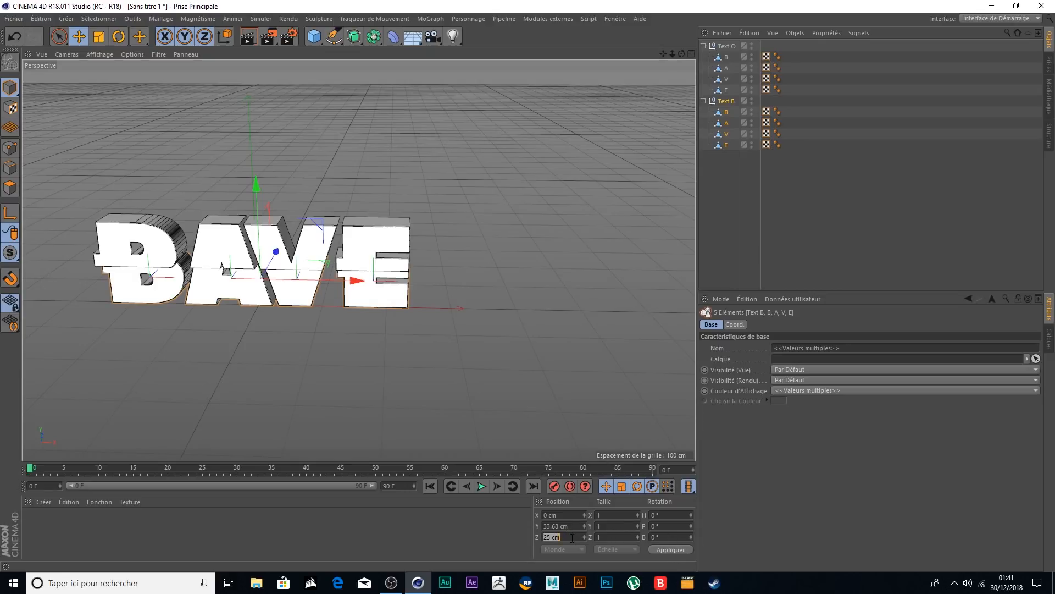
type("0")
left_click(657, 550)
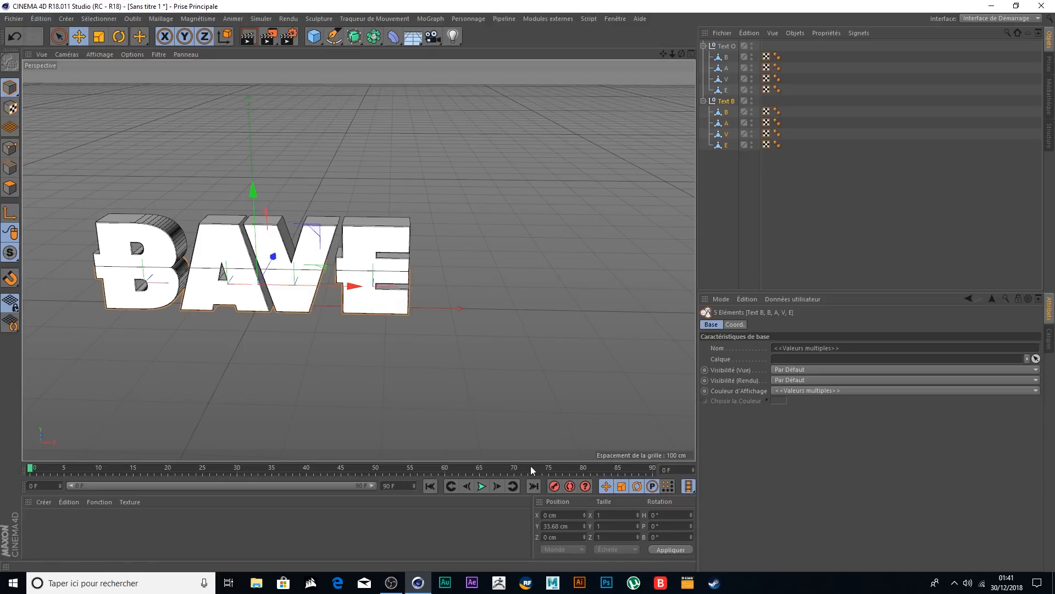
- Freeze all the transformations of Text O and its B, A, V and E letters
mouse_move(415, 145)
left_mouse_down("alt")
mouse_move(535, 177)
mouse_move(539, 156)
mouse_move(428, 104)
mouse_move(387, 153)
mouse_move(515, 160)
mouse_move(454, 144)
mouse_move(430, 154)
left_mouse_up("alt")
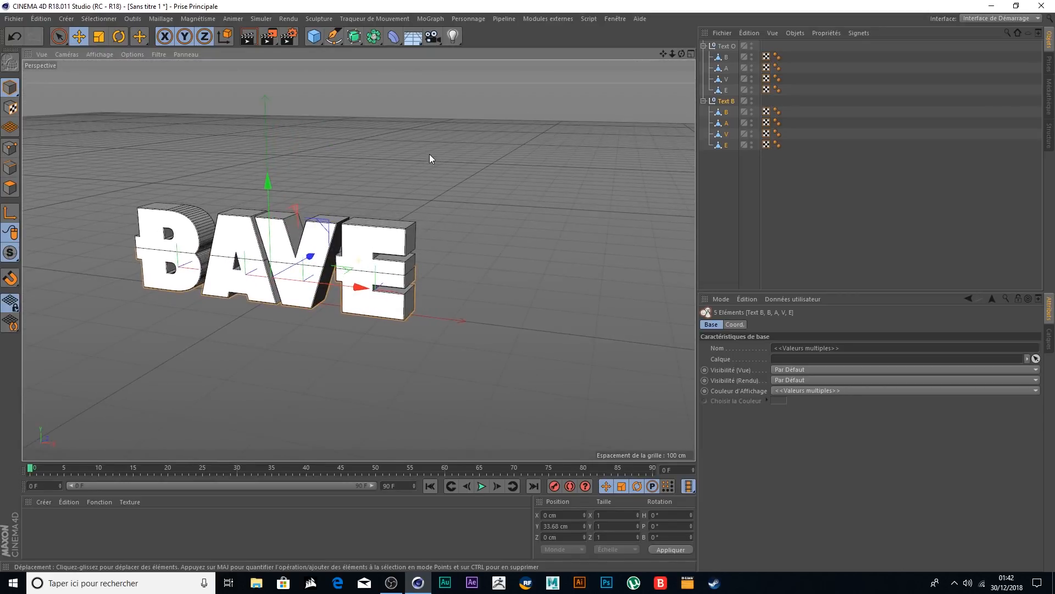
left_click_drag(663, 53, 825, 75)
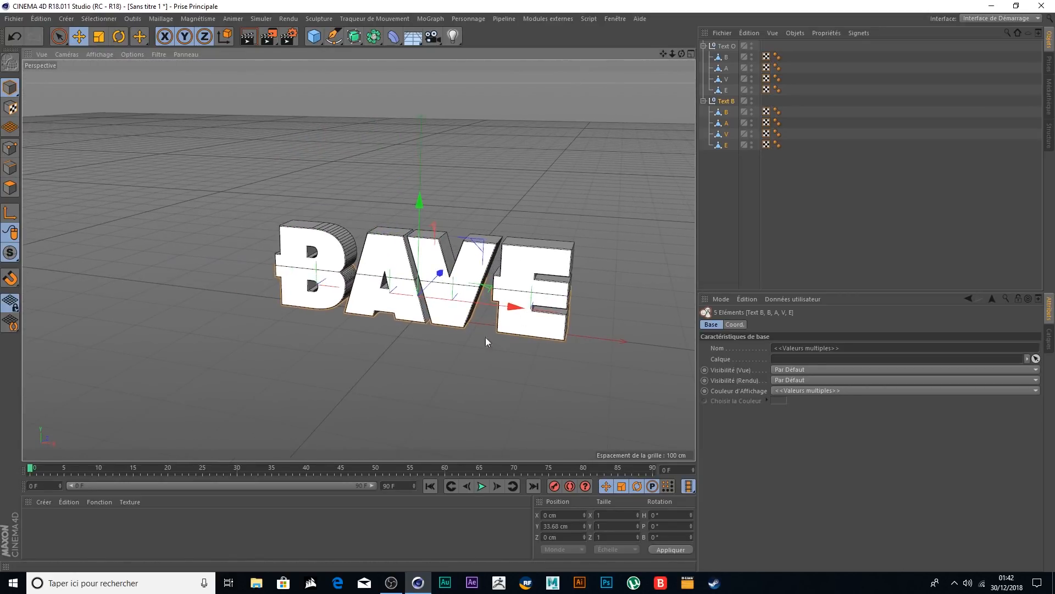
scroll(472, 325, "up", 3)
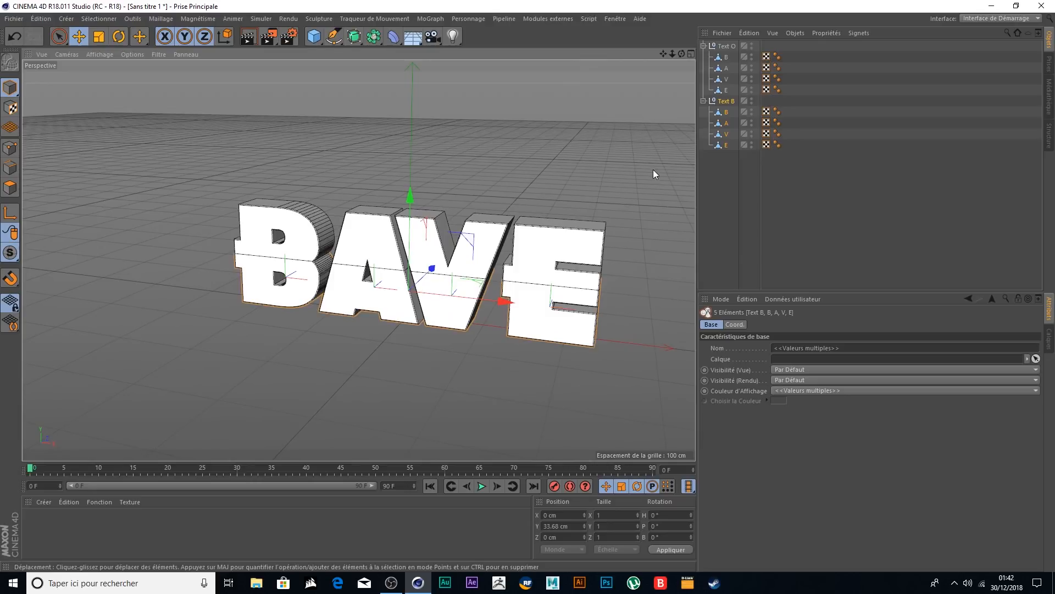
left_click(725, 46)
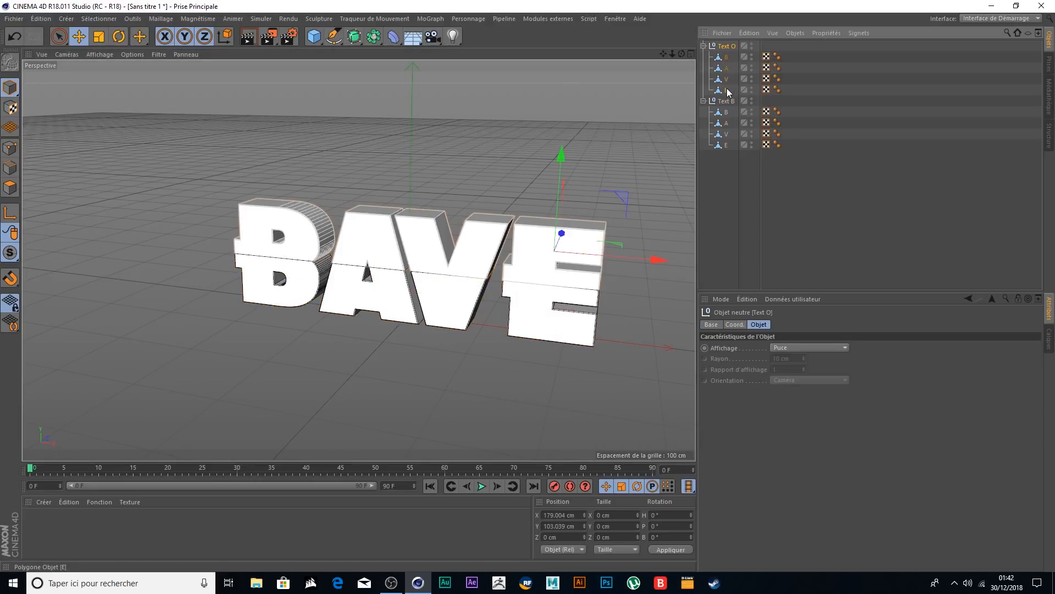
left_click(726, 90, "shift")
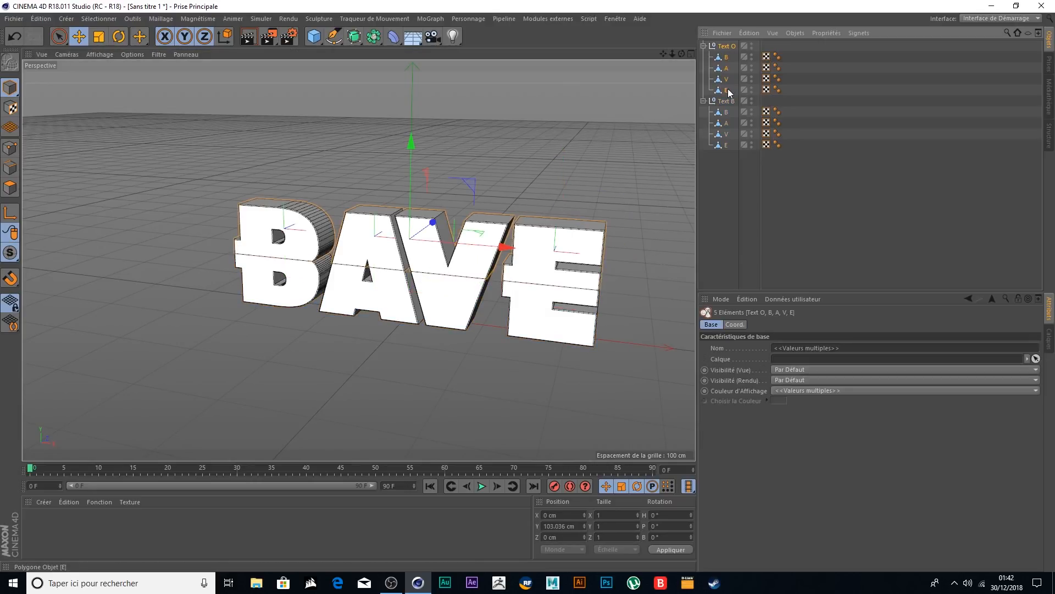
left_click(738, 325)
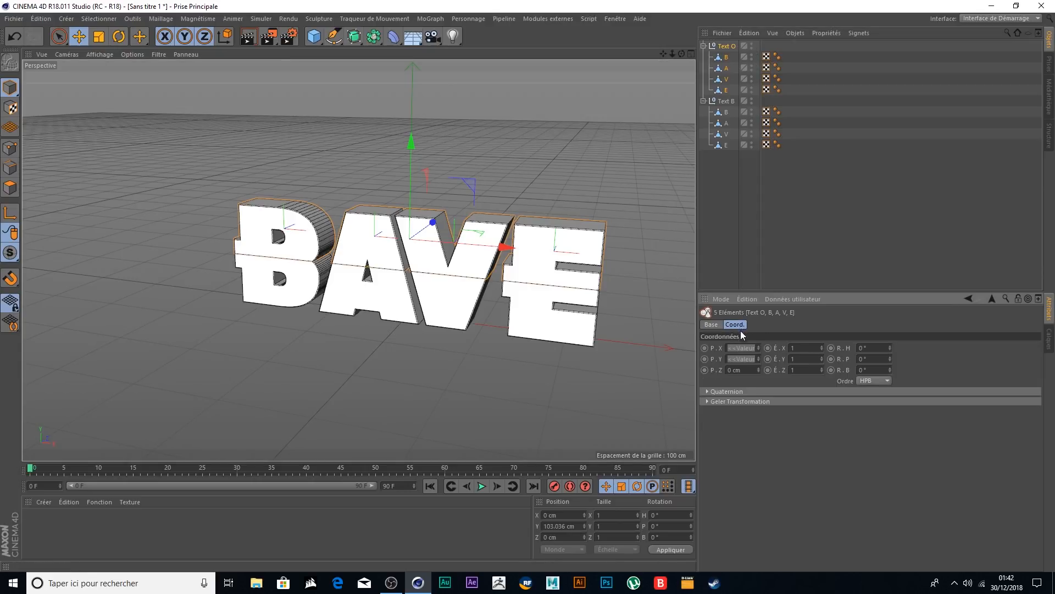
left_click(715, 401)
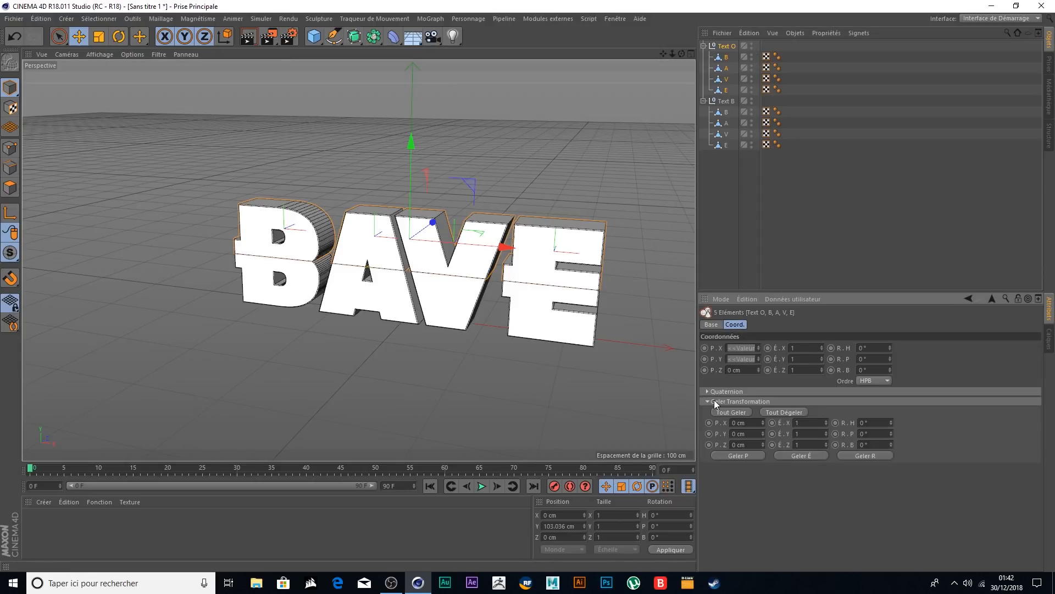
left_click(741, 411)
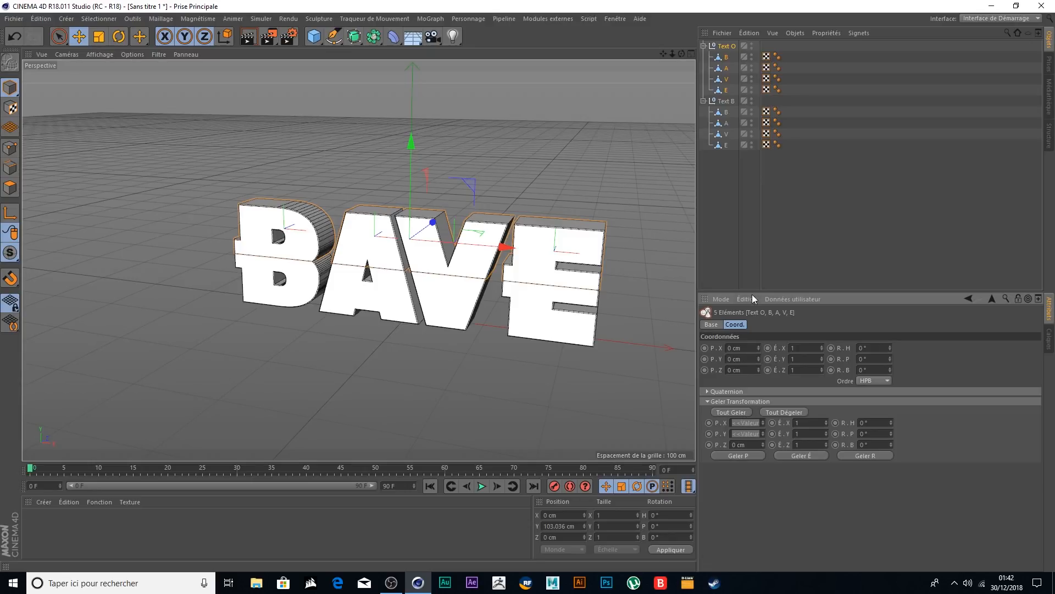
- Freeze all the transformations of Text B and its four letters, leaving nothing selected
left_click(726, 219)
left_click_drag(729, 102, 727, 149)
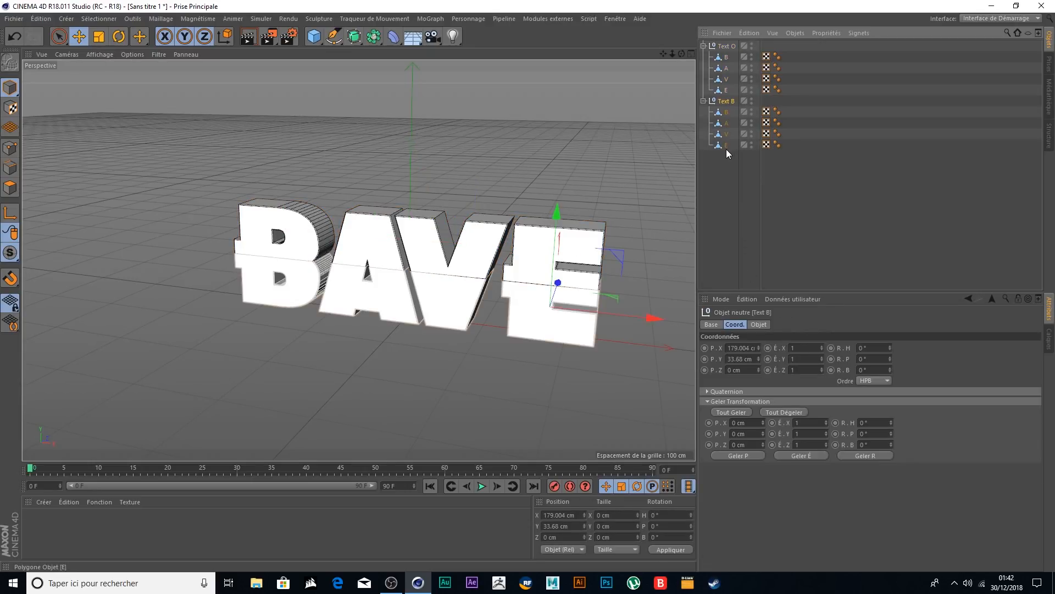
left_click(722, 218)
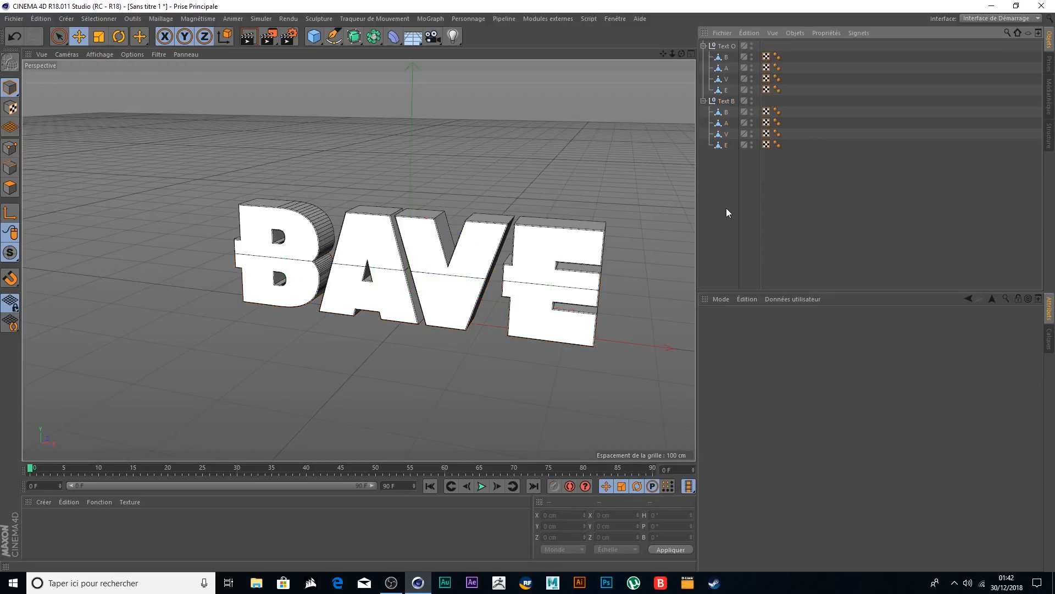
- Collapse both letter groups, add a null object named Text, and nest Text O and Text B under it
left_click(704, 101)
left_click(704, 46)
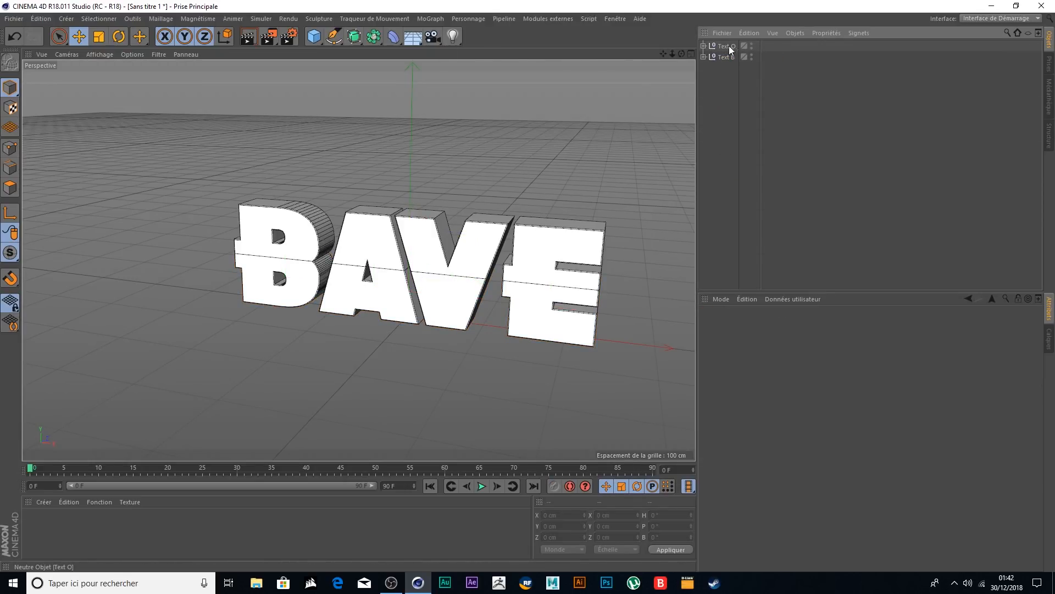
left_click(314, 36)
left_click(359, 51)
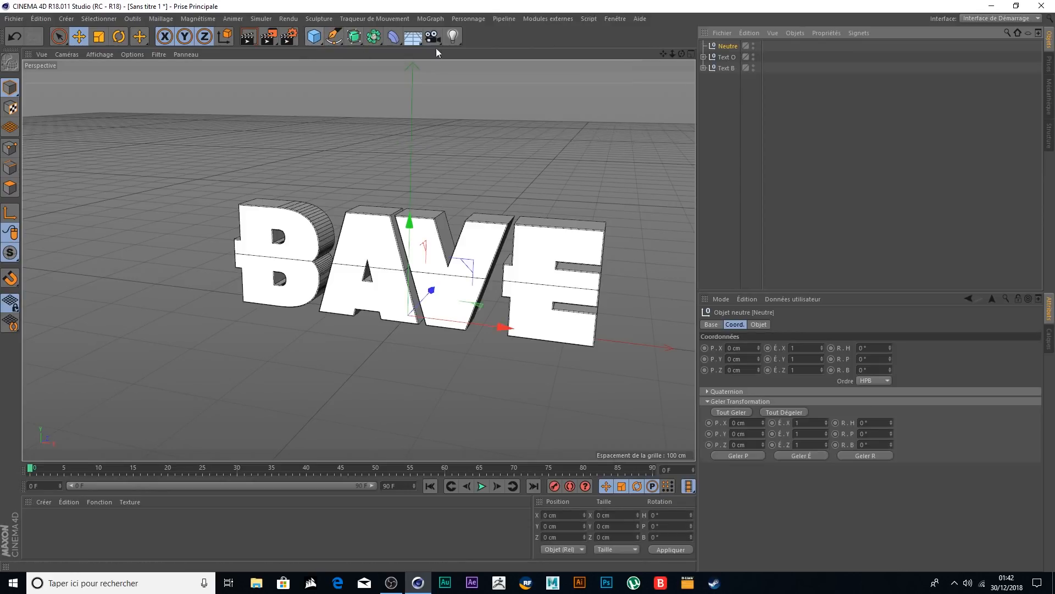
double_click(729, 45)
type("T")
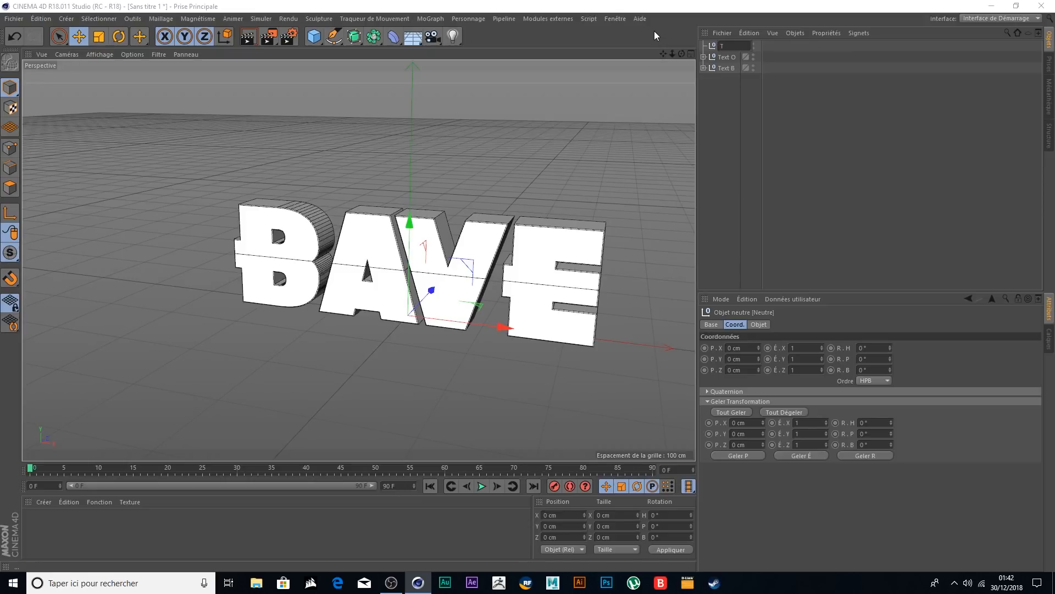
type("ext")
key("Return")
left_click_drag(730, 84, 726, 47)
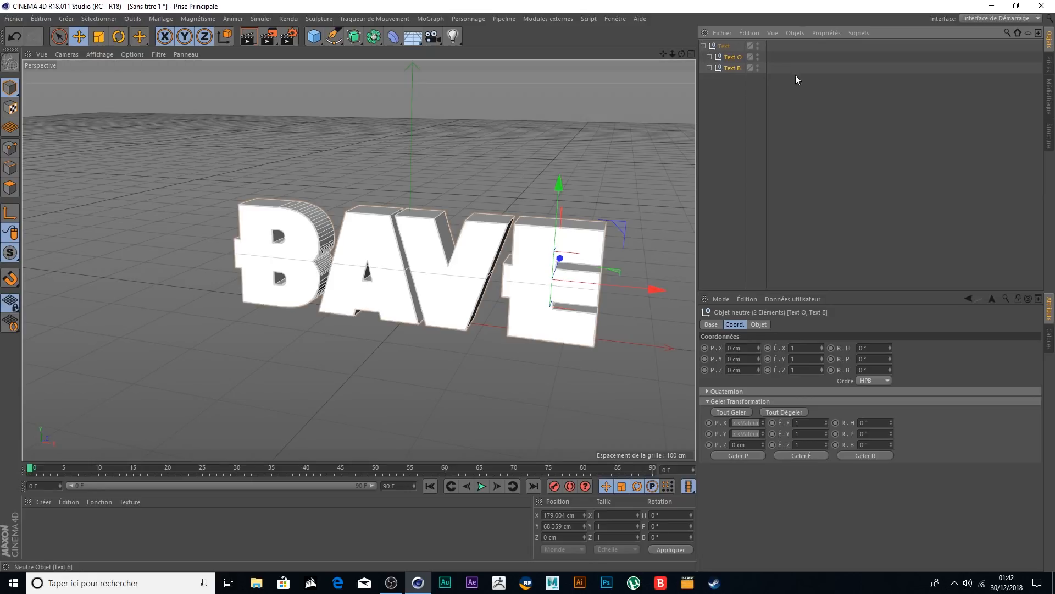
- Check where the axes of Text O, Text B and the parent Text null sit on the lettering
left_click(731, 116)
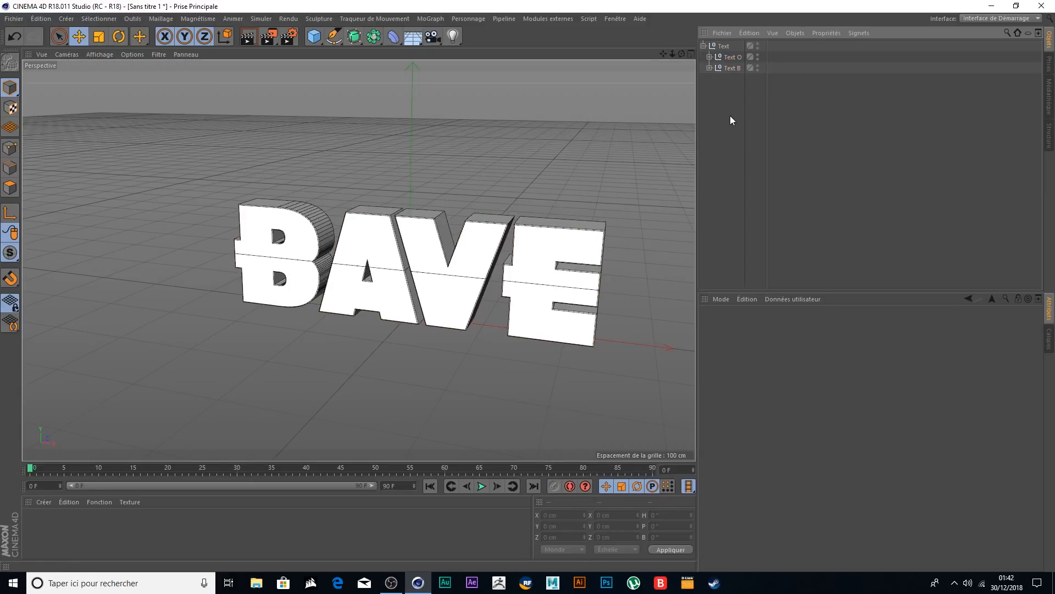
left_click(733, 55)
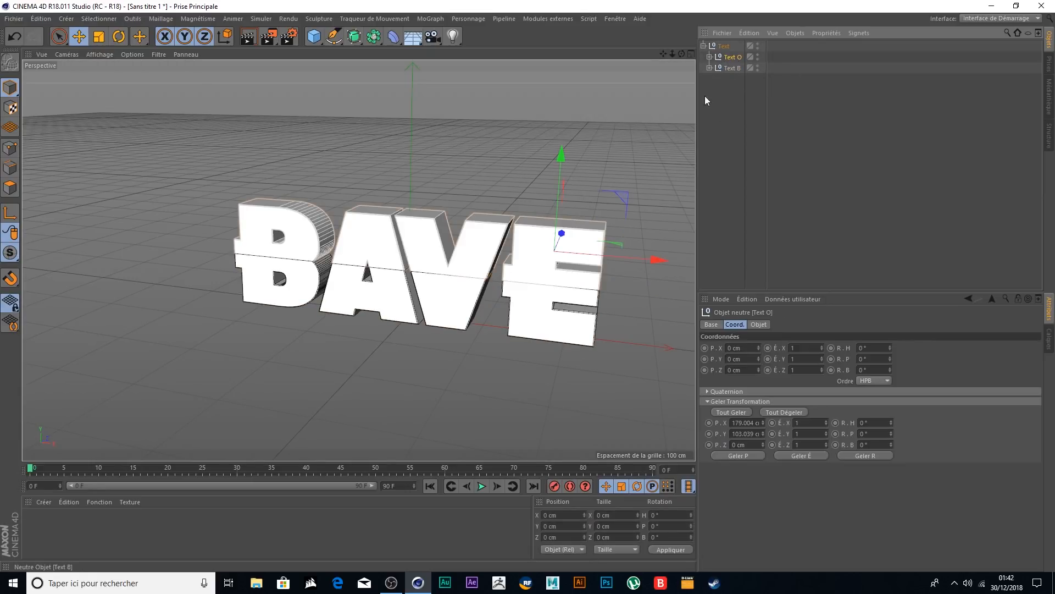
left_click(726, 67)
left_click(722, 46)
left_click_drag(535, 150, 487, 177, "alt")
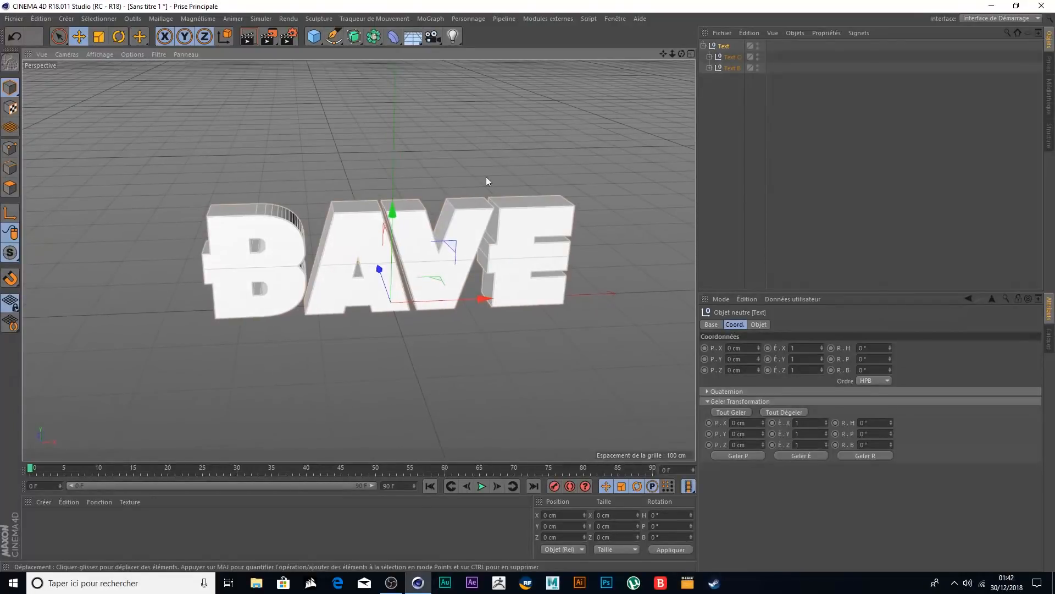
left_click(735, 57)
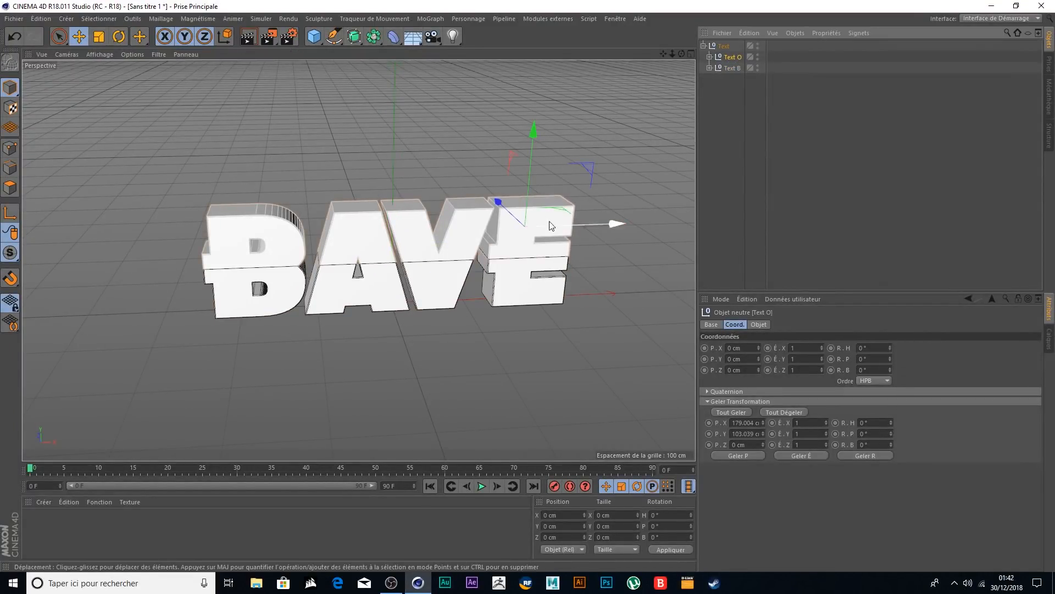
left_click(733, 67)
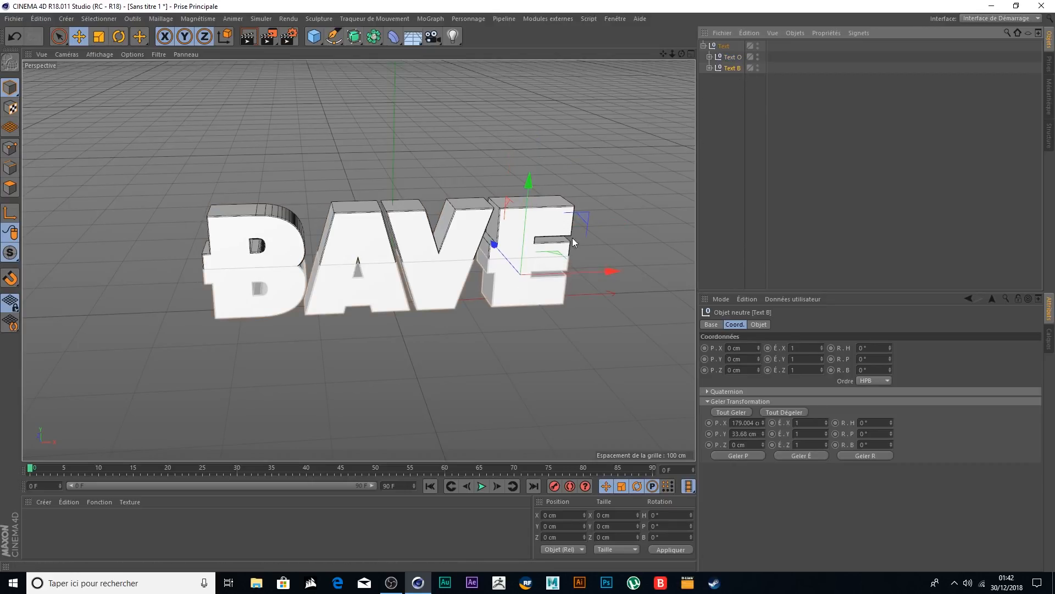
- In the front view, move only Text O's axis along X to about -179.3 cm, near the middle of the word
left_click(691, 54)
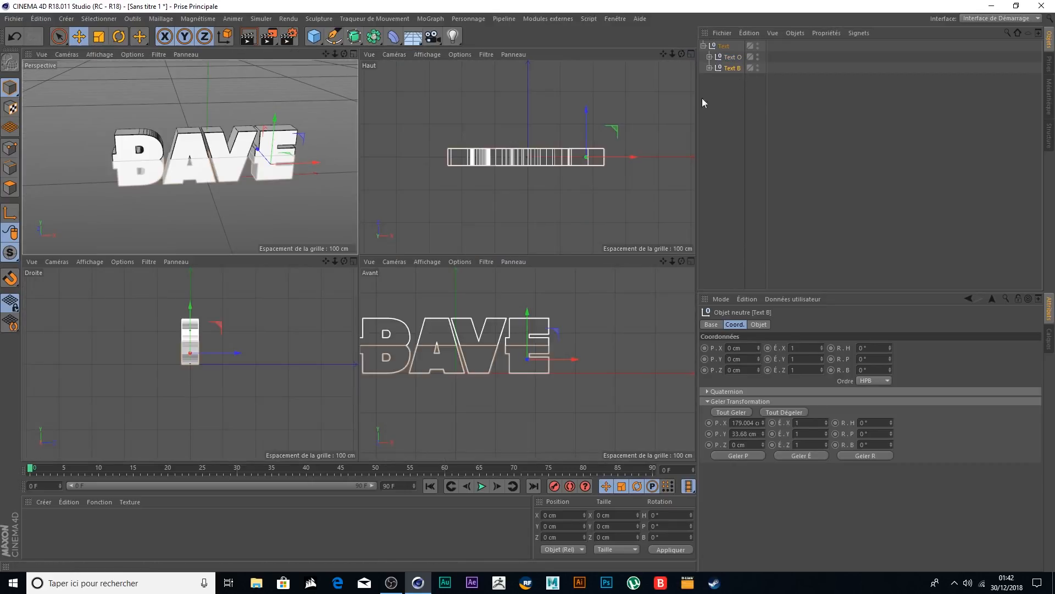
left_click(691, 262)
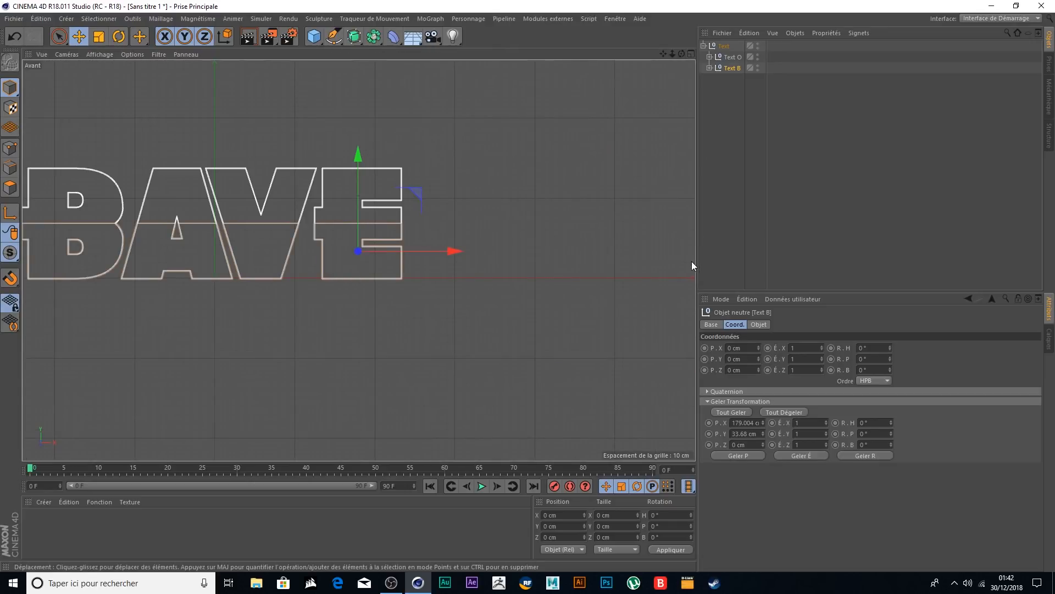
left_click_drag(664, 54, 527, 258)
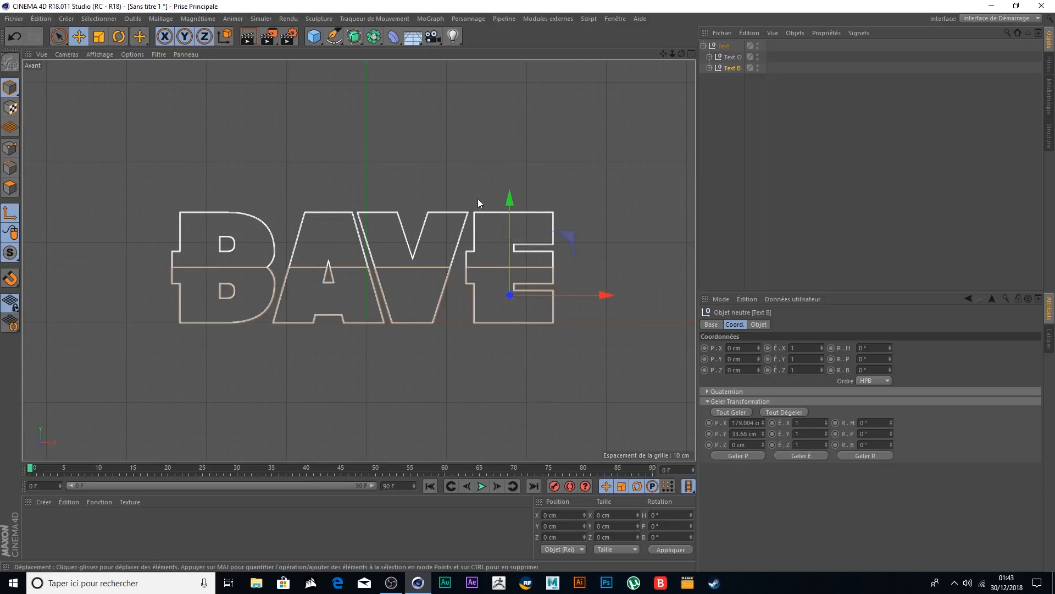
left_click(734, 58)
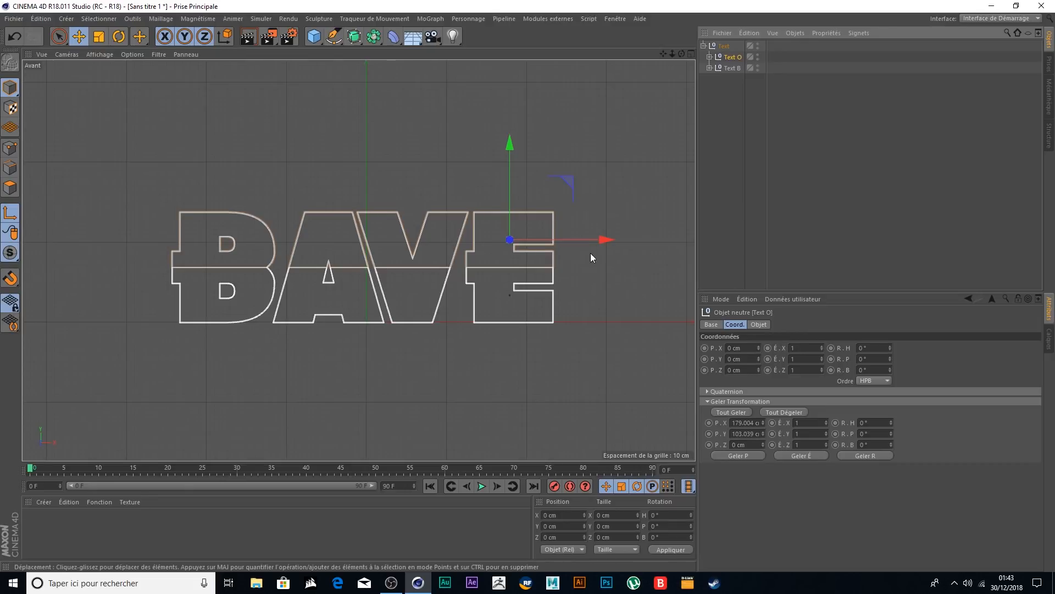
left_click_drag(584, 239, 441, 249)
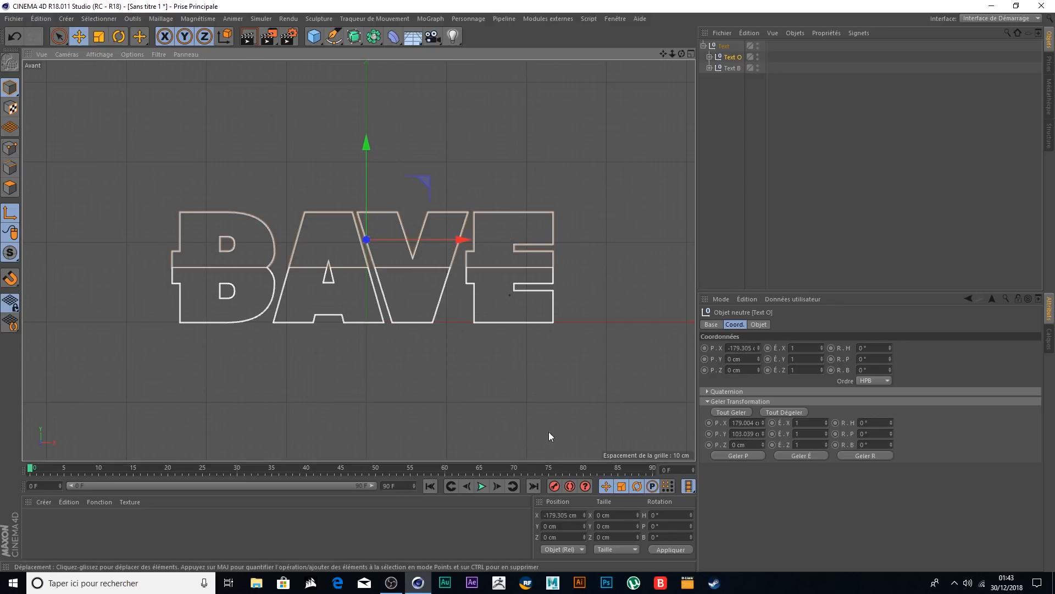
- Set Text O's axis X position to -180 cm and freeze all its transformations
left_click(561, 515)
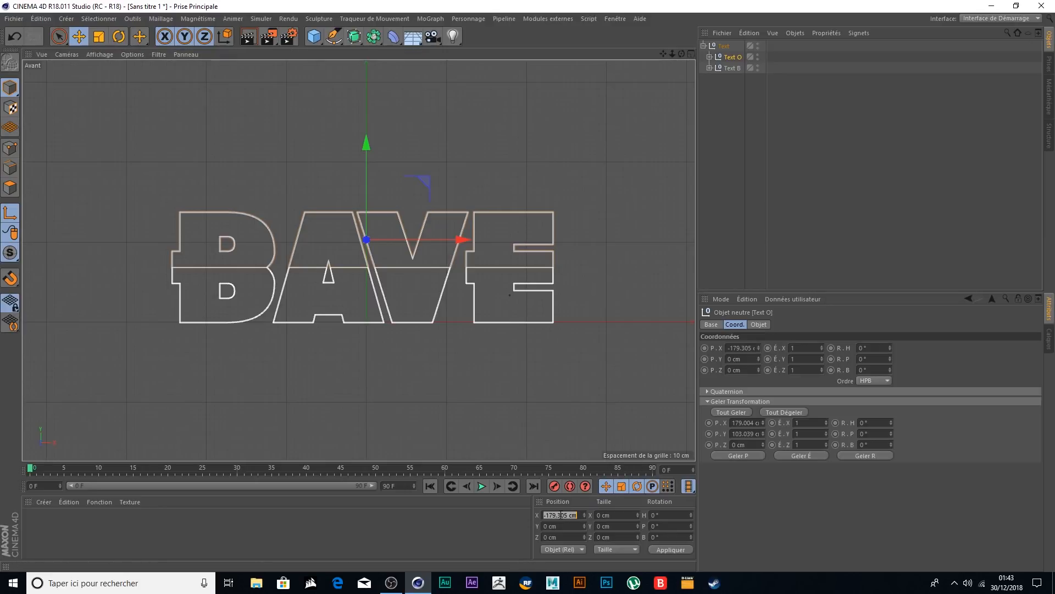
key("BackSpace")
left_click(678, 549)
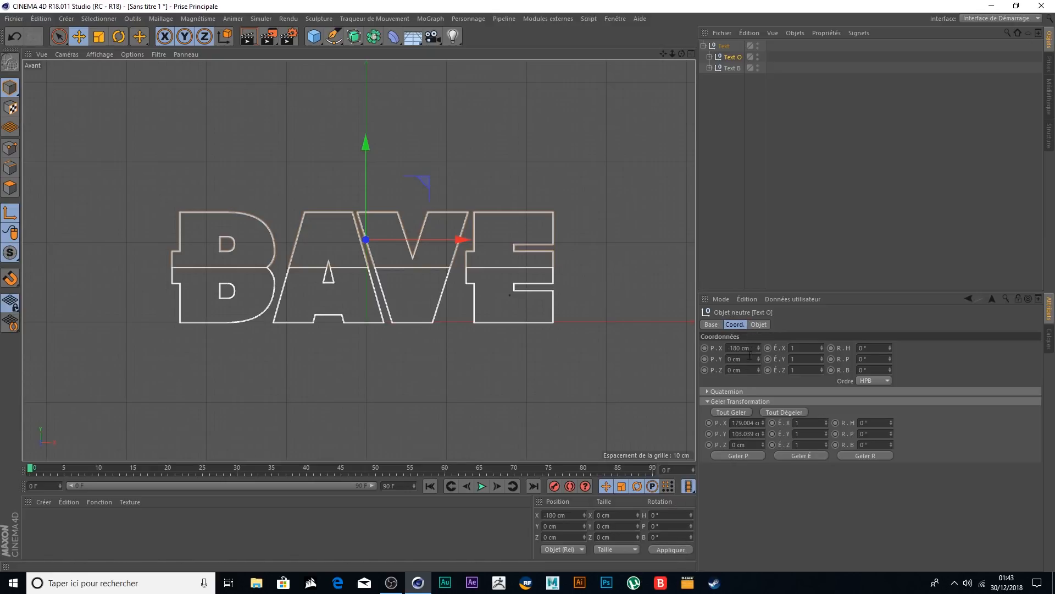
left_click(738, 412)
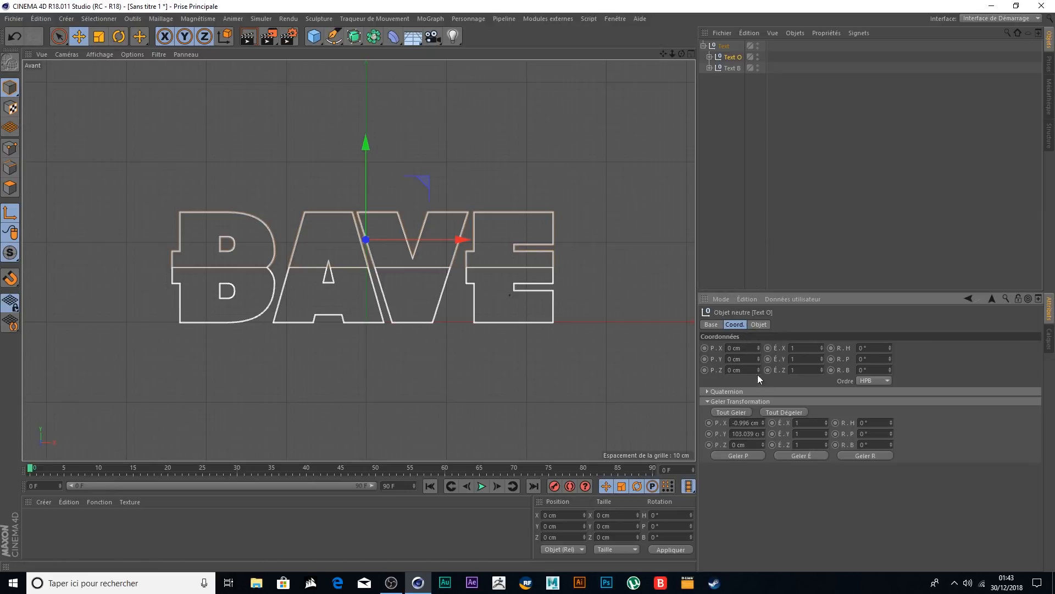
- Set Text B's axis X position to -180 cm without moving its letters, and freeze all its transformations
left_click(730, 68)
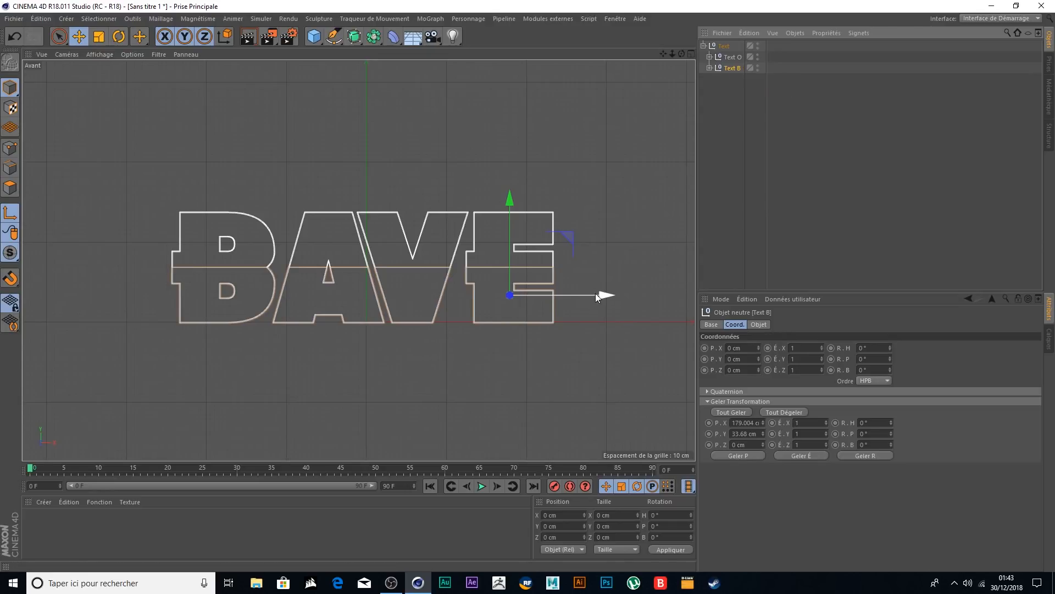
left_click_drag(604, 295, 582, 295)
left_click(571, 515)
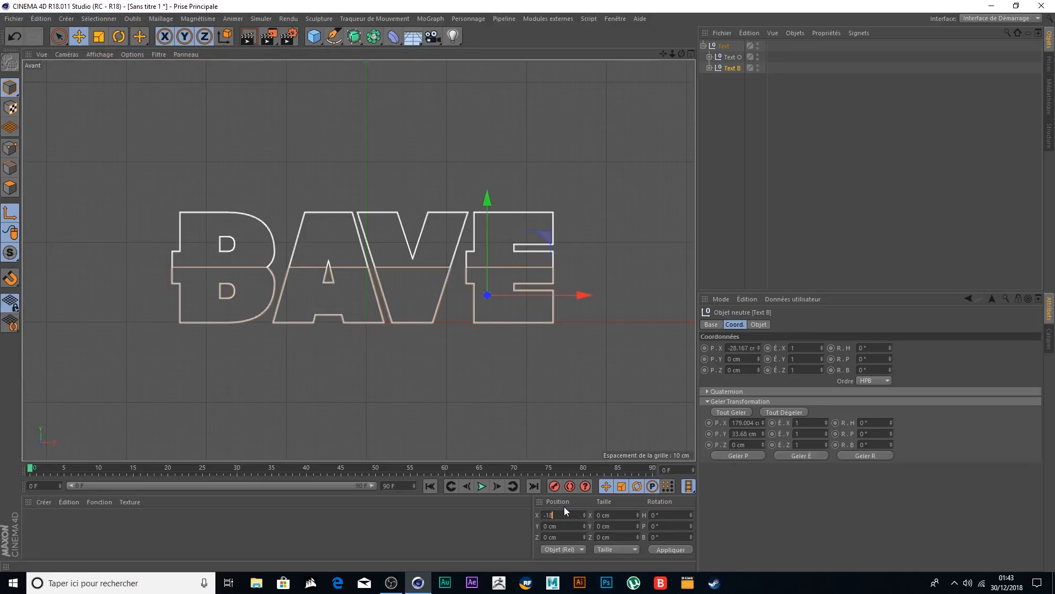
left_click(666, 548)
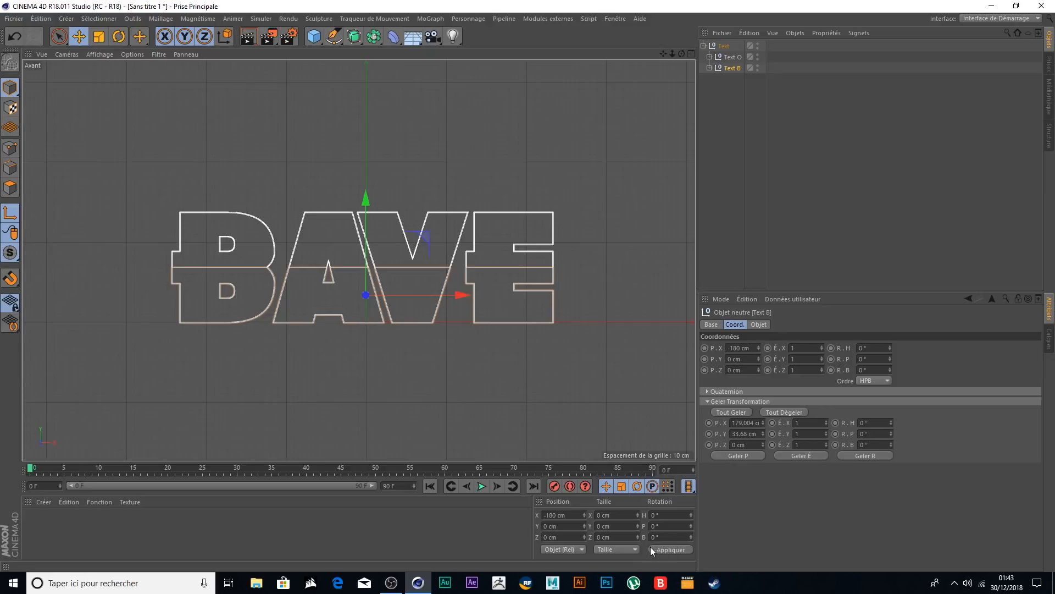
left_click(735, 412)
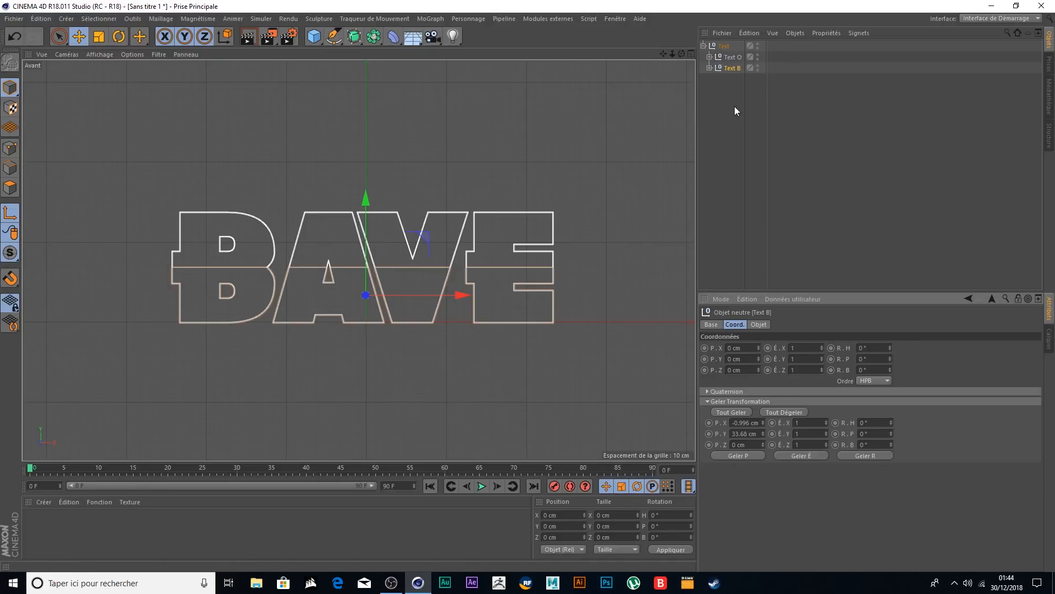
- Deselect everything, collapse the Text group and return to the full perspective view
left_click(733, 92)
left_click(703, 46)
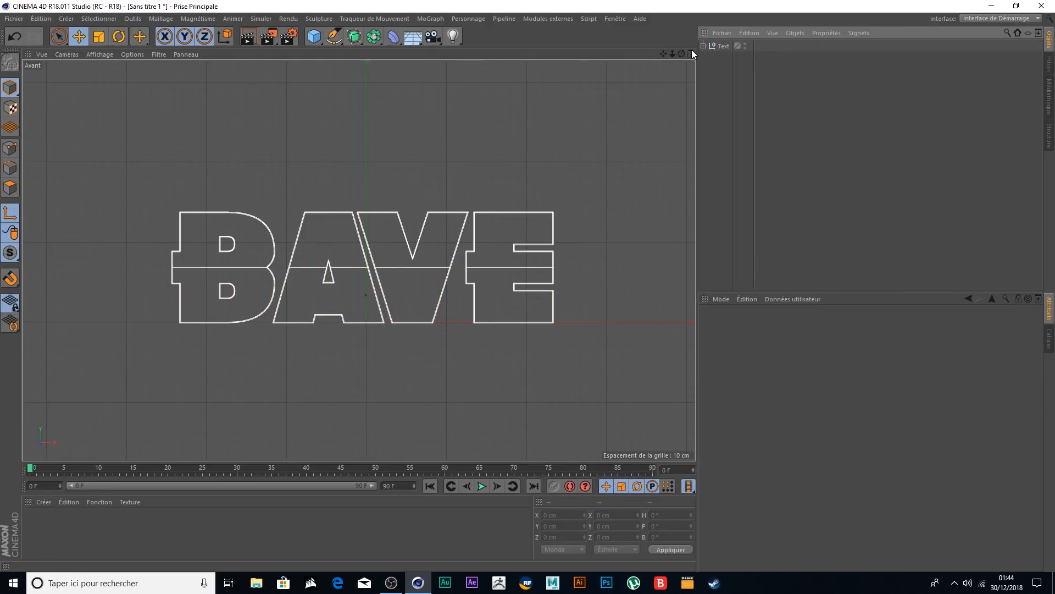
left_click(691, 52)
left_click(352, 54)
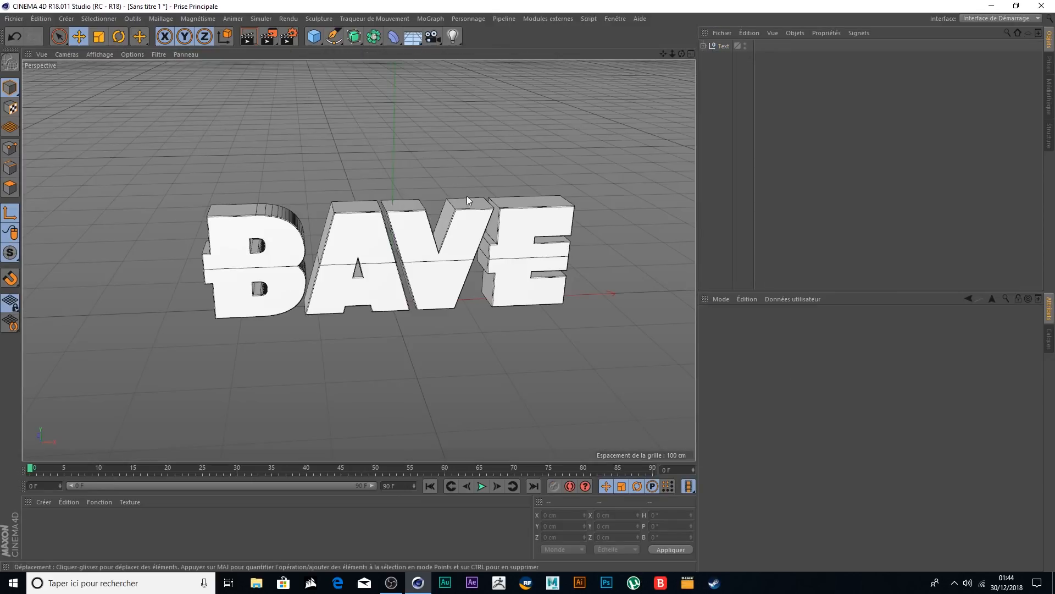
- Hide the upper letter half, Text O, so only the Text B half shows
left_click_drag(547, 168, 627, 81, "alt")
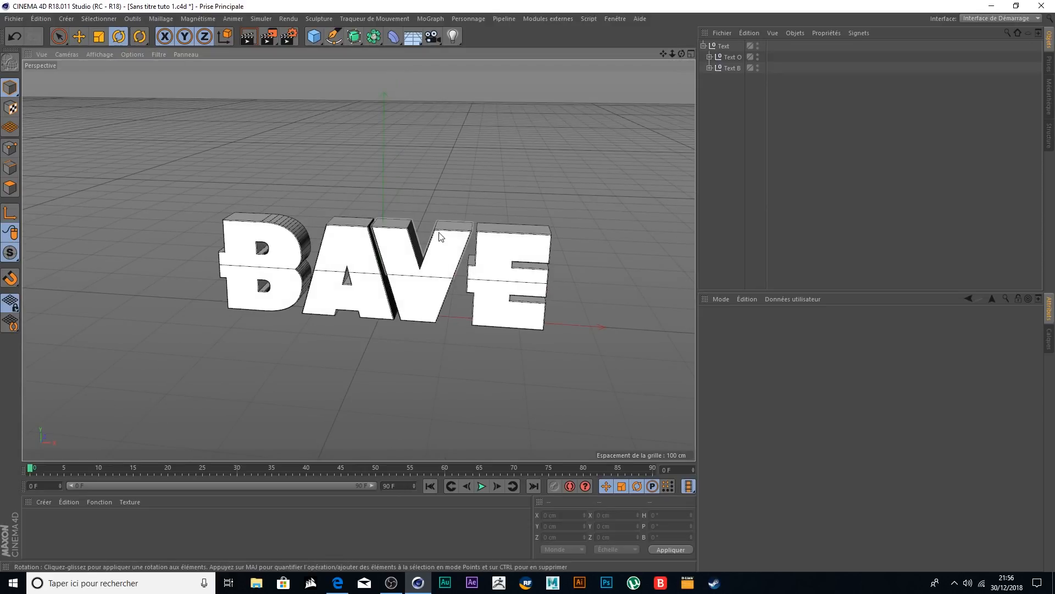
left_click_drag(681, 53, 685, 83)
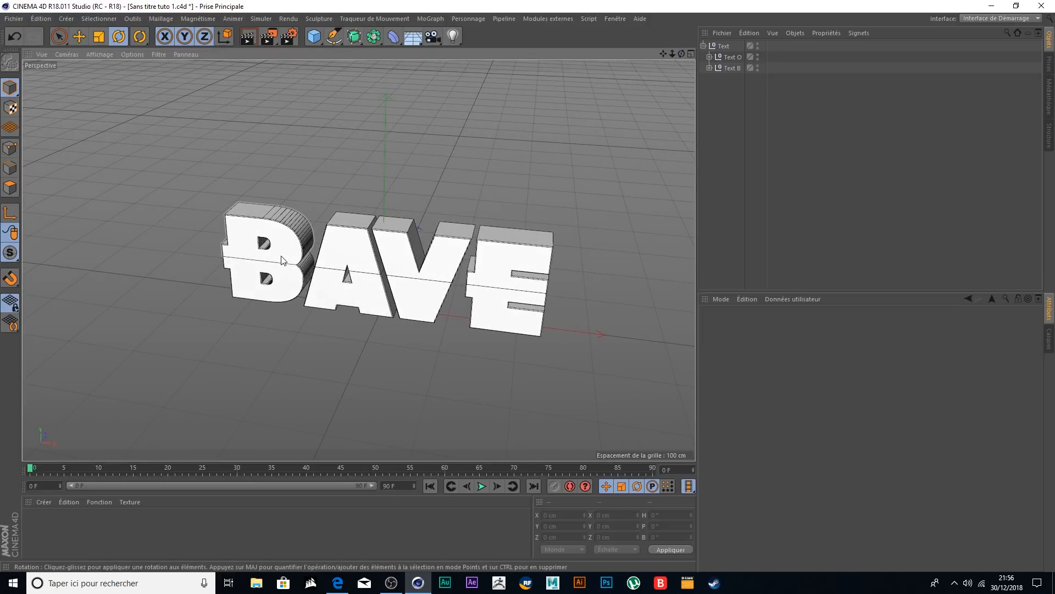
scroll(394, 253, "up", 2)
scroll(394, 254, "up", 2)
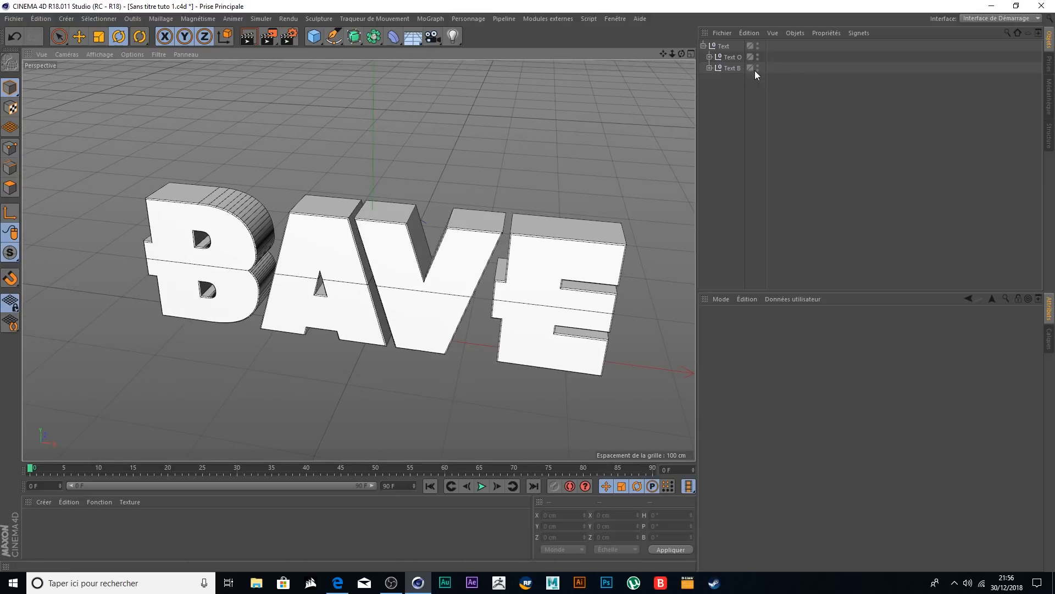
left_click(705, 46)
left_click(705, 46)
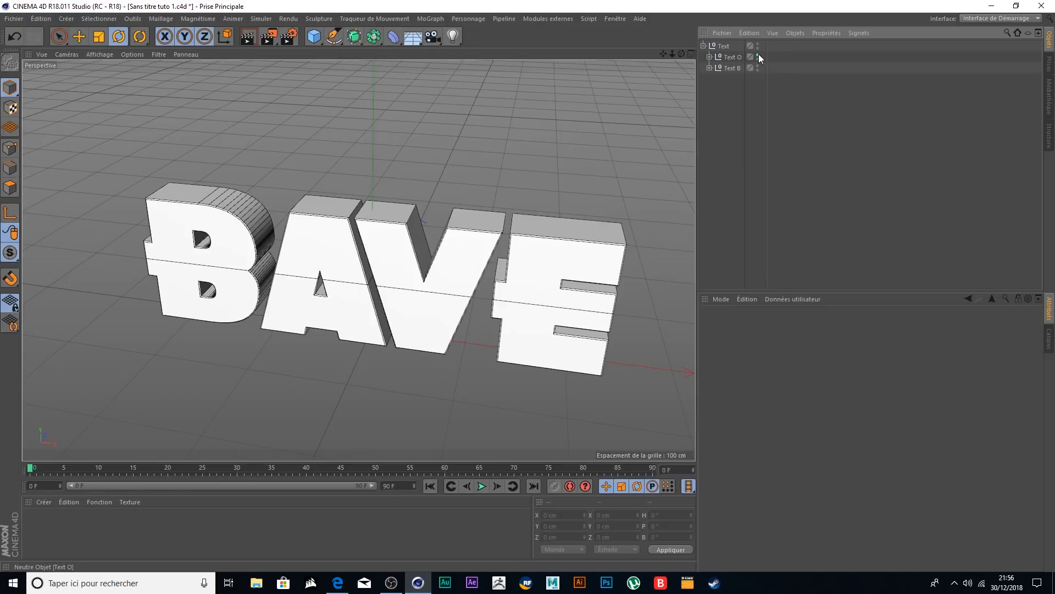
left_click(758, 55)
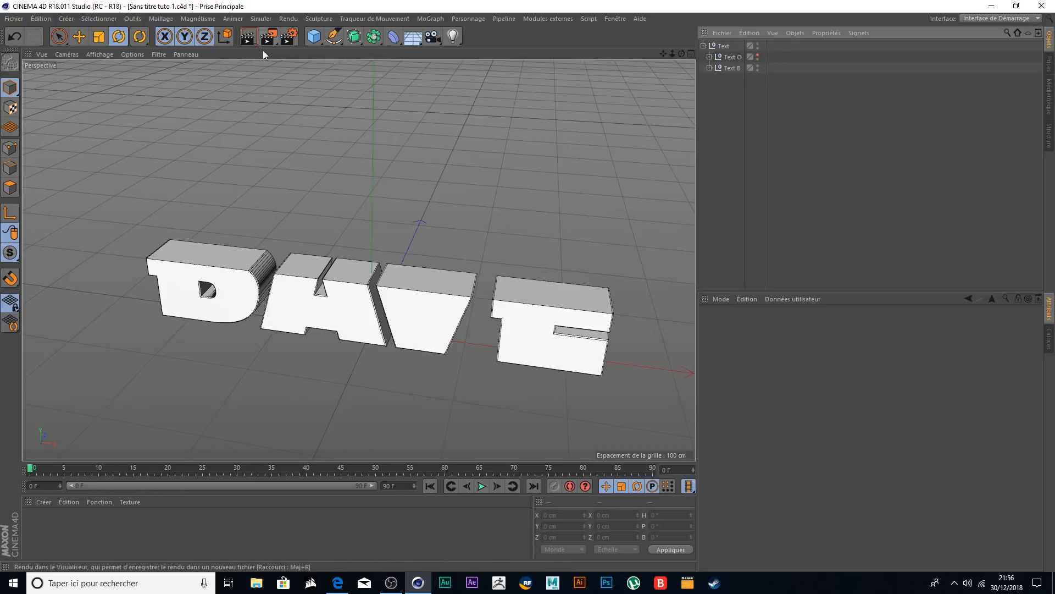
- Add a plane object and set its height to 50 cm
left_click(319, 38)
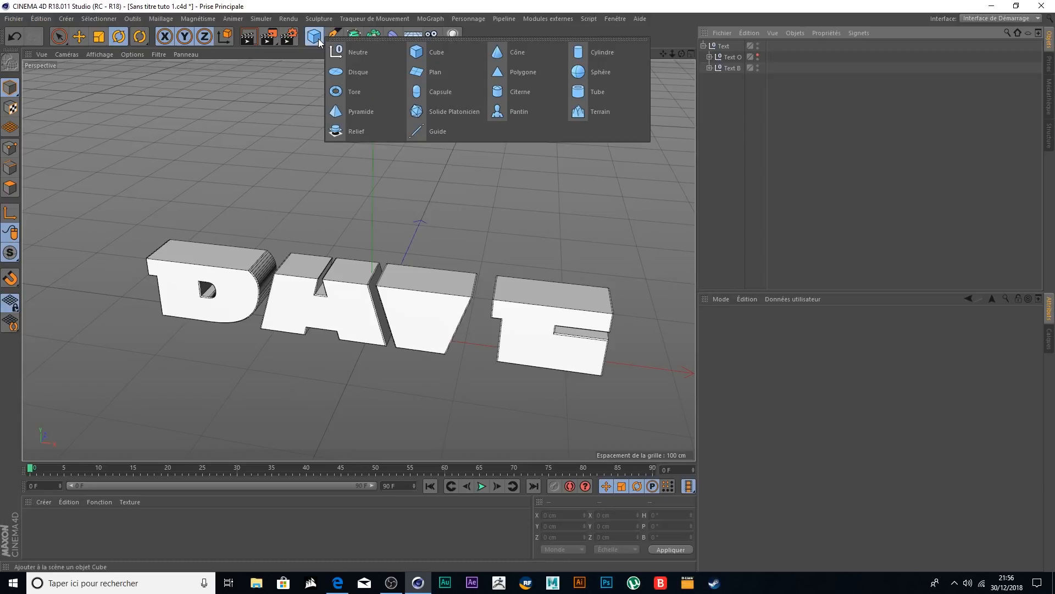
left_click(428, 74)
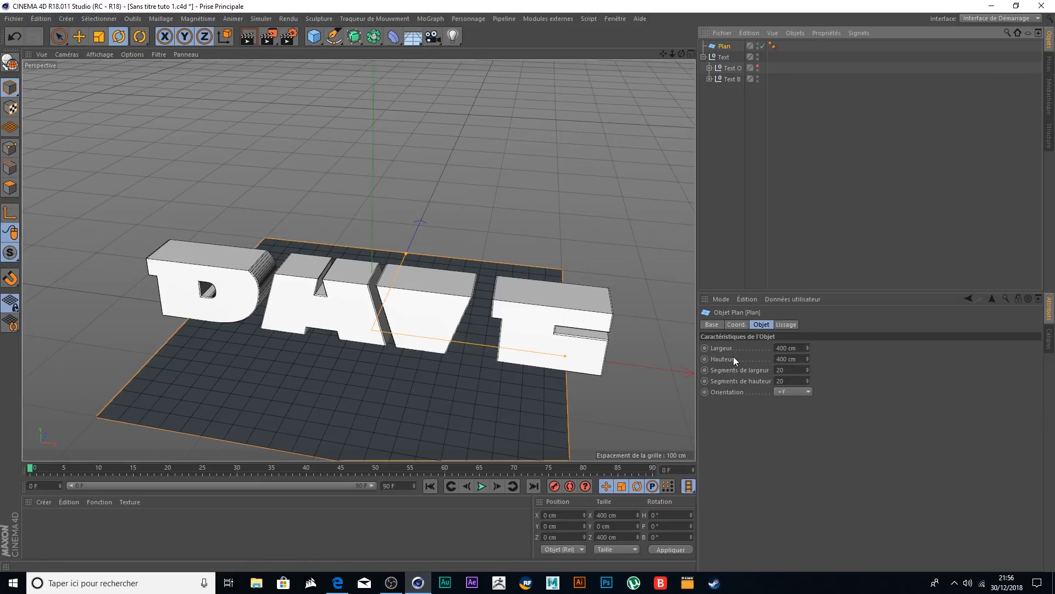
left_click(792, 358)
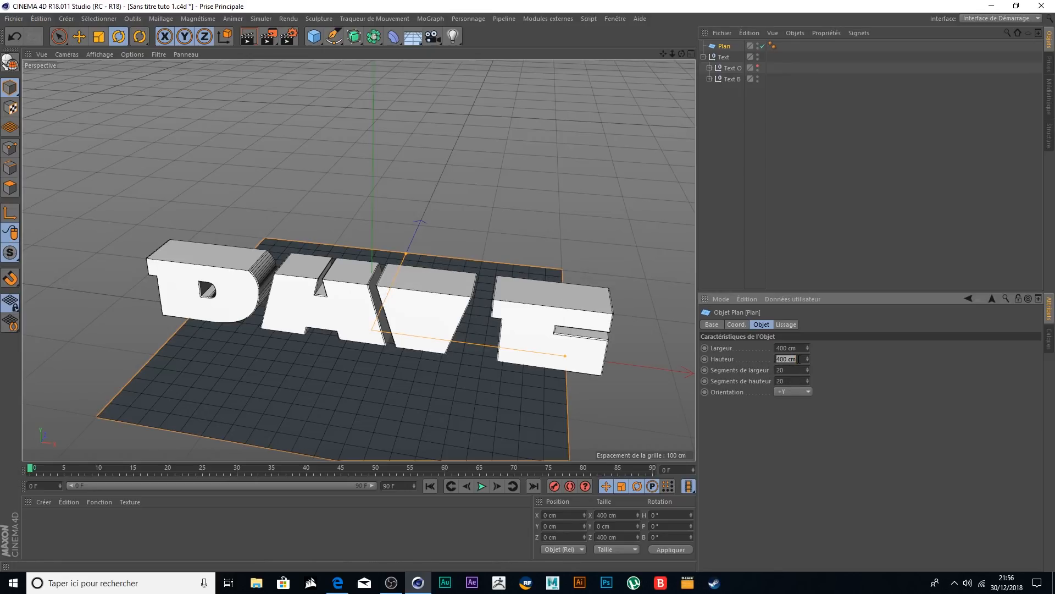
type("50")
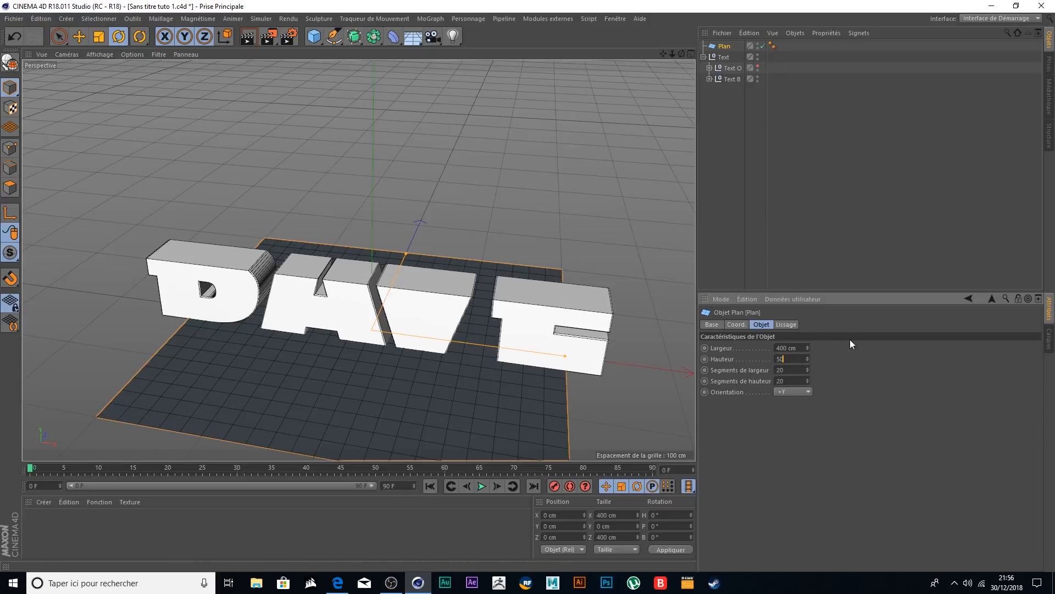
key("Return")
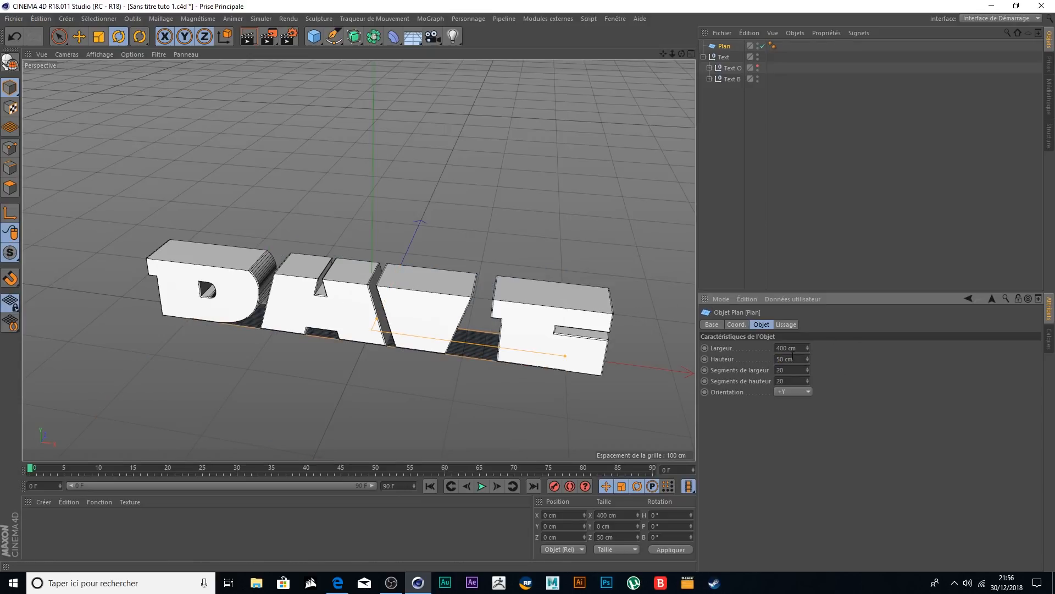
- Raise the plane along Y to about 69.57 cm, onto the cut top of the Text B letters
left_click(78, 39)
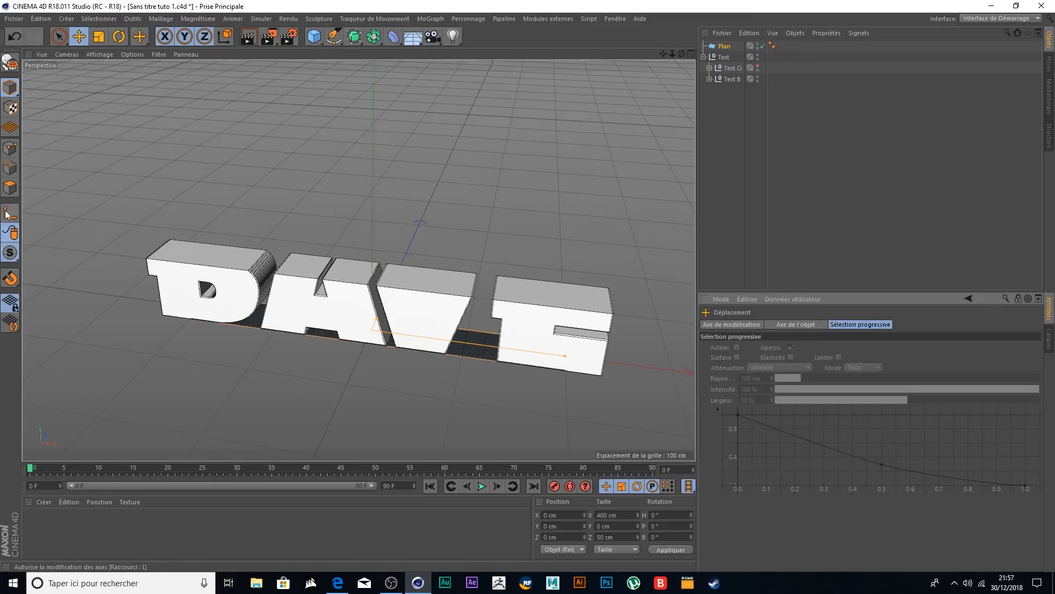
left_click(158, 54)
left_click(183, 302)
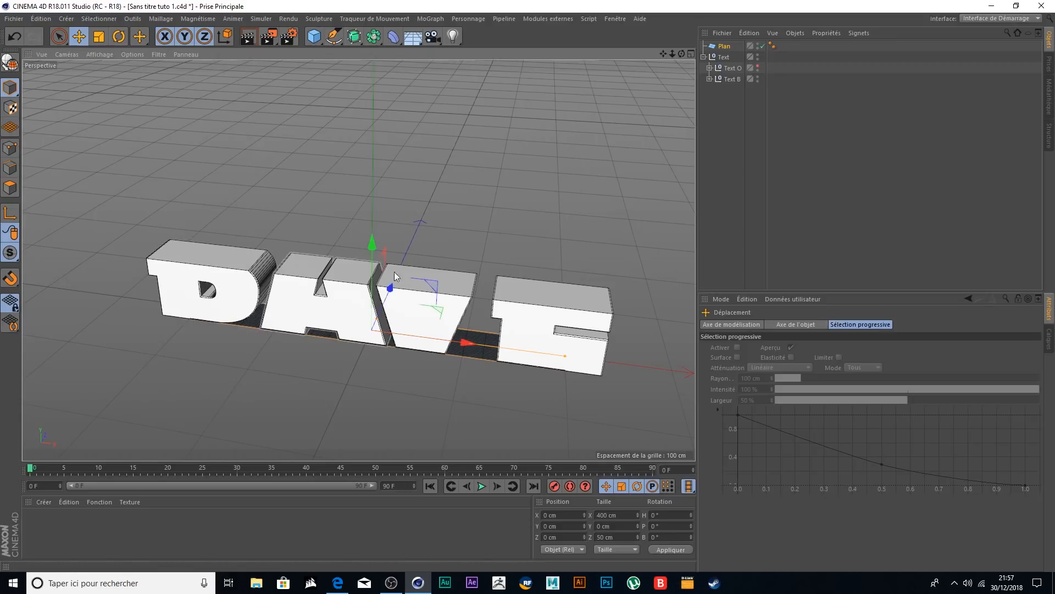
left_click_drag(372, 252, 371, 190)
scroll(384, 262, "up", 5)
scroll(385, 258, "down", 4)
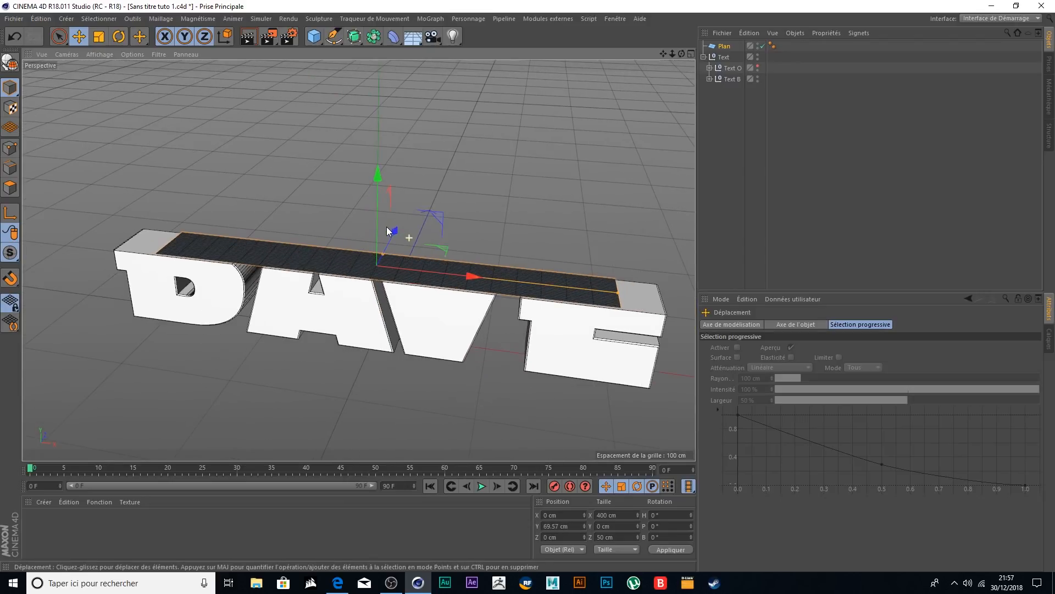
- Widen the plane to 483 cm so it reaches the outer end of the first letter's cut top
left_click_drag(452, 164, 484, 255, "alt")
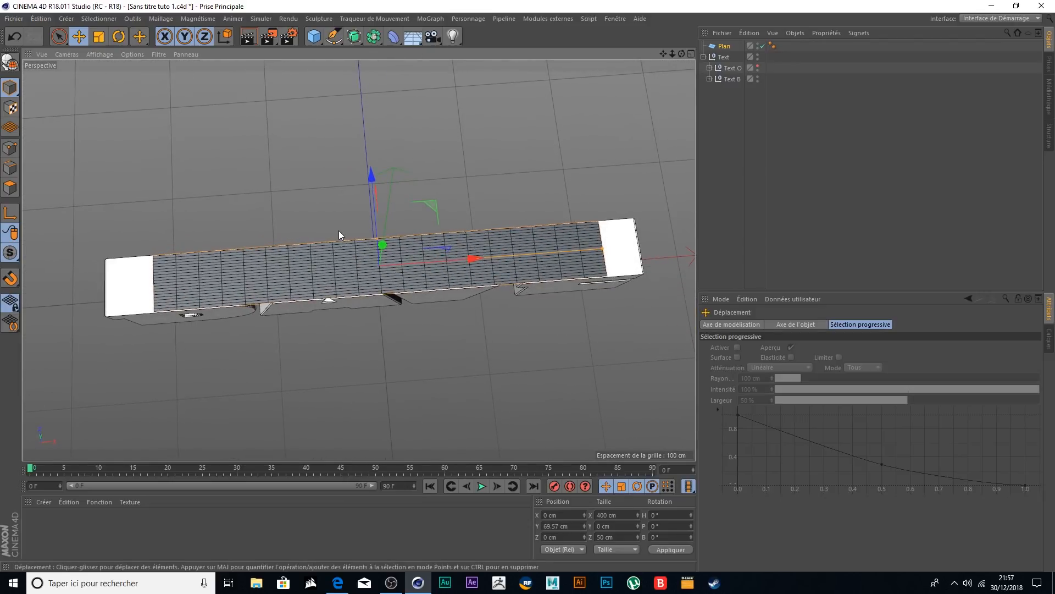
left_click(724, 46)
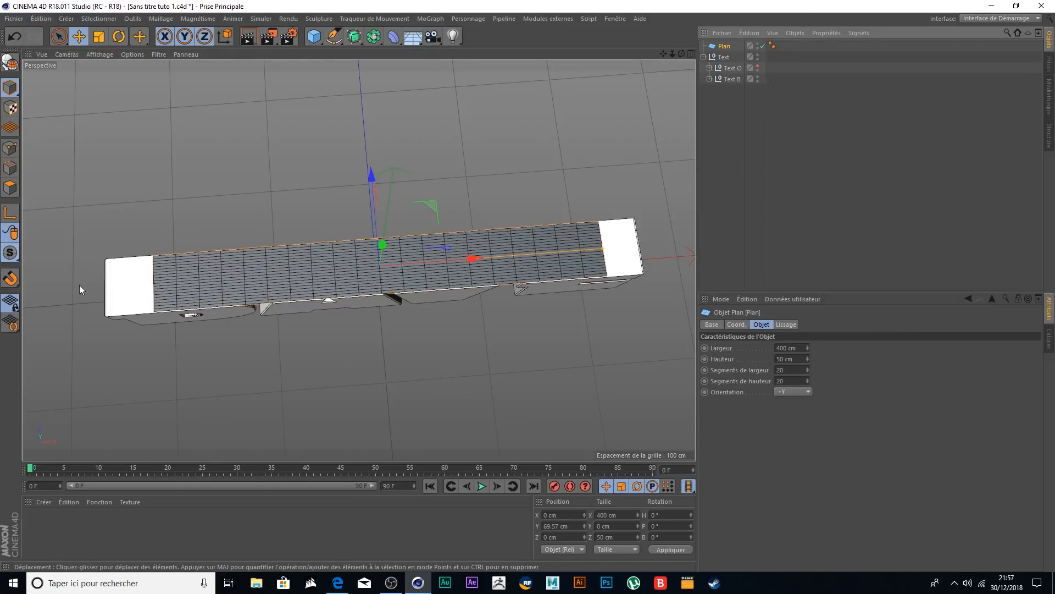
scroll(90, 289, "up", 5)
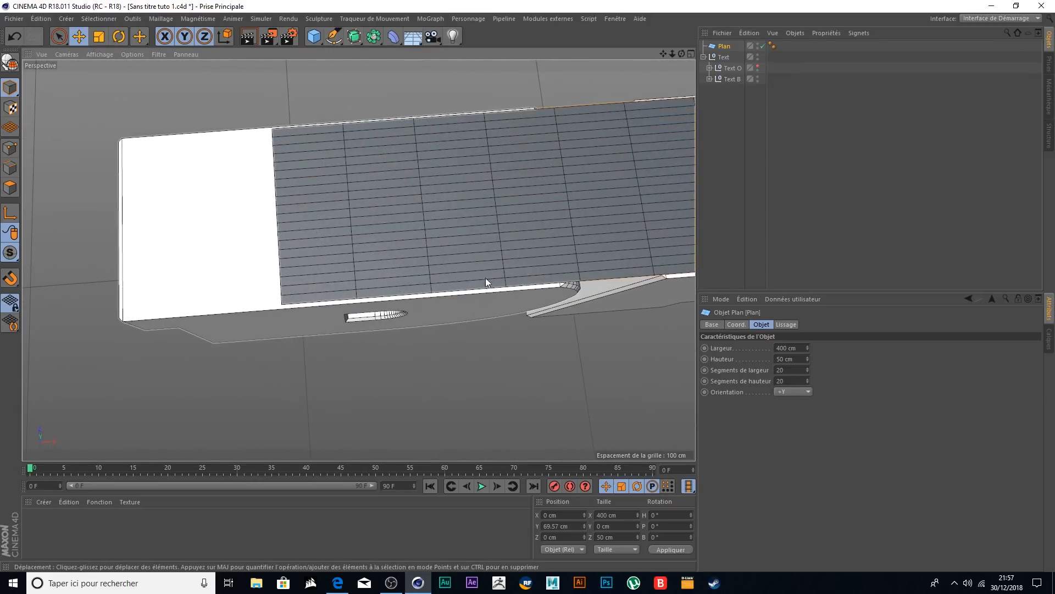
scroll(517, 289, "down", 4)
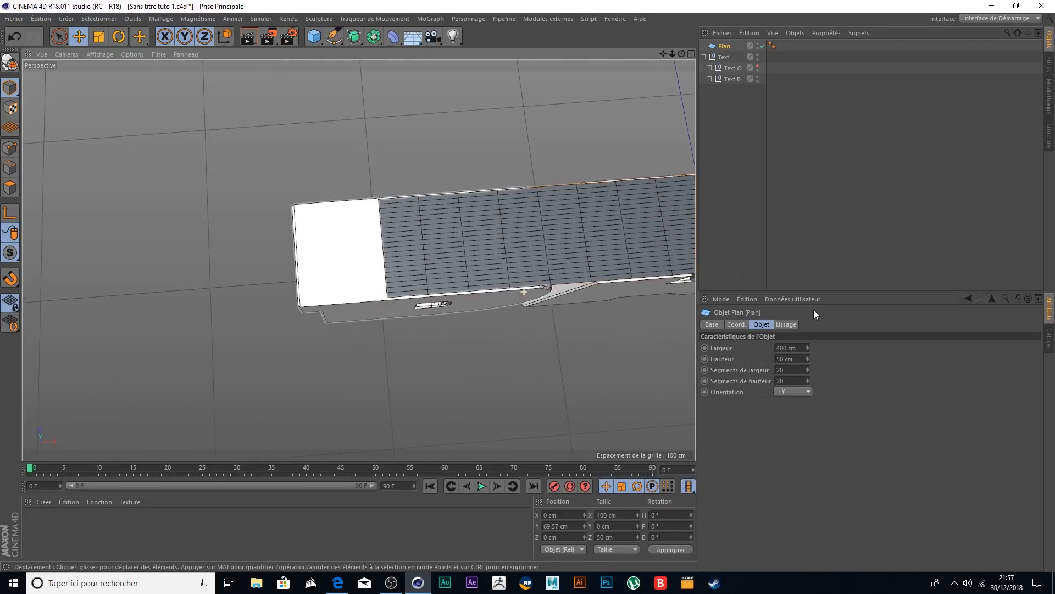
mouse_move(808, 346)
left_mouse_down()
mouse_move(832, 342)
mouse_move(809, 350)
left_mouse_up()
left_click(808, 345)
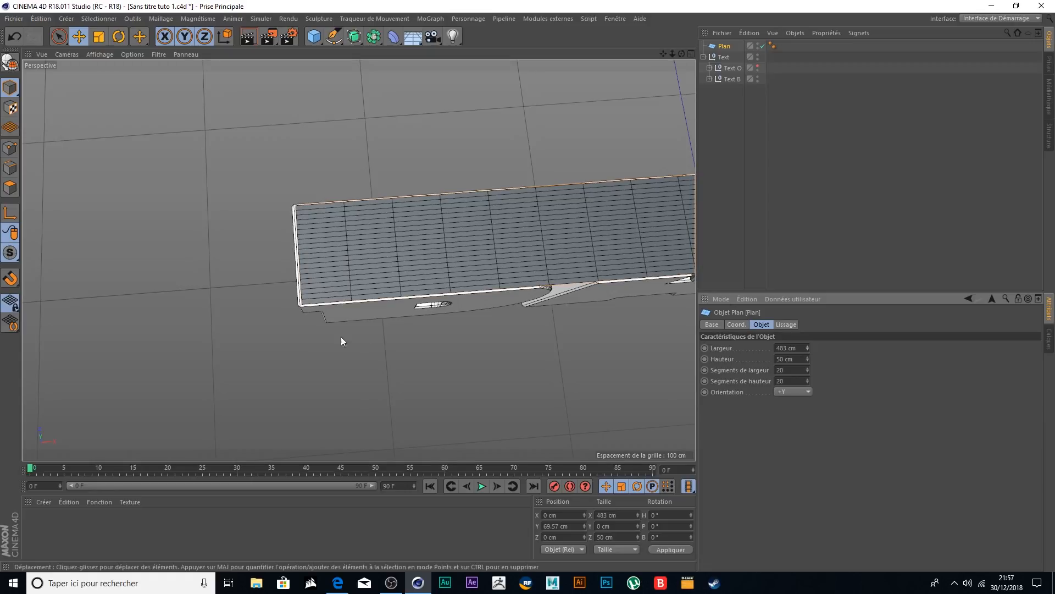
- Examine how the plane's edges line up with the first and last letters at both ends of the Text B lettering
scroll(344, 306, "up", 8)
left_click_drag(345, 281, 364, 230, "alt")
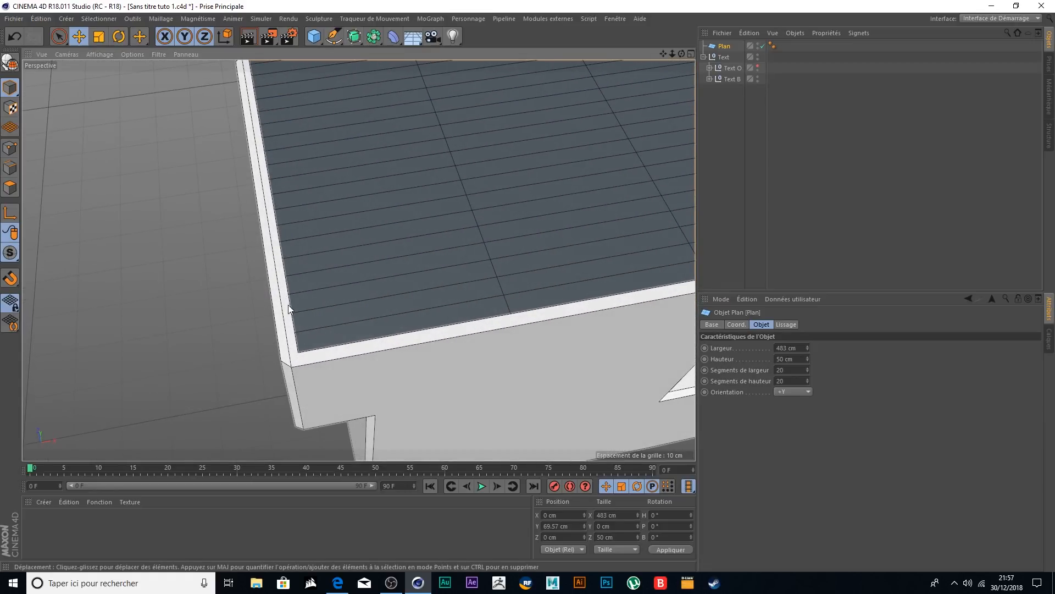
scroll(404, 301, "down", 3)
scroll(404, 302, "down", 5)
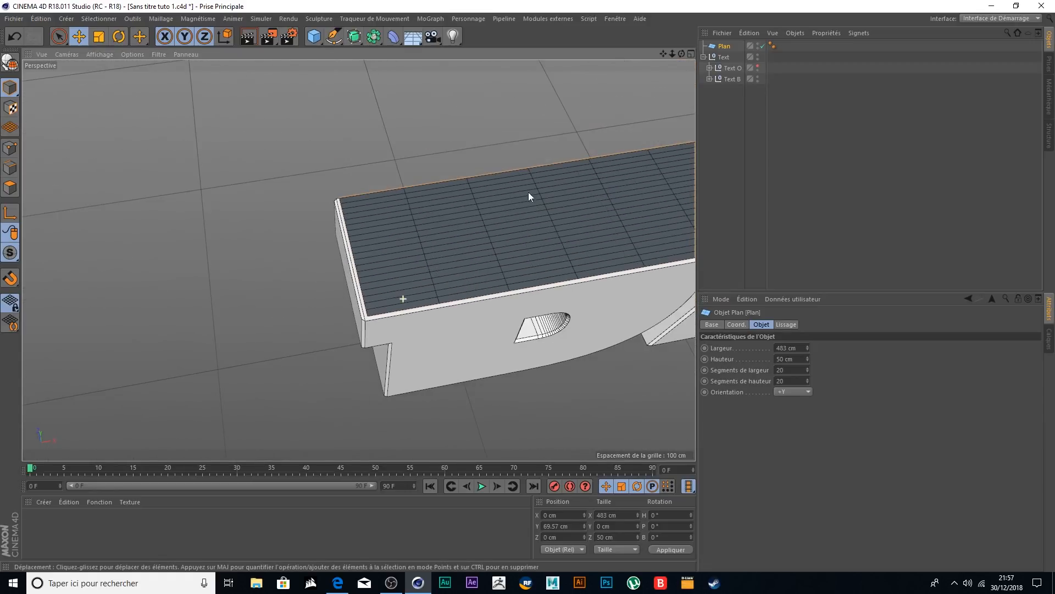
left_click_drag(663, 53, 182, 88)
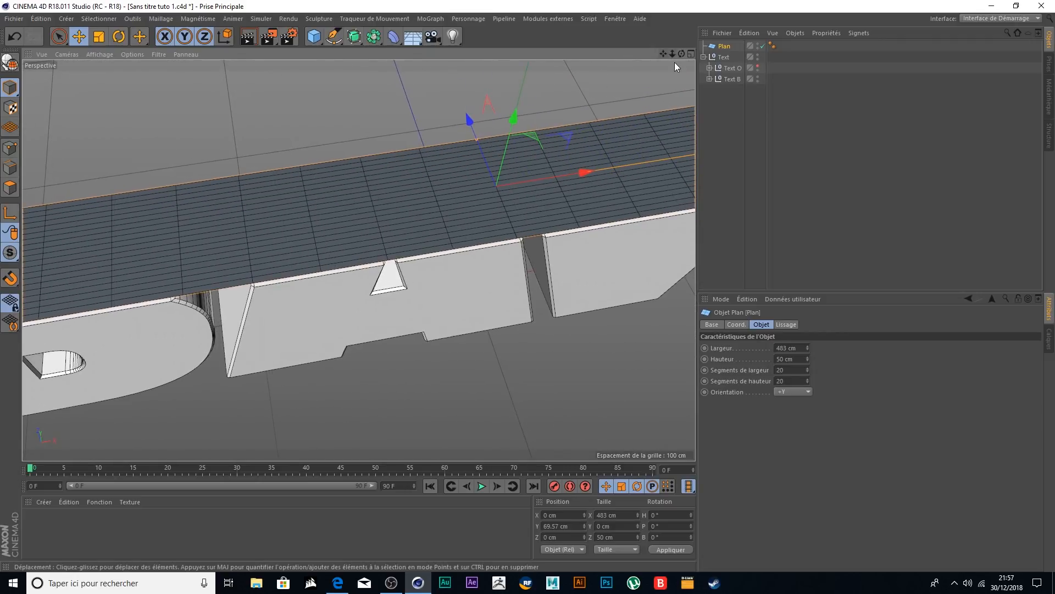
scroll(422, 153, "down", 5)
left_click_drag(662, 55, 407, 129)
scroll(354, 202, "up", 2)
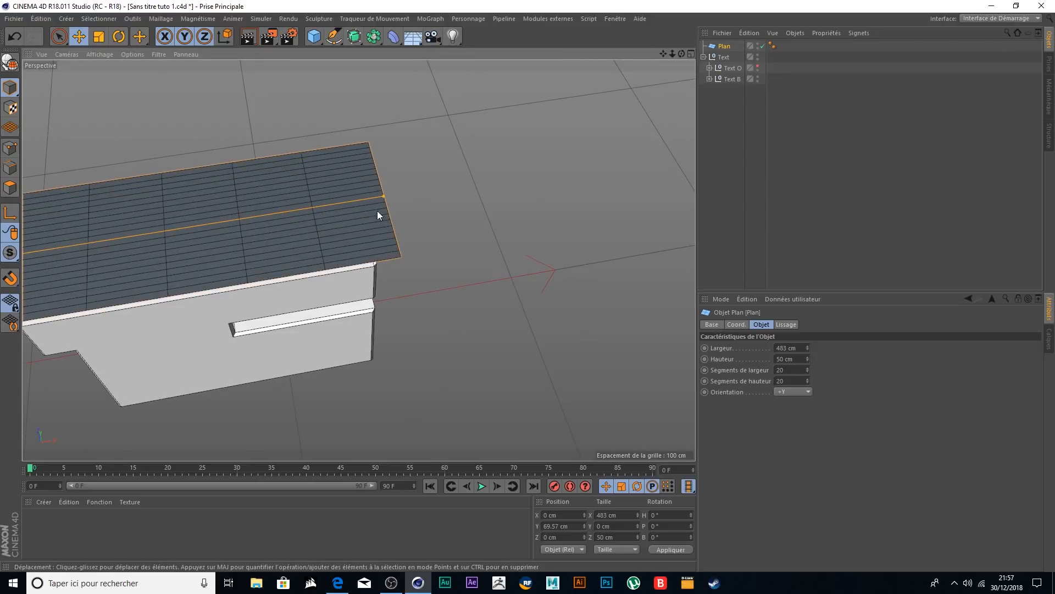
left_click_drag(459, 178, 468, 108, "alt")
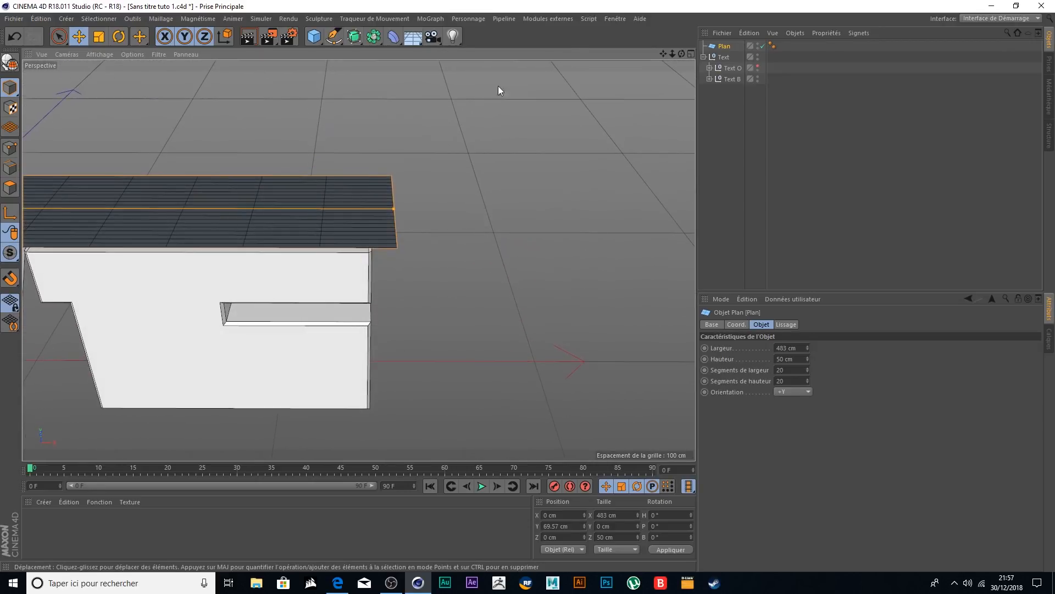
left_click_drag(665, 53, 1033, 73)
scroll(170, 189, "down", 5)
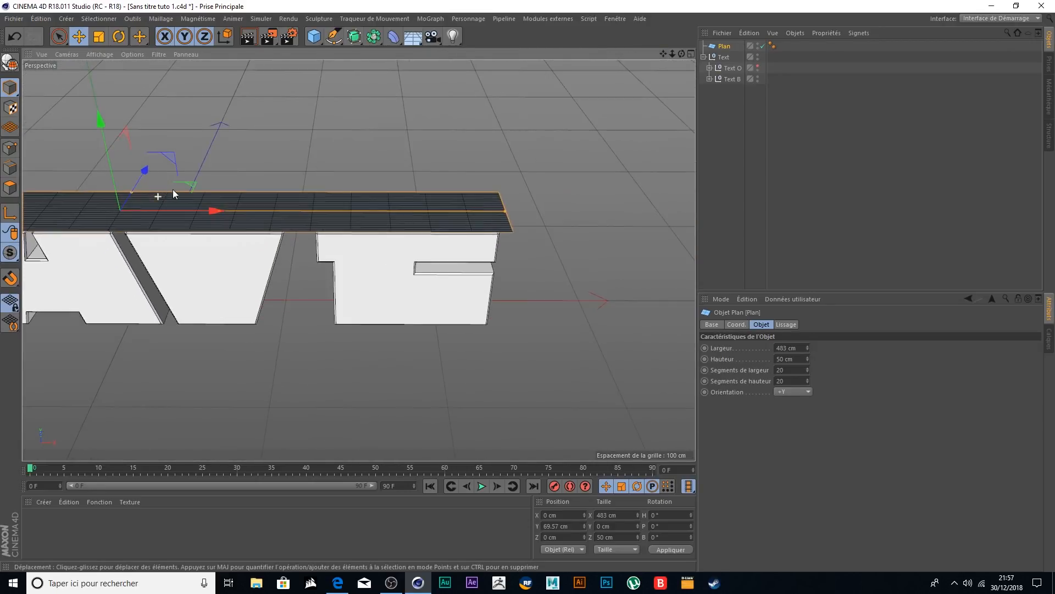
- Set the plane's subdivision to 70 width segments and 12 height segments
middle_click_drag(108, 139, 457, 272, "alt")
left_click_drag(471, 187, 467, 368, "alt")
scroll(447, 354, "up", 4)
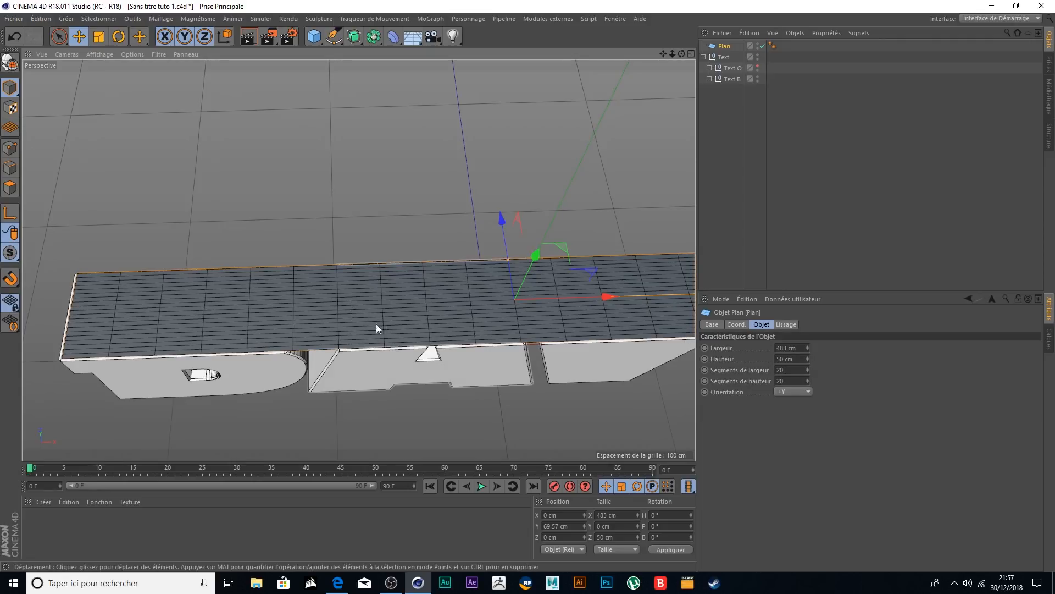
mouse_move(807, 368)
left_mouse_down()
mouse_move(807, 382)
mouse_move(806, 367)
left_mouse_up()
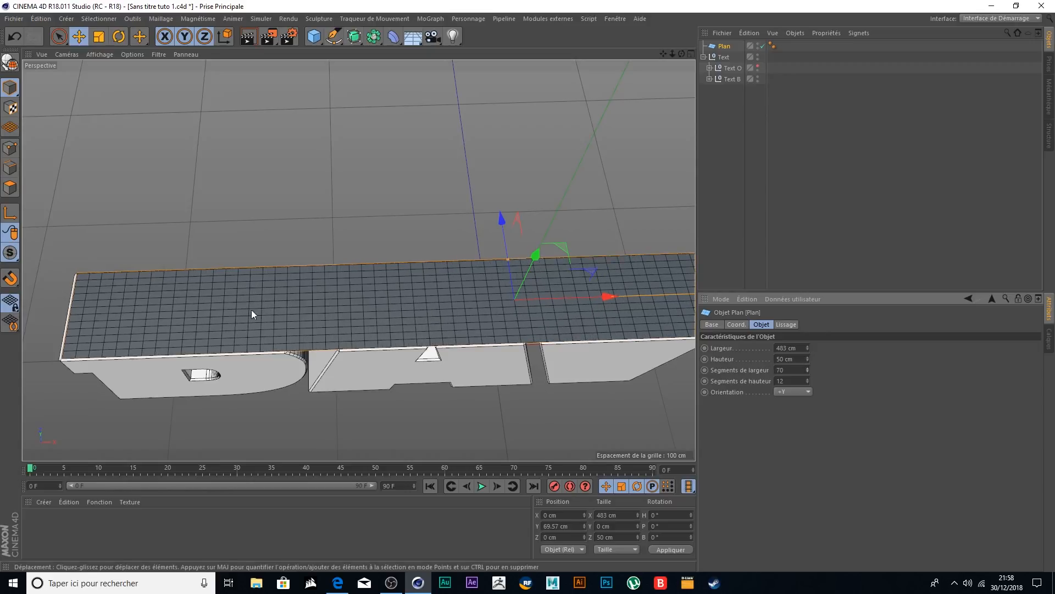
scroll(247, 306, "up", 3)
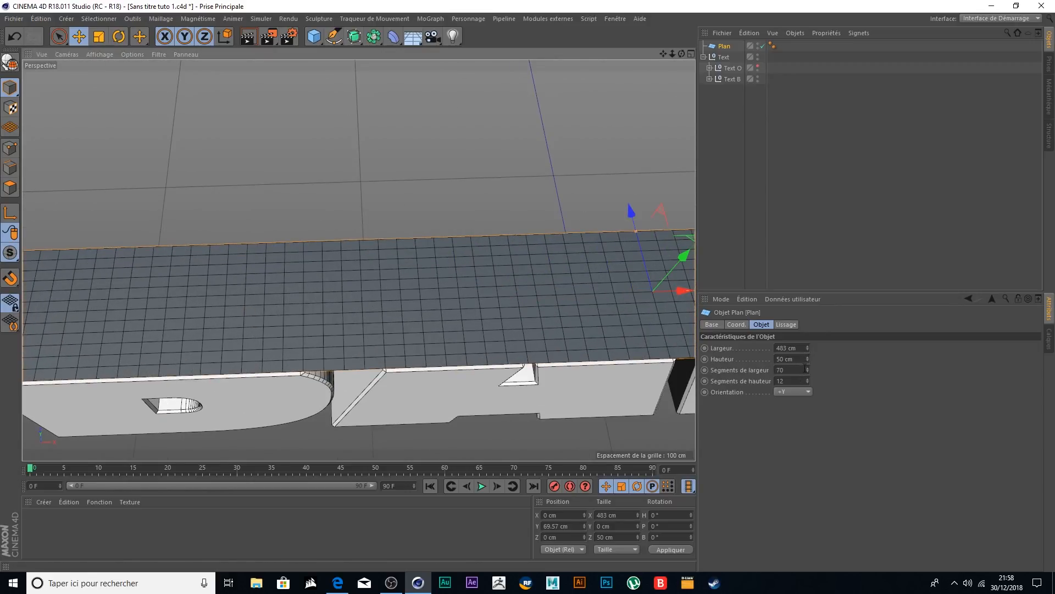
- Set the plane's number of width segments to 100
left_click_drag(808, 367, 808, 367)
left_click(808, 368)
left_click(808, 367)
left_click(808, 367)
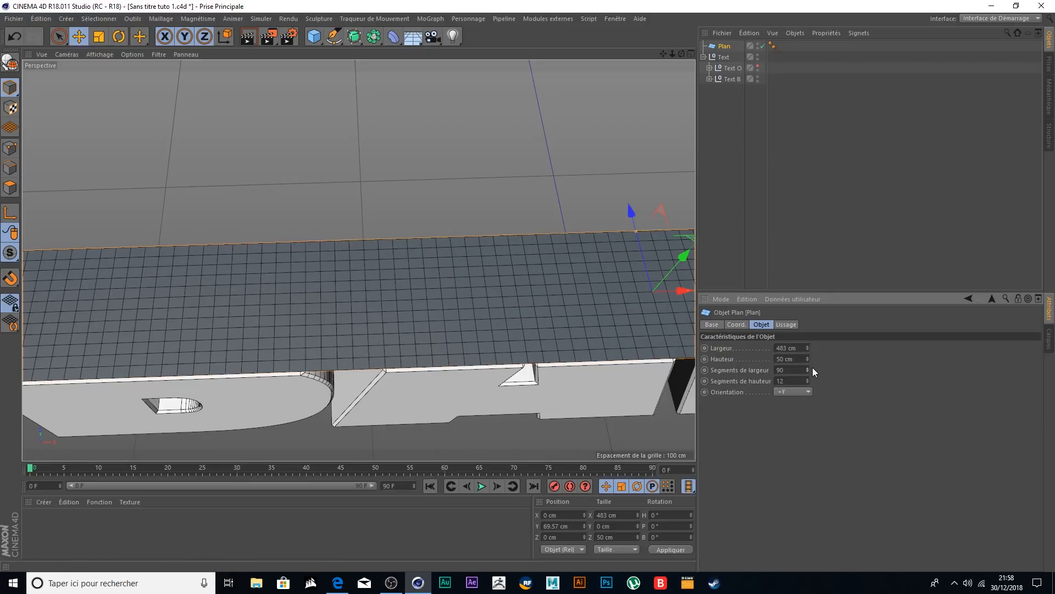
left_click_drag(809, 366, 810, 366)
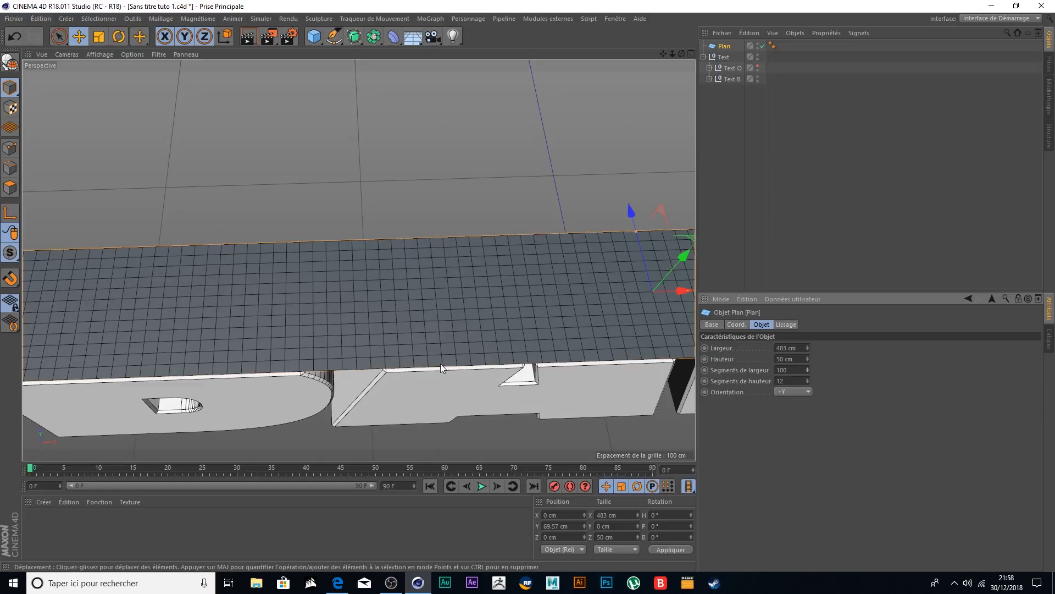
scroll(408, 303, "down", 3)
left_click_drag(424, 312, 411, 256, "alt")
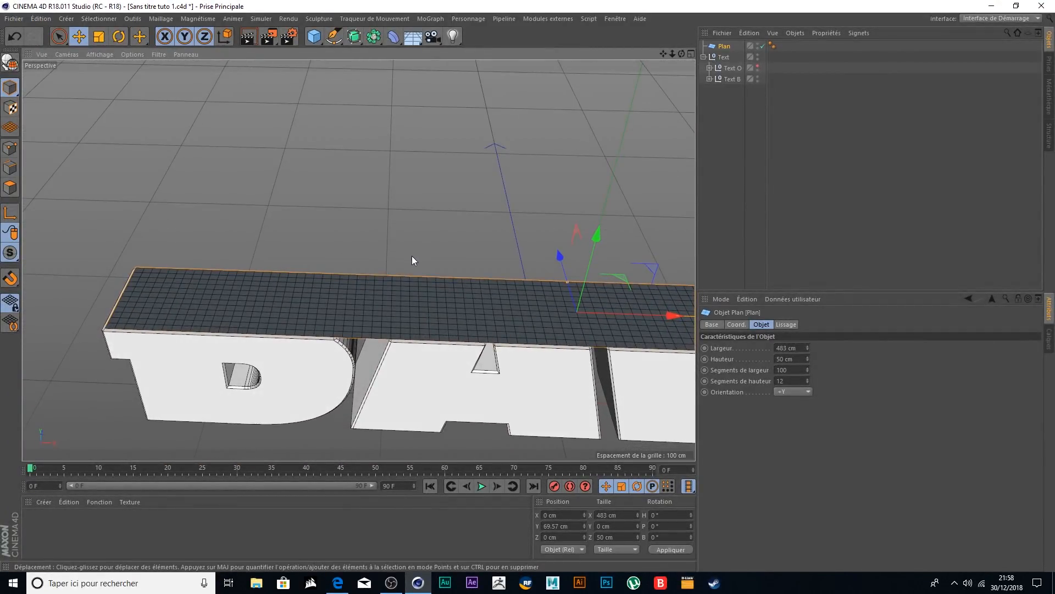
- Convert the plane to an editable polygon object and activate brush selection in polygon mode
left_click(10, 63)
left_click_drag(663, 54, 603, 90)
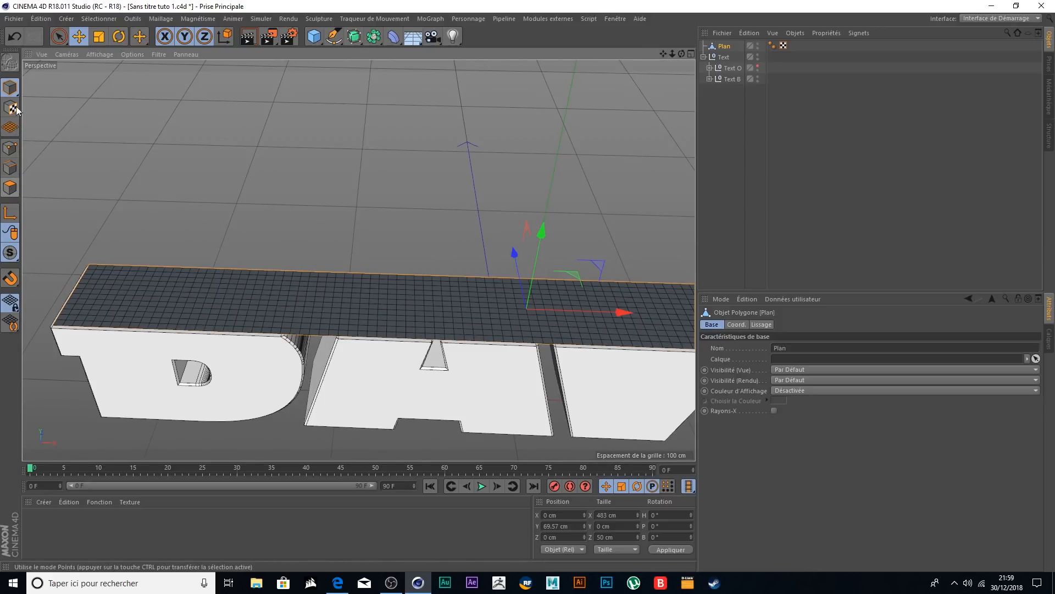
left_click(59, 37)
left_click(10, 187)
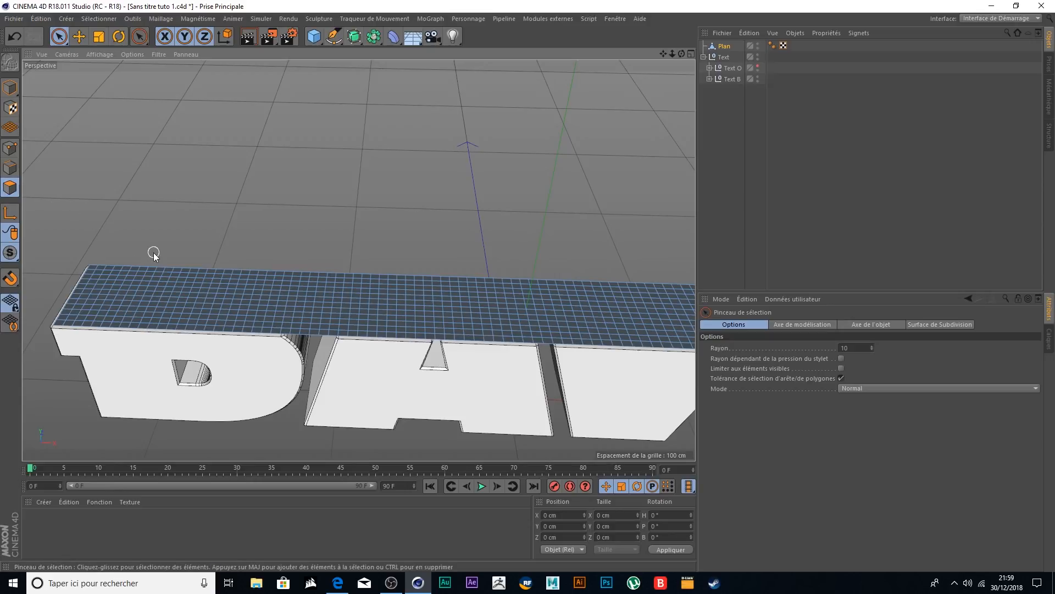
- Select the plane's polygons spanning the gap between the first and second letters, including the D's rounded edge, and delete them
left_click_drag(352, 222, 372, 245, "alt")
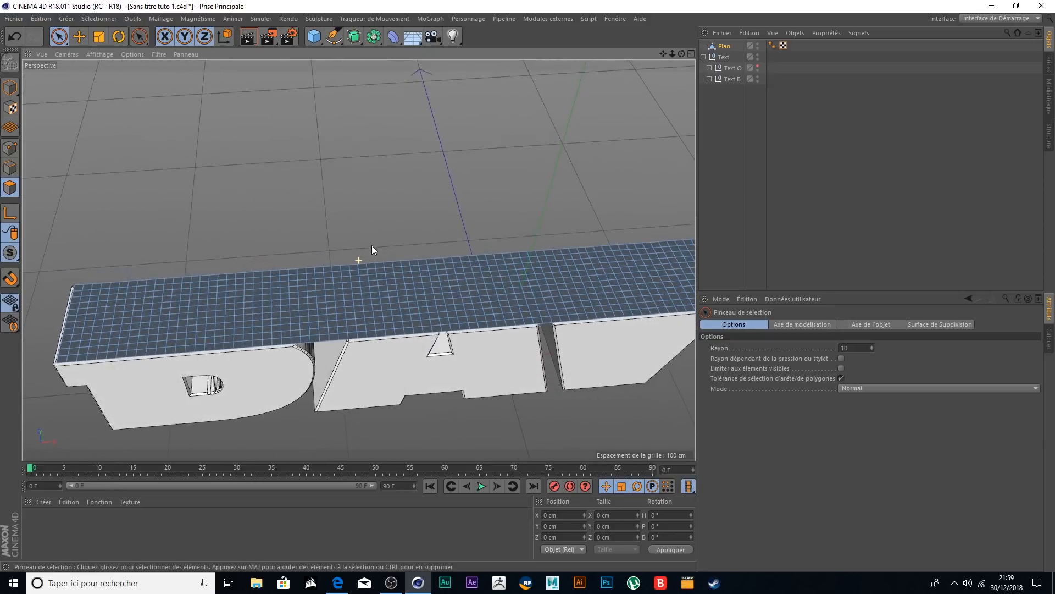
scroll(338, 321, "up", 2)
left_click(105, 53)
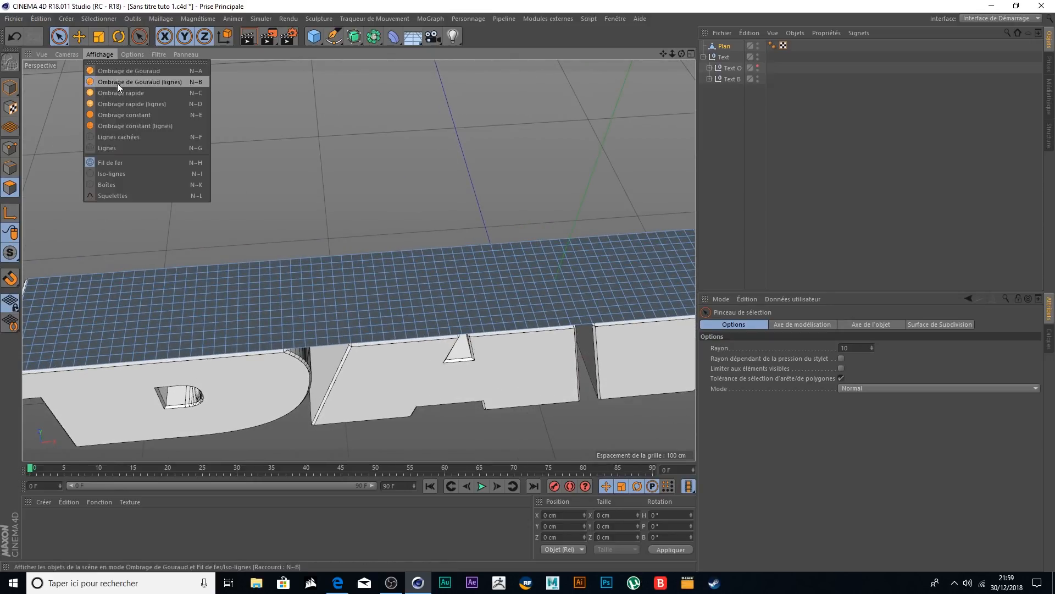
left_click(344, 174)
scroll(340, 344, "up", 2)
mouse_move(376, 349)
left_mouse_down("alt")
mouse_move(369, 291)
mouse_move(367, 340)
left_mouse_up("alt")
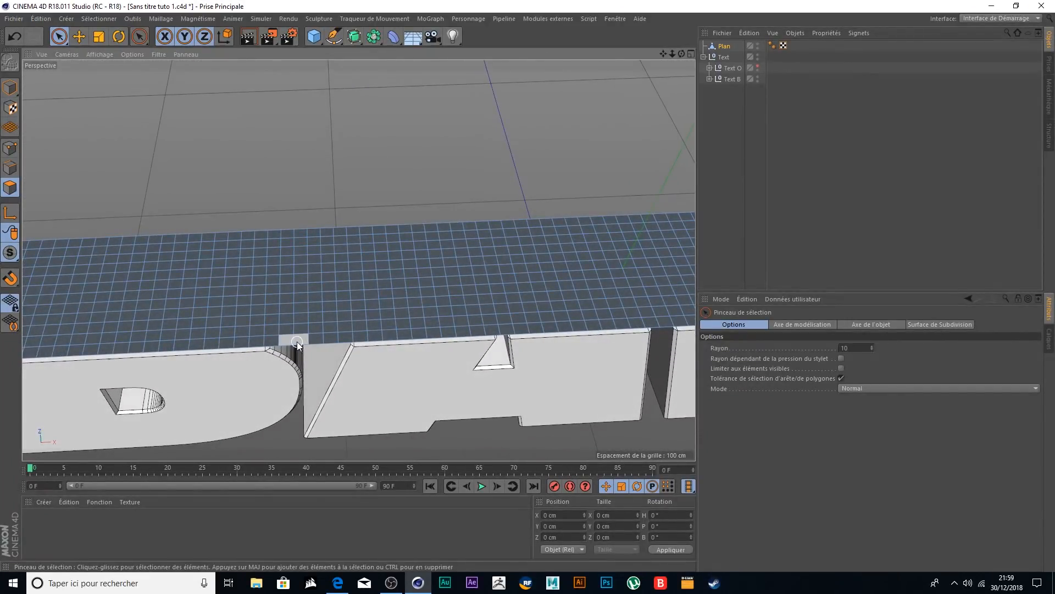
left_click_drag(297, 341, 298, 236)
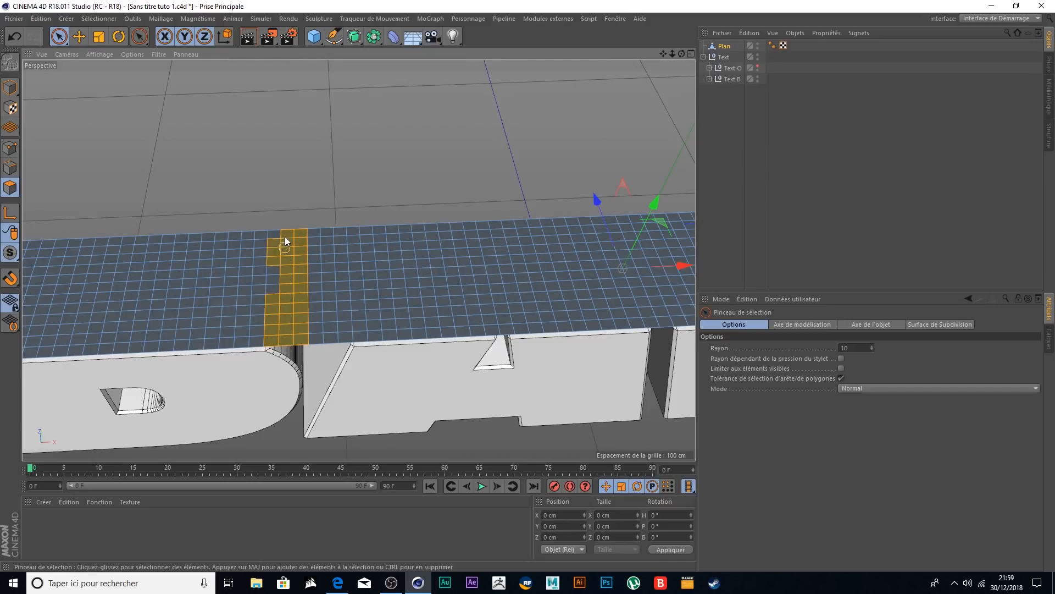
mouse_move(311, 343)
left_mouse_down()
mouse_move(336, 341)
mouse_move(340, 241)
mouse_move(318, 238)
mouse_move(315, 328)
left_mouse_up()
left_click_drag(325, 233, 324, 233)
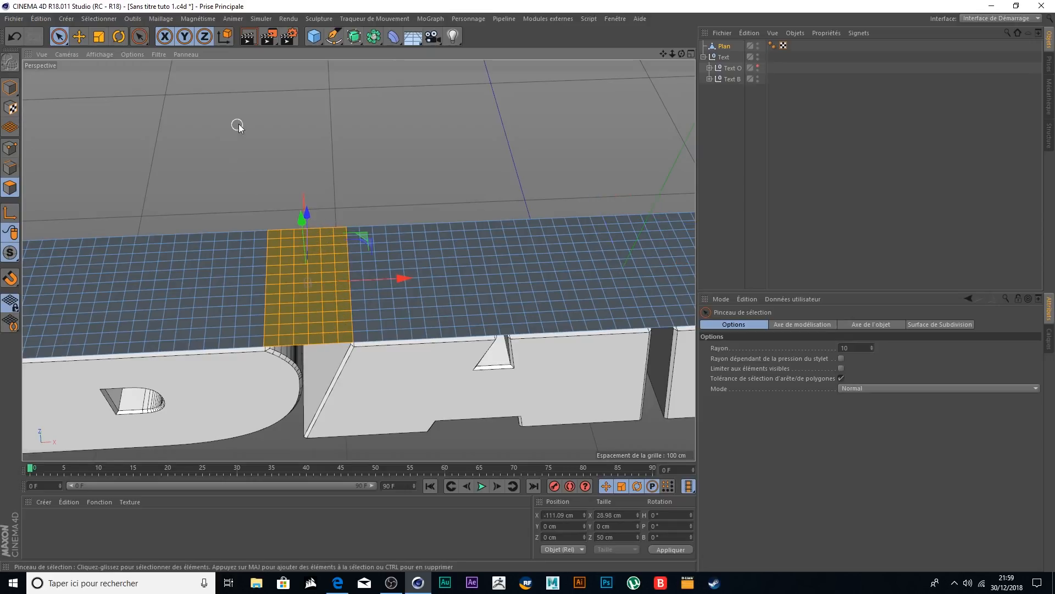
key("Delete")
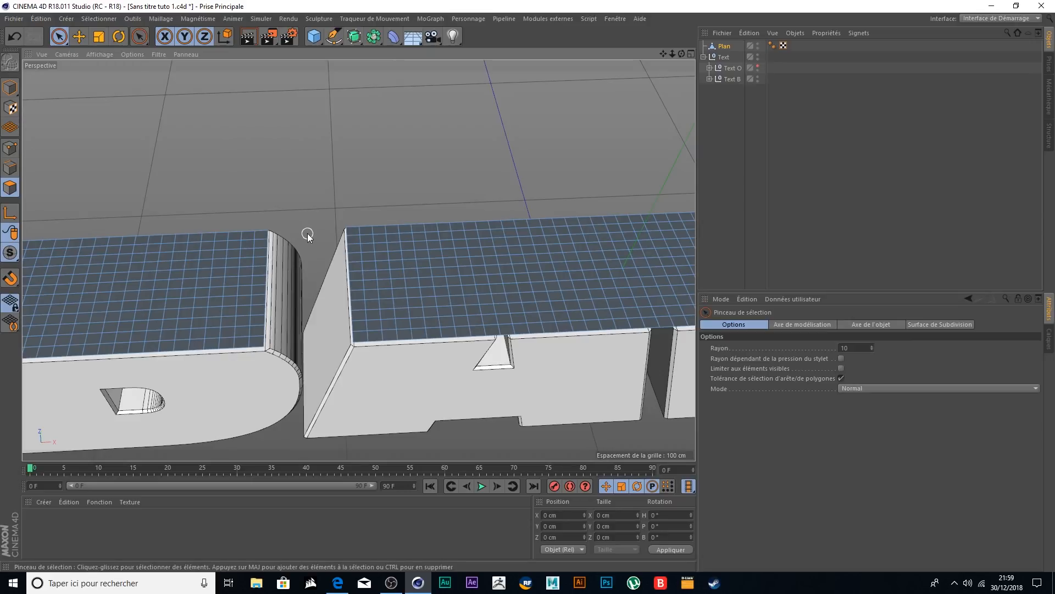
- Delete the strips of plane polygons above the A's triangular opening and over the gap between the second and third letters
scroll(311, 240, "down", 3)
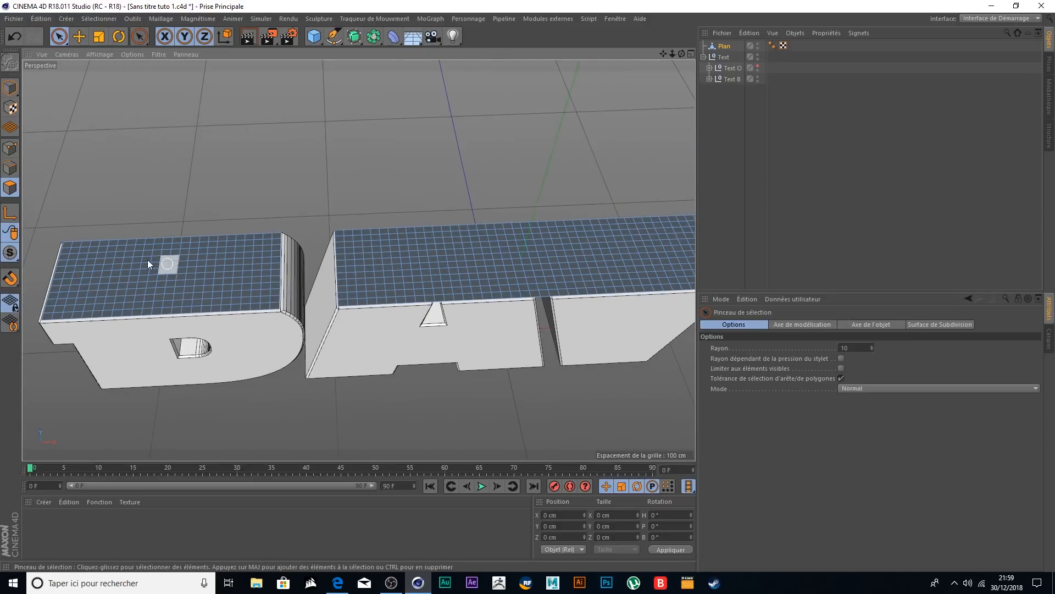
left_click_drag(663, 54, 499, 62)
scroll(272, 292, "up", 3)
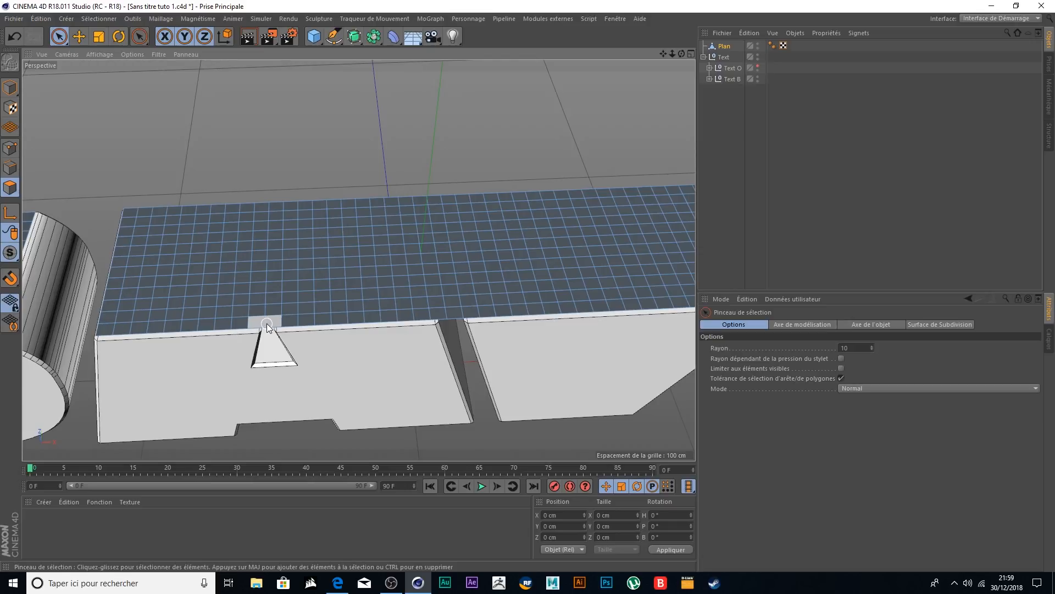
left_click(266, 324)
left_click_drag(262, 302, 274, 199)
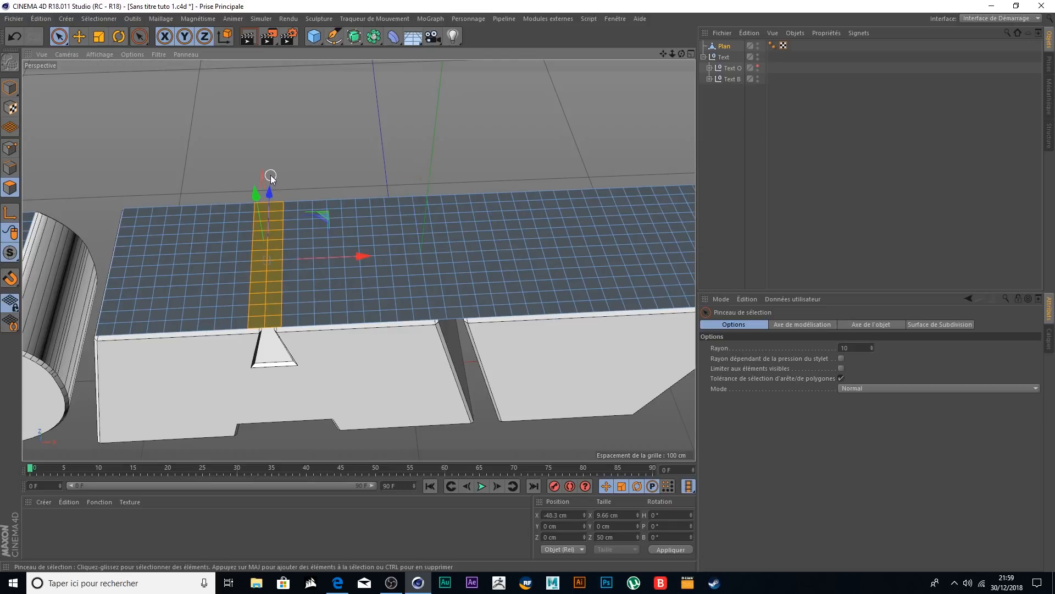
key("Delete")
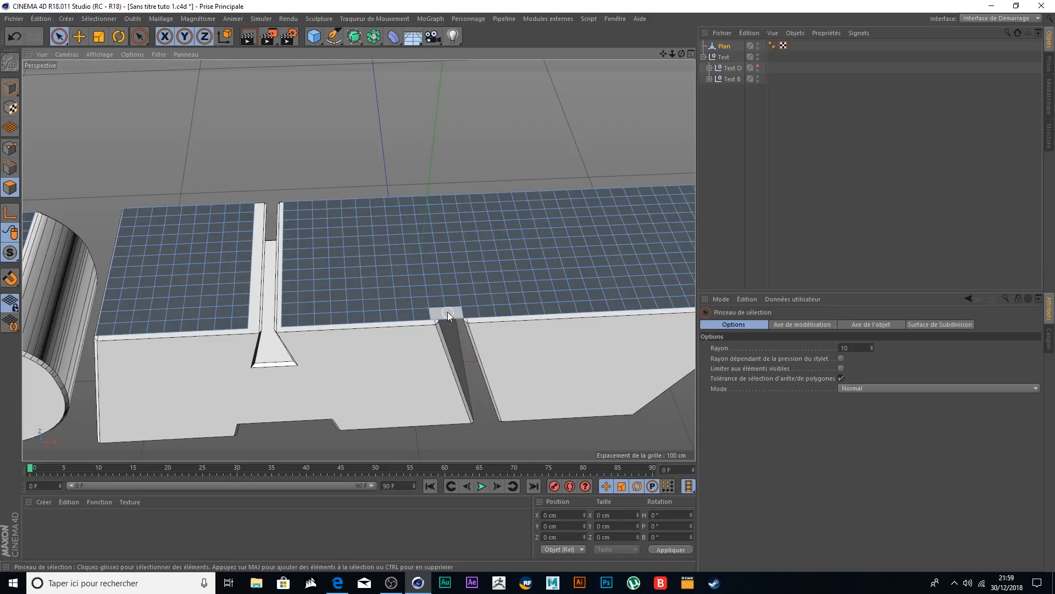
left_click_drag(451, 314, 417, 187)
key("Delete")
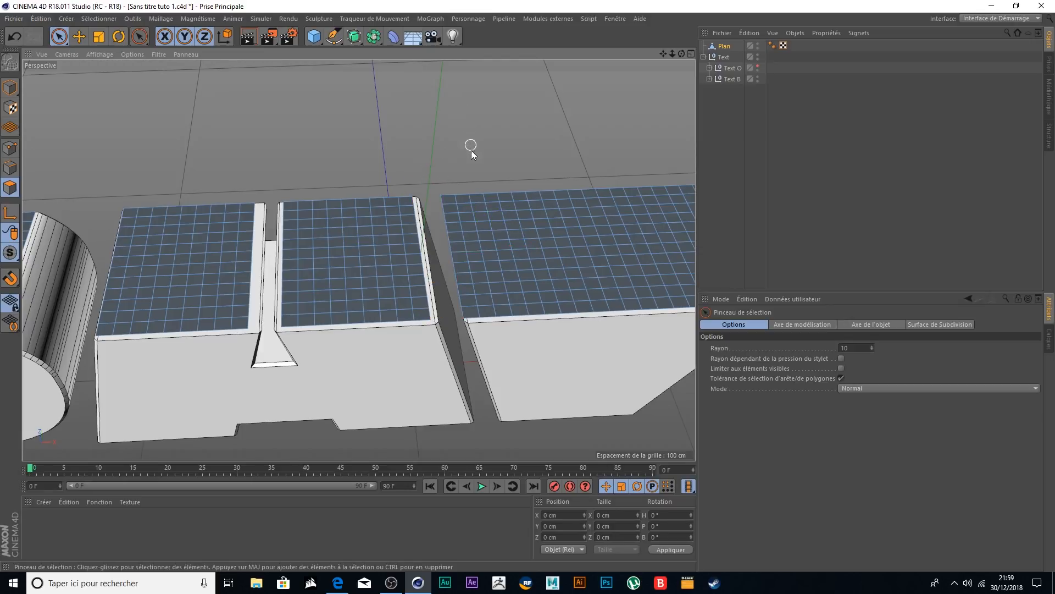
- Delete the plane's polygons spanning the gap between the third and fourth letters, including one extra column along the third letter's edge
scroll(494, 225, "down", 4)
left_click_drag(664, 54, 359, 68)
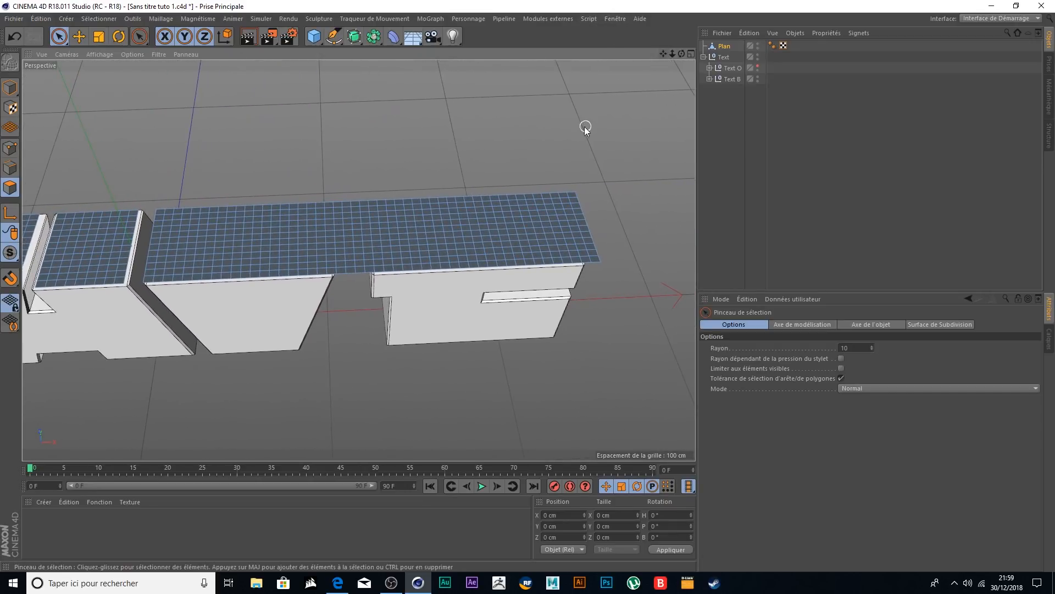
scroll(306, 224, "up", 4)
left_click_drag(367, 293, 363, 265)
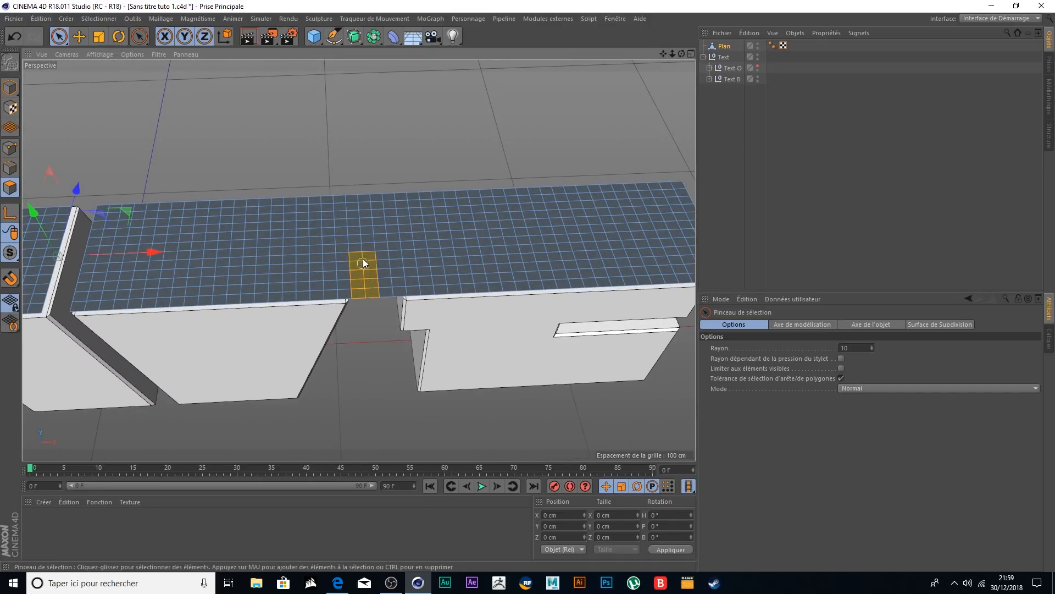
mouse_move(363, 207)
left_mouse_down()
mouse_move(379, 301)
mouse_move(385, 156)
left_mouse_up()
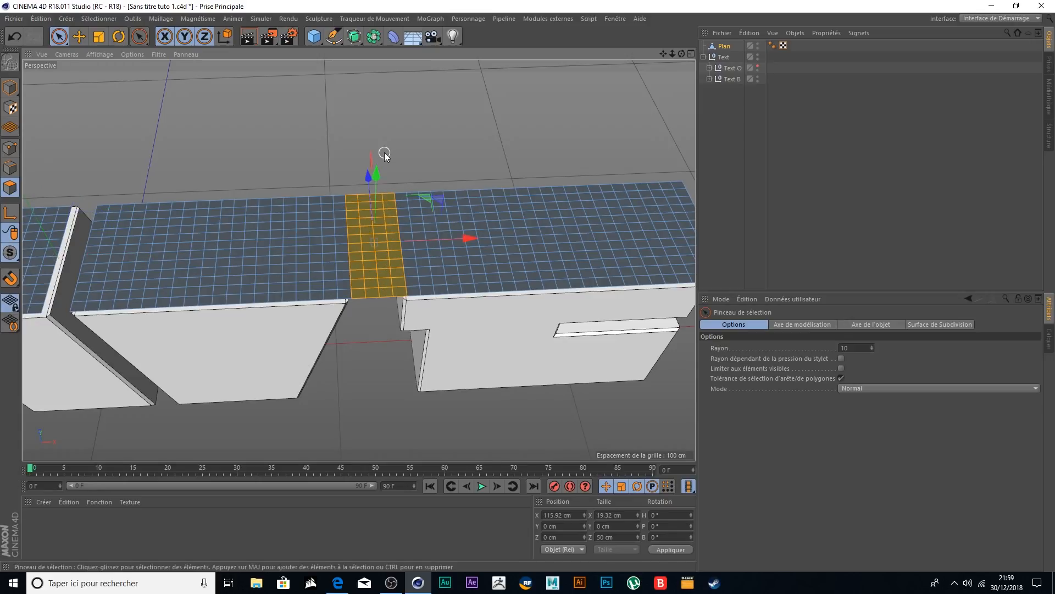
key("Delete")
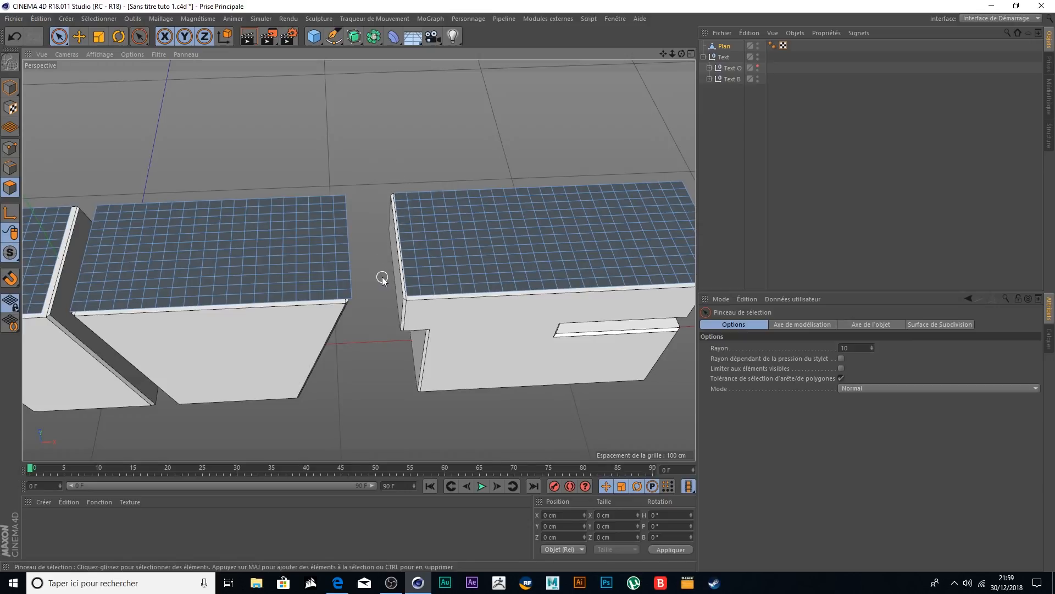
mouse_move(362, 295)
left_mouse_down()
mouse_move(345, 262)
mouse_move(351, 149)
left_mouse_up()
key("Delete")
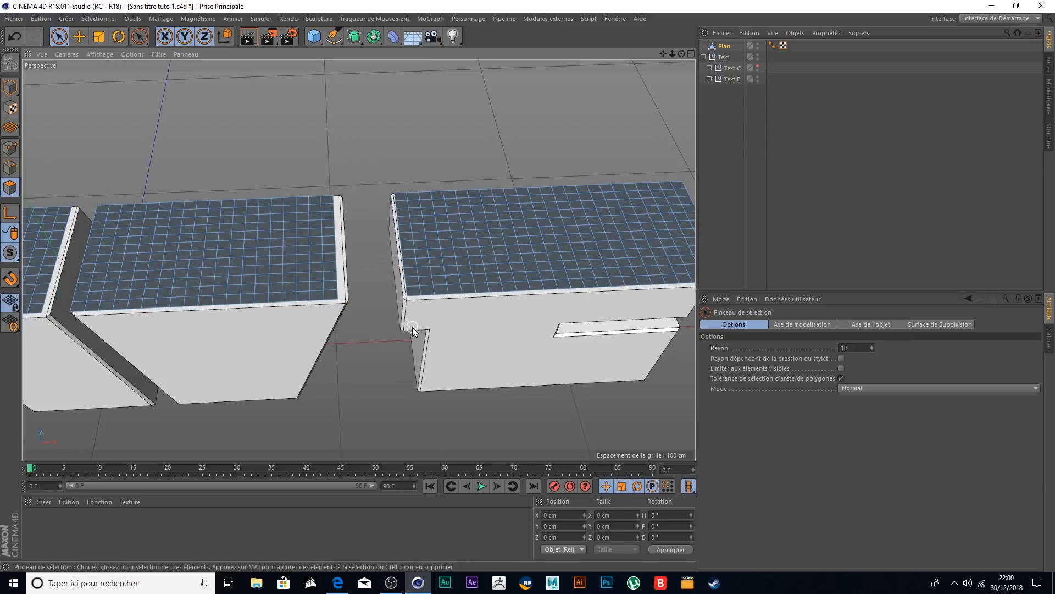
- Delete the plane's polygons that overhang the outer end of the last letter
scroll(413, 329, "down", 5)
scroll(584, 319, "up", 8)
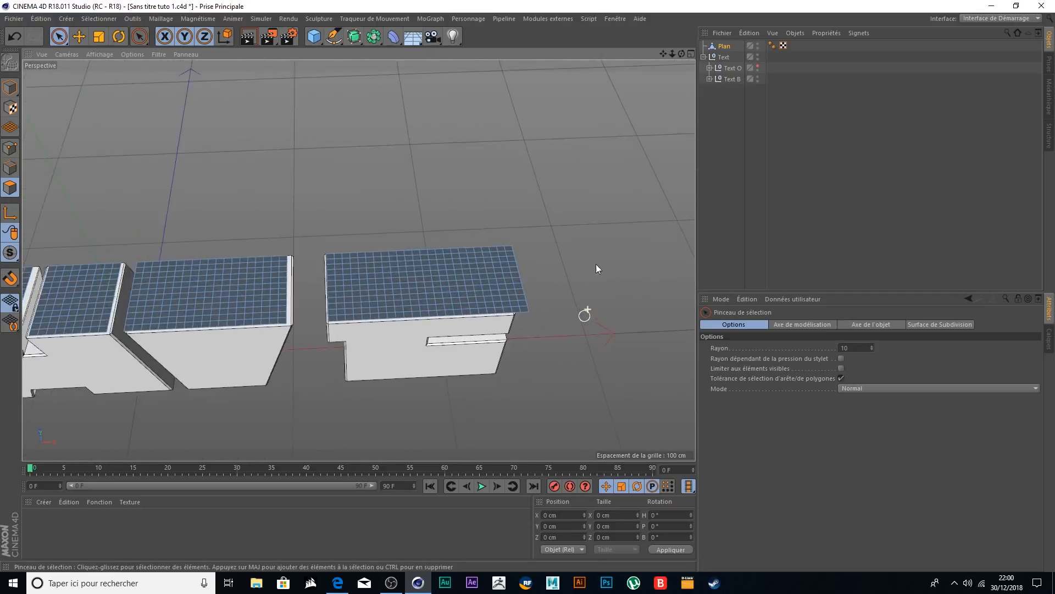
left_click_drag(481, 339, 452, 195)
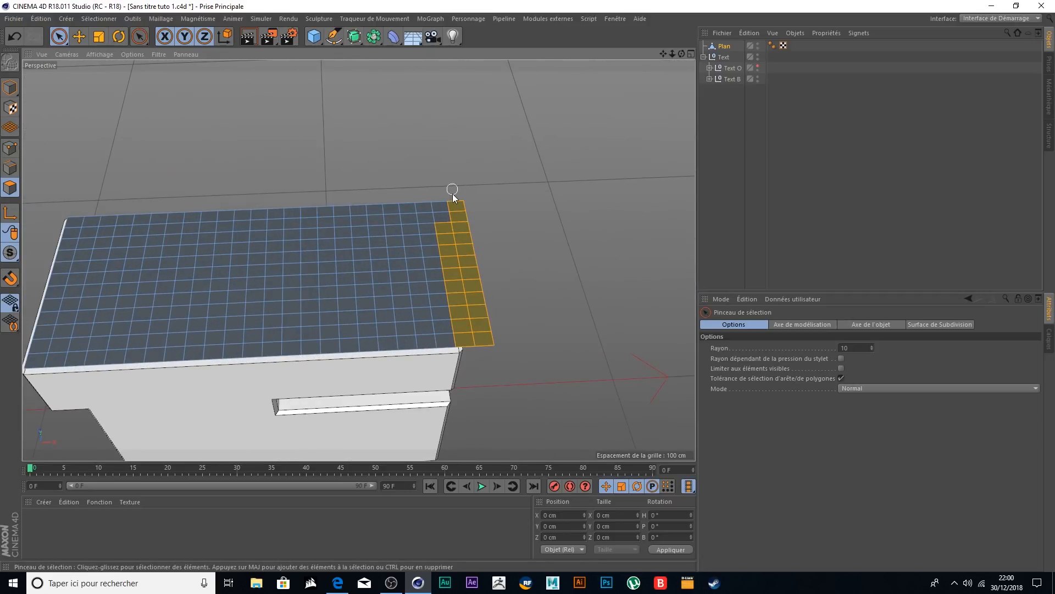
left_click(559, 232)
scroll(558, 256, "down", 10)
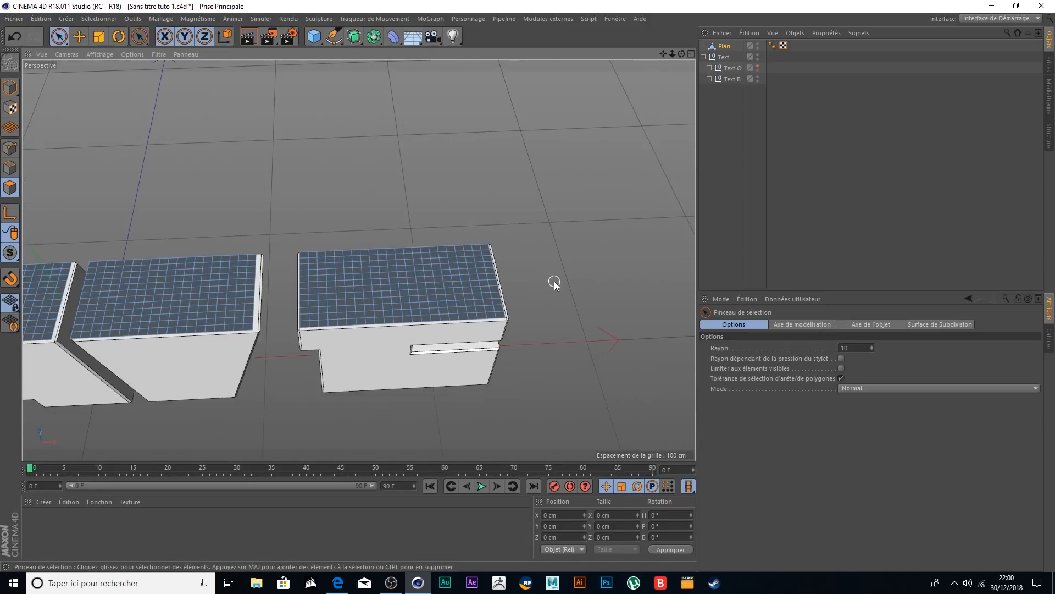
- Split the polygons on top of the letter D into a separate object and delete them from the original plane
scroll(320, 363, "up", 3)
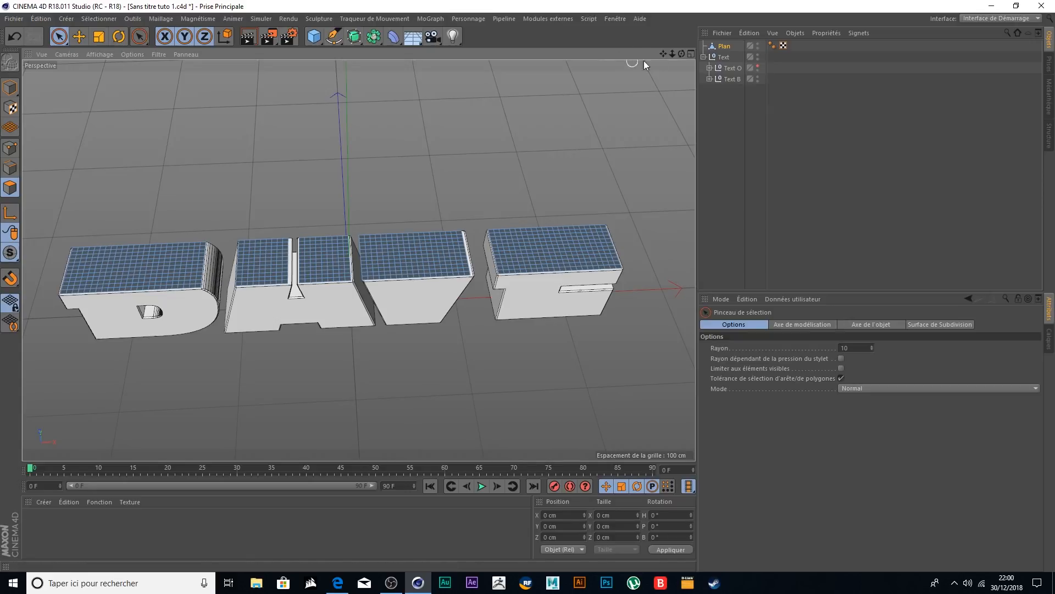
left_click_drag(664, 57, 726, 68)
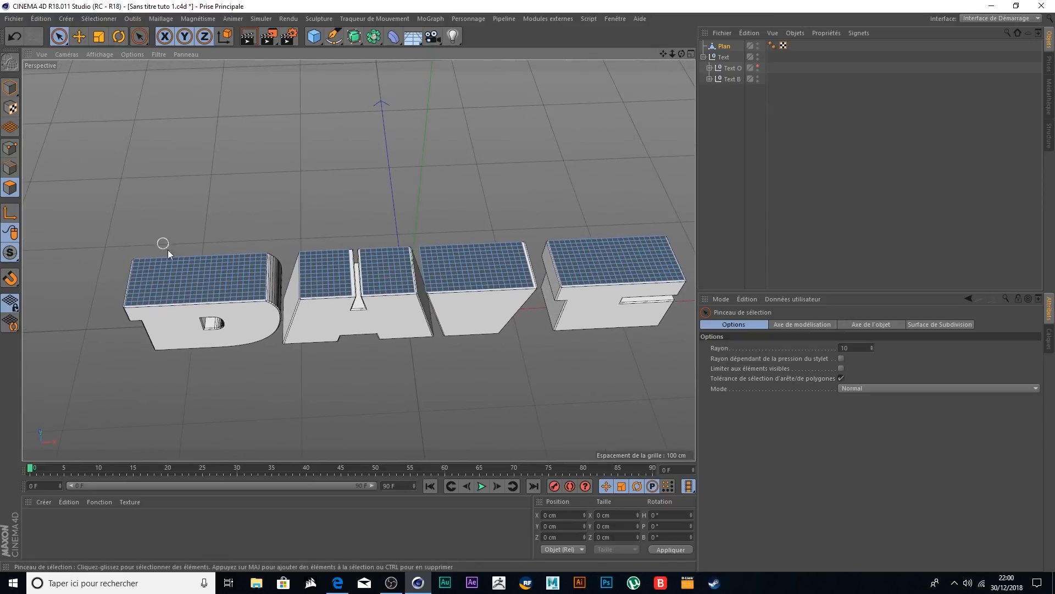
scroll(204, 293, "up", 4)
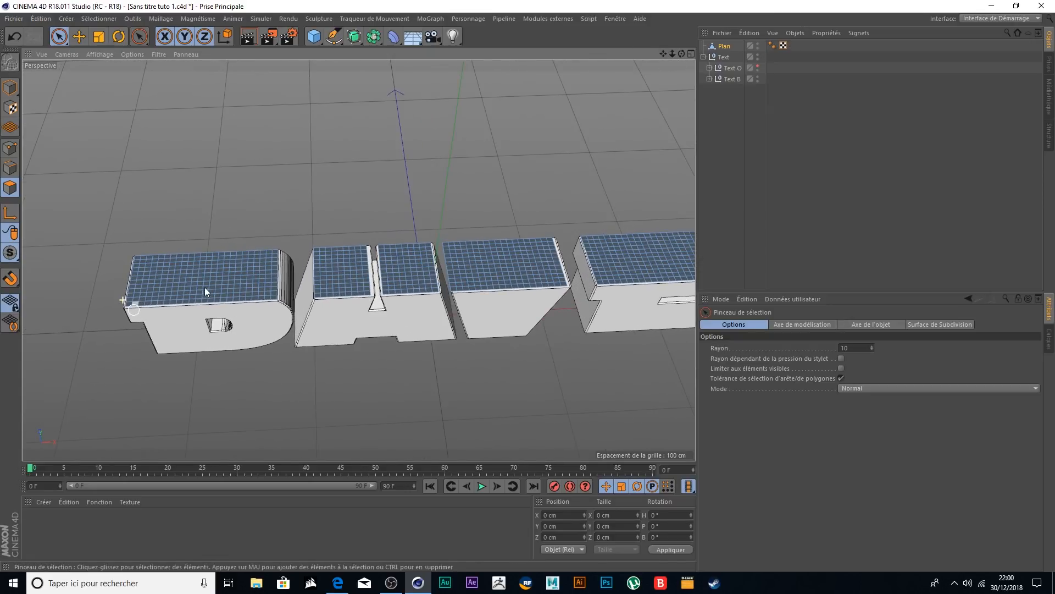
mouse_move(113, 318)
left_mouse_down()
mouse_move(103, 308)
mouse_move(142, 226)
left_mouse_up()
mouse_move(153, 336)
left_mouse_down()
mouse_move(166, 269)
mouse_move(189, 286)
mouse_move(210, 260)
mouse_move(249, 313)
mouse_move(259, 266)
mouse_move(283, 263)
mouse_move(302, 228)
mouse_move(307, 325)
mouse_move(278, 280)
left_mouse_up()
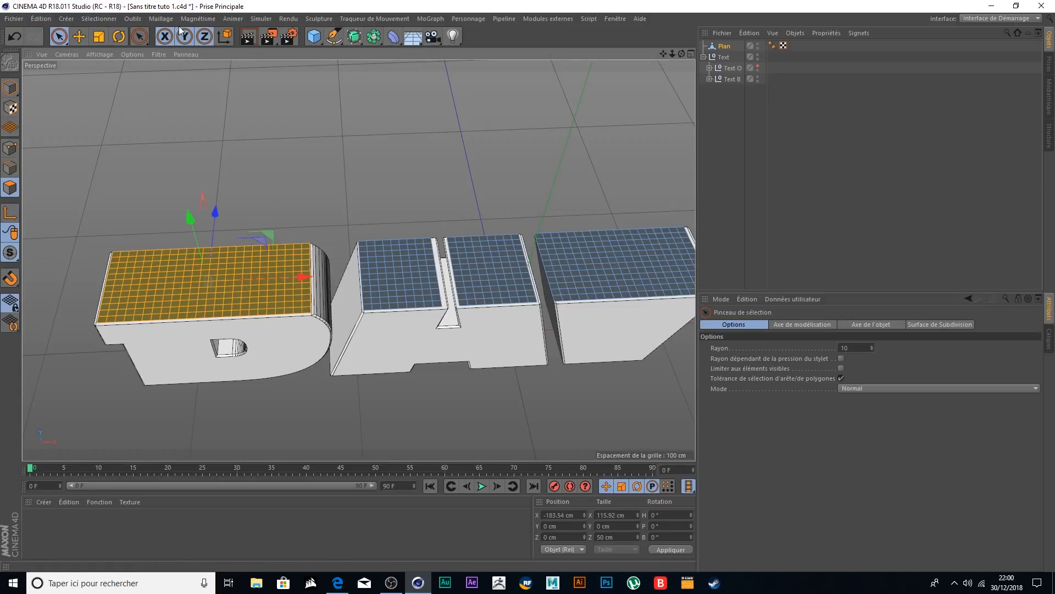
left_click(165, 19)
mouse_move(178, 47)
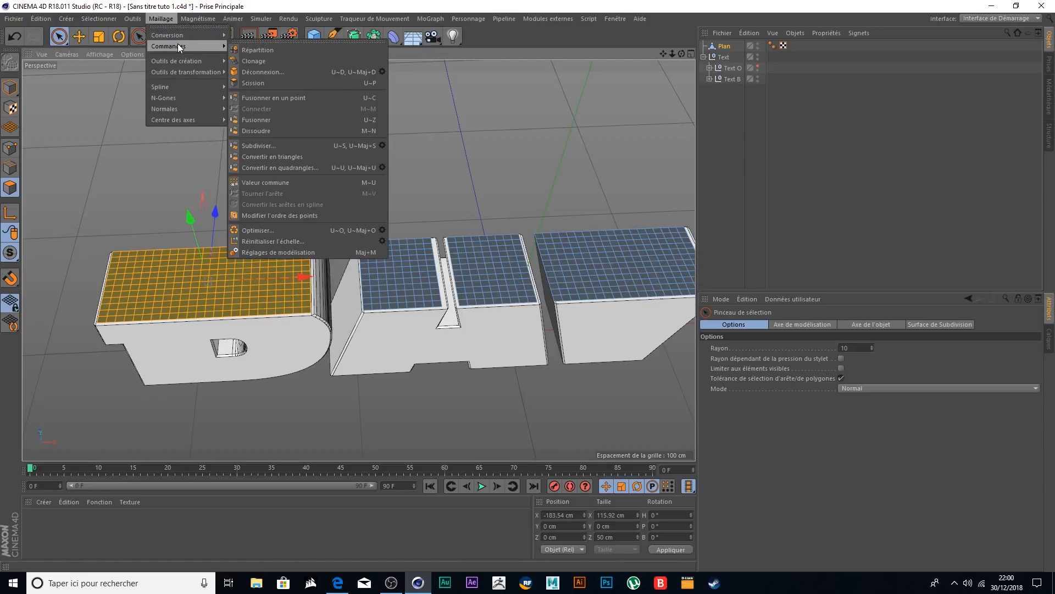
left_click(253, 83)
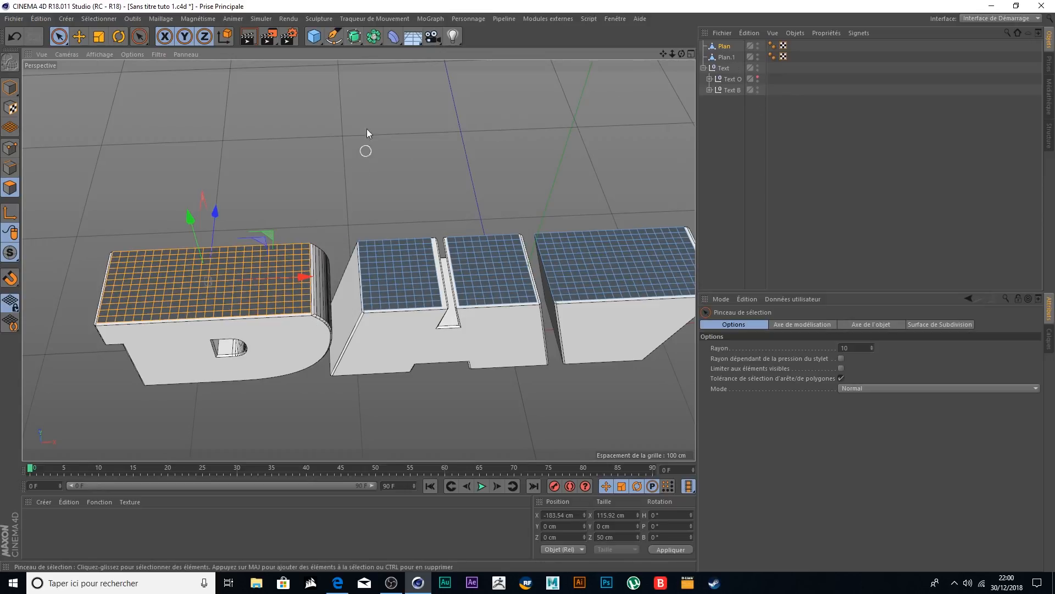
key("Delete")
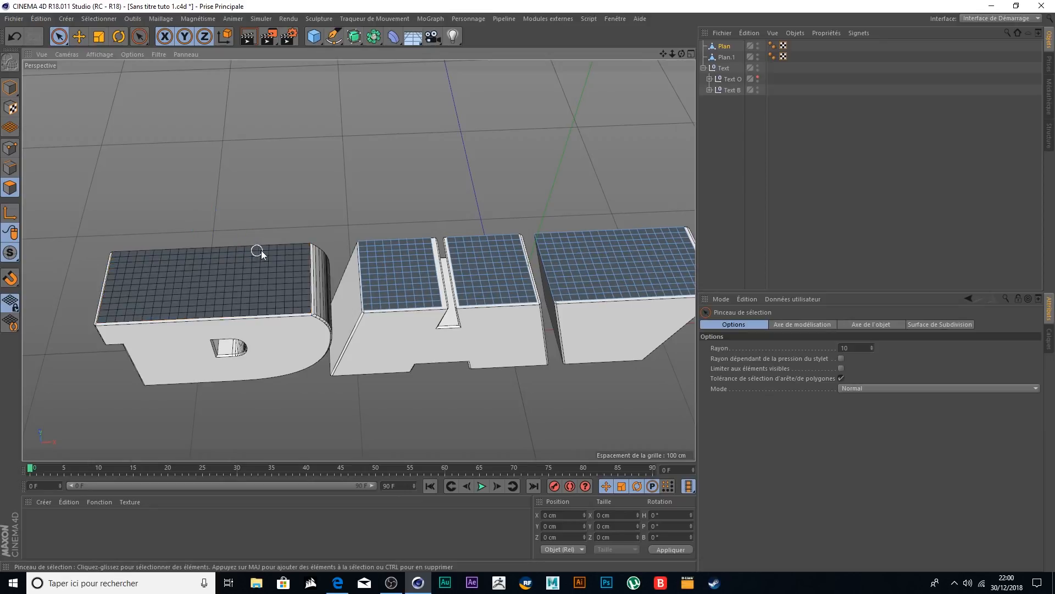
- Rename the original plane covering the remaining letters as Plan B
left_click(725, 47)
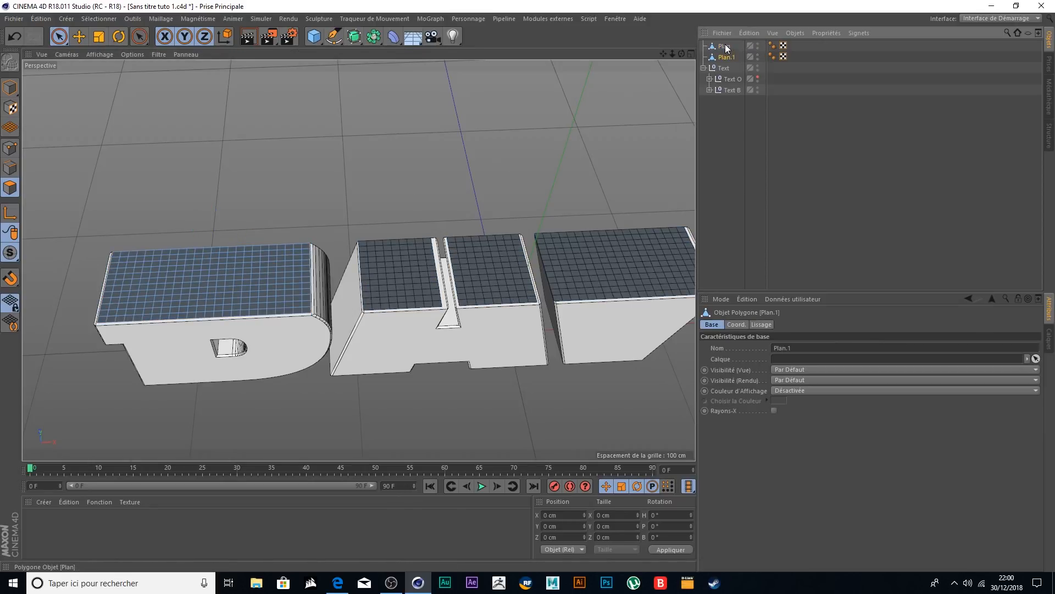
double_click(725, 47)
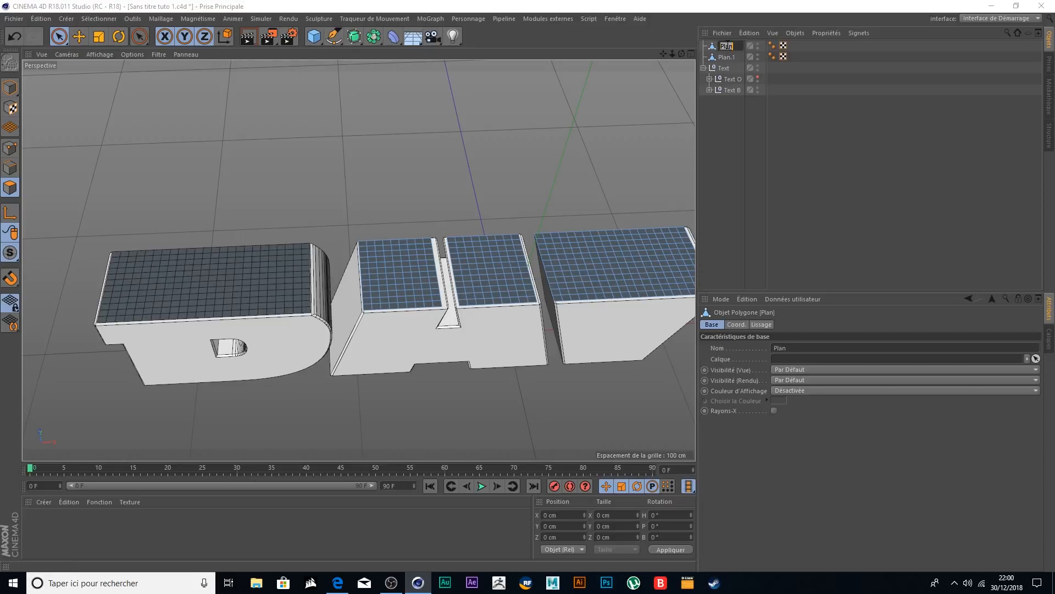
type("Plan B")
key("Return")
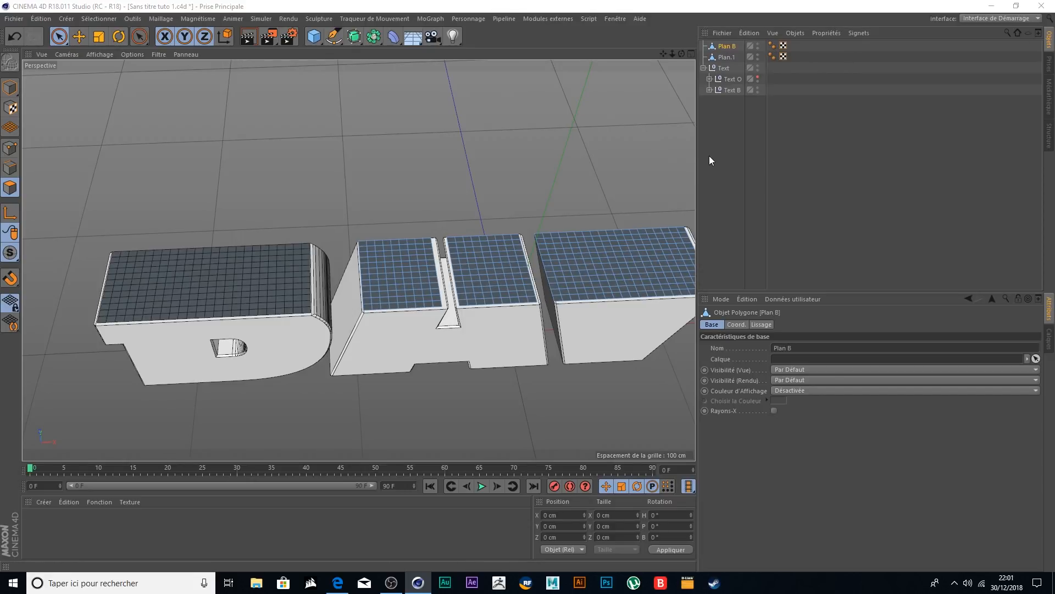
- Rename the split-off plane on the letter D as Plan B and the plane covering the remaining letters as Plan
double_click(731, 58)
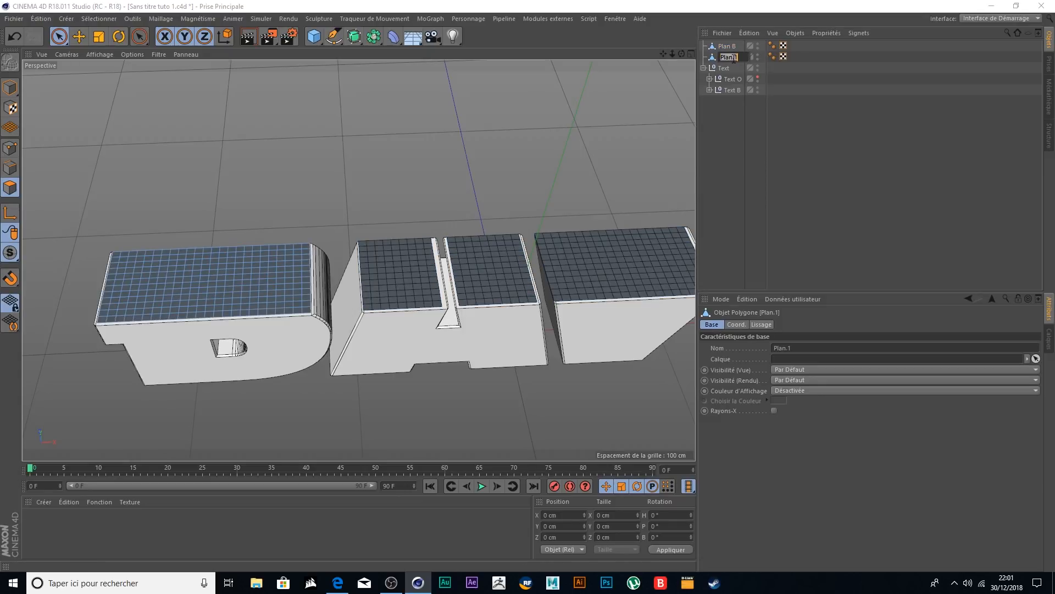
type("P")
key("Return")
double_click(728, 46)
type("P")
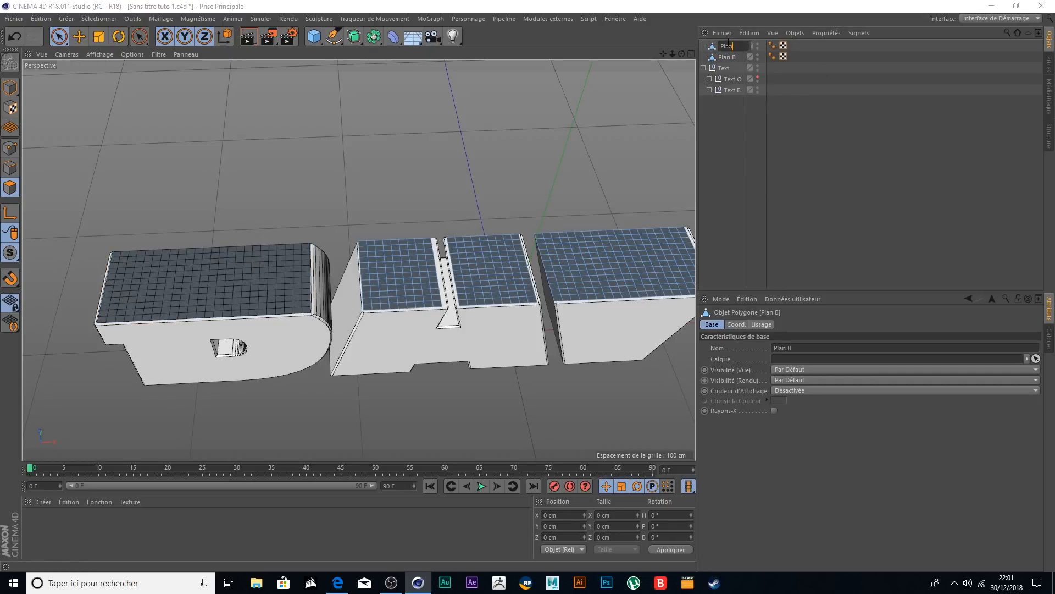
type("lan")
key("Return")
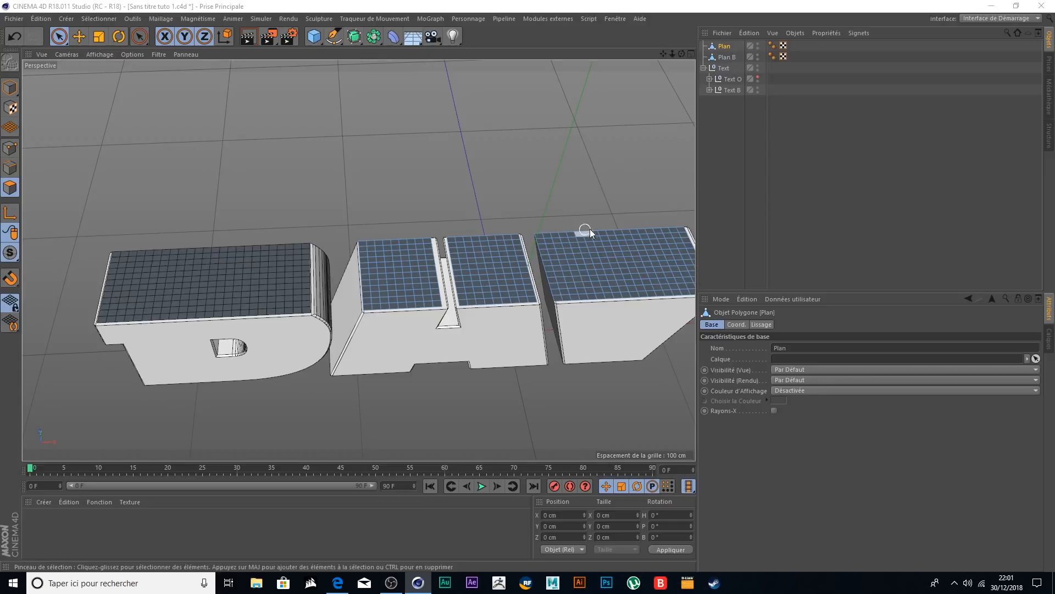
- Split the polygons on top of the letter A into a separate object and delete them from the original plane
left_click_drag(663, 53, 618, 230)
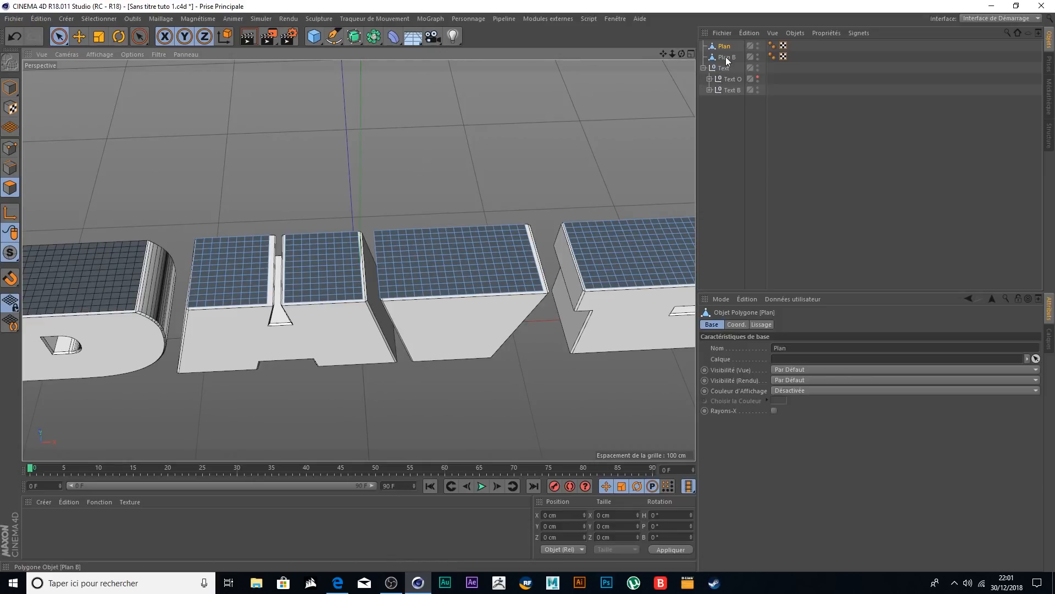
mouse_move(225, 262)
left_mouse_down()
mouse_move(222, 297)
mouse_move(196, 221)
mouse_move(266, 244)
mouse_move(291, 275)
mouse_move(304, 325)
mouse_move(323, 244)
mouse_move(334, 243)
left_mouse_up()
left_click_drag(347, 298, 346, 330)
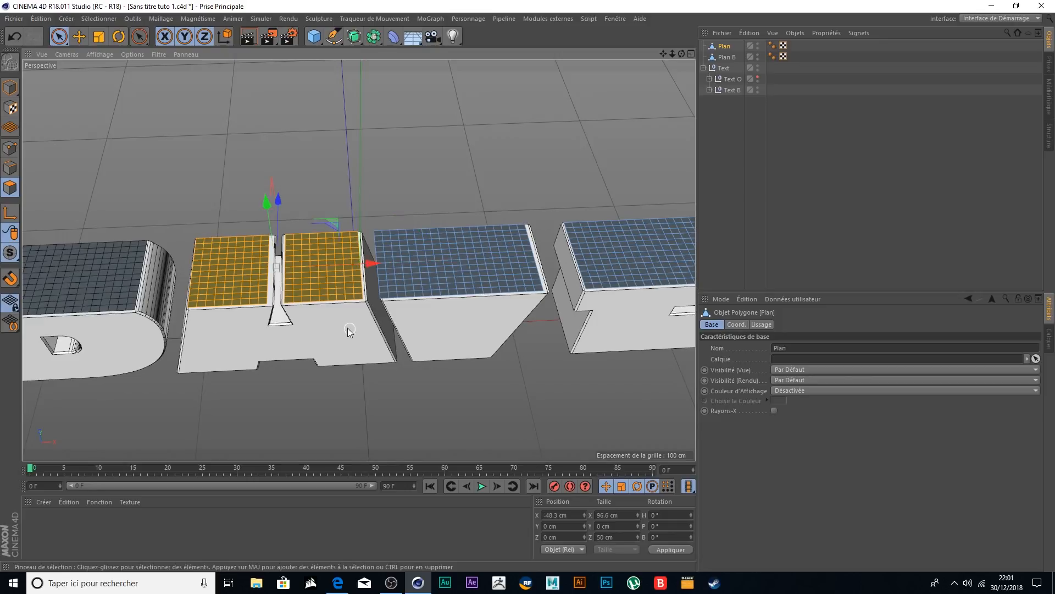
left_click(172, 19)
mouse_move(199, 43)
left_click(273, 78)
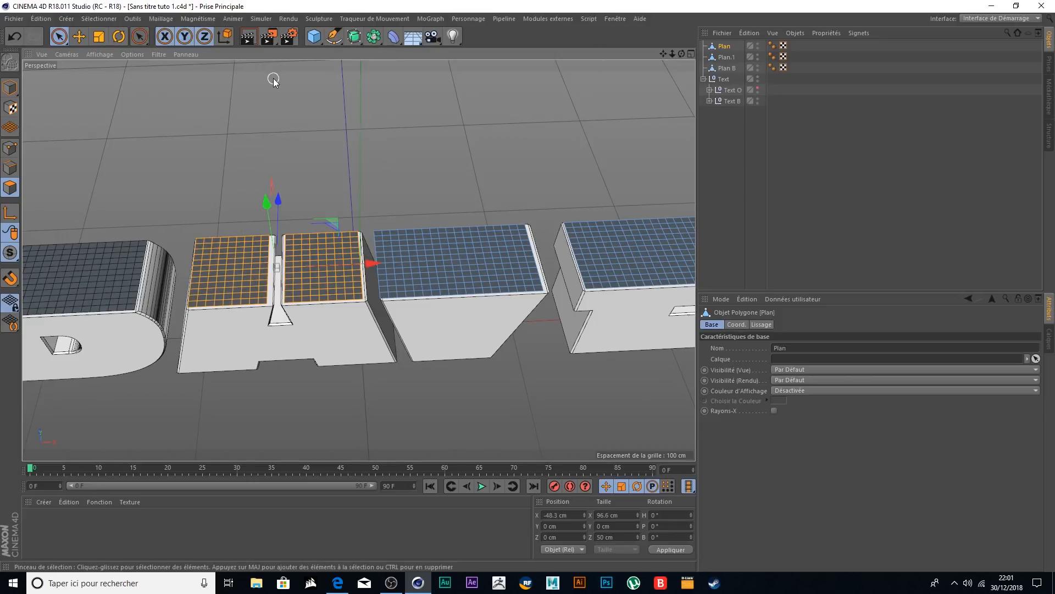
left_click(727, 57)
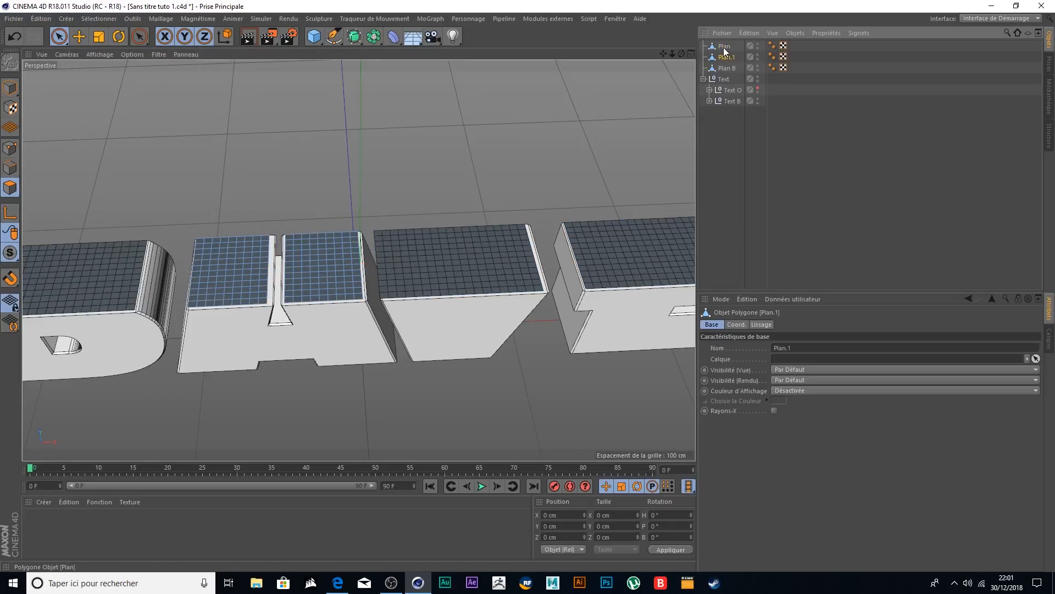
left_click(724, 47)
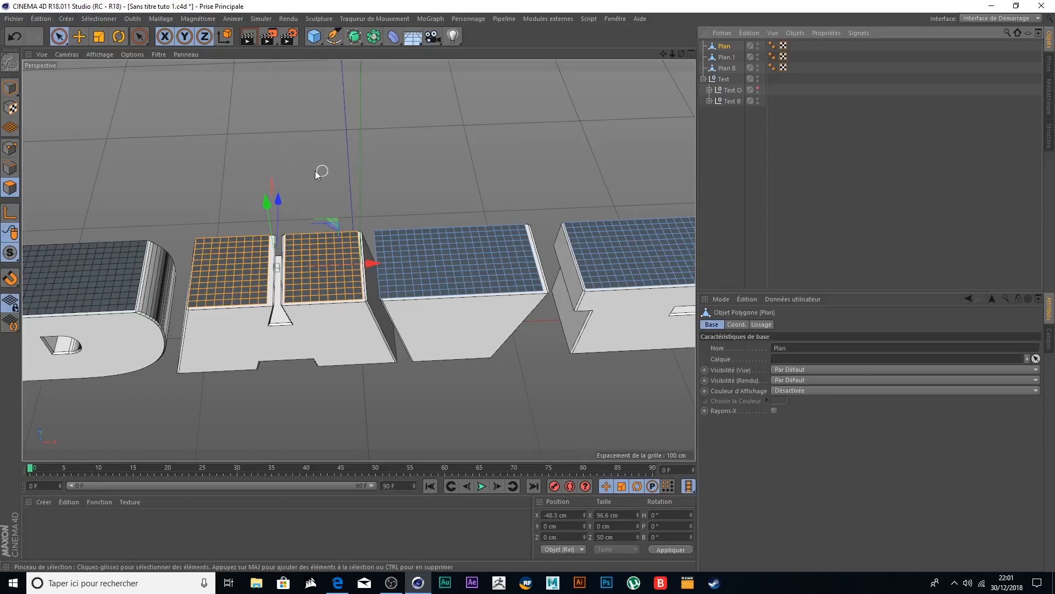
left_click(300, 101)
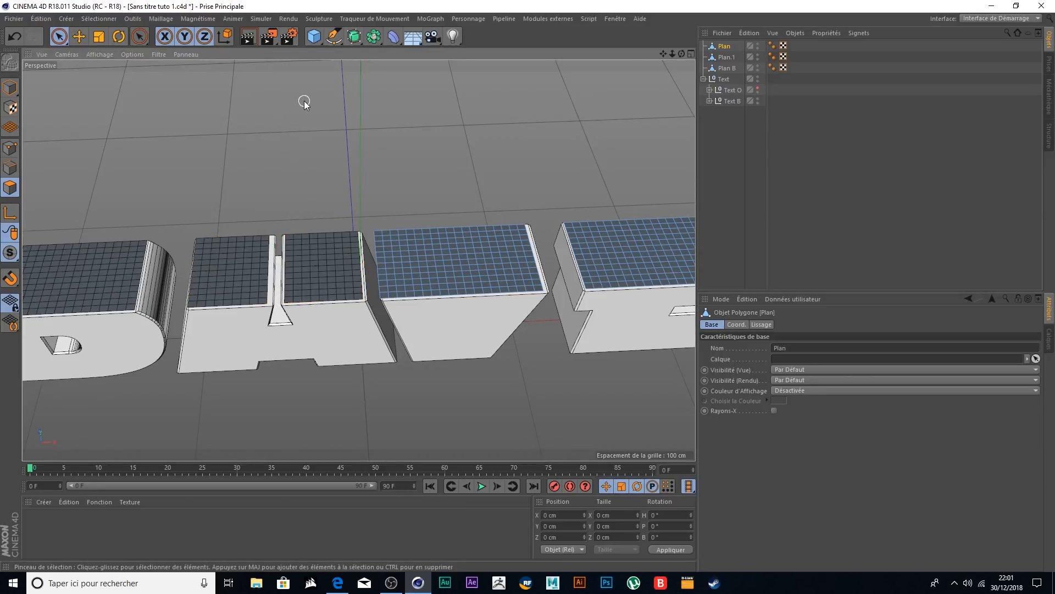
- Rename the split-off plane on the letter A as Plan A
left_click(727, 56)
double_click(731, 56)
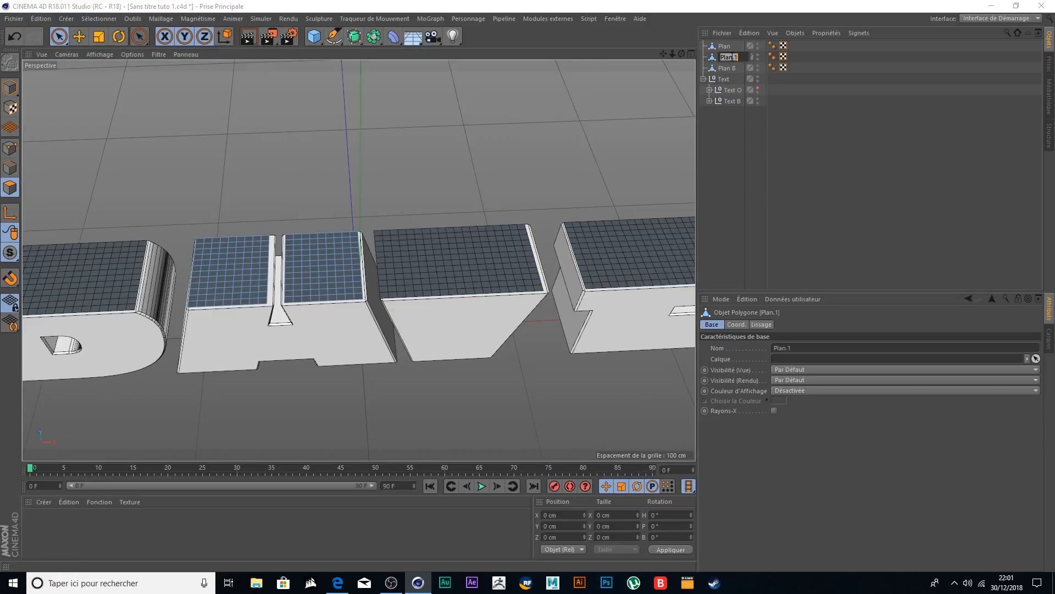
type("P")
key("Return")
- Split the original plane's polygons on top of the letter V into a separate object
left_click_drag(664, 54, 689, 52)
left_click(725, 46)
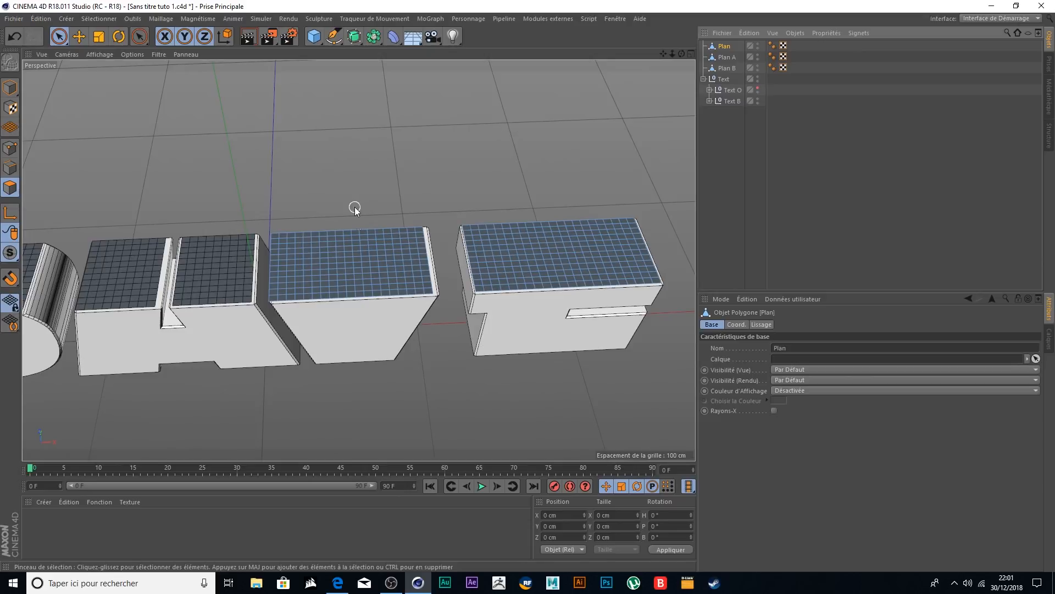
mouse_move(291, 287)
left_mouse_down()
mouse_move(286, 250)
mouse_move(317, 228)
mouse_move(331, 253)
mouse_move(350, 243)
mouse_move(378, 319)
mouse_move(400, 216)
mouse_move(427, 306)
mouse_move(433, 219)
left_mouse_up()
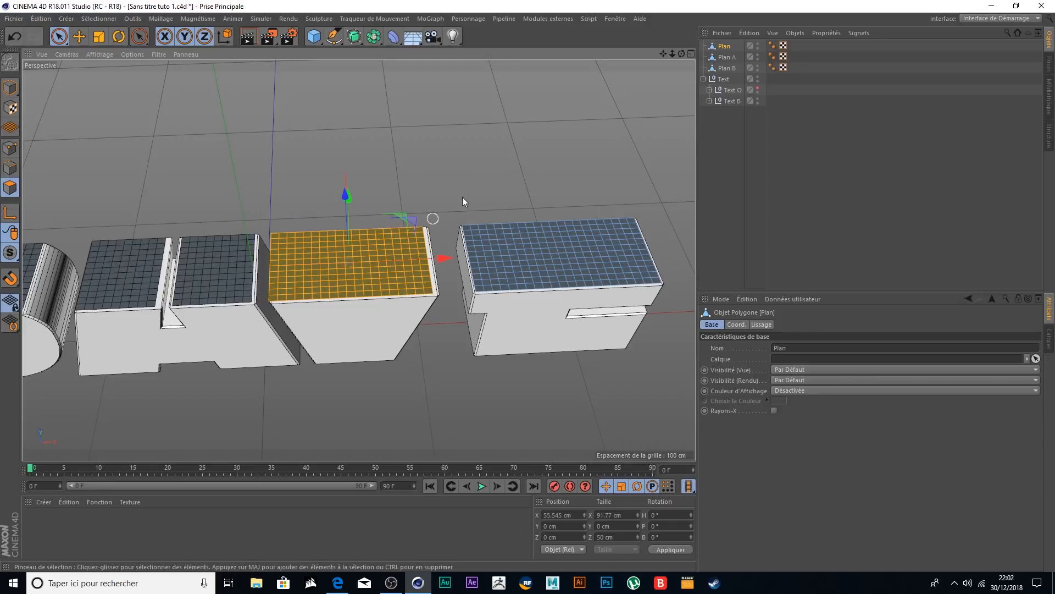
left_click(169, 18)
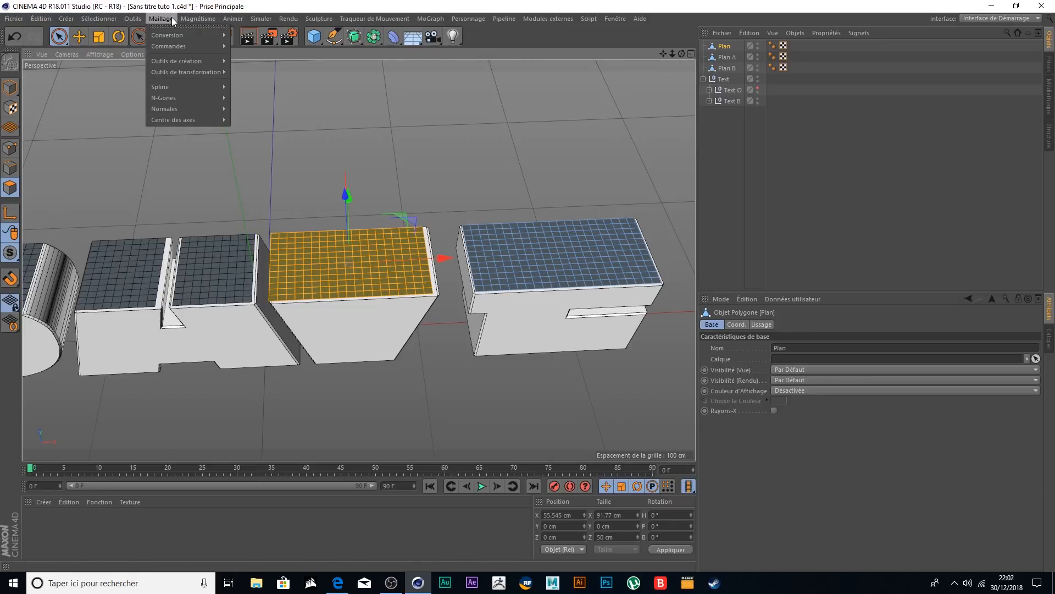
mouse_move(179, 44)
left_click(255, 82)
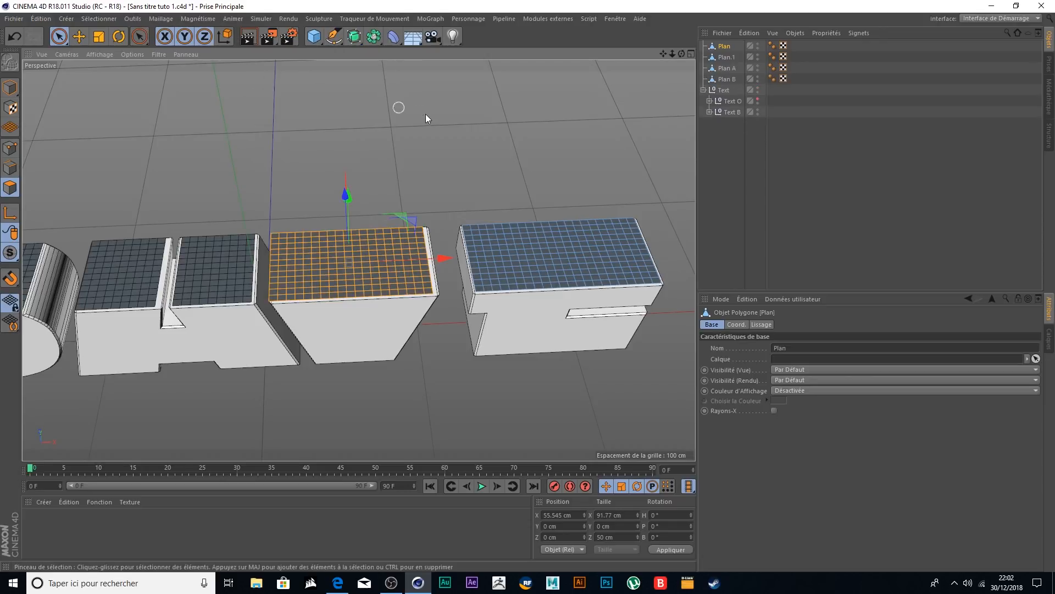
- Rename the split-off plane on the letter V as Plan V and delete the V polygons from the original plane
double_click(735, 56)
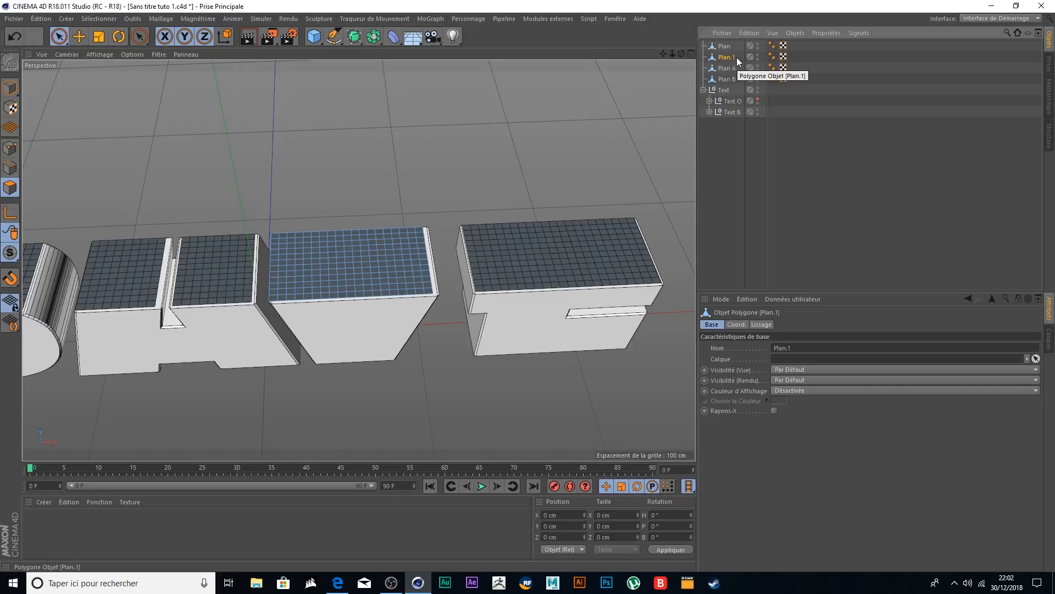
key("l")
key("n")
key("space")
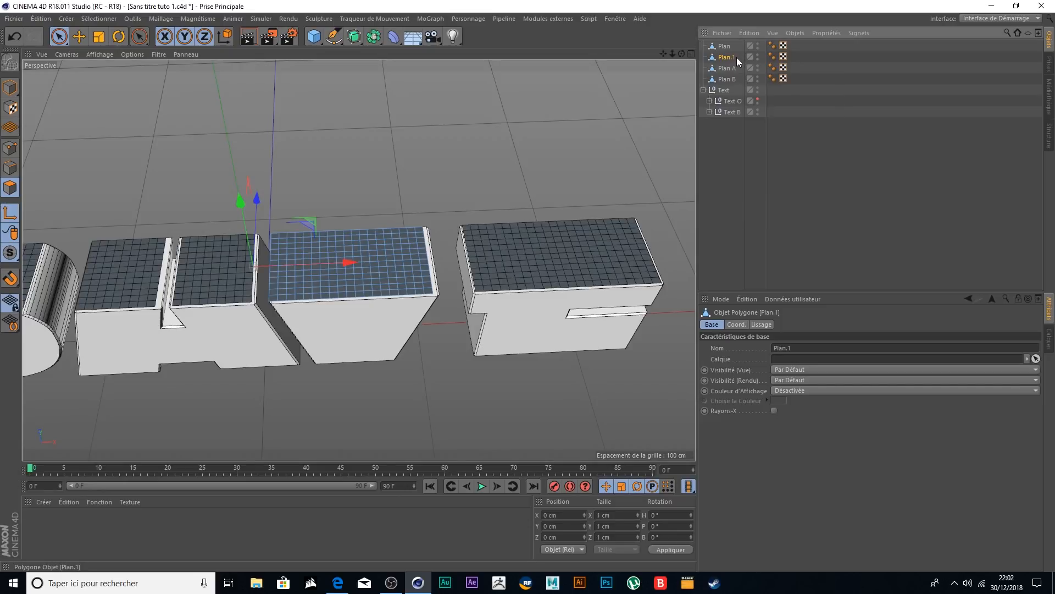
key("shift+v")
double_click(725, 57)
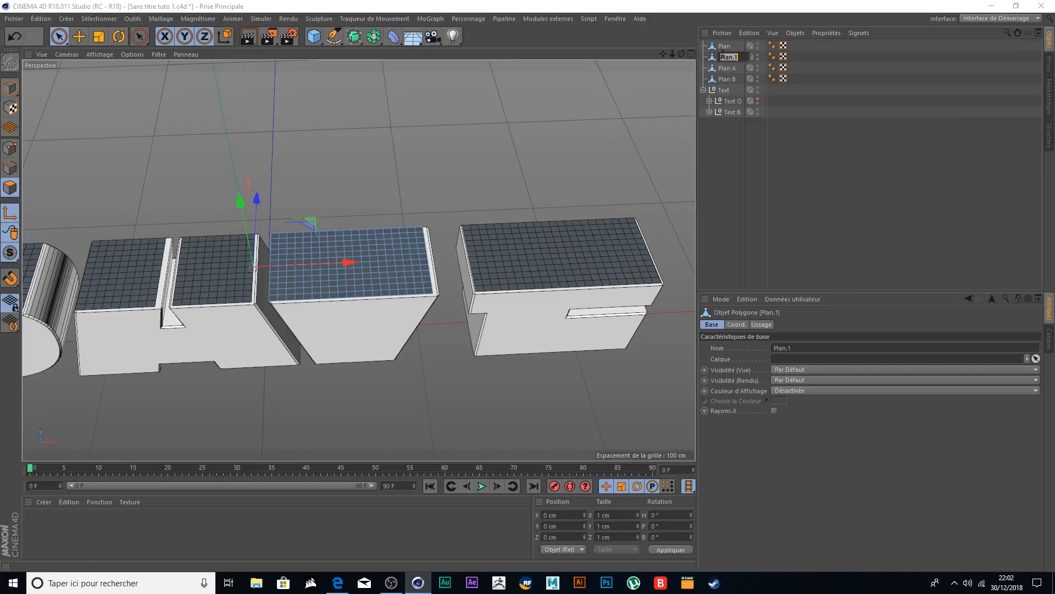
type("P")
left_click(718, 124)
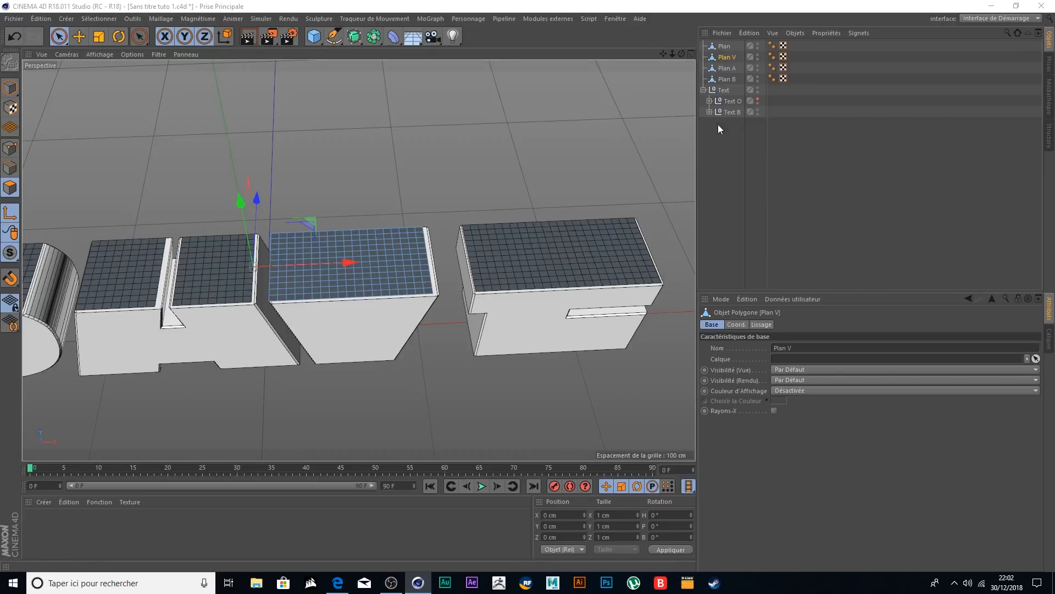
left_click(724, 45)
left_click(394, 215)
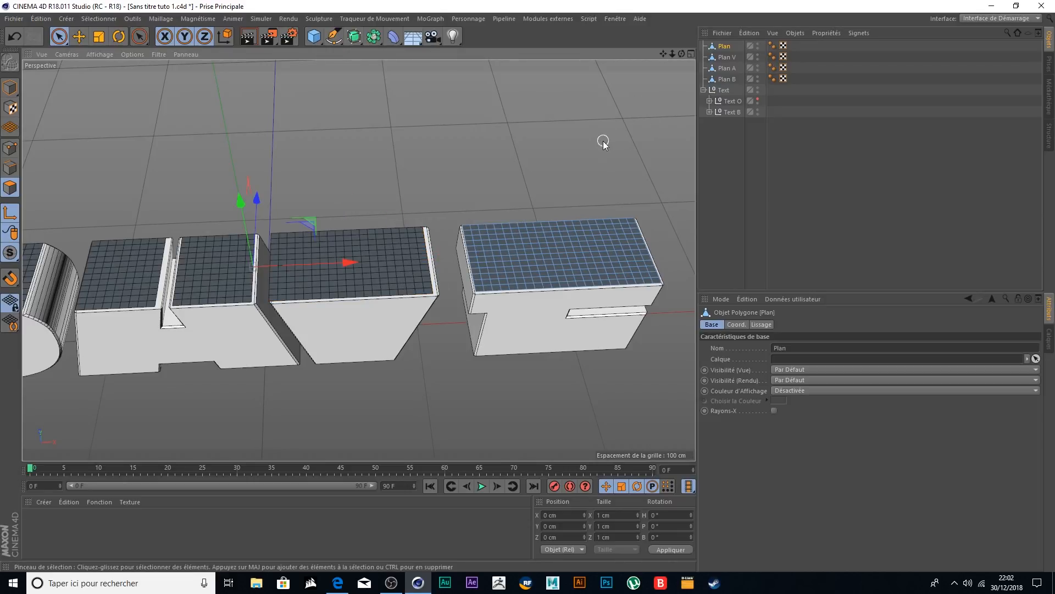
- Split the polygons on top of the letter E into a separate object and delete the original Plan object
left_click_drag(663, 54, 579, 64)
mouse_move(403, 240)
left_mouse_down()
mouse_move(388, 315)
mouse_move(388, 286)
mouse_move(419, 298)
mouse_move(407, 296)
mouse_move(435, 233)
mouse_move(492, 275)
left_mouse_up()
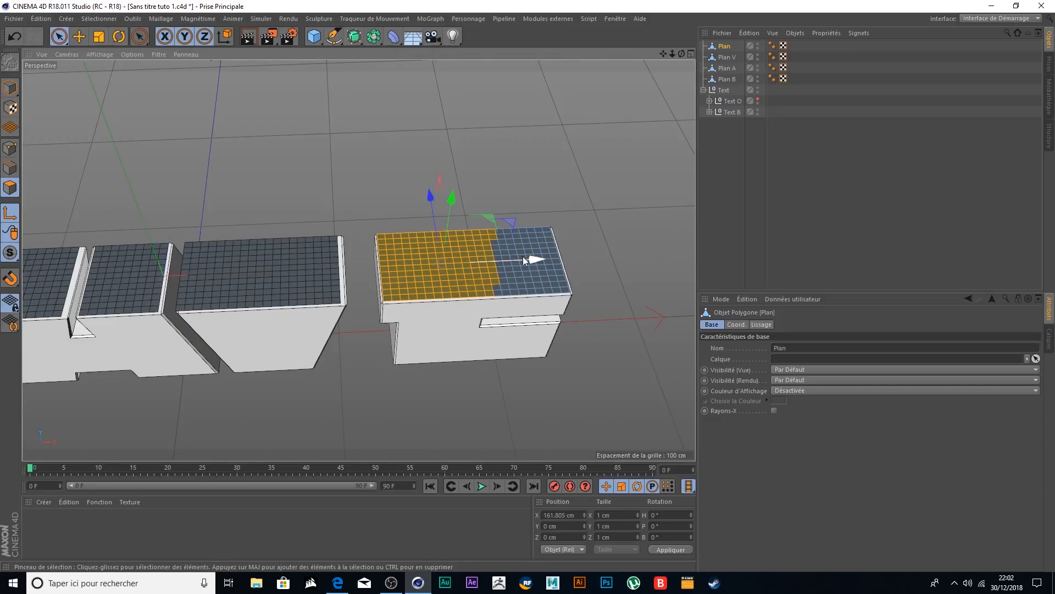
mouse_move(495, 313)
left_mouse_down()
mouse_move(503, 251)
mouse_move(490, 309)
mouse_move(456, 242)
mouse_move(451, 299)
mouse_move(388, 278)
mouse_move(525, 256)
mouse_move(553, 224)
left_mouse_up()
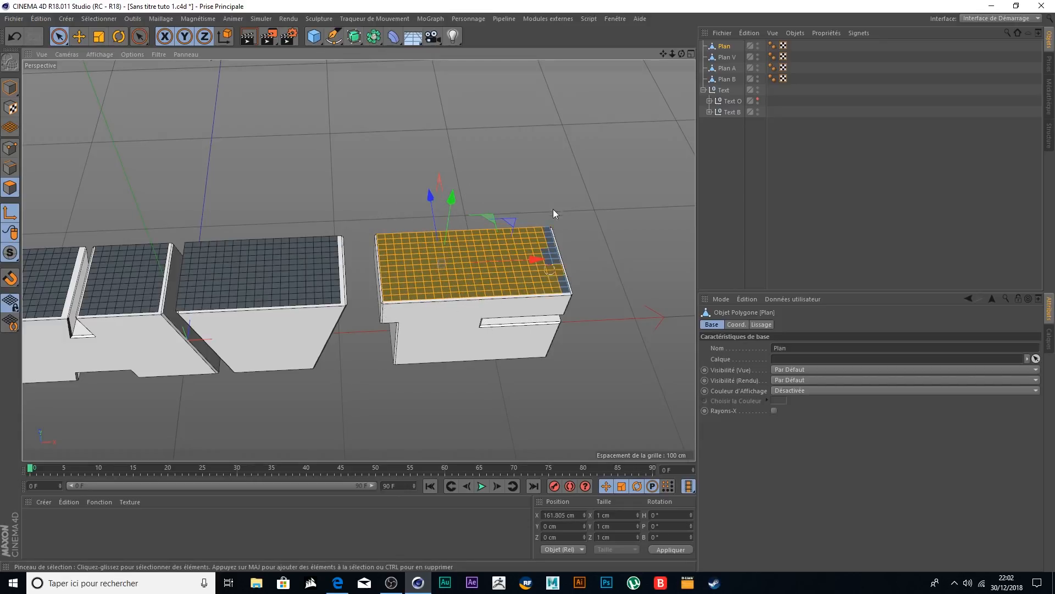
left_click(161, 19)
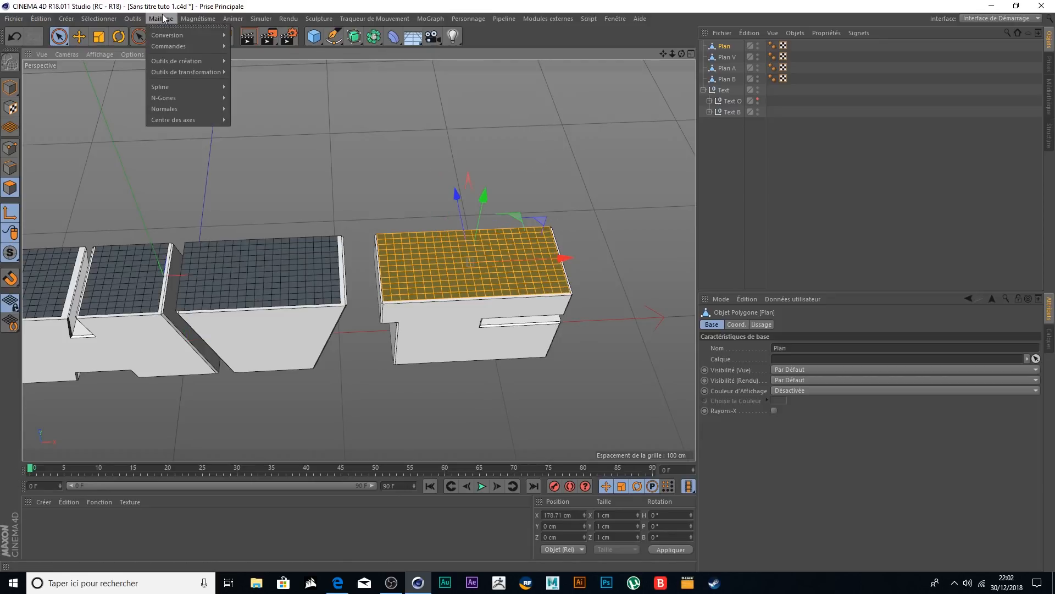
mouse_move(181, 47)
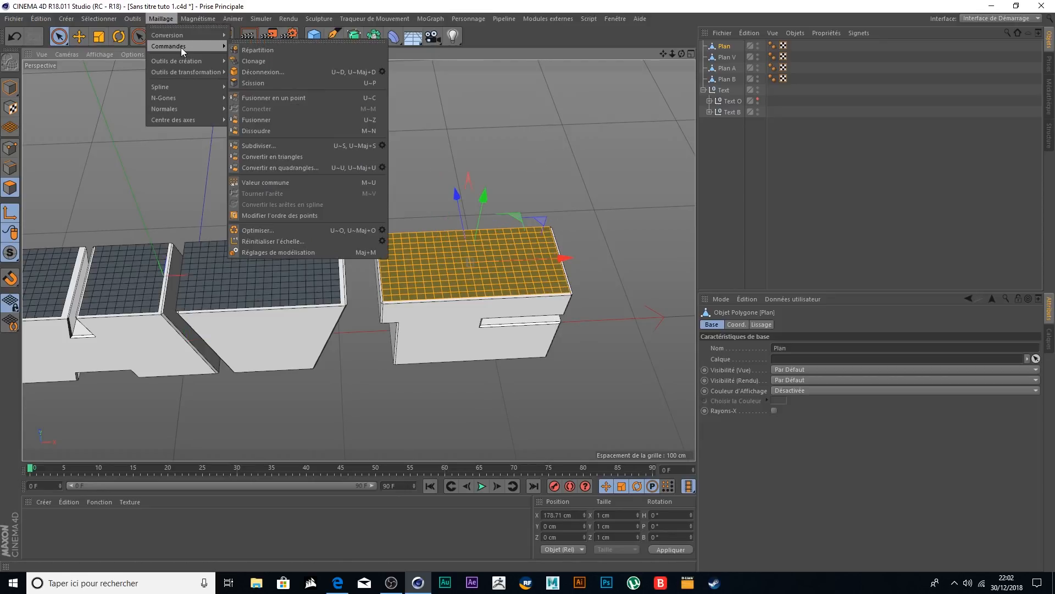
left_click(299, 81)
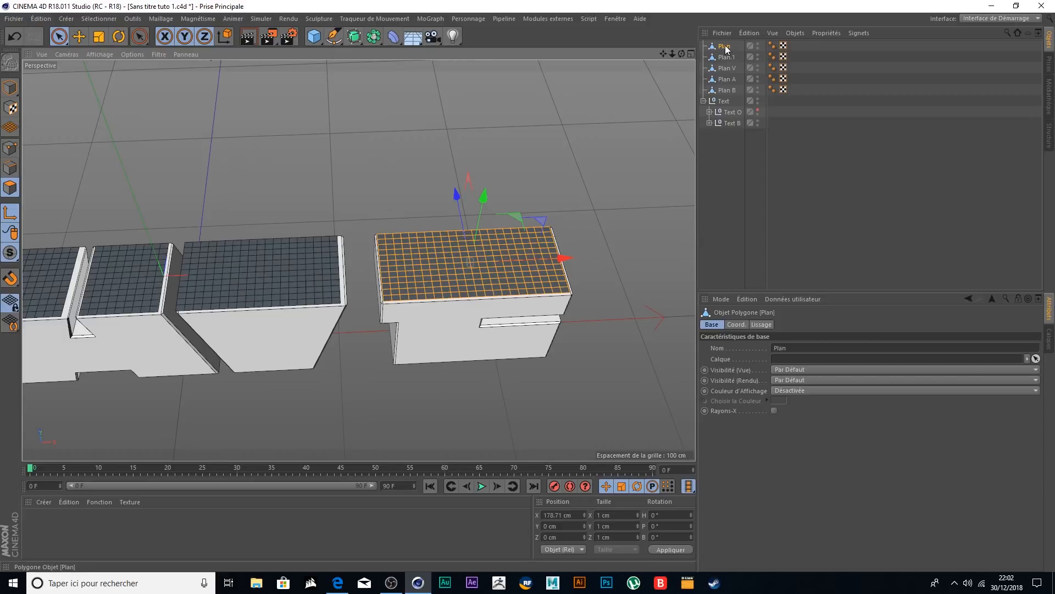
key("Delete")
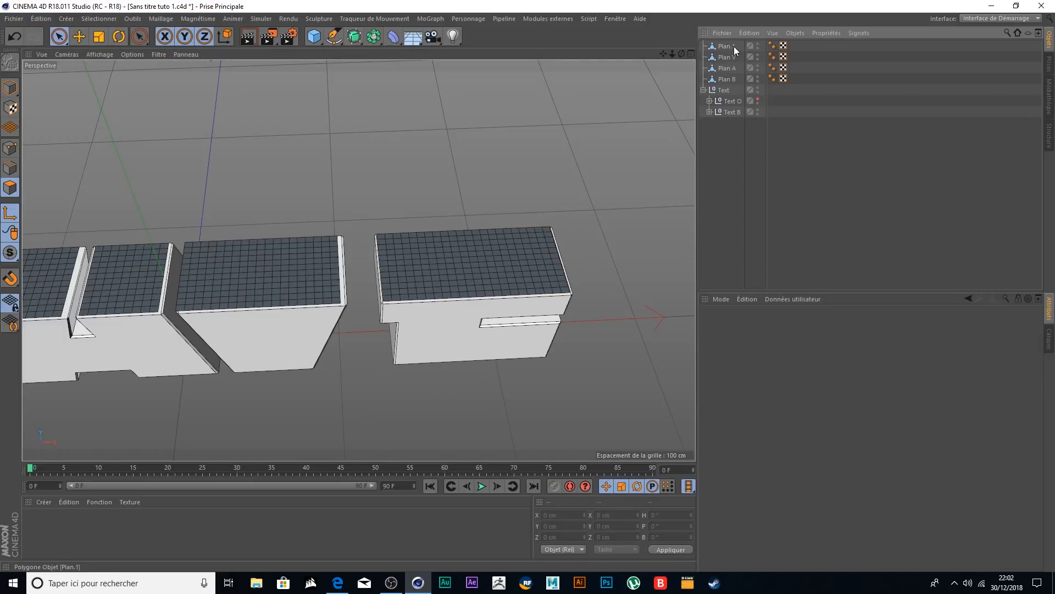
- Rename the split-off plane on the letter E as Plan E
double_click(729, 47)
type("P")
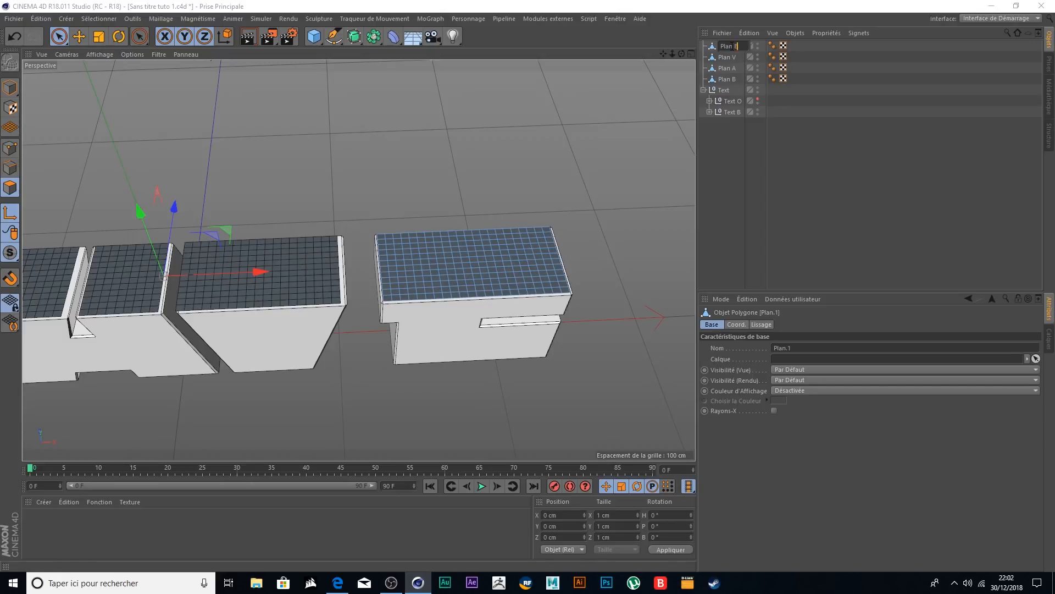
type("lan E")
key("Return")
- Select each of the four letter planes in turn to check which letter it covers
scroll(553, 198, "down", 5)
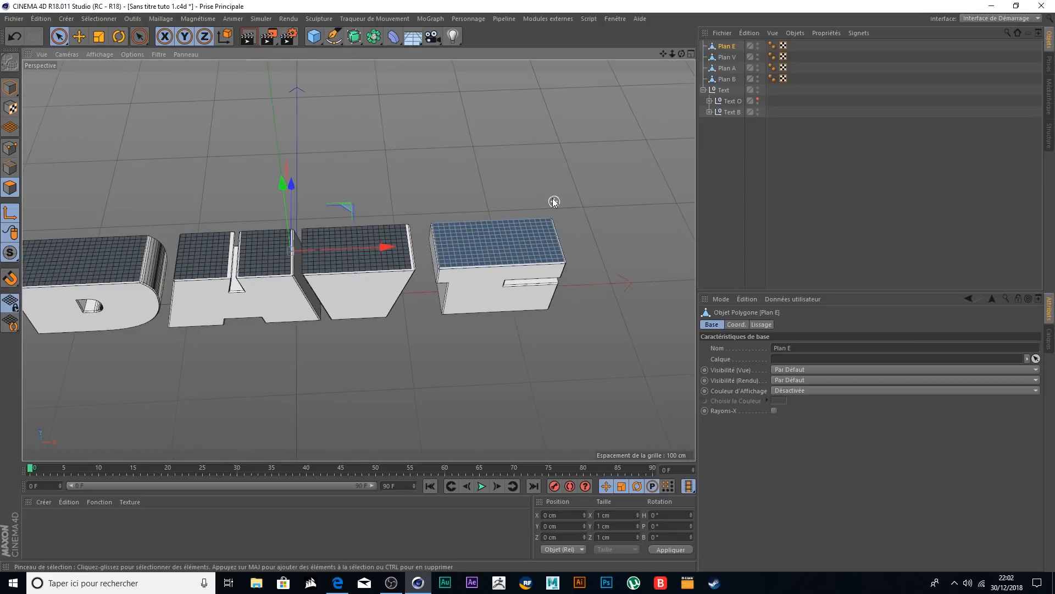
left_click(727, 67)
left_click(732, 78)
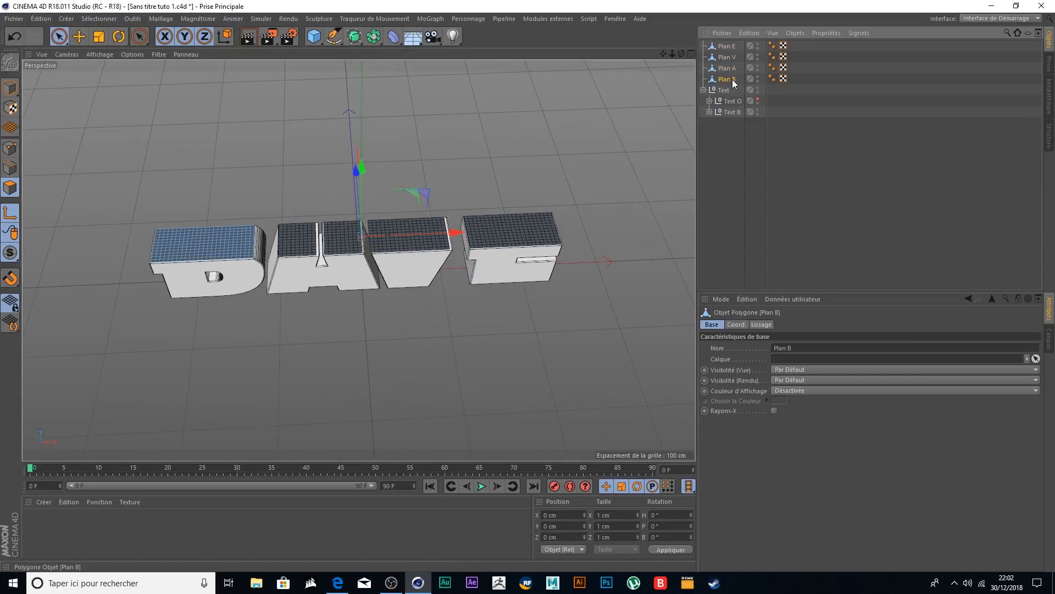
left_click(728, 68)
left_click(727, 57)
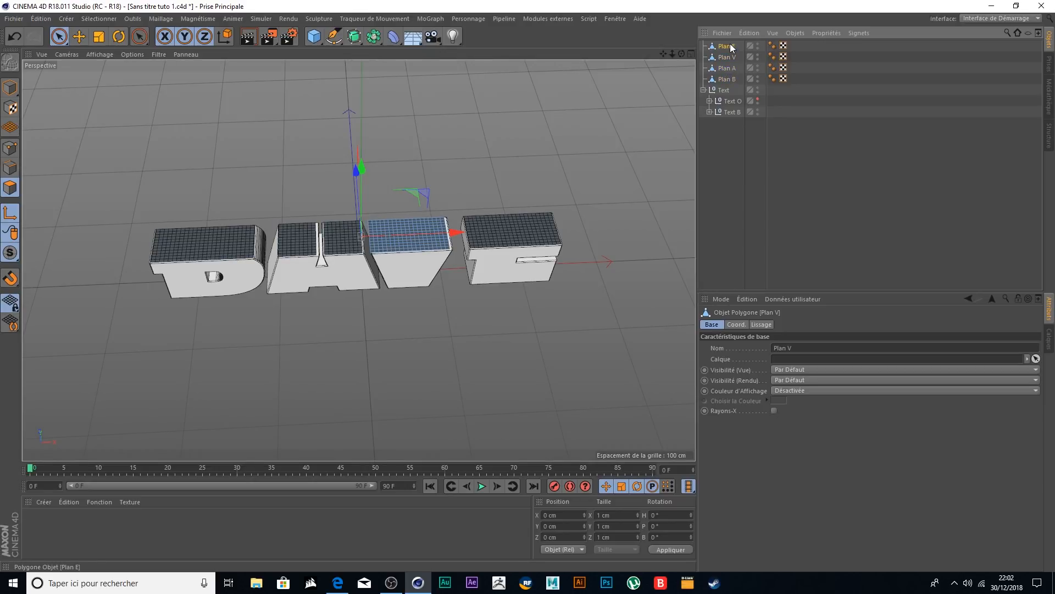
left_click(729, 46)
- In Plan B, select the column of points along the edge facing the A and shift it slightly inward to X about -126.2 cm
scroll(195, 238, "up", 5)
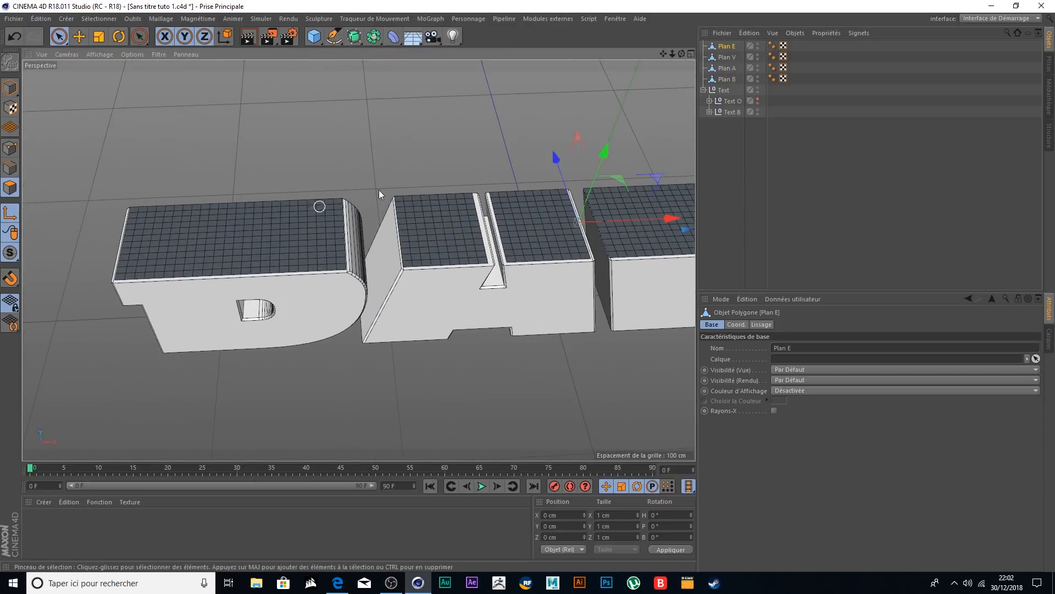
left_click(726, 78)
scroll(297, 224, "up", 6)
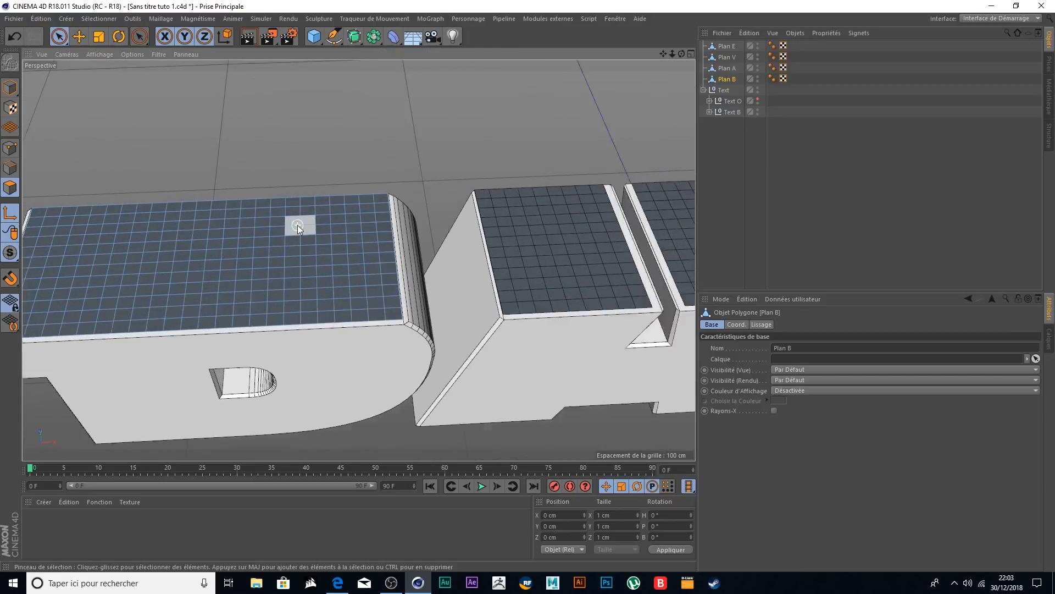
scroll(396, 209, "down", 5)
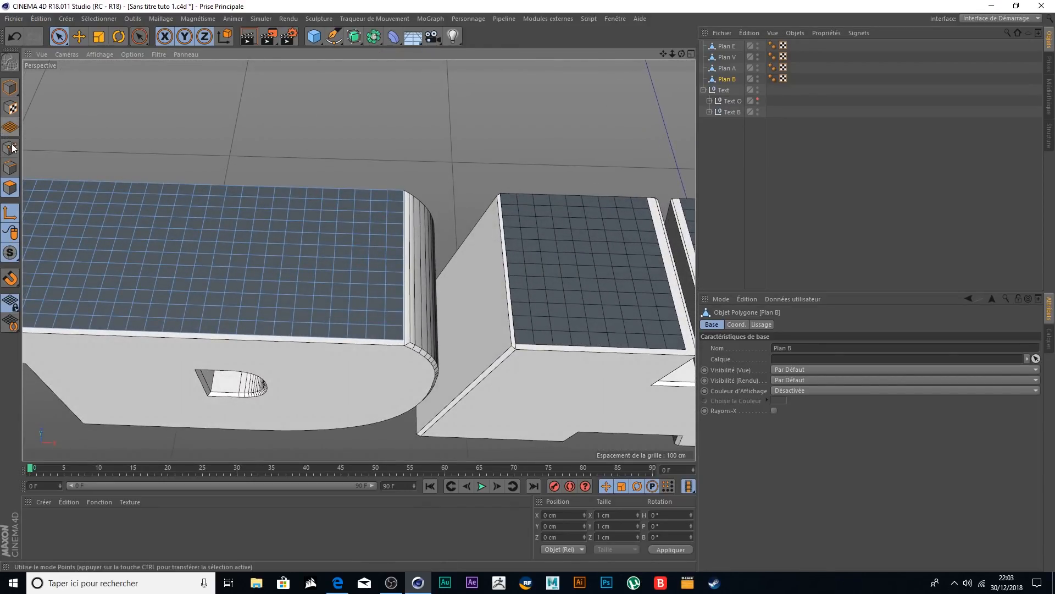
left_click(10, 167)
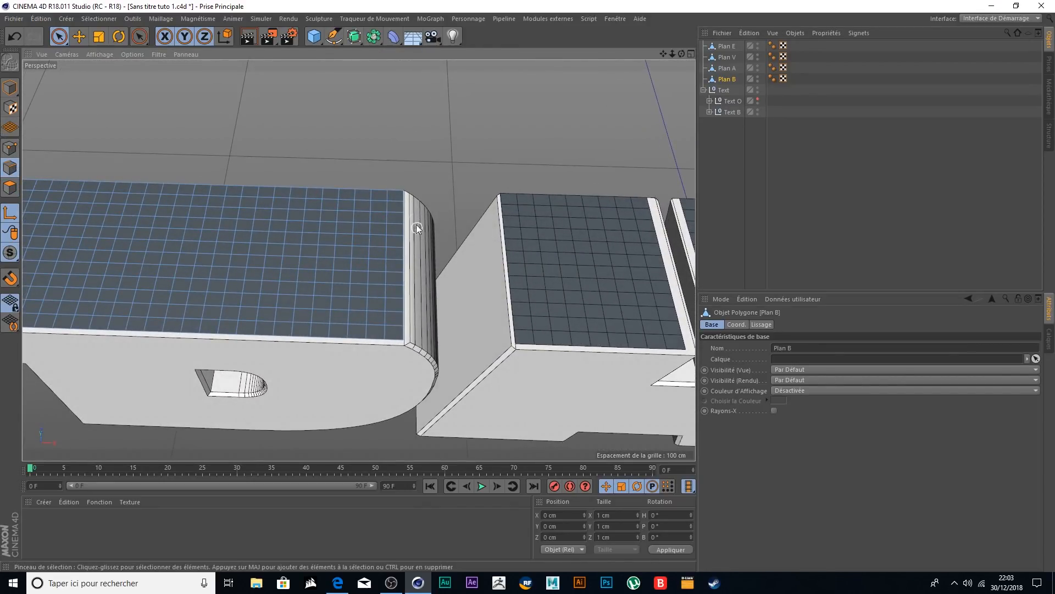
left_click(10, 147)
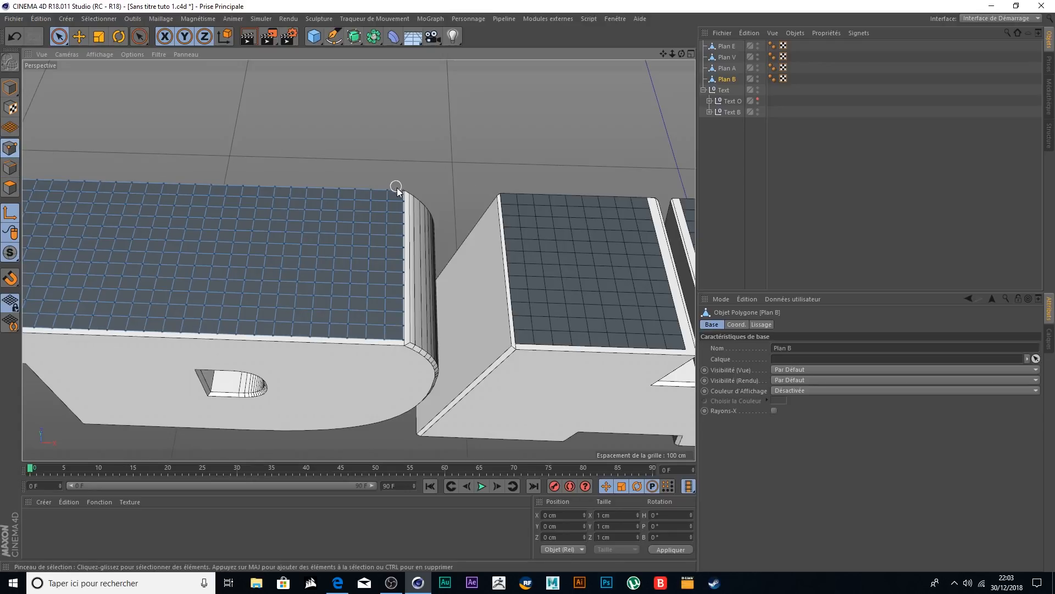
left_click_drag(401, 183, 404, 292)
scroll(454, 259, "up", 3)
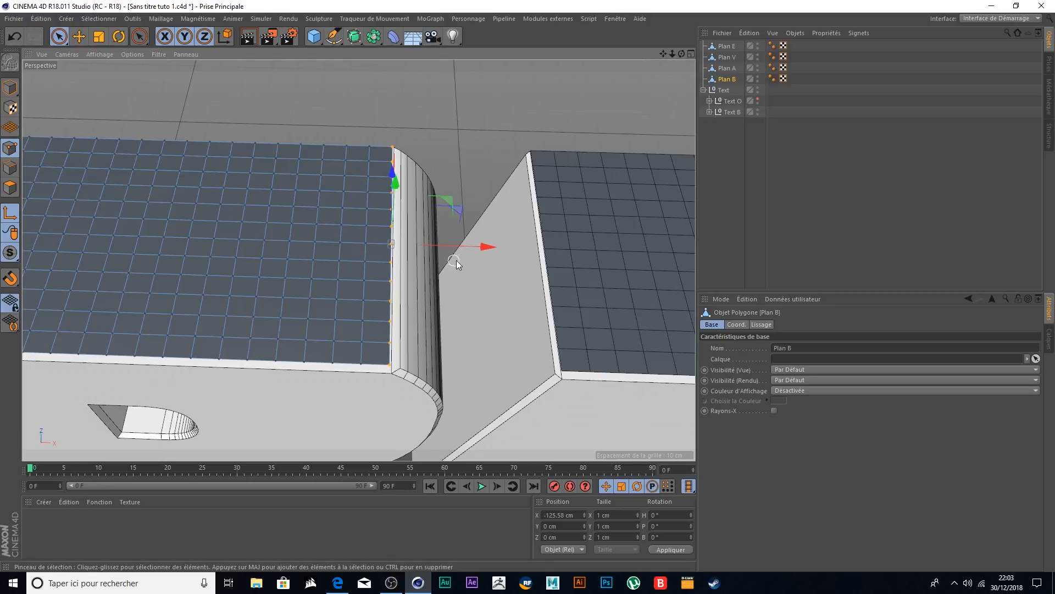
left_click_drag(476, 247, 468, 253)
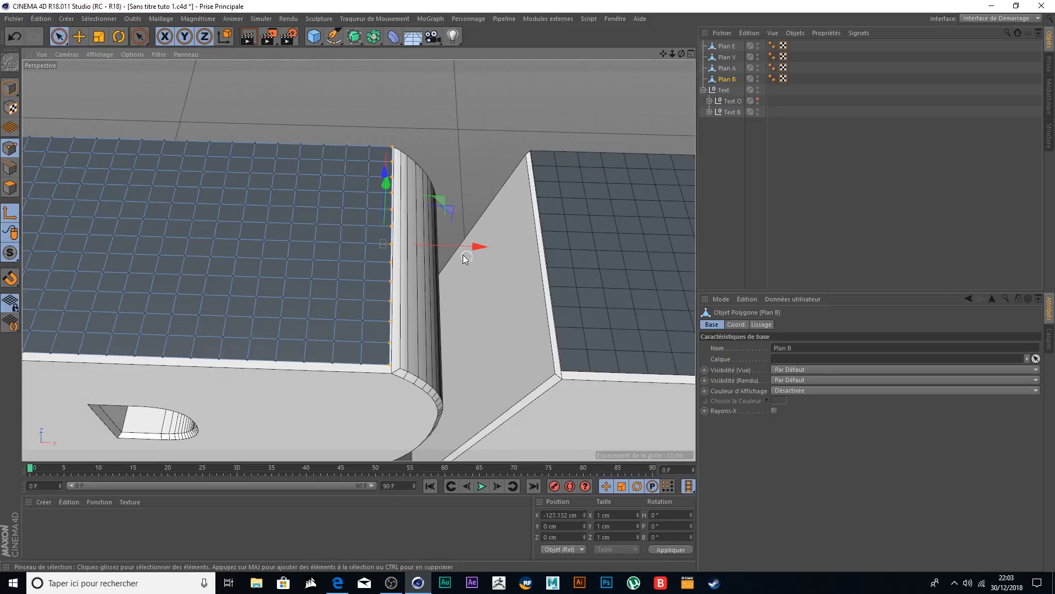
key("ctrl+z")
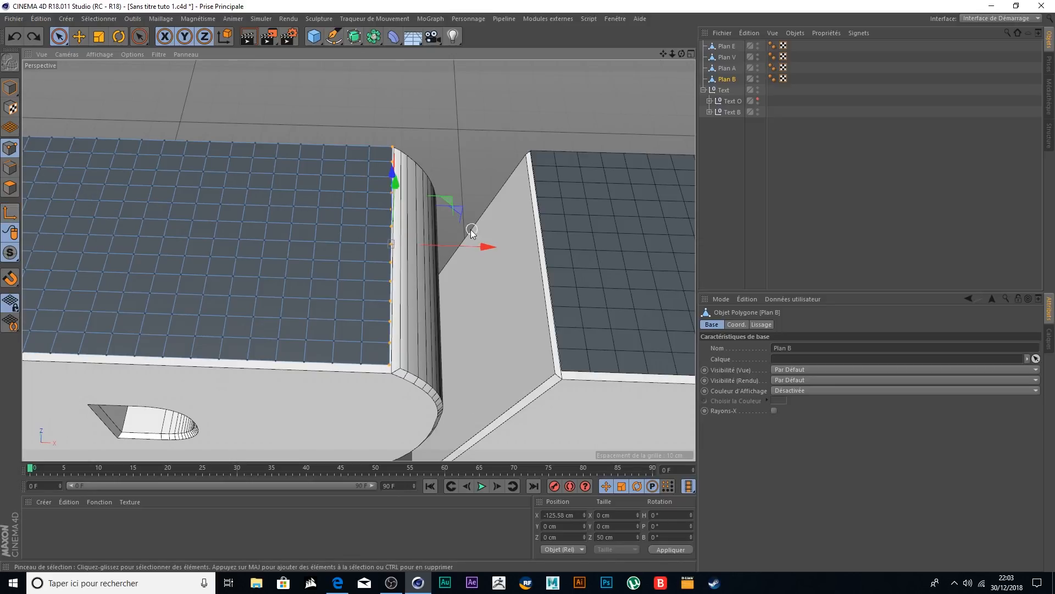
left_click_drag(480, 246, 476, 247)
scroll(566, 228, "down", 4)
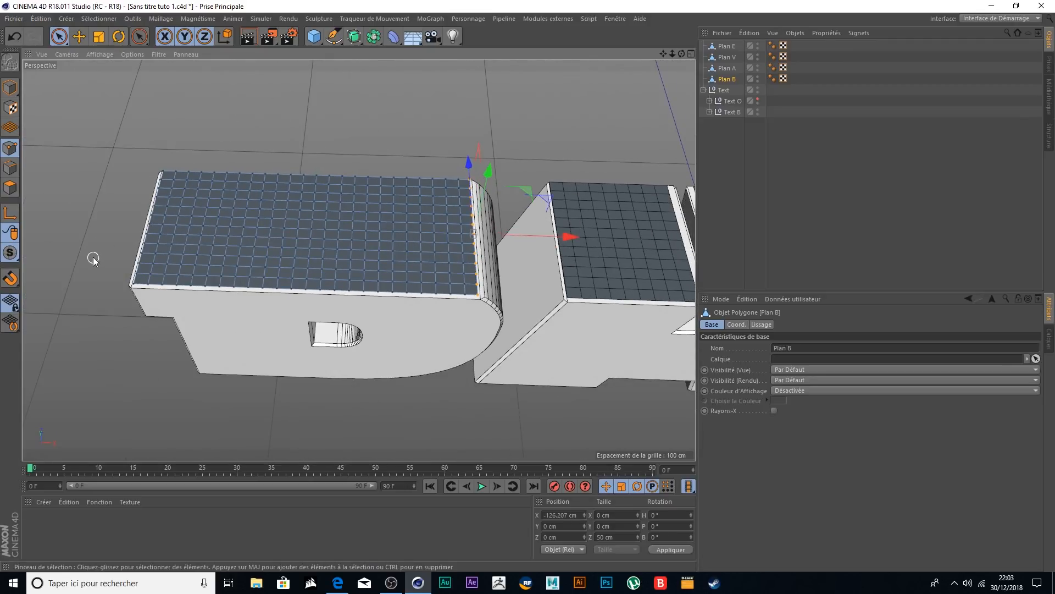
- In Plan A, select the column of points along the edge facing the B and shift it inward to X about -95.4 cm
scroll(93, 259, "up", 4)
scroll(132, 241, "down", 3)
scroll(563, 209, "down", 2)
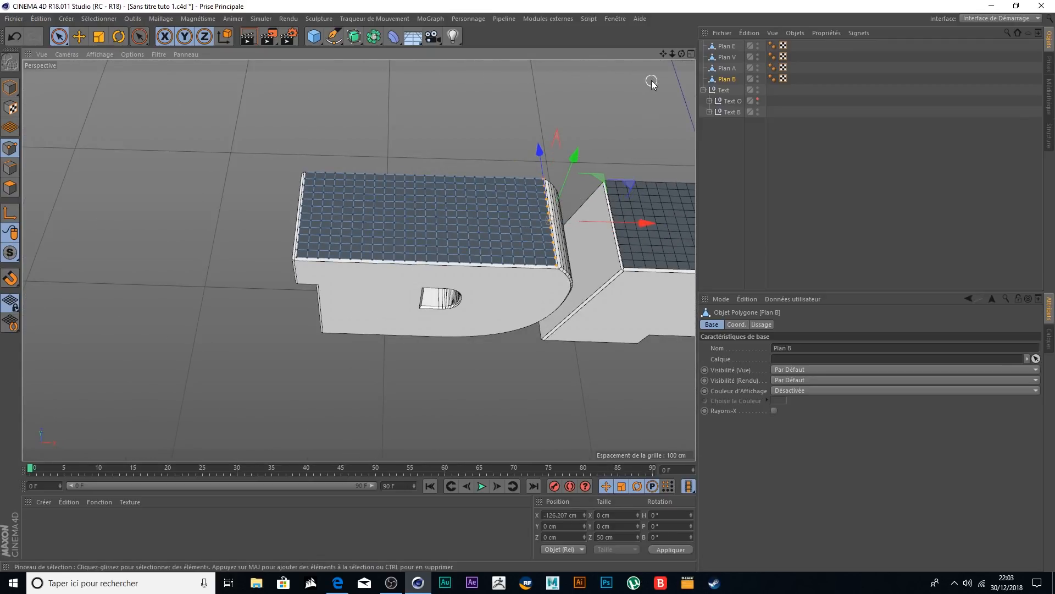
left_click_drag(664, 54, 329, 53)
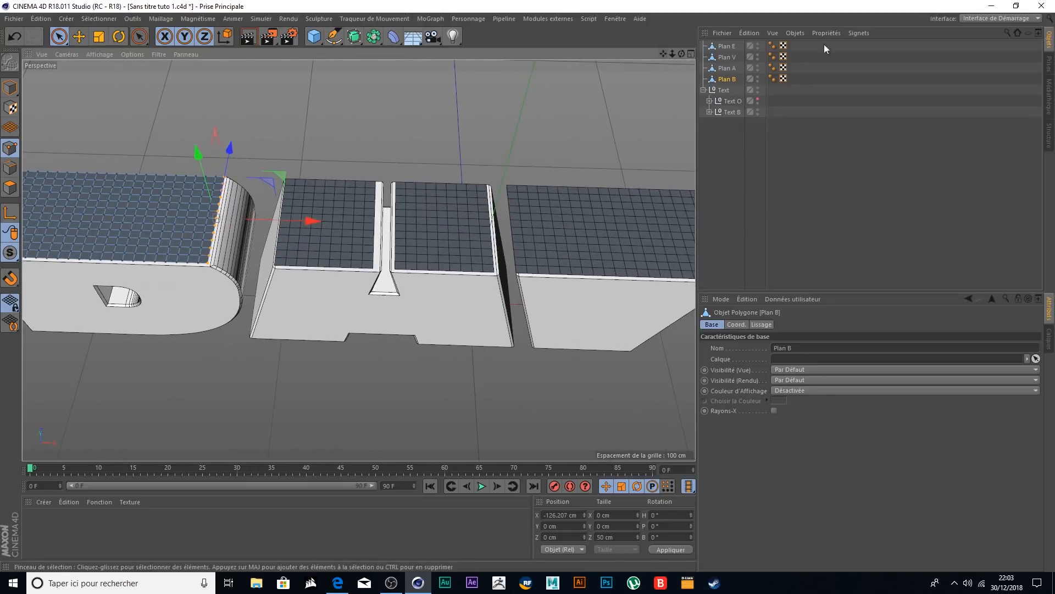
left_click(736, 67)
scroll(301, 183, "up", 2)
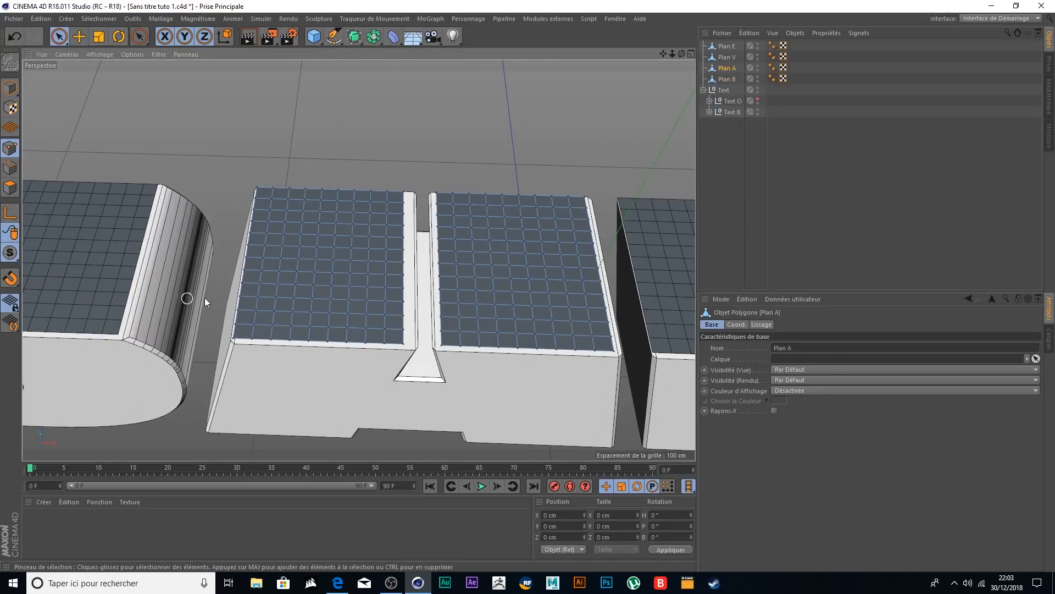
scroll(187, 300, "up", 2)
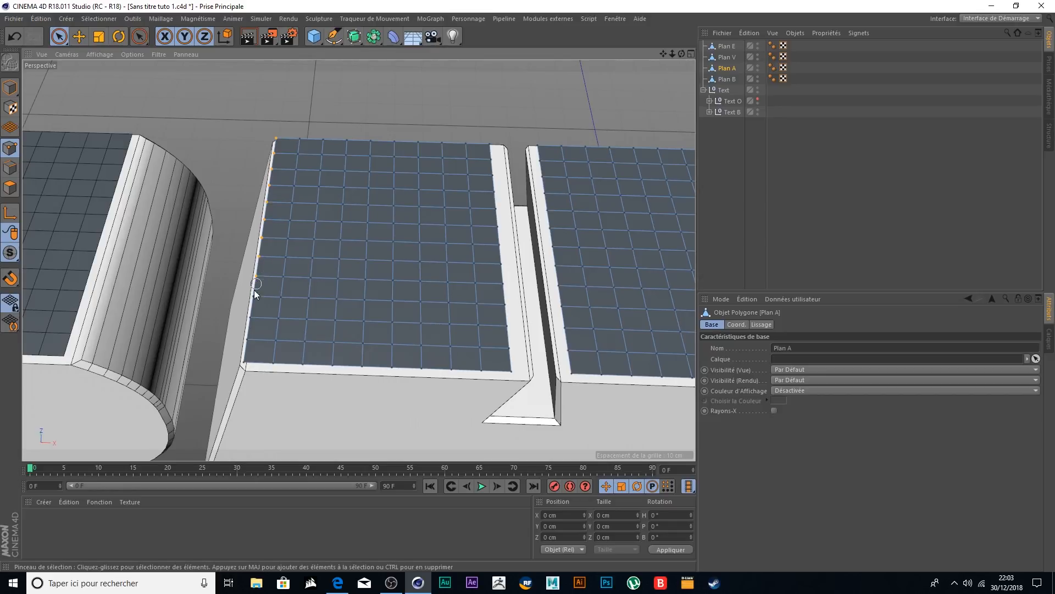
key("e")
left_click_drag(348, 239, 355, 243)
- Select the points along the gap-side edge of Plan A's left half, try a shift towards the gap and undo it
mouse_move(493, 173)
left_mouse_down()
mouse_move(495, 132)
mouse_move(489, 164)
left_mouse_up()
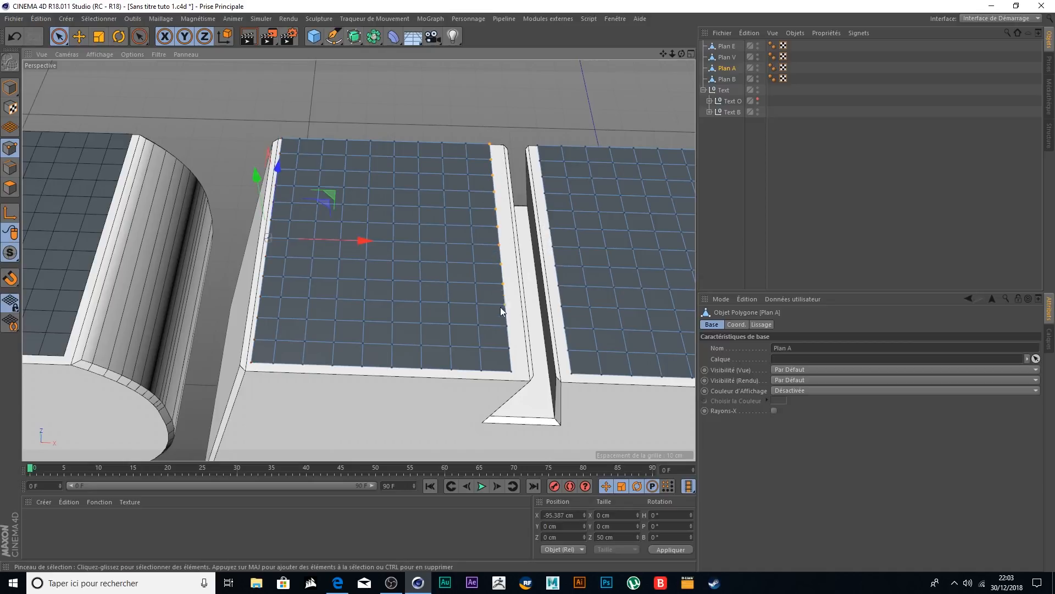
key("e")
left_click_drag(557, 245, 562, 246)
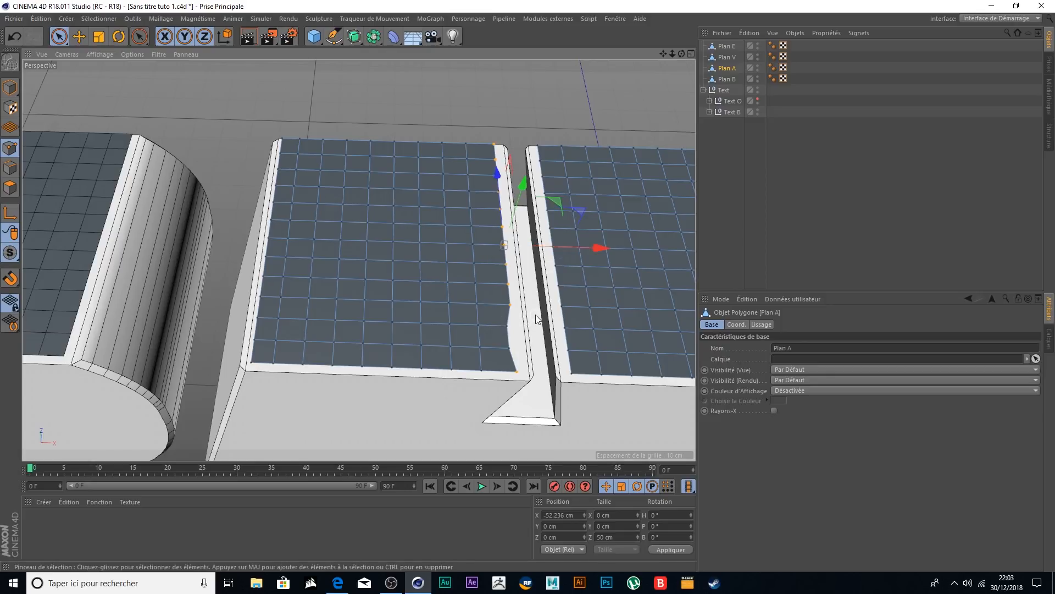
key("ctrl+z")
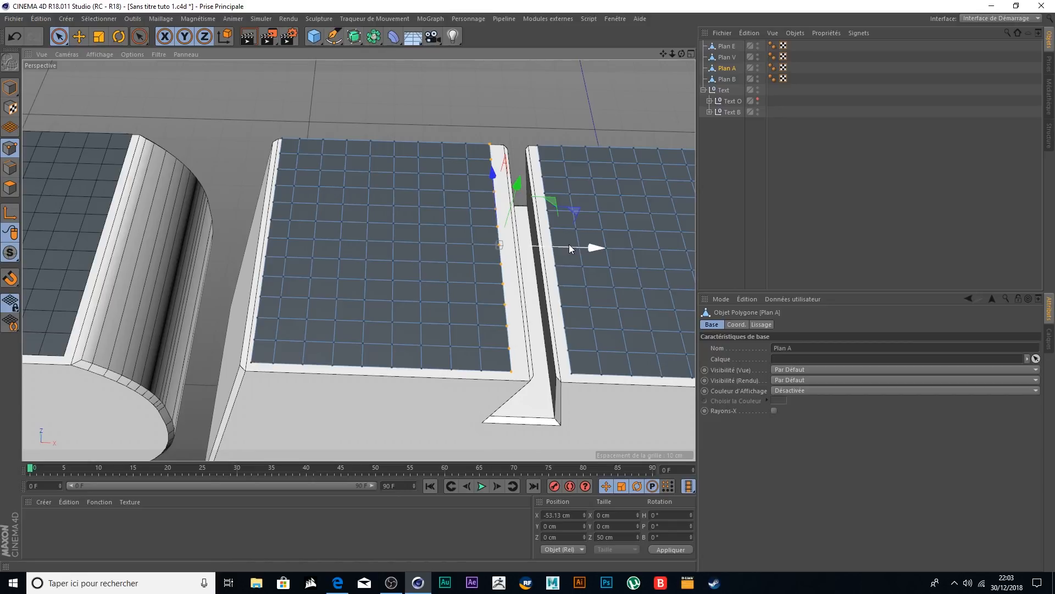
left_click(706, 129)
left_click(727, 69)
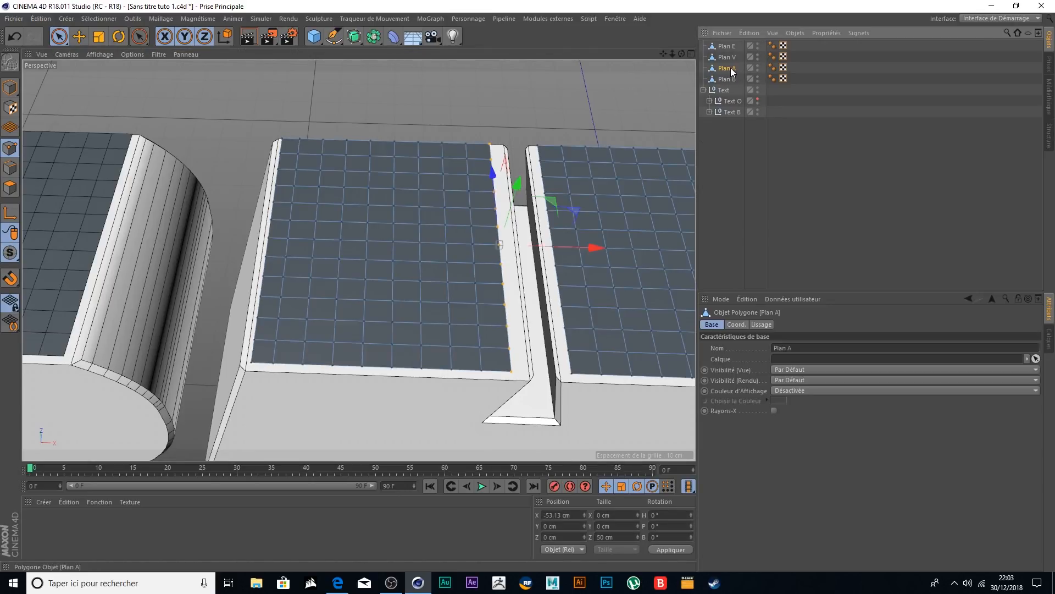
- Move the selected gap-side edge points of Plan A's left half towards the gap to X about -50.8 cm
left_click(10, 87)
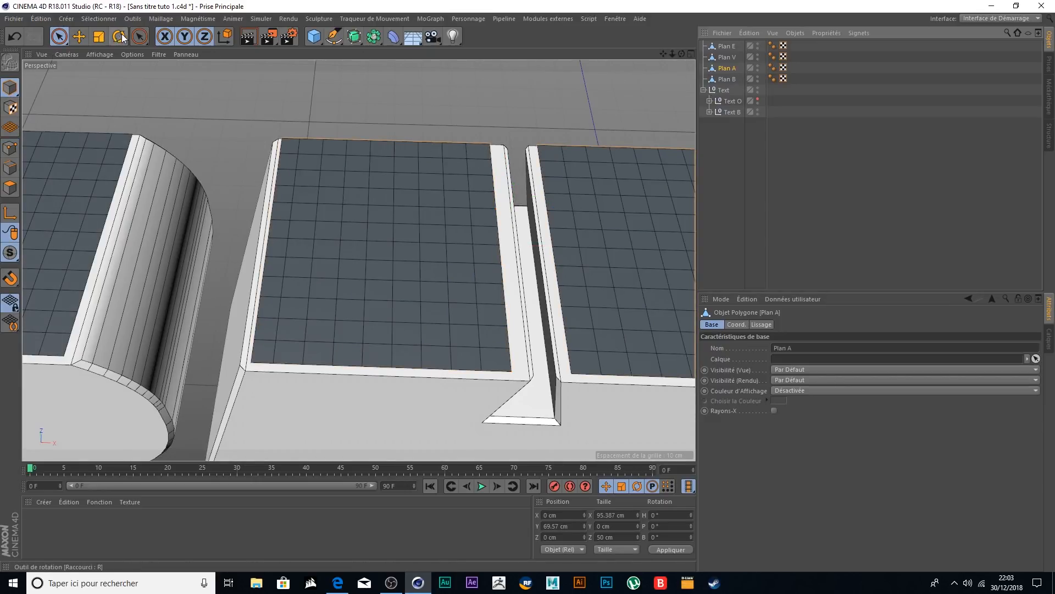
left_click(77, 36)
scroll(275, 202, "down", 5)
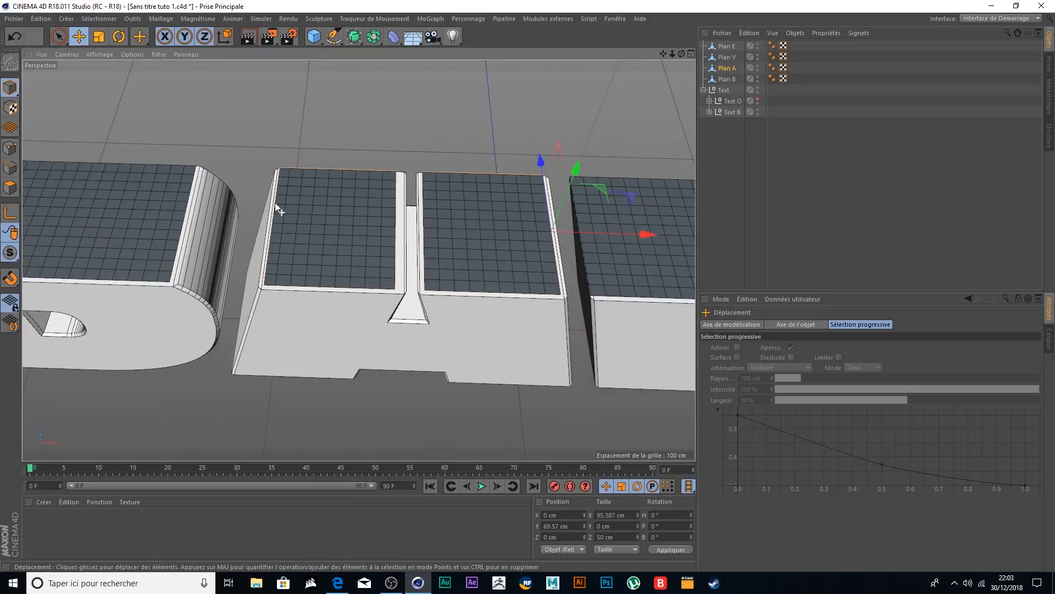
scroll(376, 203, "up", 2)
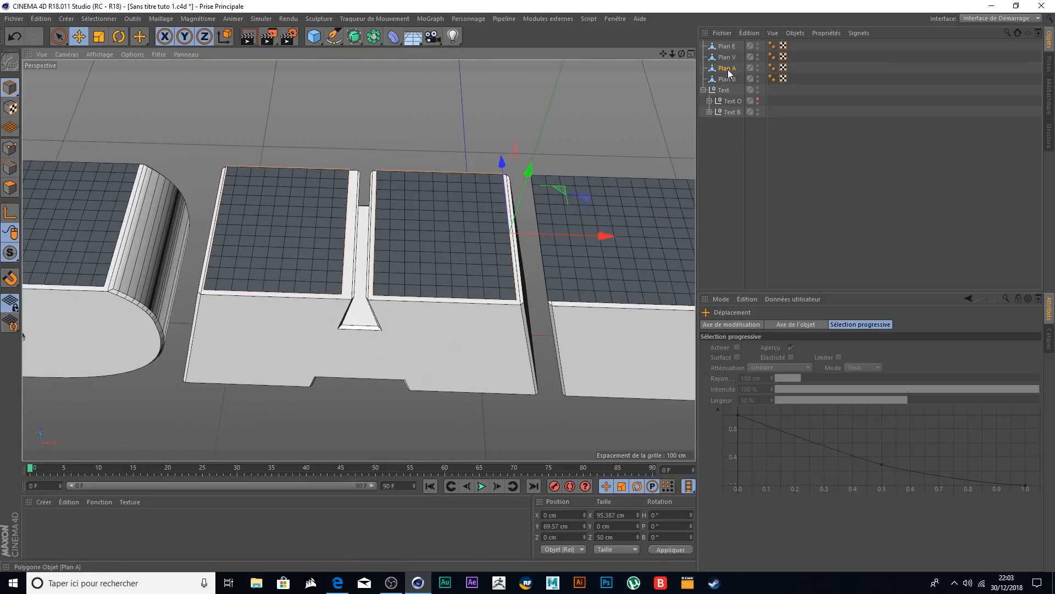
left_click(727, 69)
left_click(10, 147)
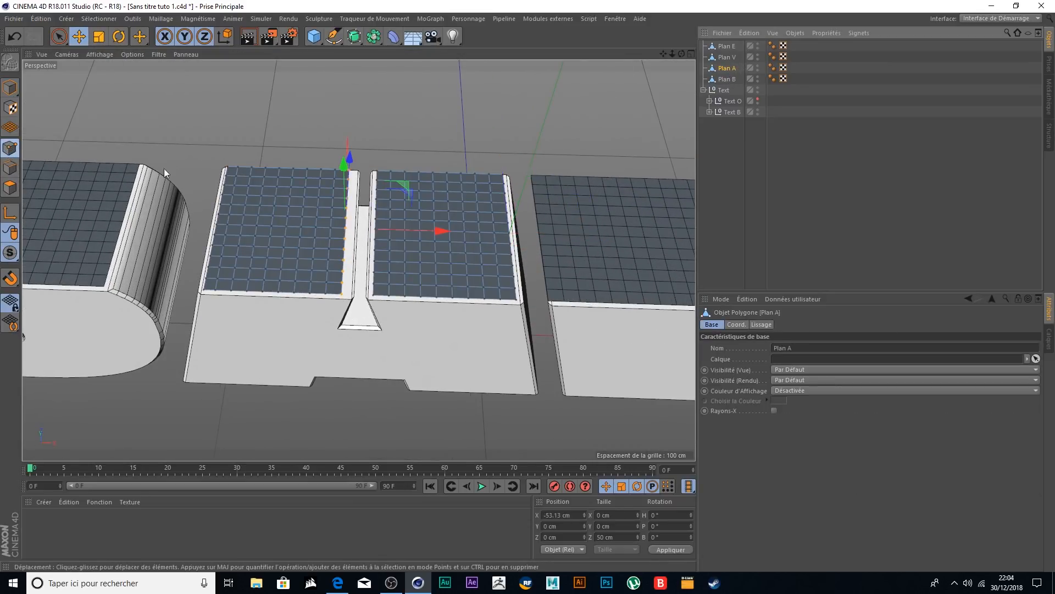
scroll(345, 184, "up", 3)
left_click_drag(469, 251, 478, 252)
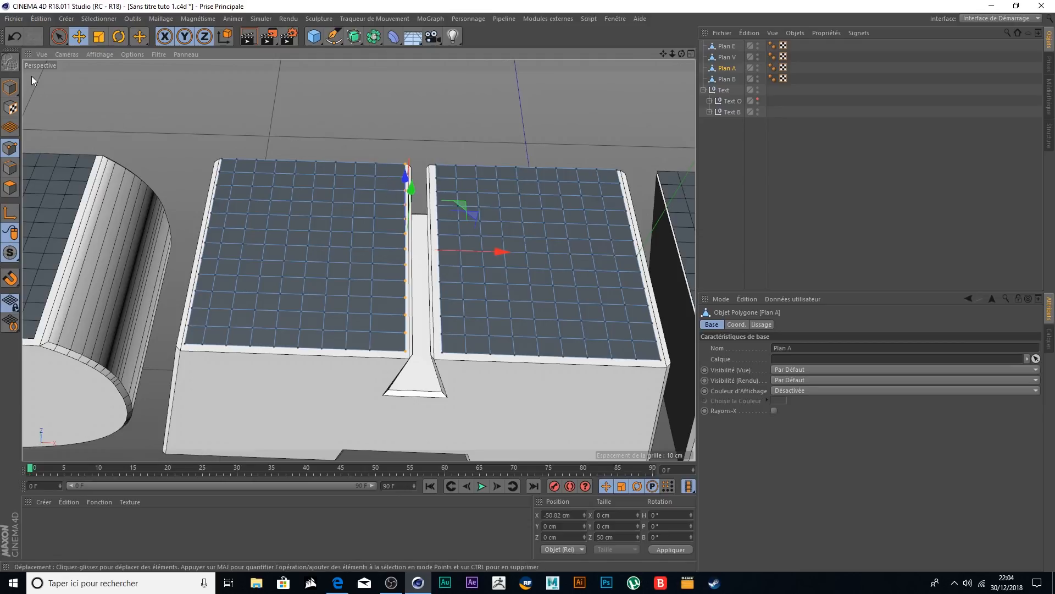
- Shift two neighbouring point columns in Plan A's left half to even out the grid spacing, then clear the point selection
left_click(59, 36)
mouse_move(367, 303)
left_mouse_down()
mouse_move(378, 334)
mouse_move(380, 251)
mouse_move(373, 344)
left_mouse_up()
left_click_drag(472, 252, 473, 255)
left_click_drag(356, 160, 348, 354)
left_click_drag(451, 250, 451, 252)
left_click(460, 116)
- In Plan V, select the column of points along the edge facing the A and shift it inward to X about 12.1 cm
scroll(490, 198, "down", 3)
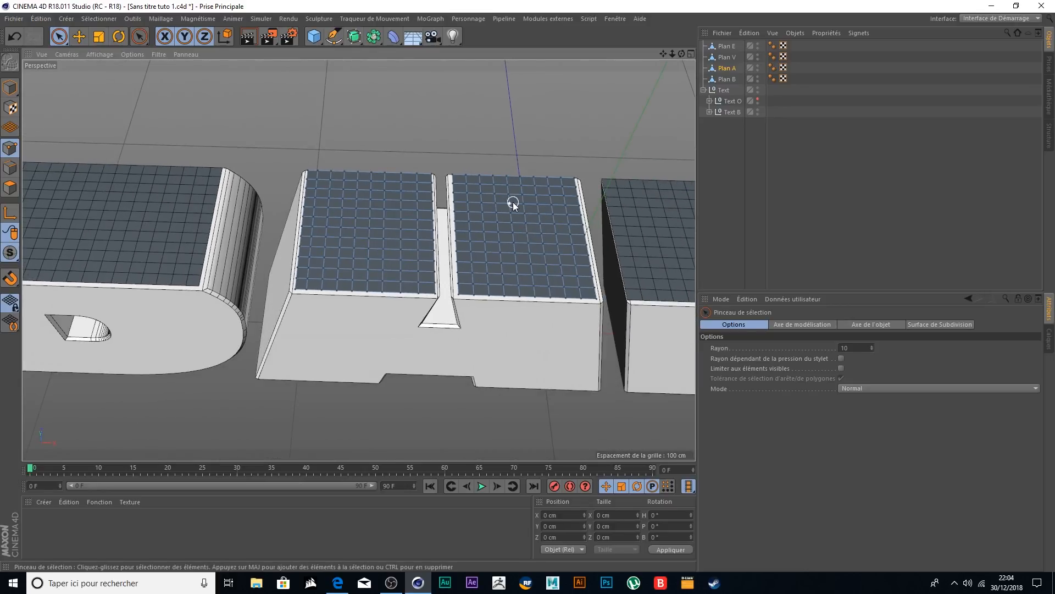
left_click_drag(664, 54, 510, 76)
scroll(400, 239, "up", 3)
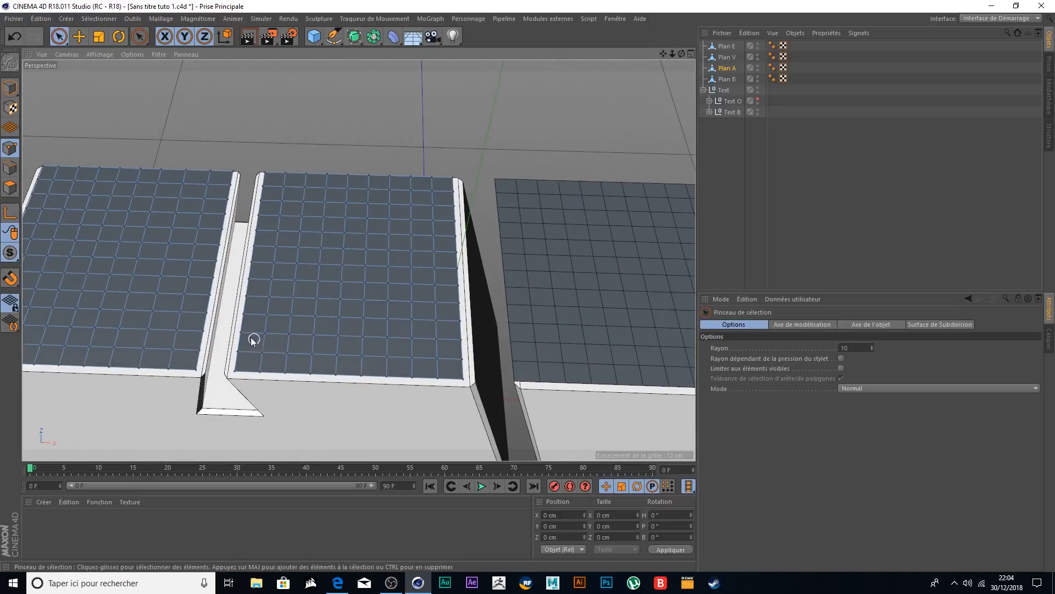
left_click_drag(663, 54, 318, 33)
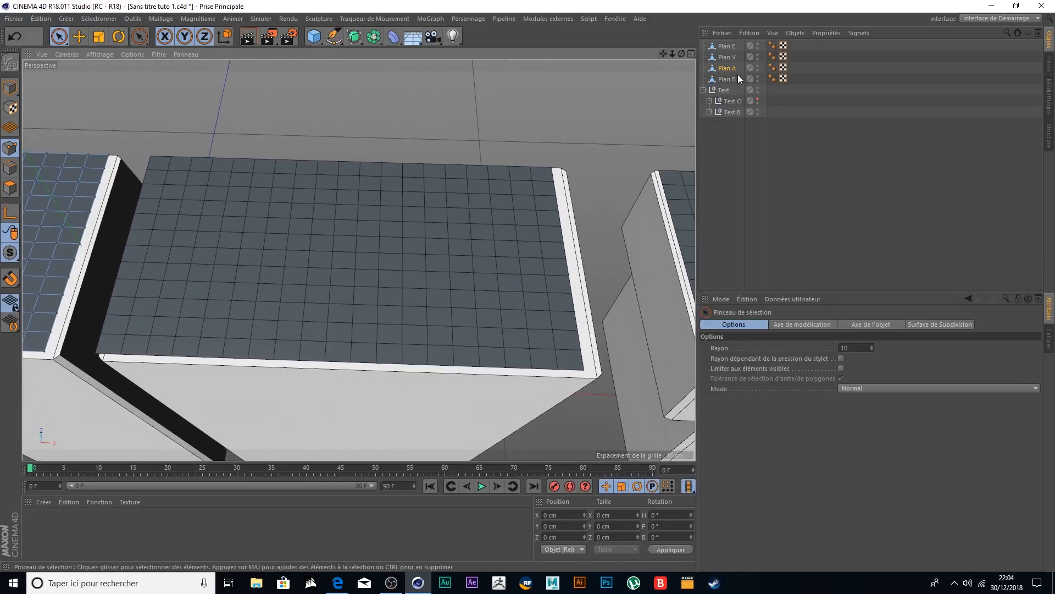
left_click(727, 59)
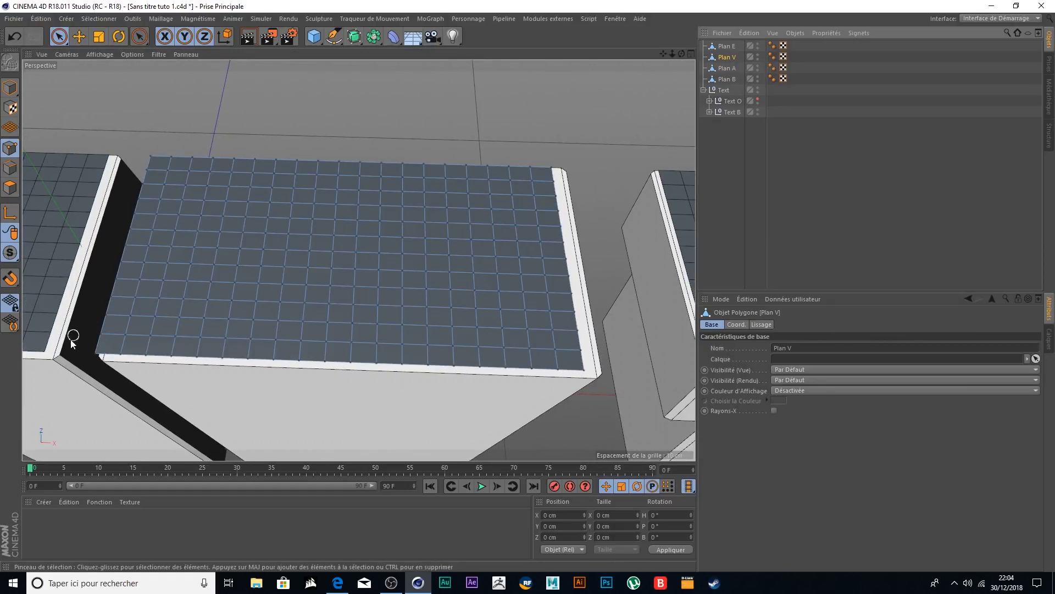
mouse_move(97, 348)
left_mouse_down()
mouse_move(165, 140)
mouse_move(125, 212)
mouse_move(162, 142)
left_mouse_up()
left_click_drag(218, 246, 232, 248)
- Select the second column of points from Plan V's left edge and shift it to X about 15.4 cm
left_click_drag(663, 54, 801, 69)
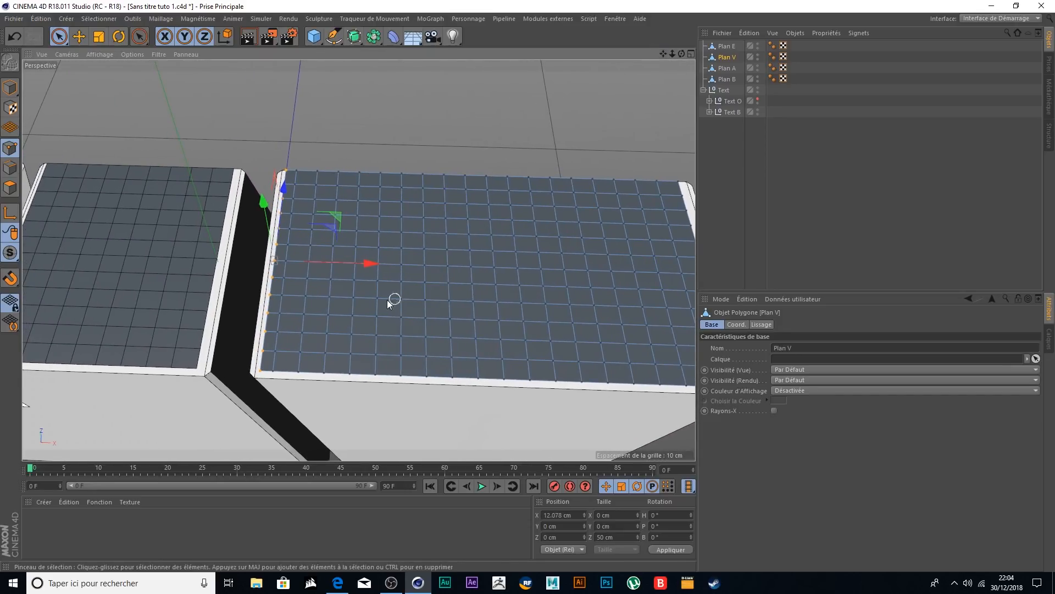
left_click_drag(266, 385, 284, 317)
mouse_move(290, 250)
left_mouse_down()
mouse_move(301, 160)
mouse_move(290, 245)
left_mouse_up()
left_click_drag(378, 264, 382, 265)
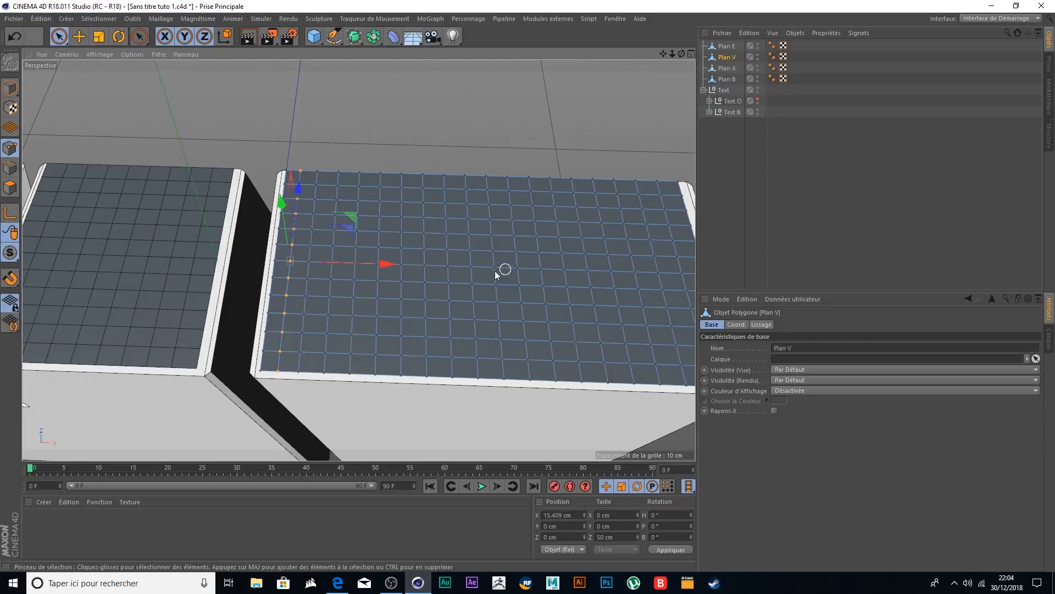
- Adjust the point columns at Plan V's right end, placing the second-to-last column at X about 97.5 cm
left_click_drag(664, 54, 647, 116)
mouse_move(430, 403)
left_mouse_down()
mouse_move(429, 173)
mouse_move(435, 198)
left_mouse_up()
mouse_move(512, 280)
left_mouse_down()
mouse_move(525, 275)
mouse_move(506, 281)
left_mouse_up()
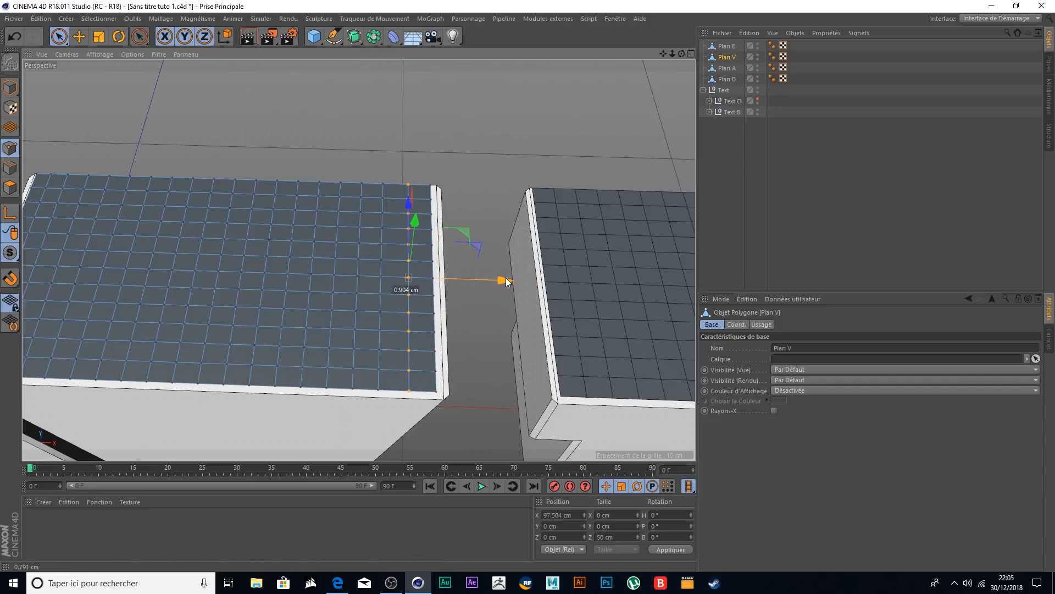
- In Plan E, select the column of points along the edge facing the V and shift it inward to X about 126.4 cm
scroll(501, 286, "down", 4)
left_click_drag(663, 53, 415, 25)
middle_click_drag(359, 261, 381, 276, "alt")
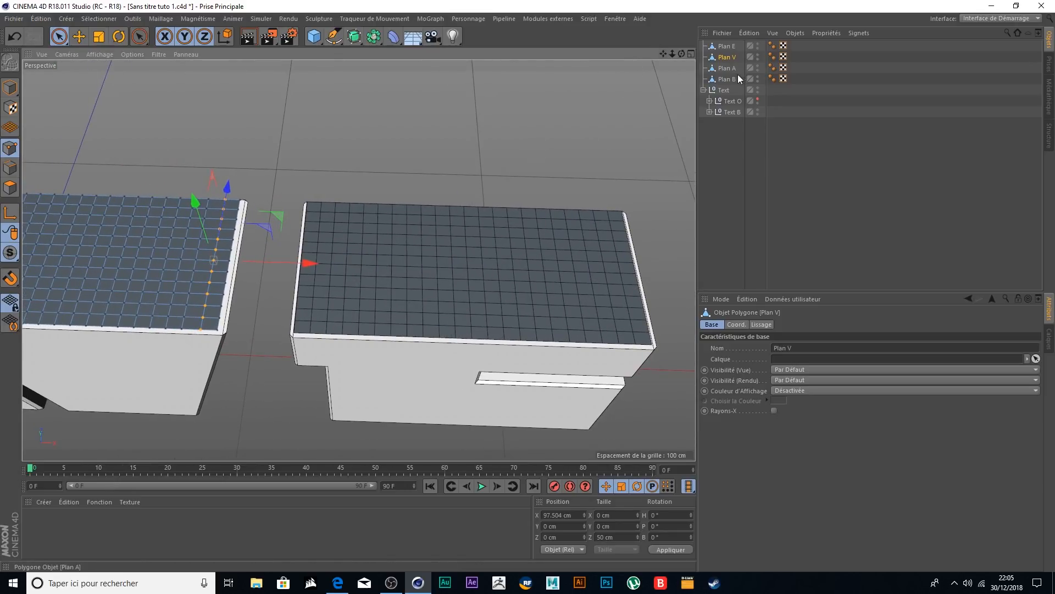
left_click(730, 49)
scroll(317, 276, "up", 3)
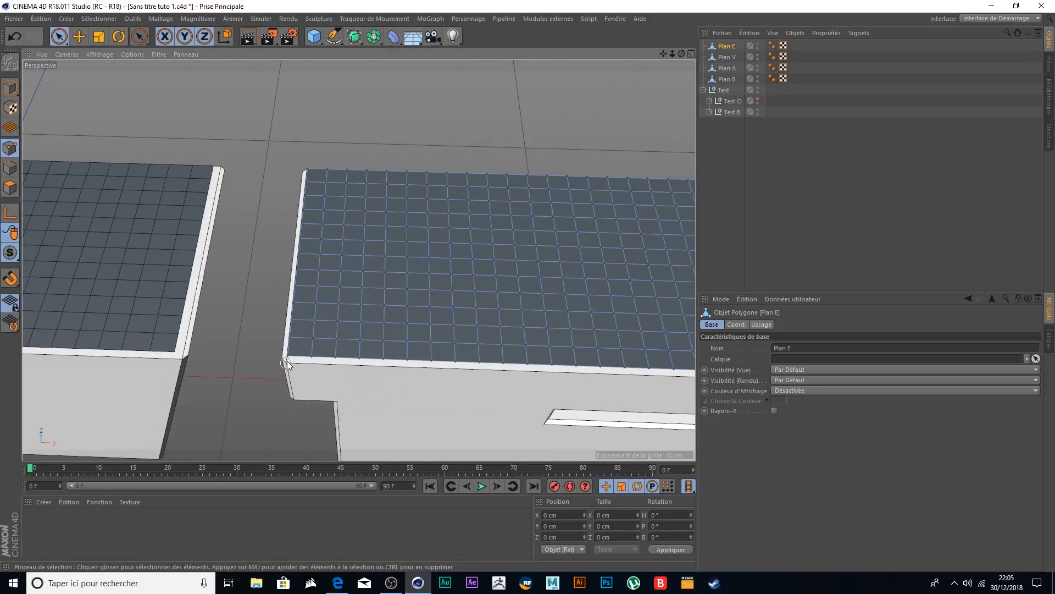
left_click_drag(298, 272, 308, 172)
key("e")
left_click_drag(393, 256, 398, 256)
scroll(523, 252, "down", 1)
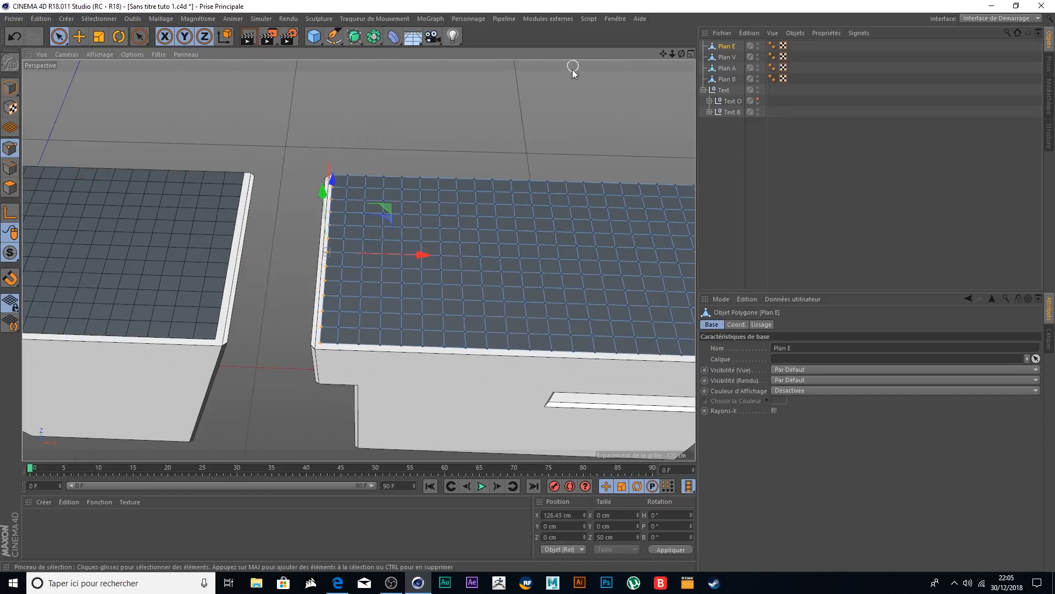
- Examine the right edge of Plan E and the fit of the letter planes with nothing selected
left_click_drag(664, 54, 325, 58)
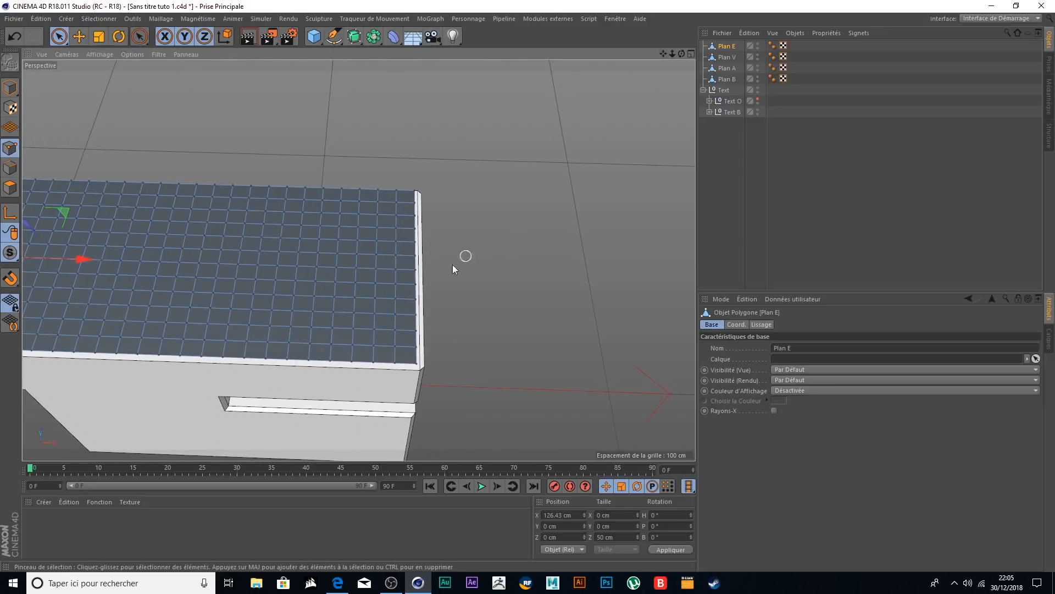
scroll(558, 242, "down", 10)
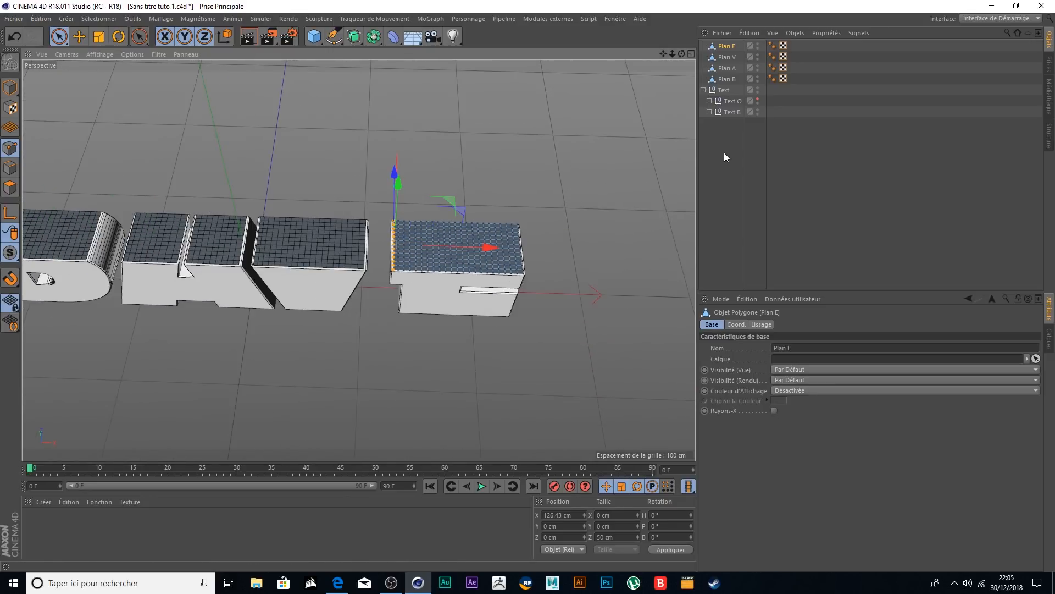
left_click(724, 154)
left_click_drag(488, 136, 517, 95, "alt")
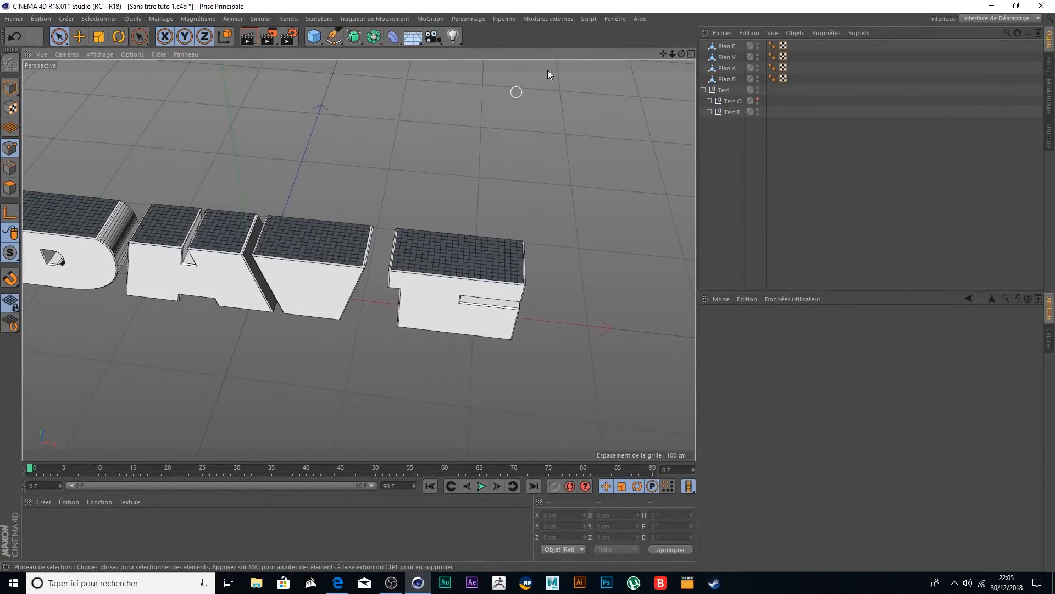
- Hide the Text B object, select all four letter planes and clear their point selections
left_click_drag(663, 53, 786, 44)
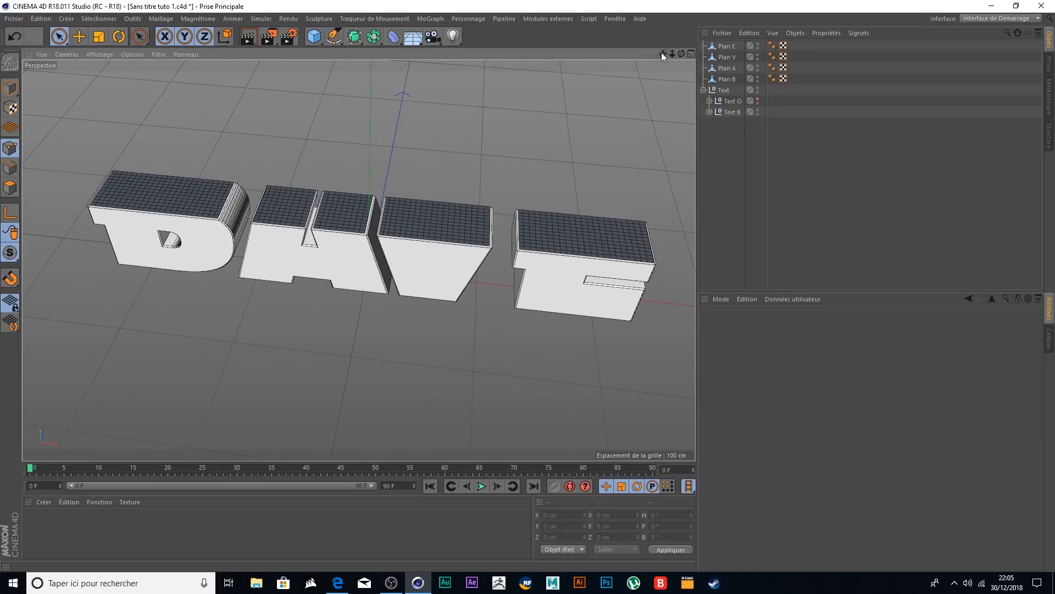
left_click(758, 109)
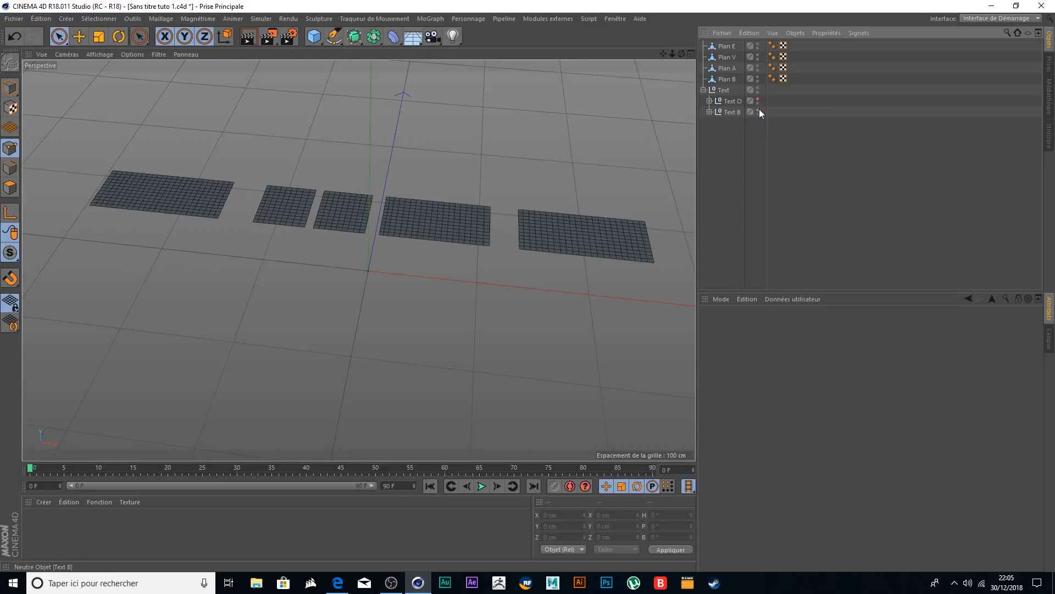
left_click(735, 81)
left_click(727, 49, "shift")
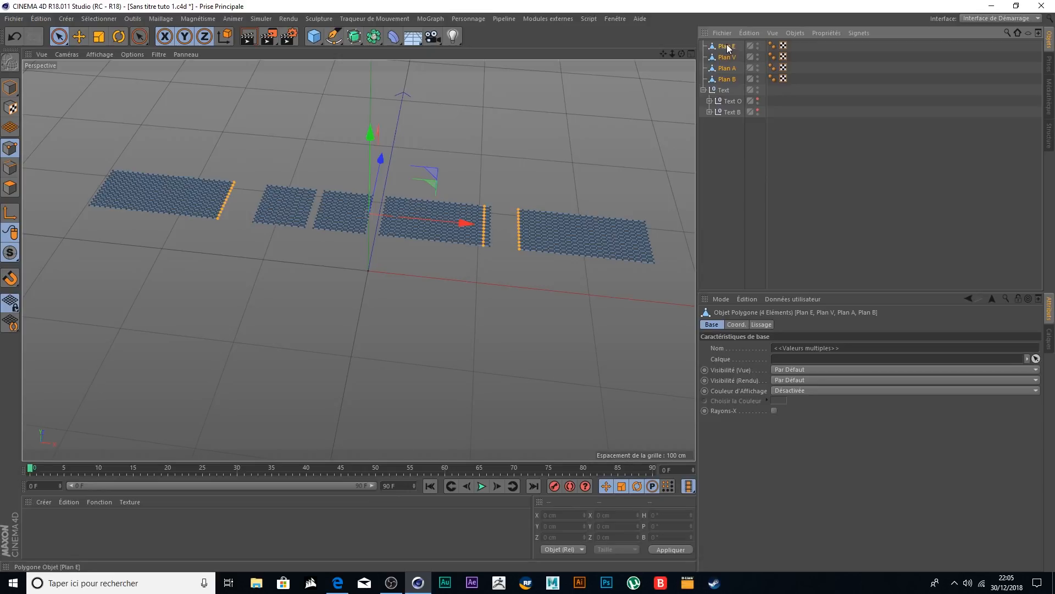
left_click(207, 111)
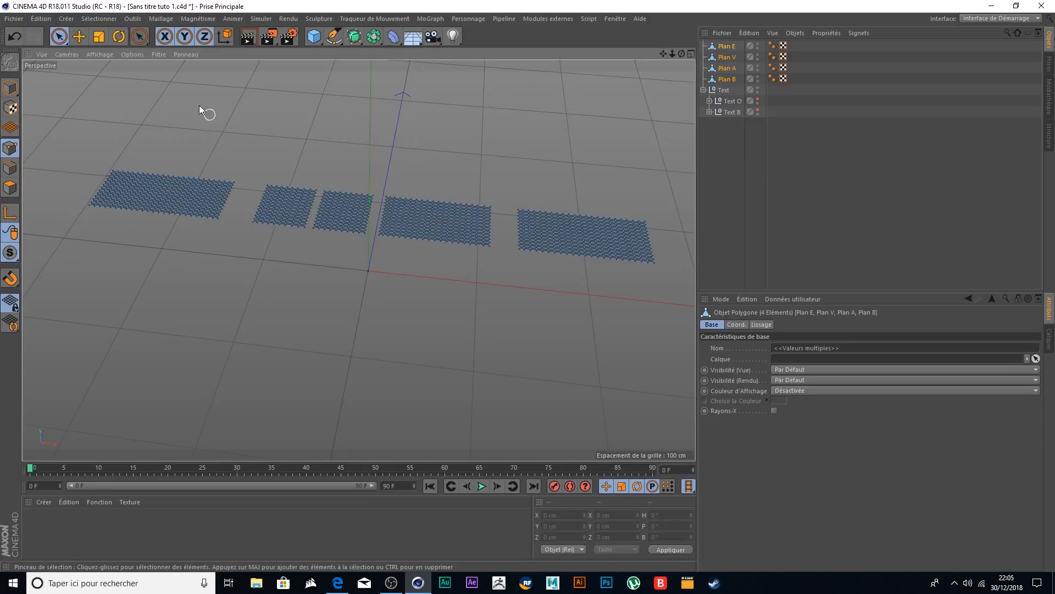
- In model mode, set the Y position of the four letter planes to 0 cm and deselect them
left_click(81, 35)
left_click(10, 87)
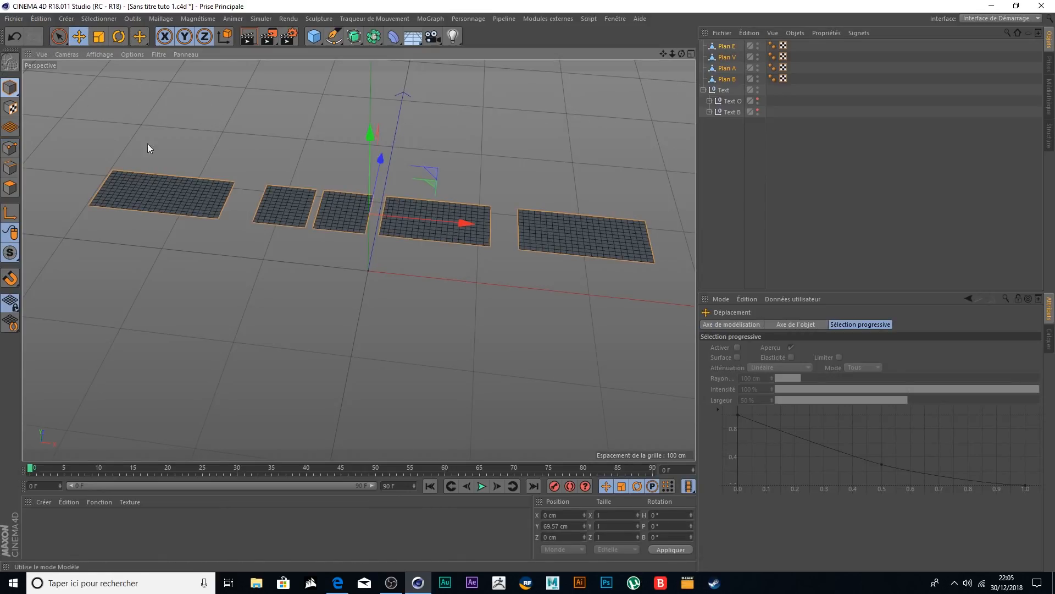
left_click(577, 526)
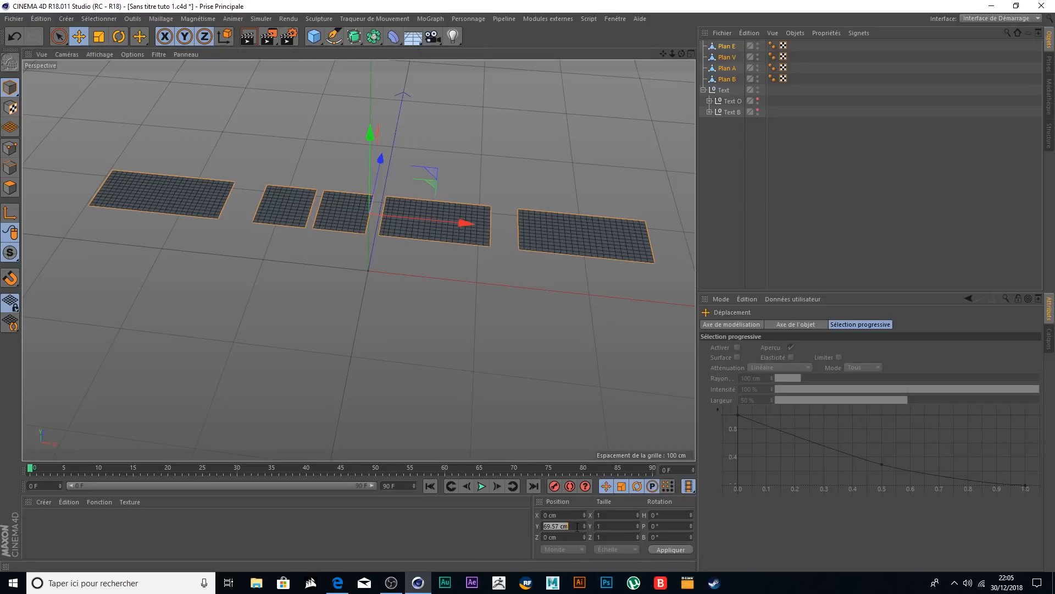
type("0")
left_click(671, 550)
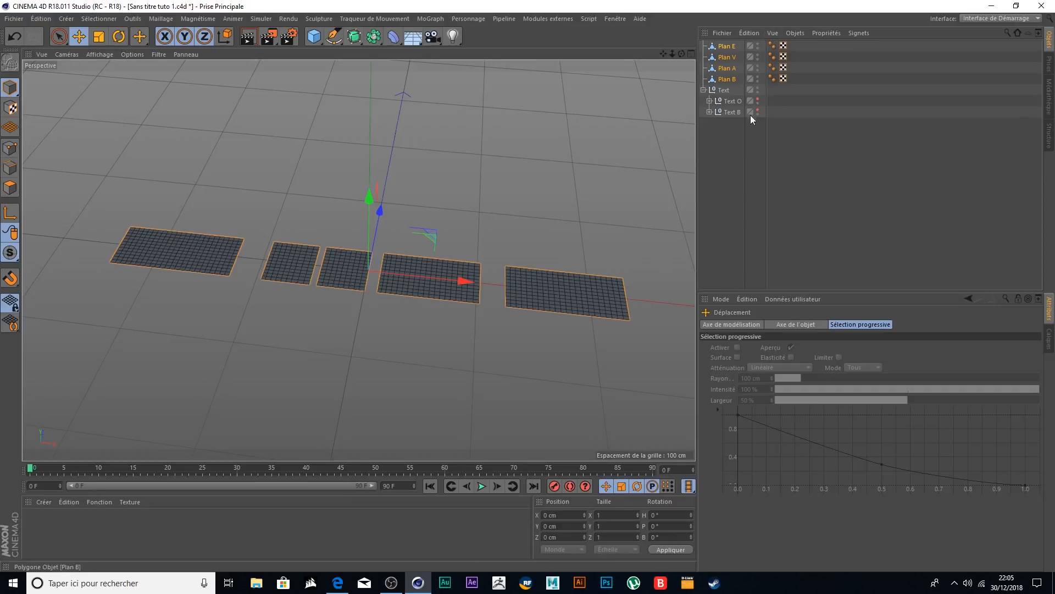
left_click(727, 174)
- Move Plan E, Plan V and Plan A below the Text group in the object hierarchy, leaving Plan B at the head
middle_click_drag(423, 135, 494, 144, "alt")
left_click_drag(494, 144, 388, 156, "alt")
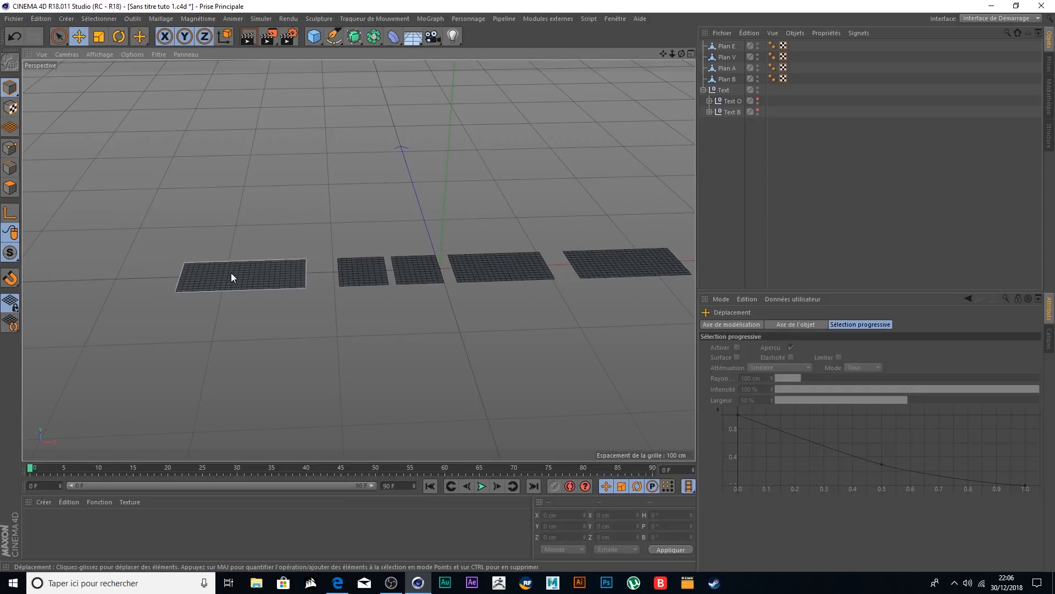
scroll(243, 255, "up", 3)
left_click_drag(346, 173, 316, 188, "alt")
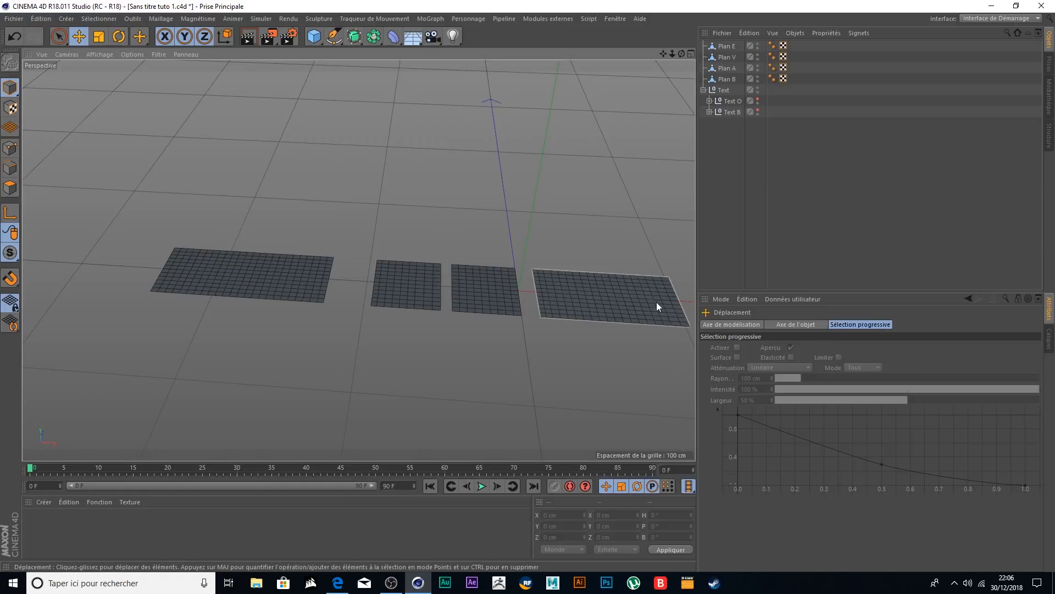
scroll(358, 195, "up", 2)
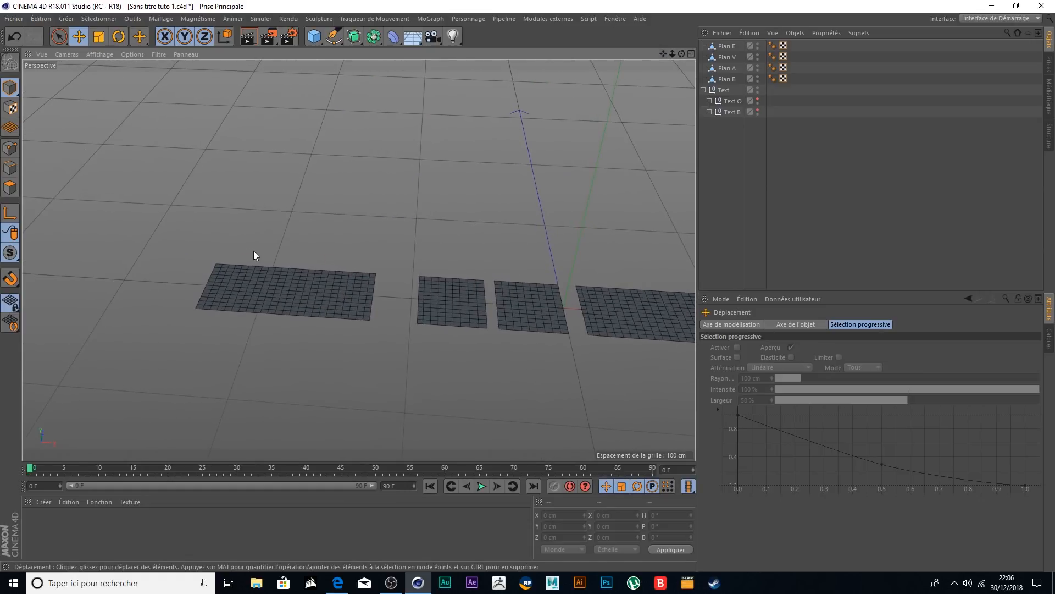
scroll(339, 206, "up", 2)
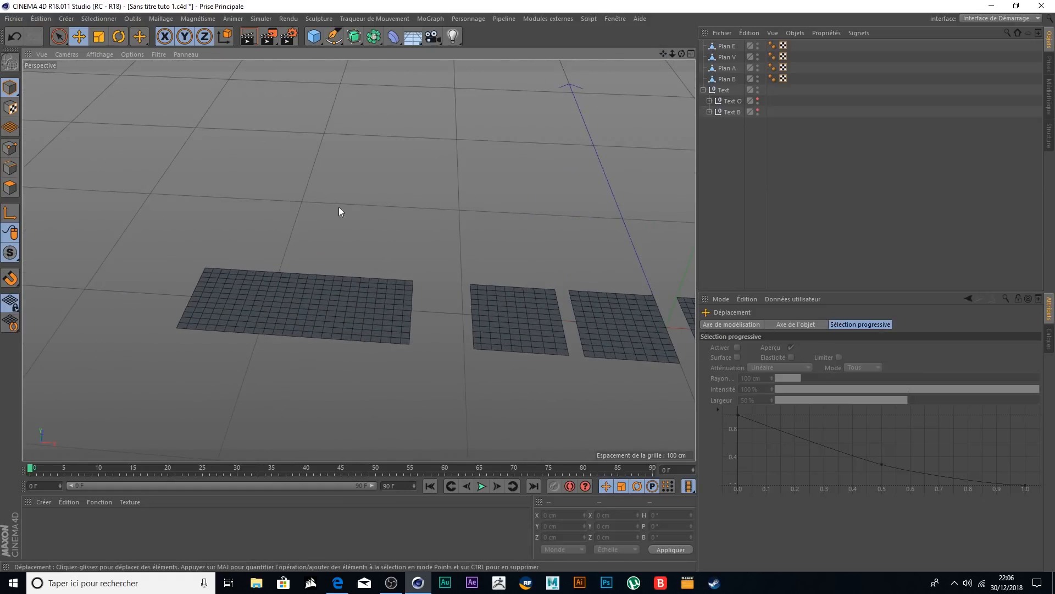
left_click(733, 47)
left_click(730, 68, "shift")
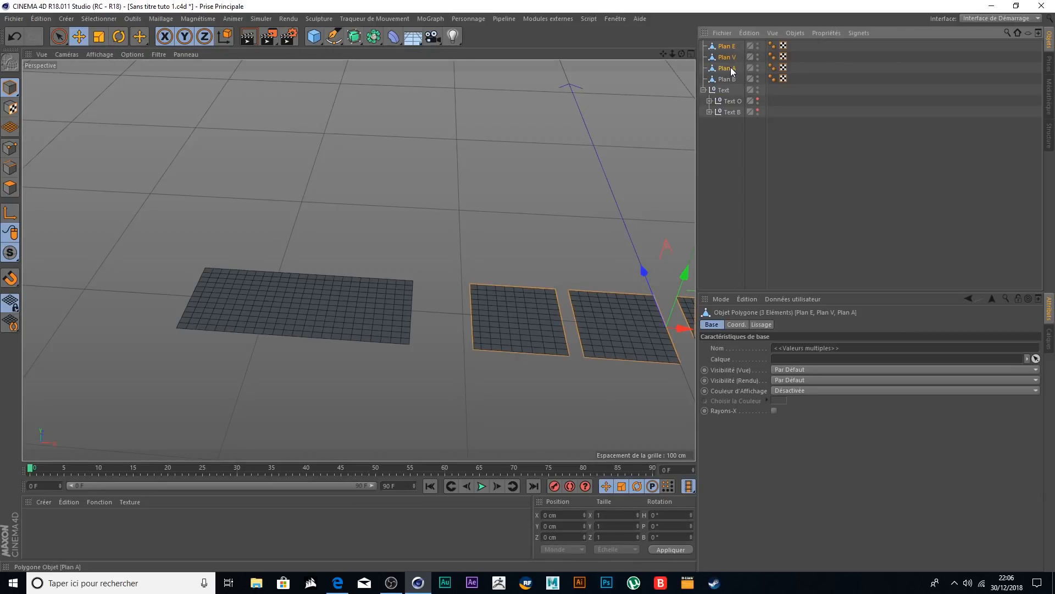
left_click_drag(733, 122, 732, 124)
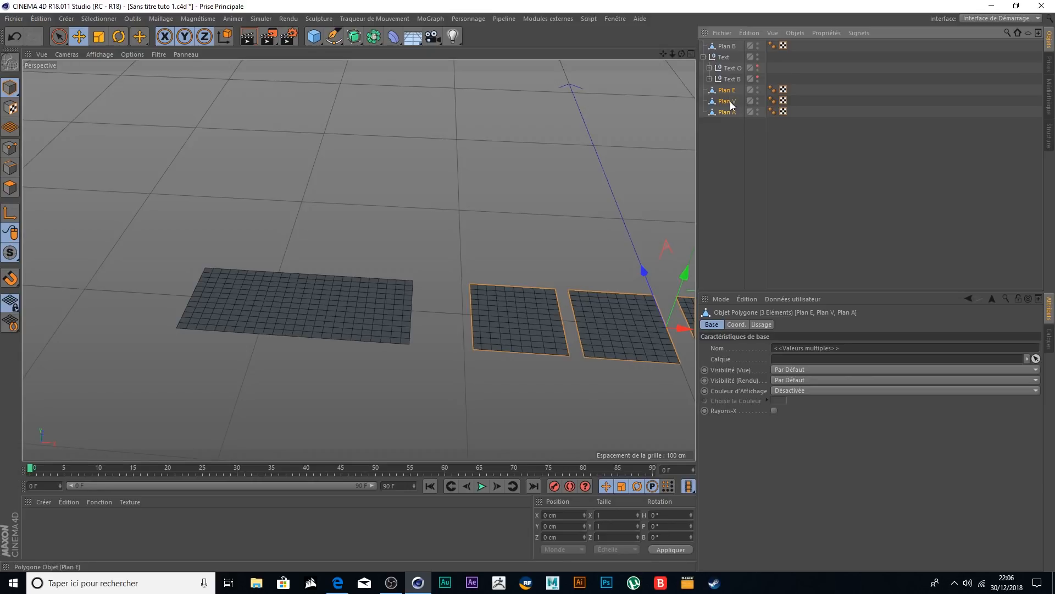
- Make Plan B the active object and switch to polygon mode with the Live Selection tool
left_click(729, 46)
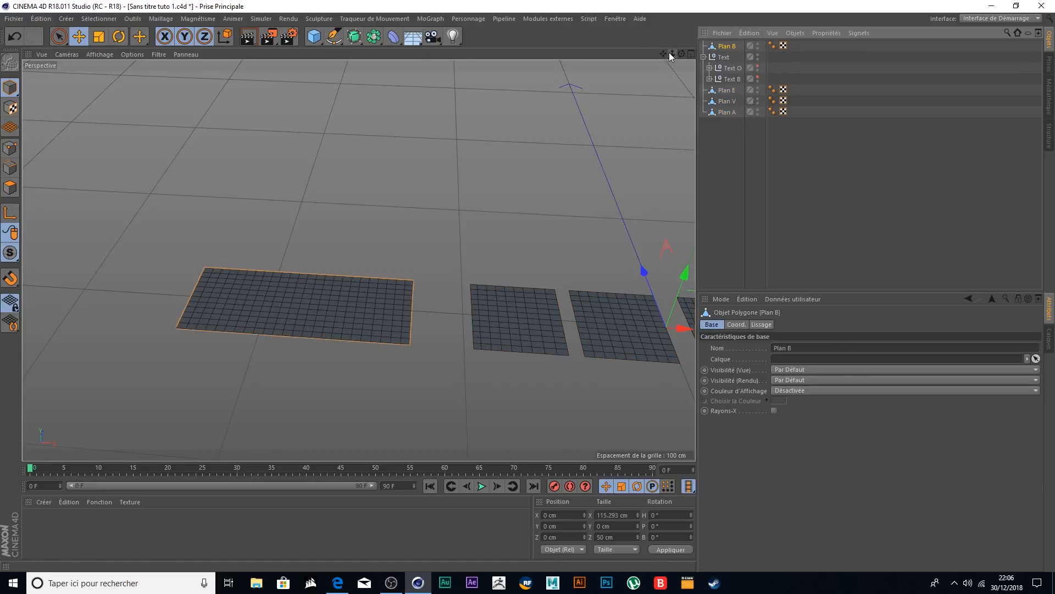
scroll(208, 250, "up", 5)
scroll(272, 210, "down", 3)
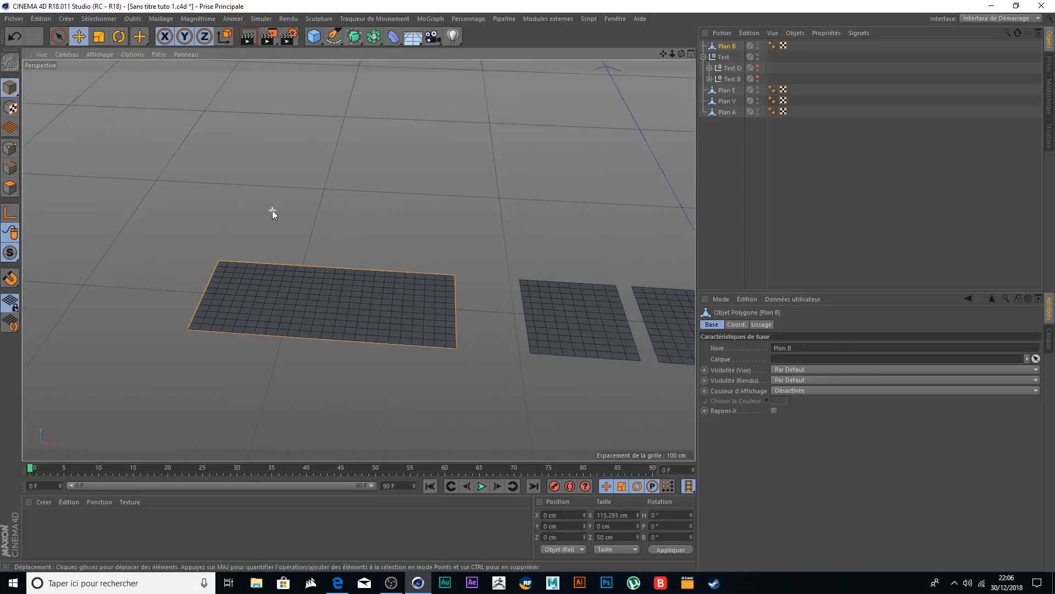
scroll(283, 213, "up", 2)
left_click_drag(331, 223, 388, 217, "alt")
left_click_drag(664, 53, 352, 38)
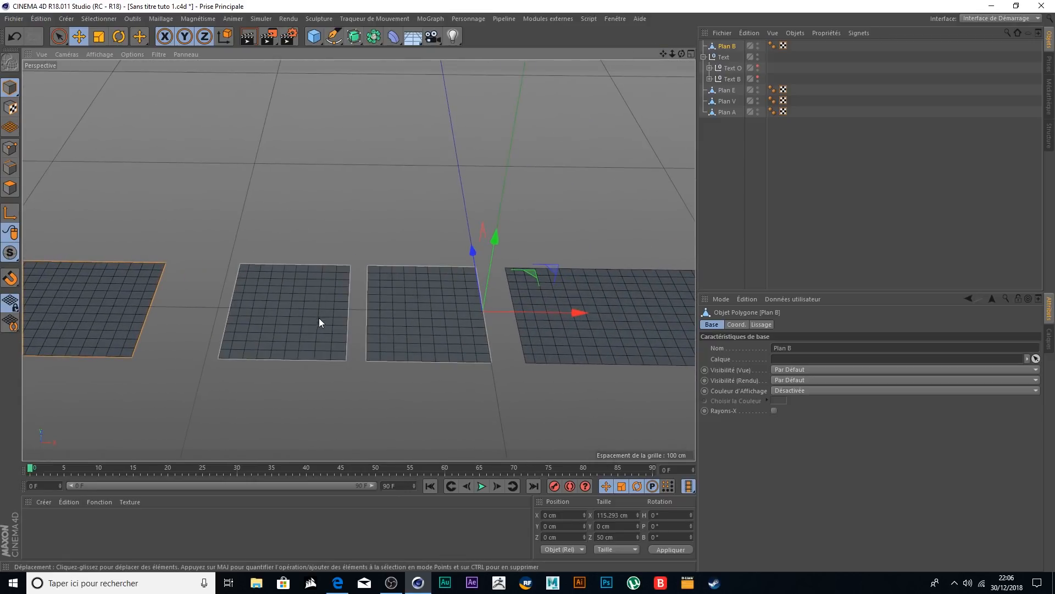
left_click_drag(673, 54, 731, 60)
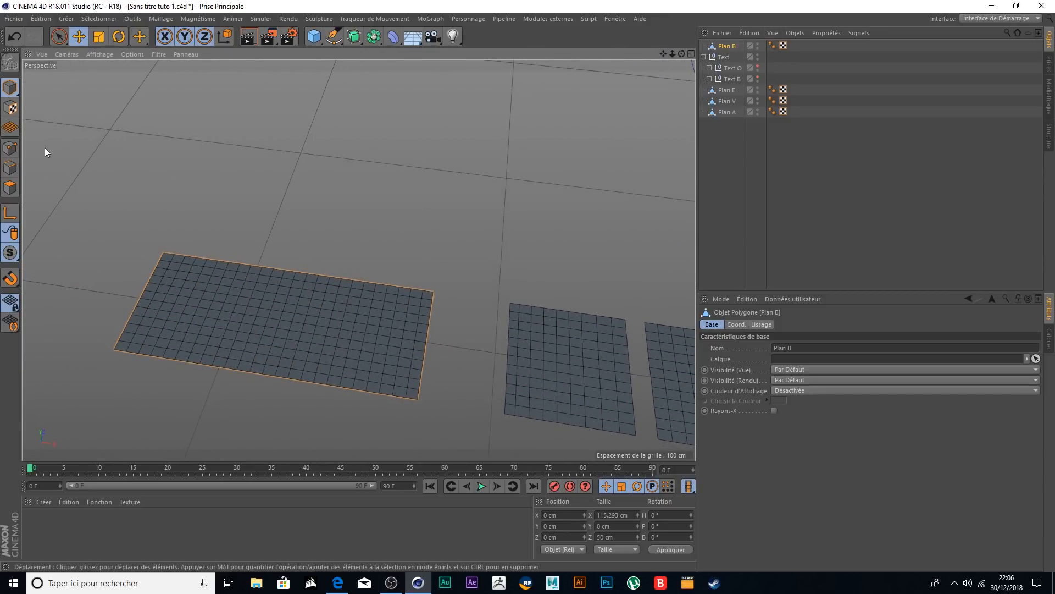
left_click(10, 188)
left_click(59, 37)
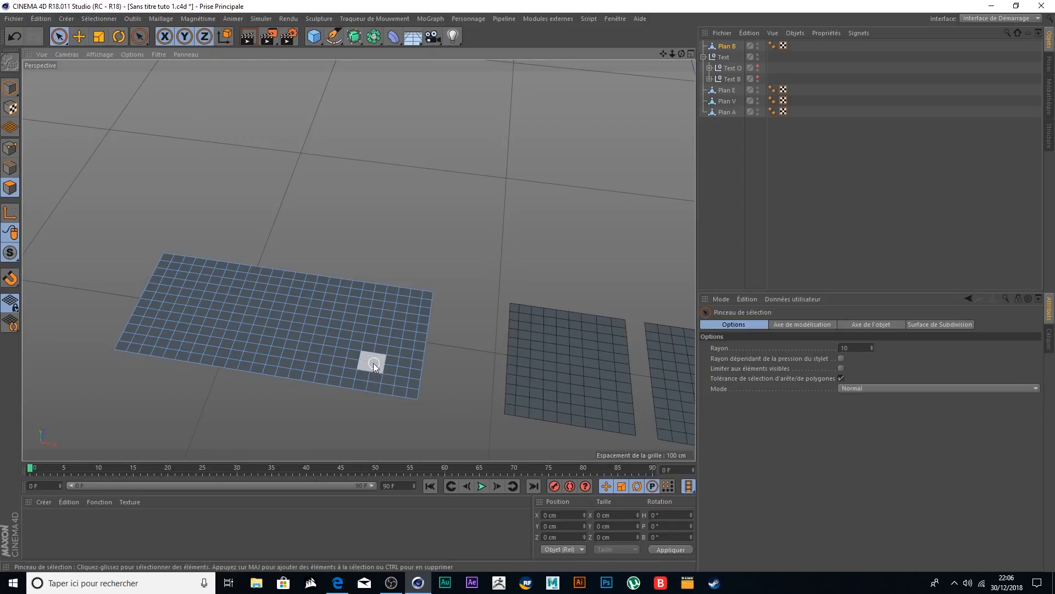
- Select a cross-shaped group of polygons near the front right corner of Plan B
scroll(367, 360, "up", 3)
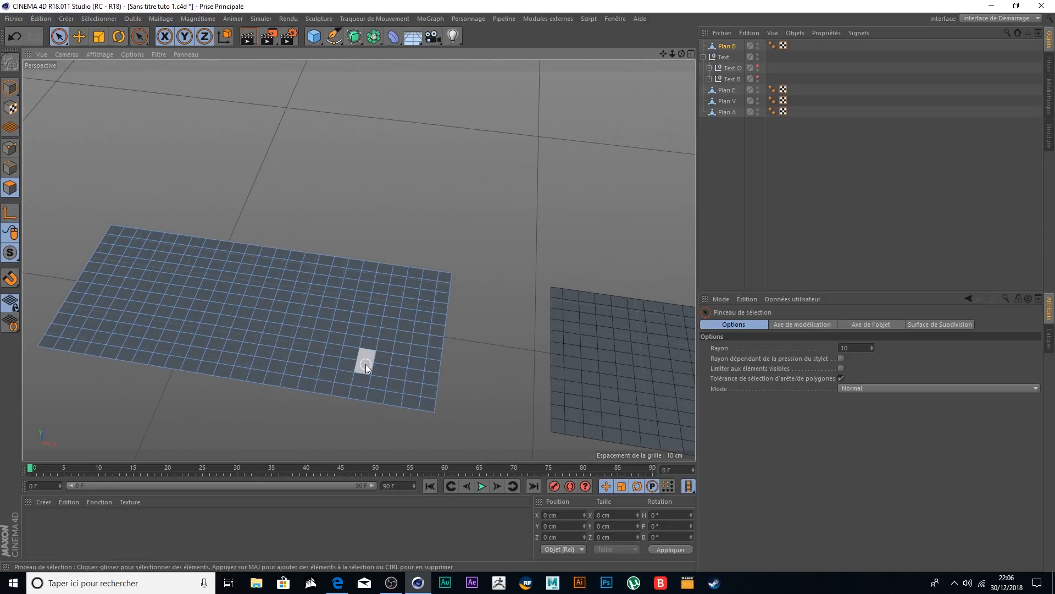
left_click(365, 364)
left_click(377, 369, "shift")
left_click(348, 365, "shift")
left_click(364, 375, "shift")
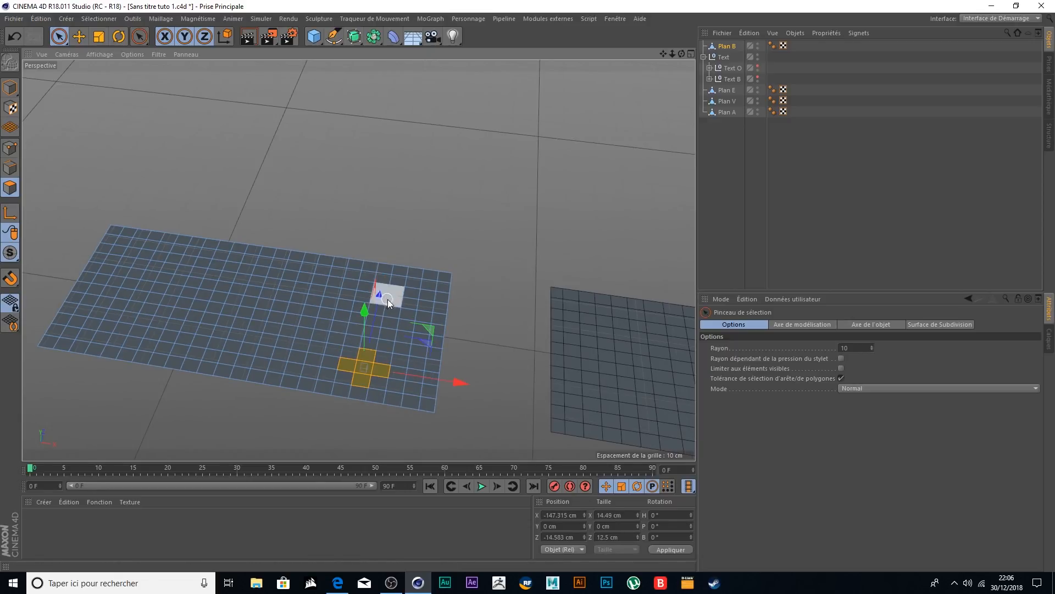
- Add a two-polygon group and a larger irregular cross-shaped cluster in the middle of Plan B to the selection
left_click(234, 338, "shift")
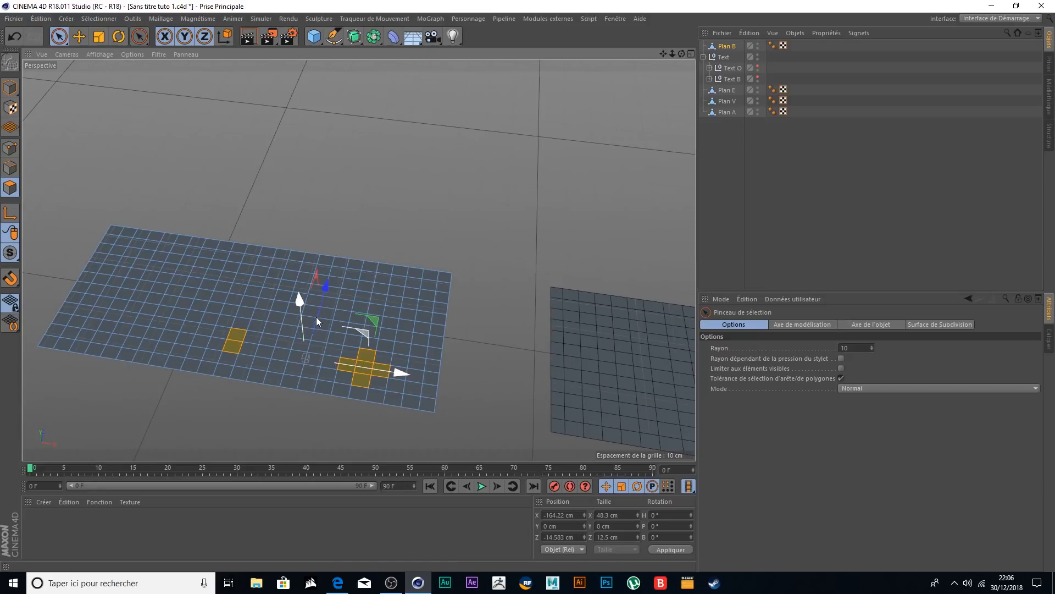
mouse_move(286, 318)
left_mouse_down("shift")
mouse_move(318, 324)
mouse_move(296, 318)
left_mouse_up("shift")
left_click(292, 333, "shift")
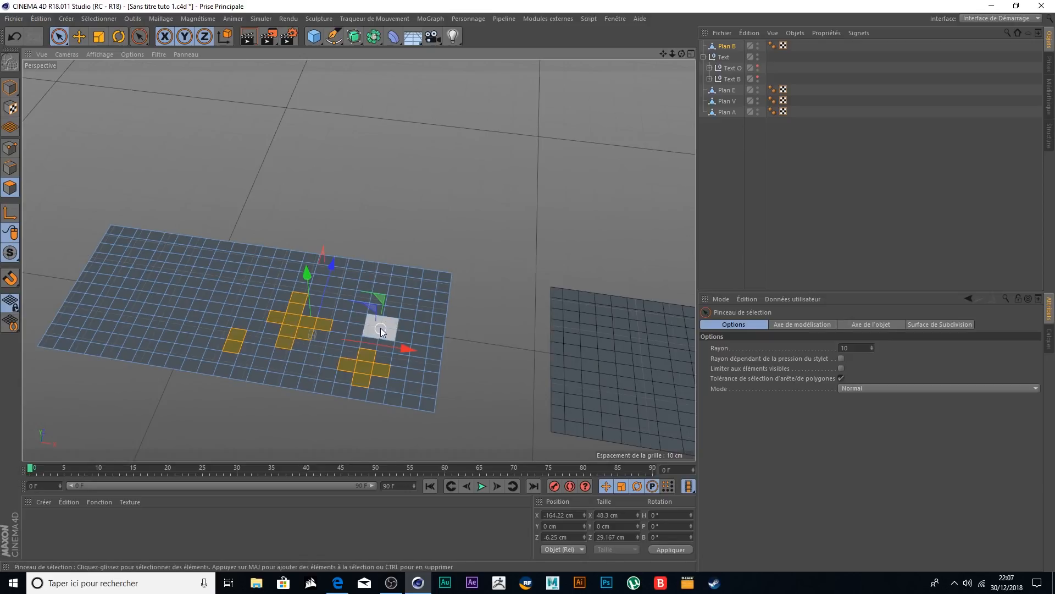
left_click(308, 338, "shift")
- Add a 2×2 block, a single polygon and an L-shaped group in the left half of Plan B to the selection
scroll(308, 338, "up", 5)
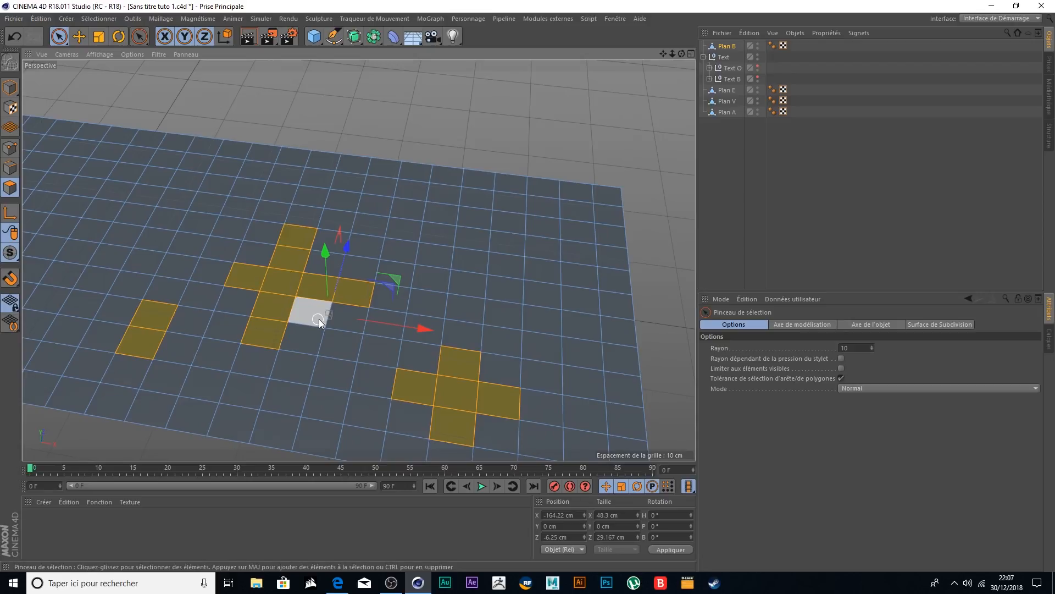
scroll(497, 310, "down", 3)
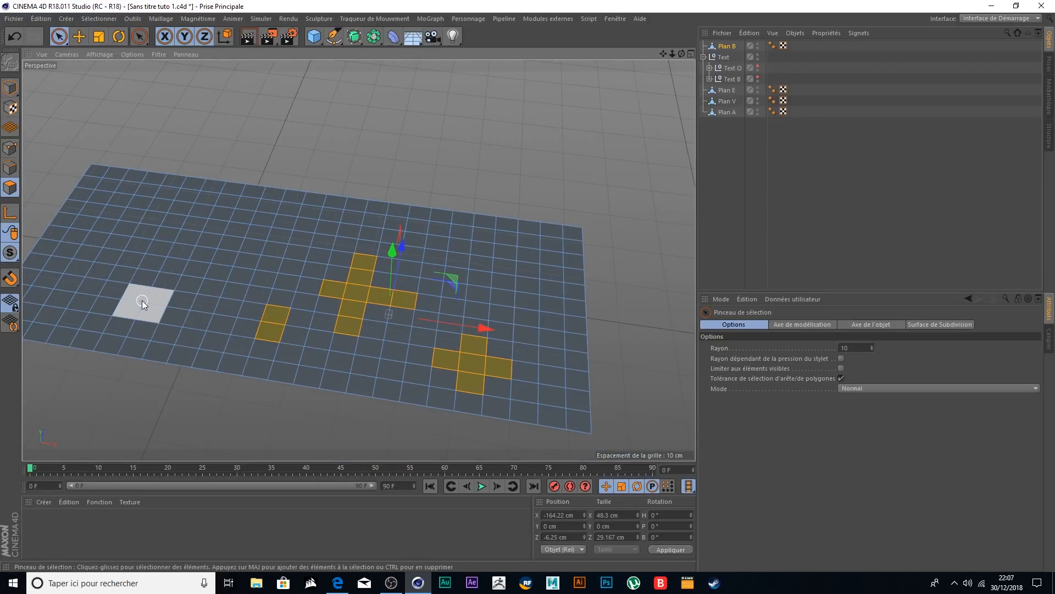
left_click(236, 267, "shift")
scroll(147, 314, "up", 3)
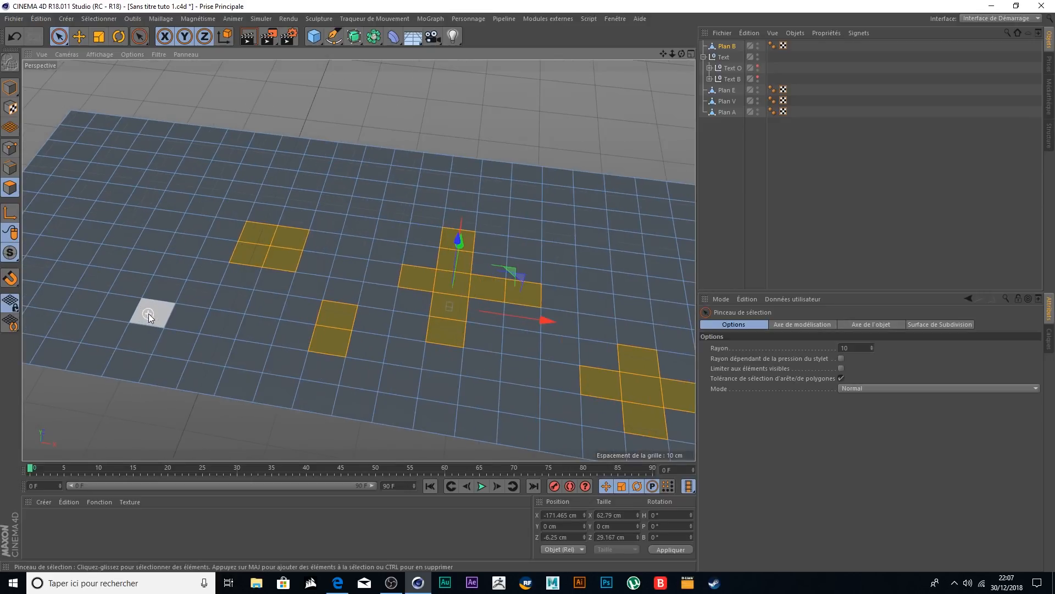
left_click(158, 311, "shift")
scroll(338, 213, "down", 3)
scroll(192, 199, "up", 3)
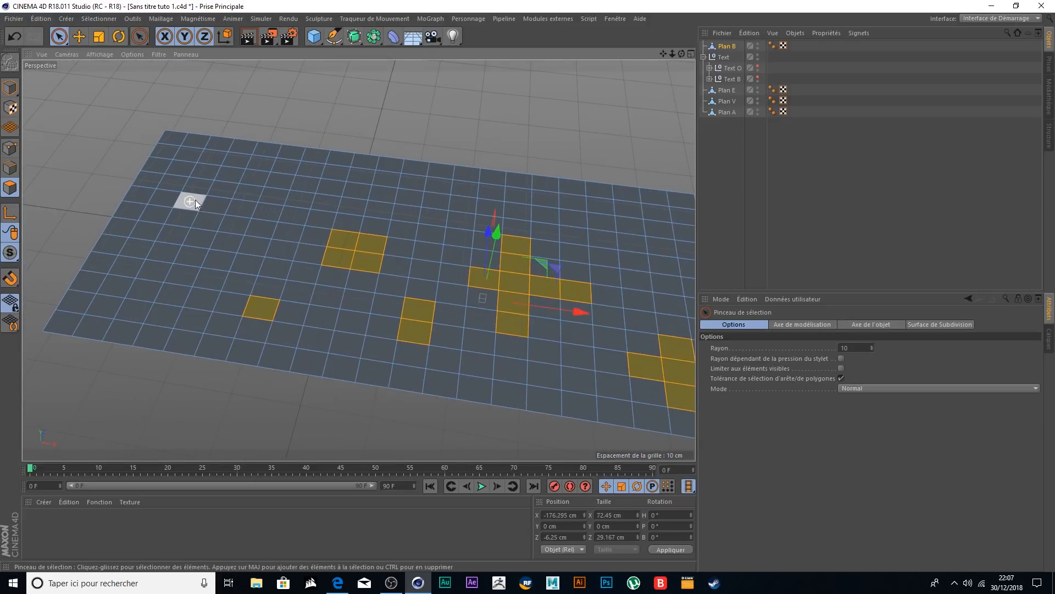
left_click(219, 240, "shift")
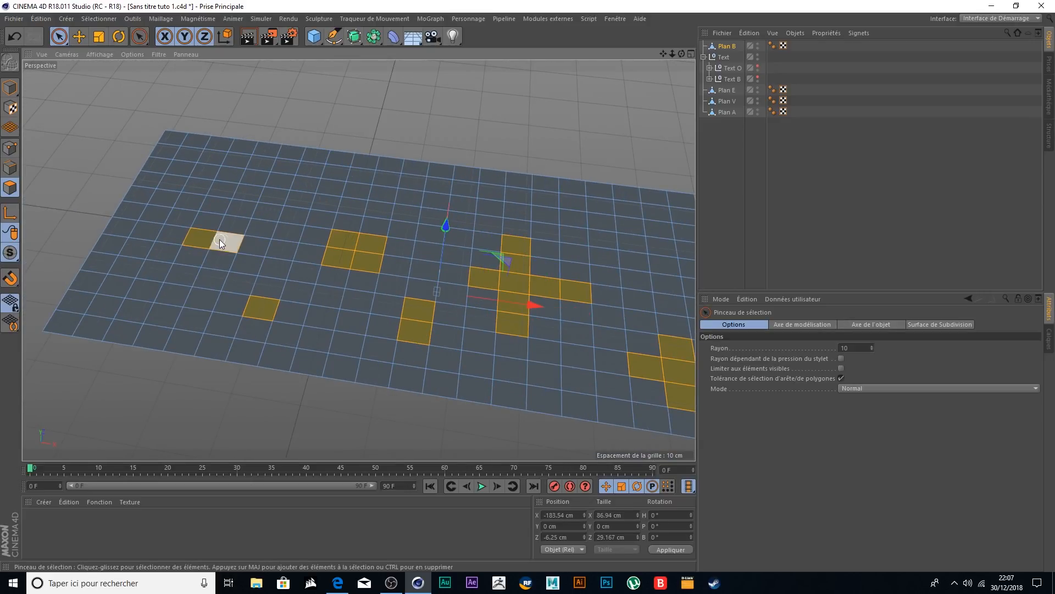
left_click(242, 217, "shift")
- Add one isolated polygon behind the 2×2 block and three scattered single polygons in Plan B's right part to the selection
left_click(322, 202)
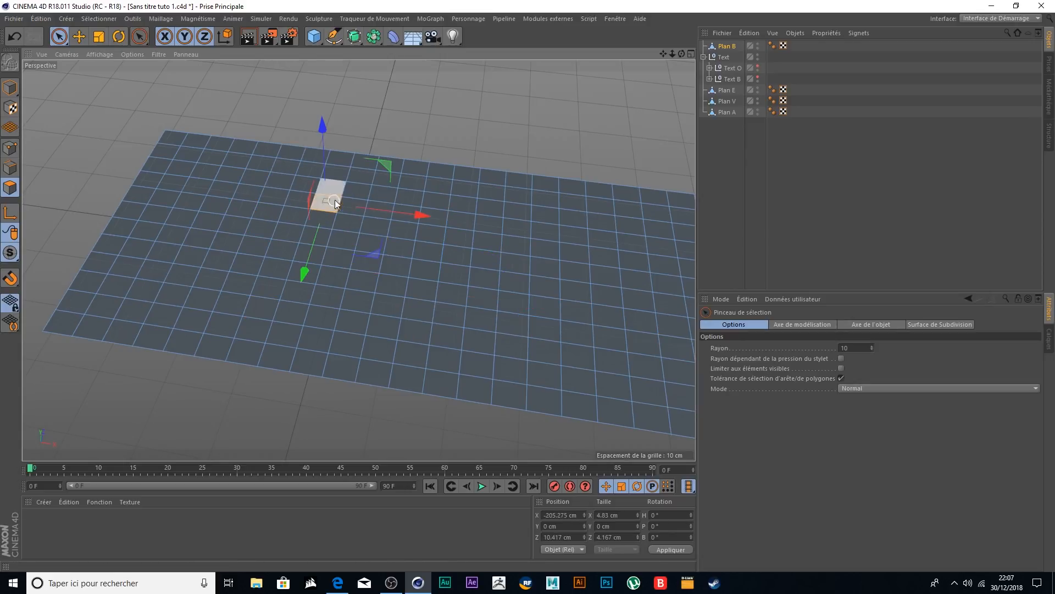
key("ctrl+z")
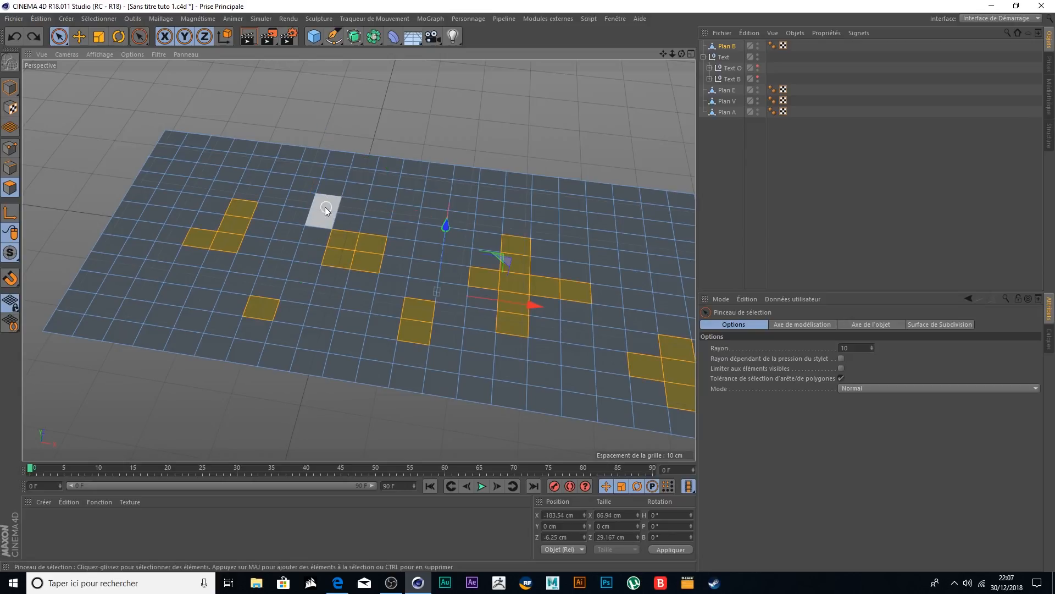
left_click(325, 202, "shift")
scroll(463, 160, "down", 3)
left_click_drag(682, 54, 434, 205)
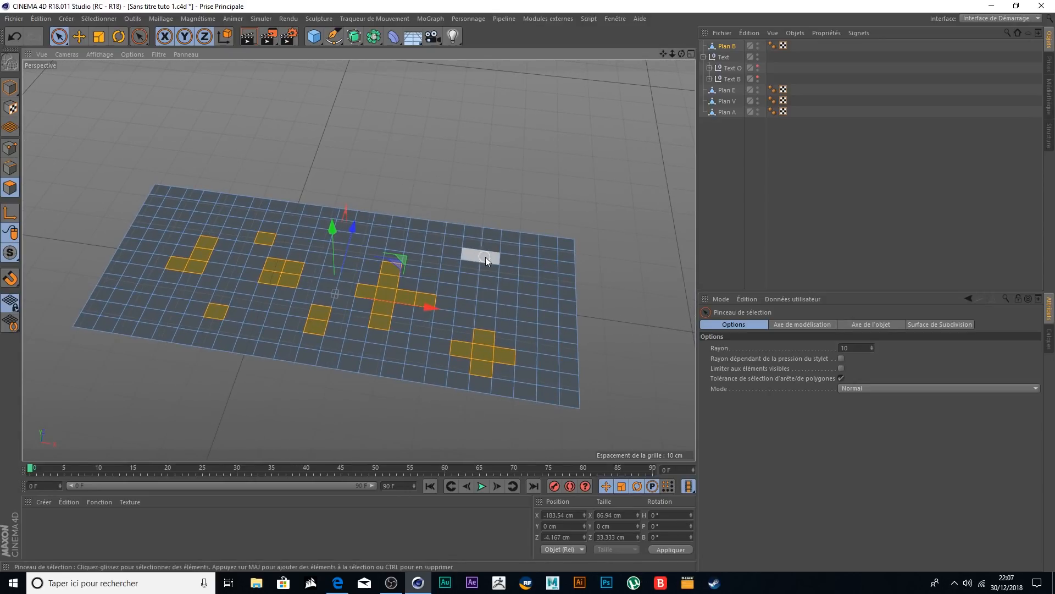
scroll(482, 267, "up", 3)
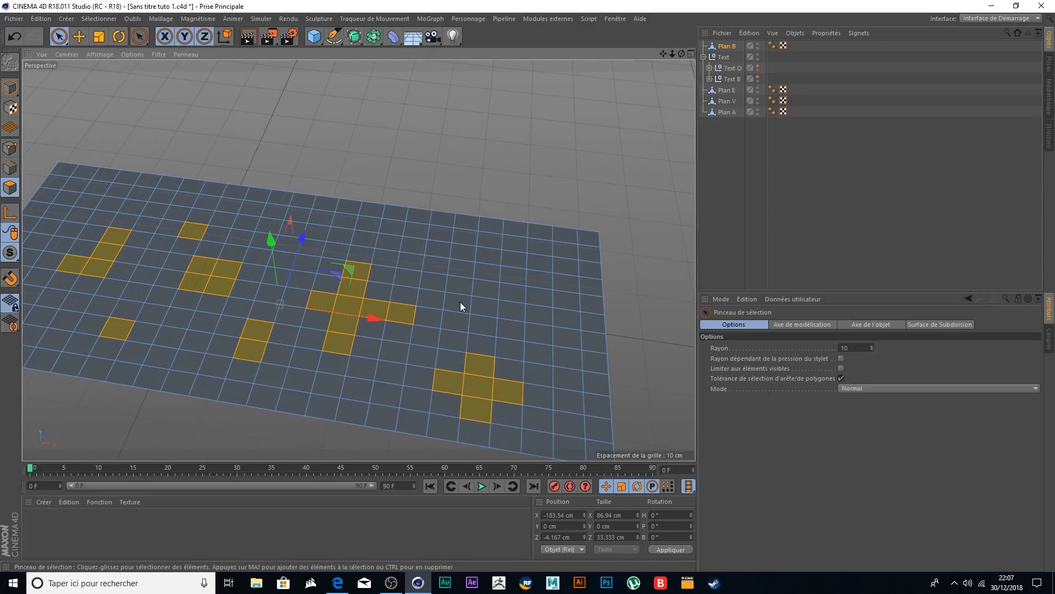
left_click(464, 268, "shift")
left_click(513, 292, "shift")
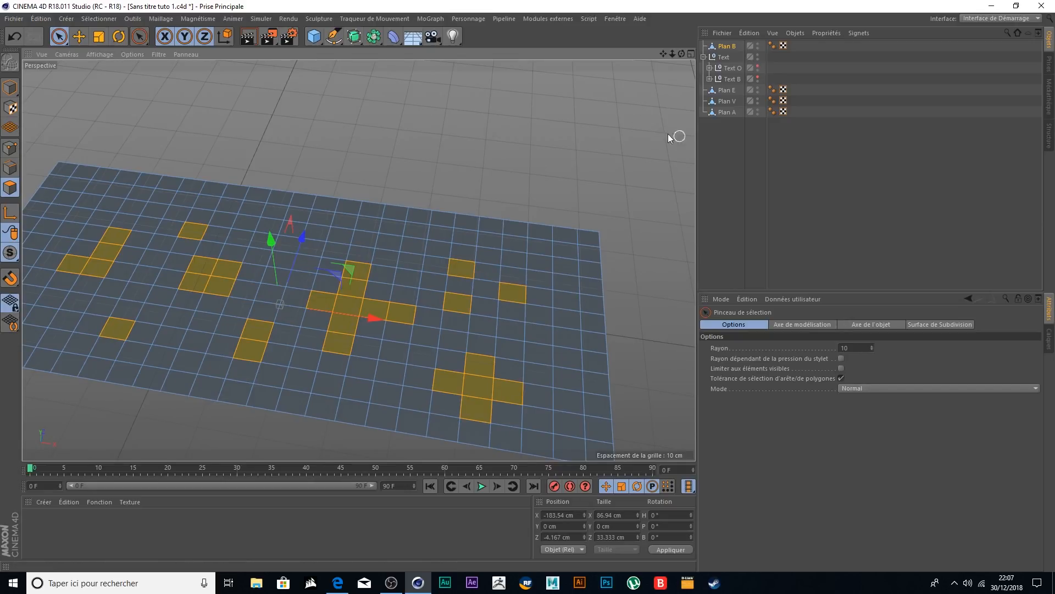
- Extrude all the selected polygon groups on Plan B with an offset of 30 cm
scroll(510, 133, "down", 3)
mouse_move(619, 137)
left_mouse_down("alt")
mouse_move(588, 197)
mouse_move(544, 123)
mouse_move(589, 132)
mouse_move(638, 196)
mouse_move(488, 132)
mouse_move(493, 194)
mouse_move(569, 122)
mouse_move(604, 148)
left_mouse_up("alt")
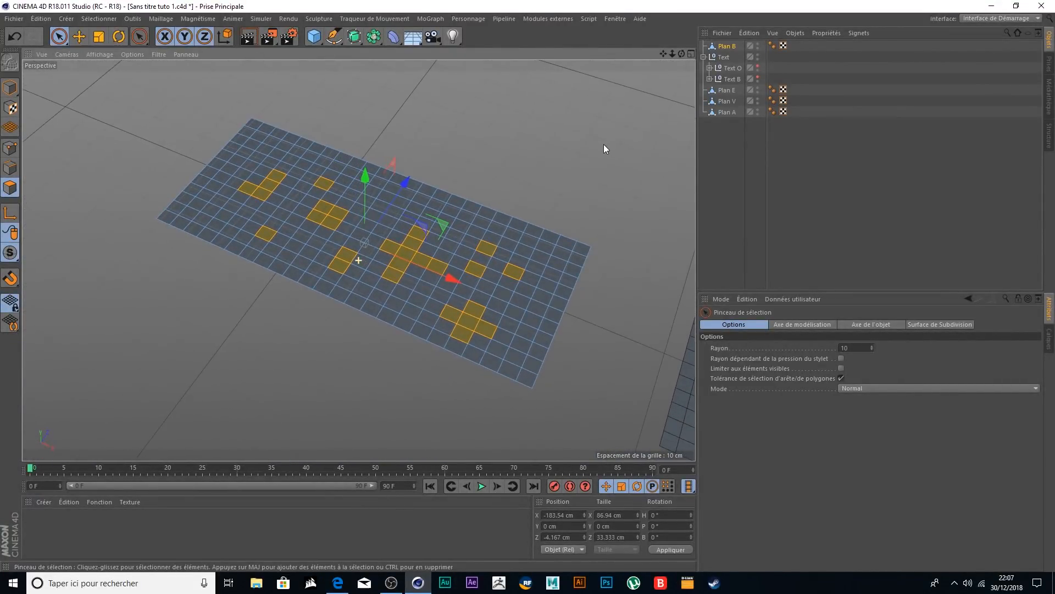
left_click(161, 18)
mouse_move(179, 48)
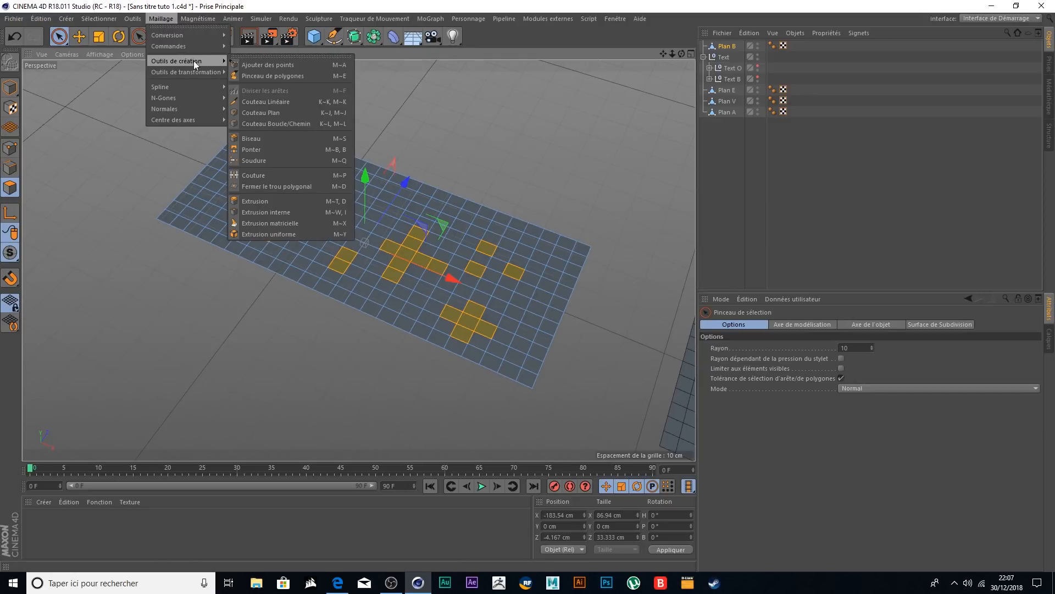
left_click(288, 197)
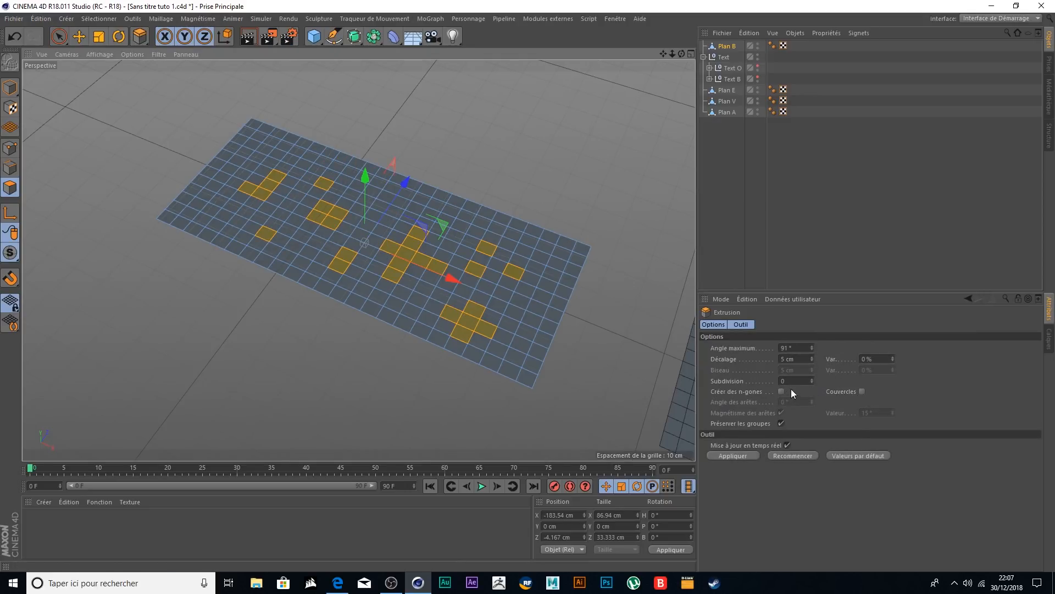
left_click(798, 360)
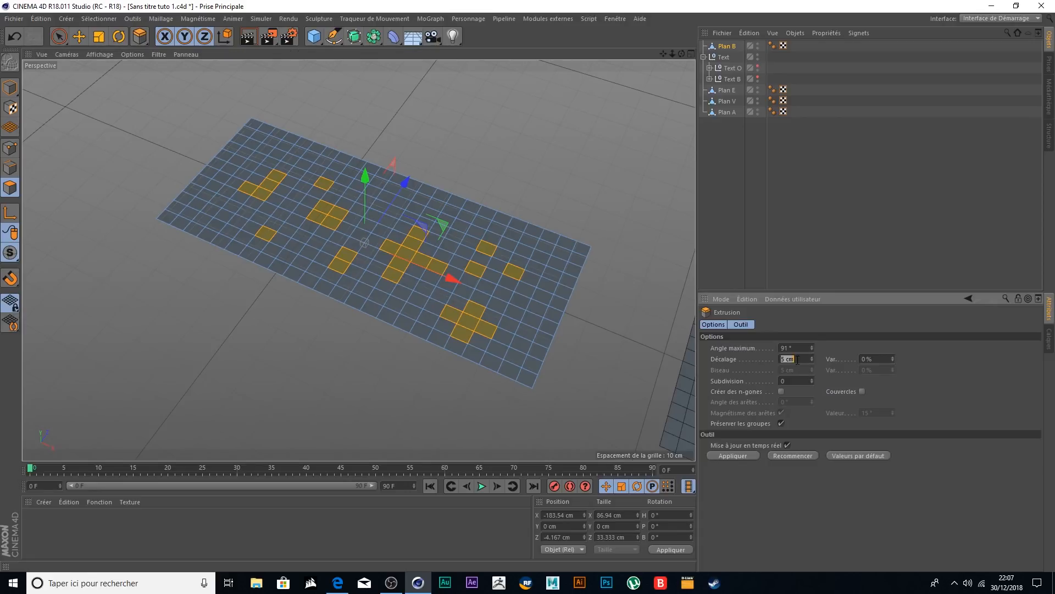
type("30")
key("Return")
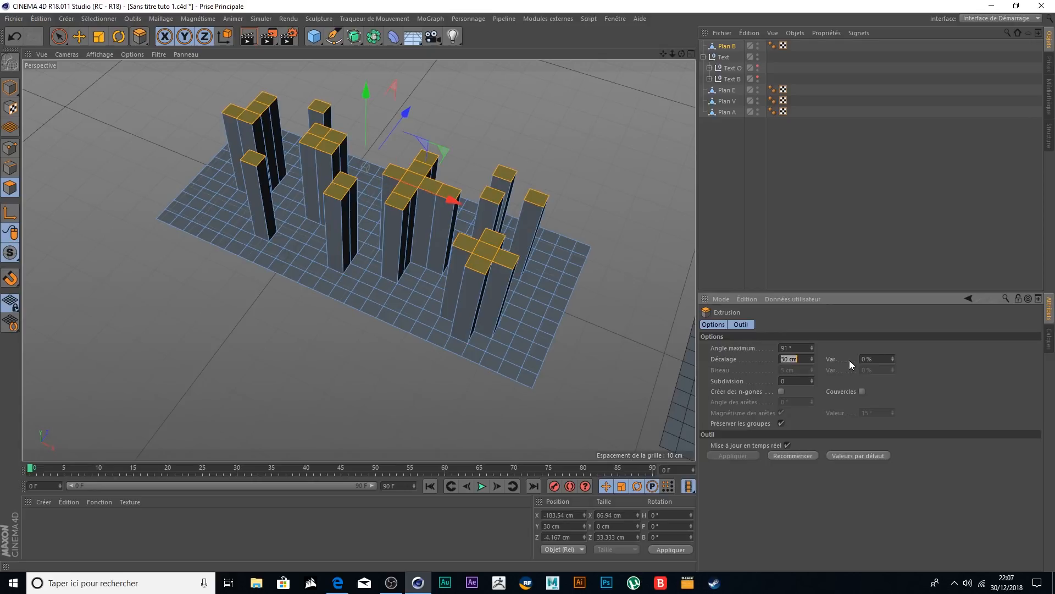
- Delete the selected top polygons of the extruded pillars so the columns are open-ended
left_click_drag(628, 315, 599, 308, "alt")
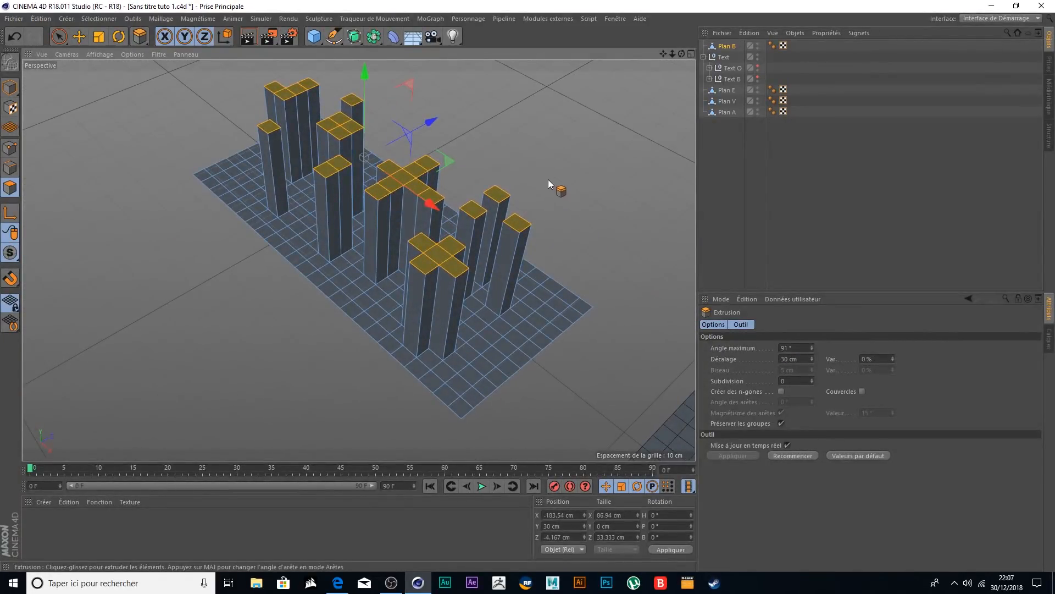
key("Delete")
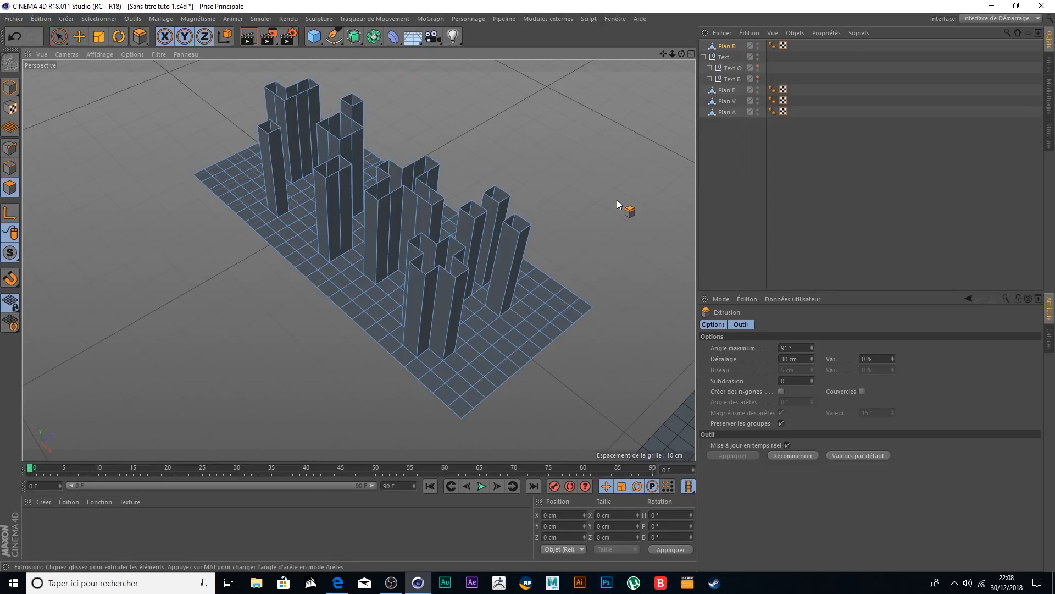
- Optimise the Plan B mesh for polygons, isolated points and points with a 0.01 cm tolerance
left_click_drag(616, 206, 633, 187, "alt")
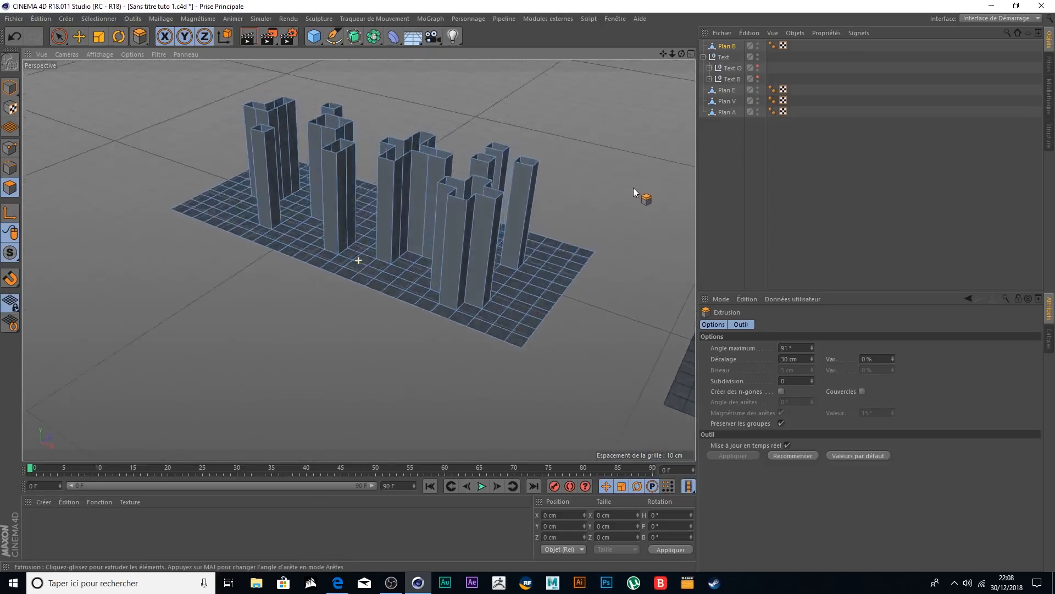
left_click(161, 18)
mouse_move(179, 51)
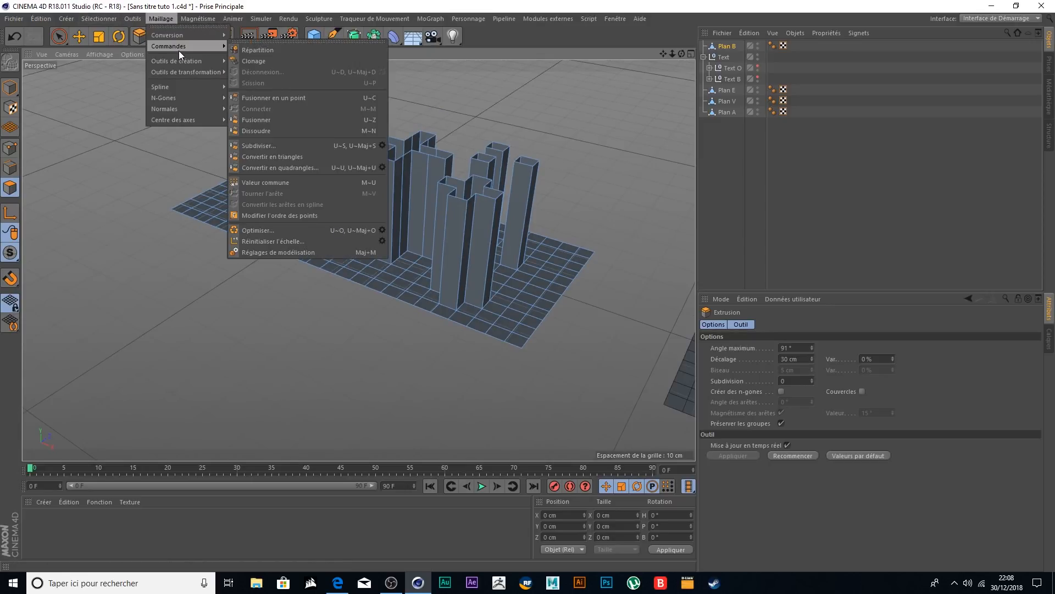
left_click(384, 229)
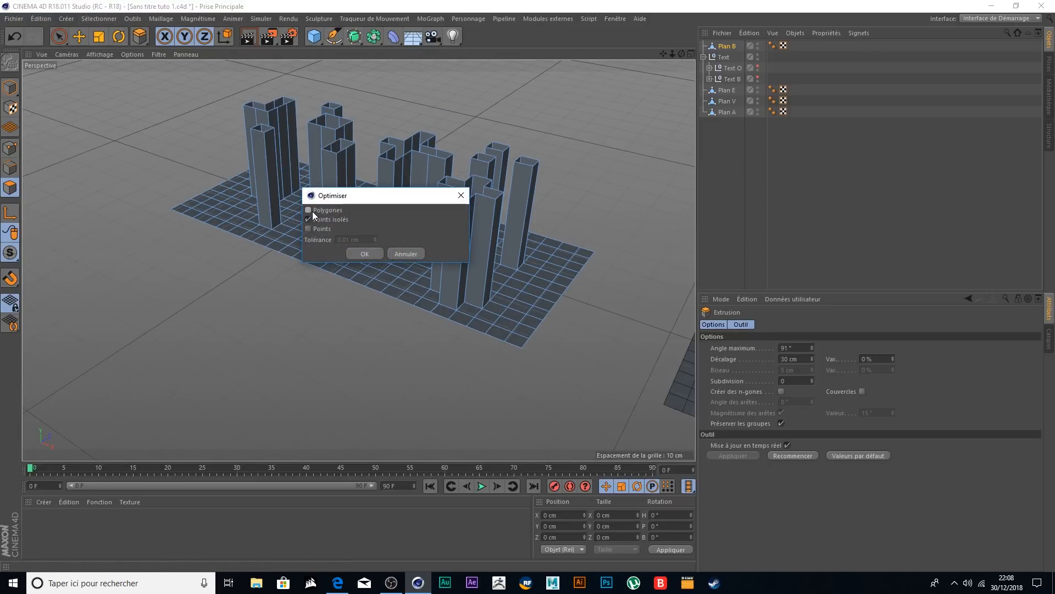
left_click(309, 228)
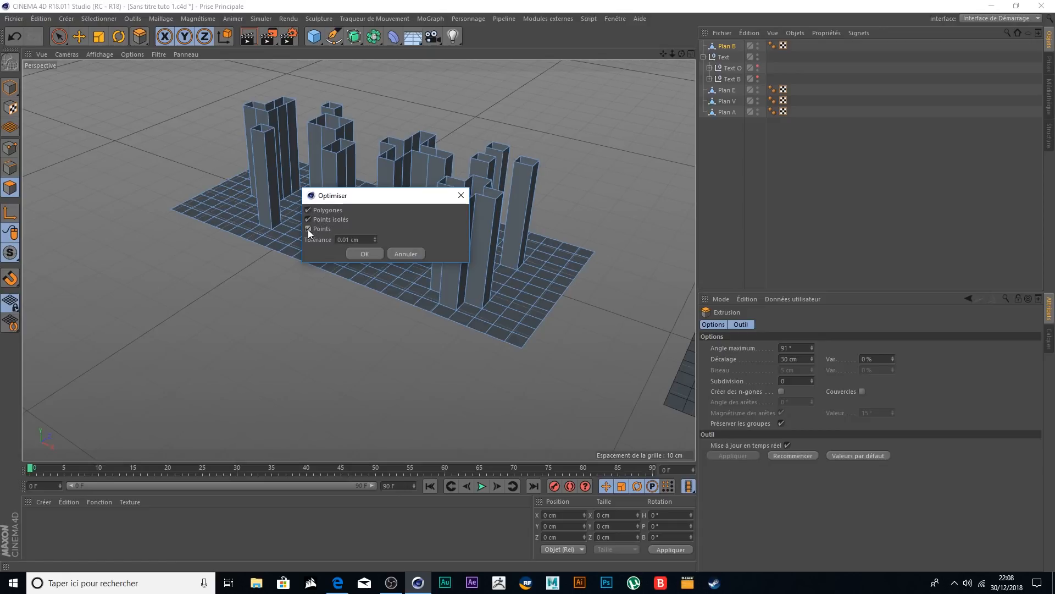
left_click(364, 254)
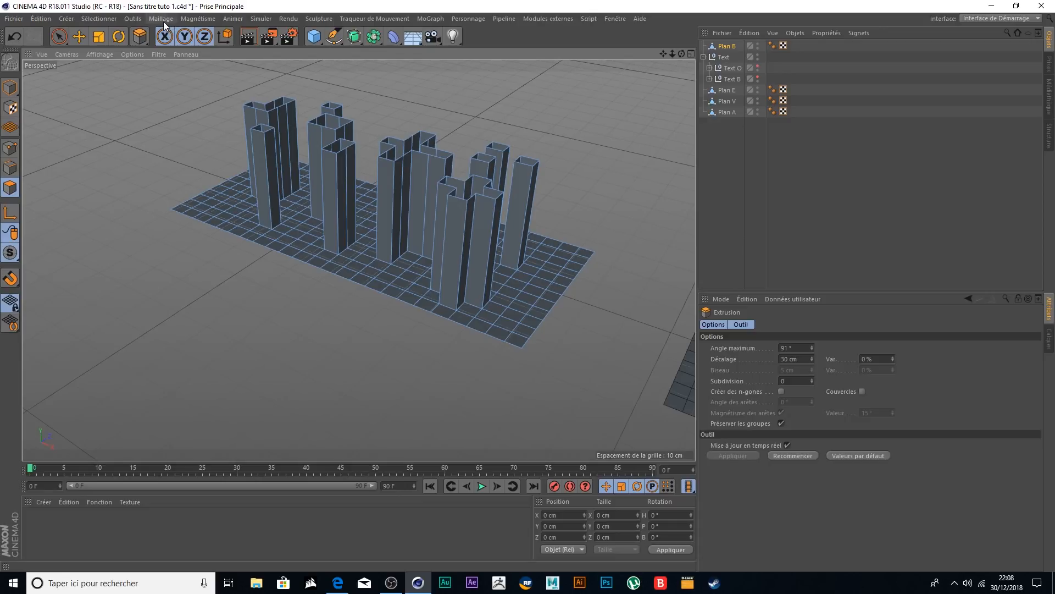
- Duplicate Plan B directly below the original in the object hierarchy
left_click_drag(663, 53, 605, 108)
mouse_move(555, 158)
left_mouse_down("alt")
mouse_move(593, 113)
mouse_move(634, 179)
mouse_move(476, 150)
mouse_move(575, 205)
mouse_move(566, 165)
left_mouse_up("alt")
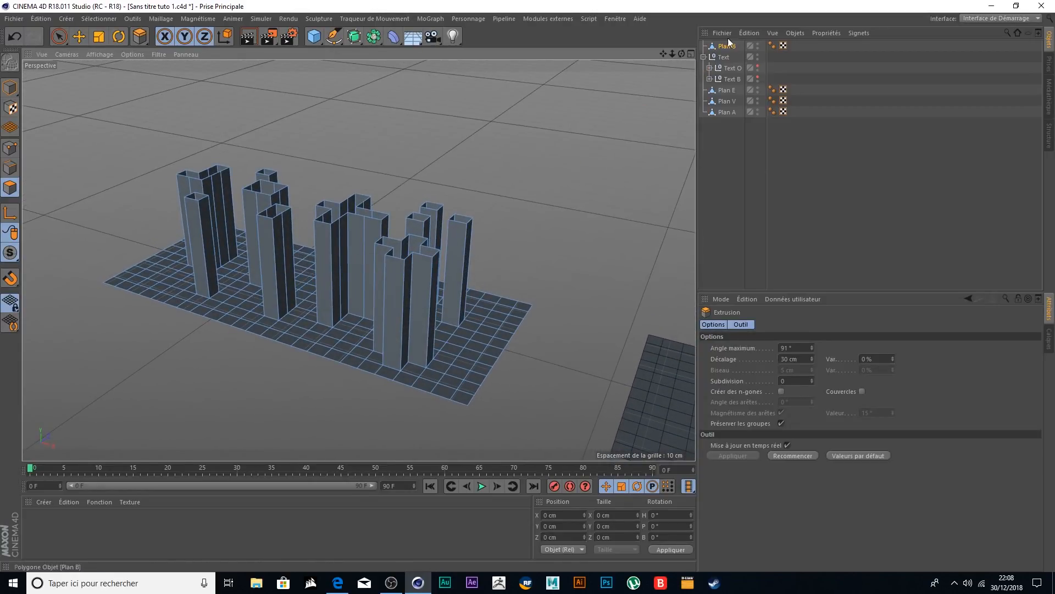
left_click_drag(727, 48, 730, 48)
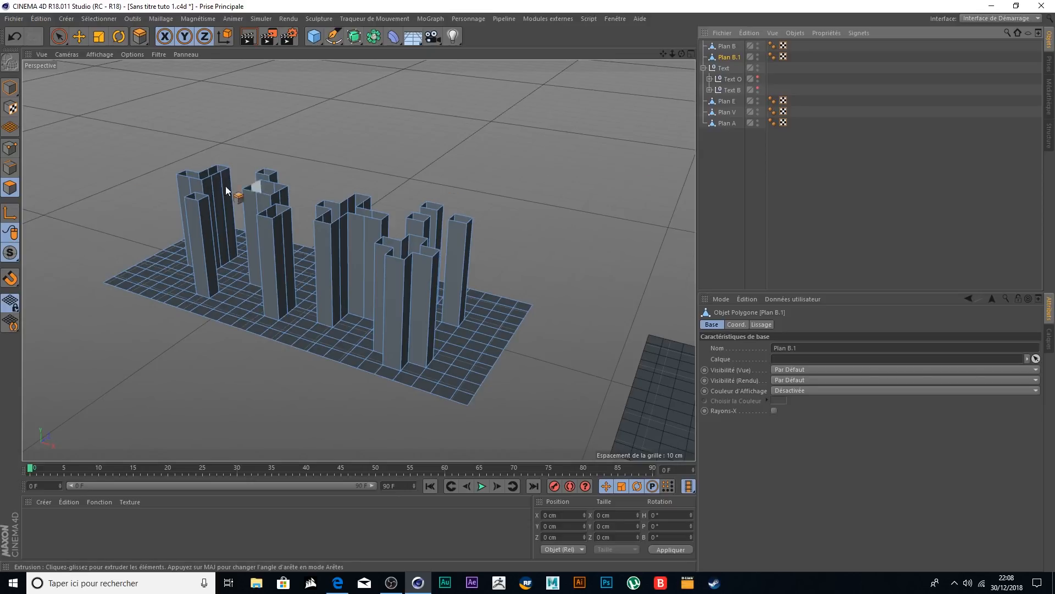
- Flip the Plan B.1 copy upside down through its Y size and set its Y position to 60 cm
left_click(11, 87)
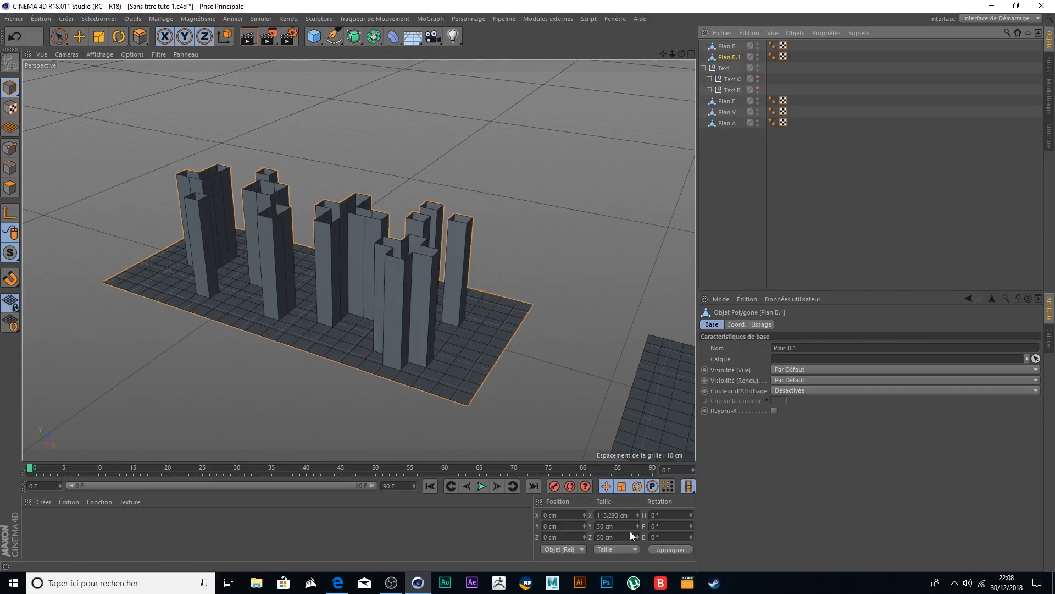
left_click(598, 526)
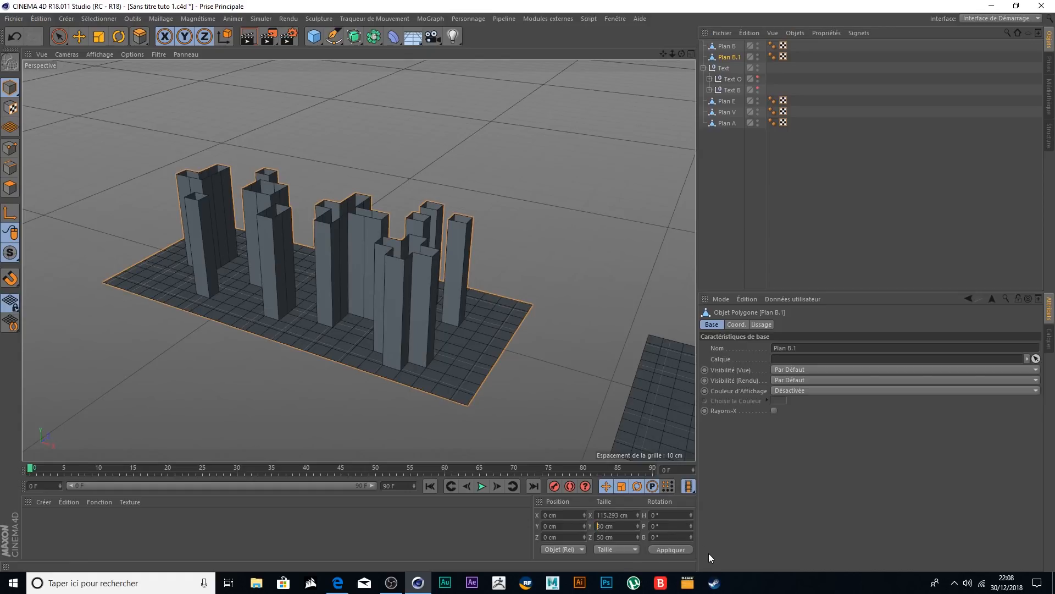
left_click(677, 549)
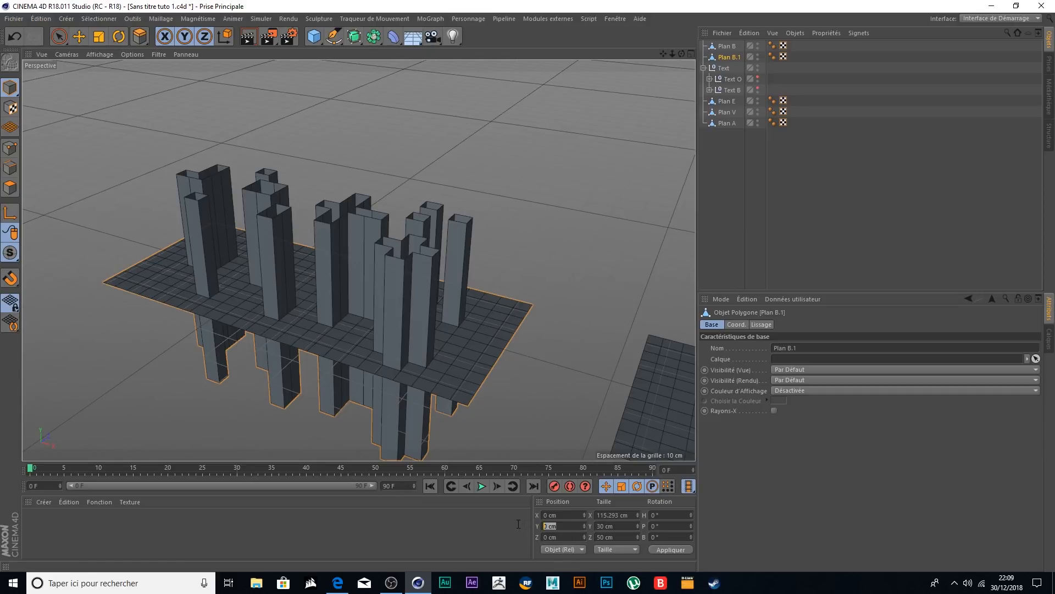
type("60")
left_click(671, 549)
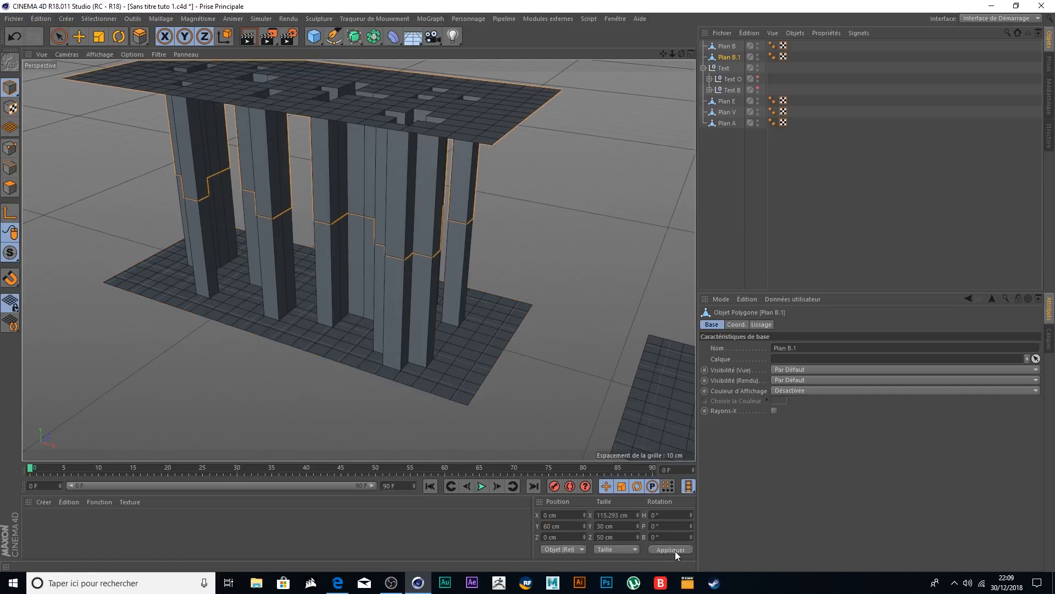
scroll(513, 240, "down", 3)
mouse_move(514, 239)
left_mouse_down("alt")
mouse_move(536, 248)
mouse_move(629, 209)
mouse_move(506, 227)
left_mouse_up("alt")
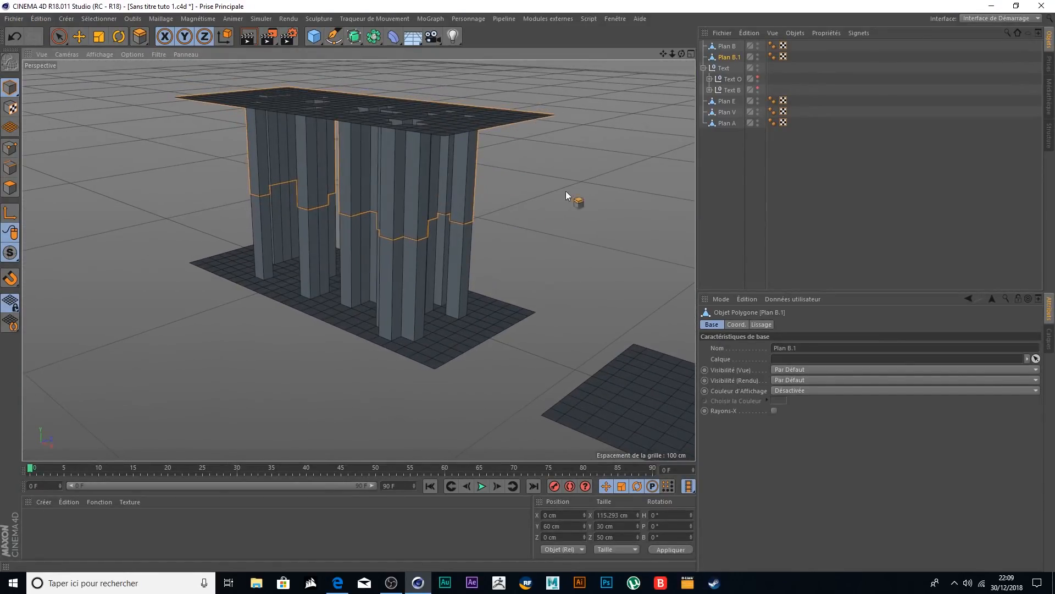
- Connect Plan B and Plan B.1 into a single polygon object, deleting the two originals
left_click(740, 155)
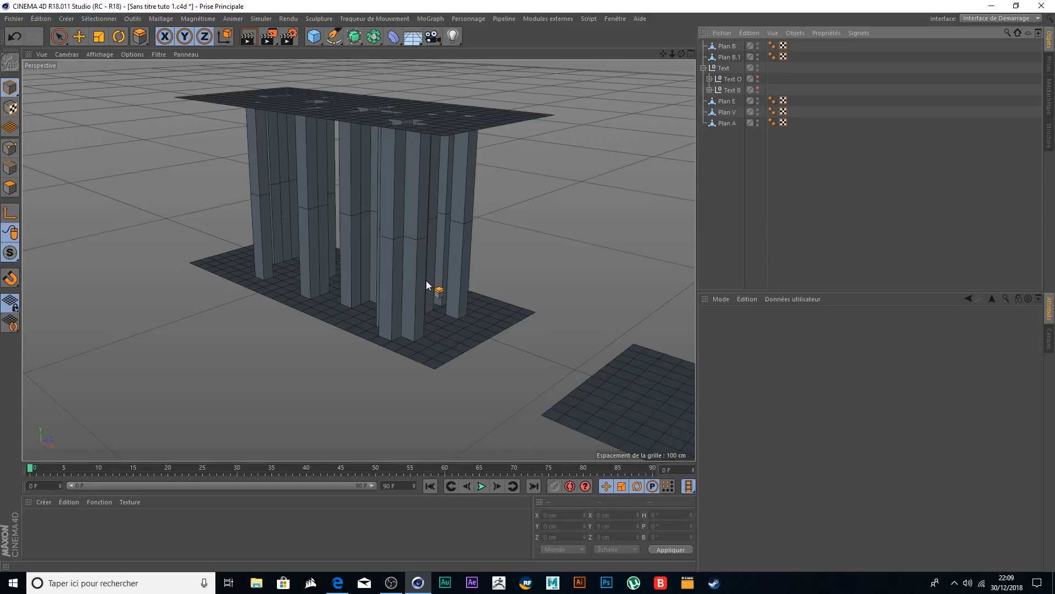
left_click_drag(564, 175, 533, 163, "alt")
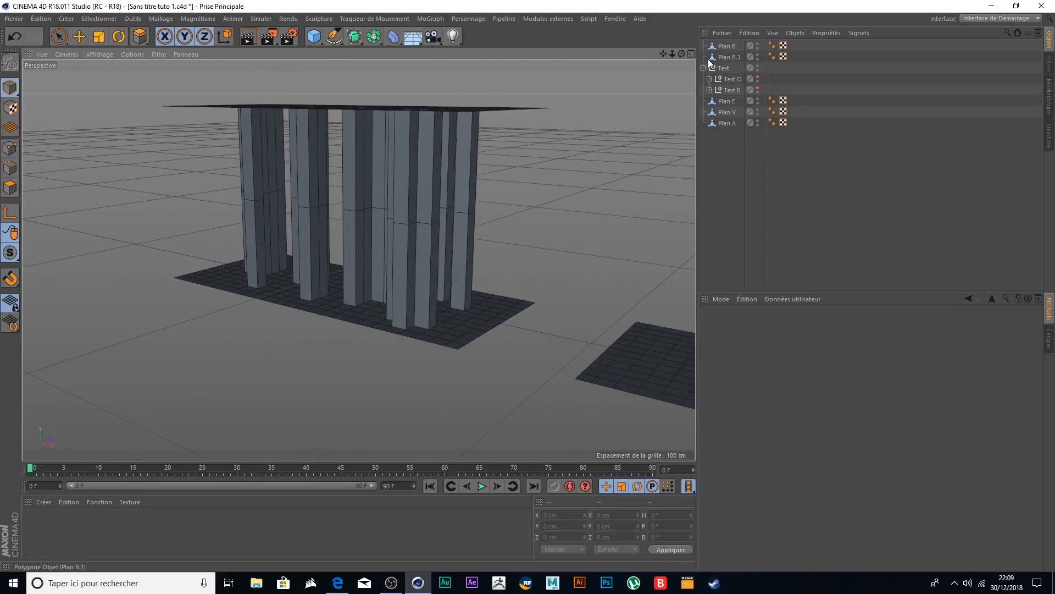
left_click(727, 46)
left_click(734, 57, "shift")
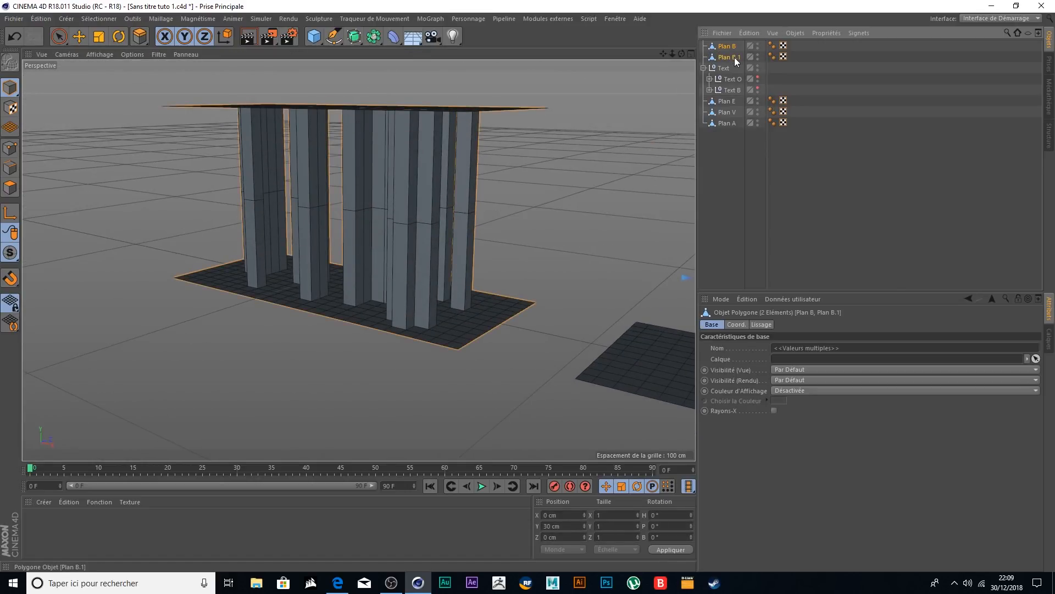
right_click(734, 57)
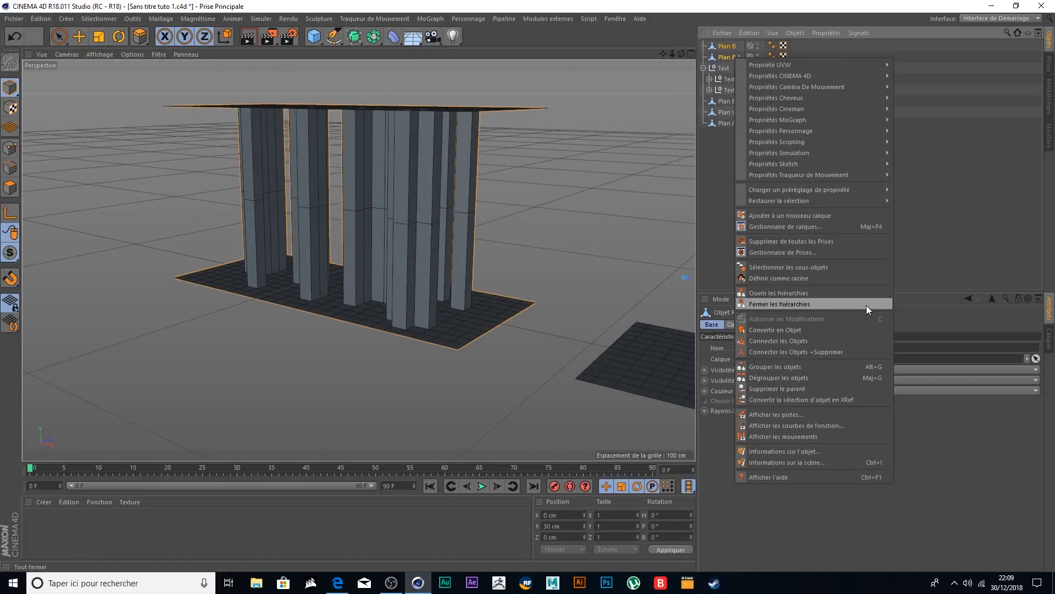
left_click(843, 351)
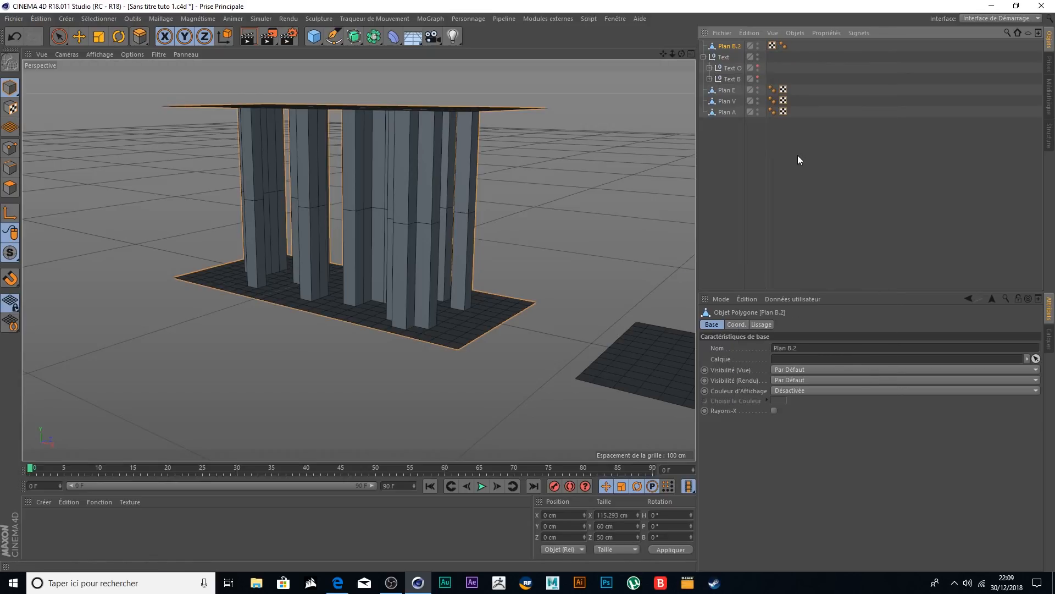
- Test the weld by moving one point on the front pillar's middle seam, and undo the moves
left_click(10, 147)
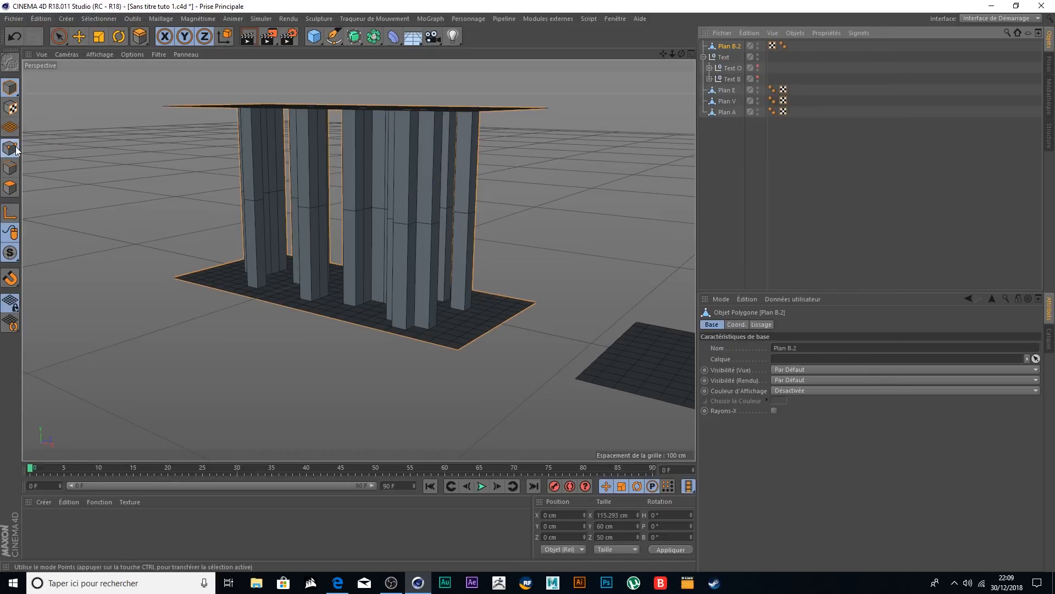
left_click(58, 36)
scroll(415, 184, "up", 5)
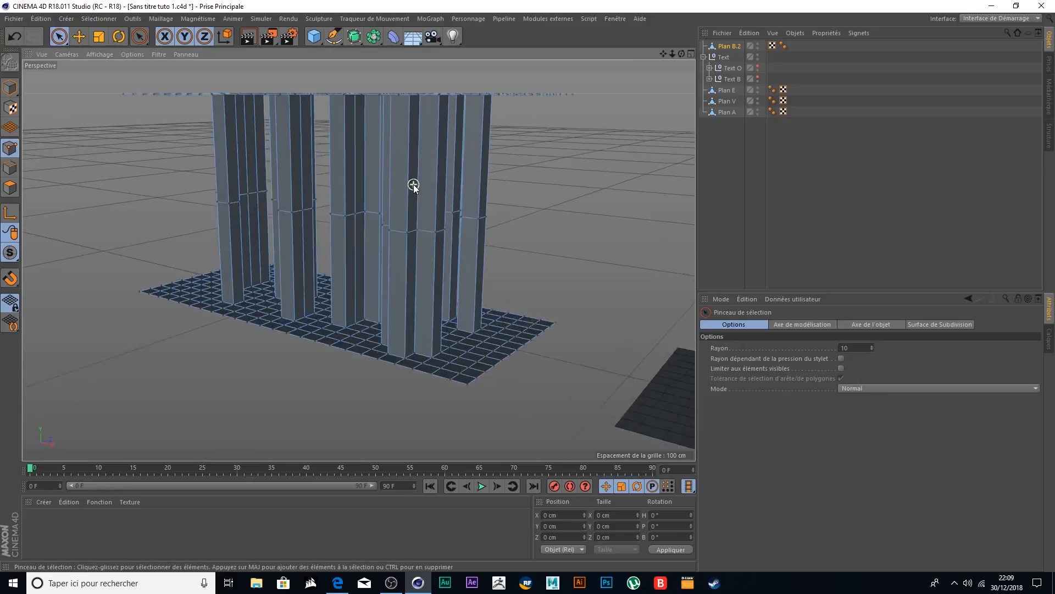
left_click(449, 266)
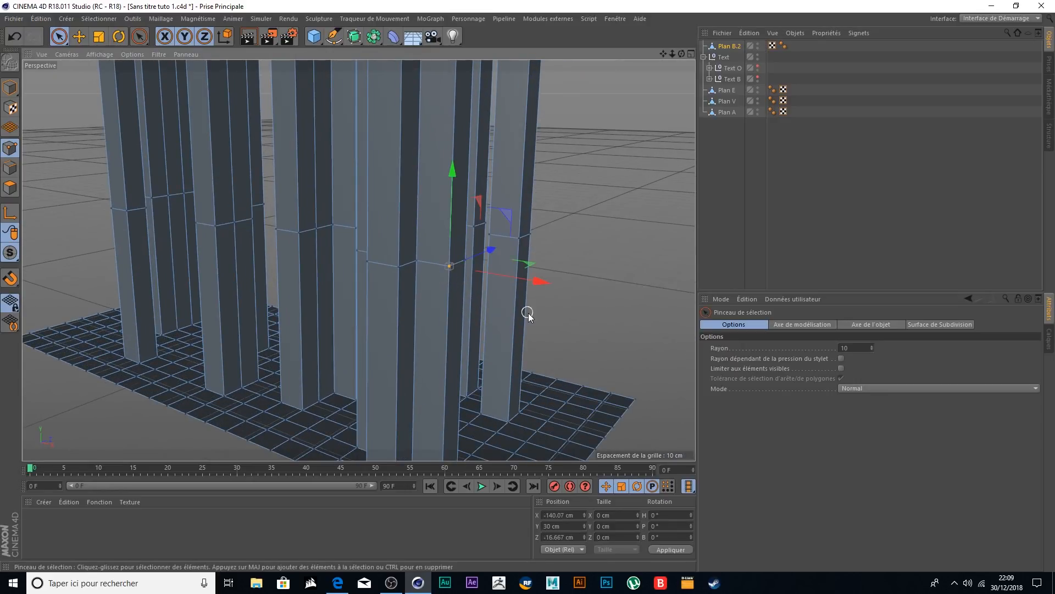
left_click_drag(501, 276, 546, 293)
left_click_drag(495, 230, 499, 277)
left_click_drag(562, 337, 514, 327)
key("ctrl+z")
key("ctrl+z")
key("ctrl+z")
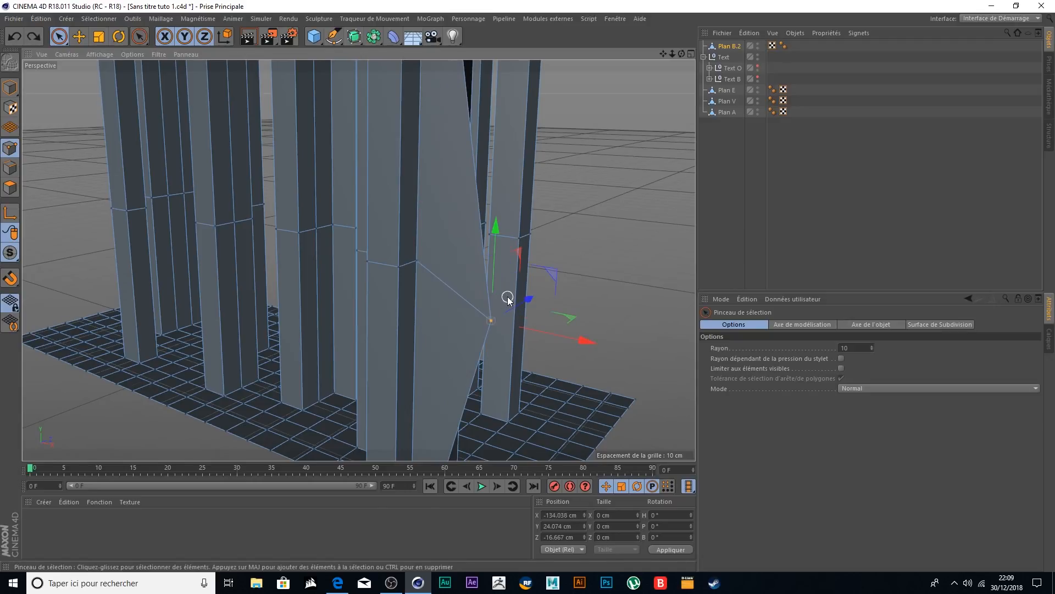
key("ctrl+z")
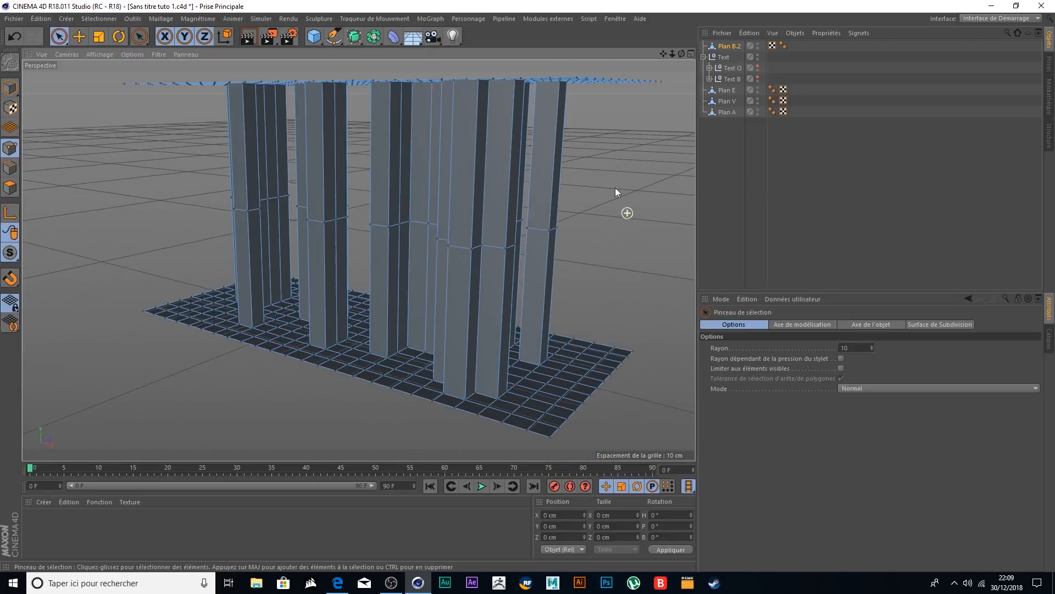
- Run Optimise on the connected Plan B.2 object in point mode with the existing settings
left_click(10, 167)
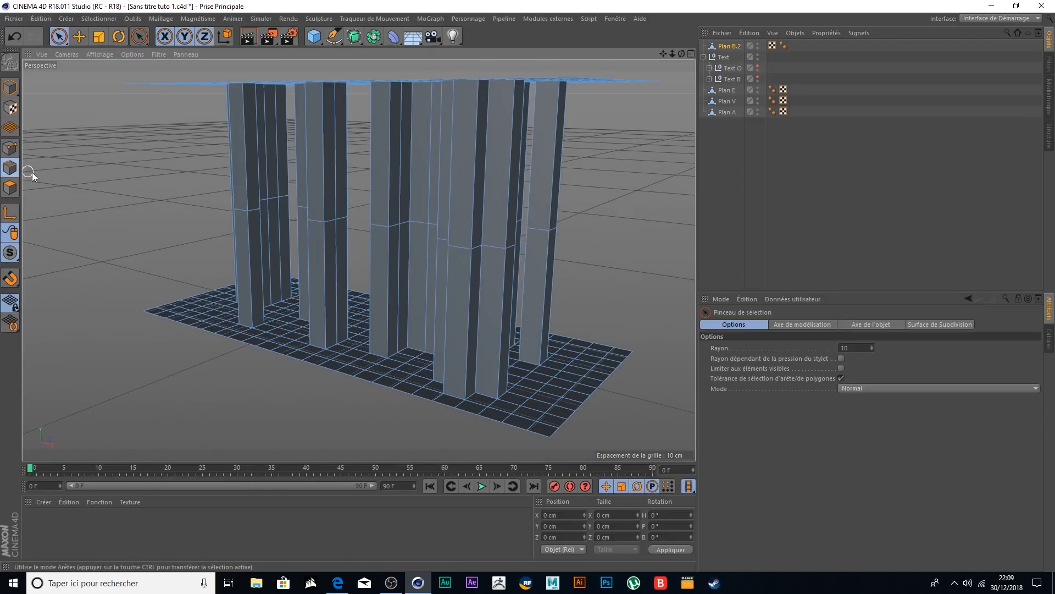
left_click(7, 190)
left_click(10, 148)
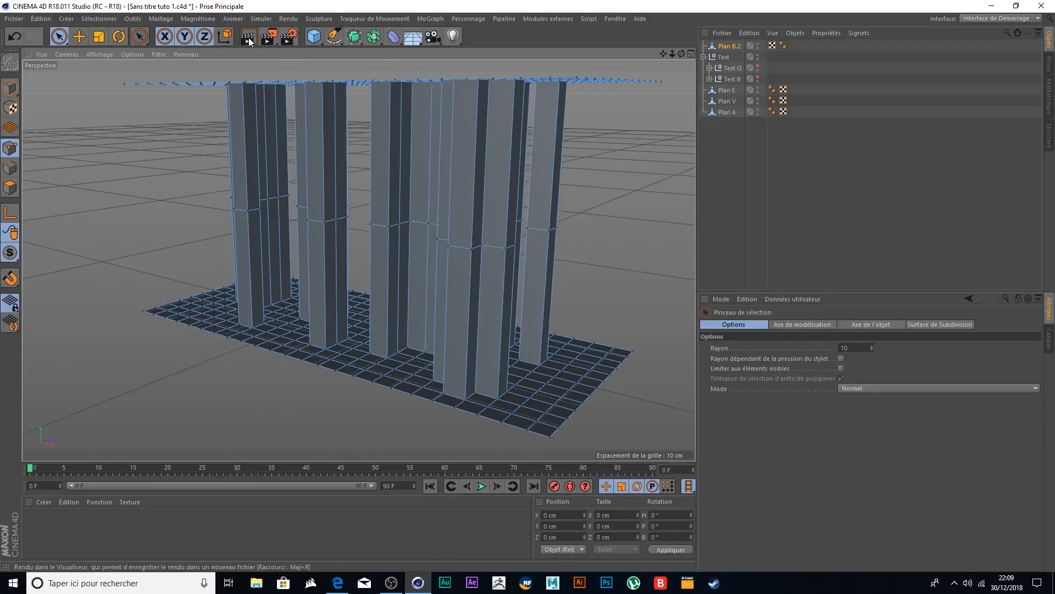
left_click(161, 19)
mouse_move(177, 47)
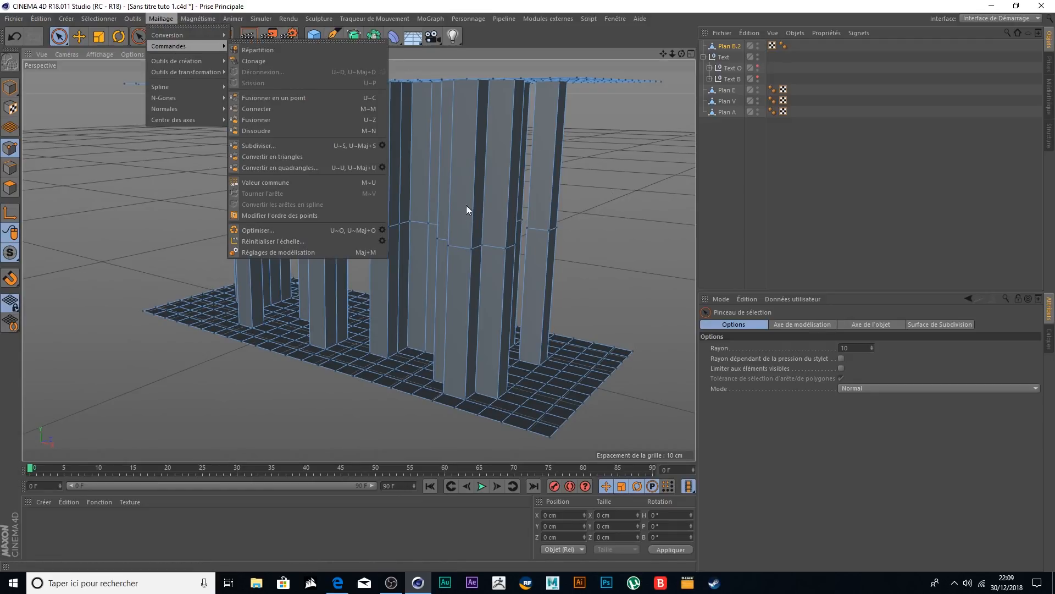
left_click(382, 230)
left_click(361, 256)
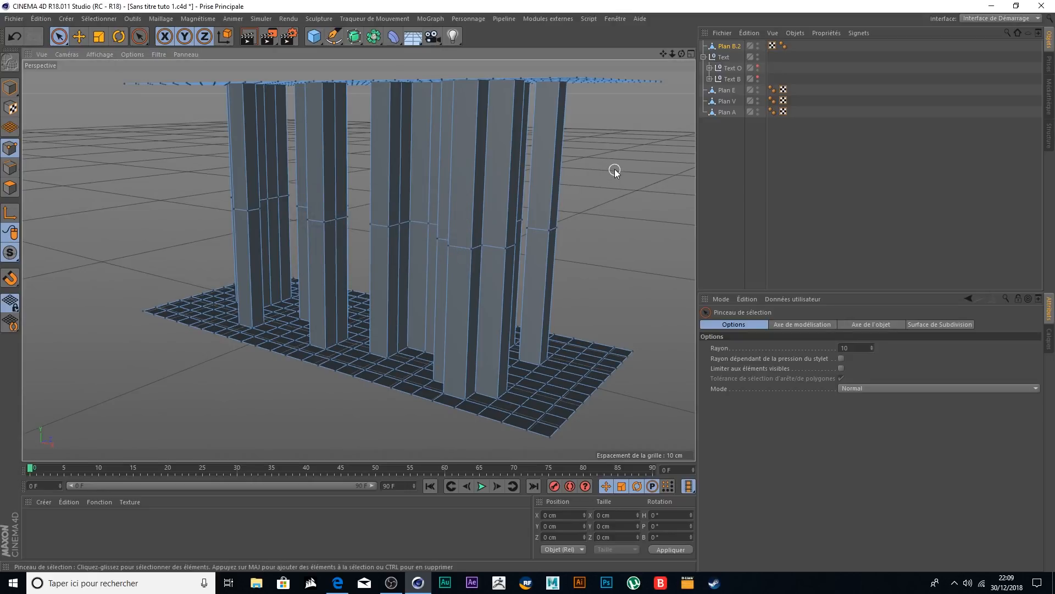
- Undo back to the separate Plan B and Plan B.1 objects and clear the object selection
left_click_drag(682, 54, 606, 165)
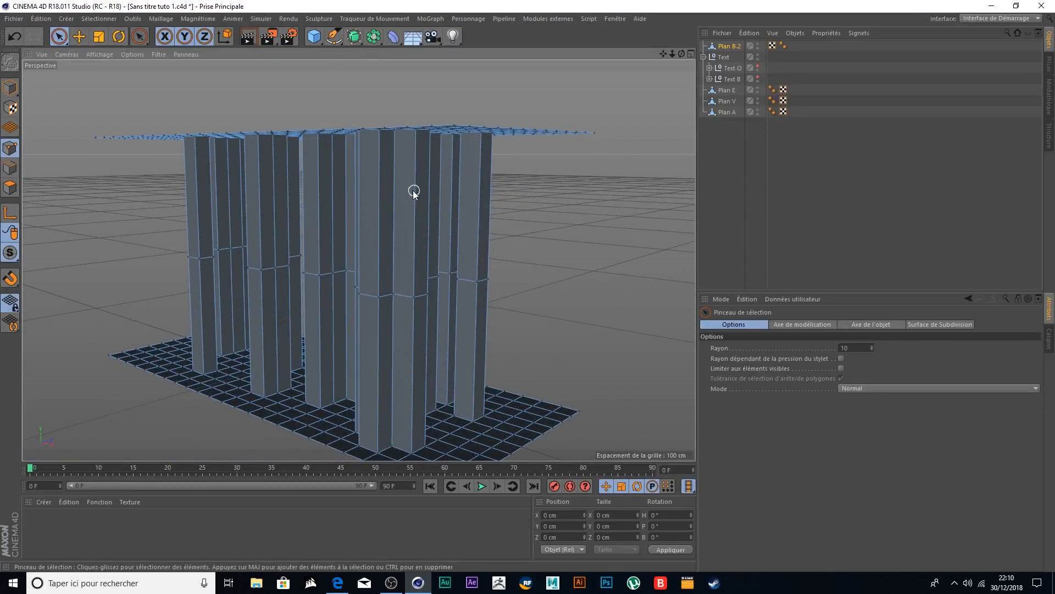
key("ctrl+z")
key("ctrl+z")
key("ctrl+z")
key("ctrl+z")
left_click(734, 205)
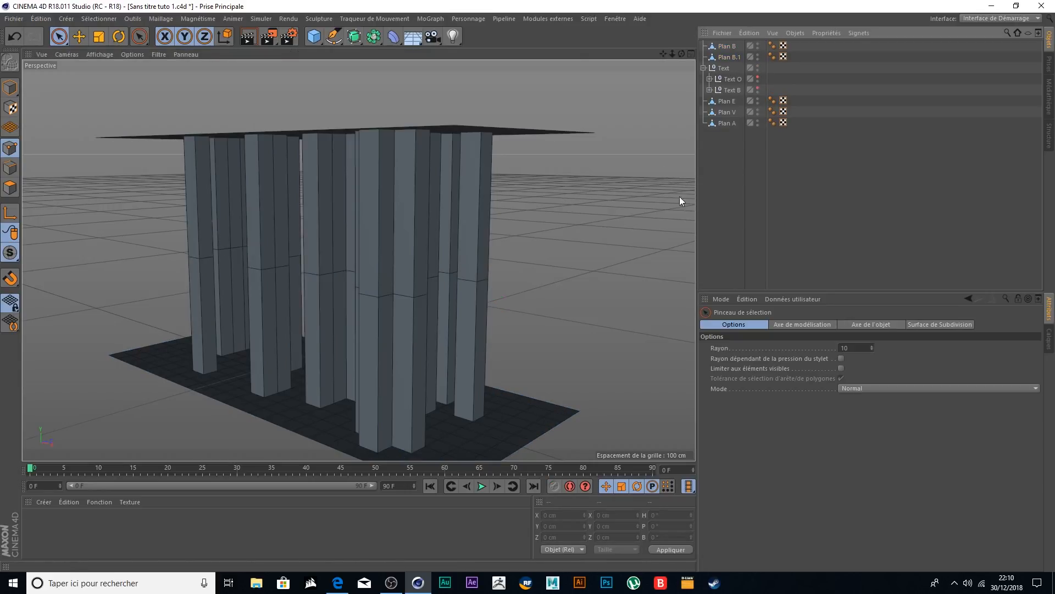
- Select side polygons on Plan B's lower front pillar in polygon mode to examine their normal direction
left_click(732, 58)
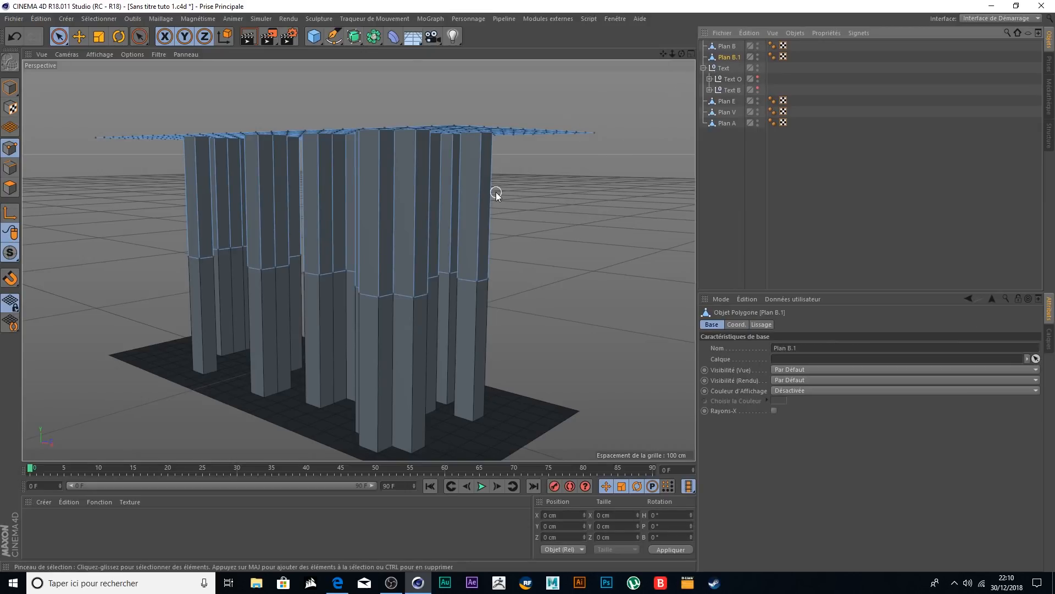
left_click(726, 47)
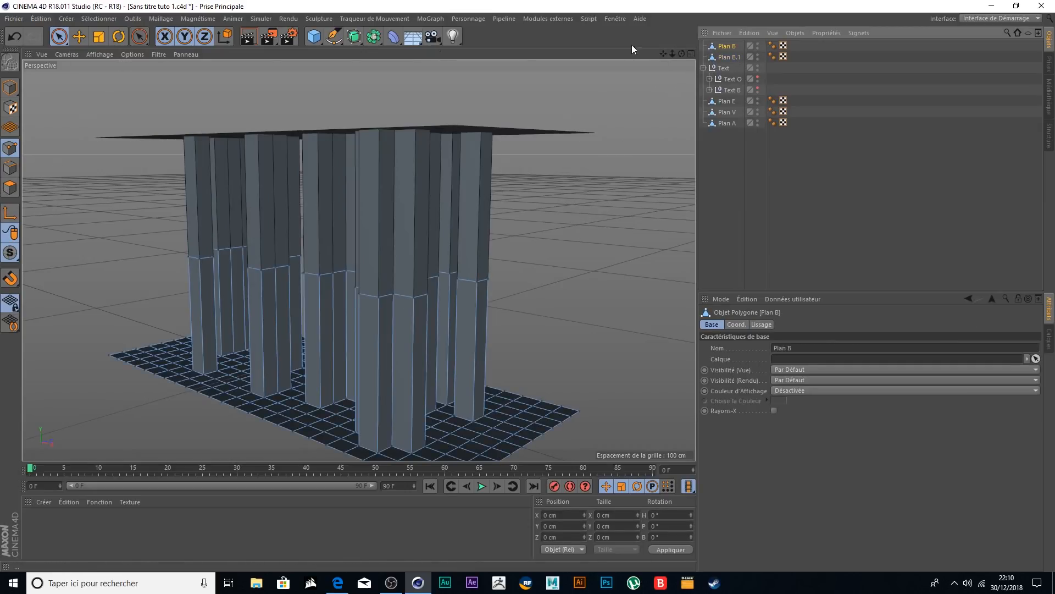
left_click(10, 187)
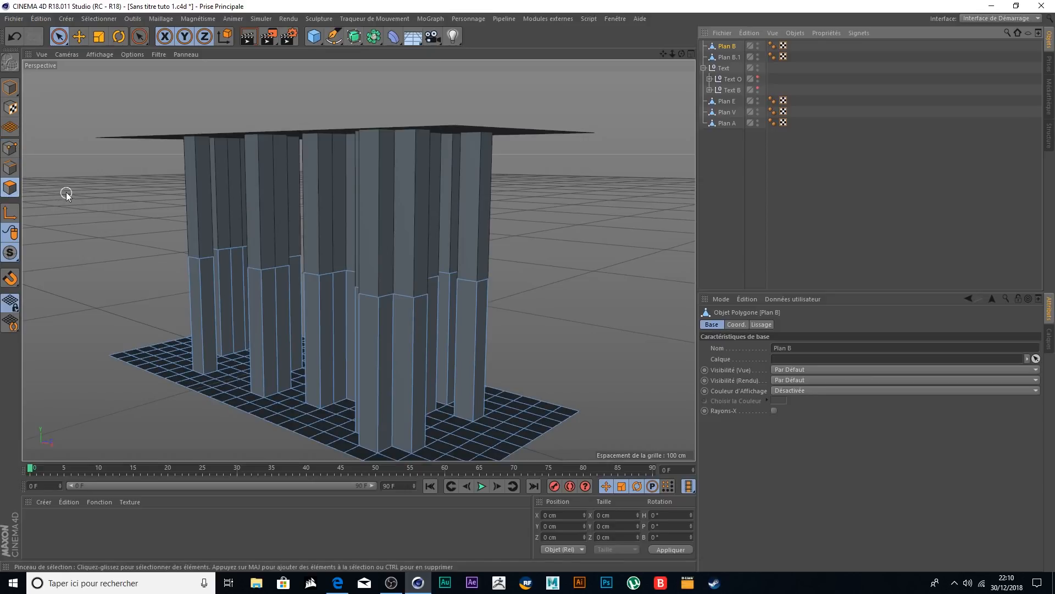
left_click(405, 365)
scroll(414, 367, "up", 5)
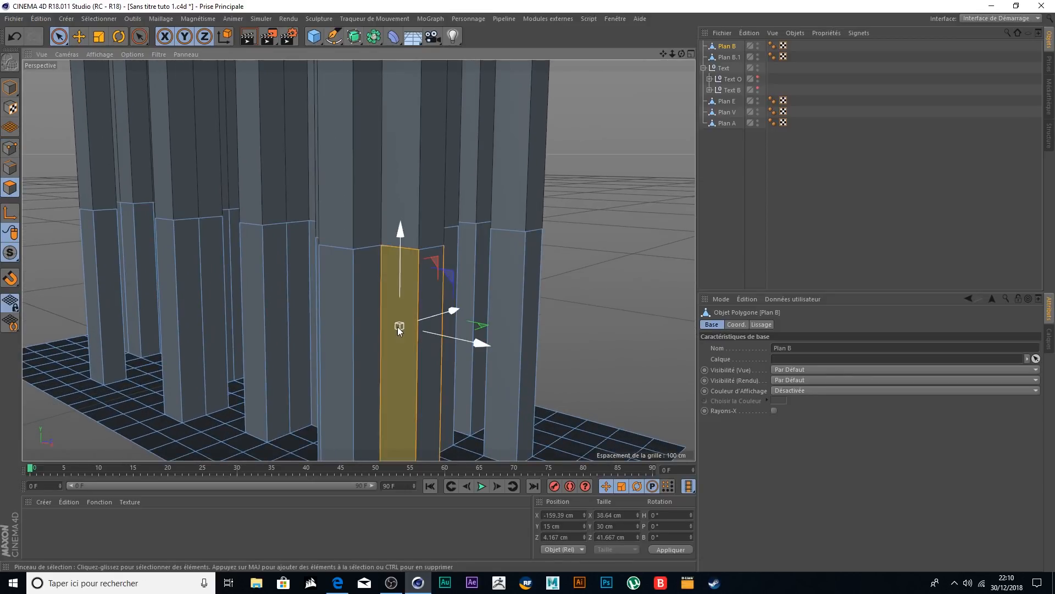
left_click(432, 346)
- Select side polygons on Plan B.1's upper front pillar to compare their normal direction with the lower half
left_click_drag(646, 212, 701, 137, "alt")
left_click(723, 56)
left_click_drag(572, 149, 591, 158, "alt")
left_click(462, 144)
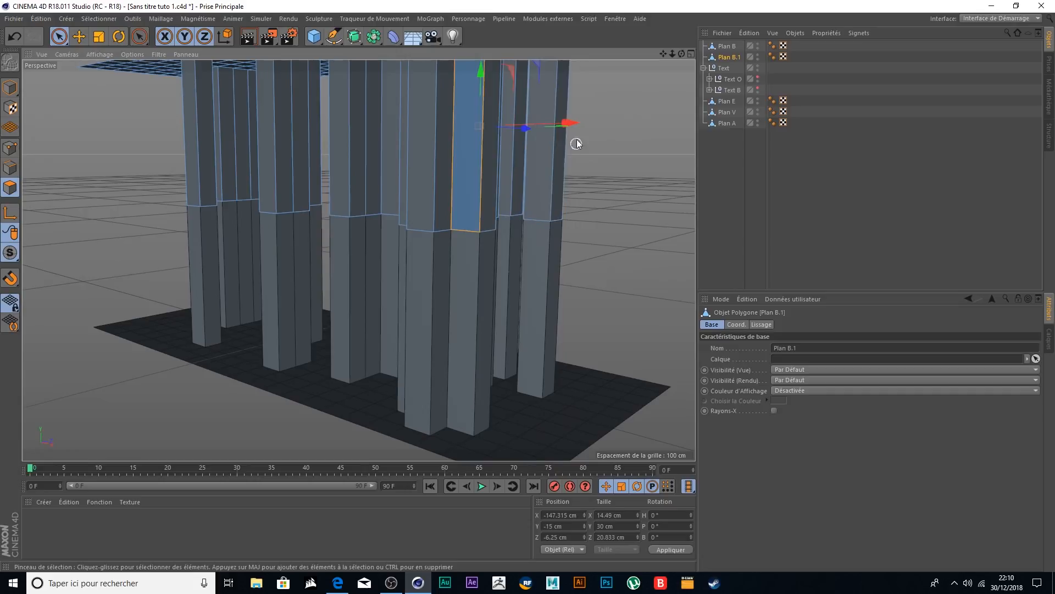
left_click_drag(663, 54, 580, 192)
left_click_drag(338, 269, 499, 167, "alt")
left_click(429, 219, "shift")
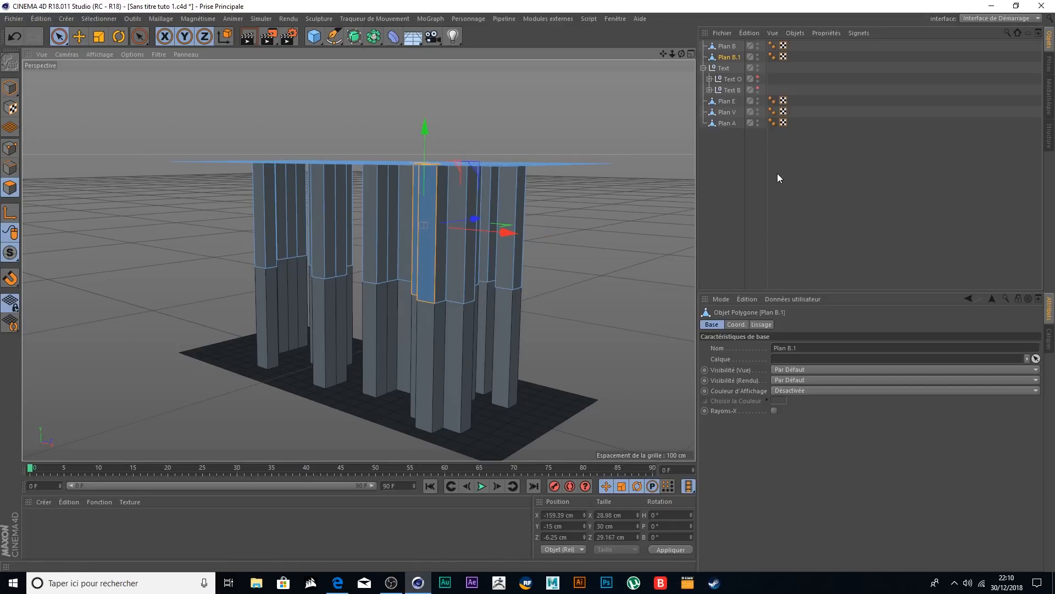
- Select all polygons of Plan B.1 and reverse their normals
key("ctrl+a")
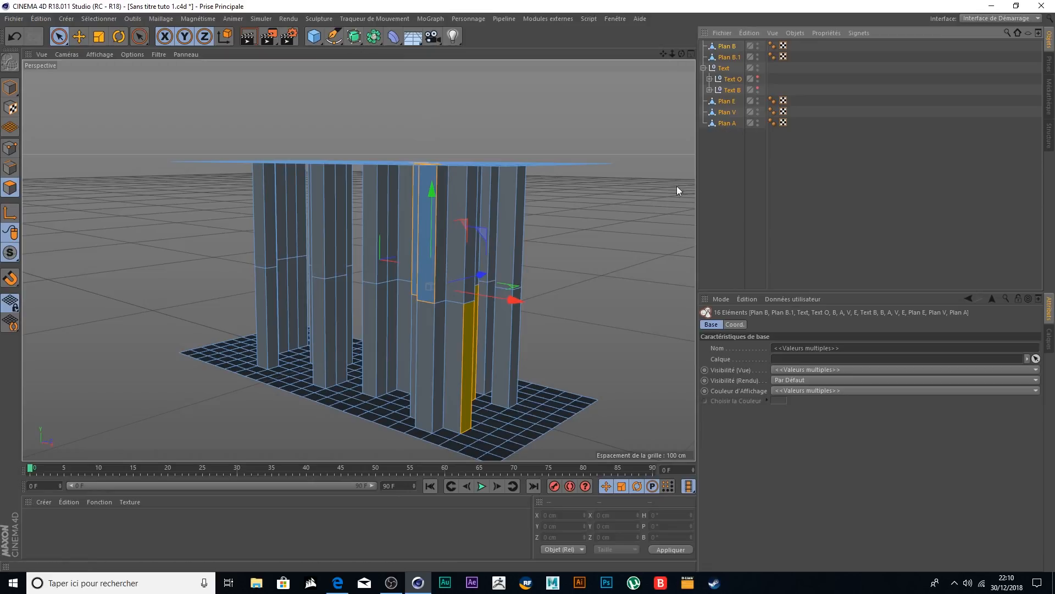
left_click(742, 191)
left_click(729, 57)
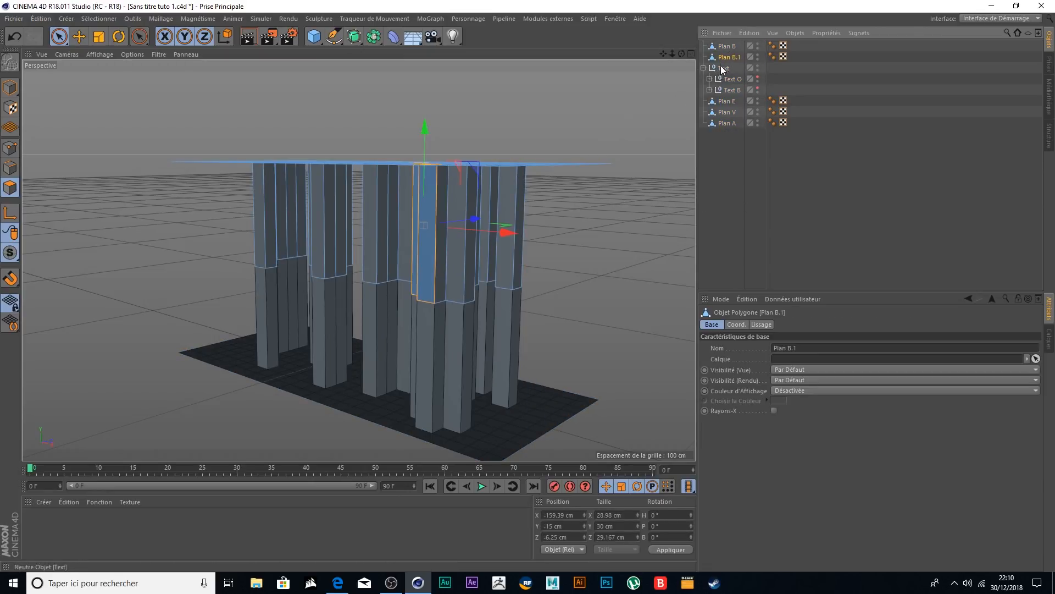
left_click(503, 195)
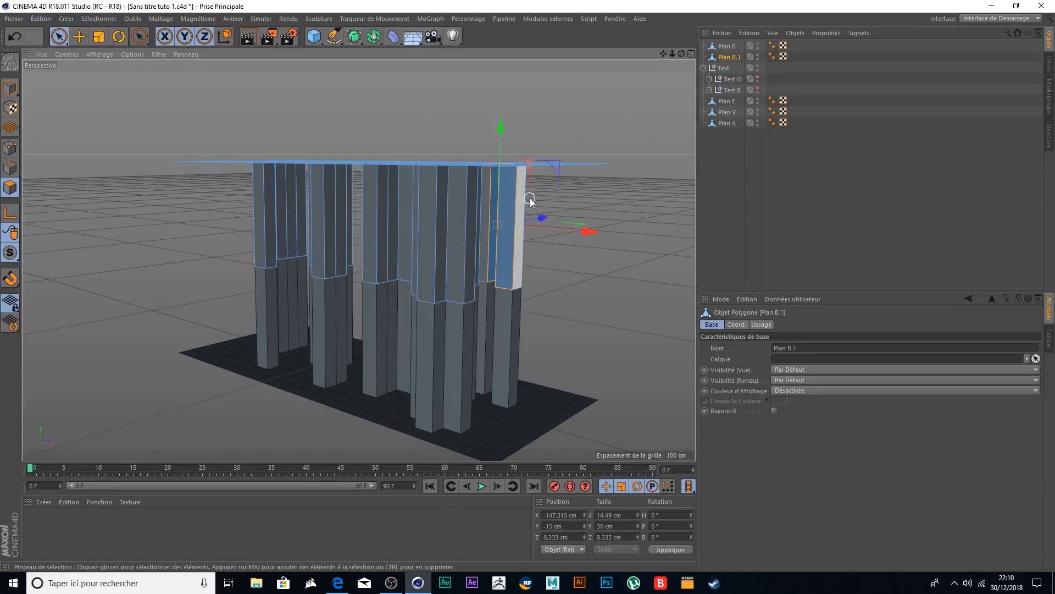
key("ctrl+a")
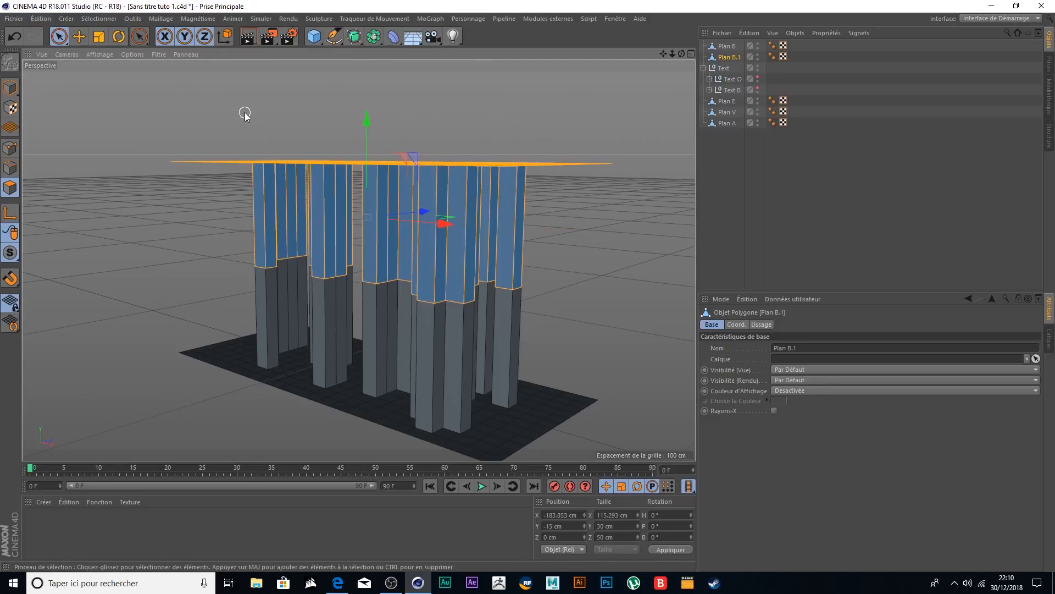
key("u")
key("r")
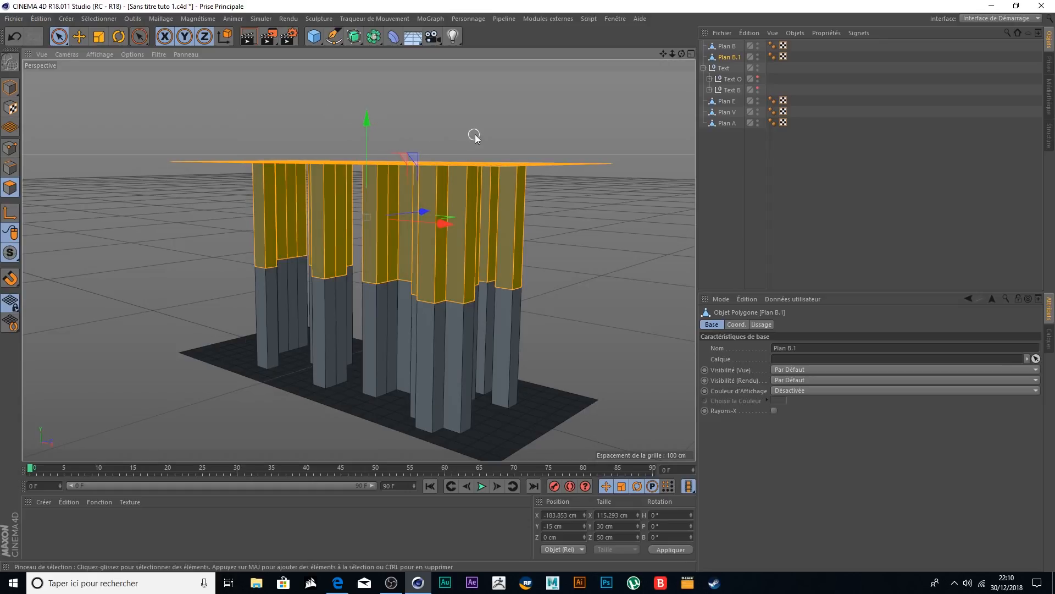
left_click_drag(446, 114, 543, 183, "alt")
left_click(169, 19)
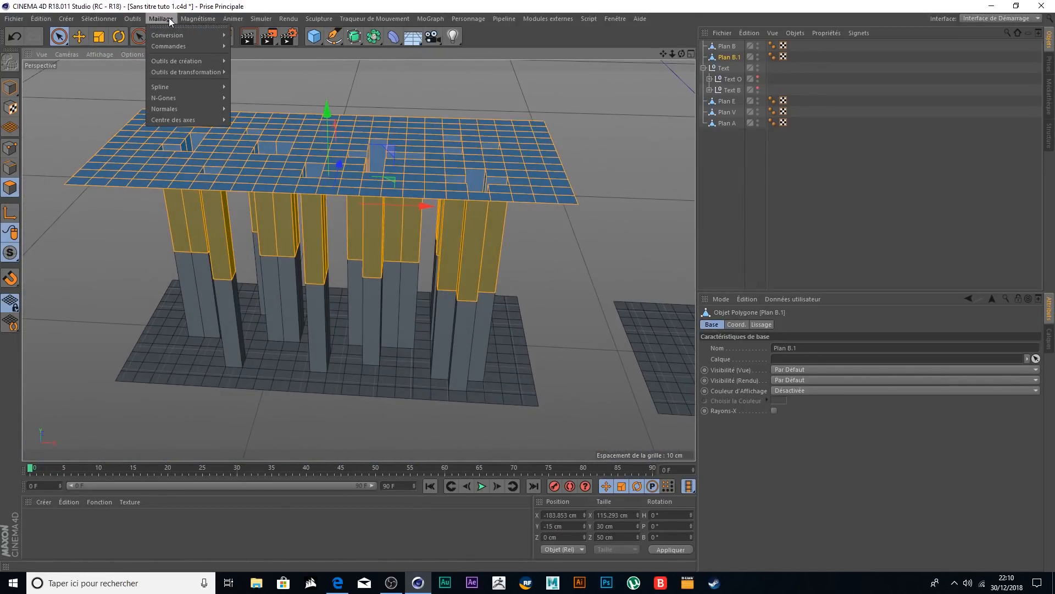
mouse_move(189, 119)
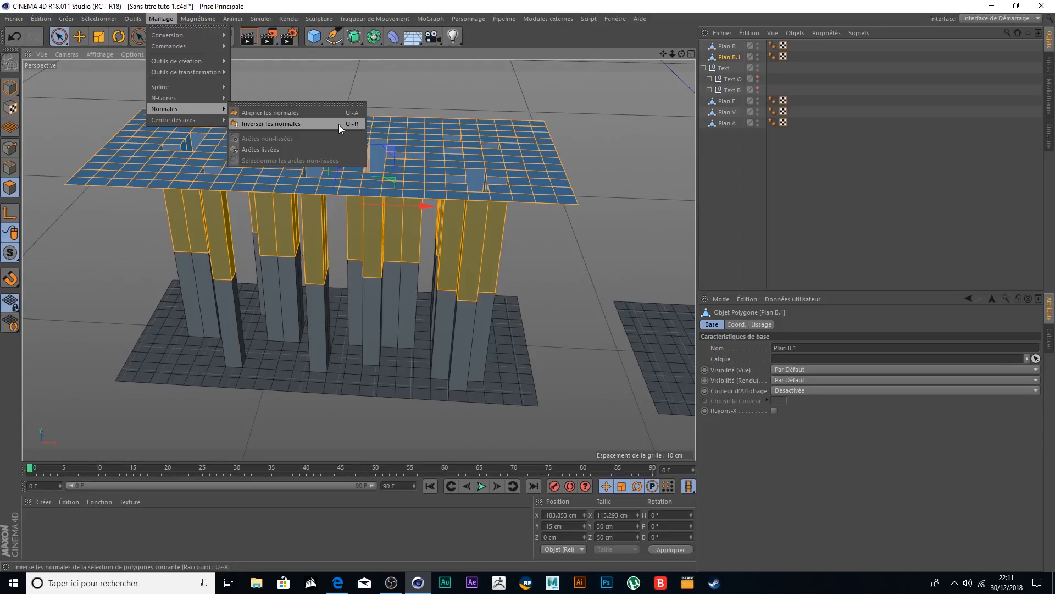
left_click(652, 82)
left_click_drag(627, 121, 584, 104, "alt")
- Clear the polygon selection and connect Plan B and Plan B.1 into one polygon object, deleting the originals
left_click(725, 46)
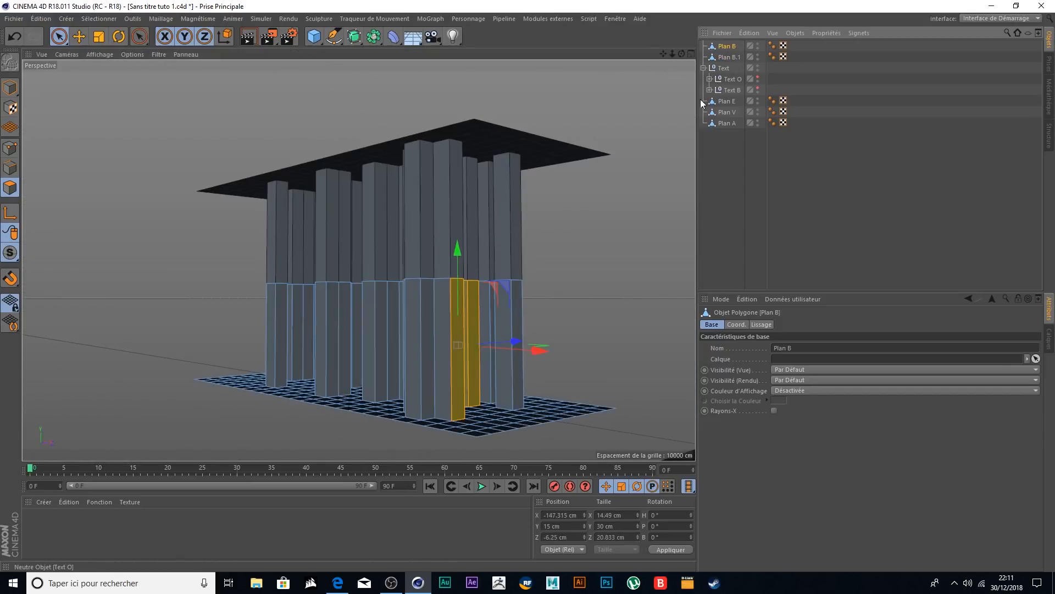
left_click_drag(624, 193, 633, 248, "alt")
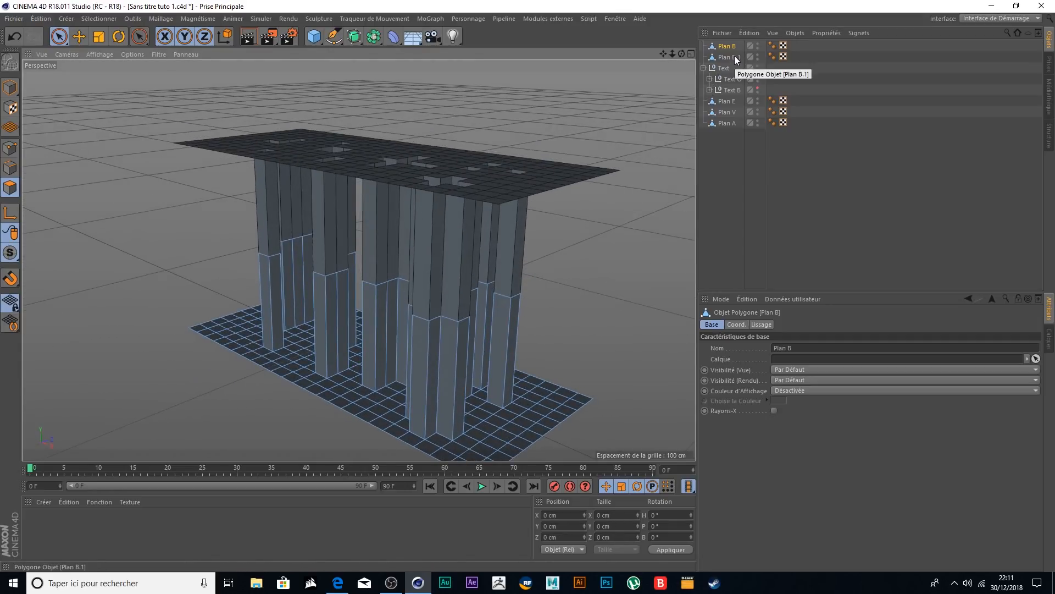
left_click(735, 56, "ctrl")
right_click(735, 56)
left_click(624, 84)
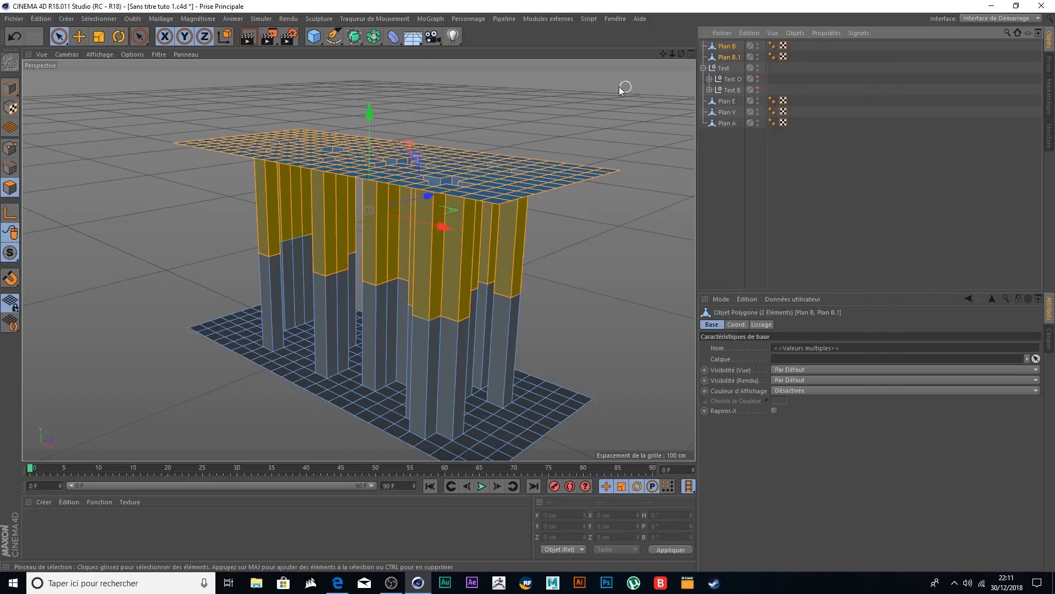
left_click(617, 88)
left_click(728, 46)
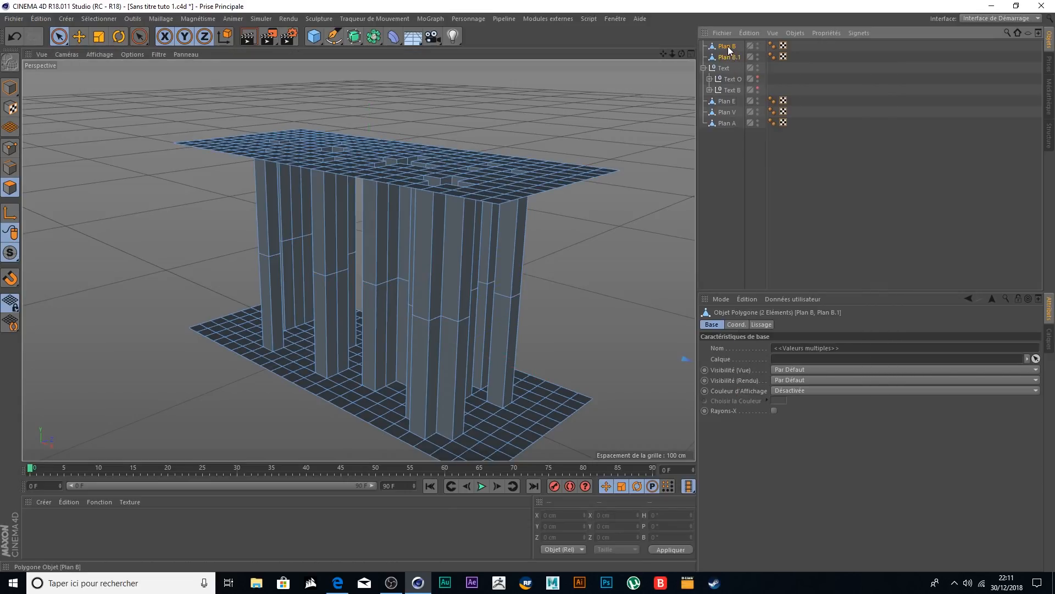
left_click(731, 55, "ctrl")
right_click(730, 55)
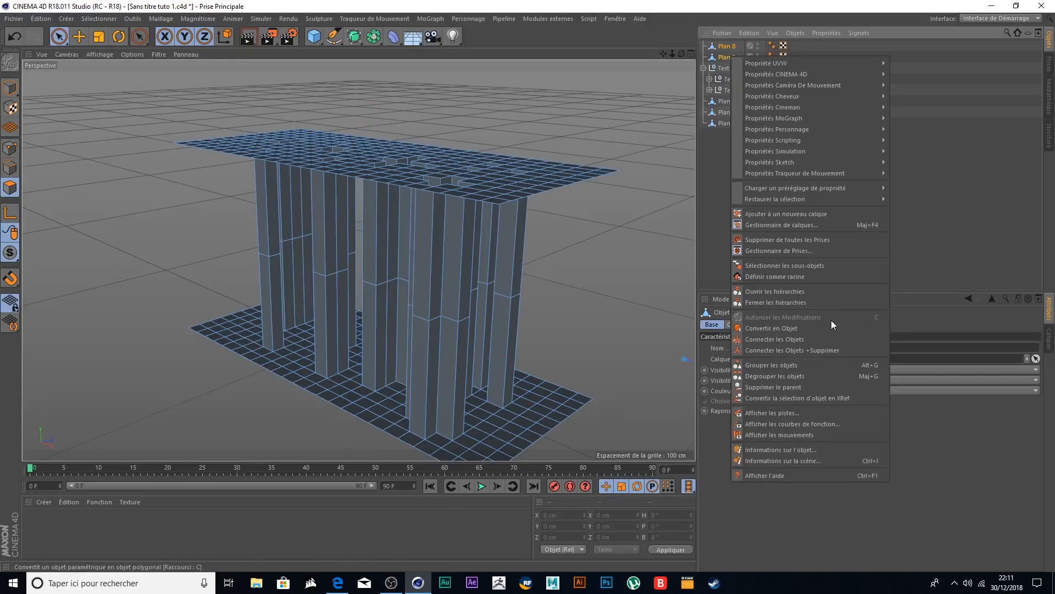
left_click(822, 350)
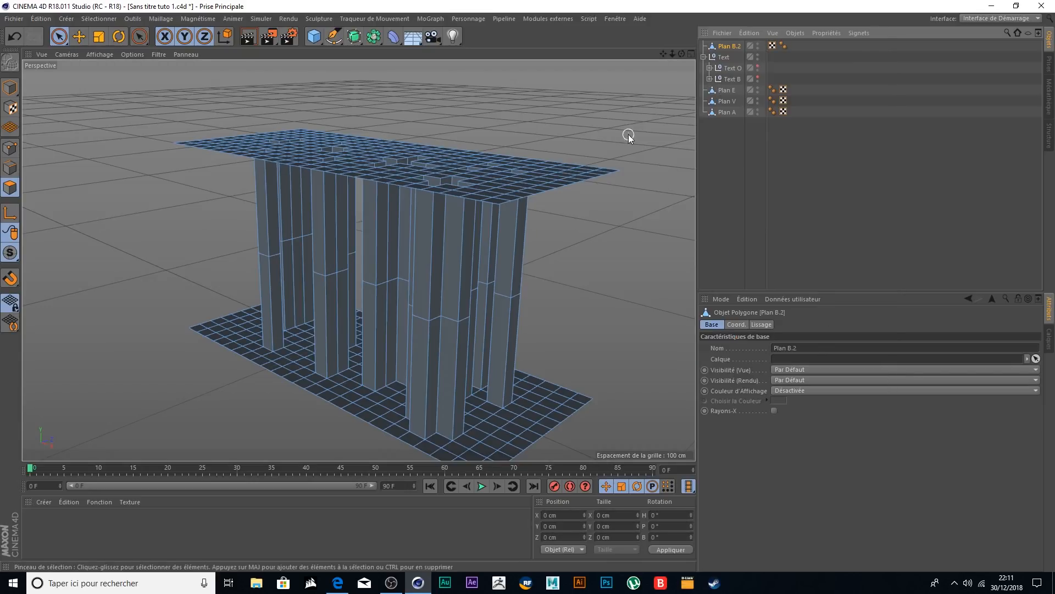
- Try moving one middle-seam point on the front pillar in point mode, and undo the move
left_click(10, 147)
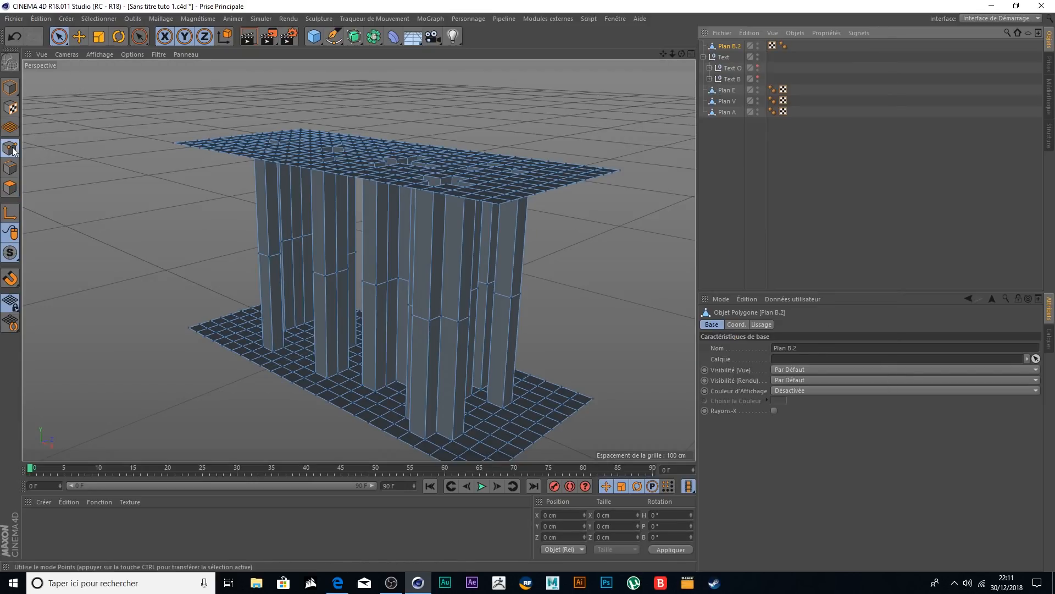
left_click(459, 324)
left_click_drag(510, 300, 492, 314)
key("ctrl+z")
- Optimise the connected Plan B.2 object through the Optimise command's options, with no points selected
left_click(182, 88)
left_click(161, 19)
mouse_move(183, 45)
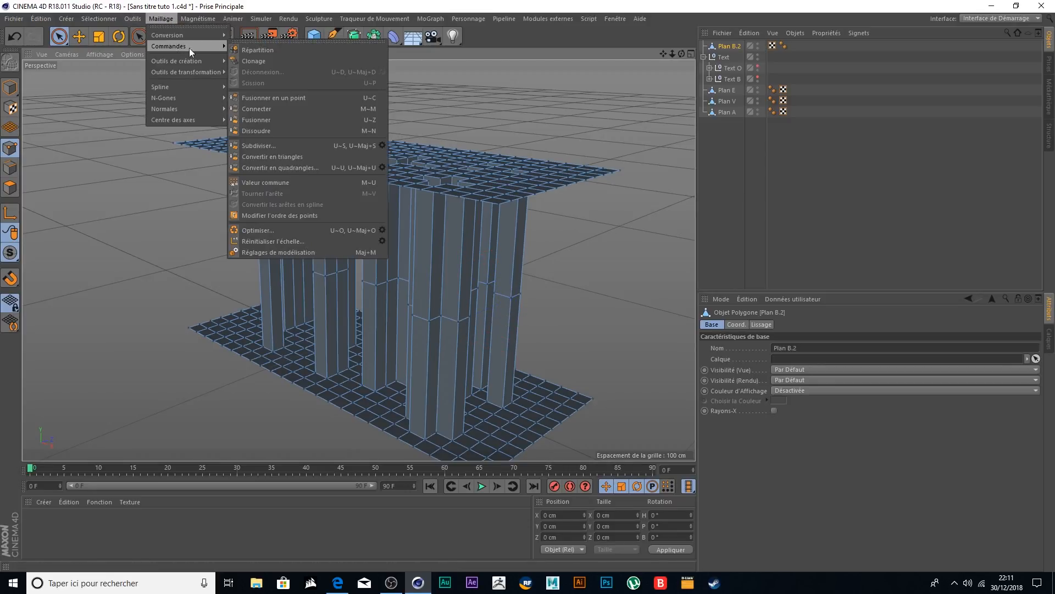
left_click(381, 230)
left_click_drag(501, 108, 503, 132, "alt")
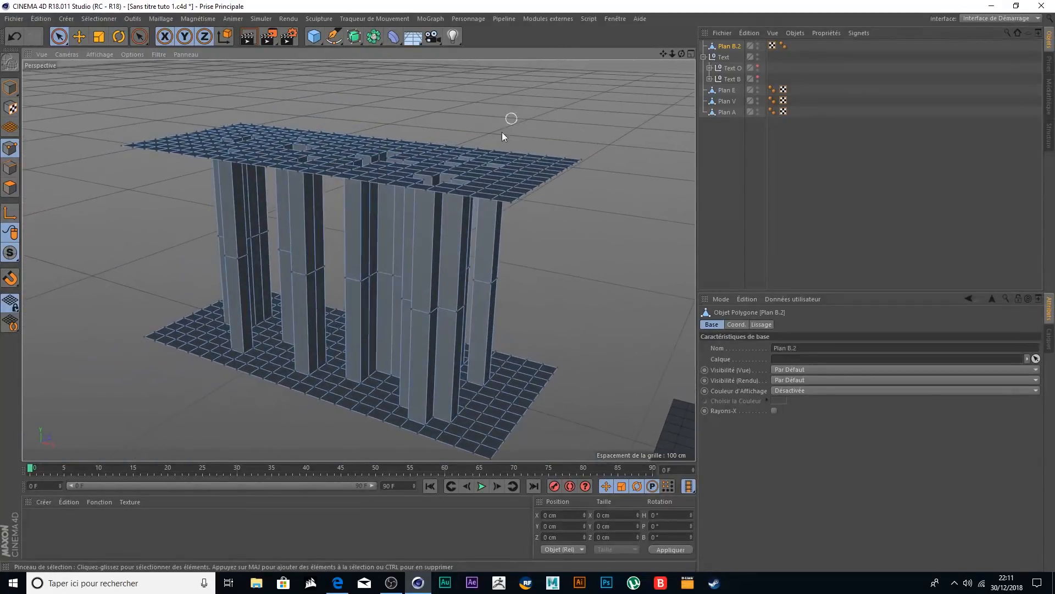
- Check a middle-seam point on the front pillar, clear the selection and run Optimise again on the whole Plan B.2
left_click(434, 317)
left_click(10, 168)
left_click(9, 148)
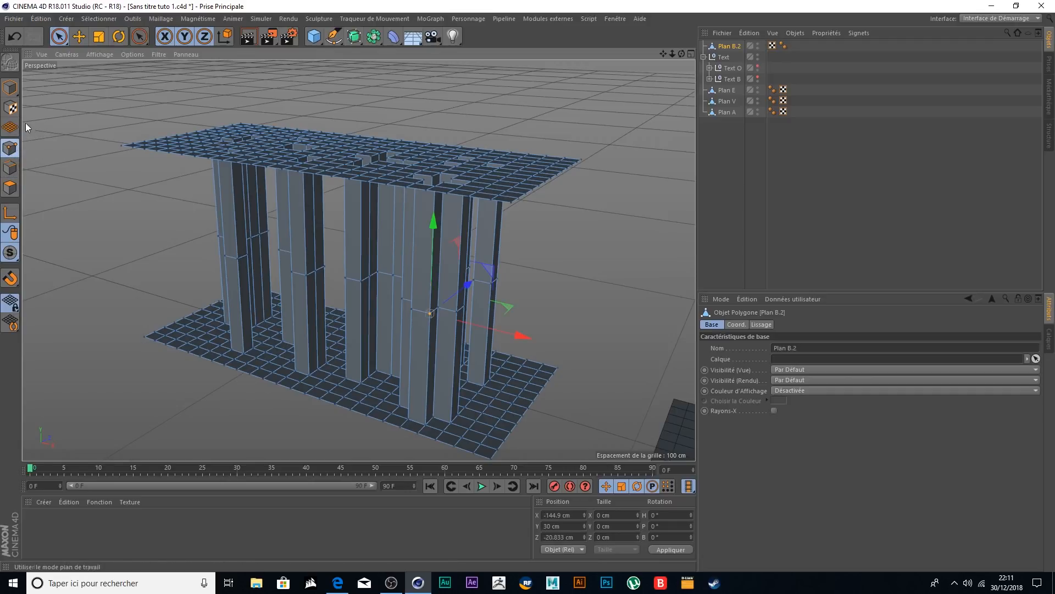
left_click(500, 118)
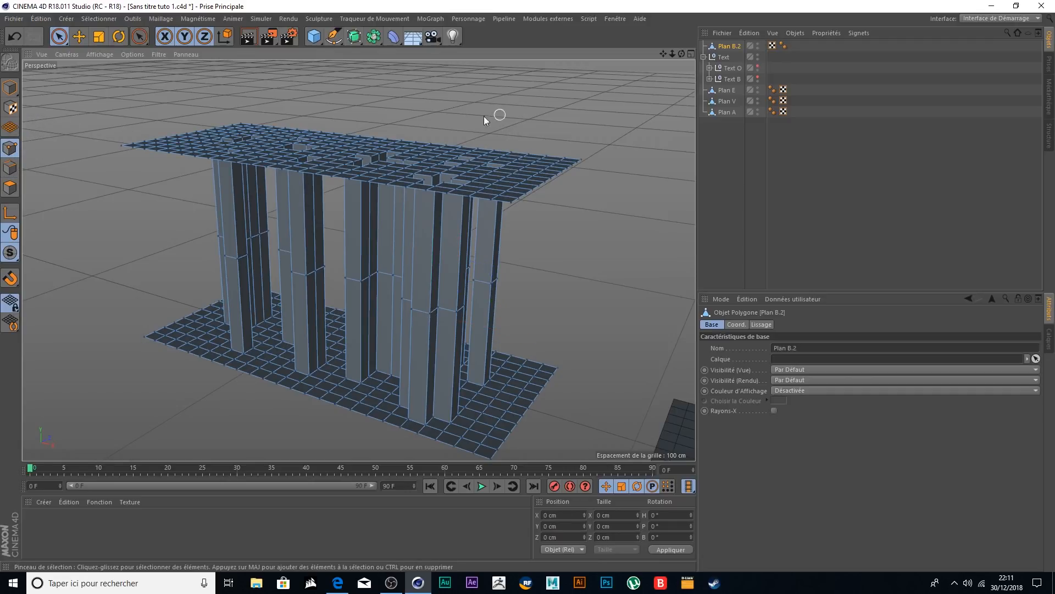
left_click(161, 18)
mouse_move(181, 117)
mouse_move(179, 47)
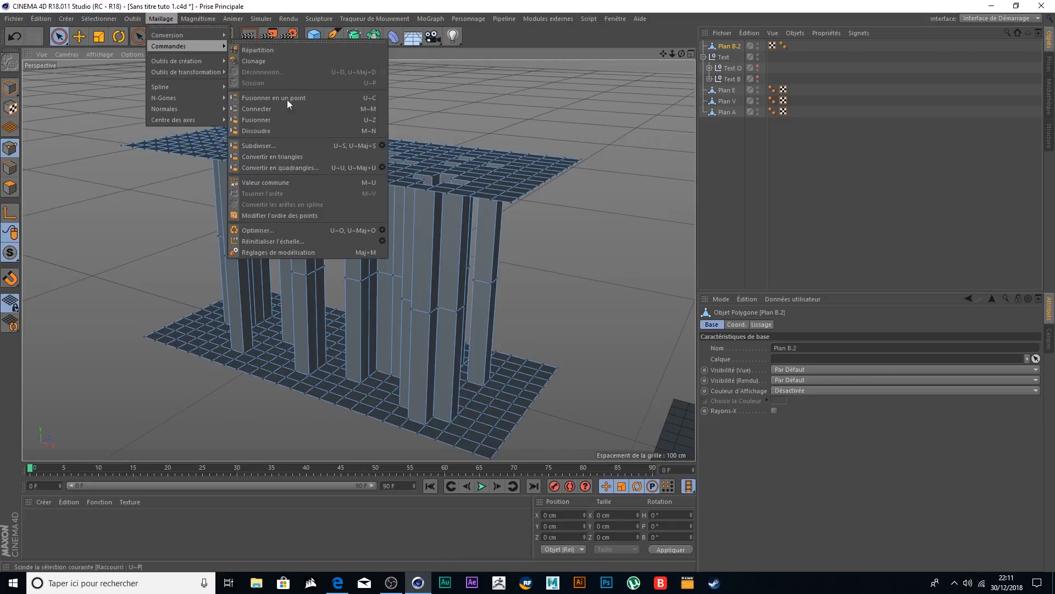
left_click(311, 230)
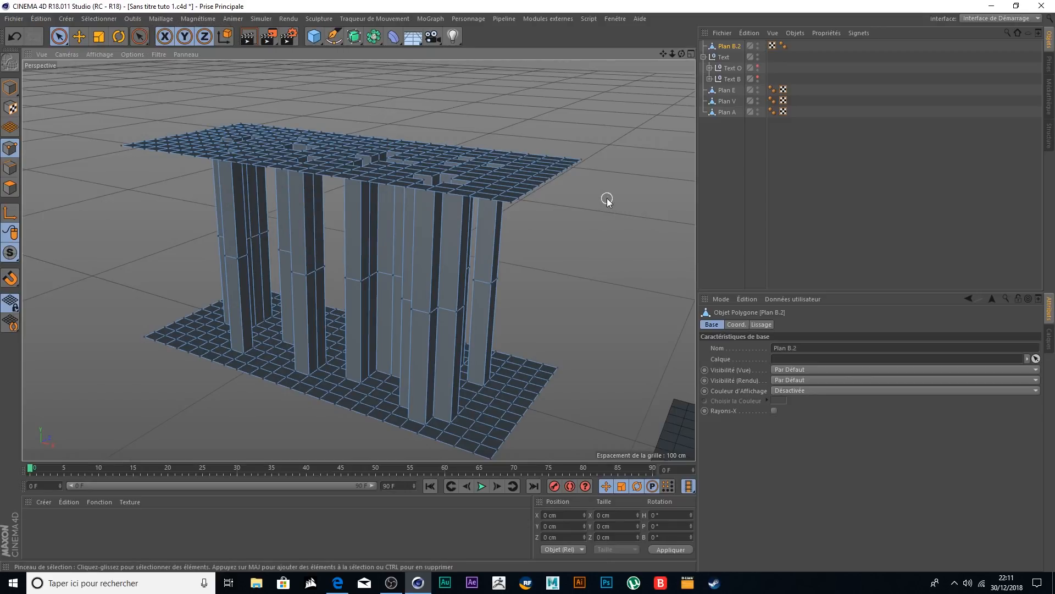
- Select all vertical pillar edges of Plan B.2, above and below the middle seam, in edge mode in the front view
mouse_move(560, 248)
left_mouse_down("alt")
mouse_move(552, 269)
mouse_move(585, 252)
mouse_move(577, 236)
left_mouse_up("alt")
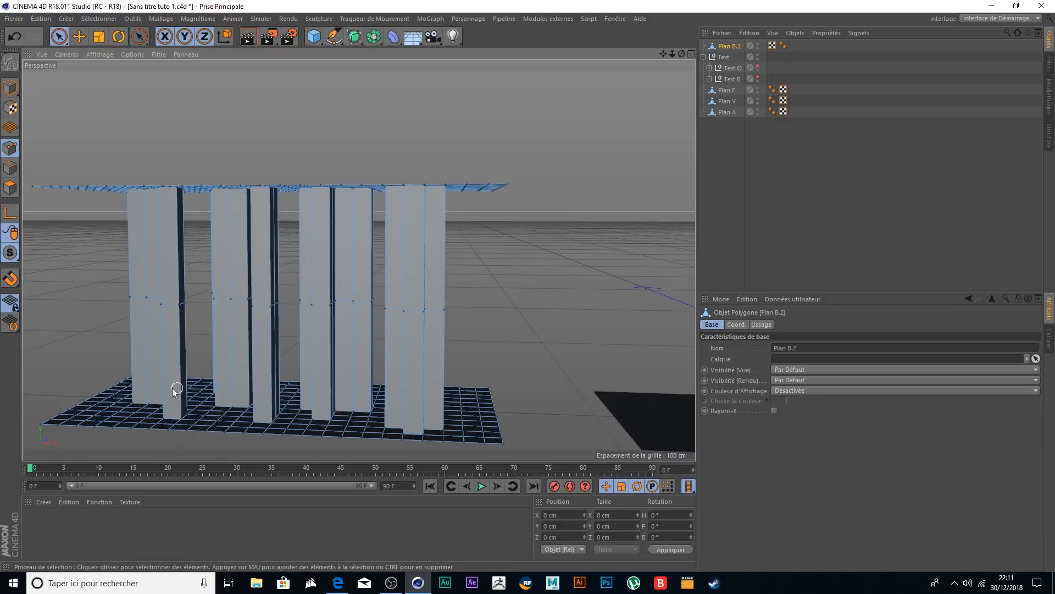
left_click(692, 53)
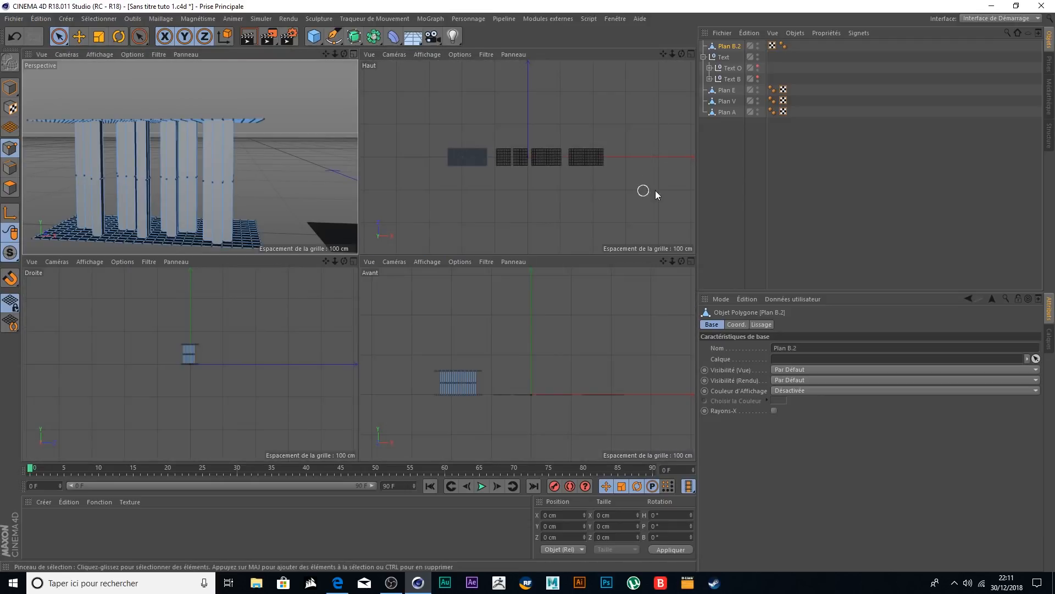
left_click(692, 261)
scroll(233, 337, "up", 6)
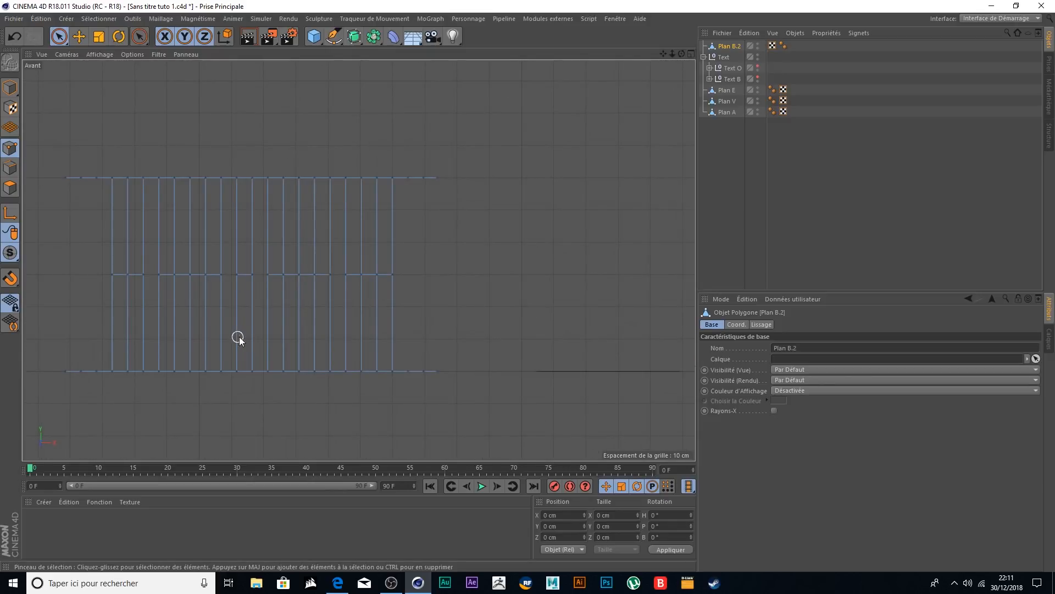
left_click(9, 167)
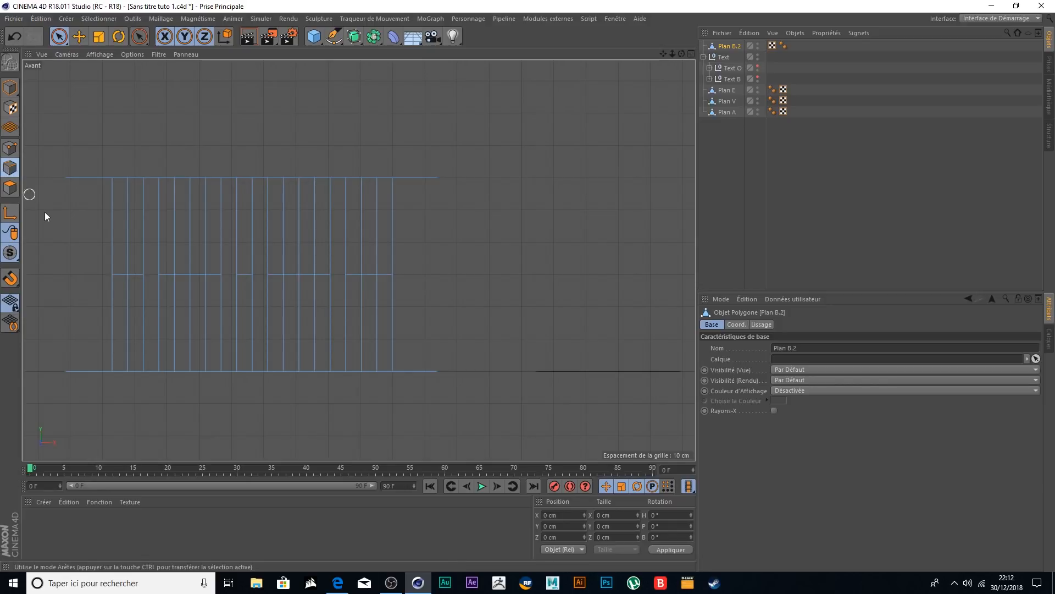
left_click_drag(108, 229, 455, 229)
mouse_move(446, 311)
left_mouse_down()
mouse_move(417, 328)
mouse_move(59, 316)
left_mouse_up()
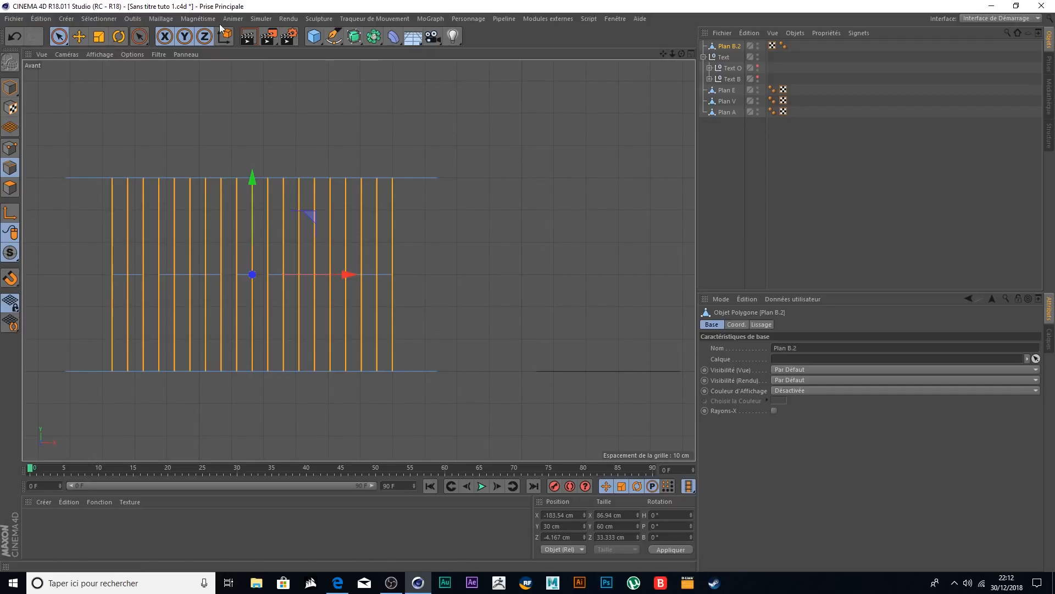
- Divide the selected vertical edges with the Edge Cut tool at 50% offset and 1 subdivision, with n-gon creation disabled
left_click(161, 19)
mouse_move(172, 61)
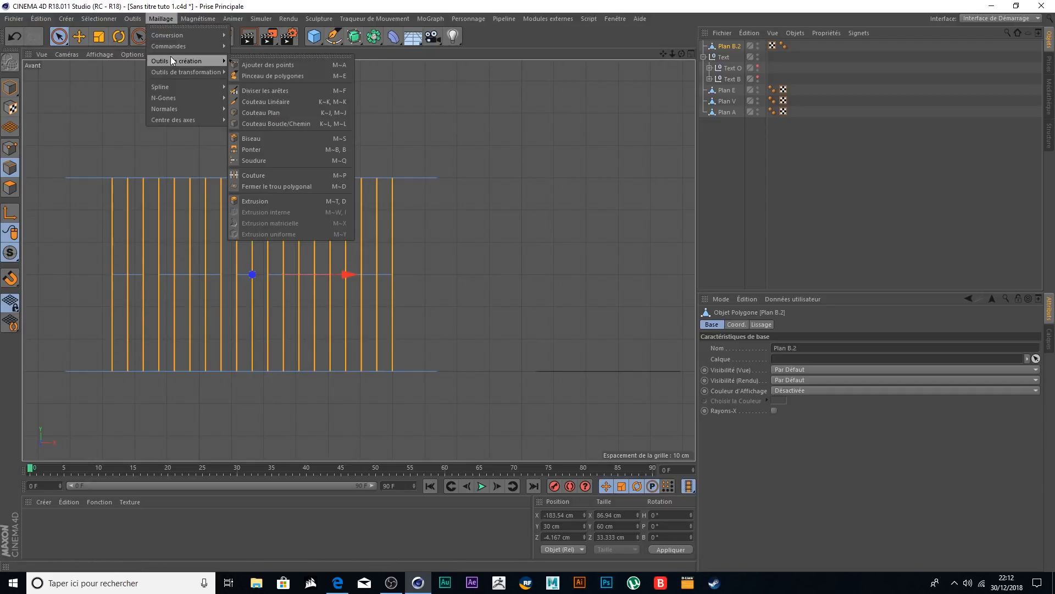
left_click(276, 95)
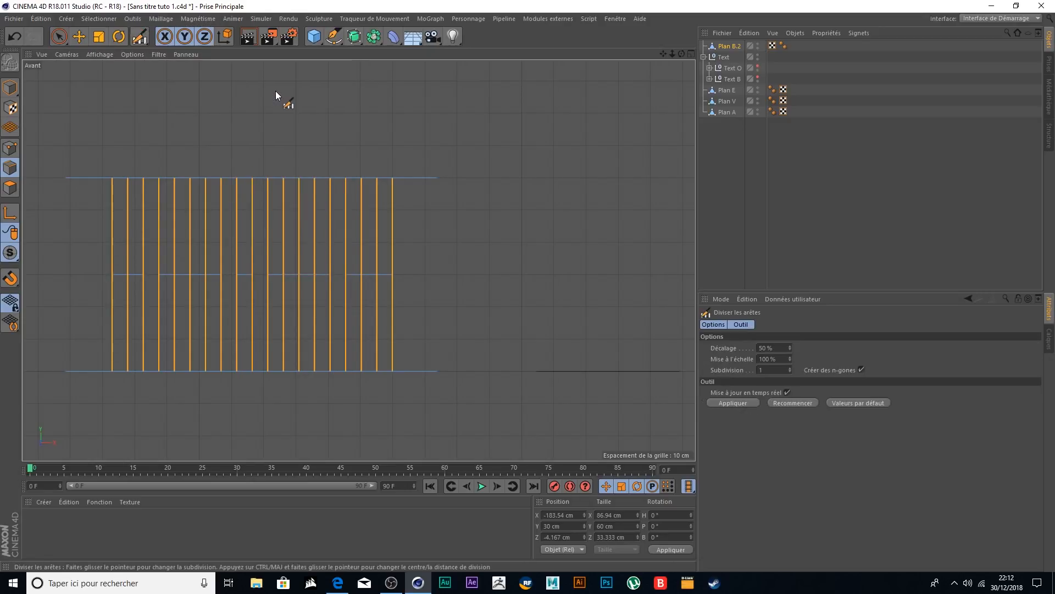
left_click(862, 370)
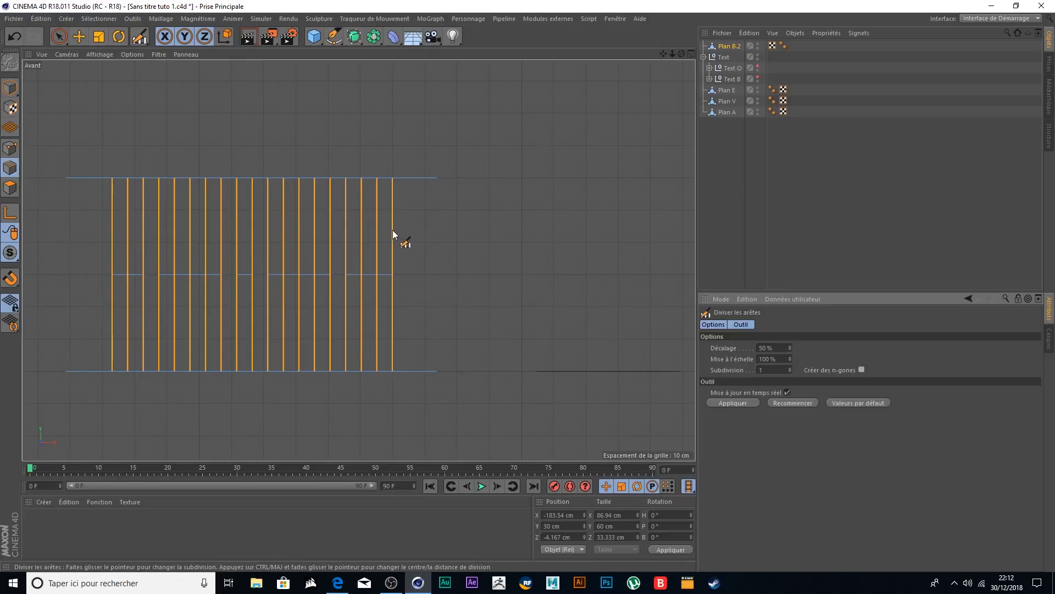
left_click(394, 191)
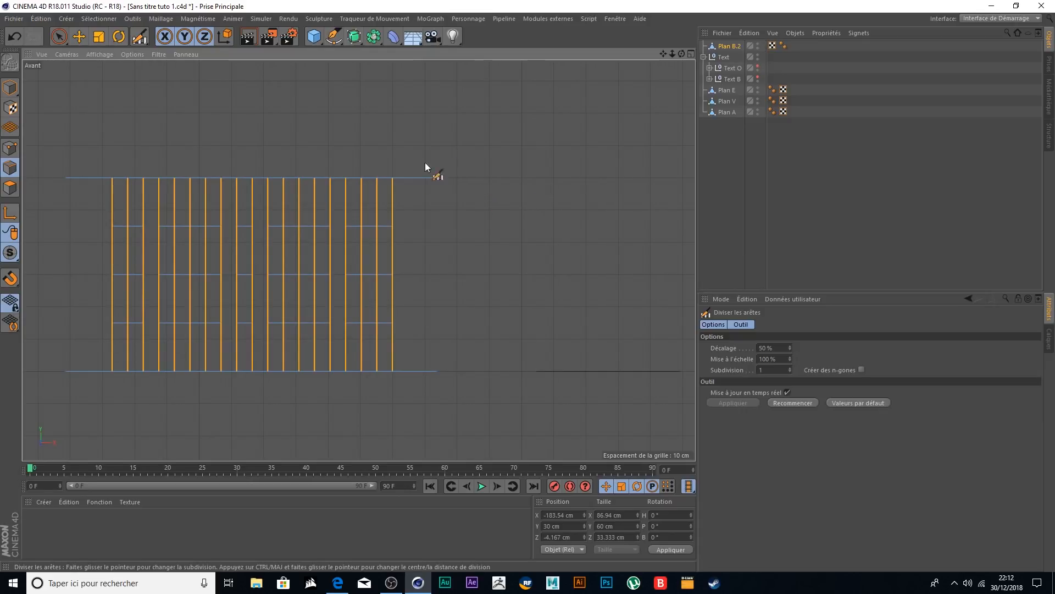
- Clear the edge selection on Plan B.2 in the perspective view and check the divided pillars
left_click(691, 55)
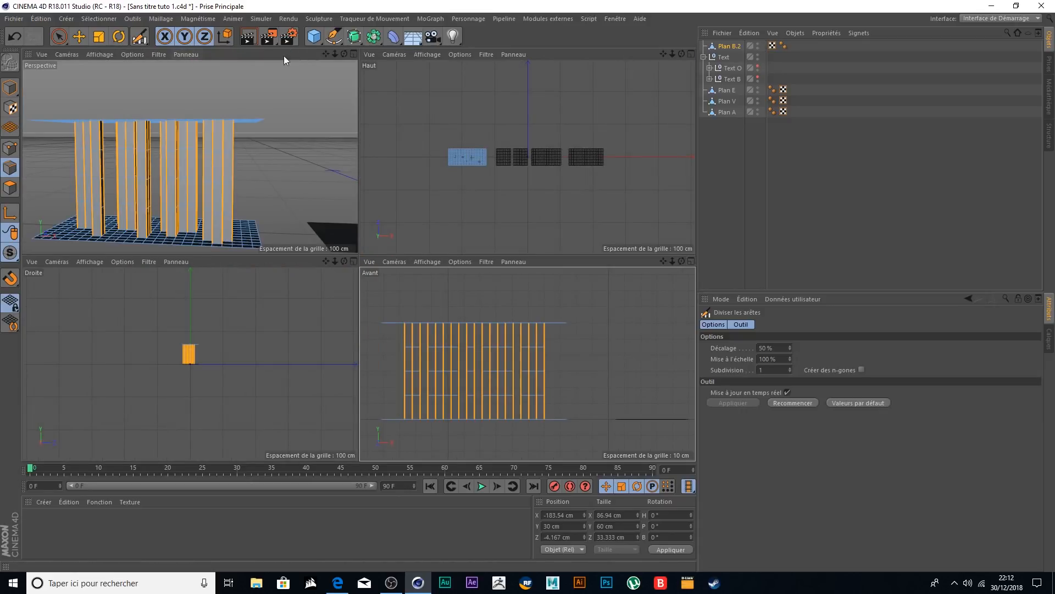
left_click(352, 53)
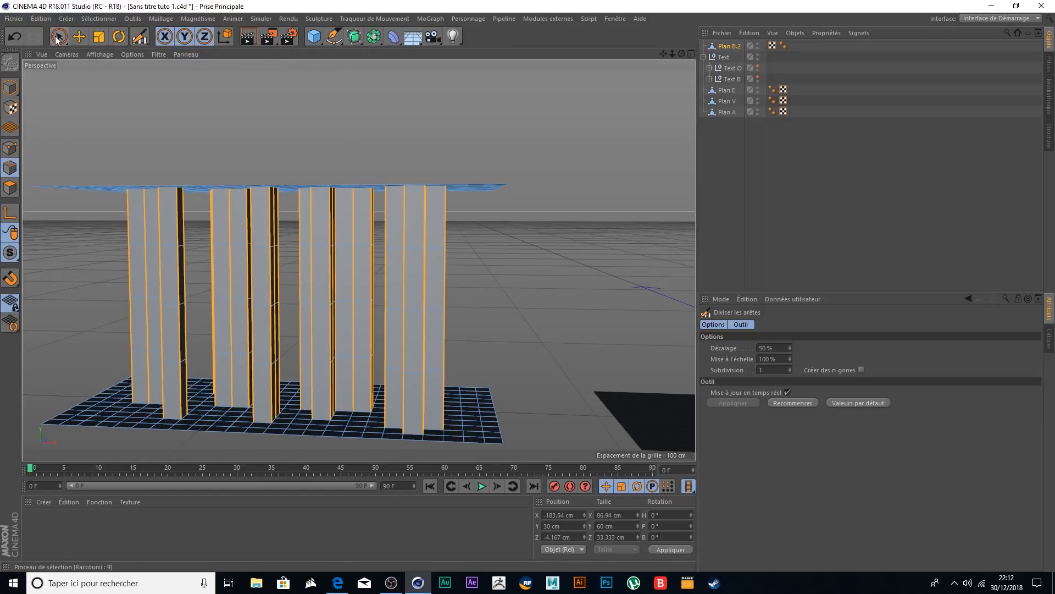
left_click(59, 37)
left_click(530, 134)
left_click_drag(583, 206, 605, 203, "alt")
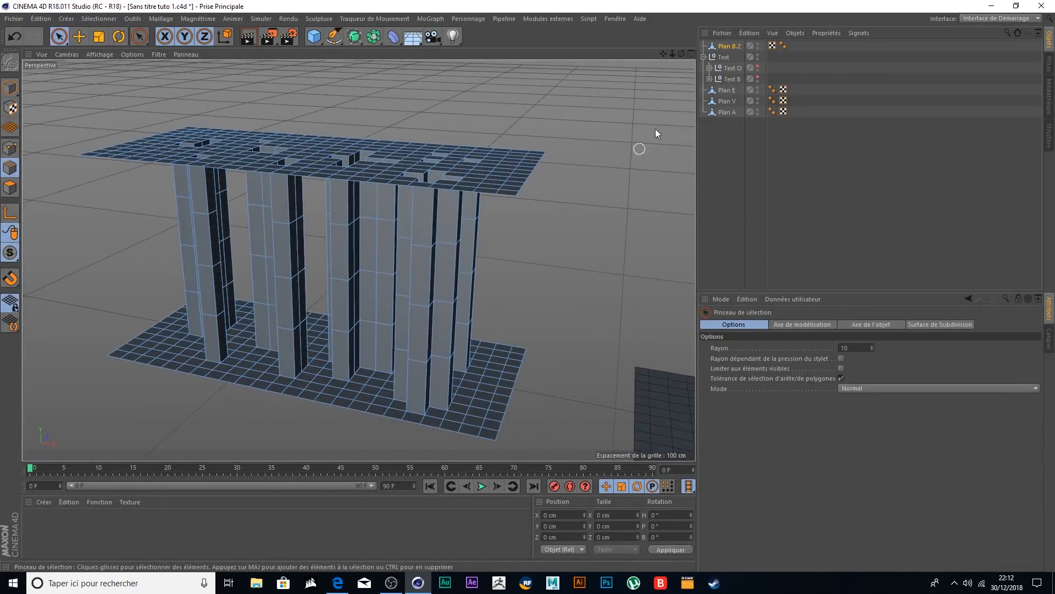
- Rename the Plan B.2 object as Plan B
double_click(731, 45)
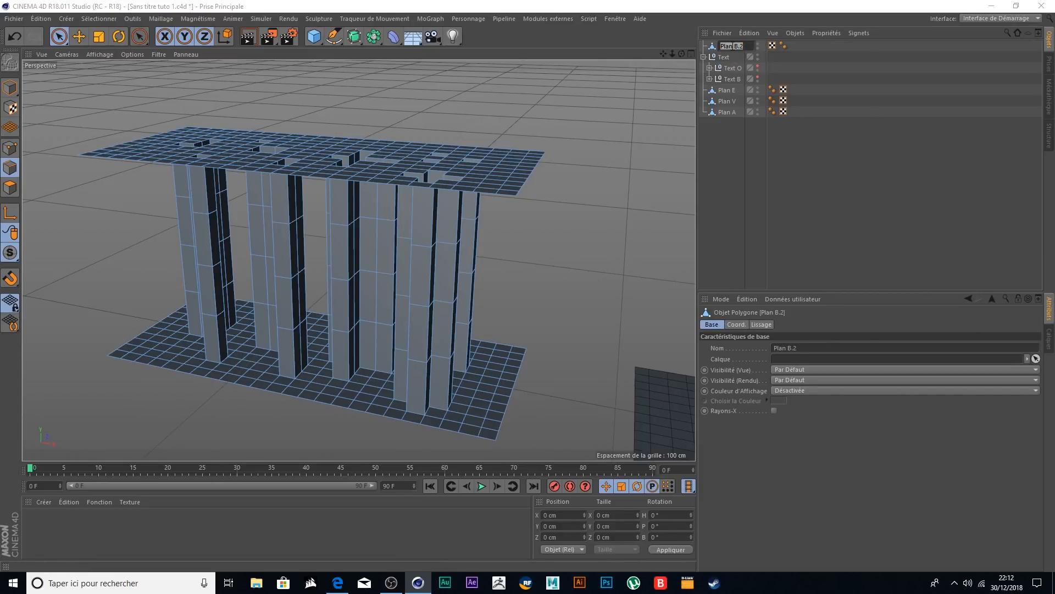
type("P")
key("Return")
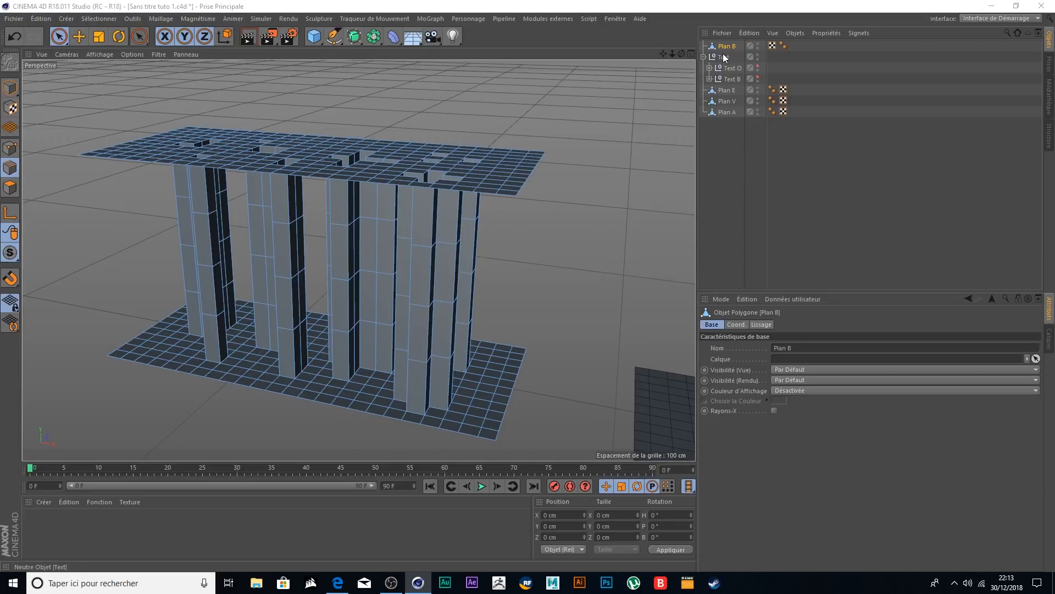
- Add a smoothing deformer (Lissage) and make it a child of Plan B
left_click(354, 36)
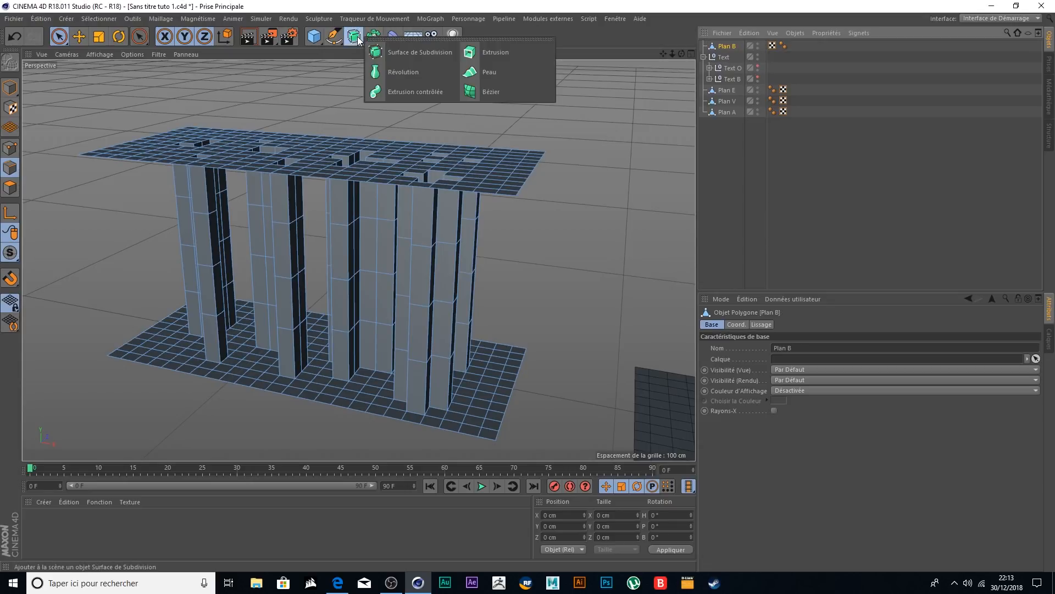
left_click(393, 36)
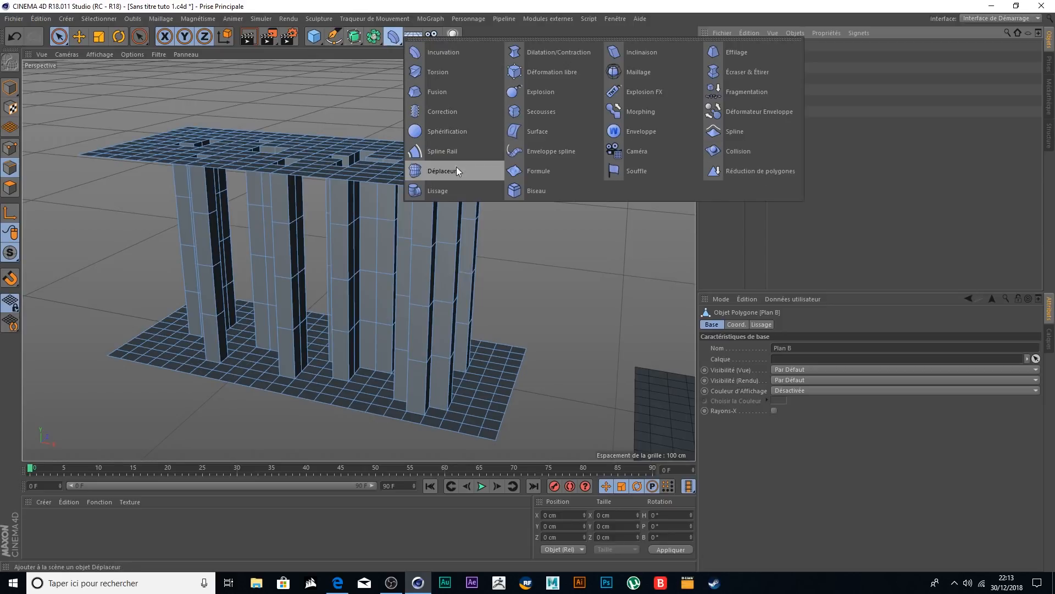
left_click(453, 187)
left_click_drag(726, 51, 730, 58)
left_click_drag(631, 177, 620, 215, "alt")
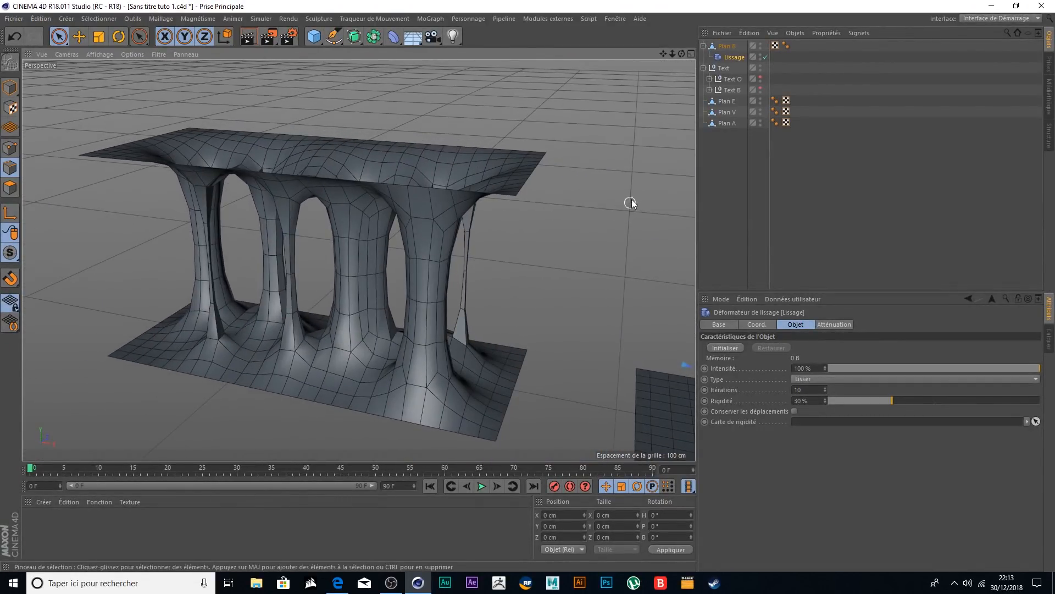
- Add a Subdivision Surface object and place Plan B with its deformer inside it
left_click(355, 37)
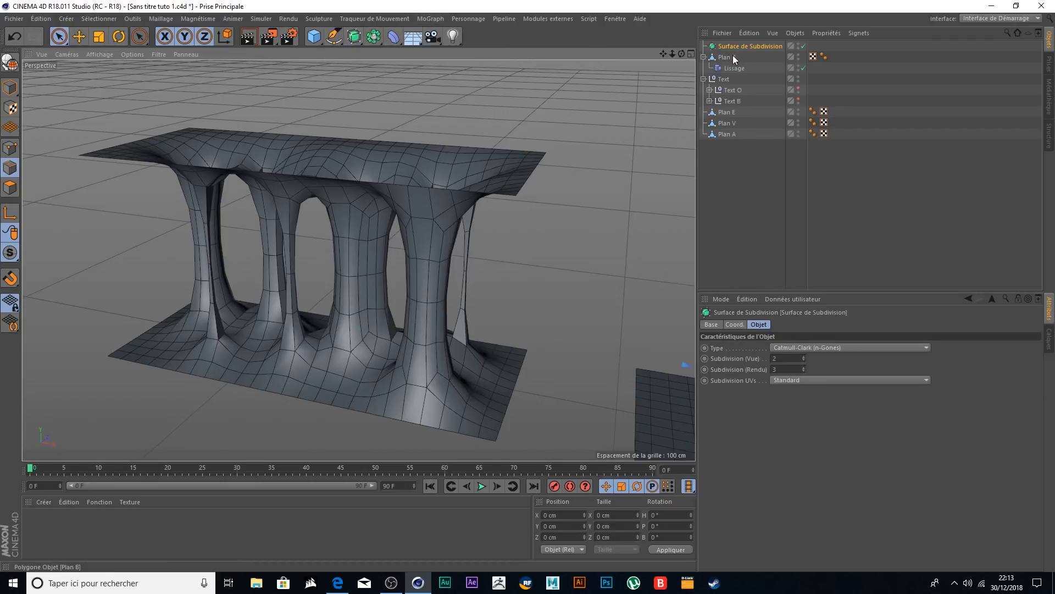
left_click_drag(725, 57, 733, 48)
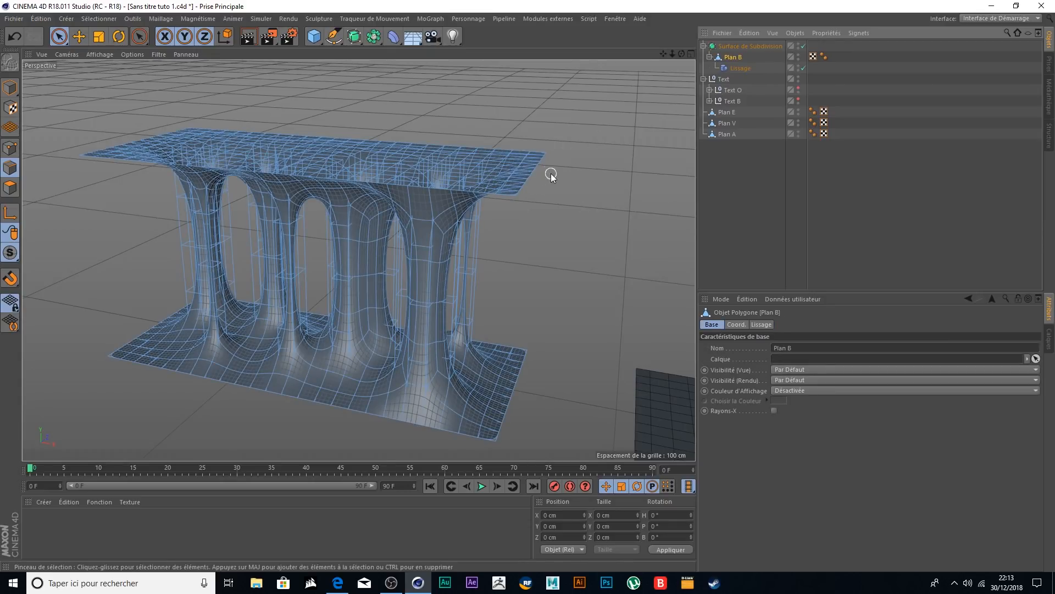
left_click_drag(583, 226, 604, 229, "alt")
left_click_drag(664, 54, 718, 48)
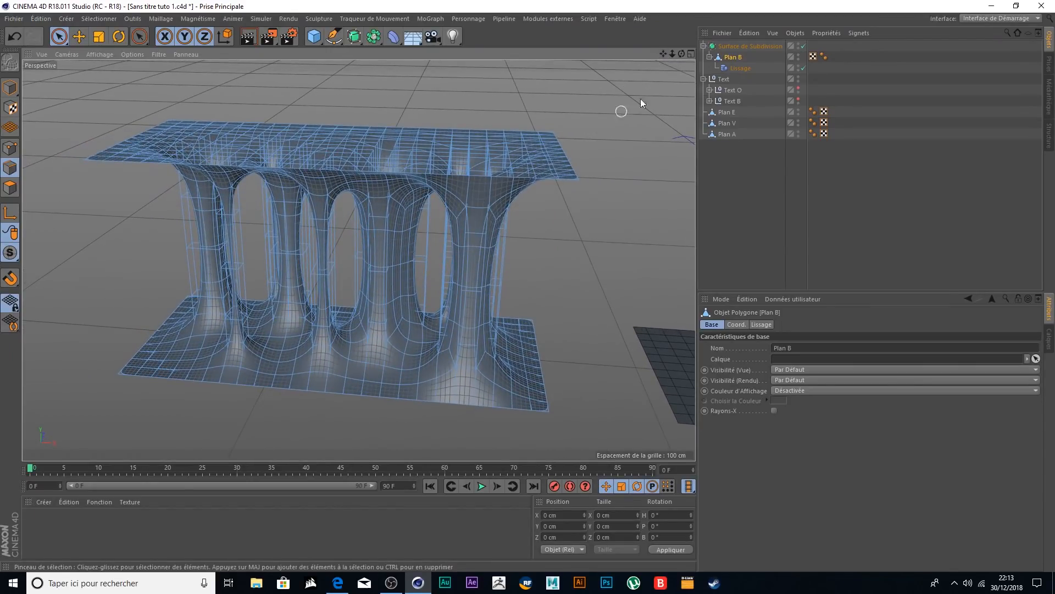
- Add a Pose Morph tag to Plan B and enable Points mixing on it
left_click(760, 151)
left_click(732, 58)
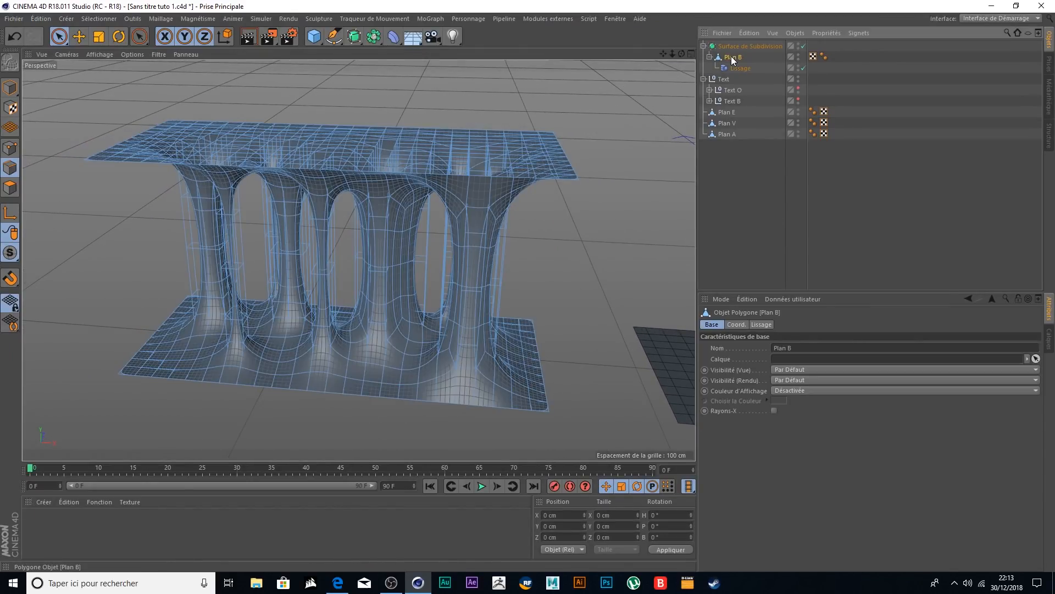
right_click(734, 58)
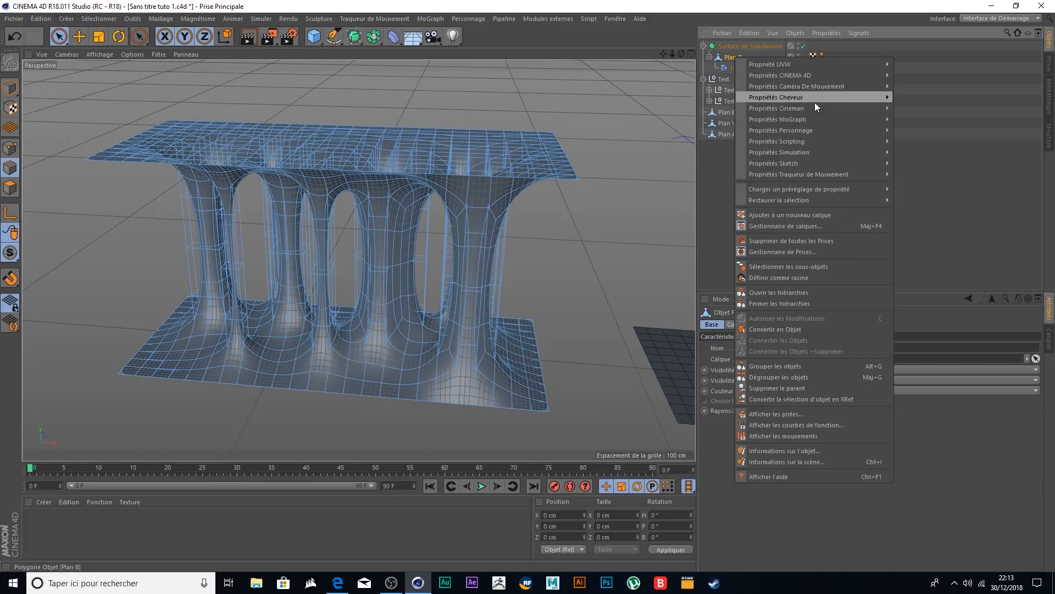
mouse_move(840, 134)
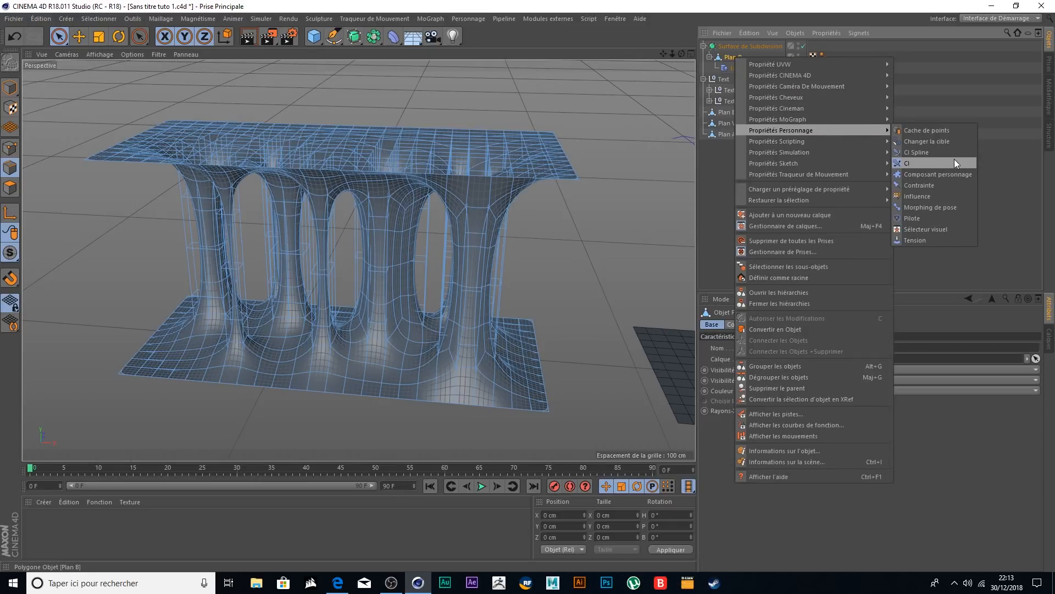
left_click(928, 207)
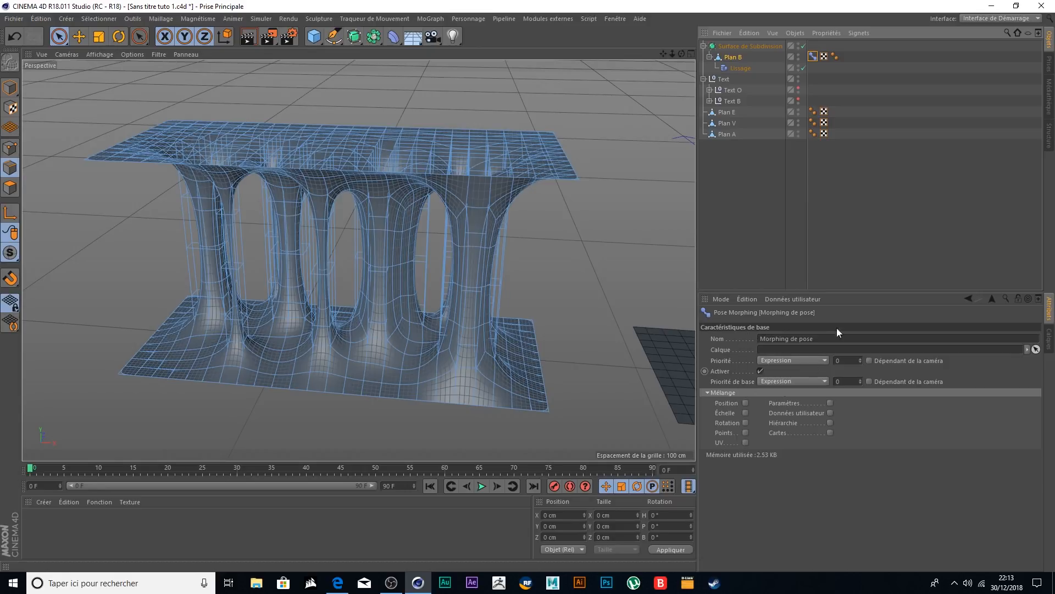
left_click(746, 432)
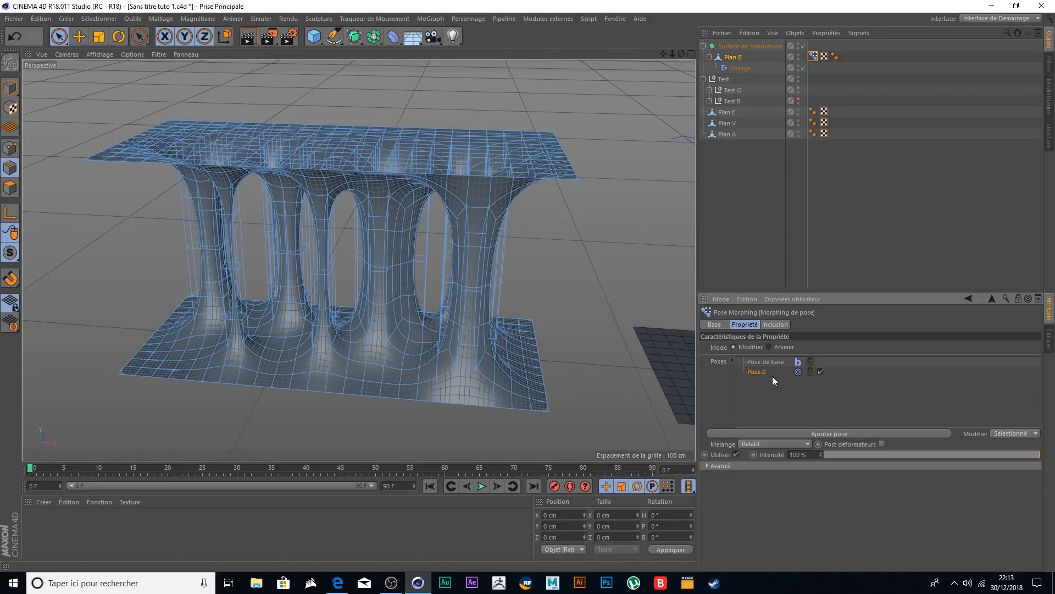
- Try the Pose.0 strength in the tag's Animate mode and return to its edit mode
left_click(769, 346)
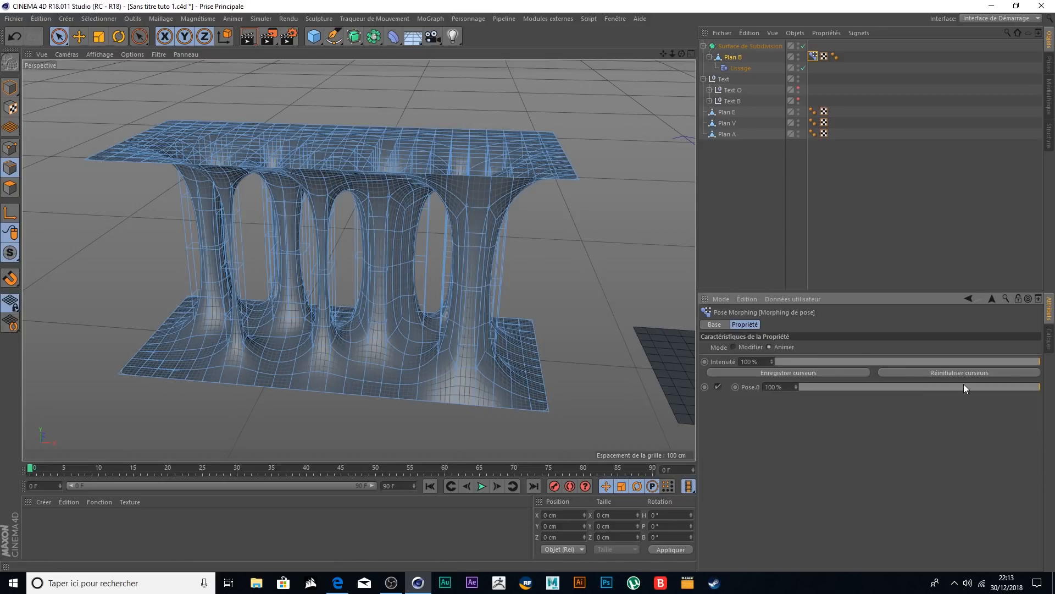
left_click_drag(1020, 387, 1054, 389)
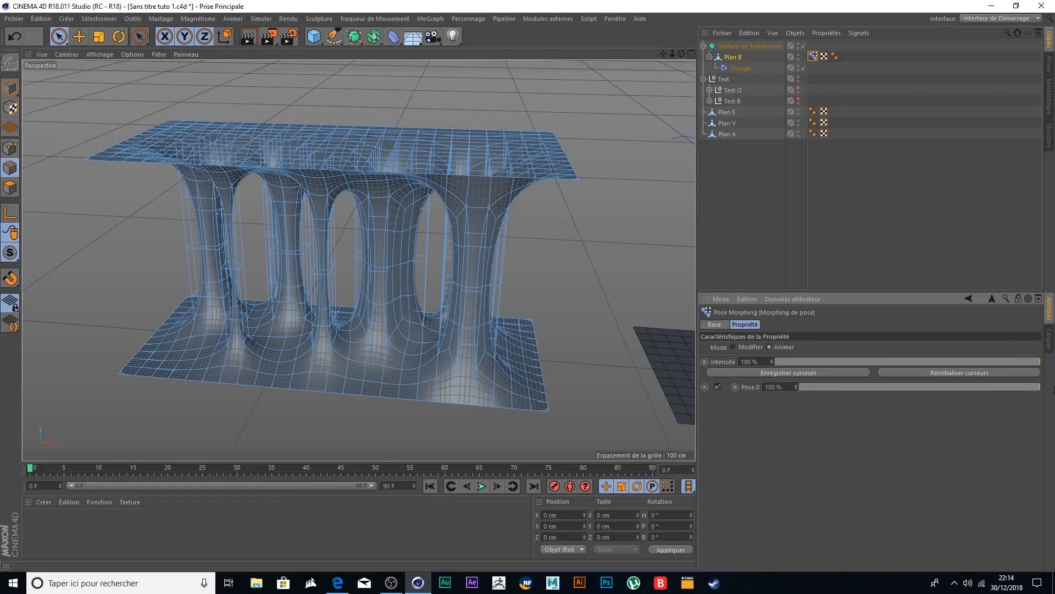
left_click(734, 347)
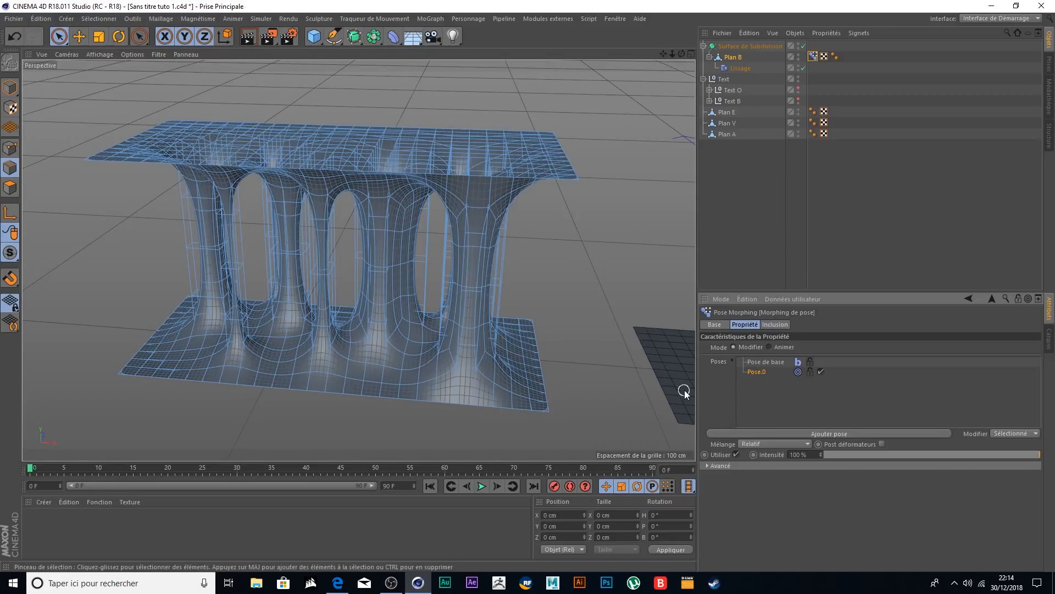
left_click_drag(571, 276, 588, 241, "alt")
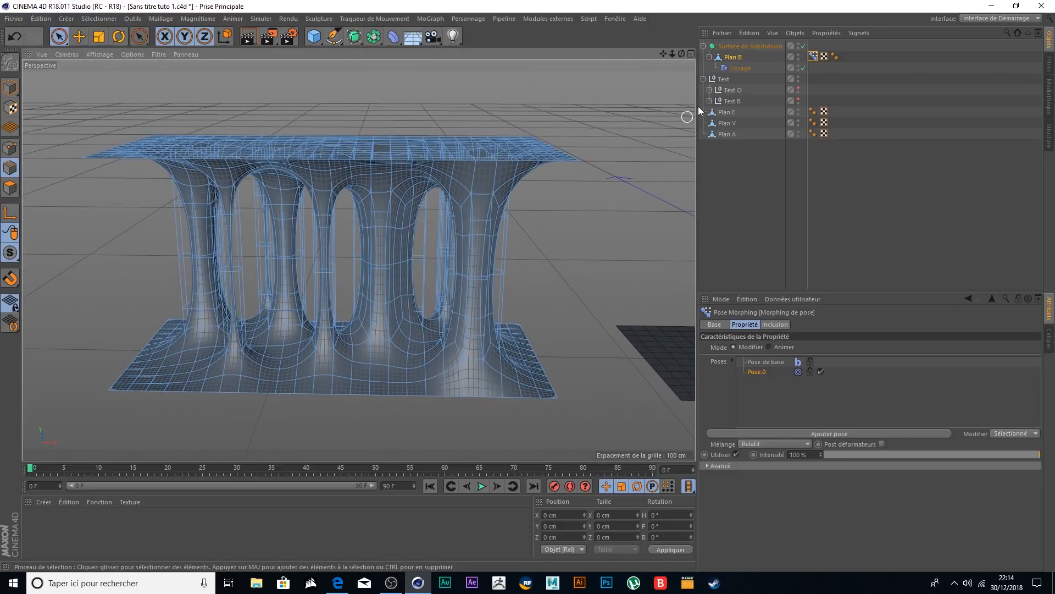
- Disable the Subdivision Surface, then lower the three middle rows of pillar points by about 14 cm in the front view for Pose.0
left_click(803, 46)
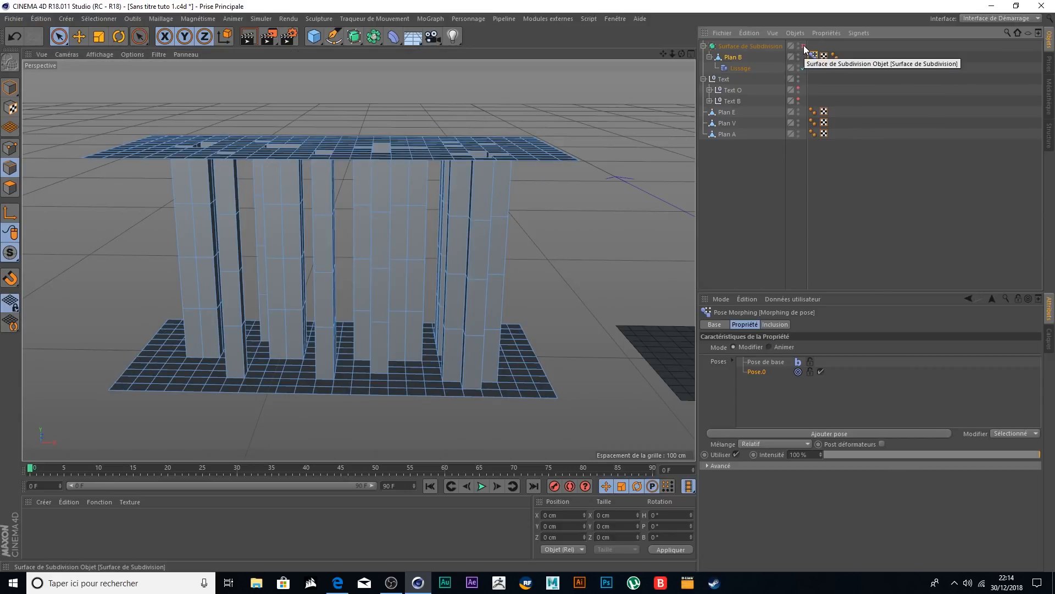
left_click_drag(603, 226, 606, 206, "alt")
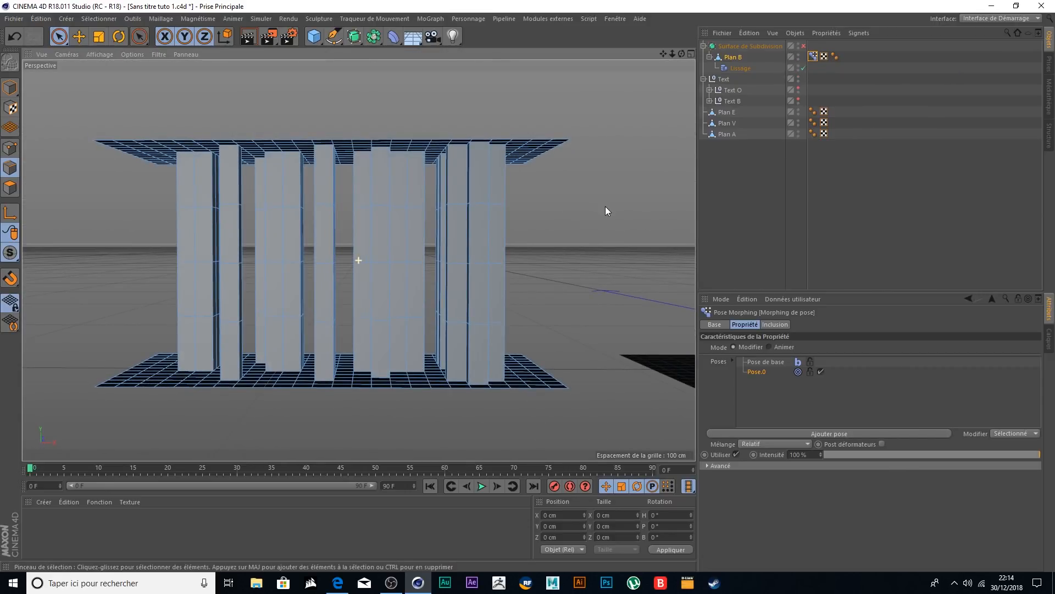
left_click(690, 54)
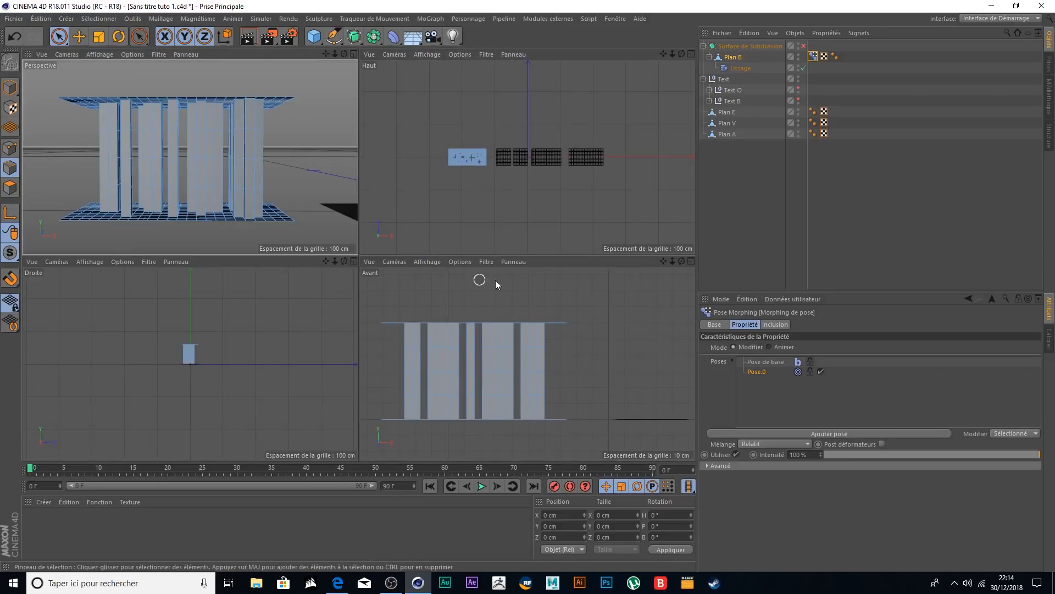
left_click(689, 260)
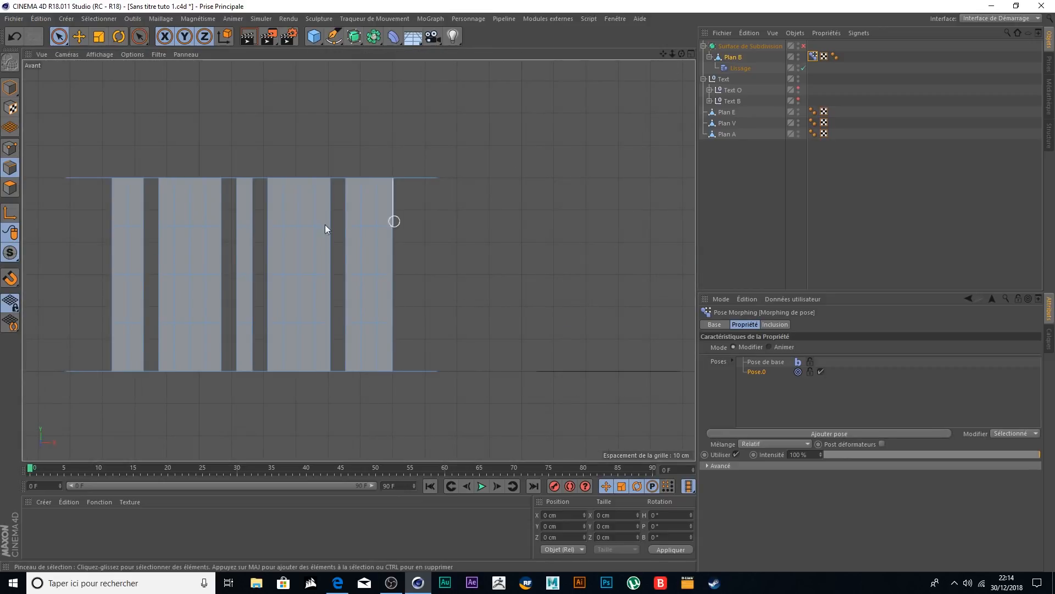
left_click(58, 37)
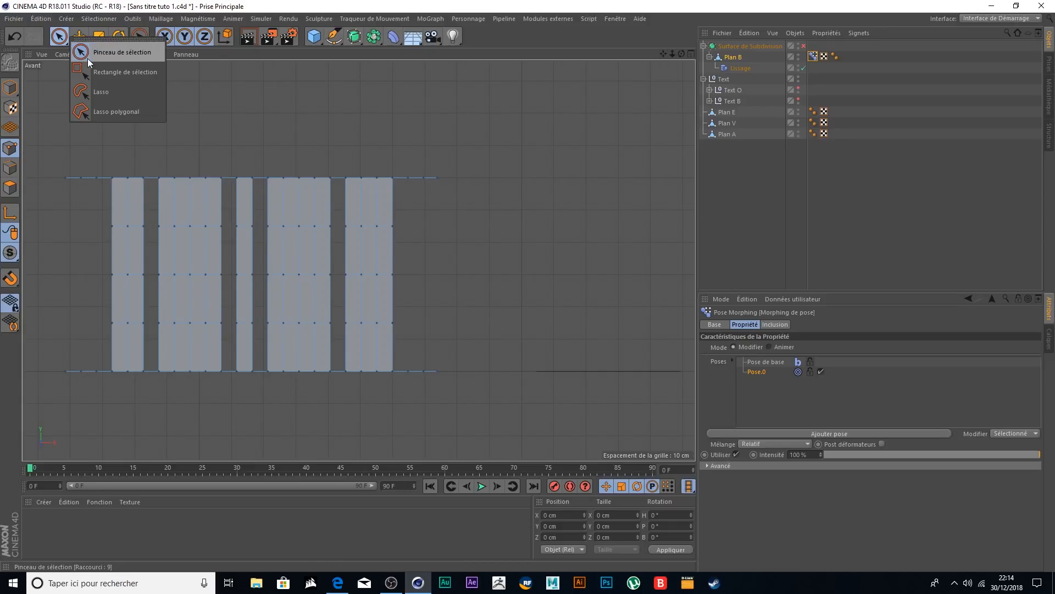
left_click(88, 60)
left_click_drag(51, 209, 478, 344)
left_click_drag(252, 179, 255, 223)
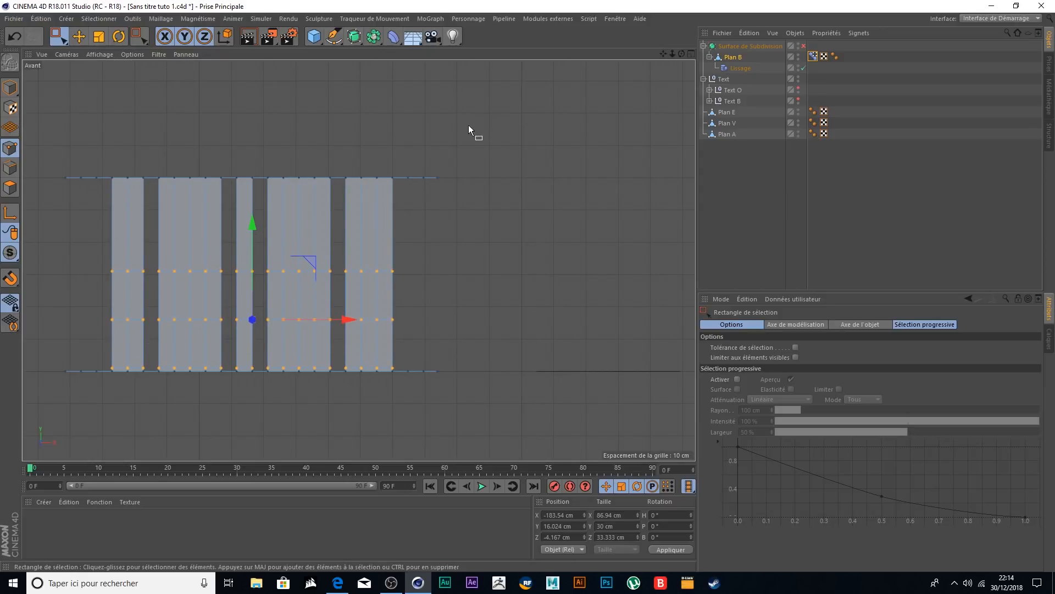
- Return to the perspective view and turn the Subdivision Surface back on
left_click(692, 53)
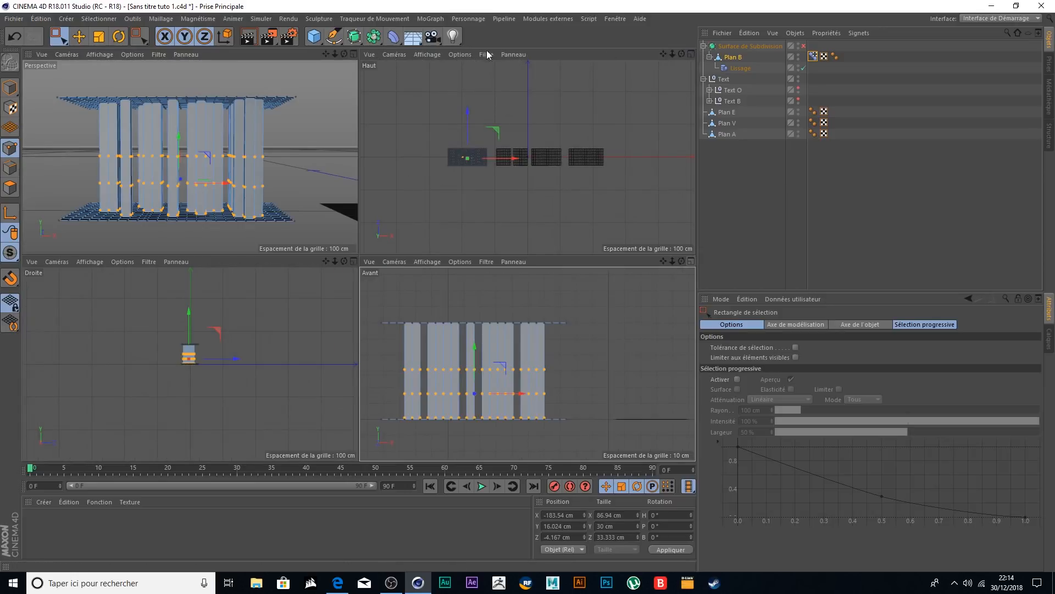
left_click(354, 53)
mouse_move(580, 116)
left_mouse_down("alt")
mouse_move(572, 133)
mouse_move(582, 118)
left_mouse_up("alt")
left_click(804, 46)
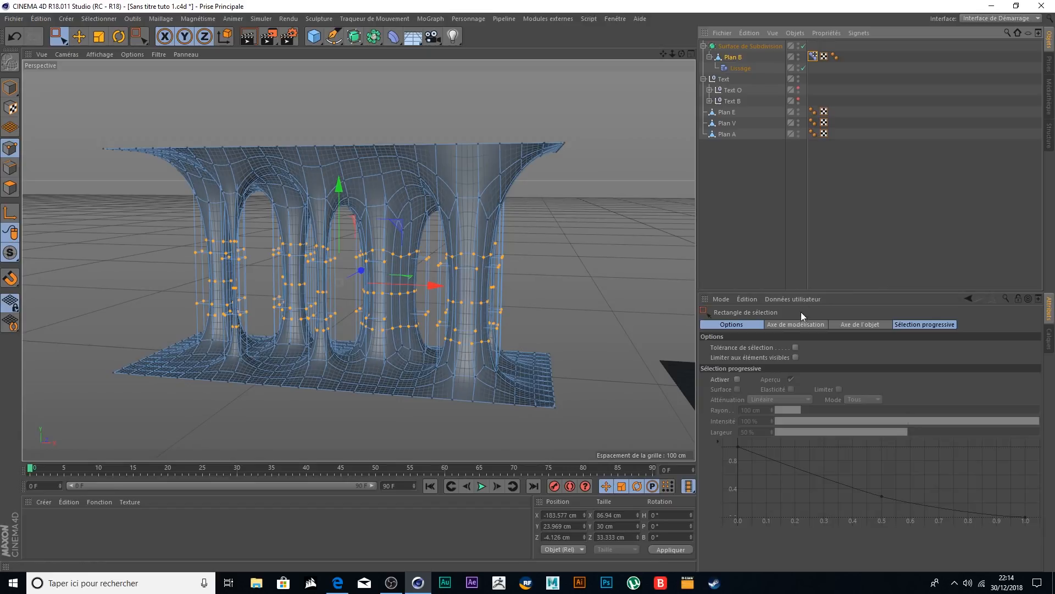
- Preview the pillar morph in Animate mode by varying Pose.0 between 0% and 100%, leaving its strength at 0%
left_click(813, 56)
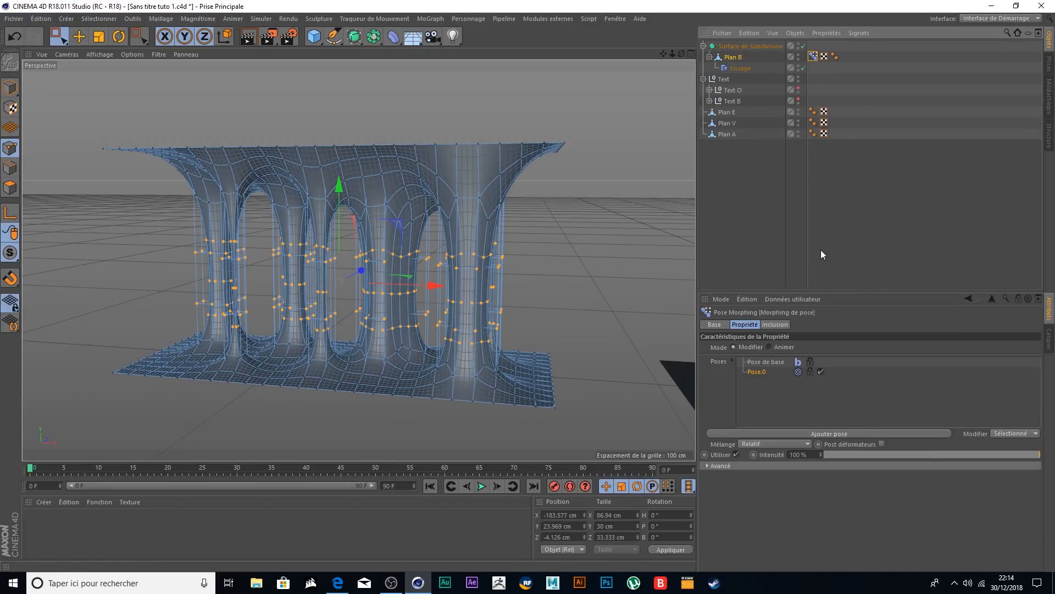
left_click(769, 346)
left_click_drag(985, 386, 963, 387)
left_click(748, 221)
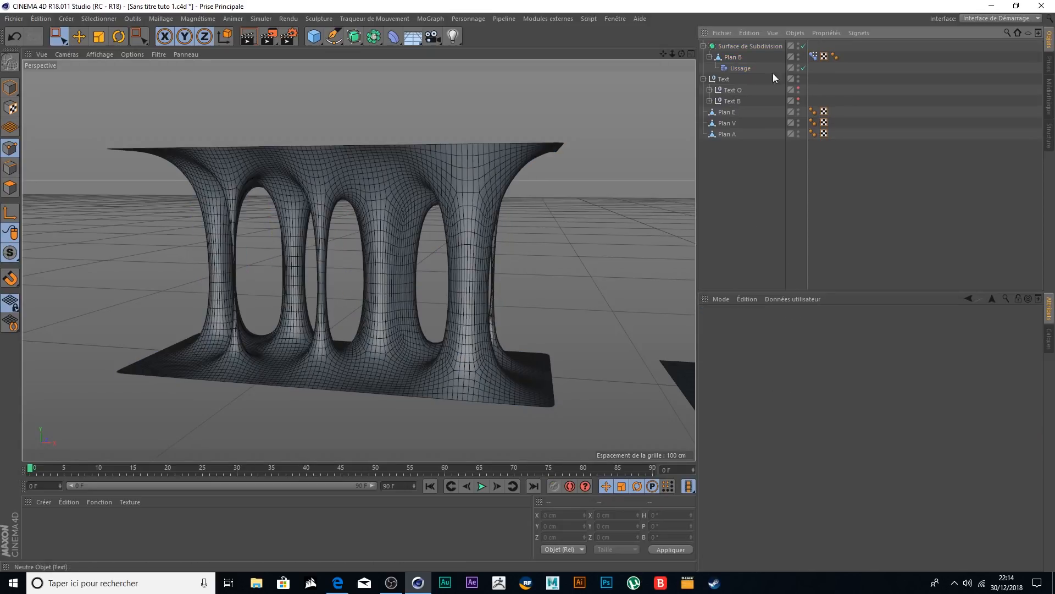
left_click(814, 56)
left_click_drag(957, 387, 736, 400)
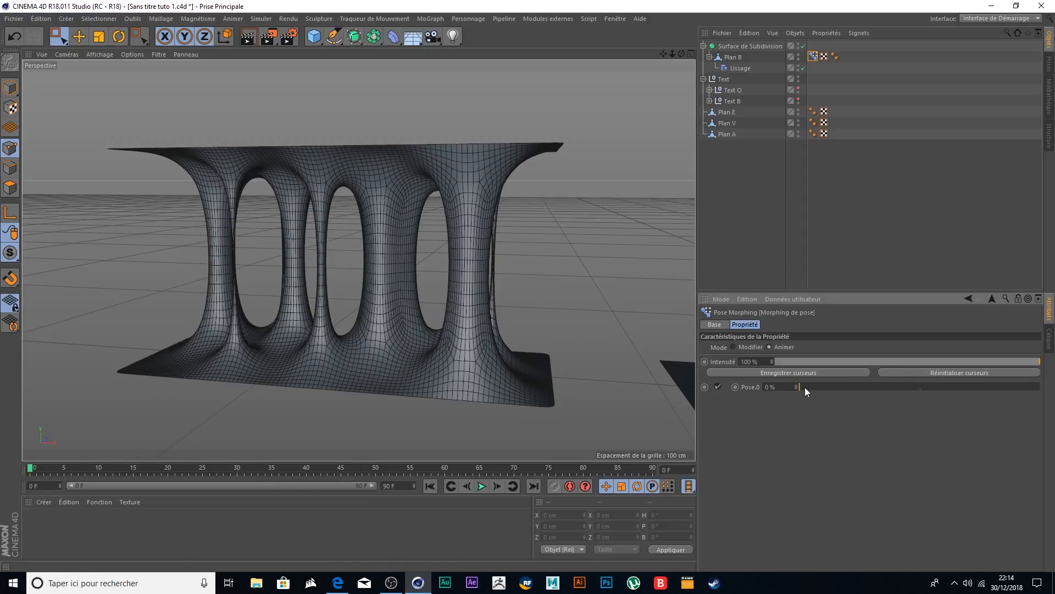
left_click_drag(805, 387, 1054, 391)
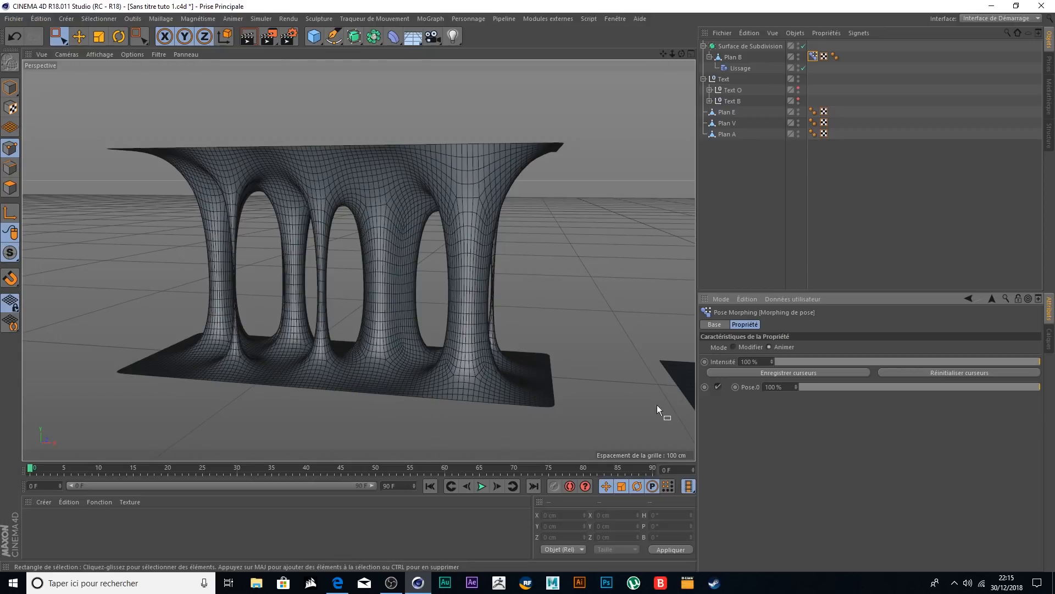
left_click_drag(1024, 389, 740, 403)
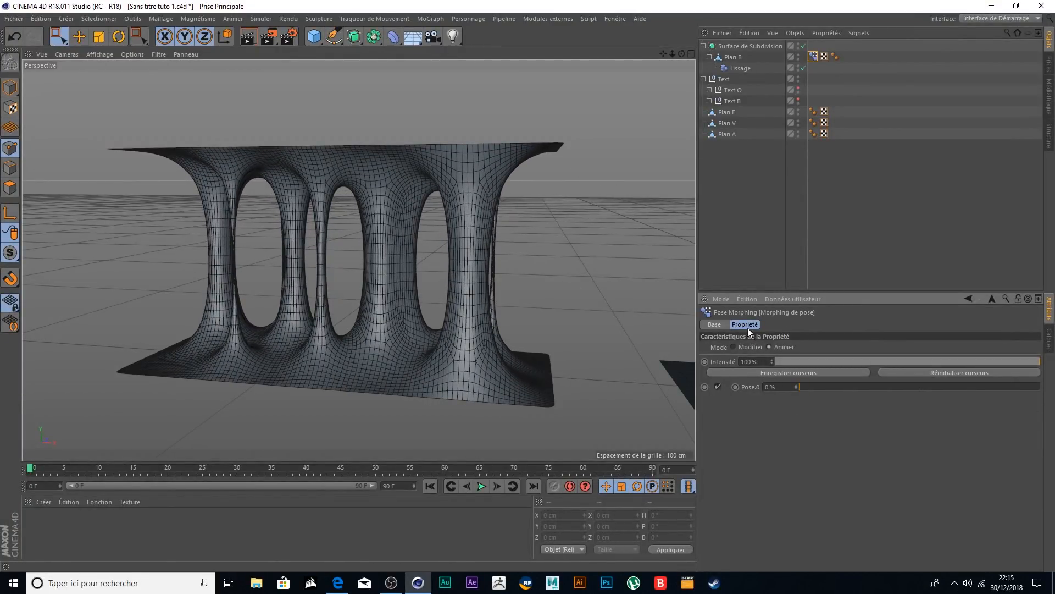
- Switch the Pose Morph tag to edit mode and add a second pose
left_click(735, 347)
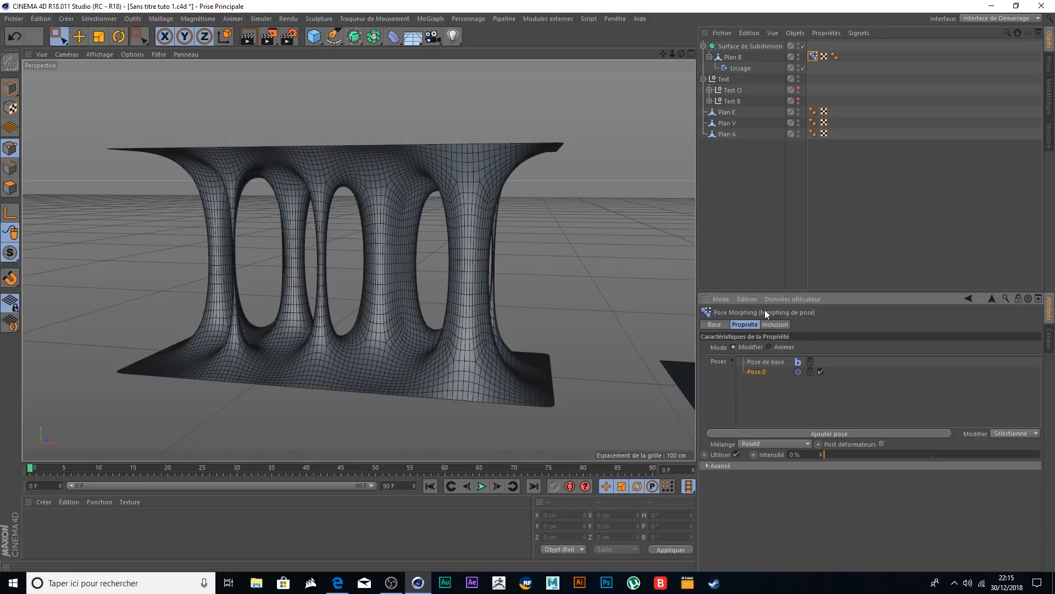
left_click(846, 434)
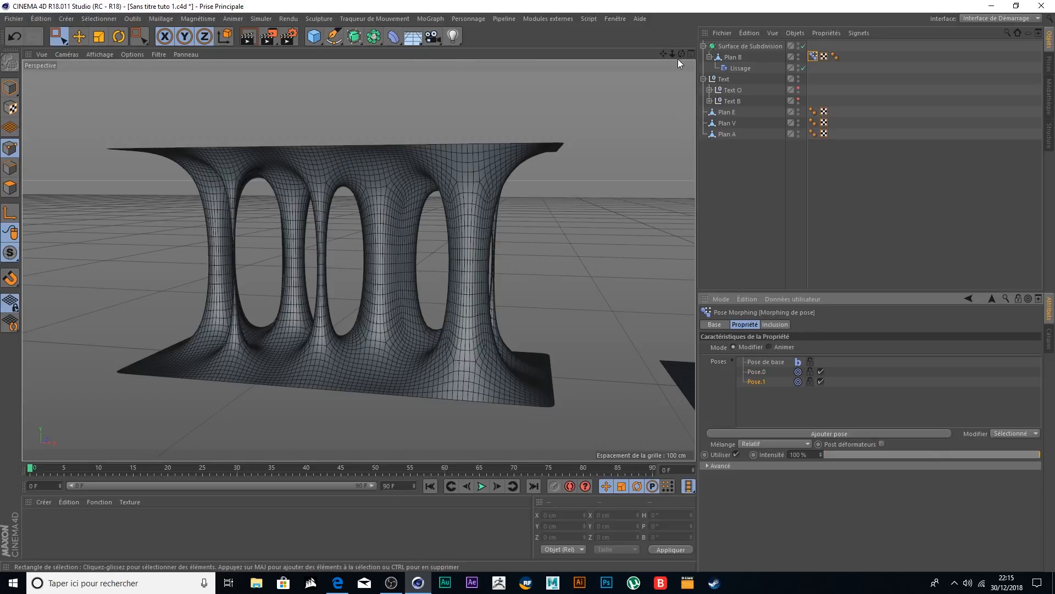
- With the Subdivision Surface temporarily off, scale Plan B's three middle rows of pillar points inward to about 58% for Pose.1
left_click(733, 58)
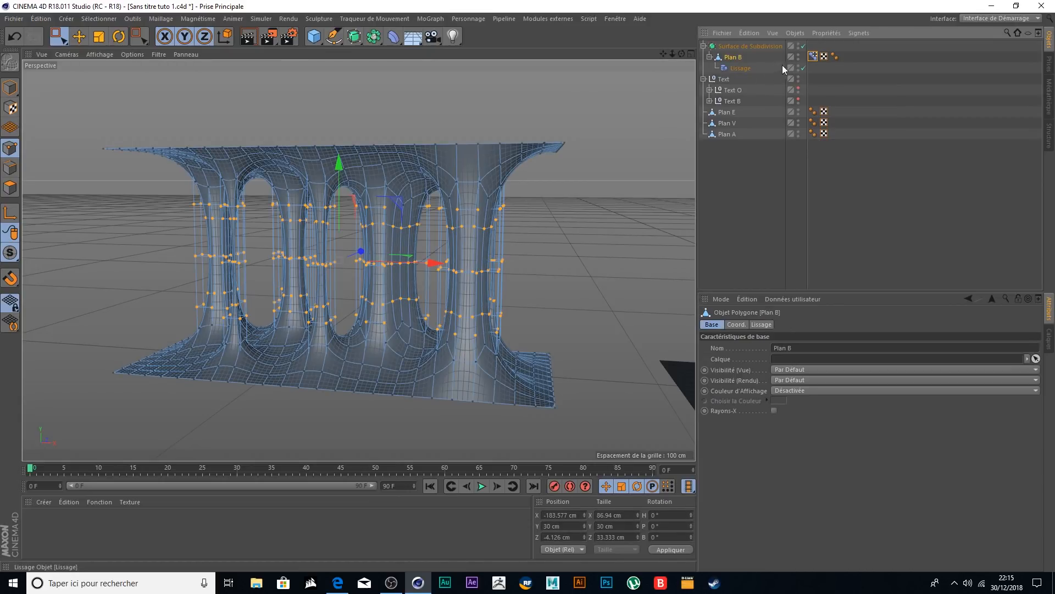
left_click(804, 47)
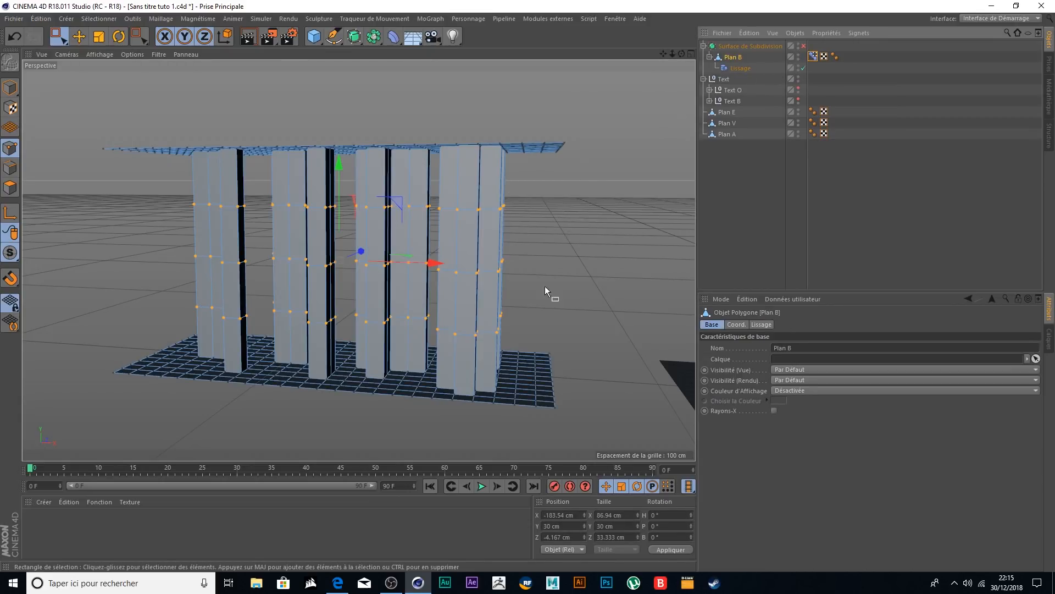
mouse_move(593, 219)
left_mouse_down("alt")
mouse_move(619, 245)
mouse_move(631, 218)
mouse_move(667, 225)
mouse_move(603, 230)
left_mouse_up("alt")
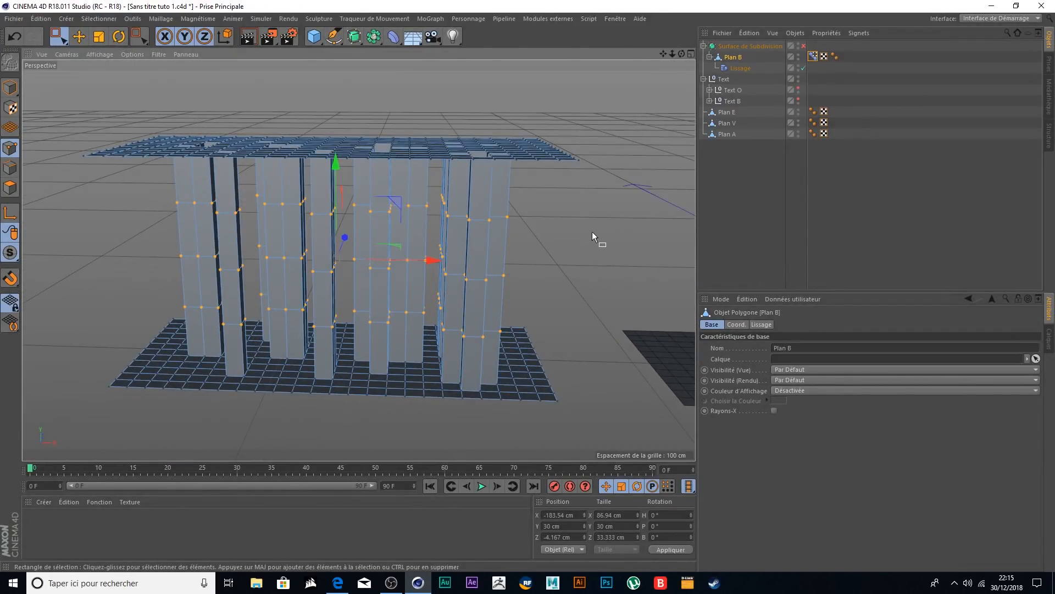
left_click(100, 37)
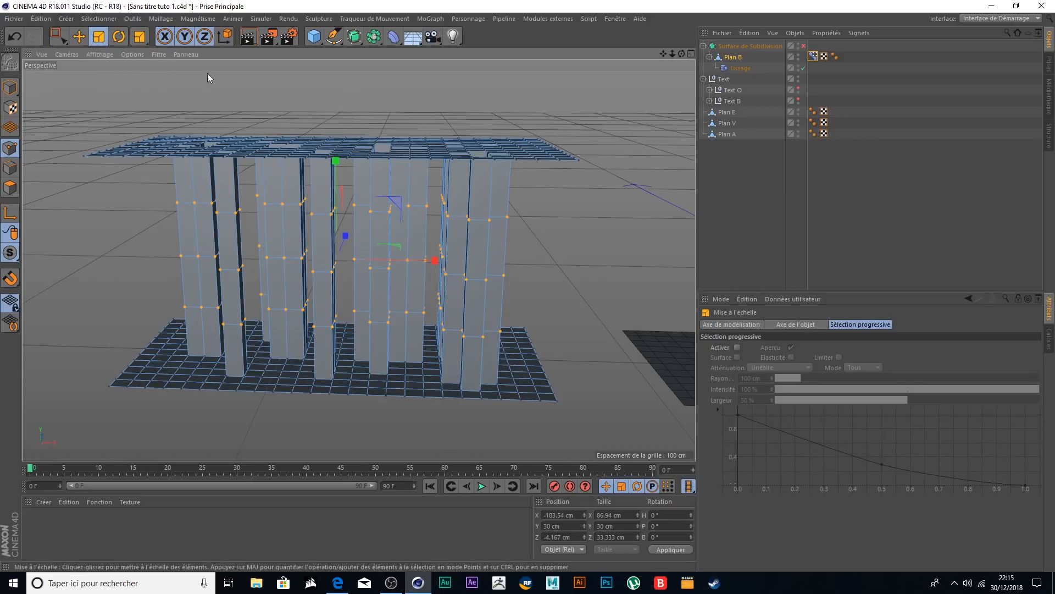
left_click_drag(621, 94, 449, 154)
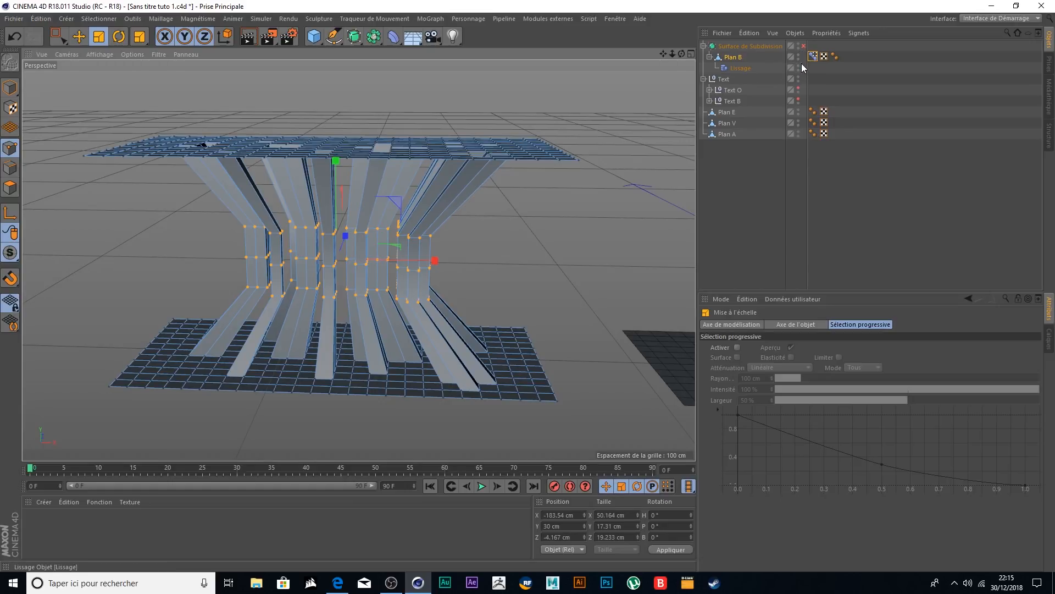
left_click(804, 46)
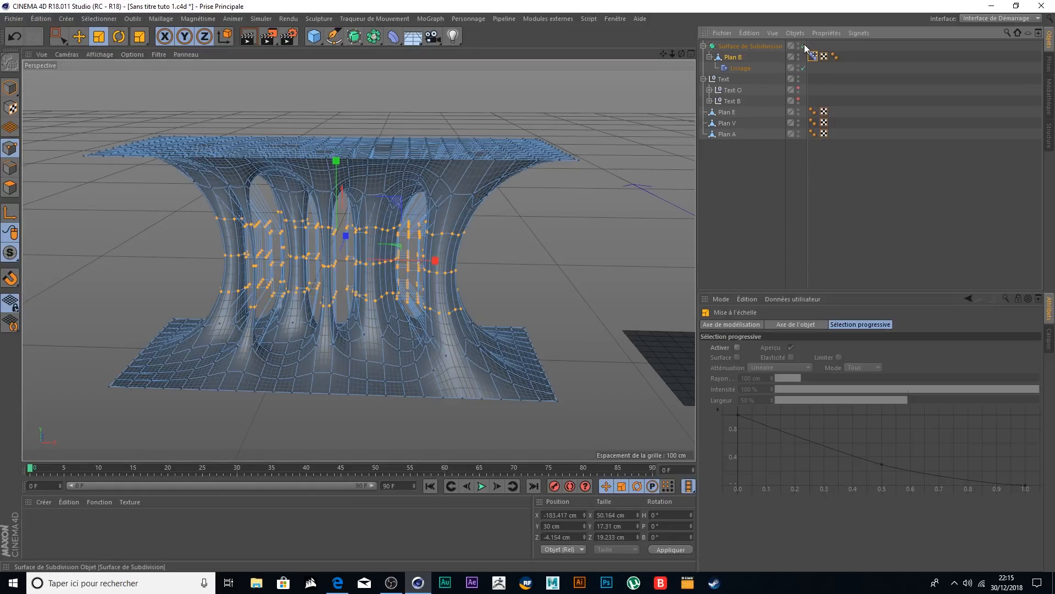
left_click(747, 169)
- Preview the pinched pillars in Animate mode by varying Pose.1 between 0% and 247%, leaving its strength at 0%
left_click(813, 56)
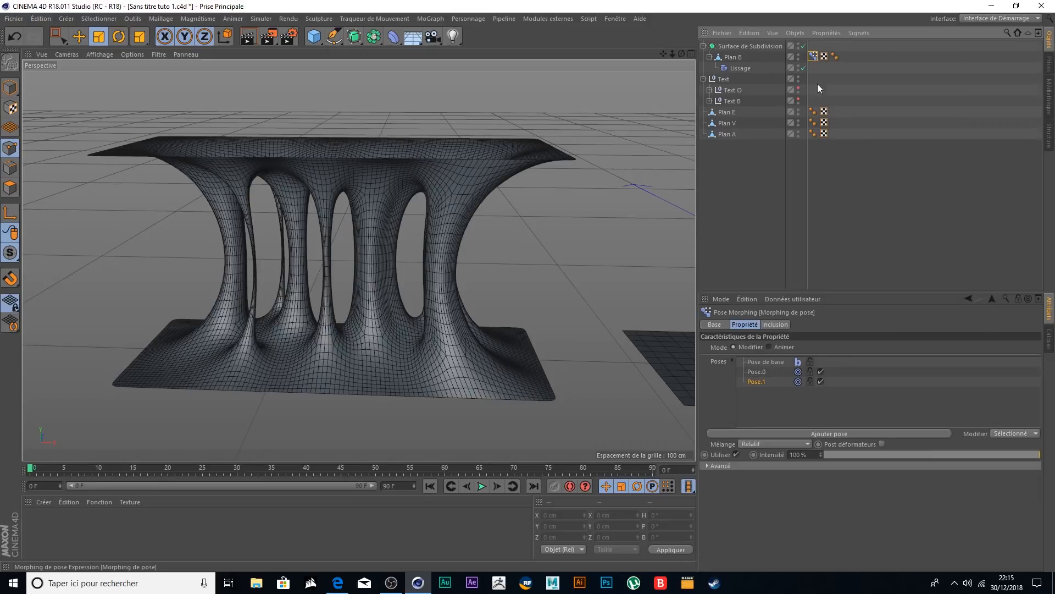
left_click(769, 347)
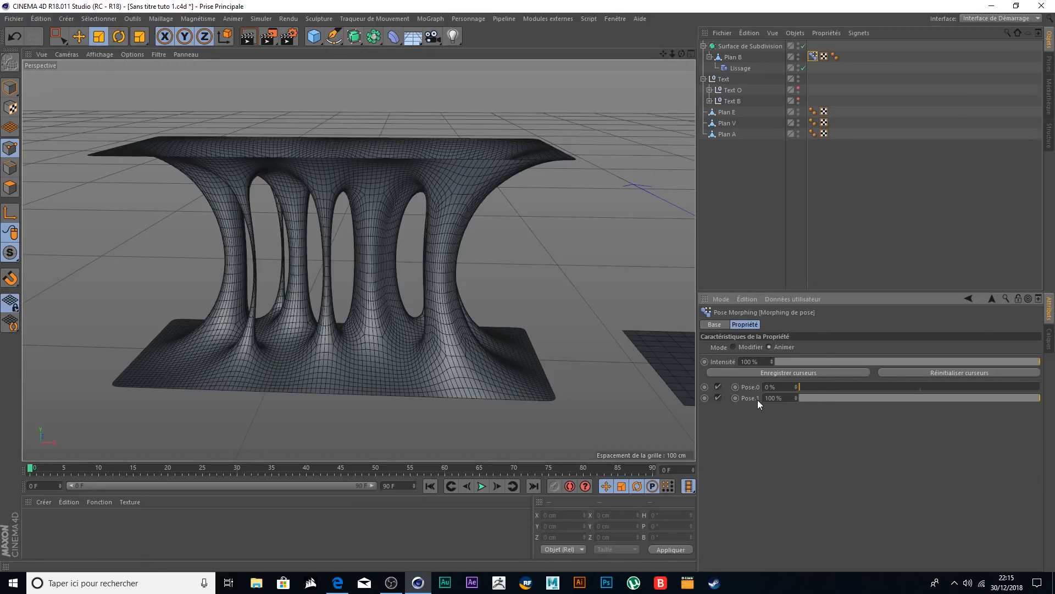
left_click_drag(998, 402, 797, 389)
left_click_drag(873, 398, 776, 401)
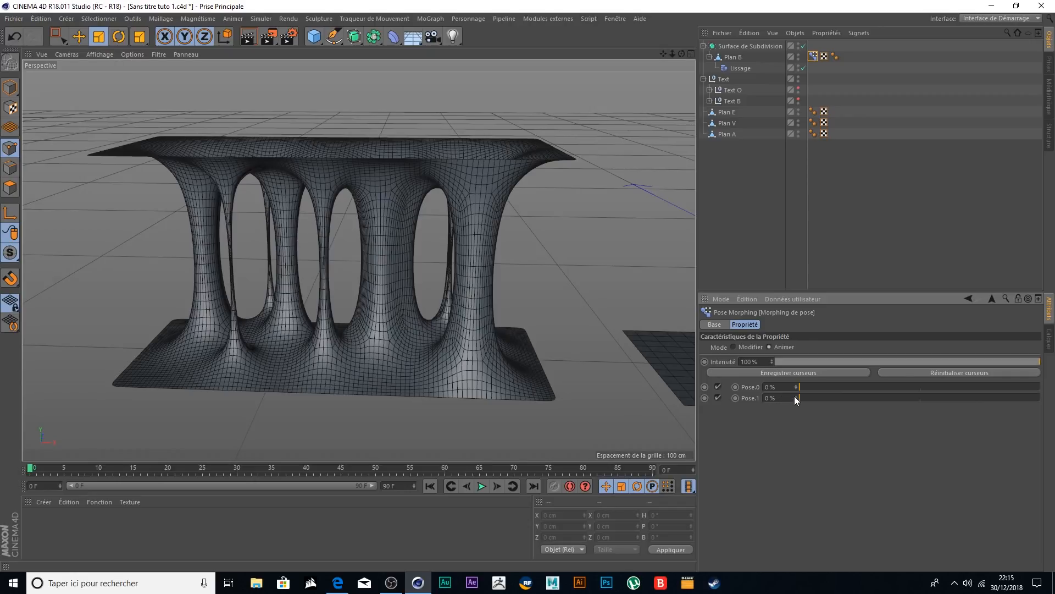
mouse_move(796, 397)
left_mouse_down()
mouse_move(720, 397)
mouse_move(868, 398)
mouse_move(816, 398)
left_mouse_up()
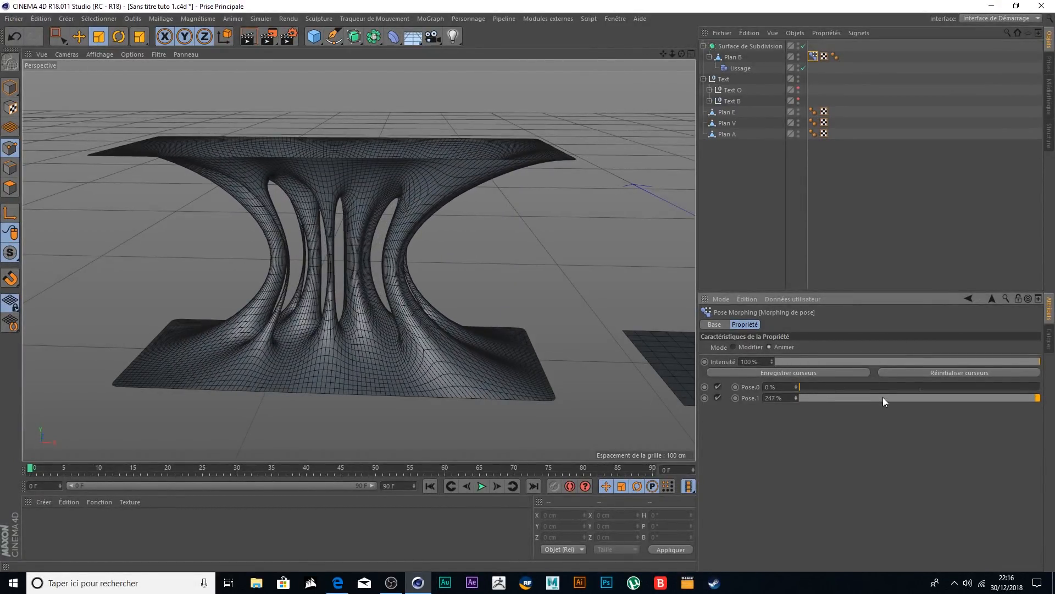
left_click_drag(882, 397, 781, 397)
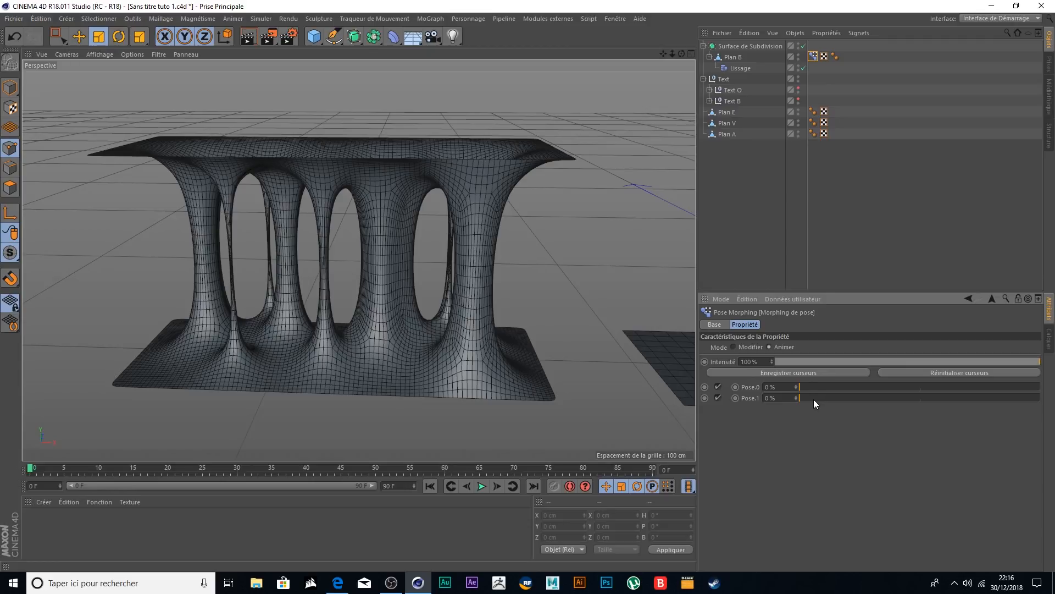
- Return the Pose Morph tag to edit mode, add a third pose, and disable the Subdivision Surface with Plan B selected
left_click(733, 347)
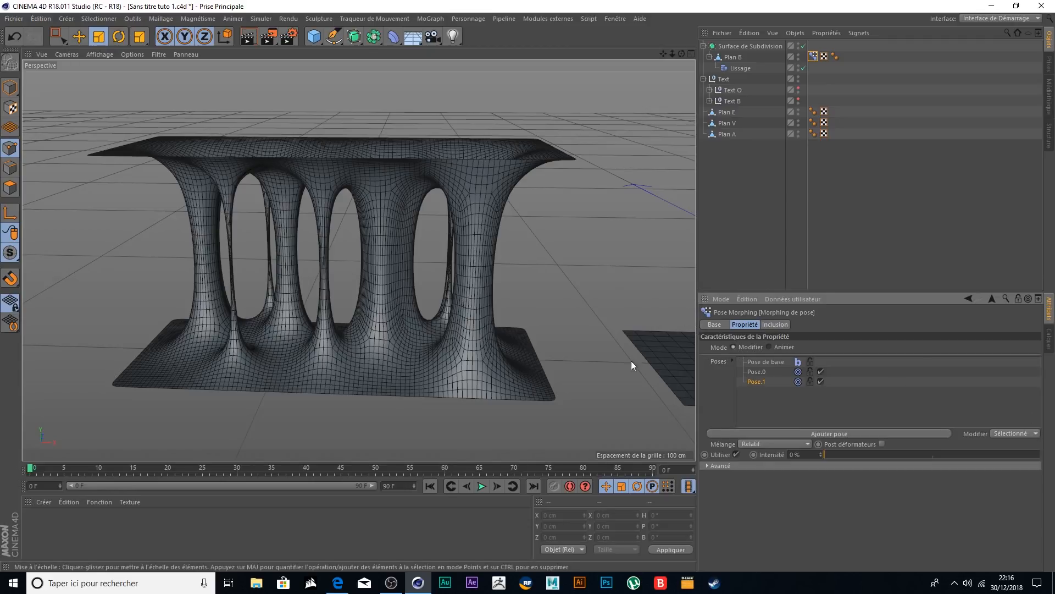
left_click(830, 433)
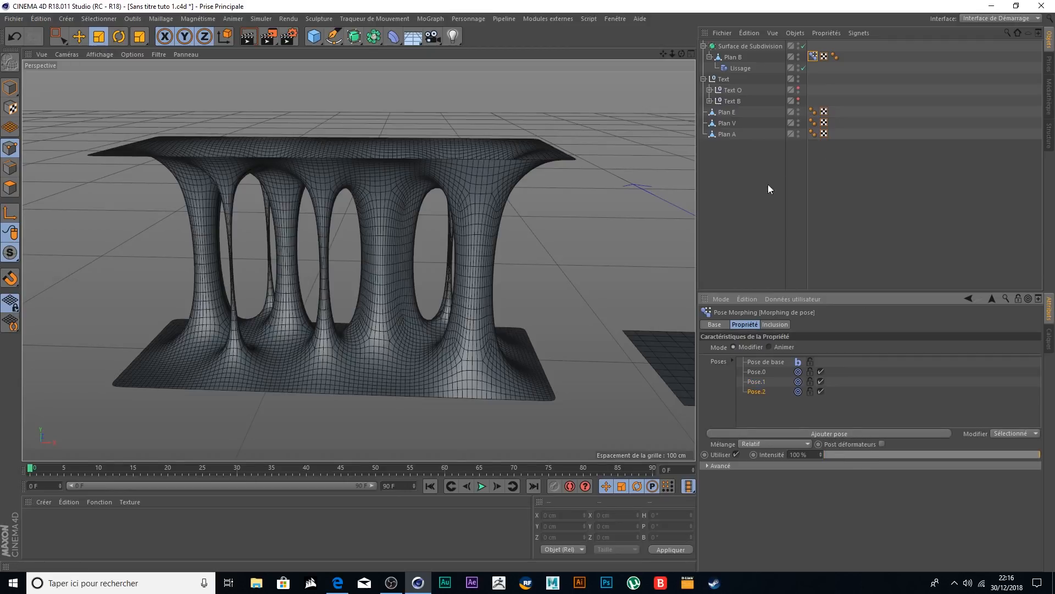
left_click(803, 45)
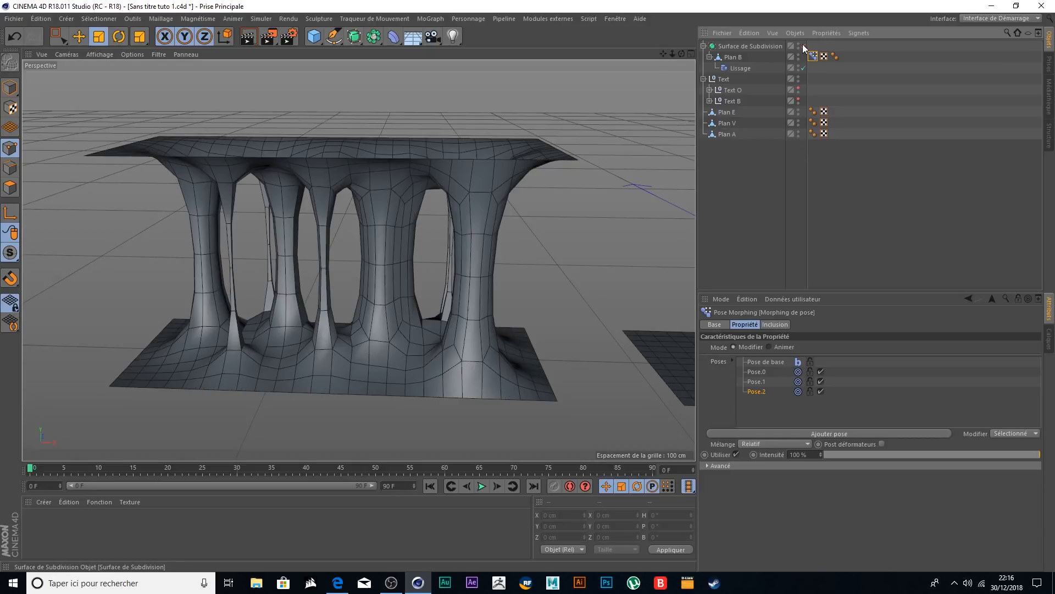
left_click(732, 58)
- Select all the pillar polygons of Plan B in the front view with the Live Selection tool, then return to the perspective view
mouse_move(589, 239)
left_mouse_down("alt")
mouse_move(595, 220)
mouse_move(588, 239)
mouse_move(624, 239)
mouse_move(565, 239)
mouse_move(605, 239)
mouse_move(590, 248)
left_mouse_up("alt")
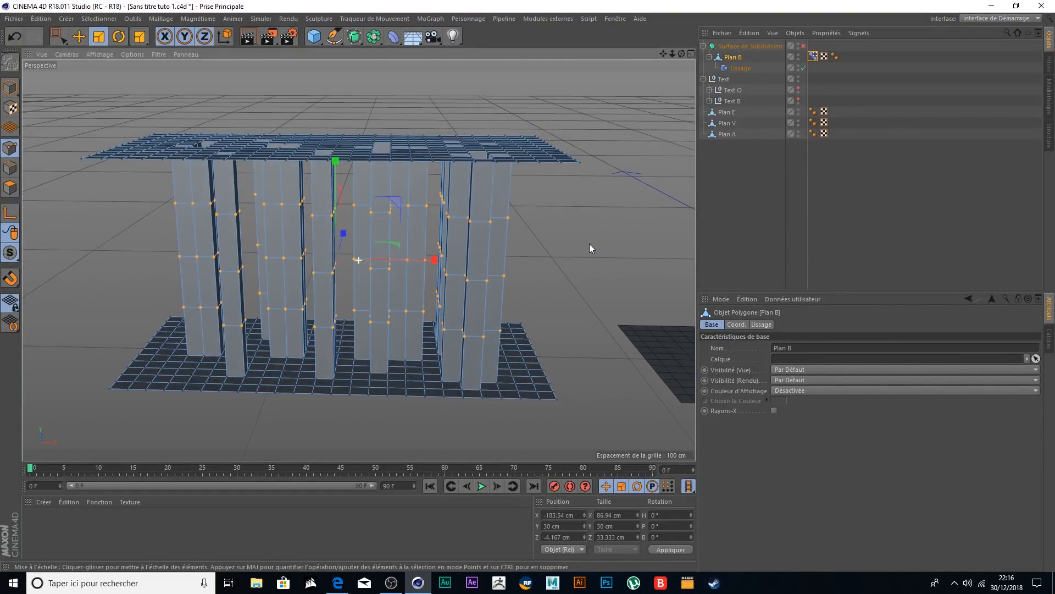
left_click(690, 54)
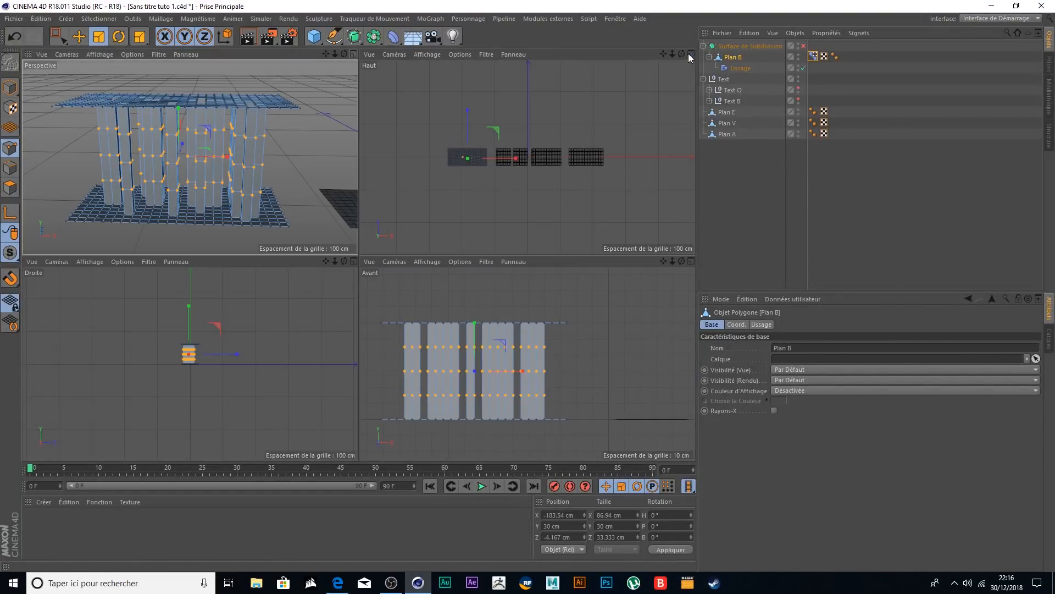
left_click(691, 261)
left_click(10, 187)
left_click_drag(56, 37, 129, 52)
mouse_move(91, 214)
left_mouse_down()
mouse_move(265, 215)
mouse_move(412, 242)
mouse_move(118, 264)
mouse_move(368, 340)
left_mouse_up()
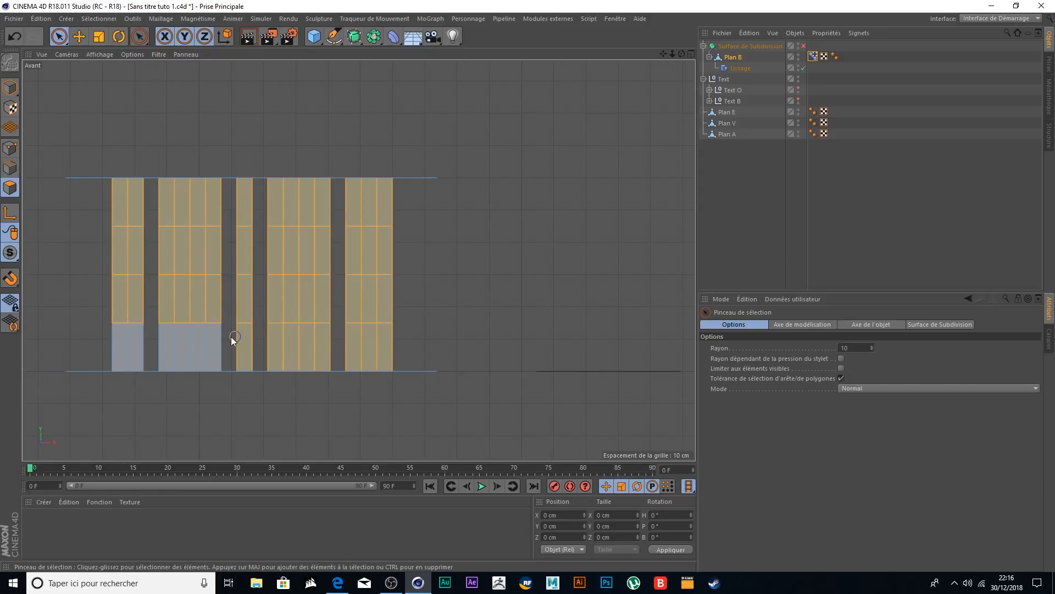
left_click_drag(112, 332, 73, 332)
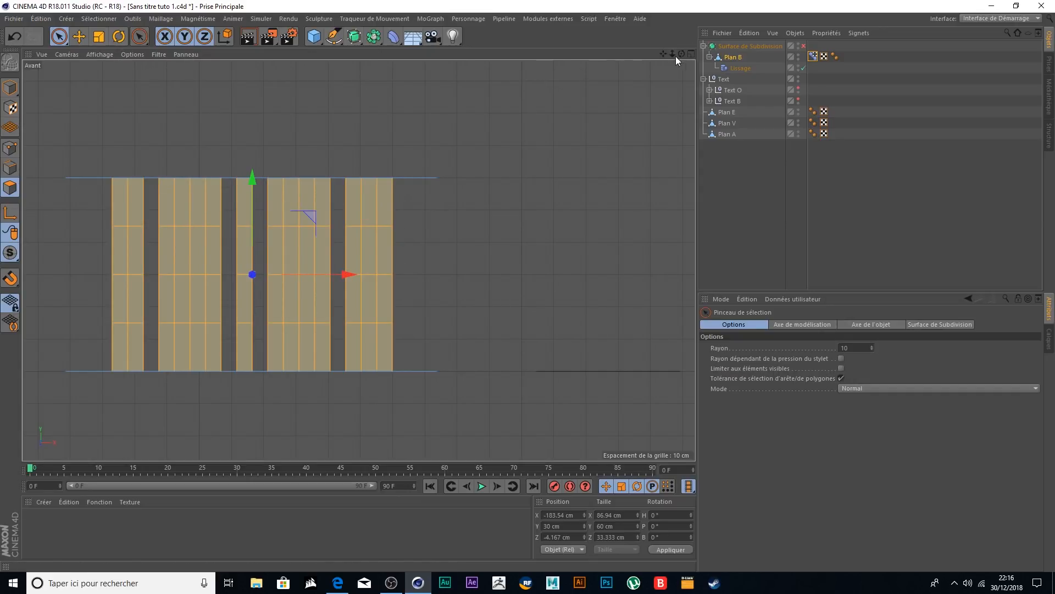
left_click(691, 53)
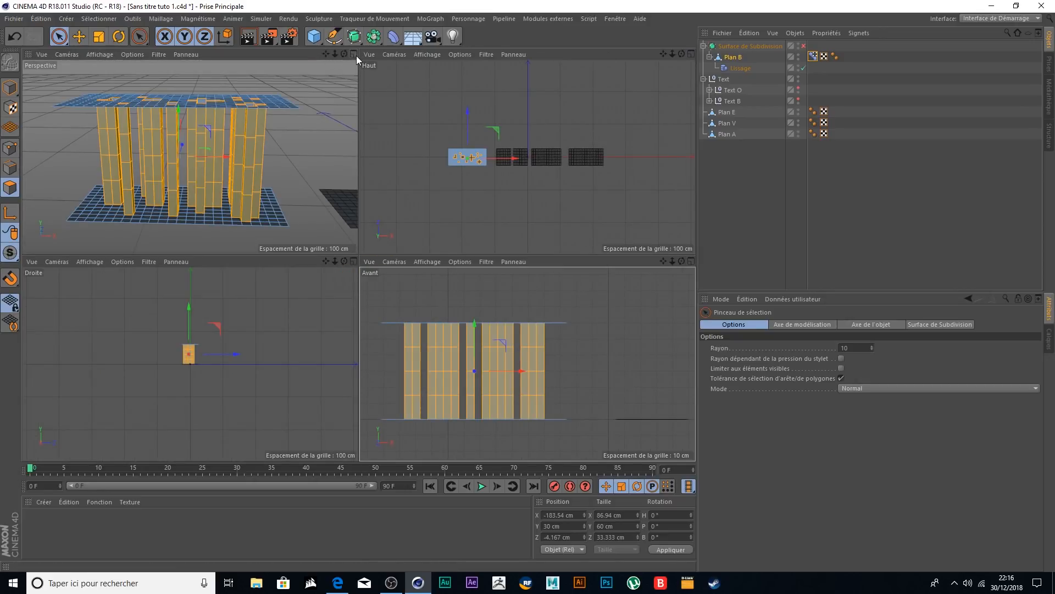
left_click(354, 55)
- Set up the Scale tool with the Y axis locked, its modelling axis orientation set to Normale, and scaling along normals enabled
left_click(95, 40)
left_click(186, 38)
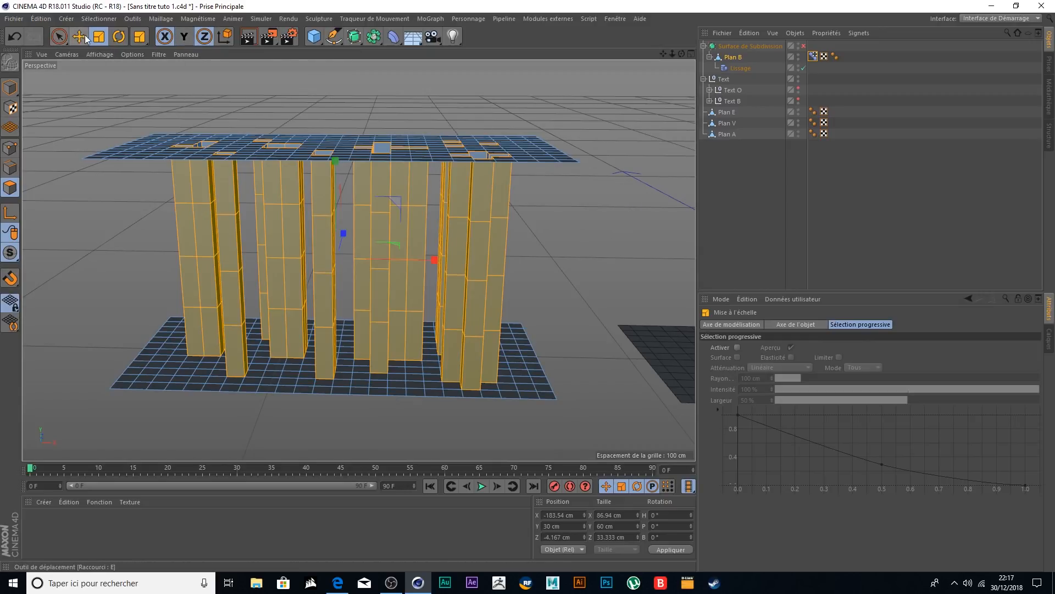
left_click(728, 324)
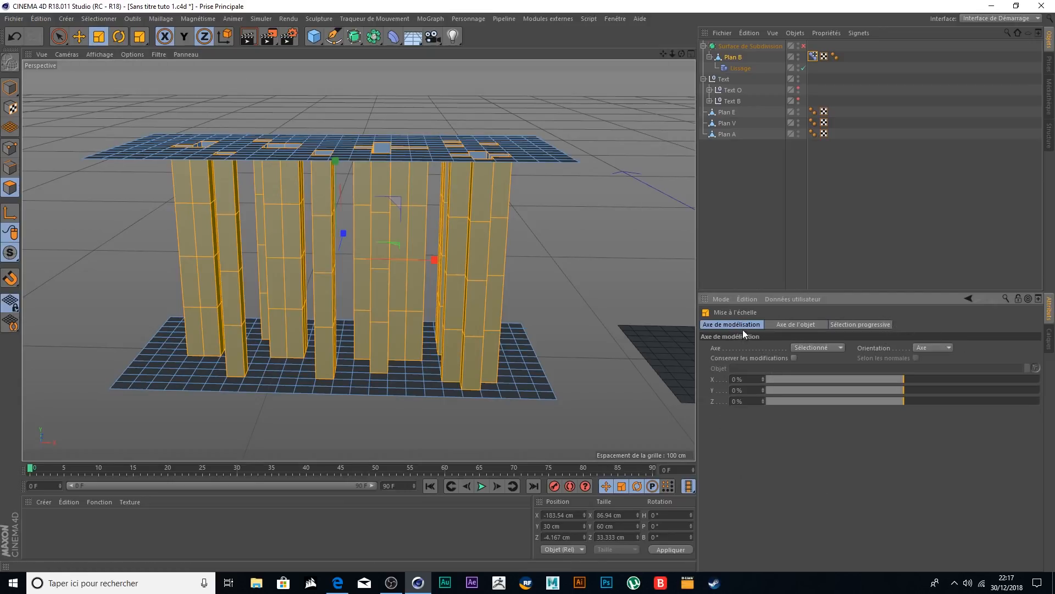
left_click(945, 347)
left_click(945, 412)
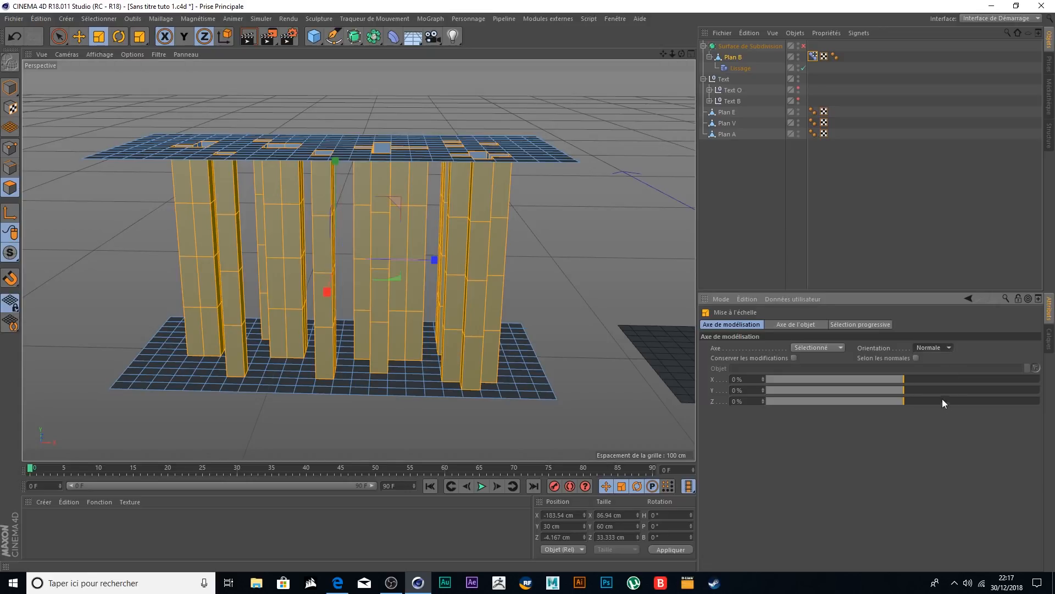
left_click(916, 358)
- Try to scale the selected pillar polygons along their normals, inspect the pillars from other angles, and undo the scaling
left_click_drag(544, 233, 781, 222)
left_click_drag(664, 254, 841, 211, "alt")
left_click_drag(359, 260, 681, 232, "alt")
key("ctrl+z")
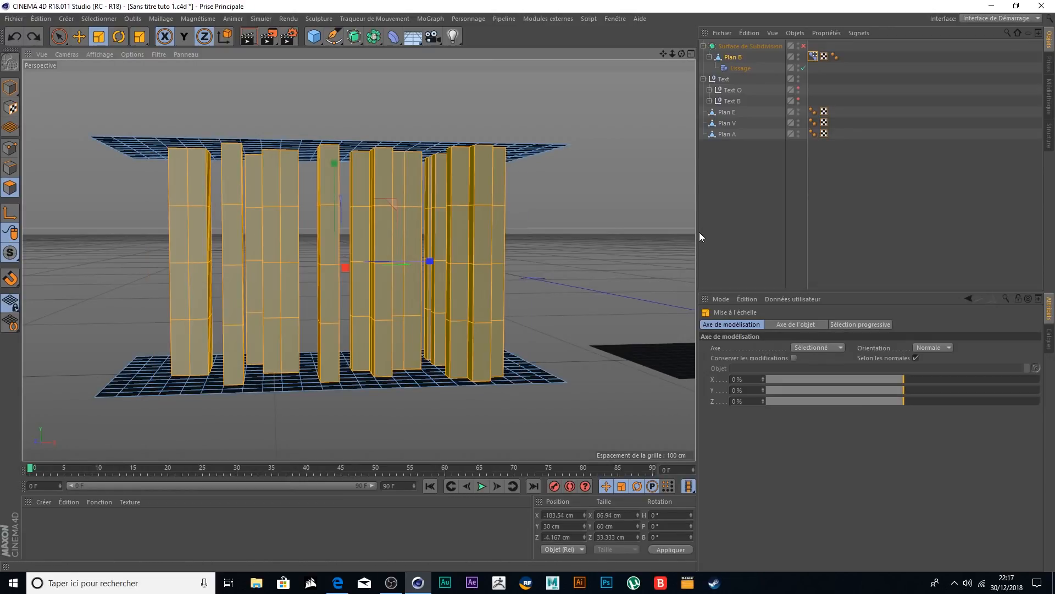
- Add the one unselected face on the end pillar to the pillar polygon selection
left_click_drag(571, 221, 644, 231, "alt")
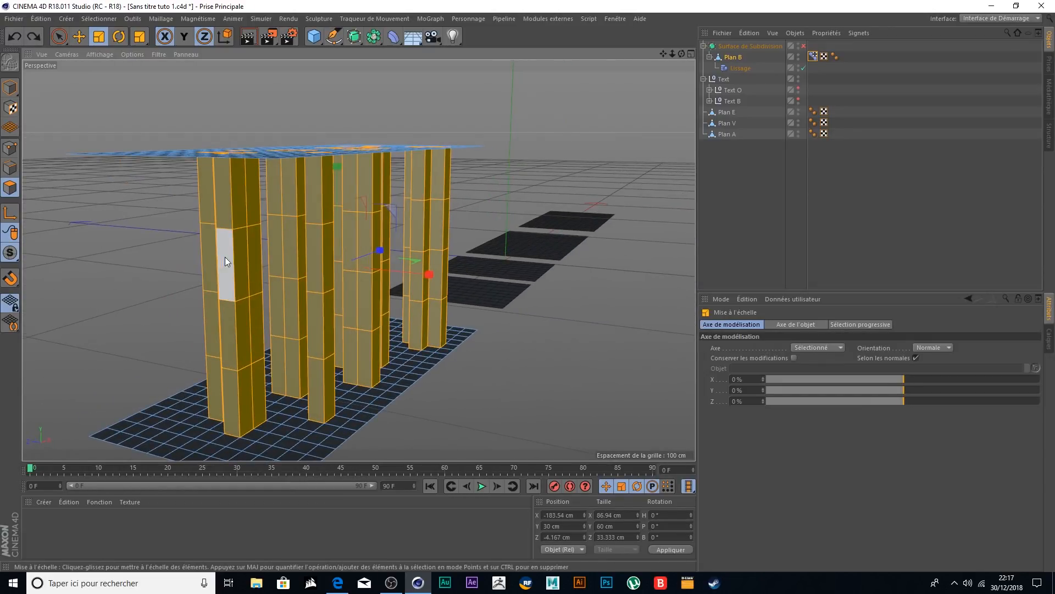
left_click(59, 36)
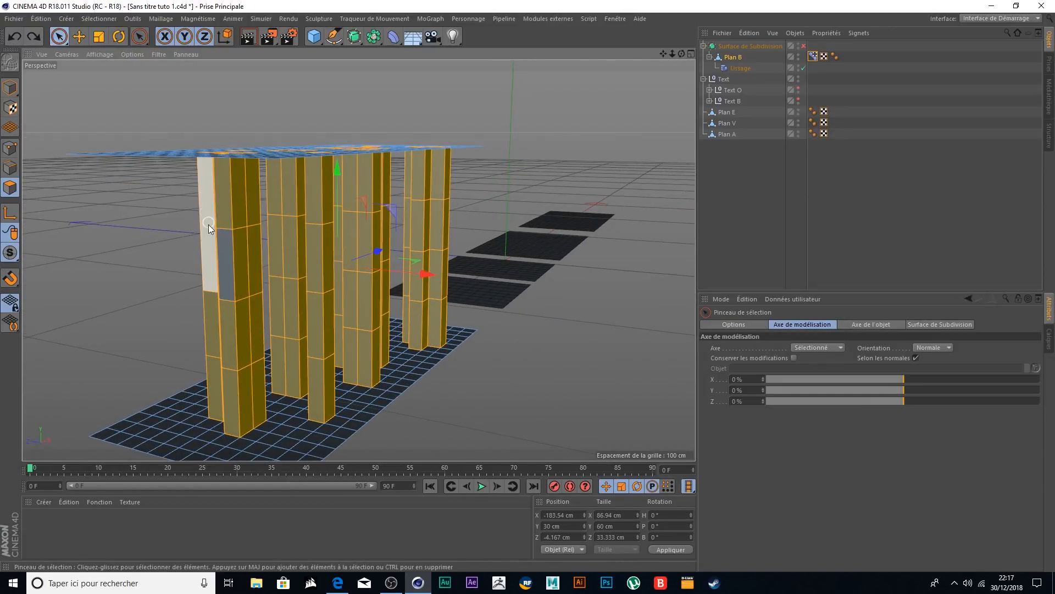
left_click(228, 263, "shift")
left_click_drag(556, 171, 414, 206, "alt")
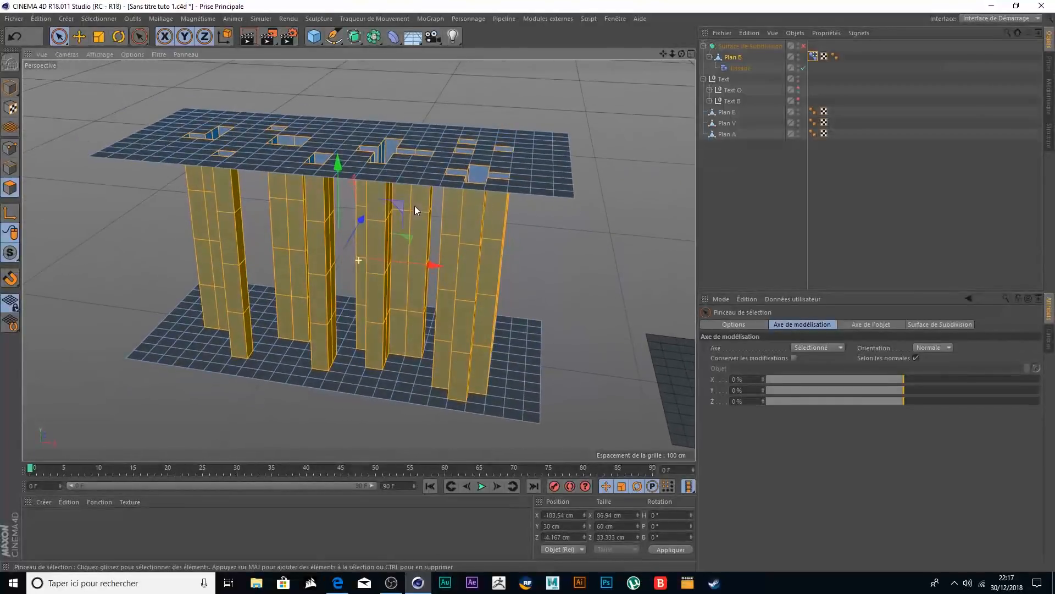
- Thicken the pillars for Pose.2 by scaling their polygons along the normals to an overall size of about 94 by 39 cm
left_click(99, 37)
left_click_drag(436, 266, 741, 299)
left_click_drag(479, 295, 605, 260, "alt")
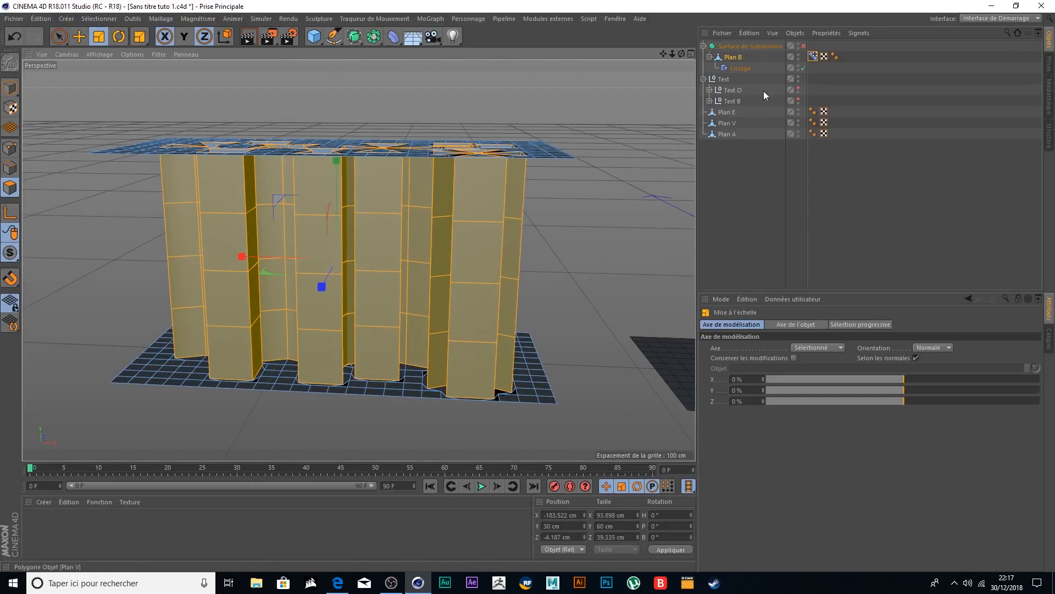
- Preview the thickened pillars in Animate mode by lowering Pose.2 from full strength, leaving it at 0%
left_click(813, 57)
left_click(770, 346)
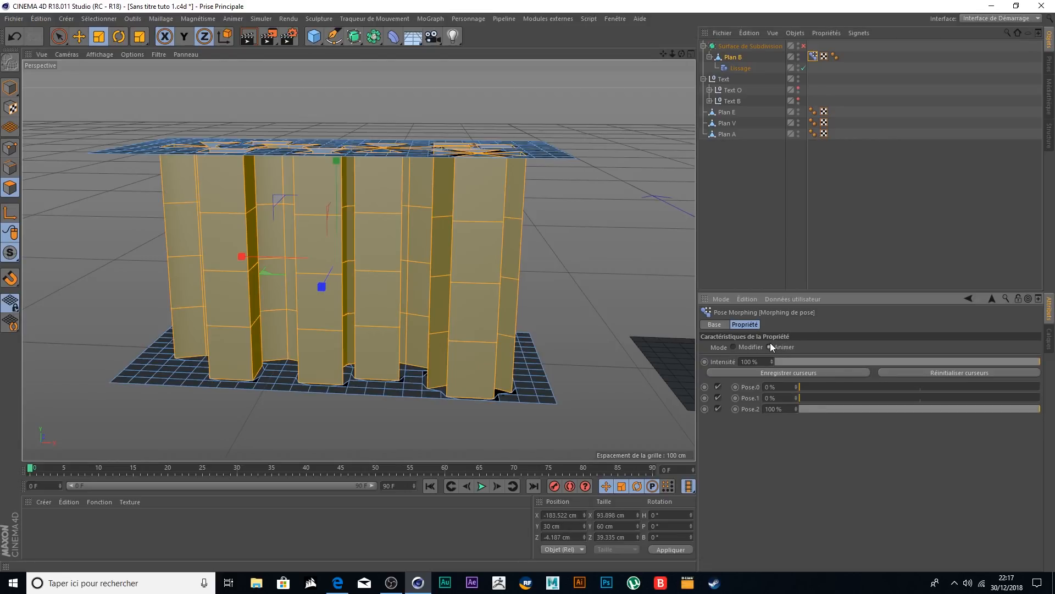
left_click_drag(962, 409, 829, 409)
left_click_drag(1039, 430, 748, 434)
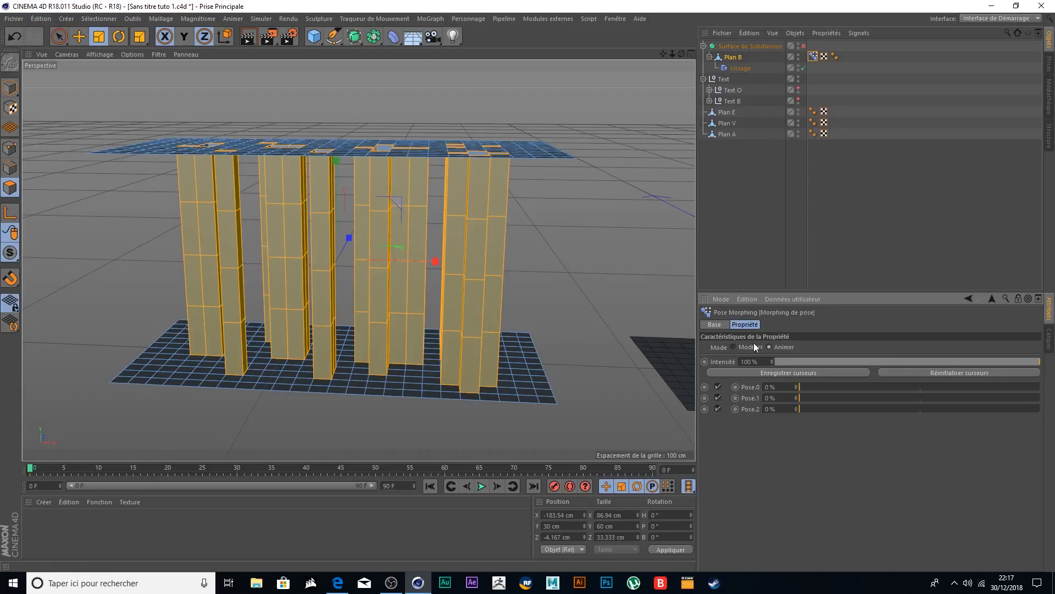
- Return the Pose Morph tag to edit mode, add a fourth pose, and switch to point editing
left_click(735, 347)
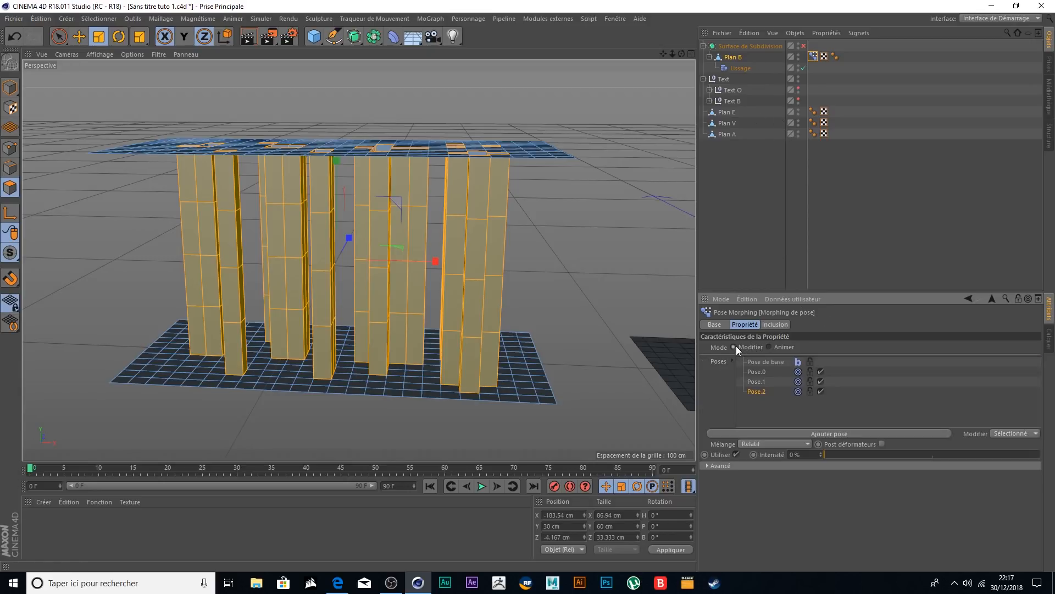
left_click(817, 433)
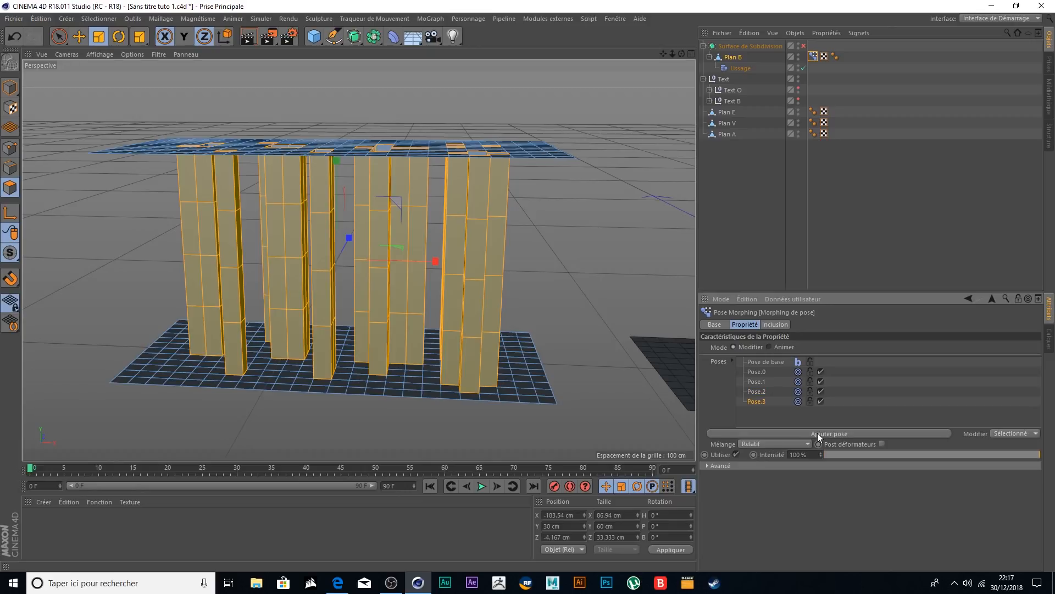
left_click(9, 148)
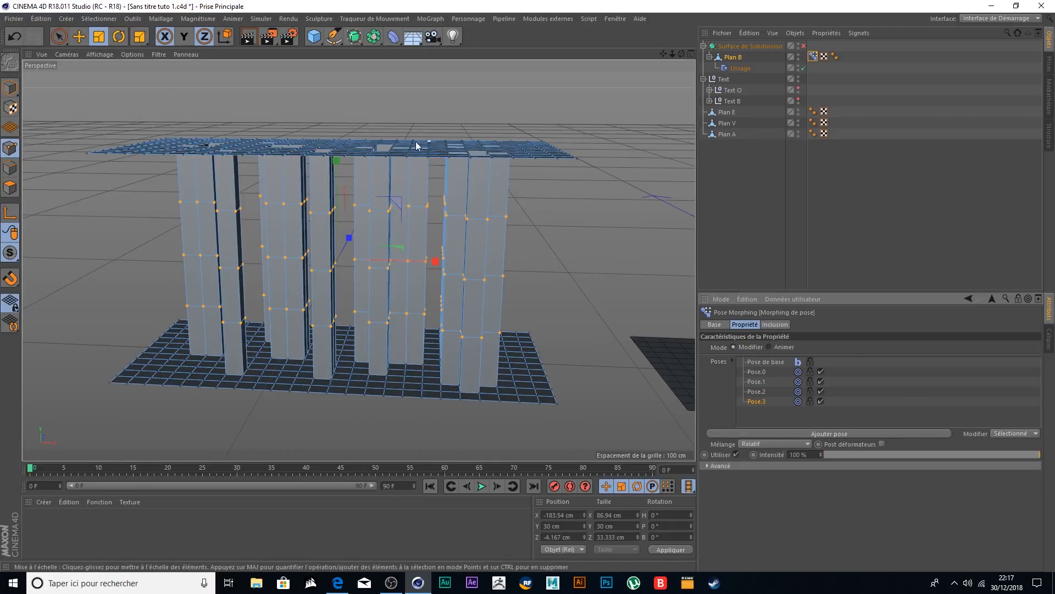
- Activate the Move tool for the middle pillar points, undo the trial move, and set the modelling axis orientation to Axe
left_click(78, 36)
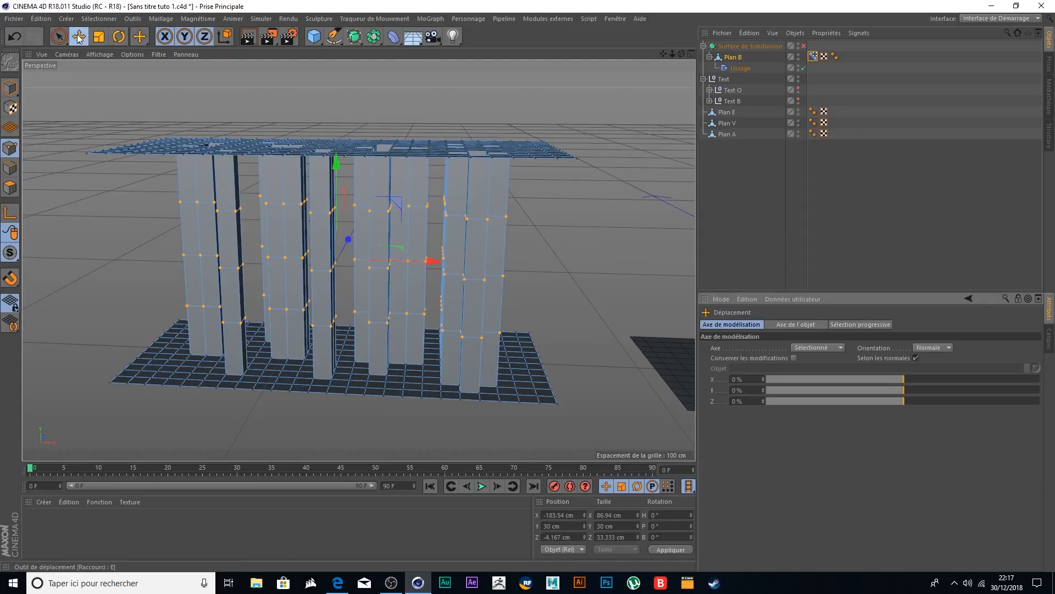
left_click_drag(603, 195, 607, 199, "alt")
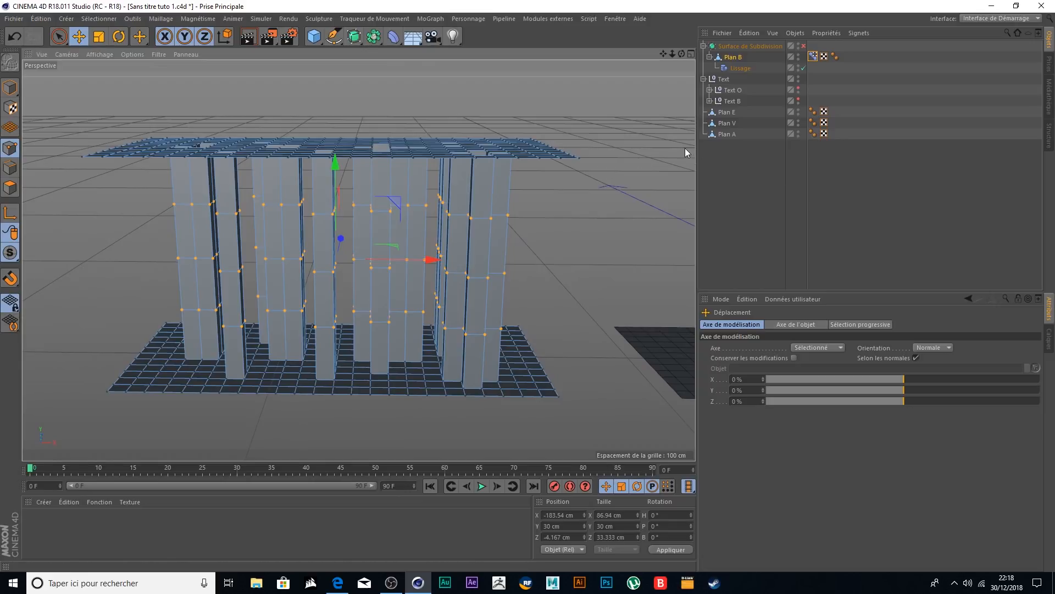
mouse_move(429, 259)
left_mouse_down()
mouse_move(416, 264)
mouse_move(429, 263)
left_mouse_up()
key("ctrl+z")
left_click(952, 349)
left_click(946, 358)
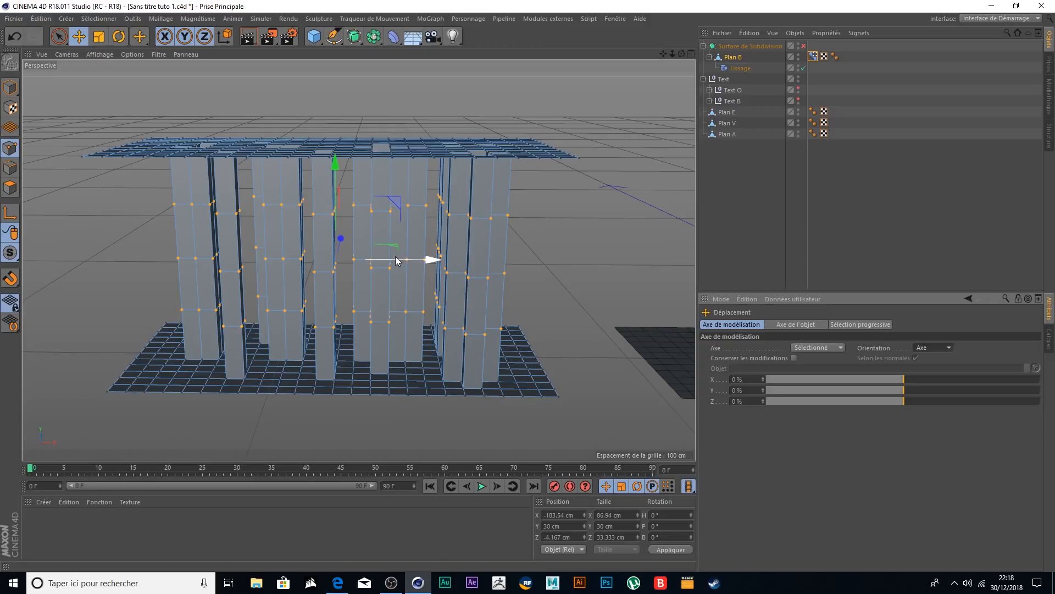
- Move the middle pillar points to about X -197 cm for Pose.3 and preview the pose in Animate mode, leaving it at 0%
left_click_drag(428, 259, 378, 269)
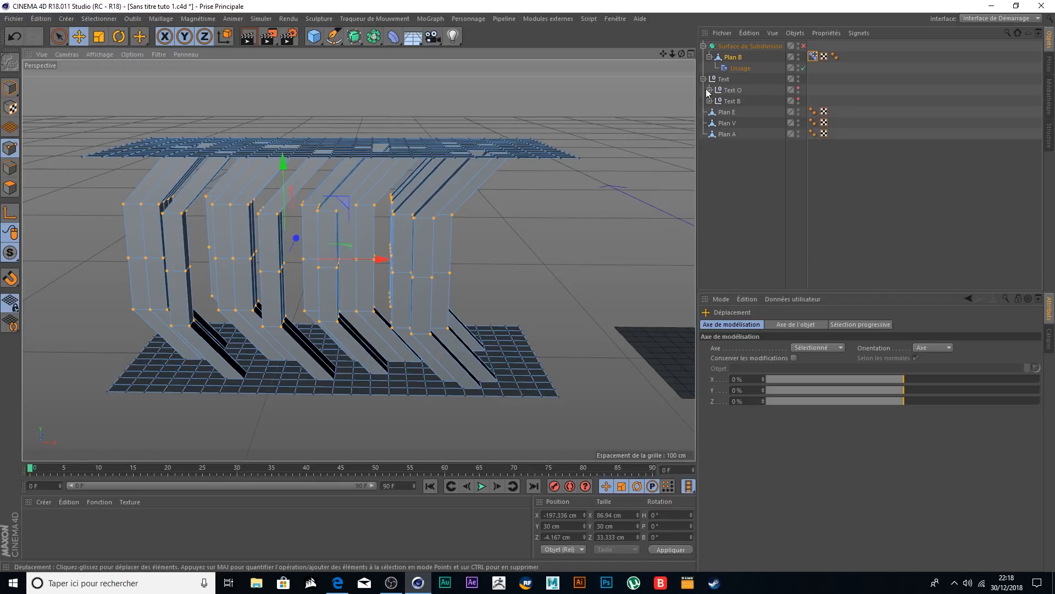
left_click(813, 56)
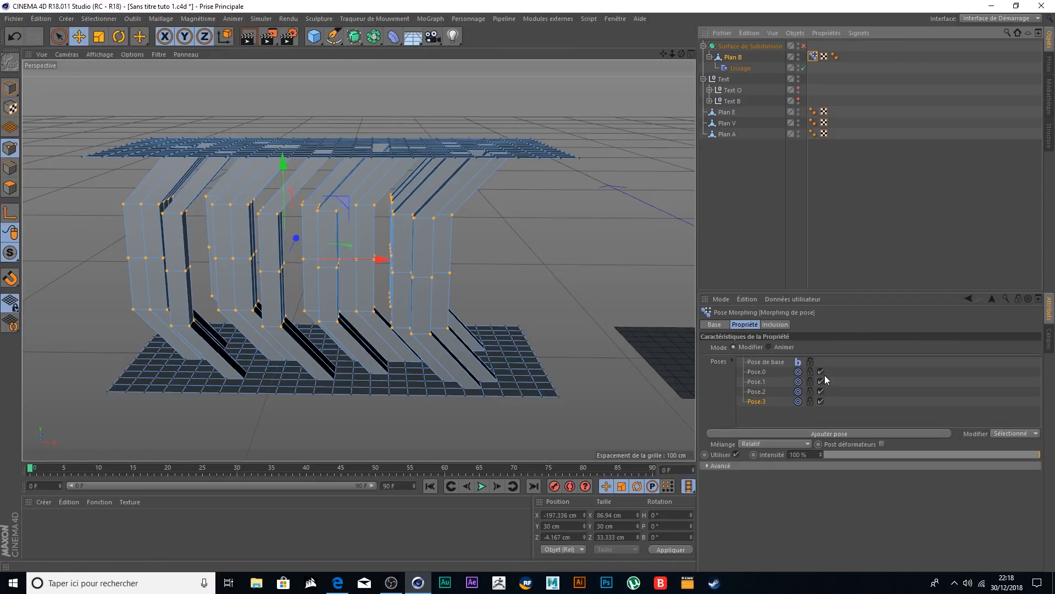
left_click(778, 349)
left_click_drag(950, 421, 737, 435)
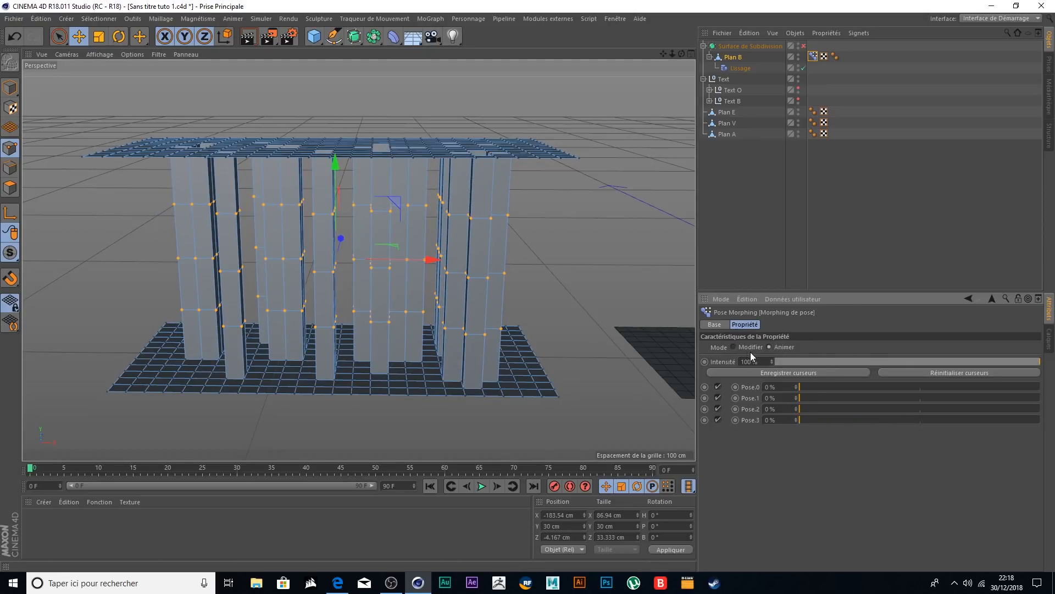
- Return the Pose Morph tag to edit mode, add a fifth pose, and move the middle pillar points to about Z 10.6 cm
left_click(733, 347)
left_click(830, 434)
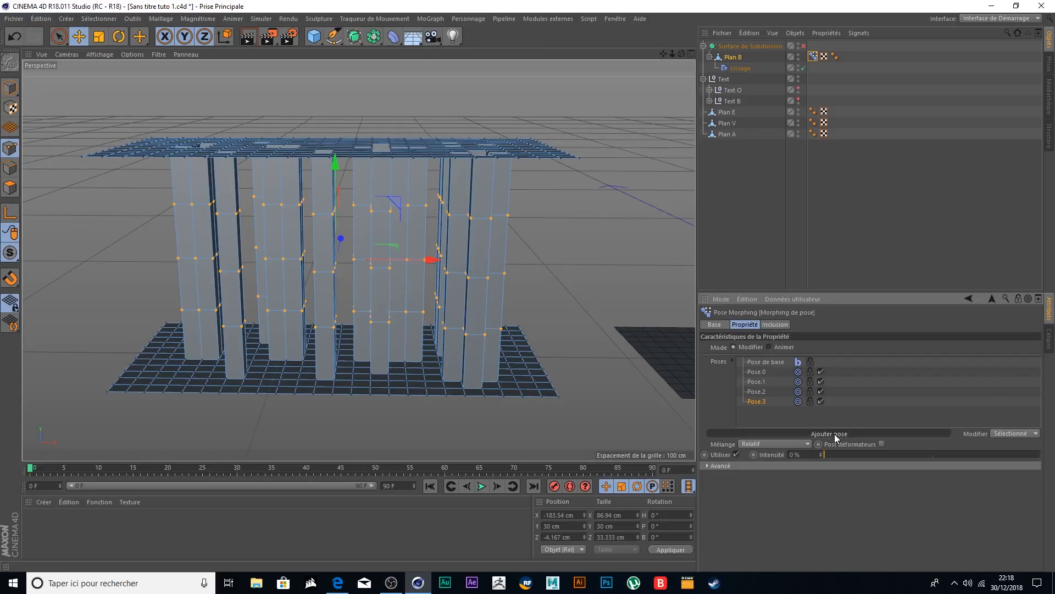
left_click_drag(341, 238, 347, 228)
left_click_drag(652, 226, 674, 193, "alt")
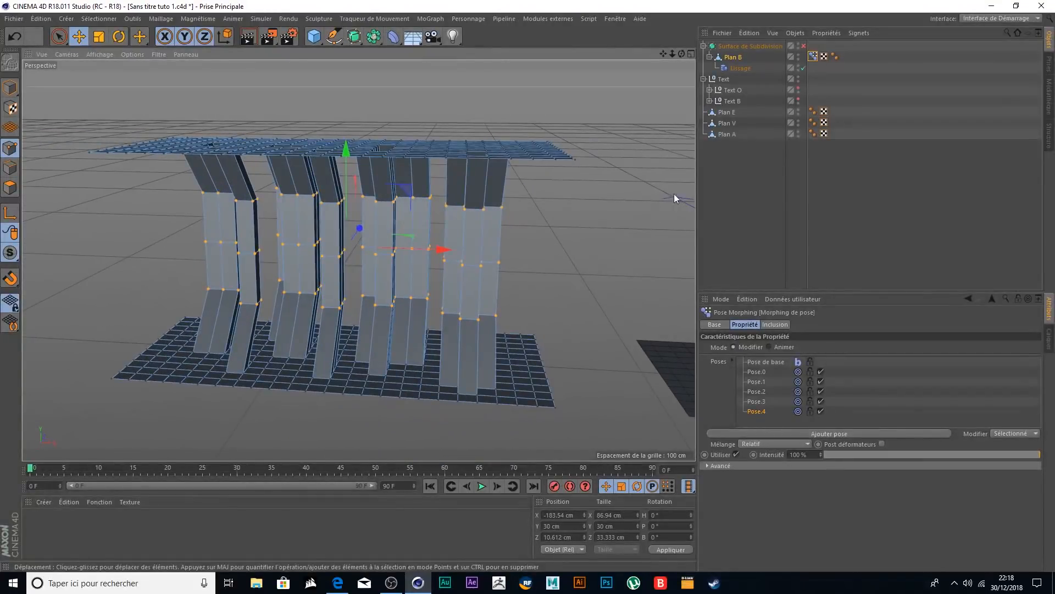
- Preview Pose.4 in Animate mode at positive and negative strengths, leaving it at 0%
left_click(769, 347)
left_click_drag(973, 431, 911, 450)
left_click_drag(796, 431, 796, 481)
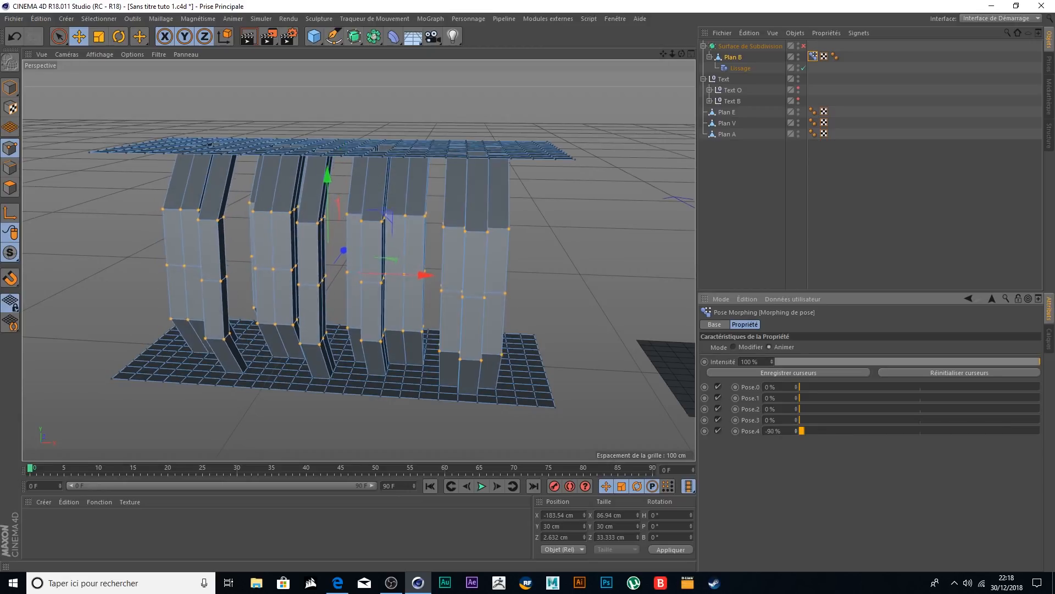
left_click_drag(807, 430, 727, 435)
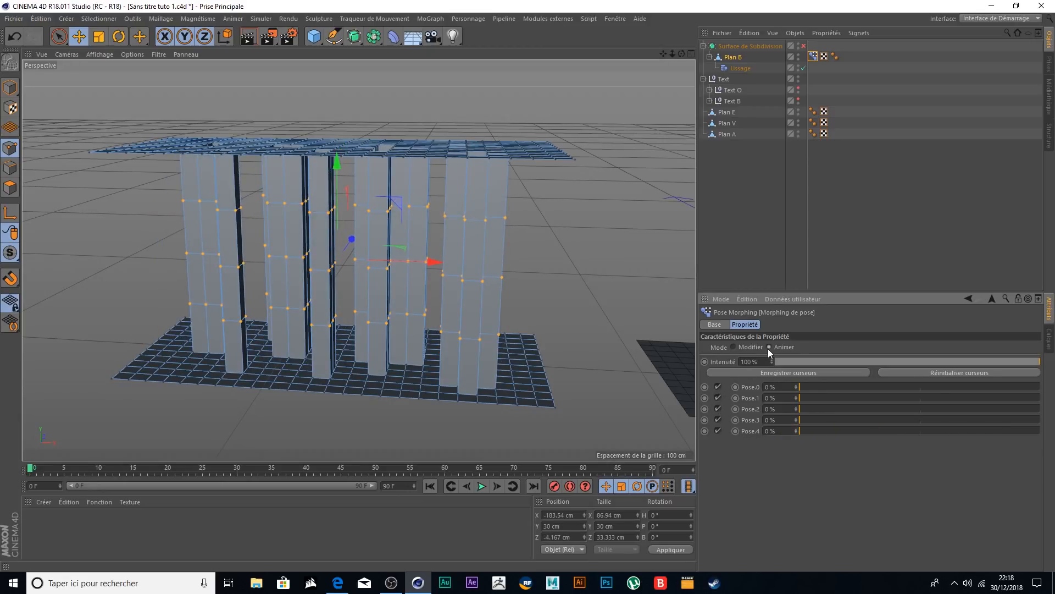
left_click_drag(595, 263, 540, 271, "alt")
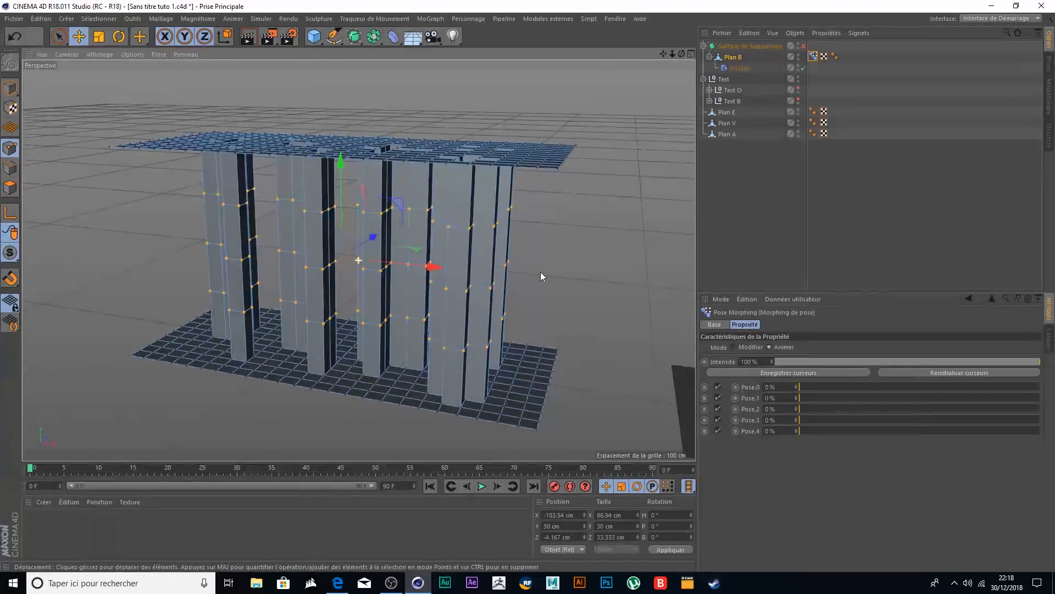
- Clear the point selection, enable the subdivision surface on Plan B, and deselect all objects
left_click(58, 37)
left_click(607, 219)
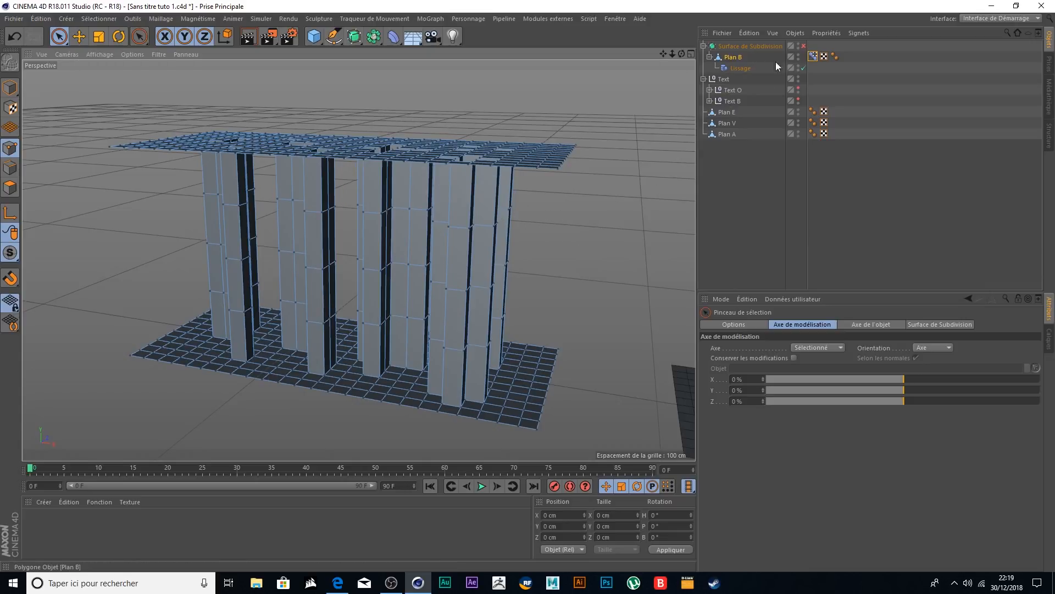
left_click(804, 46)
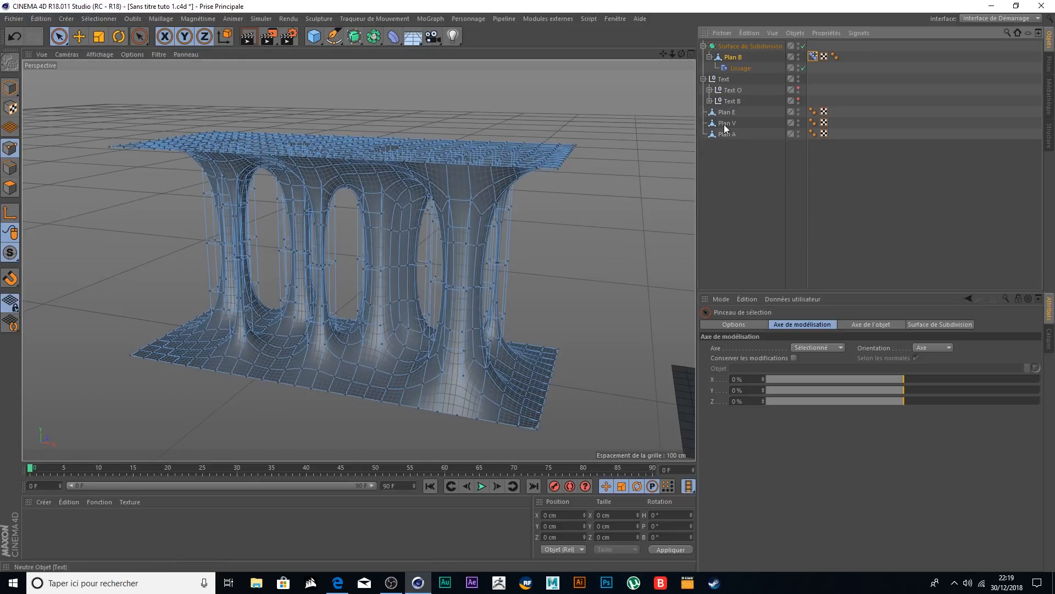
left_click(732, 222)
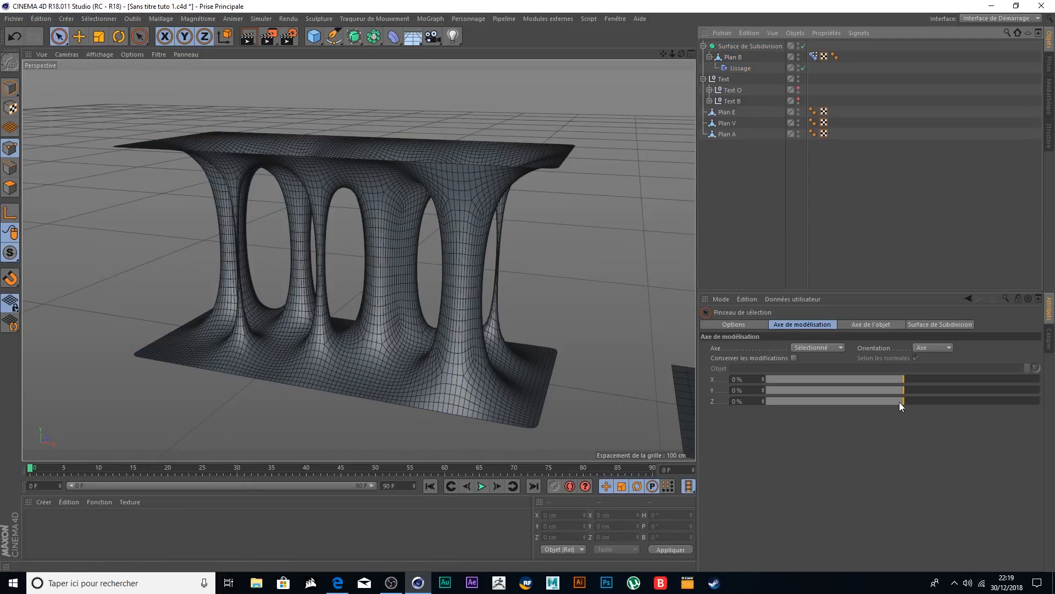
- Preview the Pose Morph poses on the smoothed pillars by varying their strengths, leaving all of them at 0%
left_click(813, 56)
left_click_drag(638, 264, 654, 235, "alt")
left_click_drag(802, 387, 906, 409)
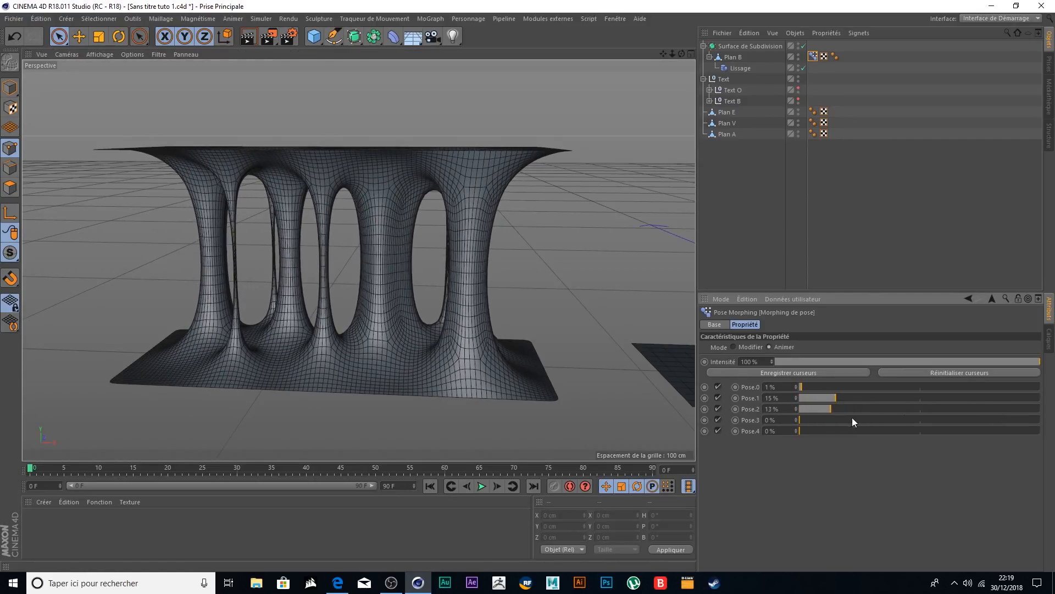
mouse_move(810, 420)
left_mouse_down()
mouse_move(951, 420)
mouse_move(852, 434)
mouse_move(998, 440)
mouse_move(873, 447)
mouse_move(795, 428)
left_mouse_up()
left_click_drag(866, 422, 765, 423)
left_click_drag(885, 410, 731, 389)
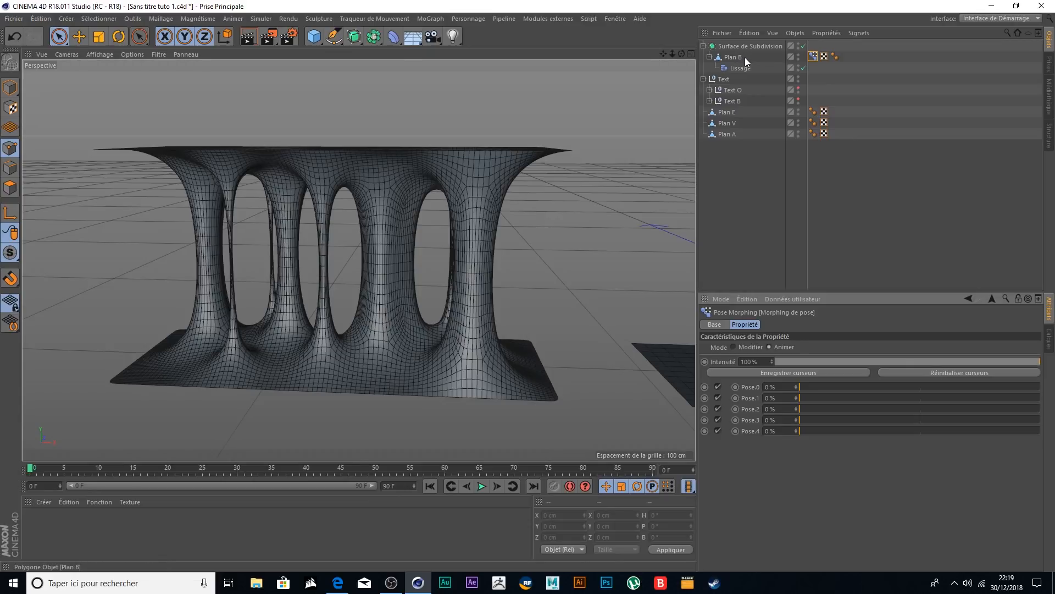
- Add a cube to the scene and set its Y size to 60 cm and its Z size to 50 cm
left_click(766, 208)
mouse_move(460, 238)
left_mouse_down("alt")
mouse_move(551, 235)
mouse_move(450, 231)
mouse_move(292, 114)
left_mouse_up("alt")
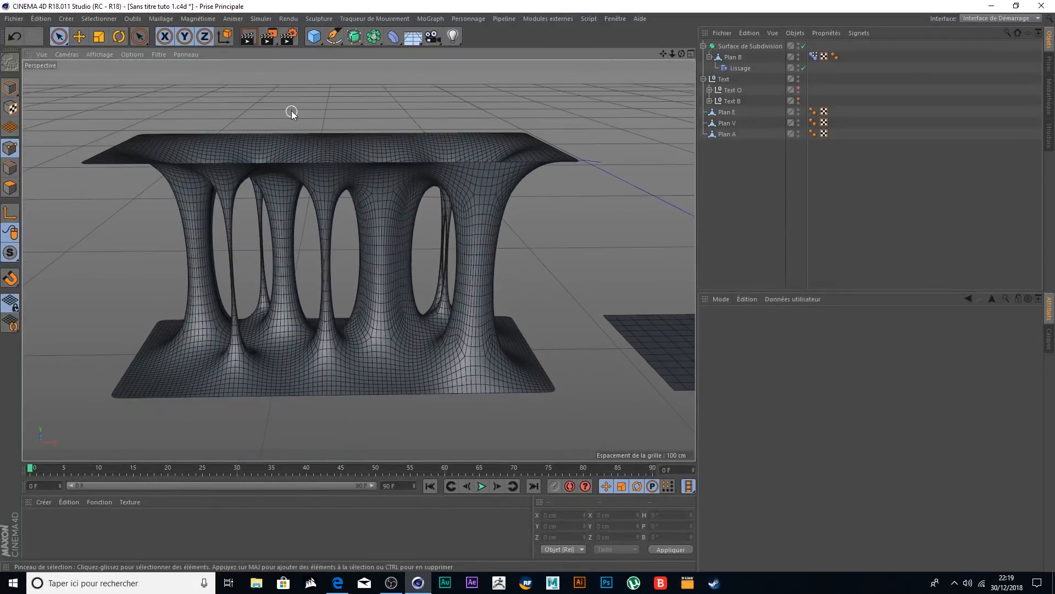
left_click(314, 37)
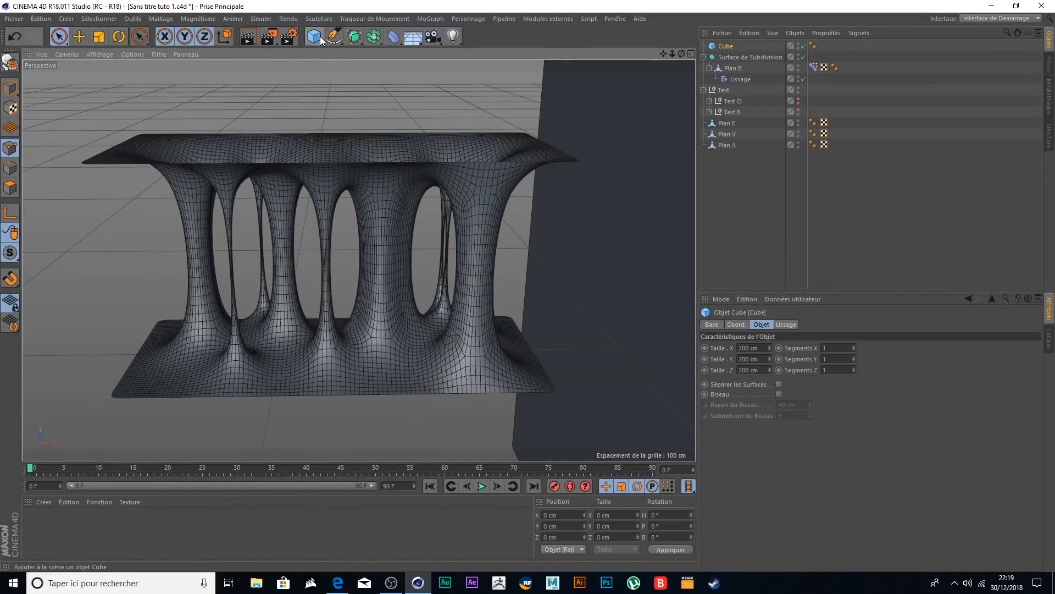
scroll(330, 118, "down", 5)
left_click_drag(664, 54, 333, 197)
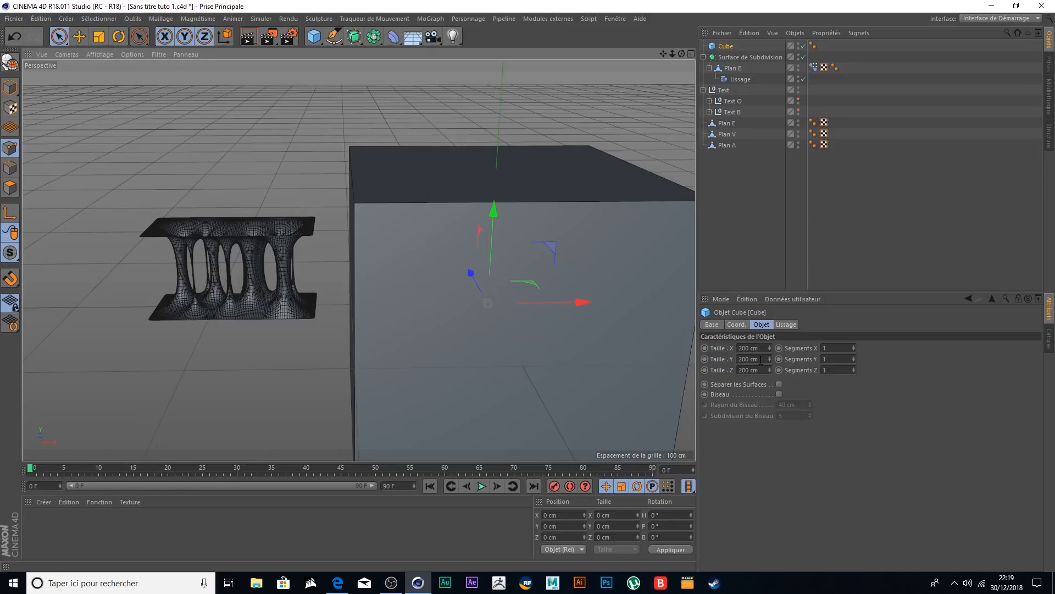
left_click(759, 359)
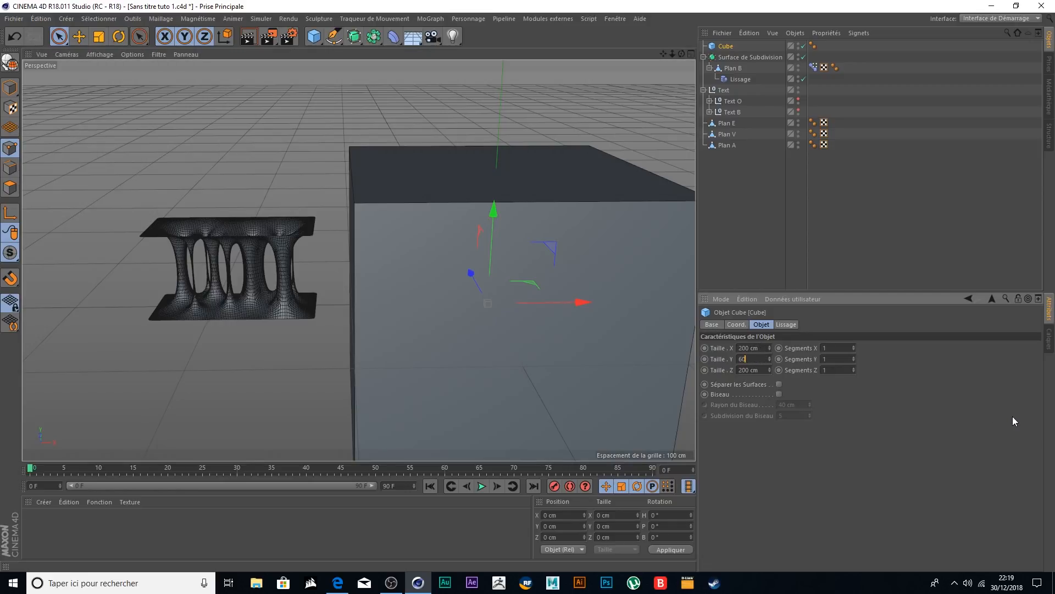
key("Return")
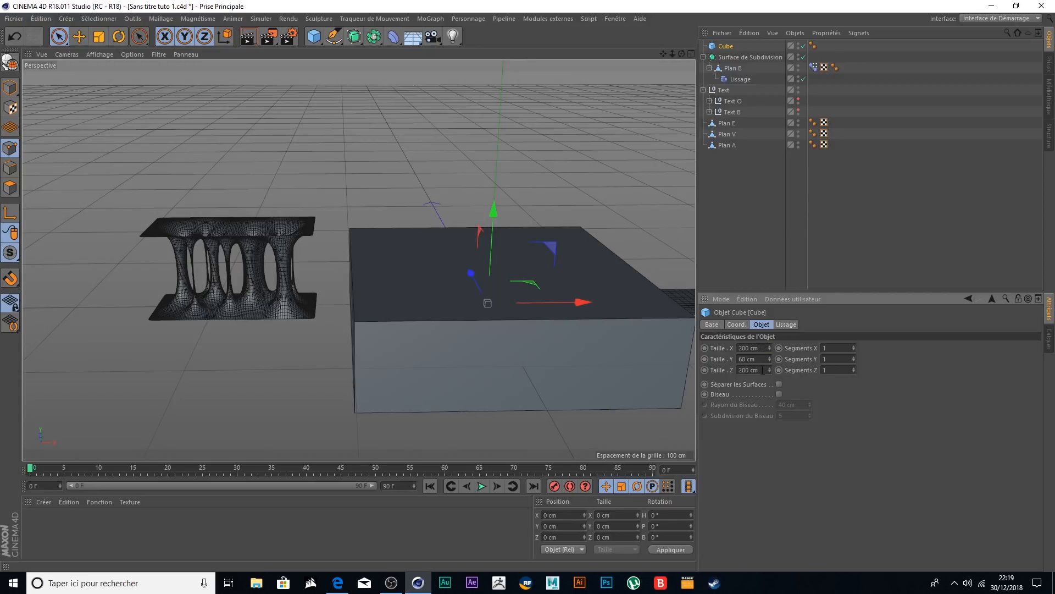
type("50")
key("Return")
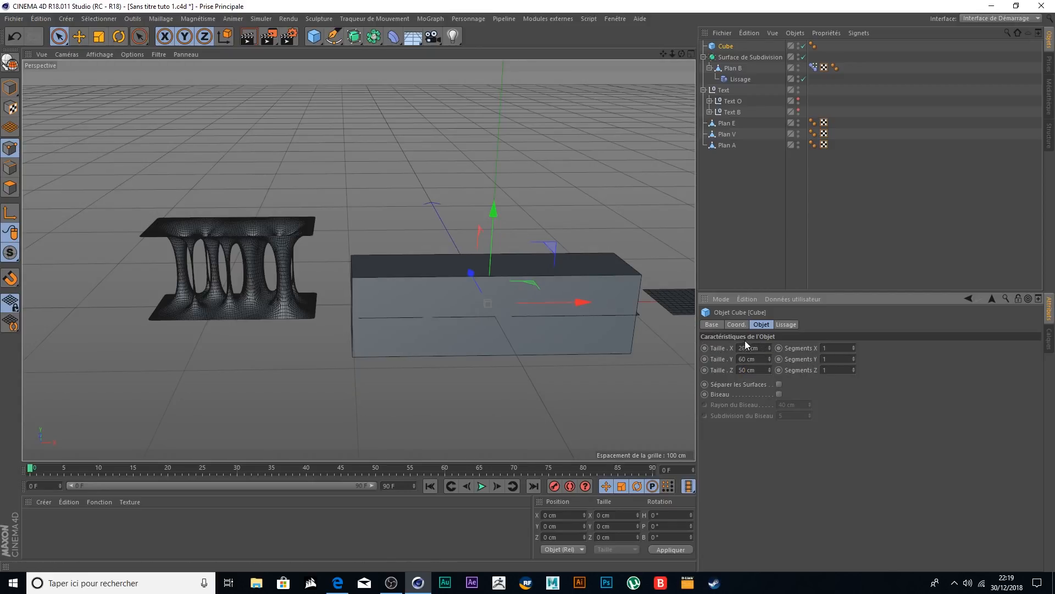
- Align the cube over the pillar structure in the front view and set its X size to 119 cm
left_click(690, 53)
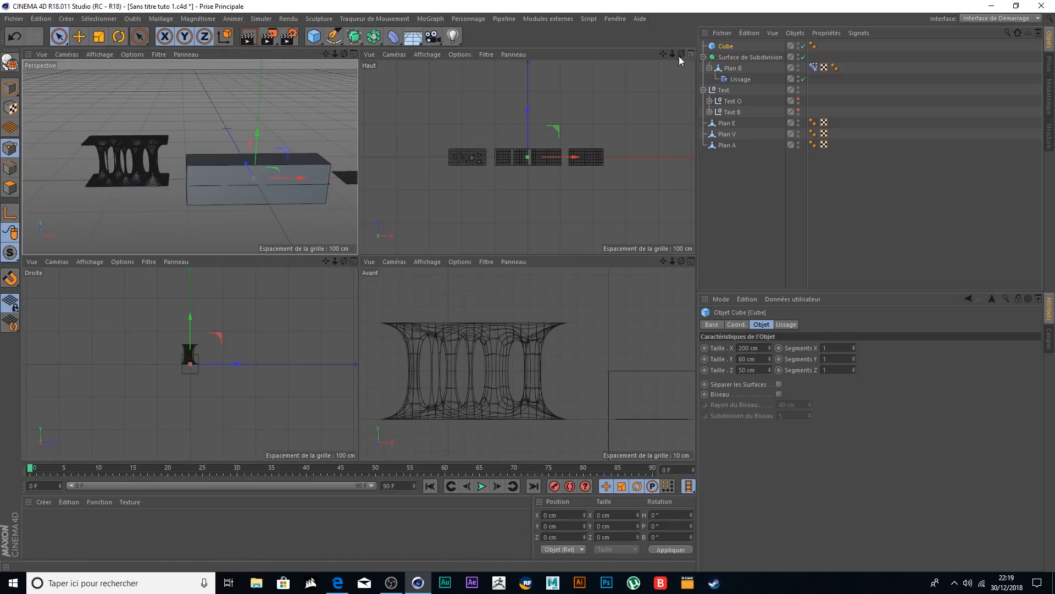
left_click(691, 261)
scroll(404, 275, "down", 3)
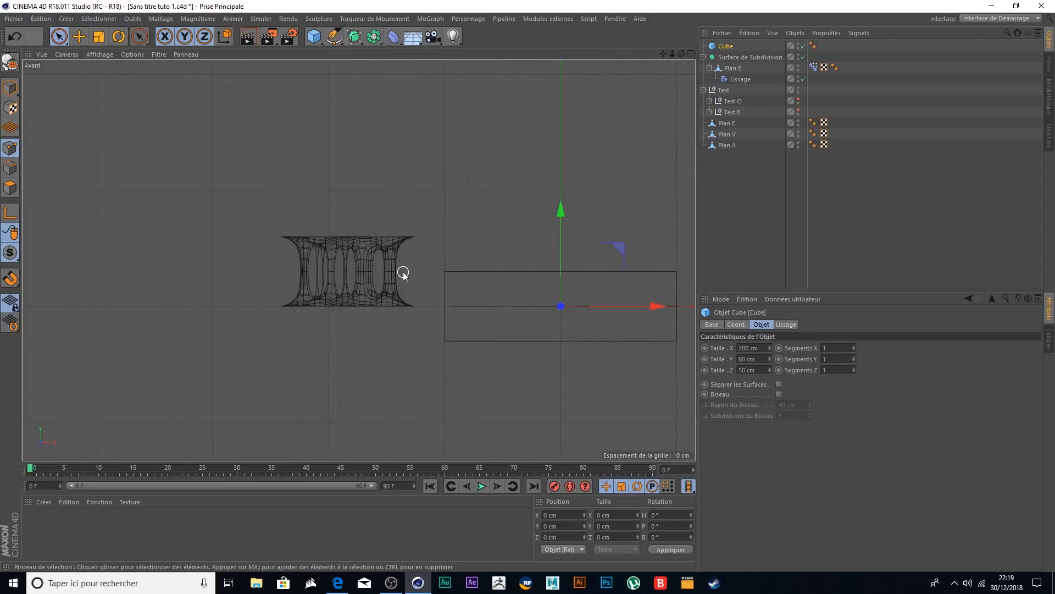
left_click_drag(653, 306, 440, 314)
scroll(373, 297, "up", 3)
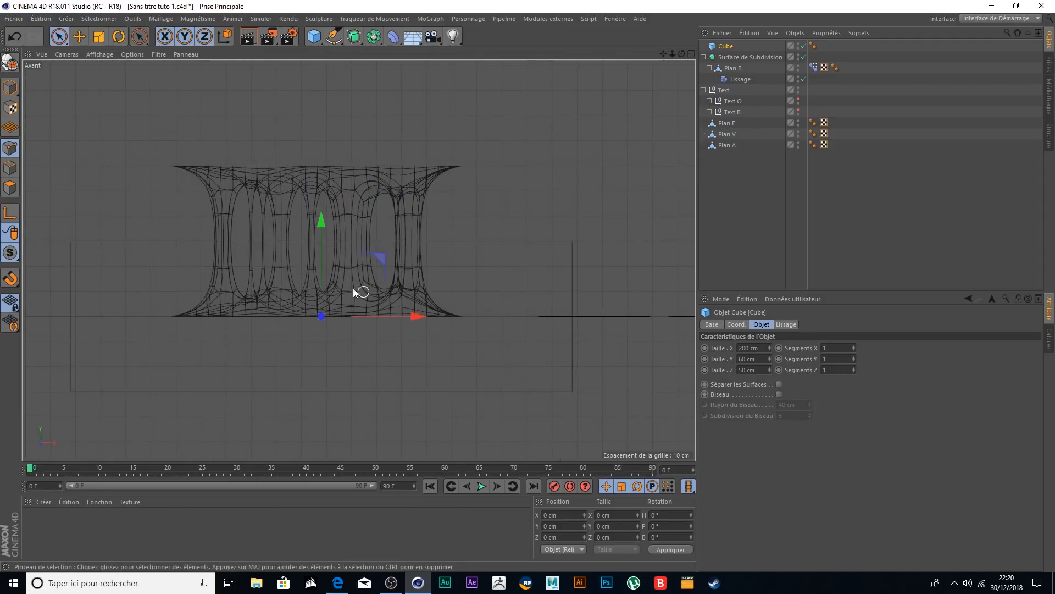
left_click_drag(320, 261, 314, 188)
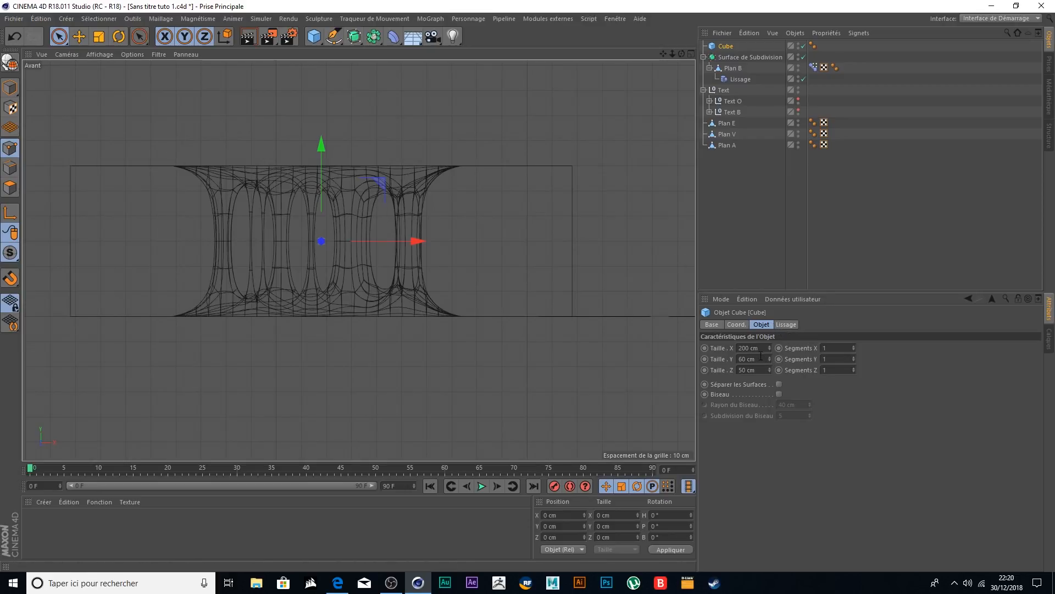
left_click_drag(769, 348, 740, 348)
left_click_drag(415, 240, 406, 239)
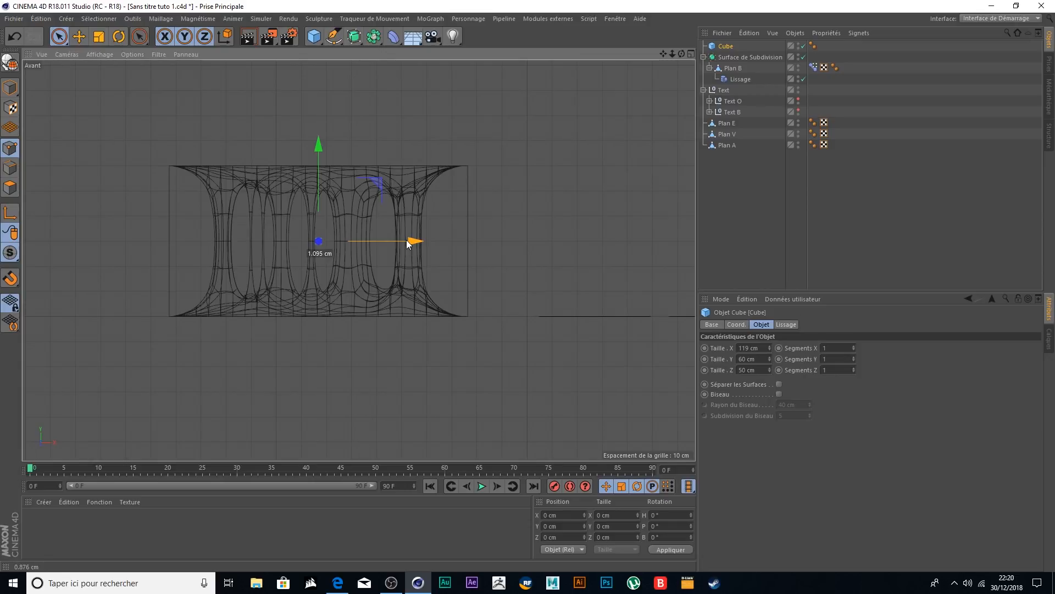
- Check the cube's fit around the pillars in the perspective view and convert it to an editable polygon object
left_click(691, 54)
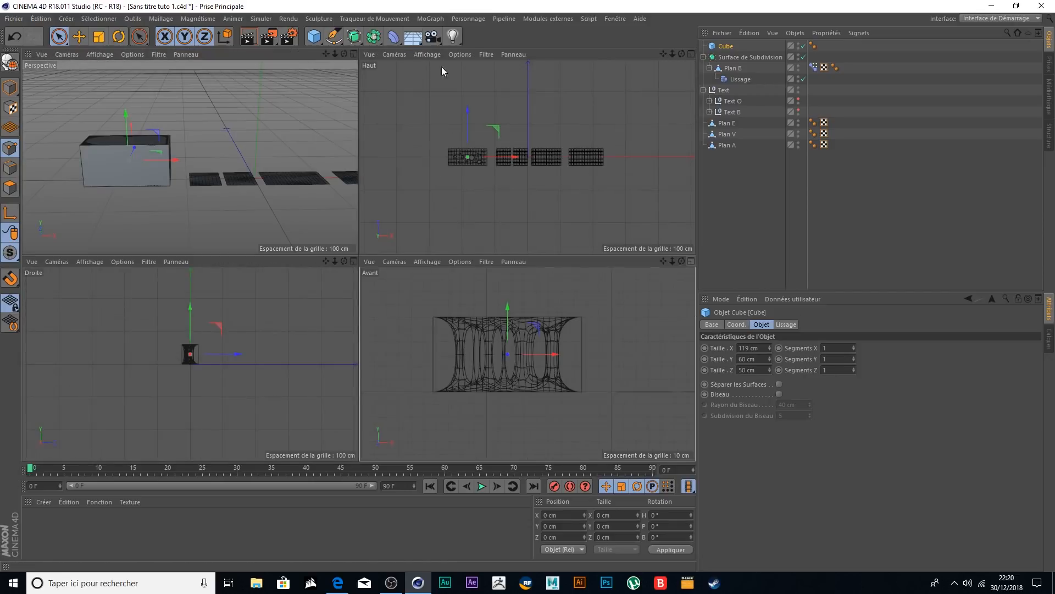
left_click(353, 54)
scroll(198, 177, "up", 6)
mouse_move(431, 219)
left_mouse_down("alt")
mouse_move(423, 283)
mouse_move(470, 286)
mouse_move(428, 262)
mouse_move(426, 235)
left_mouse_up("alt")
mouse_move(392, 376)
left_mouse_down()
mouse_move(375, 379)
mouse_move(463, 302)
mouse_move(542, 206)
mouse_move(542, 191)
mouse_move(433, 233)
mouse_move(388, 362)
mouse_move(447, 411)
mouse_move(355, 352)
mouse_move(388, 368)
mouse_move(382, 398)
mouse_move(381, 345)
mouse_move(389, 386)
left_mouse_up()
scroll(379, 313, "down", 3)
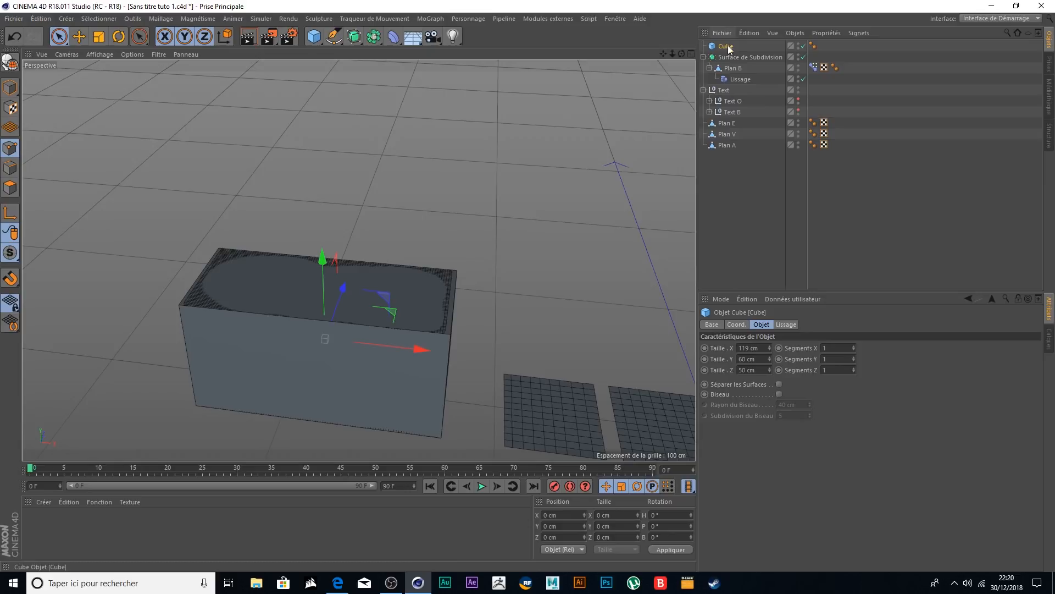
left_click(10, 62)
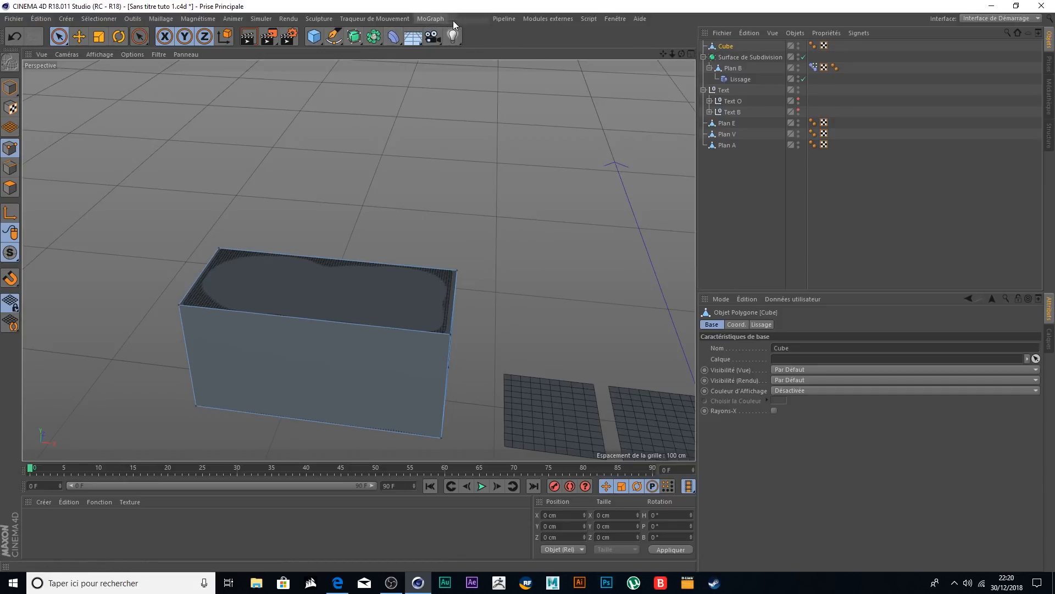
- Add a joint and move it in the front view to the middle of the pillar structure's base, at about X -182 cm
left_click(473, 20)
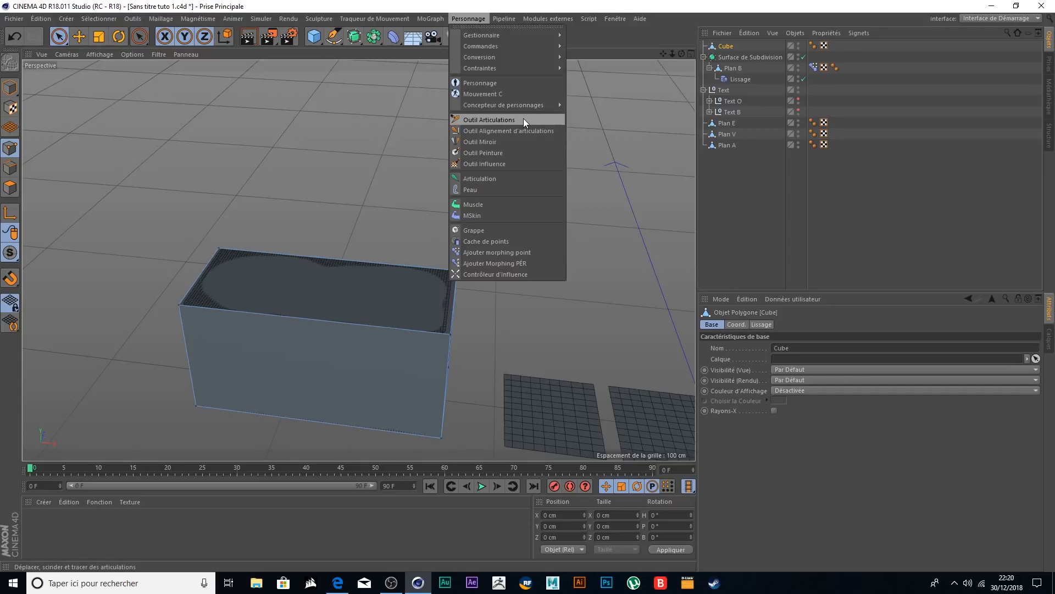
left_click(499, 178)
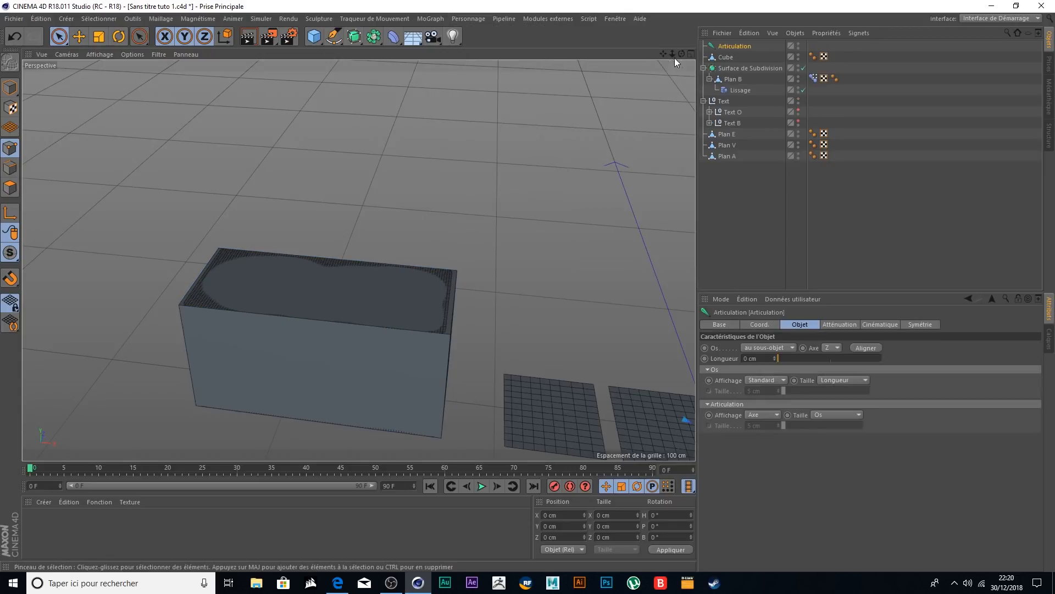
left_click(691, 54)
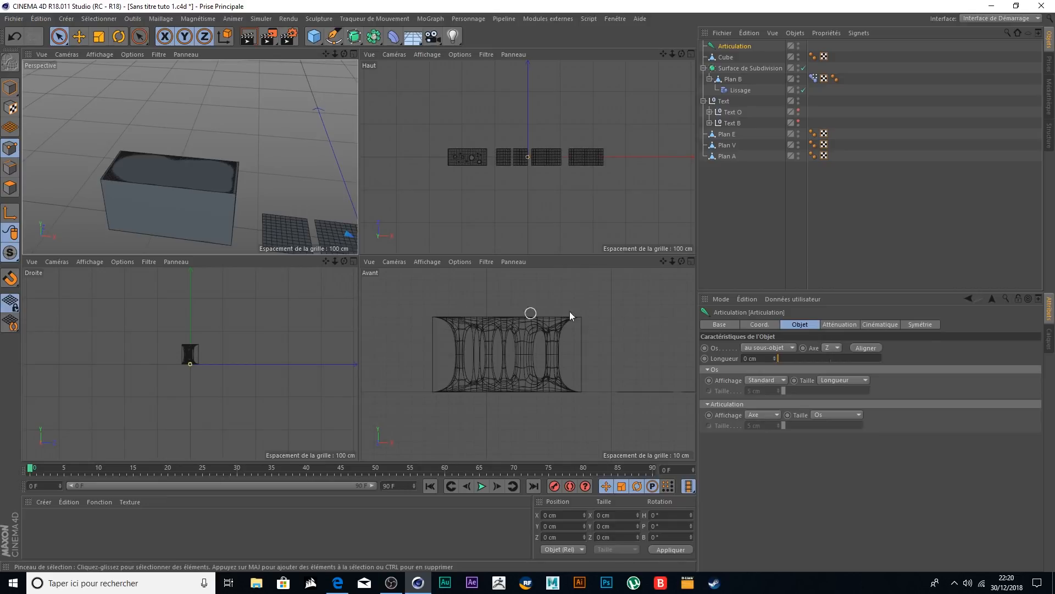
left_click(691, 261)
scroll(544, 291, "up", 1)
left_click(10, 88)
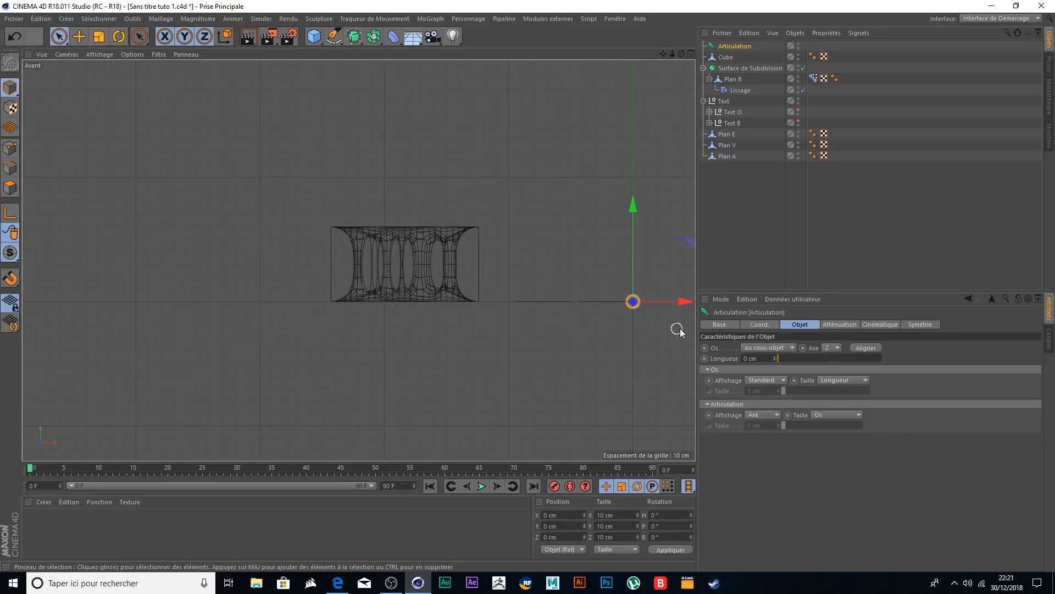
left_click_drag(685, 301, 461, 312)
scroll(393, 291, "up", 5)
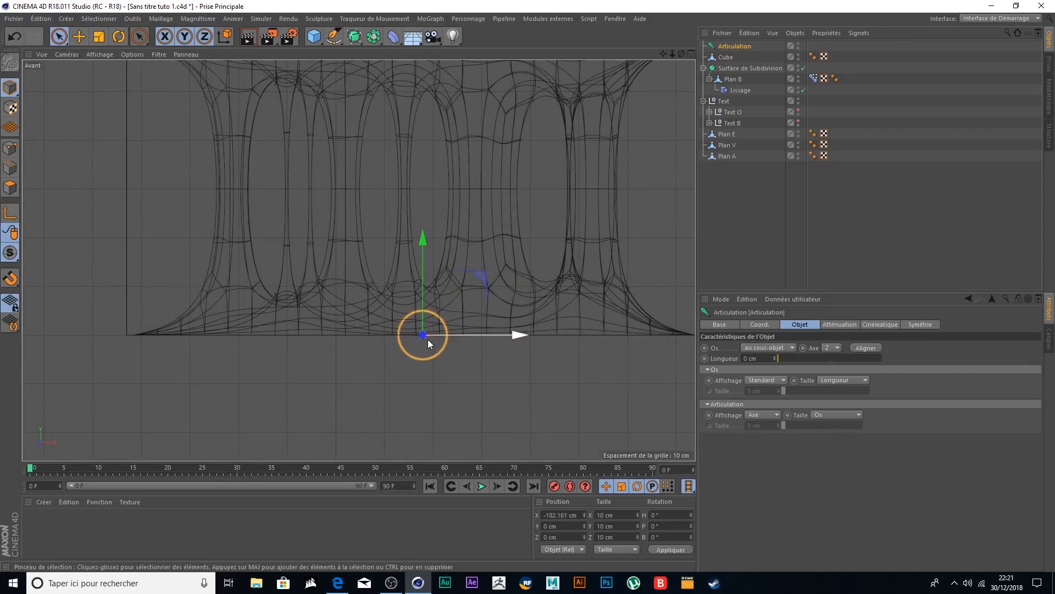
scroll(469, 328, "down", 2)
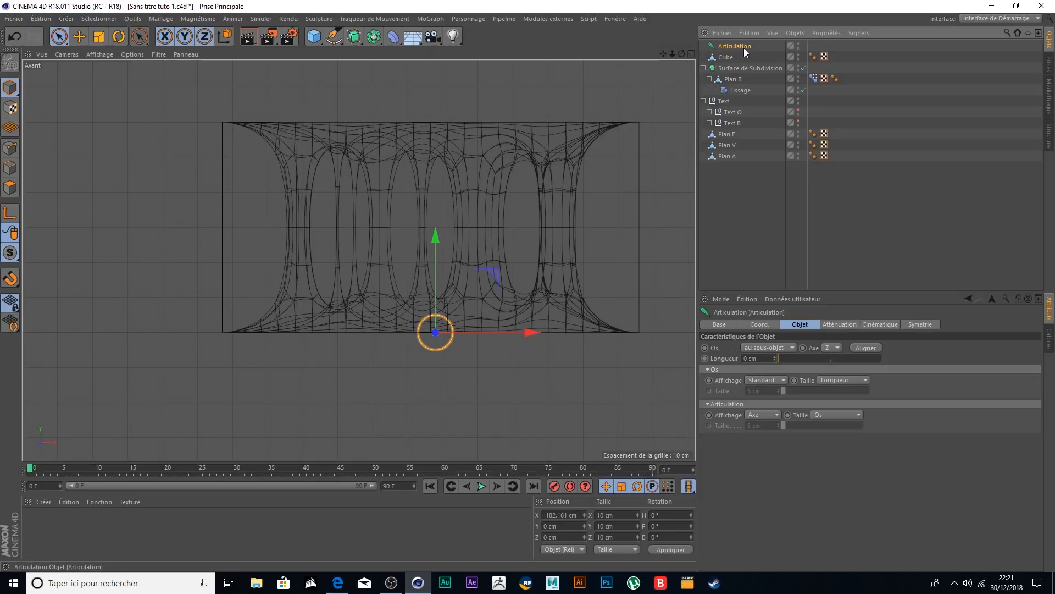
- Duplicate the joint and raise the copy to about Y 11.6 cm
left_click_drag(746, 52, 745, 54, "ctrl")
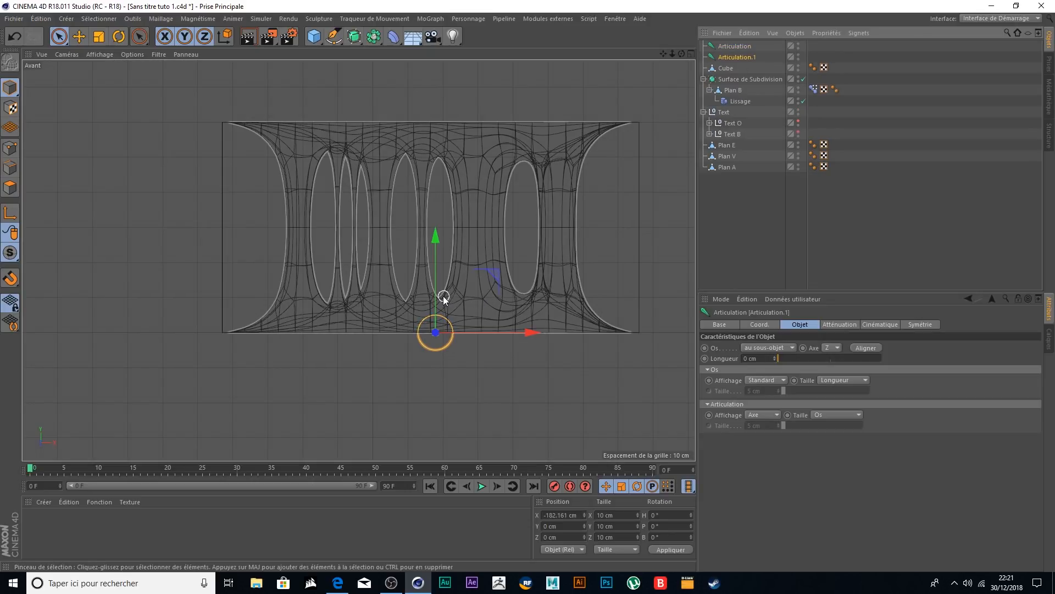
left_click_drag(438, 298, 438, 254)
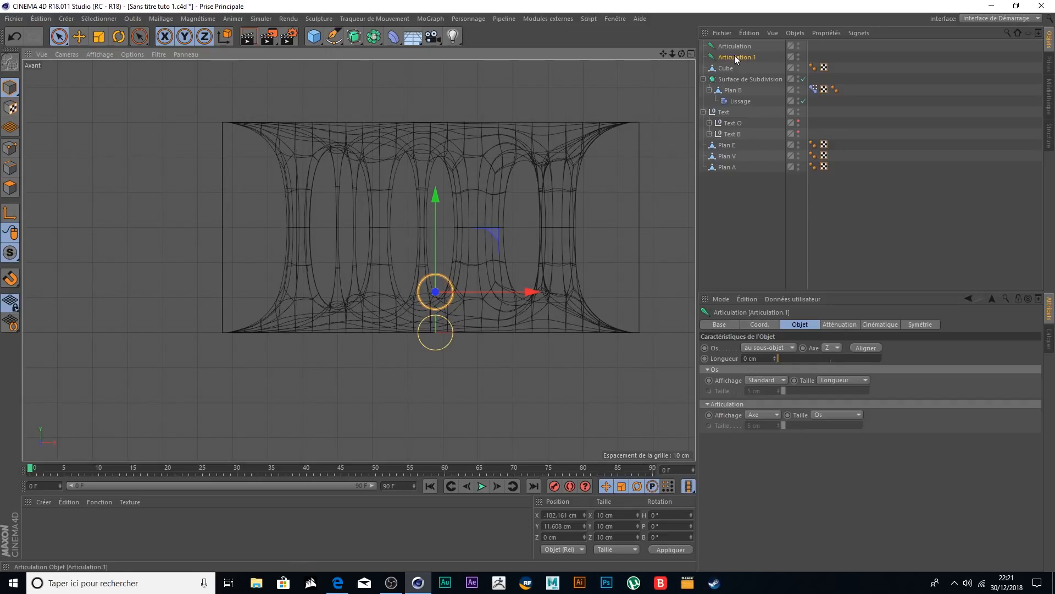
- Make the raised joint Articulation.1 a child of the base joint Articulation and select the parent joint
left_click_drag(734, 57, 745, 48)
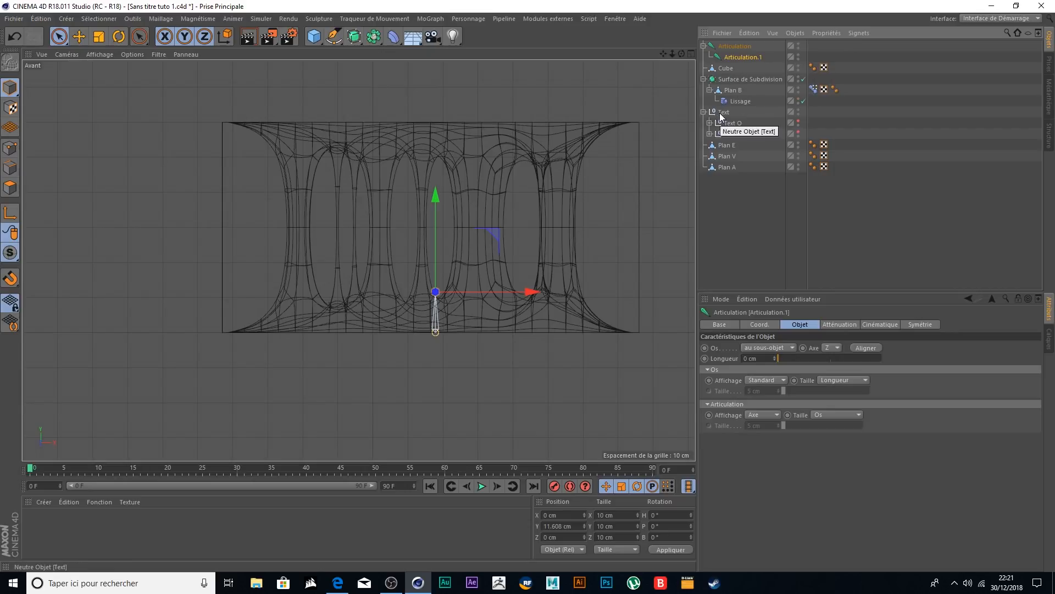
left_click(743, 47)
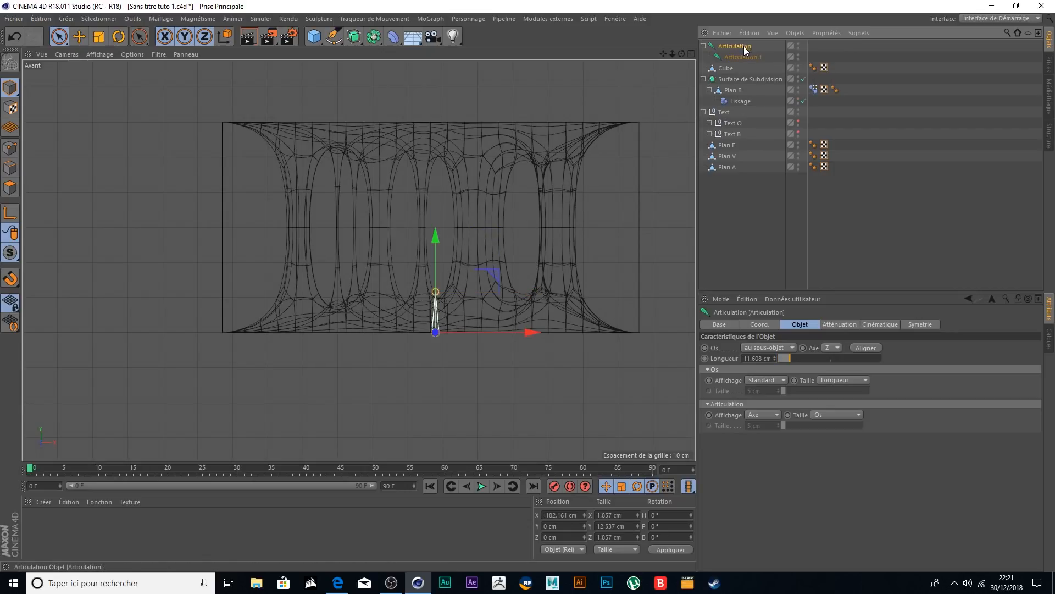
left_click(704, 46)
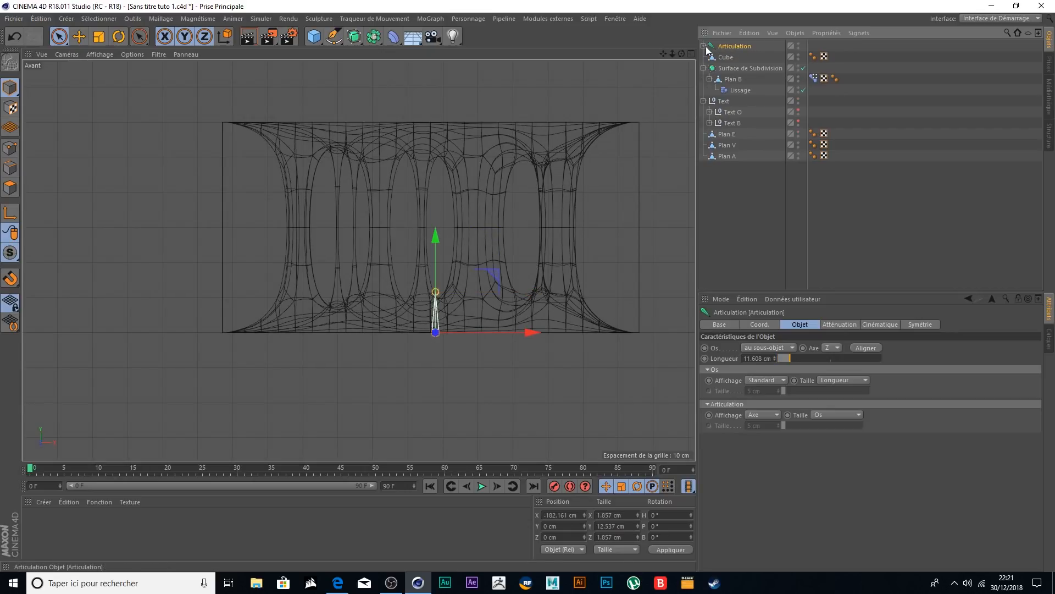
left_click(704, 47)
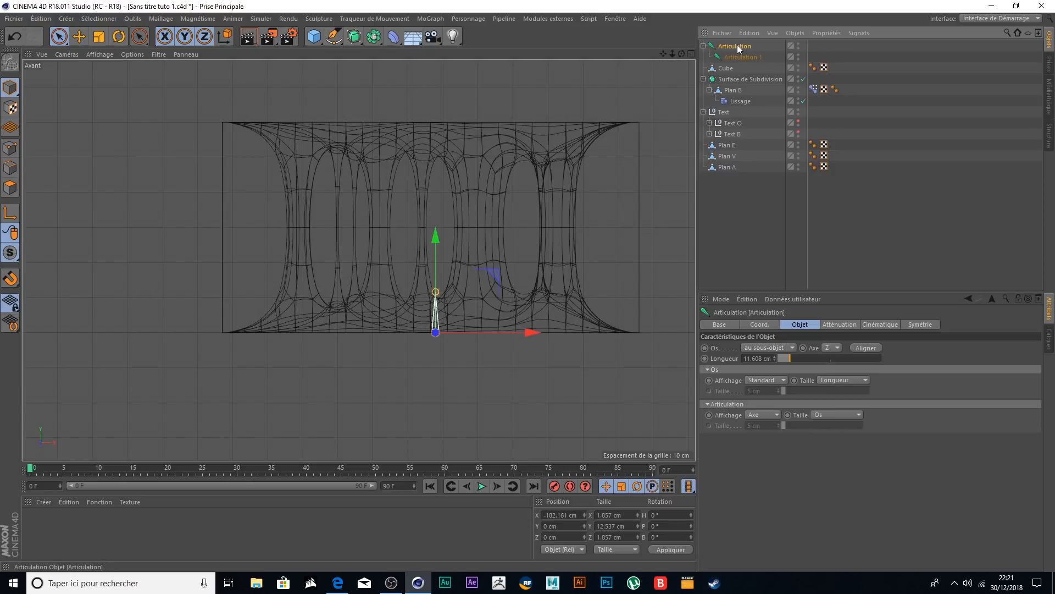
- Duplicate the two-joint chain and raise the copy to Y 60 cm, at the top edge of the cube
left_click_drag(746, 42, 746, 45, "ctrl")
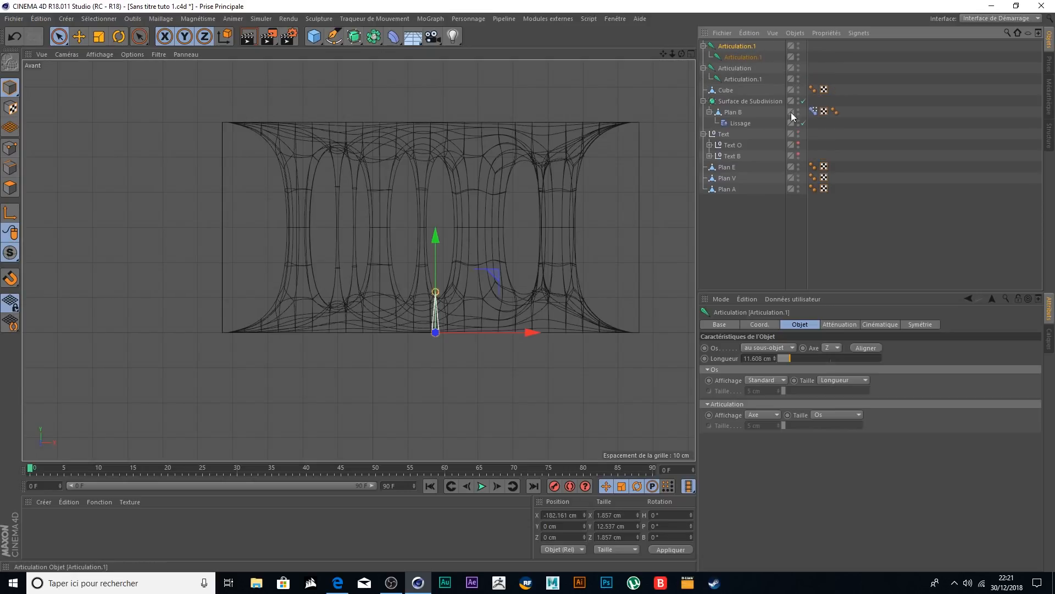
left_click_drag(435, 252, 439, 75)
left_click_drag(436, 264, 436, 249)
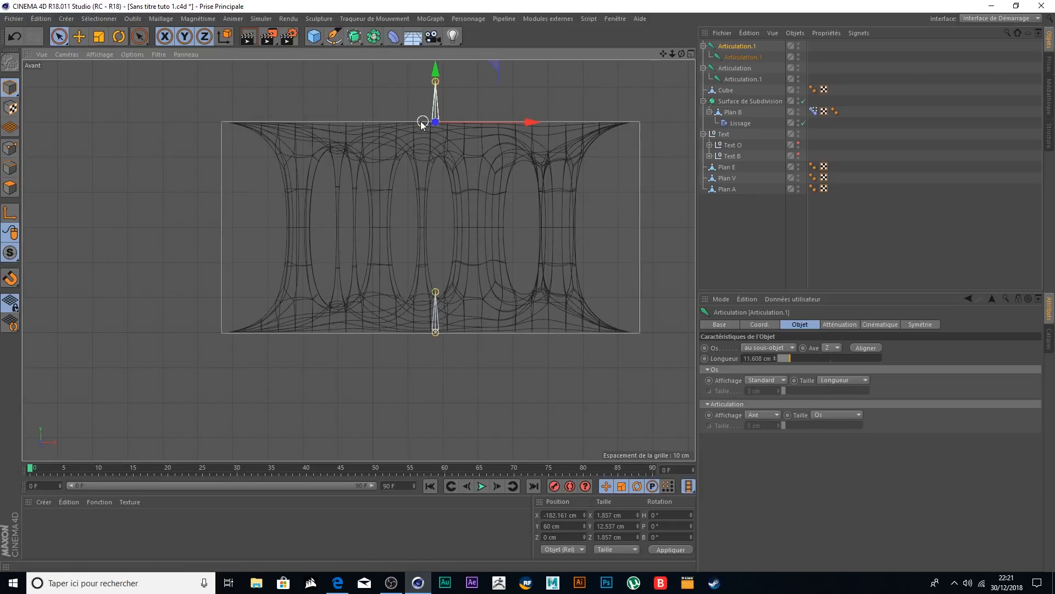
scroll(417, 123, "up", 5)
scroll(417, 123, "up", 3)
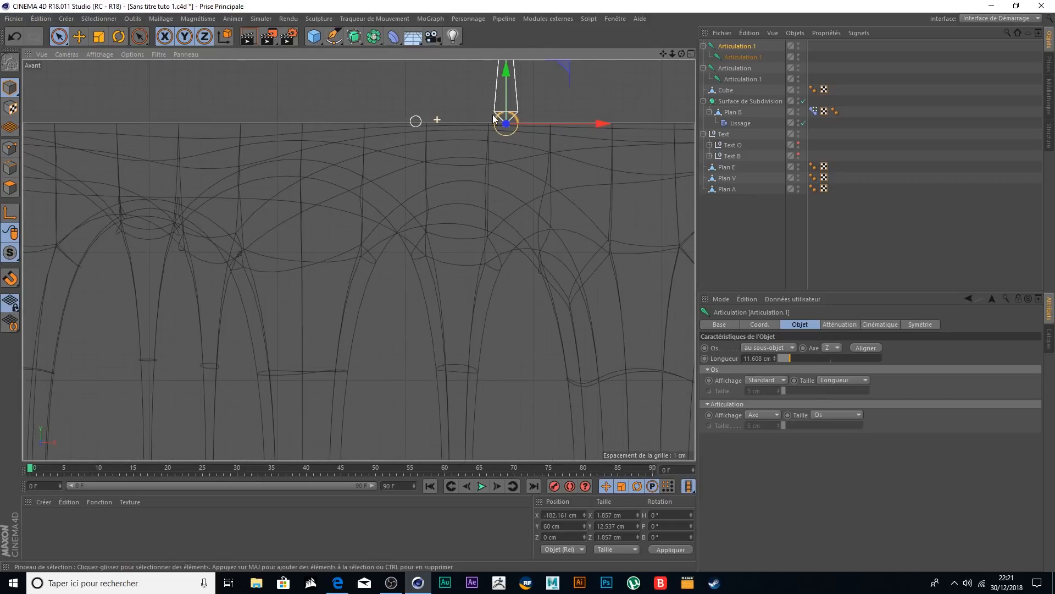
scroll(500, 144, "down", 7)
scroll(511, 152, "down", 3)
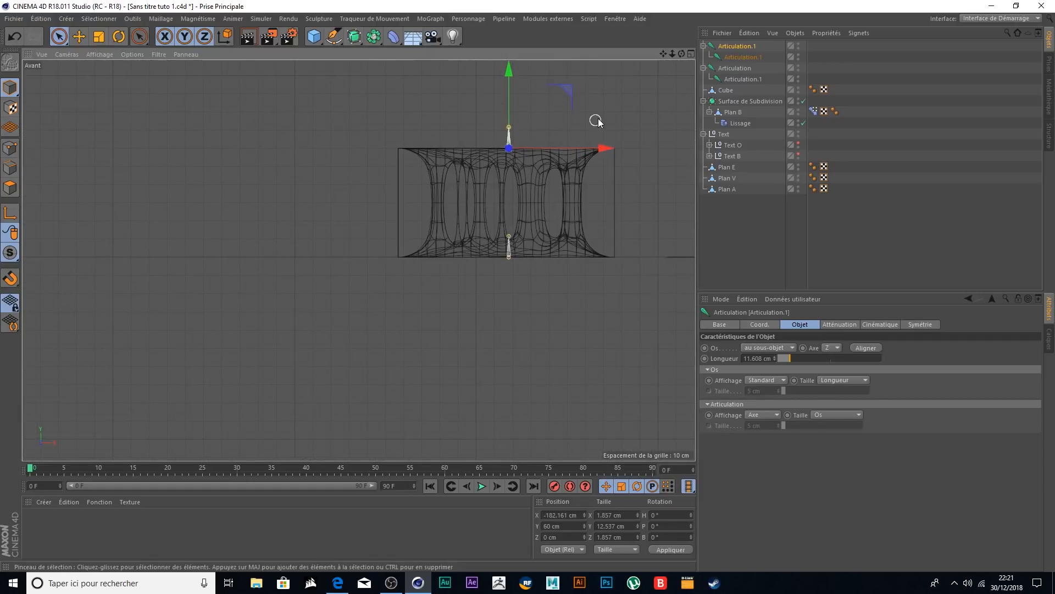
- Bind the Cube to both joint chains, Articulation.1 and Articulation, including their child joints
left_click_drag(662, 51, 572, 116)
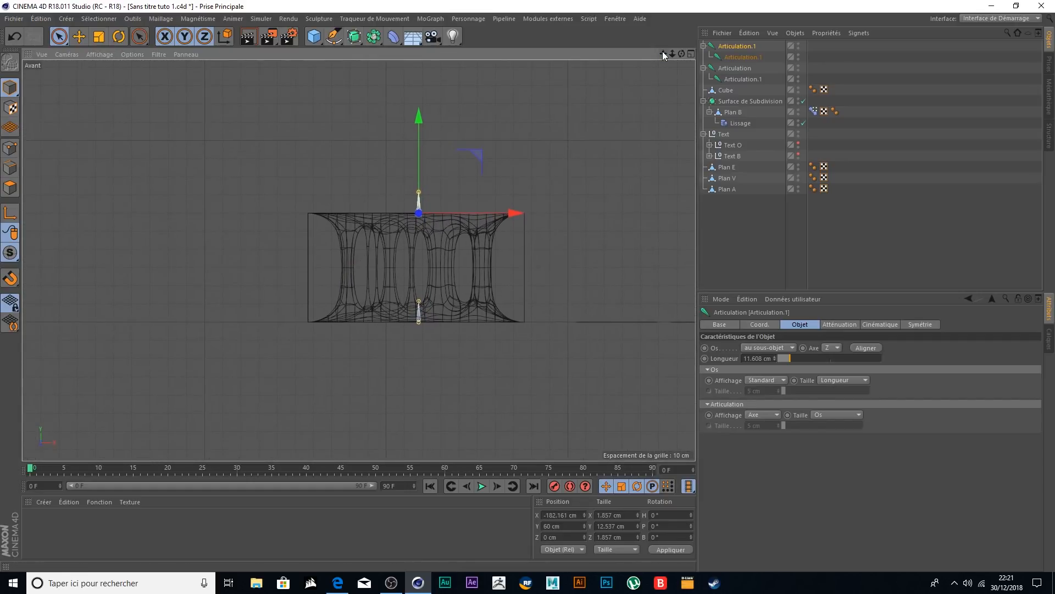
left_click(705, 68)
left_click(703, 45)
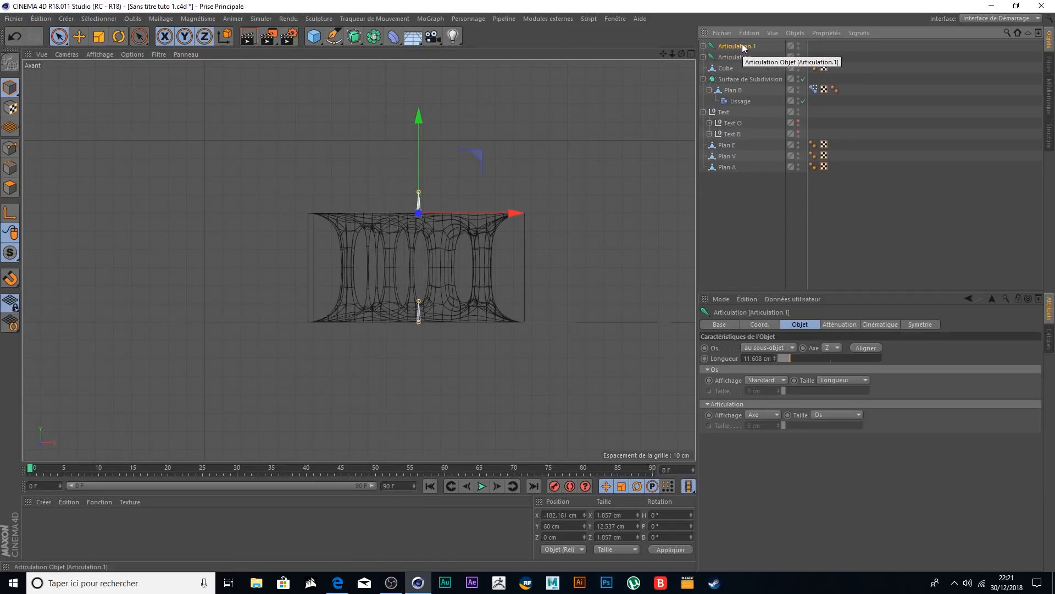
left_click(736, 57)
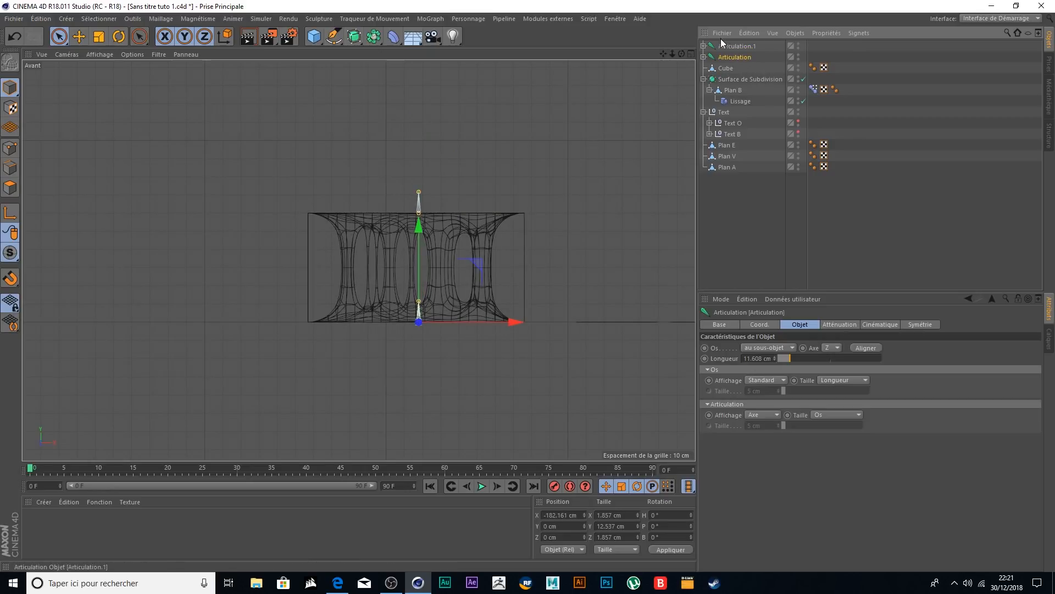
left_click(704, 46)
left_click(703, 68)
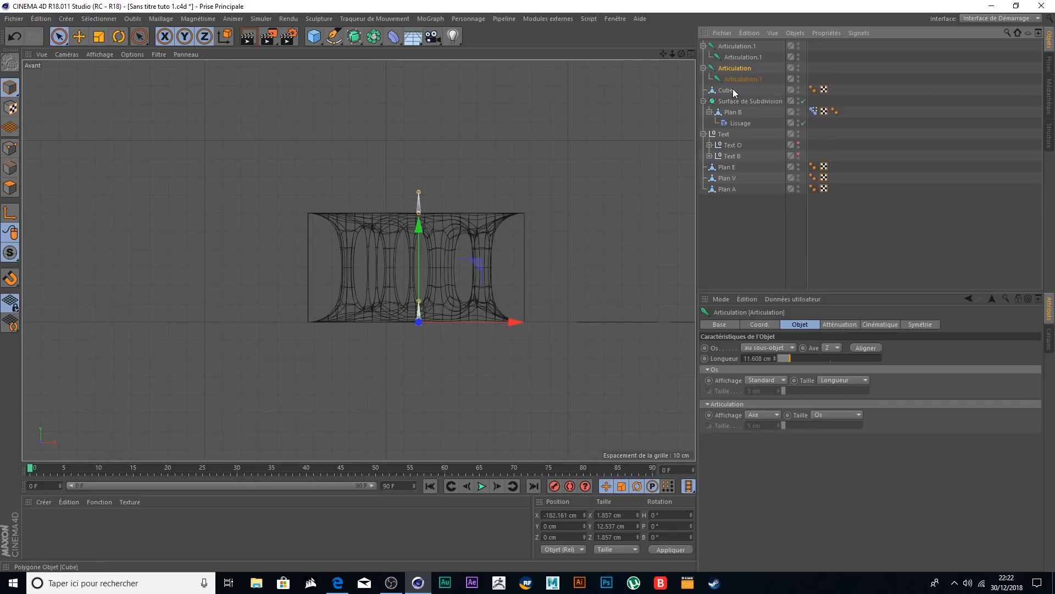
left_click(731, 90)
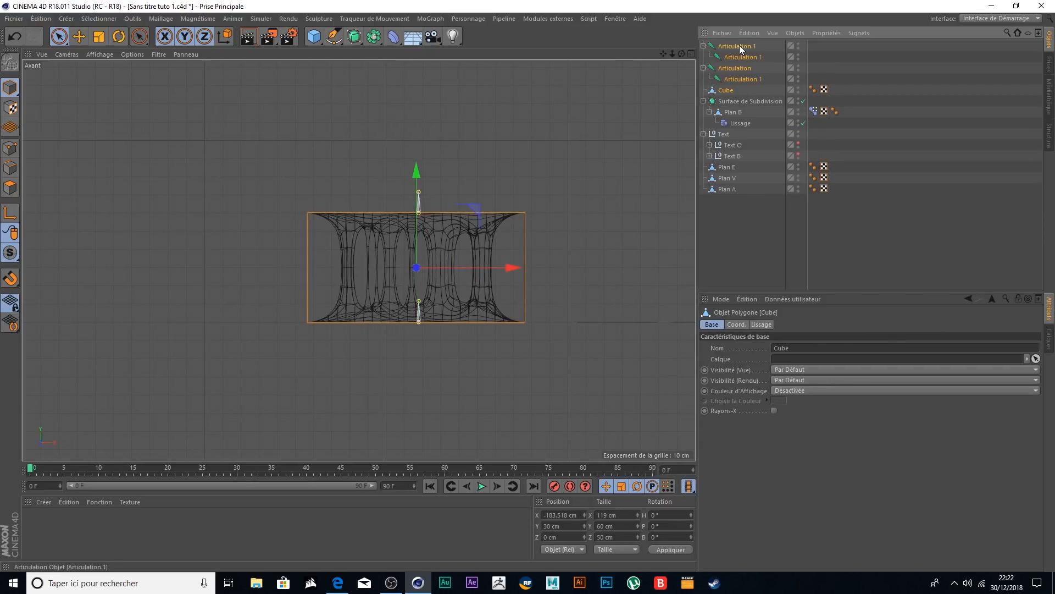
left_click(740, 45, "shift")
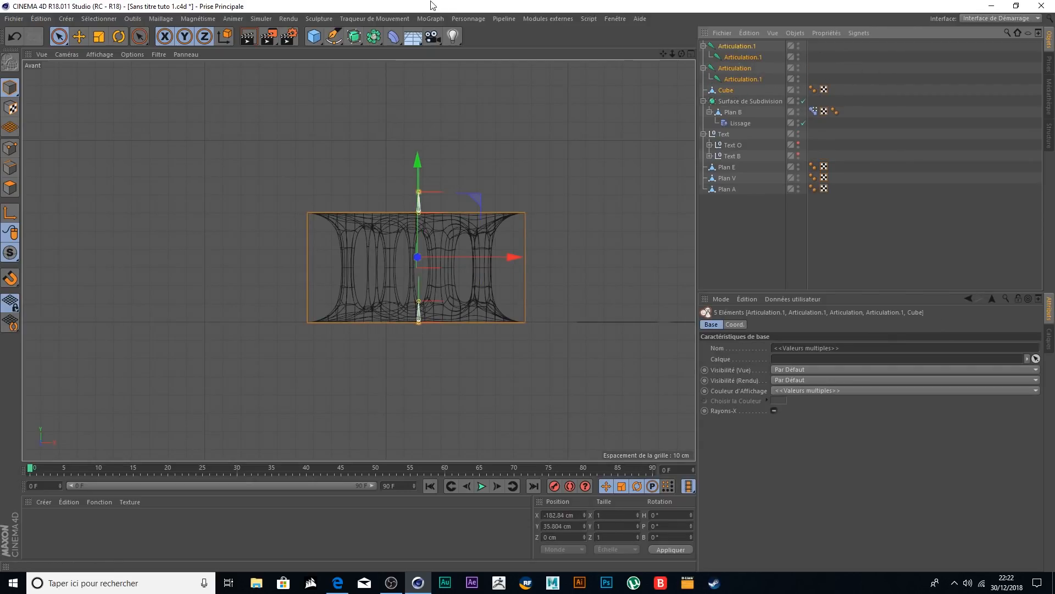
left_click(457, 18)
mouse_move(489, 45)
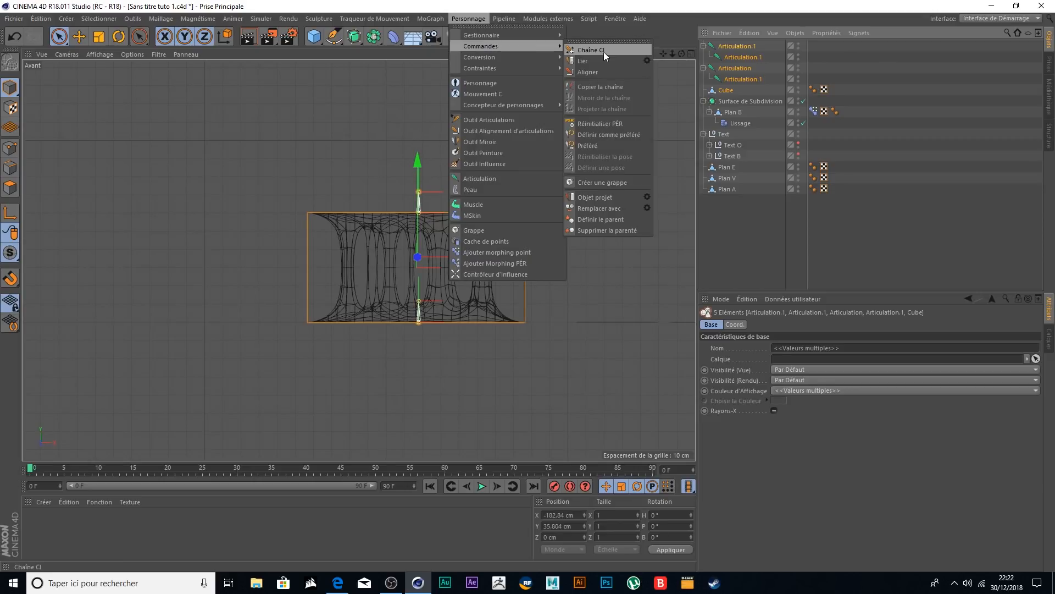
left_click(589, 59)
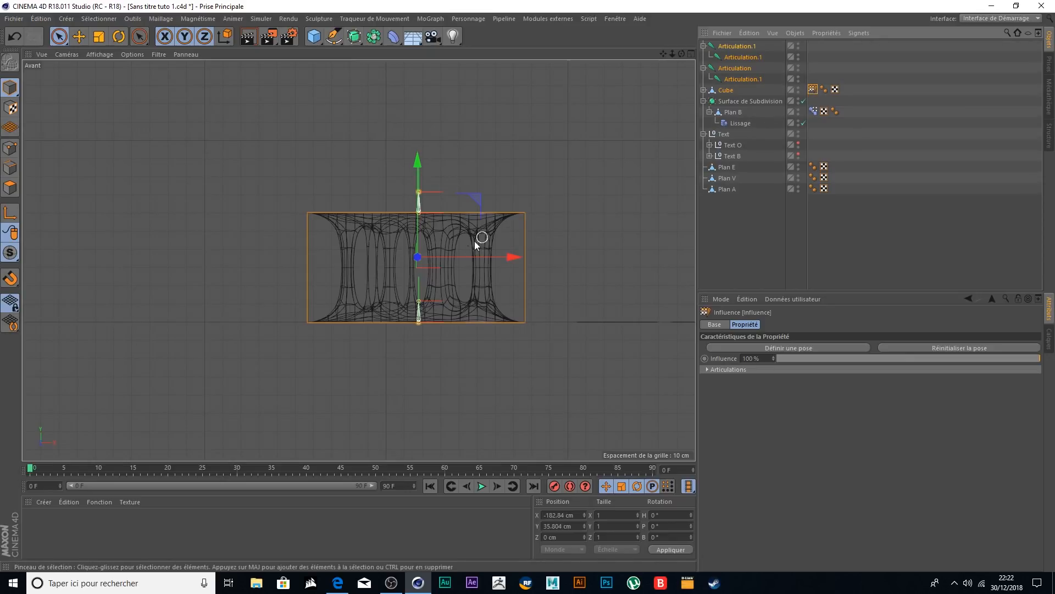
- Test the binding by shifting the upper joint Articulation.1 about 60 cm along X, and undo the moves
left_click(742, 47)
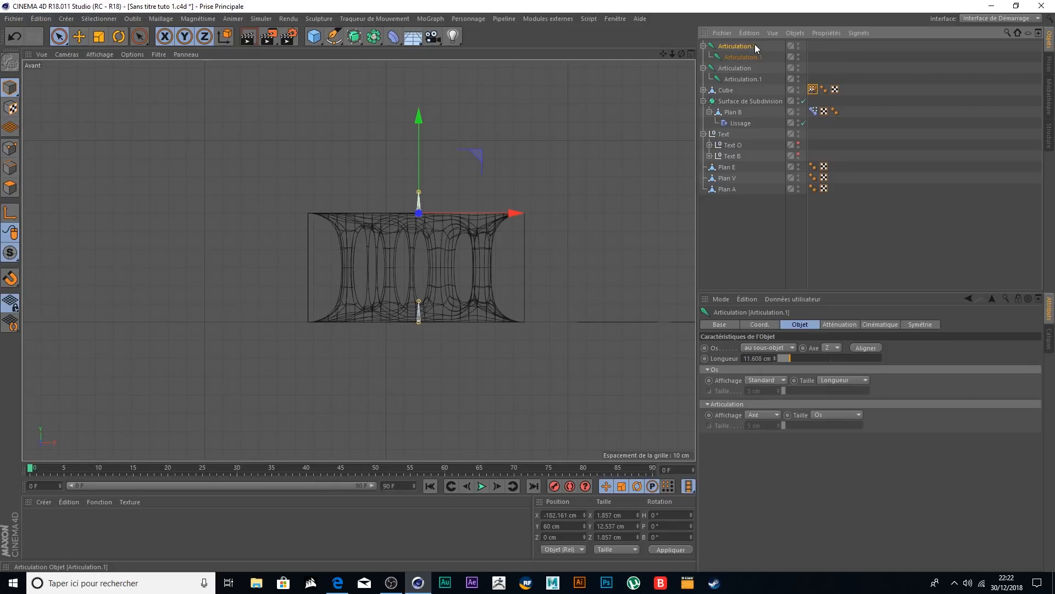
left_click_drag(506, 212, 615, 210)
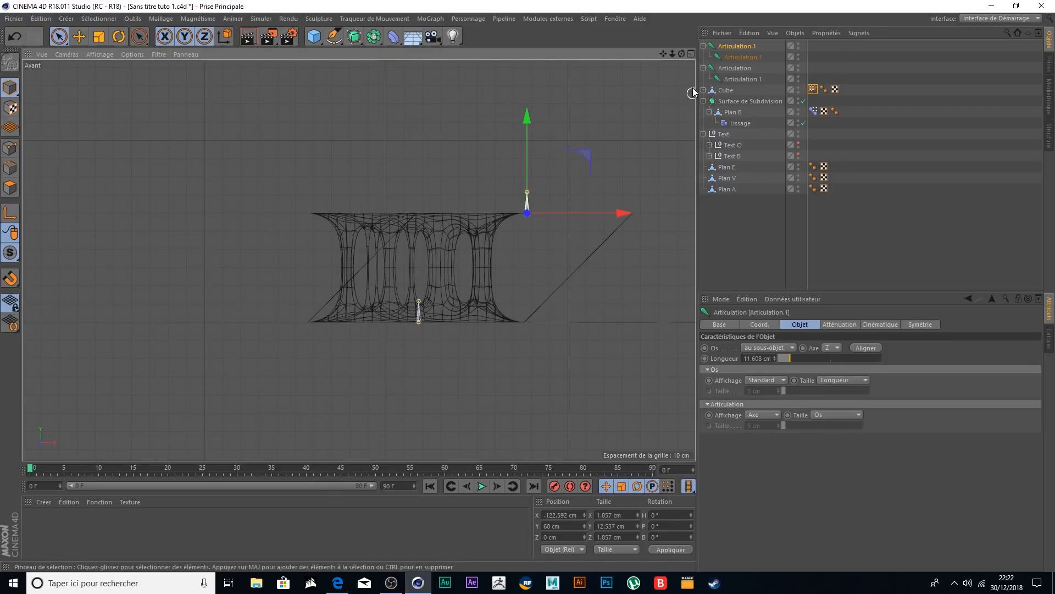
left_click(691, 53)
middle_click(322, 140)
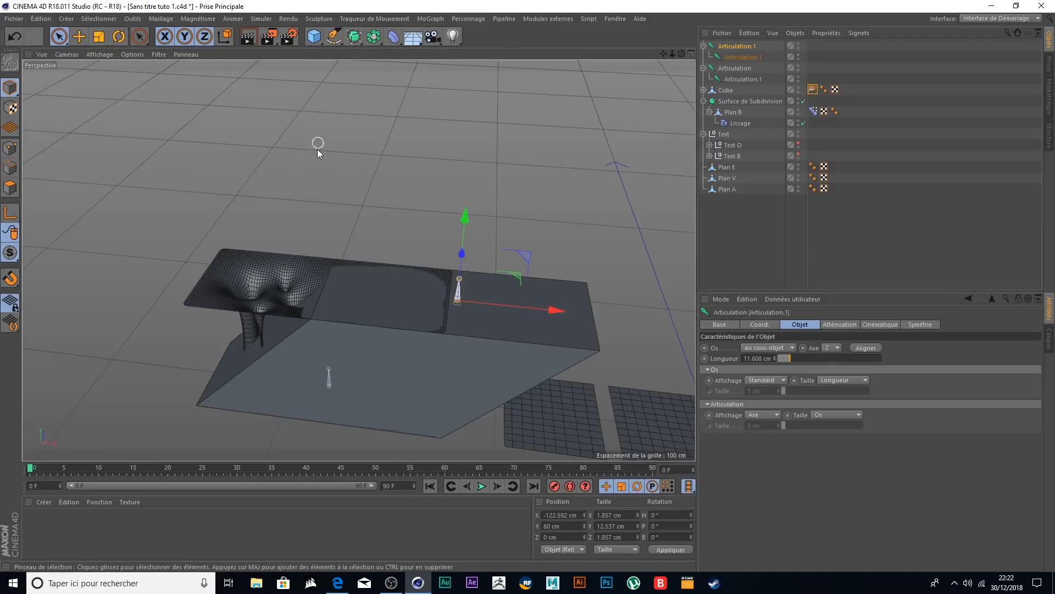
left_click_drag(558, 309, 500, 311)
key("ctrl+z")
key("ctrl+z")
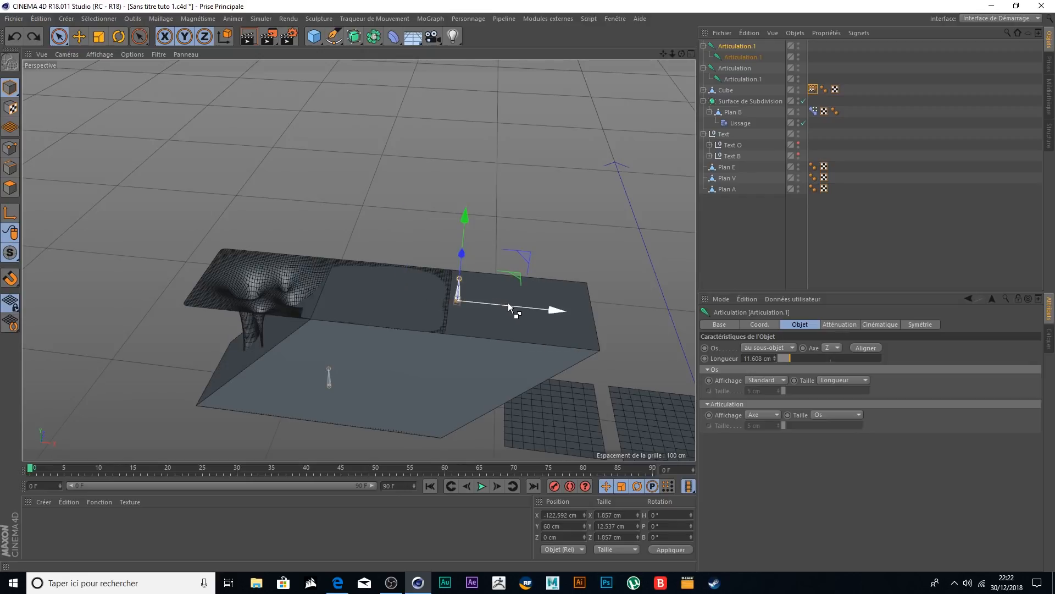
- Test the lower joint Articulation by sliding it along X, and undo the move
left_click(735, 68)
left_click_drag(417, 399, 515, 407)
key("ctrl+z")
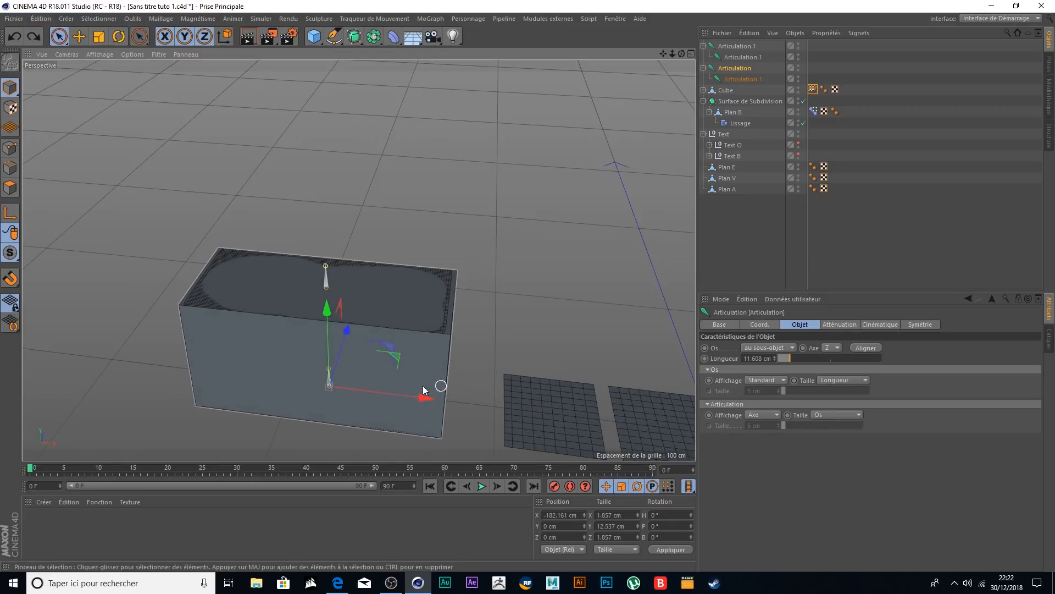
left_click_drag(506, 336, 671, 118, "alt")
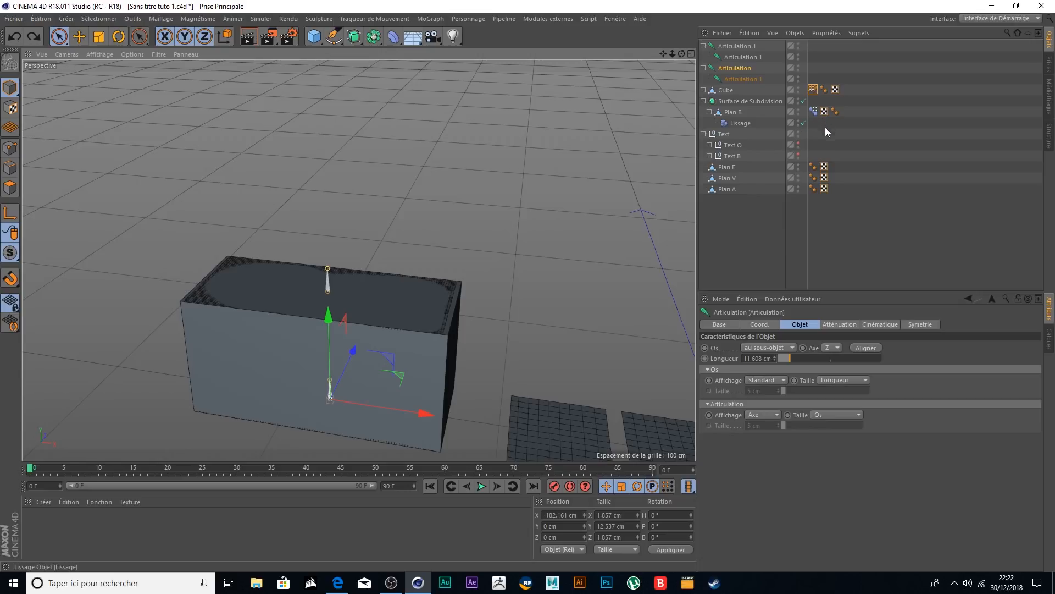
- Add a Maillage deformer and place it as a child of Plan B, above Lissage
left_click(728, 196)
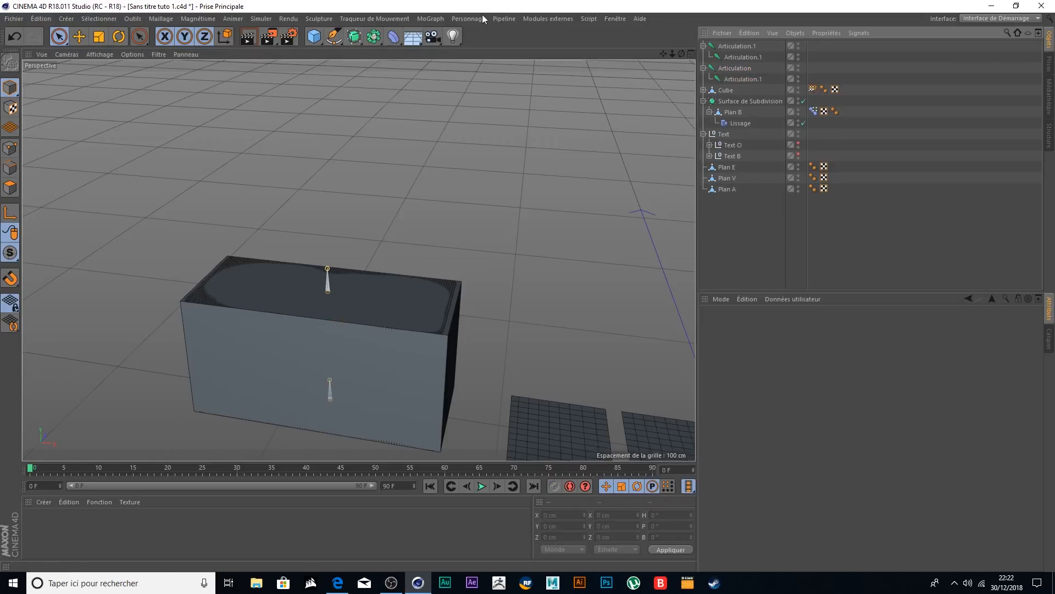
left_click(394, 36)
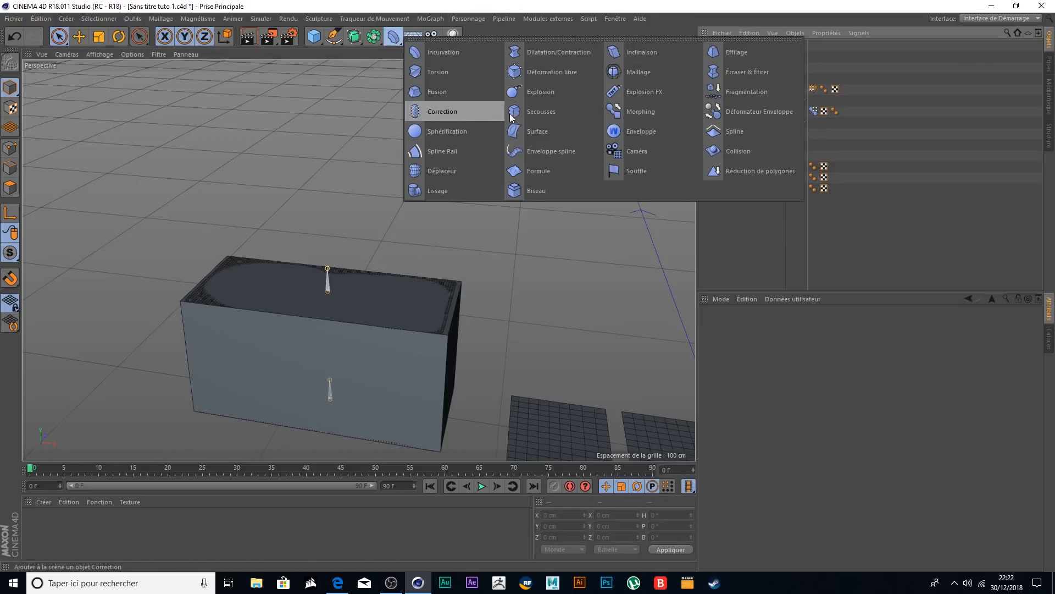
left_click(632, 76)
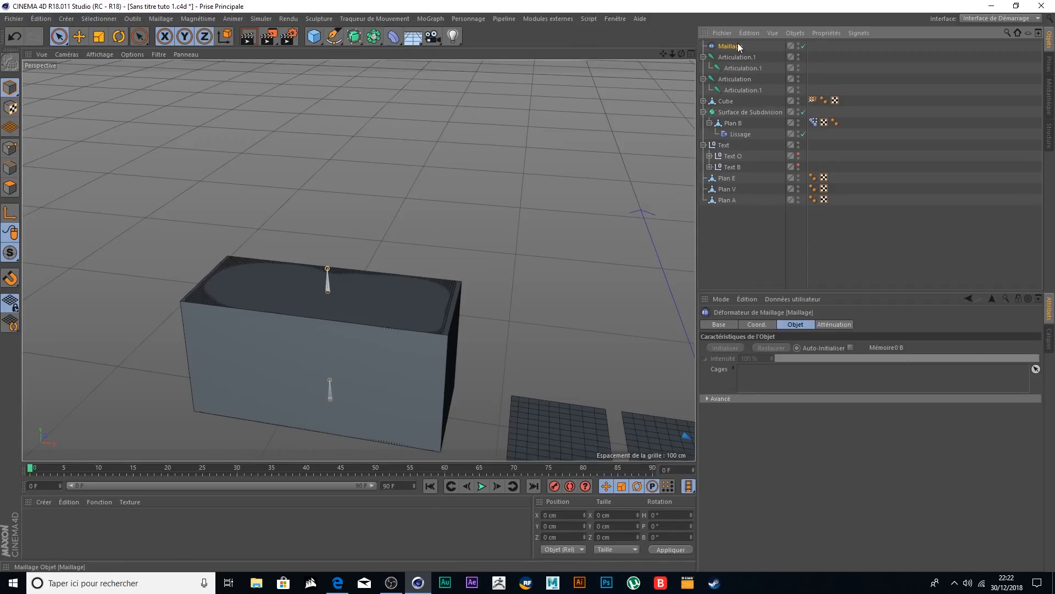
left_click_drag(822, 61, 745, 132)
left_click_drag(746, 131, 761, 128)
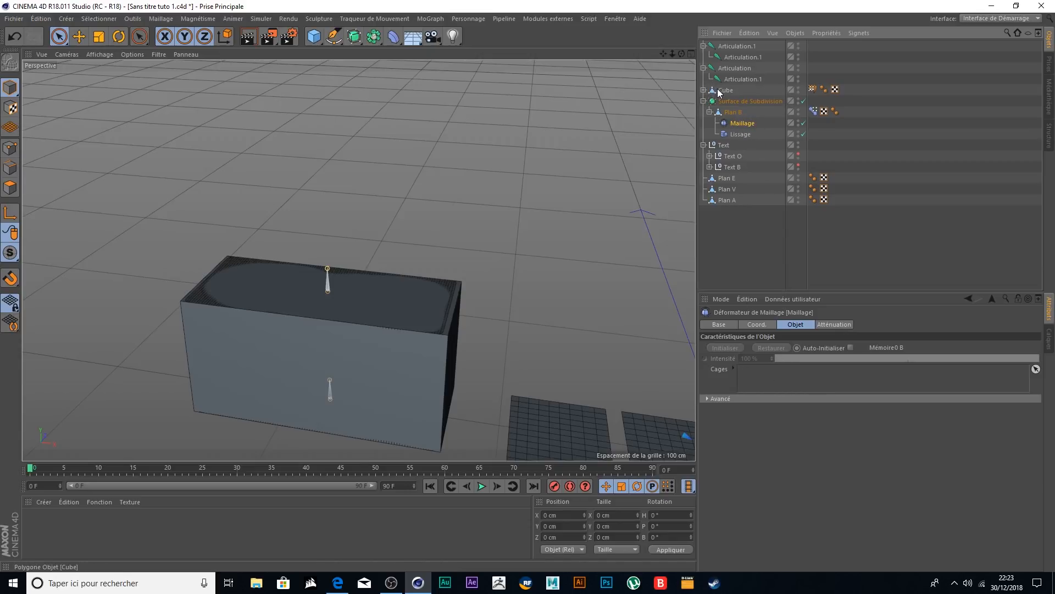
- Assign the Cube as the Maillage deformer's cage, set Externe to Surface, enable Auto-Initialiser and initialise the deformer
left_click_drag(722, 91, 809, 190)
left_click_drag(757, 377, 760, 382)
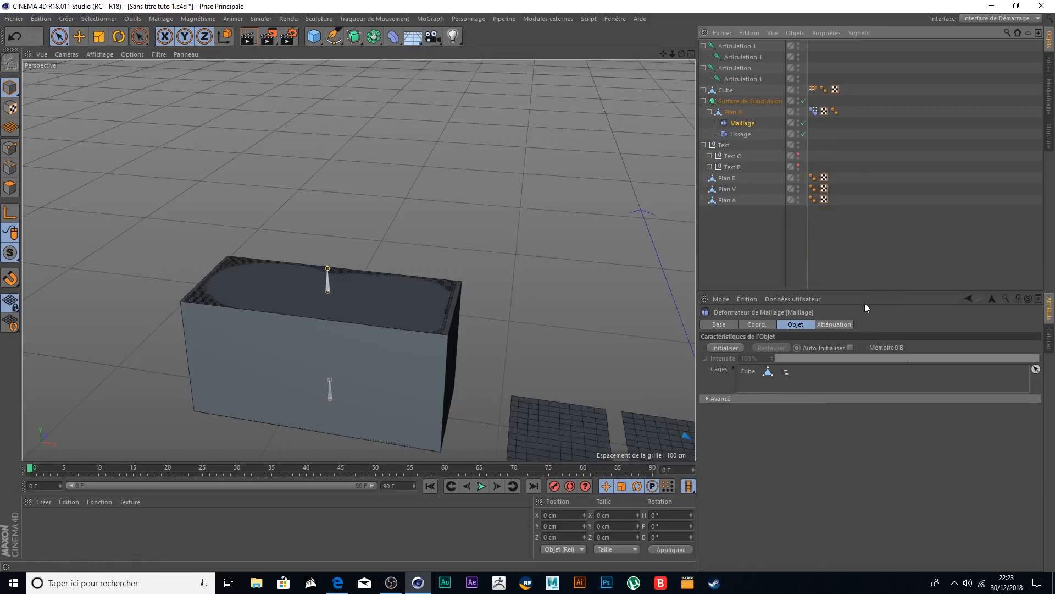
left_click(708, 398)
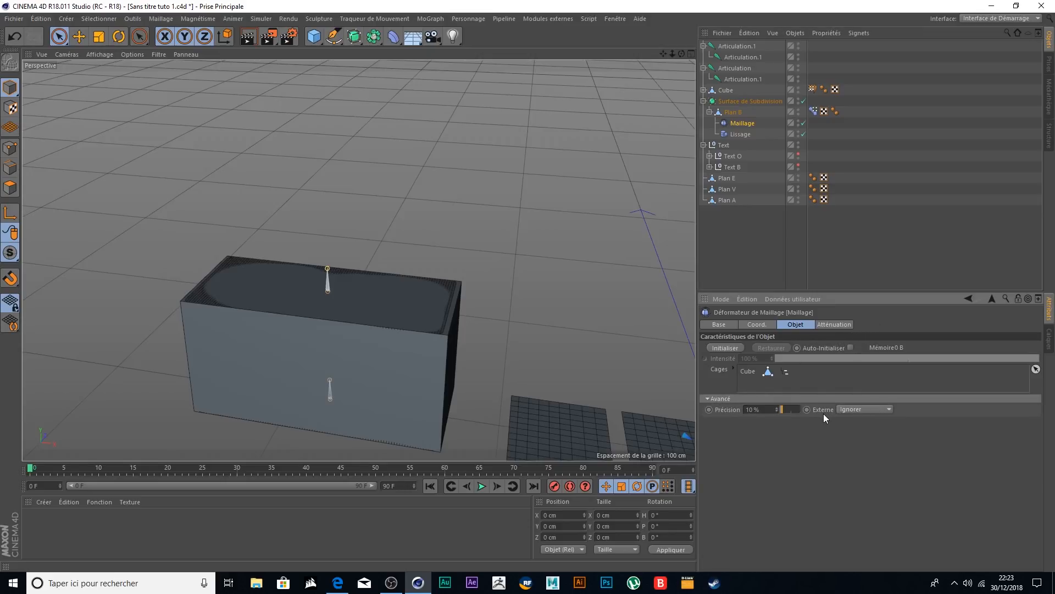
left_click(876, 411)
left_click(851, 348)
left_click(725, 347)
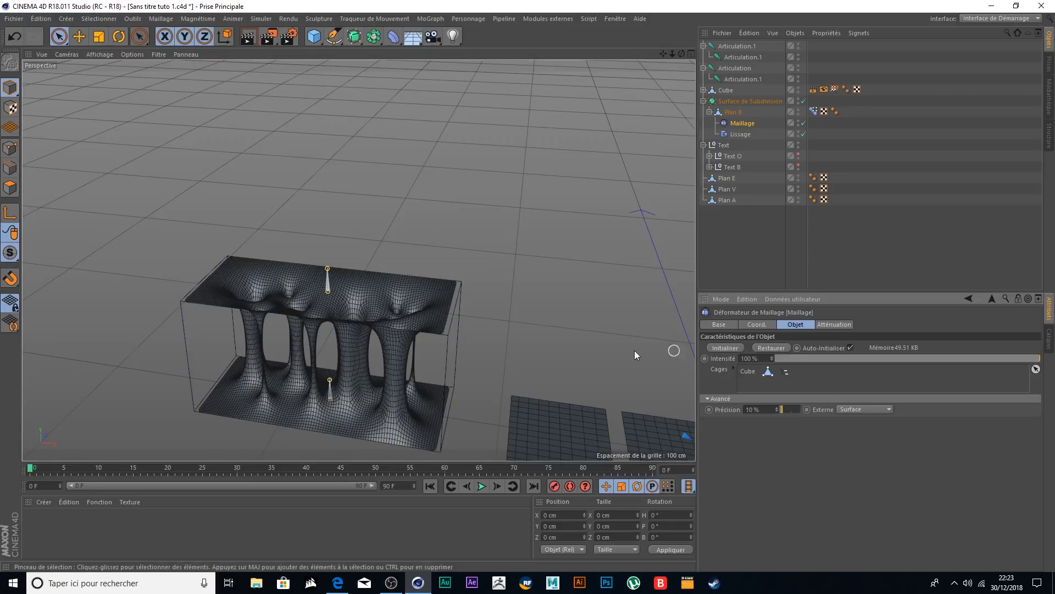
- Test the cage deformation by moving the upper joint Articulation.1, and undo the move
scroll(310, 363, "up", 3)
left_click_drag(334, 367, 327, 331, "alt")
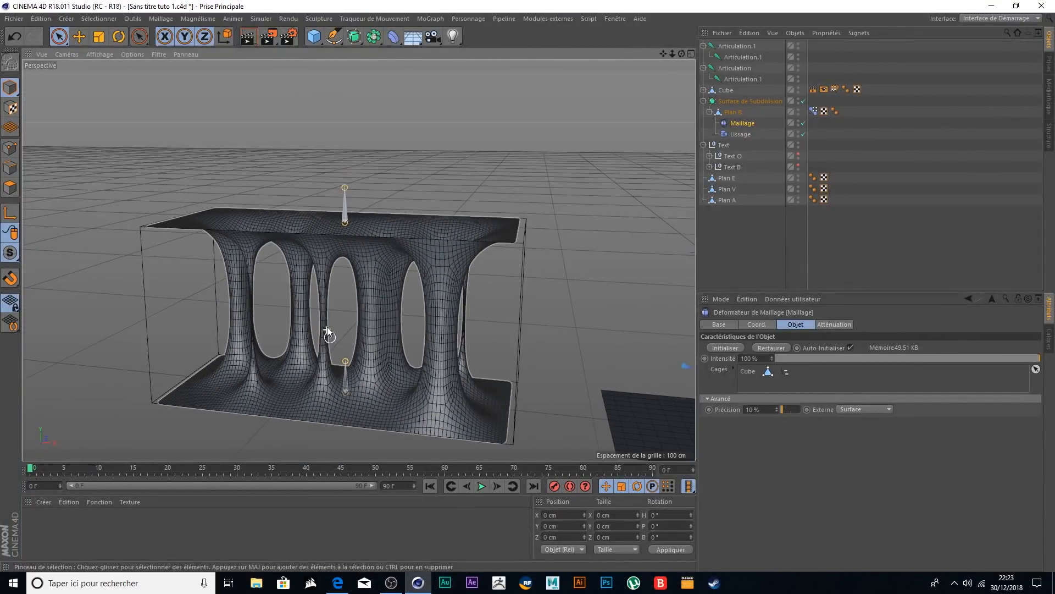
scroll(327, 330, "down", 3)
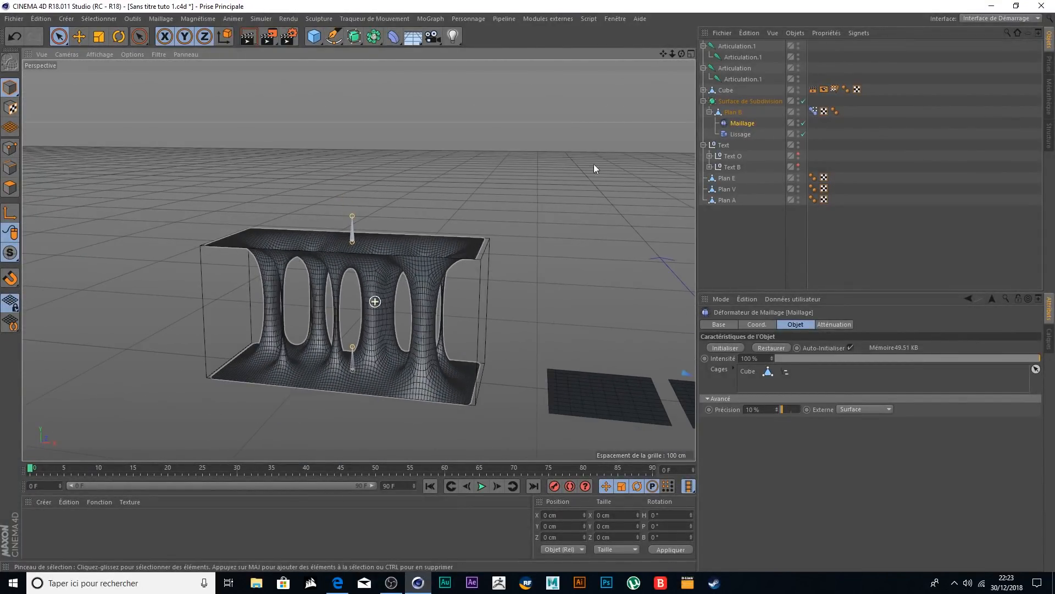
left_click(738, 46)
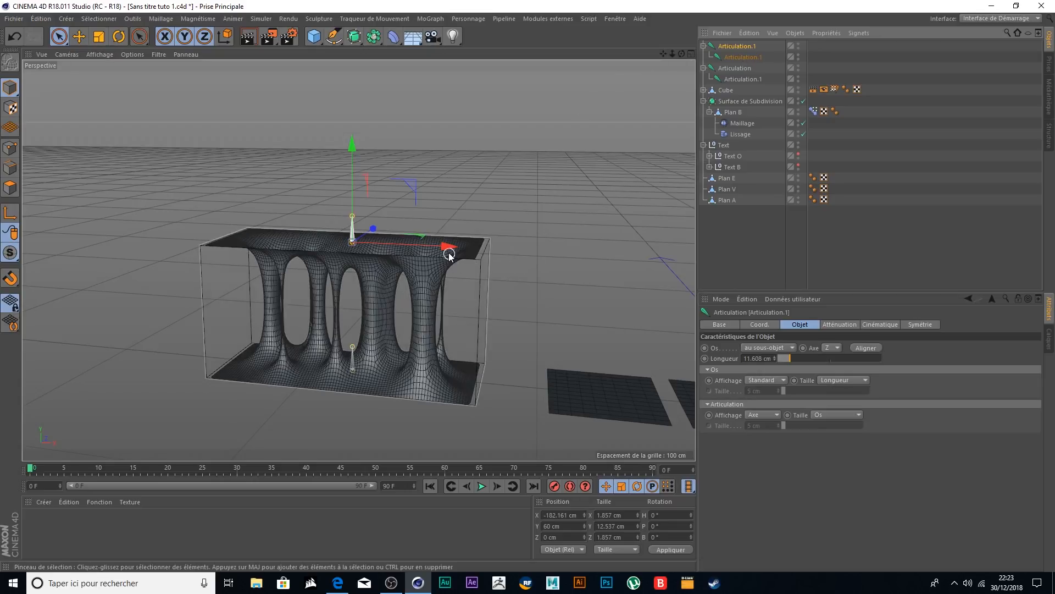
left_click_drag(447, 247, 448, 301)
key("ctrl+z")
- Try Plan B's pose morph with Pose.0 at 79% and Pose.3 at 100% while shifting the upper joint along X, and undo everything
left_click(812, 111)
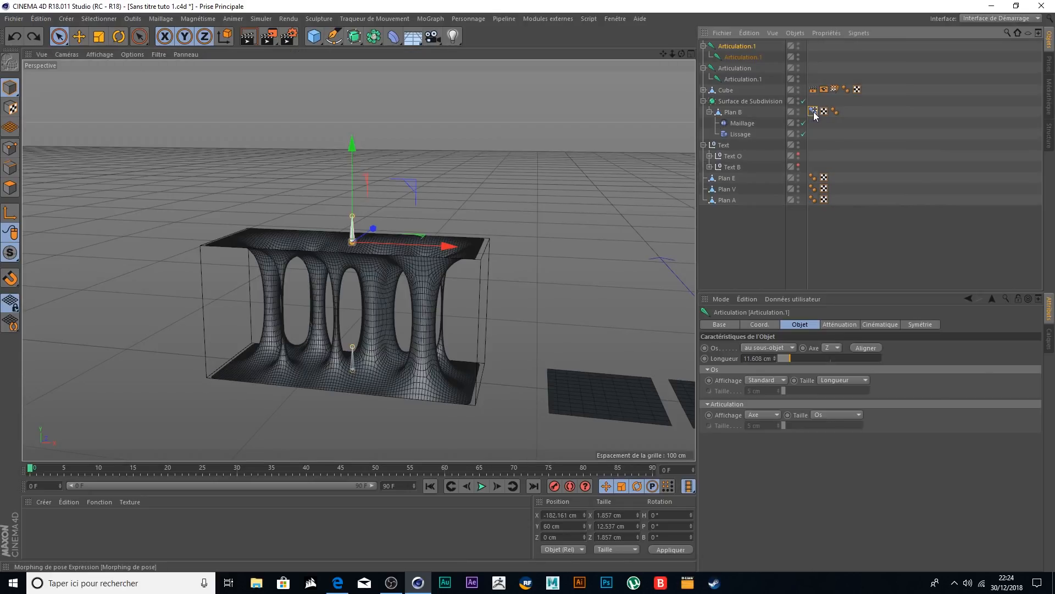
left_click_drag(821, 387, 992, 404)
left_click_drag(455, 246, 560, 263)
left_click_drag(823, 420, 1052, 423)
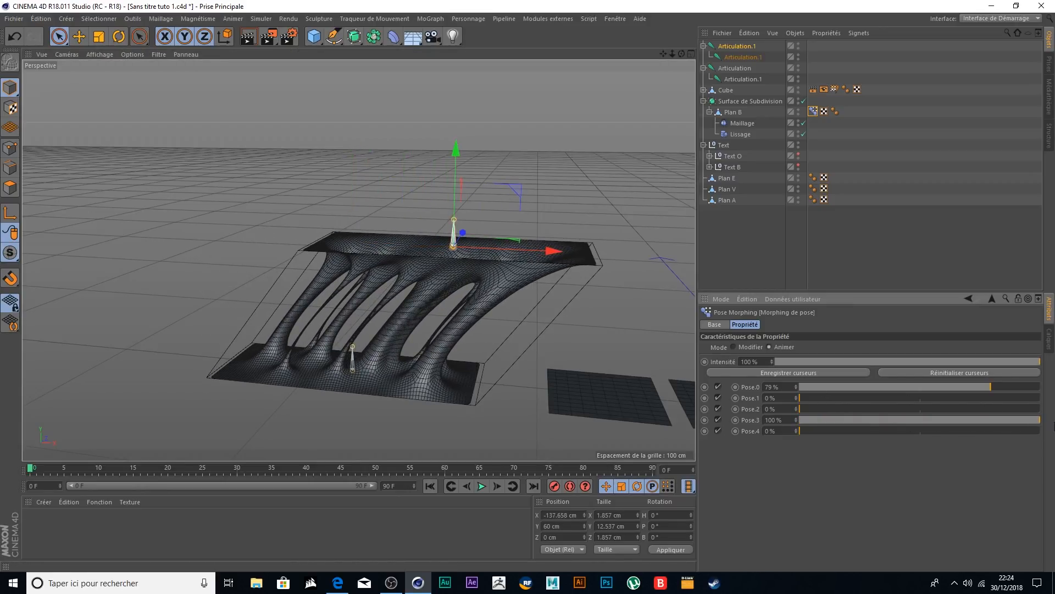
key("ctrl+z")
key("ctrl+z")
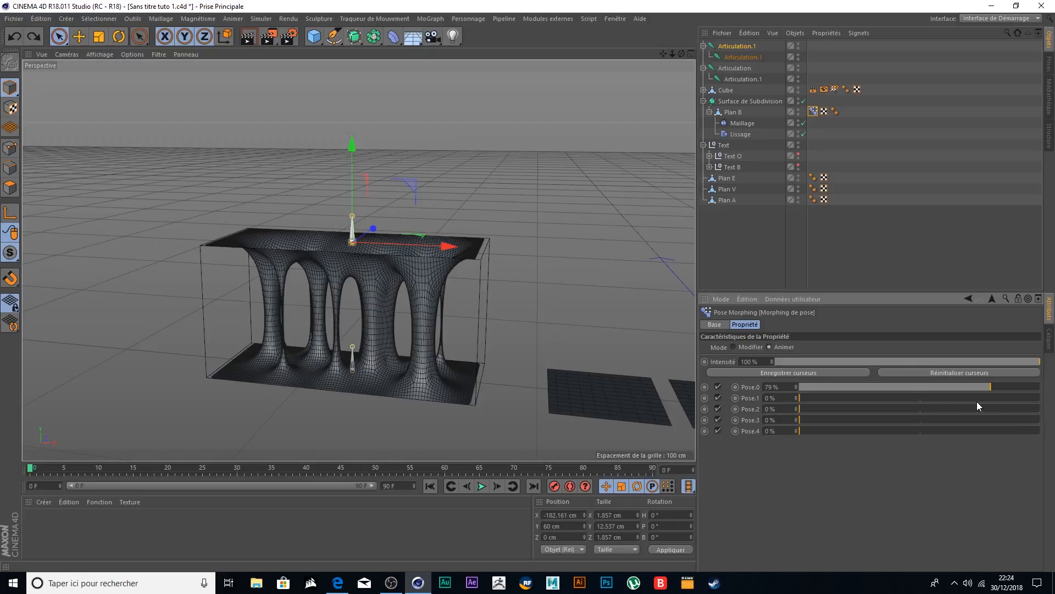
key("ctrl+z")
- Deselect everything and examine the column mesh inside its cage from several angles and distances
left_click_drag(500, 195, 492, 225, "alt")
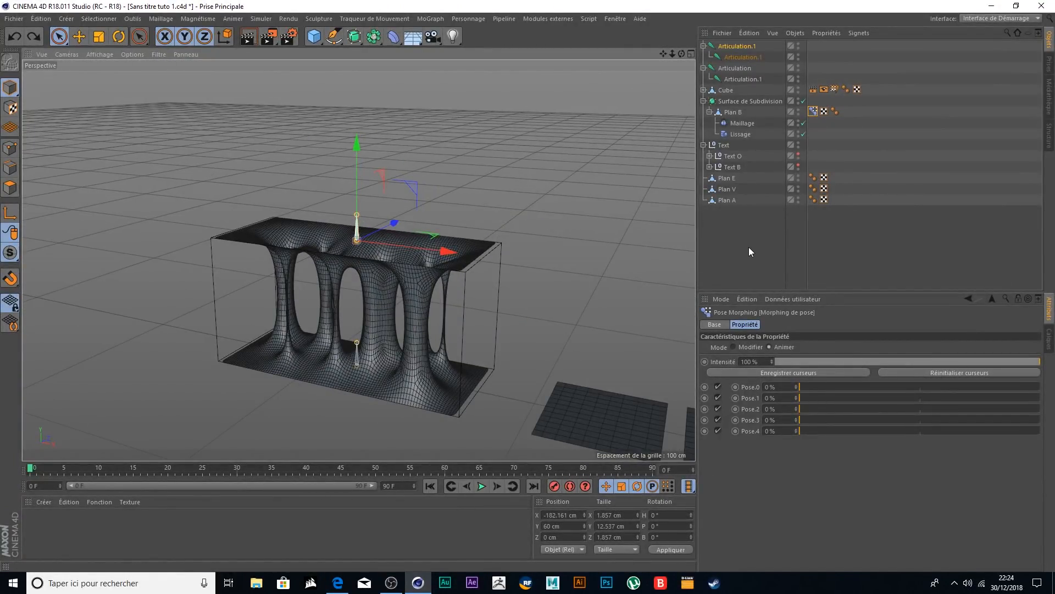
scroll(328, 329, "up", 3)
scroll(330, 328, "down", 3)
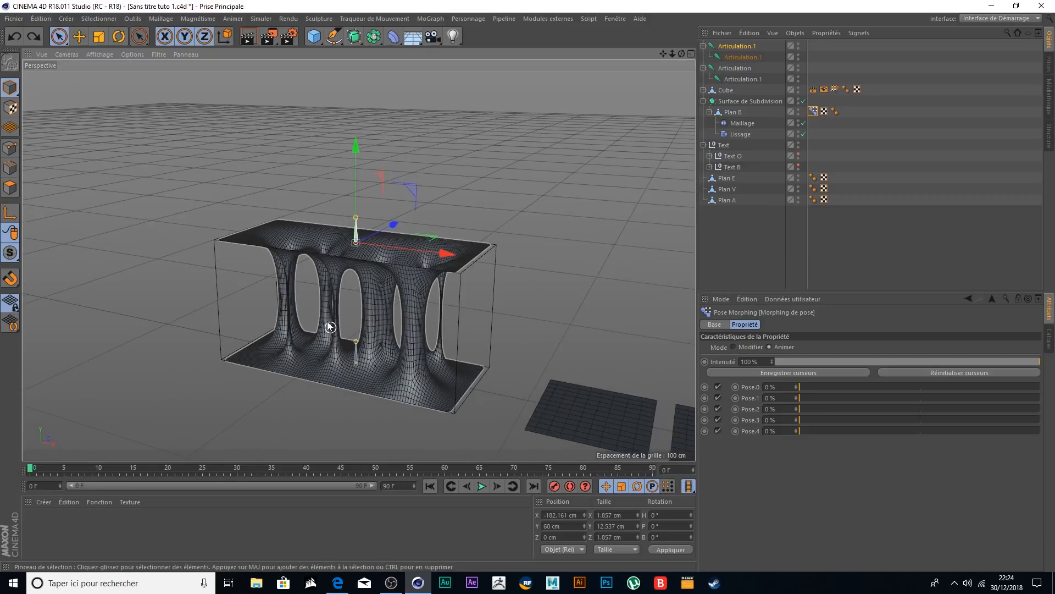
scroll(330, 328, "up", 4)
left_click(741, 246)
scroll(501, 295, "down", 3)
mouse_move(565, 310)
left_mouse_down("alt")
mouse_move(602, 280)
mouse_move(604, 215)
mouse_move(605, 281)
mouse_move(654, 297)
mouse_move(658, 262)
mouse_move(582, 328)
mouse_move(655, 328)
mouse_move(599, 299)
mouse_move(670, 299)
mouse_move(594, 295)
mouse_move(572, 298)
mouse_move(572, 308)
left_mouse_up("alt")
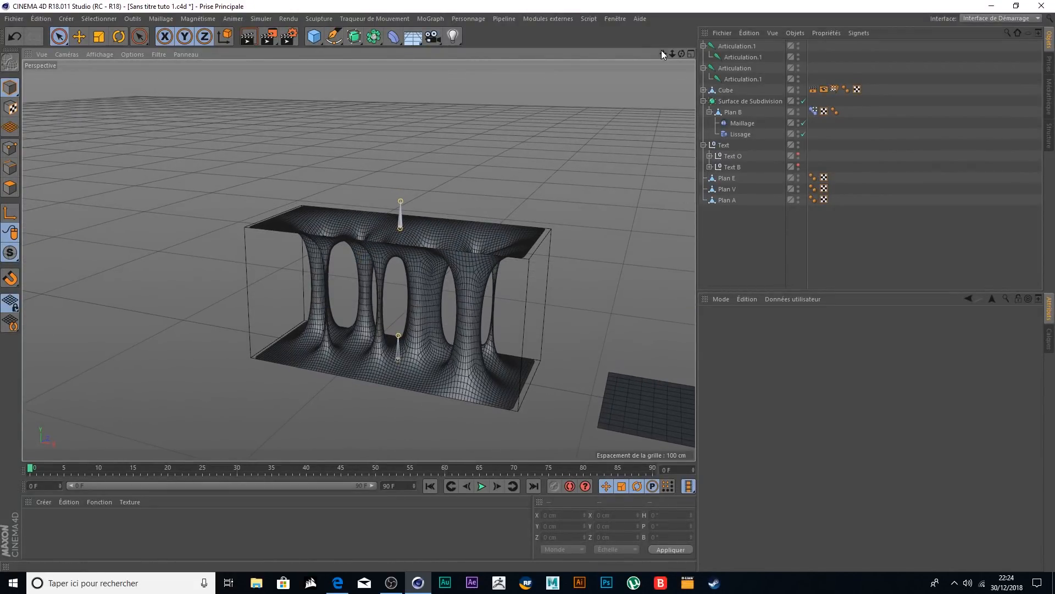
left_click_drag(663, 54, 645, 52)
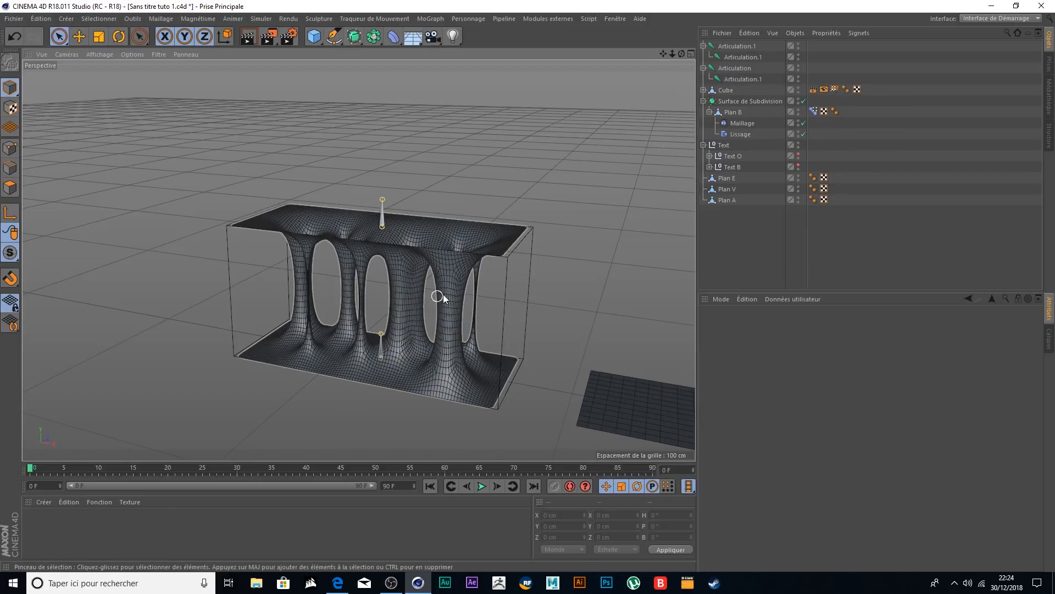
scroll(418, 294, "up", 3)
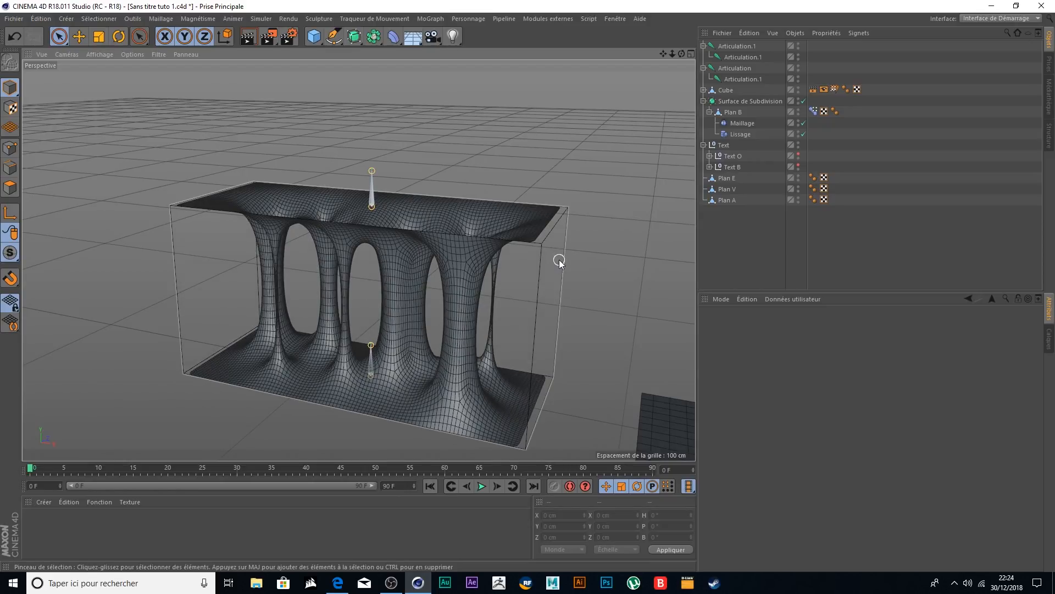
- Collapse the Articulation.1, Articulation and Surface de Subdivision hierarchies in the object list
left_click(703, 46)
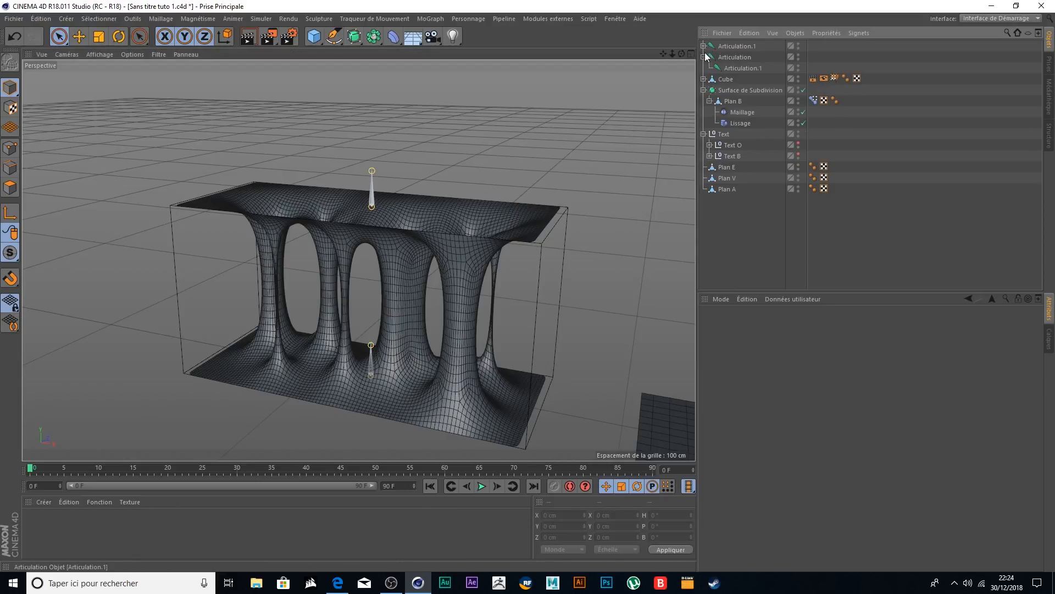
left_click(704, 57)
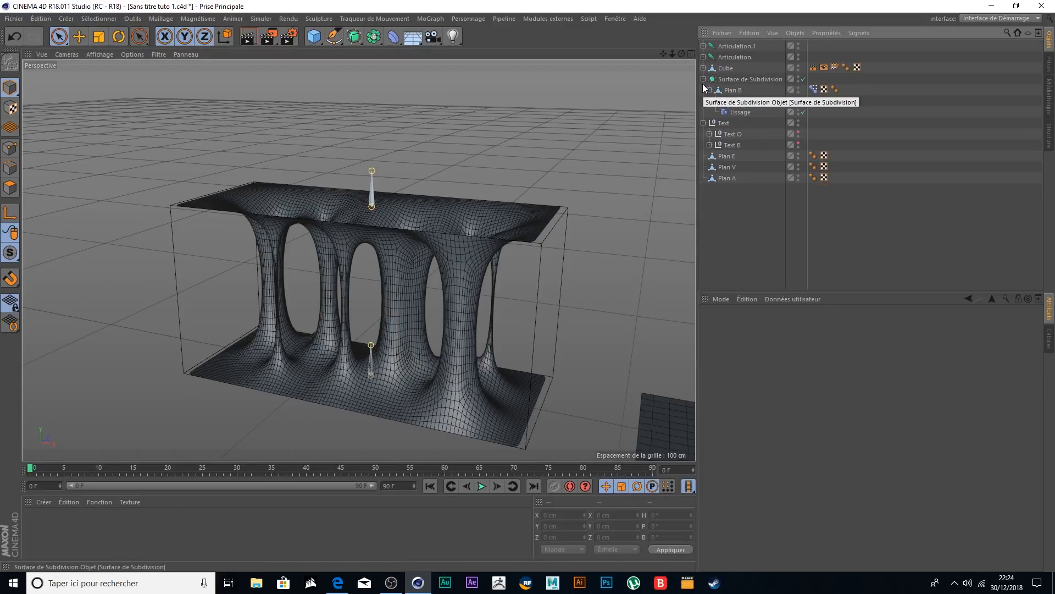
left_click(704, 79)
left_click(703, 79)
left_click(704, 78)
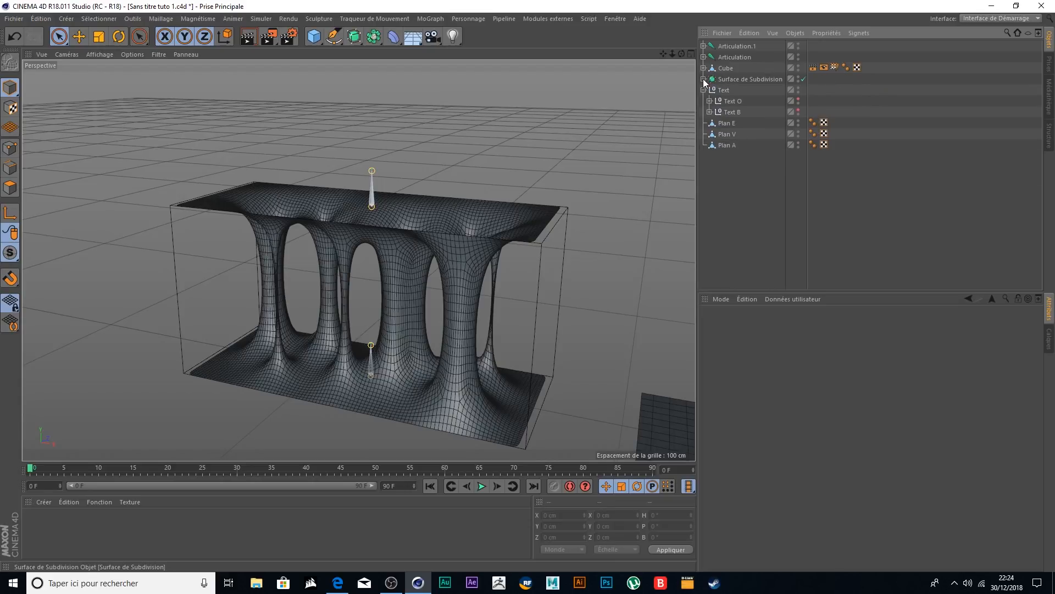
- Create a null object and group Articulation.1, Articulation, Cube and Surface de Subdivision under it
left_click(320, 39)
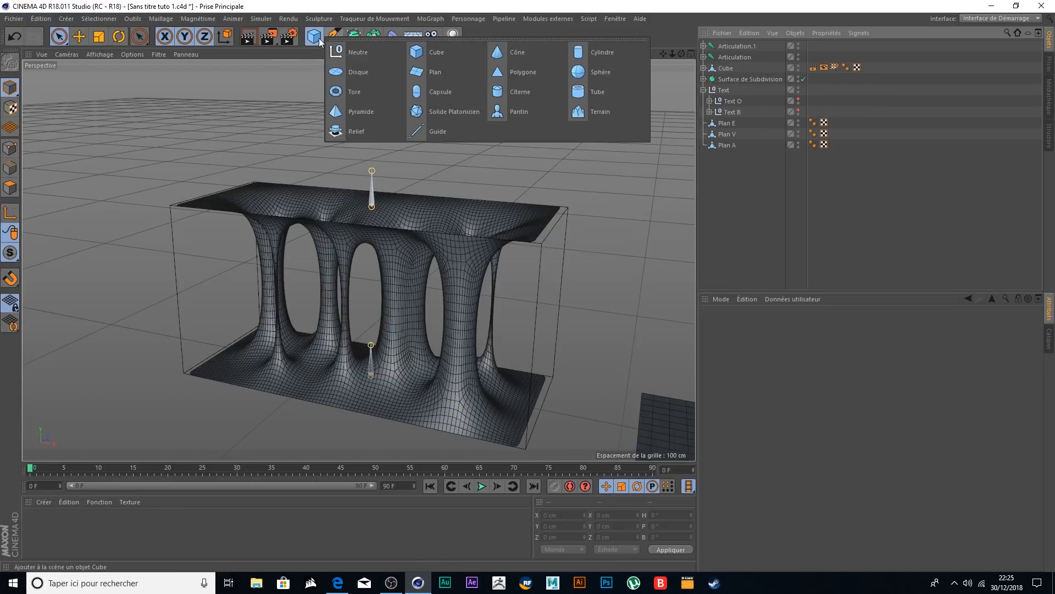
left_click(354, 54)
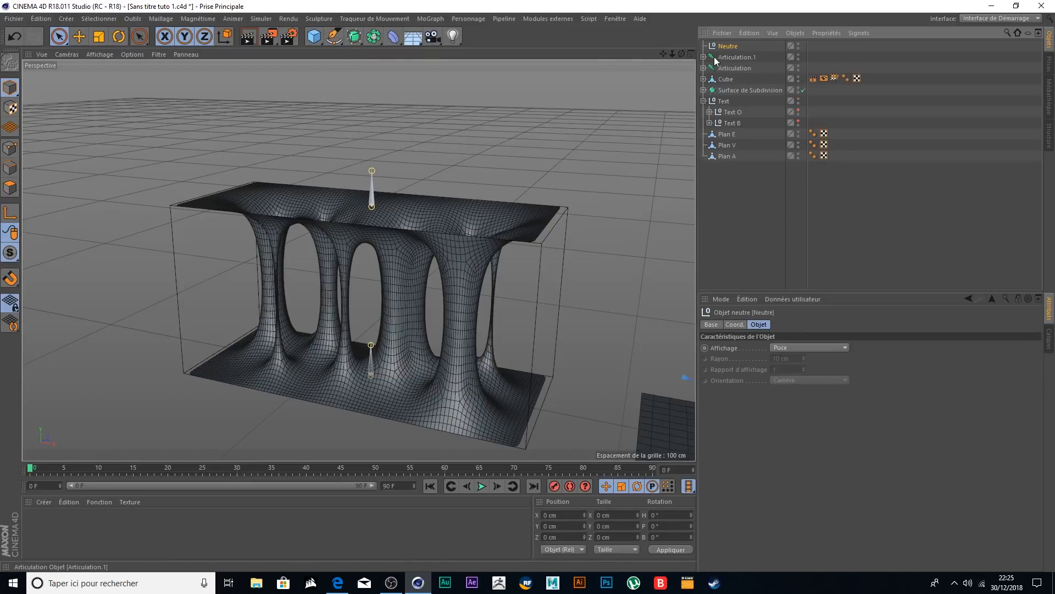
left_click(745, 89)
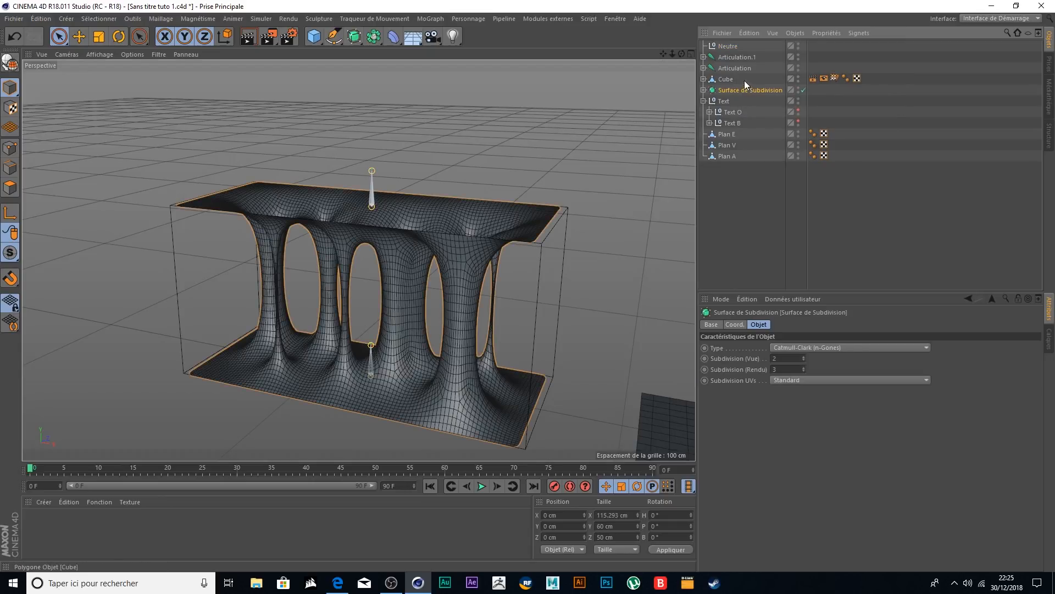
left_click(733, 57, "shift")
left_click_drag(737, 46, 734, 45)
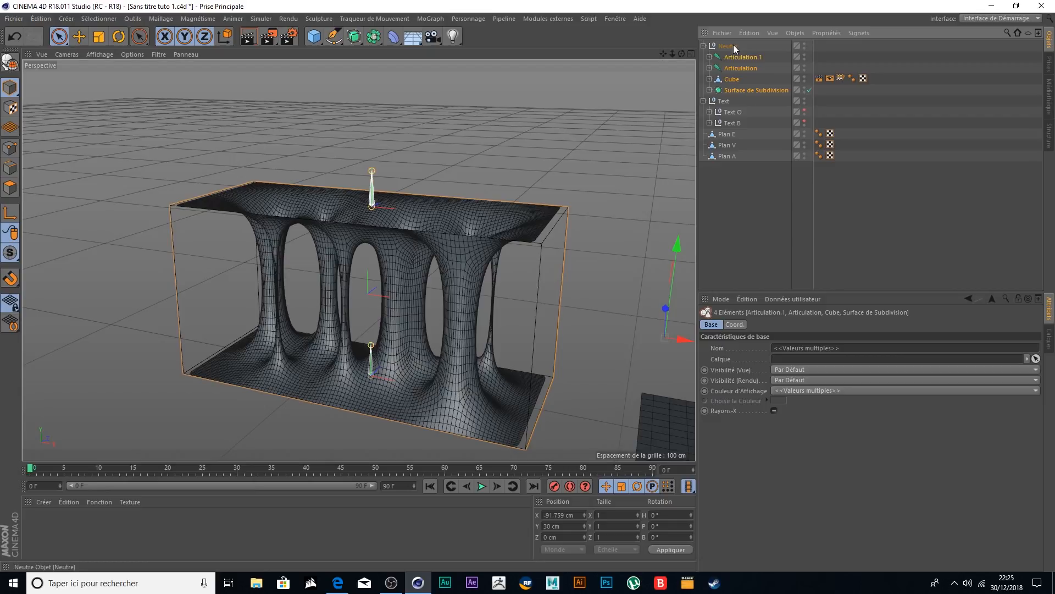
- Collapse the new null and the Text group in the object list, and rename the null as B
left_click(702, 47)
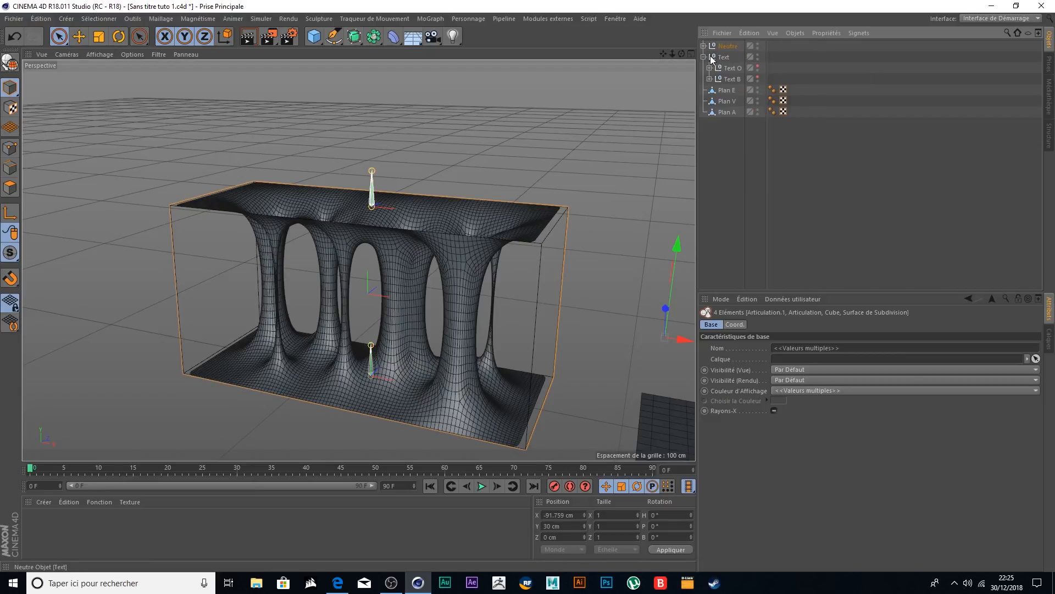
left_click(704, 57)
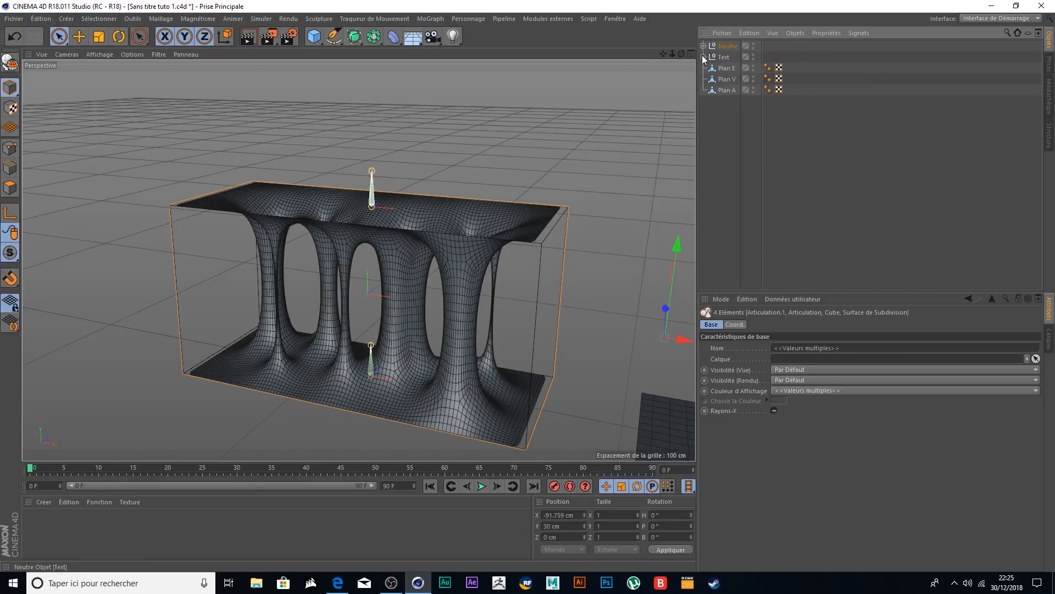
double_click(729, 48)
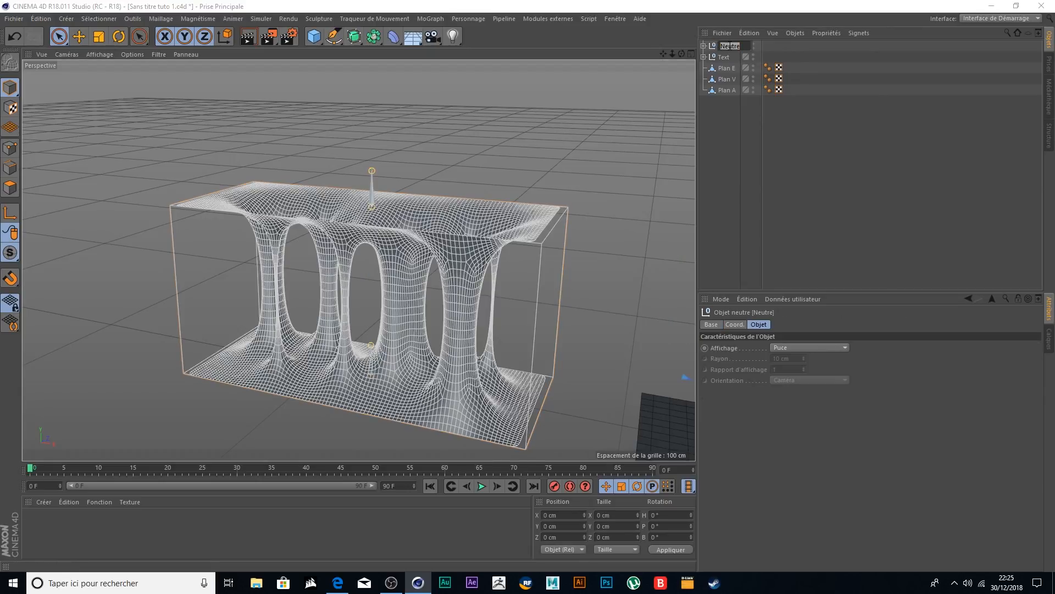
type("B")
key("Return")
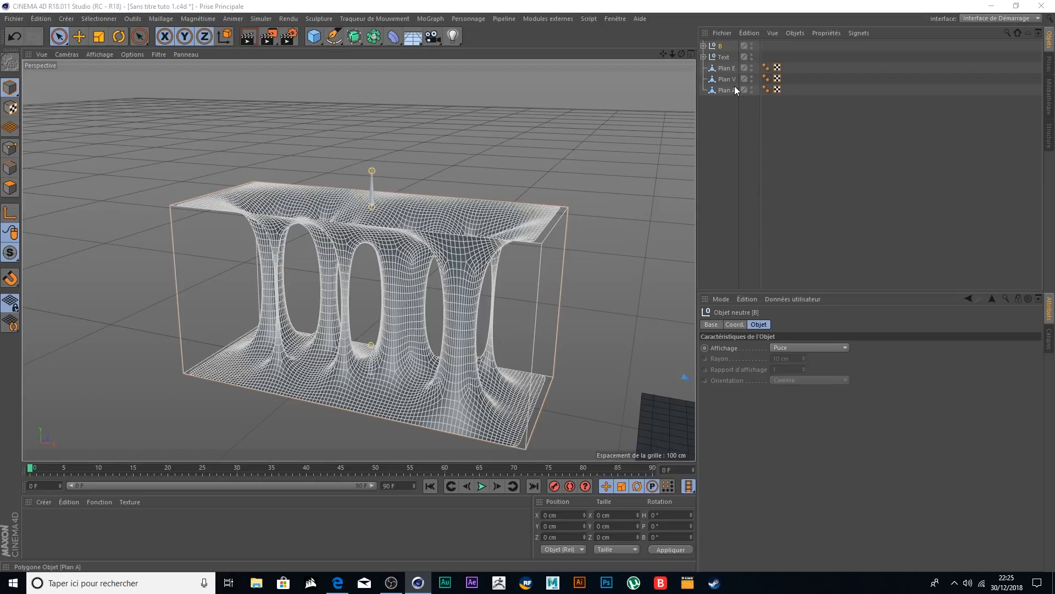
- Examine the flat letter planes beside the column mesh from several angles and distances
left_click_drag(665, 53, 438, 16)
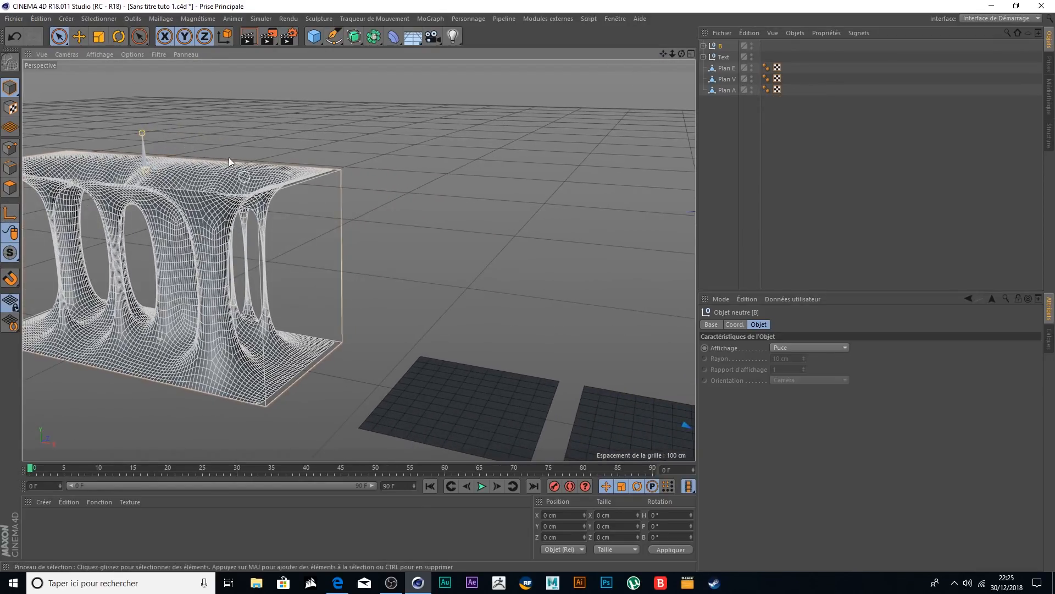
scroll(202, 172, "down", 3)
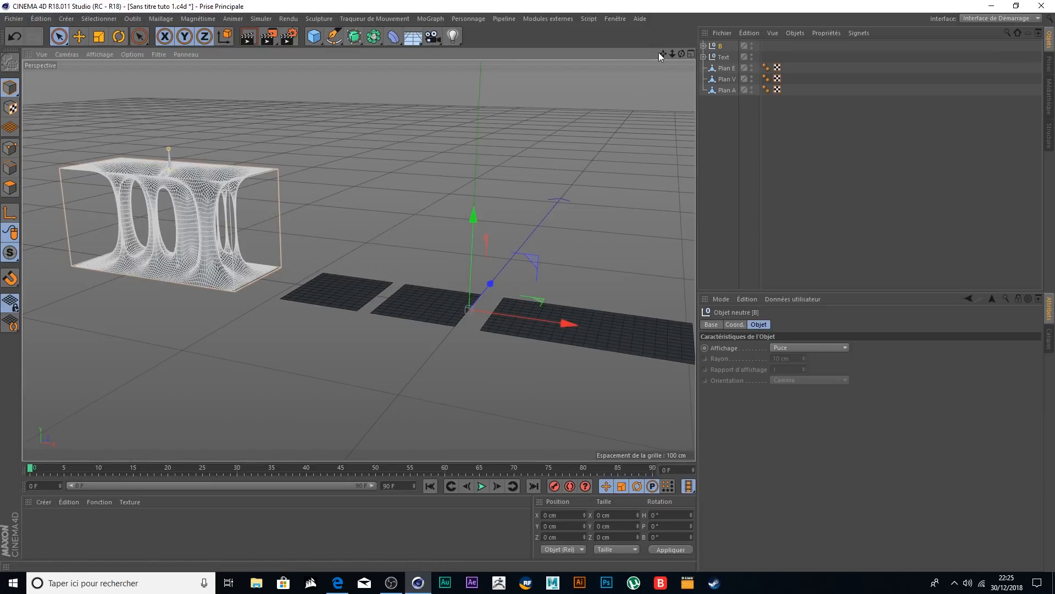
mouse_move(449, 170)
left_mouse_down("alt")
mouse_move(560, 174)
mouse_move(445, 165)
left_mouse_up("alt")
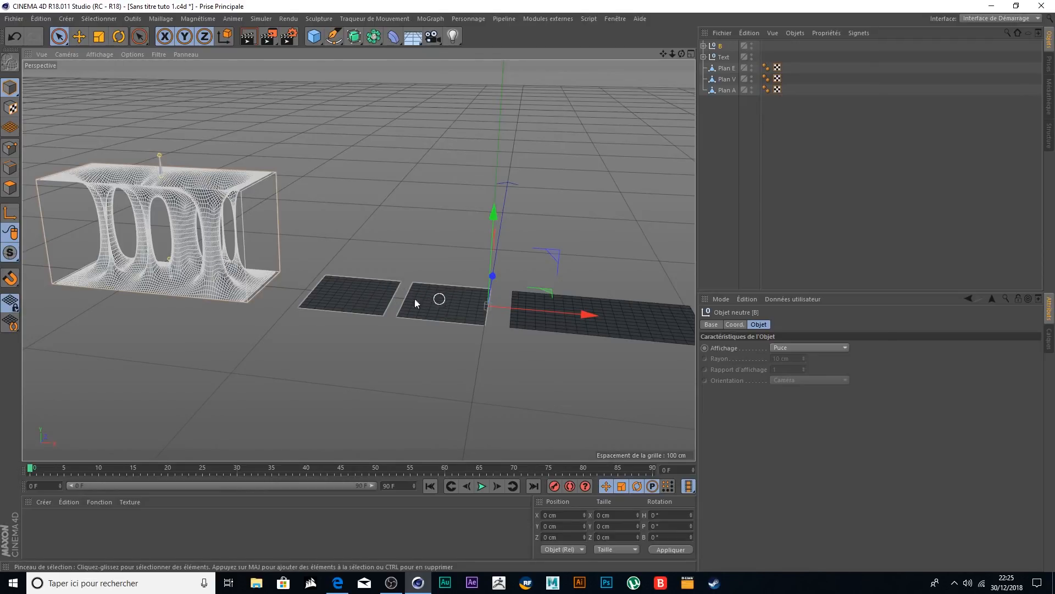
left_click_drag(405, 261, 370, 308, "alt")
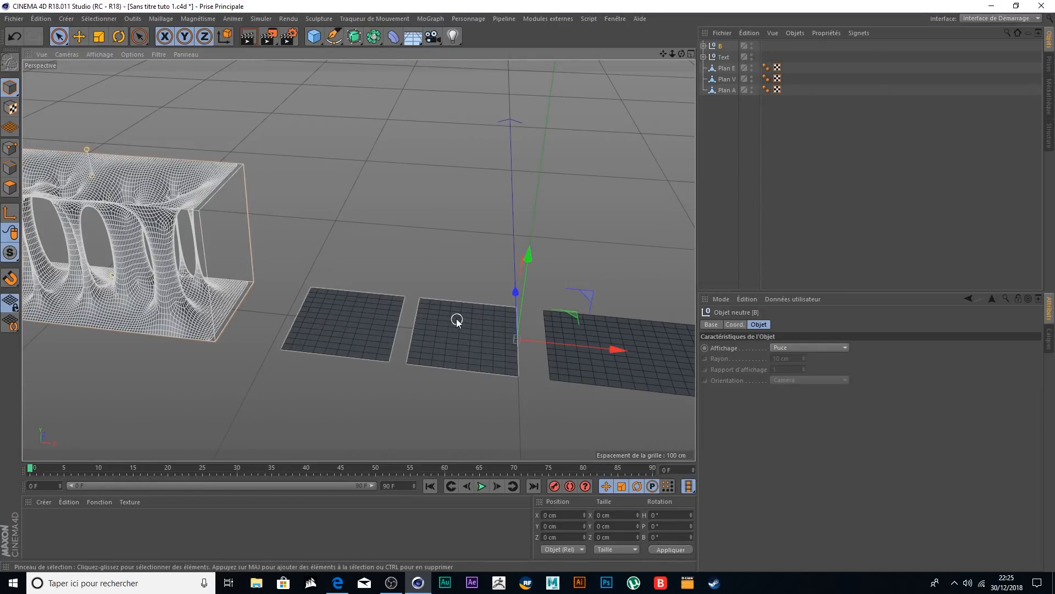
scroll(457, 322, "down", 2)
left_click_drag(662, 53, 499, 16)
left_click_drag(666, 53, 574, 44)
left_click_drag(359, 260, 358, 304)
left_click_drag(662, 53, 847, 46)
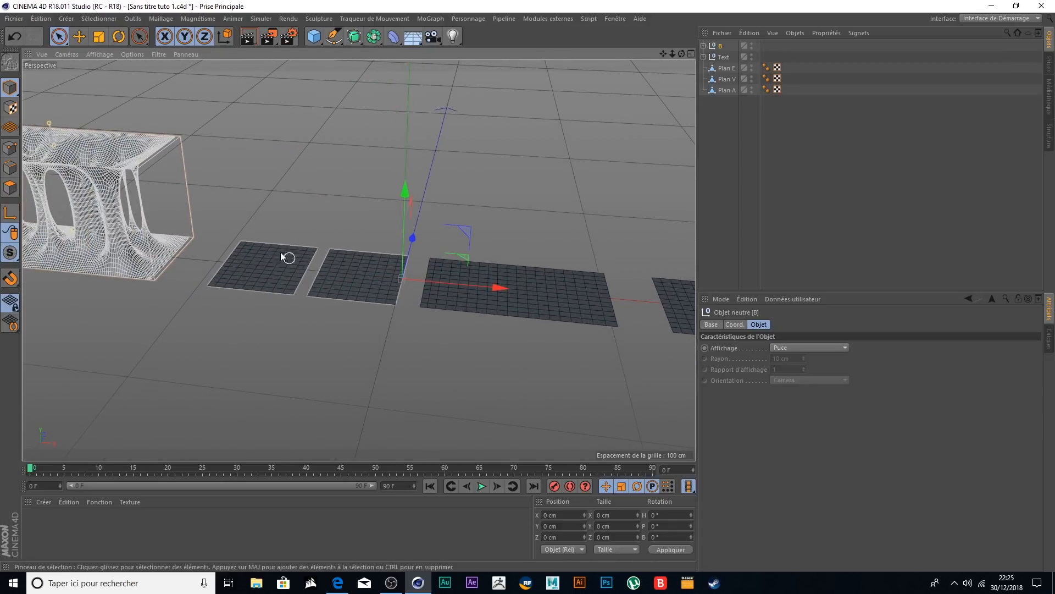
scroll(322, 266, "down", 5)
left_click_drag(663, 53, 737, 60)
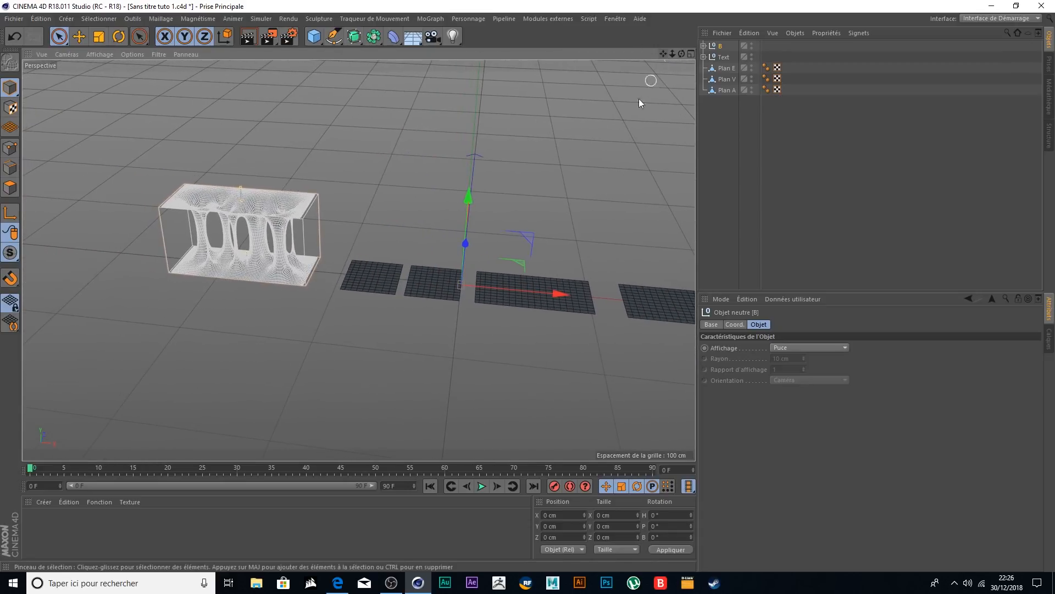
scroll(455, 283, "up", 3)
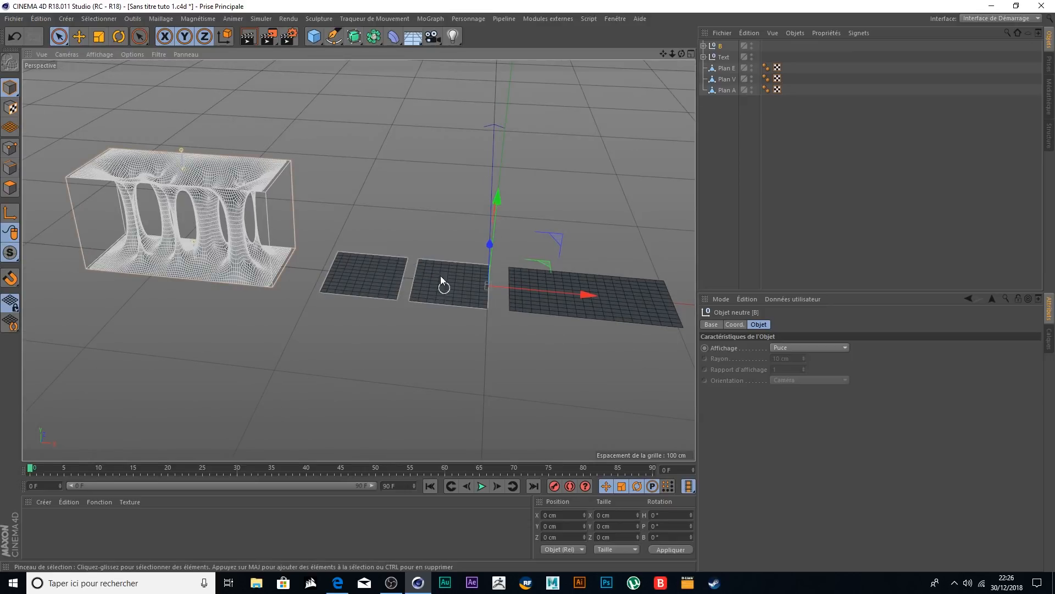
scroll(387, 271, "up", 1)
scroll(387, 271, "down", 1)
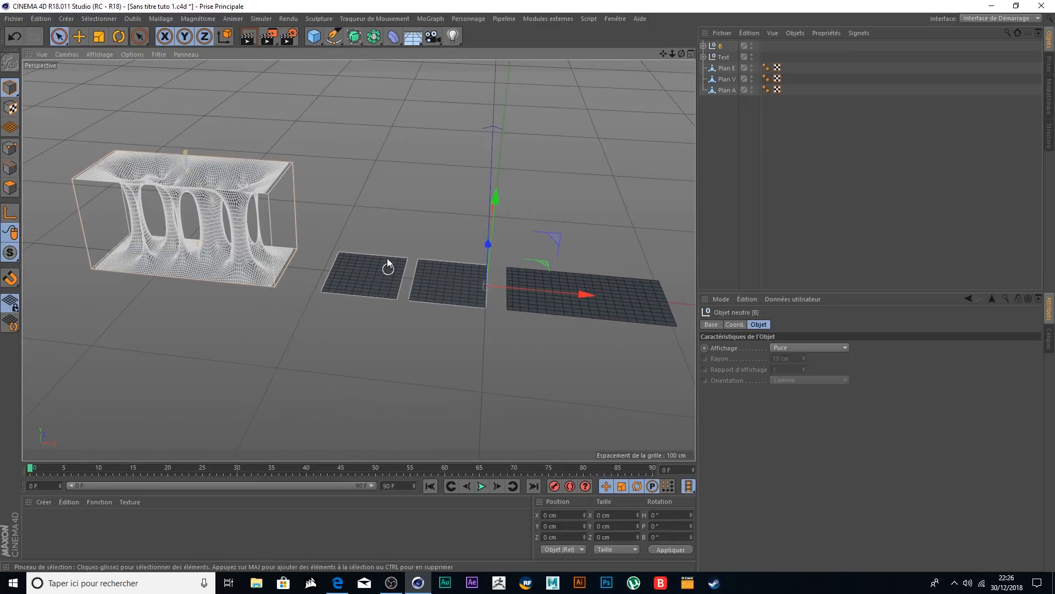
left_click_drag(664, 52, 699, 85)
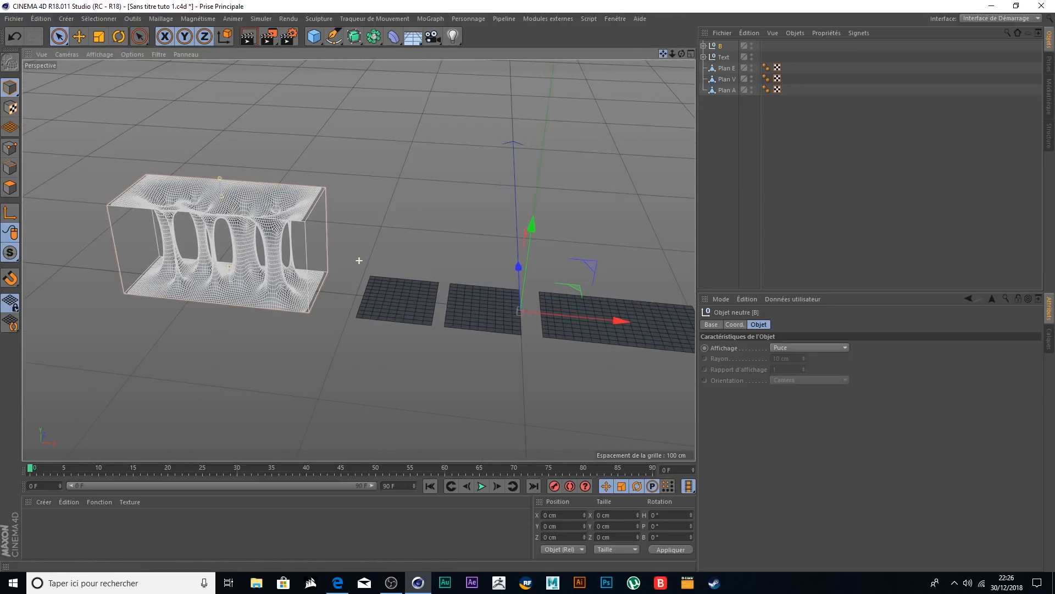
left_click_drag(592, 145, 682, 86, "alt")
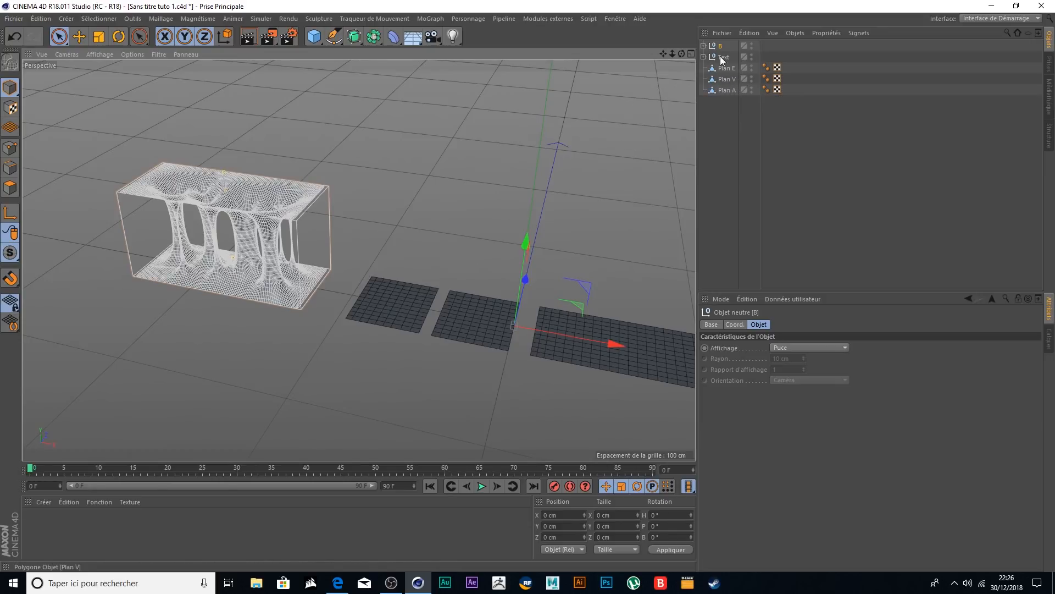
- Move Plan A to the top of the object list and select scattered polygons in the front half of its square farther from the column mesh
left_click_drag(726, 91, 731, 46)
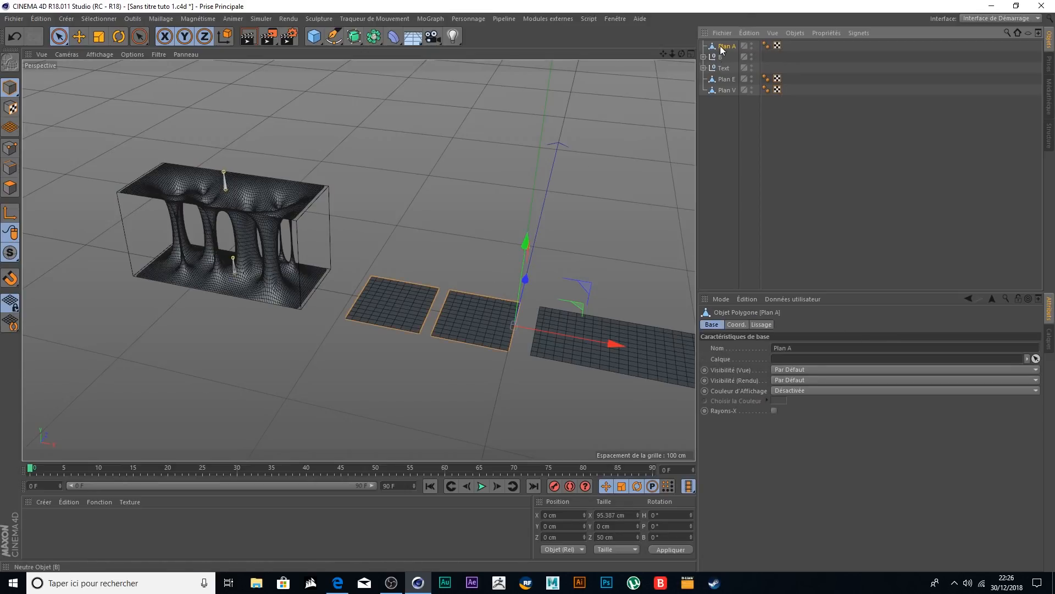
left_click(10, 191)
left_click(489, 308)
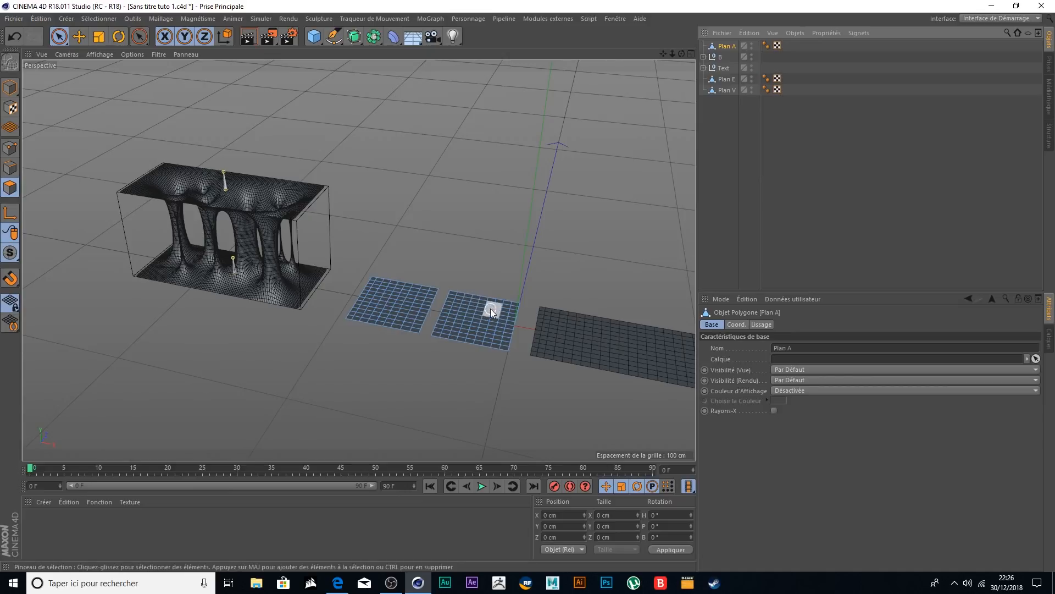
scroll(530, 321, "up", 5)
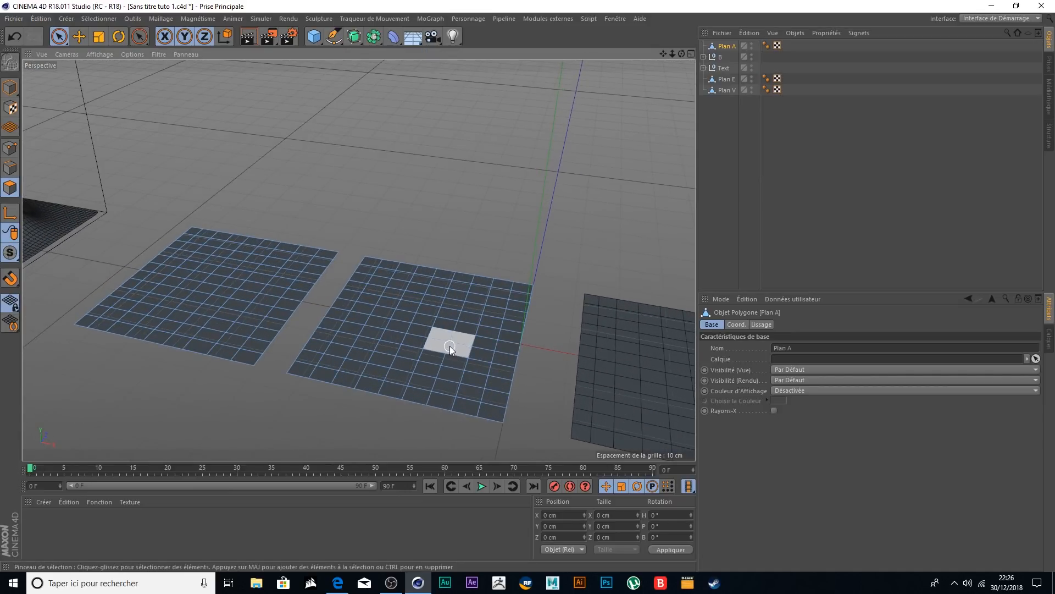
left_click(447, 347)
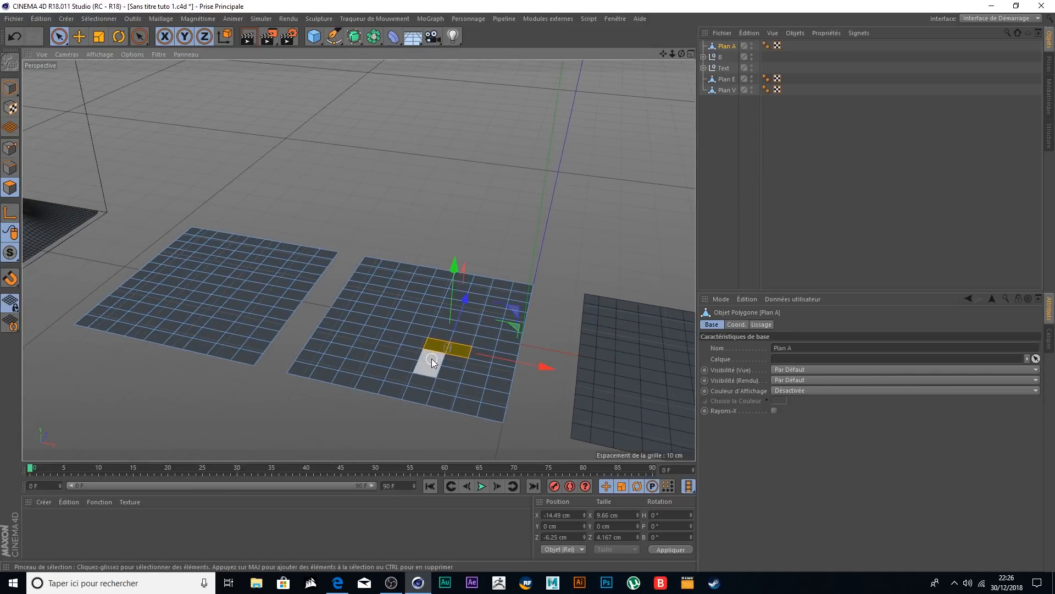
left_click(434, 355, "shift")
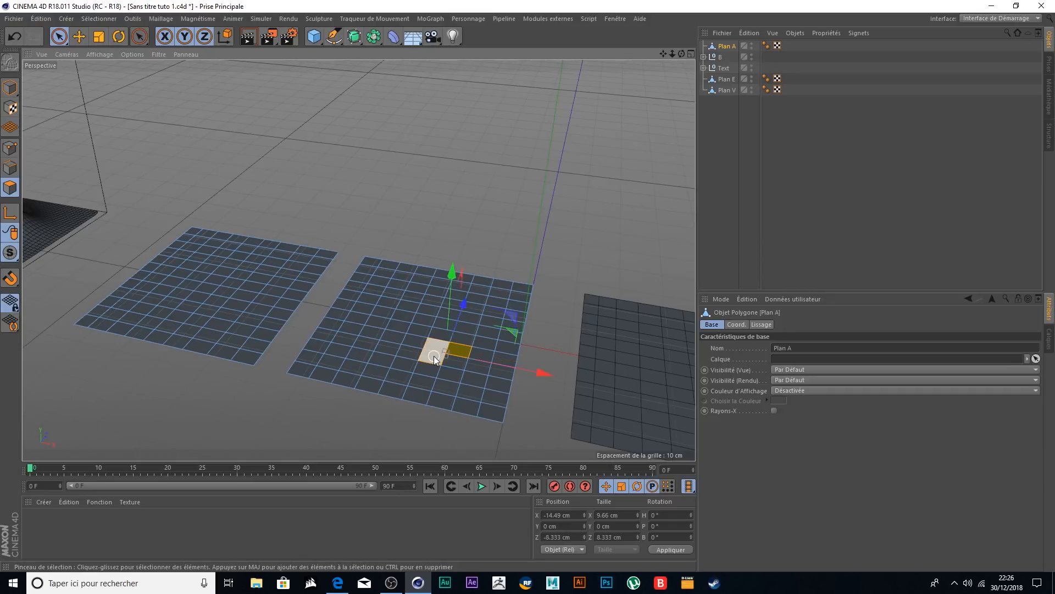
left_click(362, 354, "shift")
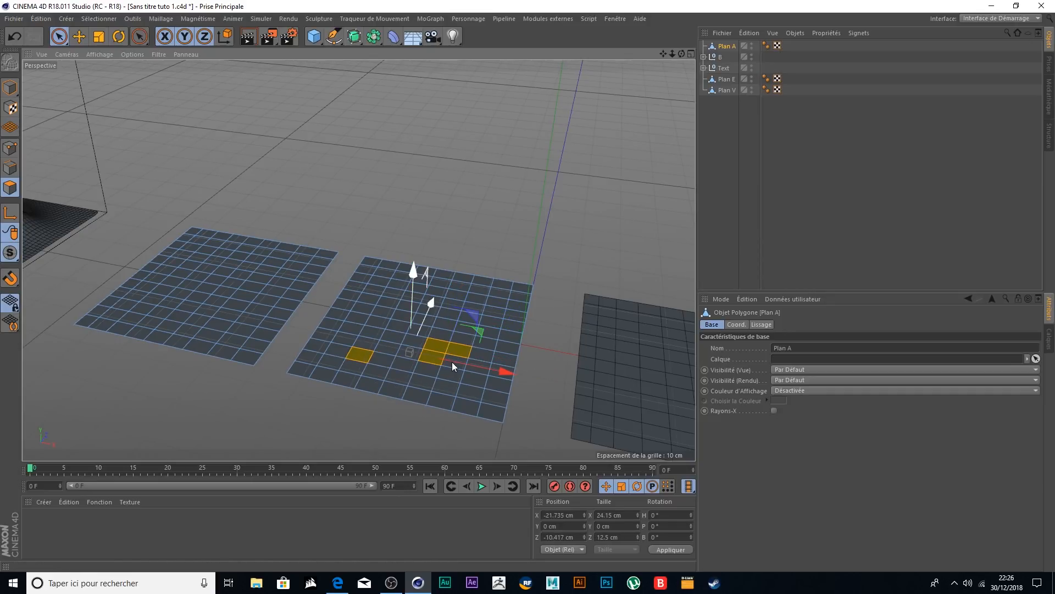
left_click(430, 370, "shift")
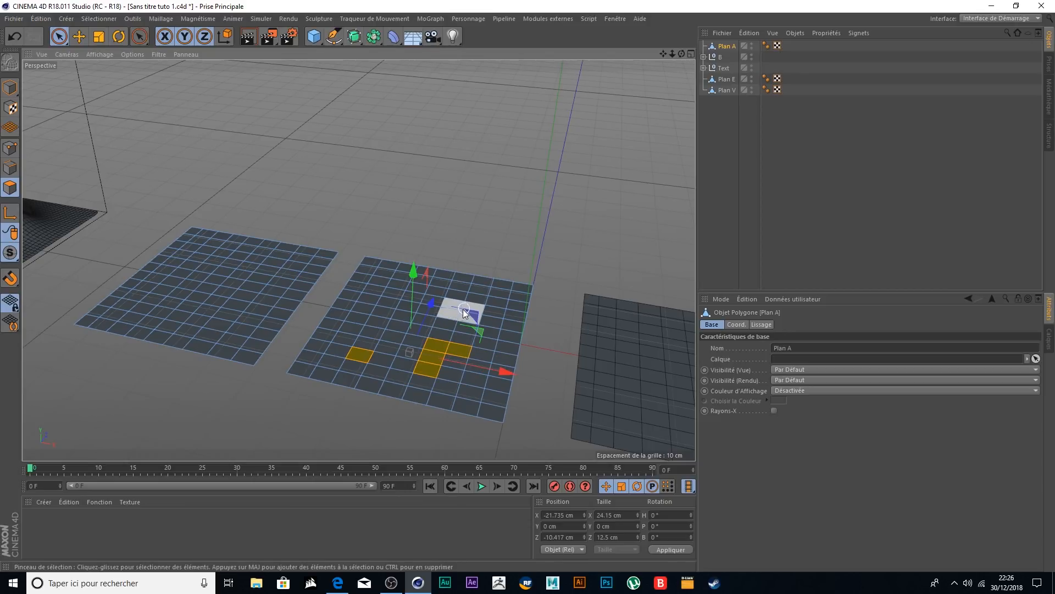
- Add polygon clusters in the rear half of the same Plan A square and single polygons near its front edge to the selection
left_click(460, 311, "shift")
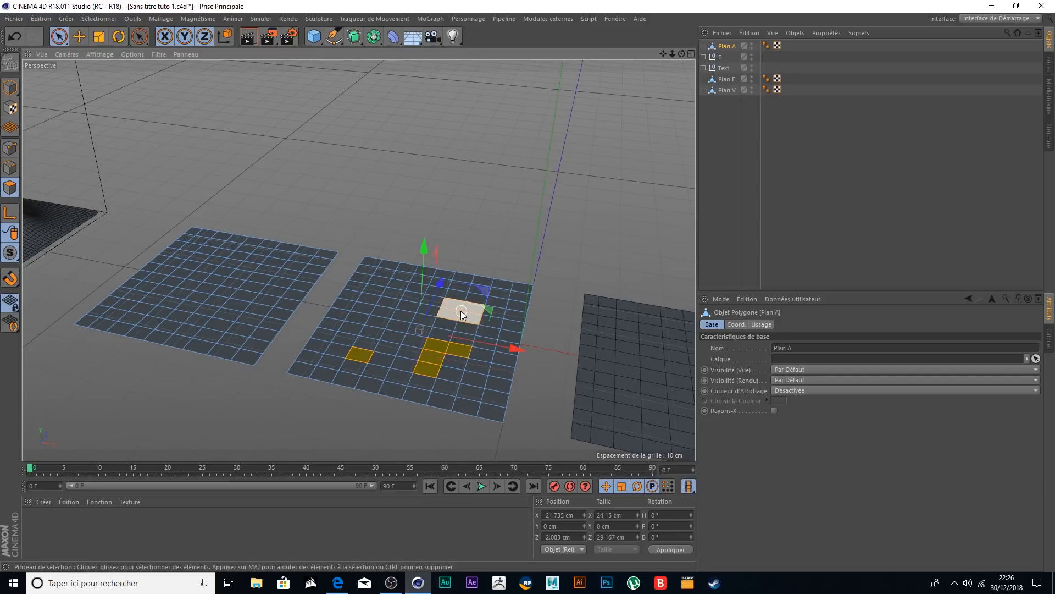
left_click(378, 310, "shift")
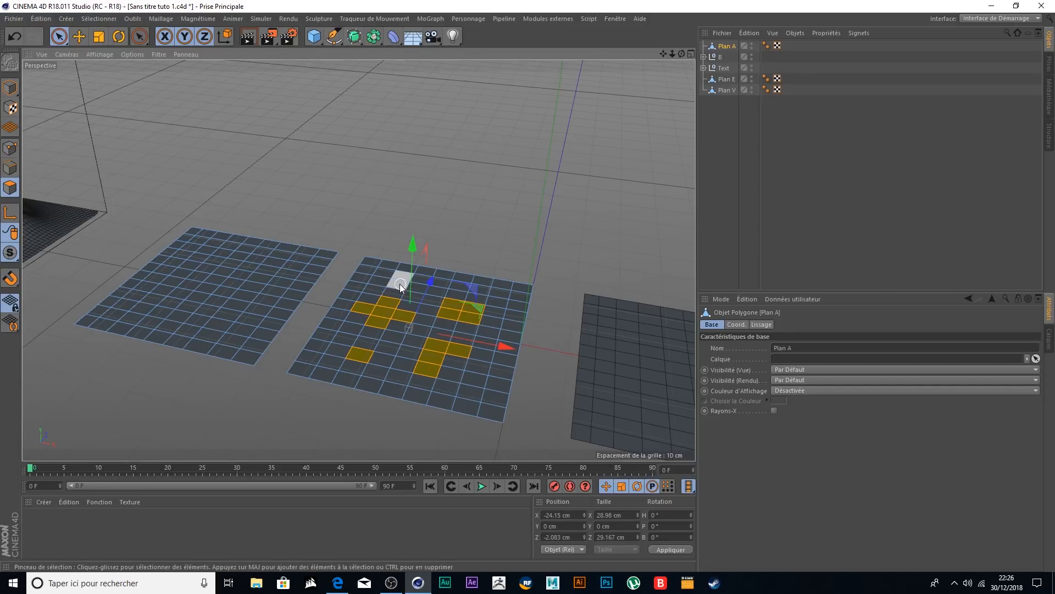
scroll(400, 283, "up", 2)
left_click(401, 287, "shift")
scroll(555, 325, "down", 2)
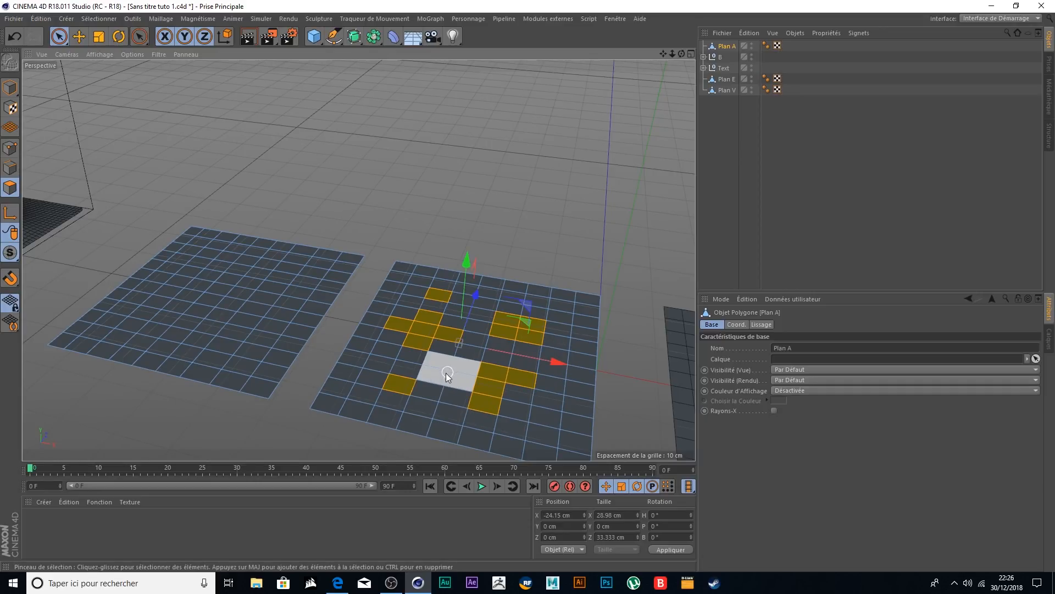
left_click(392, 381)
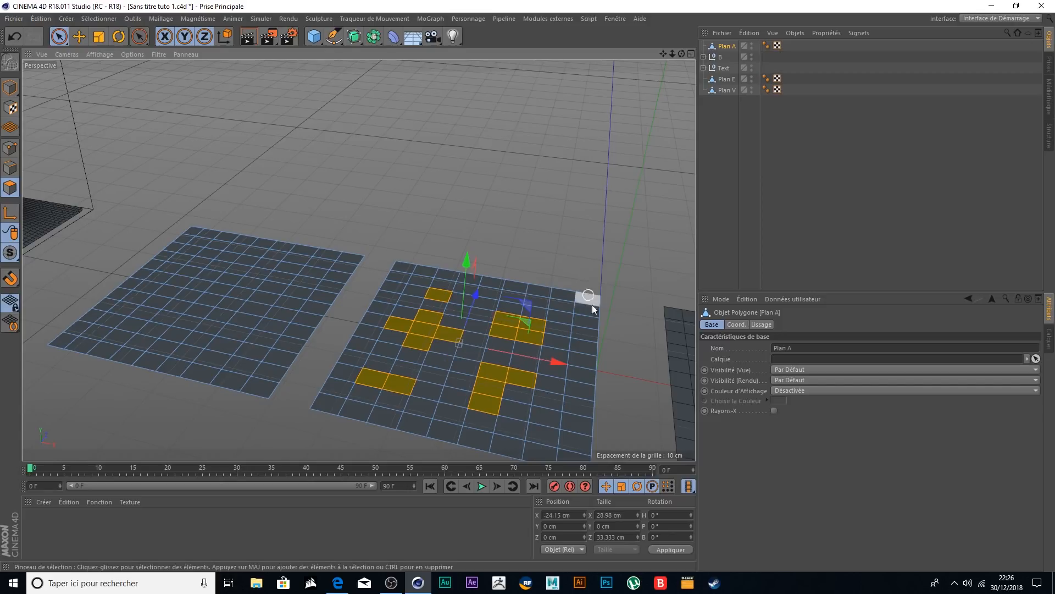
scroll(599, 304, "down", 2)
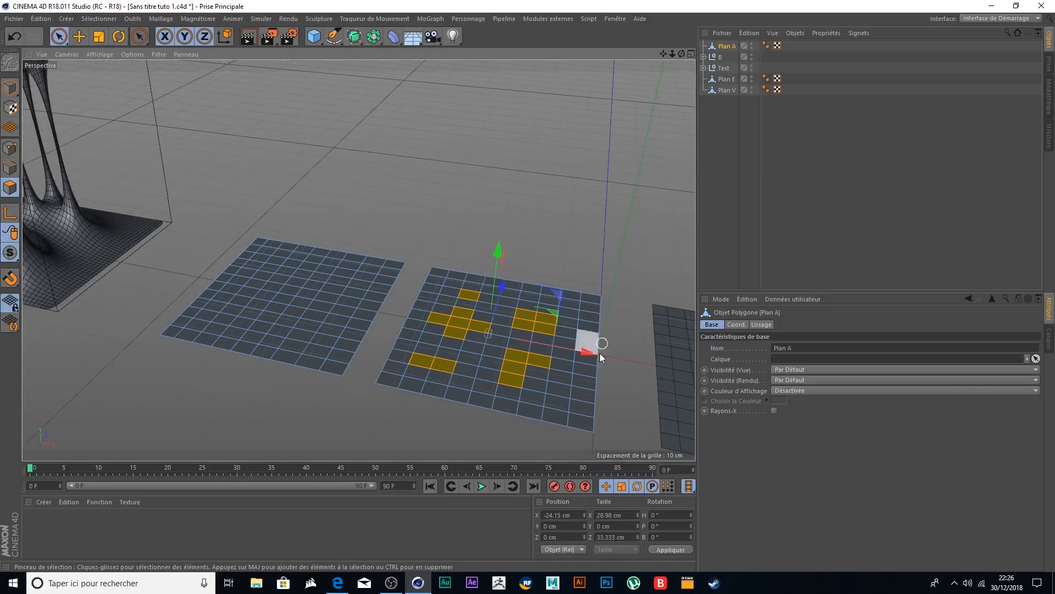
left_click(556, 388)
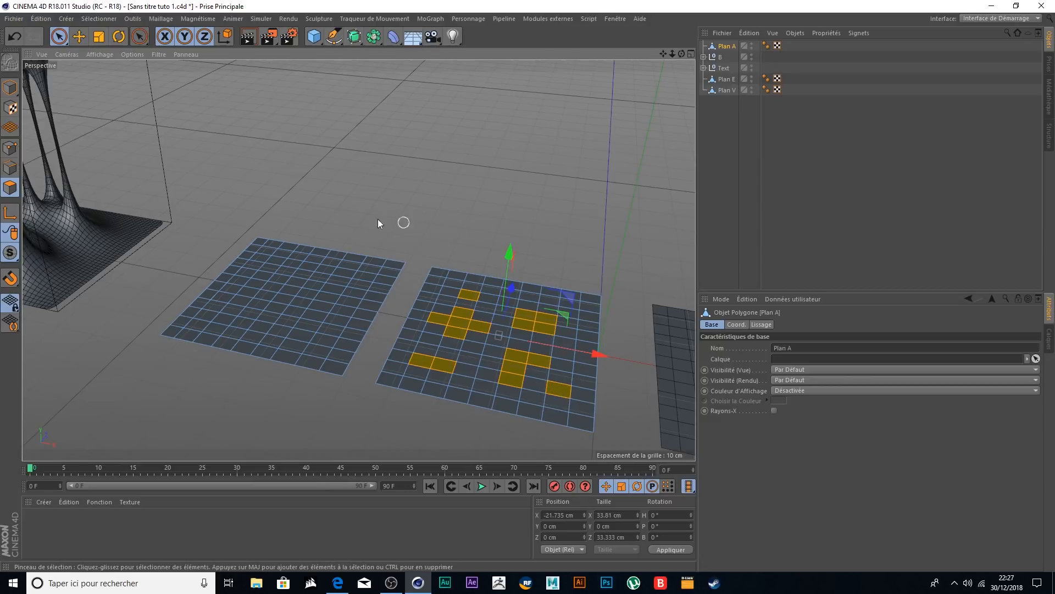
- Add polygon clusters in the centre and front area, plus a single polygon, on the Plan A square nearer the column mesh to the selection
scroll(279, 315, "up", 2)
left_click(286, 316)
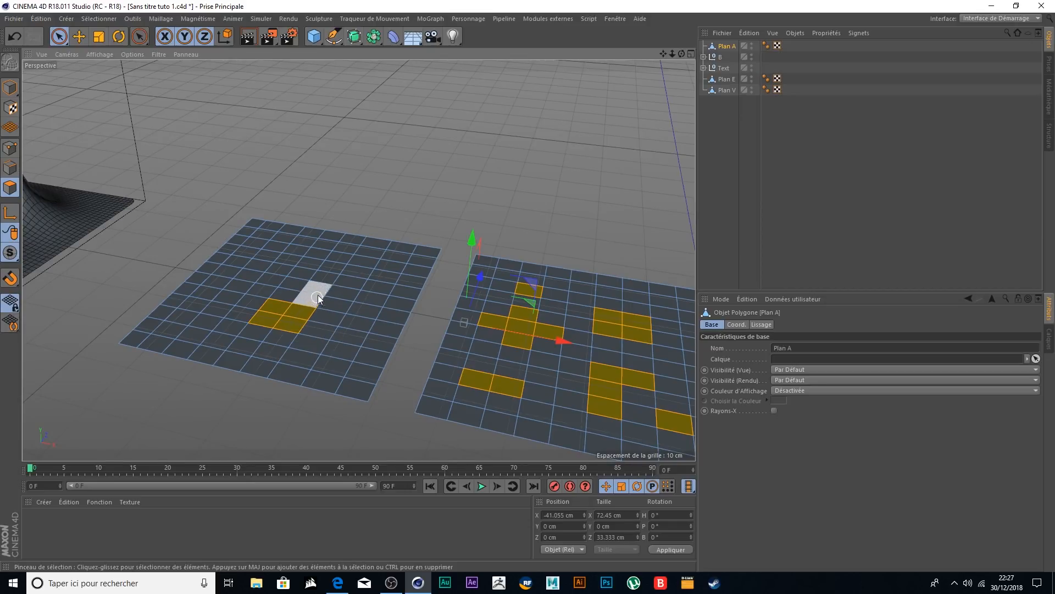
left_click(355, 295)
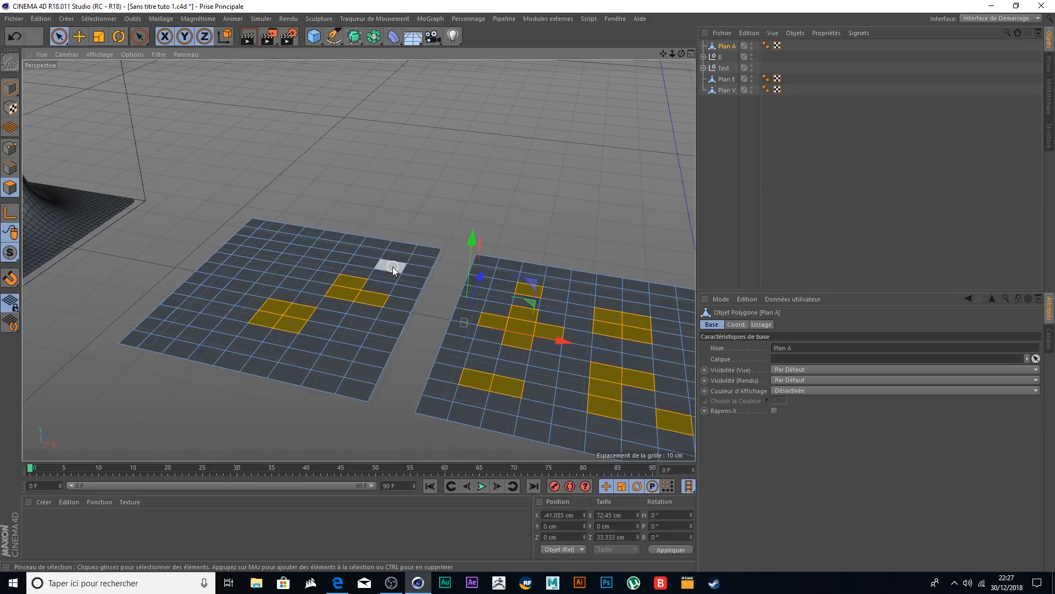
left_click(392, 267)
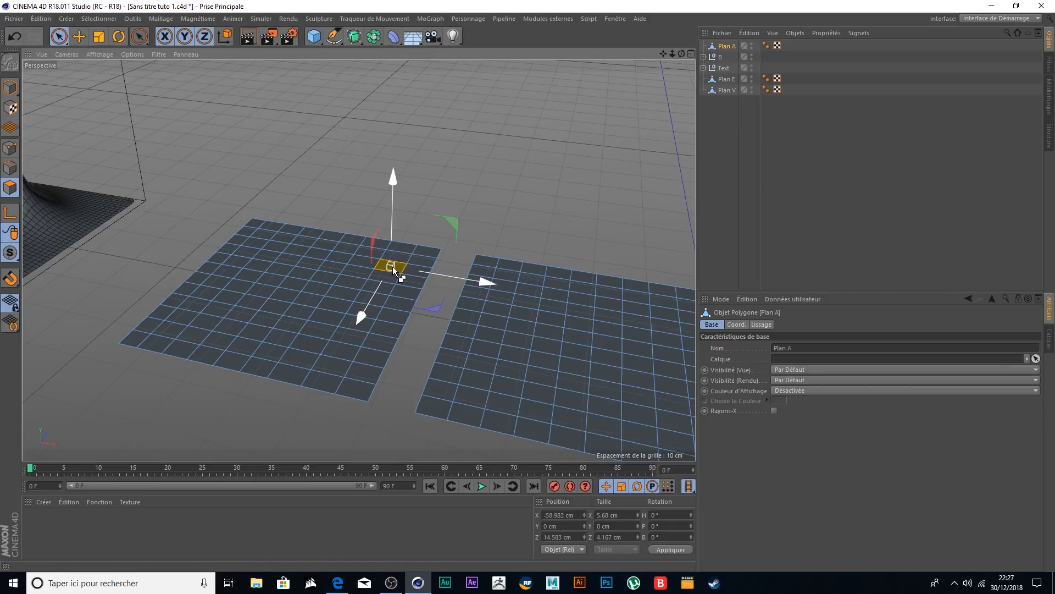
key("ctrl+z")
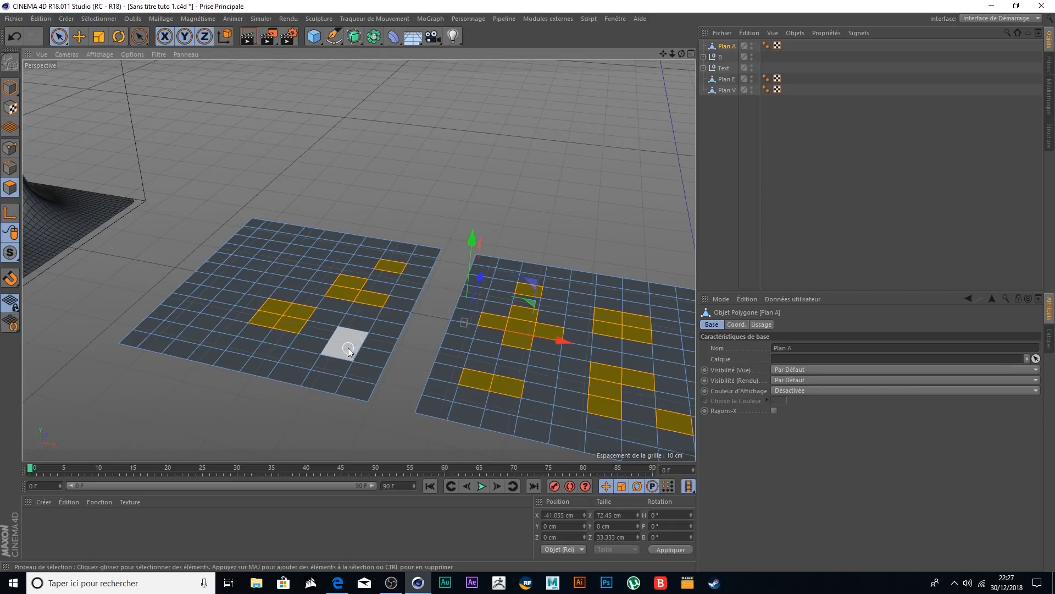
left_click(350, 347, "shift")
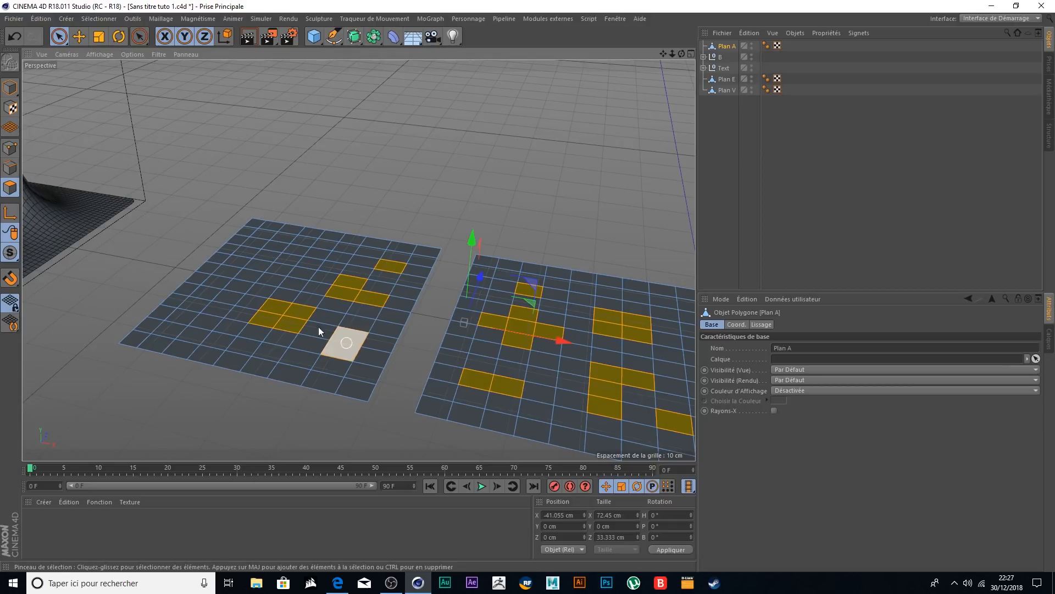
- Add small polygon clusters along the side facing the column mesh and the rear of the same Plan A square to the selection
left_click(210, 318, "shift")
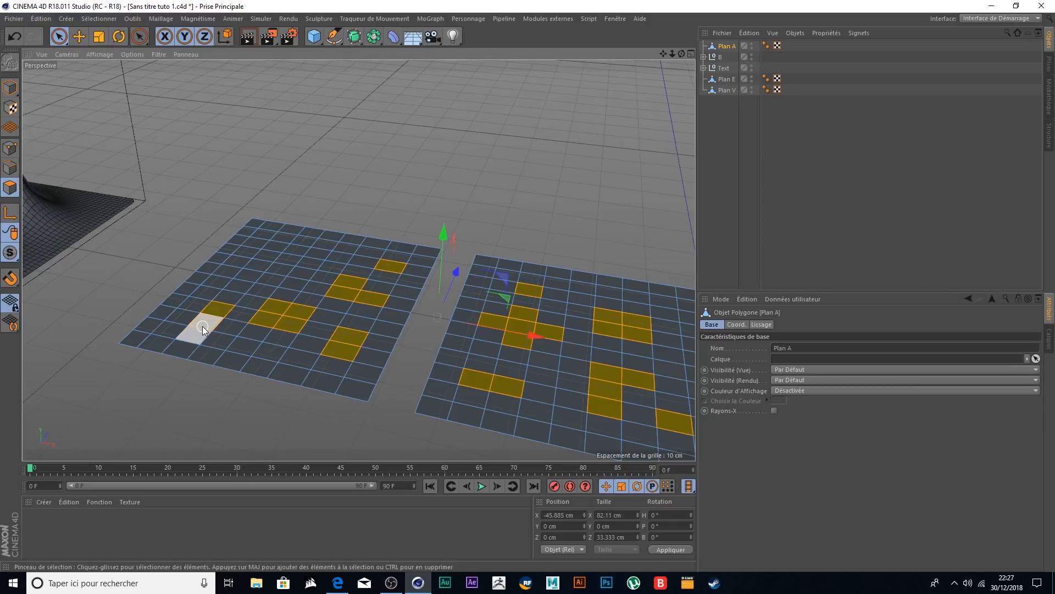
left_click(204, 324, "shift")
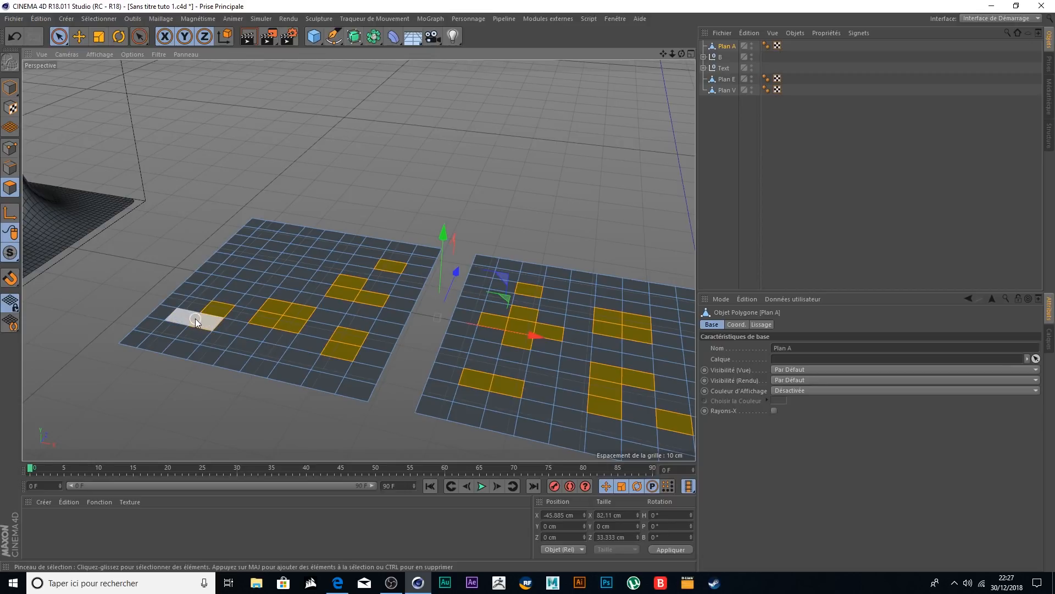
left_click(265, 256, "shift")
left_click_drag(248, 266, 270, 266, "shift")
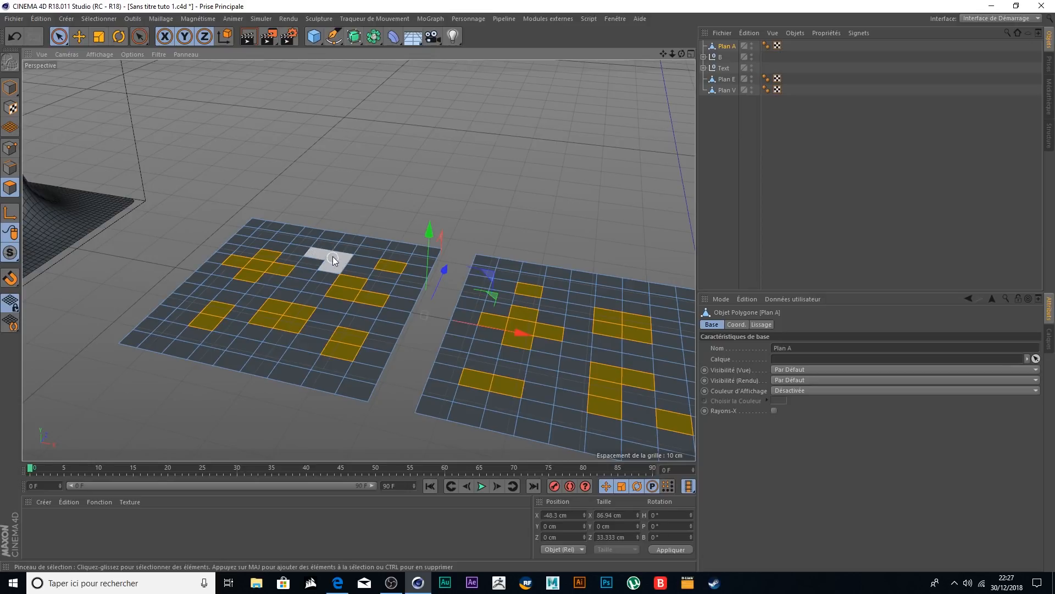
scroll(328, 257, "down", 3)
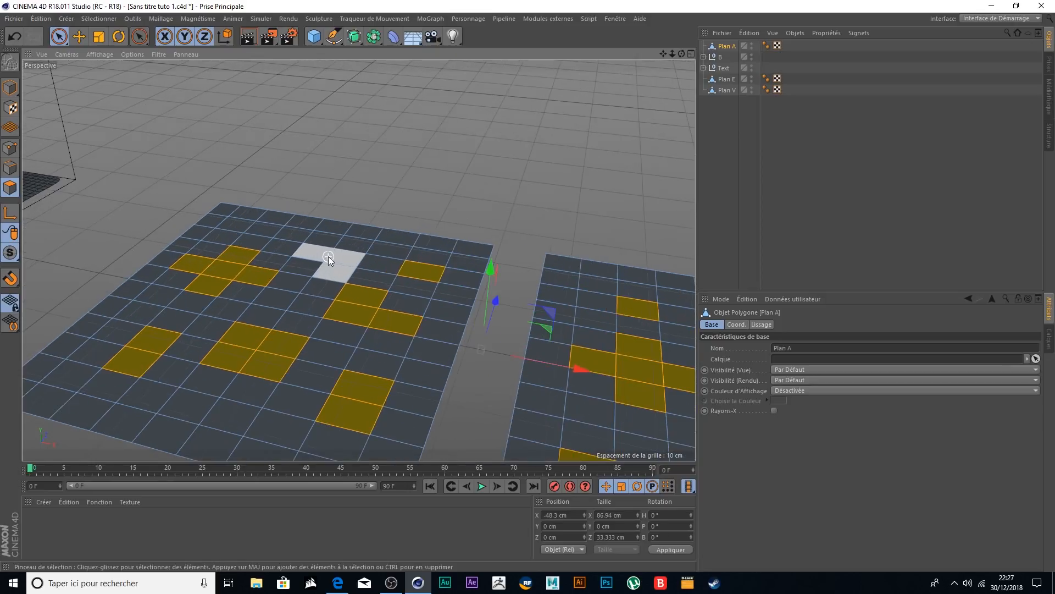
scroll(328, 250, "down", 2)
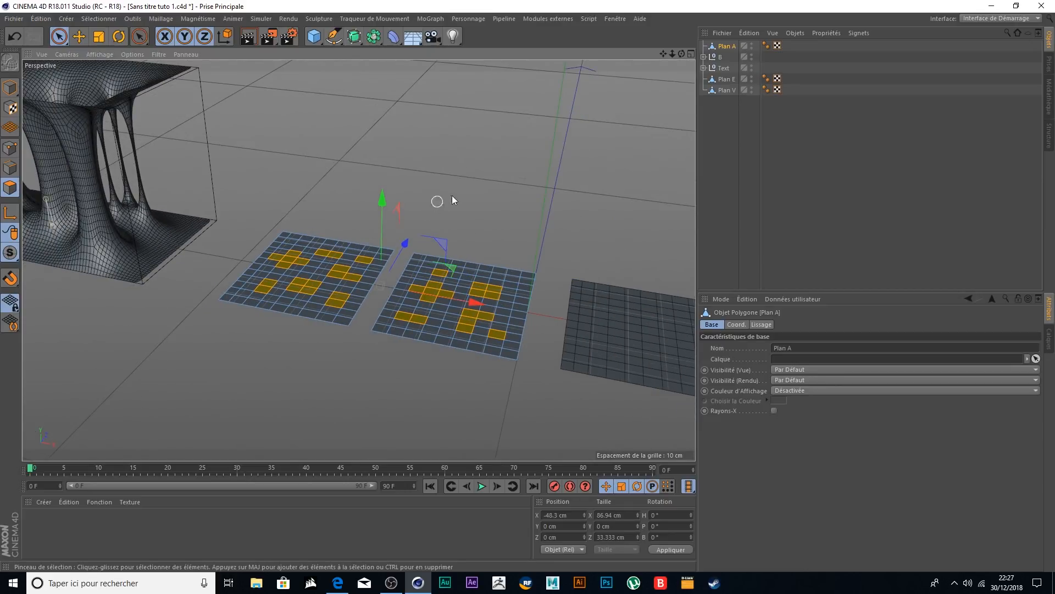
- Extrude the selected polygons on both Plan A squares with an offset of 30 cm
left_click_drag(600, 185, 563, 184, "alt")
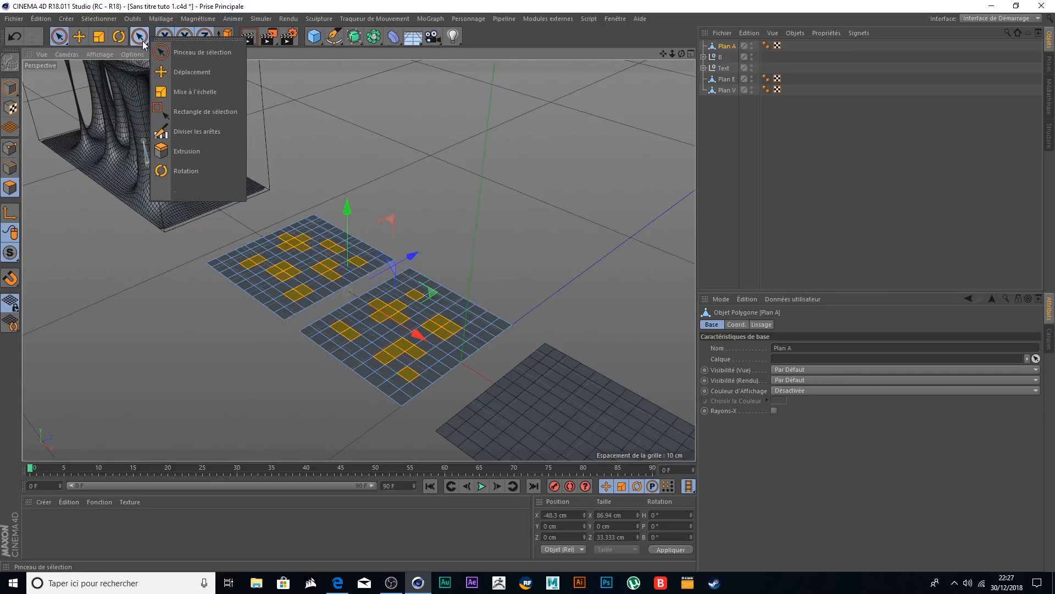
left_click(184, 151)
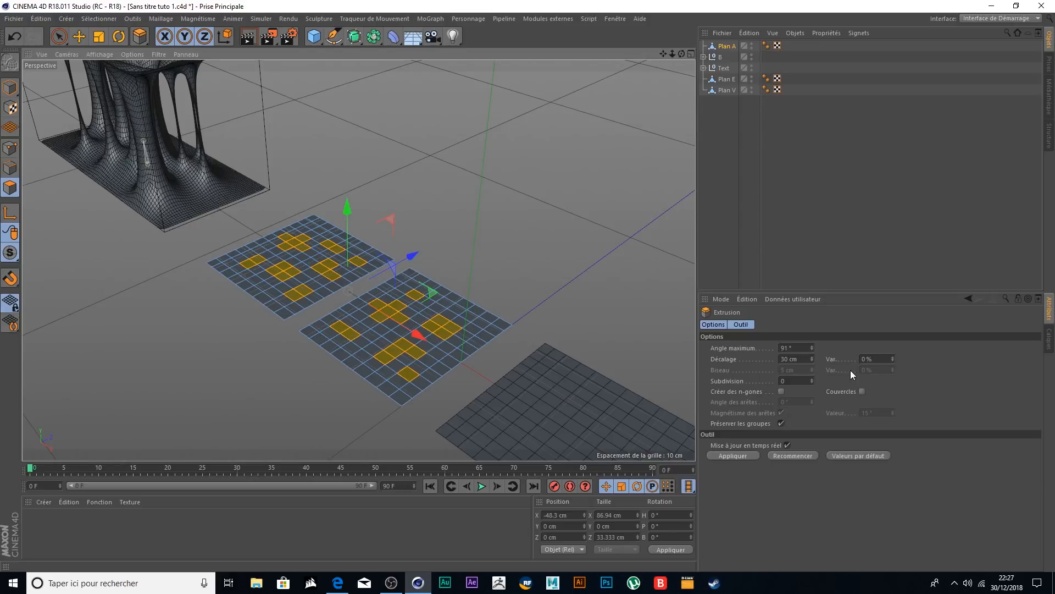
left_click(803, 357)
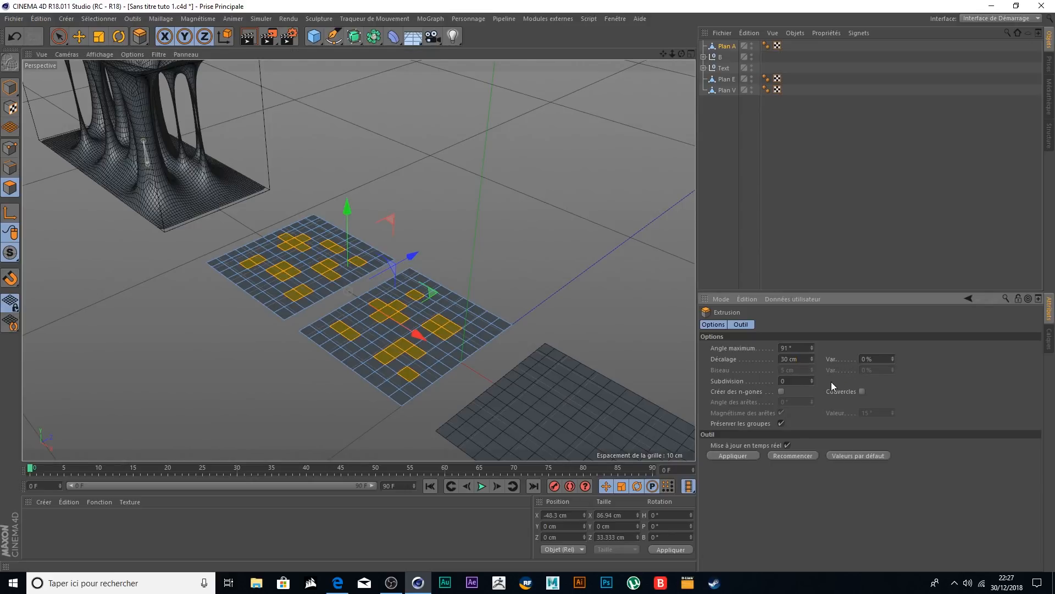
left_click(744, 455)
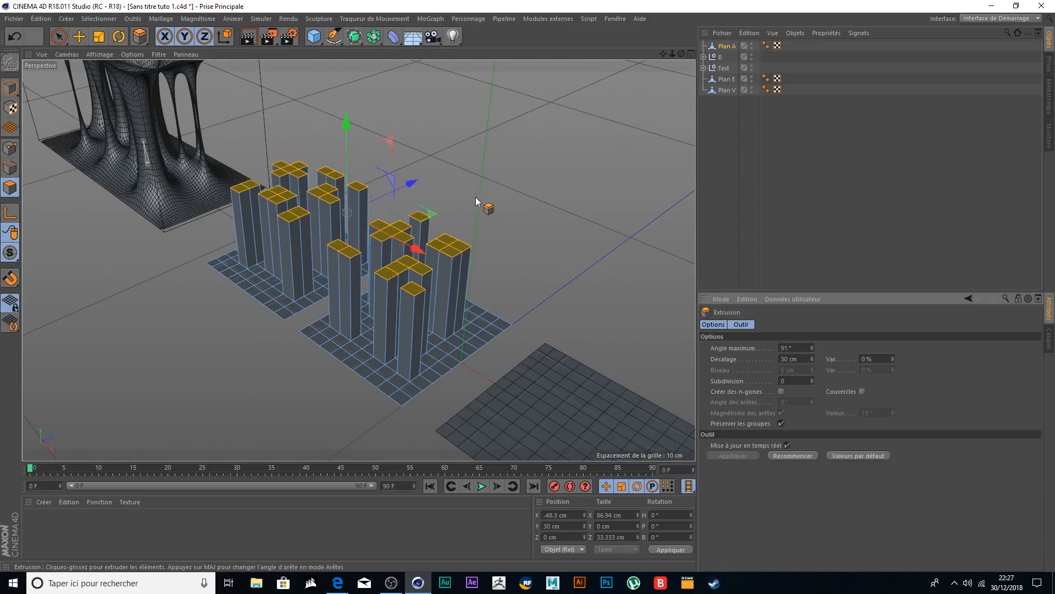
- Delete the polygons capping the extruded columns and optimize the Plan A mesh
left_click(425, 243)
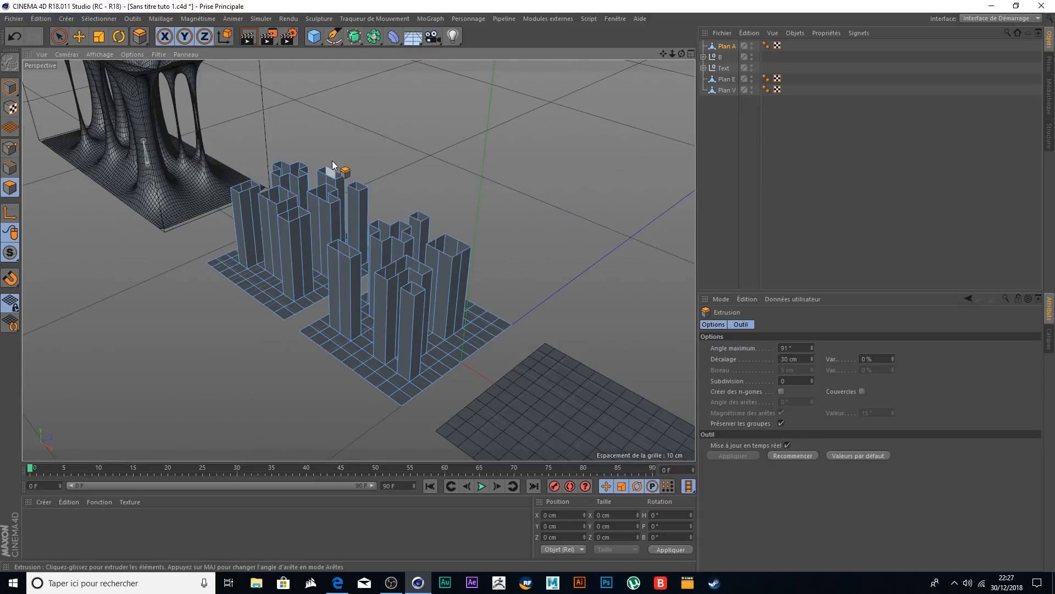
left_click(161, 18)
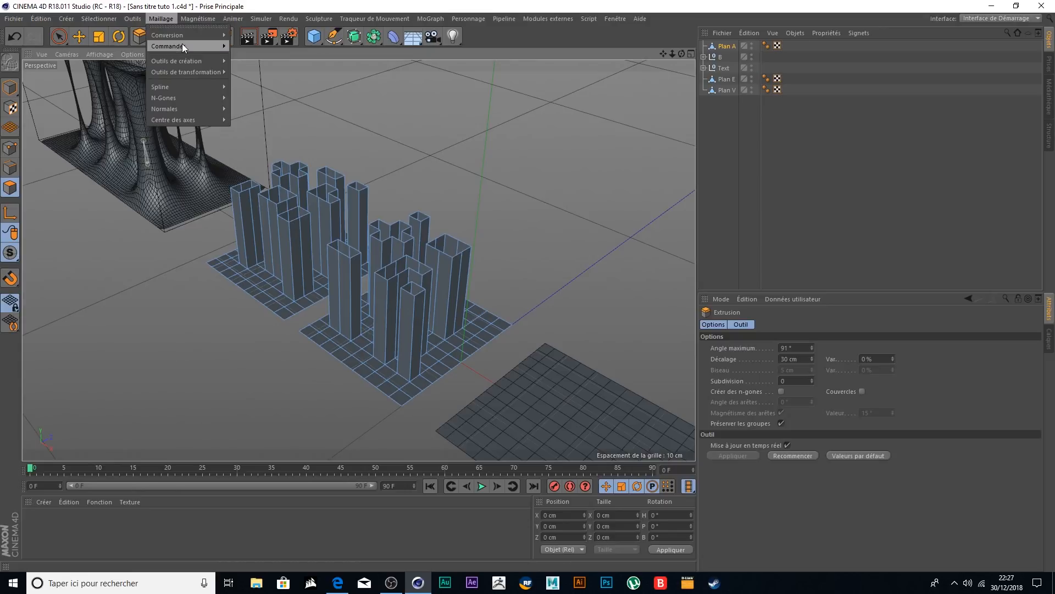
mouse_move(183, 47)
left_click(295, 227)
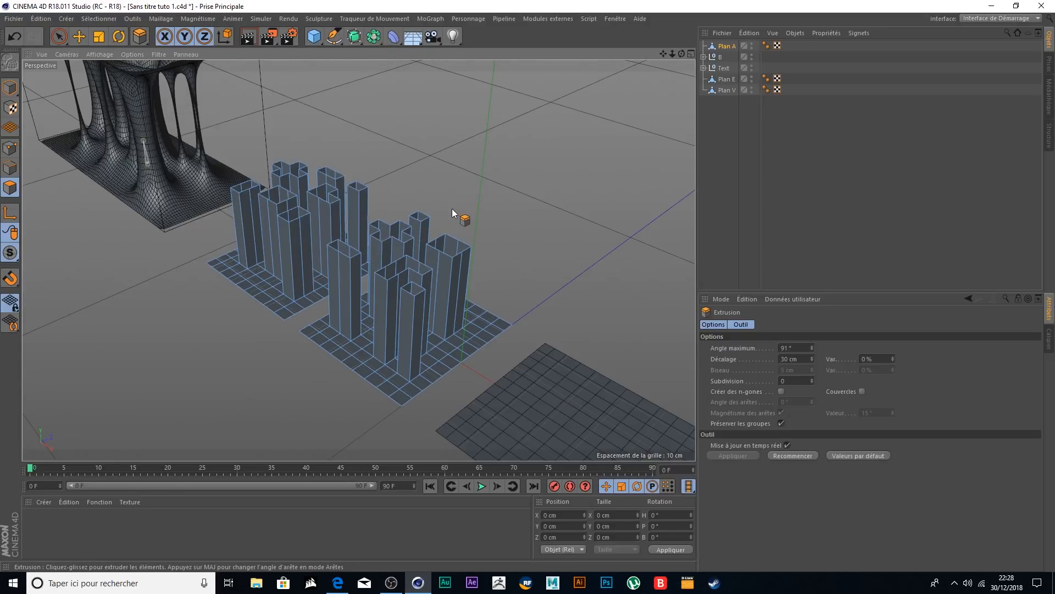
- Duplicate Plan A in the object list and activate model mode for the copy
left_click_drag(493, 179, 566, 165, "alt")
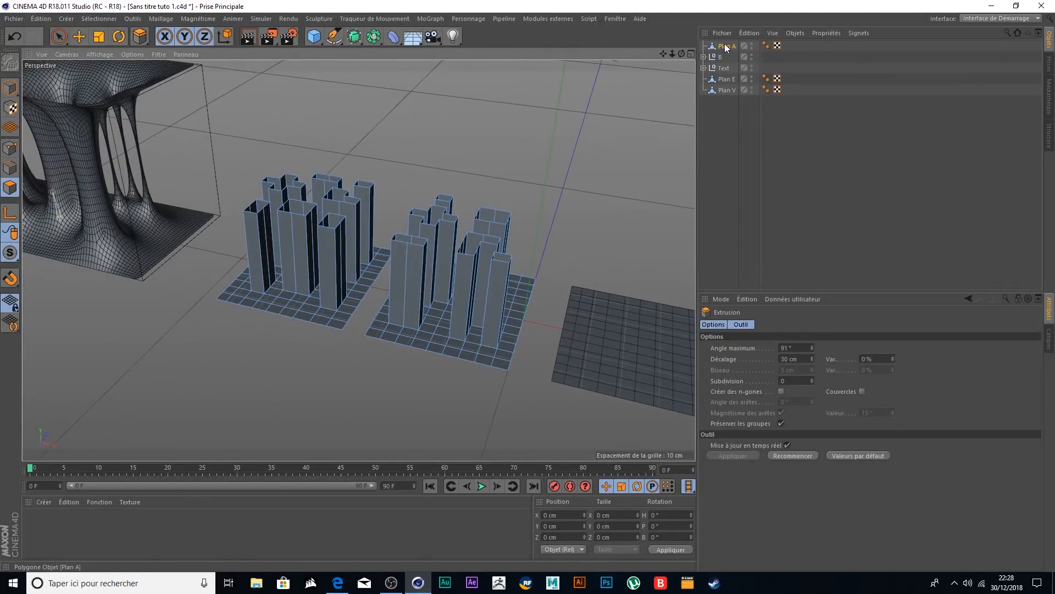
left_click_drag(734, 49, 730, 51, "ctrl")
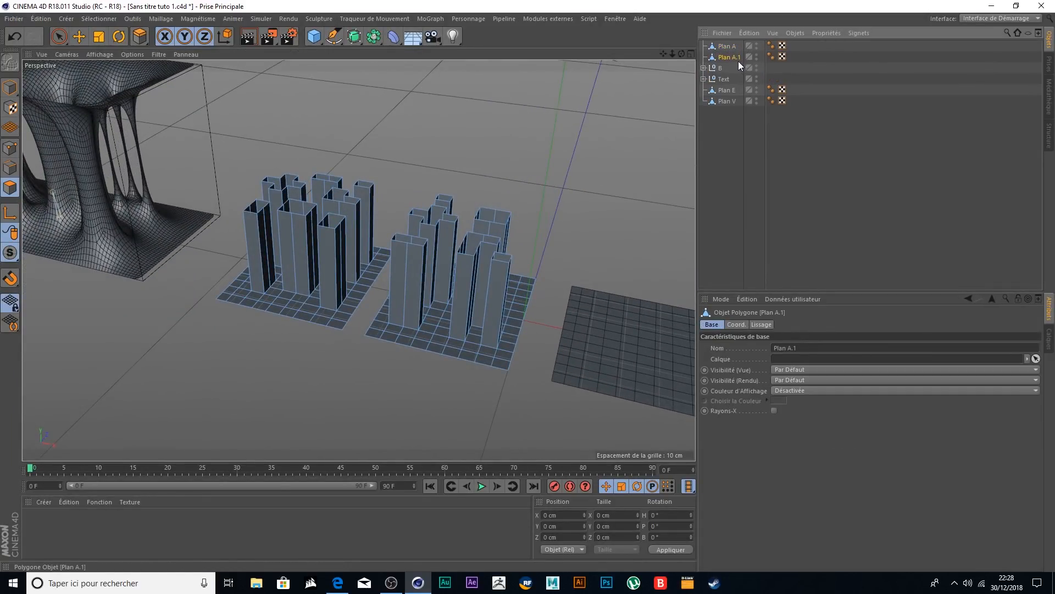
left_click(10, 89)
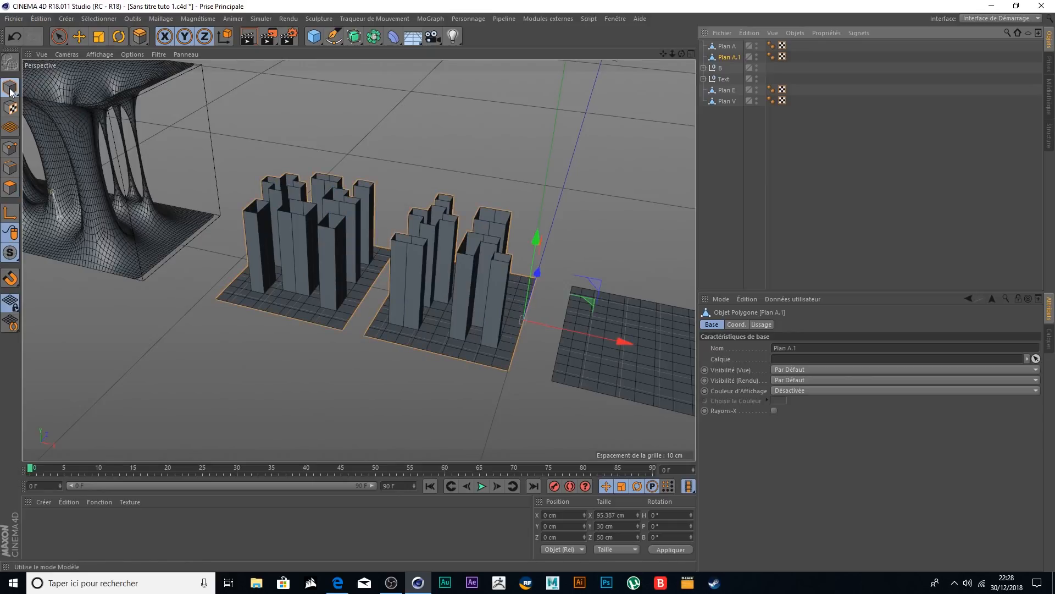
- Flip the Plan A copy upside down with a negative Y size and set its Y position to 60 cm
left_click(614, 526)
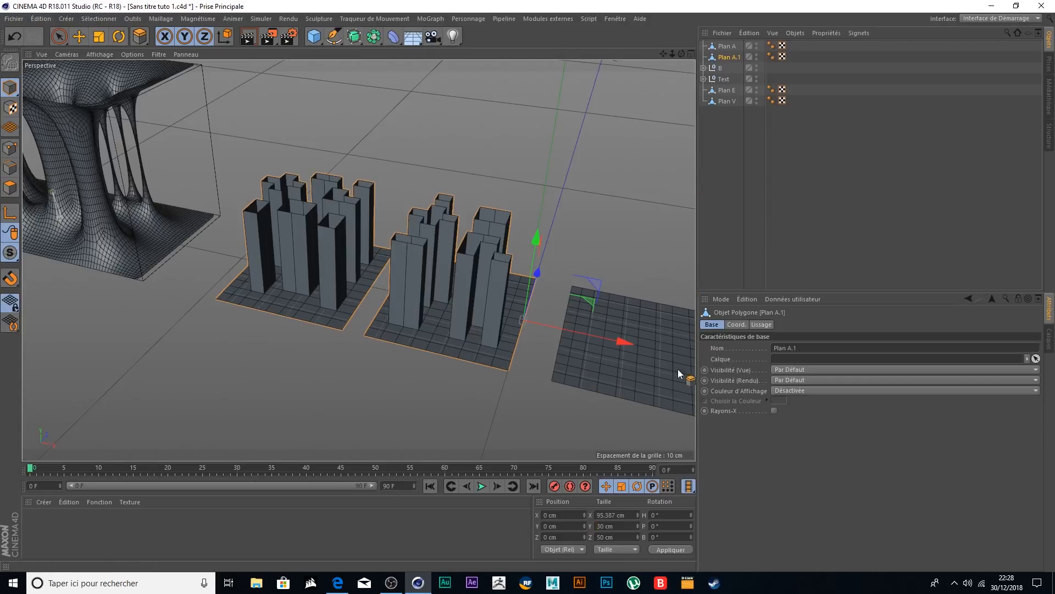
left_click(666, 548)
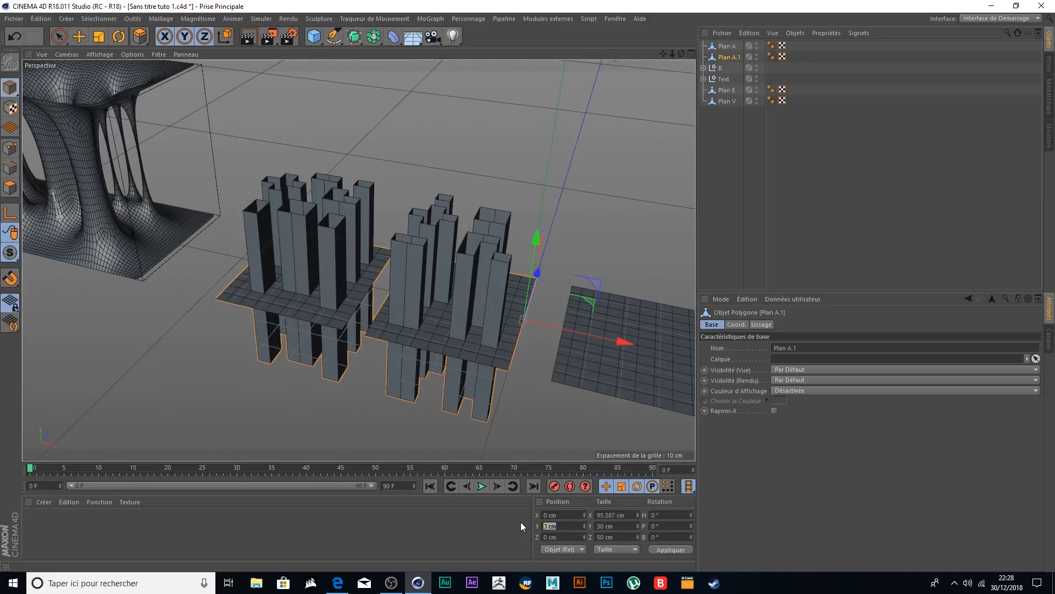
type("60")
left_click(681, 546)
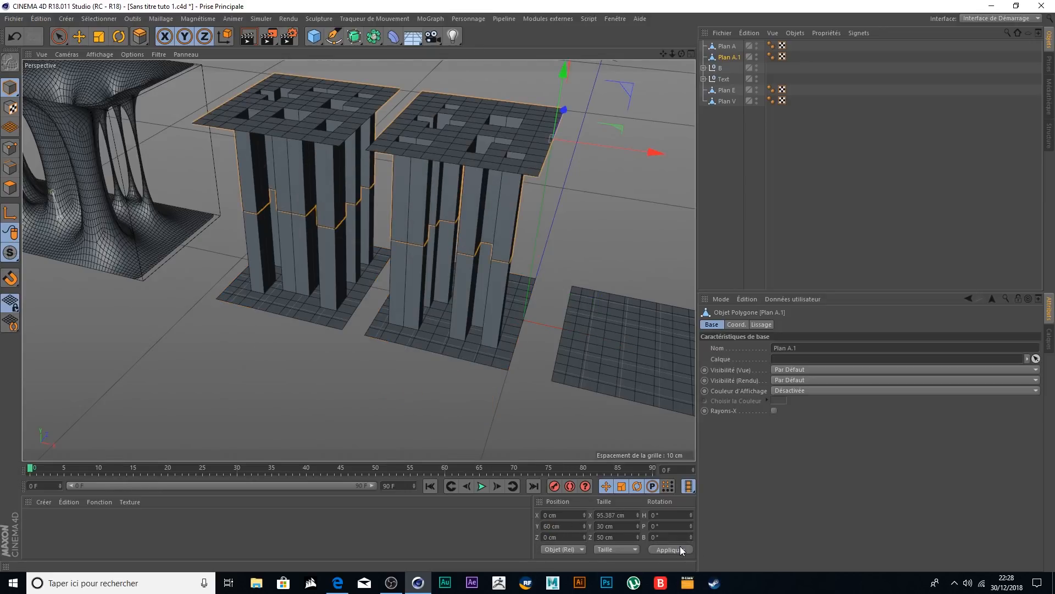
- Select all polygons of the flipped Plan A copy, reverse their normals and clear the object selection
left_click_drag(532, 258, 509, 243, "alt")
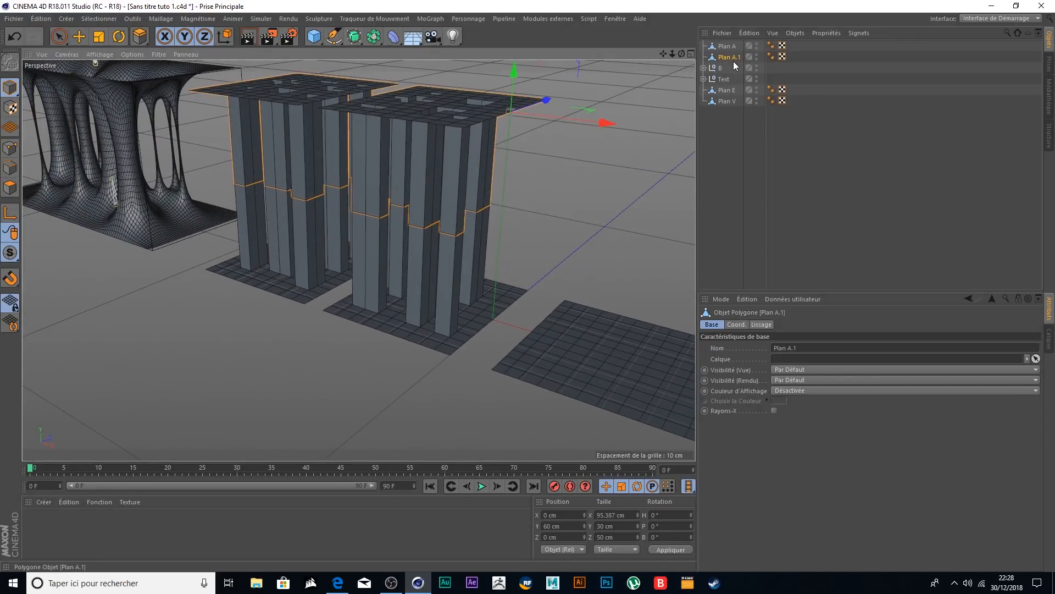
left_click(10, 188)
left_click(57, 38)
left_click(453, 158)
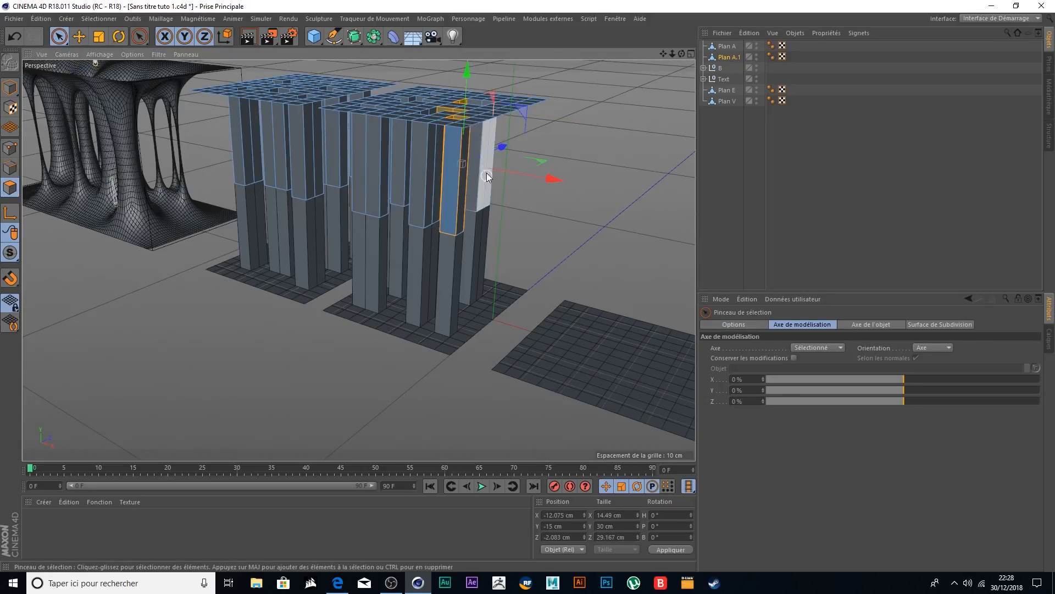
right_click(581, 132)
left_click(577, 134)
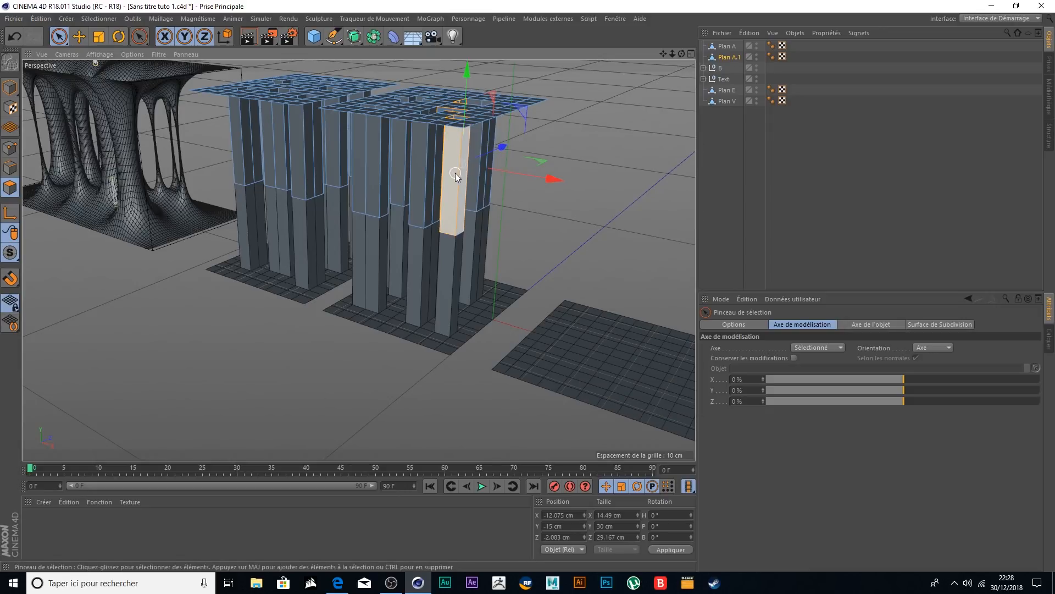
left_click(411, 160)
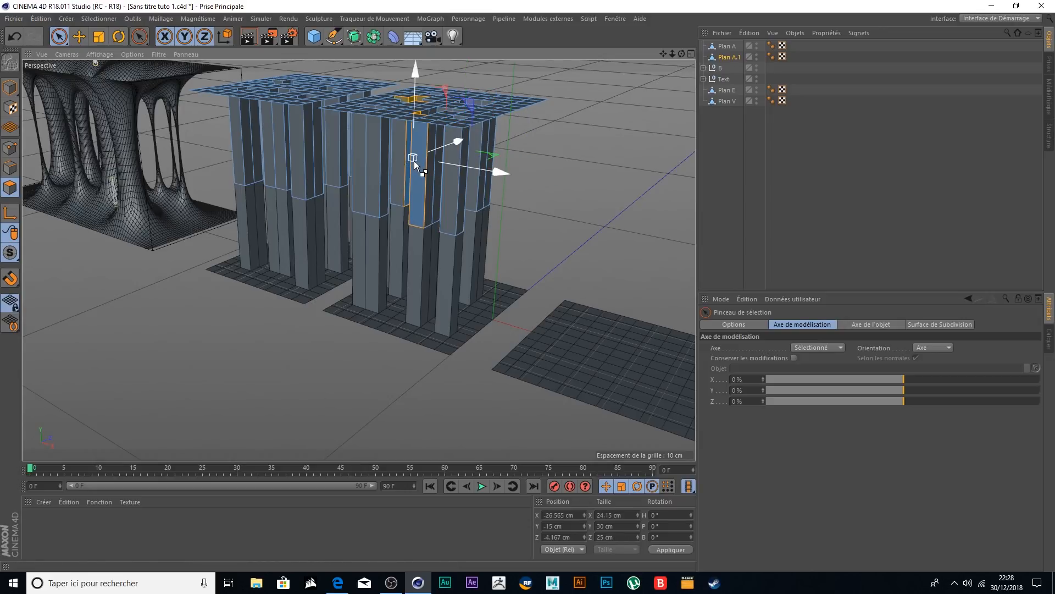
left_click_drag(414, 160, 497, 151)
key("u")
key("r")
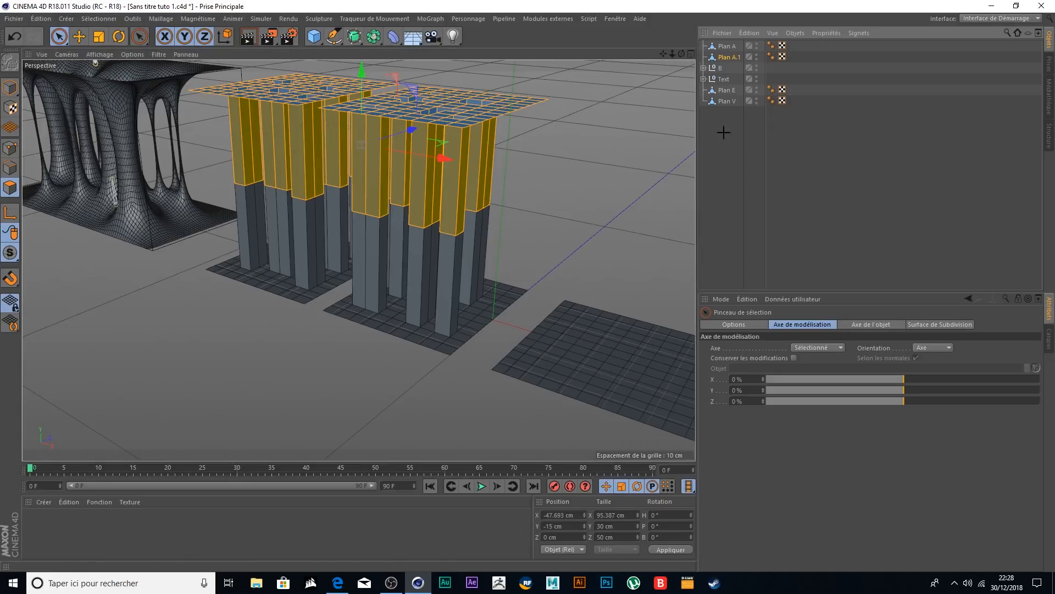
left_click(633, 144)
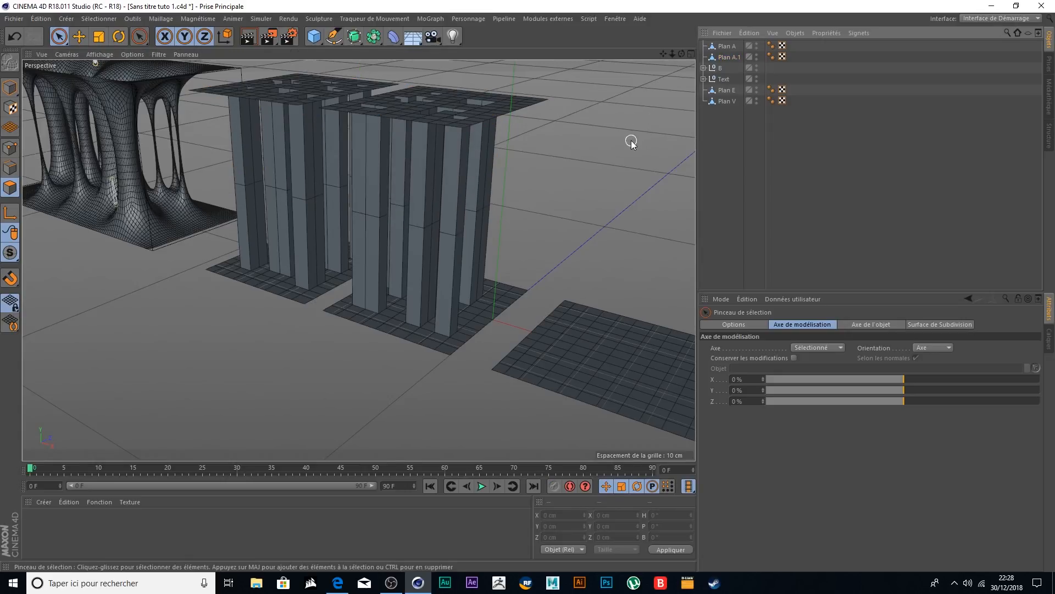
- Connect Plan A and its flipped copy into one object, deleting the originals, and optimize the combined mesh
left_click(737, 57)
left_click(731, 46, "ctrl")
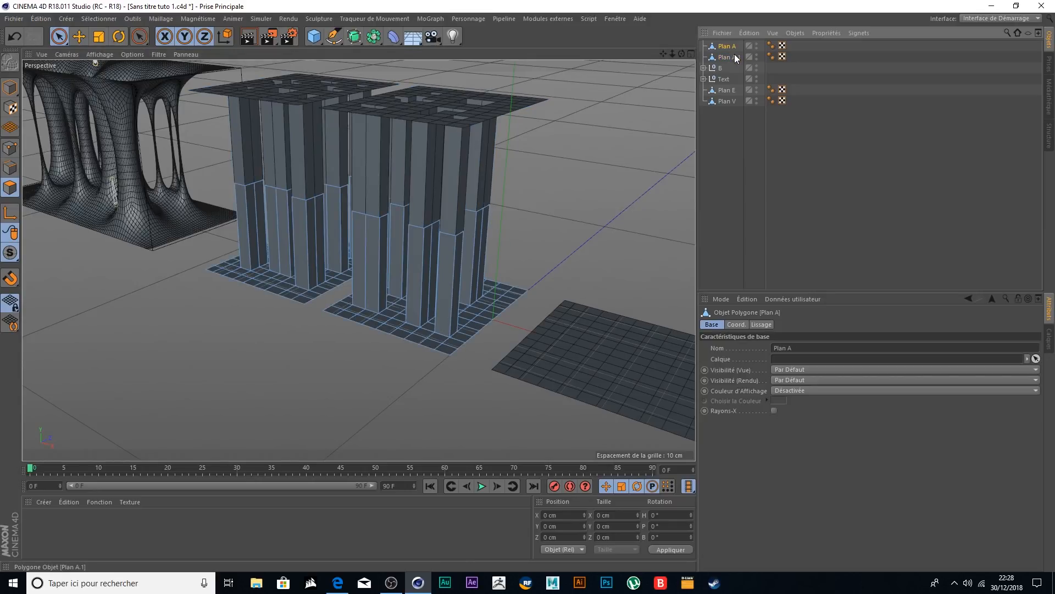
right_click(733, 56)
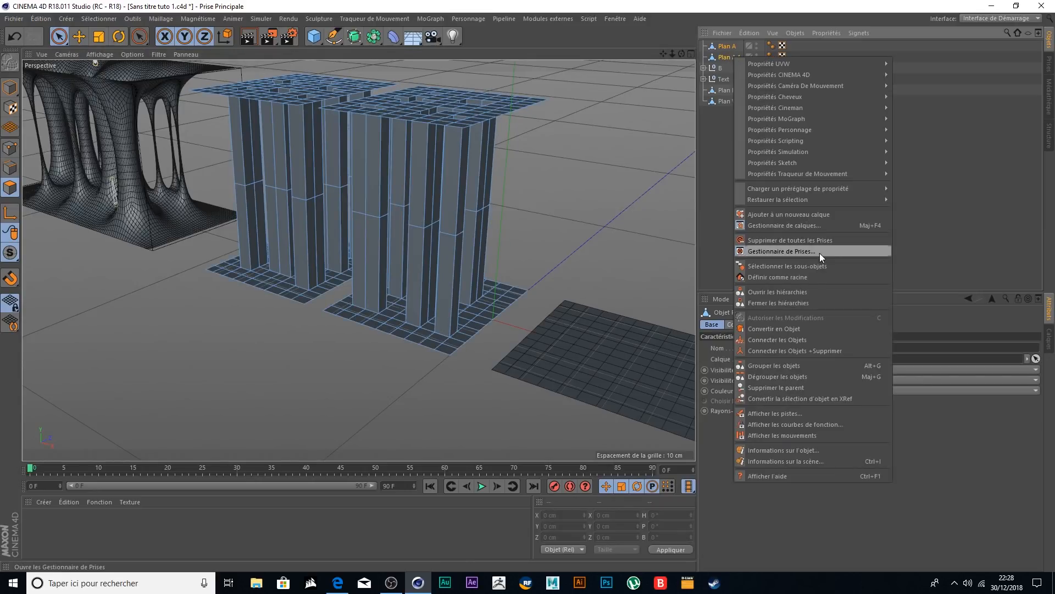
left_click(820, 350)
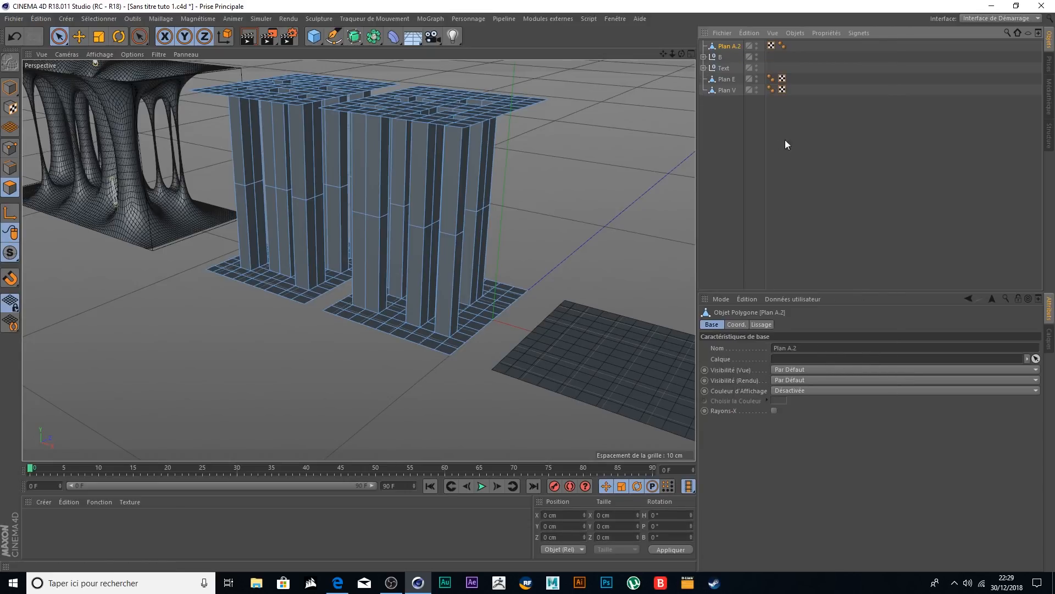
left_click(160, 19)
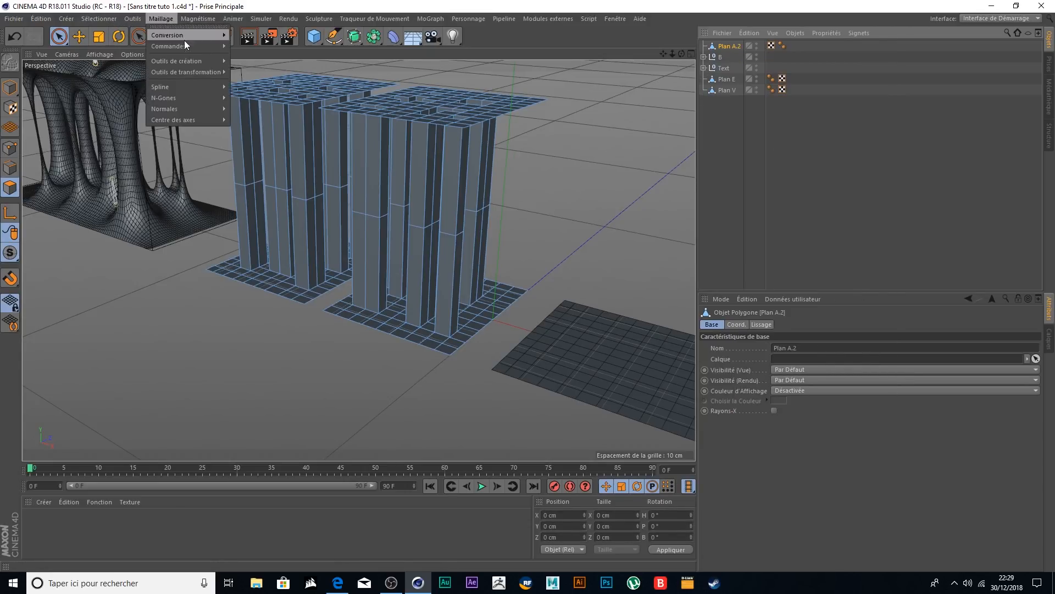
mouse_move(183, 46)
left_click(289, 227)
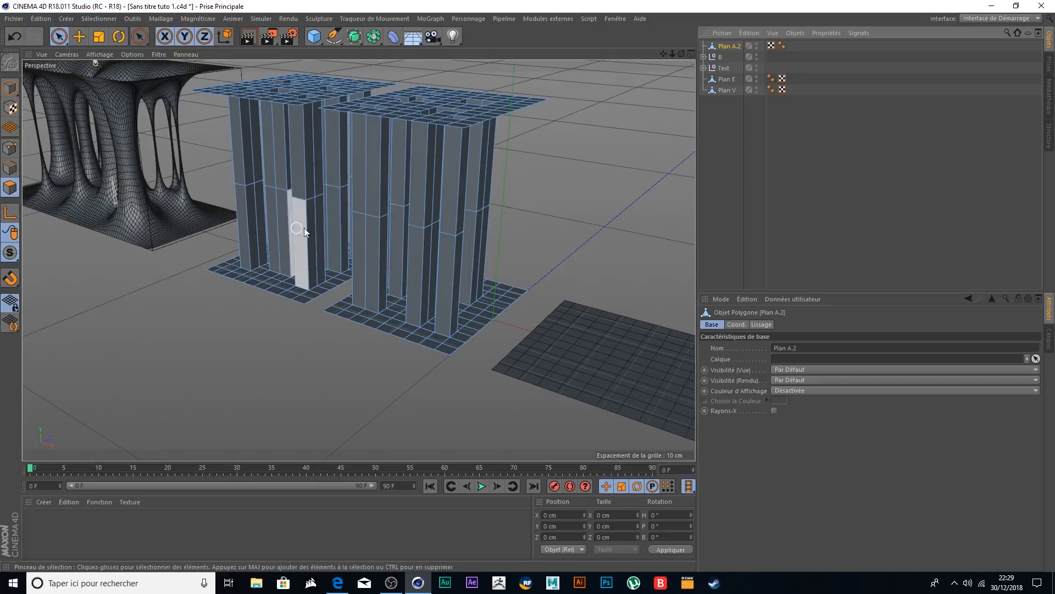
- Divide all vertical column edges of Plan A.2 with one subdivision at 50% offset, selecting them in the front view, and clear the edge selection
left_click(691, 54)
left_click(692, 261)
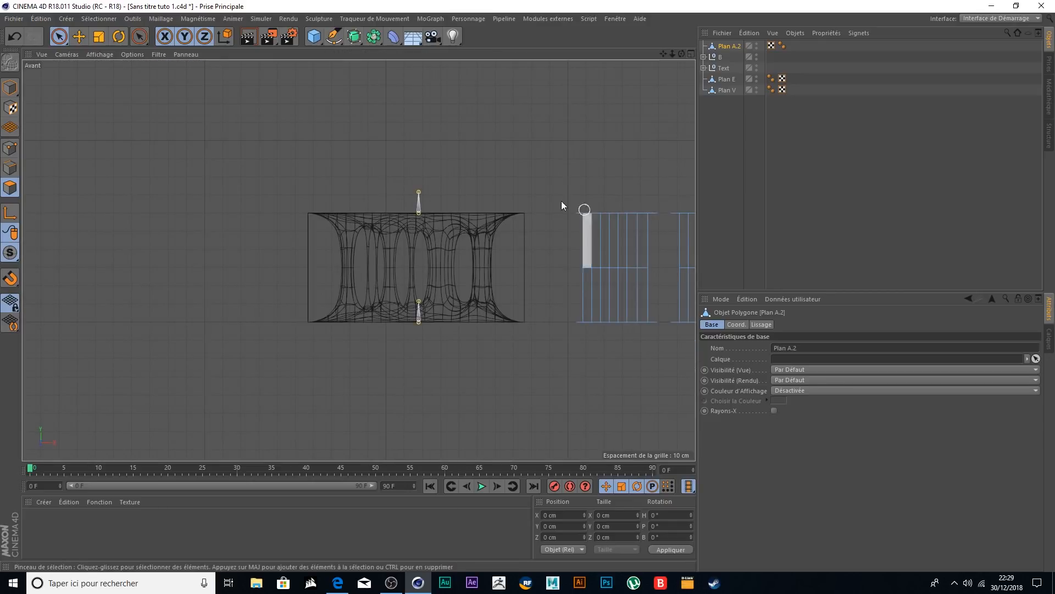
left_click_drag(663, 53, 371, 53)
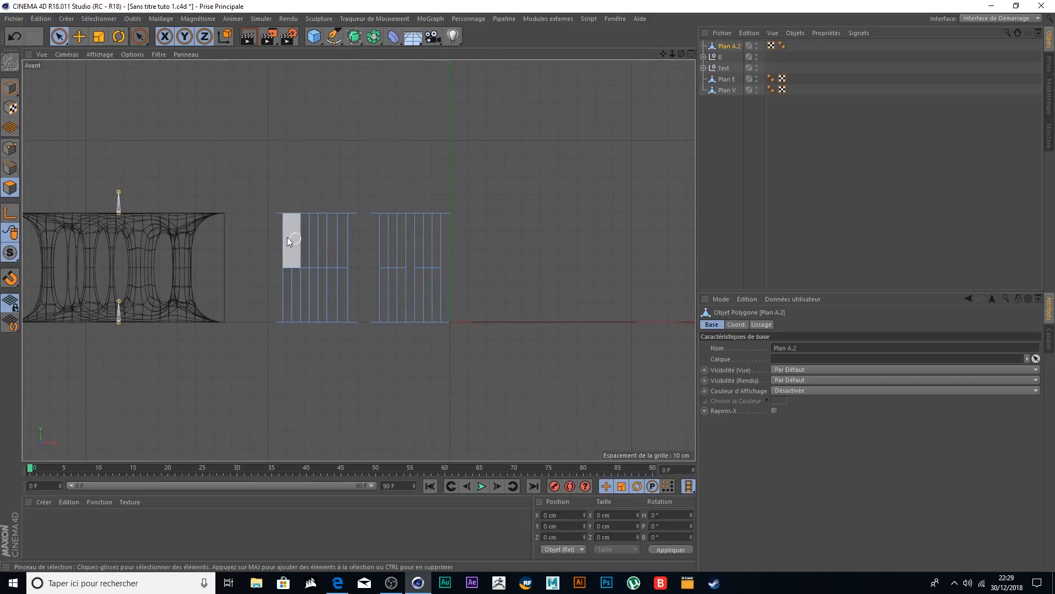
left_click(12, 166)
left_click_drag(261, 238, 365, 239)
mouse_move(496, 242)
left_mouse_down()
mouse_move(474, 295)
mouse_move(238, 294)
left_mouse_up()
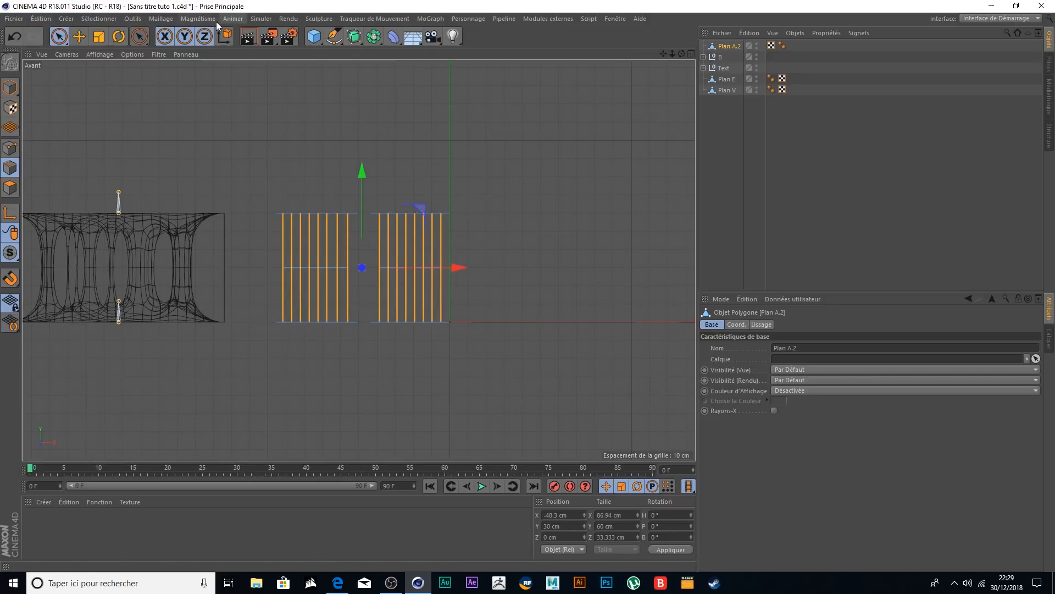
left_click(139, 36)
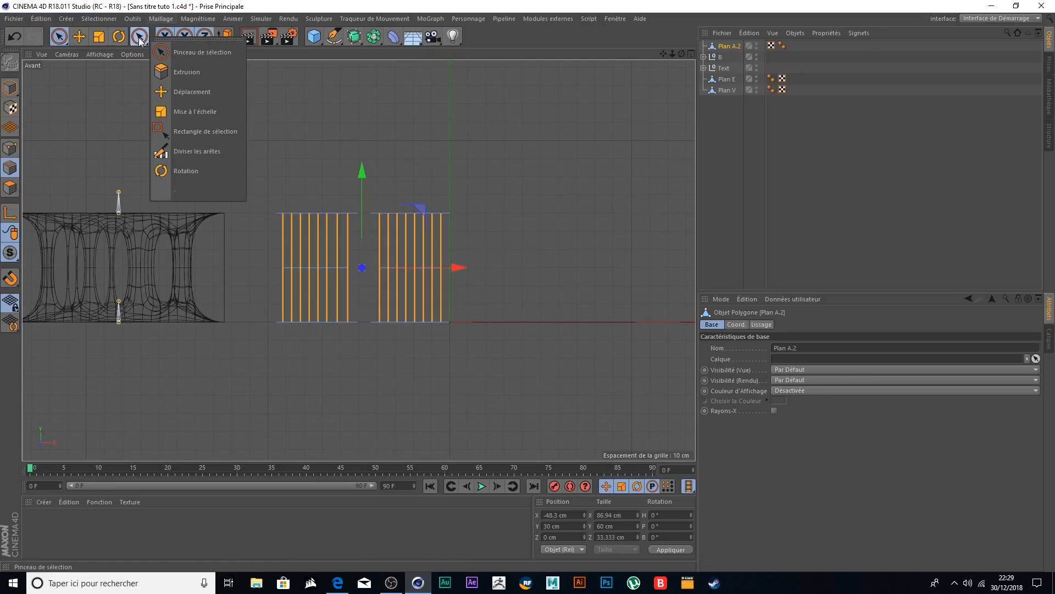
left_click(176, 152)
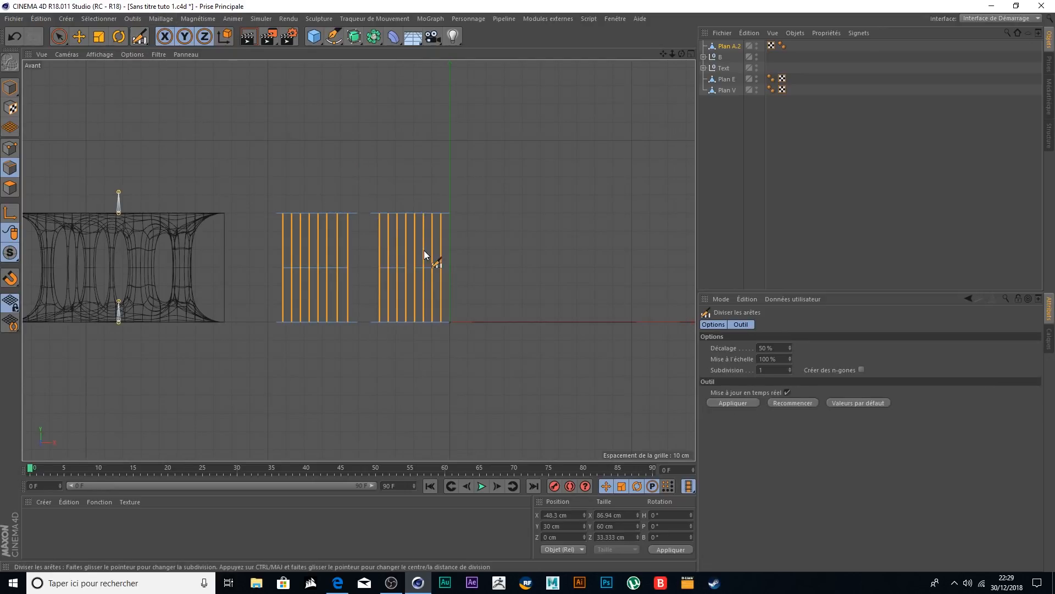
scroll(423, 247, "up", 3)
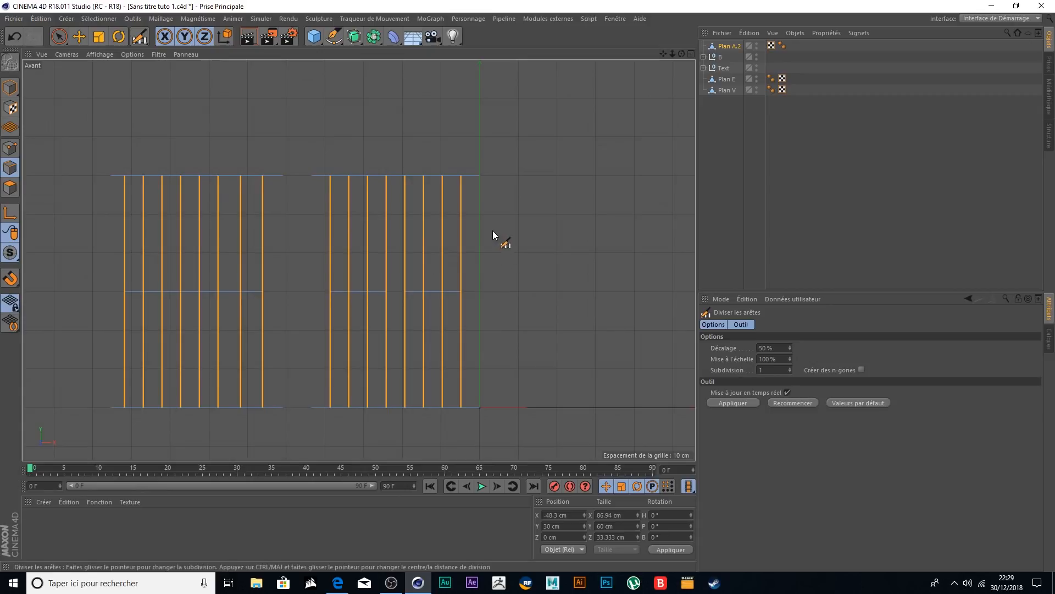
left_click_drag(463, 229, 645, 200)
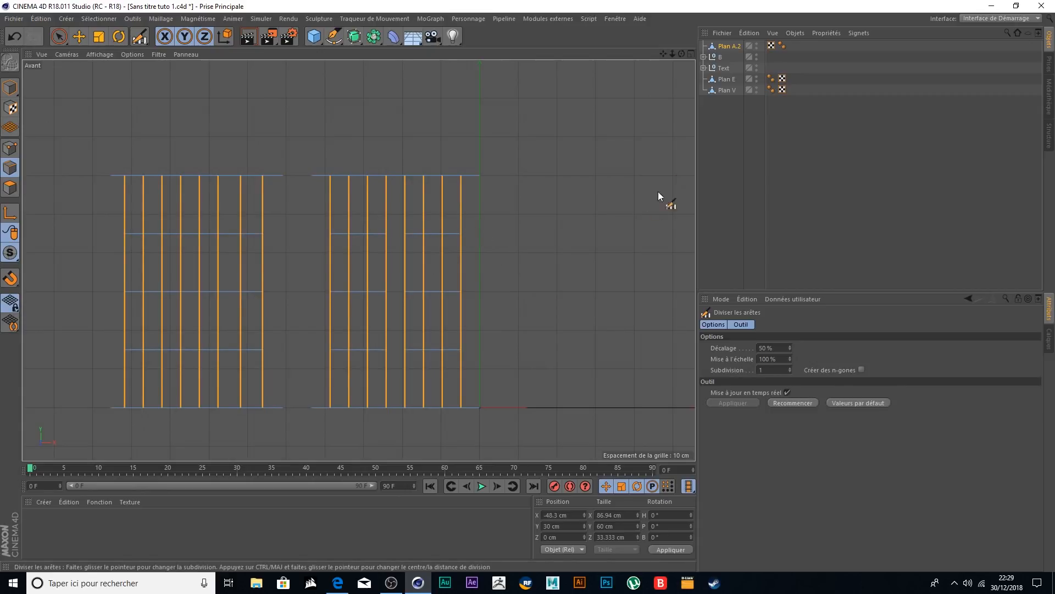
left_click(61, 37)
left_click(323, 110)
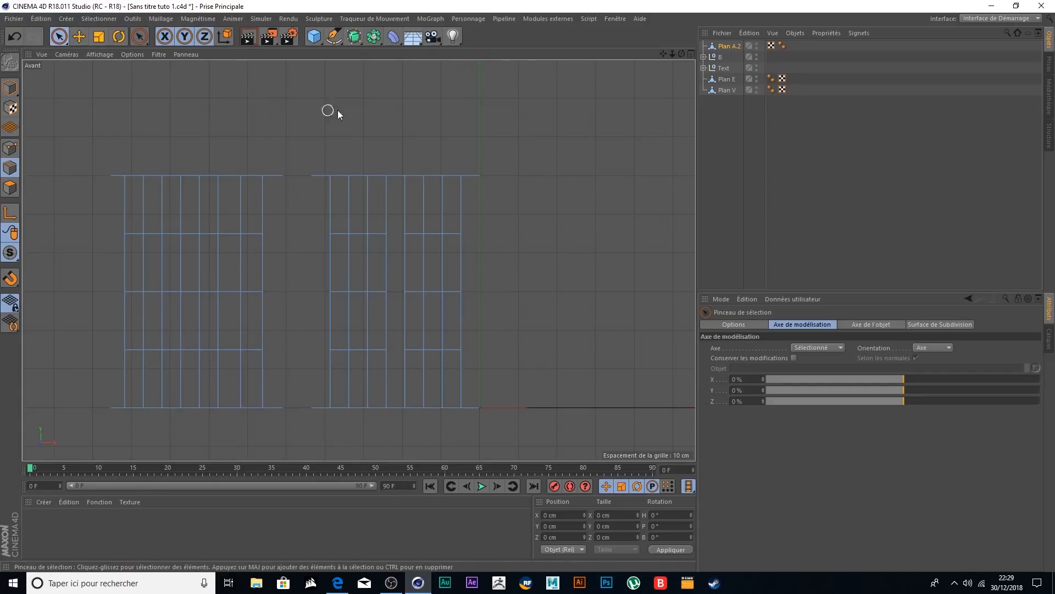
- Add a Smoothing deformer (Lissage) and nest it under Plan A.2
left_click(690, 55)
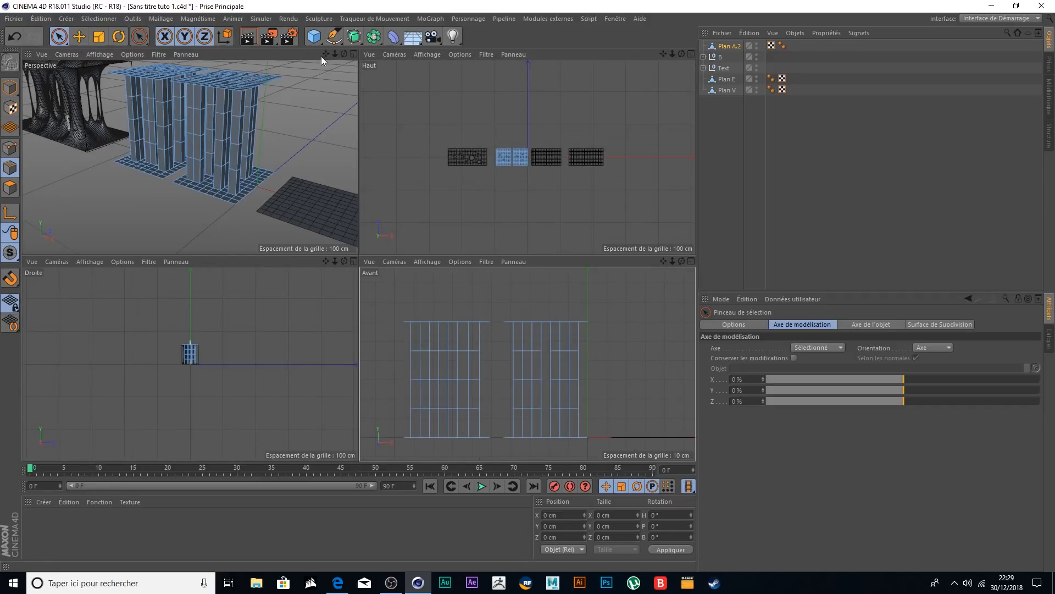
left_click(354, 54)
left_click_drag(581, 207, 589, 200, "alt")
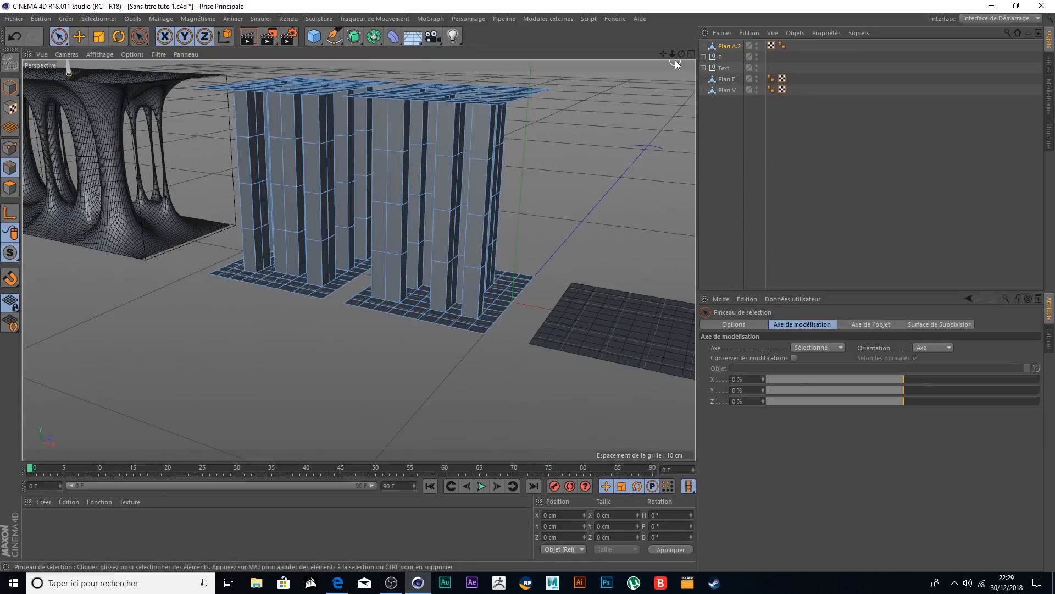
left_click_drag(664, 54, 646, 89)
left_click(393, 37)
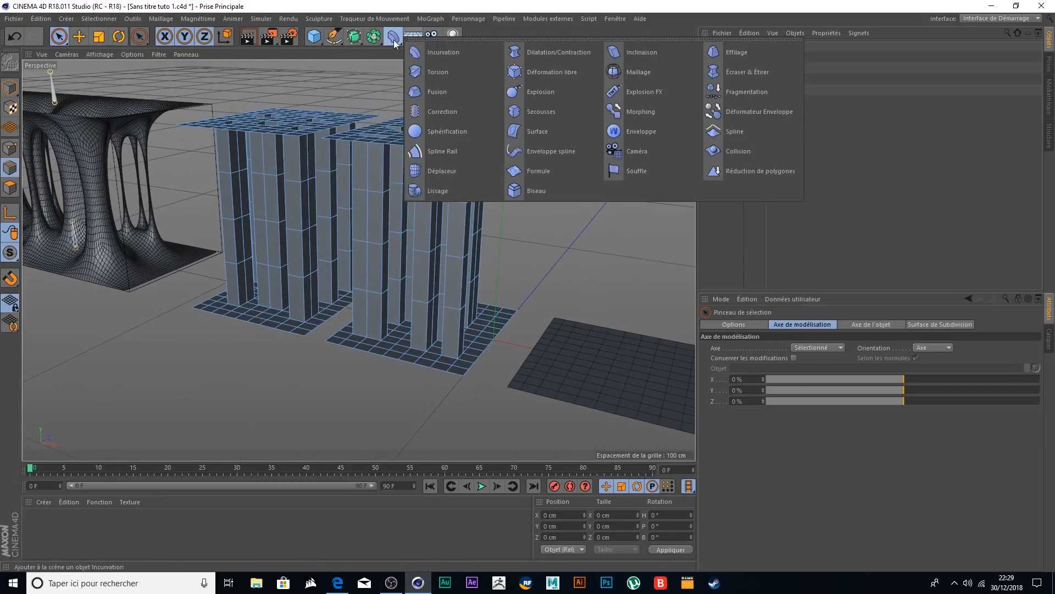
left_click(448, 192)
left_click_drag(728, 46, 732, 61)
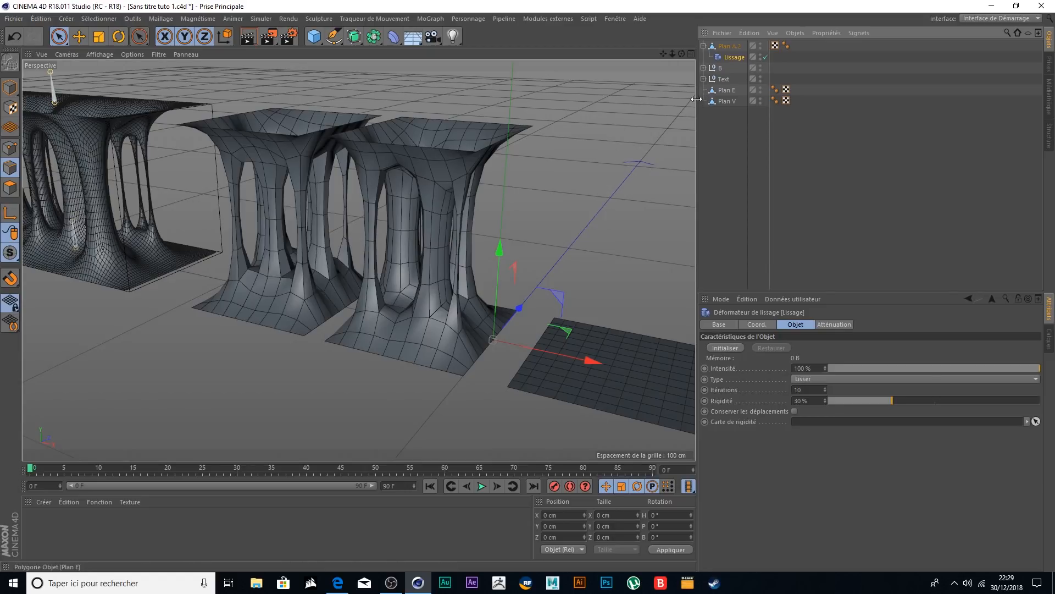
- Add a Subdivision Surface, make it the parent of Plan A.2 and clear the object selection
left_click(354, 37)
left_click_drag(727, 56, 732, 48)
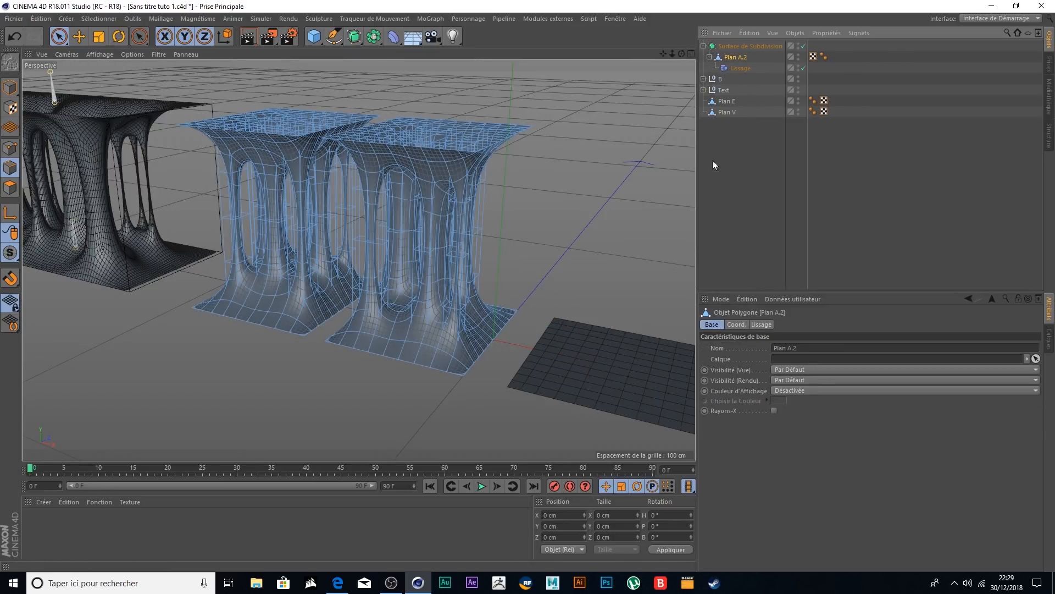
left_click(736, 167)
mouse_move(614, 136)
left_mouse_down("alt")
mouse_move(635, 135)
mouse_move(618, 144)
left_mouse_up("alt")
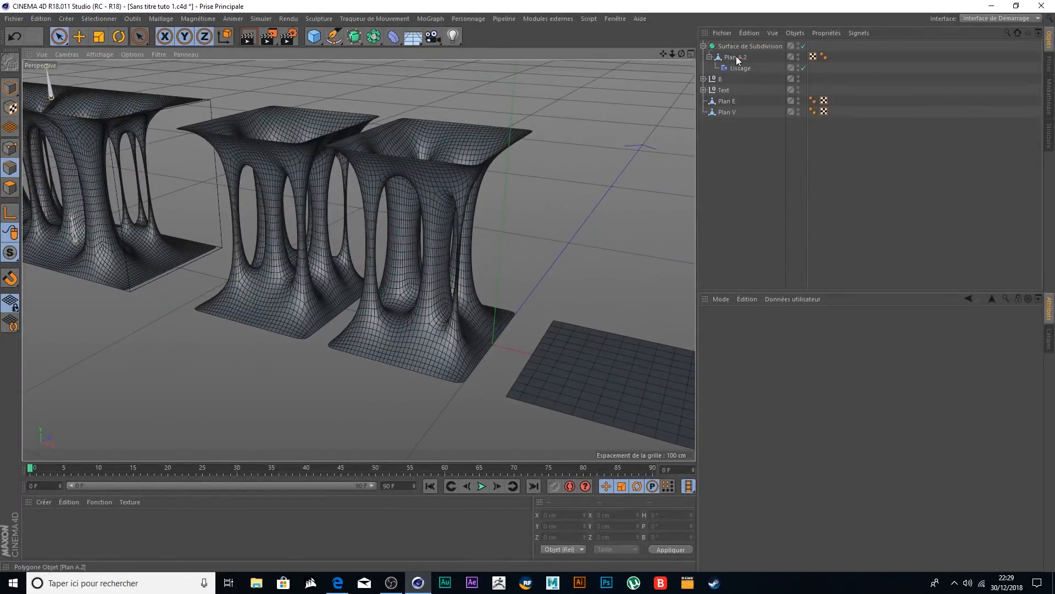
- Add a Pose Morph tag (Morphing de pose) to Plan A.2 and enable Points mixing
left_click(735, 57)
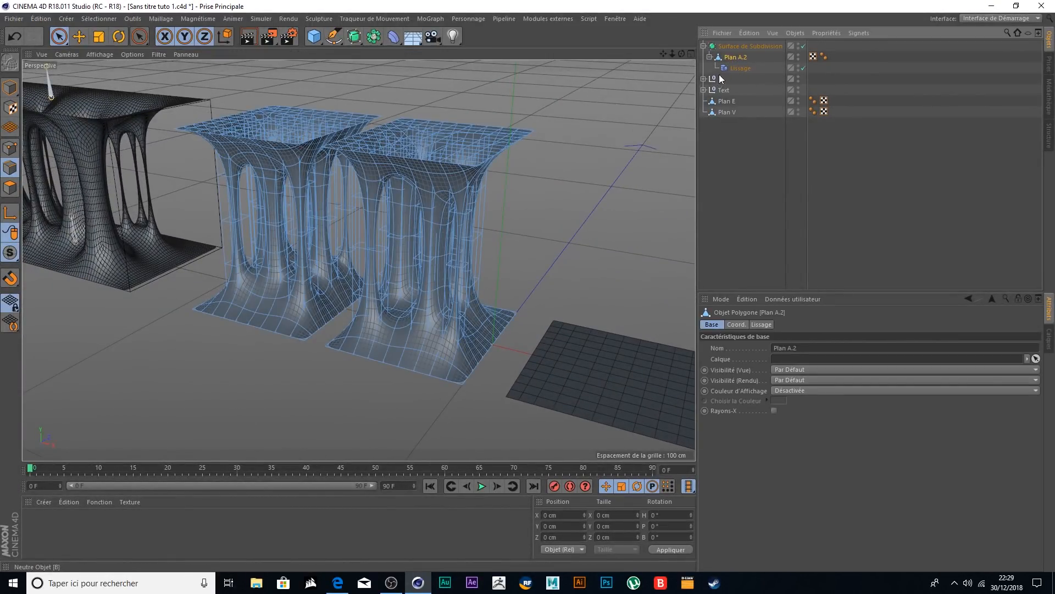
right_click(739, 57)
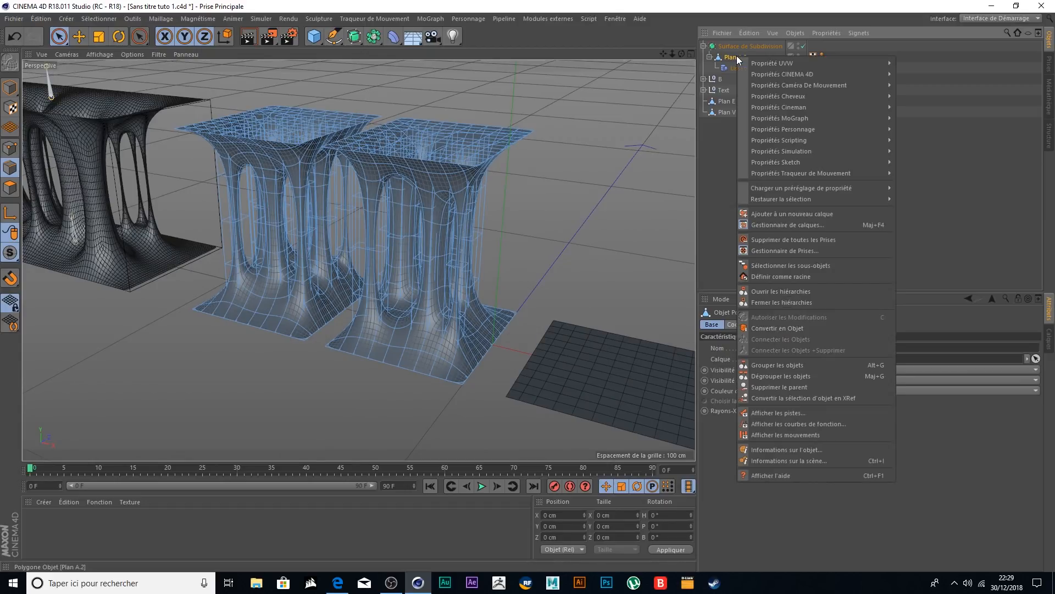
mouse_move(840, 171)
mouse_move(797, 131)
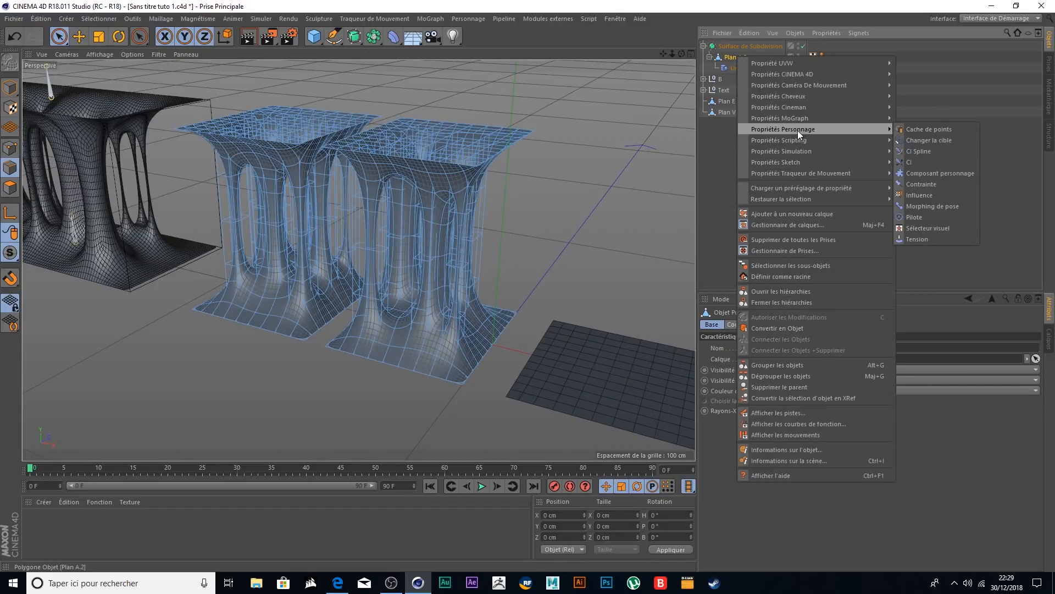
left_click(939, 206)
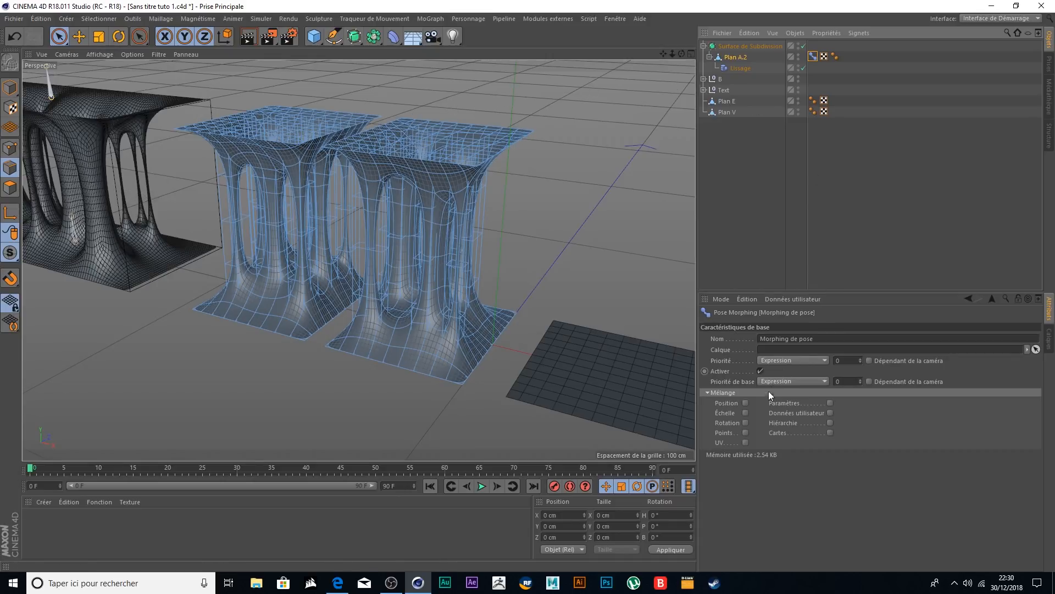
left_click(746, 433)
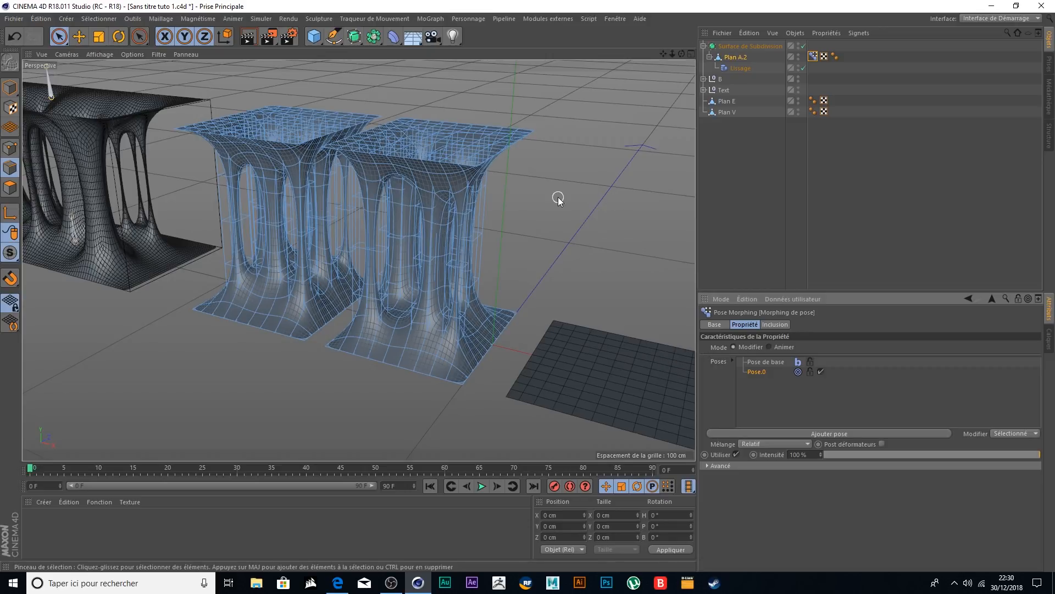
- Disable the Subdivision Surface and move the columns' three middle point rows down to about Y 15.7 cm for Pose.0, selecting through the mesh in the front view
left_click_drag(558, 198, 593, 185, "alt")
left_click(805, 45)
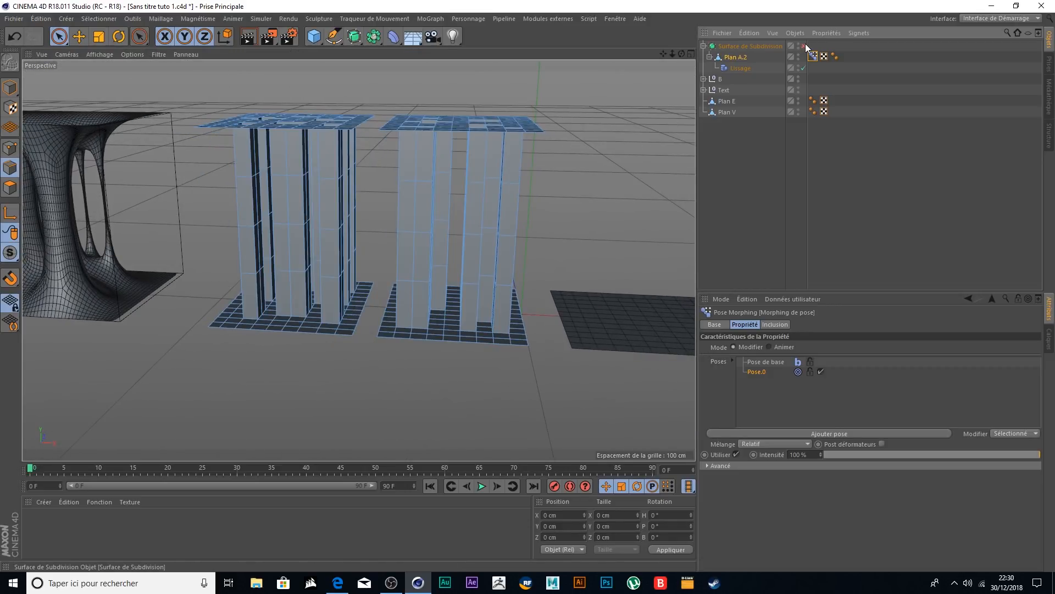
left_click(691, 53)
left_click(691, 259)
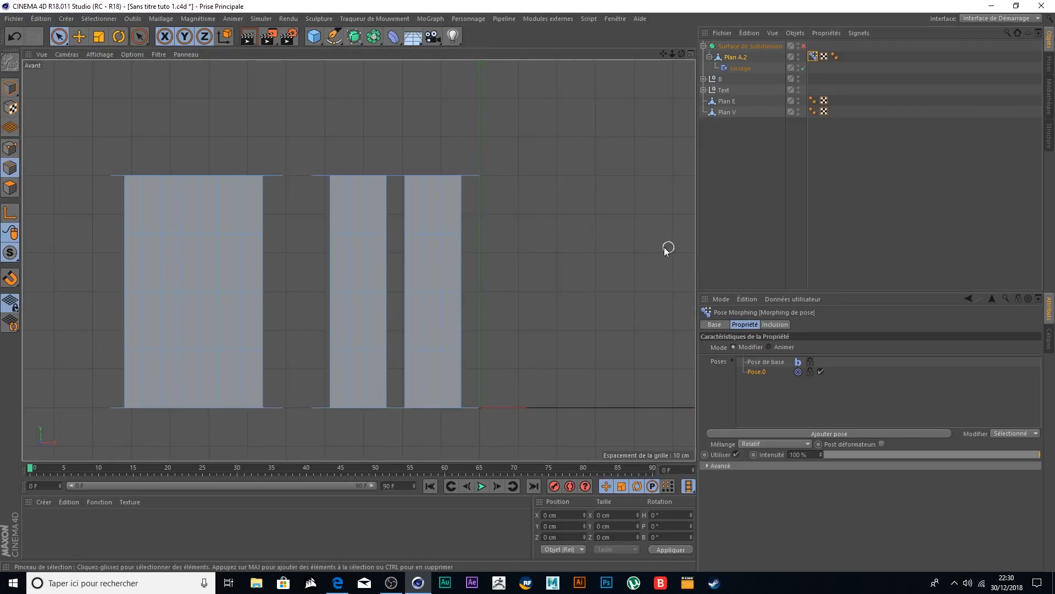
left_click(10, 147)
left_click_drag(59, 36, 93, 71)
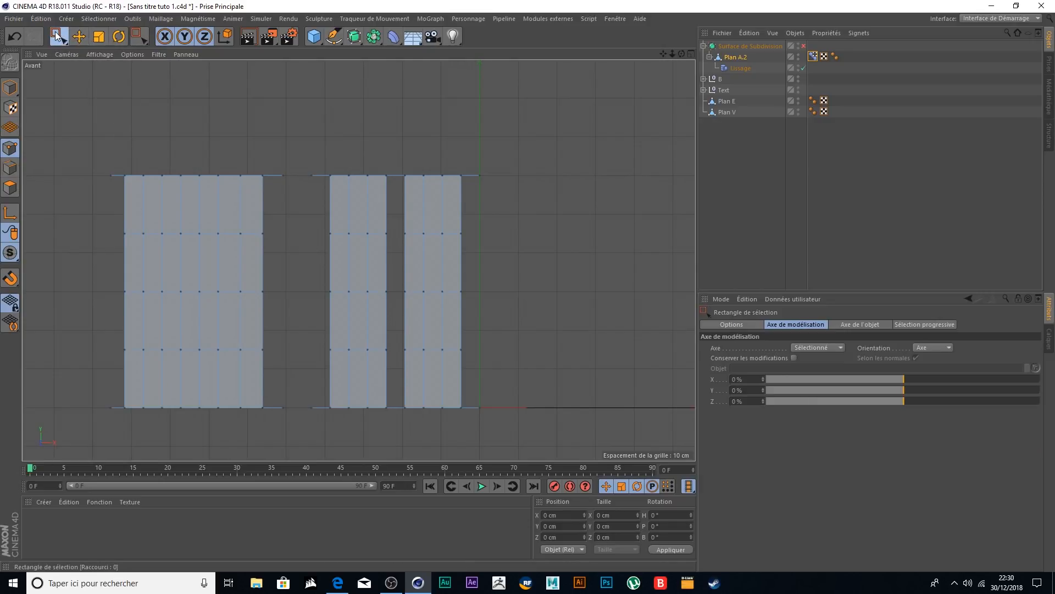
left_click(734, 324)
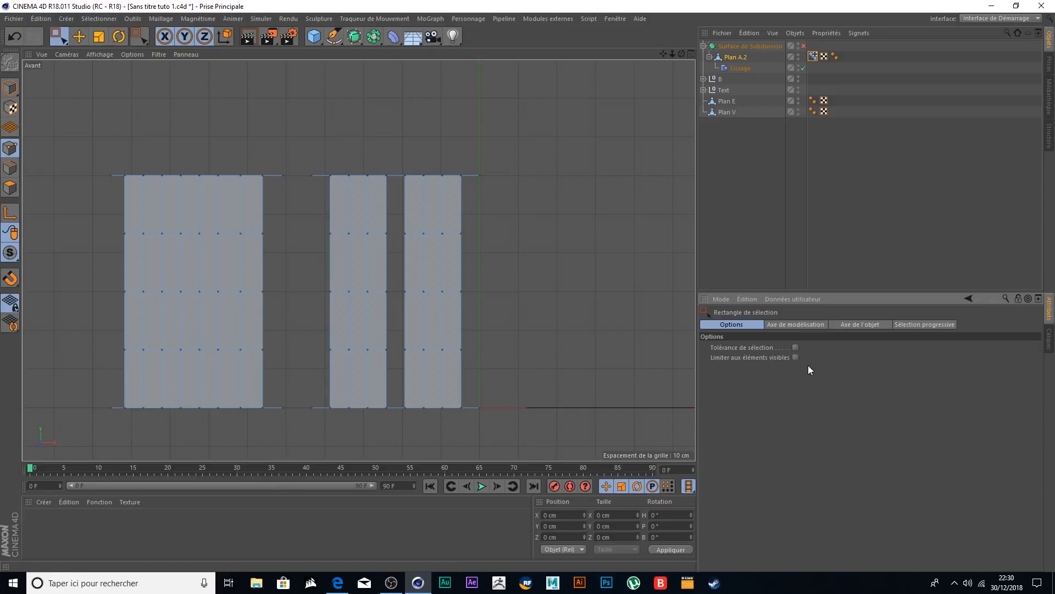
left_click_drag(81, 209, 565, 371)
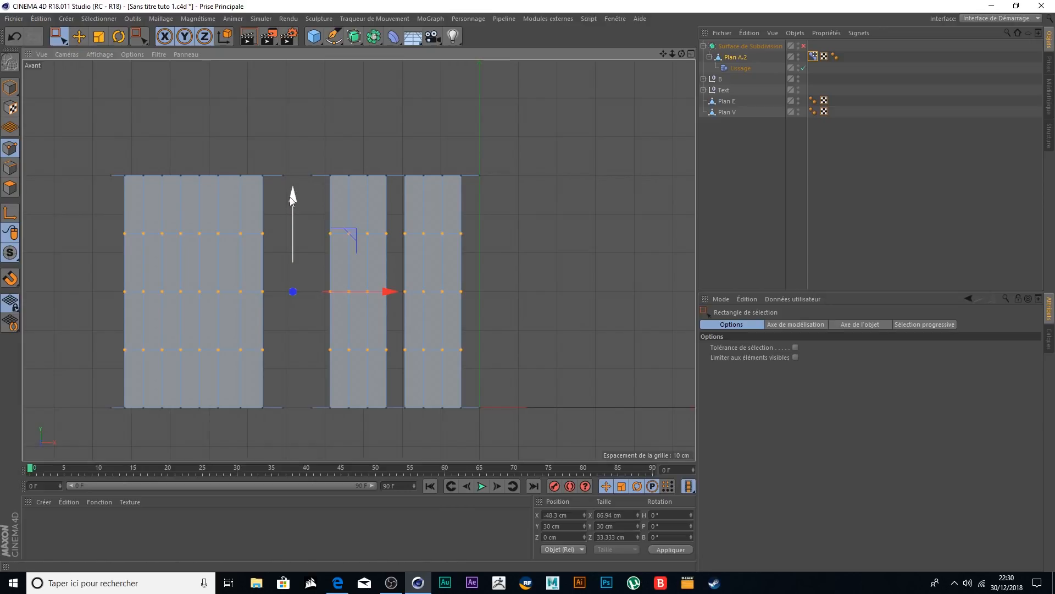
left_click_drag(289, 196, 292, 252)
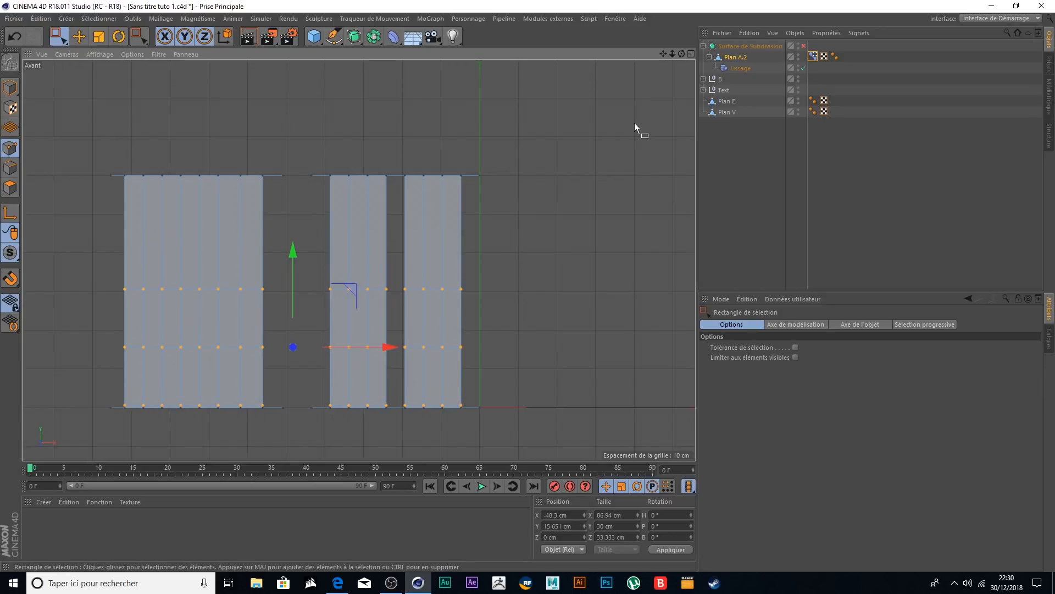
- Set the Pose.0 strength to 0% in the Pose Morph tag's animate mode and return the tag to edit mode
left_click(813, 56)
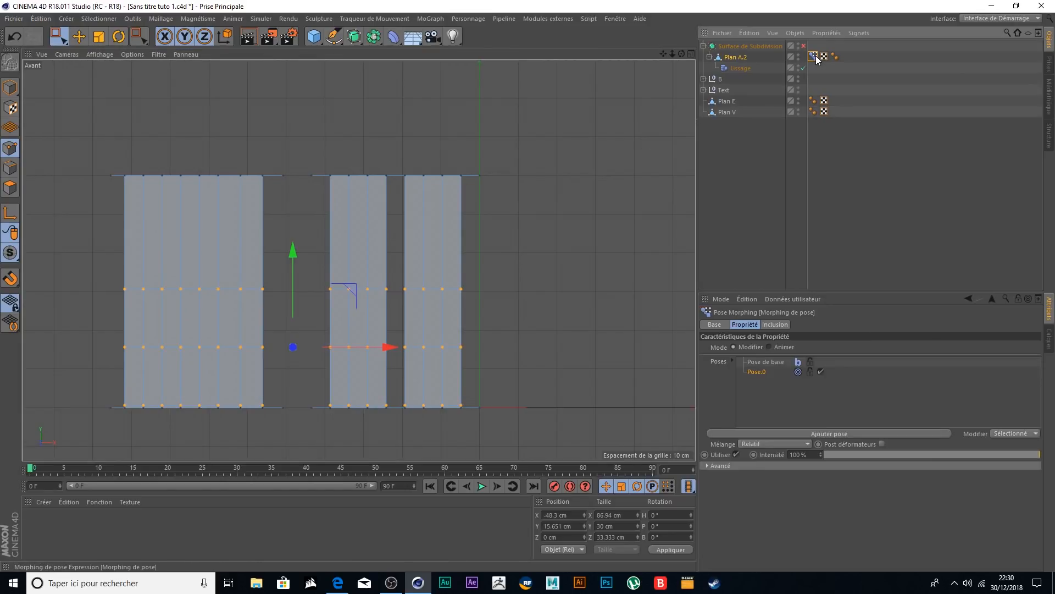
left_click(769, 347)
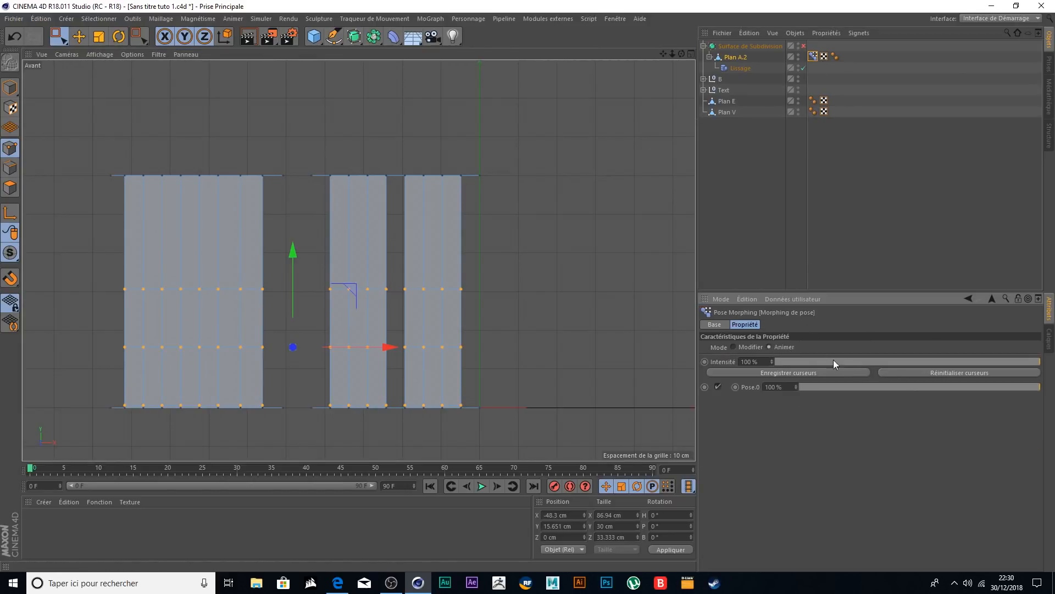
left_click_drag(892, 385, 731, 400)
left_click(734, 347)
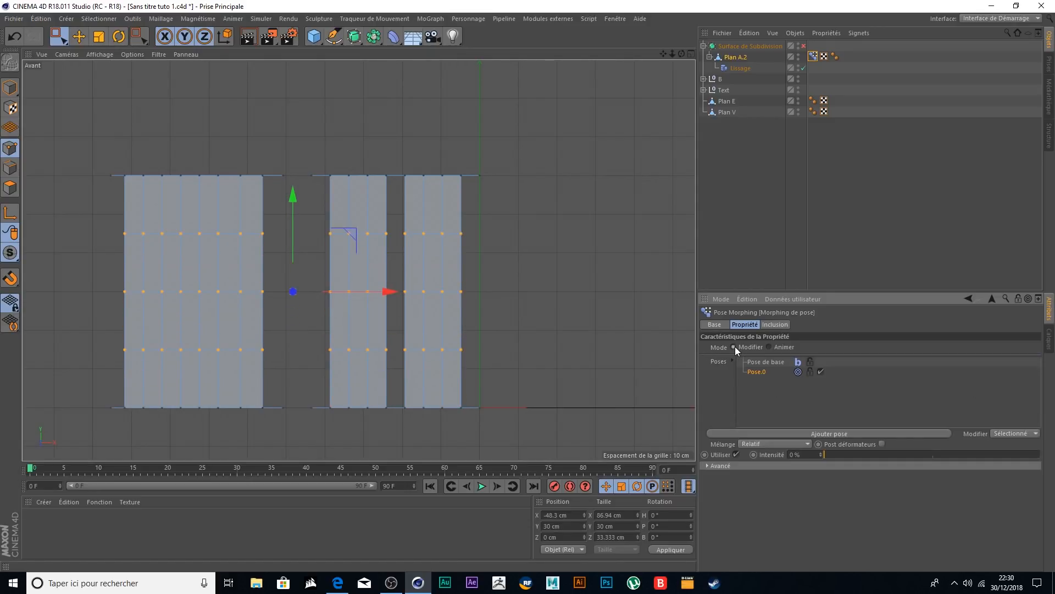
- Add a second pose to the tag and scale the selected column points uniformly down to about 52.7 × 18.2 × 20.2 cm
left_click(842, 435)
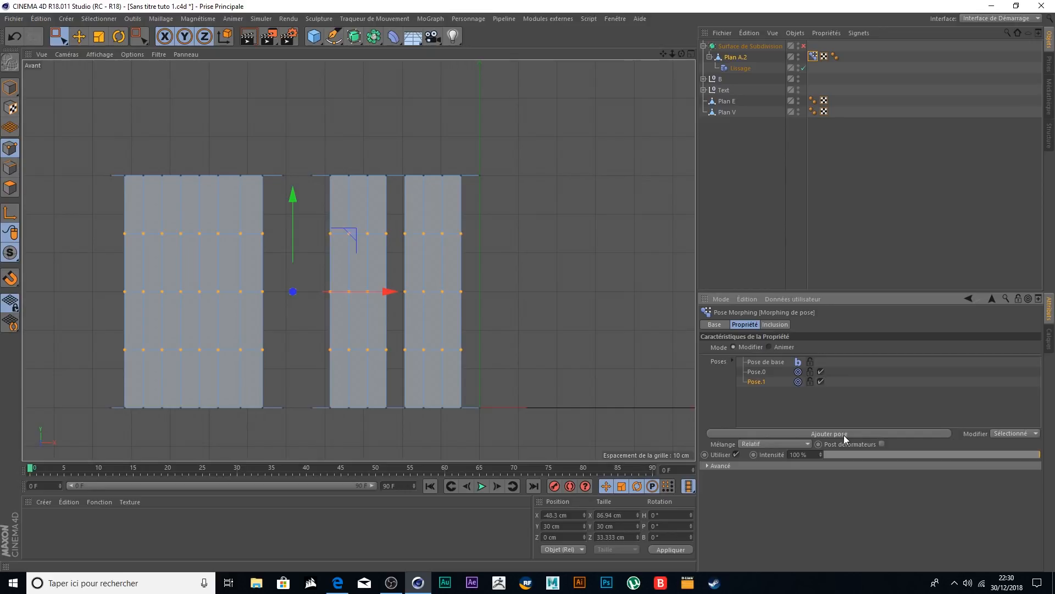
left_click(691, 54)
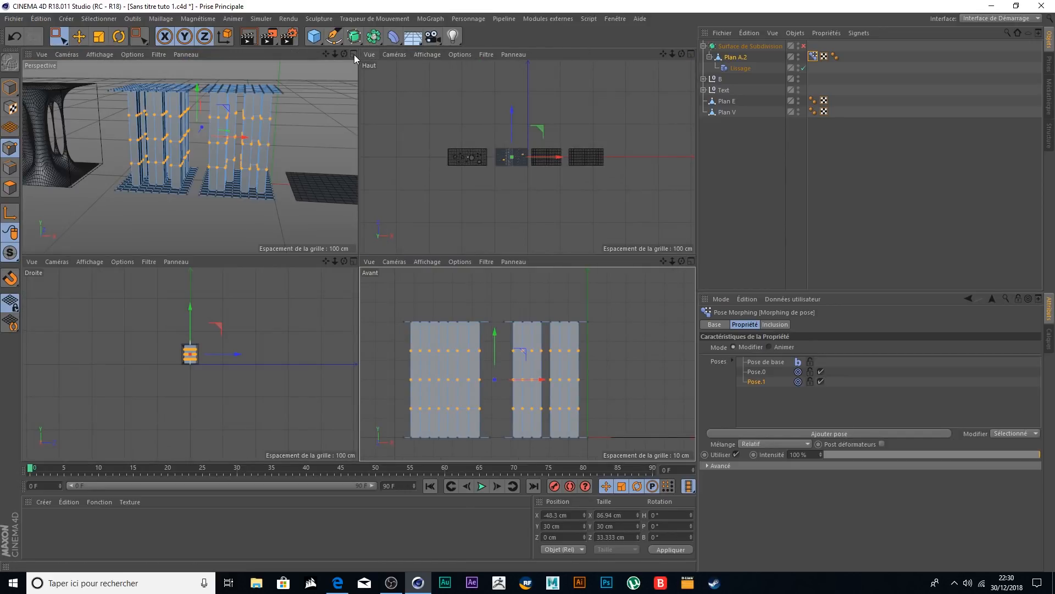
left_click(354, 54)
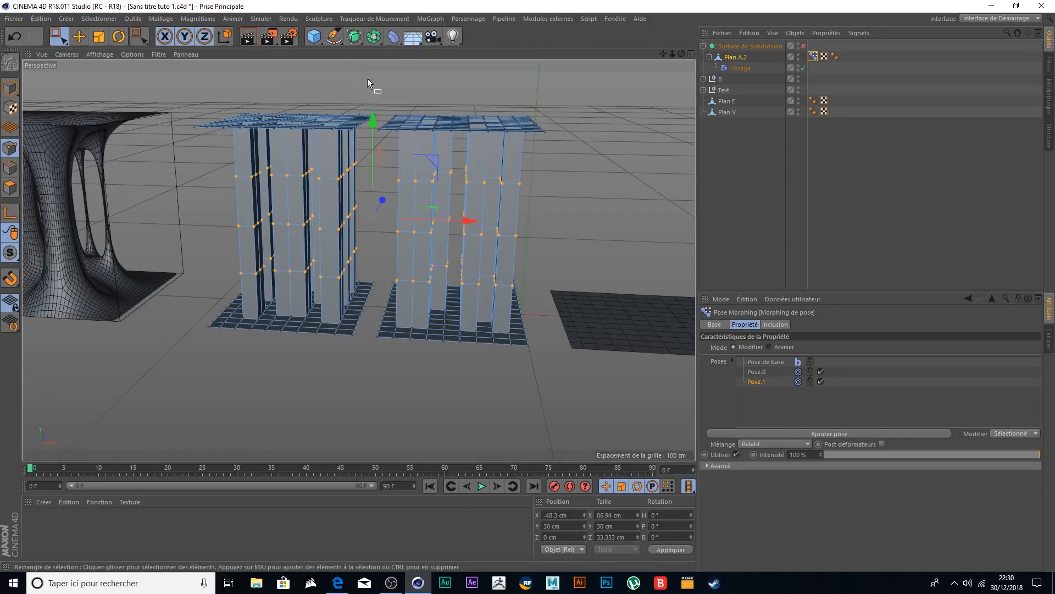
left_click(99, 38)
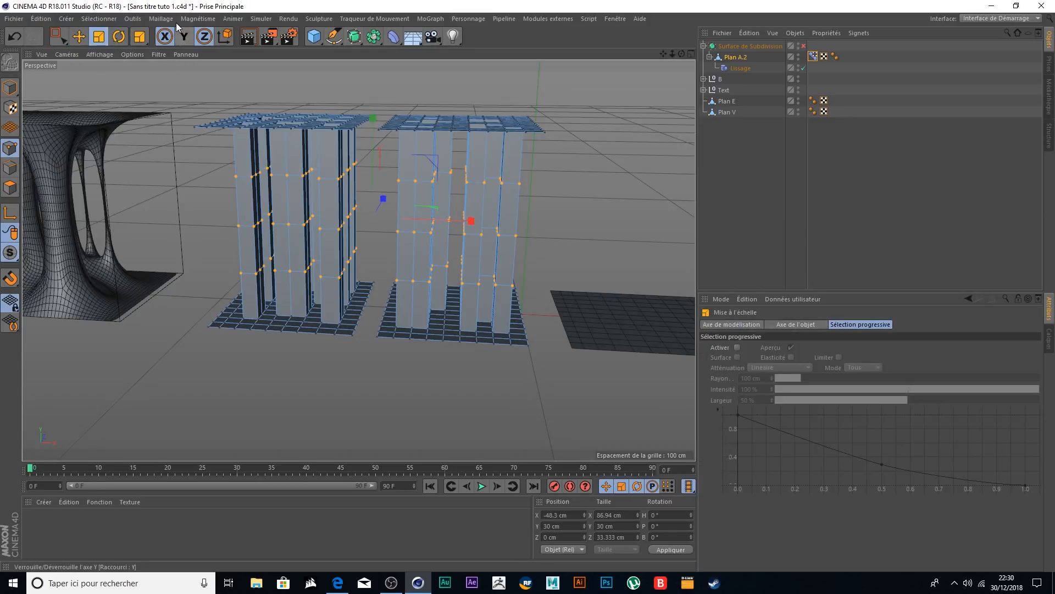
left_click(186, 37)
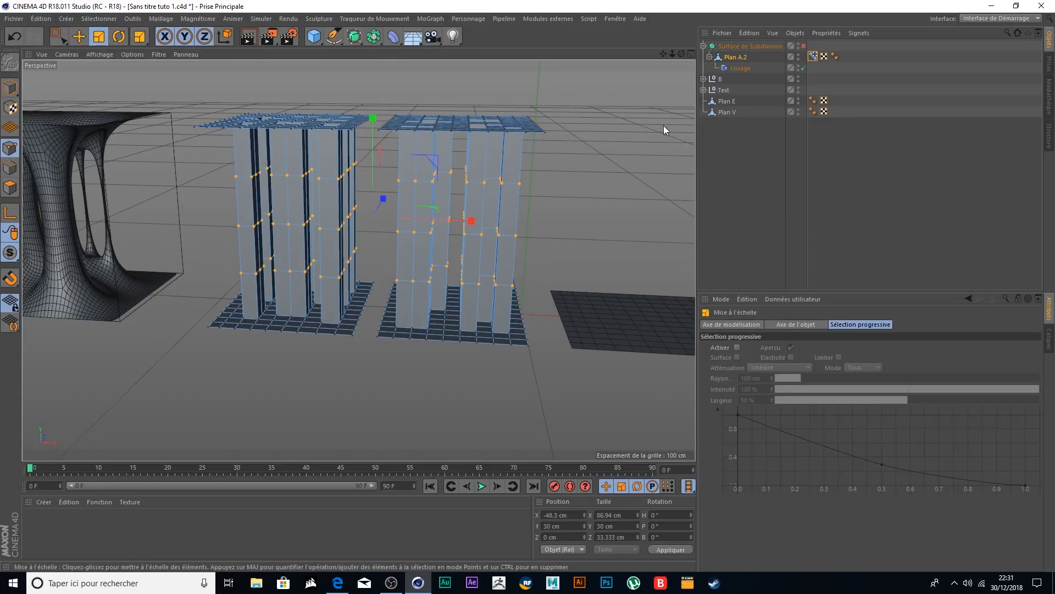
left_click_drag(658, 113, 554, 195)
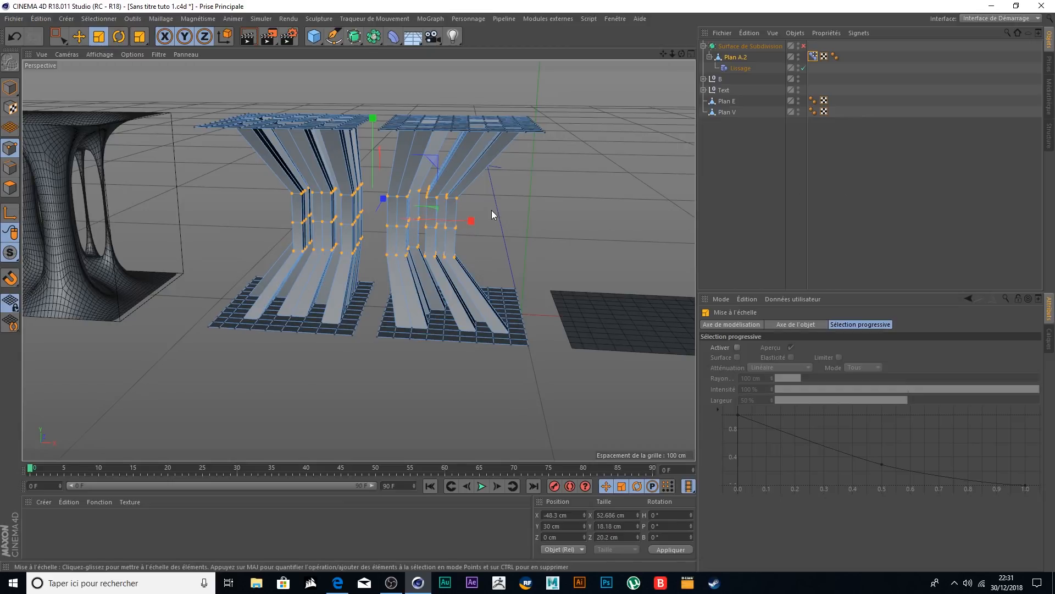
- Set the Pose.1 strength to 0% in the Pose Morph tag's animate mode and return the tag to edit mode
left_click(814, 56)
left_click(769, 347)
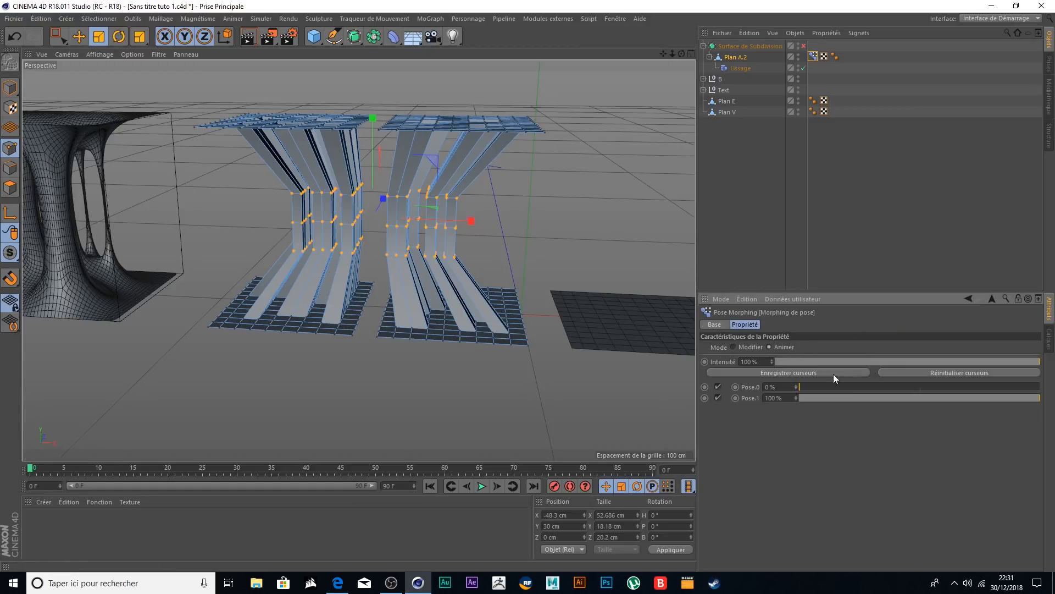
left_click_drag(921, 397, 726, 417)
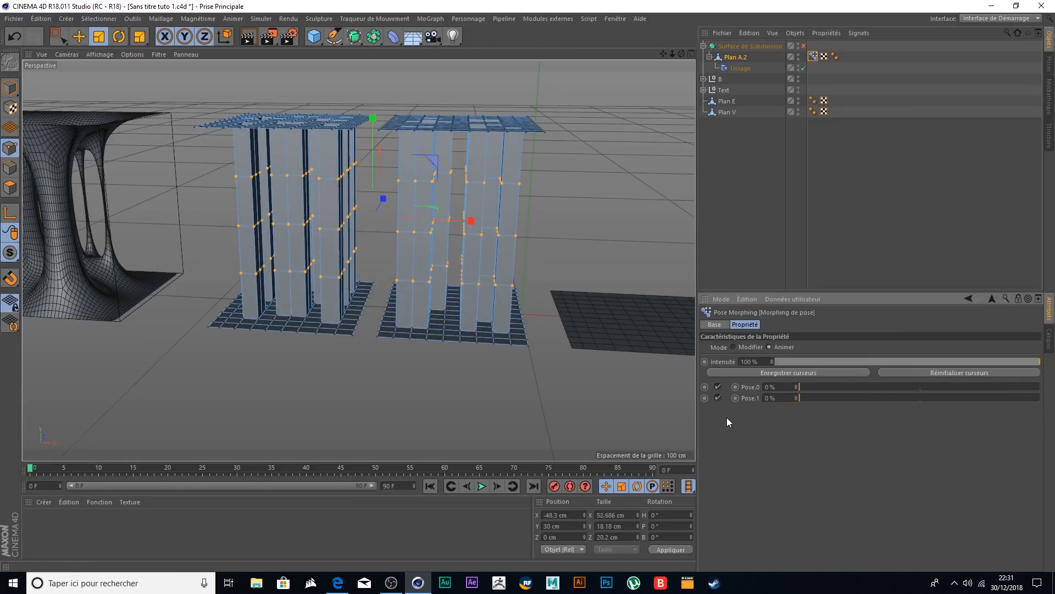
left_click(734, 346)
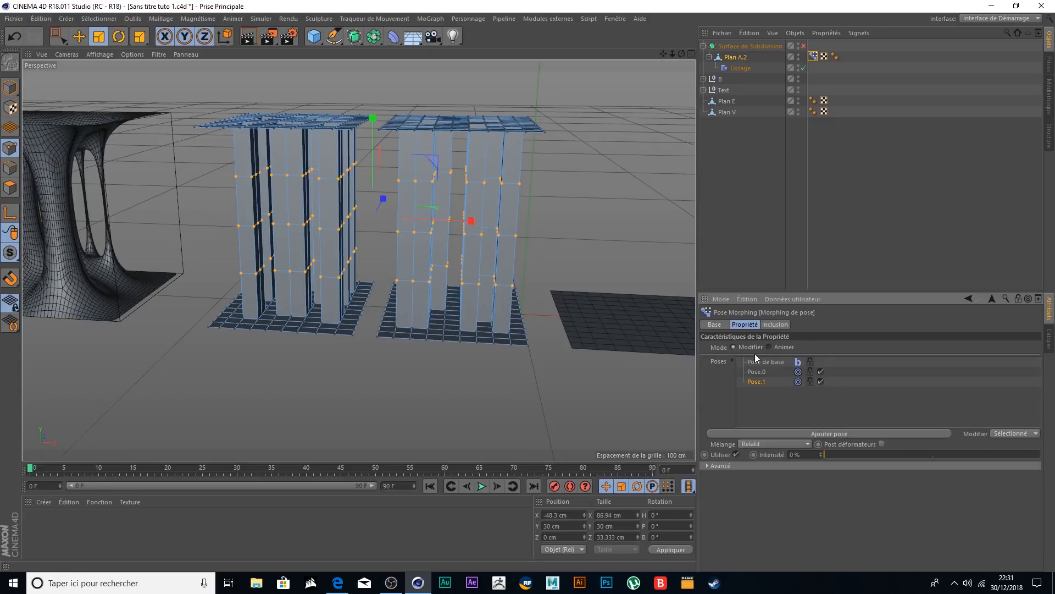
- Add a third pose to the tag and select all the column polygons through the mesh in the front view
left_click(830, 434)
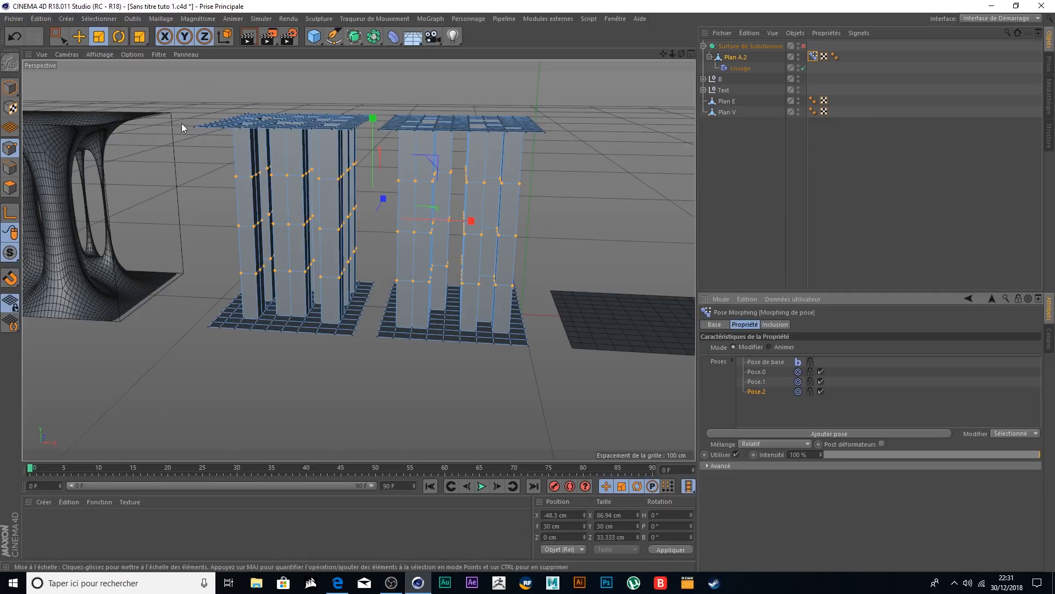
left_click(691, 54)
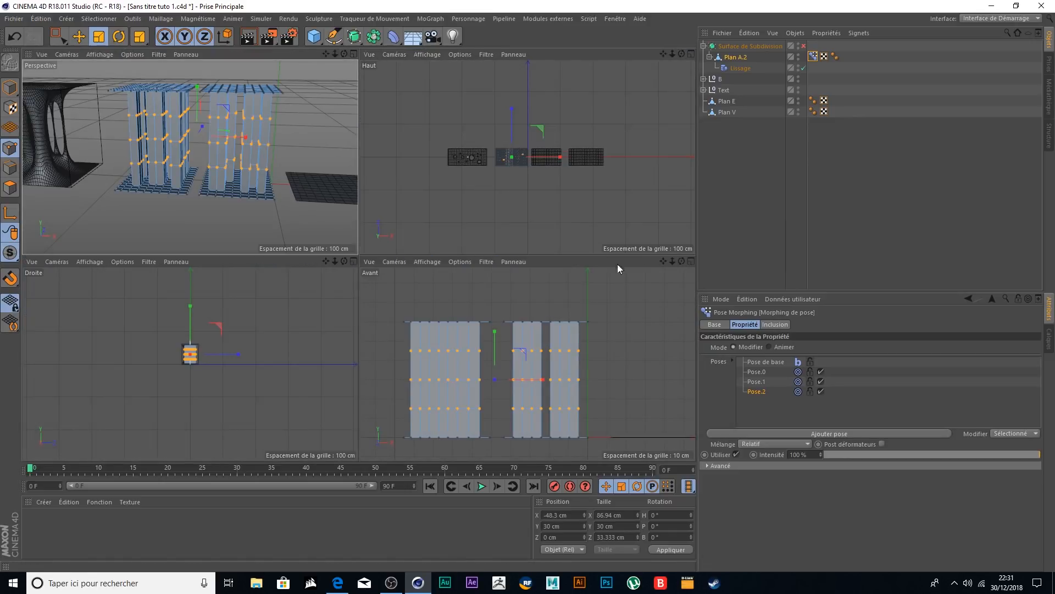
left_click(692, 264)
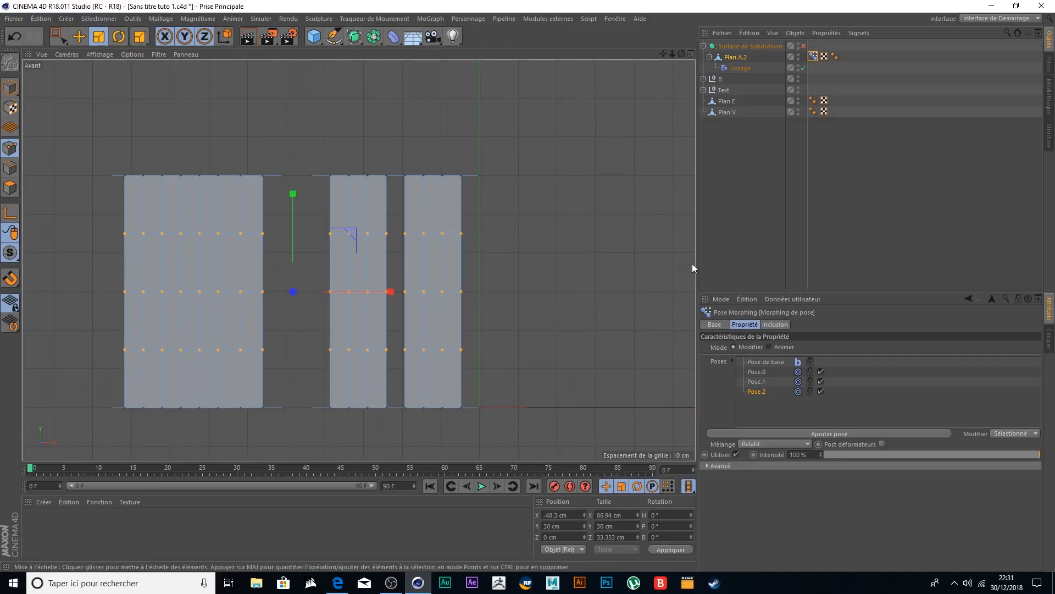
left_click(10, 188)
left_click(55, 36)
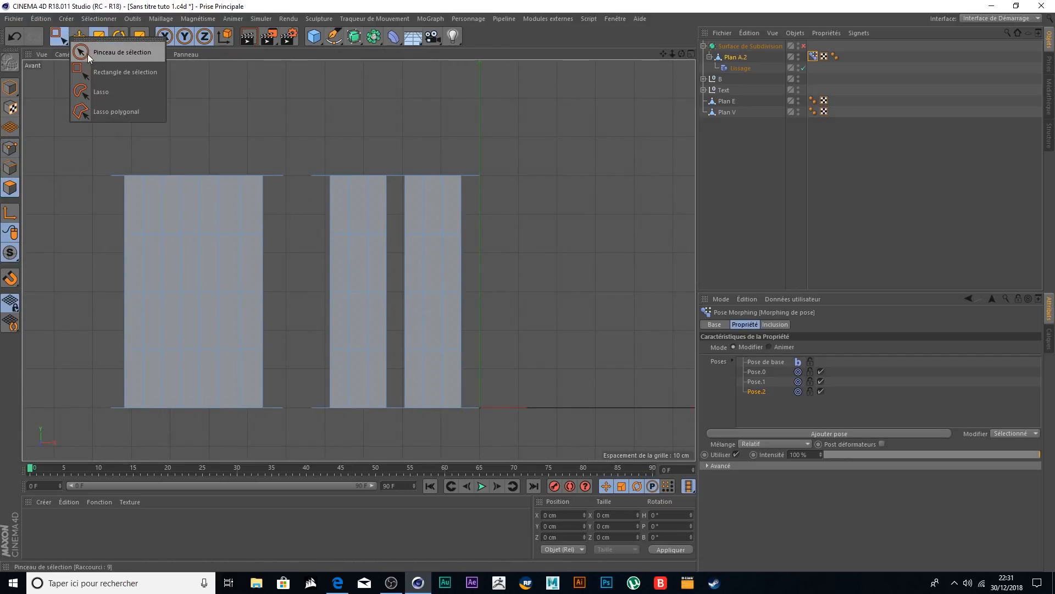
left_click(104, 43)
mouse_move(89, 212)
left_mouse_down()
mouse_move(504, 214)
mouse_move(365, 266)
mouse_move(108, 259)
mouse_move(142, 303)
mouse_move(389, 306)
mouse_move(497, 348)
mouse_move(348, 365)
mouse_move(170, 353)
mouse_move(89, 324)
left_mouse_up()
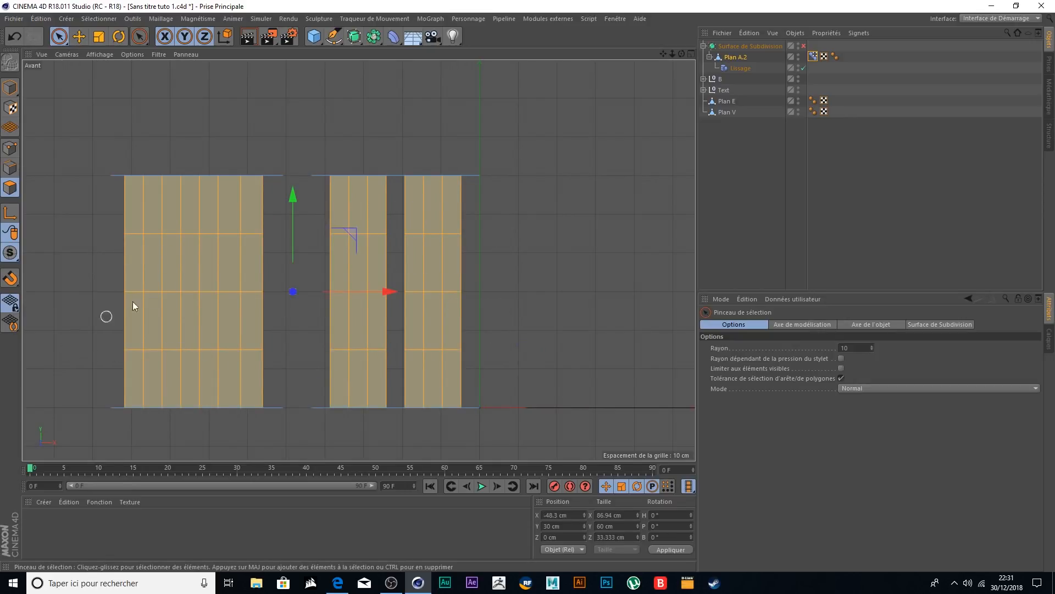
- Scale the column polygons outward along their normals with Y locked and orientation Normale, to about 94.1 × 60 × 39.5 cm
left_click(691, 54)
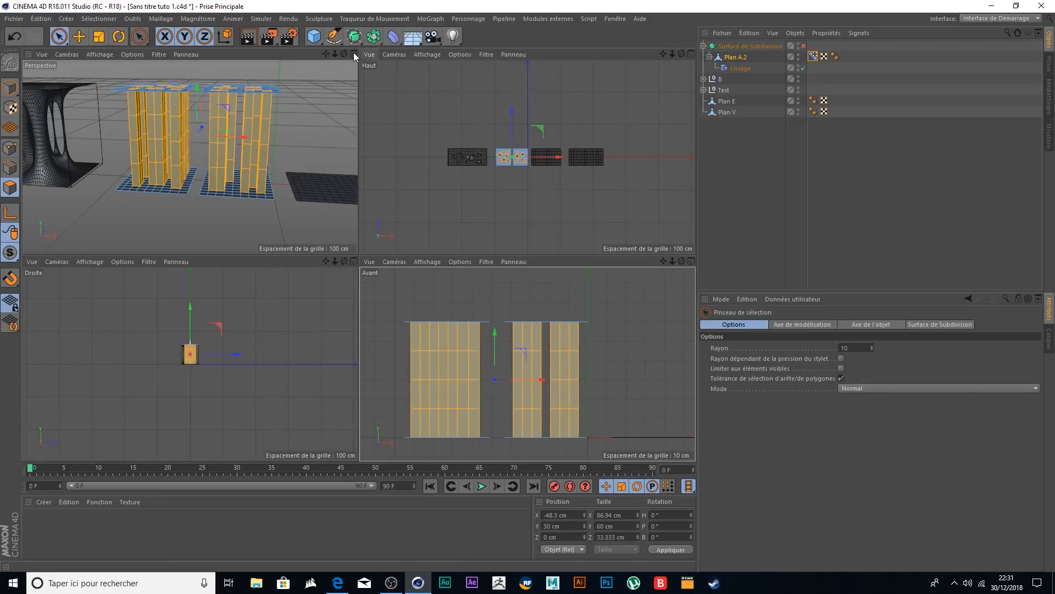
left_click(354, 53)
left_click_drag(396, 176, 253, 174, "alt")
left_click(99, 36)
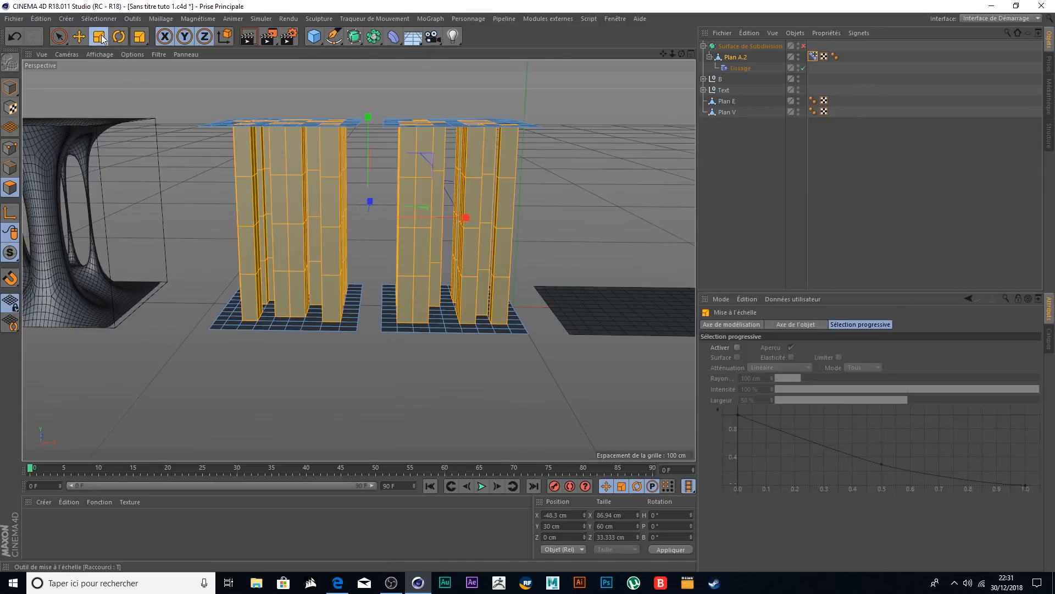
left_click(185, 39)
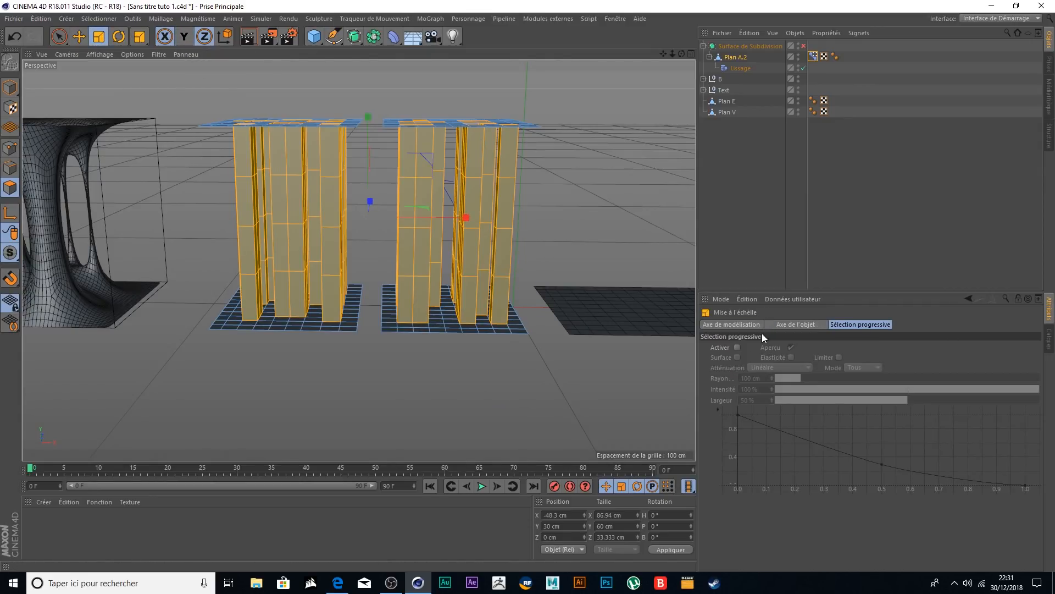
left_click(745, 325)
left_click(937, 348)
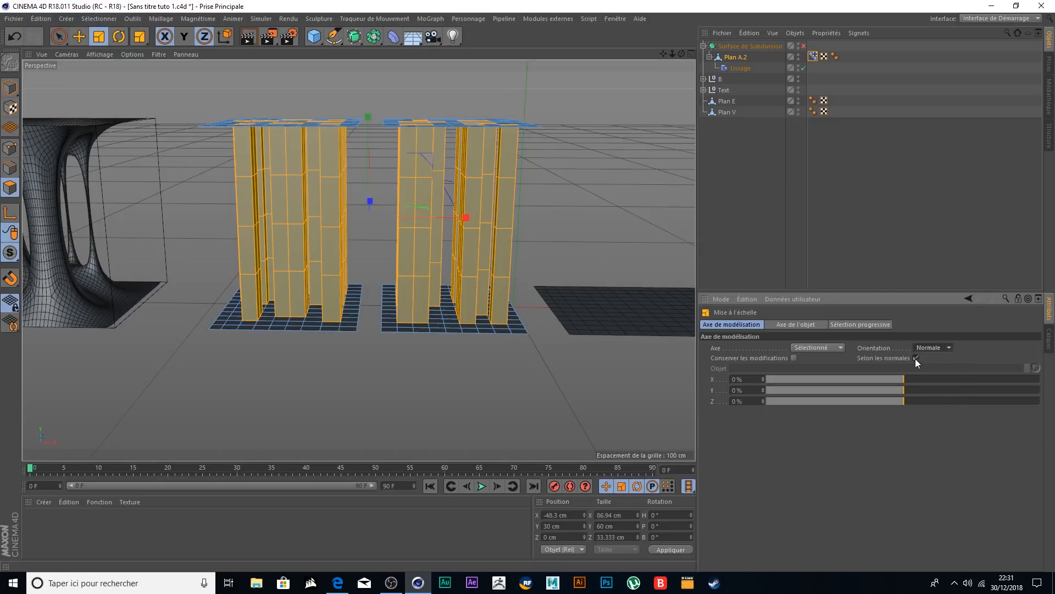
left_click_drag(641, 184, 736, 194, "alt")
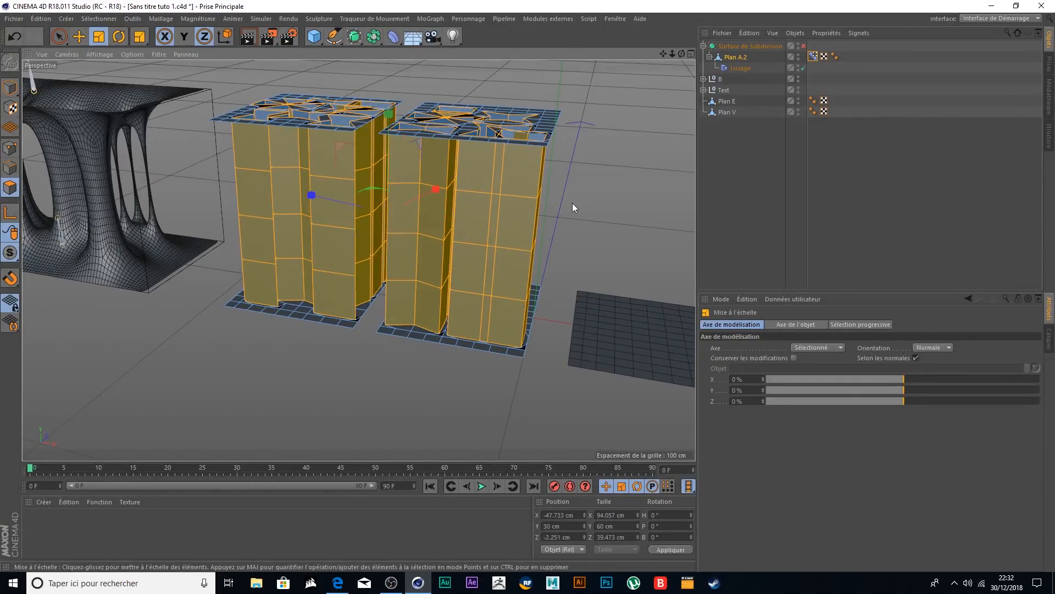
- Set the Pose.2 strength to 0% in the Pose Morph tag's animate mode and return the tag to edit mode
left_click(813, 56)
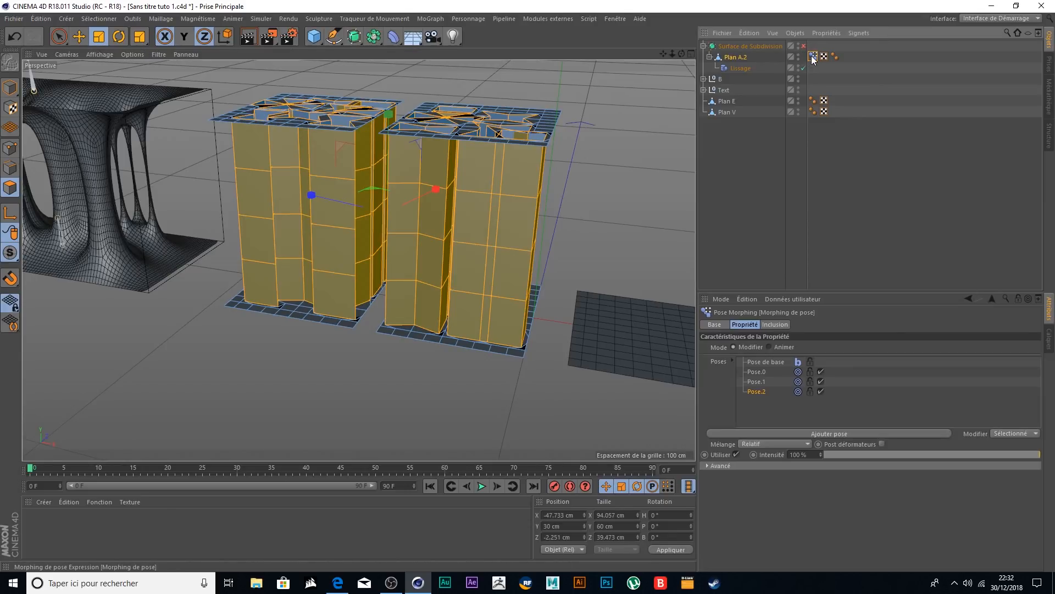
left_click(769, 346)
left_click_drag(907, 408, 745, 430)
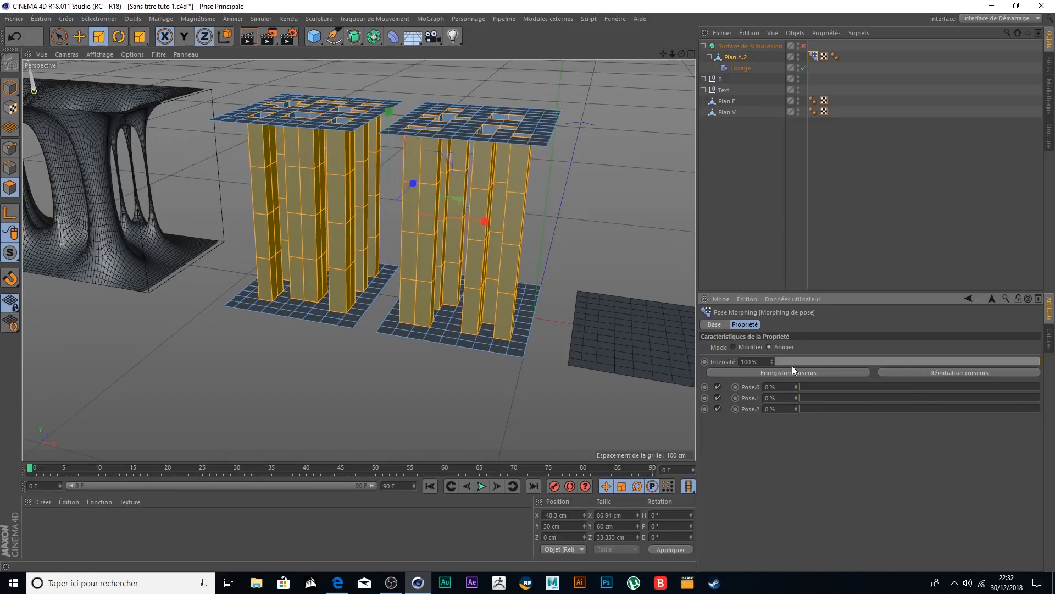
left_click(735, 347)
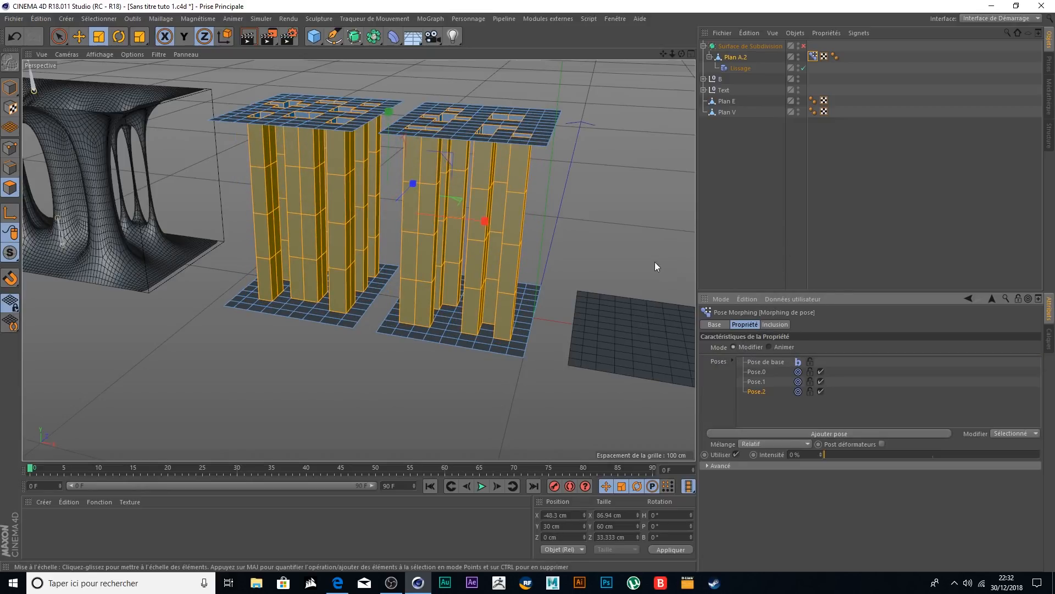
- Add a fourth pose and move the columns' middle points along X to about -60.4 cm, using the Axe orientation
left_click_drag(606, 230, 223, 187, "alt")
left_click(10, 148)
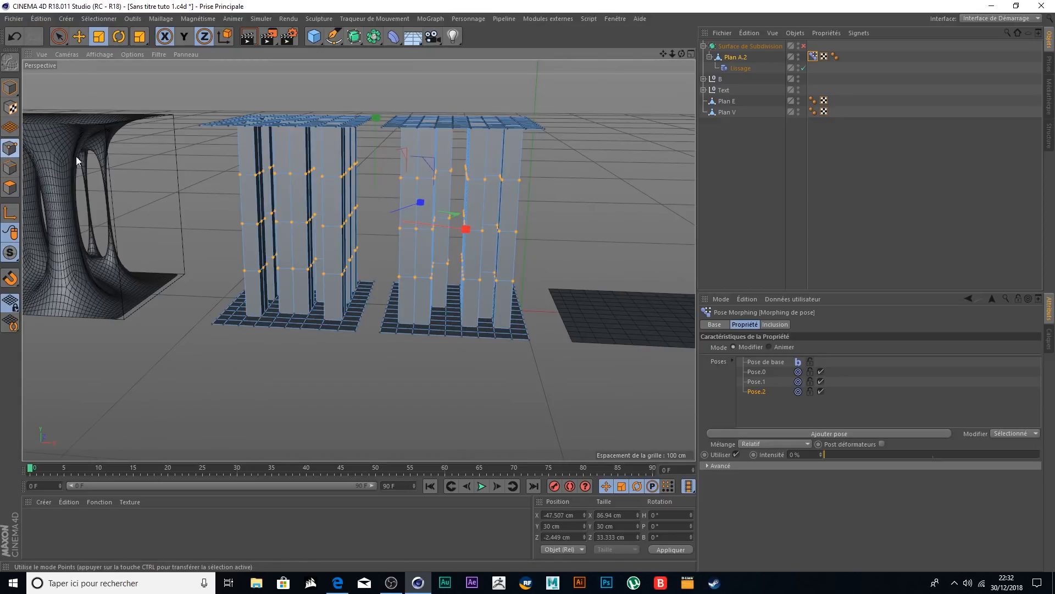
left_click_drag(557, 183, 580, 195, "alt")
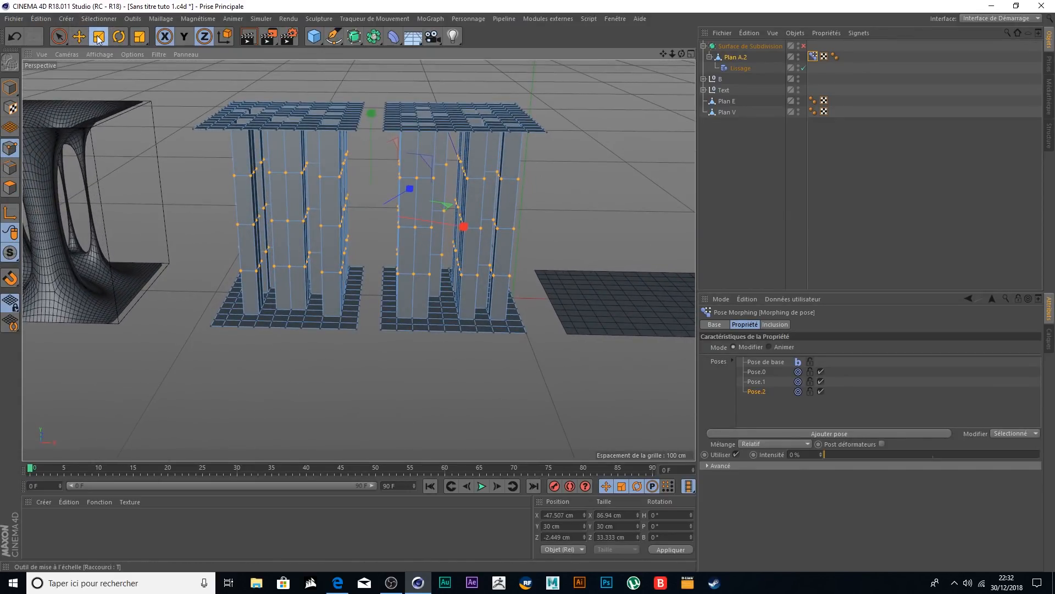
left_click(812, 433)
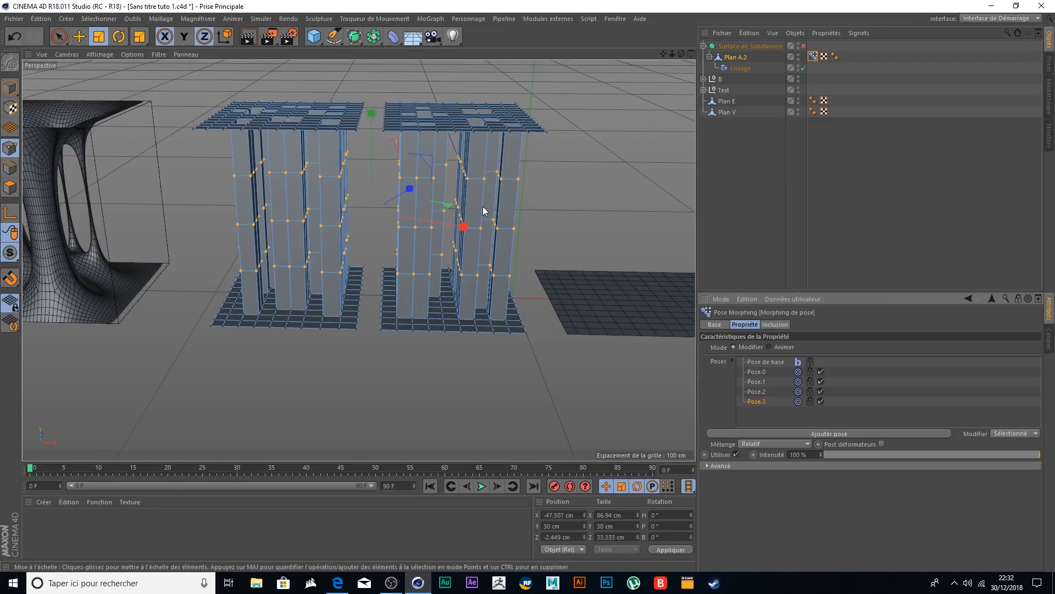
left_click(99, 37)
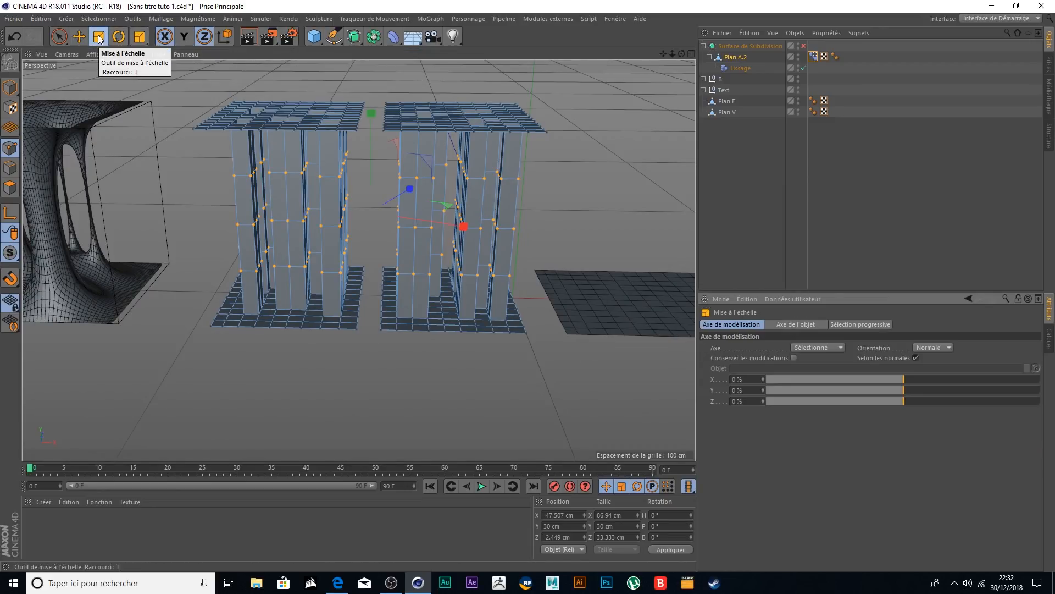
left_click(76, 37)
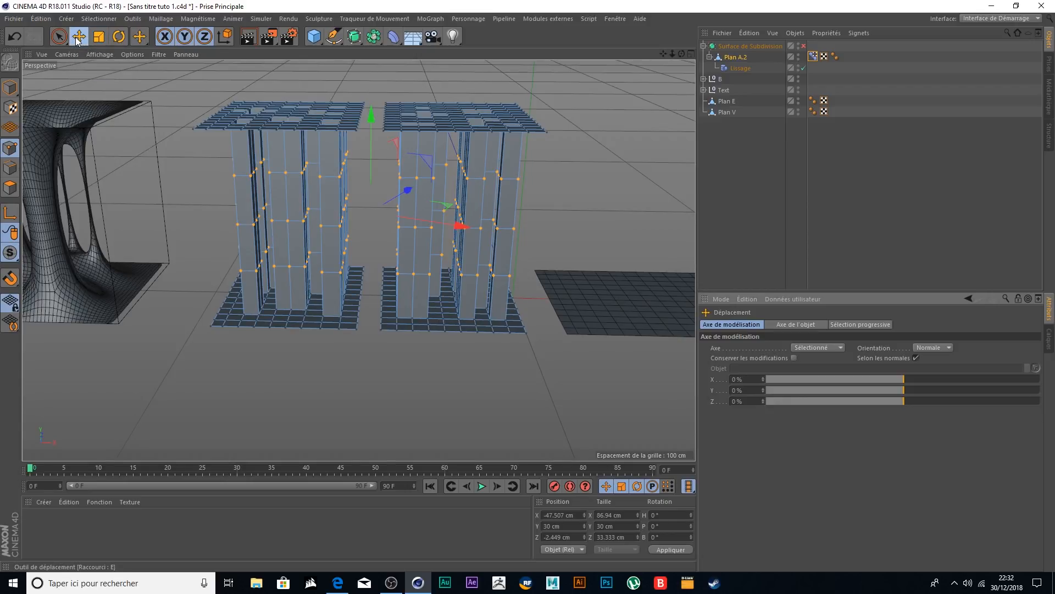
left_click(946, 350)
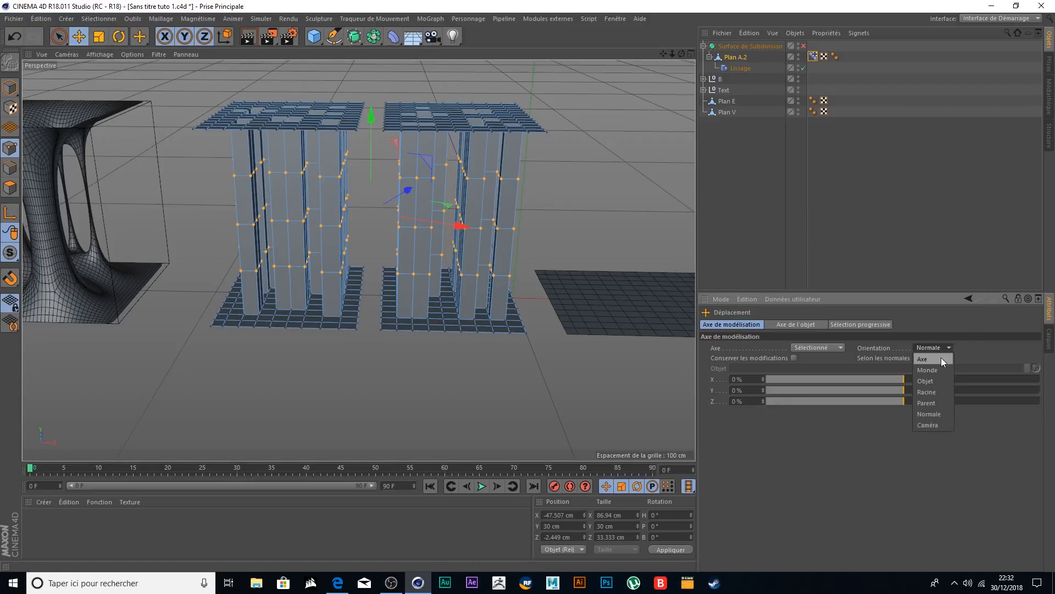
left_click(942, 358)
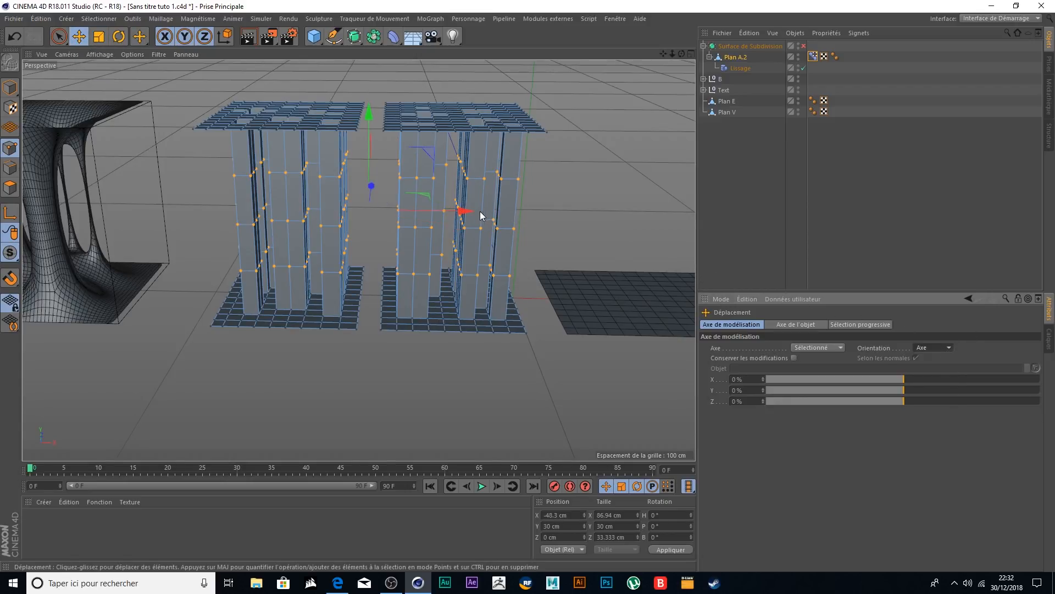
left_click_drag(461, 213, 420, 213)
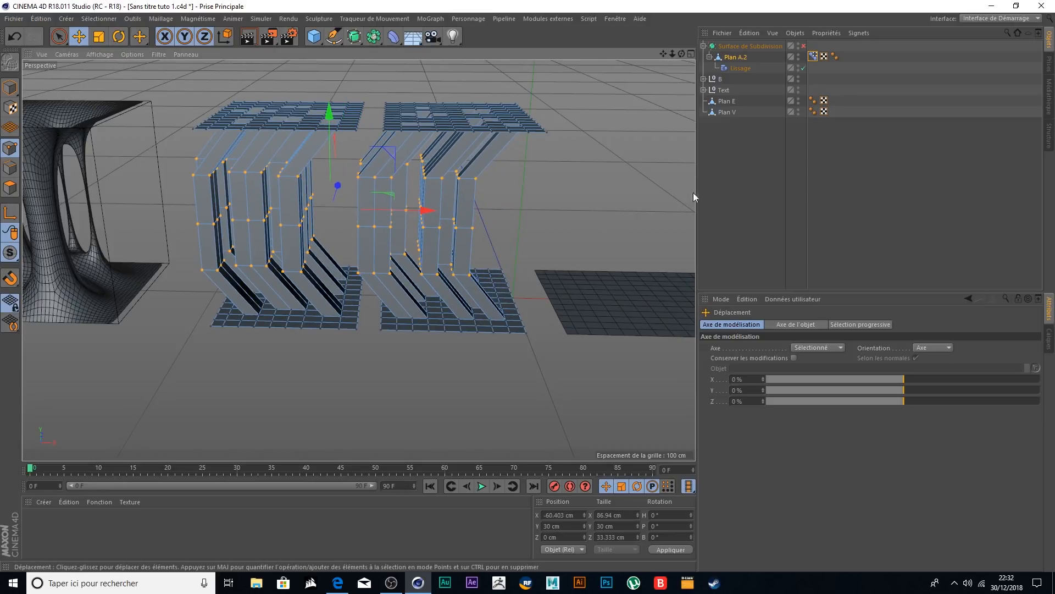
- Set the Pose.3 strength to 0% in the Pose Morph tag's animate mode and return the tag to edit mode
left_click(813, 56)
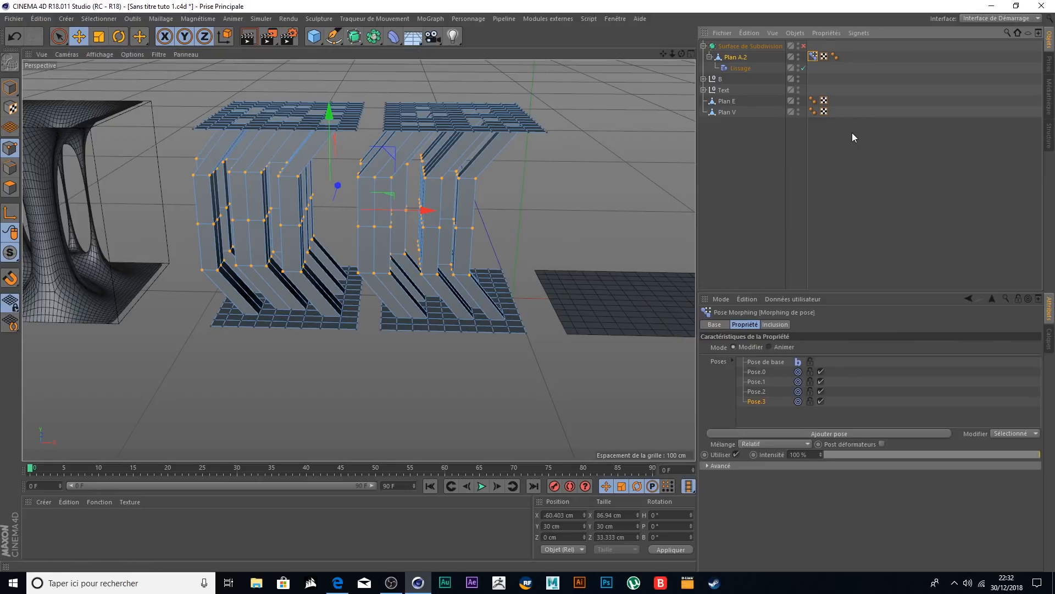
left_click(769, 347)
left_click_drag(952, 421, 705, 422)
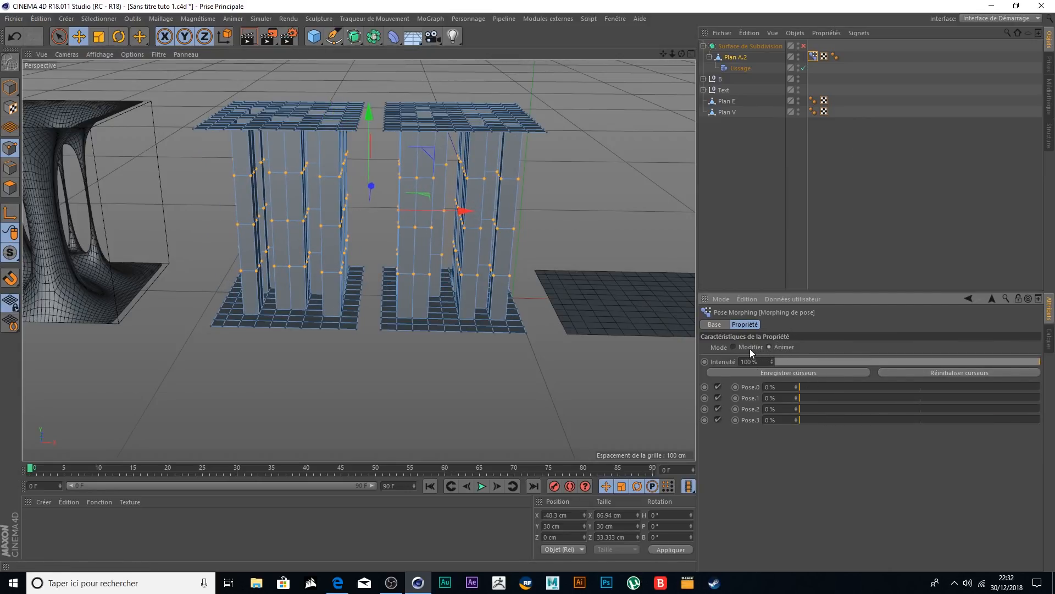
left_click(734, 347)
- Add a fifth pose with the columns' middle points moved to about Z 14.3 cm, and set its strength to 0% in animate mode
left_click(855, 433)
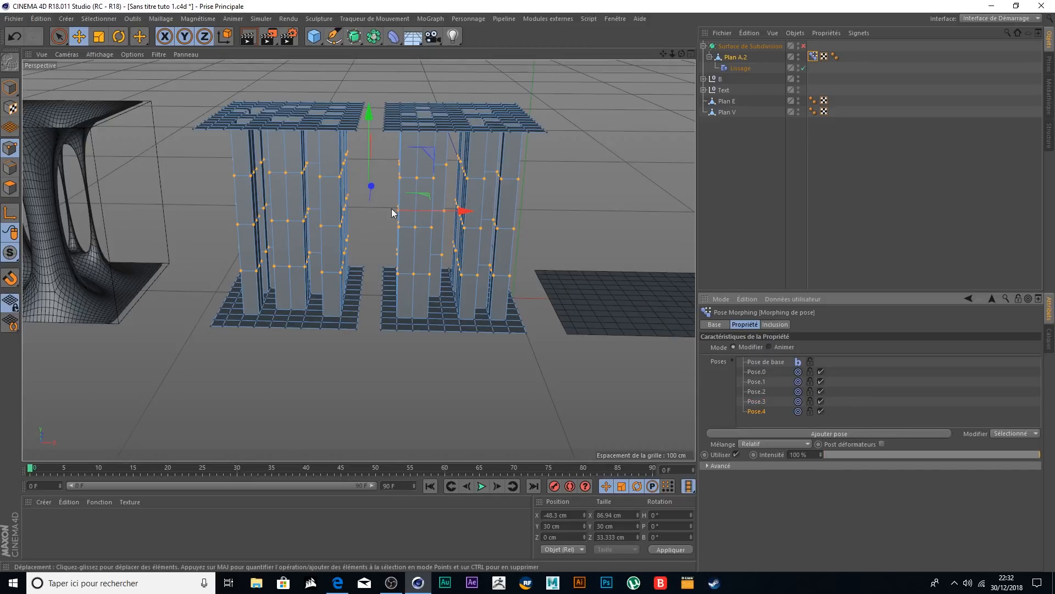
left_click_drag(372, 187, 372, 178)
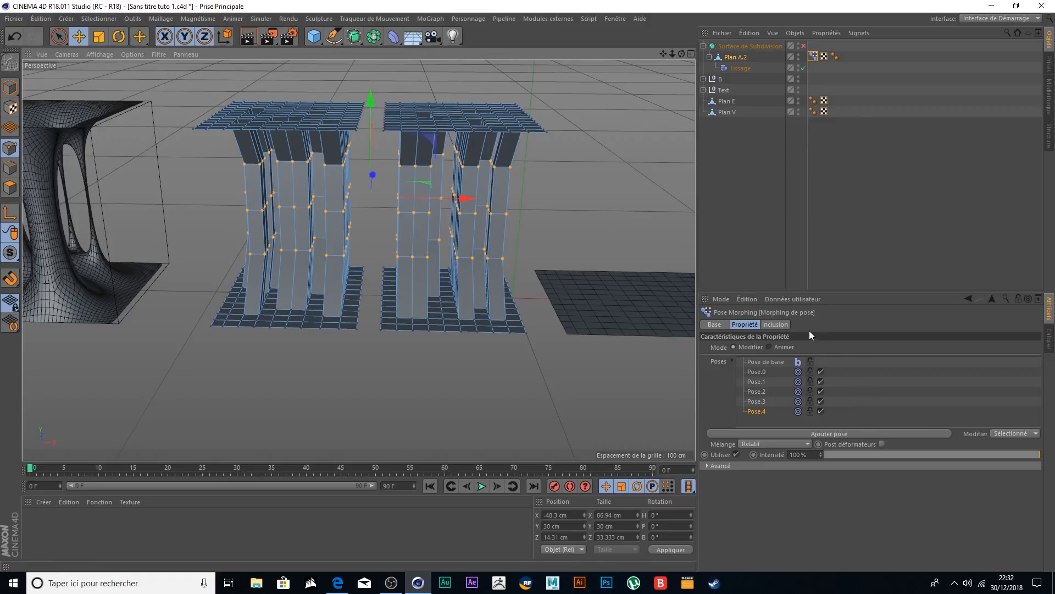
left_click(768, 346)
left_click_drag(934, 432, 703, 440)
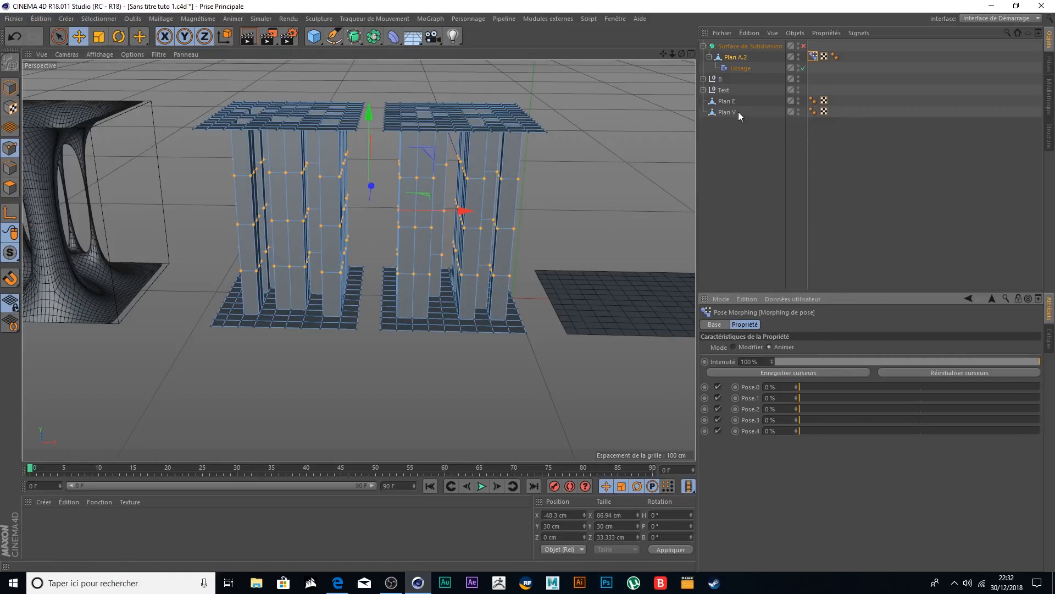
- Re-enable the Subdivision Surface above Plan A.2, deselect everything and inspect the smoothed columns beside the finished B
left_click(803, 46)
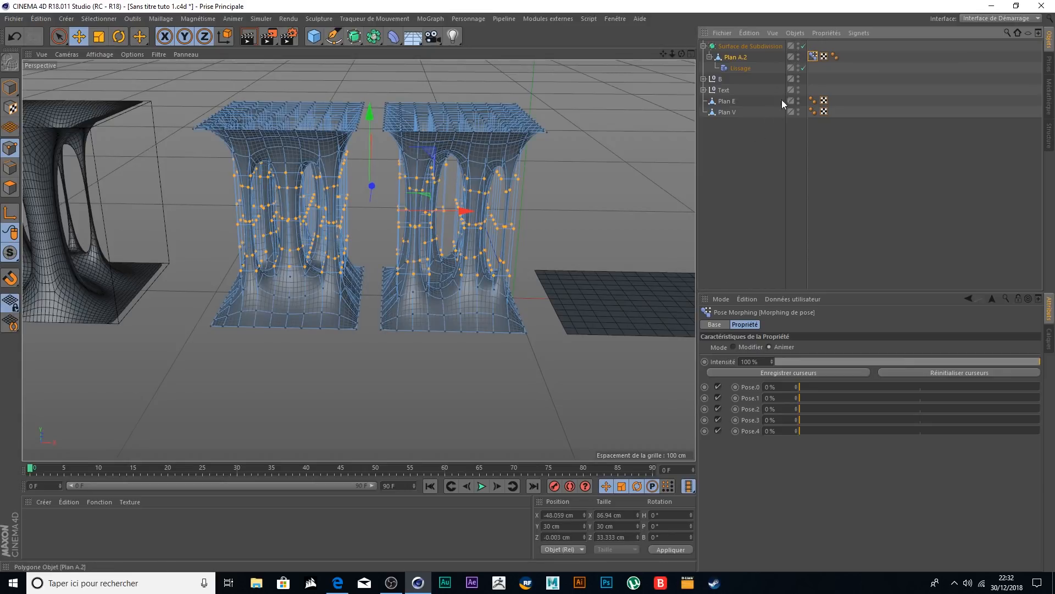
left_click(744, 184)
left_click_drag(614, 183, 483, 235, "alt")
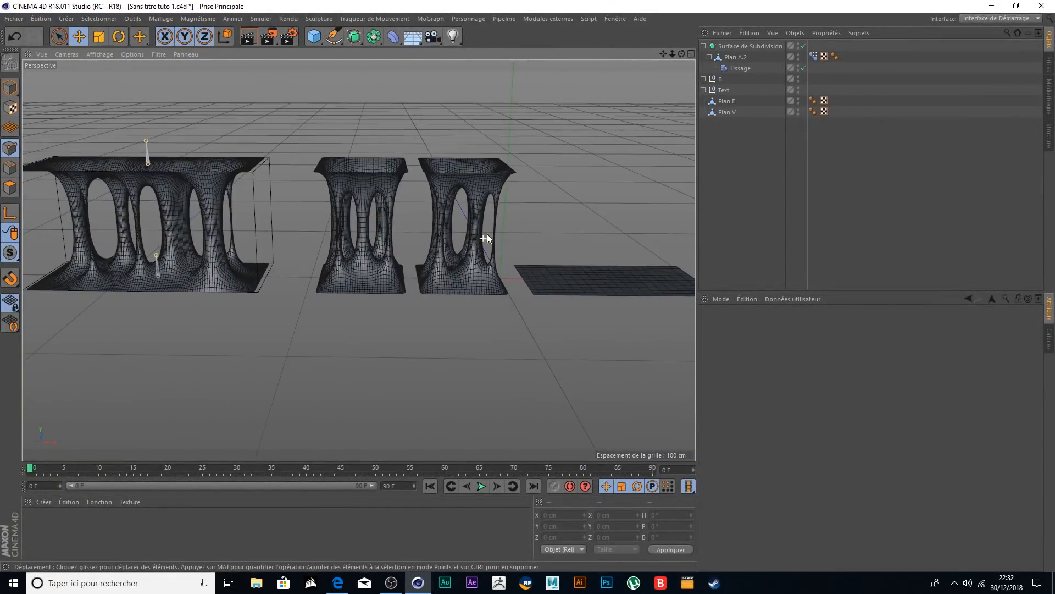
left_click_drag(584, 210, 539, 197, "alt")
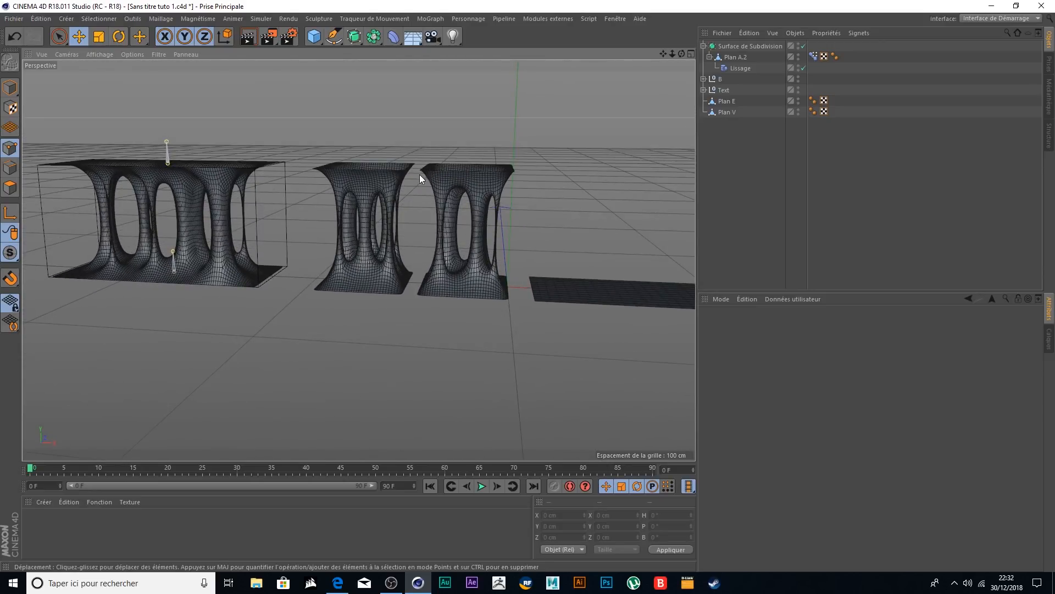
- Add a cube and set its size to 60 cm in Y and 50 cm in Z
left_click(318, 37)
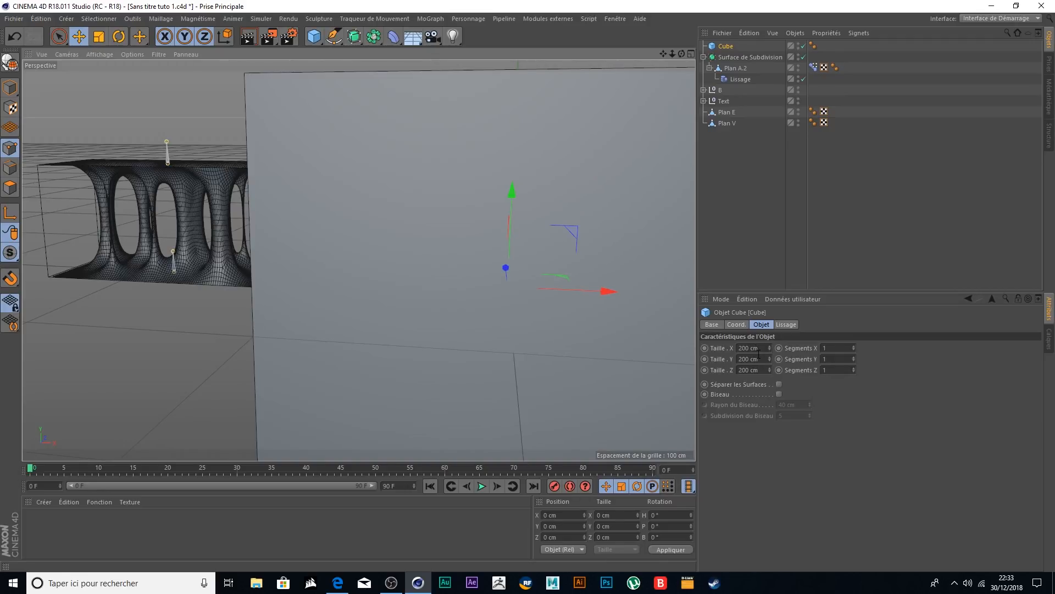
left_click(758, 361)
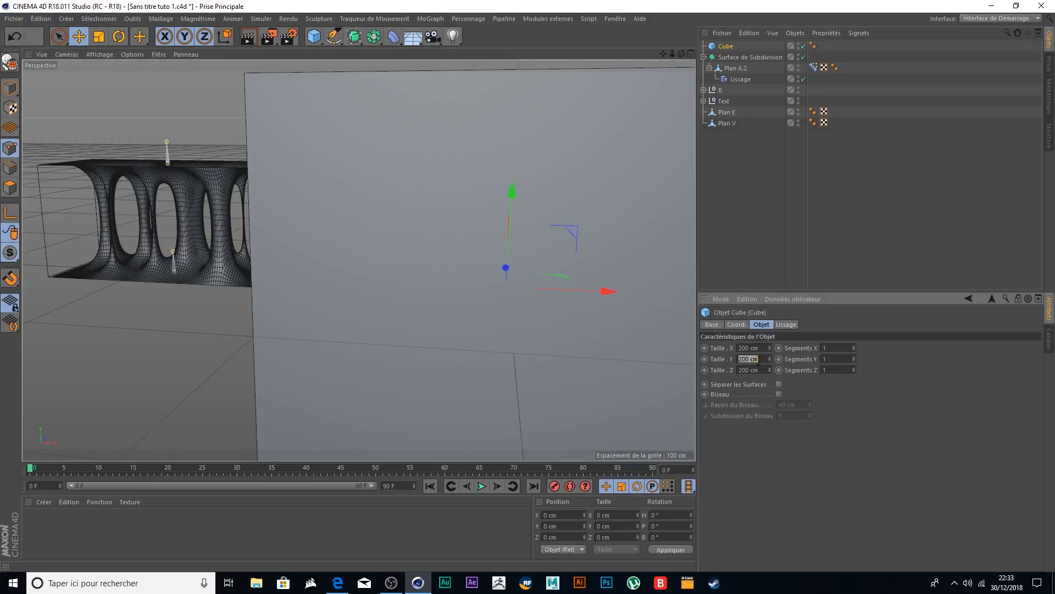
key("Return")
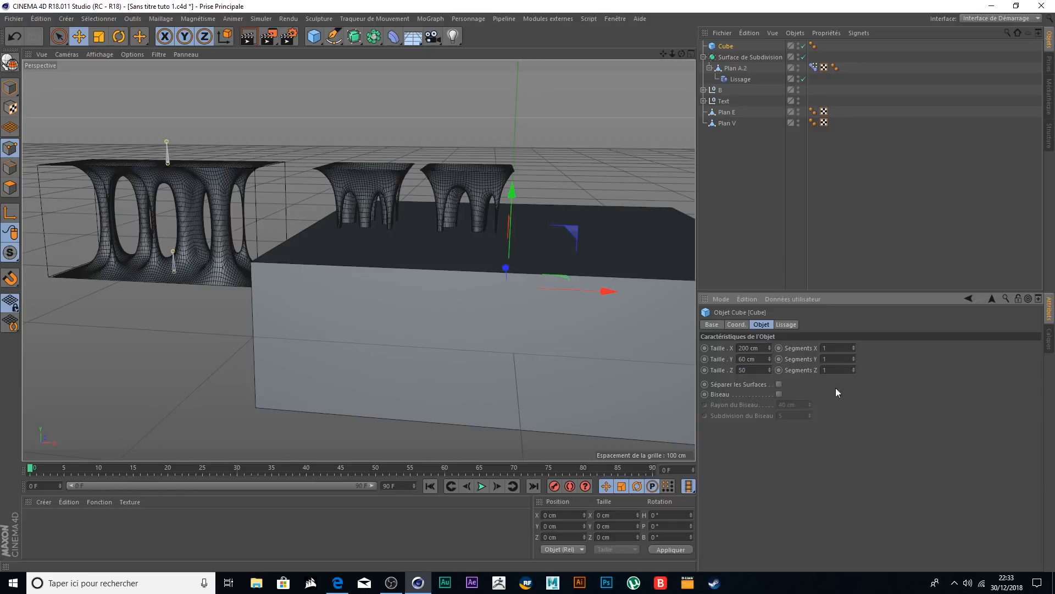
type("50")
key("Return")
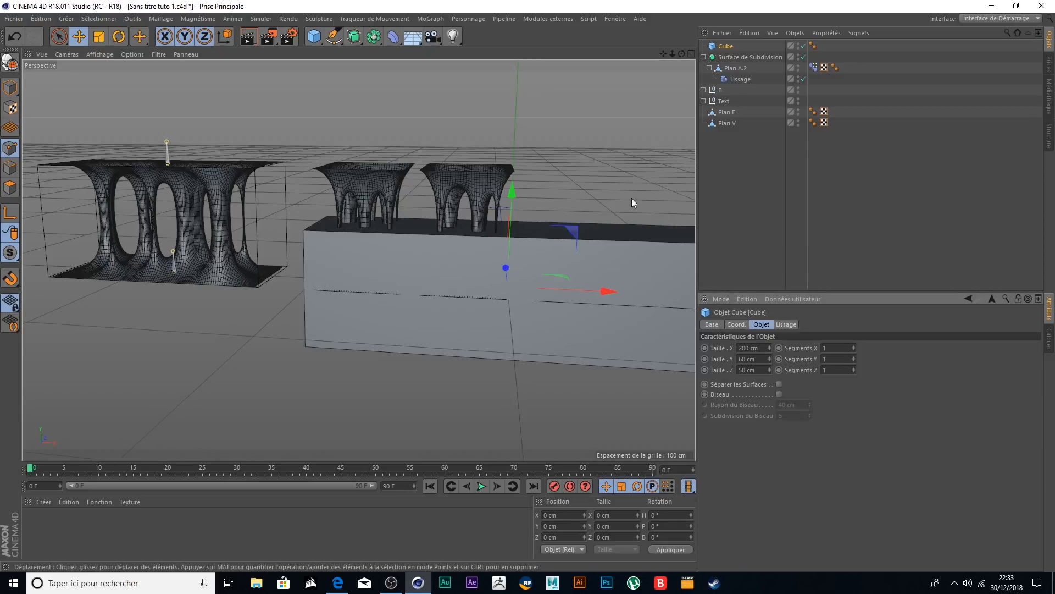
- In the front view, move the cube over the Plan A.2 columns to about X -47.6, Y 30 cm, and set its X size to 98 cm
left_click(691, 54)
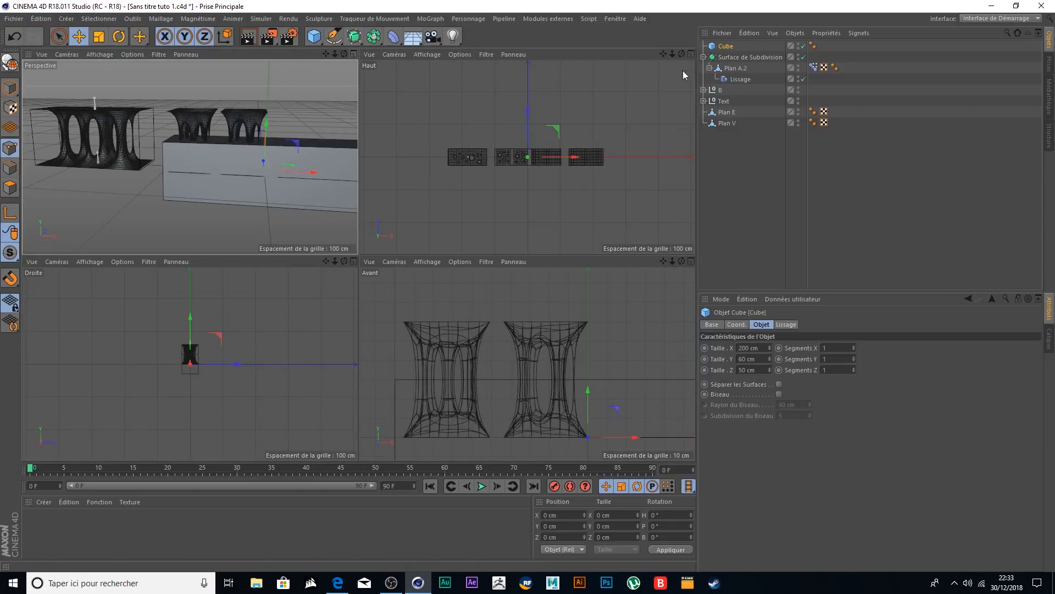
left_click(691, 261)
scroll(475, 261, "down", 4)
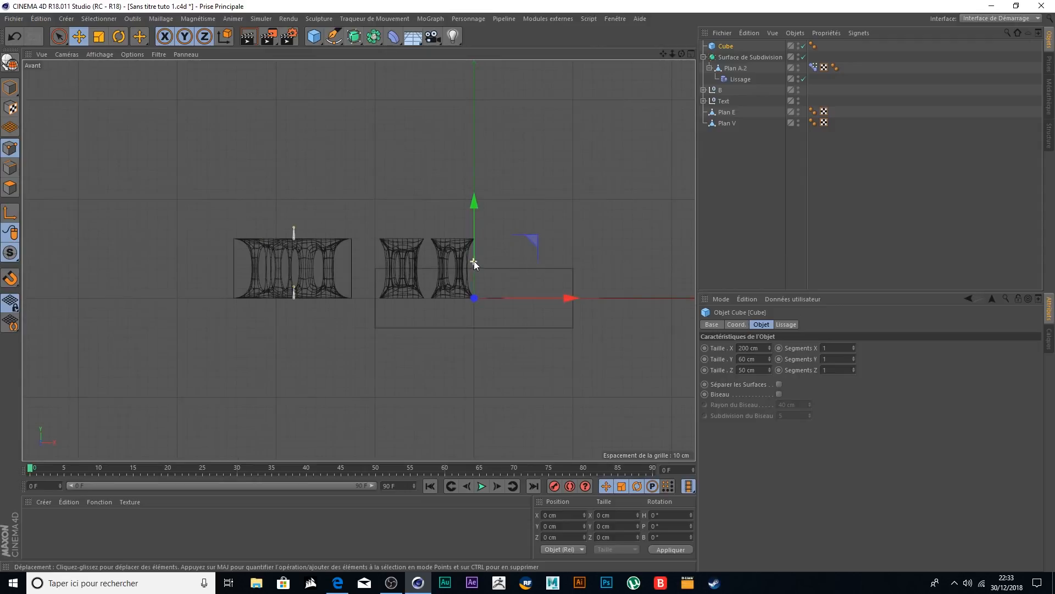
scroll(442, 305, "up", 3)
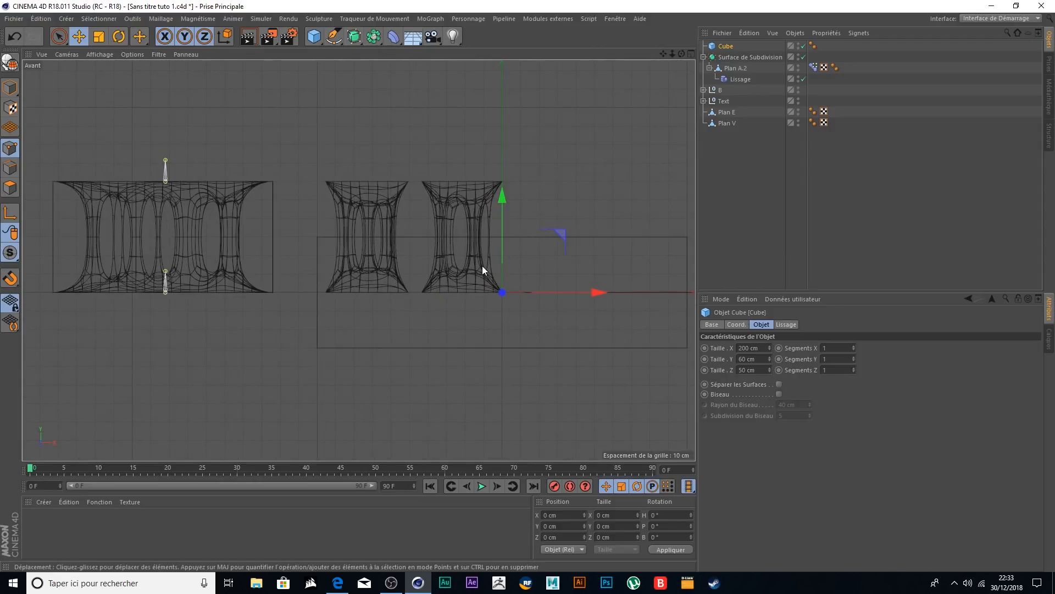
left_click_drag(597, 292, 506, 301)
scroll(409, 266, "up", 3)
left_click_drag(411, 267, 411, 170)
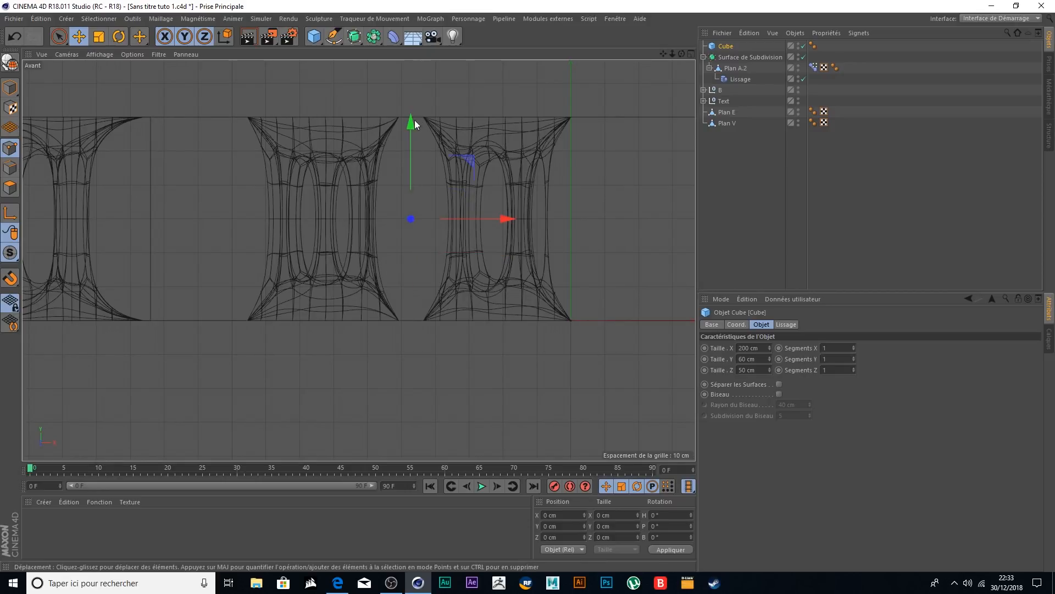
left_click_drag(770, 347, 713, 349)
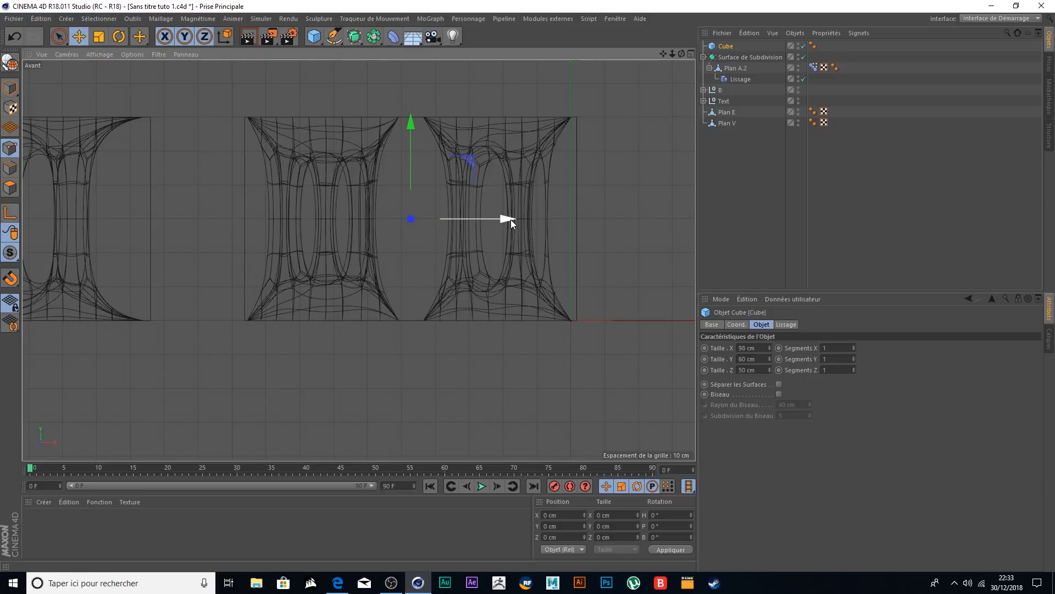
left_click_drag(510, 220, 509, 220)
- Check the cube around the columns in the perspective view and convert it to an editable polygon object
left_click(690, 54)
left_click(358, 51)
scroll(491, 198, "up", 4)
left_click_drag(502, 107, 525, 169, "alt")
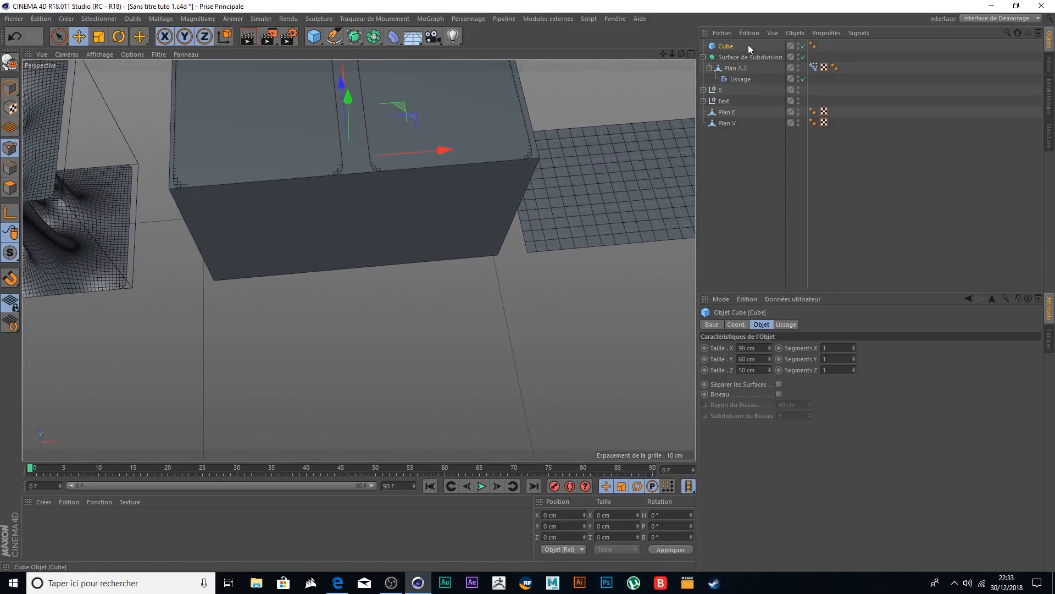
left_click_drag(664, 53, 660, 169)
left_click_drag(437, 264, 433, 261)
left_click_drag(616, 218, 642, 60, "alt")
left_click(11, 62)
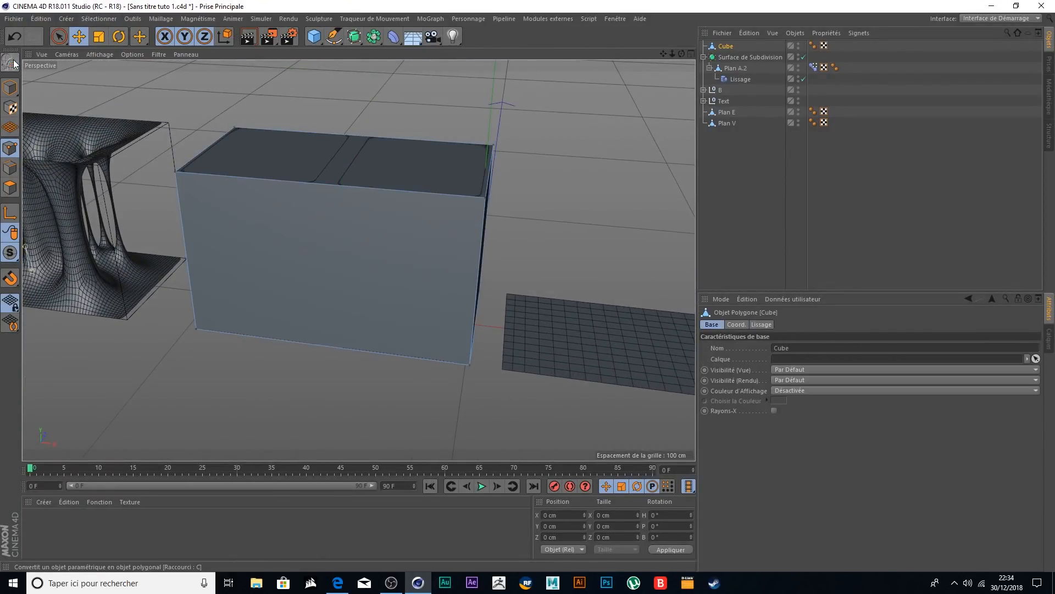
- Add a joint and move it along X to about -46.7 cm, centred at the base of the cube in the front view
left_click_drag(506, 111, 538, 53, "alt")
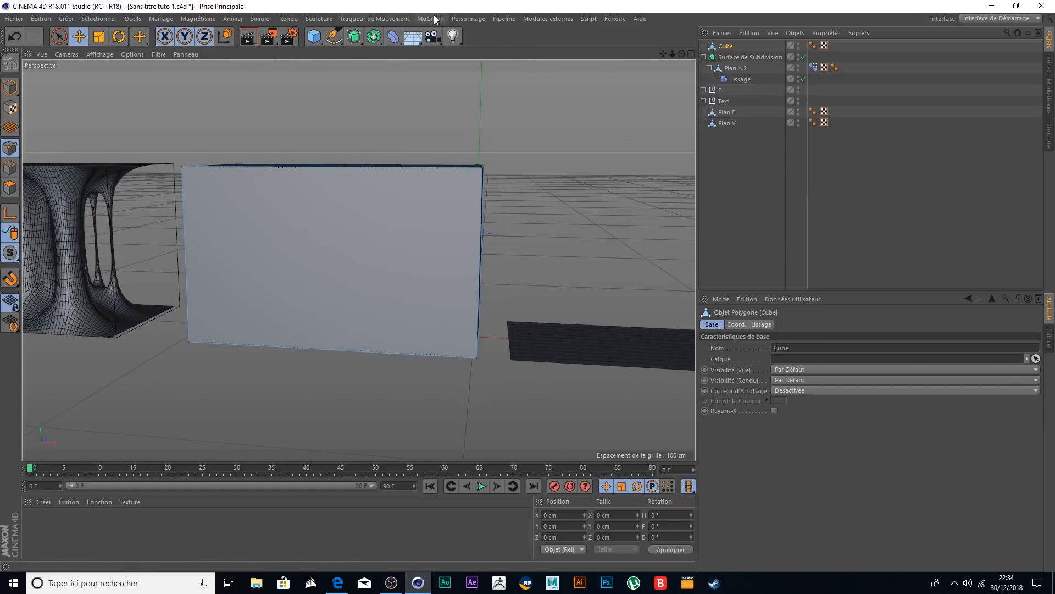
left_click(469, 19)
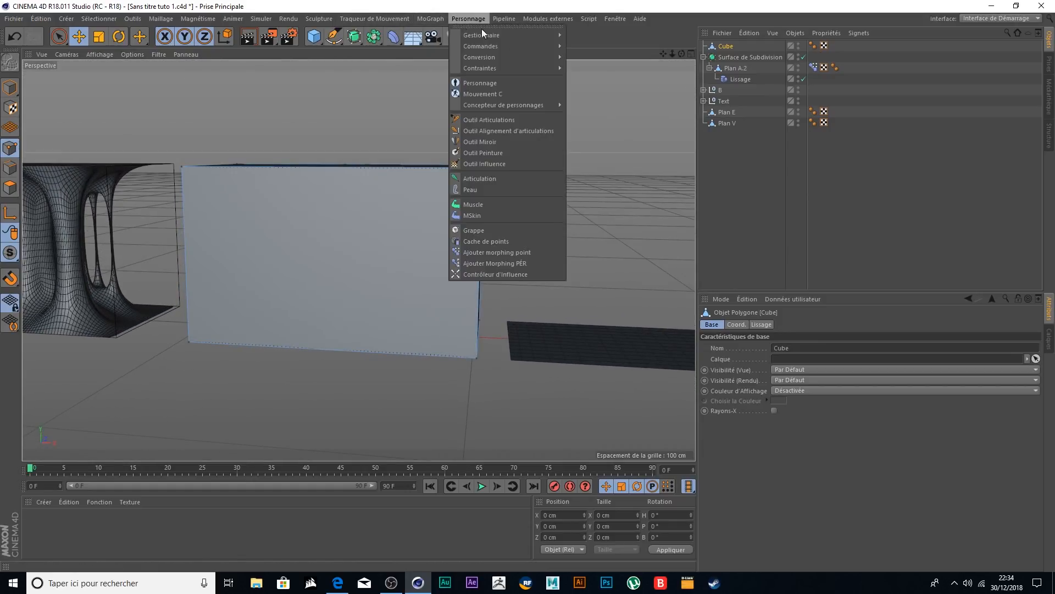
left_click(497, 177)
left_click(690, 53)
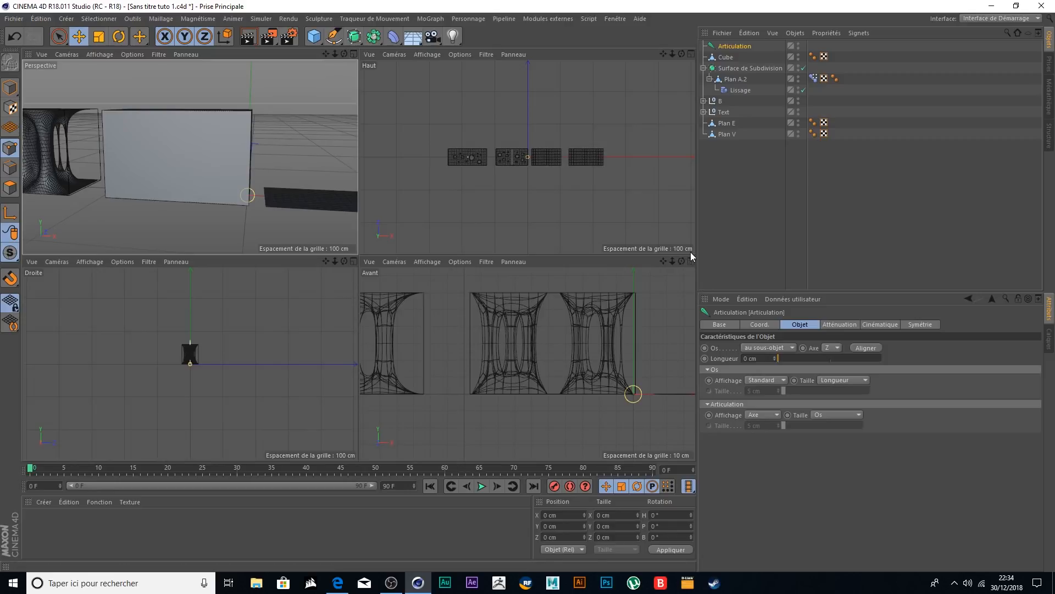
left_click(691, 261)
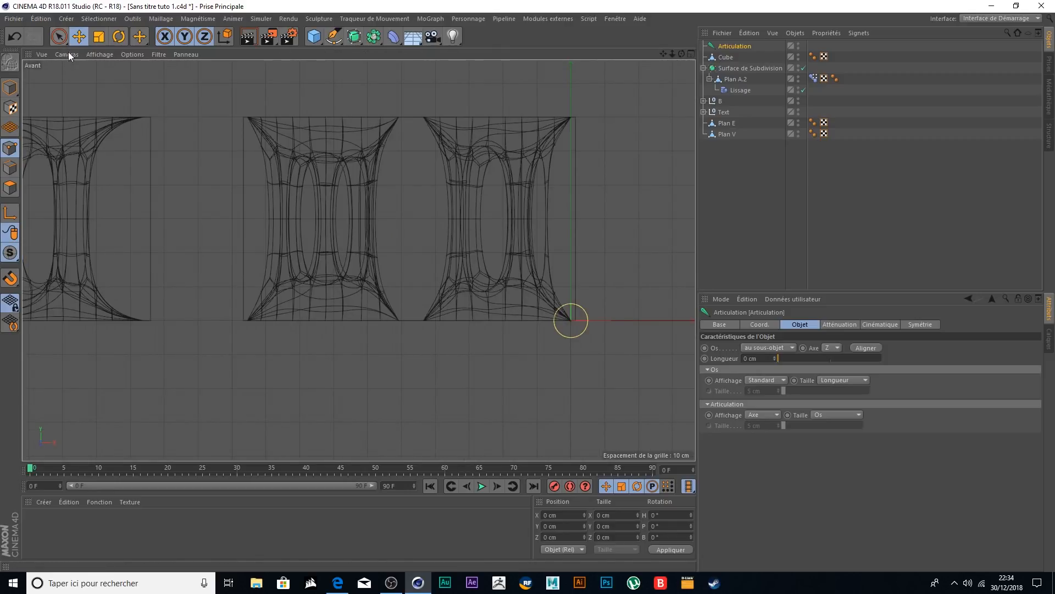
left_click(10, 88)
left_click_drag(654, 321, 496, 324)
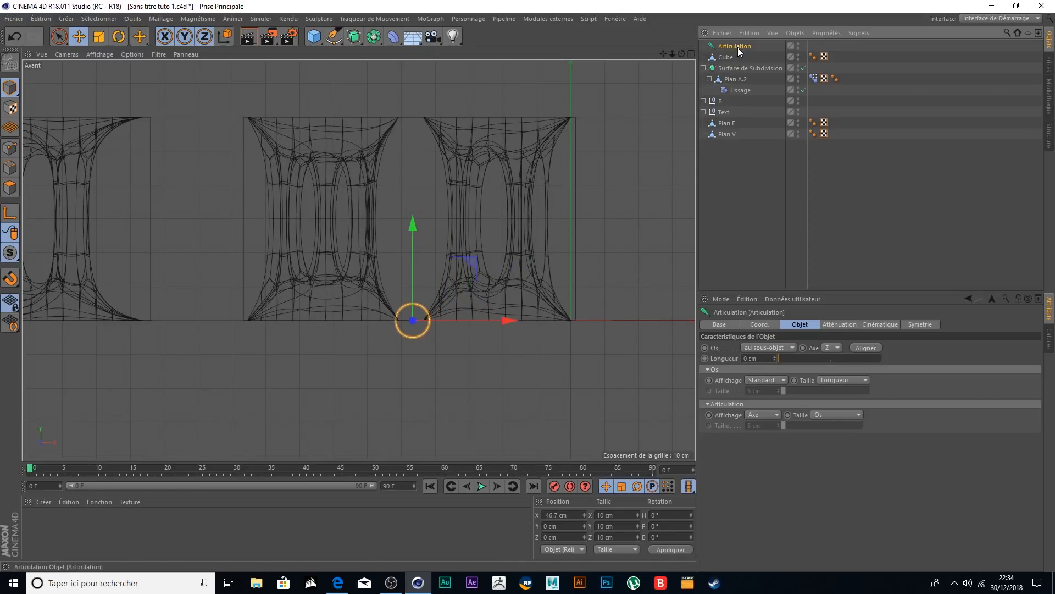
- Duplicate the joint, raise the copy to about Y 9.6 cm and make it a child of the first joint
left_click_drag(742, 53, 742, 53, "ctrl")
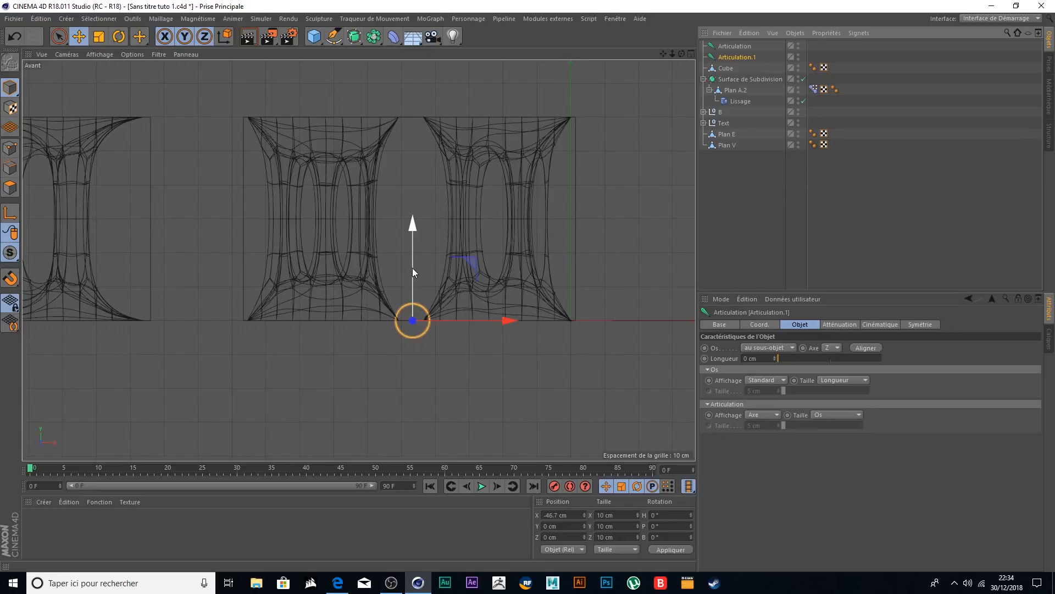
left_click_drag(413, 269, 414, 206)
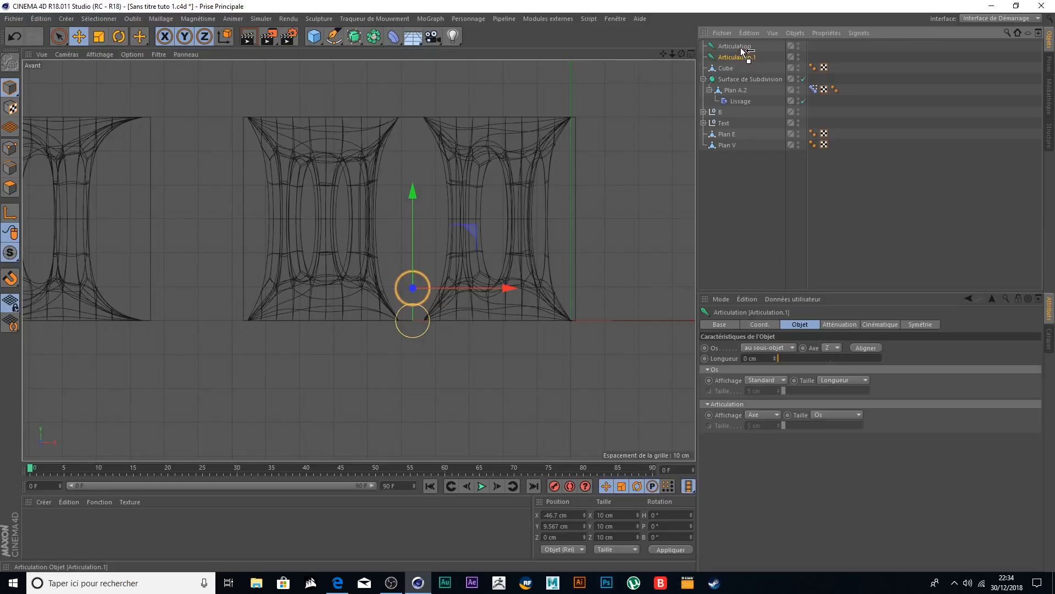
left_click_drag(740, 47, 740, 47)
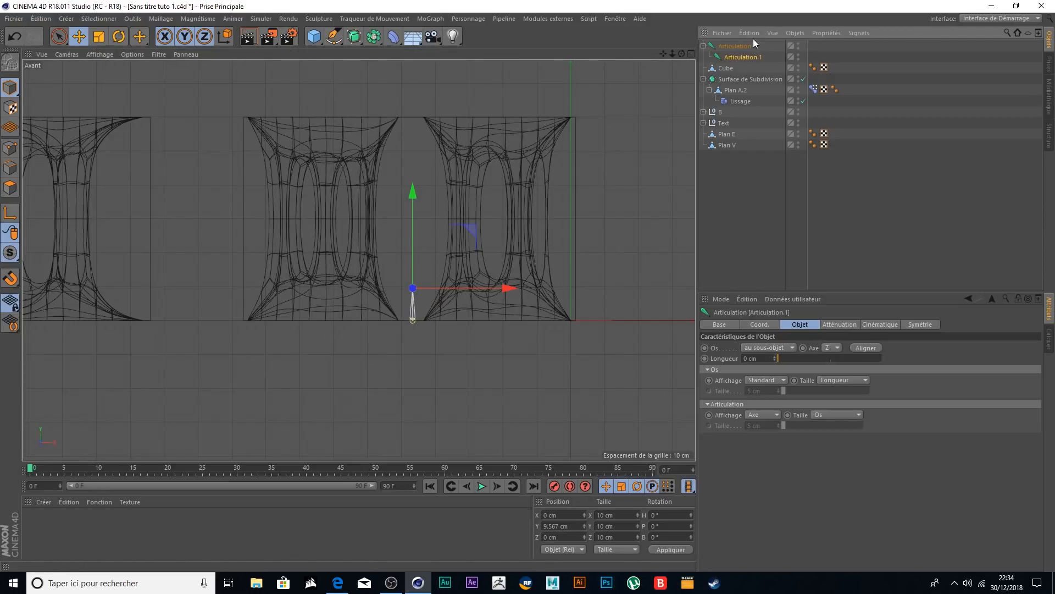
- Duplicate the two-joint chain and raise the copy to Y 60 cm at the cube's upper face
left_click(734, 46)
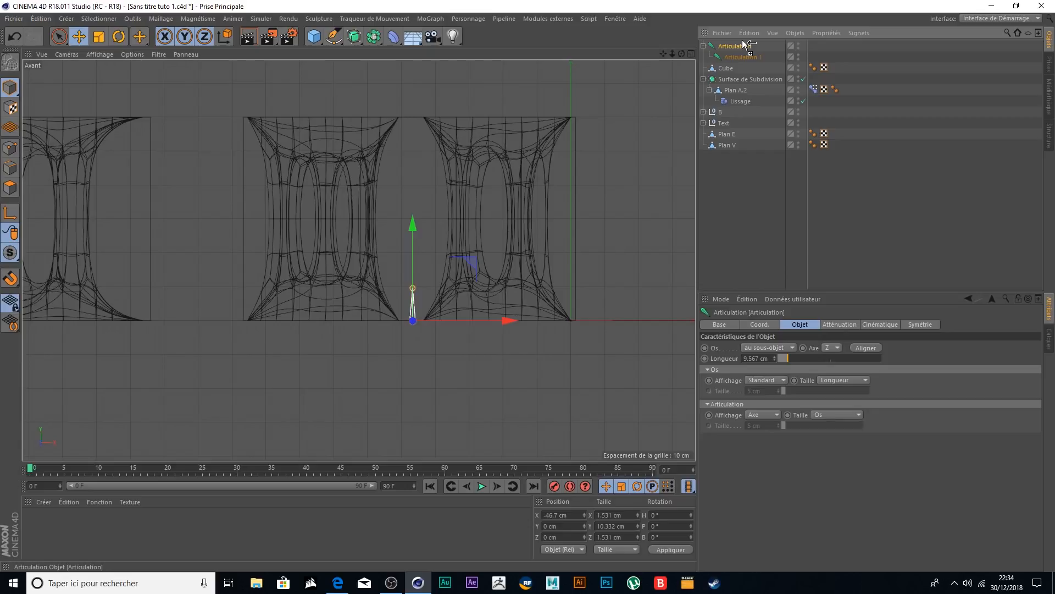
left_click_drag(742, 40, 743, 41, "ctrl")
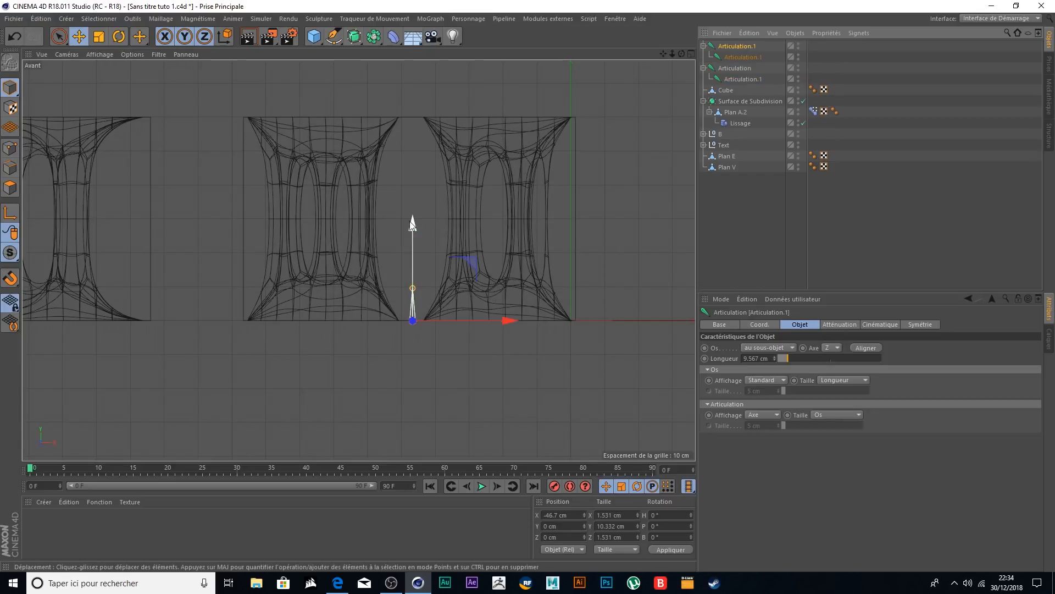
left_click_drag(411, 243, 405, 40)
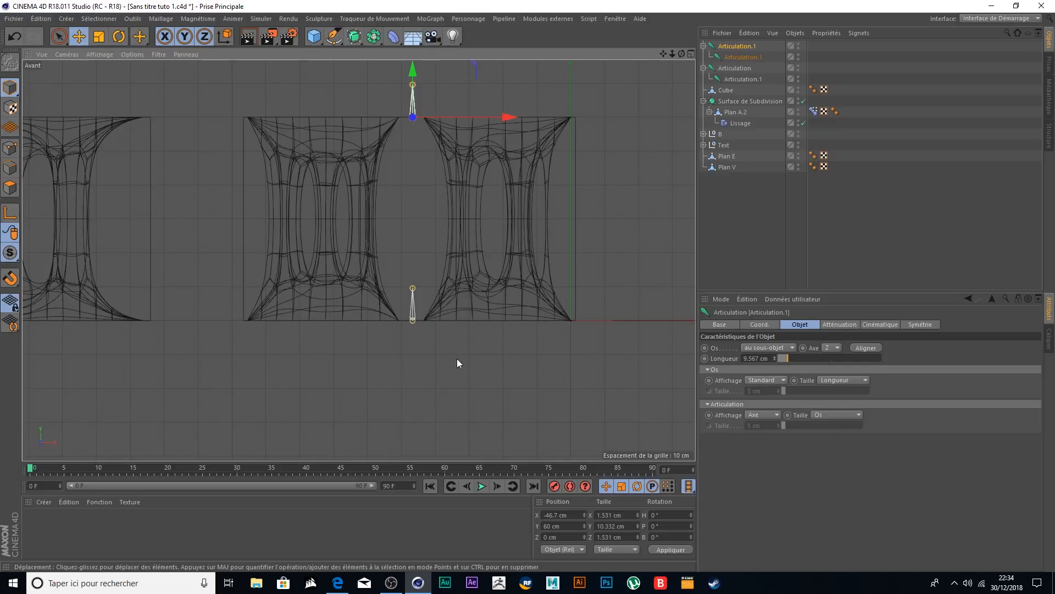
scroll(456, 361, "down", 3)
scroll(512, 292, "up", 4)
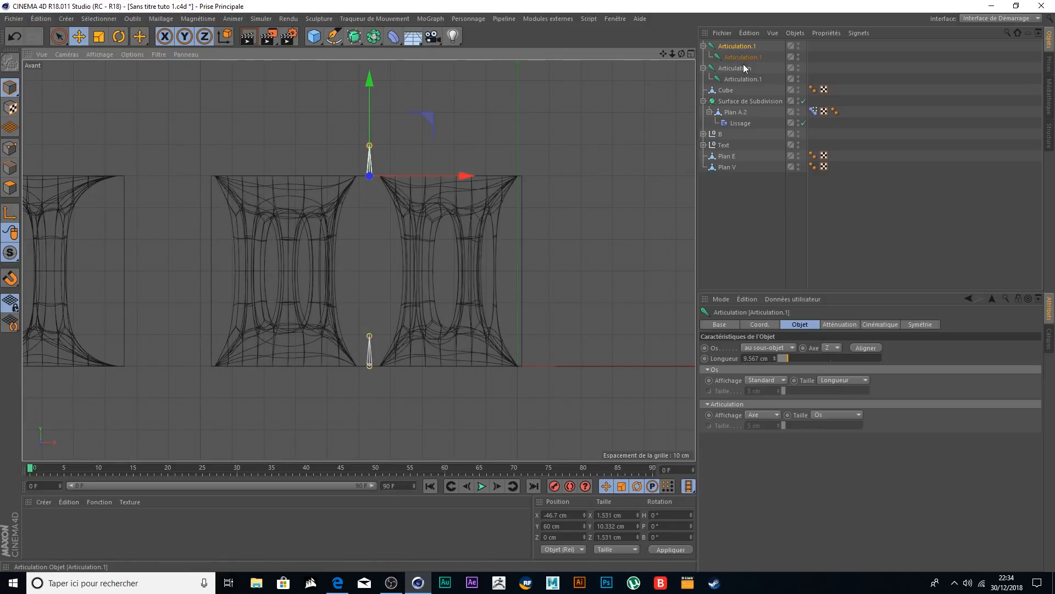
- Select the cube together with both joint chains and bind them through the character commands
left_click(726, 90)
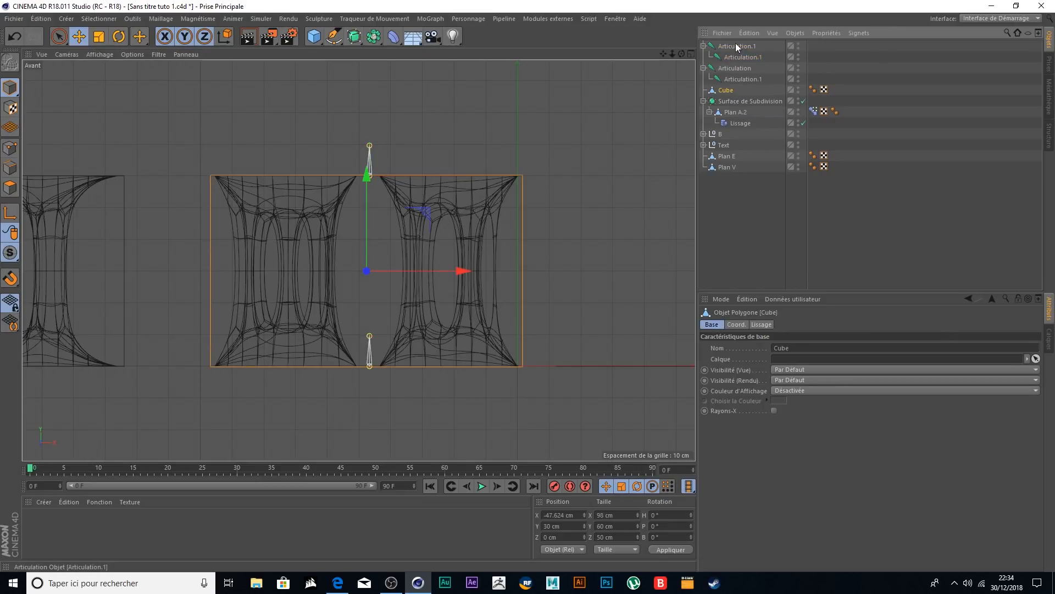
left_click(739, 46, "shift")
left_click(469, 18)
mouse_move(484, 40)
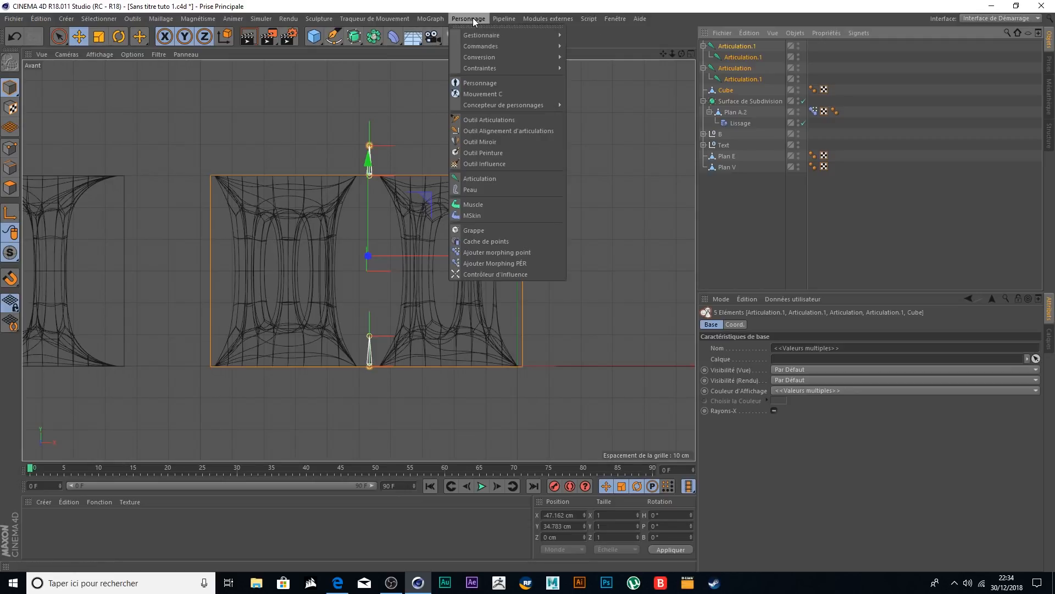
left_click(597, 58)
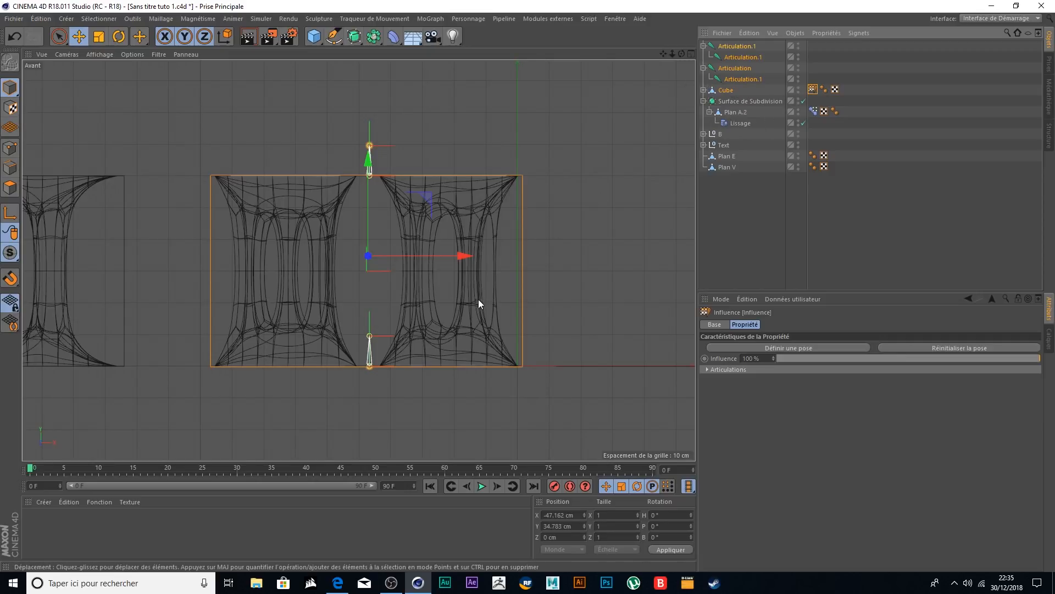
- Add a Maillage deformer as a child of Plan A.2 and assign the Cube as its cage
left_click(395, 39)
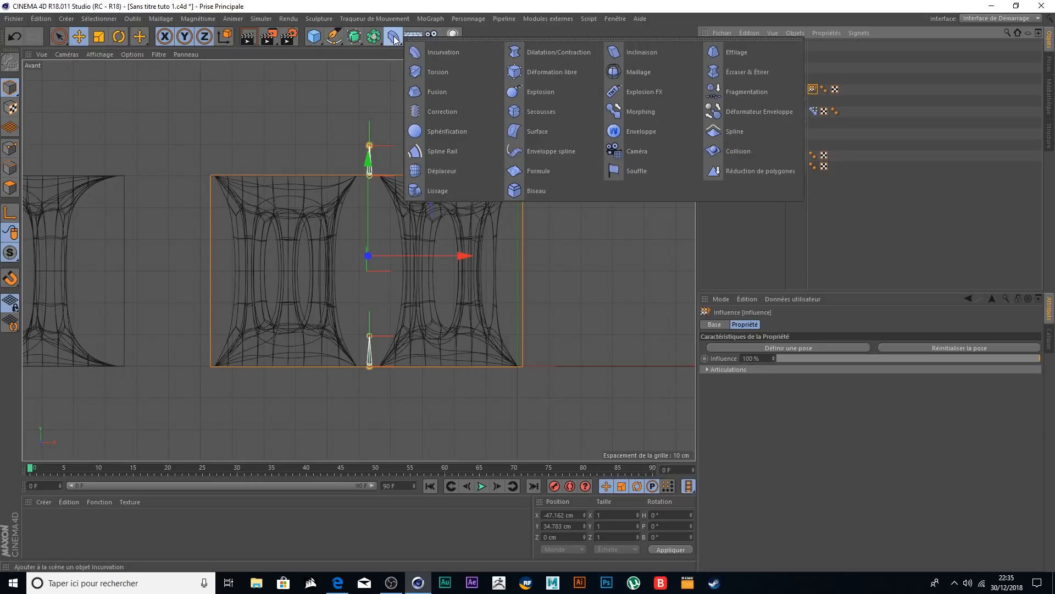
left_click(642, 75)
left_click_drag(734, 44, 747, 126)
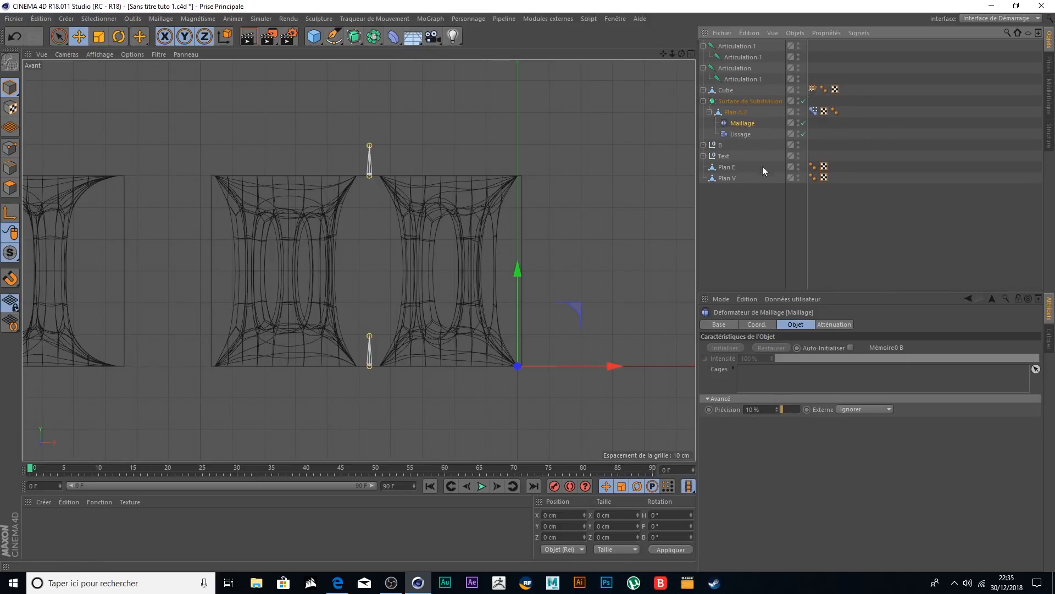
left_click_drag(728, 91, 761, 377)
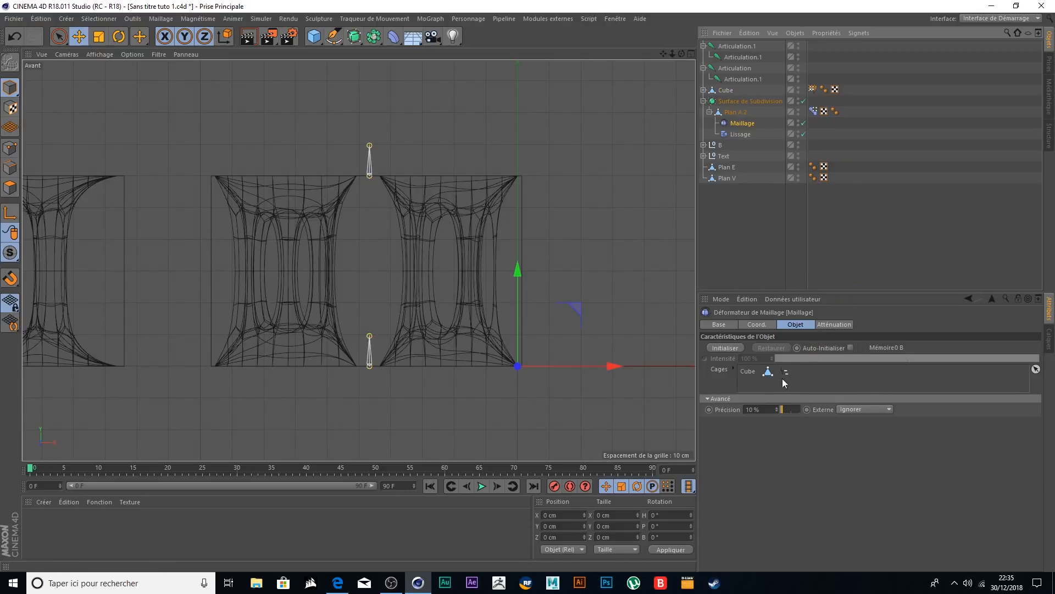
- Enable Auto-Initialiser on the Maillage deformer, set Externe to Surface and initialise it
left_click(852, 345)
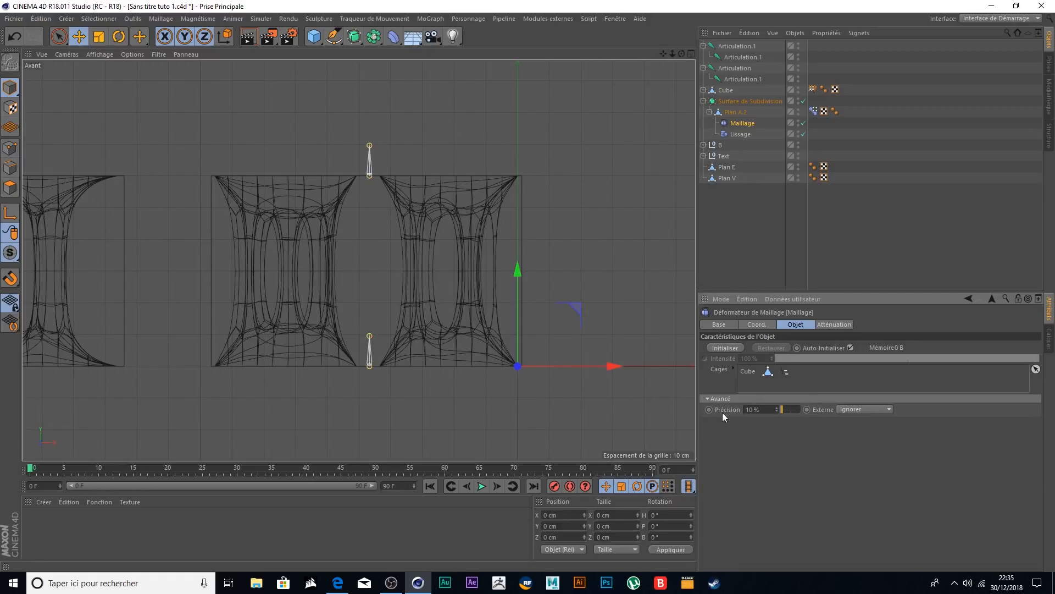
left_click(708, 399)
left_click(706, 397)
left_click(867, 410)
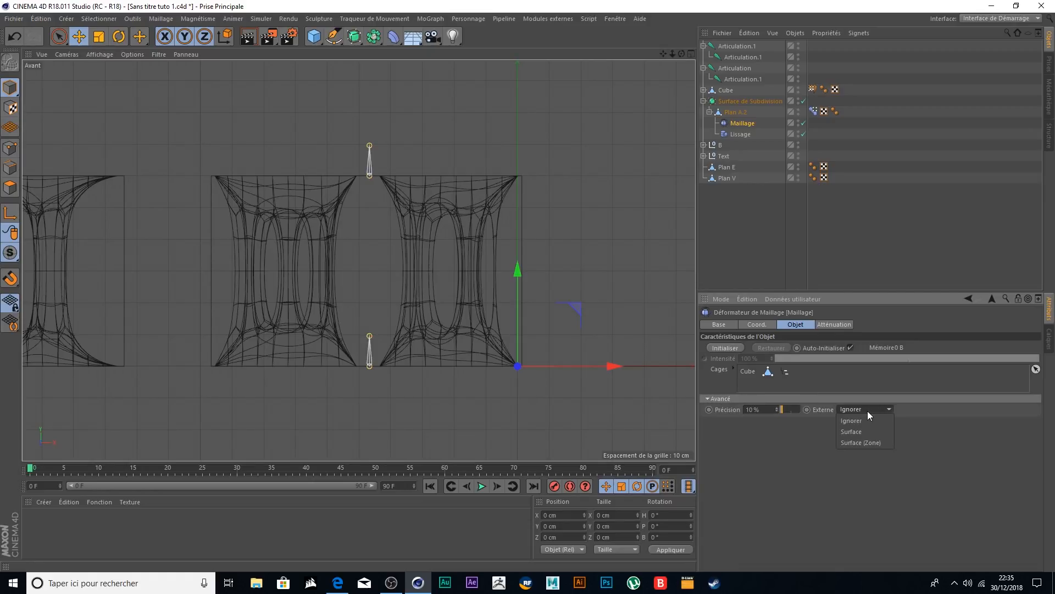
left_click(871, 431)
left_click(725, 348)
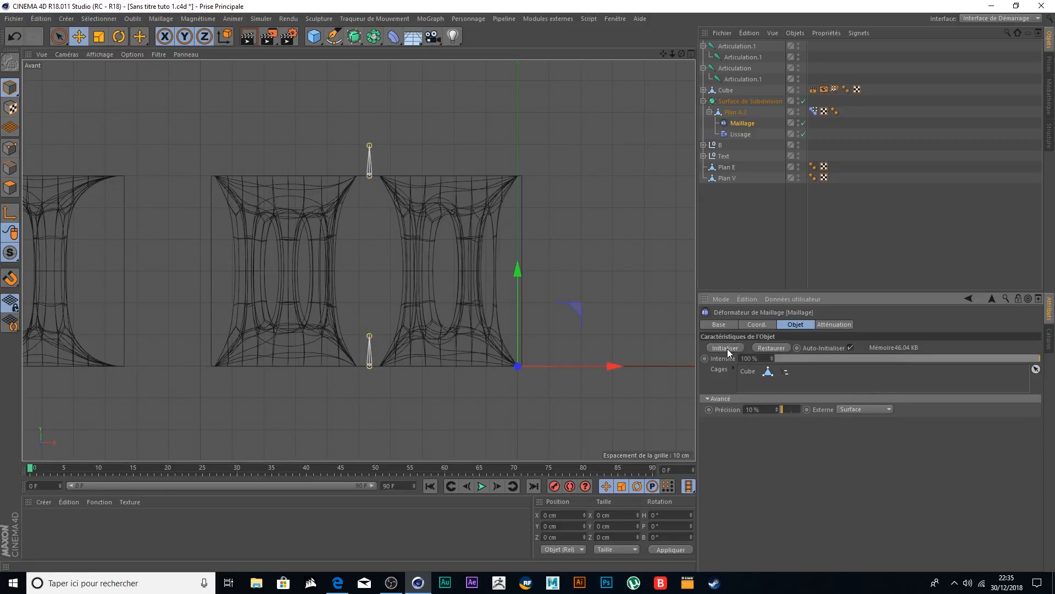
- Test the cage deformation by moving the upper joint chain, undo the move and inspect the columns
left_click(751, 47)
left_click_drag(468, 174, 525, 203)
key("ctrl+z")
scroll(414, 246, "down", 3)
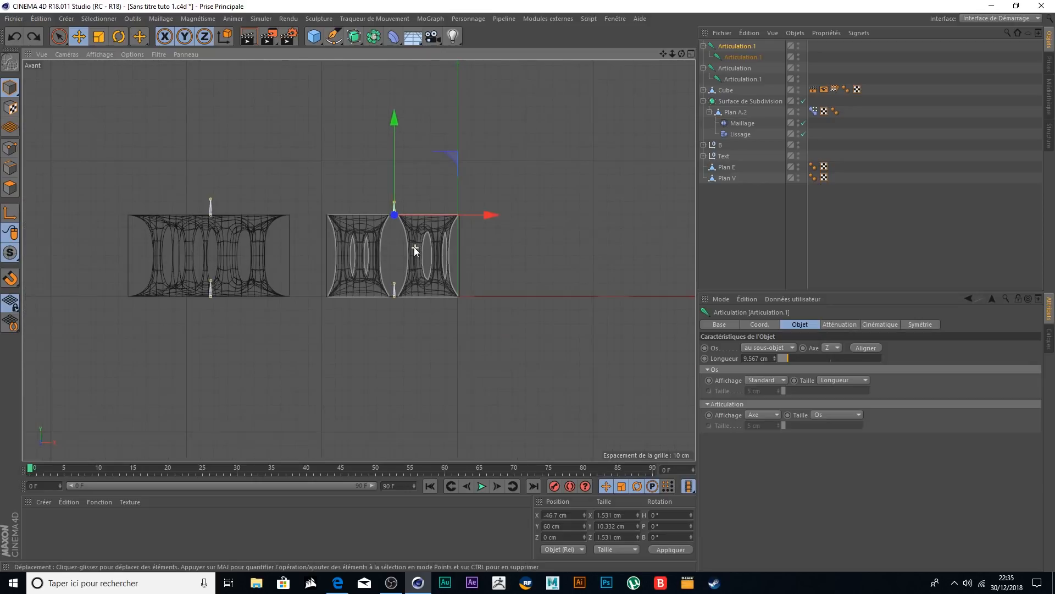
scroll(414, 245, "up", 3)
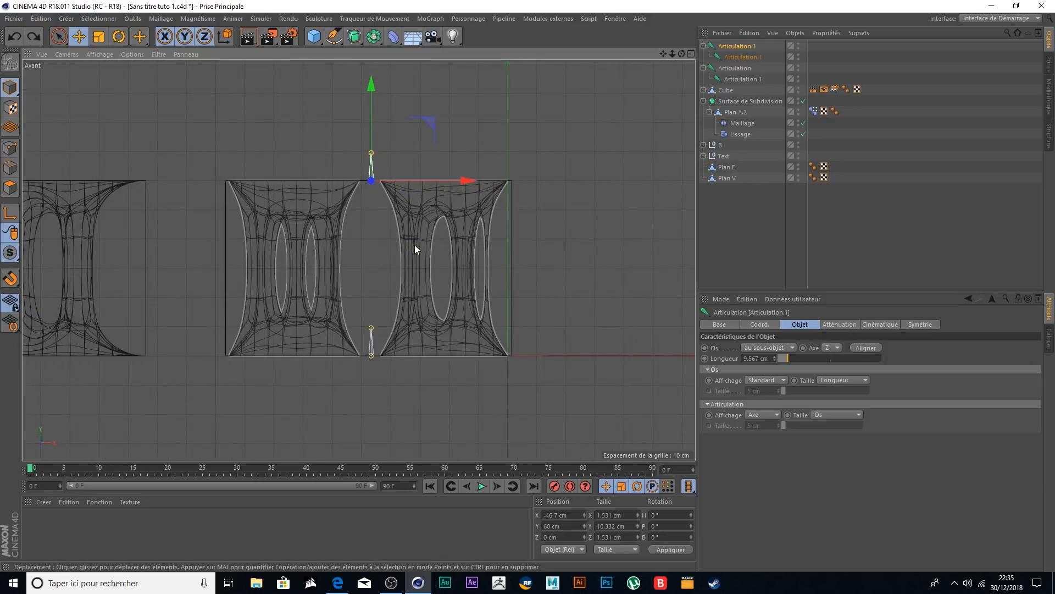
scroll(414, 245, "up", 2)
scroll(414, 245, "down", 2)
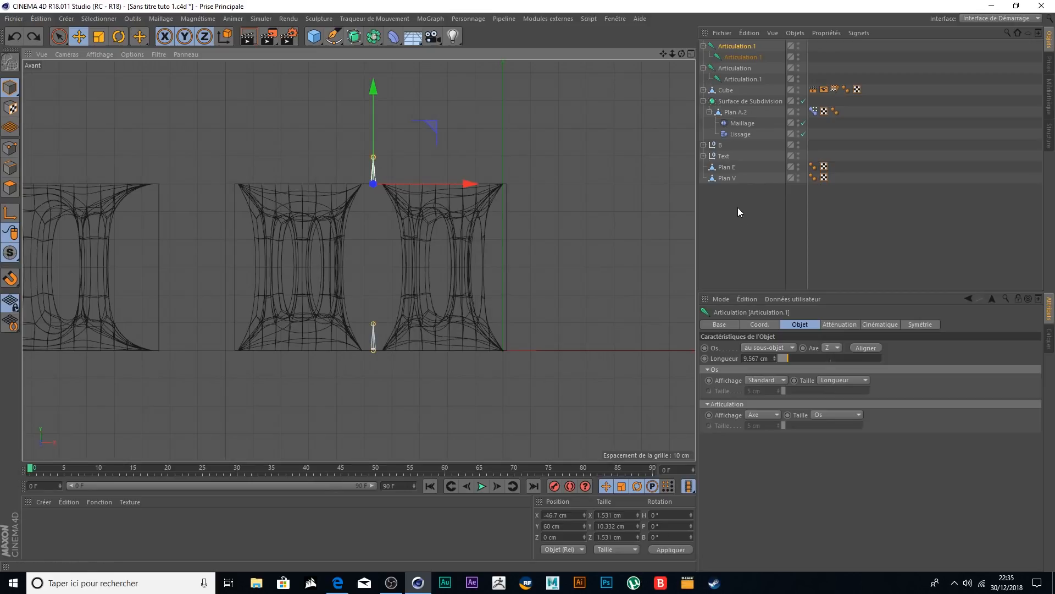
- Add a null object and rename it A
left_click(314, 36)
left_click(377, 57)
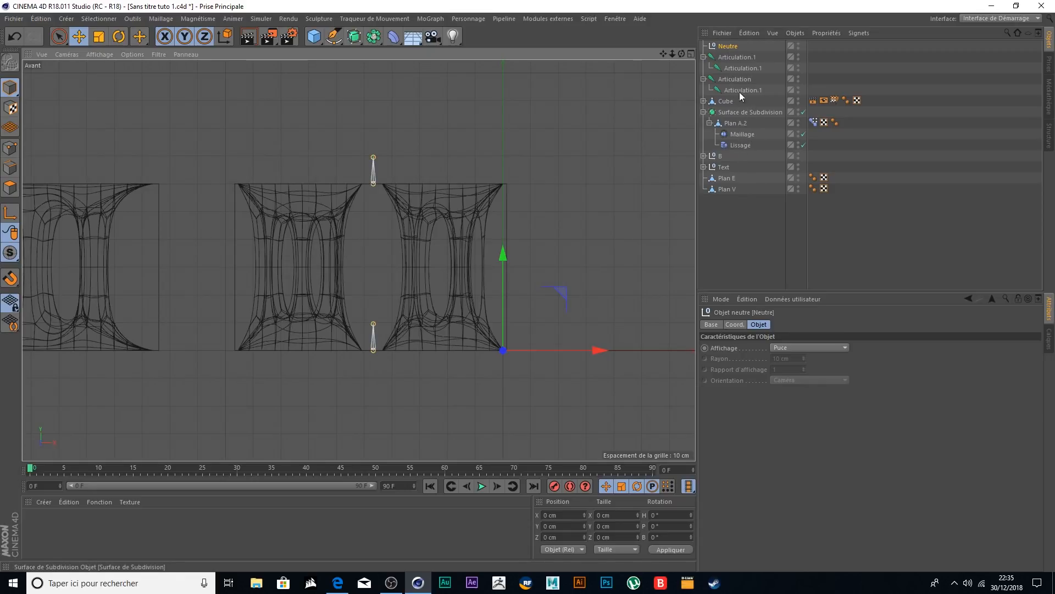
double_click(728, 46)
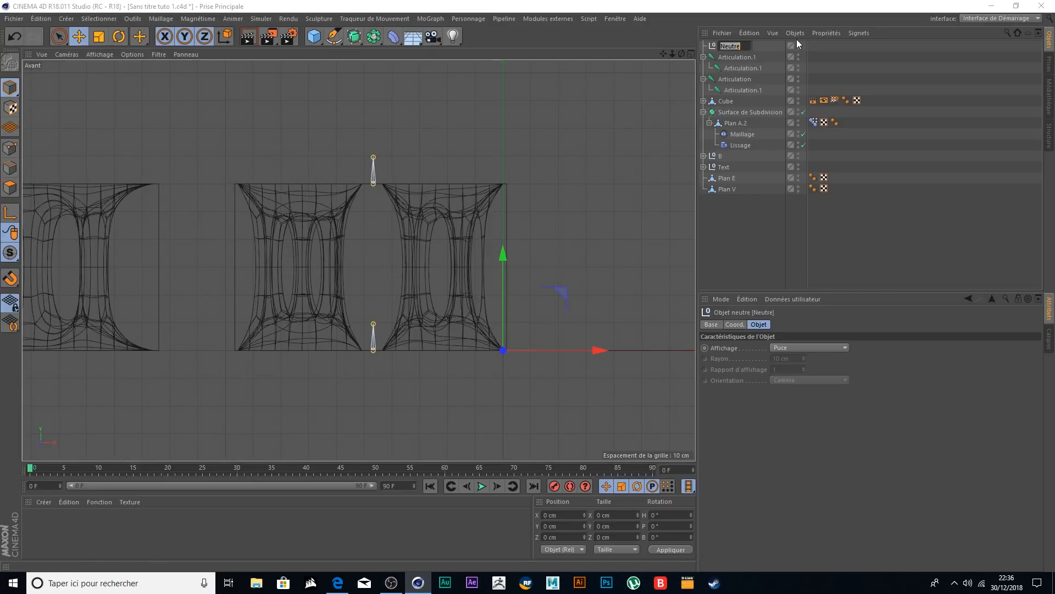
type("A")
key("Return")
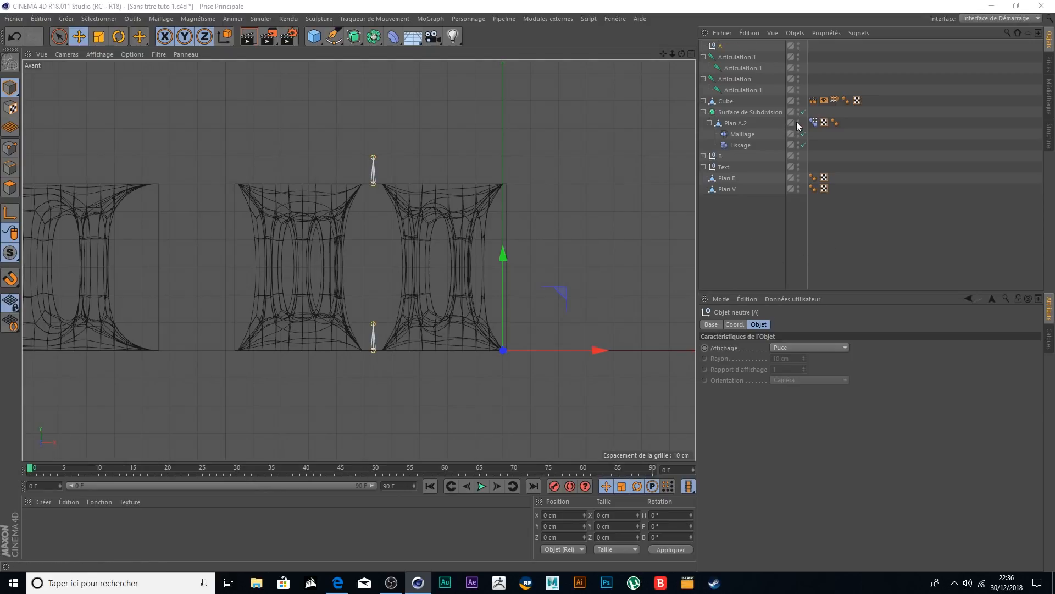
- Group both joint chains, the Cube and the Surface de Subdivision hierarchy under null A and collapse the group
left_click(743, 142)
left_click(737, 58, "shift")
left_click_drag(737, 57, 711, 47)
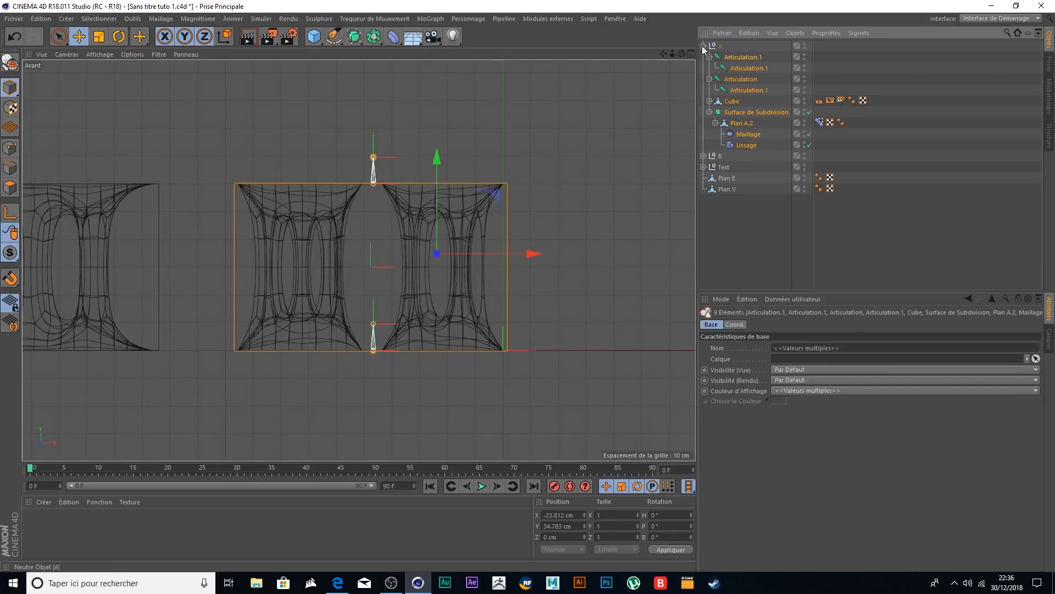
left_click(704, 46)
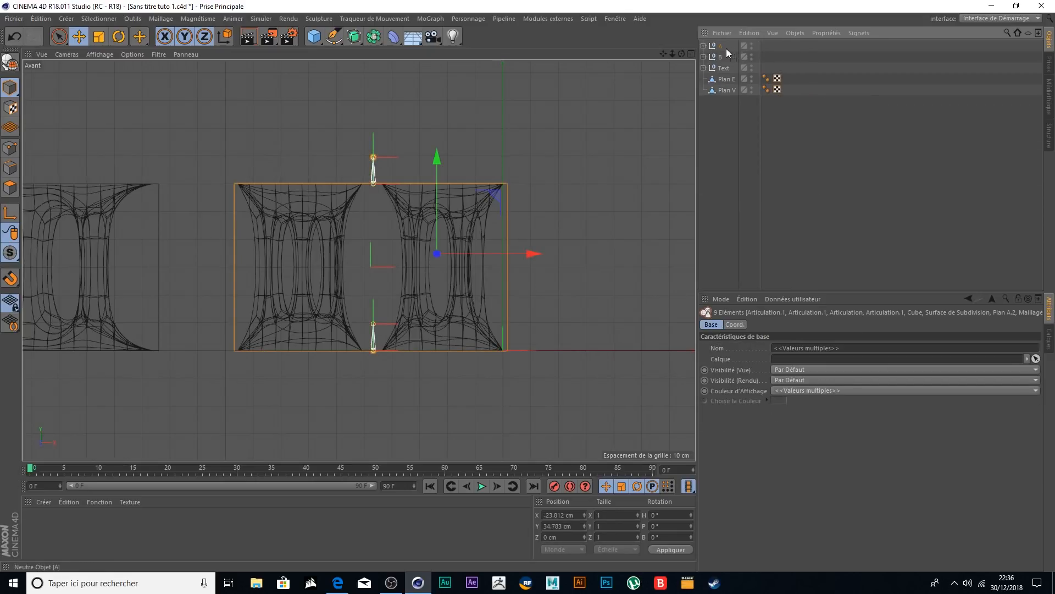
left_click(738, 128)
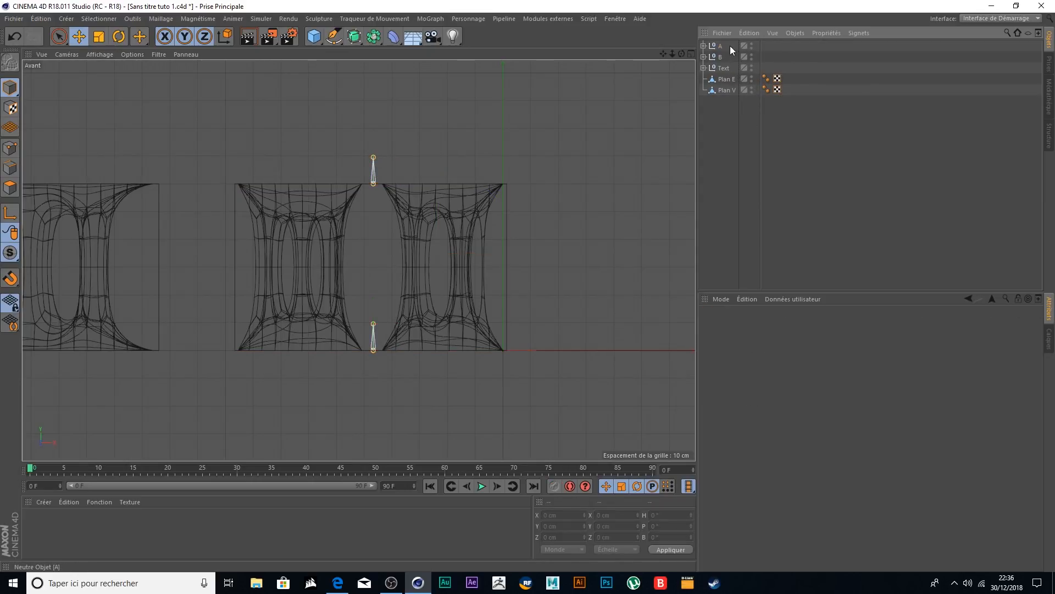
- Expand the Text group and make the Text B letters visible in the viewport
scroll(366, 256, "down", 4)
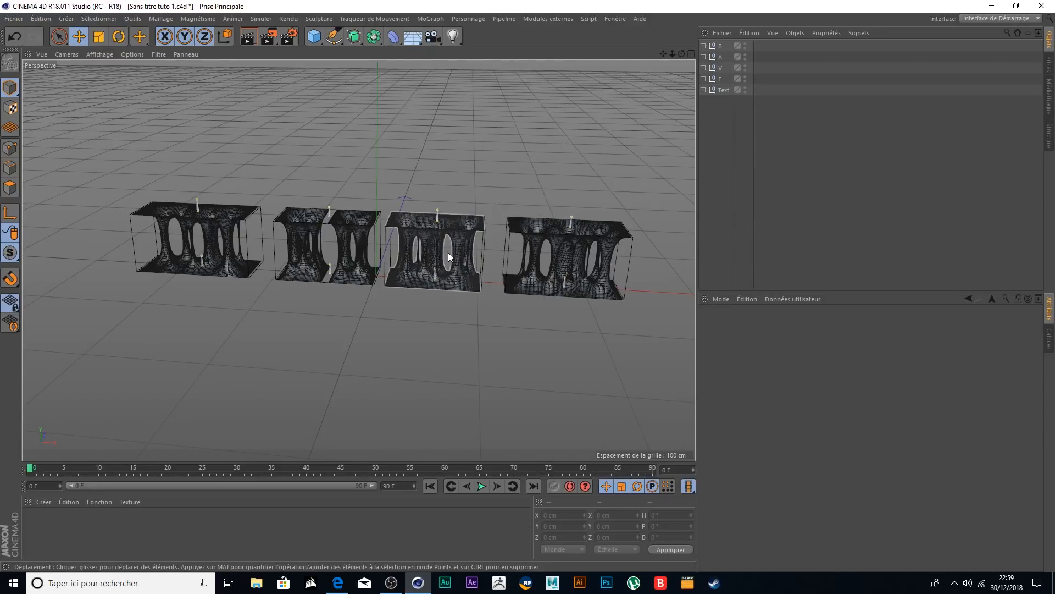
scroll(425, 269, "up", 1)
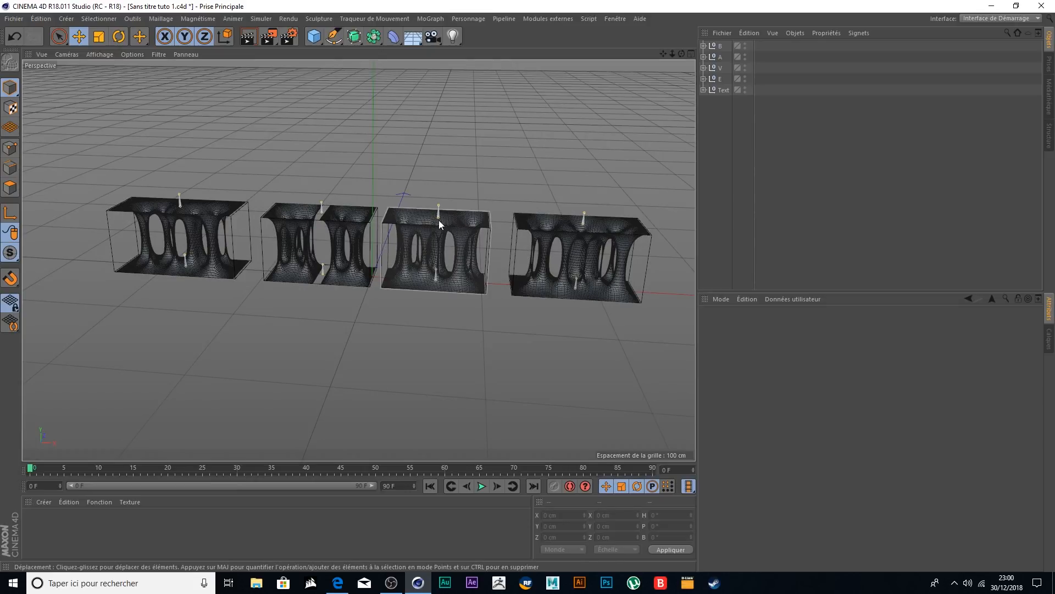
left_click(704, 89)
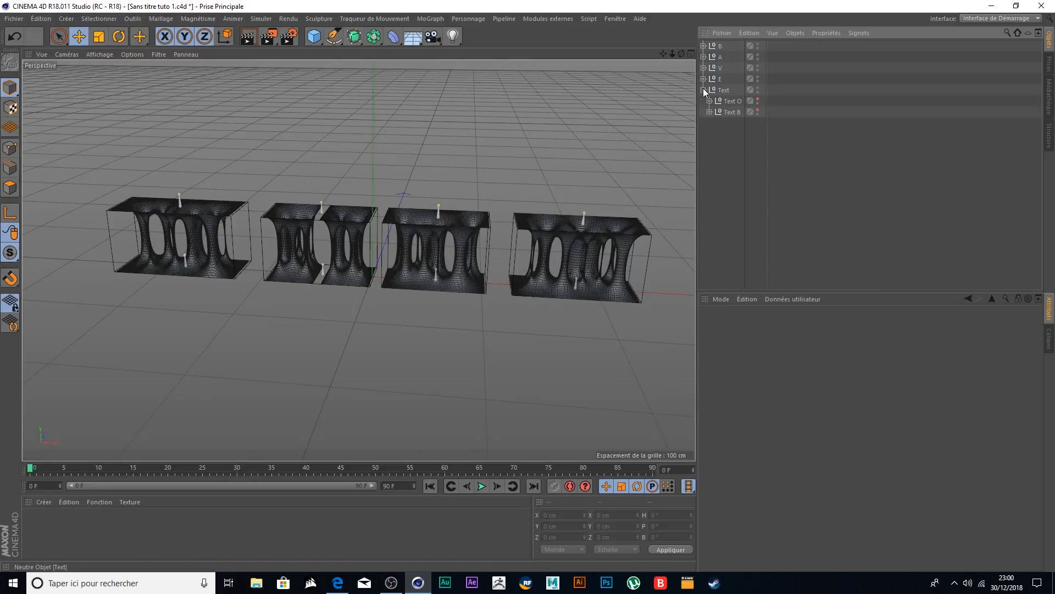
left_click(758, 109)
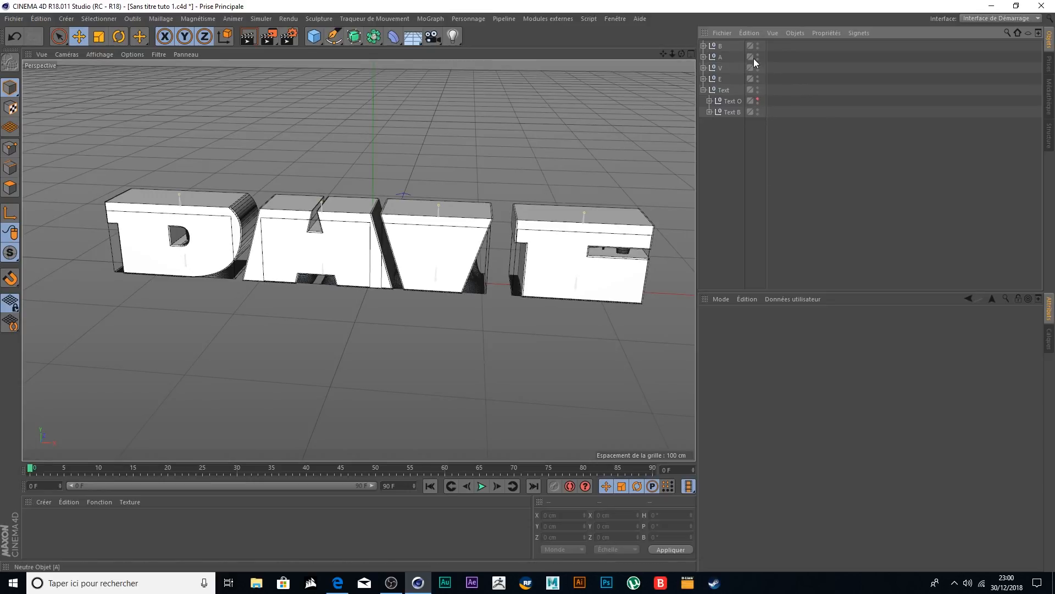
- Select the nulls B, A, V and E together and enable the Axes display filter in the perspective view
left_click(721, 46)
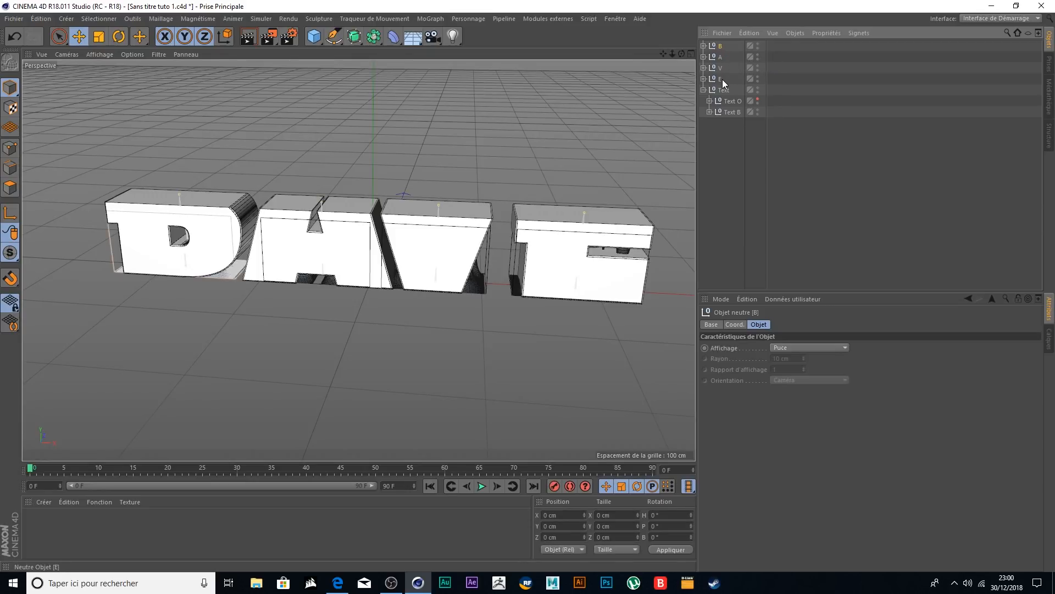
left_click(724, 79, "shift")
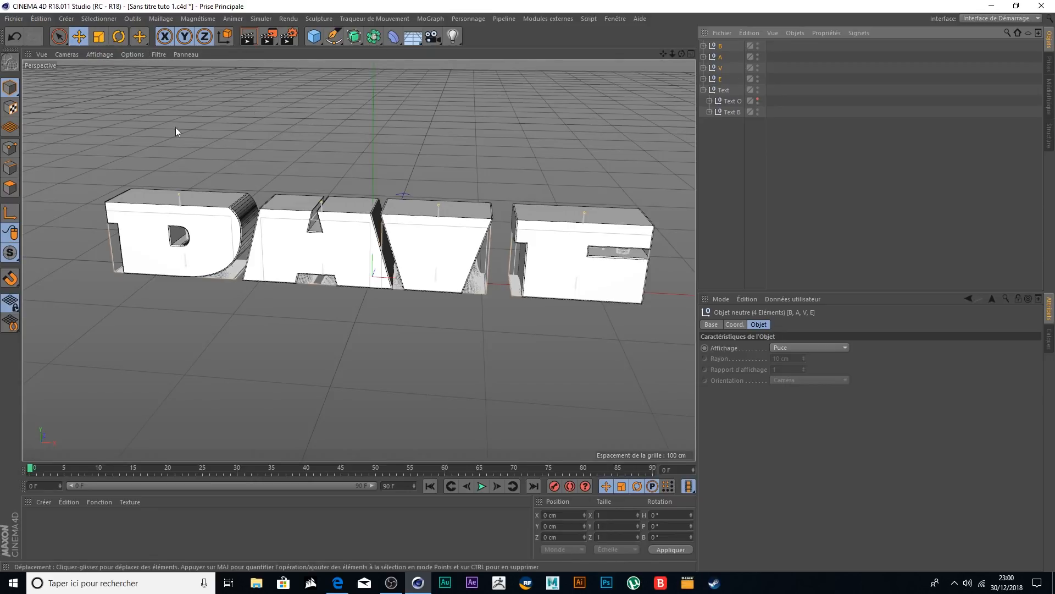
left_click(156, 56)
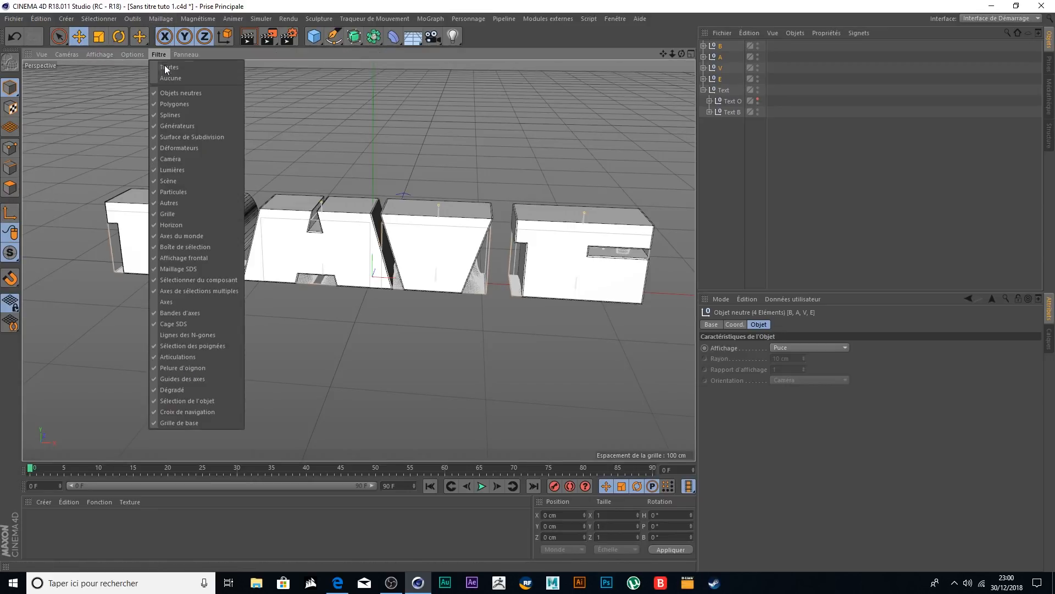
left_click(176, 302)
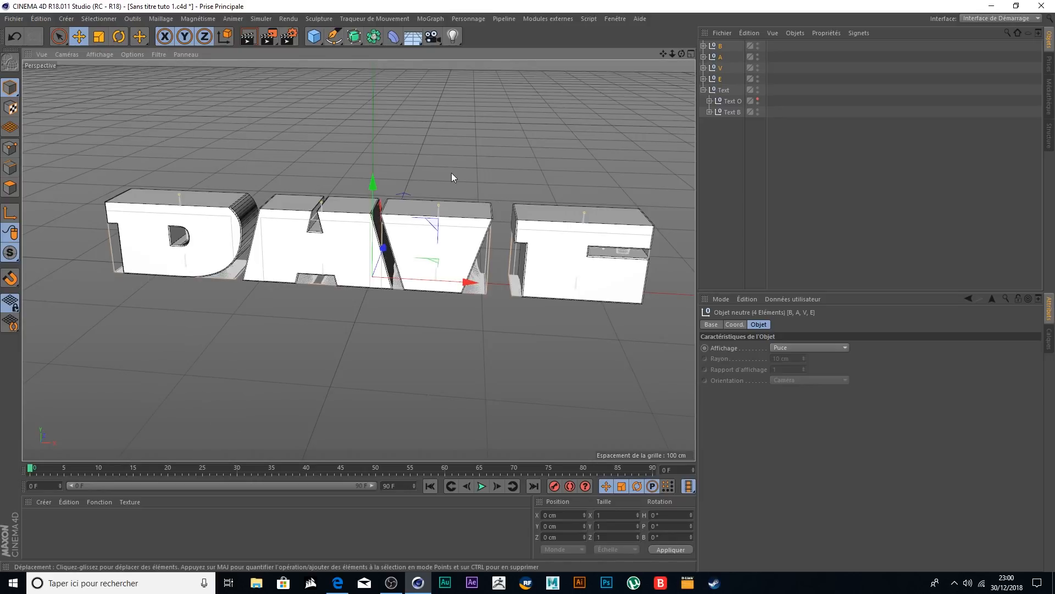
- Select a front top-edge point on the B letter mesh in Text B and inspect its Y coordinate
scroll(415, 187, "up", 2)
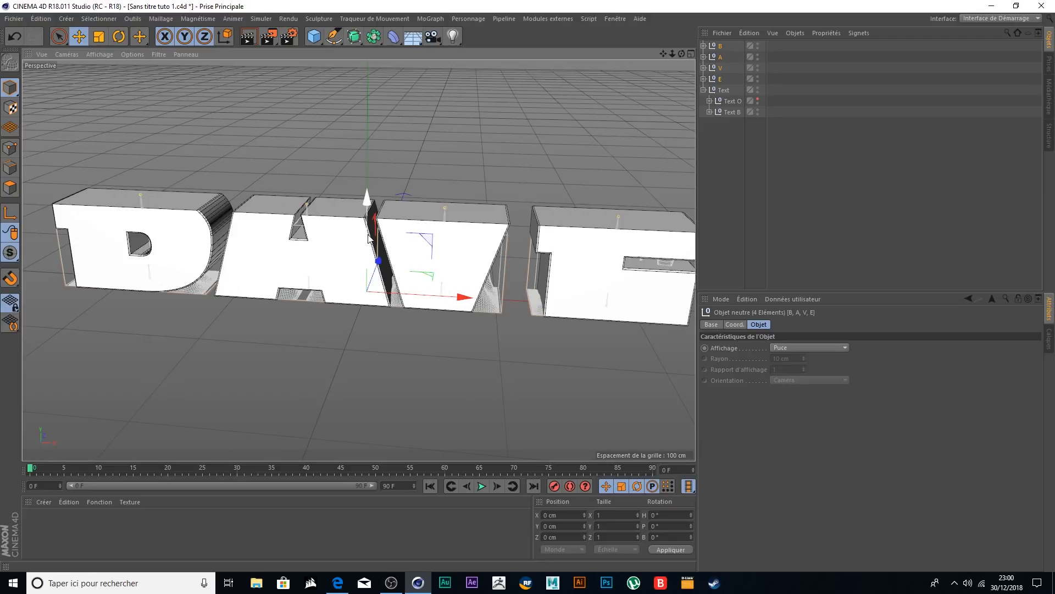
left_click(709, 112)
left_click(728, 125)
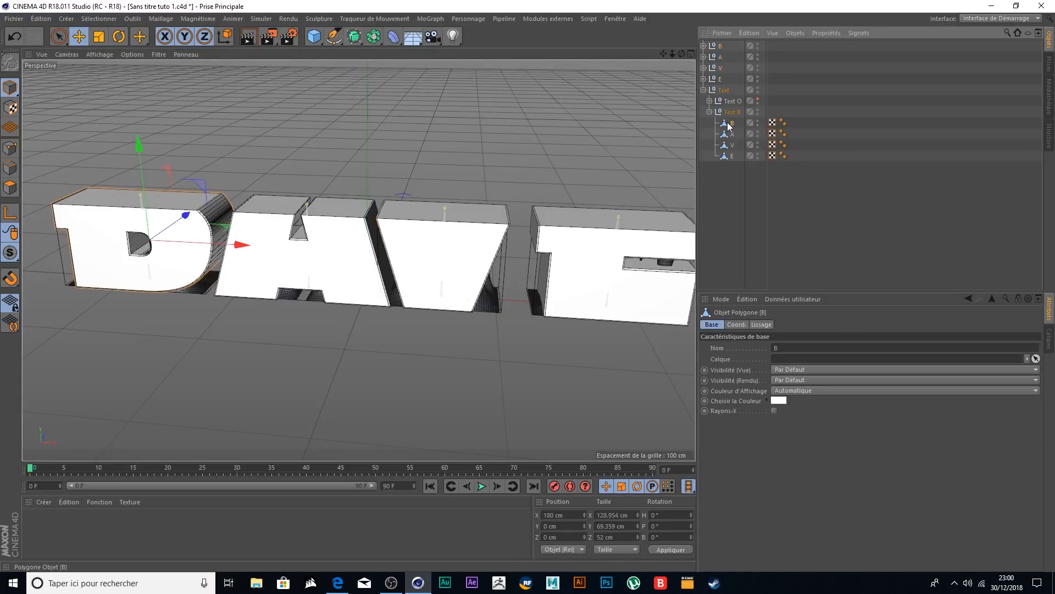
left_click(11, 149)
scroll(61, 166, "up", 3)
left_click(59, 36)
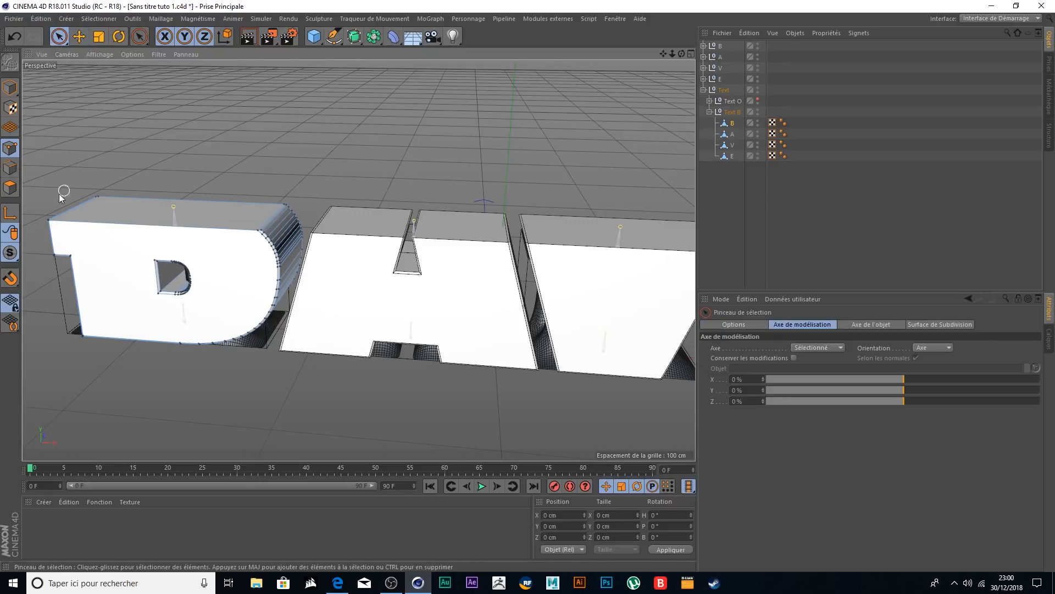
scroll(48, 220, "up", 2)
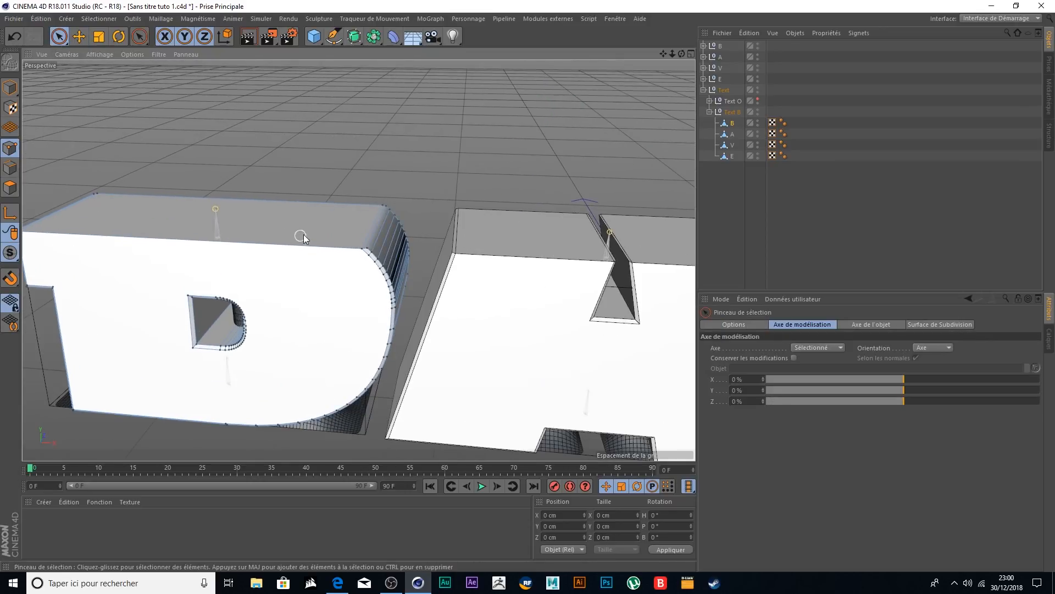
left_click(362, 250)
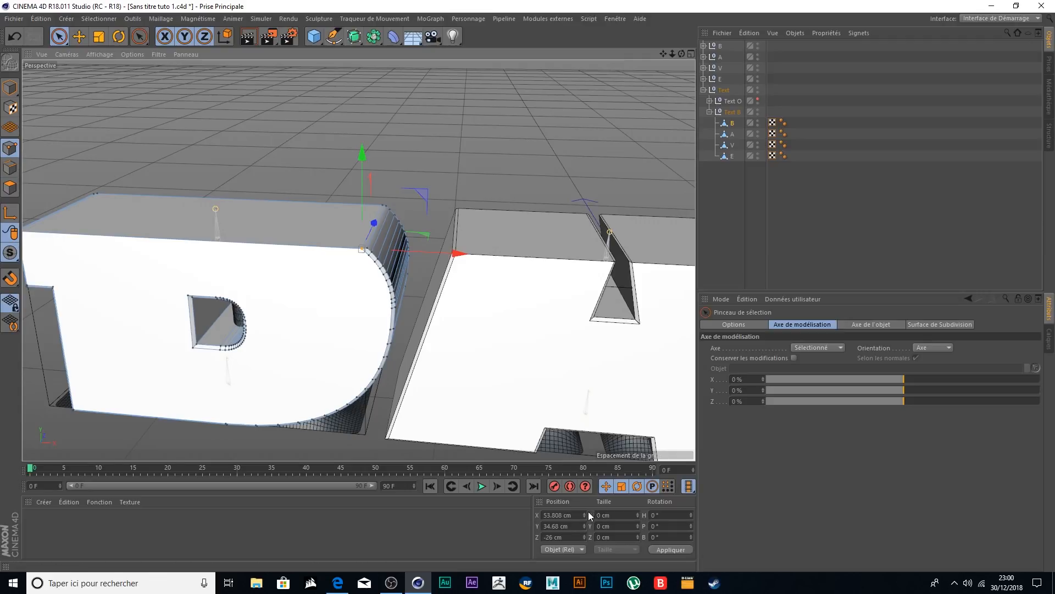
double_click(564, 526)
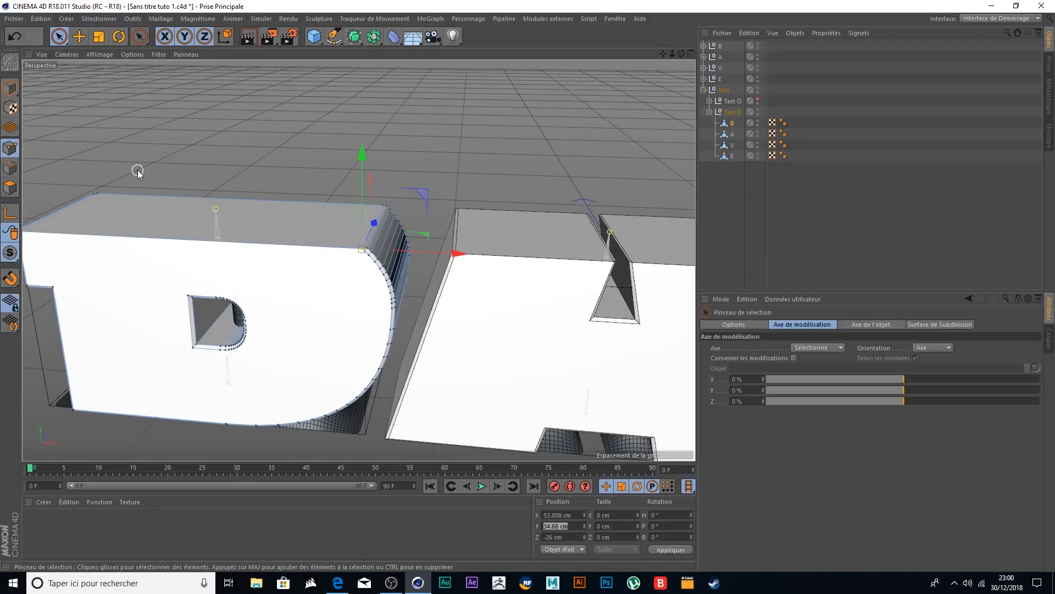
- Compare the coordinates of the B letter's other upper corner points, then collapse Text B and clear the selection
left_click(663, 54)
left_click_drag(664, 53, 210, 264)
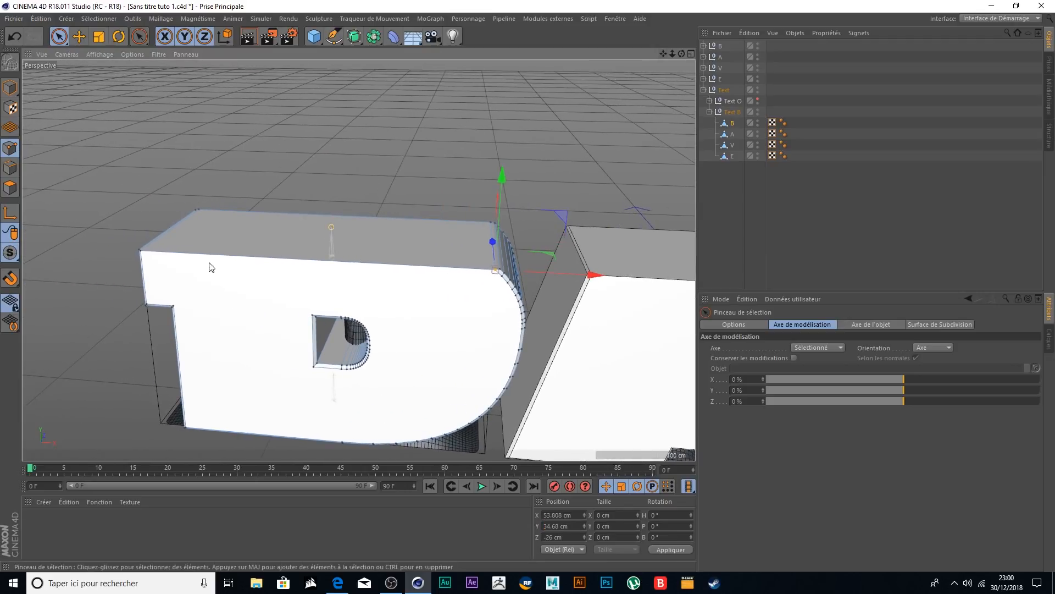
left_click(143, 254)
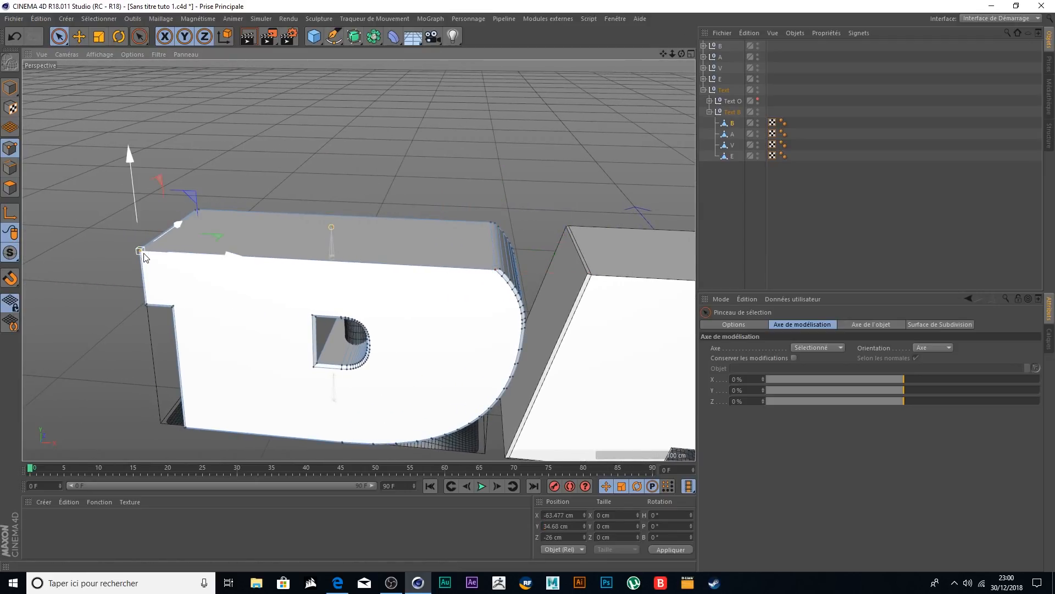
left_click_drag(147, 258, 194, 213)
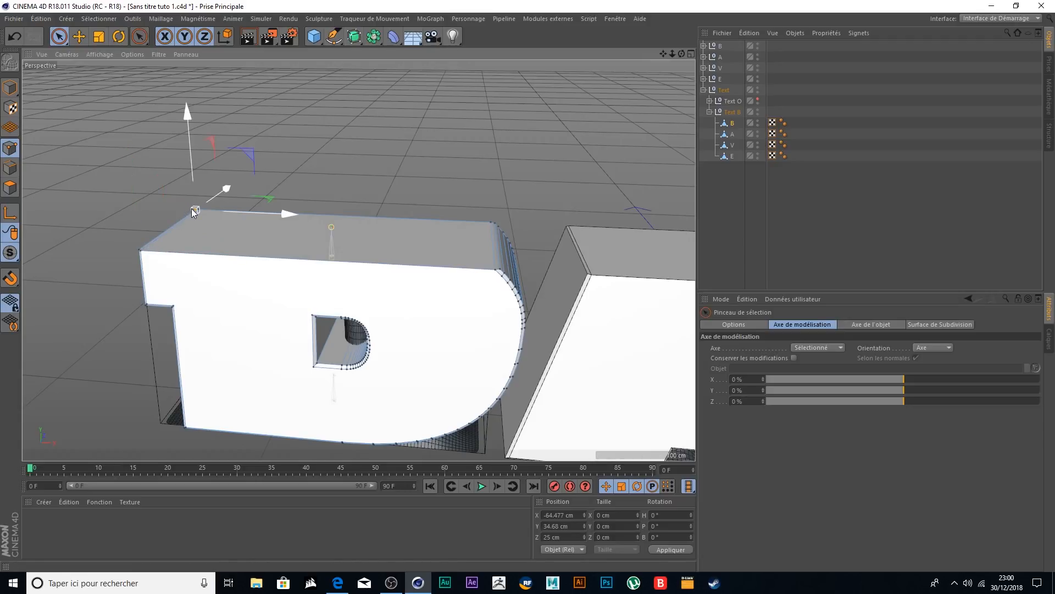
left_click(495, 270)
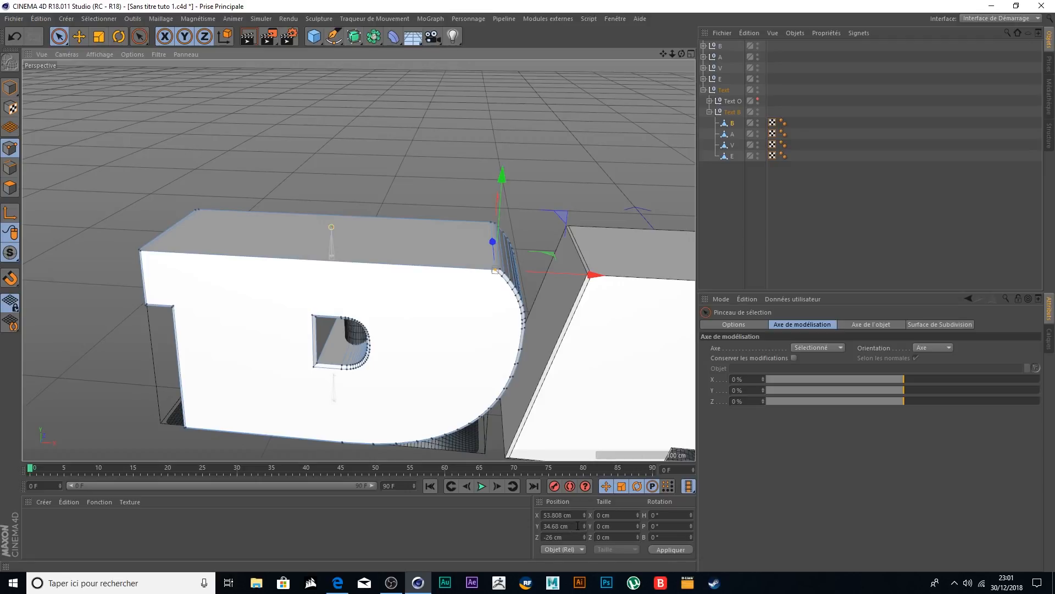
left_click(709, 111)
left_click(740, 132)
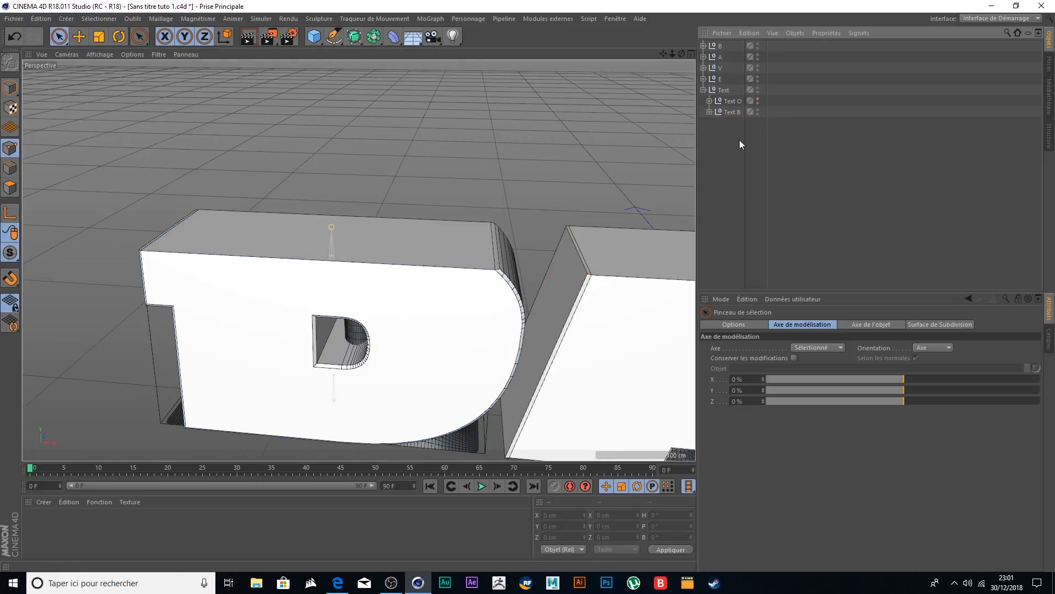
- Raise the nulls B, A, V and E together along Y to about 74 cm, placing the columns above the letters
left_click(721, 46)
left_click(723, 78, "shift")
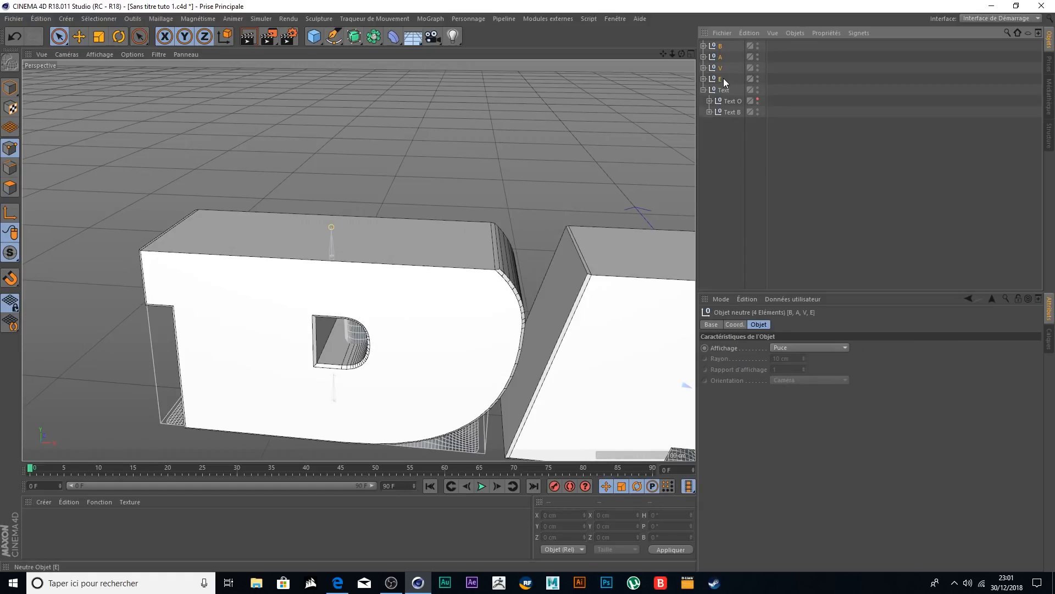
left_click_drag(662, 54, 455, 325)
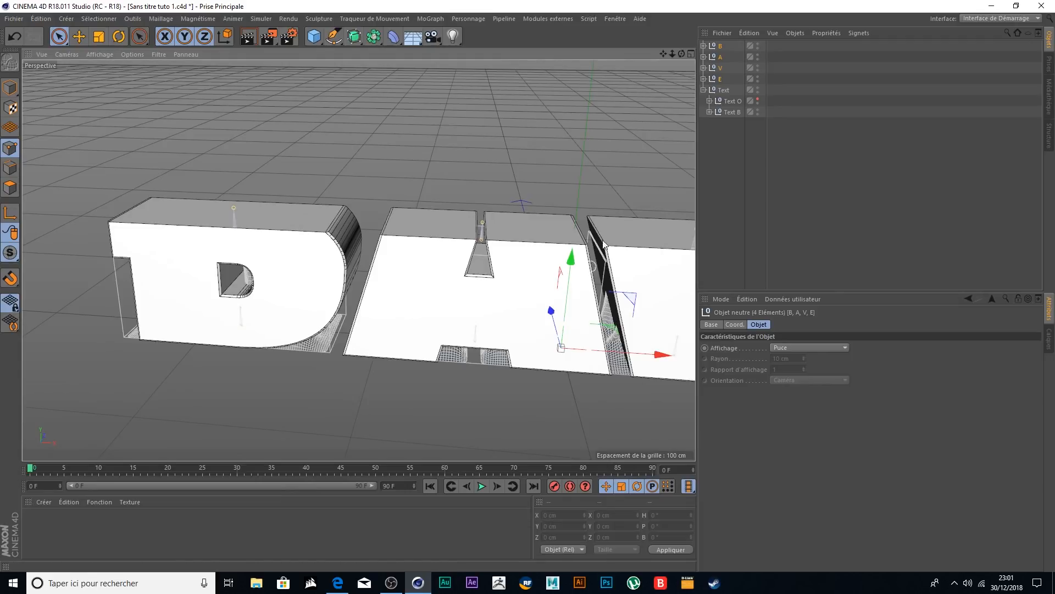
mouse_move(664, 54)
left_mouse_down()
mouse_move(488, 65)
mouse_move(660, 54)
left_mouse_up()
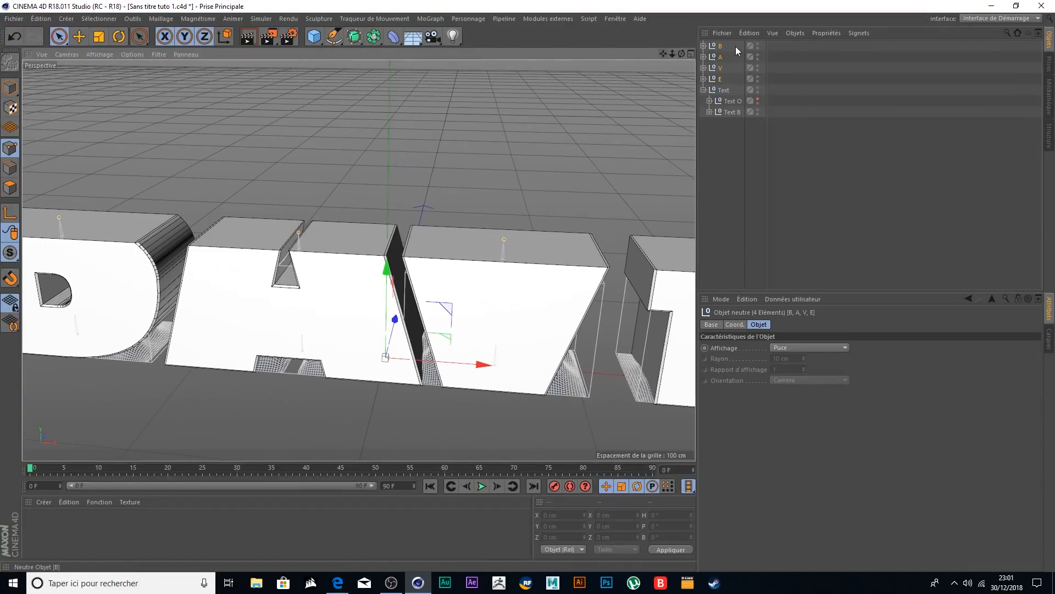
left_click_drag(388, 281, 385, 143)
left_click(734, 324)
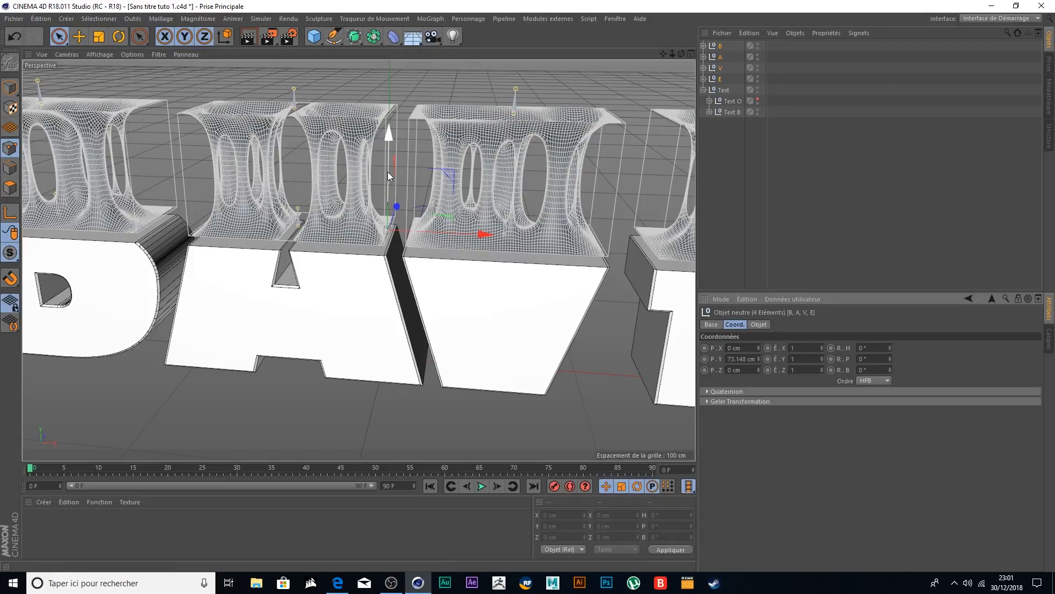
mouse_move(388, 161)
left_mouse_down()
mouse_move(388, 169)
mouse_move(389, 159)
left_mouse_up()
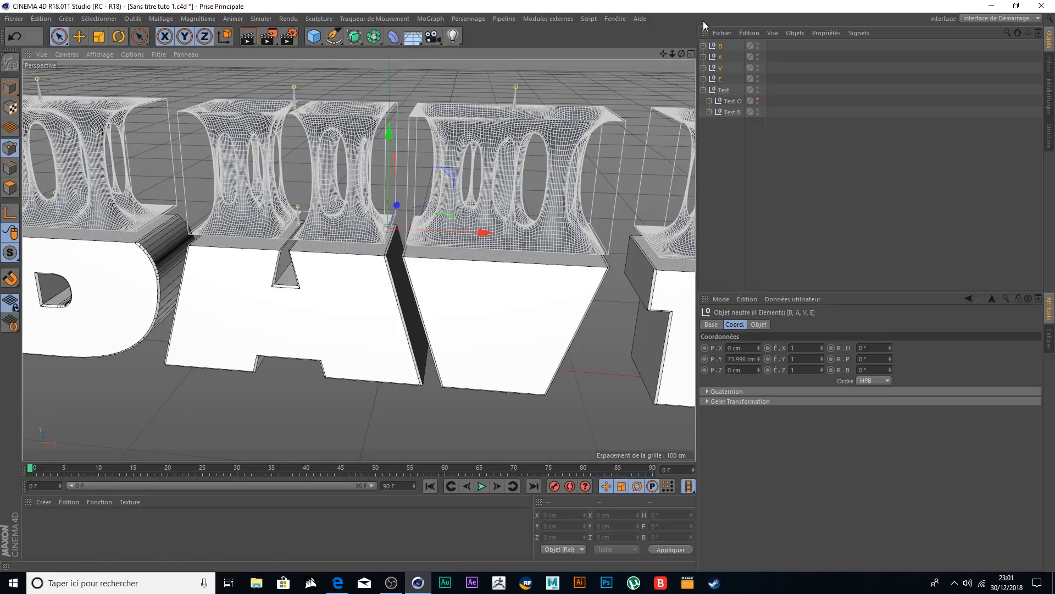
- Recheck the coordinates of the upper front corner point on Text B's B letter mesh
left_click_drag(664, 53, 863, 44)
mouse_move(633, 272)
left_mouse_down("alt")
mouse_move(622, 225)
mouse_move(637, 266)
left_mouse_up("alt")
left_click(710, 112)
left_click(732, 124)
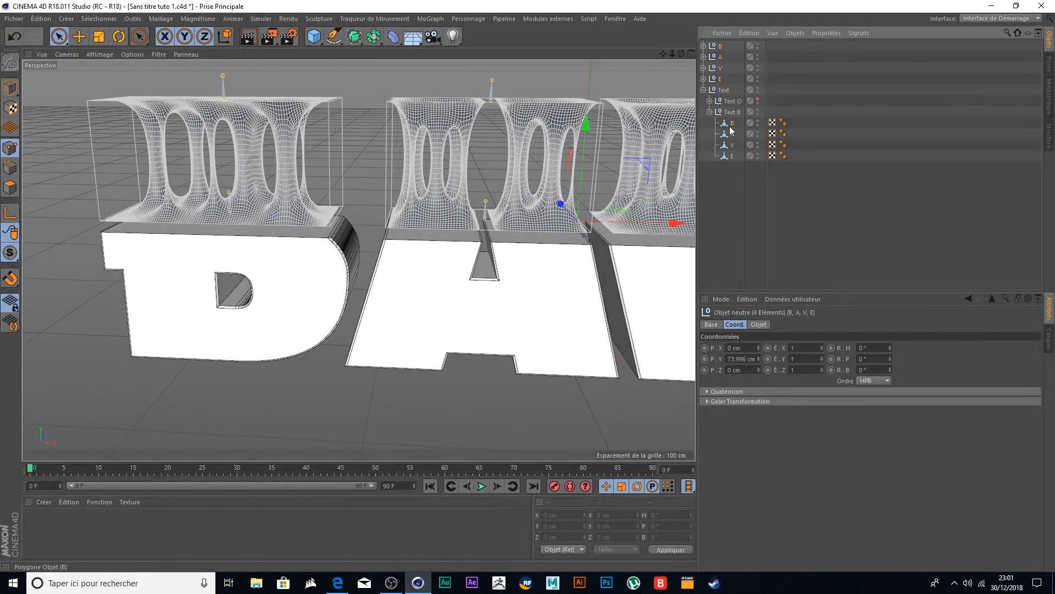
left_click(107, 238)
left_click(107, 236)
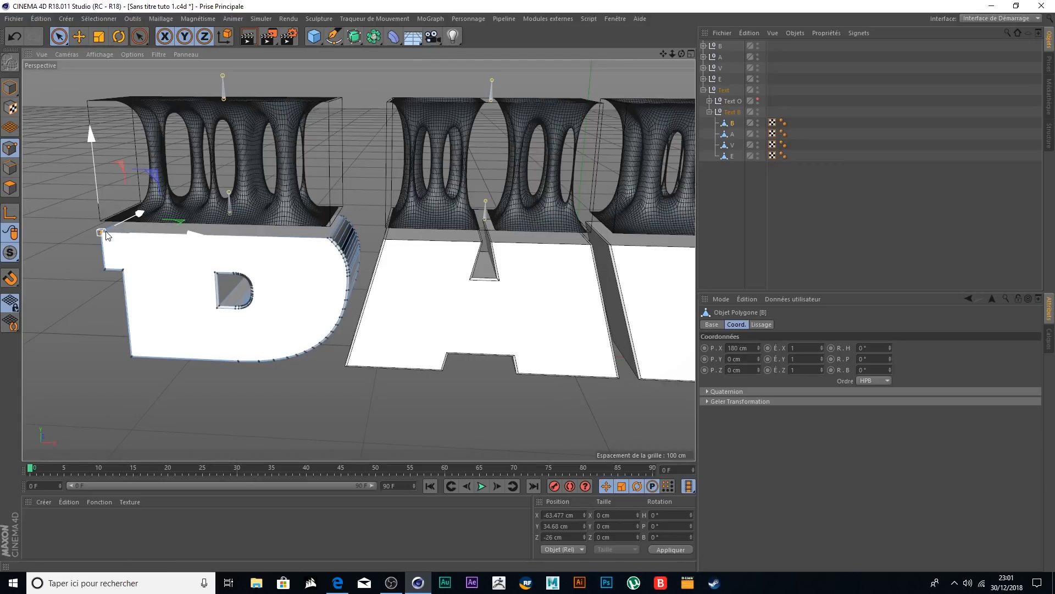
- Lower the nulls B, A, V and E together along Y to about 68.38 cm, seating the columns on the Text B letters
left_click(722, 45)
left_click(723, 80, "shift")
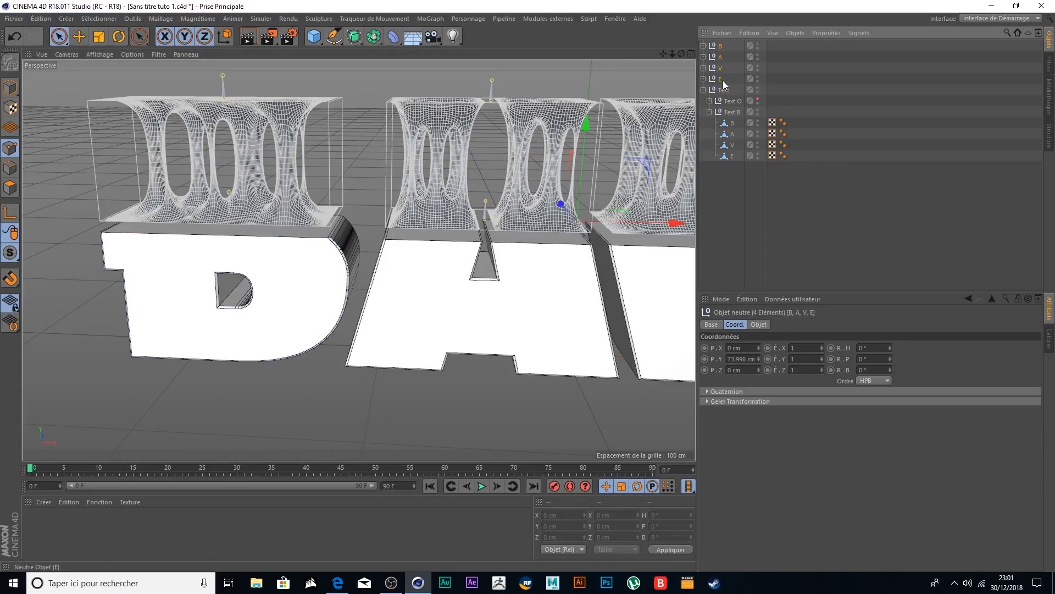
left_click(709, 112)
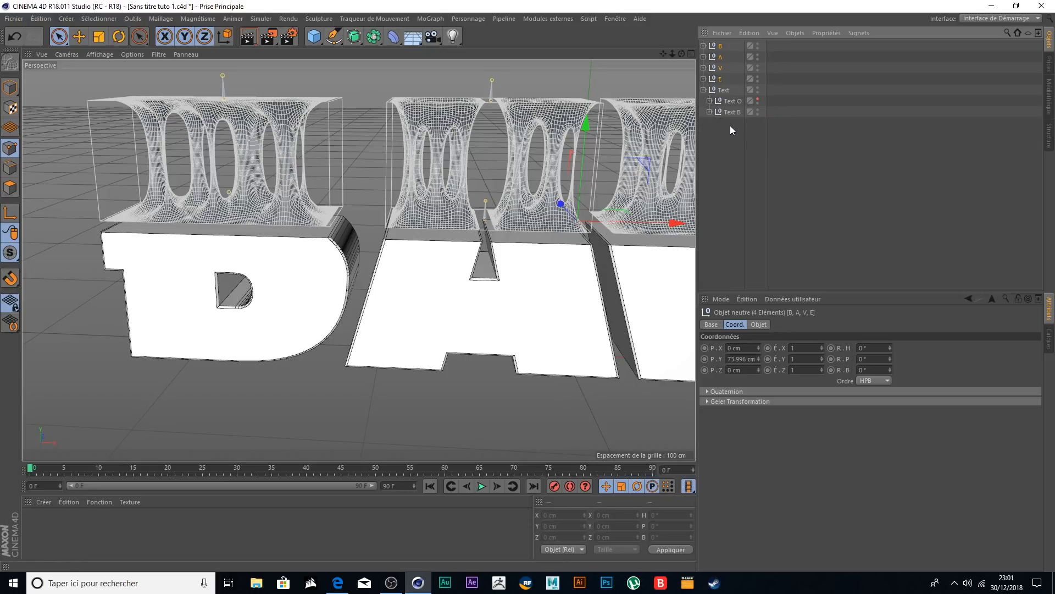
scroll(450, 209, "up", 3)
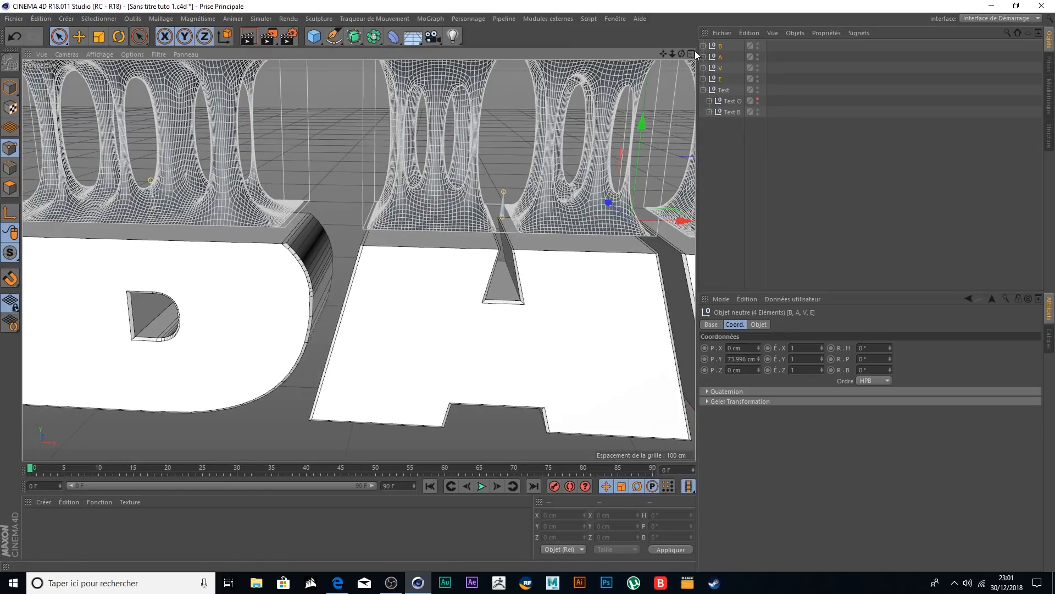
left_click(691, 53)
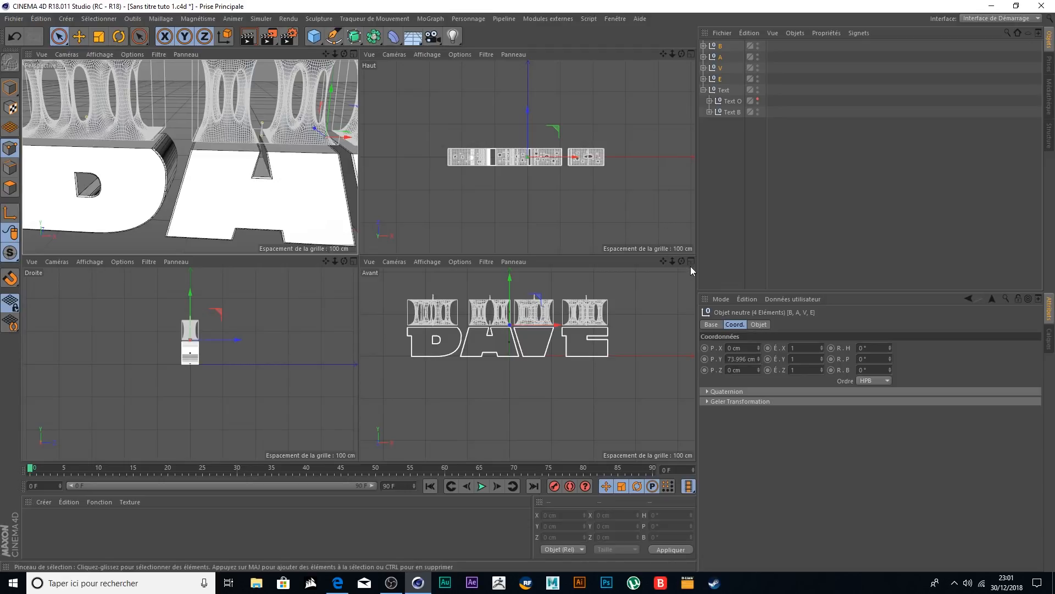
middle_click(609, 252)
scroll(301, 171, "up", 10)
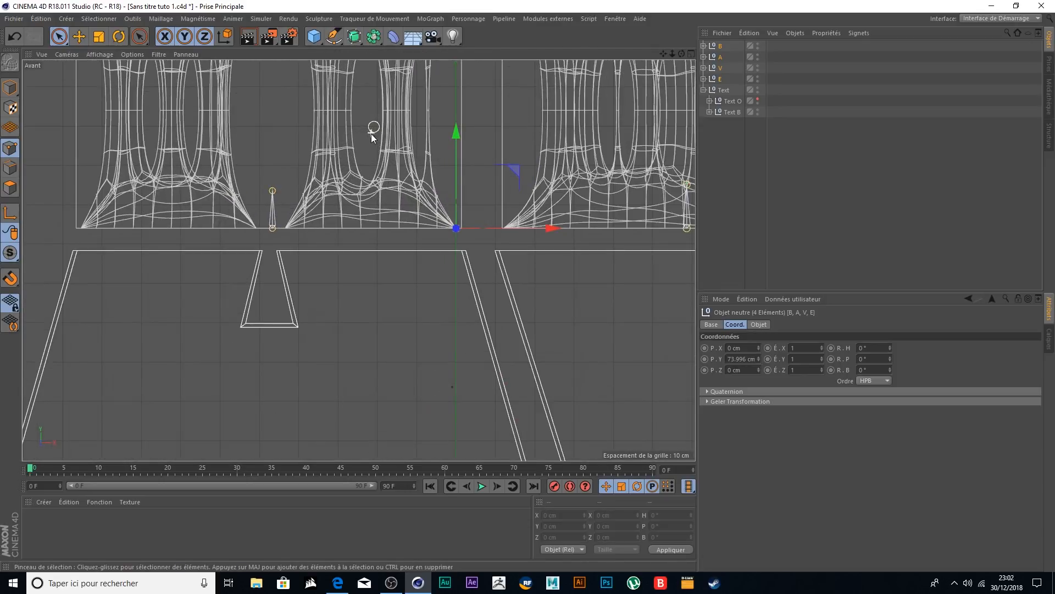
left_click_drag(467, 237, 470, 278)
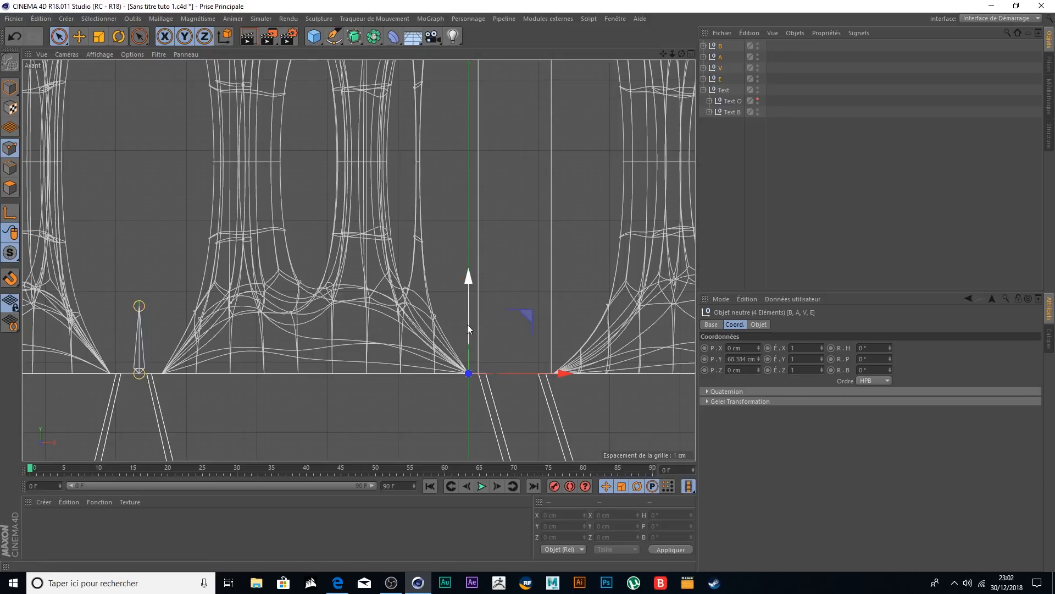
scroll(448, 289, "down", 8)
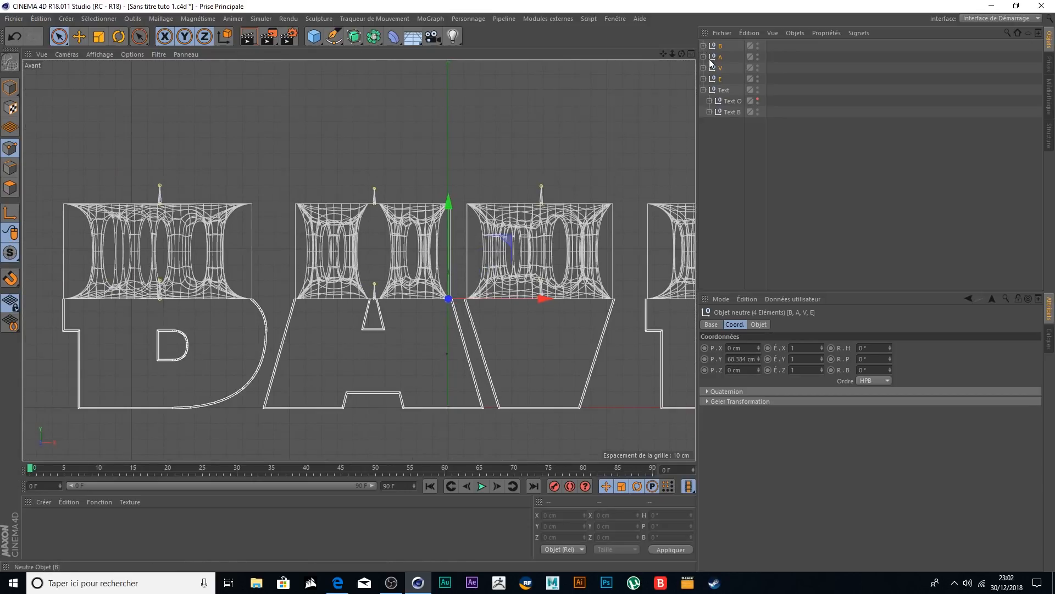
- Inspect the column bases in perspective, try a Y position of 67.384 cm for the four nulls, and restore 68.384 cm
left_click(692, 54)
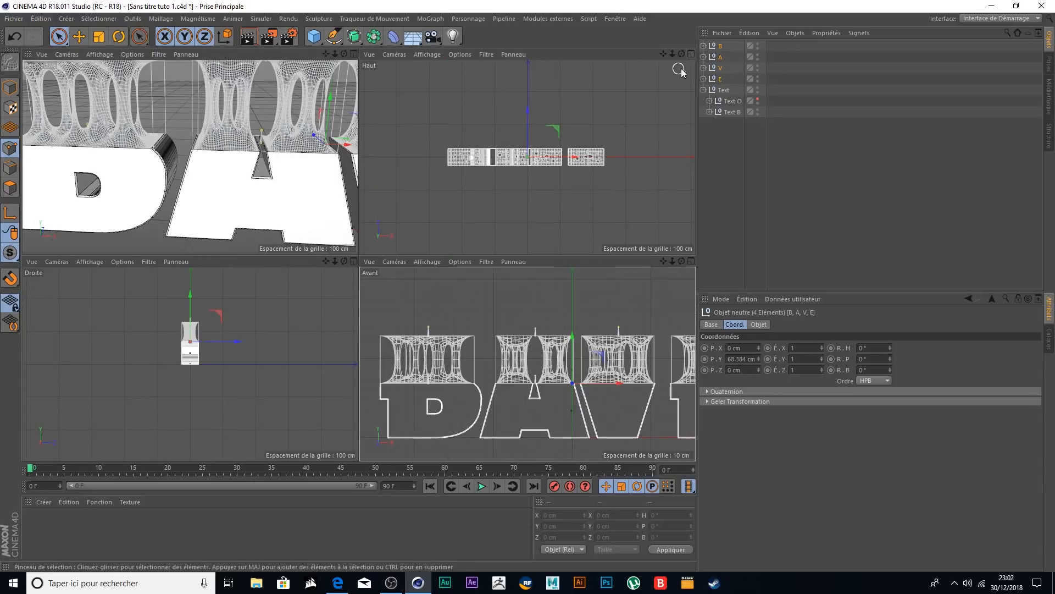
left_click(353, 53)
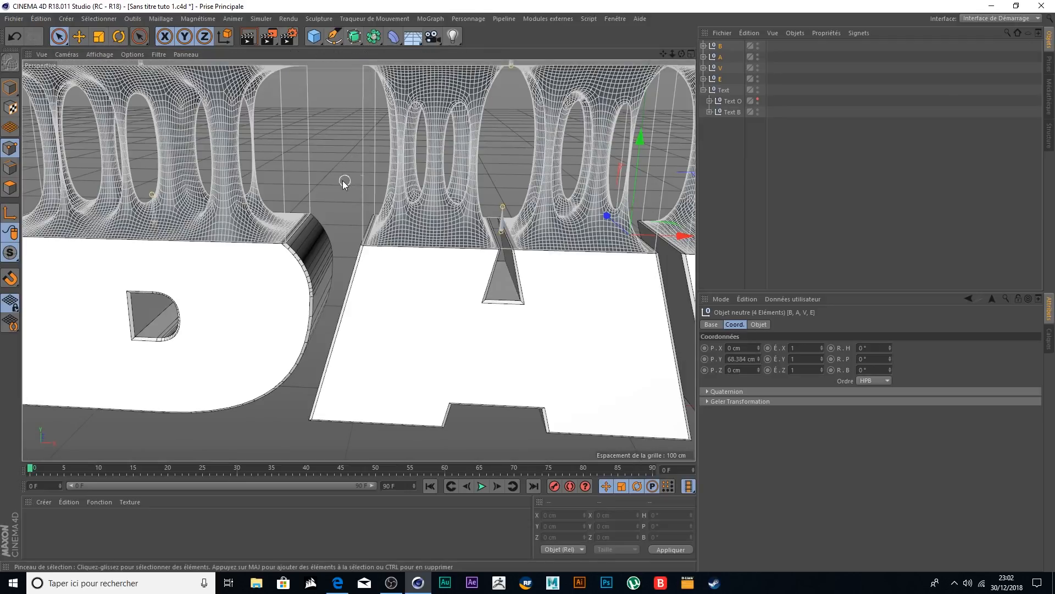
scroll(352, 207, "up", 4)
scroll(244, 234, "up", 3)
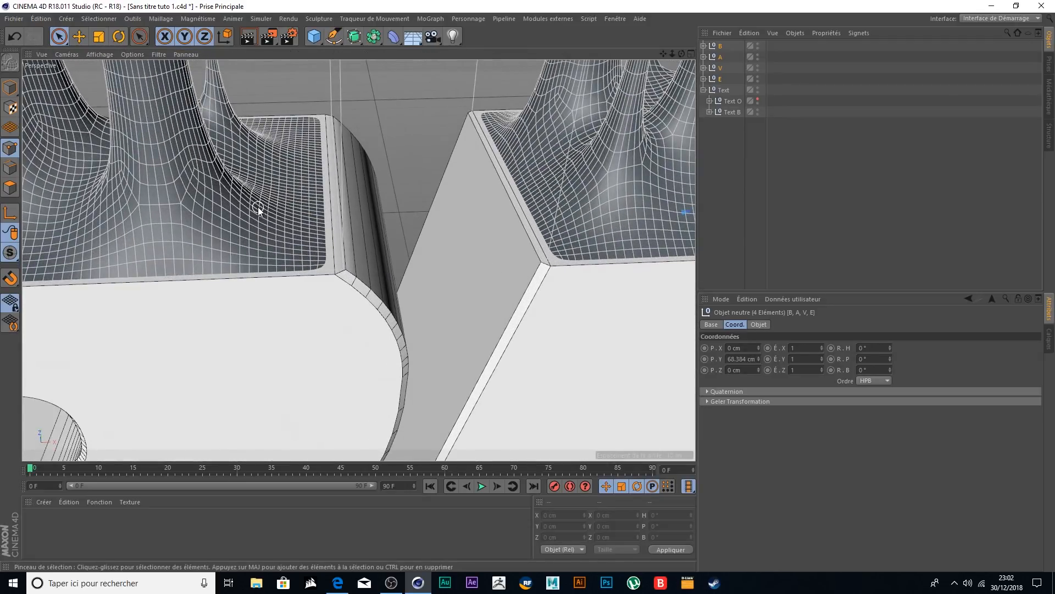
scroll(258, 207, "down", 2)
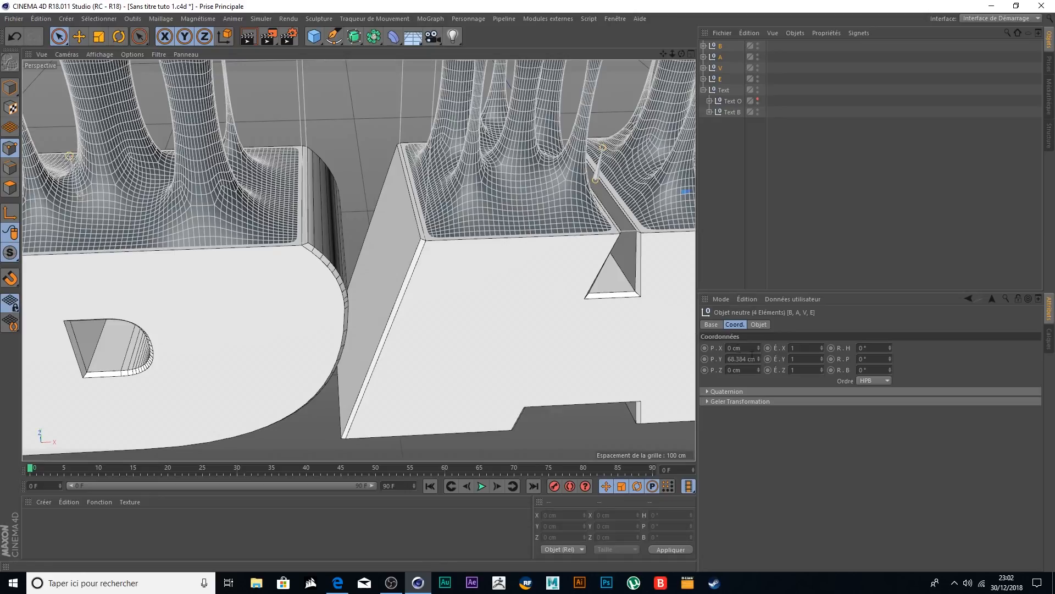
scroll(253, 226, "up", 5)
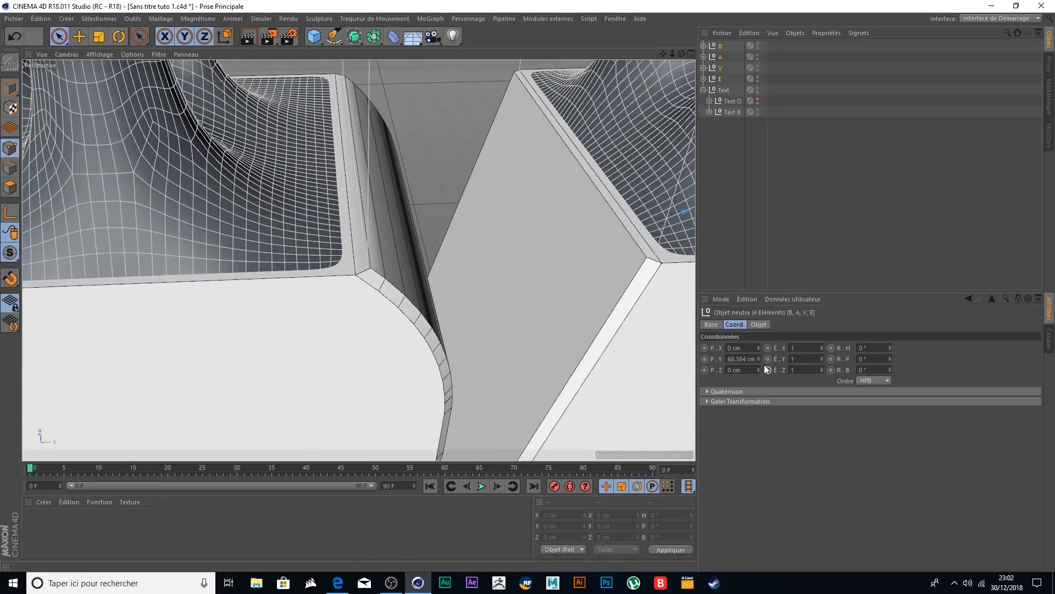
left_click(759, 360)
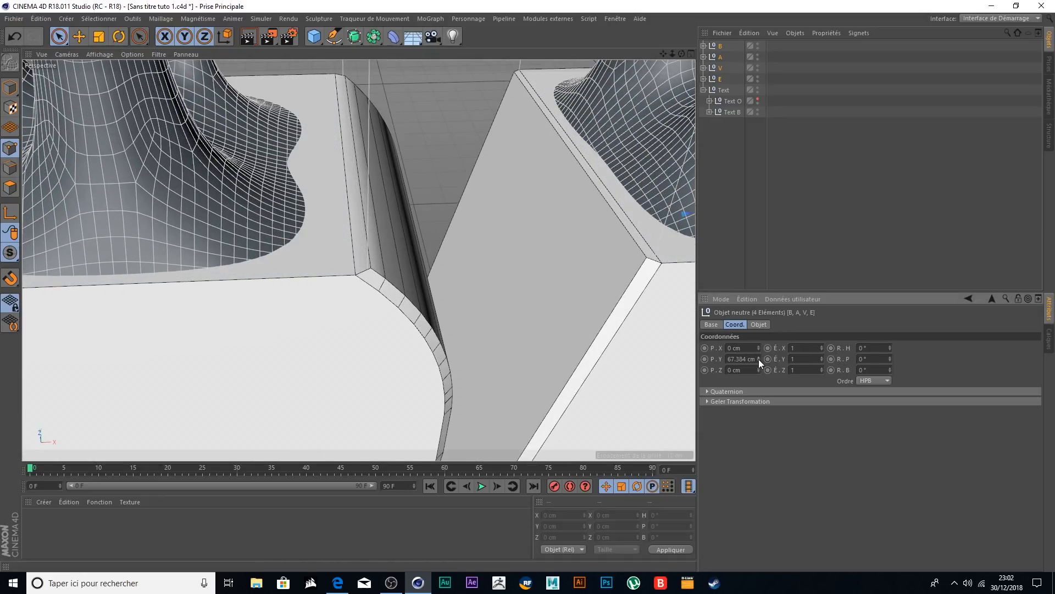
left_click(759, 356)
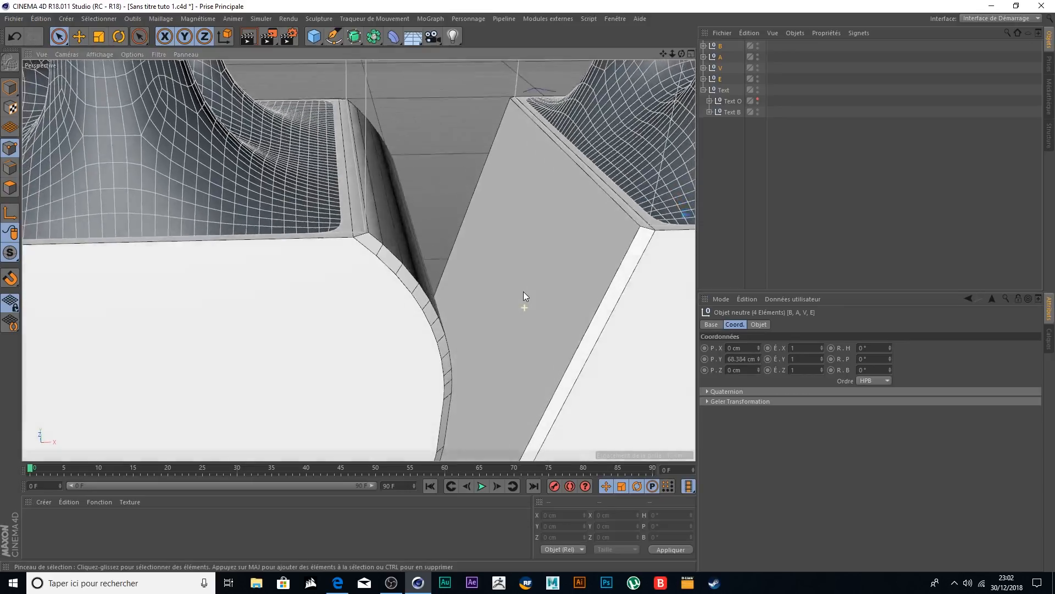
- Fine-tune the Y position of the nulls B, A, V and E to about 68.28 cm, checking the column bases on every letter
left_click_drag(523, 292, 571, 202, "alt")
scroll(499, 281, "down", 5)
left_click_drag(664, 53, 96, 148)
scroll(461, 202, "up", 8)
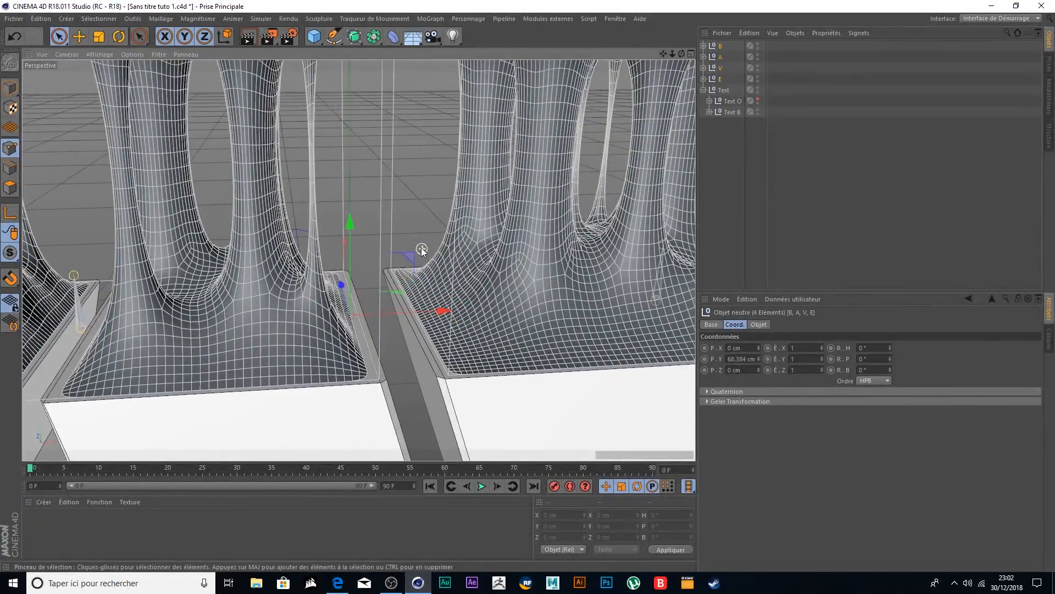
left_click_drag(402, 257, 426, 287, "alt")
scroll(418, 307, "down", 10)
left_click_drag(416, 356, 378, 368, "alt")
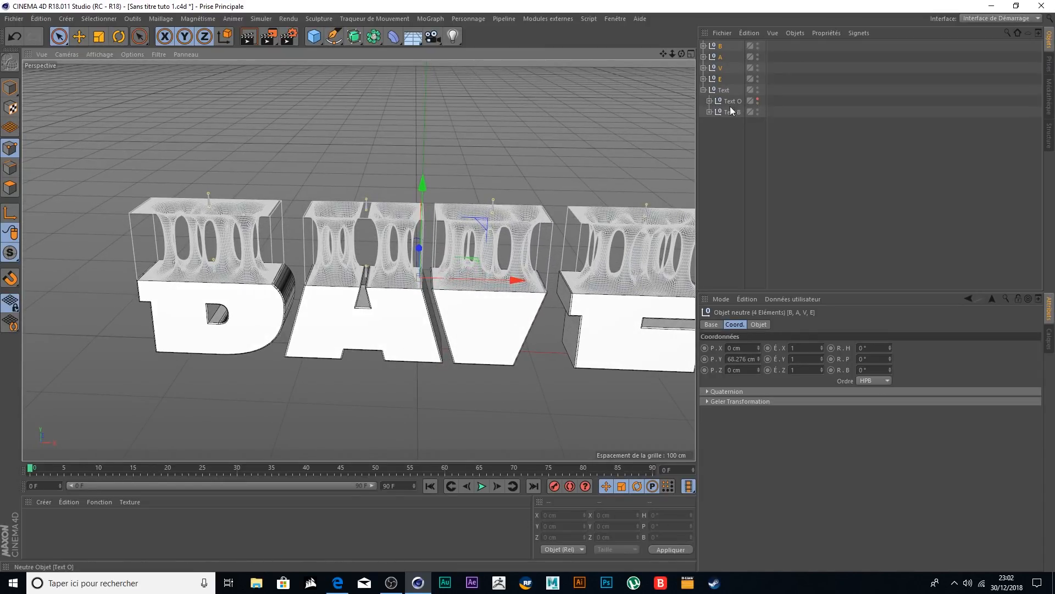
- Make Text O visible in the viewport, undo a trial raise of the four column nulls, and clear the selection
left_click(758, 99)
left_click(758, 100)
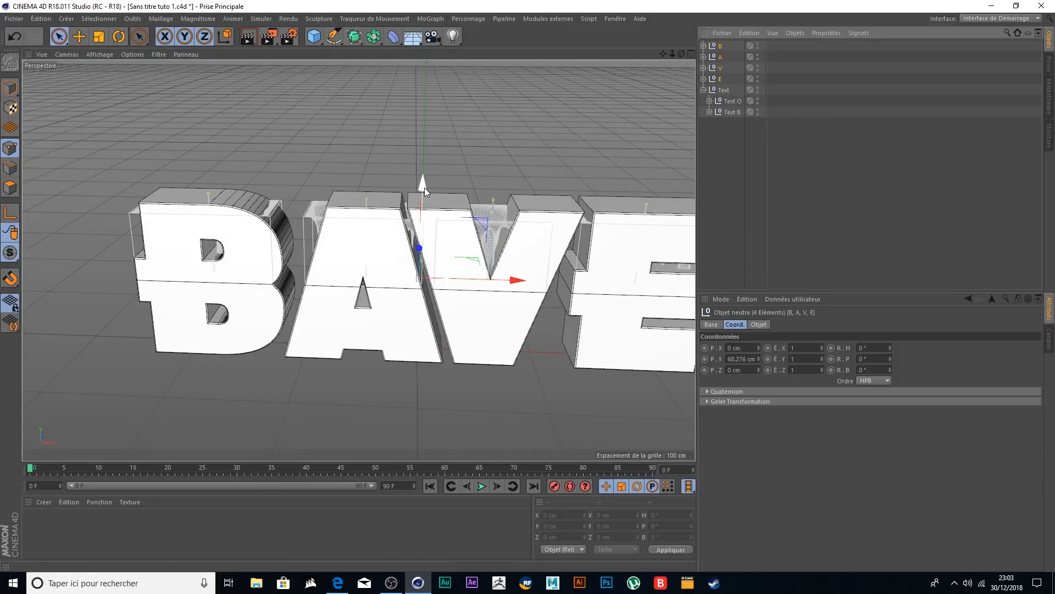
left_click_drag(424, 188, 424, 176)
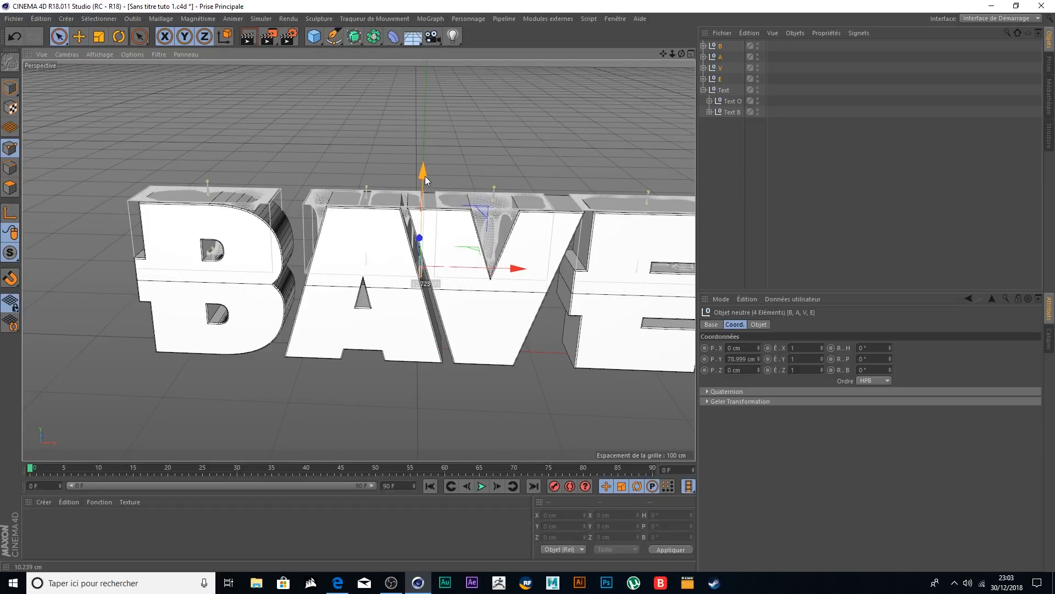
key("ctrl+z")
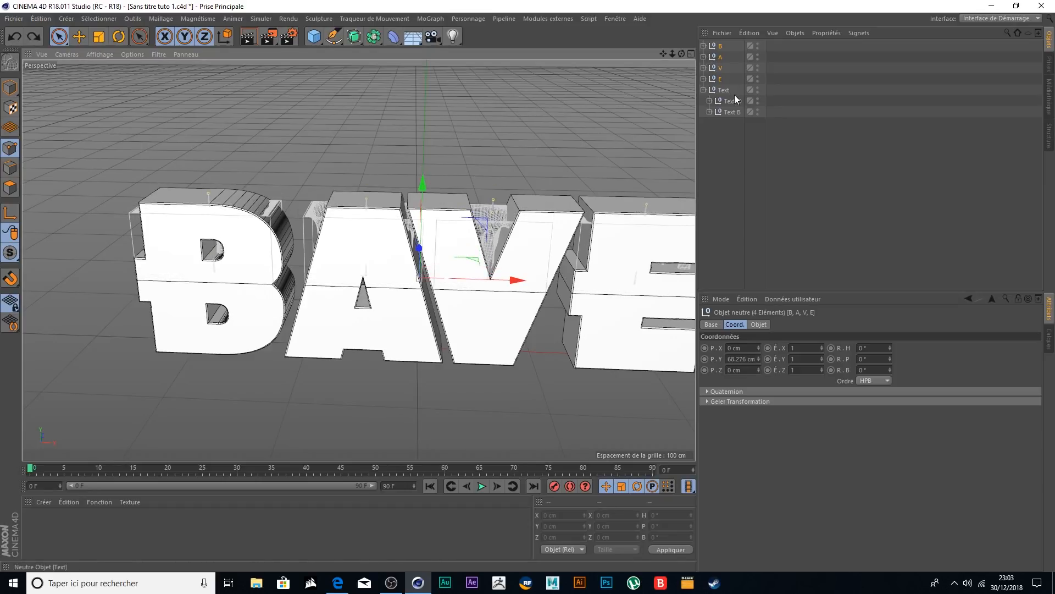
left_click(724, 137)
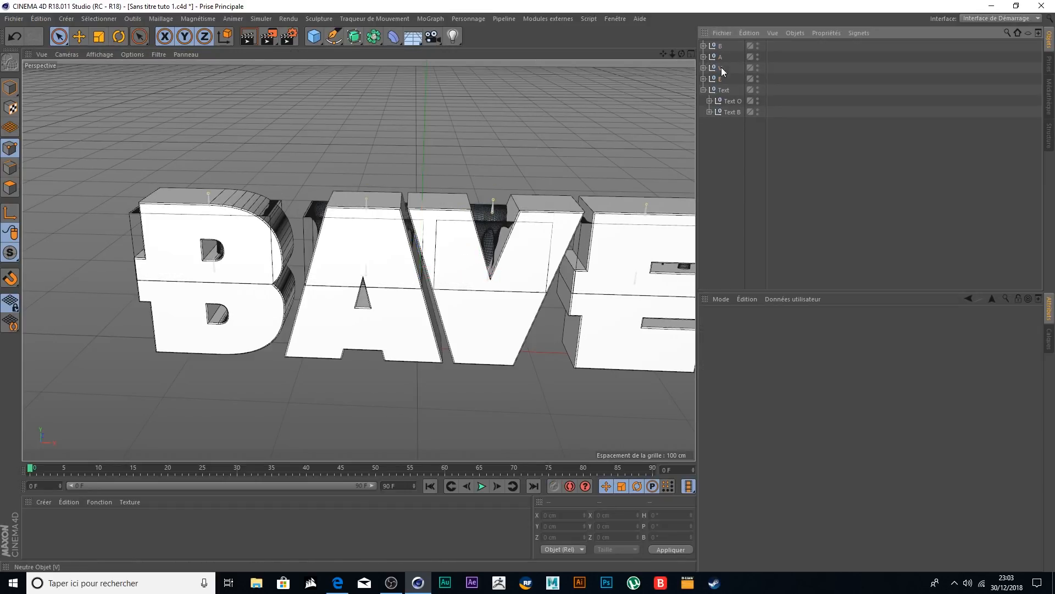
- Raise Text O along Y to about 59.93 cm so its letters rest on top of the columns
left_click(733, 101)
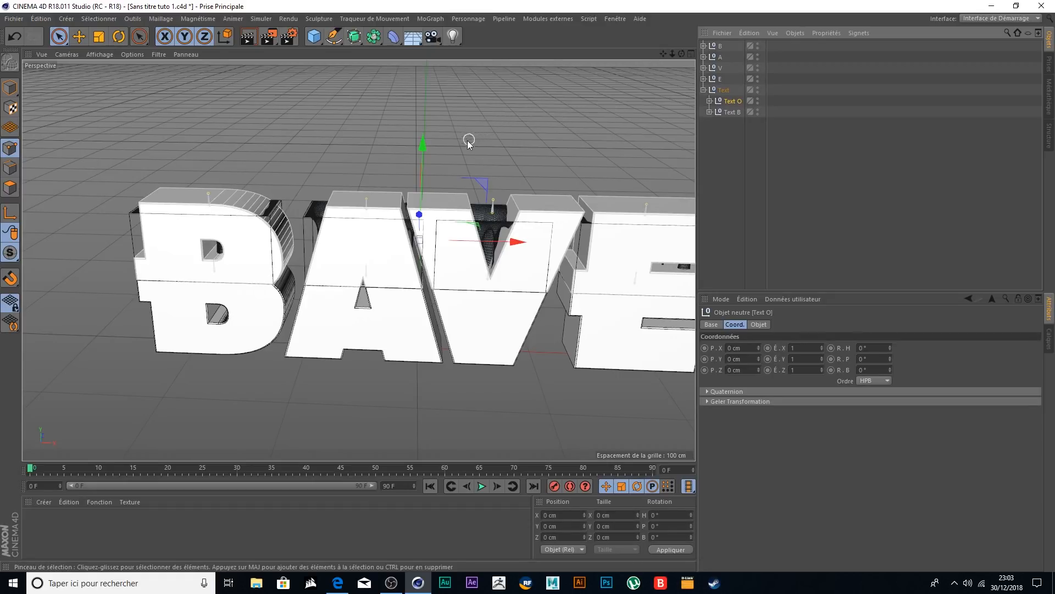
left_click_drag(423, 155, 426, 98)
mouse_move(432, 135)
left_mouse_down("alt")
mouse_move(434, 168)
mouse_move(433, 122)
mouse_move(433, 153)
left_mouse_up("alt")
scroll(401, 183, "up", 6)
scroll(394, 227, "up", 6)
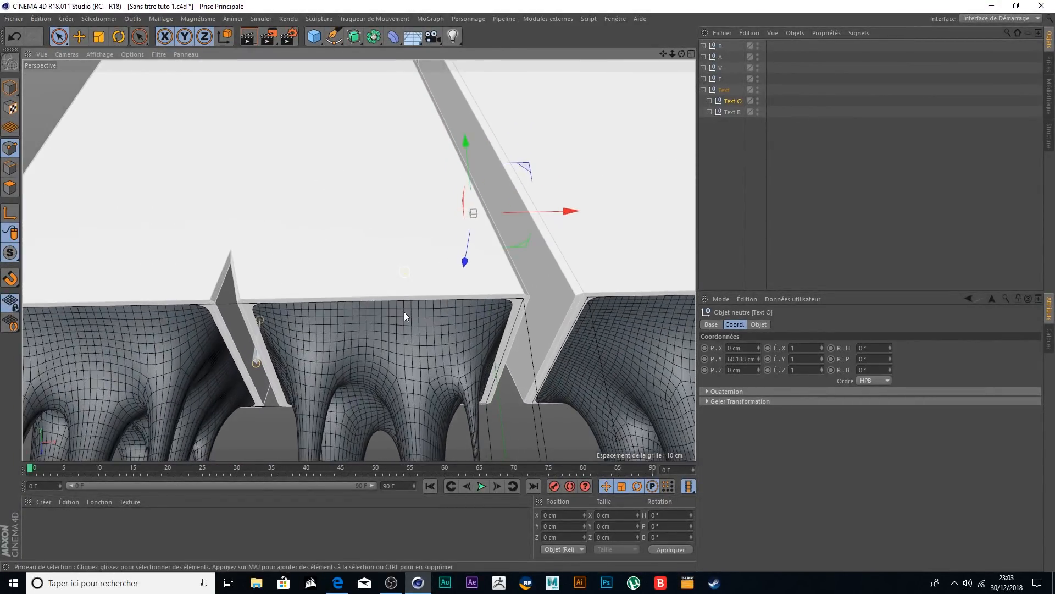
left_click_drag(509, 125, 509, 126)
left_click_drag(401, 171, 406, 227, "alt")
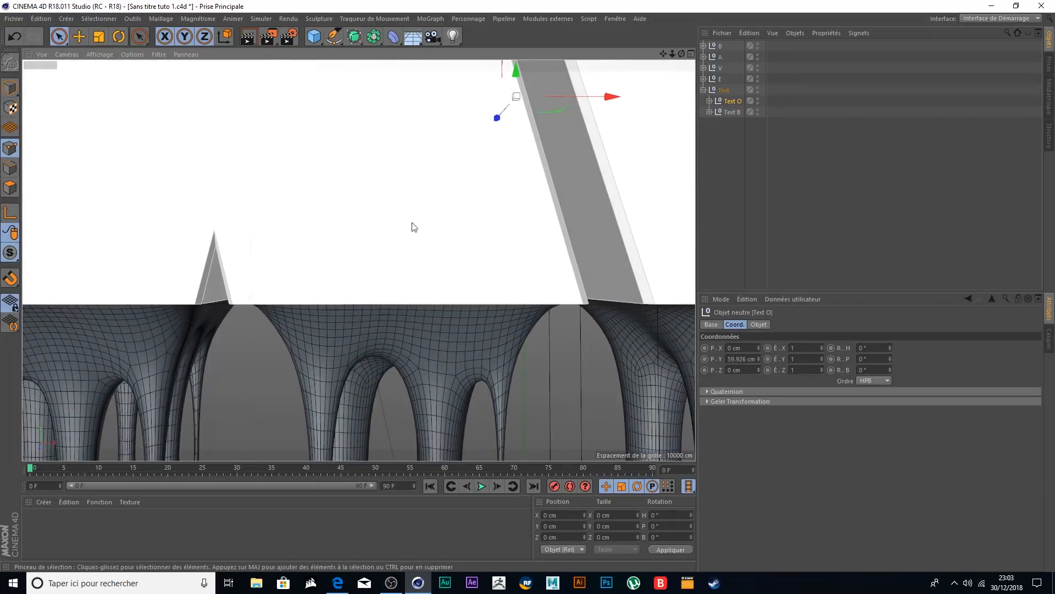
- Examine the seam between the Text O letters and the column tops in the front view
left_click(690, 53)
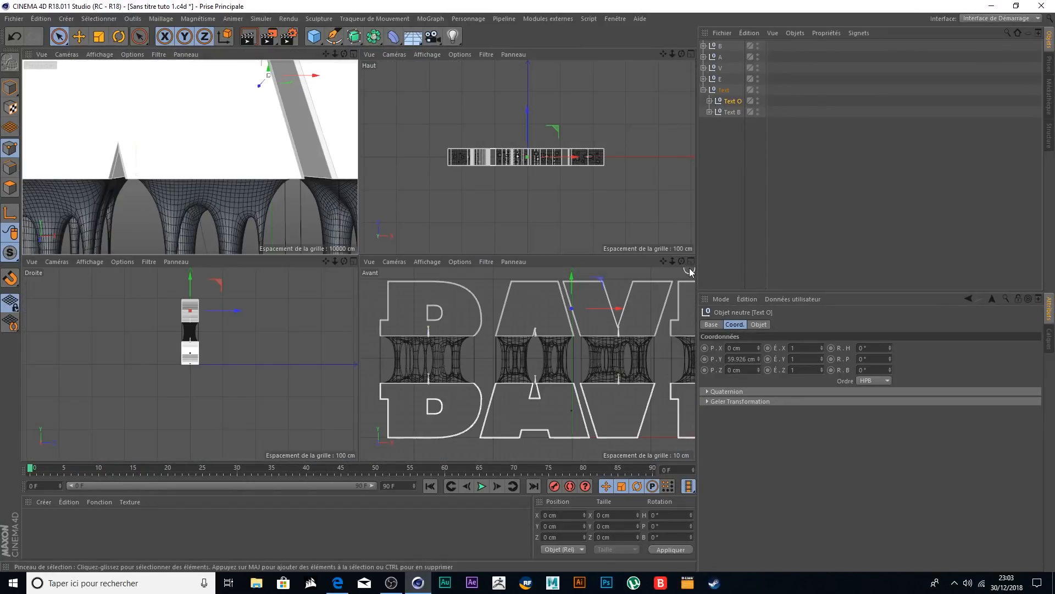
left_click(691, 263)
scroll(421, 214, "up", 10)
scroll(518, 134, "up", 1)
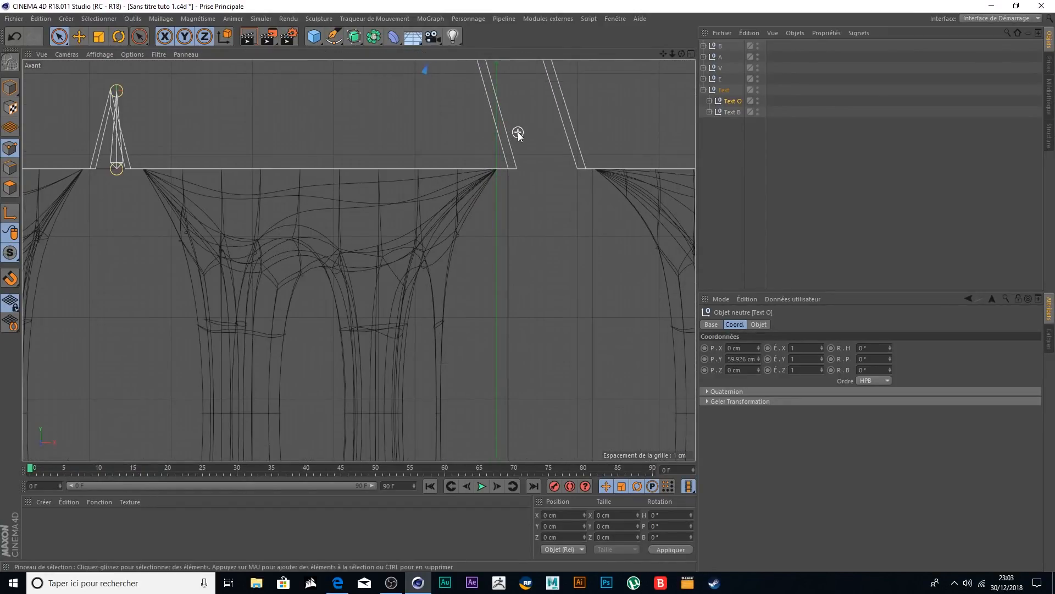
scroll(525, 167, "down", 3)
left_click_drag(665, 53, 602, 260)
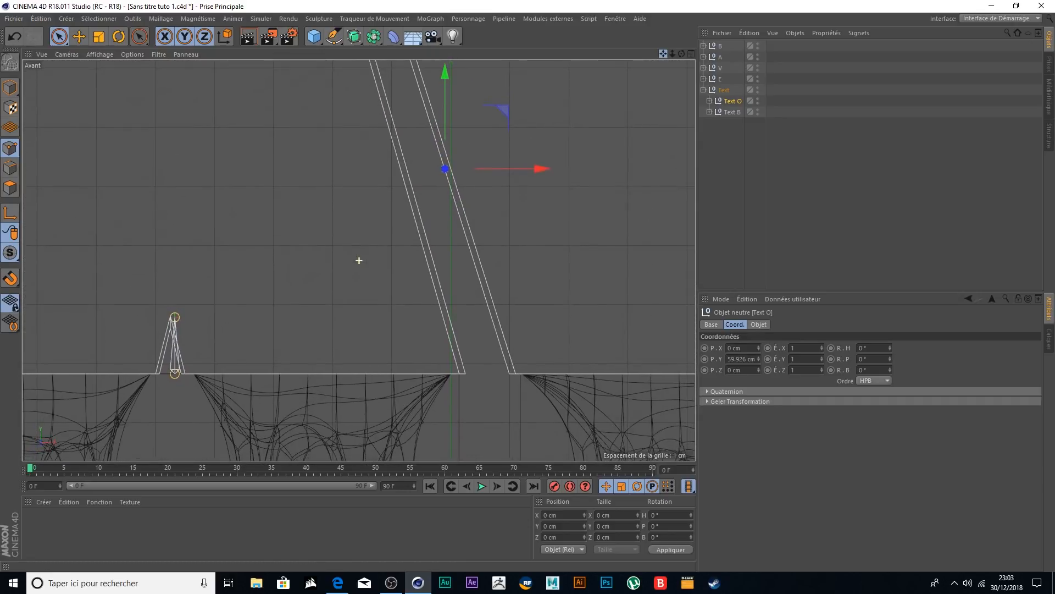
left_click_drag(445, 90, 444, 90)
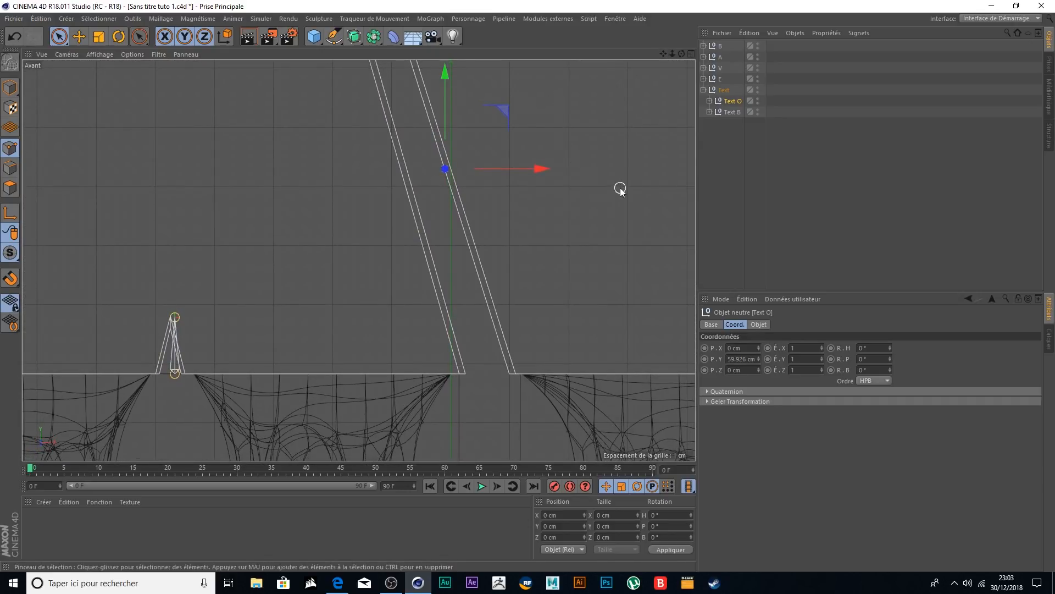
scroll(473, 269, "down", 6)
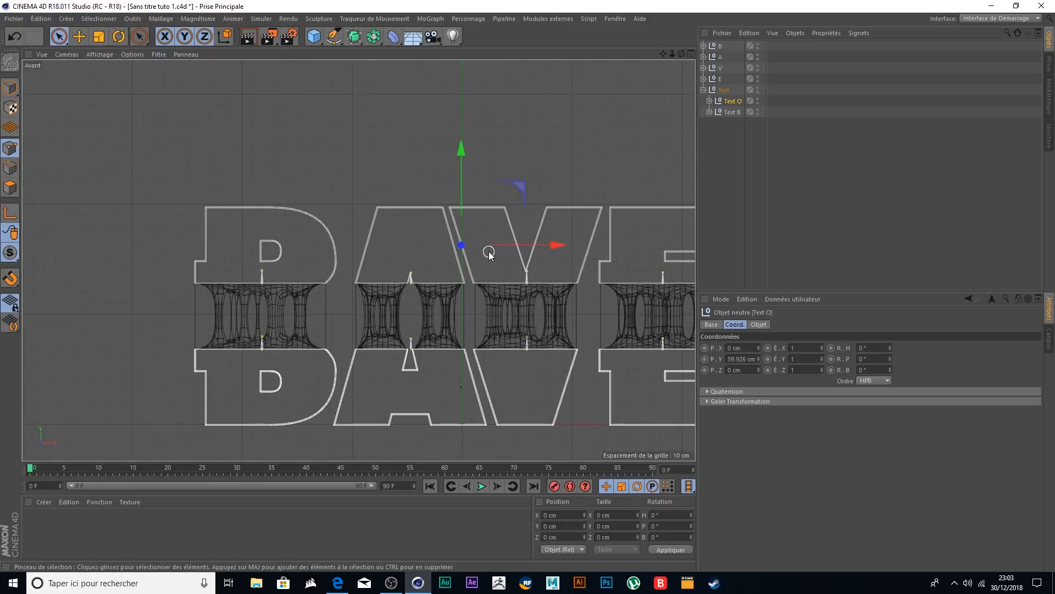
left_click_drag(664, 53, 531, 26)
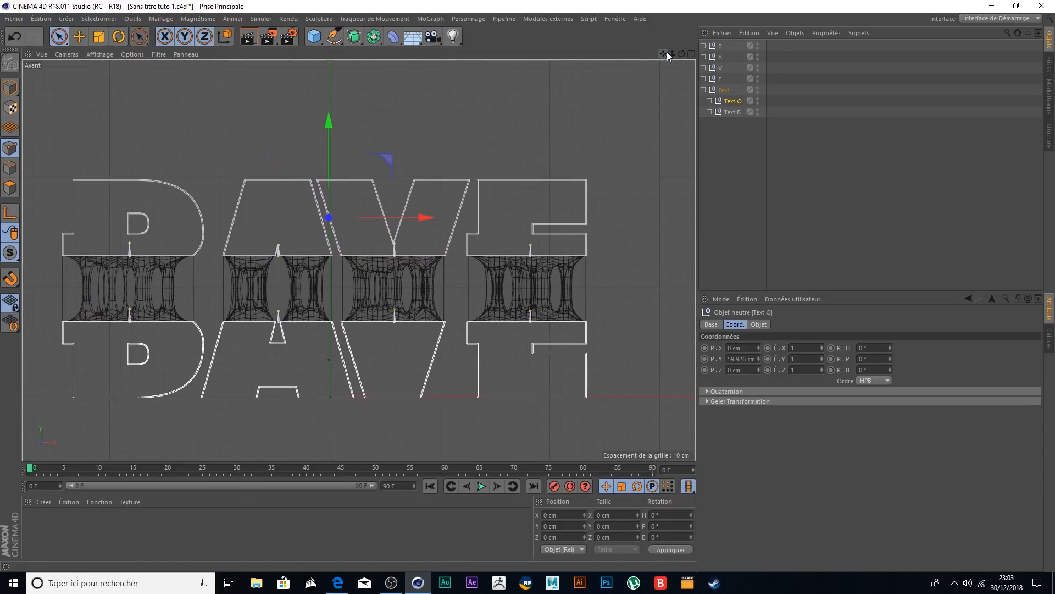
- Return to the perspective view of the stacked letters and expand Text O and Text B to list their letter meshes
left_click(691, 53)
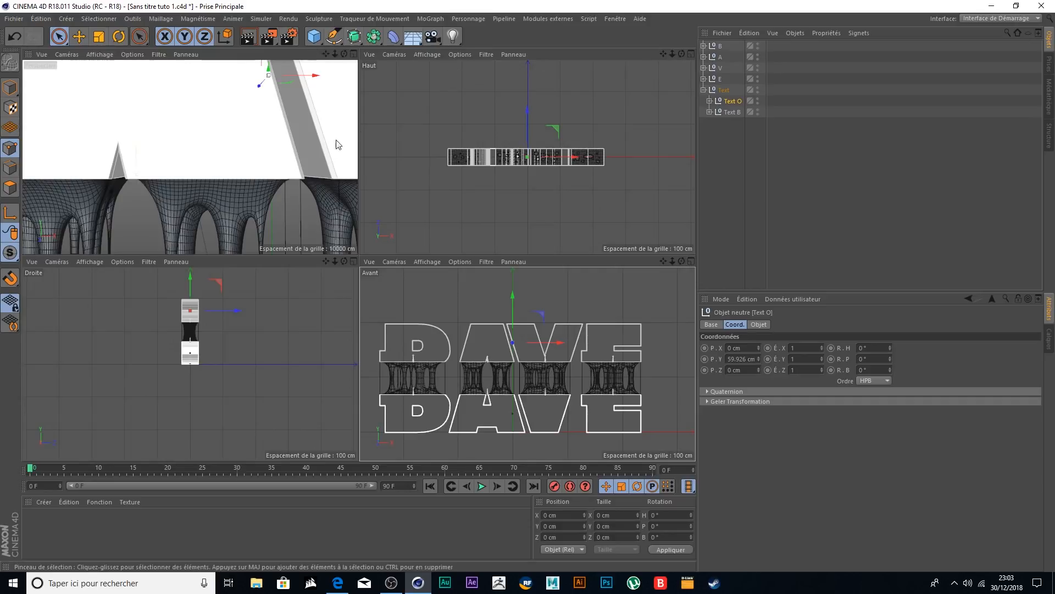
left_click(354, 54)
scroll(344, 207, "down", 10)
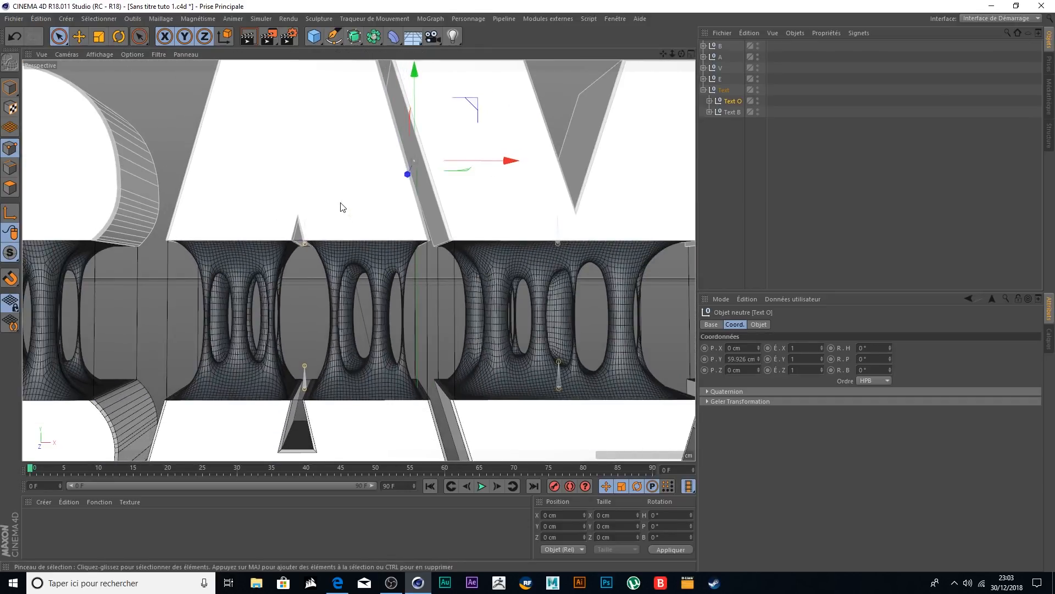
left_click_drag(436, 111, 473, 124, "alt")
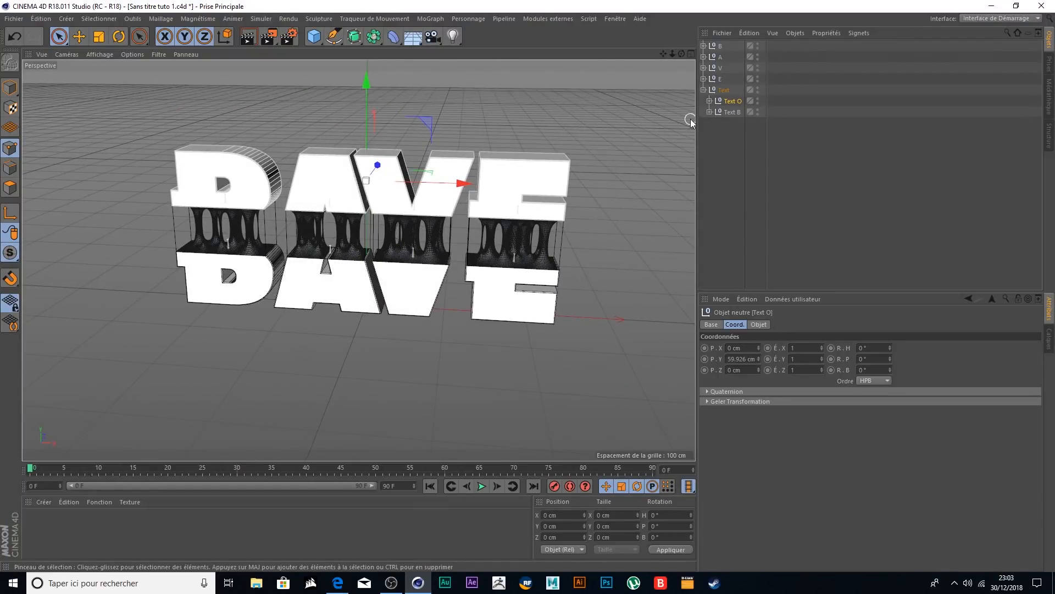
left_click(710, 101)
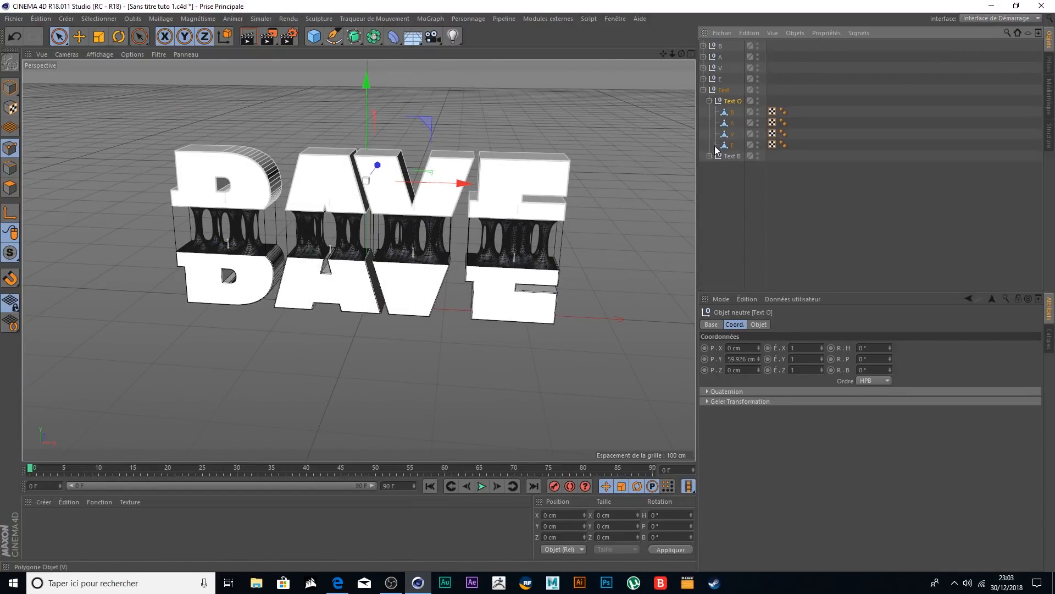
left_click(710, 155)
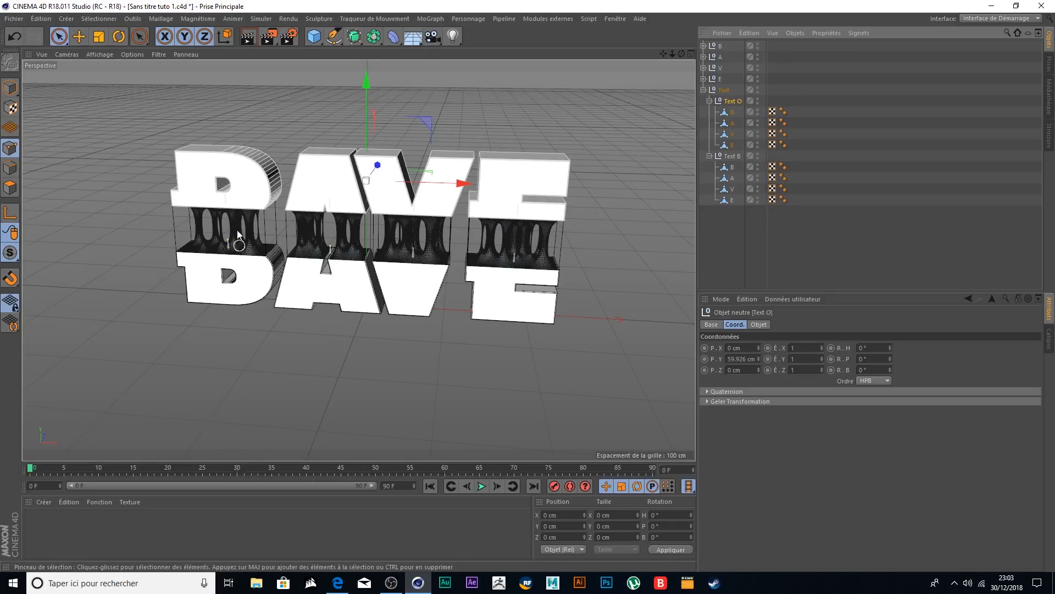
left_click_drag(662, 55, 780, 49)
scroll(380, 189, "up", 3)
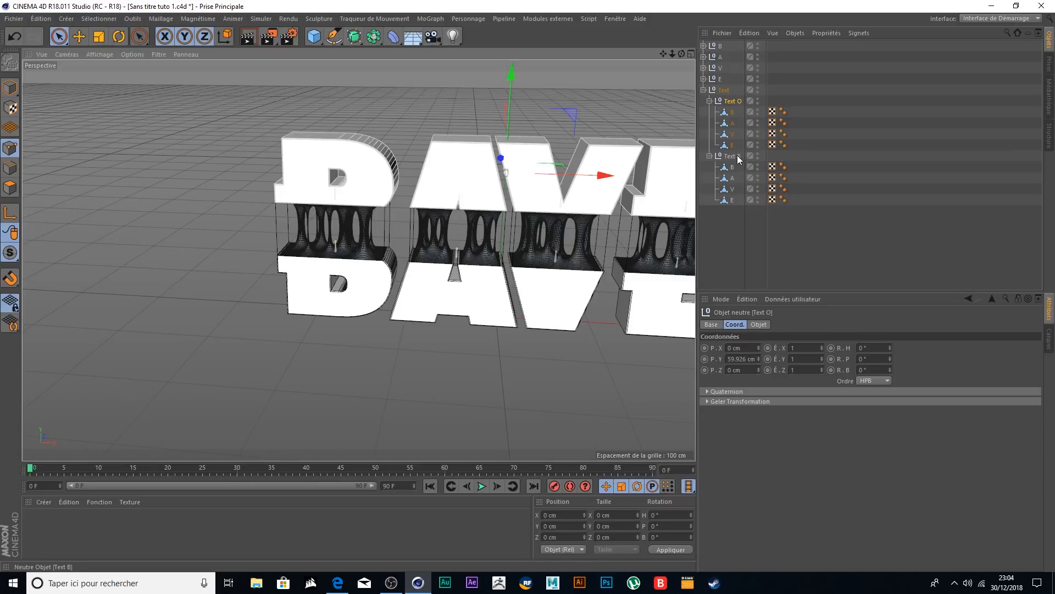
- Expand null B, select its upper joint Articulation.1, and activate the Move tool in Model mode
left_click(704, 45)
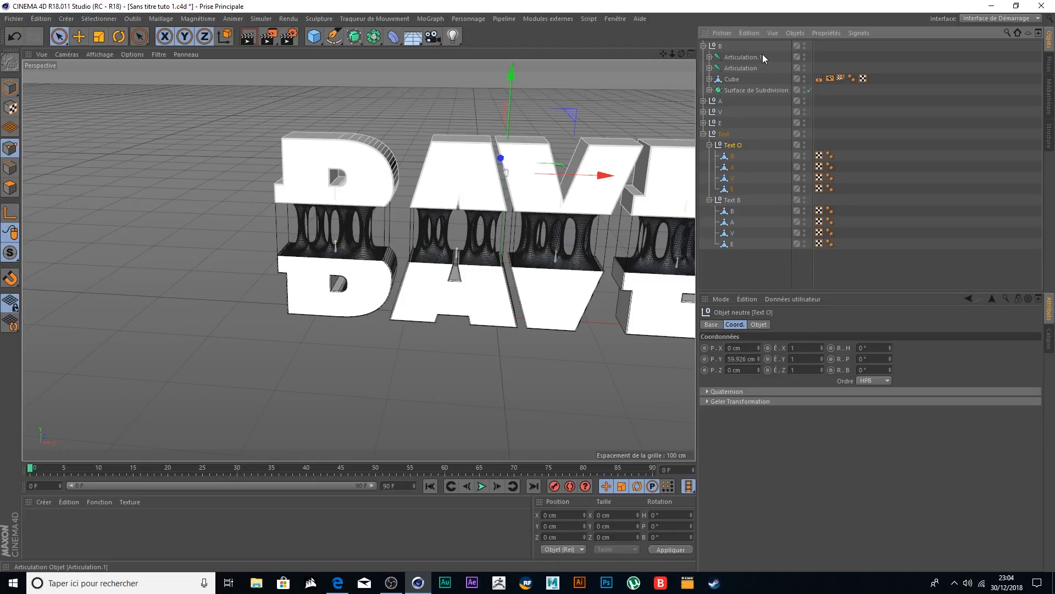
left_click(733, 57)
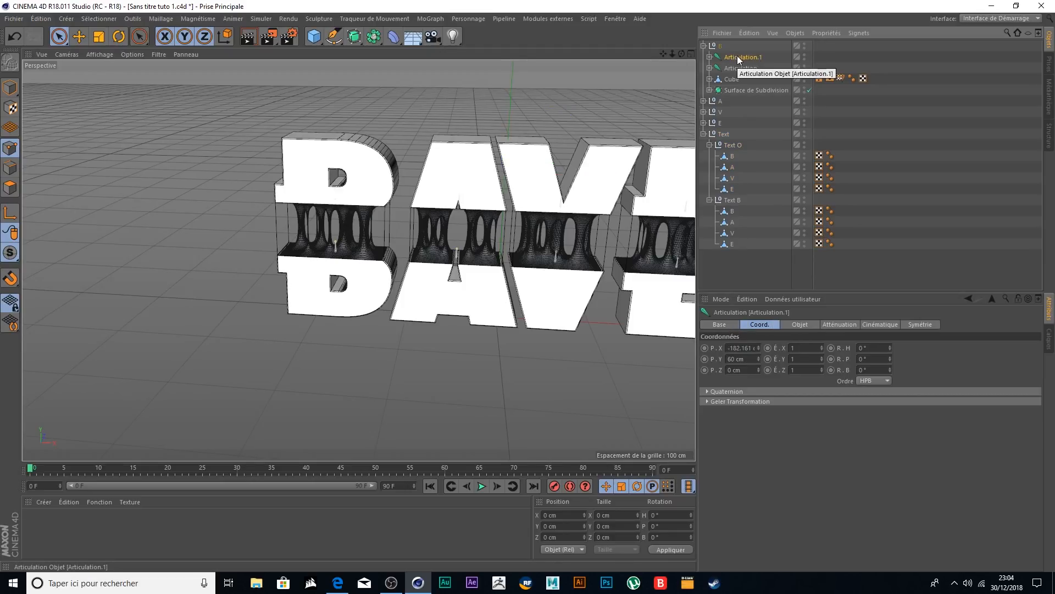
left_click_drag(663, 54, 219, 98)
left_click(80, 37)
left_click(10, 88)
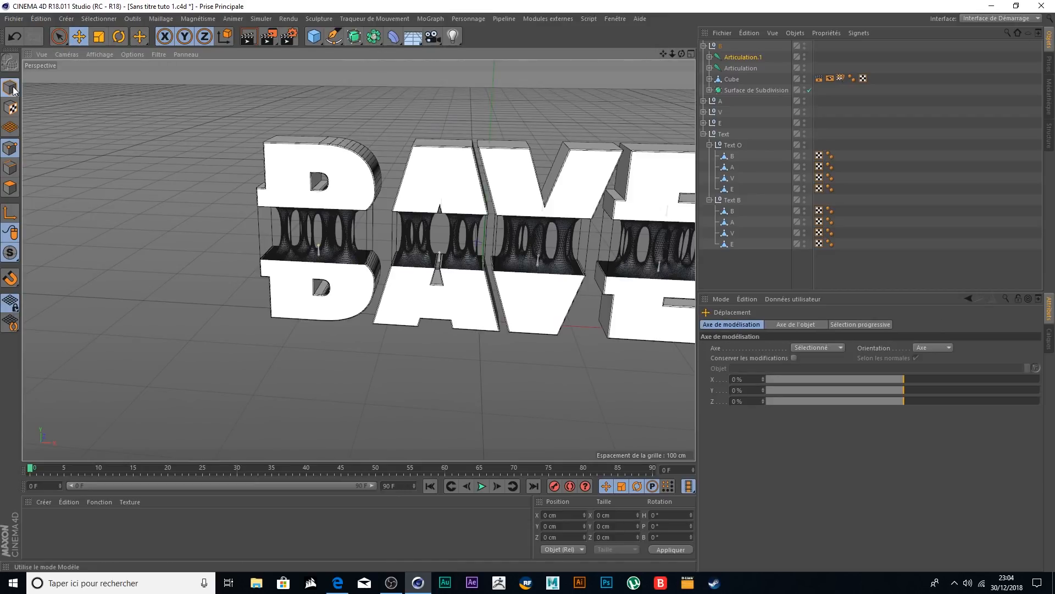
- Rename null B's upper joint as Articulation O and its lower joint as Articulation B
double_click(746, 57)
left_click(773, 58)
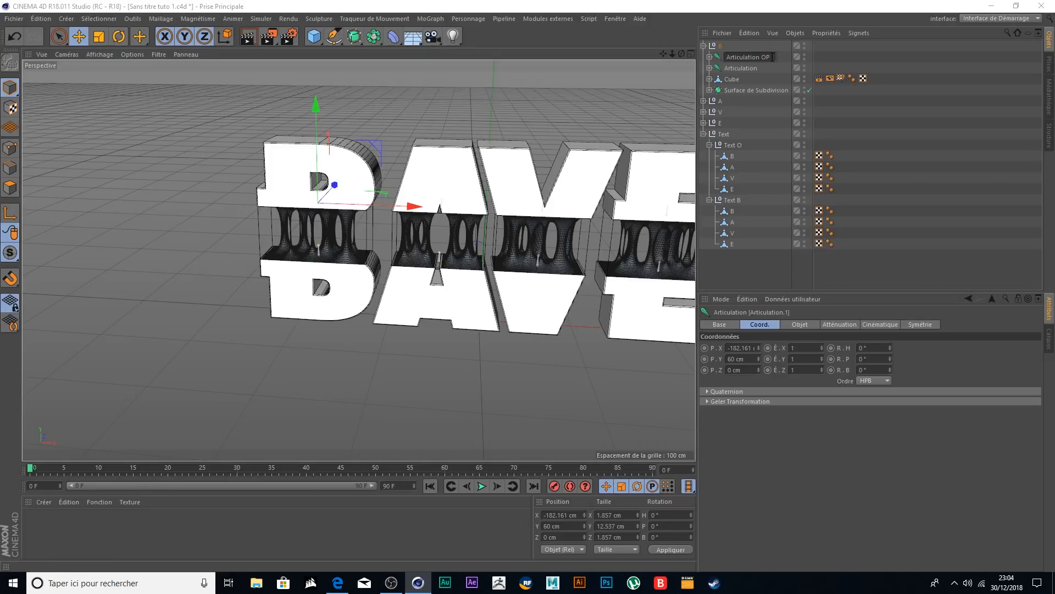
left_click(743, 66)
double_click(756, 69)
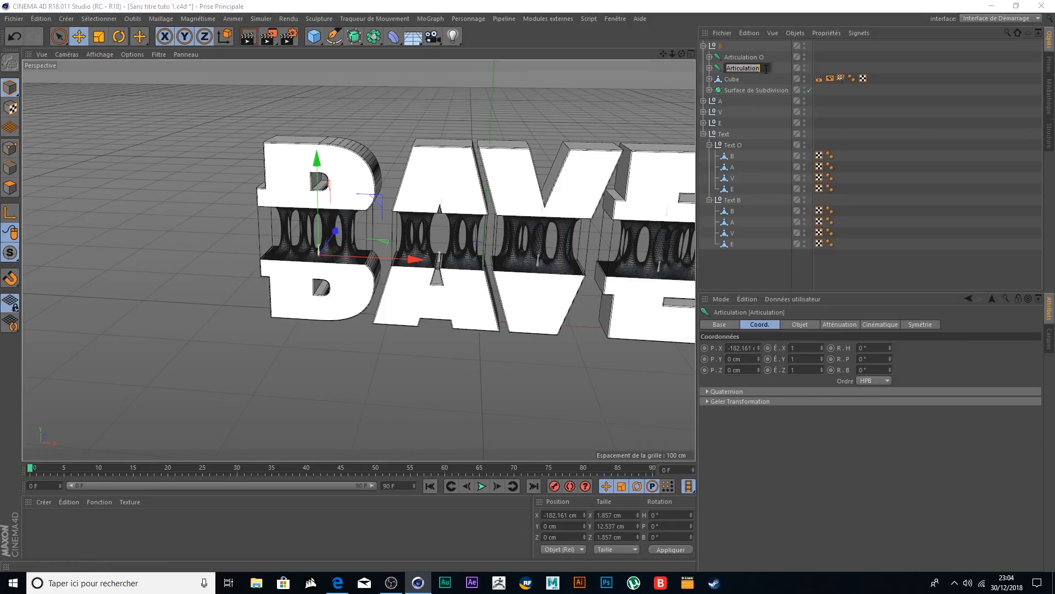
type("B")
key("Return")
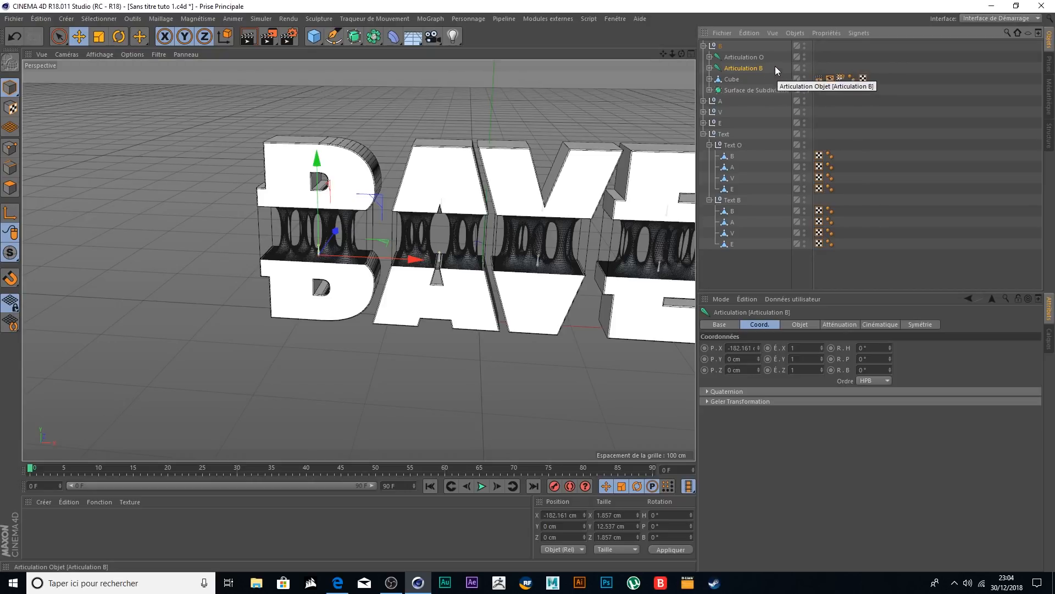
- Parent Text O's letter B mesh to Articulation O and Text B's letter B mesh to Articulation B inside null B, and collapse the null
left_click(710, 57)
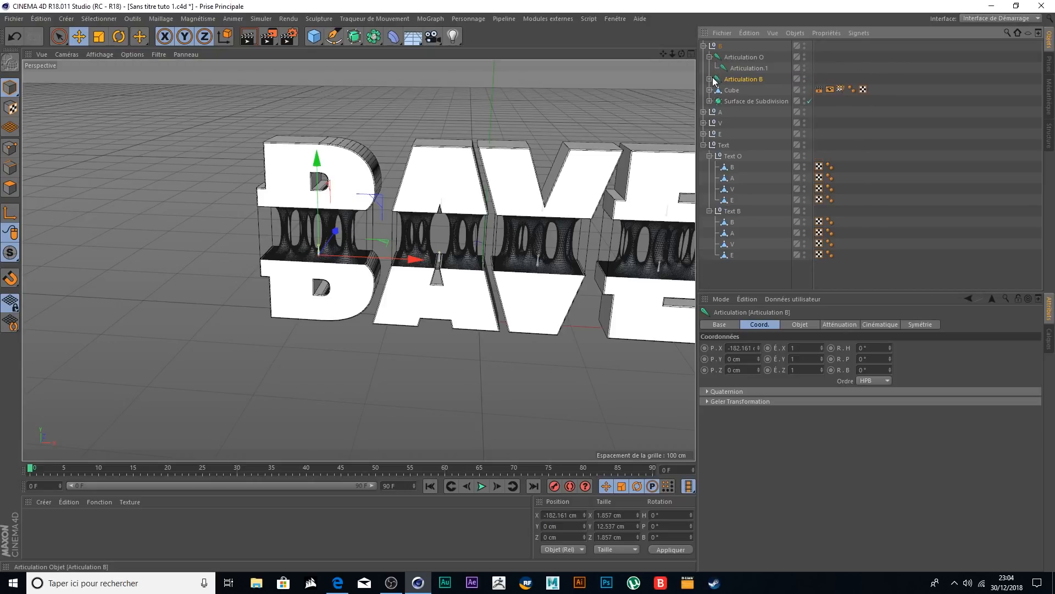
left_click(709, 79)
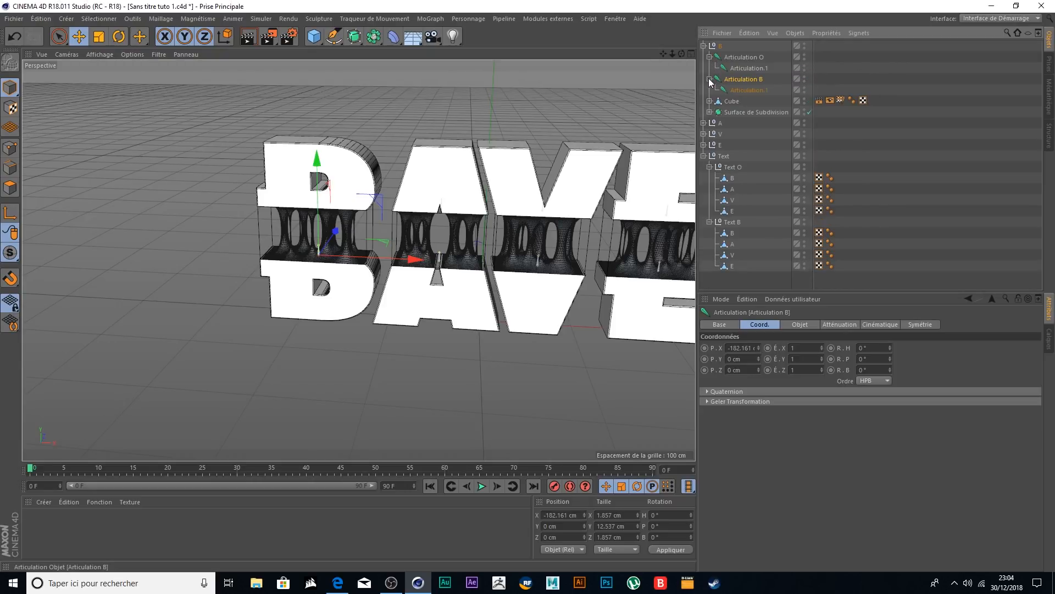
left_click(749, 59)
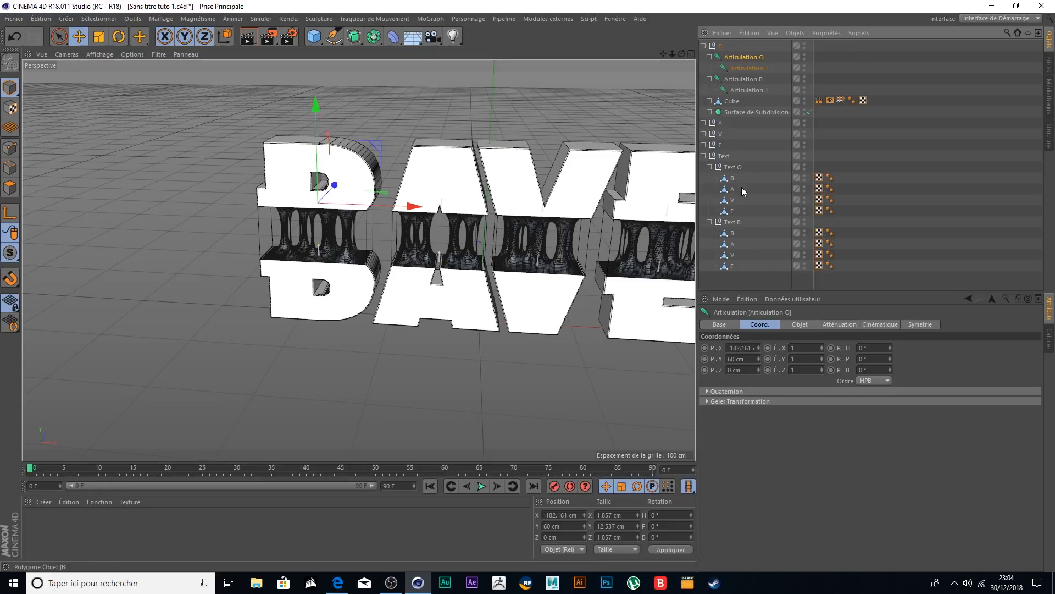
left_click_drag(735, 181, 743, 62)
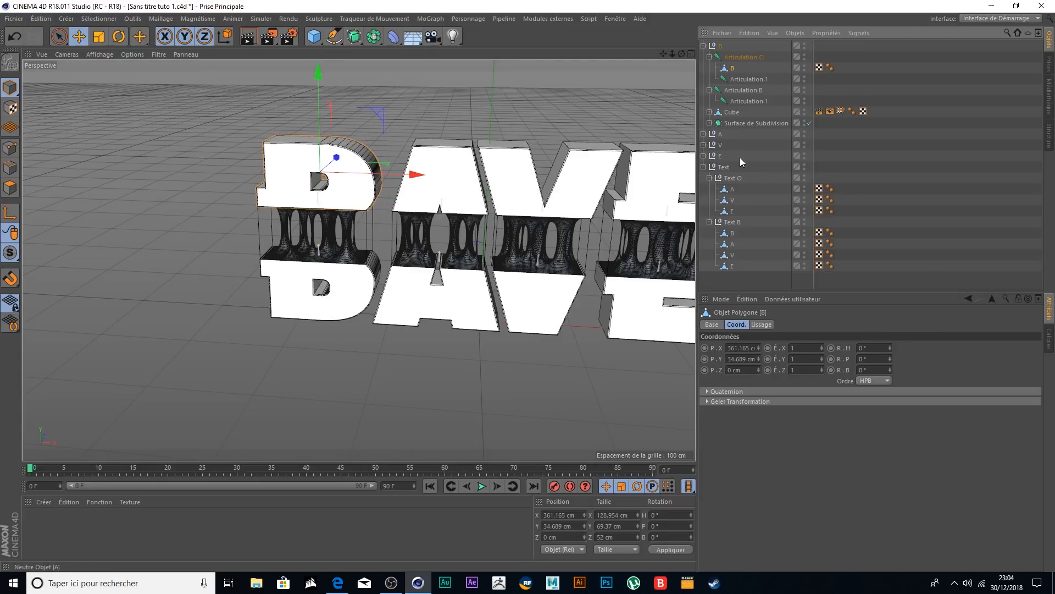
left_click_drag(728, 237, 740, 98)
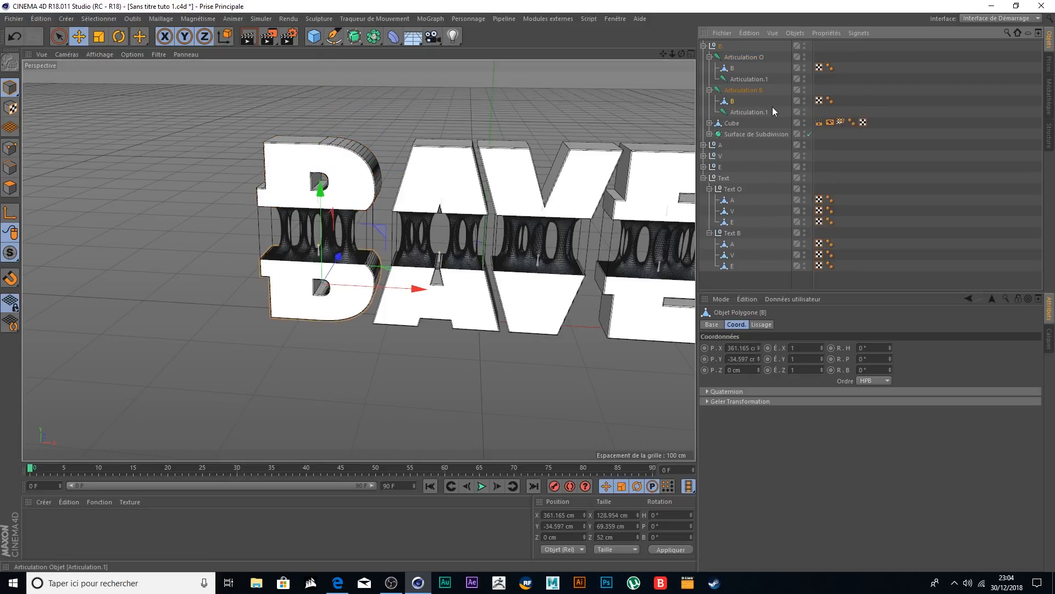
left_click(704, 46)
left_click_drag(663, 54, 693, 54)
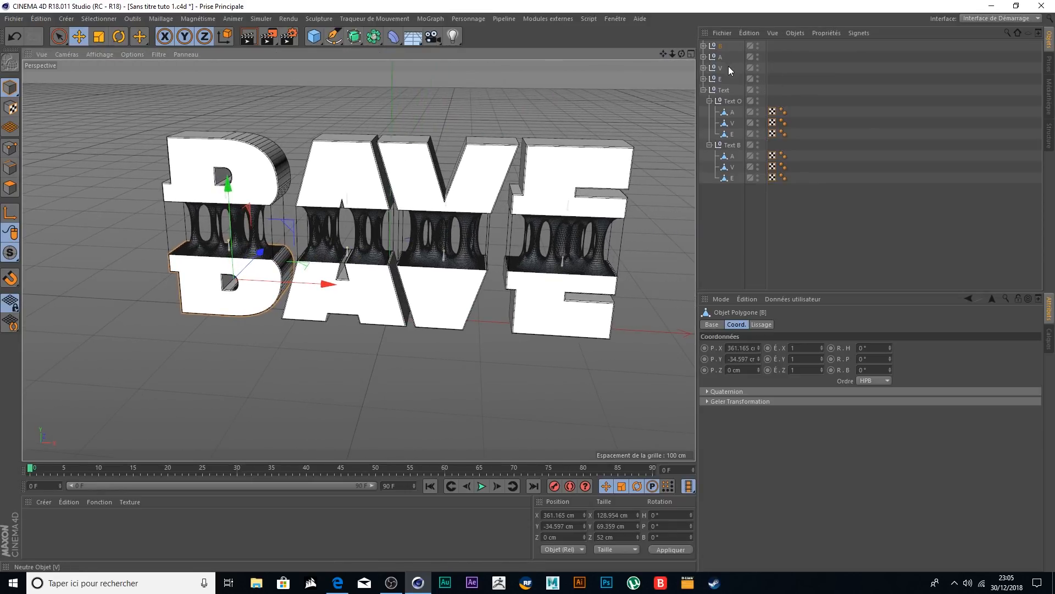
- Expand null A and rename its upper joint as Articulation O and its lower joint as Articulation B
left_click(705, 56)
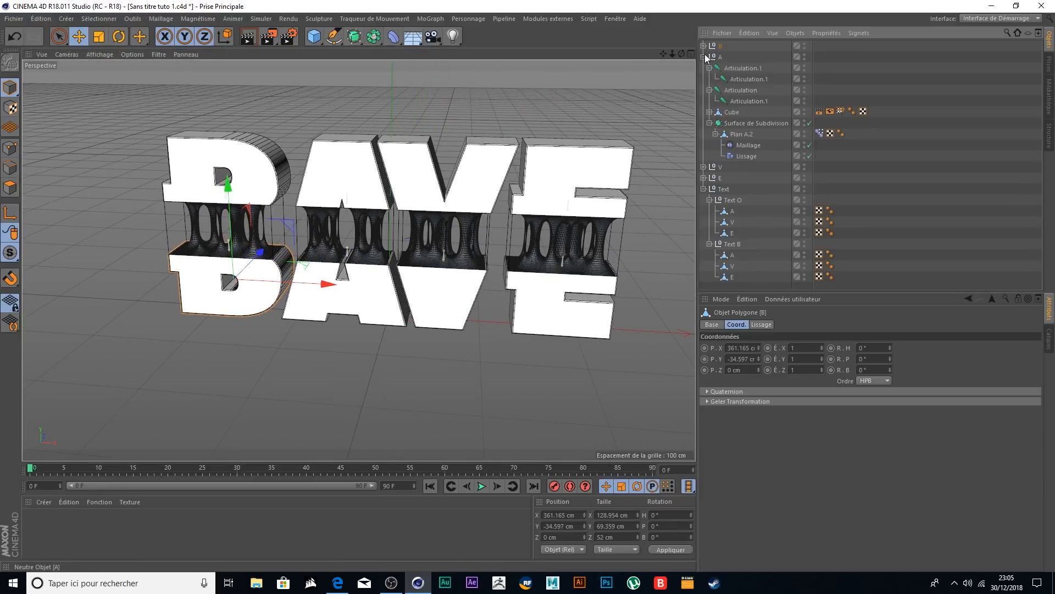
double_click(754, 68)
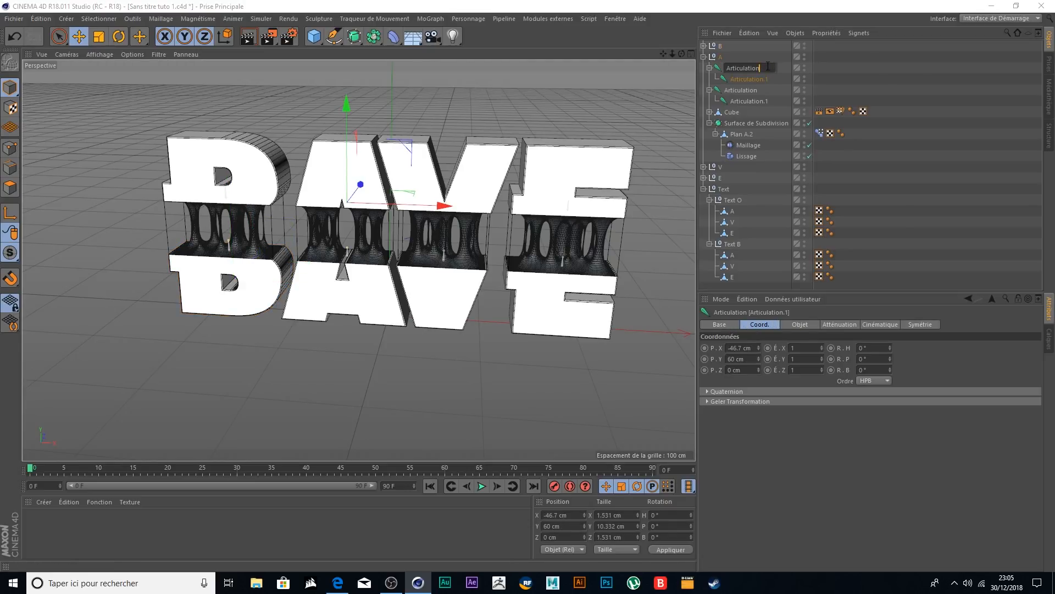
key("Return")
double_click(751, 91)
left_click(764, 90)
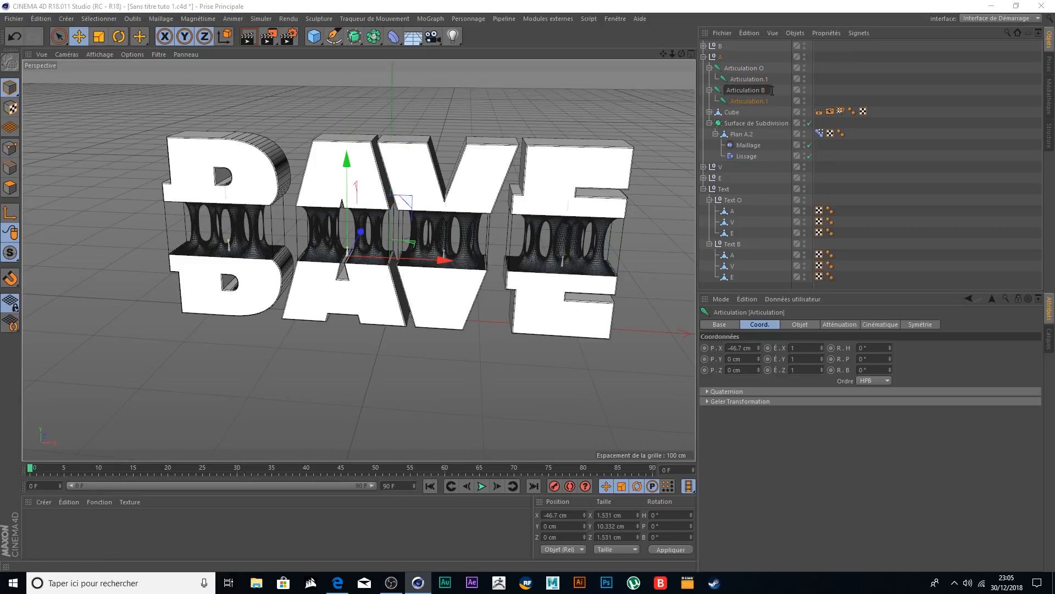
type("B")
key("Return")
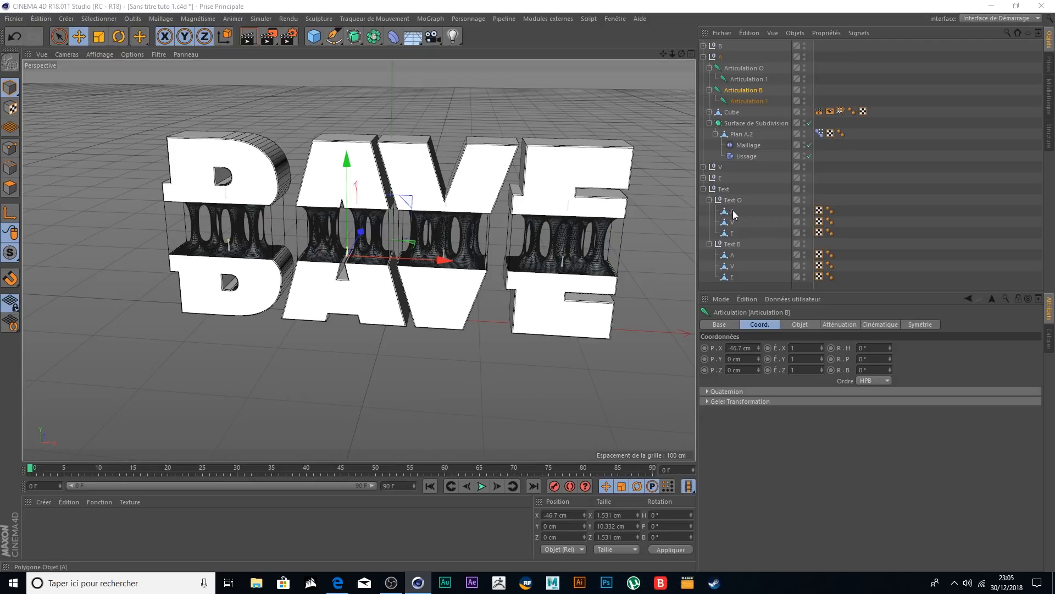
- Parent Text O's letter A mesh to null A's Articulation O and Text B's letter A mesh to its Articulation B, then collapse null A
left_click_drag(733, 213, 755, 78)
left_click_drag(734, 256, 753, 104)
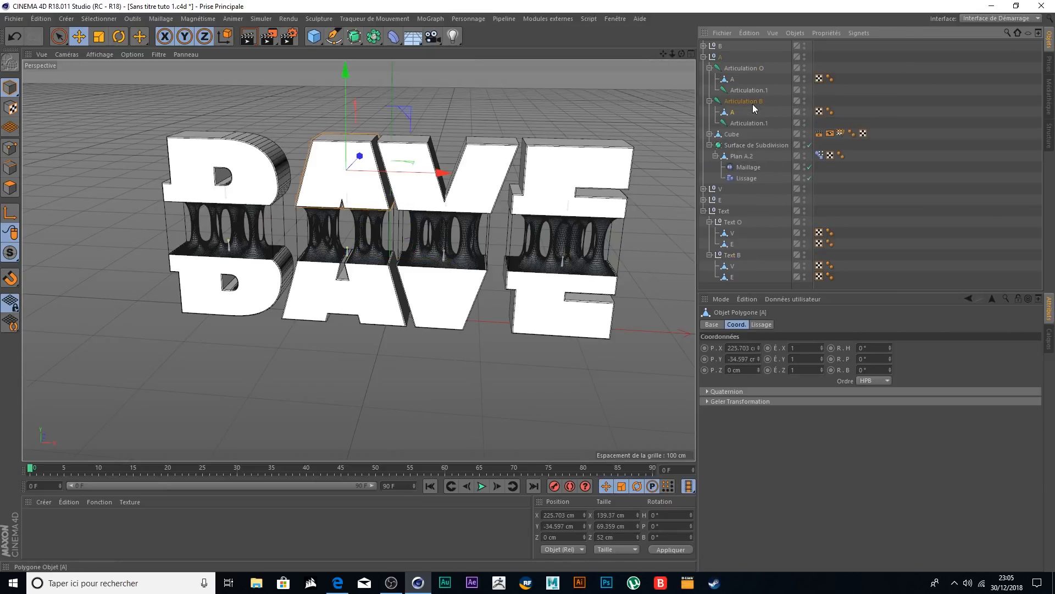
left_click(704, 56)
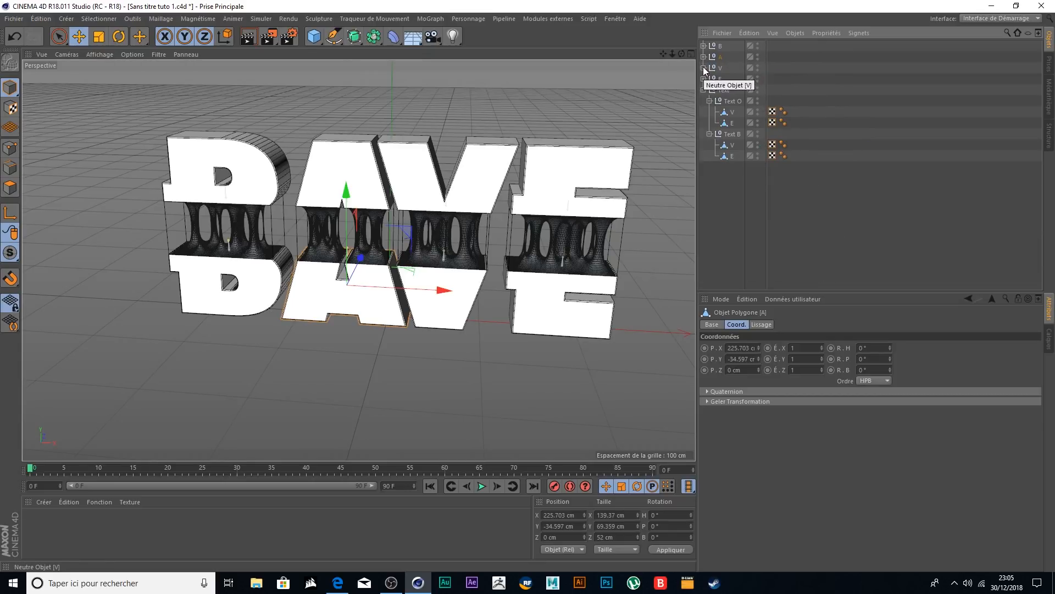
- Expand null V and rename its upper joint as Articulation O
left_click(704, 68)
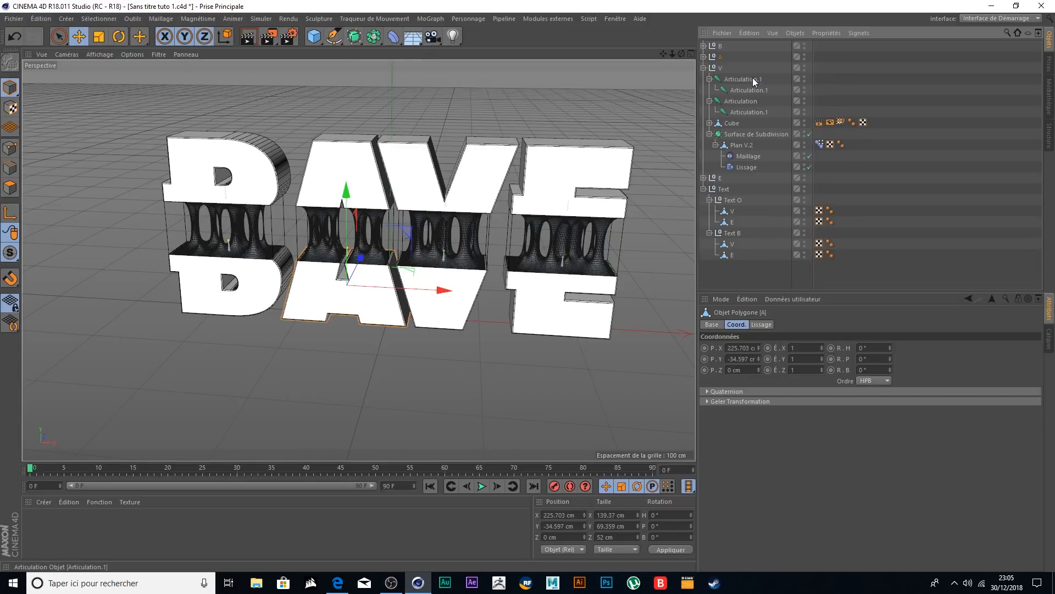
double_click(754, 78)
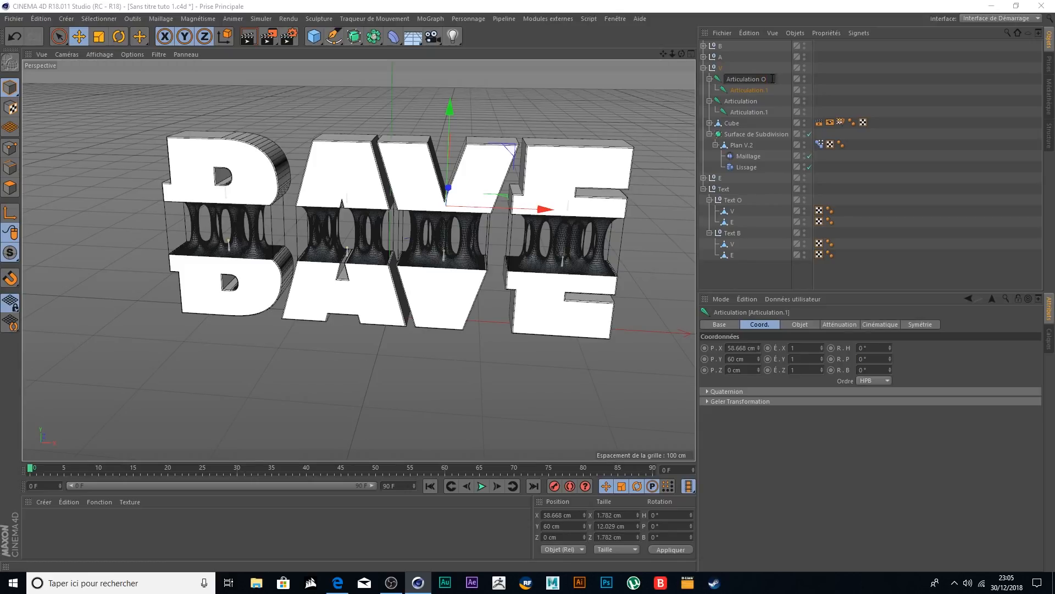
left_click(747, 100)
double_click(747, 100)
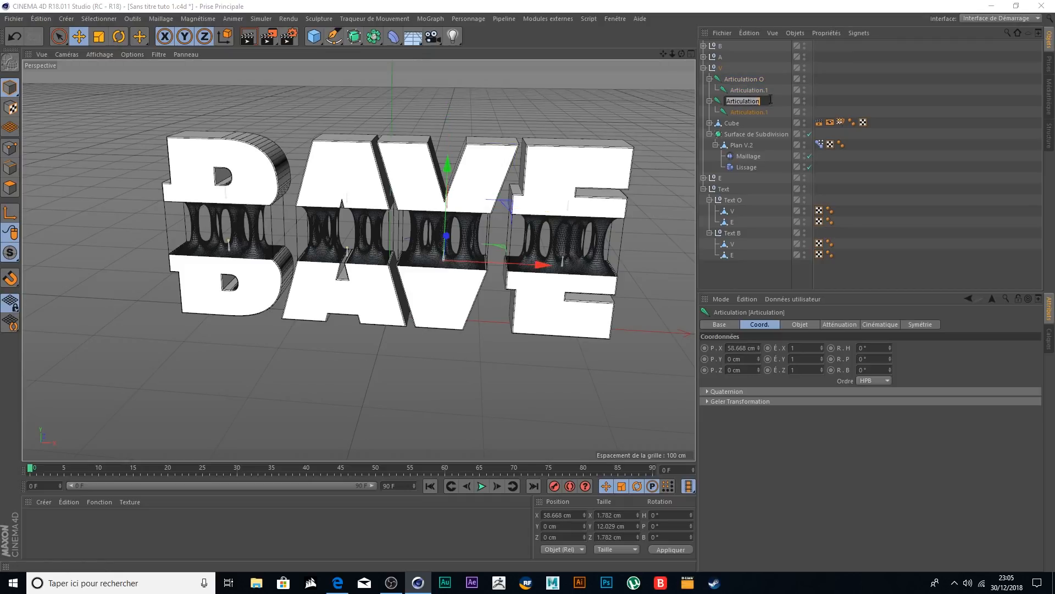
key("BackSpace")
key("Return")
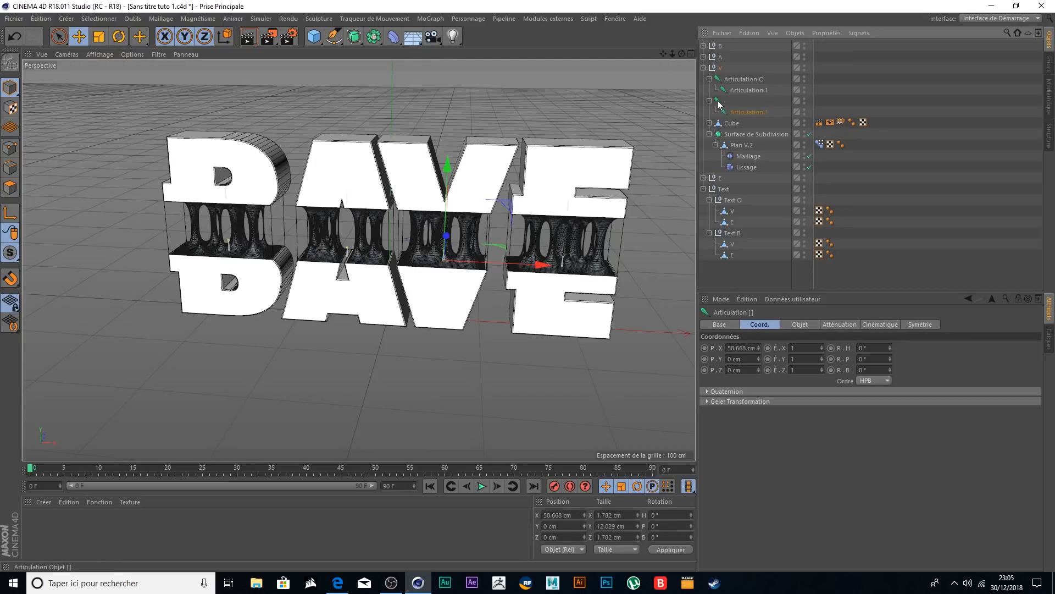
left_click(791, 101)
key("ctrl+z")
key("ctrl+z")
- Rename null V's lower joint as Articulation B
double_click(754, 101)
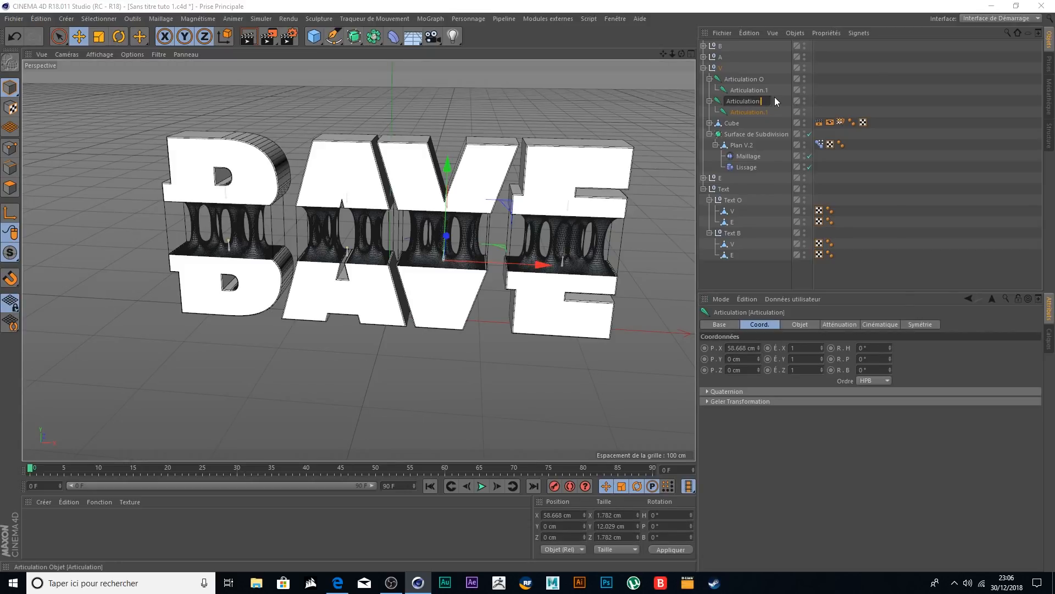
type("B")
key("Return")
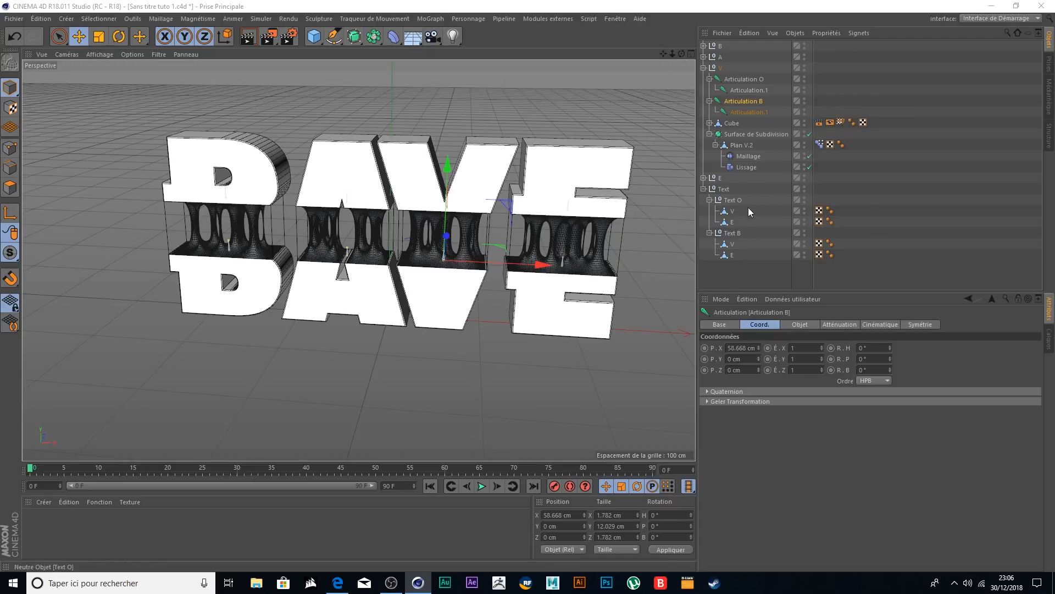
- Parent Text O's letter V mesh to null V's Articulation O and Text B's letter V mesh to its Articulation B, then collapse null V
left_click_drag(731, 215, 750, 82)
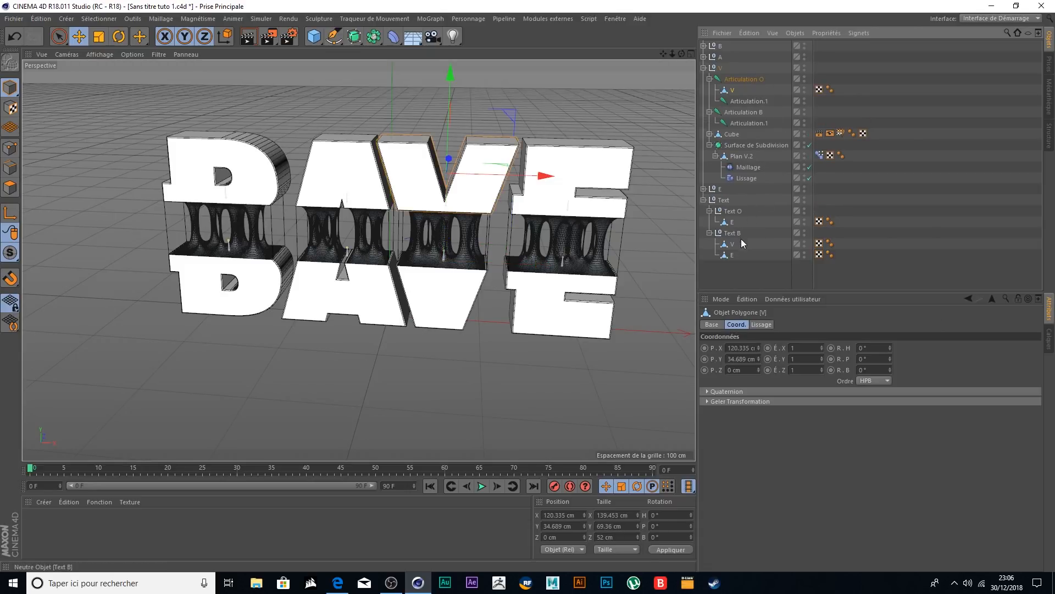
left_click_drag(731, 244, 756, 118)
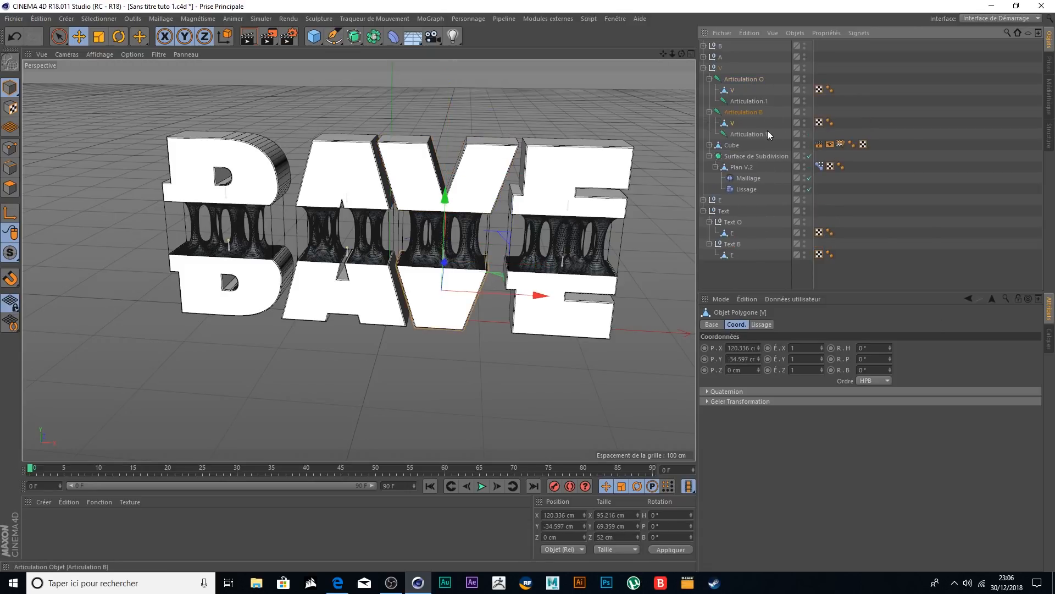
left_click(703, 67)
- Expand null E and rename its upper joint as Articulation O and its lower joint as Articulation B
left_click(704, 79)
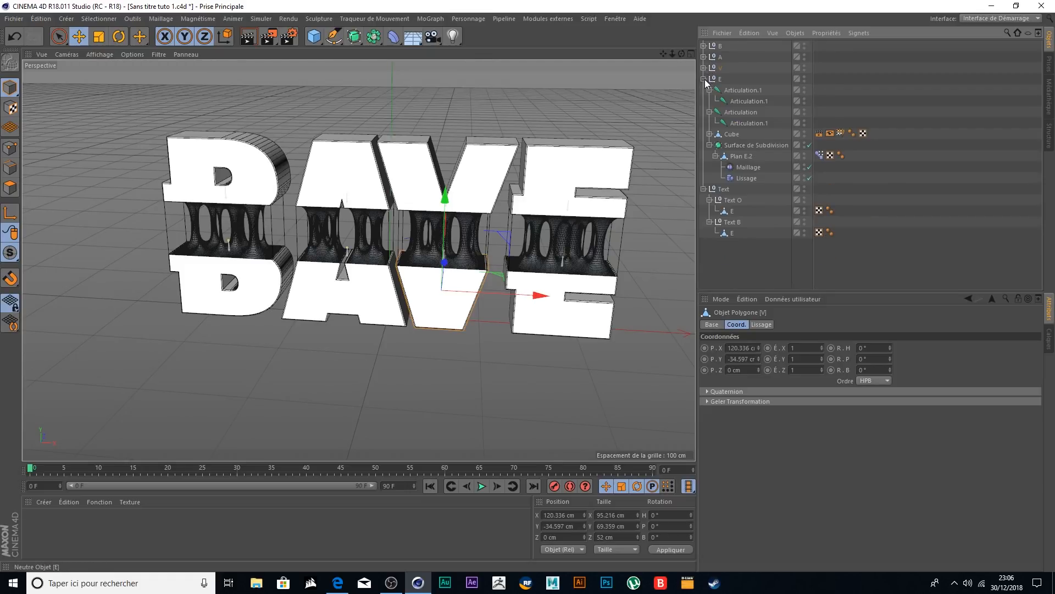
double_click(747, 90)
left_click(770, 89)
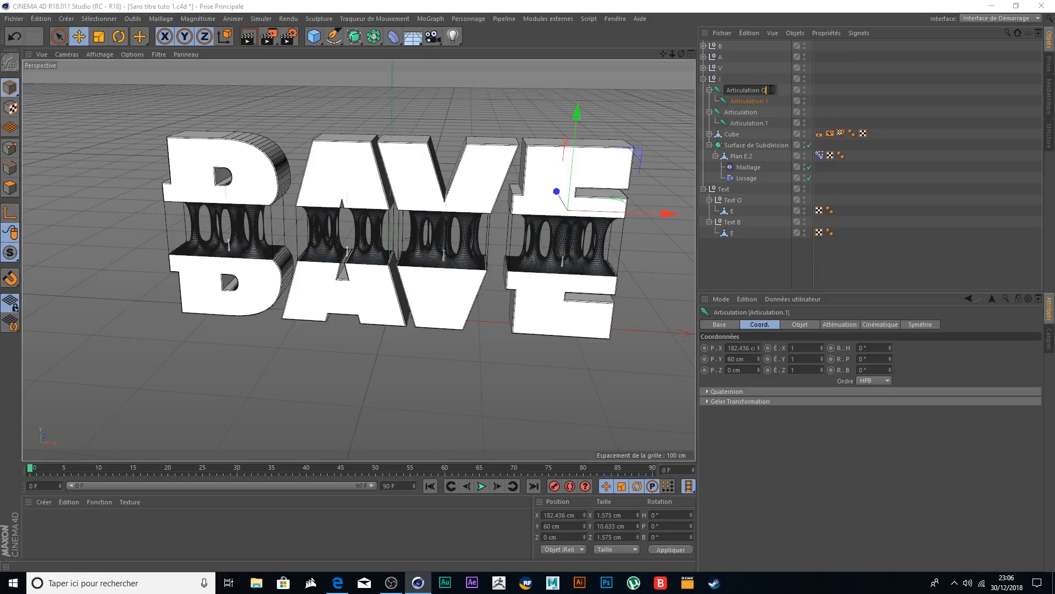
type("O")
left_click(751, 111)
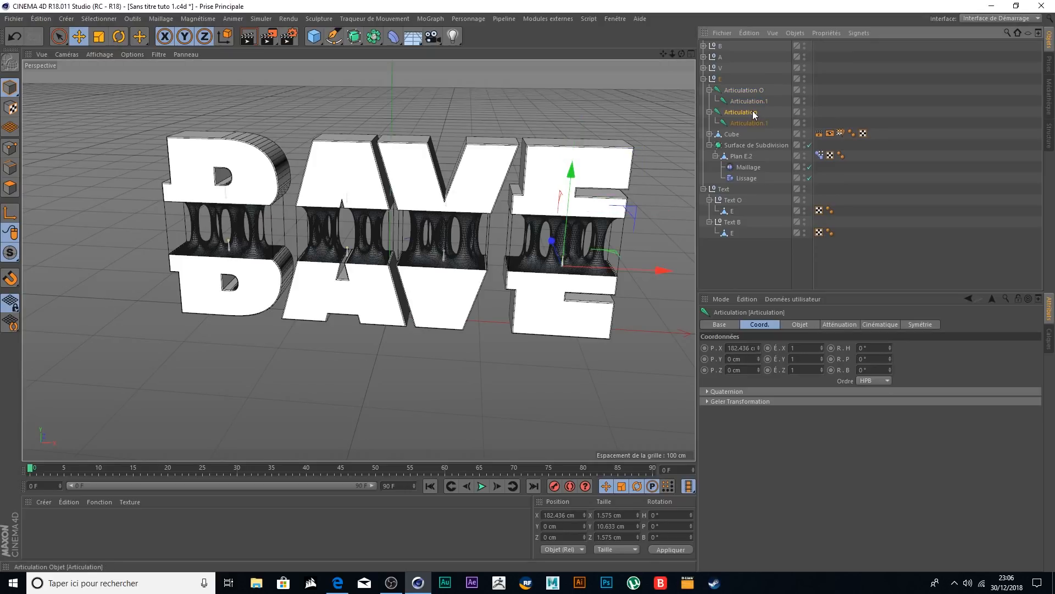
double_click(753, 111)
left_click(765, 112)
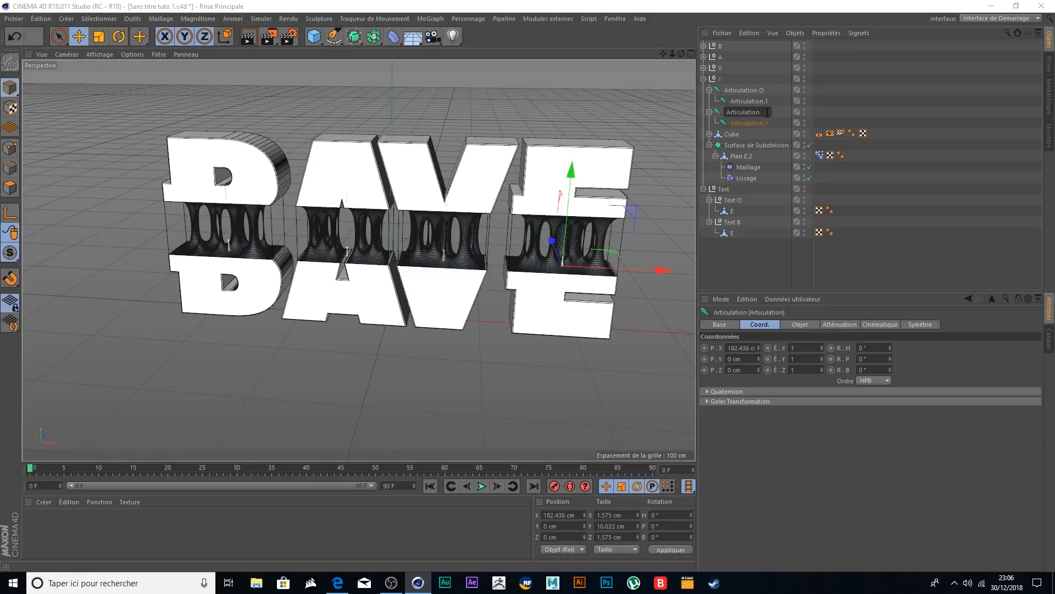
type("B")
key("Return")
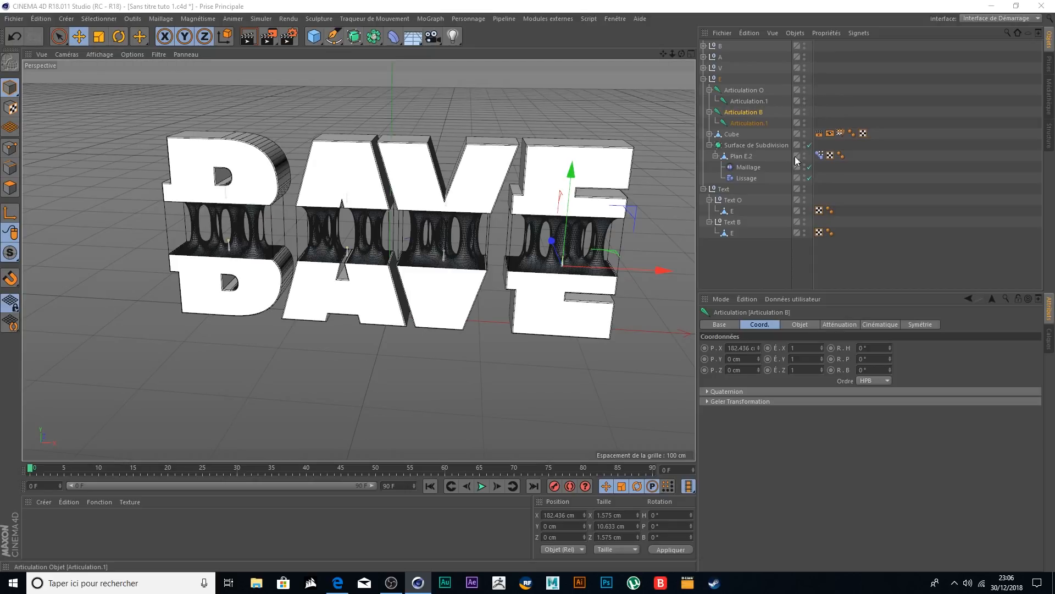
- Parent Text O's letter E mesh to null E's Articulation O and Text B's letter E mesh to its Articulation B, then collapse null E
left_click_drag(732, 213, 757, 137)
left_click(704, 78)
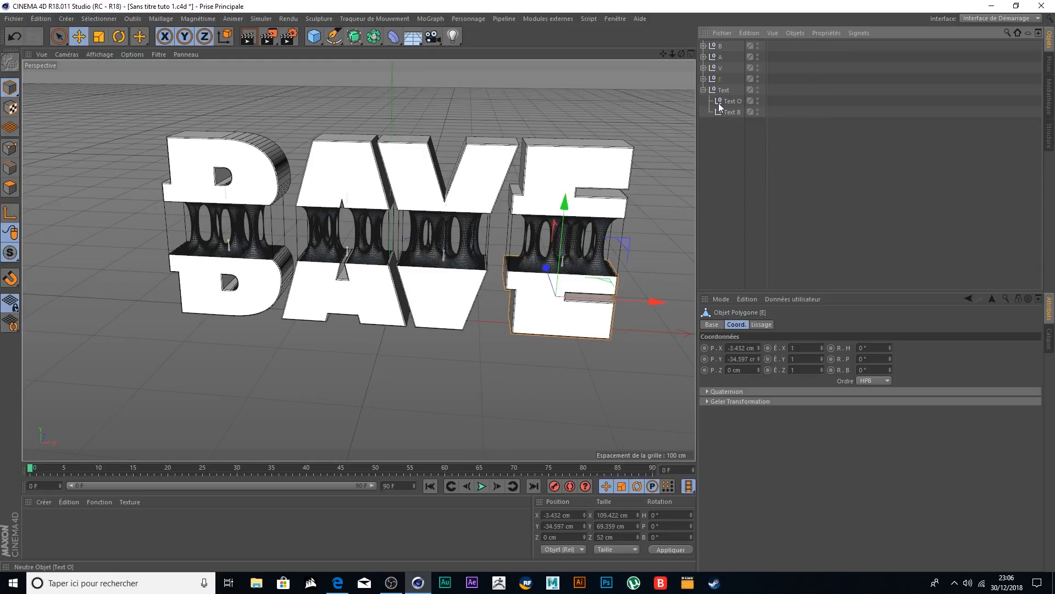
- Delete the emptied Text null together with its Text O and Text B child nulls
left_click_drag(732, 127, 711, 90)
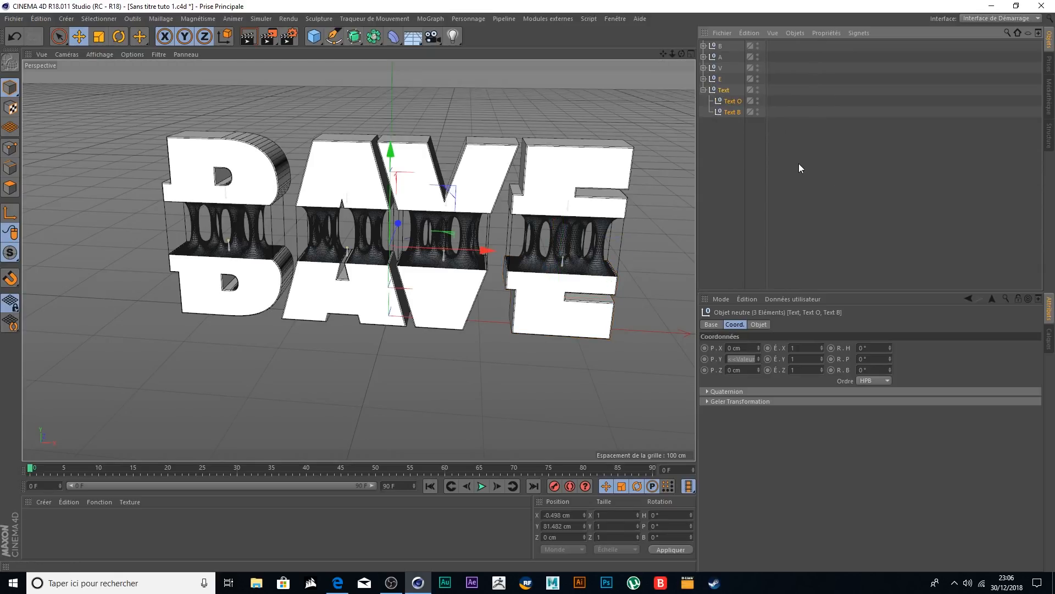
key("Delete")
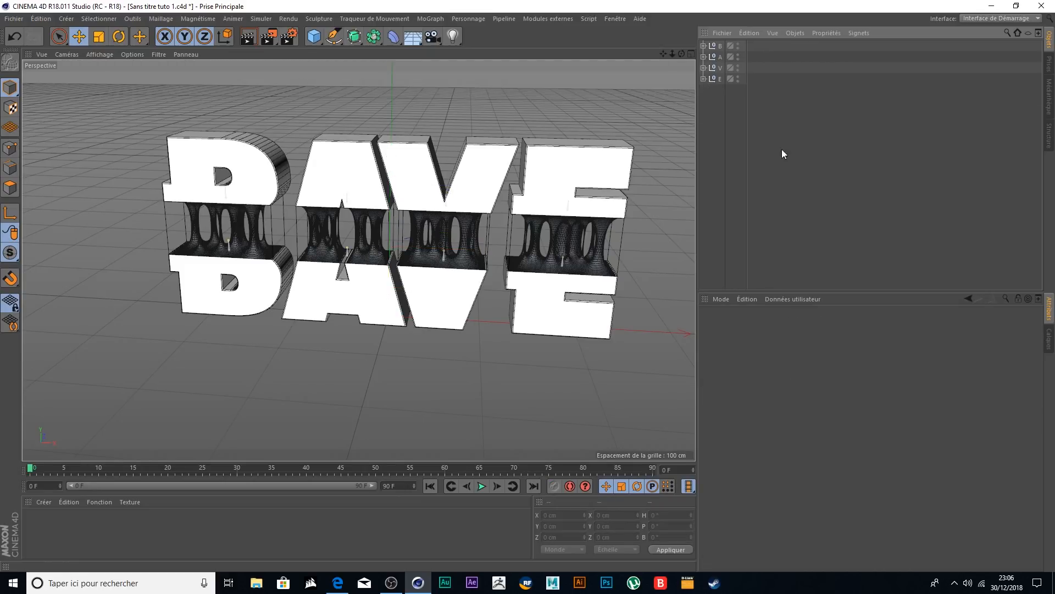
mouse_move(384, 218)
left_mouse_down("alt")
mouse_move(521, 193)
mouse_move(410, 179)
mouse_move(420, 227)
mouse_move(378, 231)
mouse_move(406, 220)
left_mouse_up("alt")
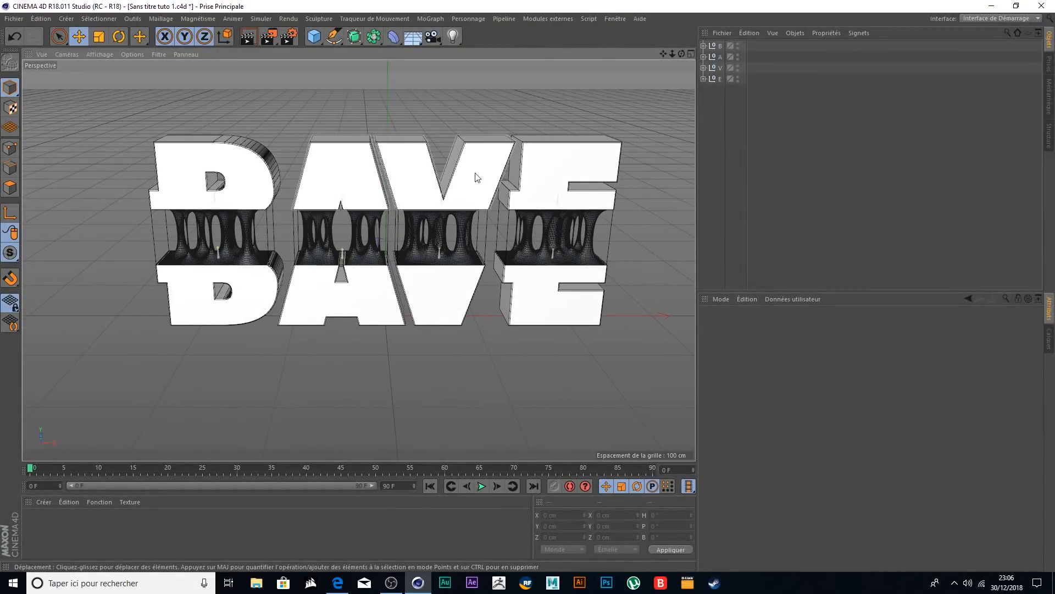
- Expand null B and test its rig by moving Articulation O to about X -214 cm, Y 55.6 cm and rotating it
left_click_drag(415, 111, 195, 169, "alt")
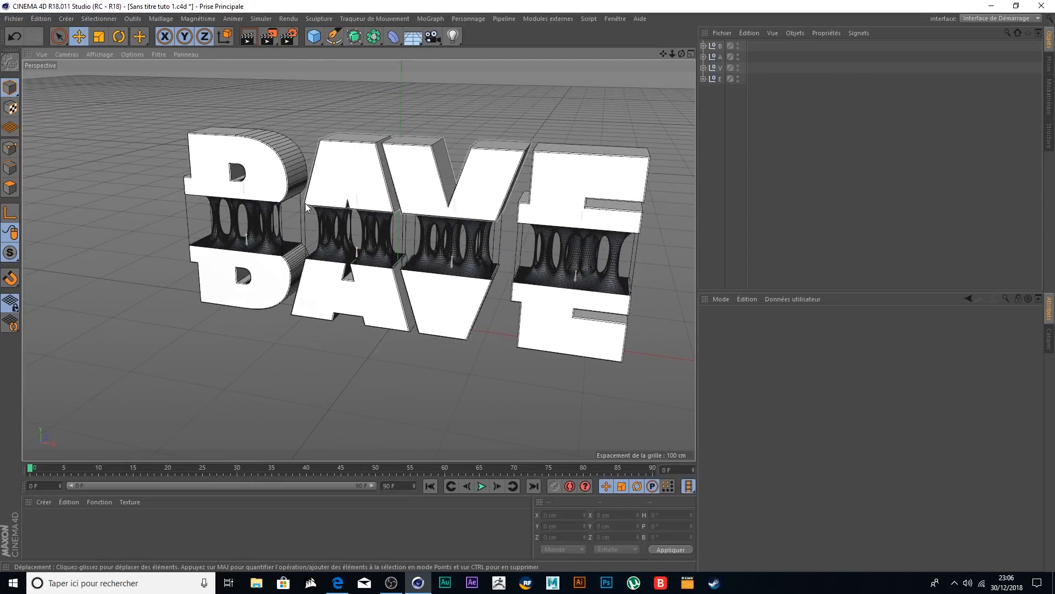
left_click_drag(663, 53, 714, 59)
left_click(704, 46)
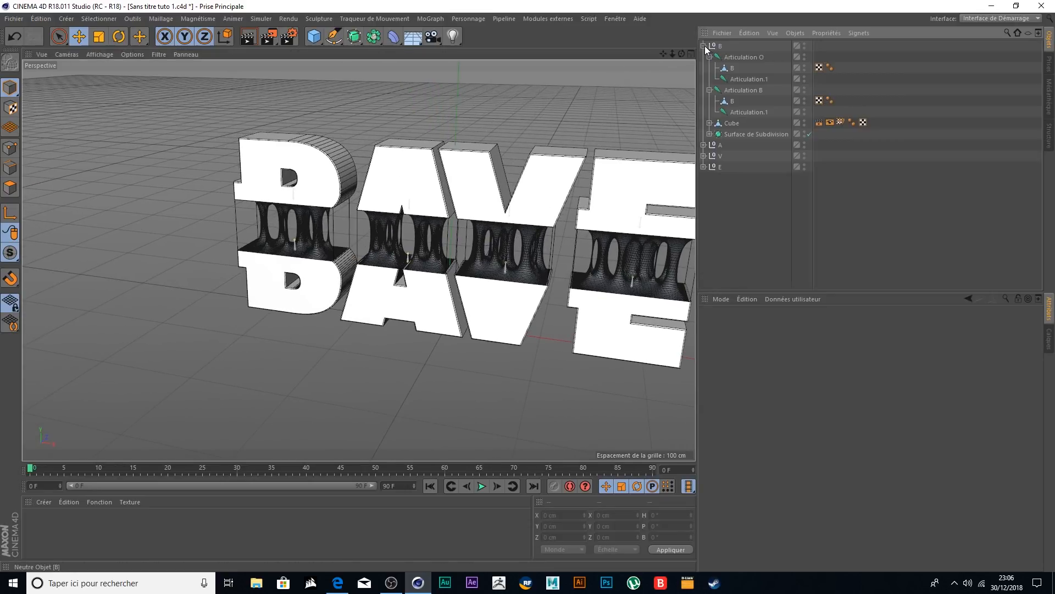
left_click(752, 57)
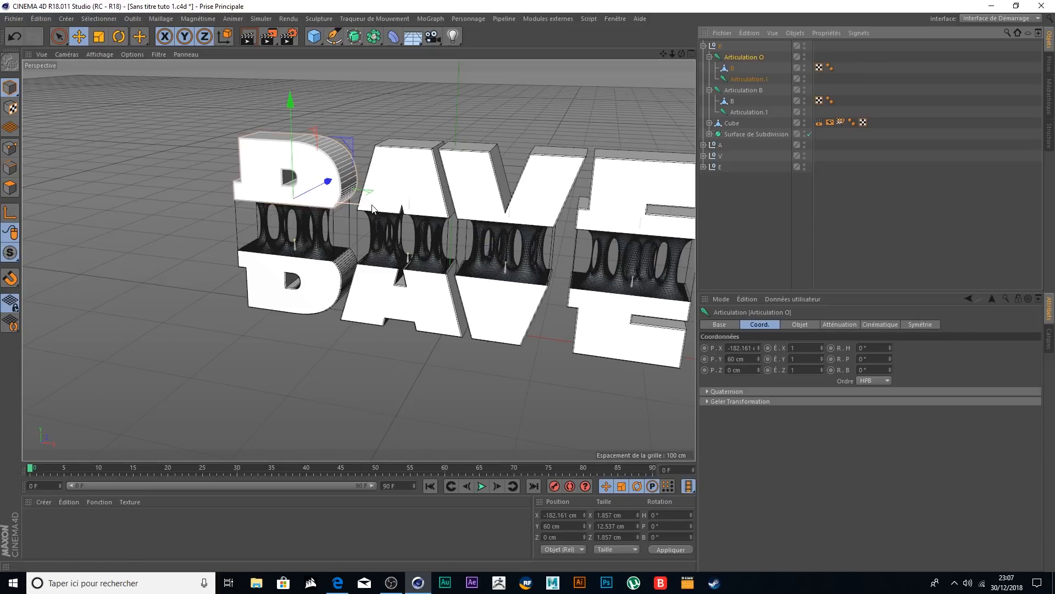
mouse_move(373, 210)
left_mouse_down()
mouse_move(315, 199)
mouse_move(376, 209)
left_mouse_up()
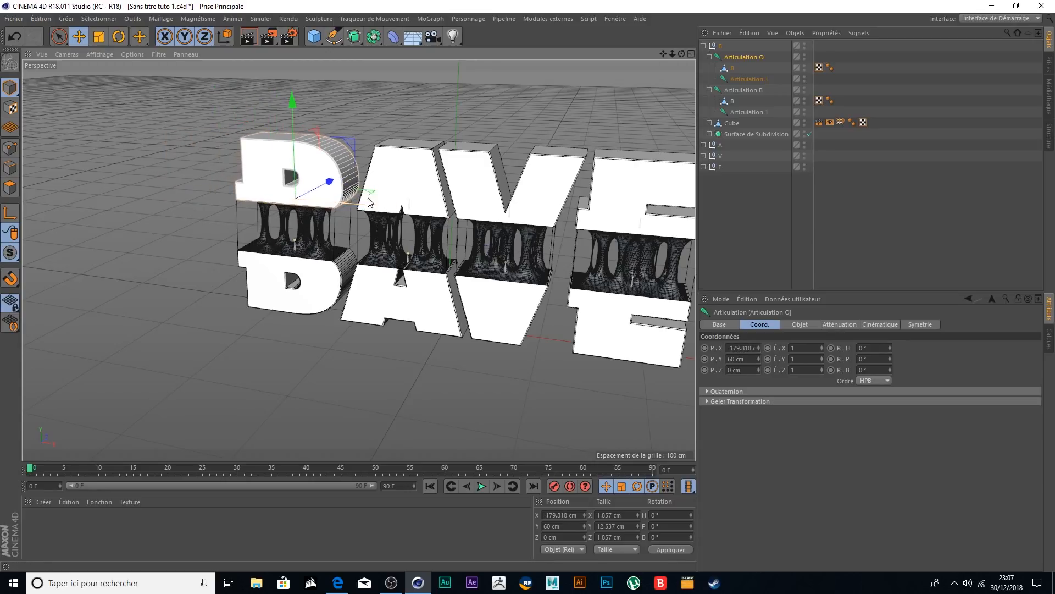
left_click_drag(293, 102, 299, 160)
left_click_drag(375, 210, 346, 210)
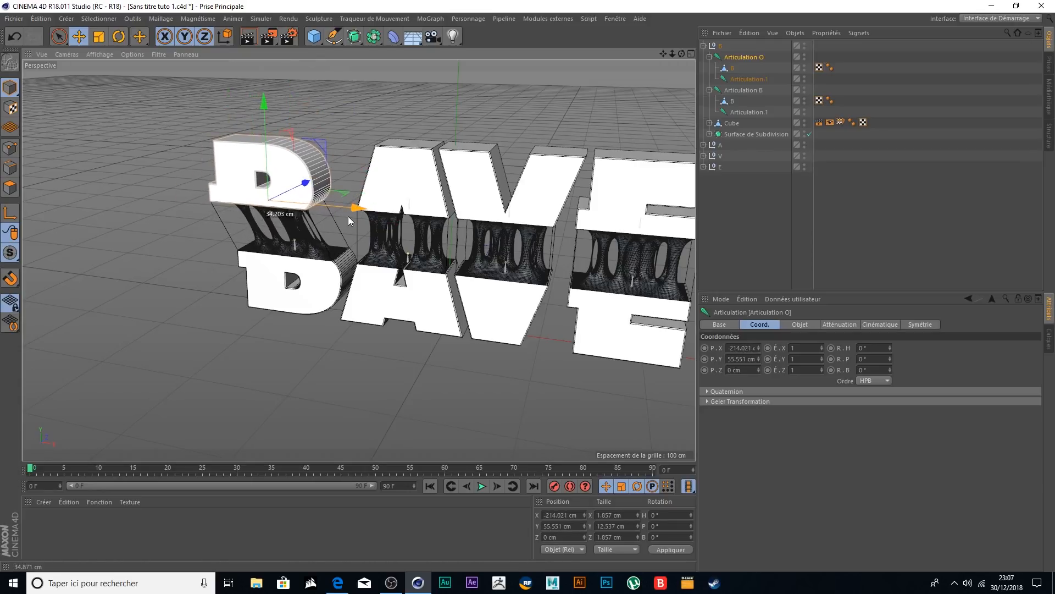
left_click(119, 37)
left_click_drag(254, 161, 344, 152)
- Undo the test rotation and all test moves of null B's Articulation O
key("e")
key("ctrl+z")
key("ctrl+z")
key("ctrl+z")
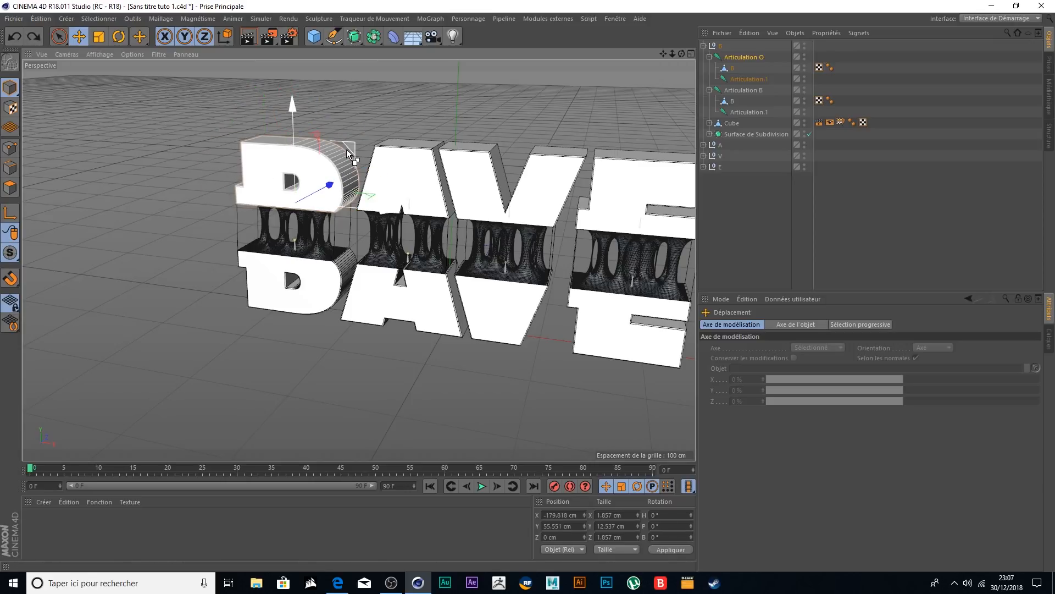
mouse_move(390, 137)
left_mouse_down("alt")
mouse_move(428, 114)
mouse_move(441, 124)
mouse_move(383, 123)
mouse_move(382, 110)
mouse_move(398, 118)
left_mouse_up("alt")
key("ctrl+z")
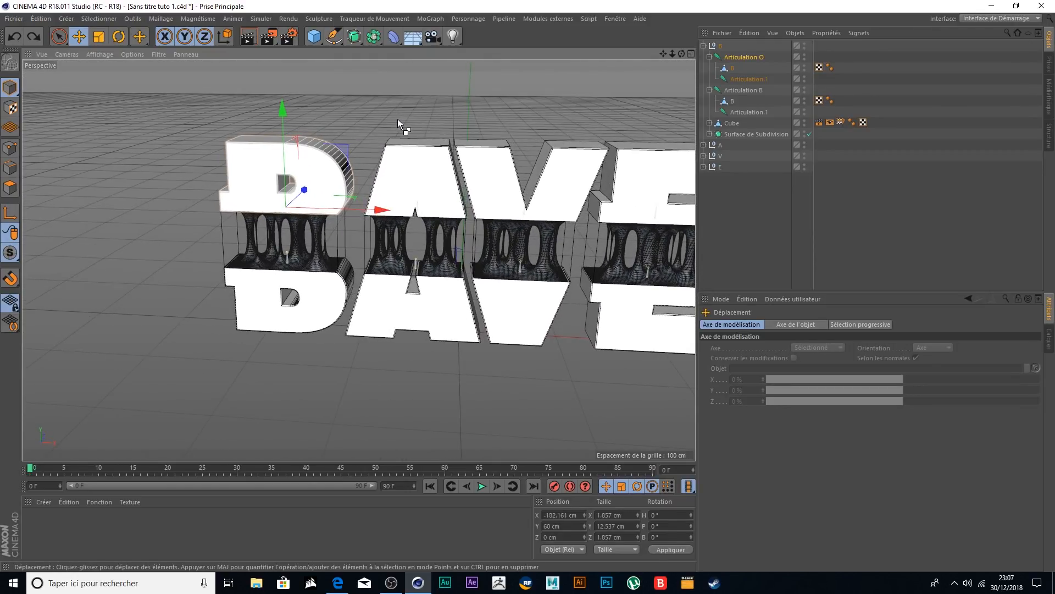
- Deselect the joint, collapse null B and frame the whole DAVE text at an angle from above
left_click(400, 119)
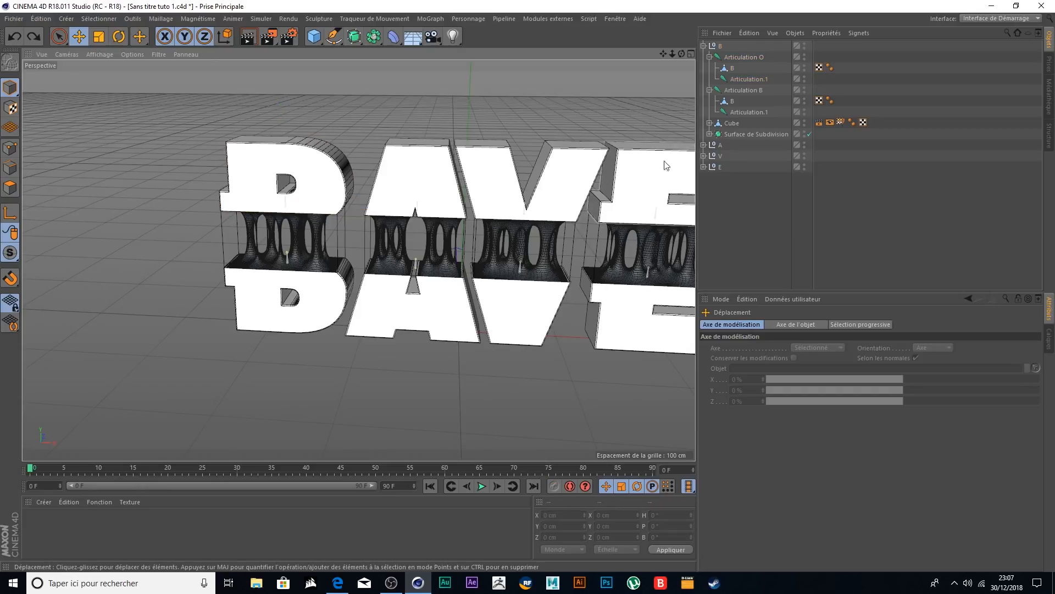
left_click(703, 46)
scroll(603, 124, "down", 2)
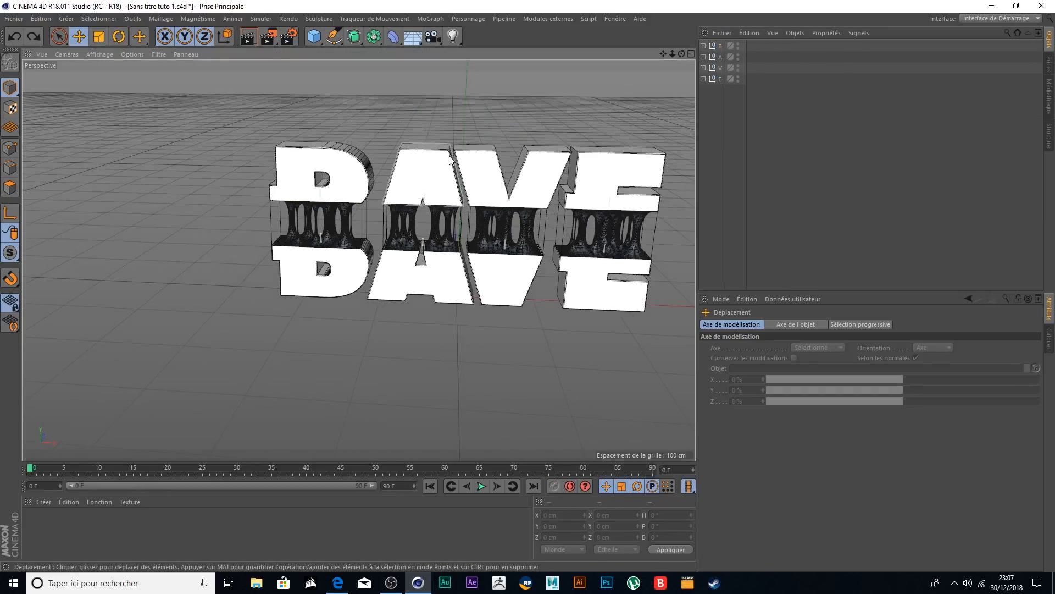
left_click_drag(663, 54, 533, 54)
mouse_move(539, 110)
left_mouse_down("alt")
mouse_move(635, 90)
mouse_move(561, 86)
mouse_move(520, 137)
mouse_move(532, 110)
mouse_move(538, 121)
left_mouse_up("alt")
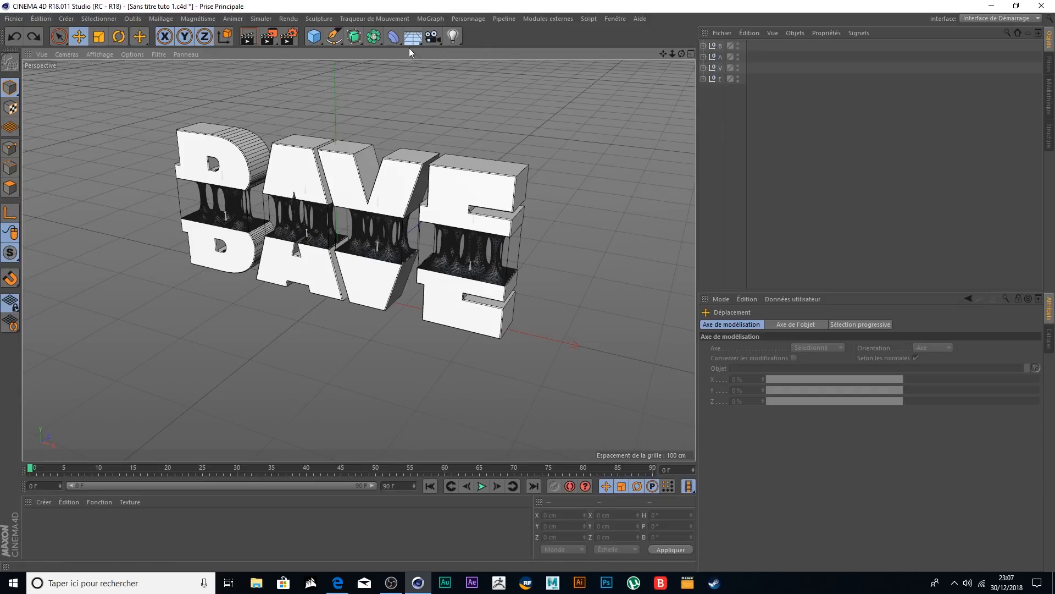
left_click_drag(314, 36, 356, 49)
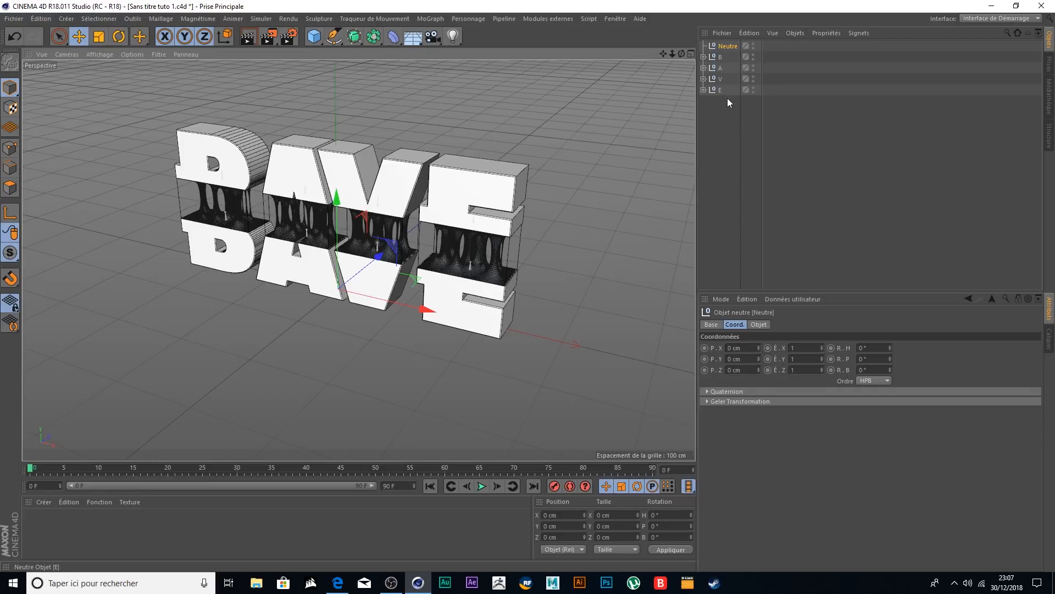
left_click(728, 44)
key("Delete")
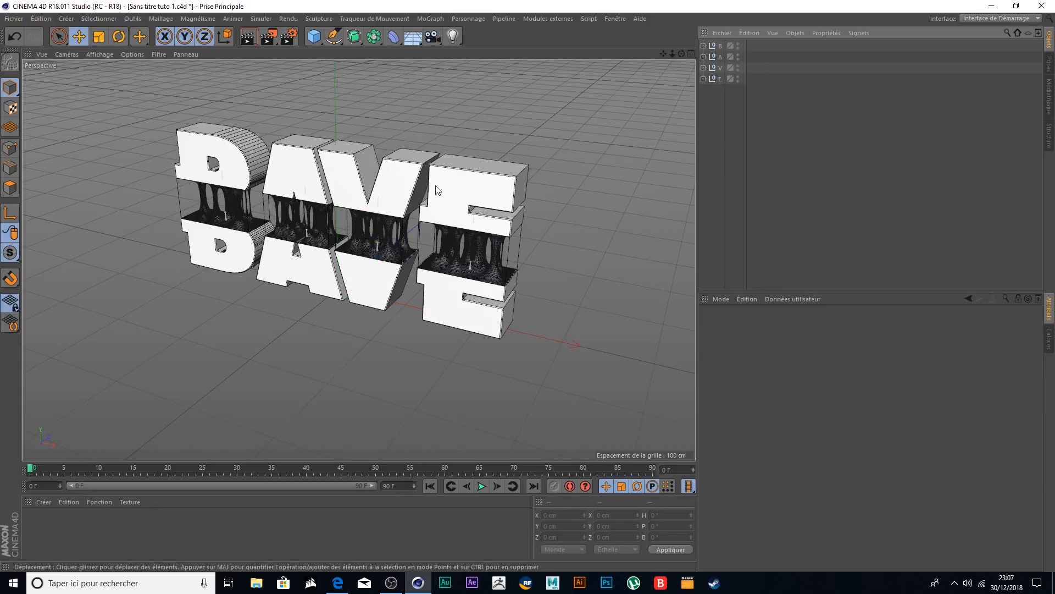
- Examine the split 3D lettering and the slime strands between its halves from several angles and distances
left_click_drag(359, 206, 417, 231, "alt")
left_click_drag(664, 53, 764, 28)
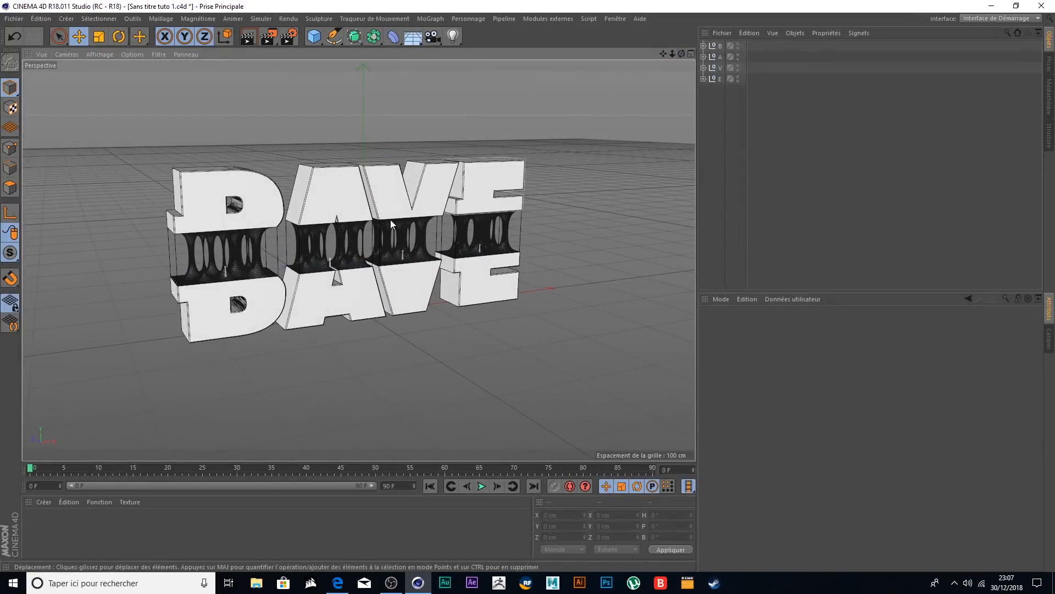
scroll(334, 261, "up", 5)
mouse_move(333, 259)
left_mouse_down("alt")
mouse_move(401, 244)
mouse_move(428, 222)
mouse_move(408, 189)
mouse_move(270, 205)
mouse_move(269, 237)
mouse_move(324, 270)
left_mouse_up("alt")
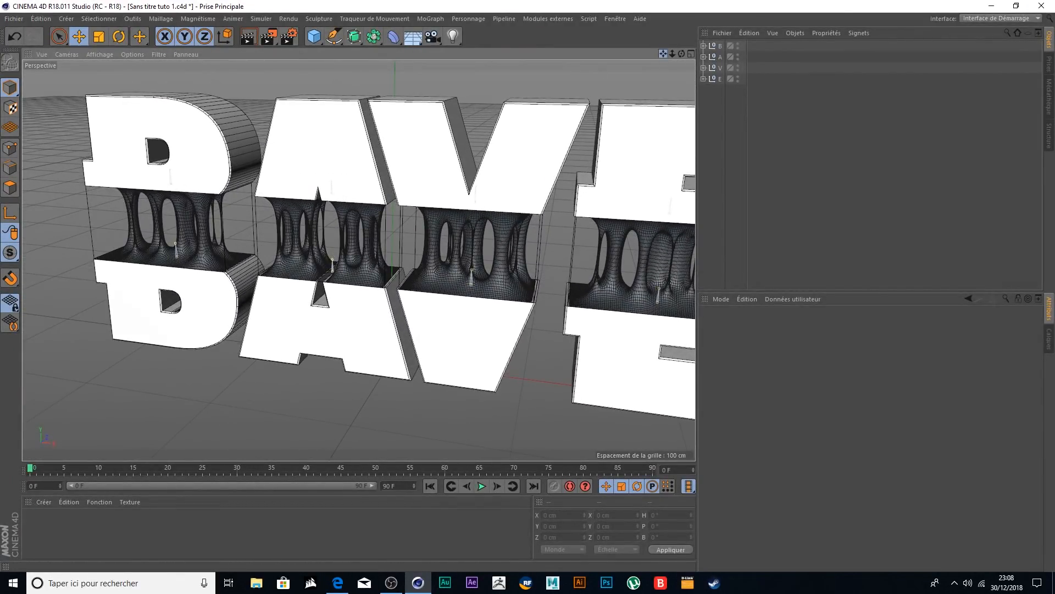
left_click_drag(663, 53, 641, 71)
scroll(444, 195, "down", 2)
left_click_drag(437, 220, 407, 217, "alt")
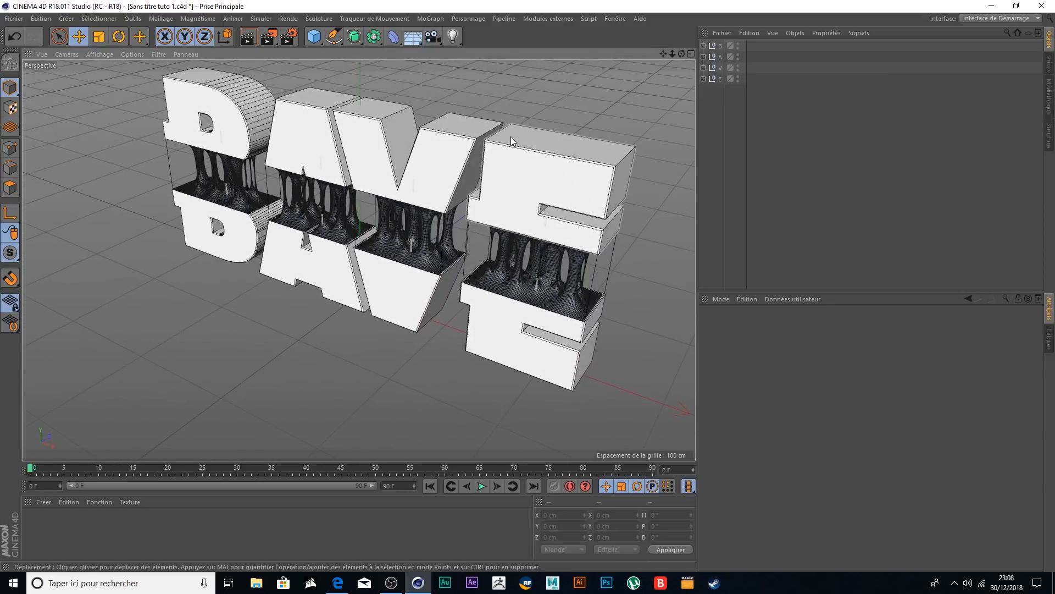
scroll(416, 135, "up", 1)
scroll(416, 133, "up", 1)
scroll(415, 133, "down", 2)
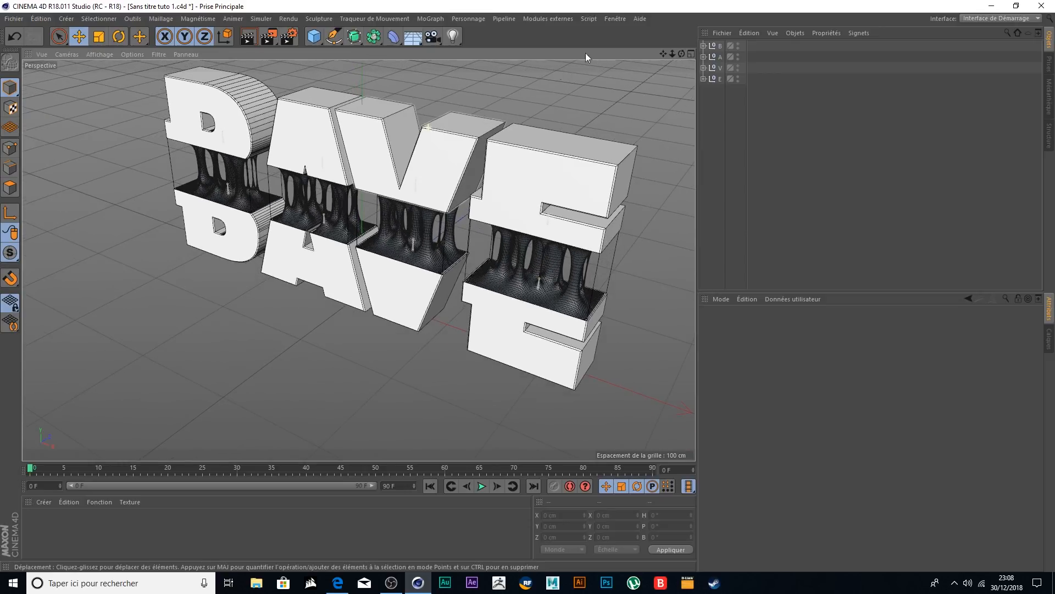
left_click_drag(664, 53, 655, 73)
mouse_move(581, 131)
left_mouse_down("alt")
mouse_move(574, 105)
mouse_move(547, 118)
mouse_move(586, 120)
left_mouse_up("alt")
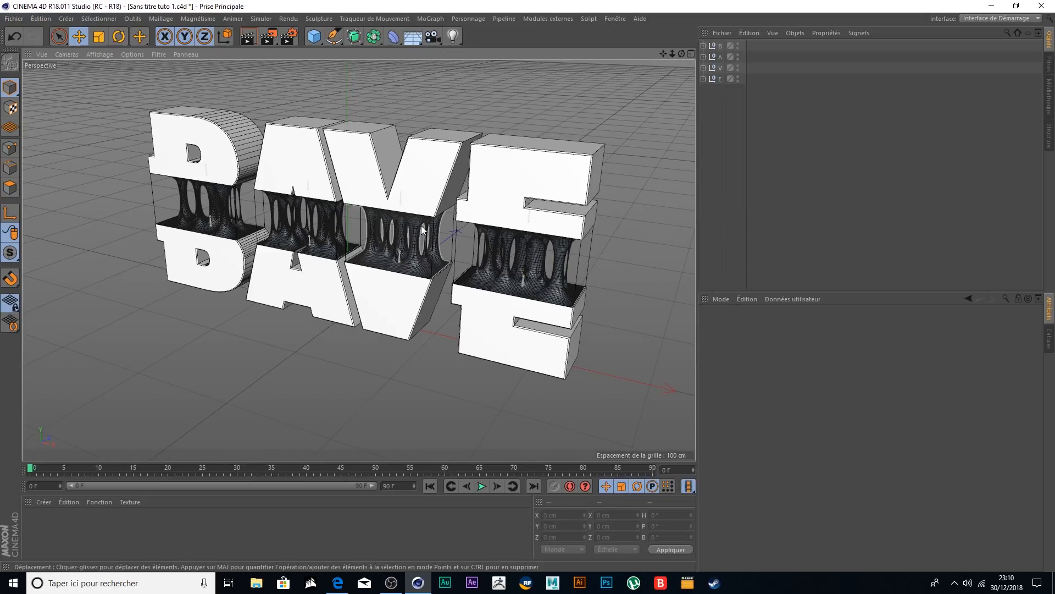
- Create a new material and set its base colour to a soft green with hue 114°, saturation 31% and brightness 80%
double_click(58, 533)
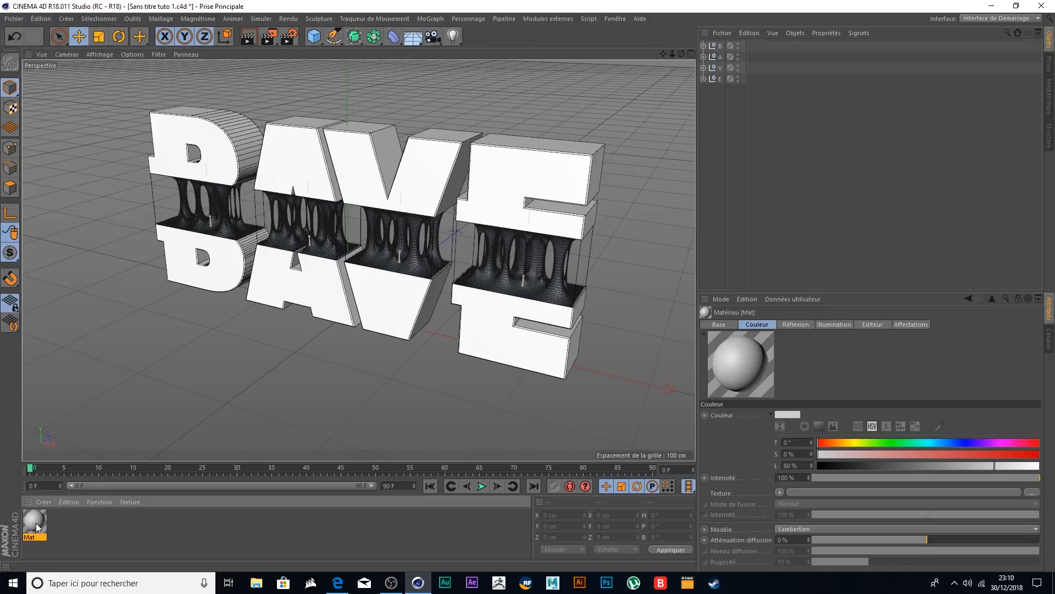
double_click(36, 522)
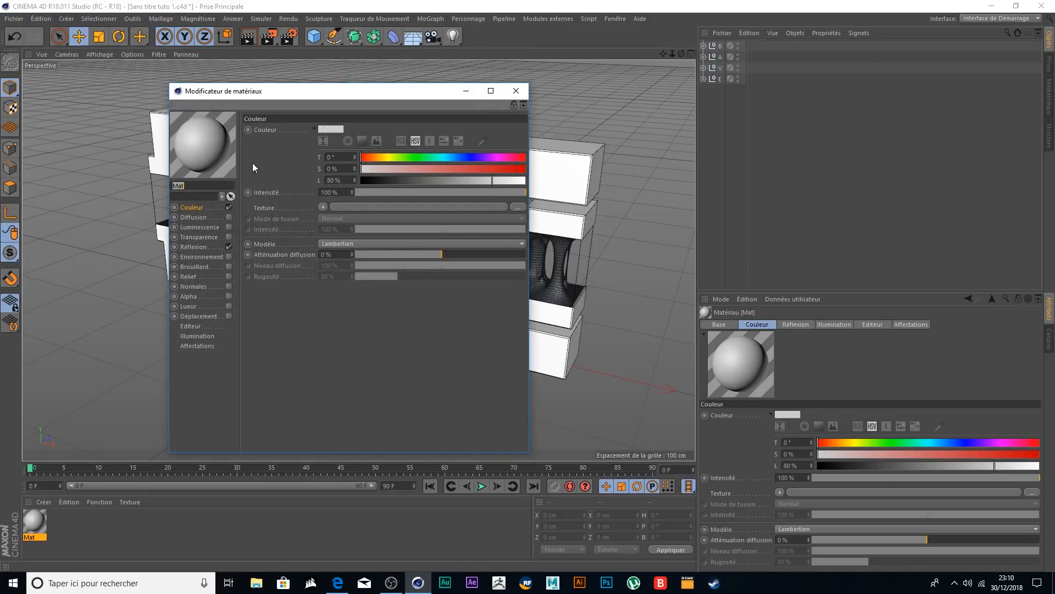
left_click(403, 157)
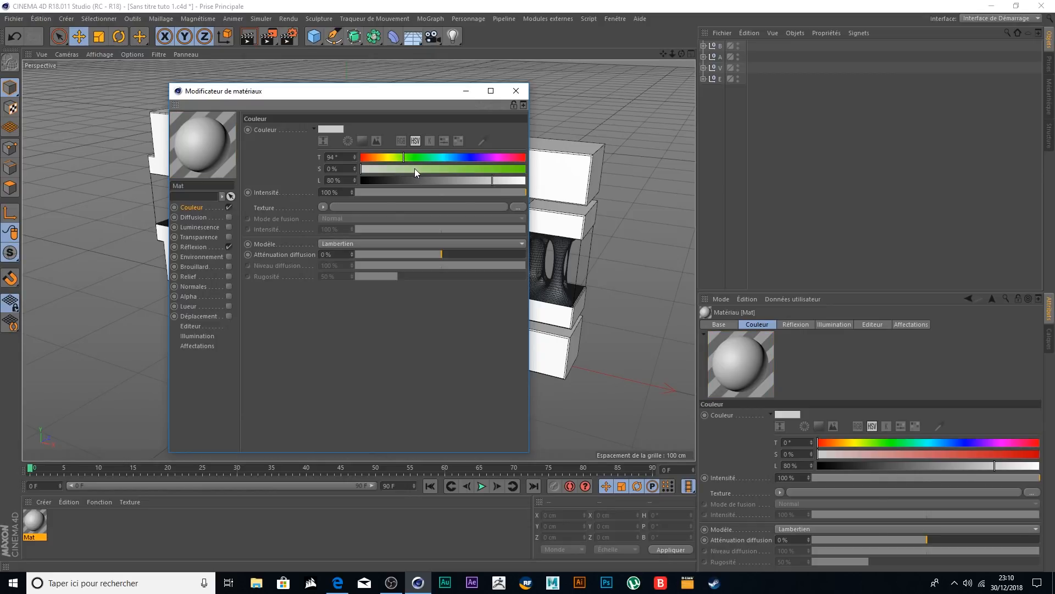
left_click(423, 169)
left_click_drag(419, 170, 413, 169)
left_click(414, 158)
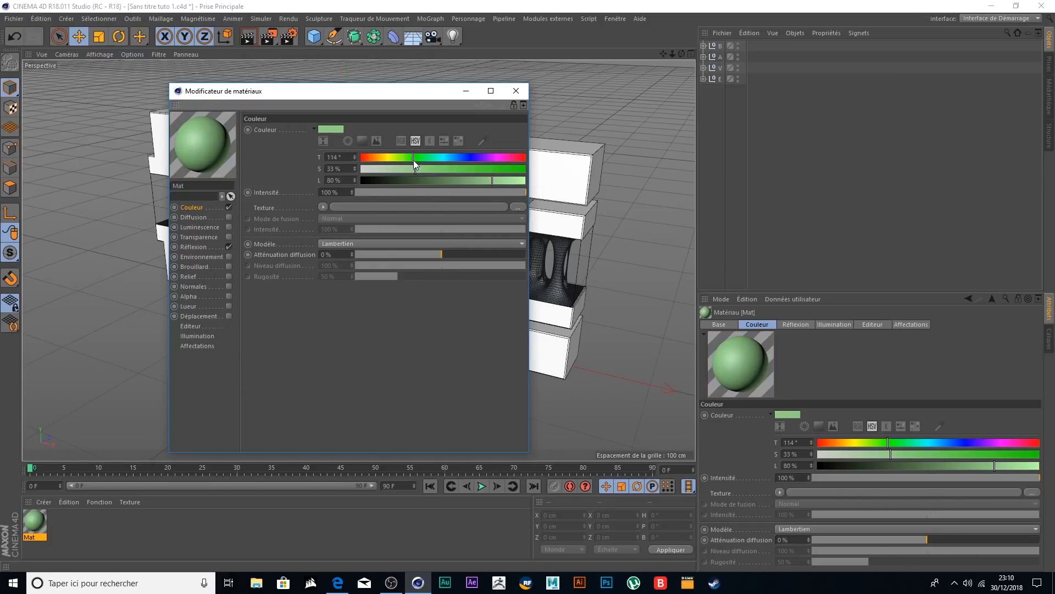
left_click_drag(410, 170, 413, 172)
- Add a Beckmann layer to the material's reflection channel and set its roughness (Rugosité) to 20%
left_click(194, 247)
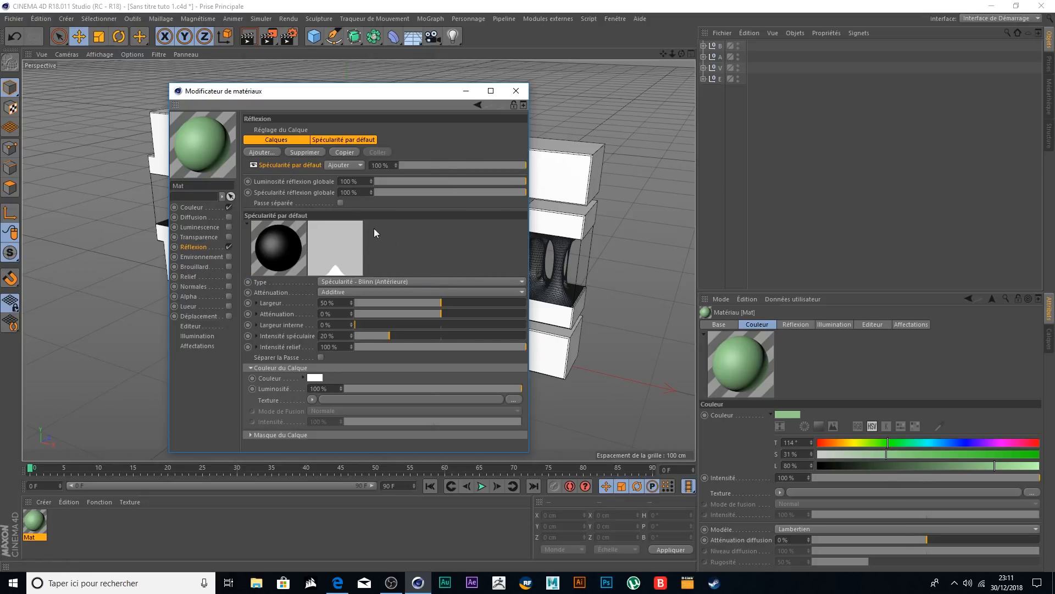
left_click(270, 153)
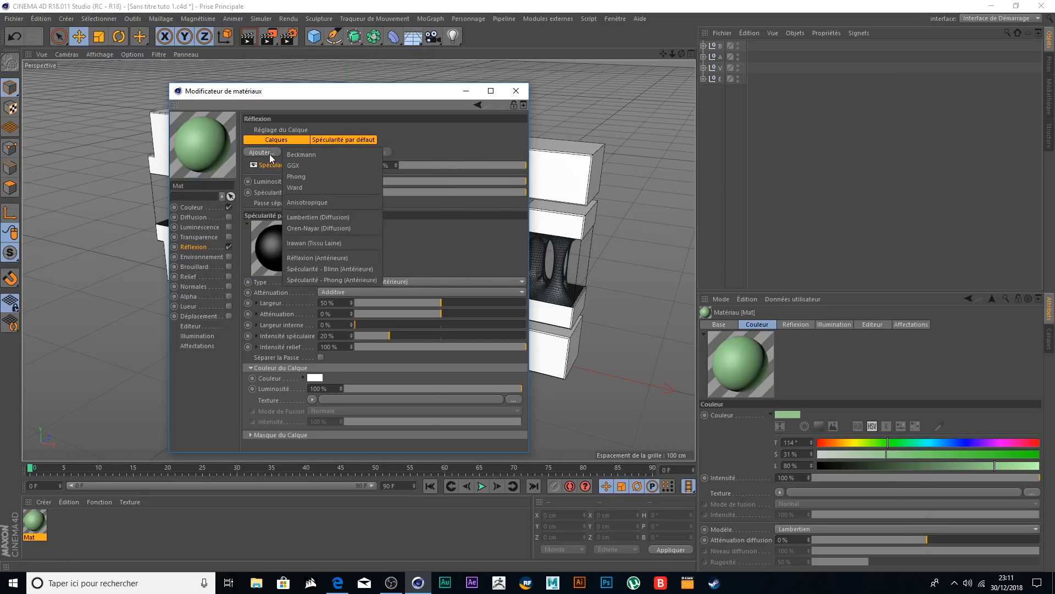
left_click(320, 156)
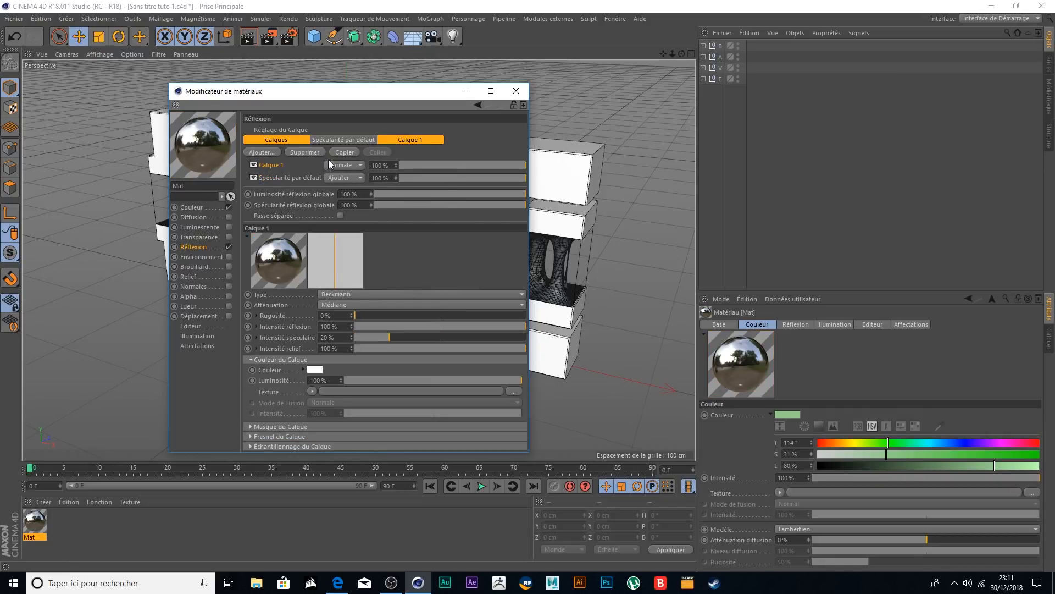
left_click(366, 314)
left_click(369, 317)
left_click_drag(373, 315, 379, 317)
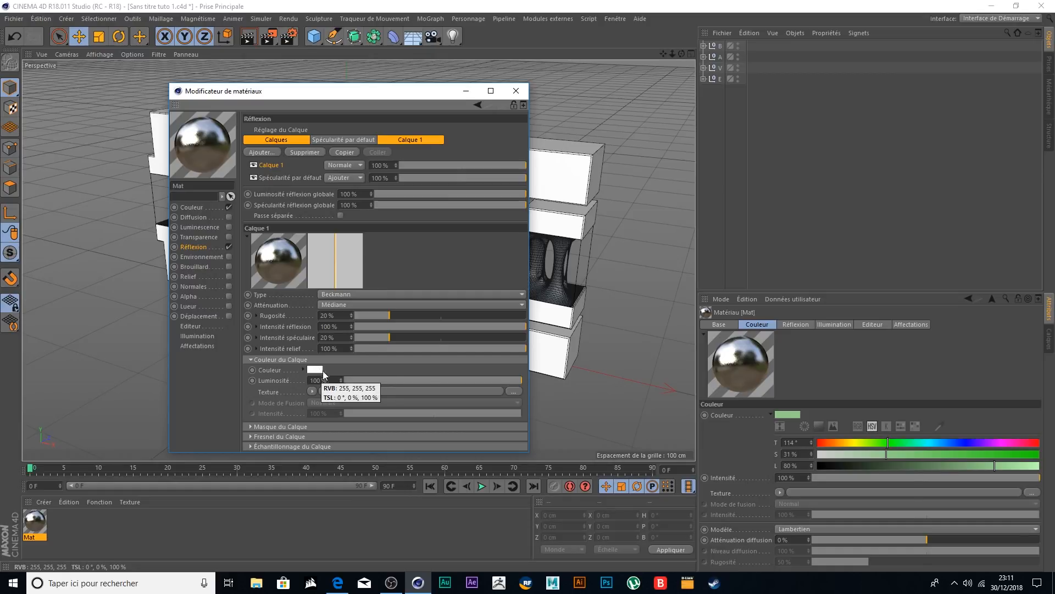
- Load the Rouille surface shader as the layer colour texture of the Beckmann reflection layer
left_click(312, 391)
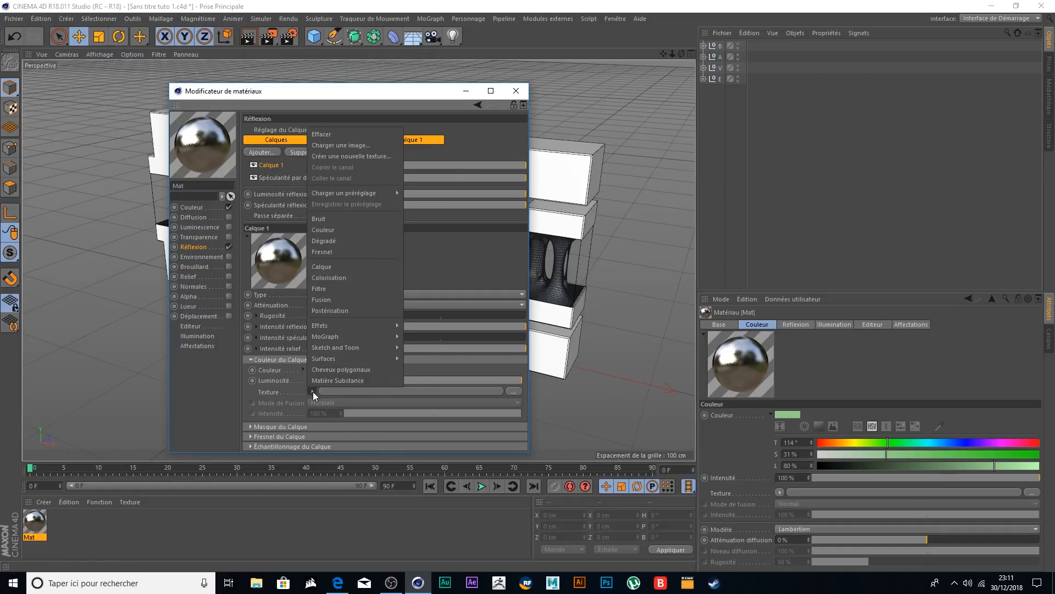
mouse_move(336, 359)
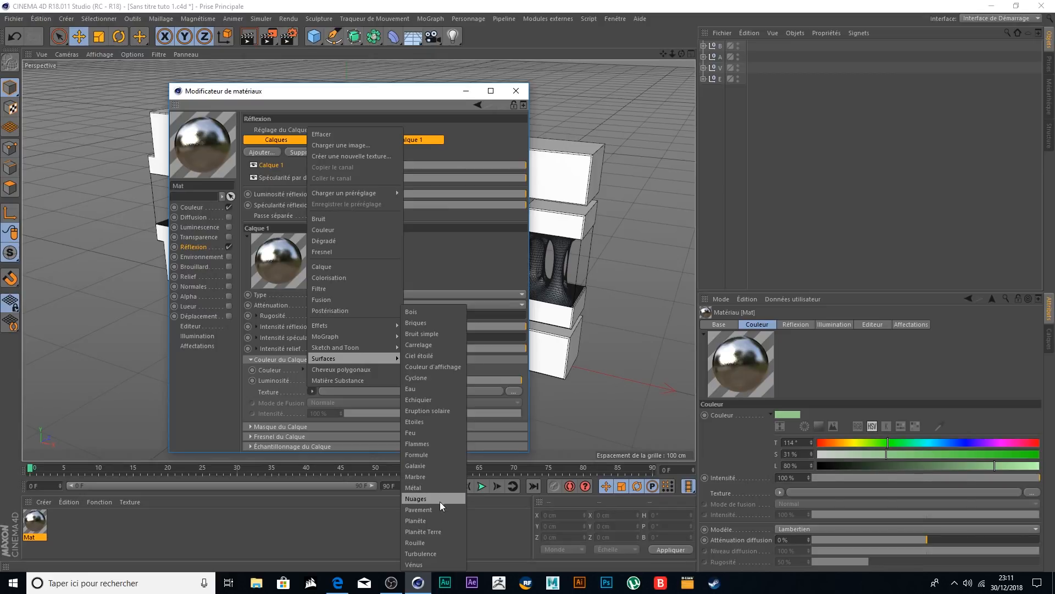
left_click(427, 543)
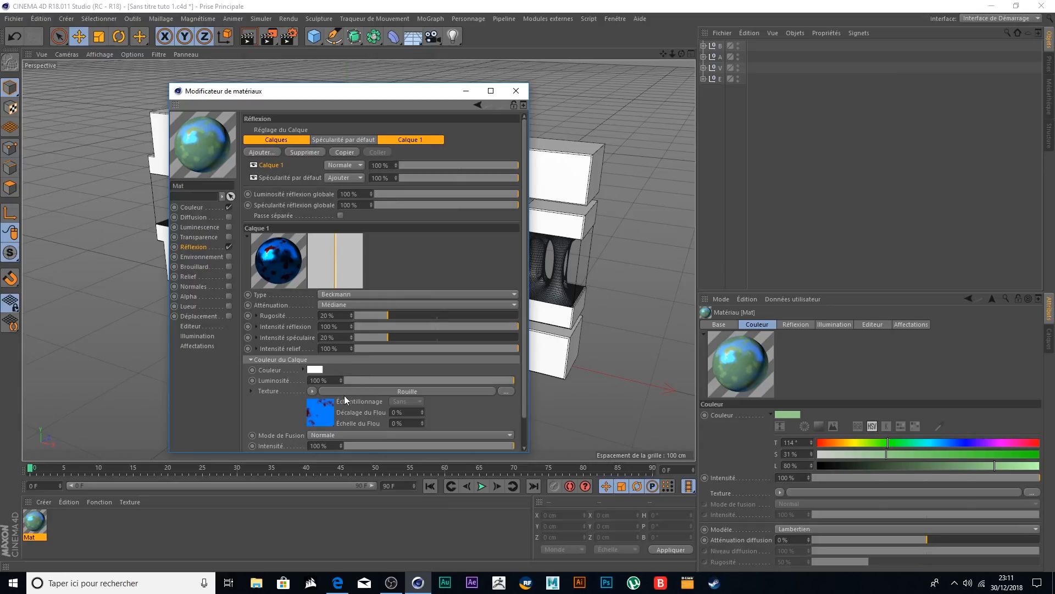
- Set the starting colour of the Rouille shader's gradient to light green with hue 121°, saturation 33% and brightness 100%
left_click(323, 412)
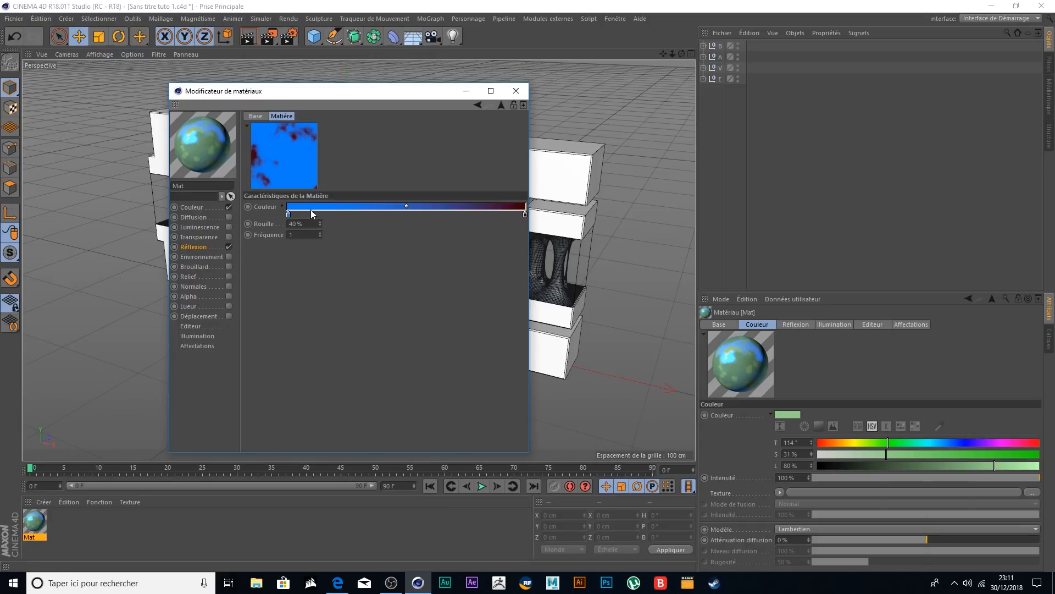
double_click(288, 213)
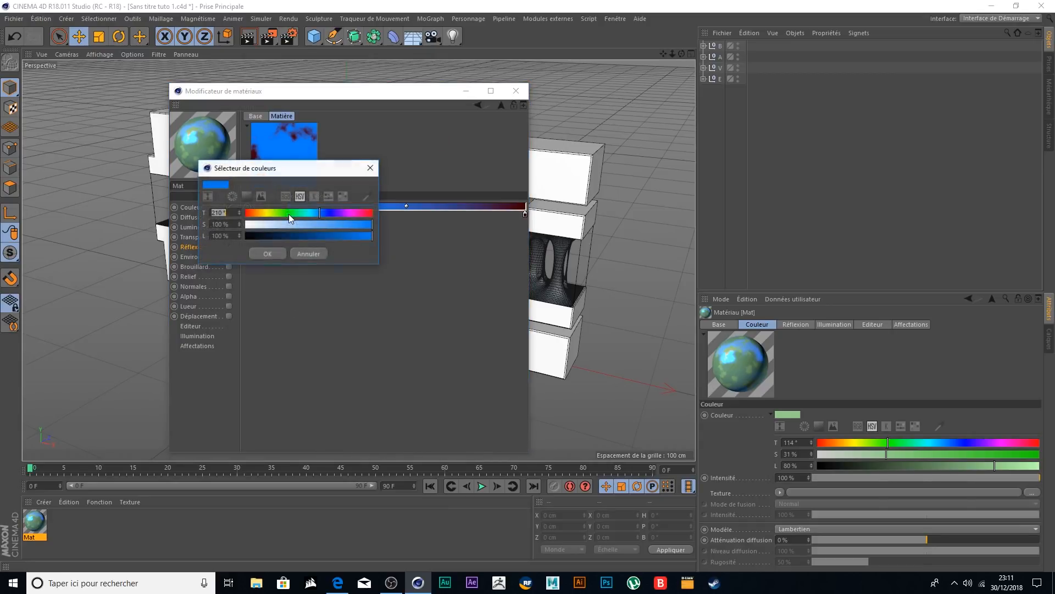
left_click(288, 213)
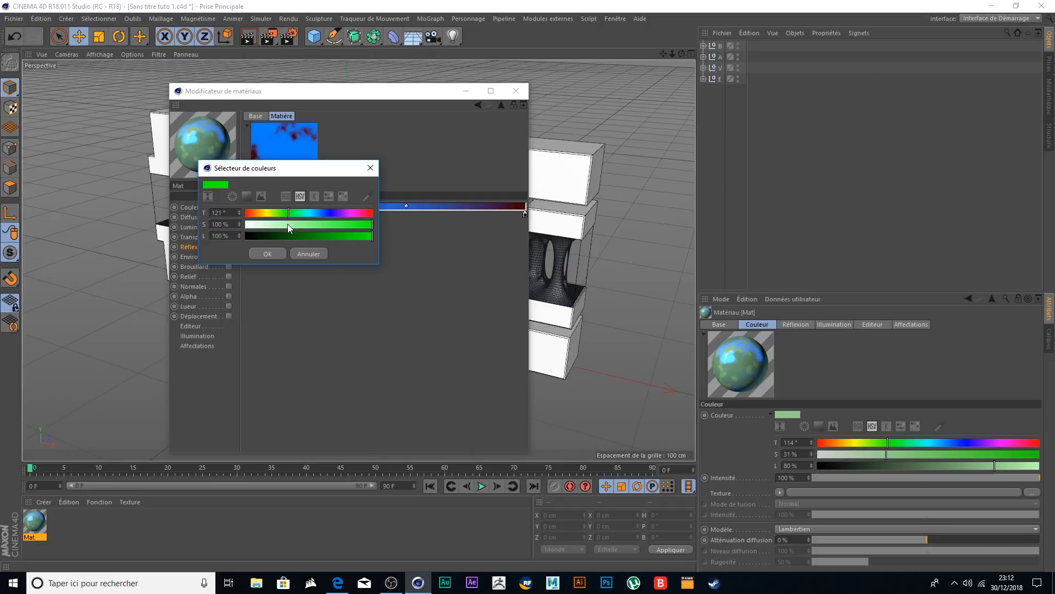
left_click(288, 223)
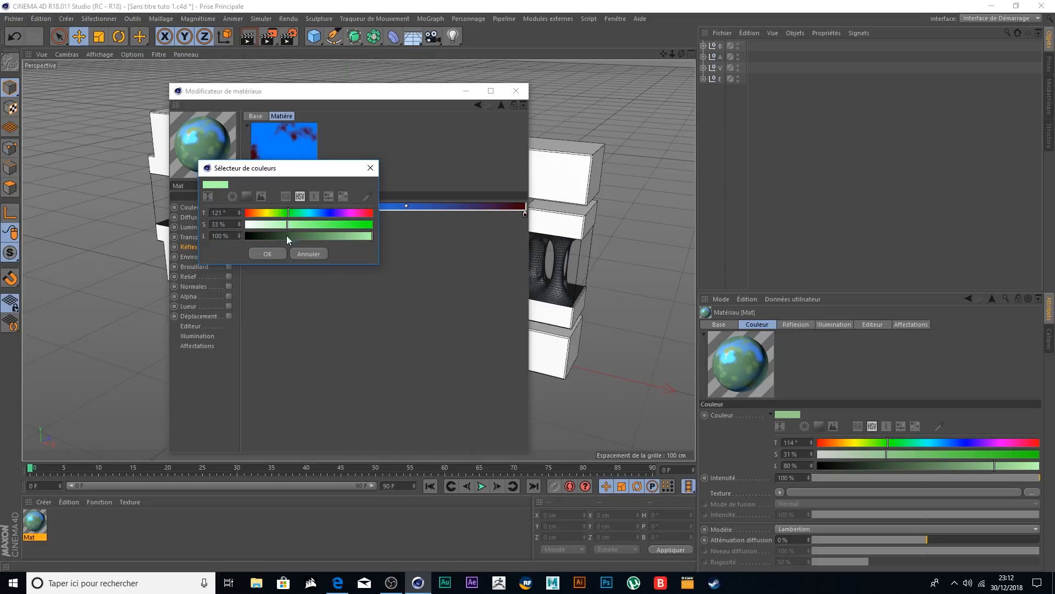
left_click(268, 253)
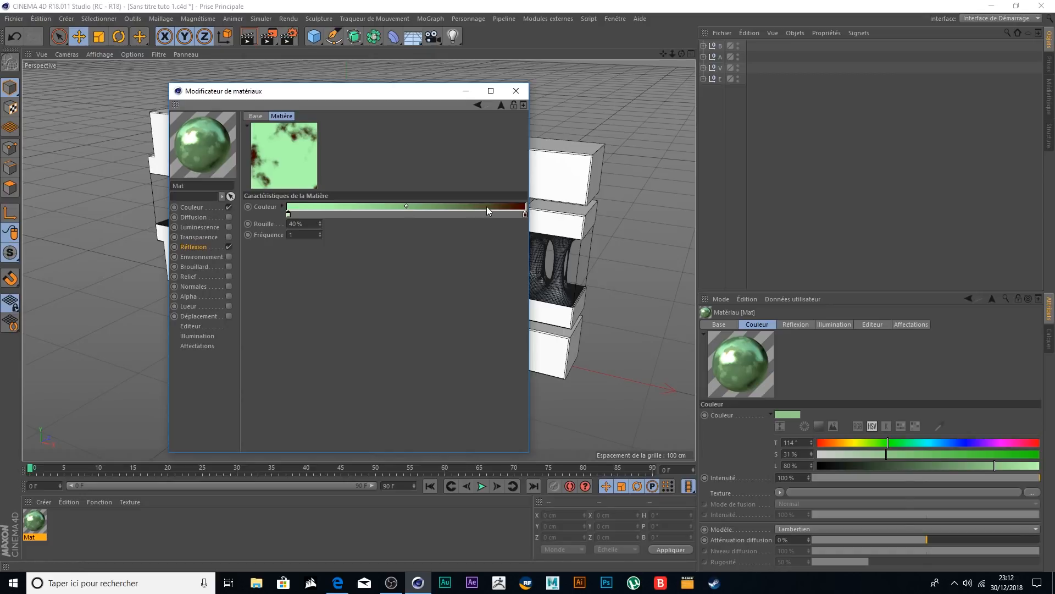
- Set the Rouille gradient's end colour to green (hue 115°, saturation 44%, brightness 73%) and lower reflection layer Calque 1 to 8%
double_click(526, 214)
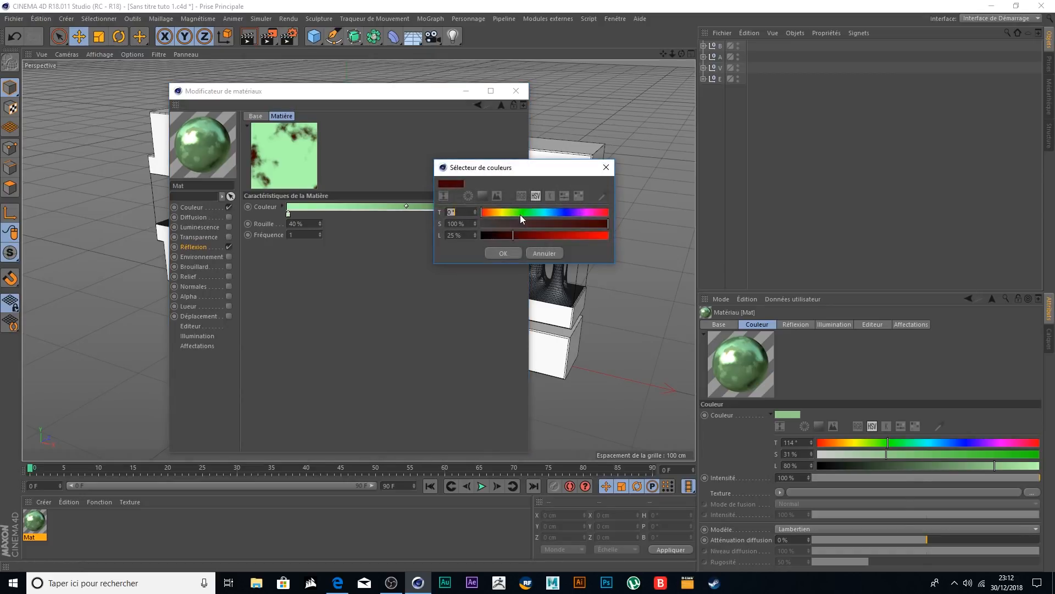
left_click(521, 215)
left_click(522, 213)
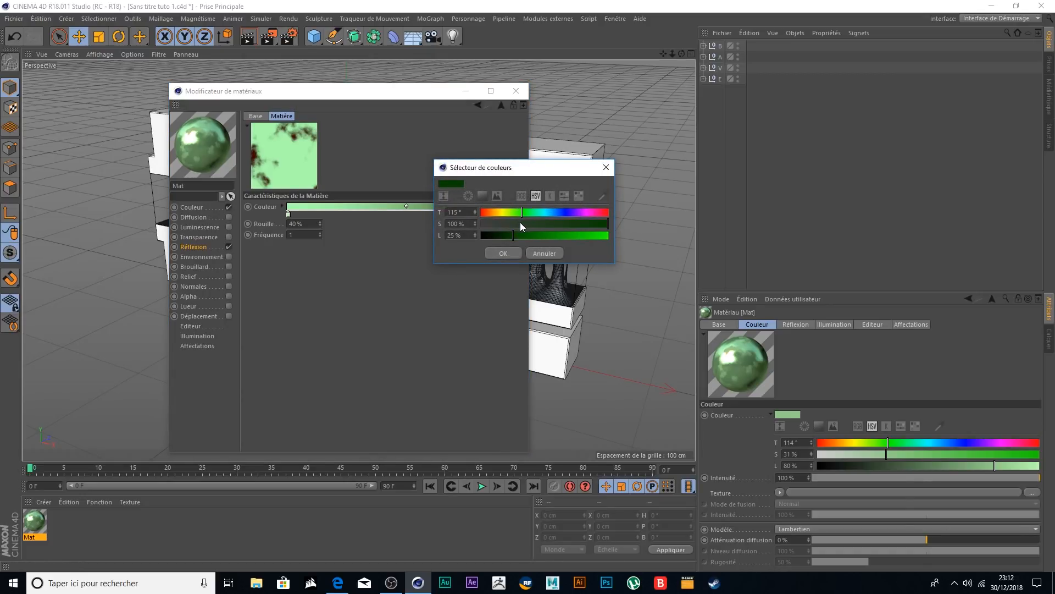
left_click_drag(563, 235, 572, 236)
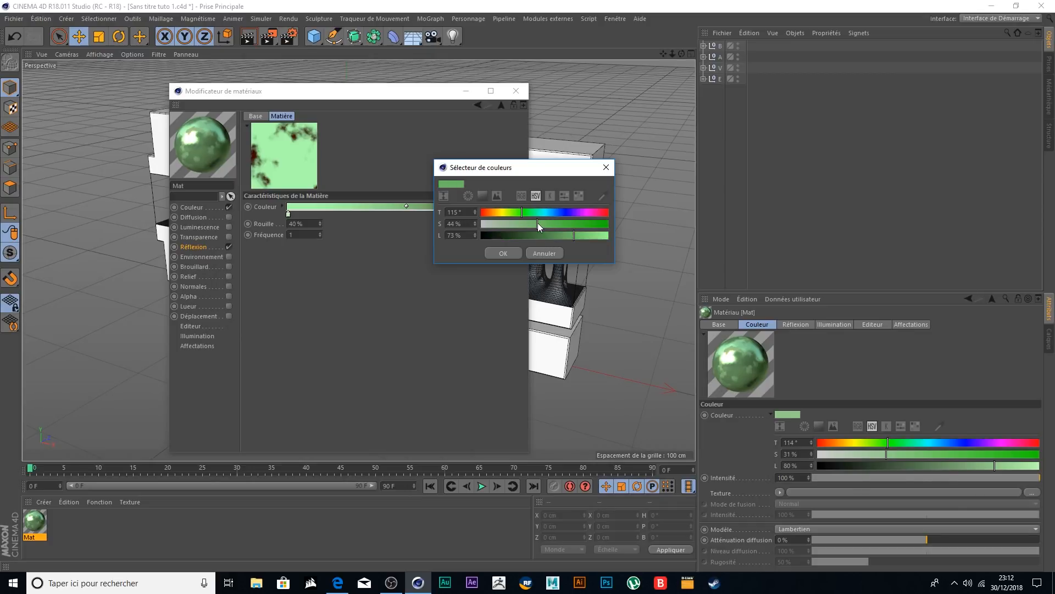
left_click(512, 252)
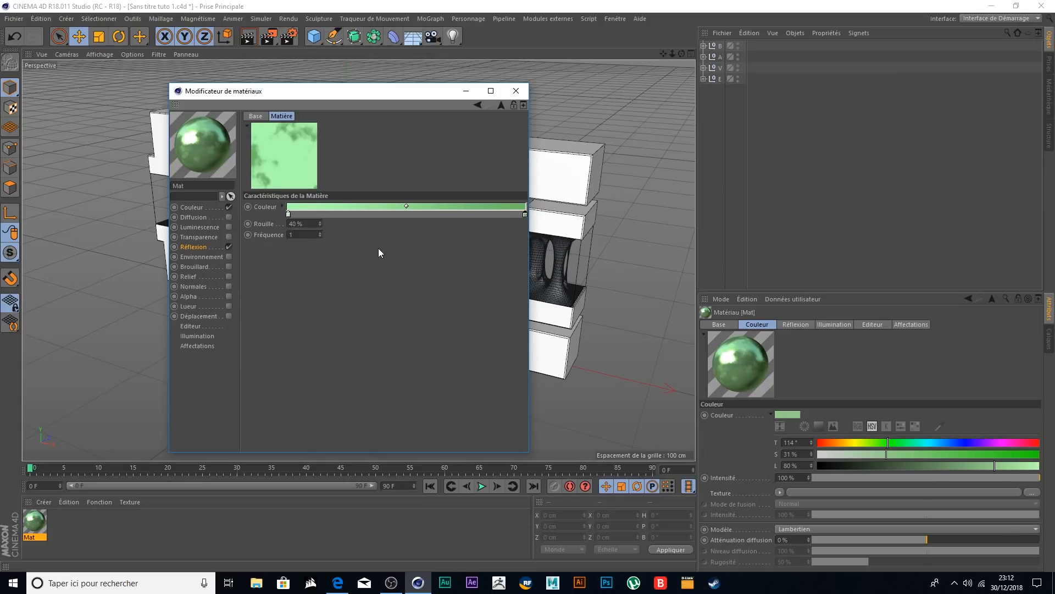
left_click(191, 247)
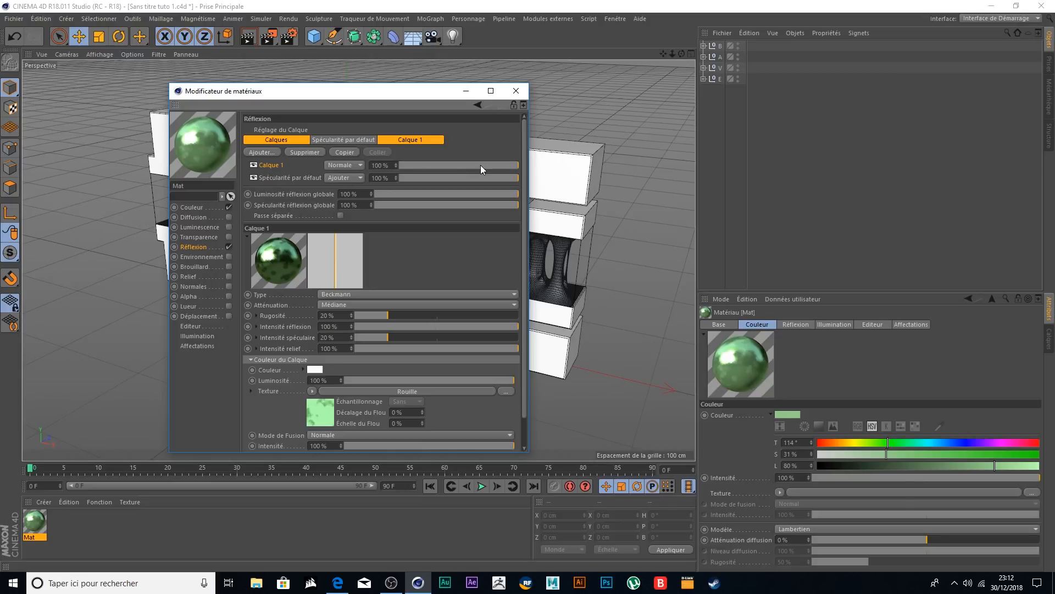
left_click_drag(480, 165, 448, 166)
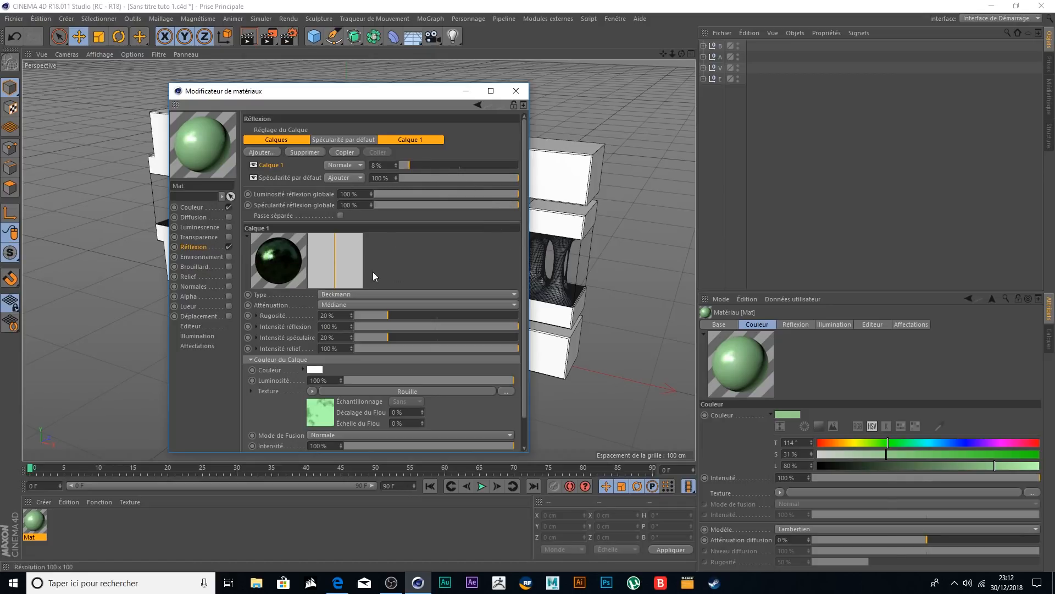
- Enable transparency on the material with the Huile (Végétale) refraction preset and 75% intensity, and close the material editor
left_click(199, 237)
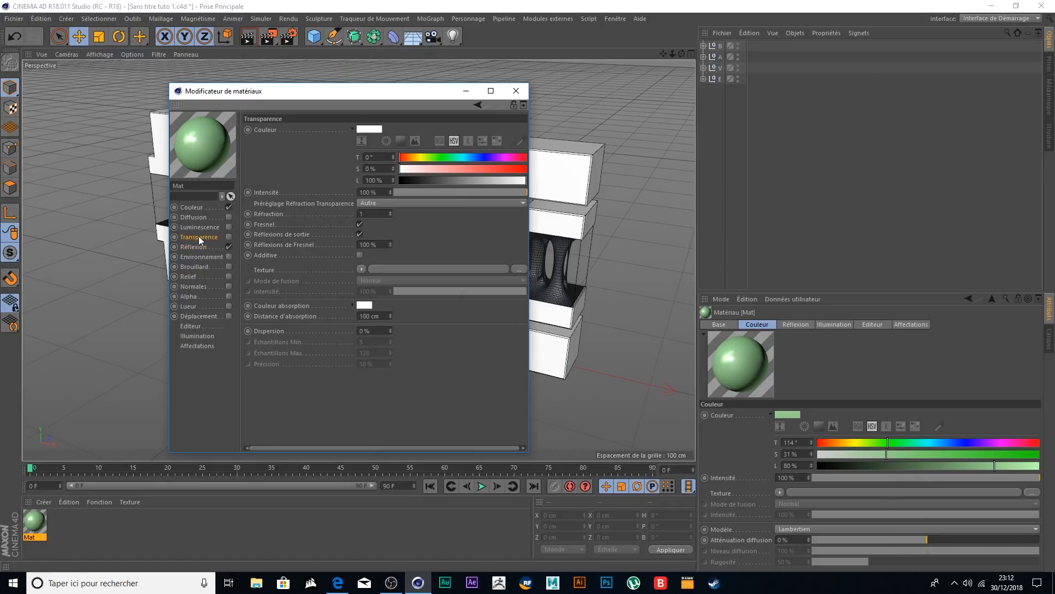
left_click(228, 237)
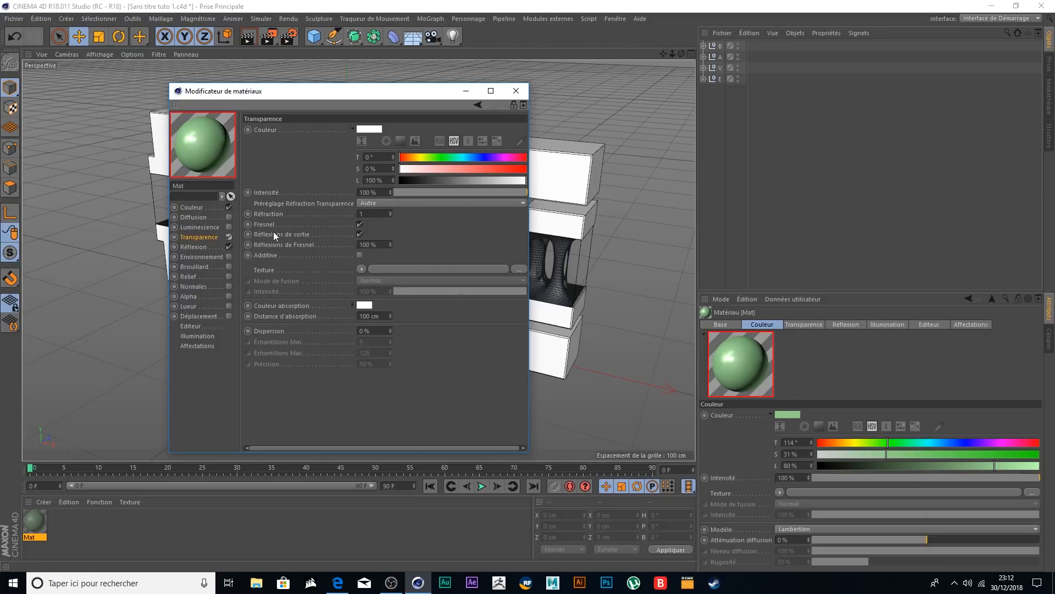
left_click(418, 203)
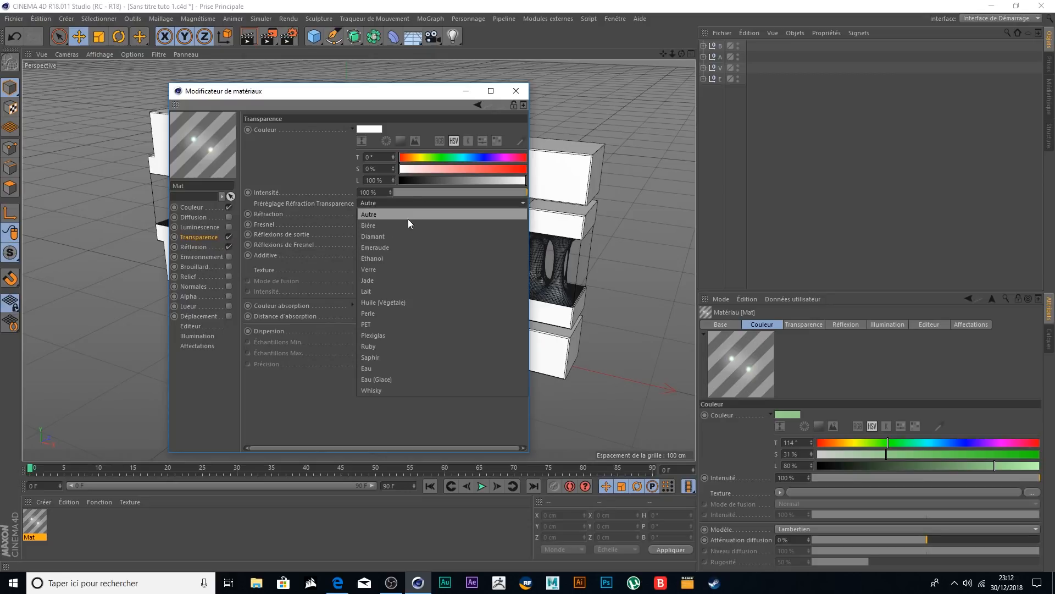
left_click(397, 303)
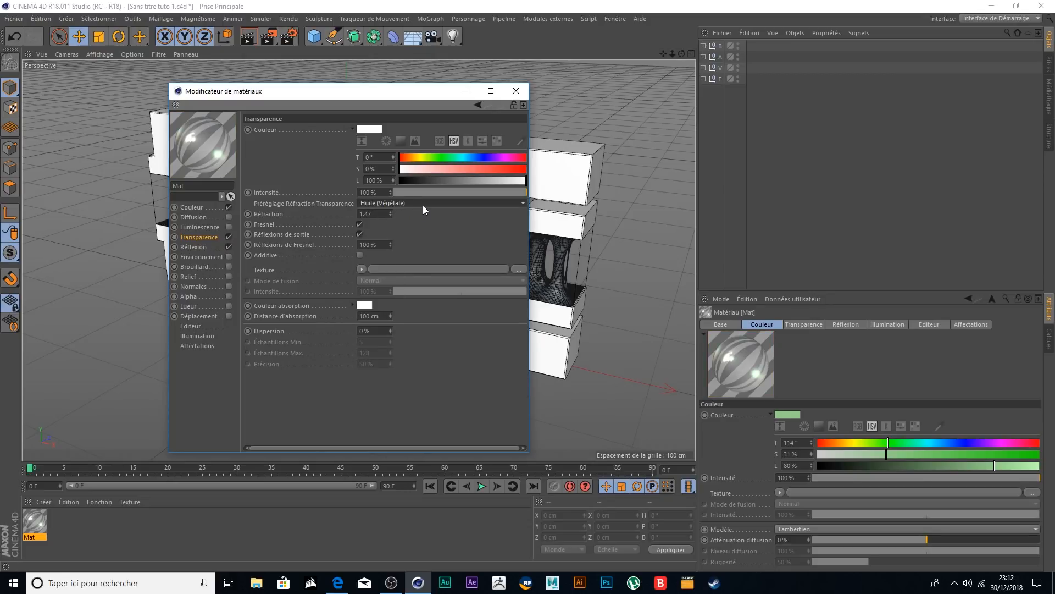
left_click(496, 192)
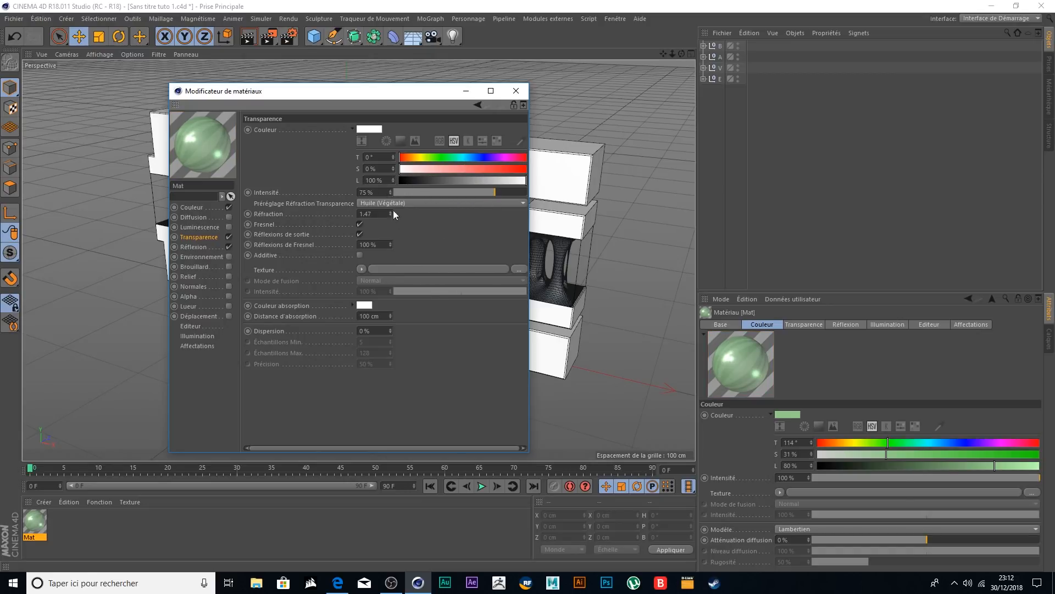
left_click(516, 92)
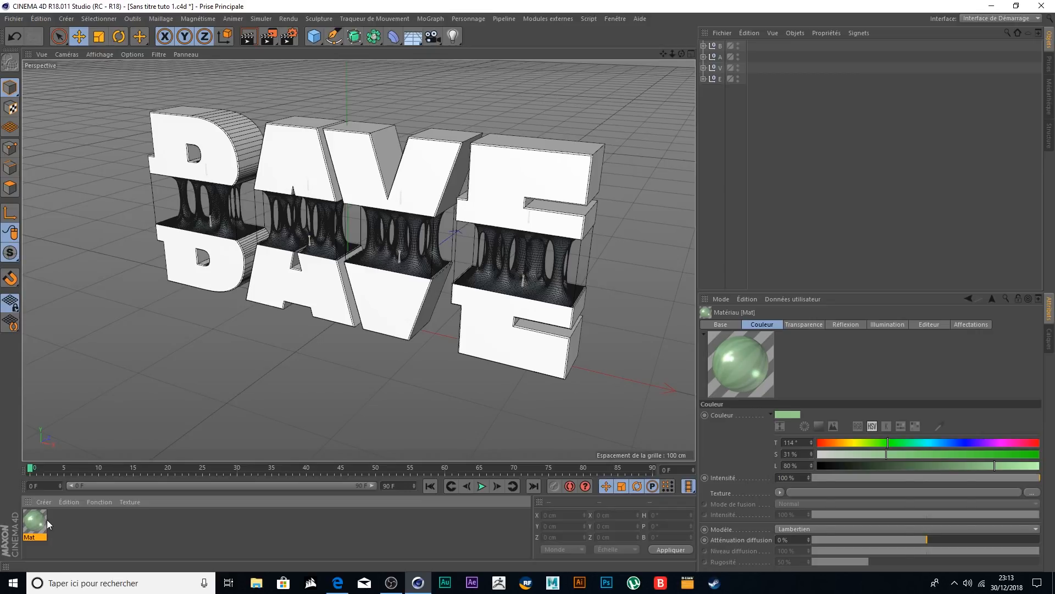
- Duplicate the green slime material and turn off Transparence on the copy Mat.1
left_click_drag(39, 527, 67, 527, "ctrl")
double_click(67, 527)
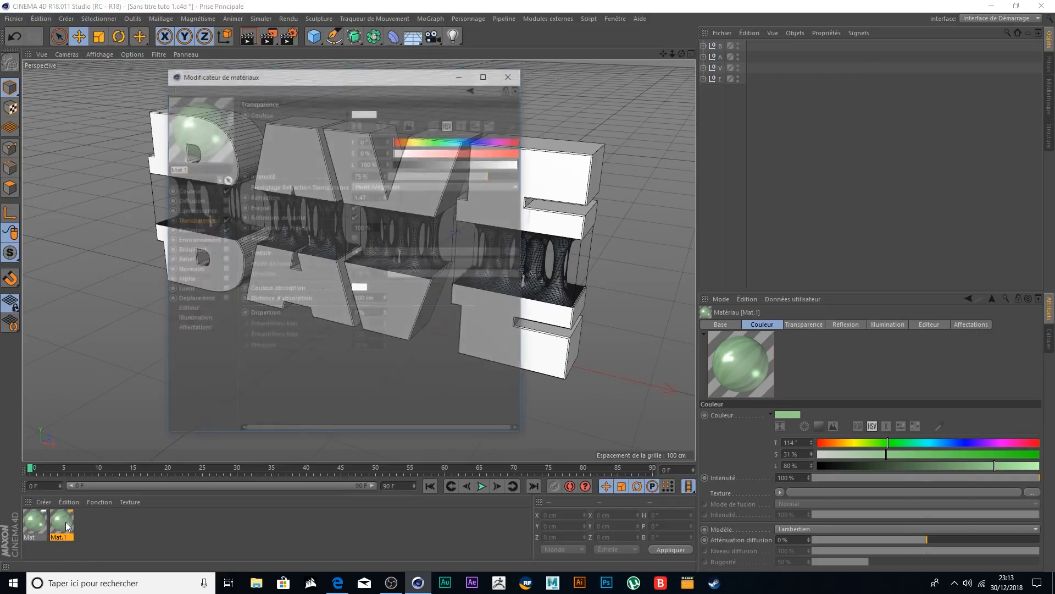
left_click(224, 220)
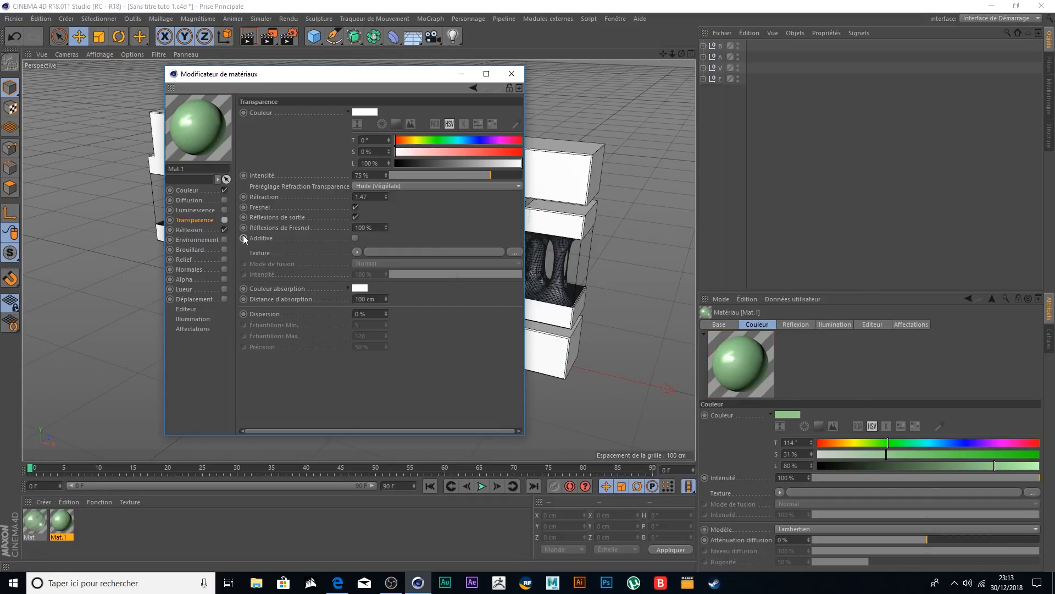
left_click(511, 74)
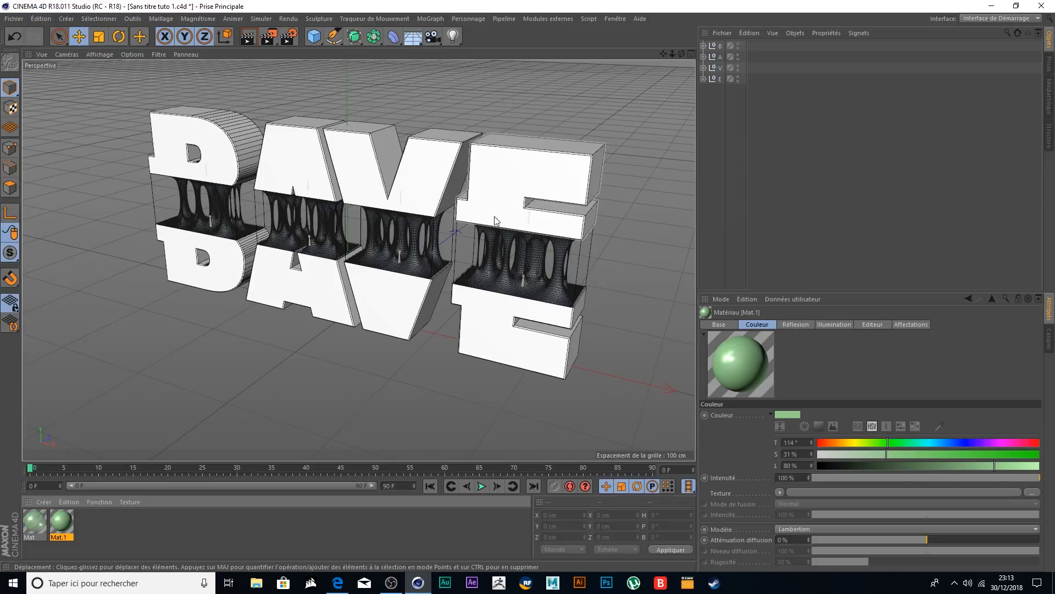
- Apply the translucent material Mat to the stretched strands of all four letters B, A, V and E
scroll(383, 339, "up", 5)
scroll(368, 328, "down", 3)
scroll(369, 324, "up", 4)
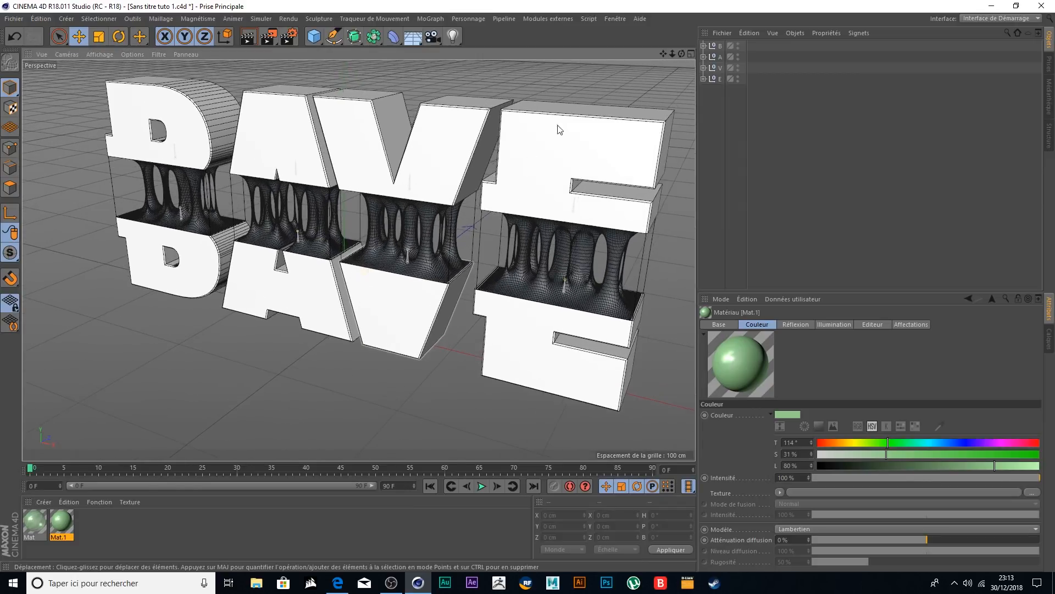
left_click_drag(681, 53, 705, 80)
mouse_move(462, 209)
left_mouse_down("alt")
mouse_move(495, 150)
mouse_move(465, 203)
left_mouse_up("alt")
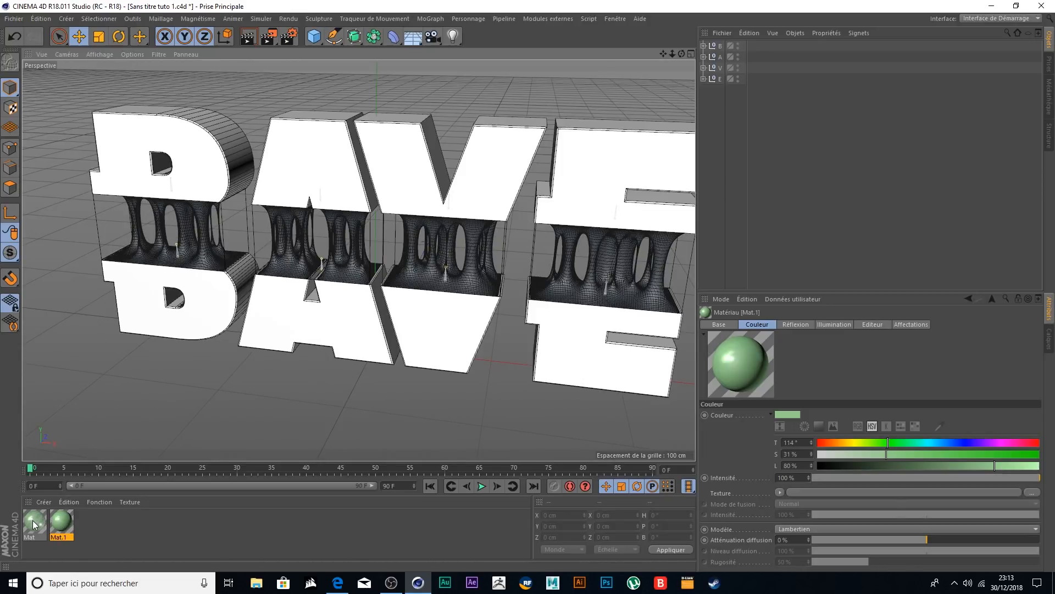
left_click_drag(32, 520, 161, 221)
left_click_drag(35, 520, 288, 229)
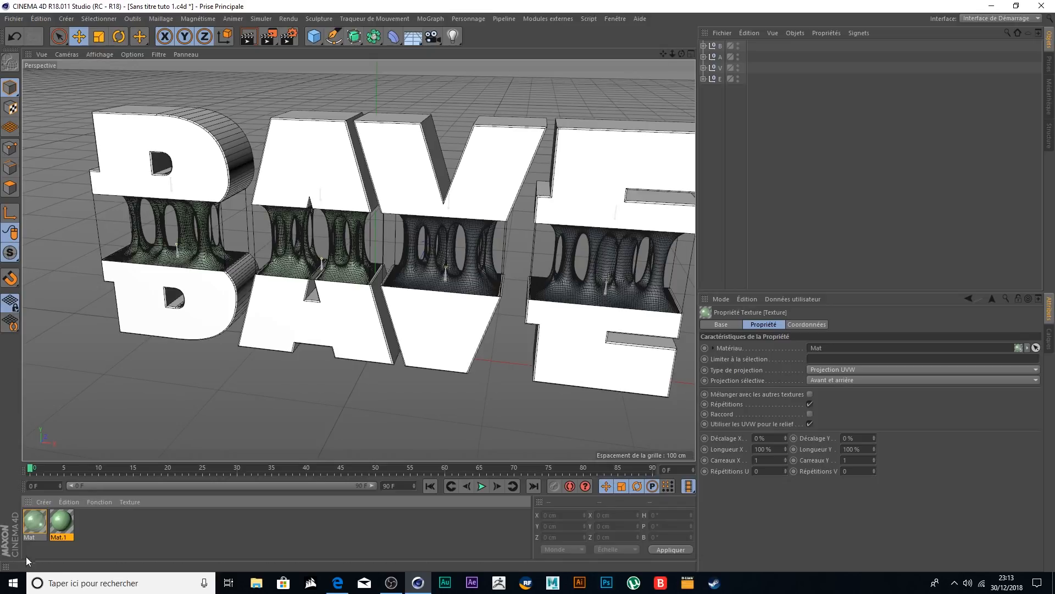
left_click_drag(42, 526, 434, 251)
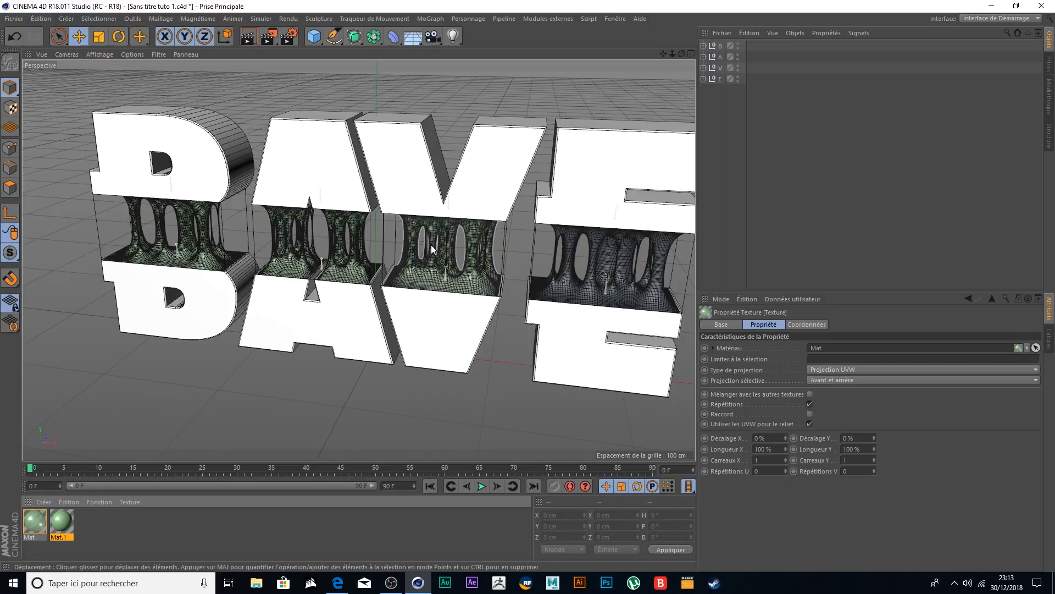
left_click_drag(535, 205, 592, 256)
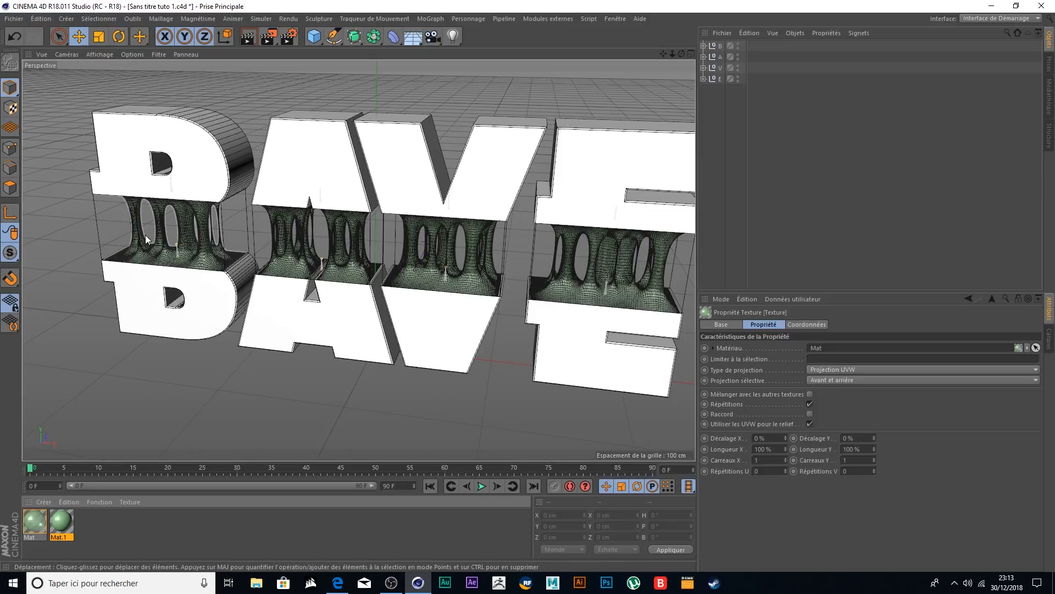
- Expand the B group, select its lower letter half and hide the Surface de Subdivision strands in the viewport
scroll(144, 234, "up", 6)
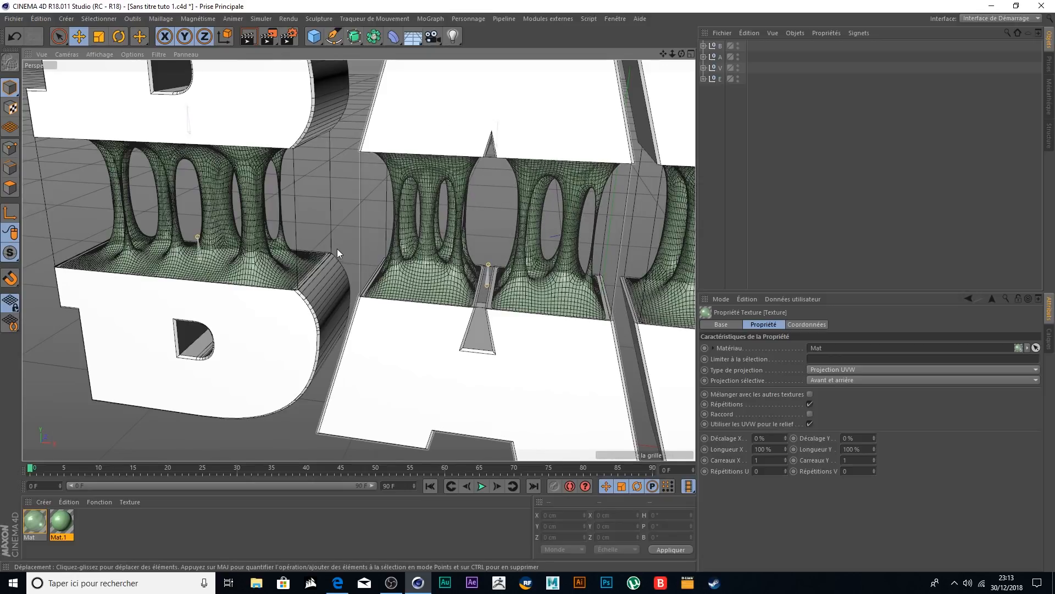
mouse_move(346, 208)
left_mouse_down("alt")
mouse_move(350, 159)
mouse_move(361, 219)
mouse_move(321, 223)
mouse_move(337, 222)
left_mouse_up("alt")
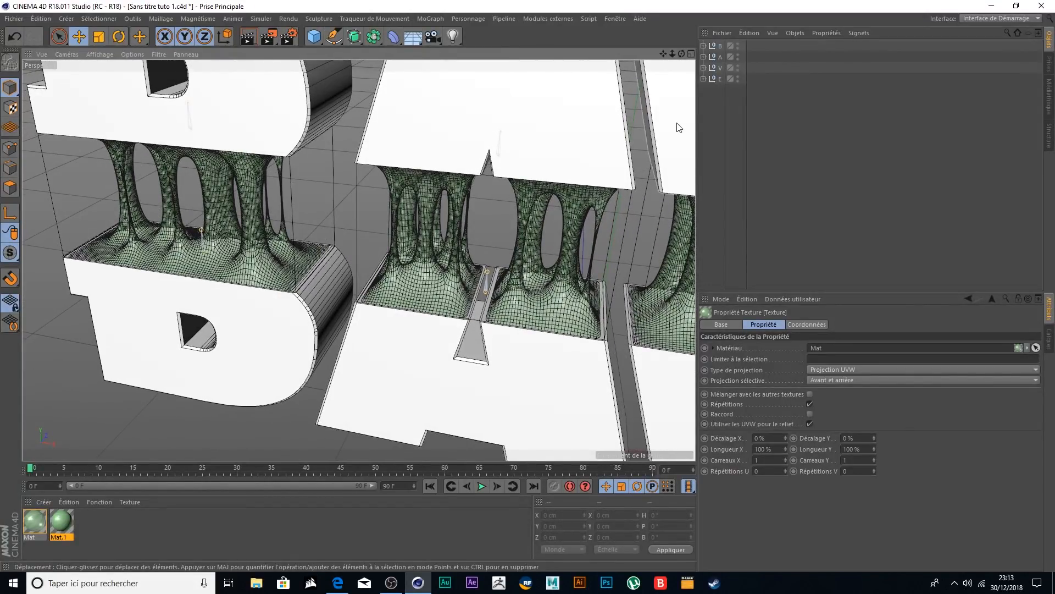
left_click_drag(663, 54, 714, 54)
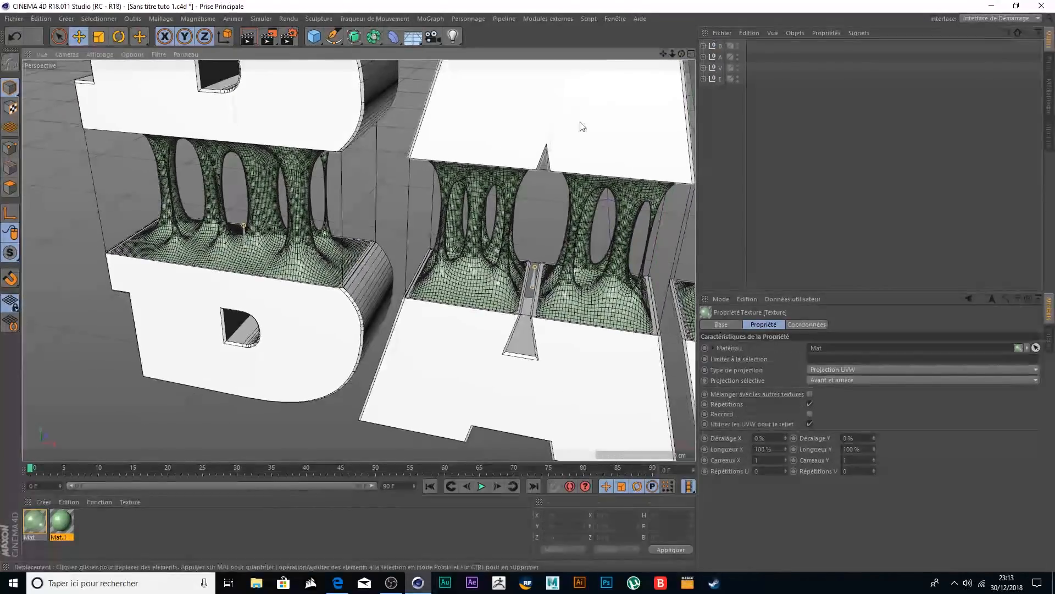
scroll(400, 193, "down", 5)
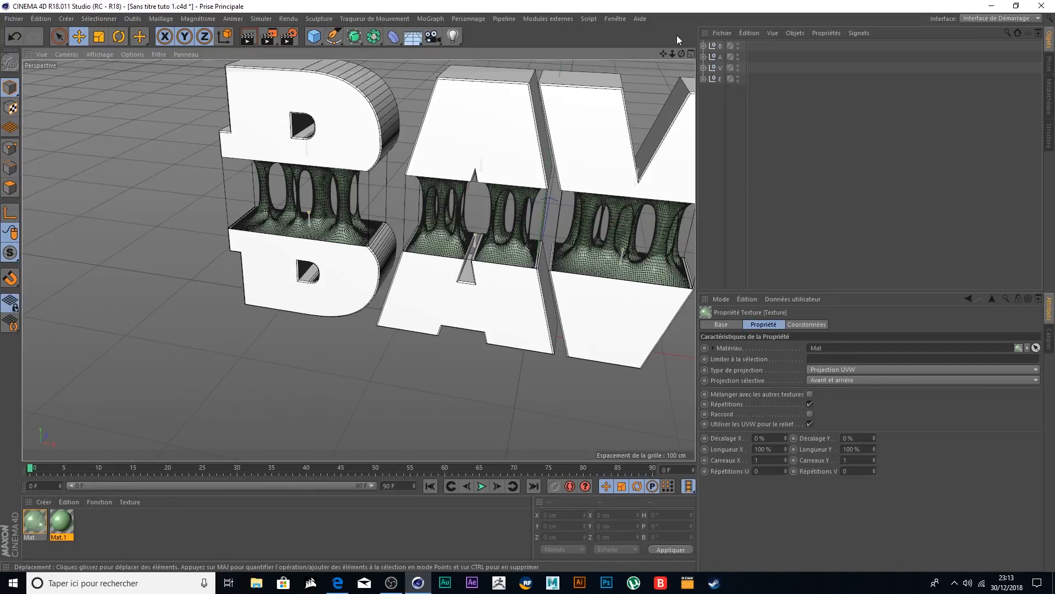
left_click(704, 45)
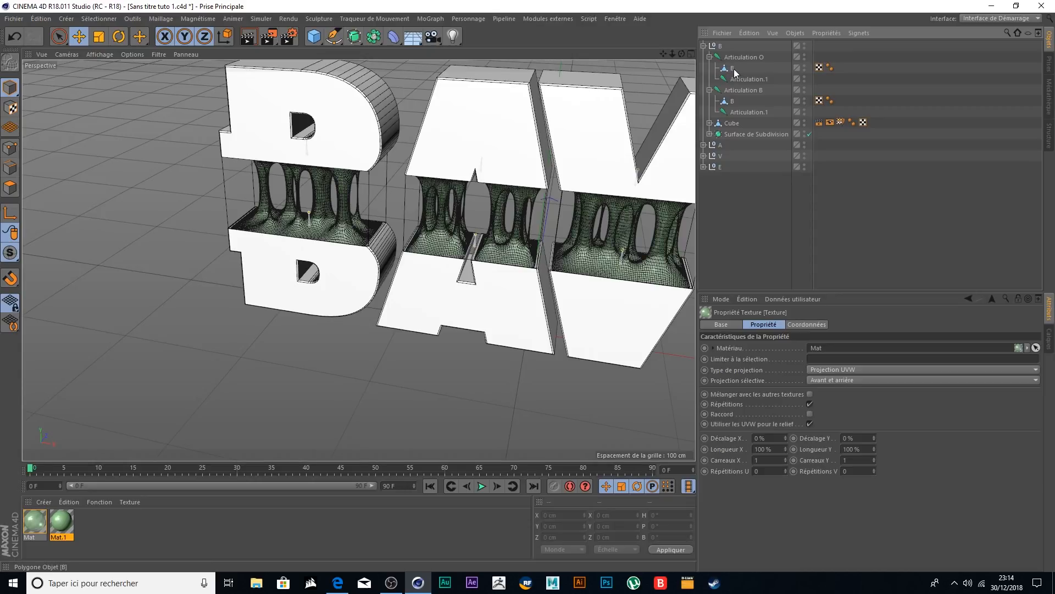
left_click(733, 101)
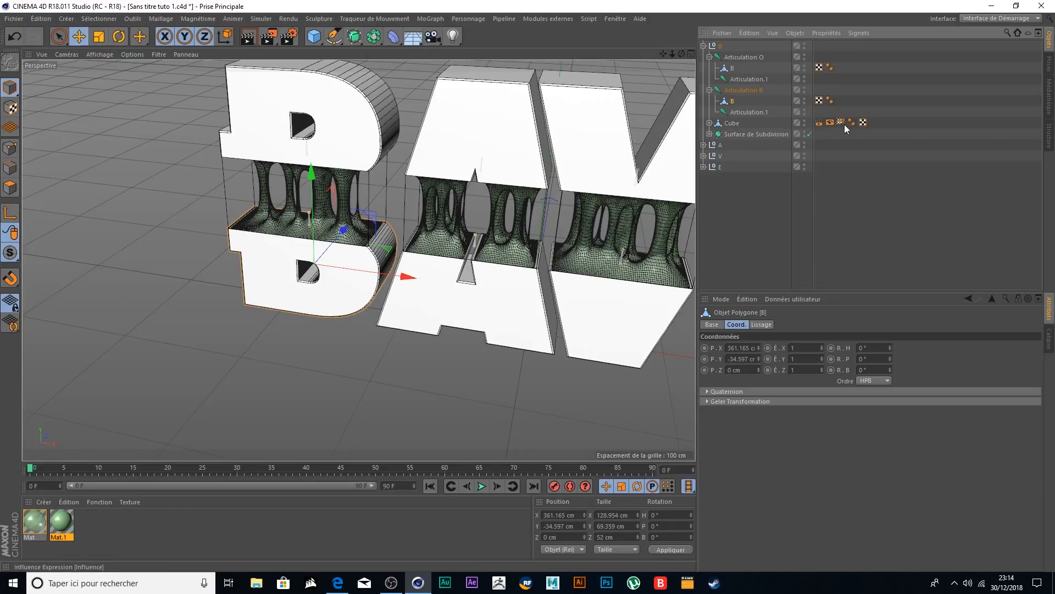
left_click(806, 120)
left_click(806, 120)
left_click(806, 120)
left_click(806, 120)
left_click(806, 120)
left_click(804, 132)
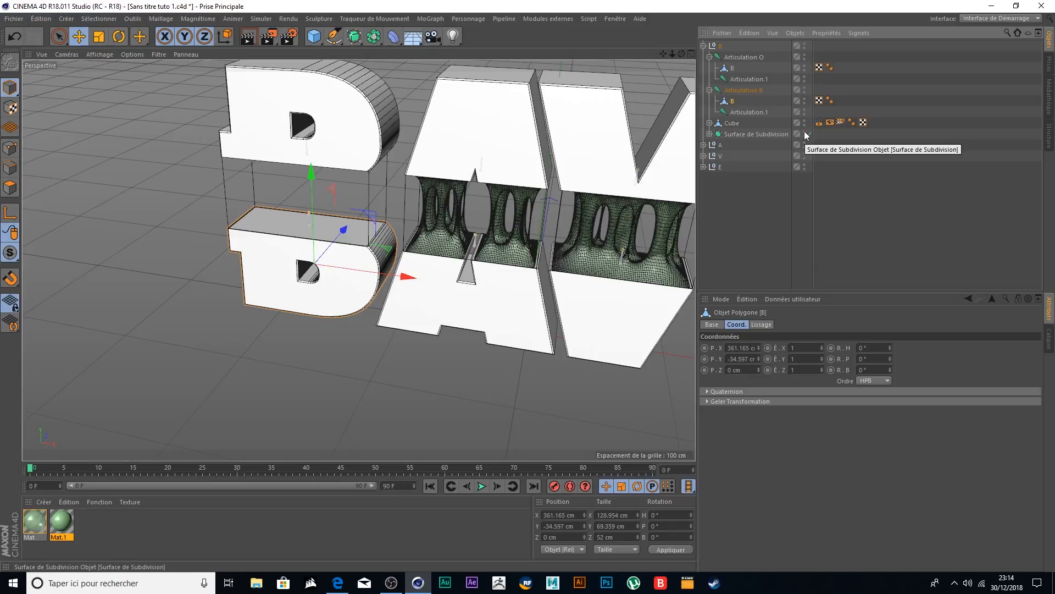
- Select the upper cut face of the lower B half in polygon mode and apply the opaque green Mat.1 to it
scroll(284, 200, "up", 4)
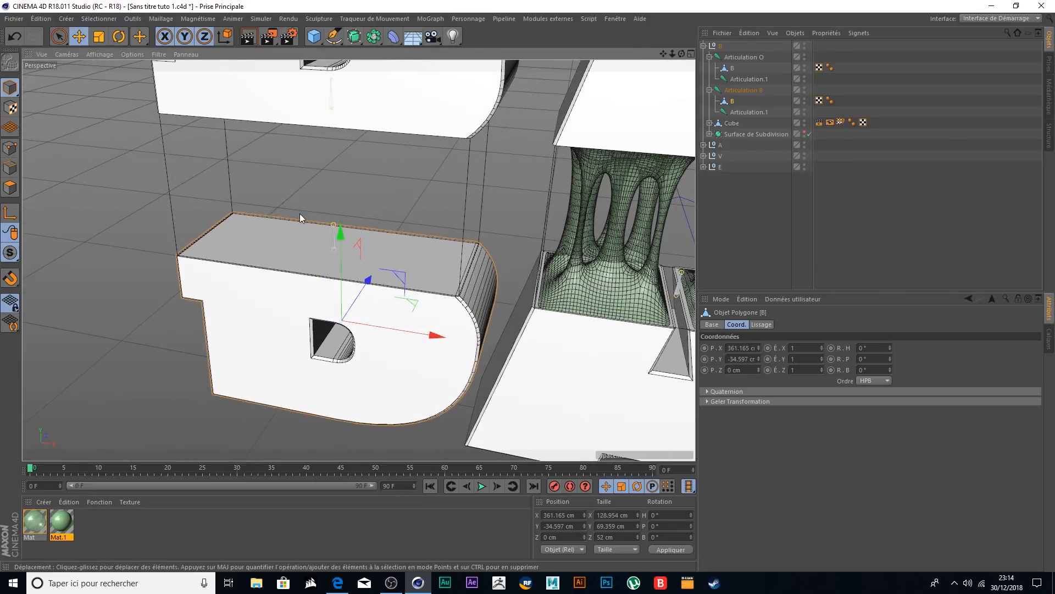
scroll(369, 269, "up", 3)
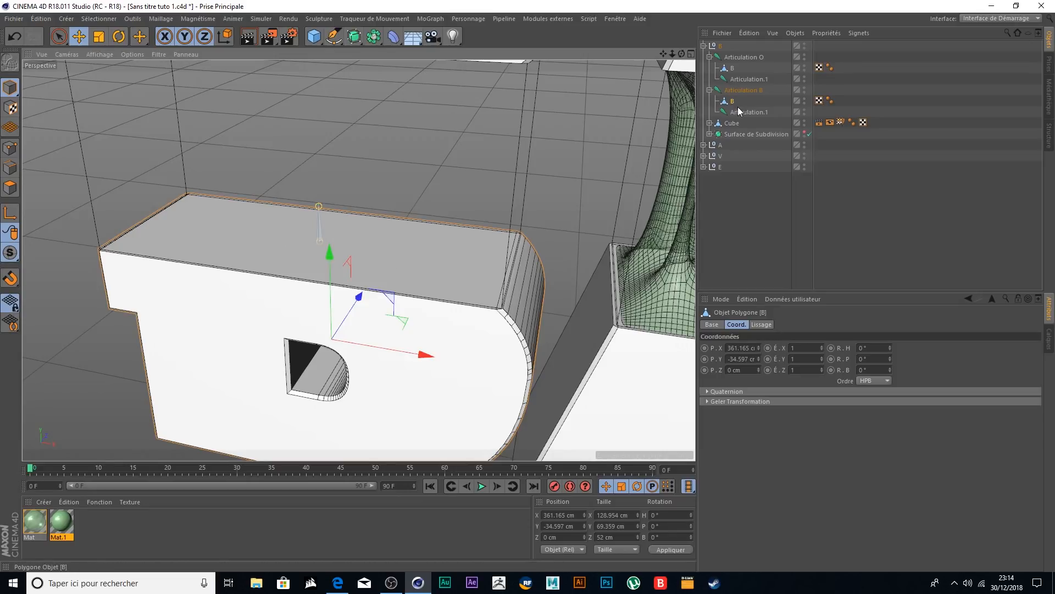
left_click(59, 38)
left_click(10, 187)
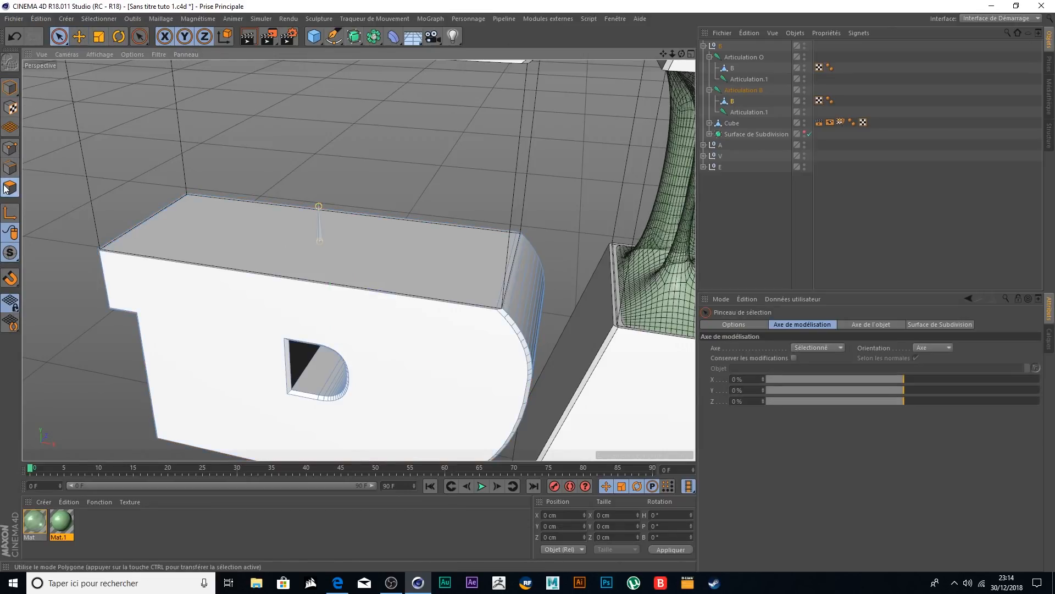
scroll(251, 240, "up", 2)
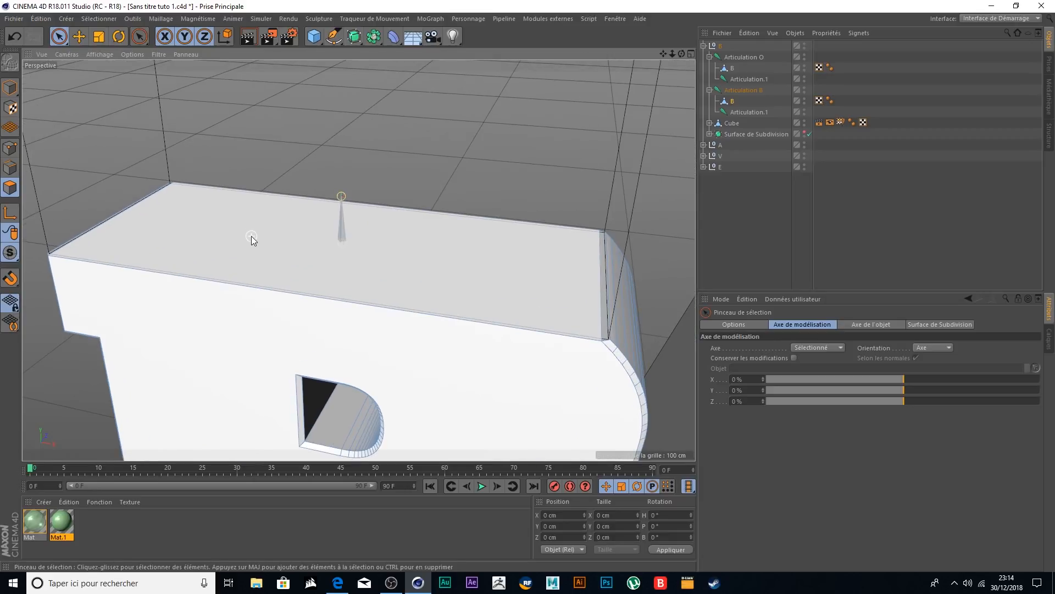
left_click(423, 252)
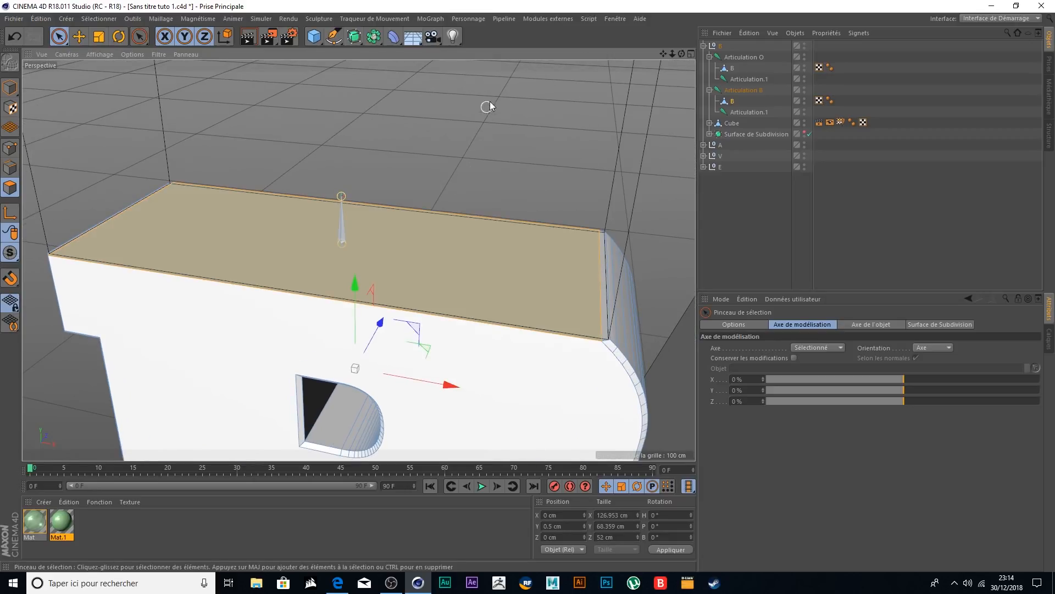
scroll(491, 104, "down", 2)
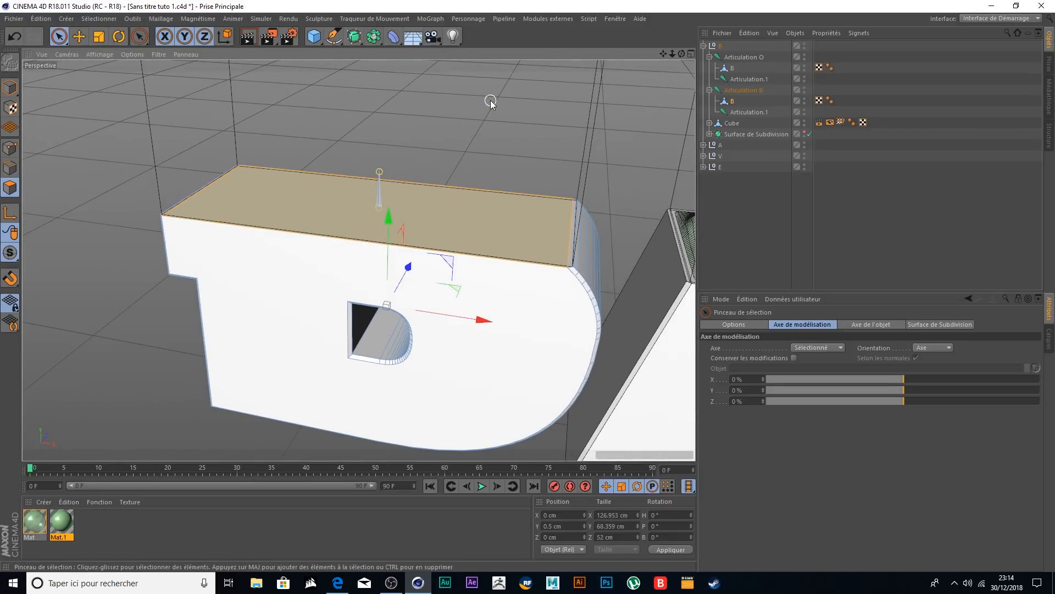
scroll(491, 103, "down", 2)
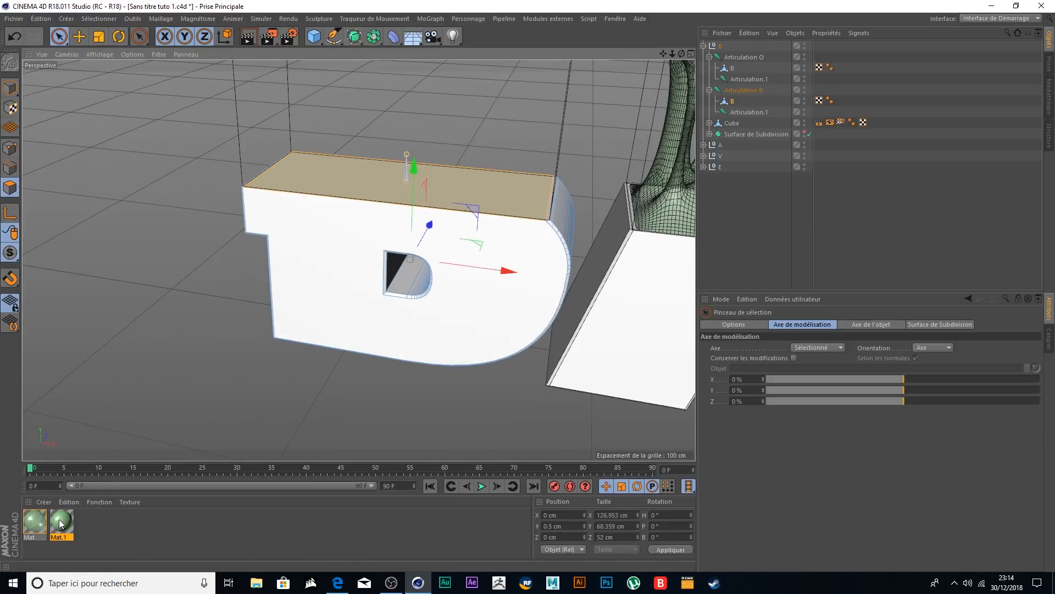
left_click_drag(349, 186, 353, 179)
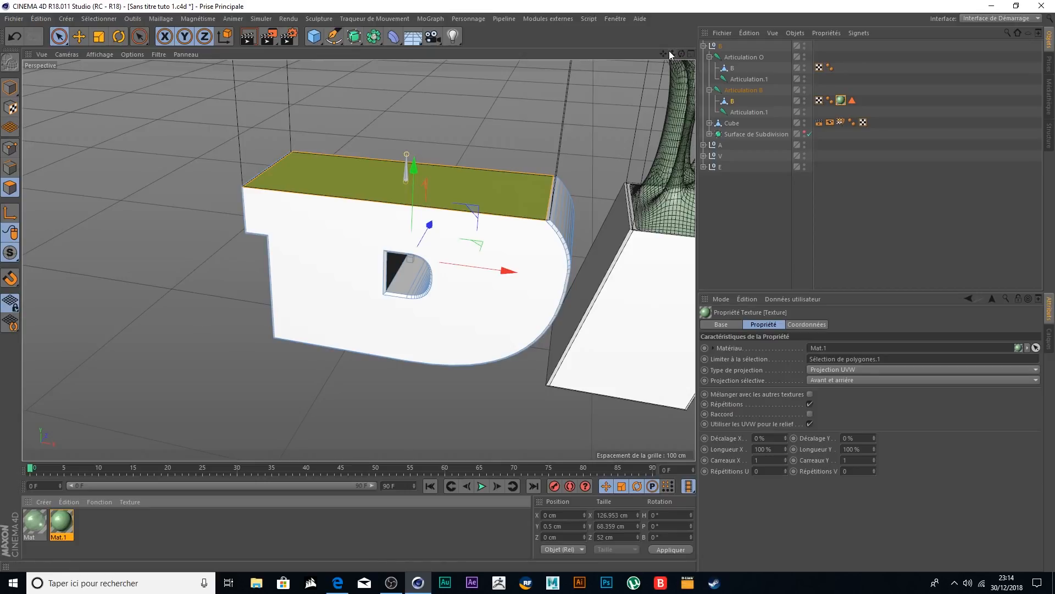
- Select the underside cut face of the upper B half and apply Mat.1 to it
left_click_drag(596, 137, 618, 74, "alt")
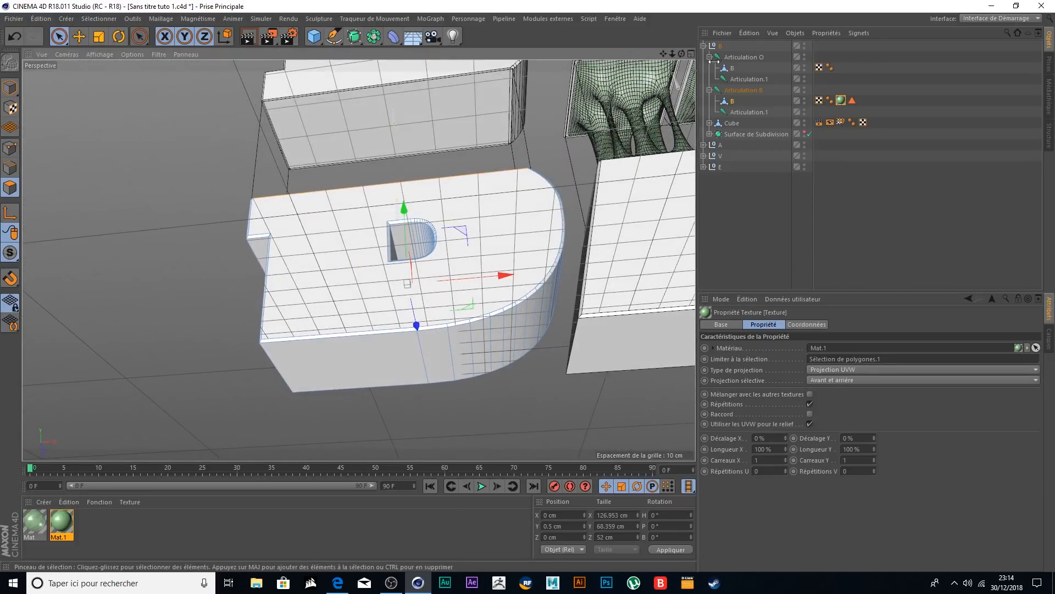
left_click(471, 78)
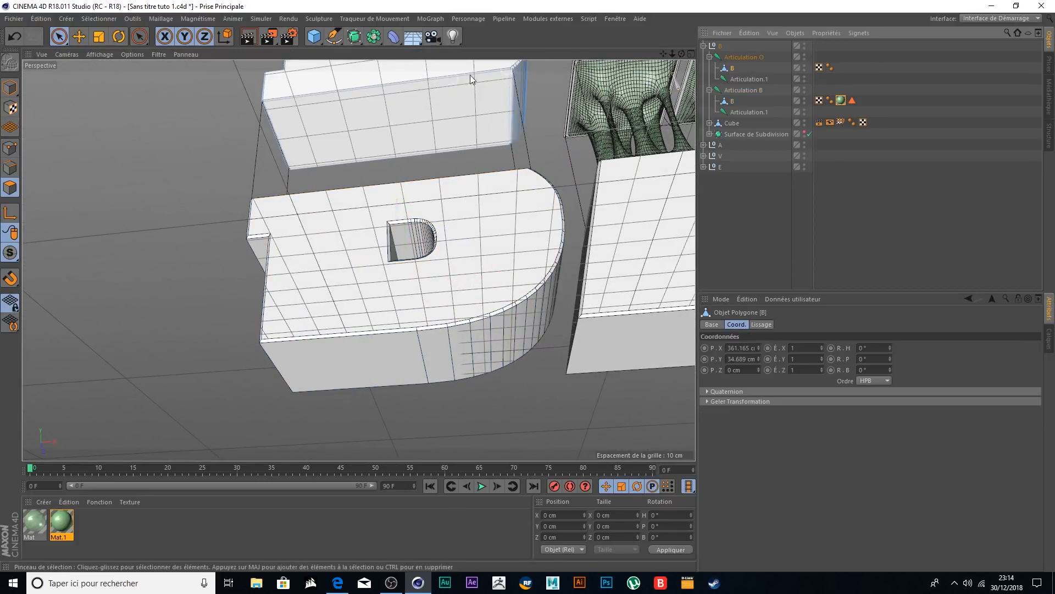
left_click(423, 118)
left_click_drag(61, 524, 84, 486)
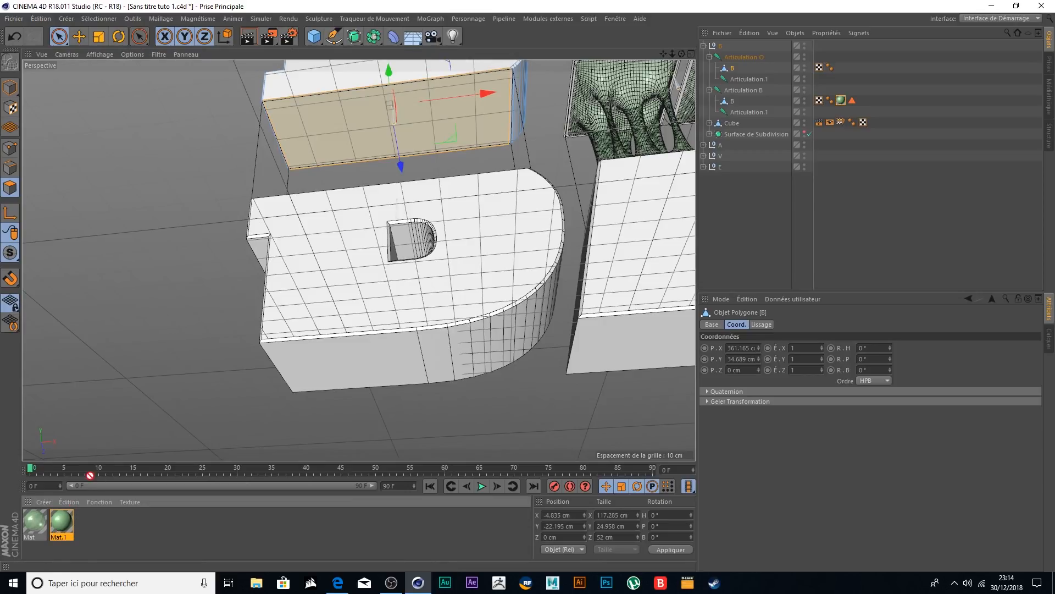
left_click_drag(334, 133, 335, 135)
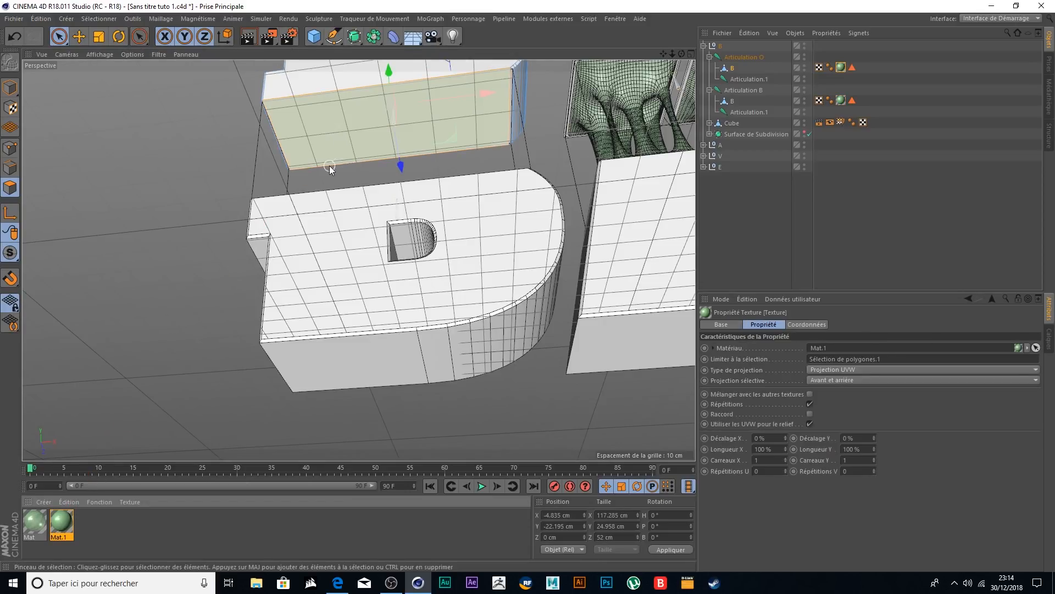
left_click_drag(663, 54, 530, 167)
left_click_drag(411, 112, 404, 194, "alt")
left_click_drag(664, 53, 774, 55)
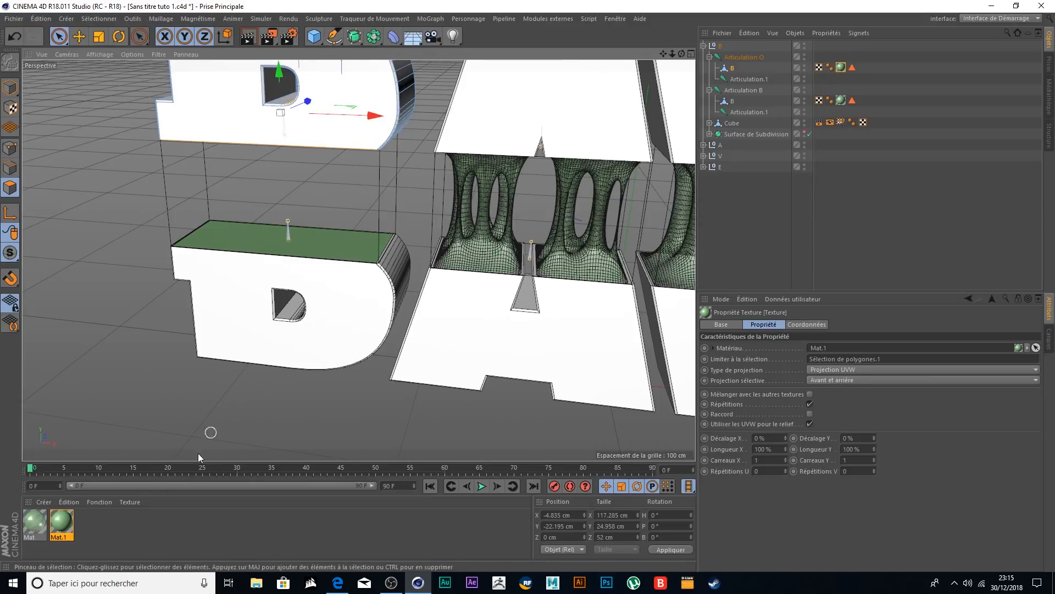
- Create a new material with a purple colour of hue 271°, saturation 37% and brightness 80%
double_click(107, 529)
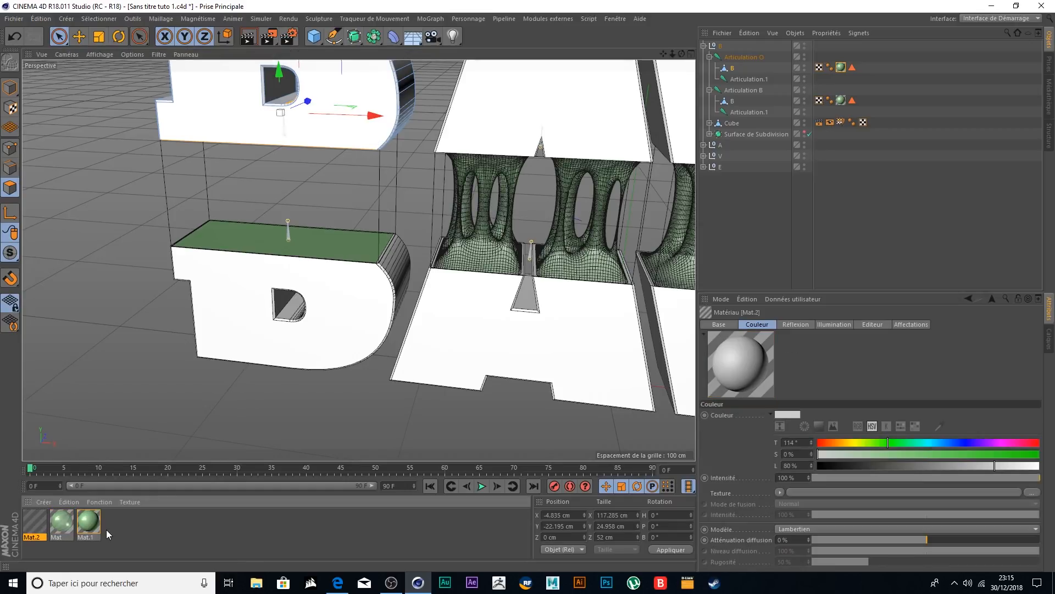
double_click(37, 527)
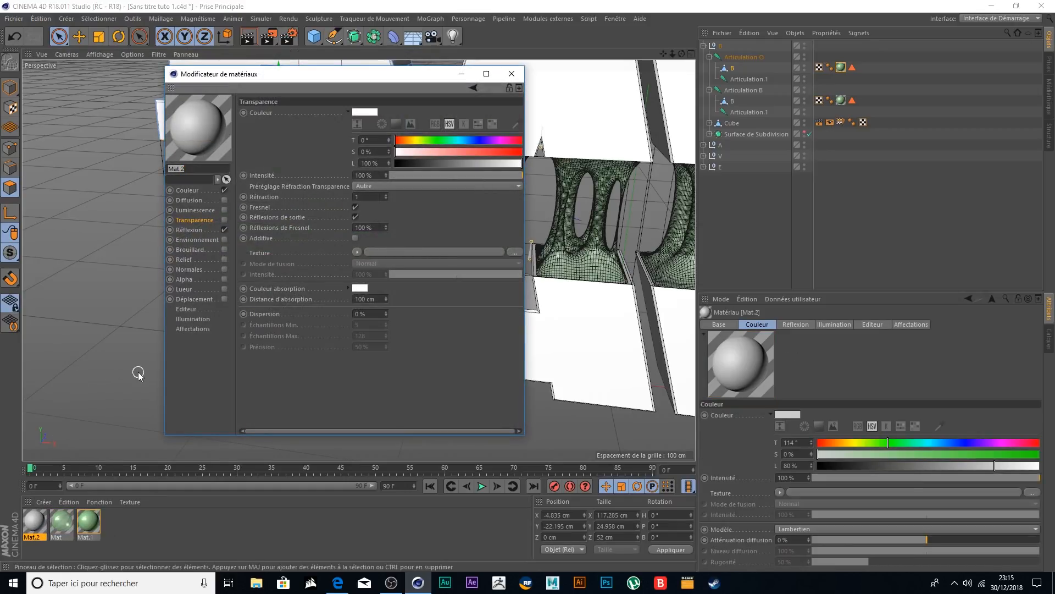
left_click(196, 190)
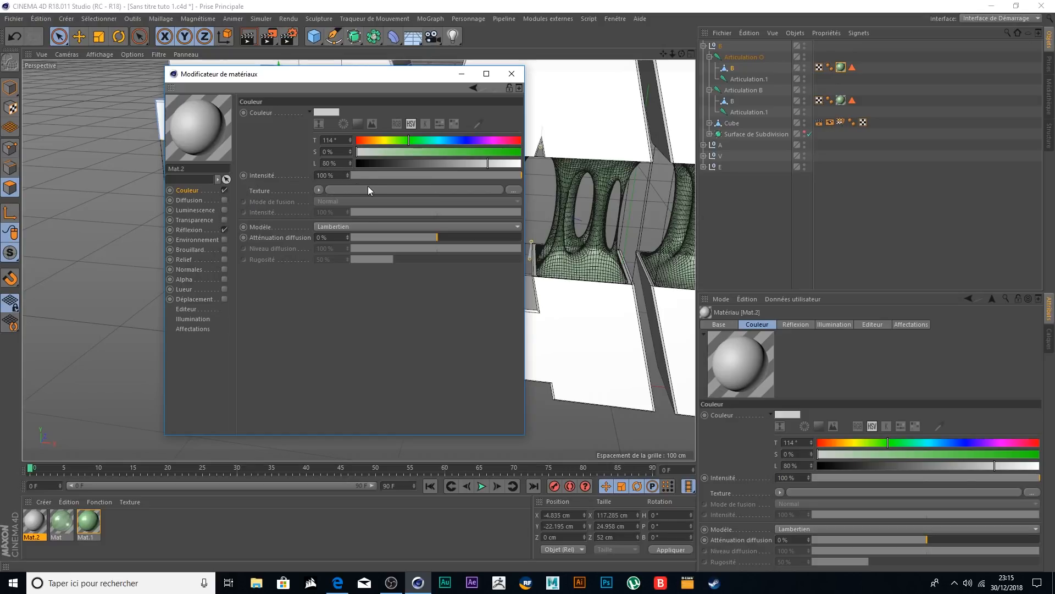
left_click(482, 141)
left_click(425, 153)
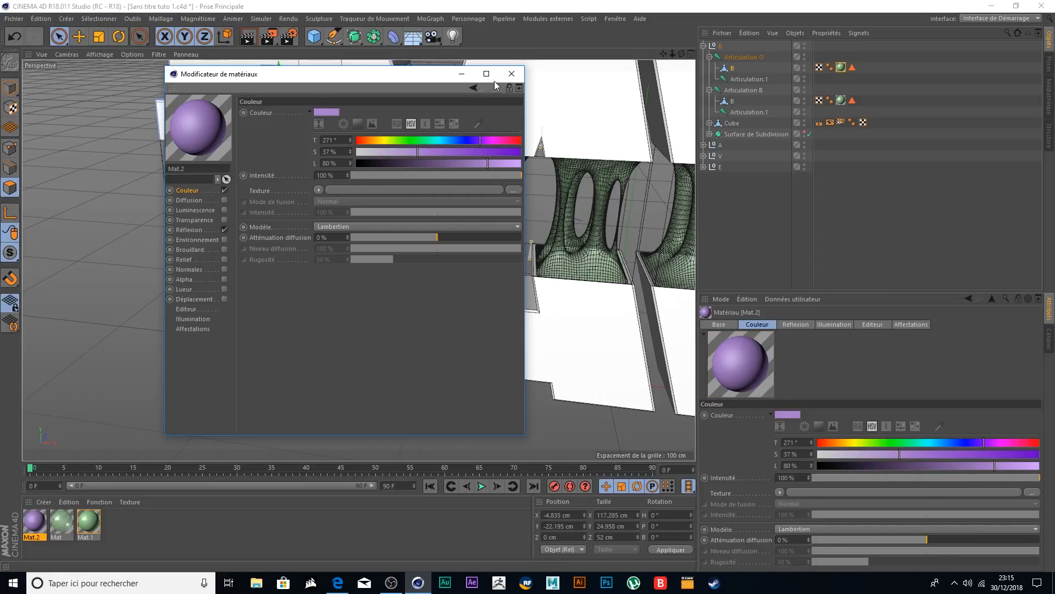
- Change the purple material's default specular layer type to Réflexion (Antérieure)
left_click(193, 229)
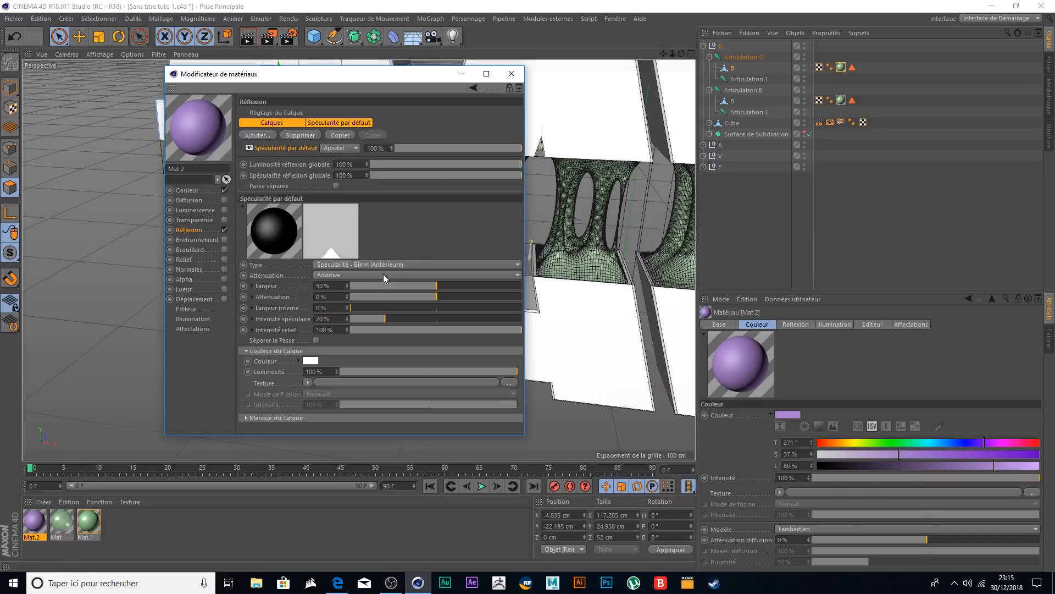
left_click(395, 262)
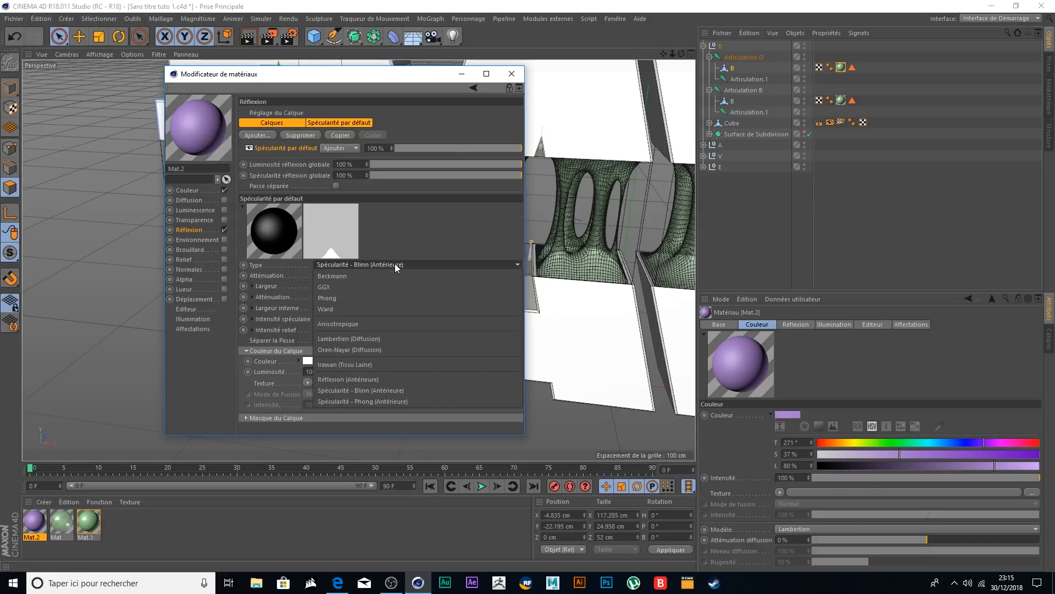
left_click(377, 379)
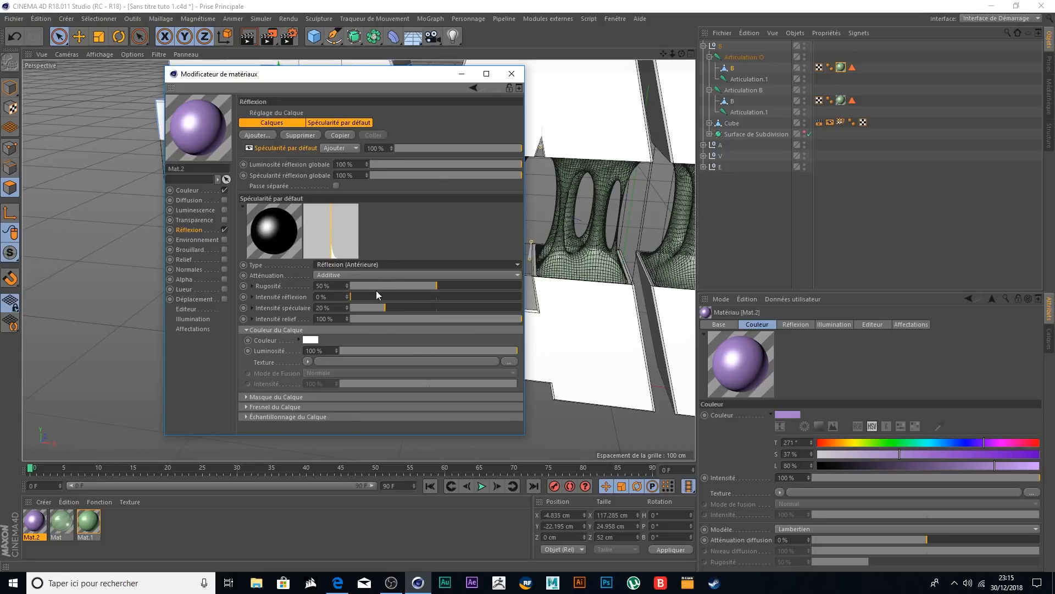
- Set the purple material's reflection intensity to 10% and close the material editor
left_click(359, 296)
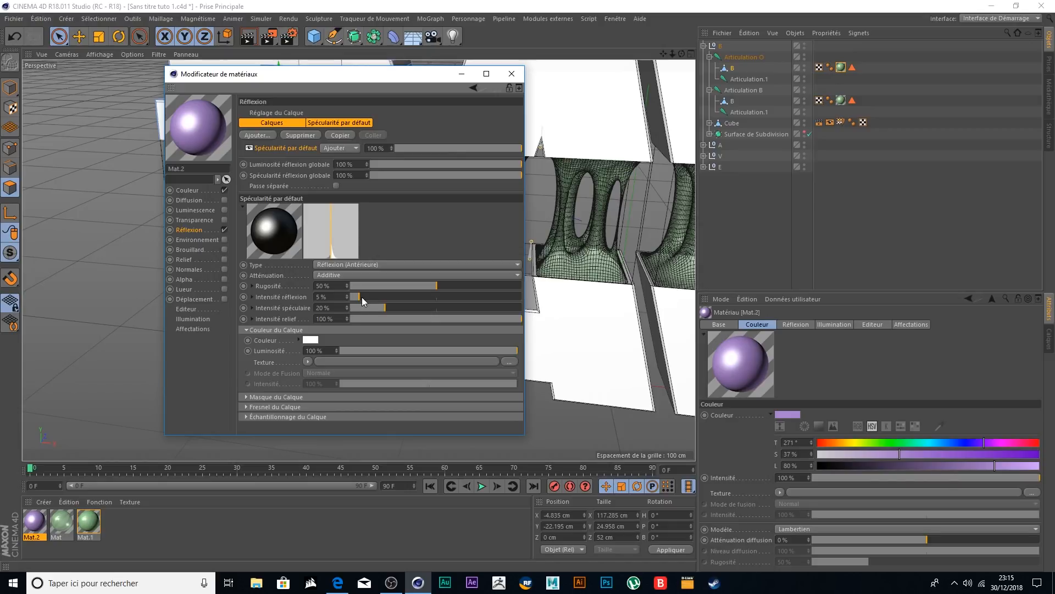
left_click_drag(363, 296, 367, 295)
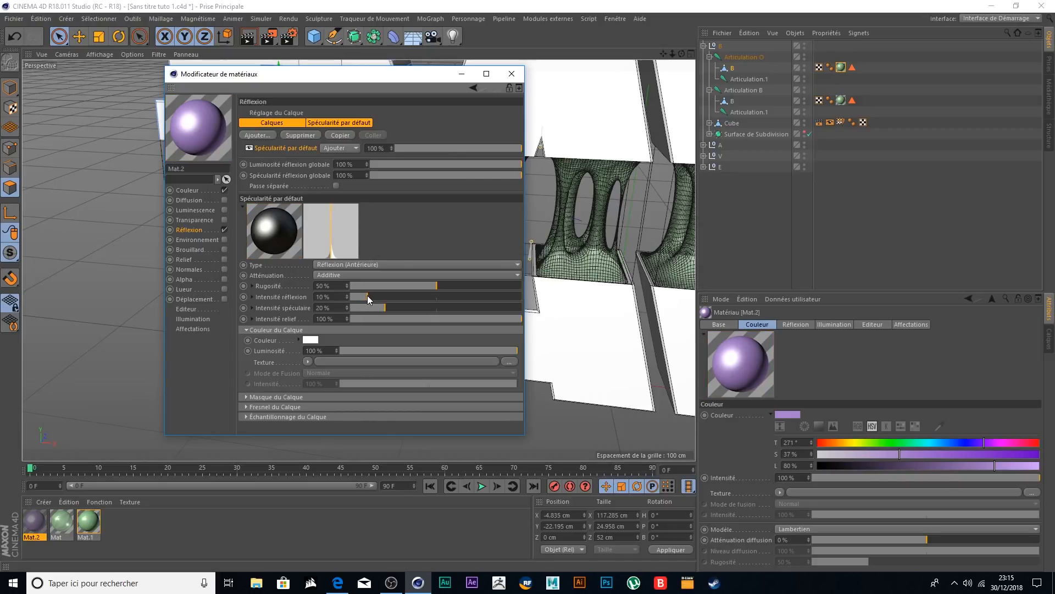
left_click(511, 73)
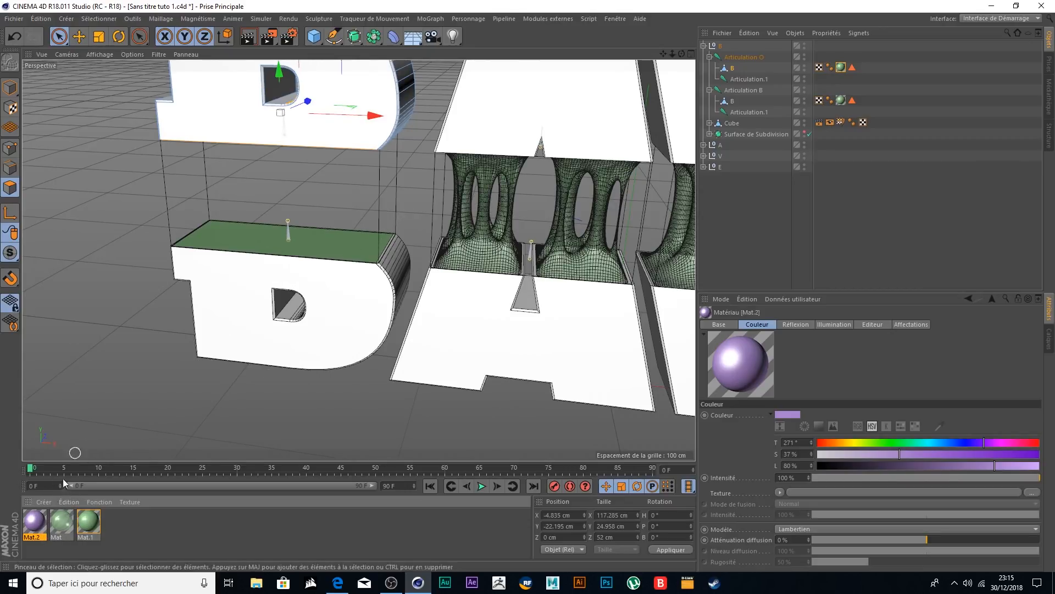
- Select all polygons of the upper B half except the green underside cut face and apply the purple Mat.2 to them
mouse_move(335, 242)
left_mouse_down("alt")
mouse_move(328, 268)
mouse_move(377, 230)
mouse_move(377, 205)
mouse_move(420, 126)
mouse_move(417, 173)
mouse_move(416, 151)
mouse_move(430, 197)
mouse_move(420, 114)
mouse_move(423, 155)
left_mouse_up("alt")
scroll(389, 175, "down", 4)
scroll(381, 195, "up", 7)
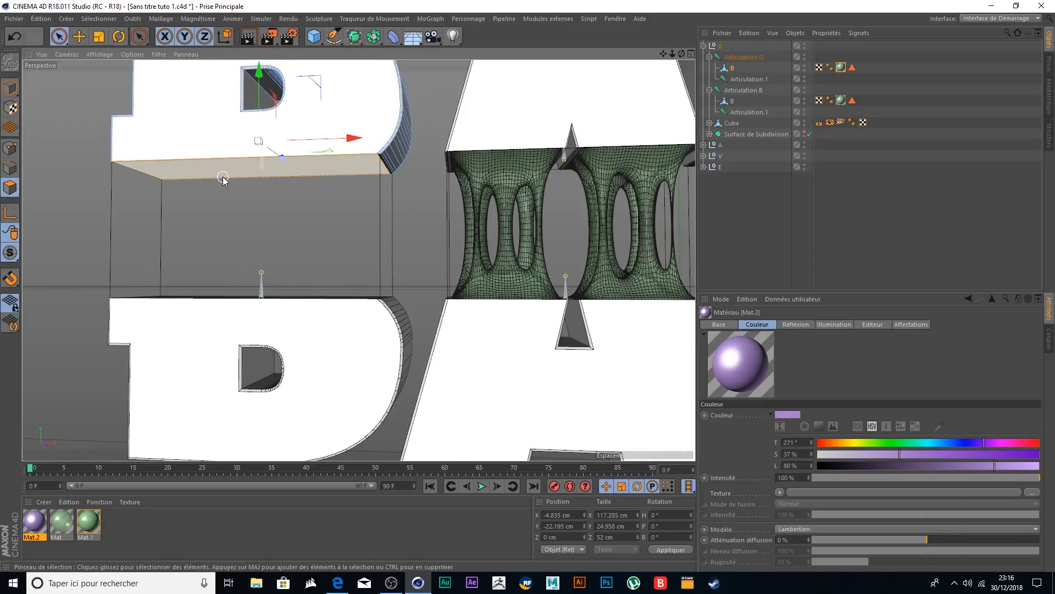
key("ctrl+a")
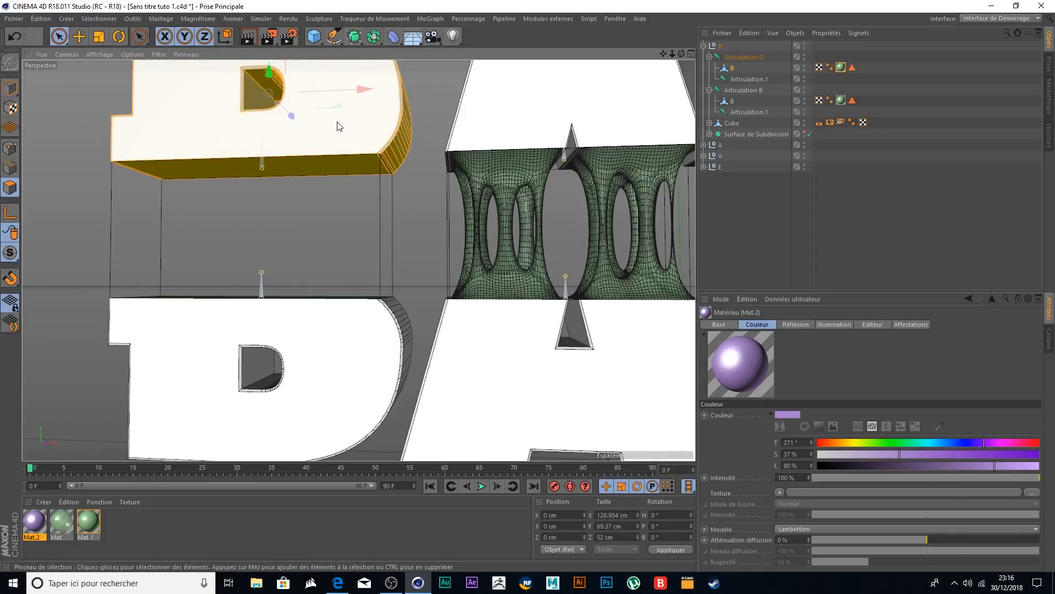
left_click_drag(332, 216, 340, 159, "alt")
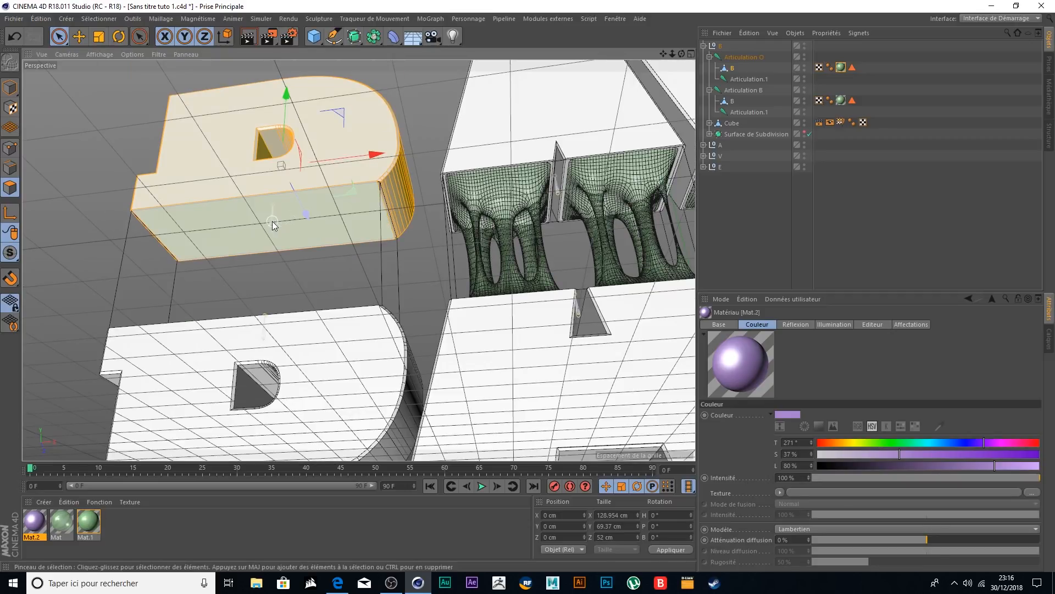
left_click(321, 213)
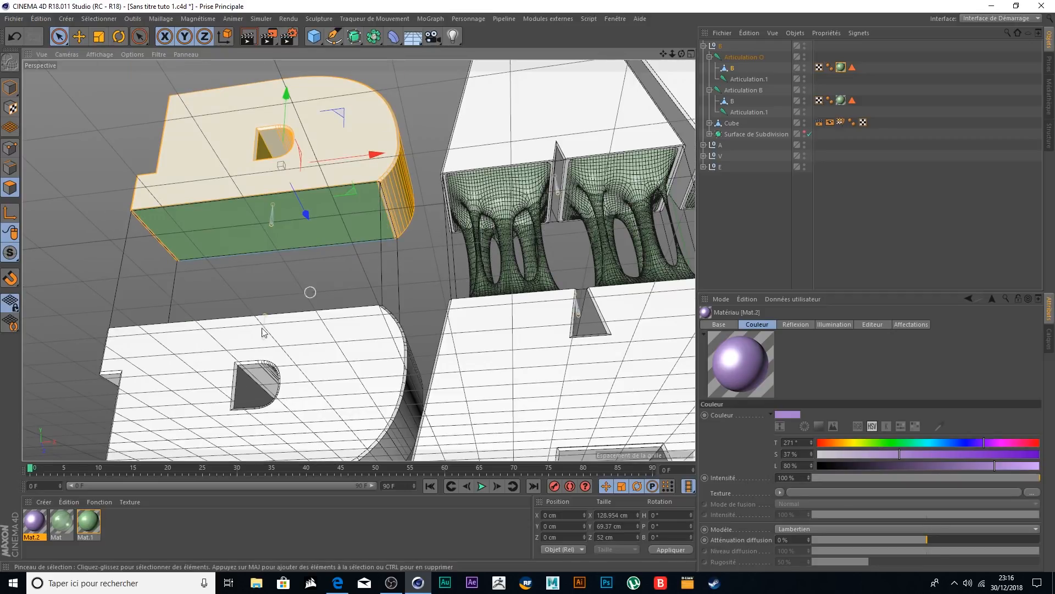
left_click_drag(34, 522, 212, 124)
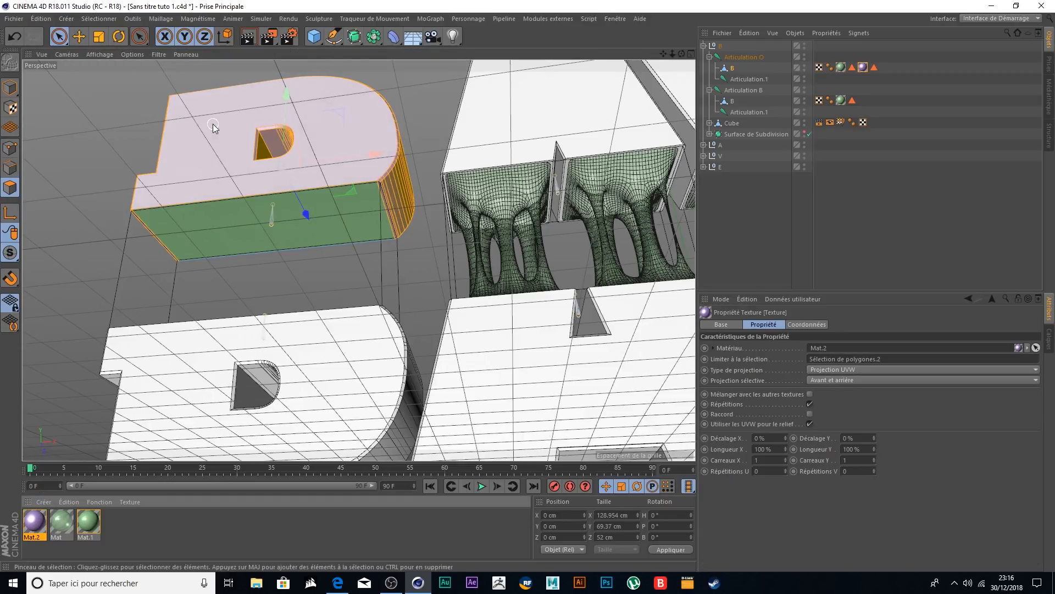
- Select all polygons of the lower B half except its green cut face and apply Mat.2 to them
left_click_drag(431, 116, 440, 203, "alt")
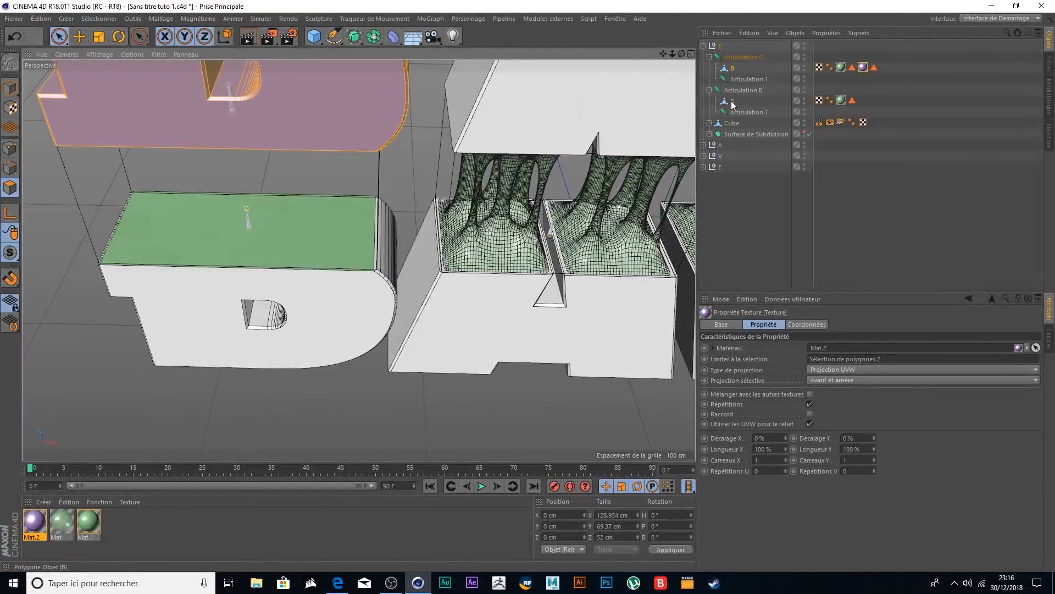
left_click(357, 251)
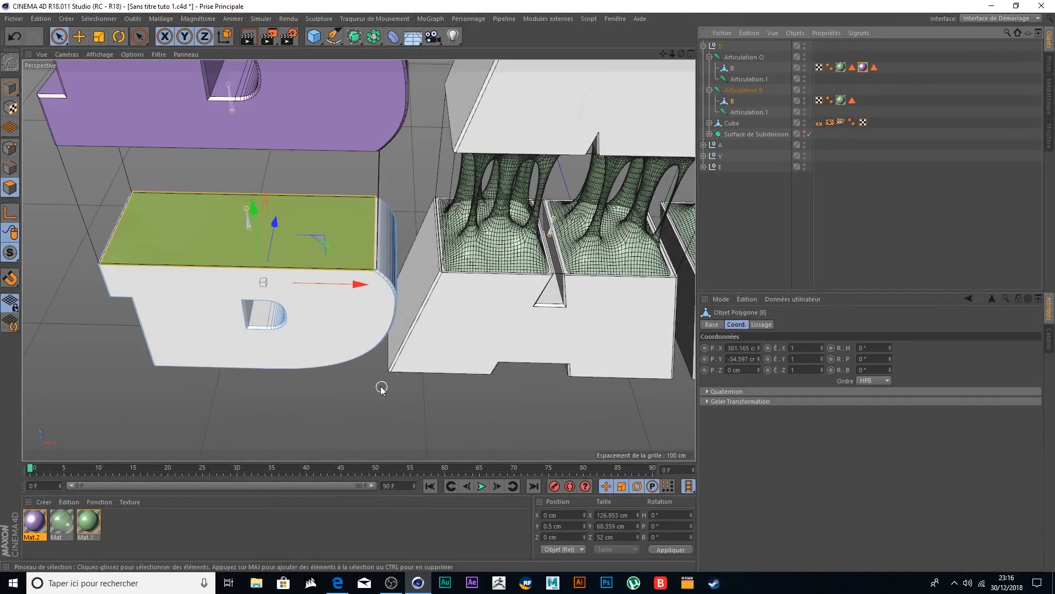
key("ctrl+a")
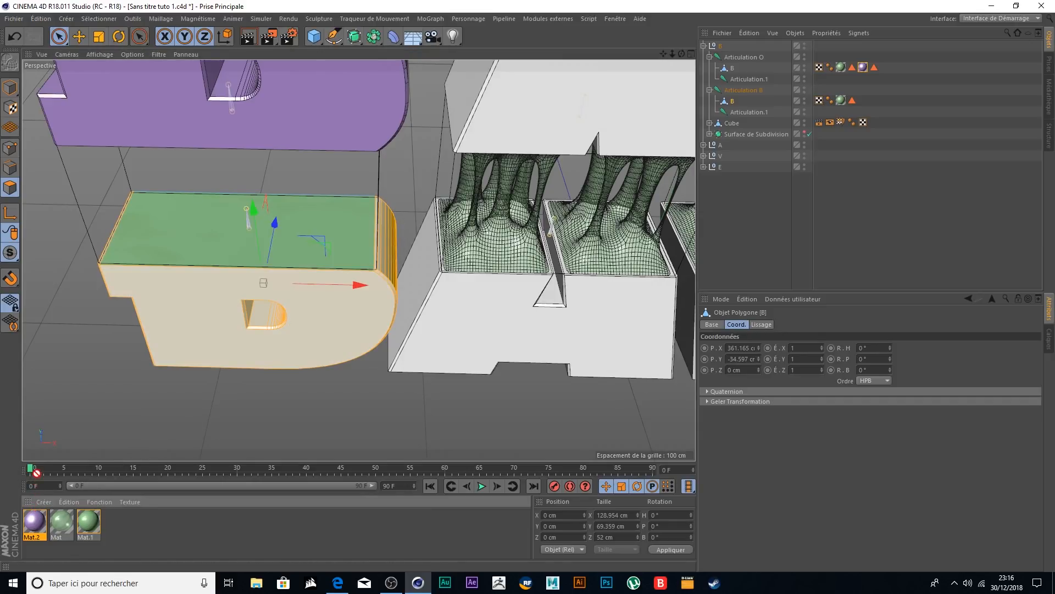
left_click_drag(508, 334, 484, 369, "alt")
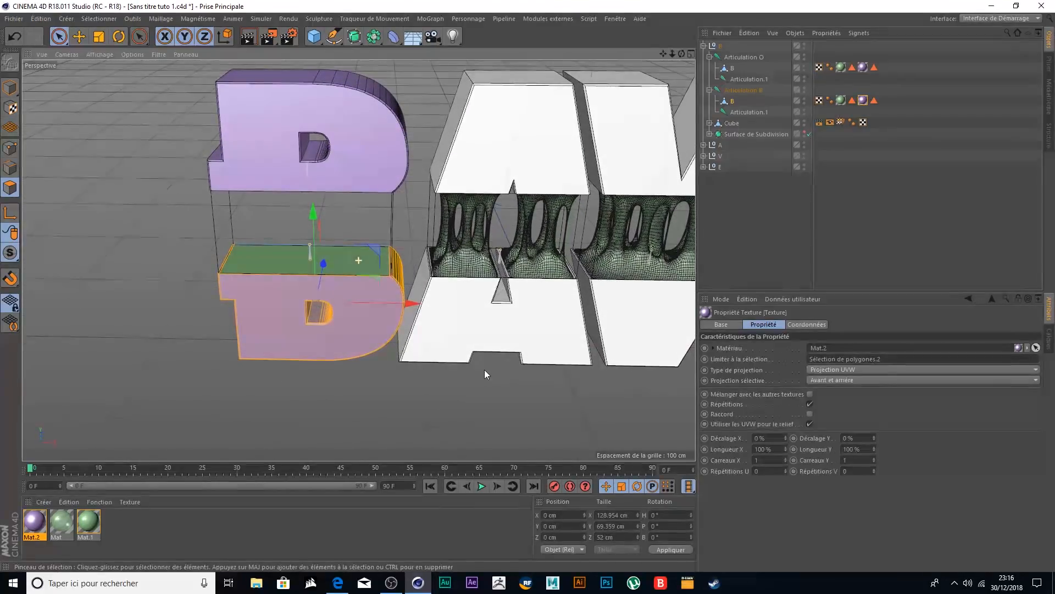
- Make the B's slime subdivision surface visible again and collapse the B group
left_click(776, 238)
mouse_move(445, 173)
left_mouse_down("alt")
mouse_move(436, 67)
mouse_move(437, 133)
mouse_move(464, 225)
mouse_move(433, 134)
mouse_move(445, 189)
left_mouse_up("alt")
left_click_drag(664, 55, 539, 66)
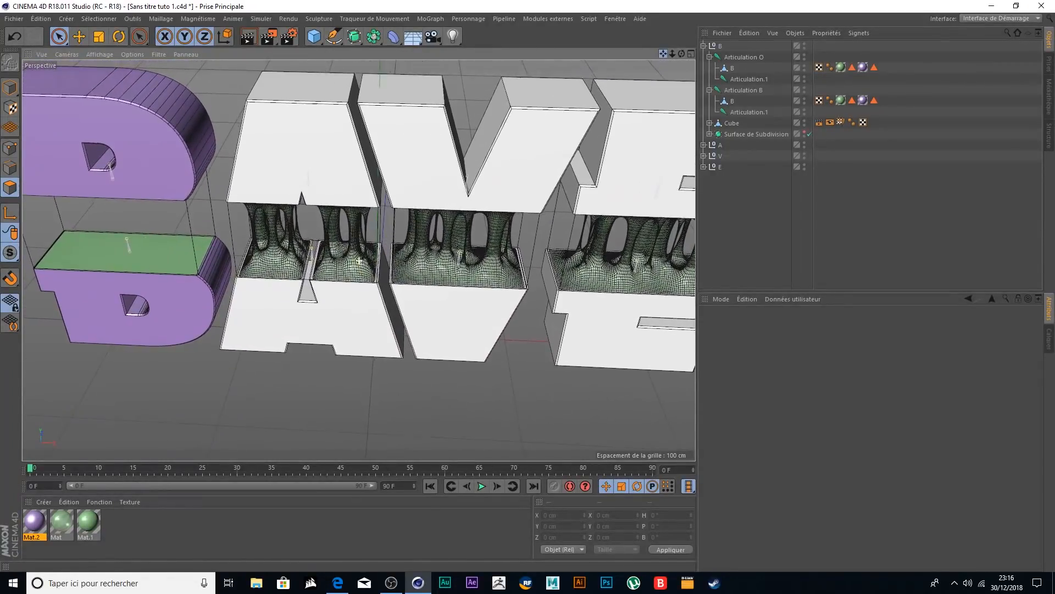
left_click_drag(359, 261, 415, 207)
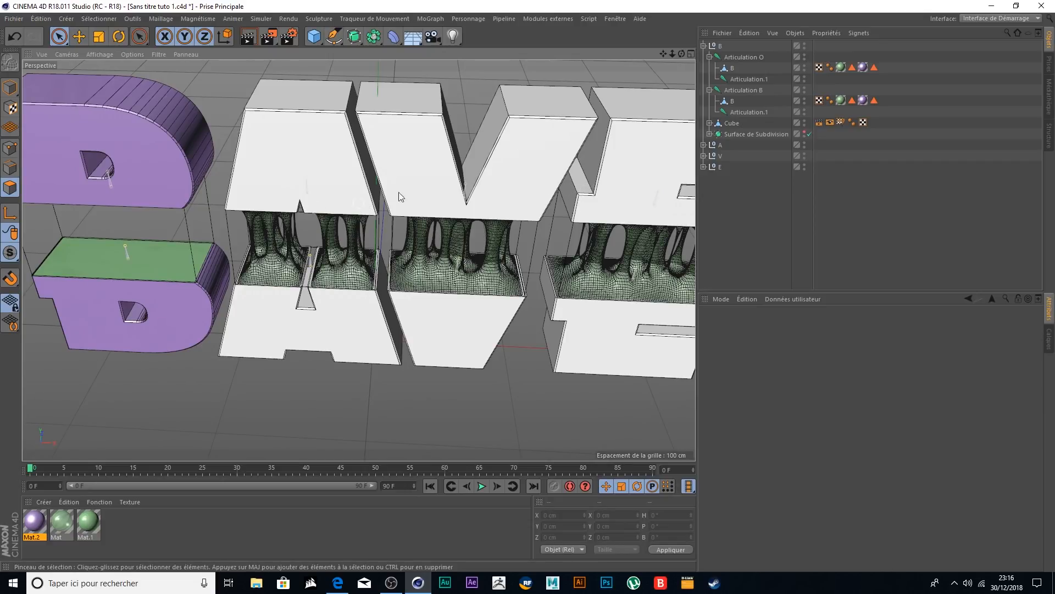
left_click(807, 134)
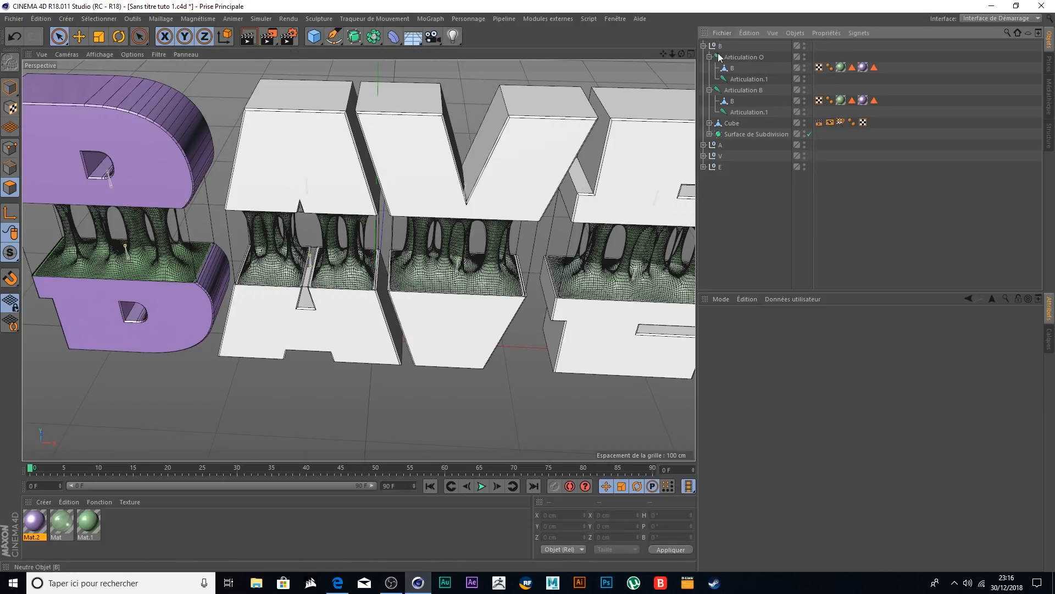
left_click(703, 46)
- Expand the A group and hide its slime subdivision surface to expose the cut faces
left_click(704, 58)
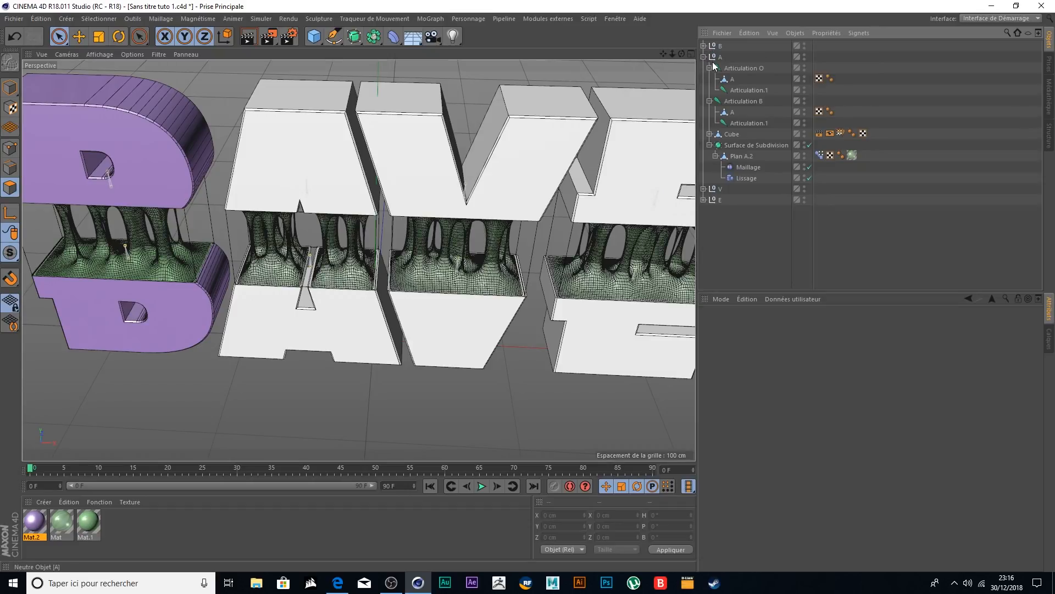
left_click(807, 147)
left_click_drag(410, 259, 418, 155, "alt")
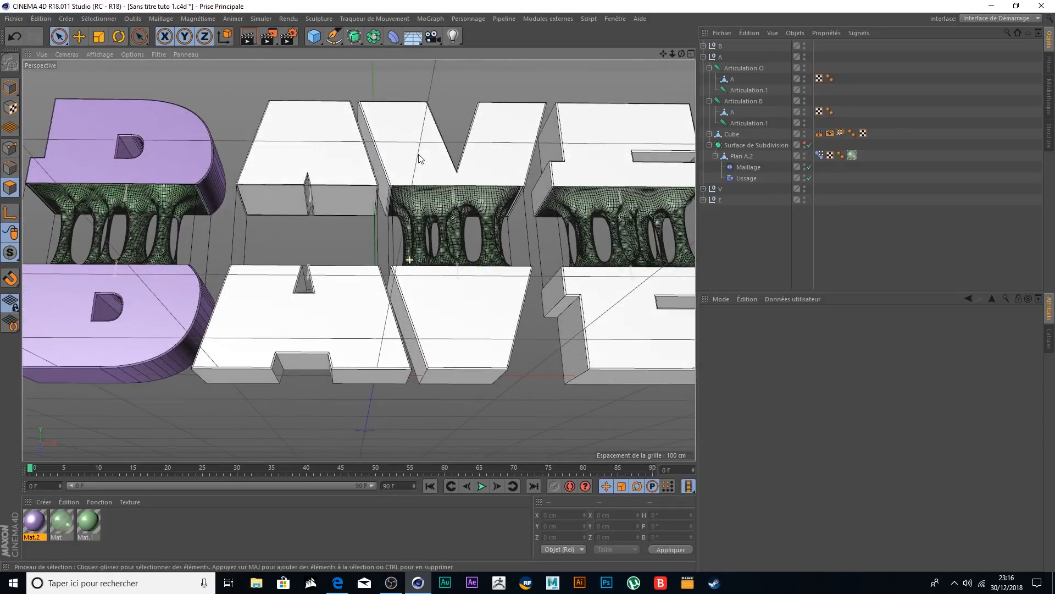
- Select both underside cut faces of the upper A half and apply the green Mat.1 to them
left_click(733, 80)
scroll(322, 174, "up", 3)
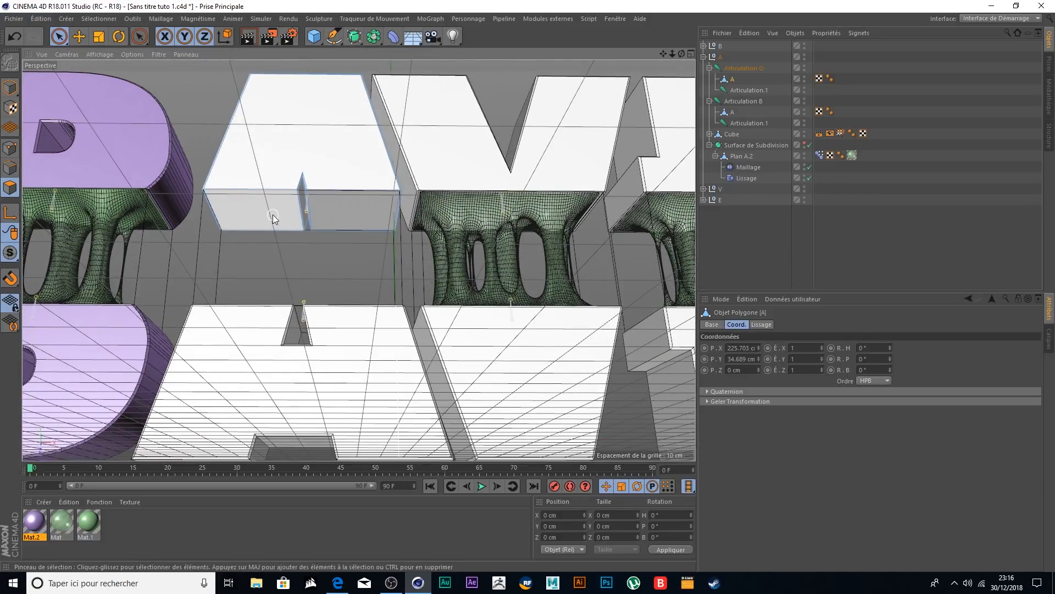
left_click(273, 216)
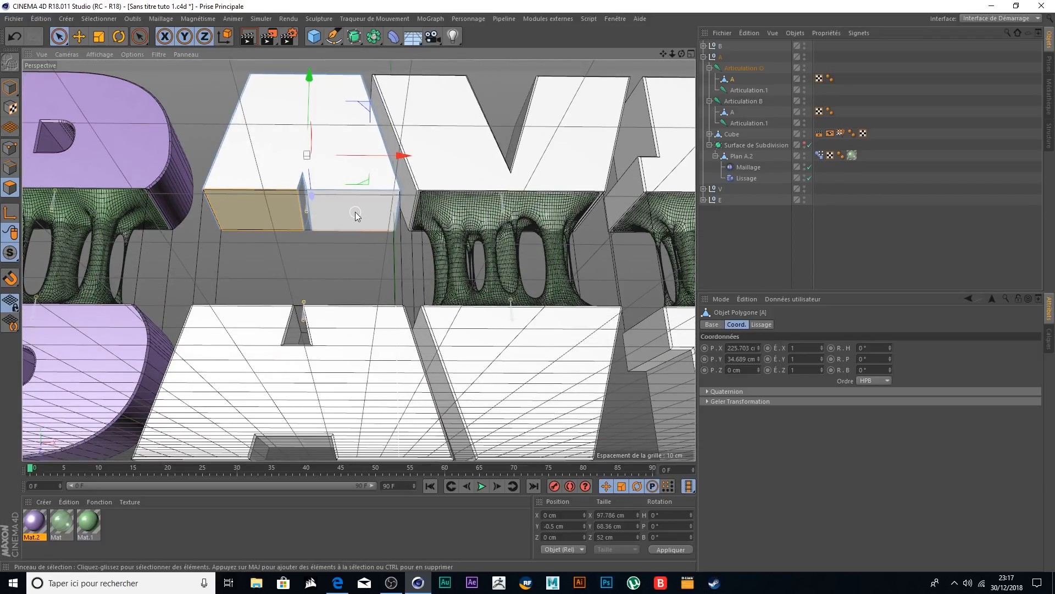
left_click(357, 215, "shift")
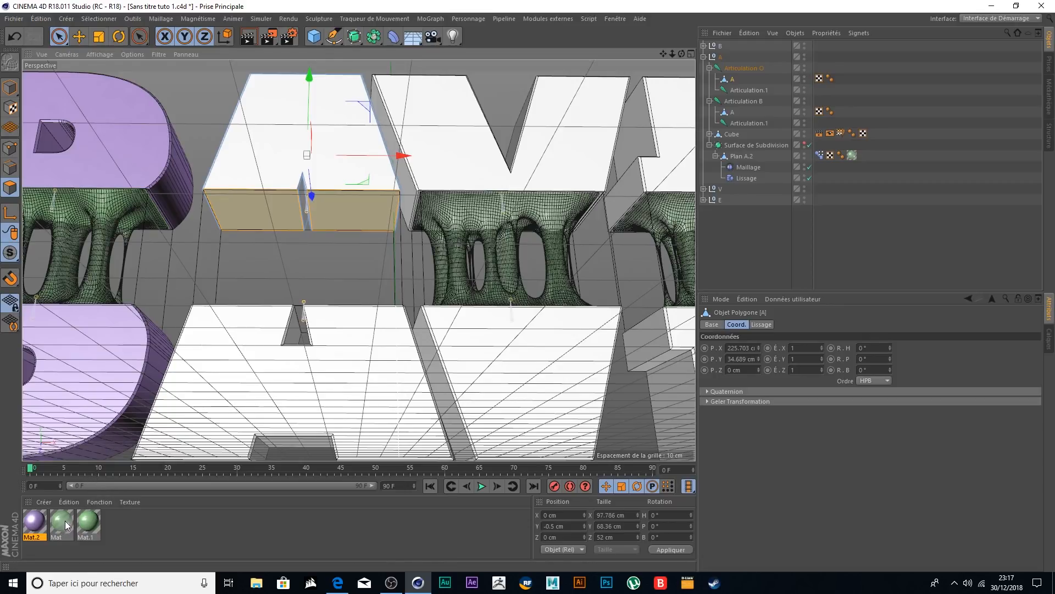
left_click_drag(63, 523, 263, 208)
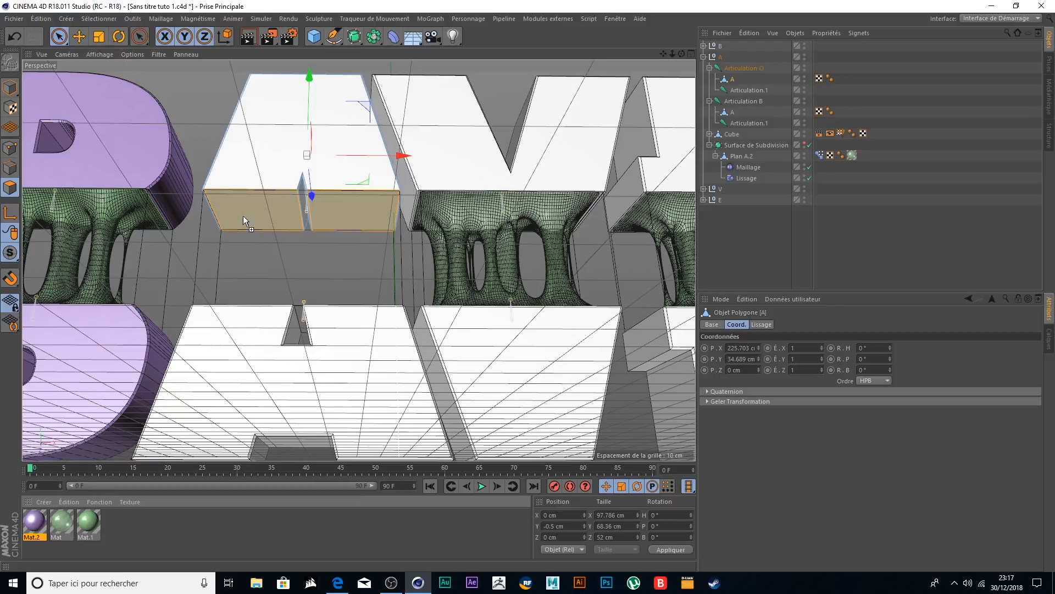
left_click_drag(272, 209, 273, 209)
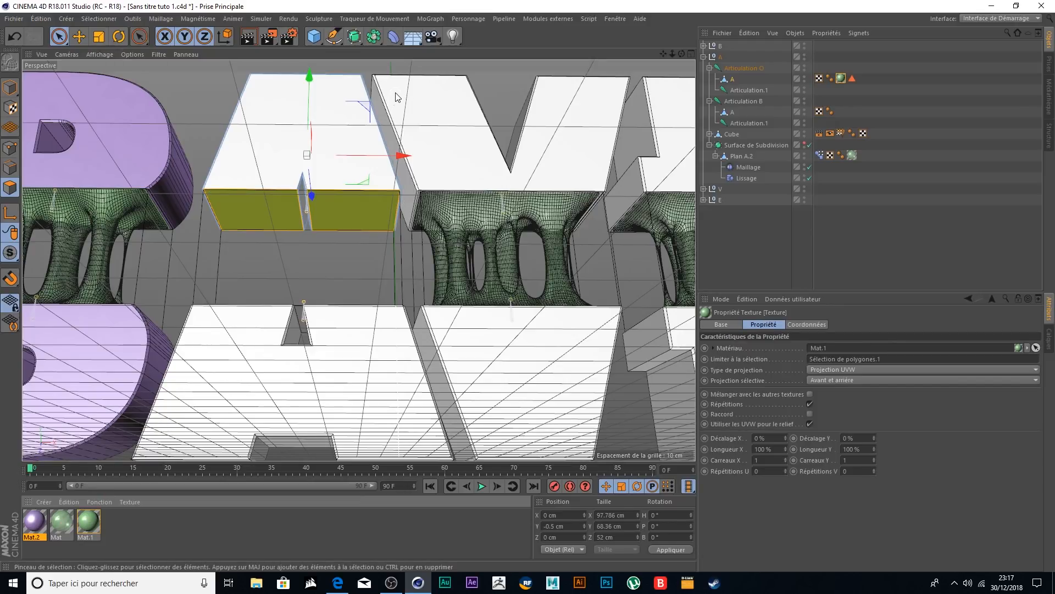
- Select all polygons of the upper A half except the two green cut faces and apply Mat.2 to them
left_click(390, 179, "shift")
left_click(352, 207, "ctrl")
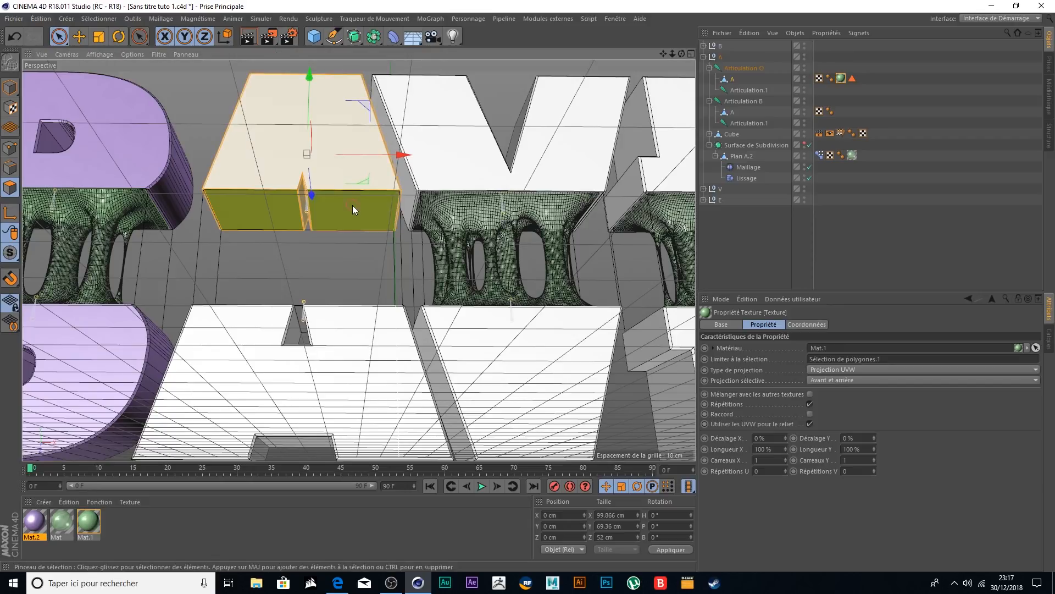
left_click(248, 210, "ctrl")
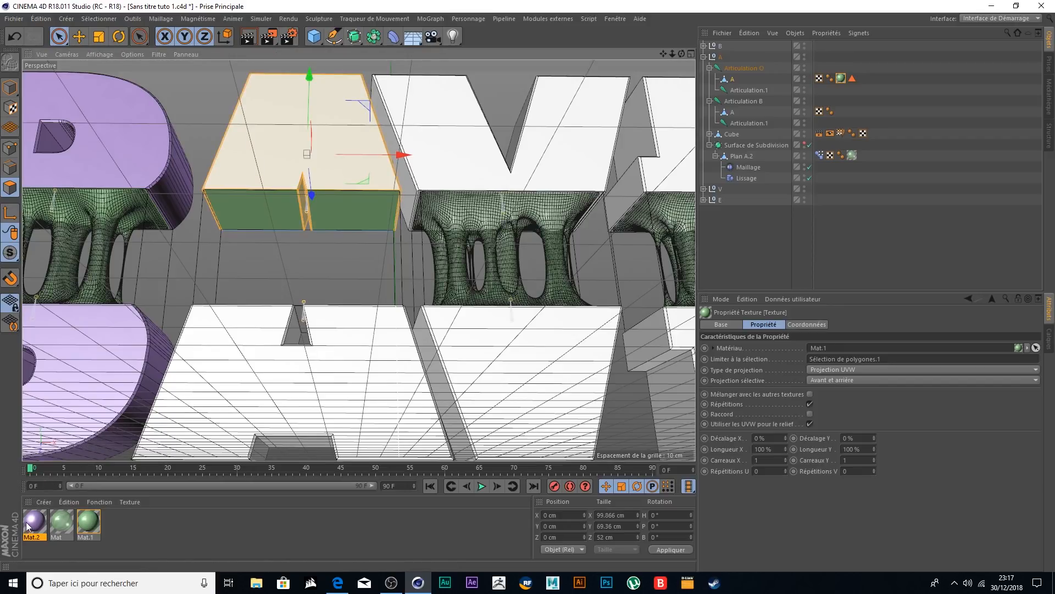
left_click_drag(269, 130, 271, 131)
- Select the two upper cut faces of the lower A half and apply the green Mat.1 to them
left_click_drag(397, 243, 388, 372, "alt")
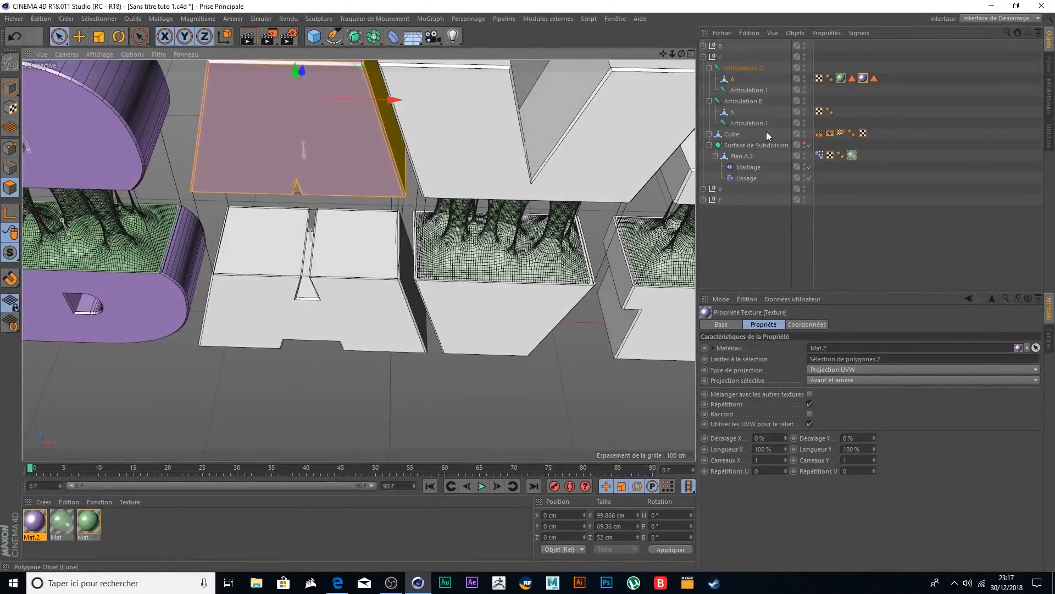
left_click(732, 112)
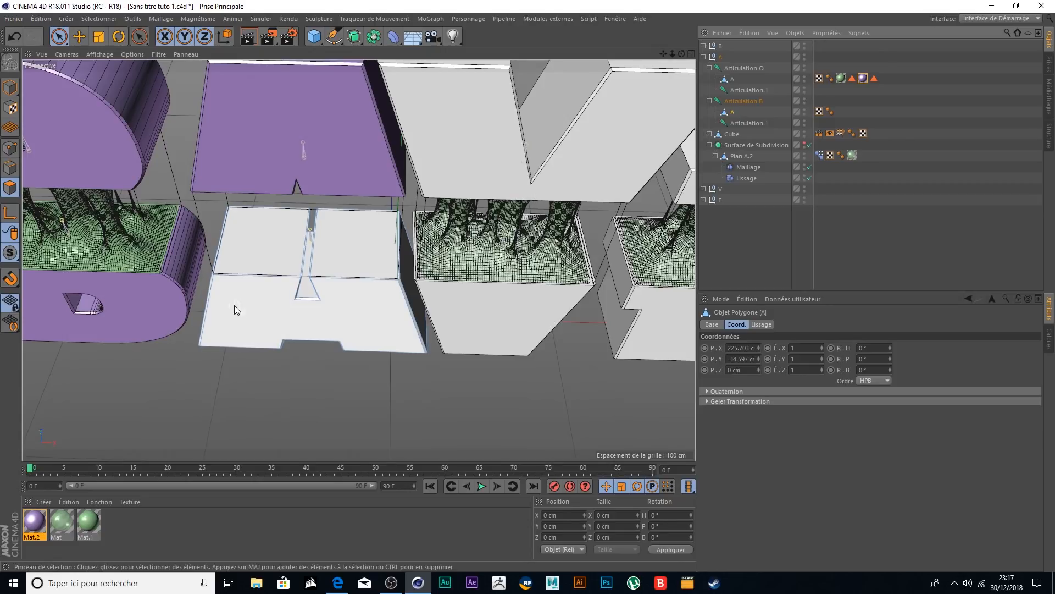
left_click(273, 245)
left_click(357, 250, "shift")
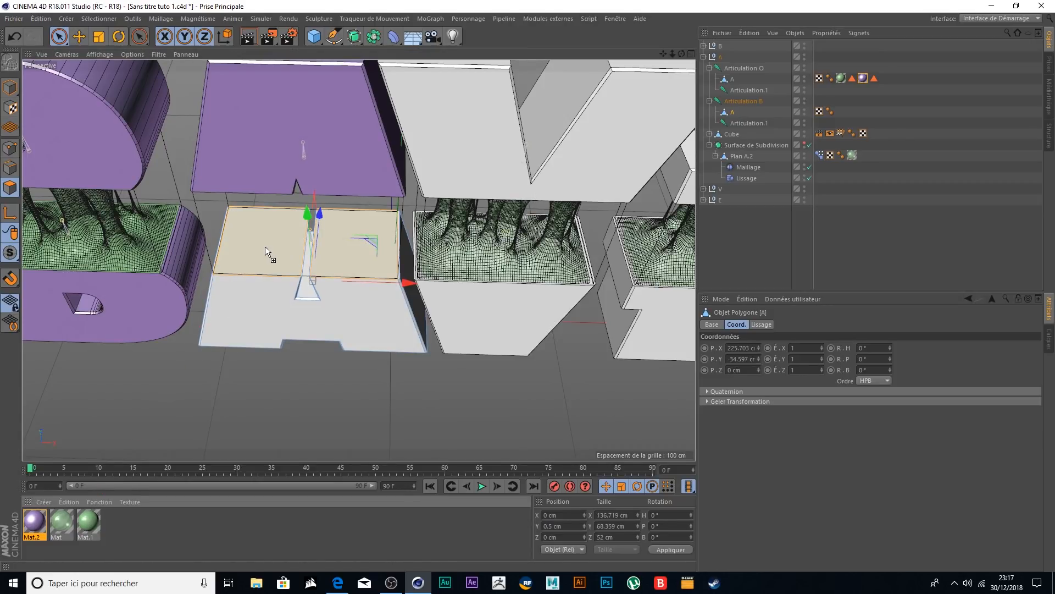
left_click_drag(265, 246, 265, 246)
- Select all polygons of the lower A half except its green cut faces and apply the purple Mat.2 to them
key("ctrl+a")
left_click(349, 245, "ctrl")
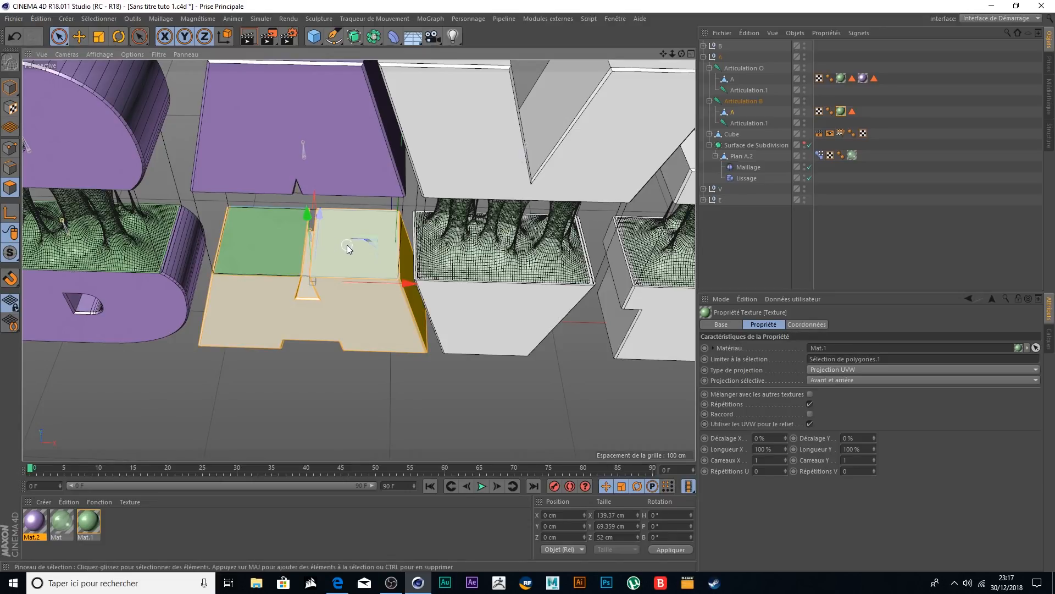
left_click_drag(37, 521, 178, 389)
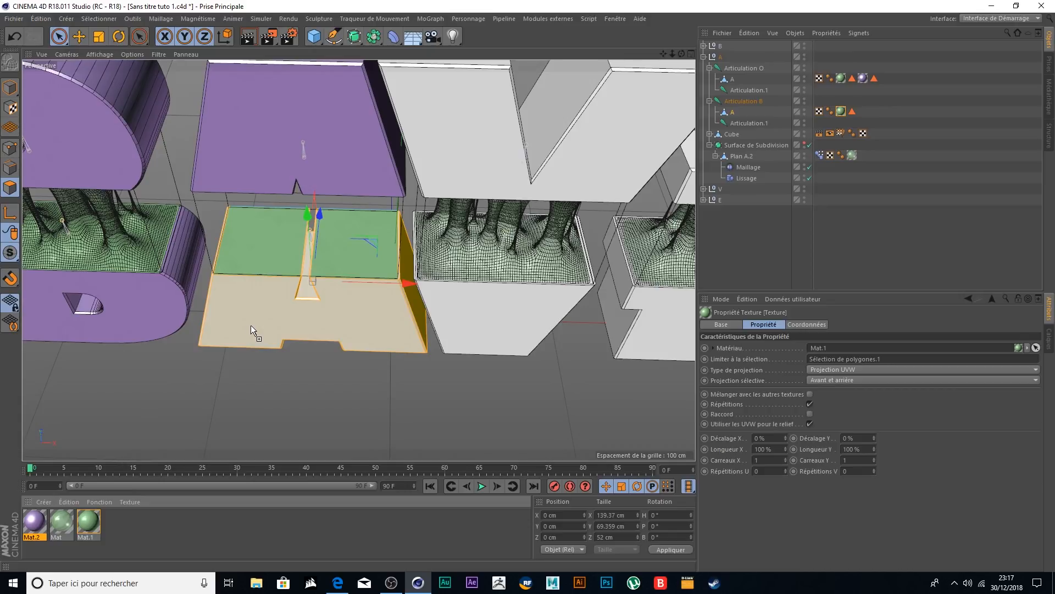
left_click_drag(250, 325, 251, 324)
- Make the A's slime subdivision surface visible again and collapse the A group
scroll(429, 383, "down", 3)
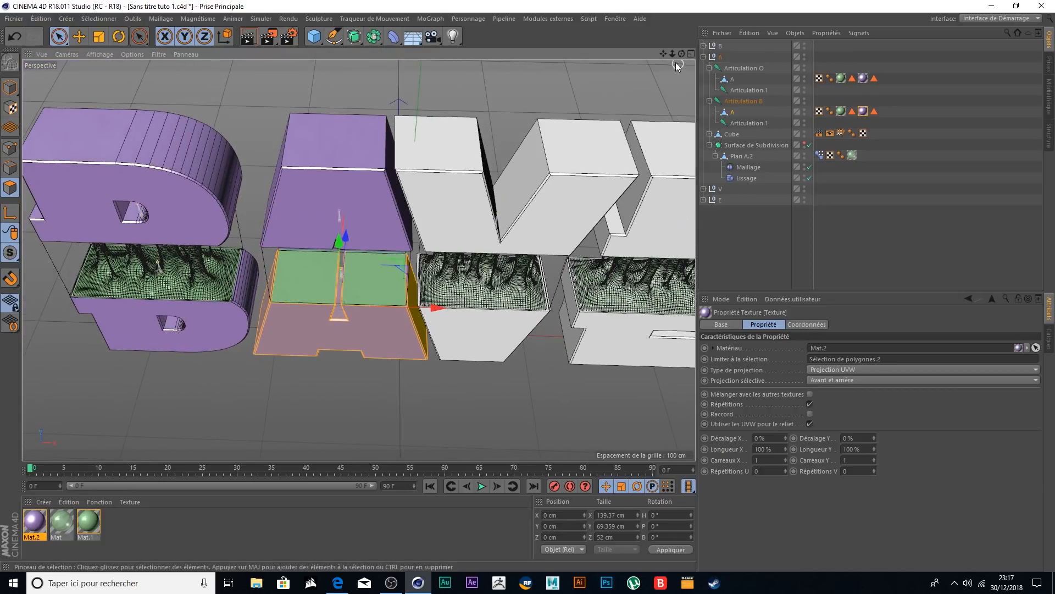
left_click(806, 146)
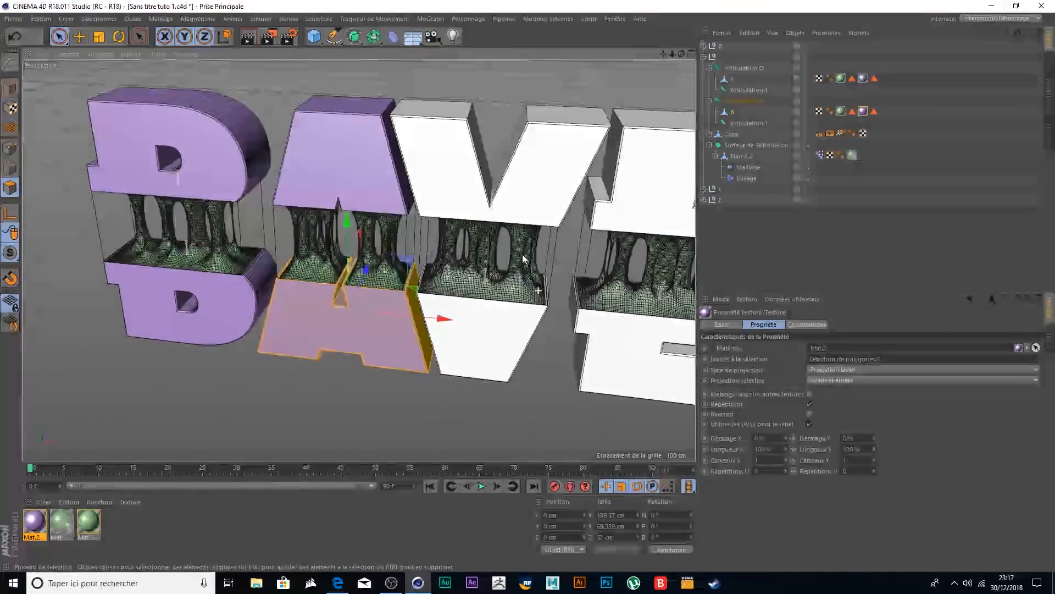
left_click_drag(523, 258, 512, 272, "alt")
left_click_drag(664, 54, 539, 53)
left_click_drag(359, 260, 371, 263)
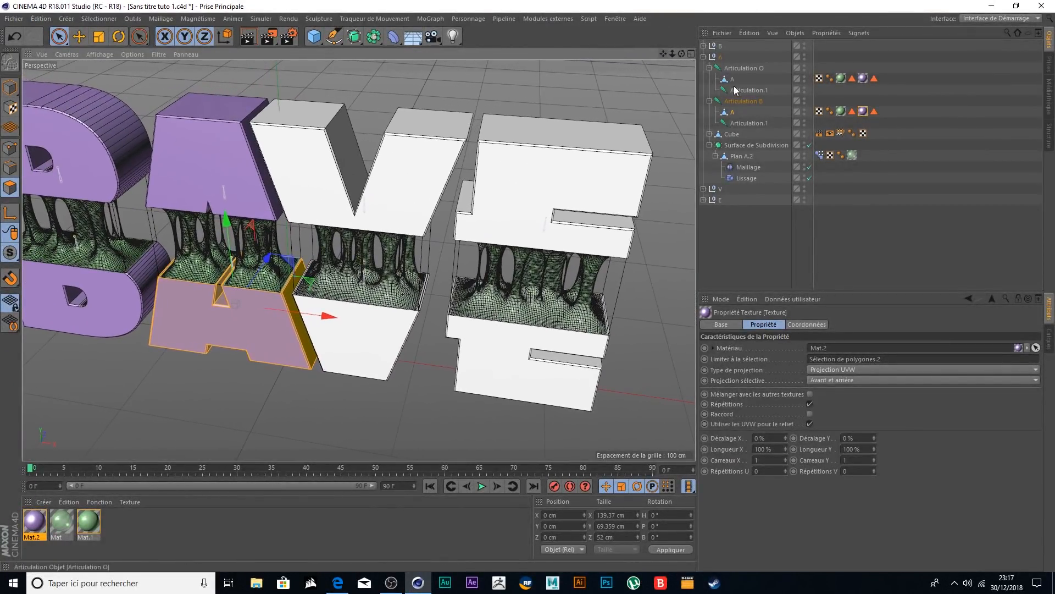
left_click(704, 57)
- Expand the V group and hide its slime subdivision surface to expose the cut faces
left_click(708, 69)
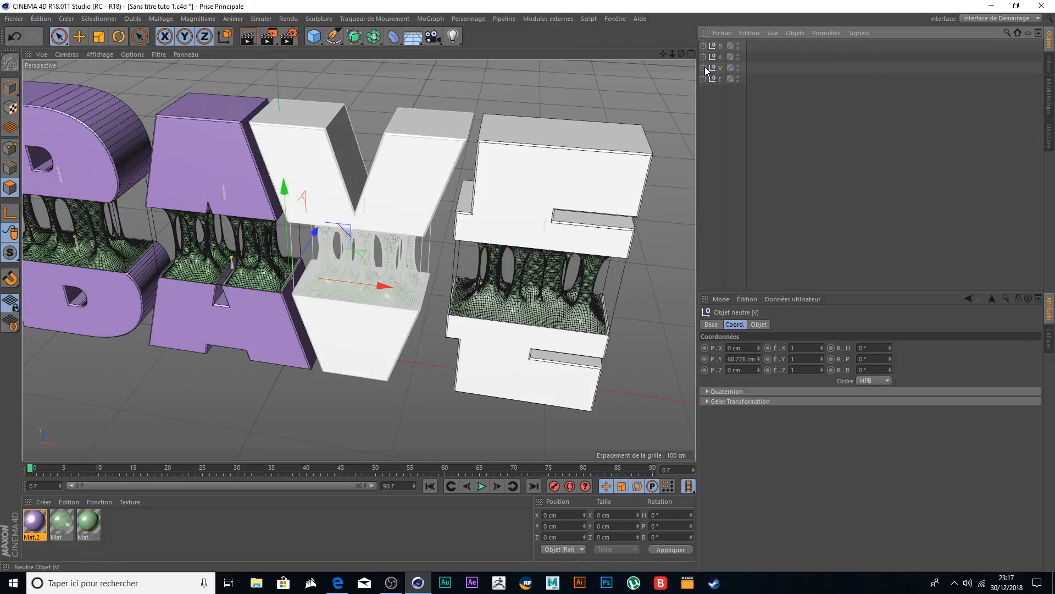
left_click(703, 68)
left_click(773, 225)
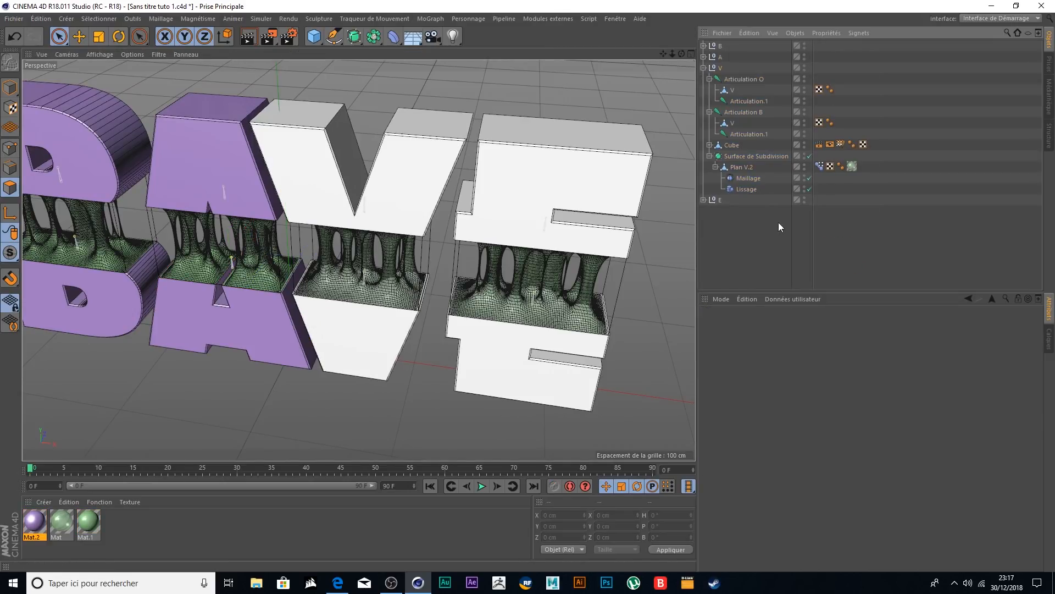
left_click(804, 155)
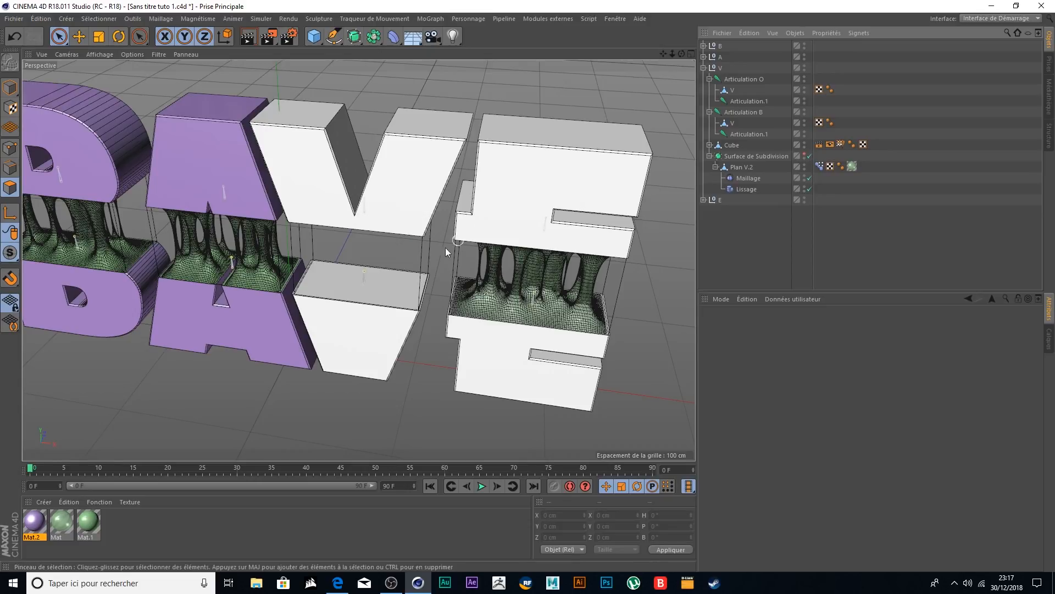
- Select the upper cut face of the lower V half and apply the green Mat.1 to it
left_click(342, 308)
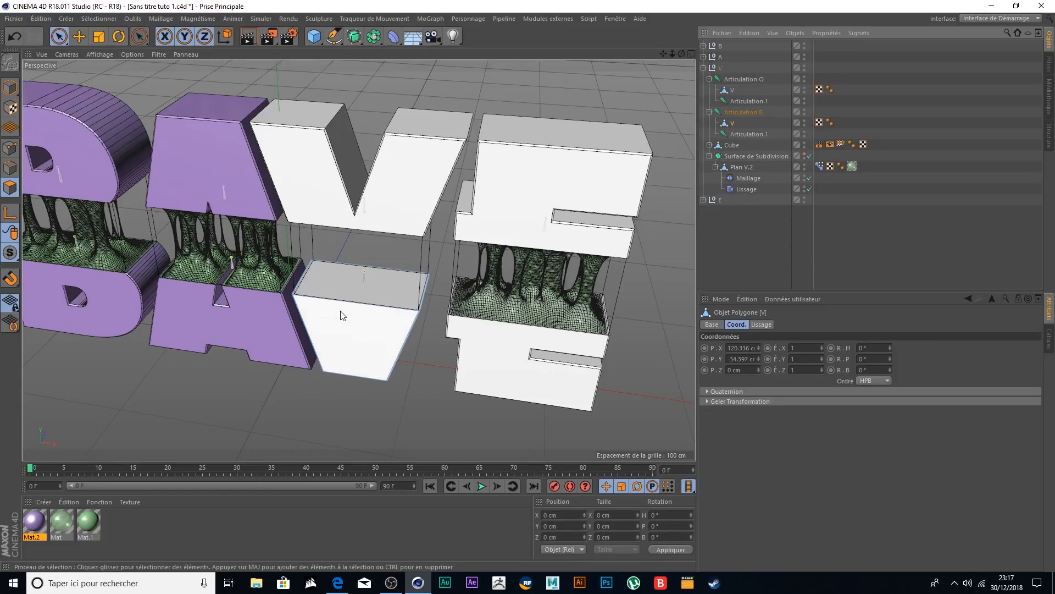
scroll(363, 280, "up", 4)
left_click(384, 272)
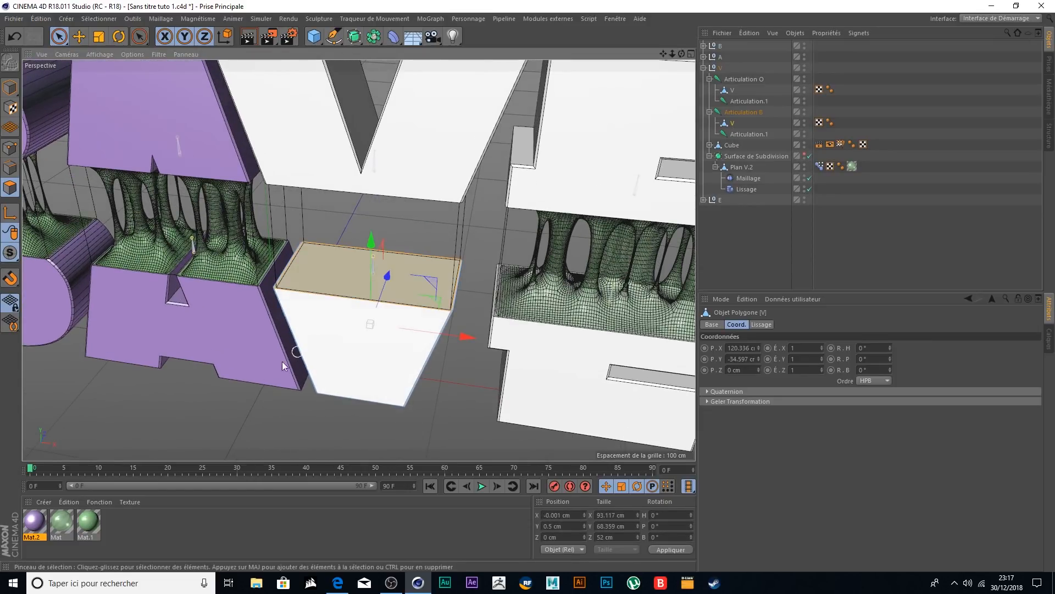
left_click_drag(348, 262, 348, 265)
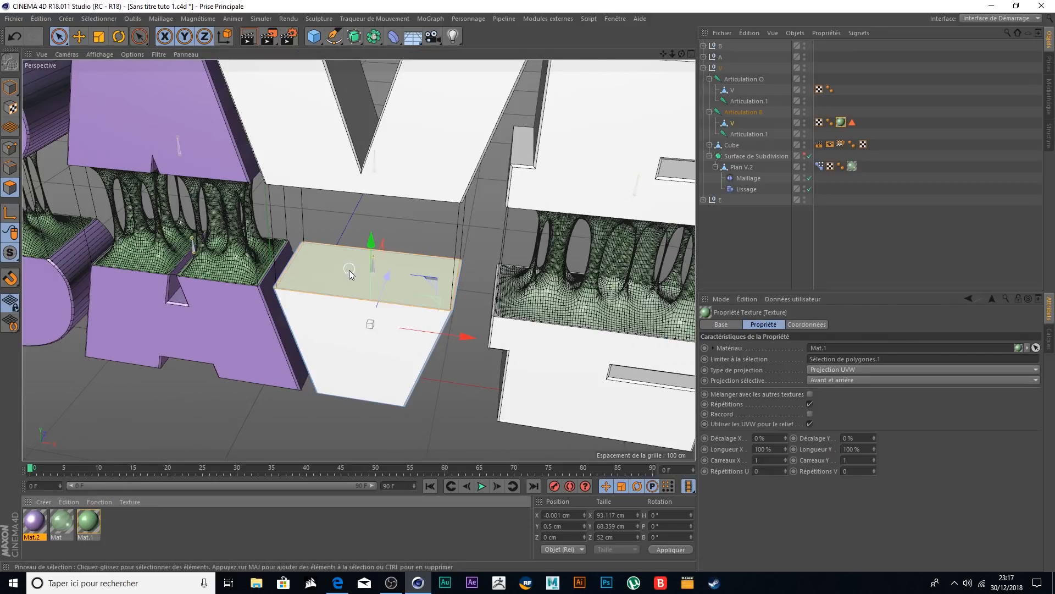
- Select all polygons of the lower V half except its green cut face and apply the purple Mat.2 to them
left_click(332, 350, "shift")
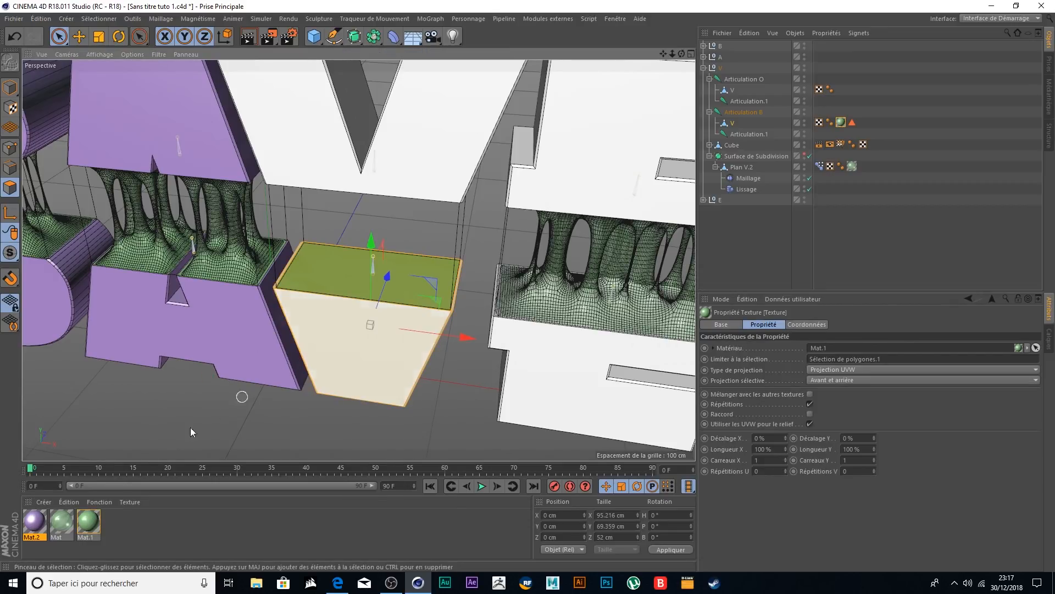
left_click(342, 274, "ctrl")
left_click_drag(33, 522, 149, 440)
left_click_drag(318, 339, 318, 340)
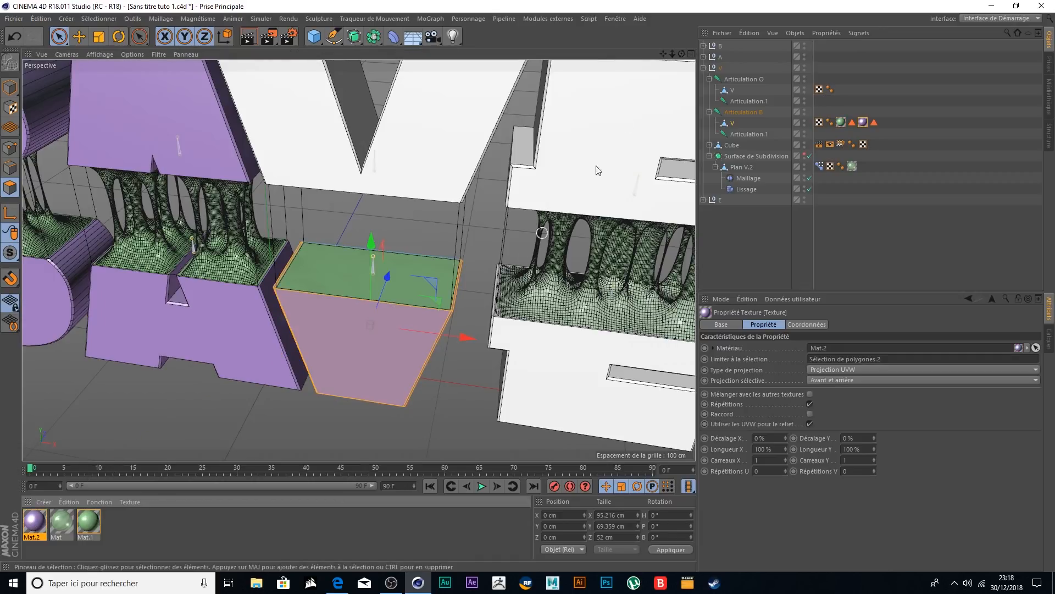
- Apply the green Mat.1 to the underside cut face of the upper V half and the purple Mat.2 to all its other polygons
left_click_drag(493, 201, 536, 72, "alt")
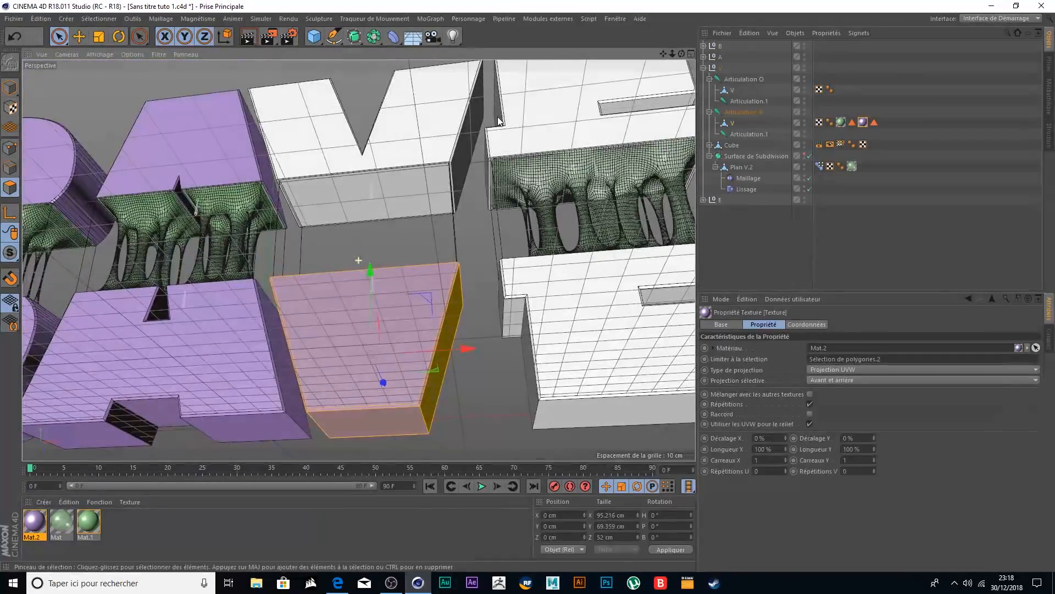
left_click(727, 93)
scroll(362, 197, "up", 3)
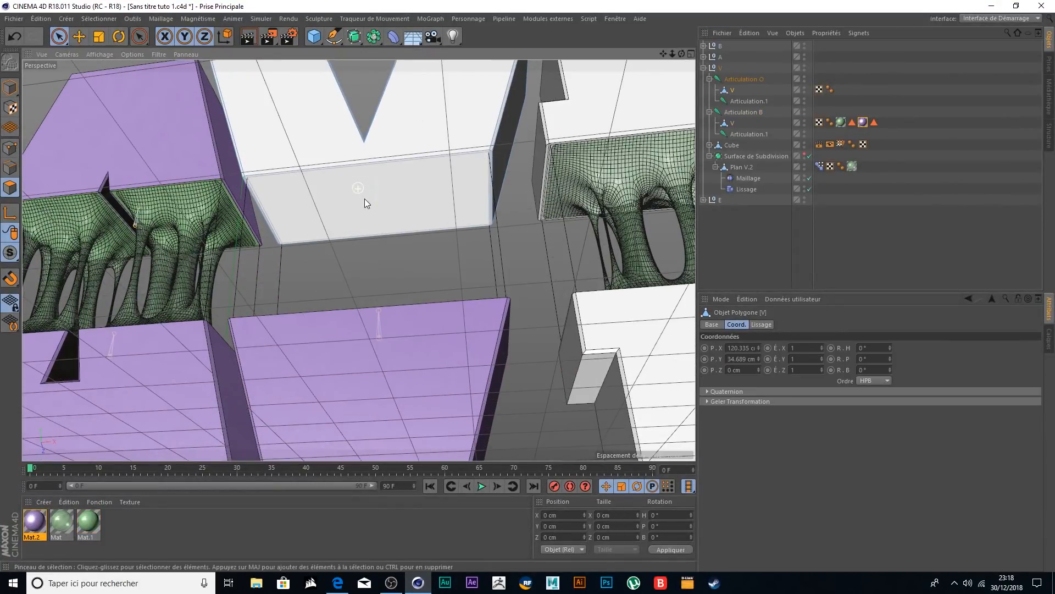
left_click(390, 192)
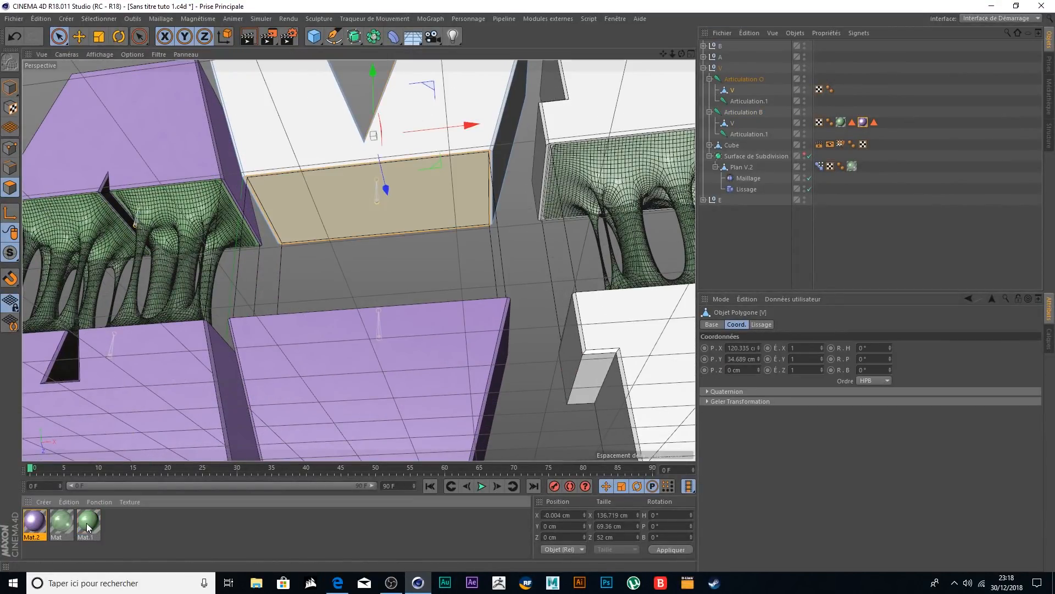
left_click_drag(308, 239, 323, 217)
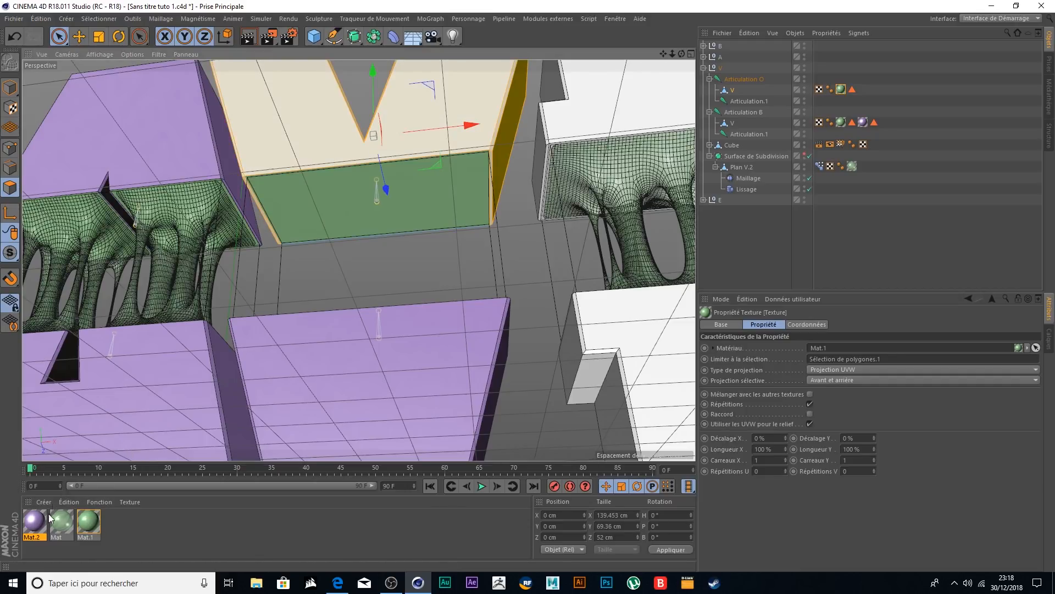
left_click_drag(37, 531, 251, 215)
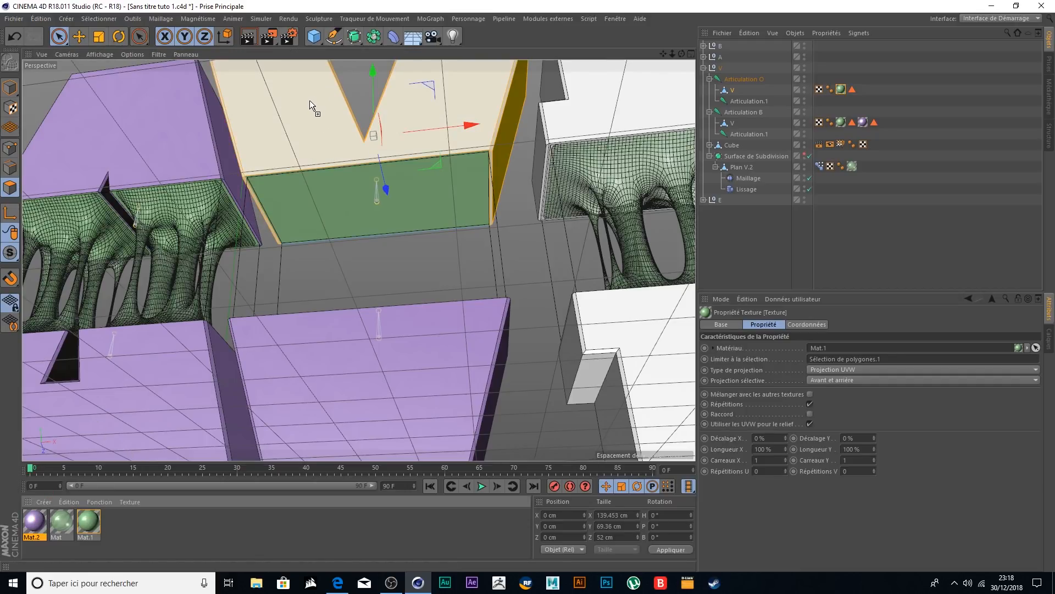
left_click_drag(309, 100, 308, 100)
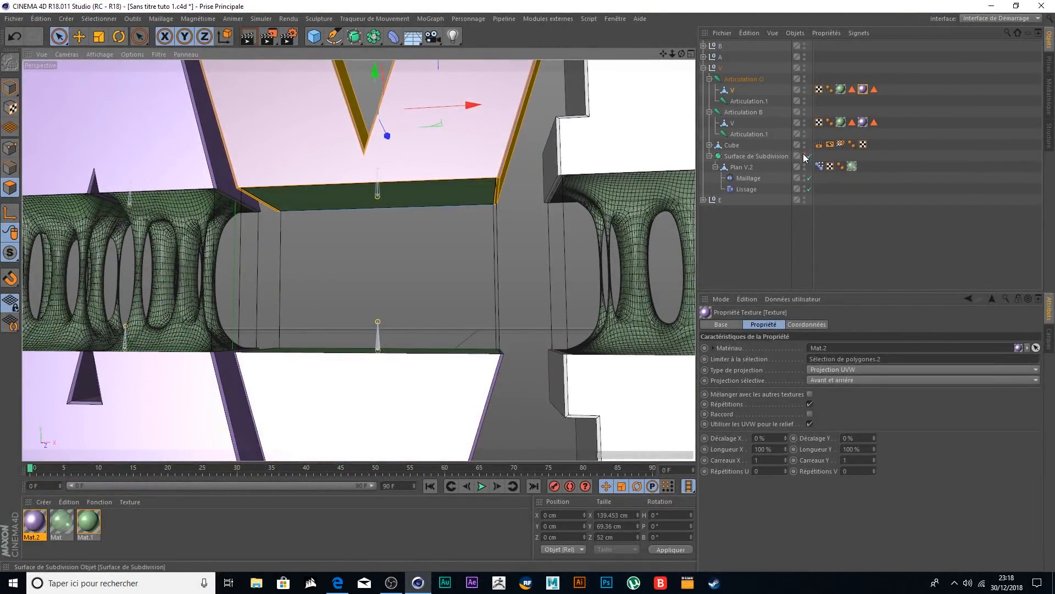
- Make the V's slime subdivision surface visible again and hide the one in the E group to expose its cut faces
left_click(804, 155)
left_click(703, 67)
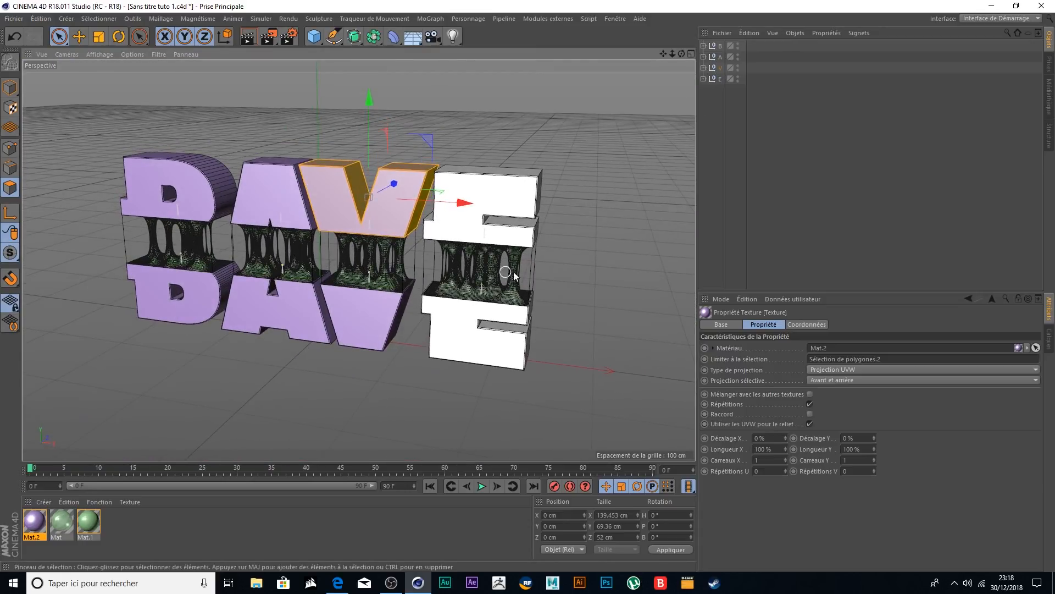
scroll(509, 276, "up", 3)
left_click(704, 79)
left_click(809, 190)
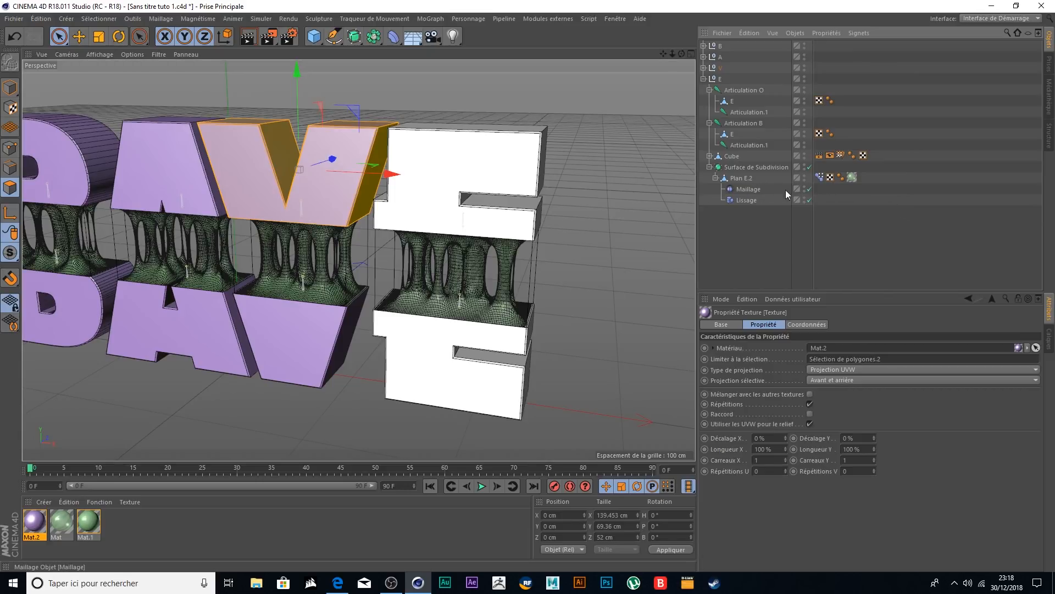
left_click(805, 165)
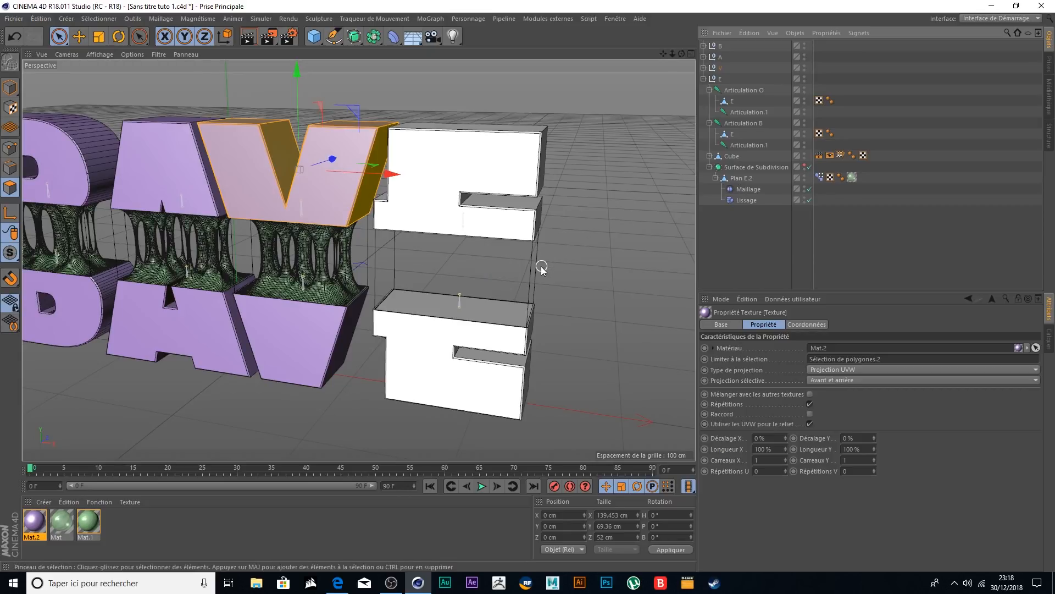
- Select the upper cut face of the lower E half and apply the green Mat.1 to it
scroll(636, 252, "up", 5)
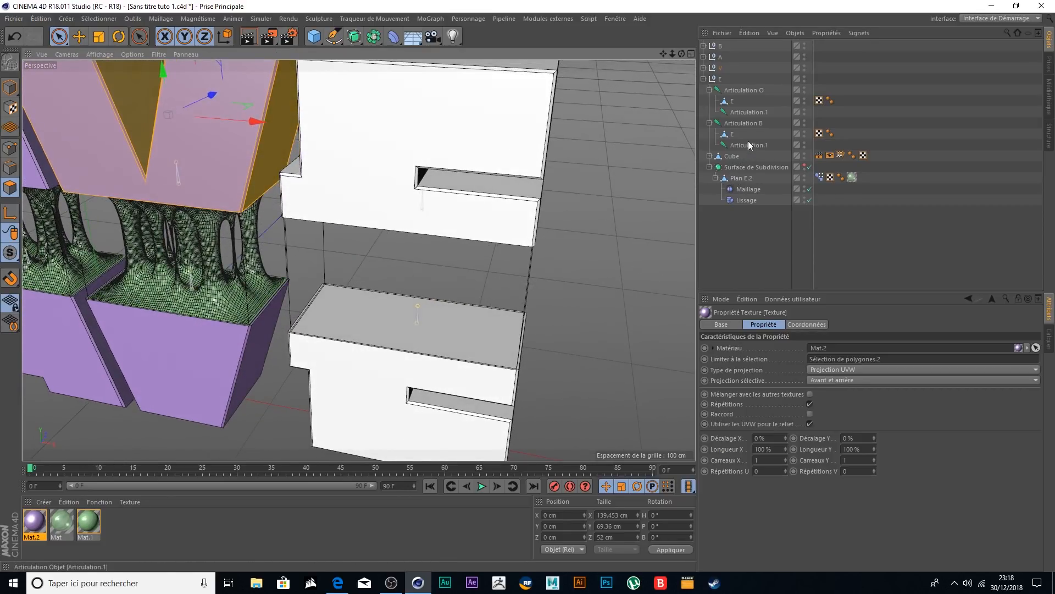
left_click(733, 134)
left_click(463, 318)
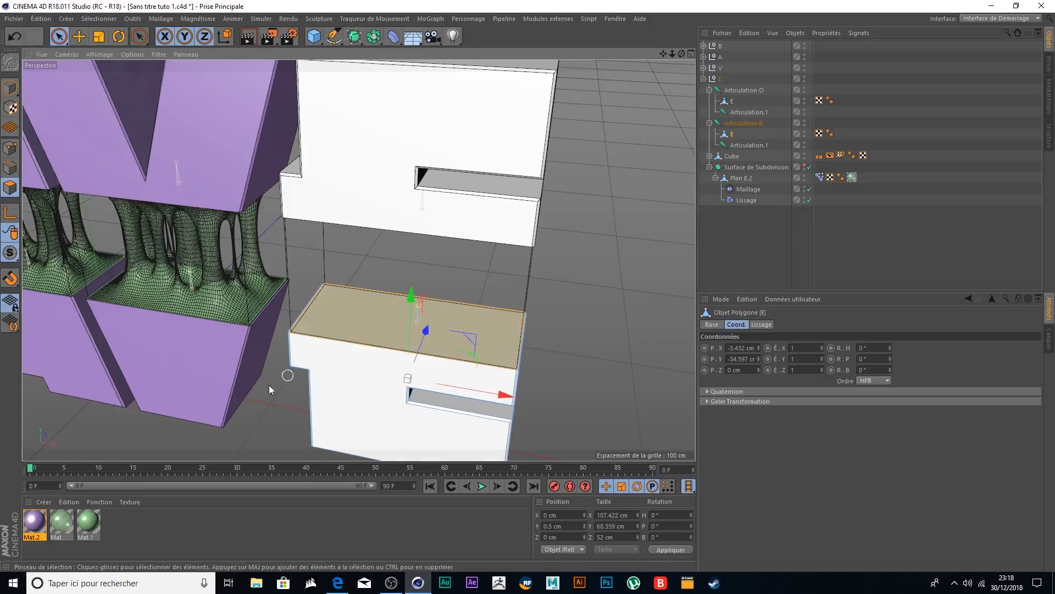
left_click_drag(356, 316, 372, 315)
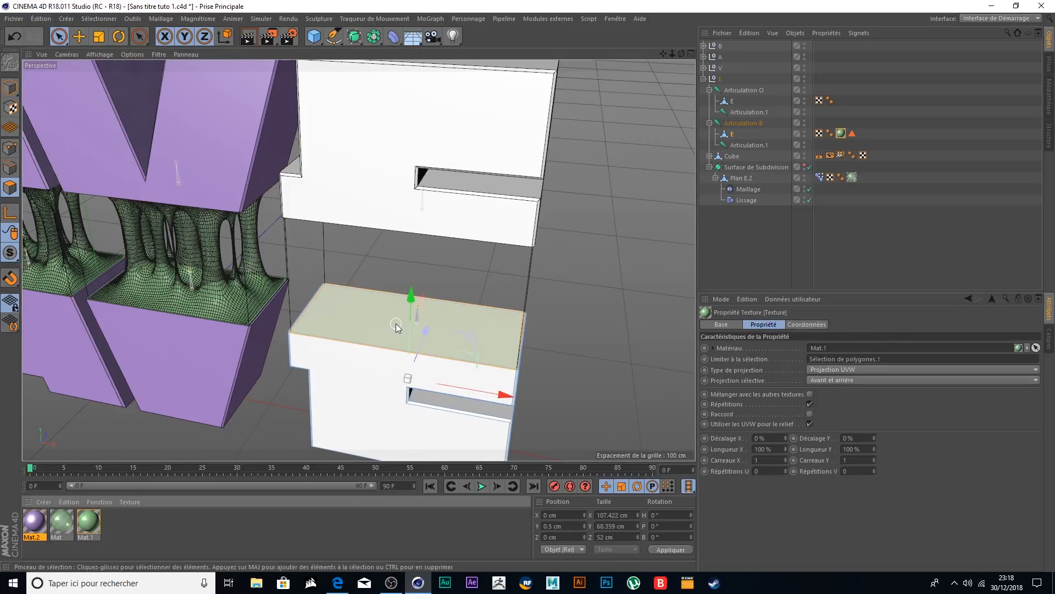
- Select all polygons of the lower E half except its green cut face and apply the purple Mat.2 to them
left_click(361, 377, "shift")
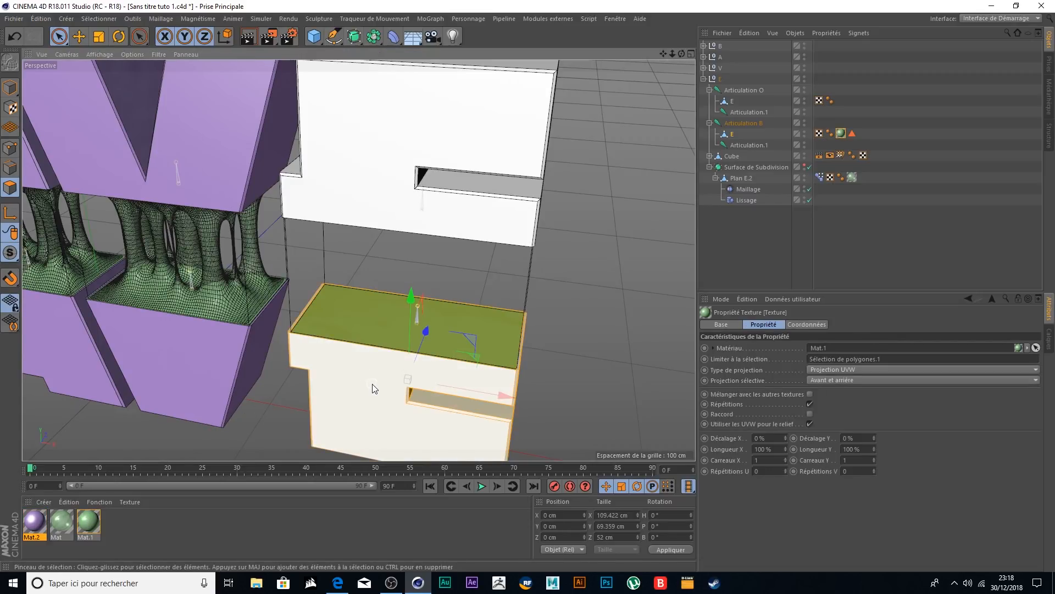
left_click(360, 318, "ctrl")
left_click_drag(35, 520, 361, 368)
- Select the underside cut face of the upper E half and apply the green Mat.1 to it
left_click_drag(594, 309, 615, 232, "alt")
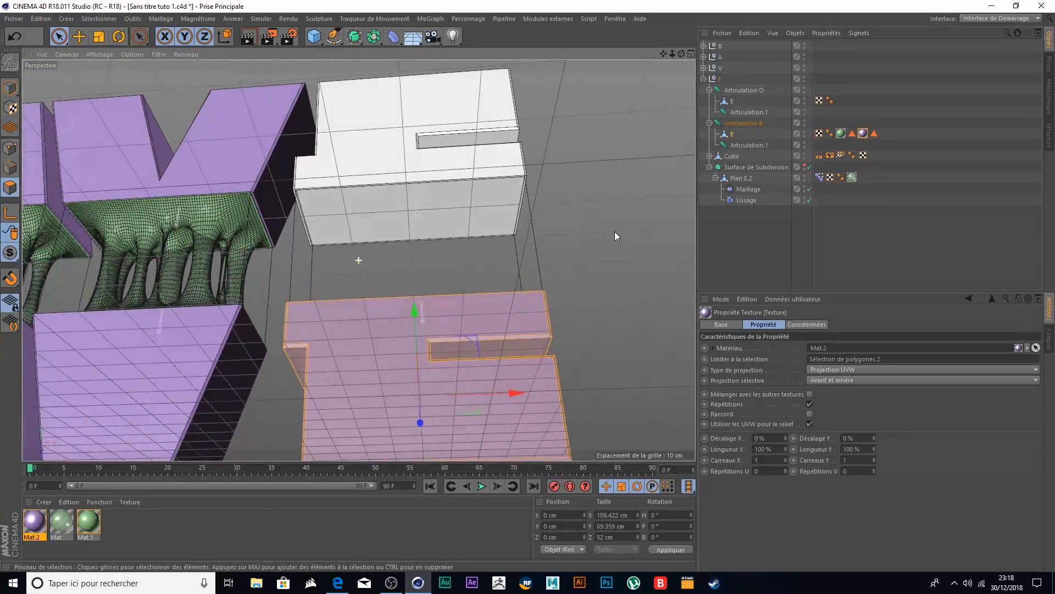
left_click(733, 101)
left_click_drag(89, 520, 359, 216)
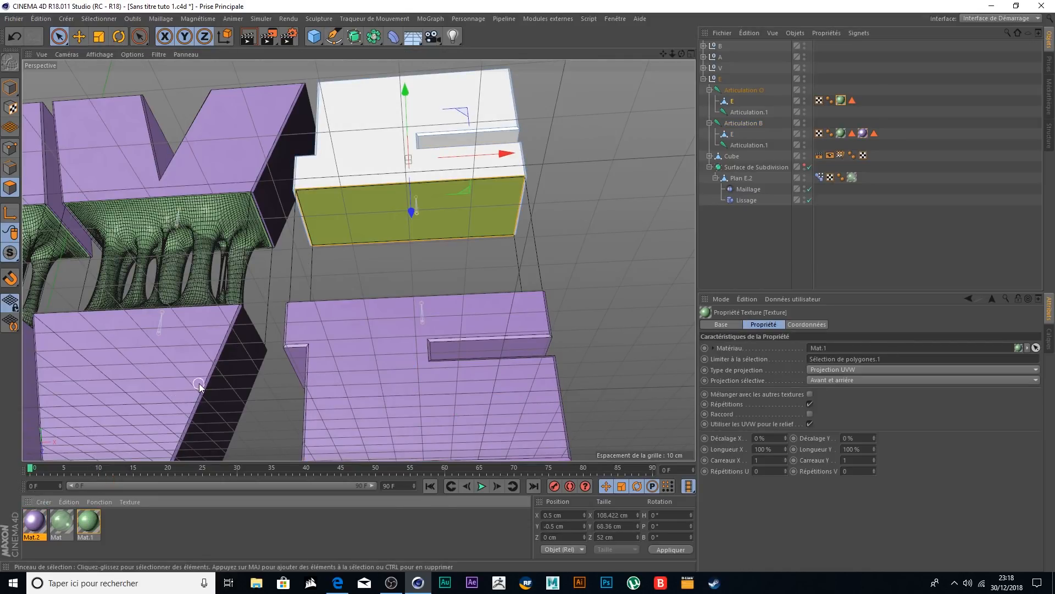
- Select all polygons of the upper E half except its green cut face and apply the purple Mat.2 to them
double_click(337, 232)
left_click(359, 216, "ctrl")
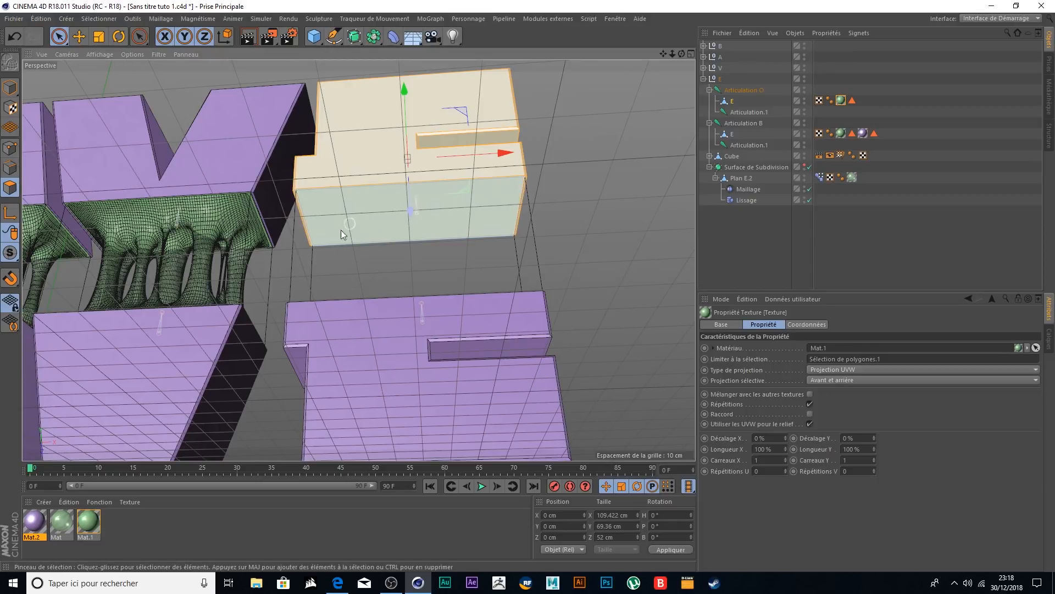
left_click_drag(32, 526, 54, 489)
left_click_drag(371, 127, 371, 129)
- Make the E's slime subdivision surface visible again and render the perspective view of the whole word
left_click_drag(641, 198, 642, 198, "alt")
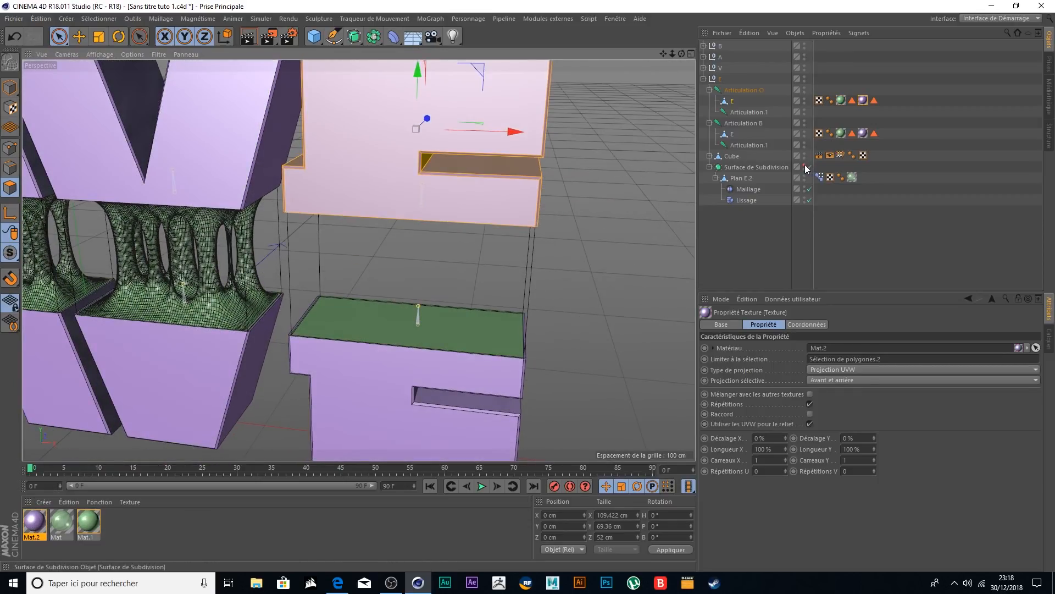
scroll(568, 215, "down", 10)
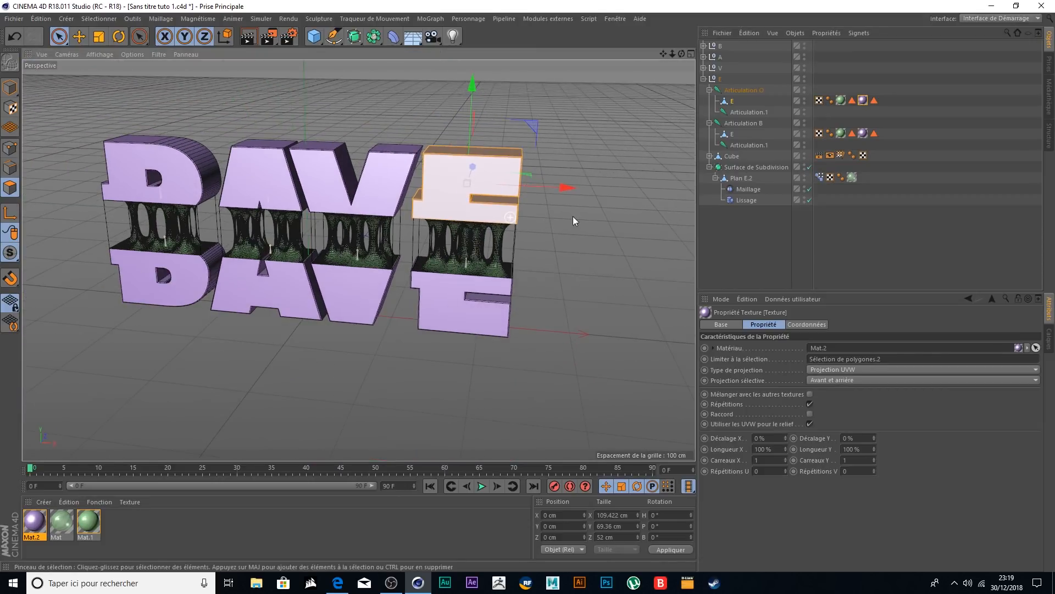
left_click_drag(664, 54, 722, 79)
scroll(372, 241, "up", 2)
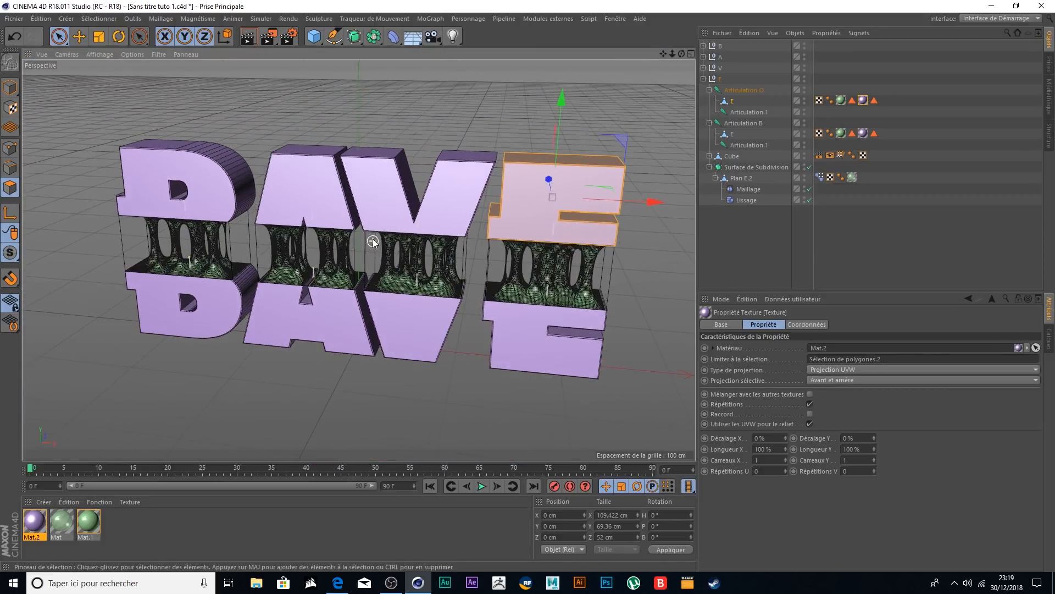
left_click(249, 37)
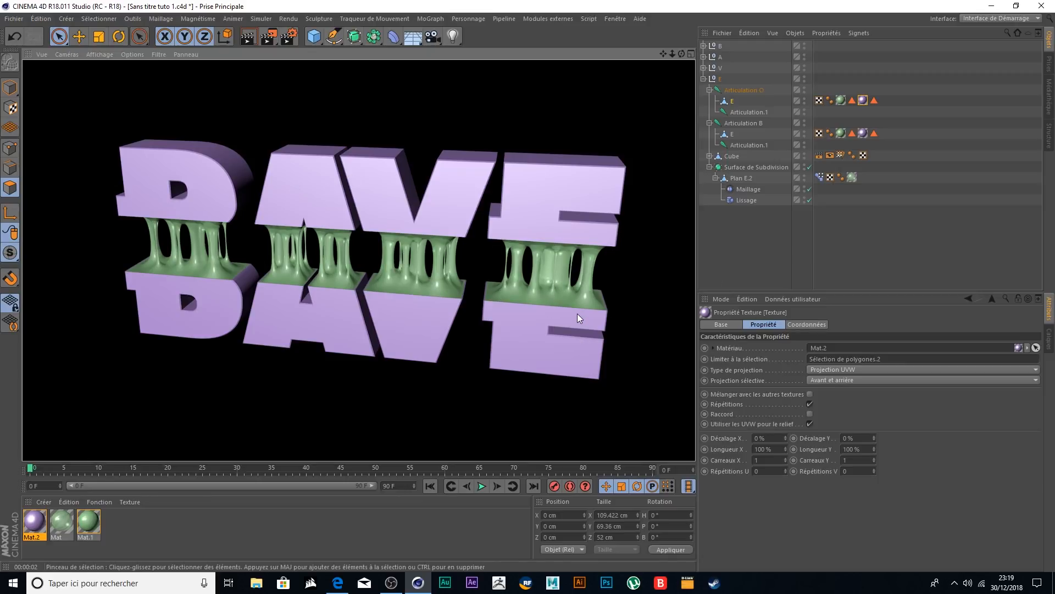
- Collapse the E group and expand the B group in the object hierarchy
mouse_move(642, 323)
left_mouse_down("alt")
mouse_move(615, 302)
mouse_move(638, 321)
mouse_move(655, 302)
mouse_move(633, 306)
mouse_move(622, 329)
mouse_move(603, 316)
mouse_move(655, 310)
mouse_move(623, 317)
mouse_move(611, 298)
mouse_move(609, 321)
mouse_move(627, 323)
left_mouse_up("alt")
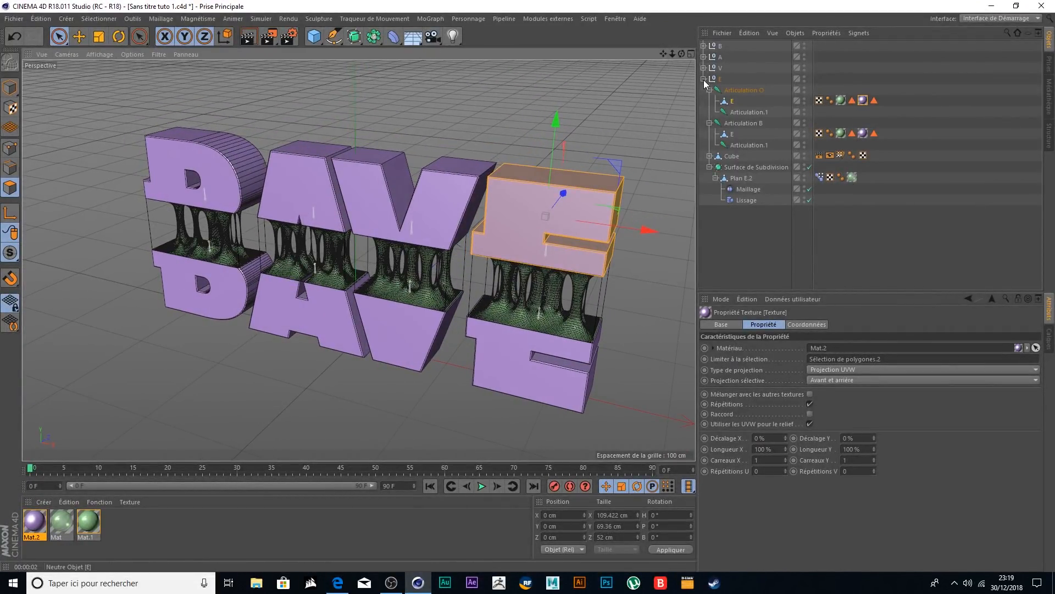
left_click(733, 102)
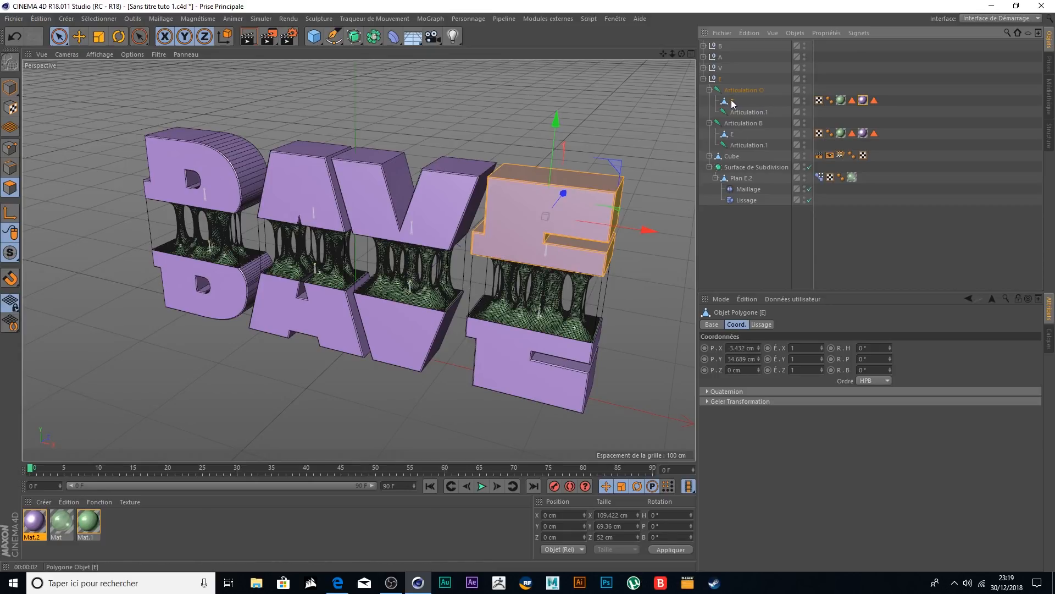
left_click(704, 79)
left_click(703, 47)
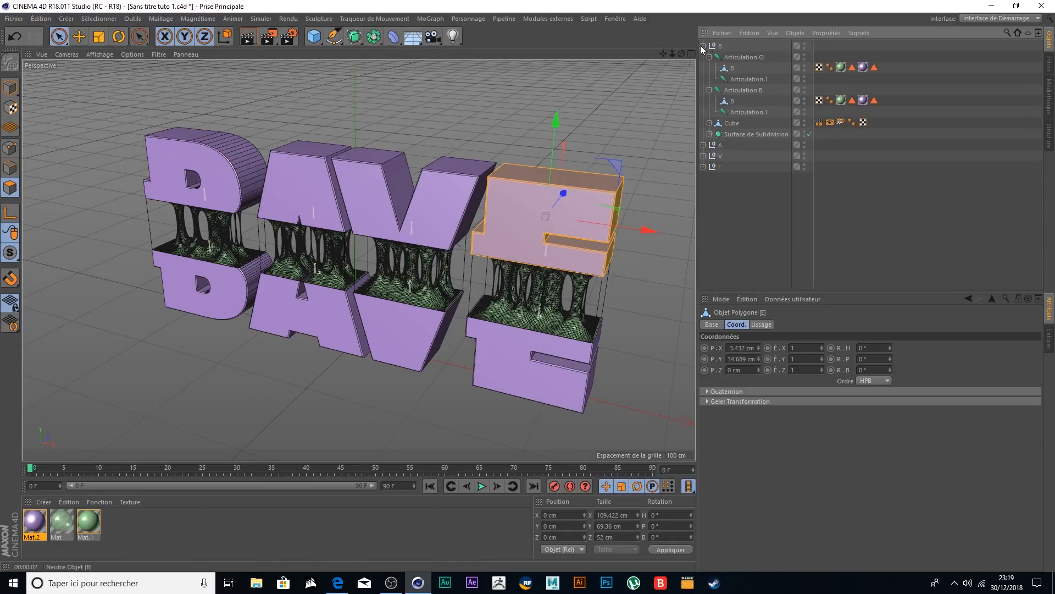
- Try setting the Y position of the B polygon object under Articulation O to 0 cm and undo the change
left_click(732, 68)
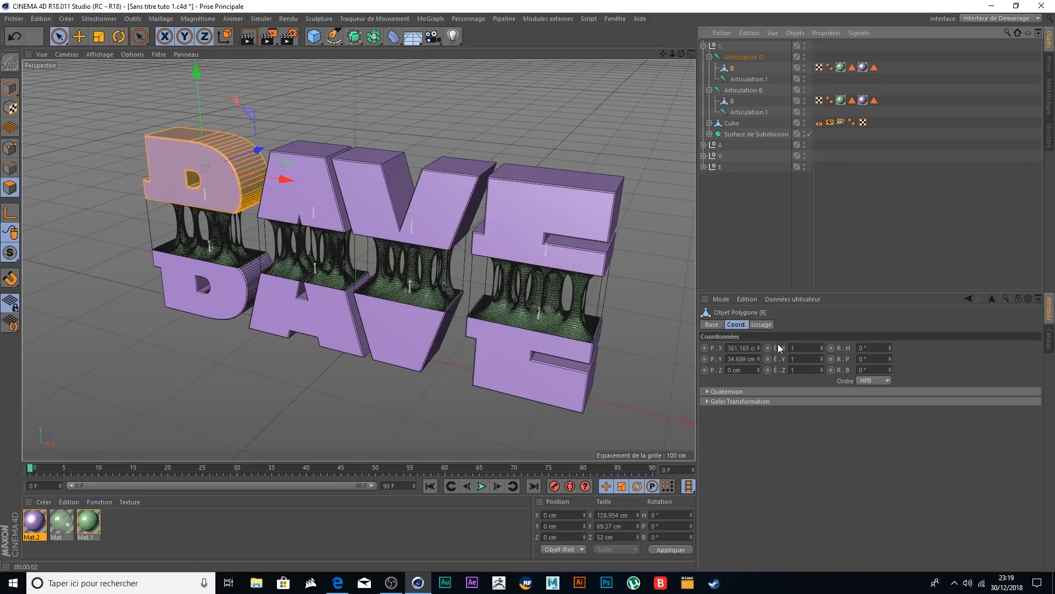
left_click(749, 358)
type("0")
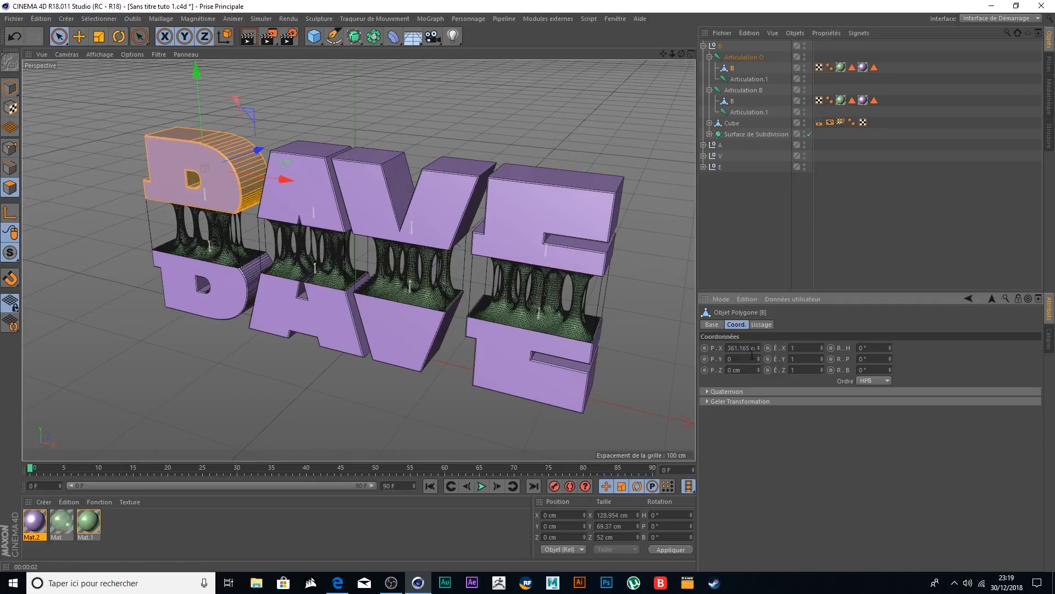
key("Return")
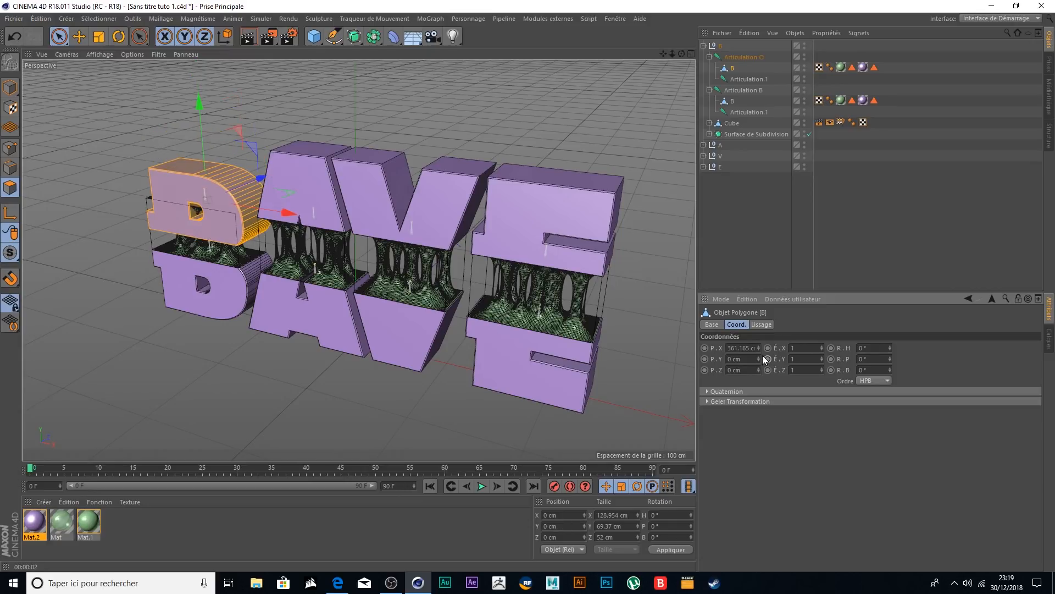
scroll(198, 251, "up", 5)
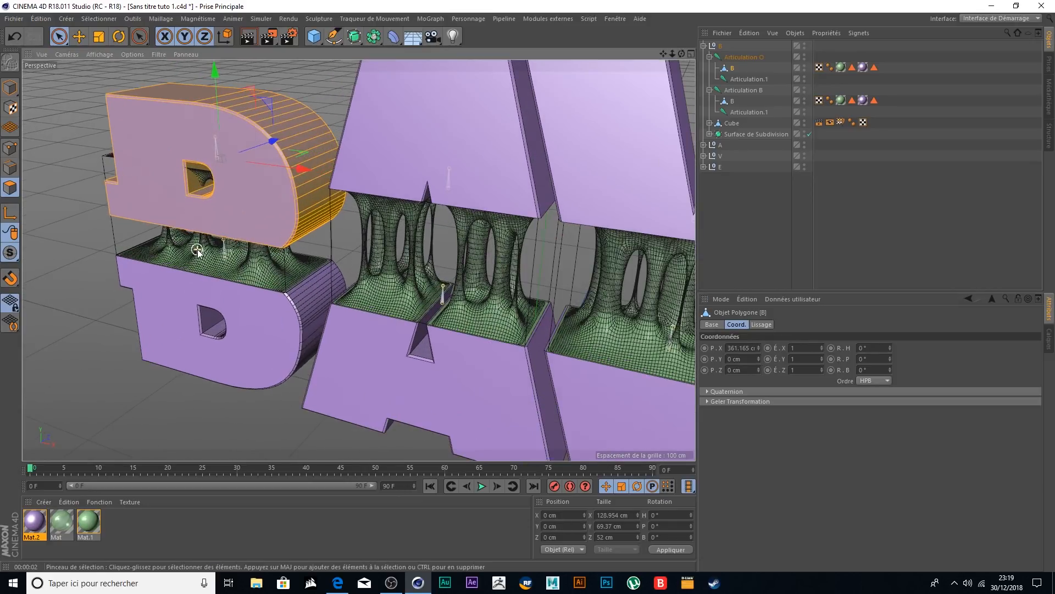
left_click_drag(200, 282, 294, 234, "alt")
key("ctrl+z")
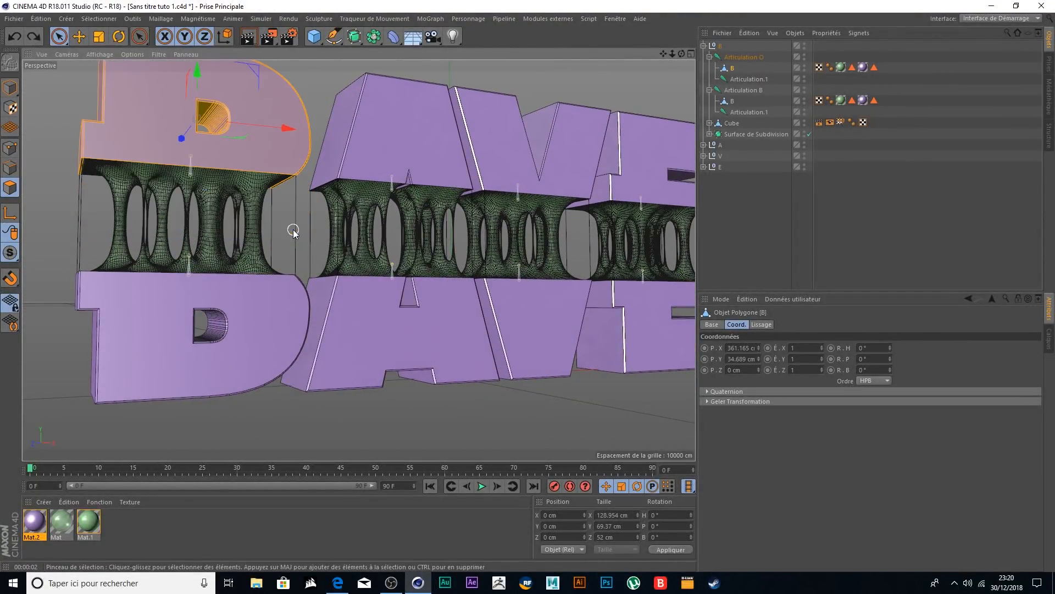
- Set the Y position of the B group's Articulation O joint to 0 cm
left_click(744, 57)
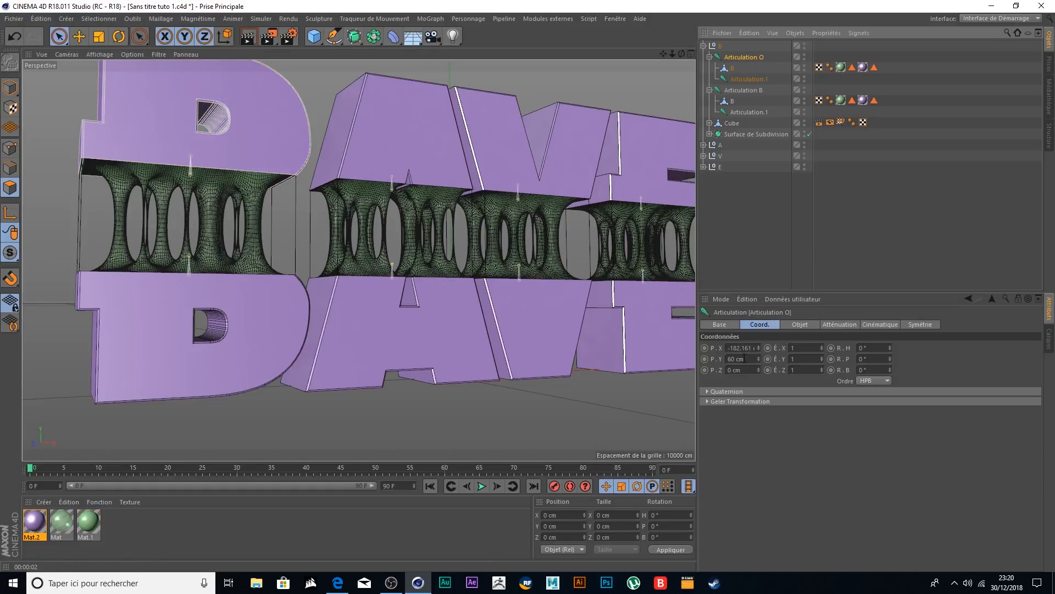
left_click(747, 359)
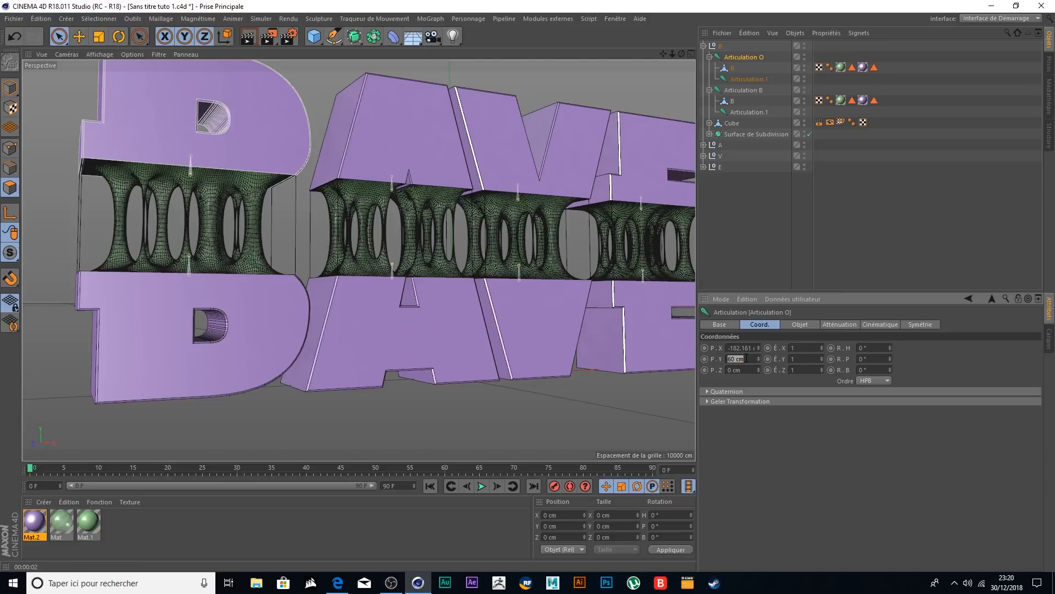
type("0")
key("Return")
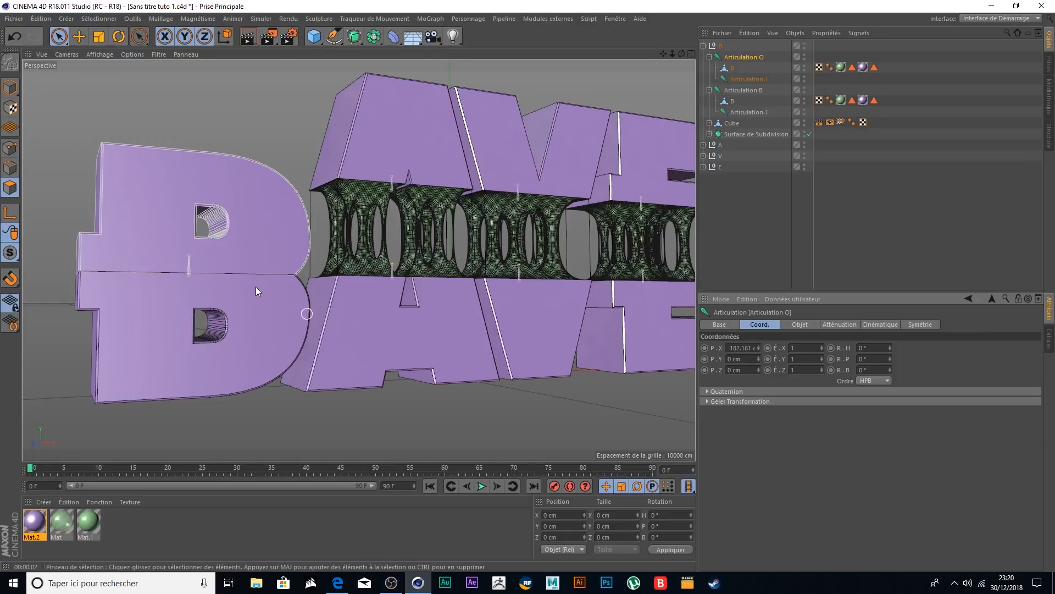
- Examine the seam between the upper and lower halves of the B from several angles in the perspective view
scroll(153, 276, "up", 6)
scroll(169, 293, "up", 5)
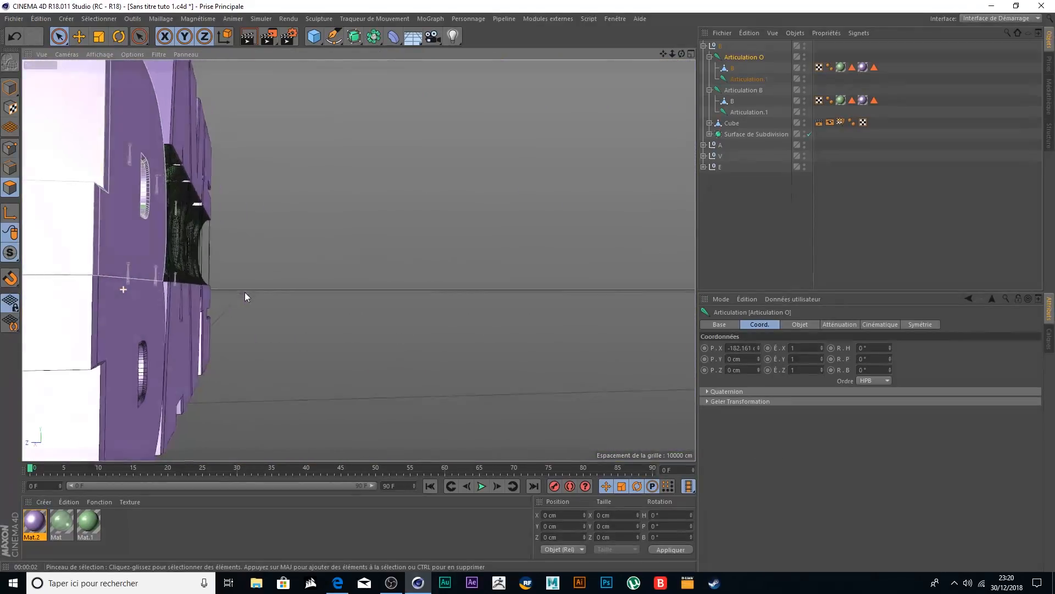
scroll(99, 300, "down", 3)
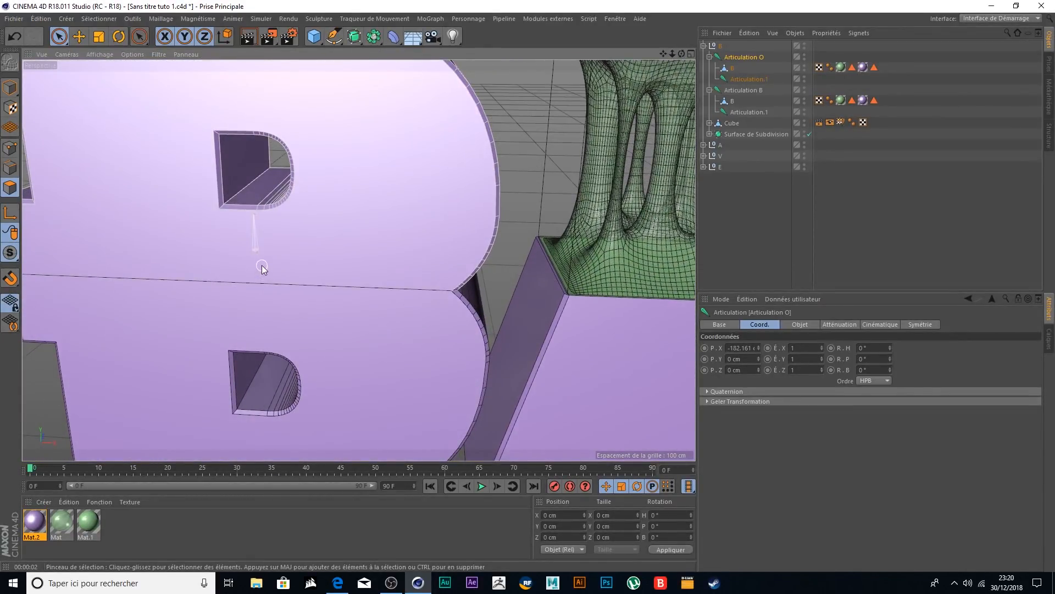
scroll(262, 265, "down", 3)
scroll(258, 263, "up", 3)
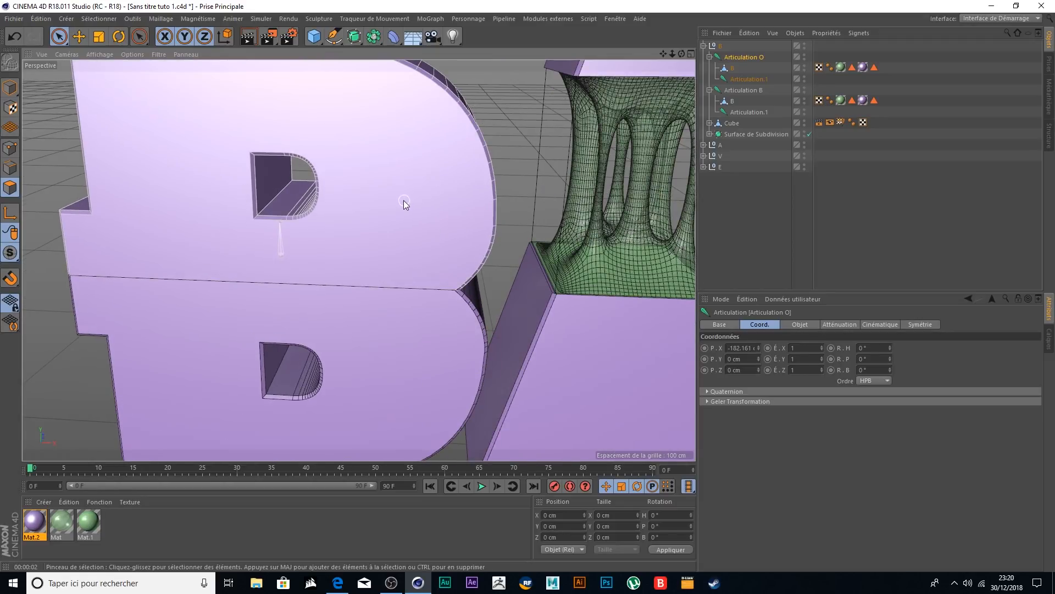
scroll(431, 219, "down", 1)
scroll(456, 272, "up", 7)
scroll(437, 242, "down", 5)
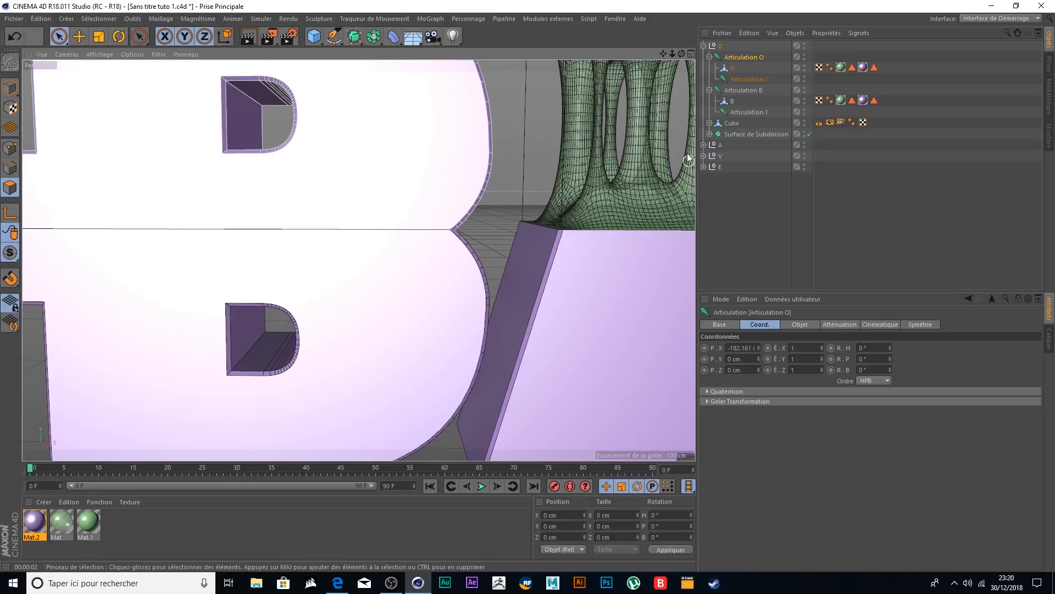
- Maximize the front view of the word and activate the Move tool in model mode
left_click(691, 54)
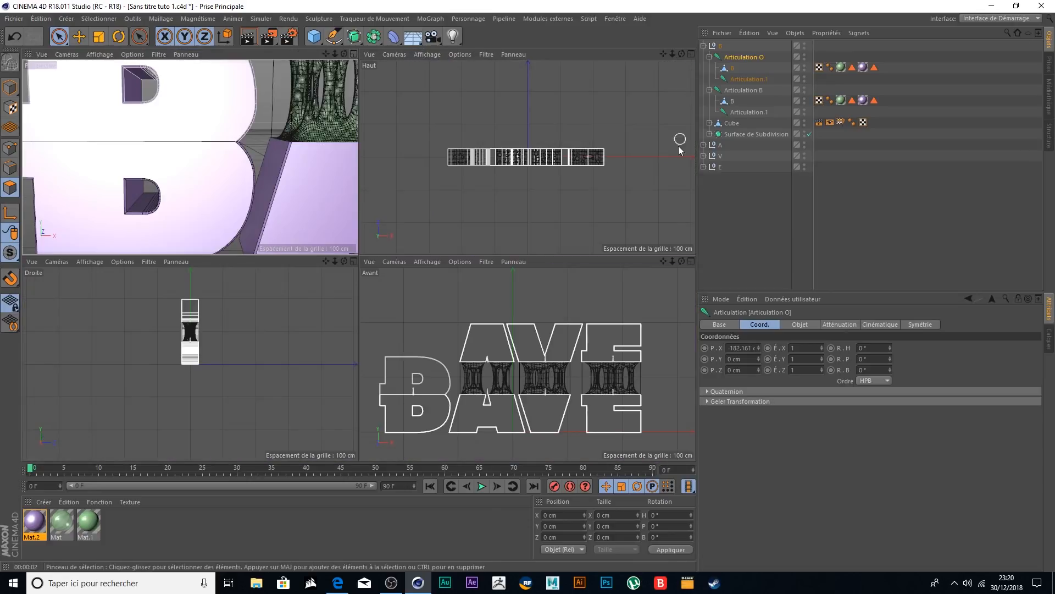
left_click(692, 262)
scroll(69, 327, "up", 4)
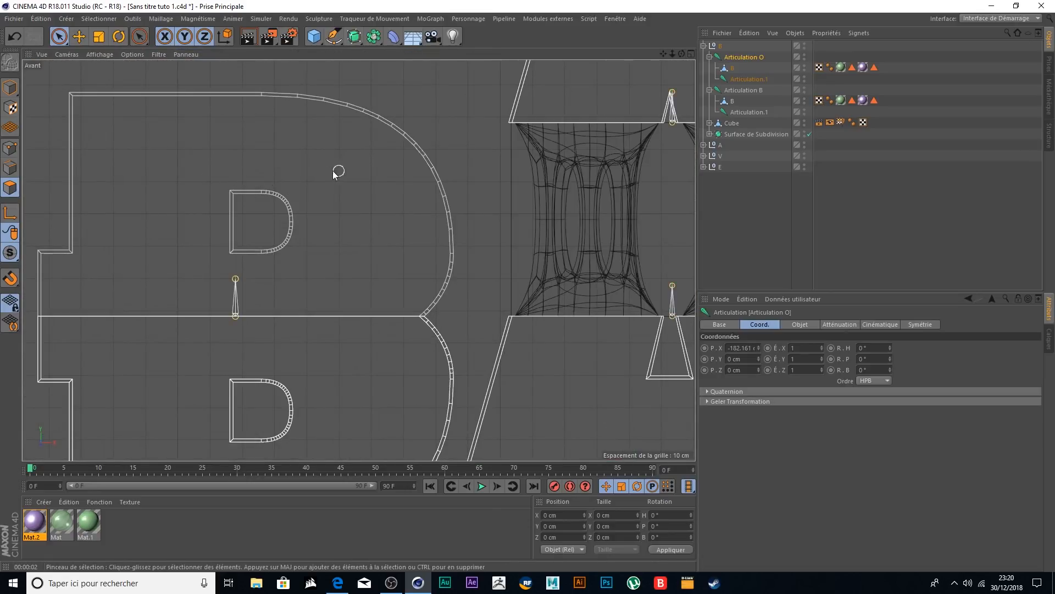
left_click(80, 37)
left_click(9, 88)
- Try moving the B's Articulation O joint along the Y axis in the front view and undo the move
scroll(216, 282, "up", 3)
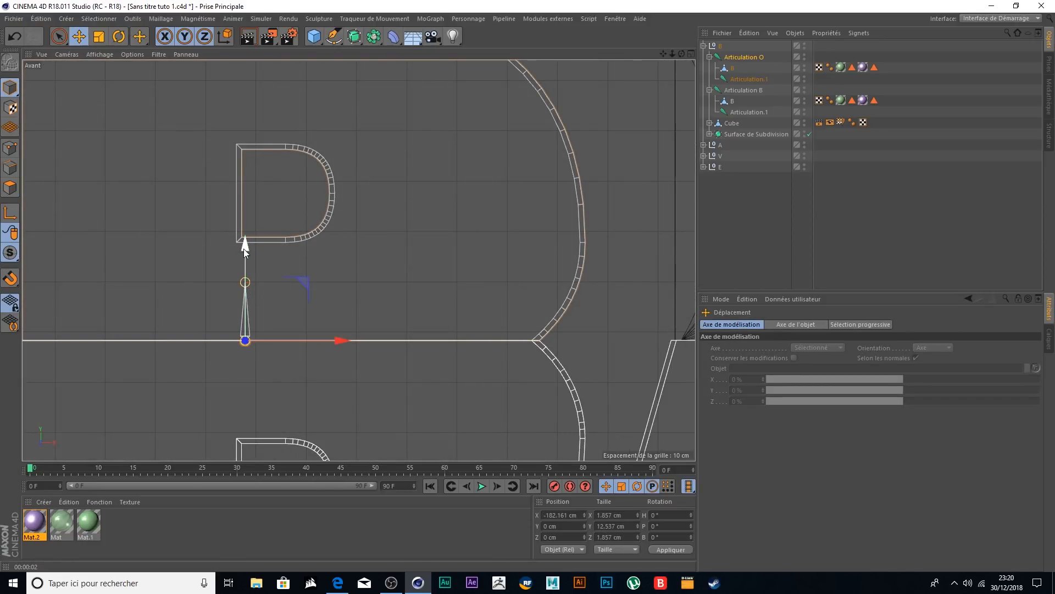
left_click_drag(243, 248, 244, 245)
key("ctrl+z")
scroll(242, 255, "down", 5)
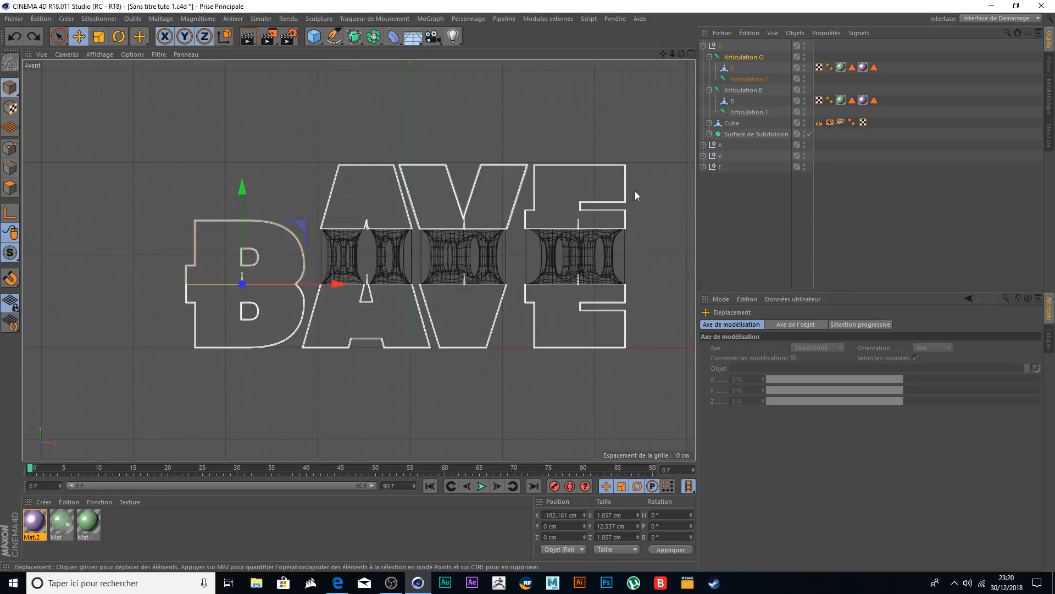
- Collapse the B group, expand the A group and set its Articulation O joint's Y position to 0 cm
left_click(704, 47)
left_click(704, 58)
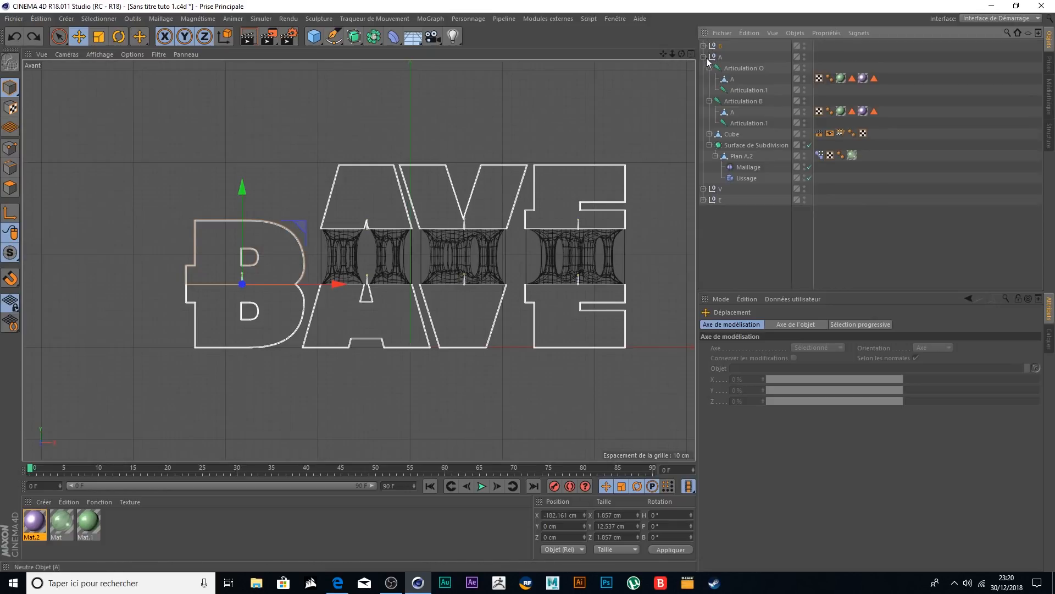
left_click(734, 79)
left_click(739, 68)
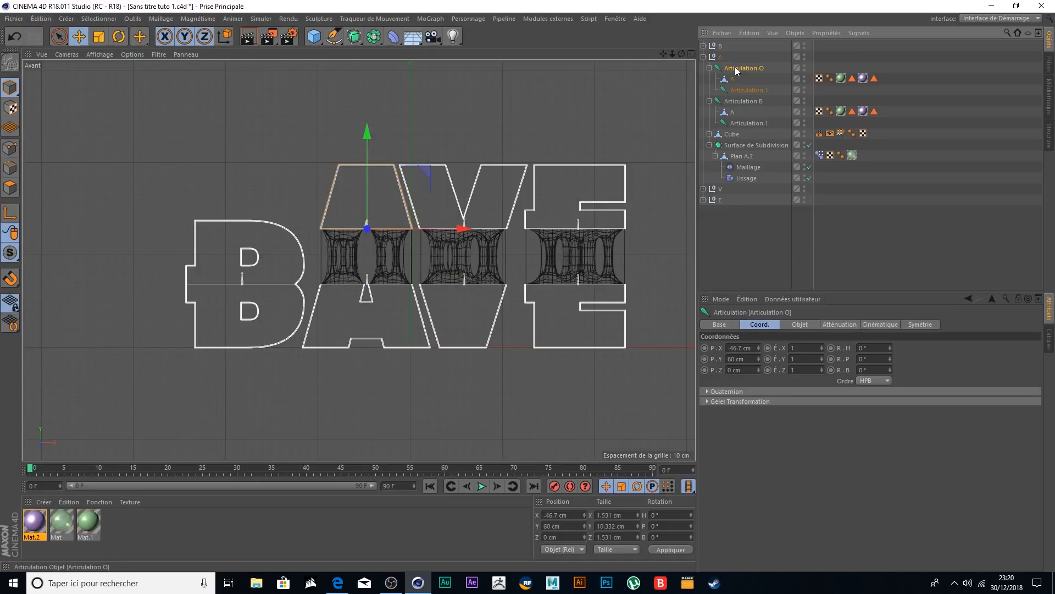
left_click(749, 358)
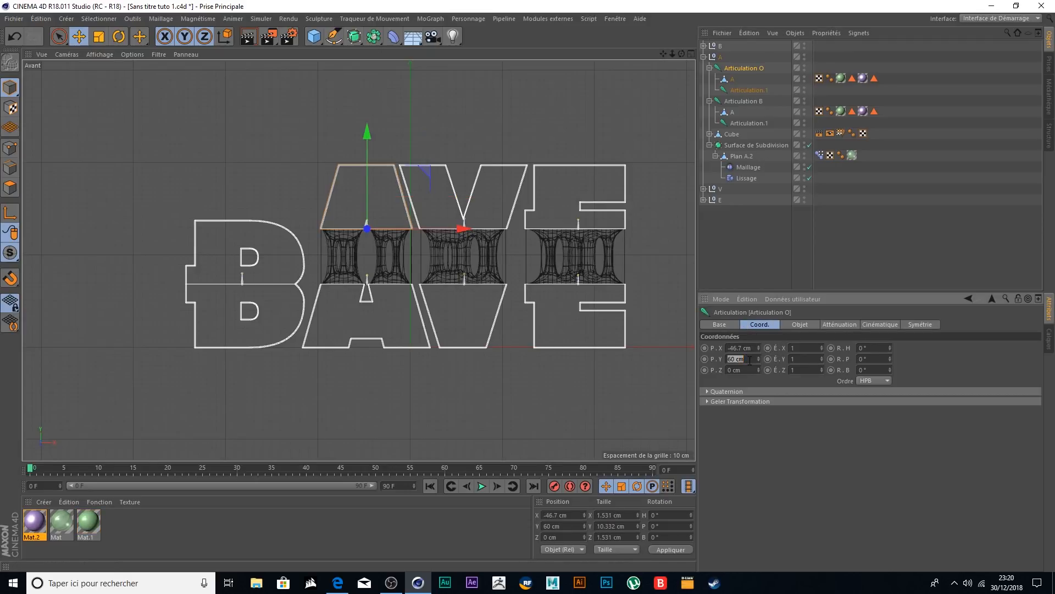
left_click(565, 526)
type("0")
left_click(667, 549)
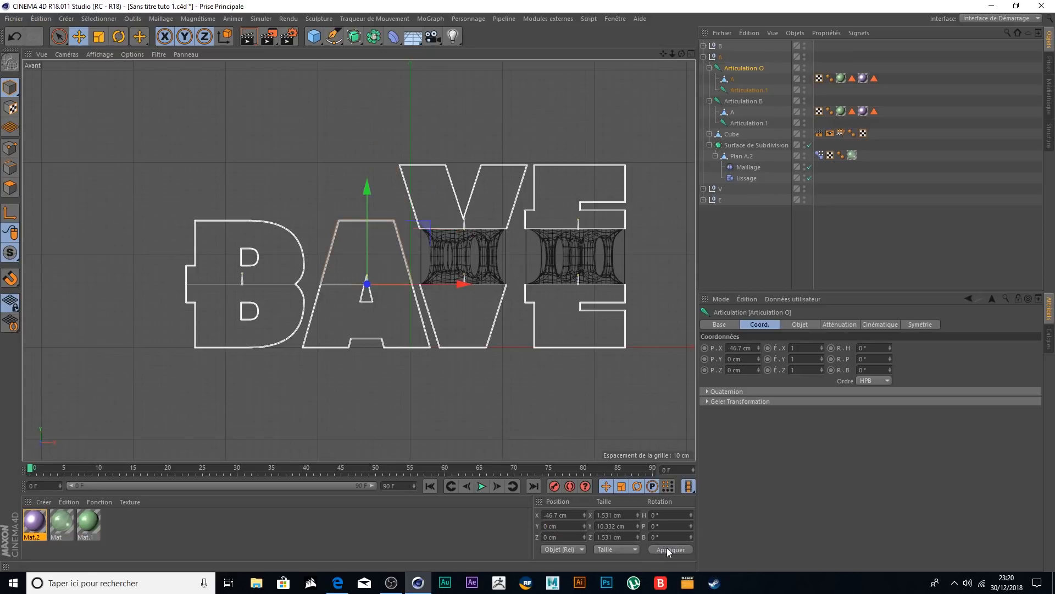
- Collapse the A group, expand the V group and set its Articulation O joint's Y position to 0 cm
left_click(704, 57)
left_click(703, 68)
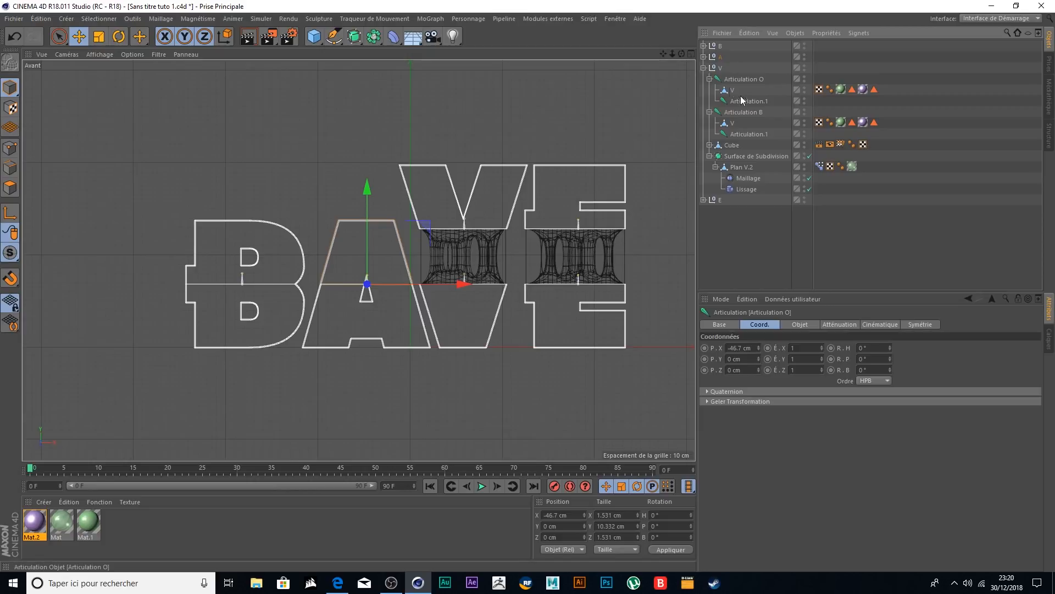
left_click(738, 80)
left_click(560, 526)
type("0")
left_click(665, 550)
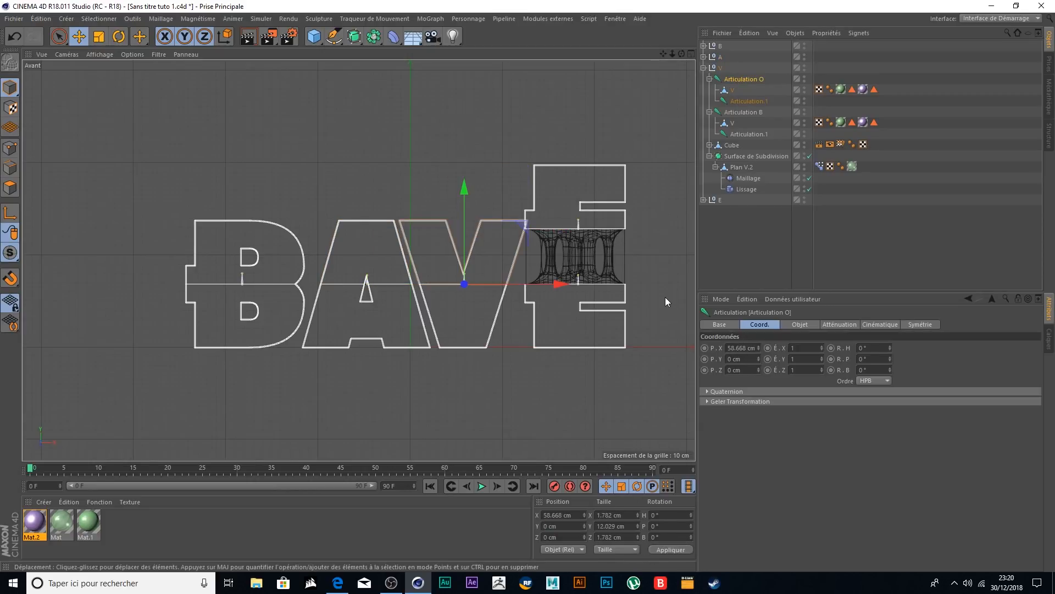
- Collapse the V group, expand the E group and set its Articulation O joint's Y position to 0 cm
scroll(458, 290, "up", 5)
scroll(458, 287, "down", 1)
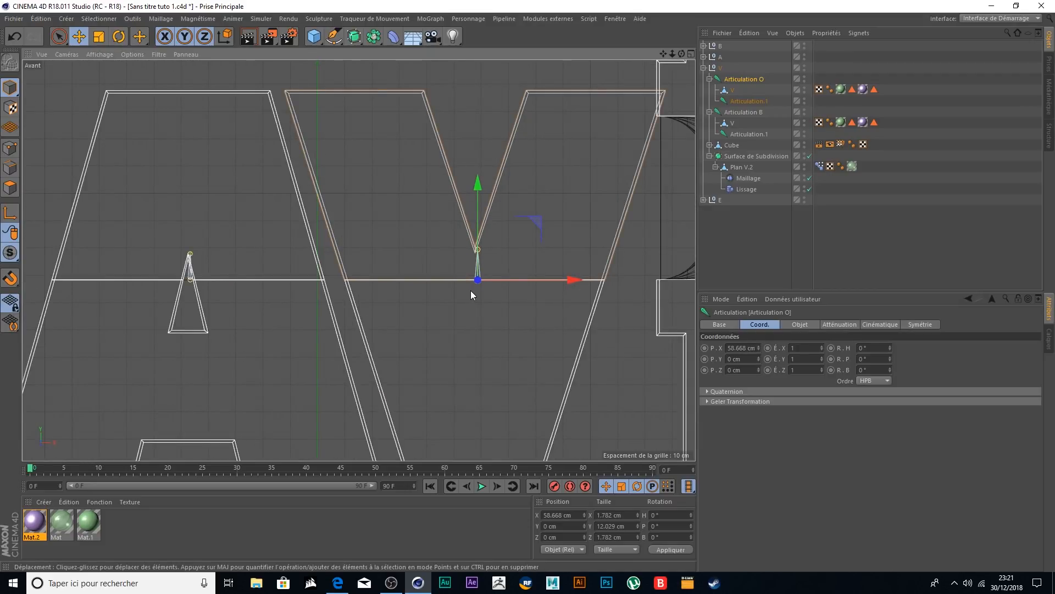
scroll(470, 289, "down", 3)
left_click(704, 68)
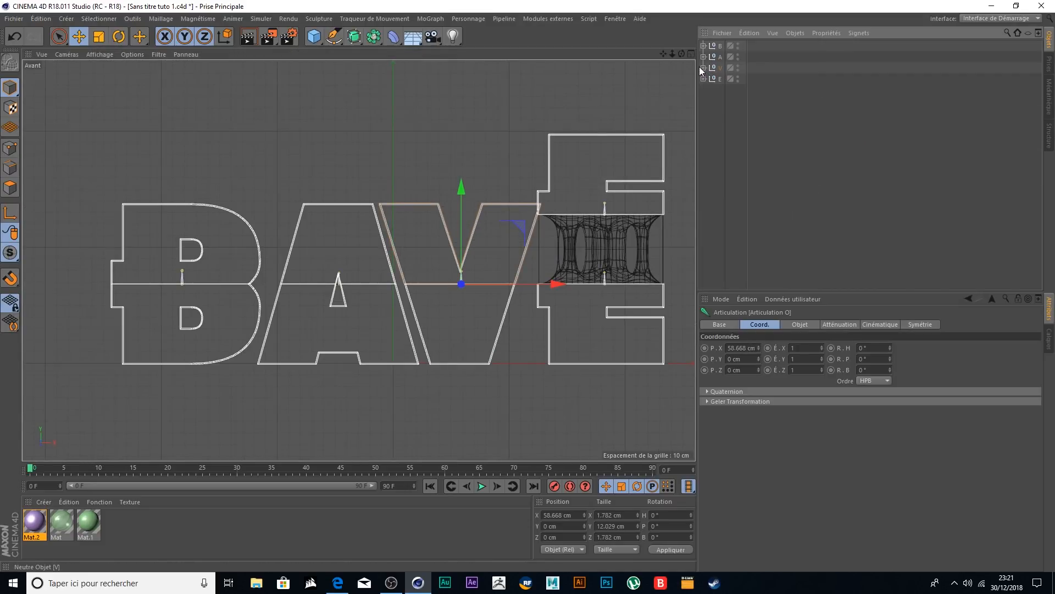
left_click(704, 78)
left_click(740, 91)
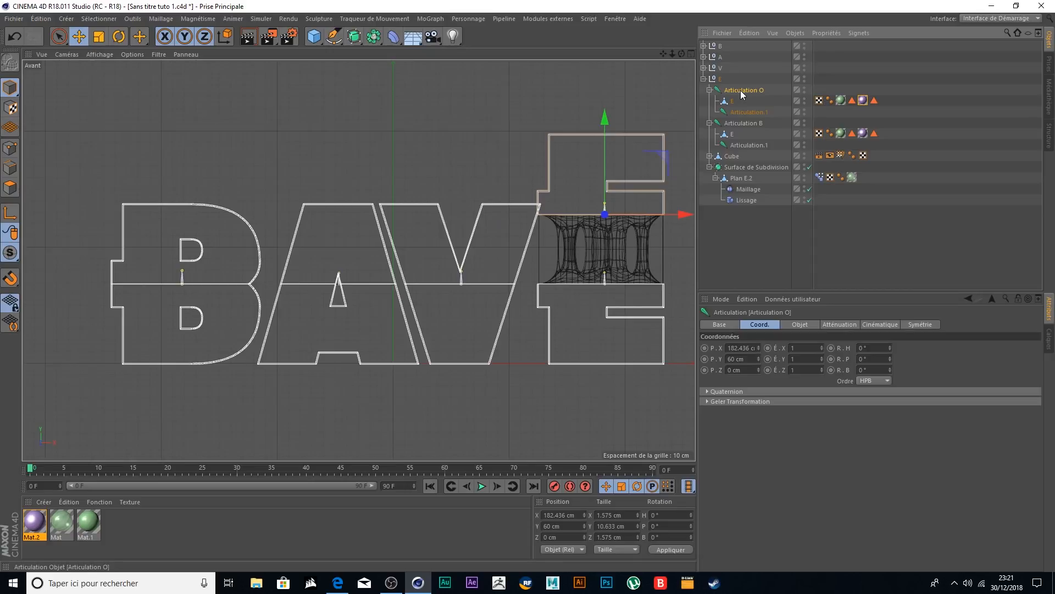
left_click(560, 526)
key("ctrl+a")
type("0")
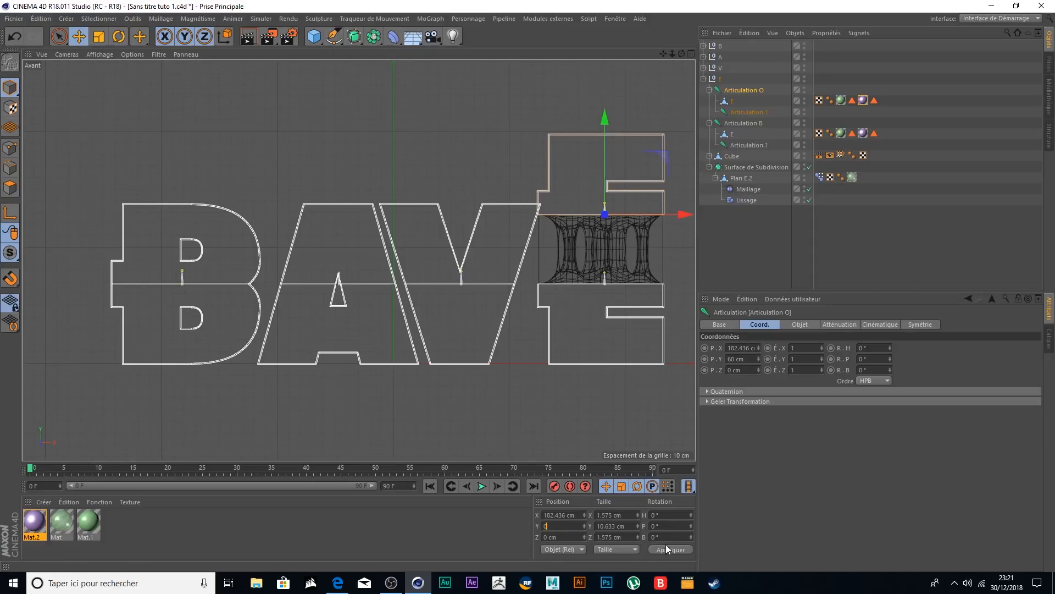
left_click(682, 548)
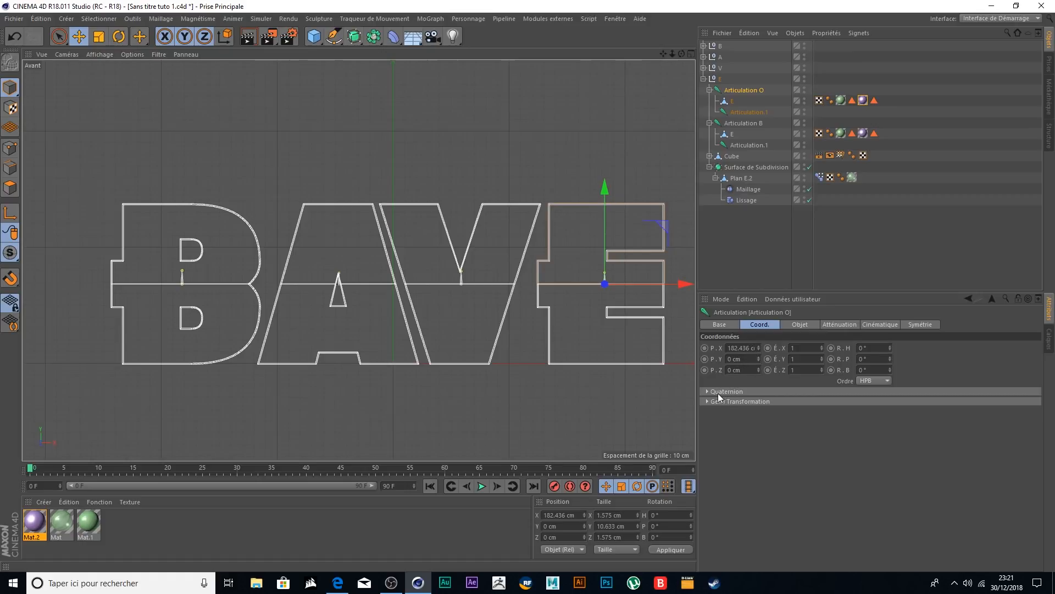
- Try setting the X position of the E's Articulation O joint to 0 cm and undo the change
left_click(746, 348)
type("0")
key("Return")
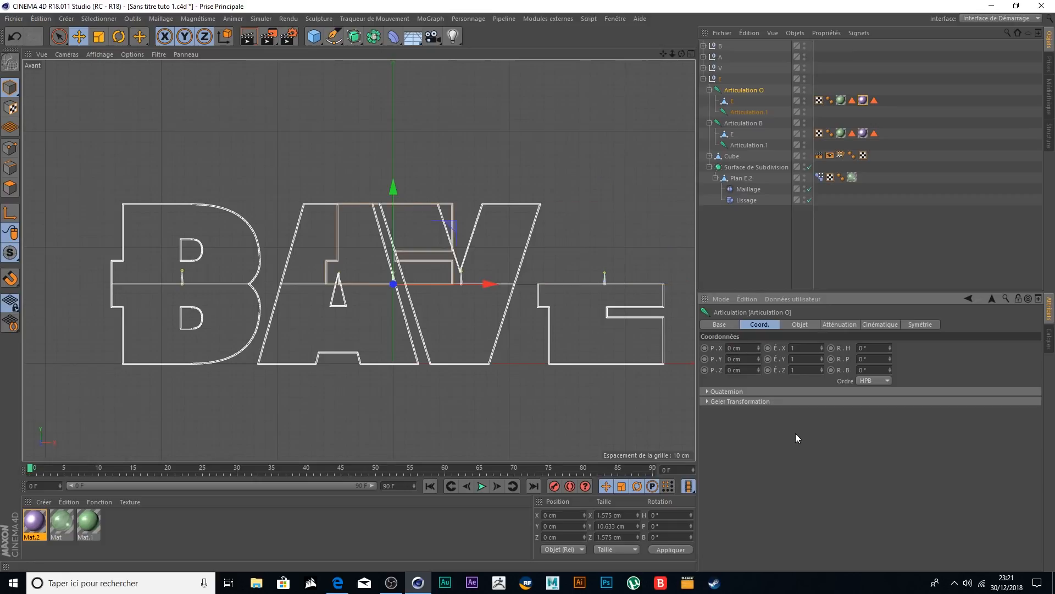
key("ctrl+z")
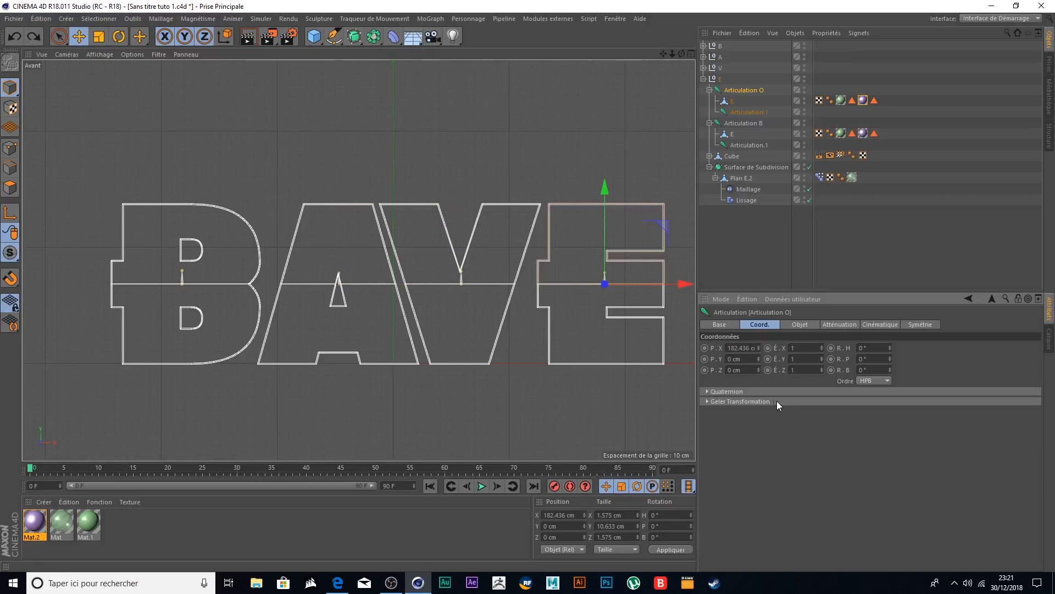
- Freeze all transformations of the Articulation O joints in the E group and in the V group
left_click(715, 401)
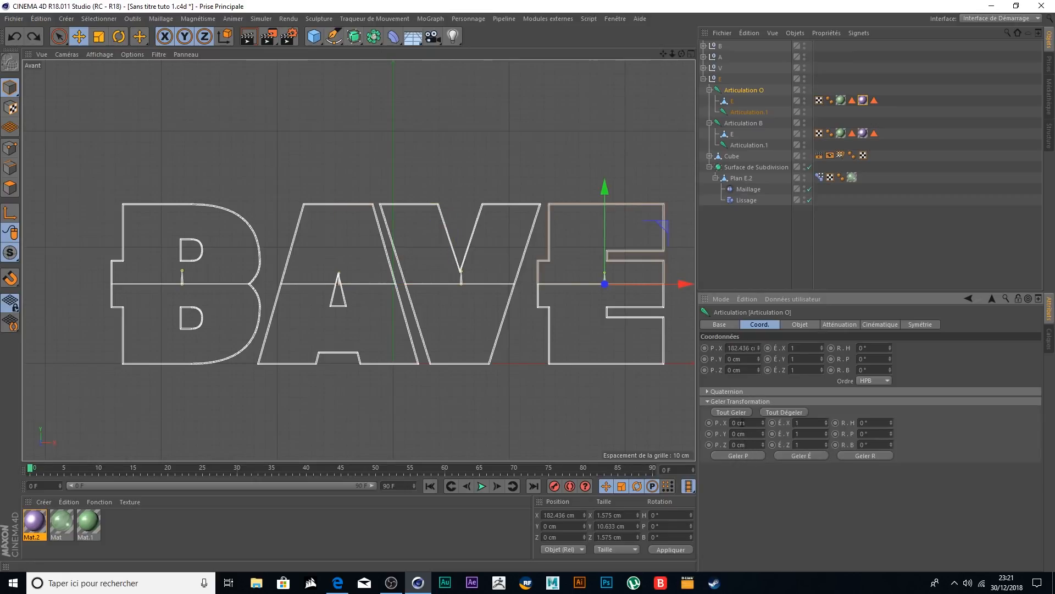
left_click(737, 412)
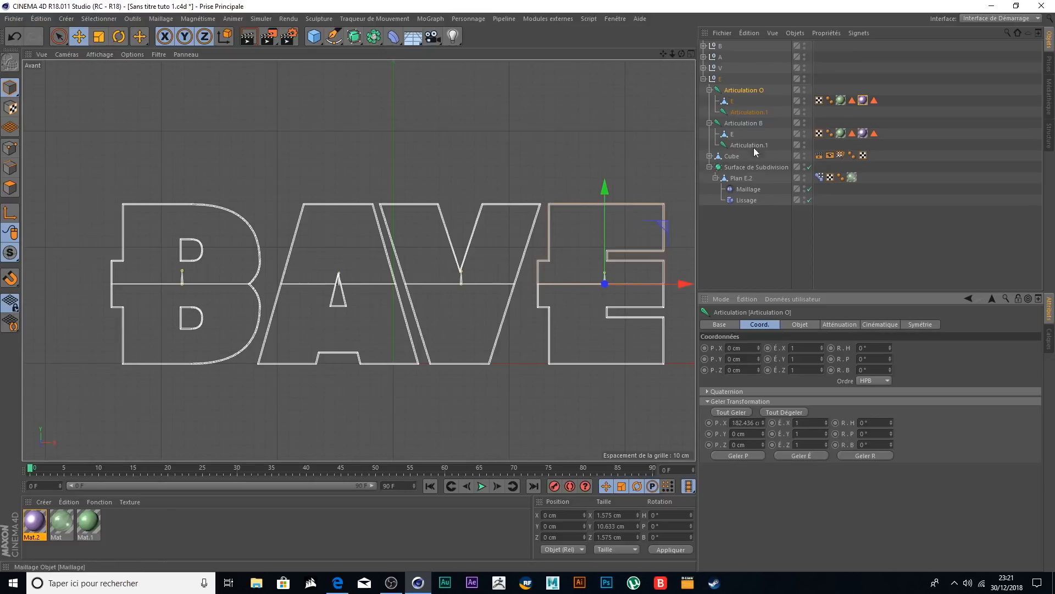
left_click(703, 68)
left_click(752, 78)
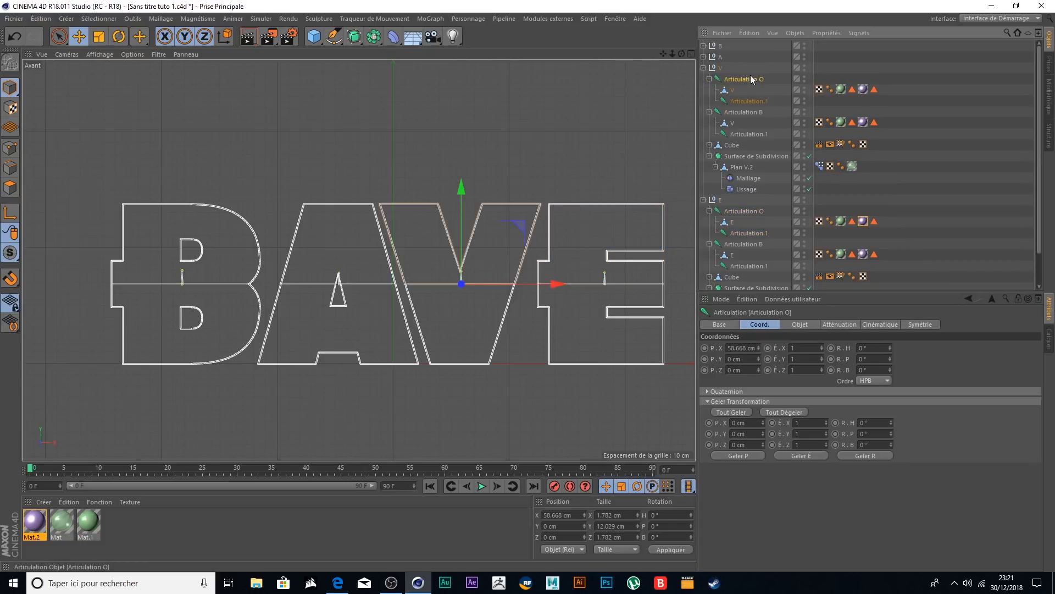
left_click(742, 412)
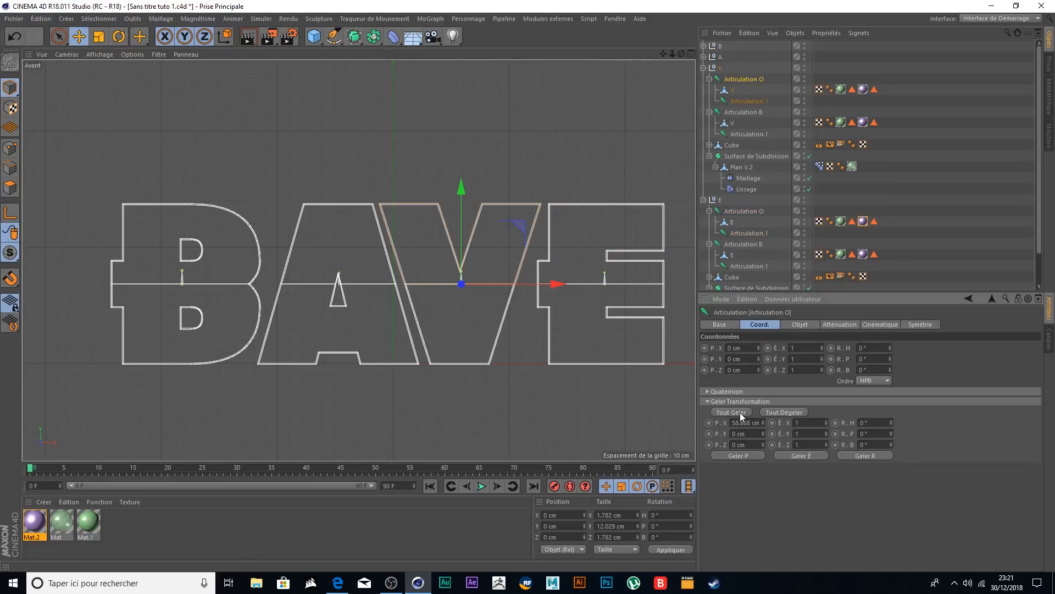
- Collapse the V group and freeze all transformations of the A group's Articulation O joint
left_click(703, 67)
left_click(703, 57)
left_click(742, 68)
left_click(735, 413)
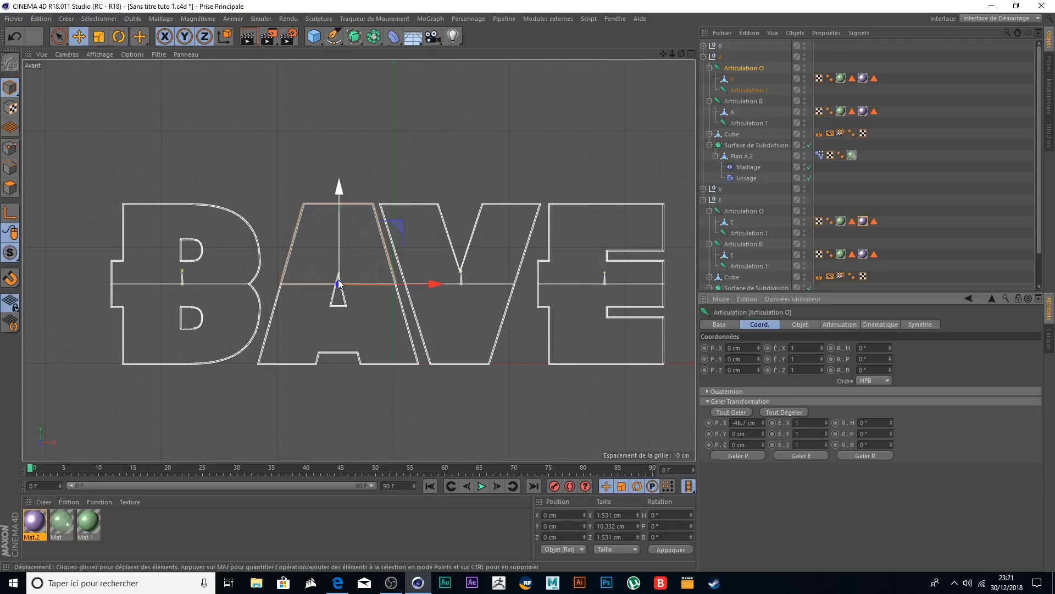
- Collapse the A group and freeze all transformations of the B group's Articulation O joint
left_click(704, 57)
left_click(704, 45)
left_click(740, 57)
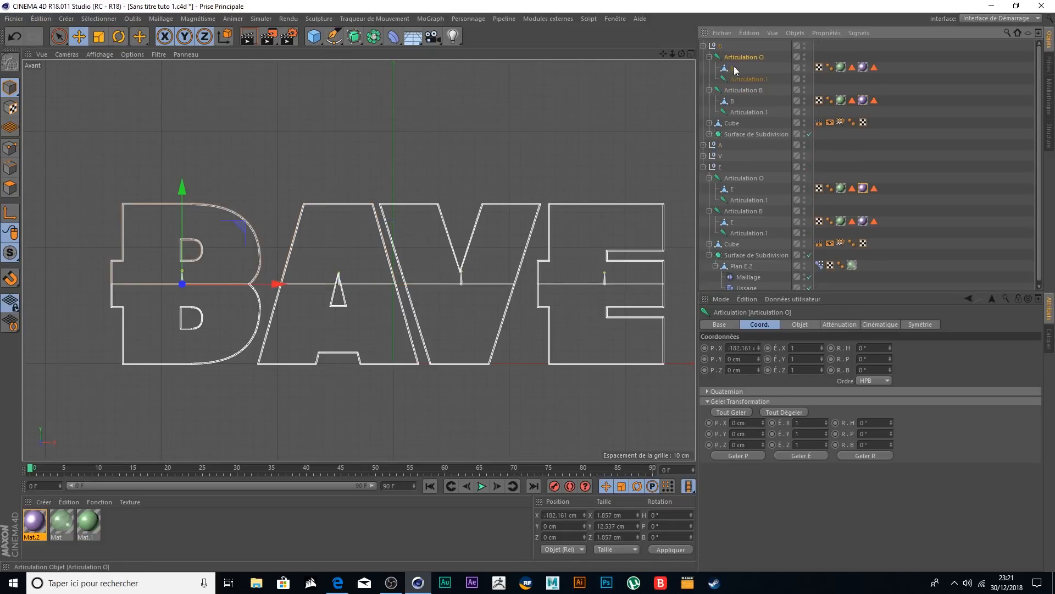
left_click(736, 414)
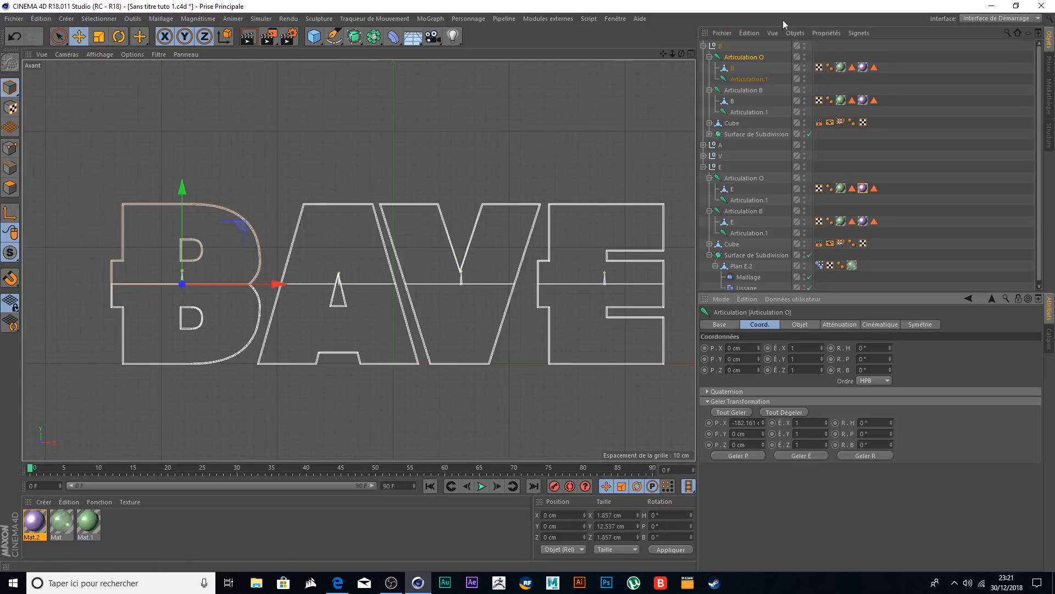
- Collapse the E group and freeze all transformations of the lower joint, Articulation B, in the B group
left_click(703, 46)
left_click(703, 79)
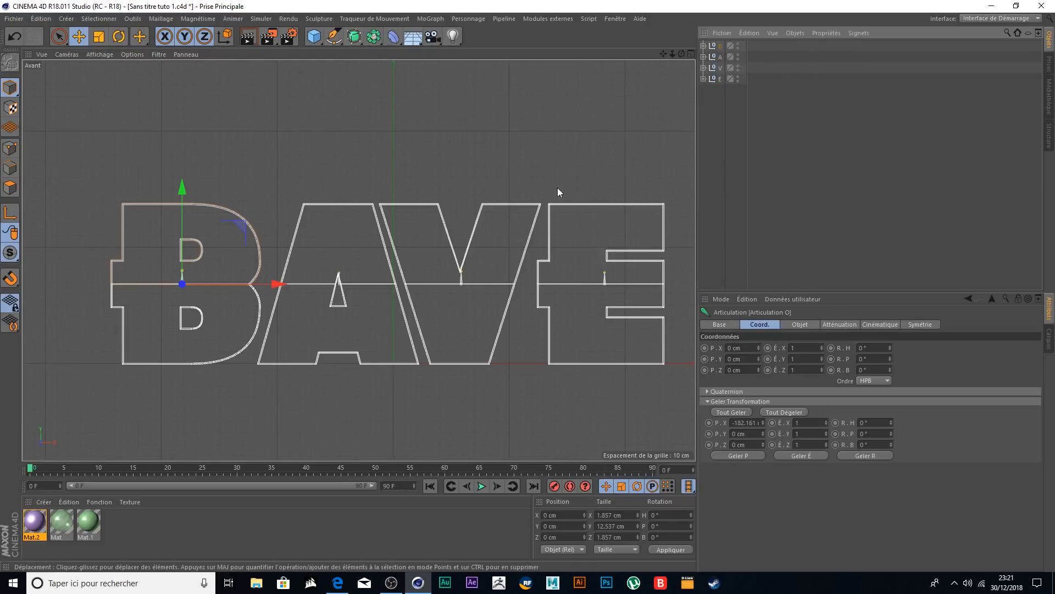
left_click(704, 47)
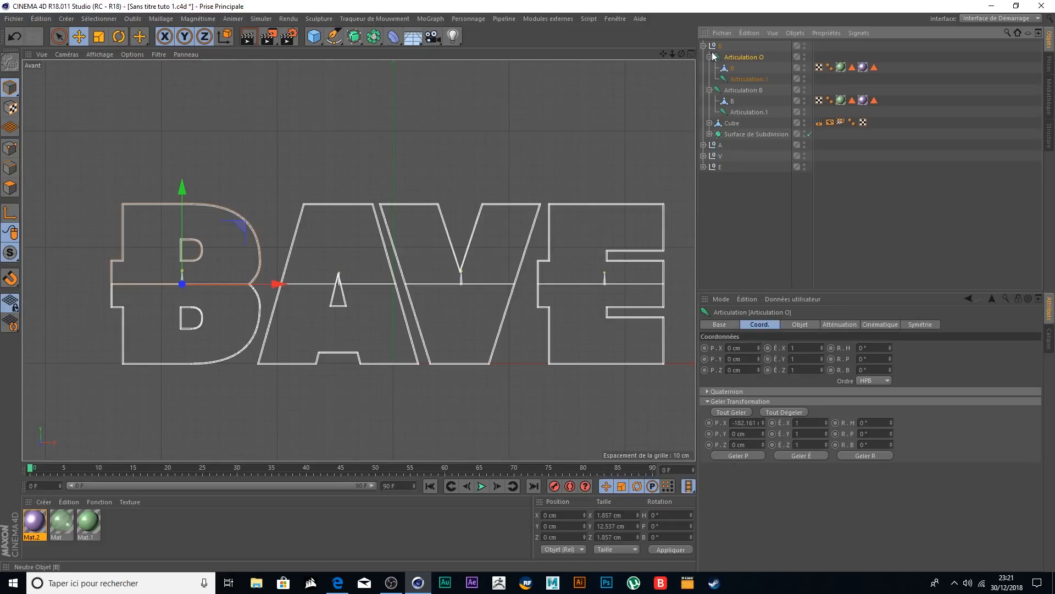
left_click(744, 90)
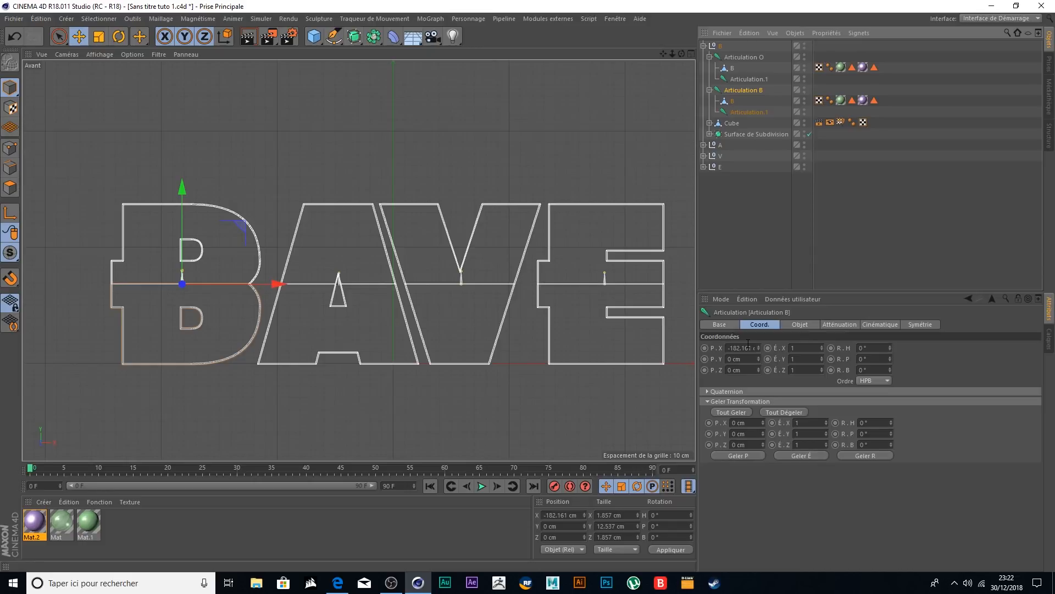
left_click(738, 412)
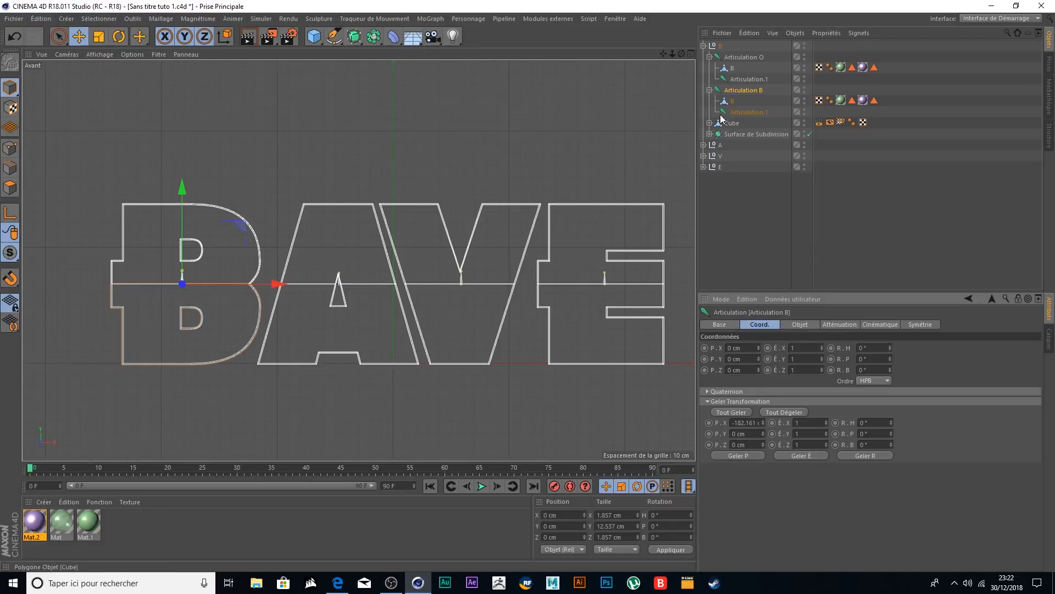
- Freeze all transformations of the lower joint, Articulation B, in the A group, and expand the V group
left_click(705, 47)
left_click(704, 56)
left_click(746, 100)
left_click(734, 411)
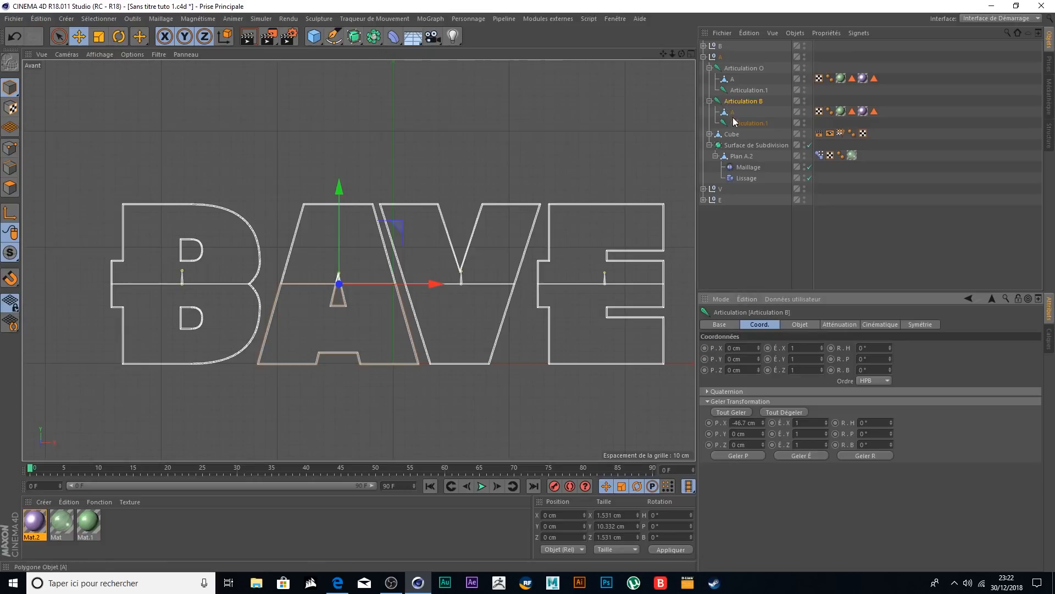
key("ctrl+z")
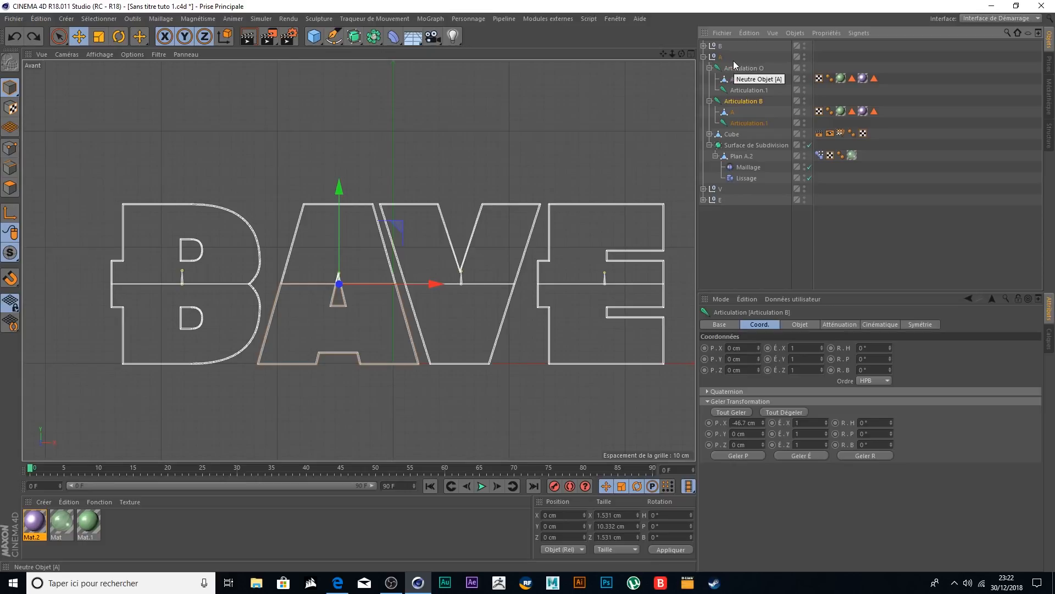
left_click(769, 409)
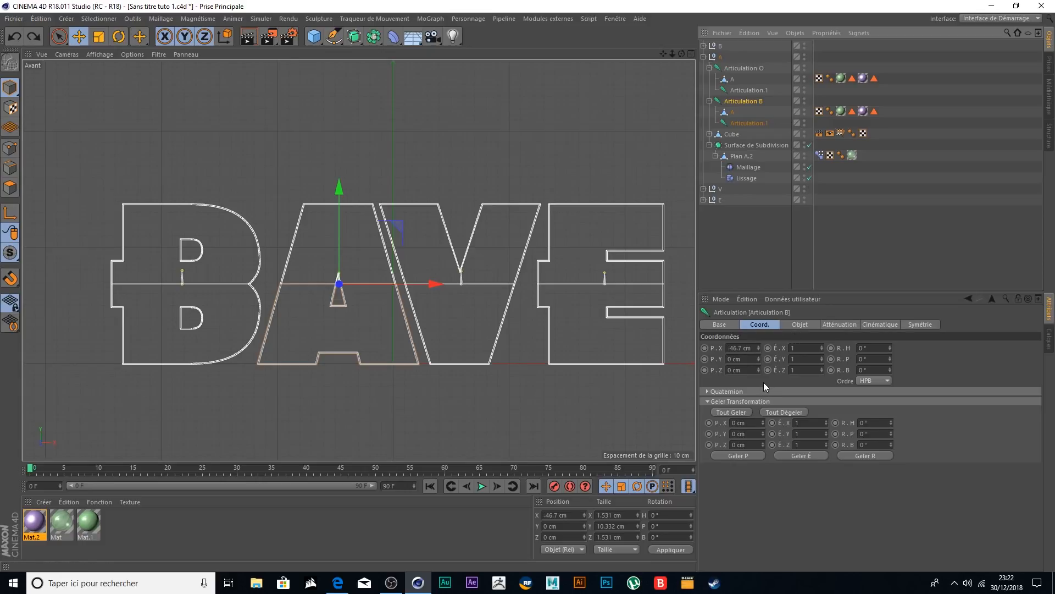
left_click(738, 413)
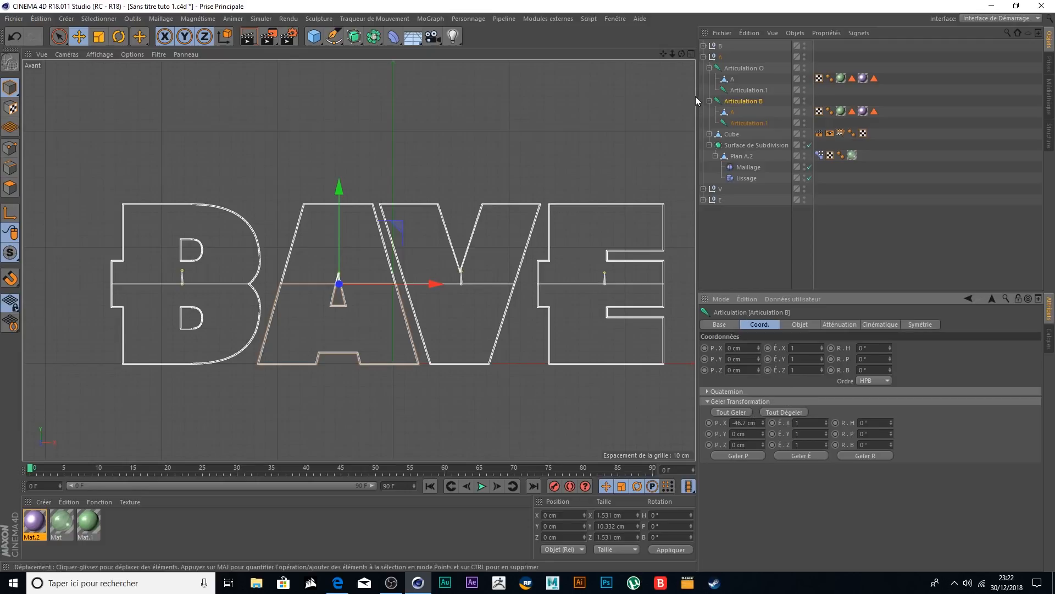
left_click(703, 56)
left_click(704, 67)
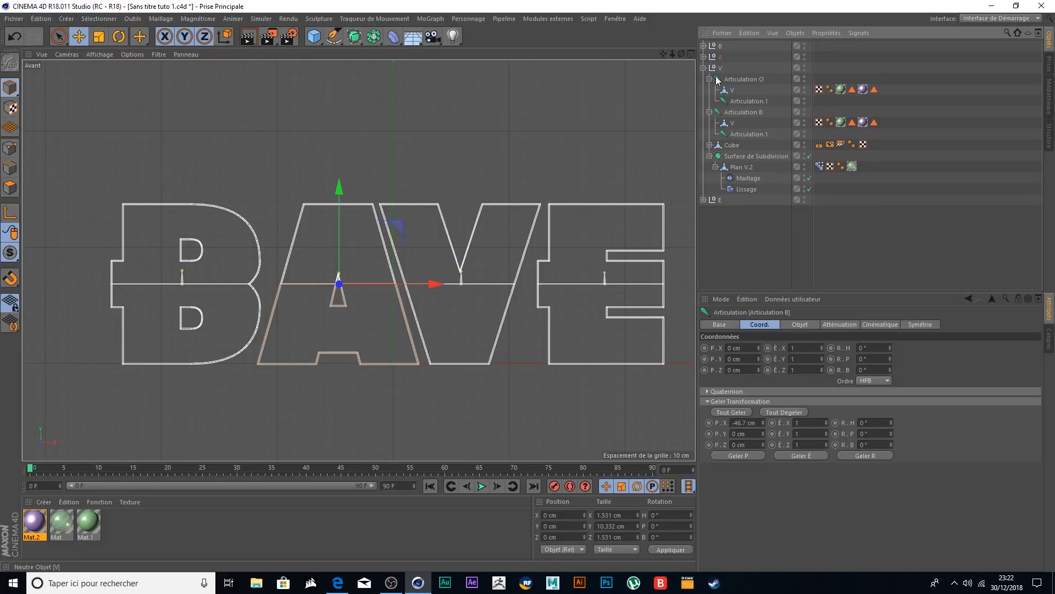
- Undo the freeze on the A group's Articulation B joint, then redo it and collapse the A group
key("ctrl+z")
left_click(703, 56)
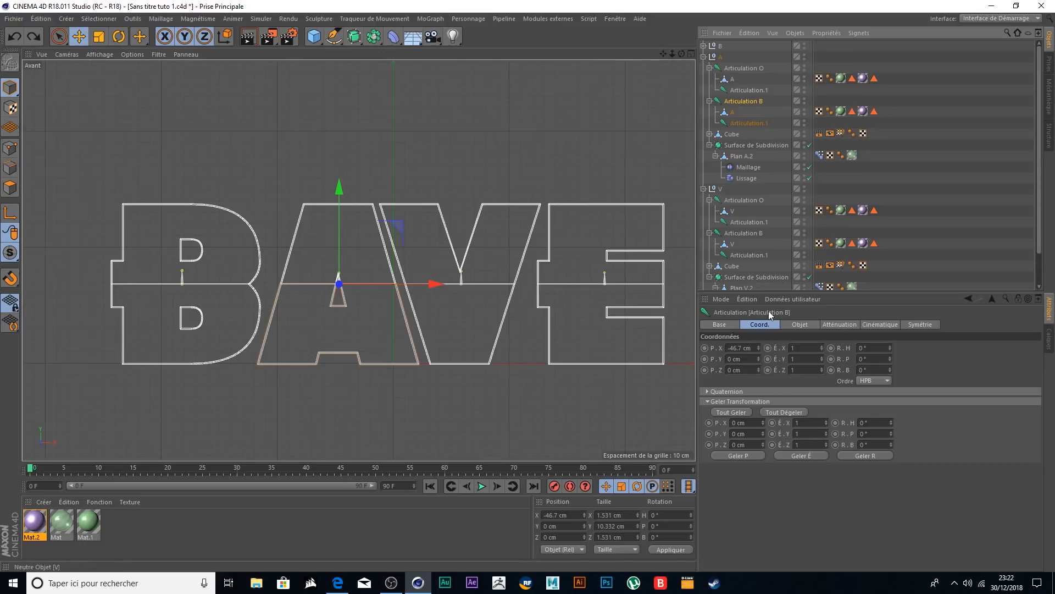
key("ctrl+y")
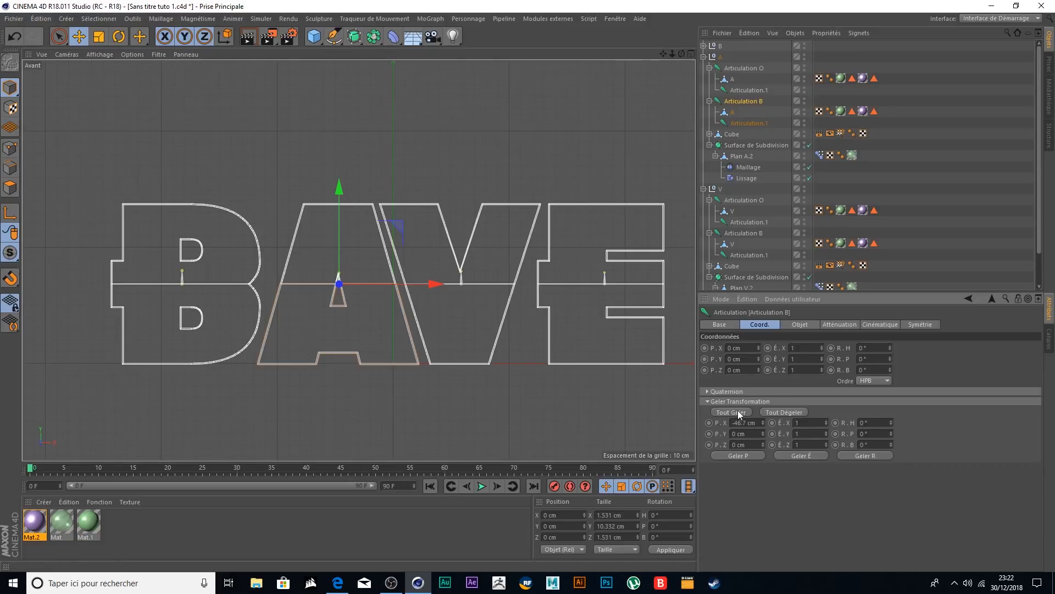
left_click(704, 56)
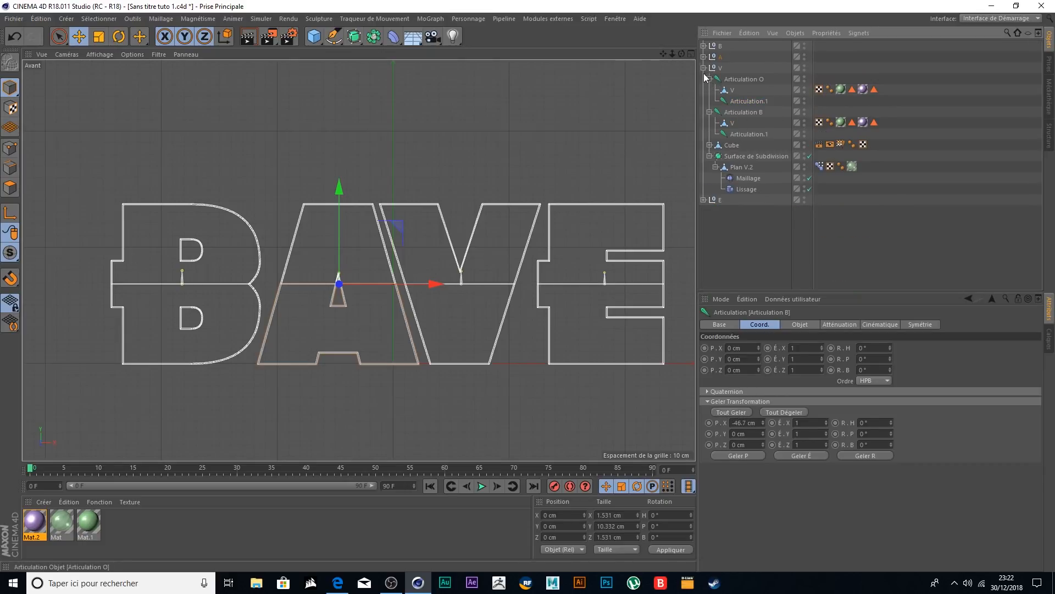
- Freeze all transformations of the V group's Articulation B joint and check the frozen coordinates of the A group's Articulation O
left_click(744, 112)
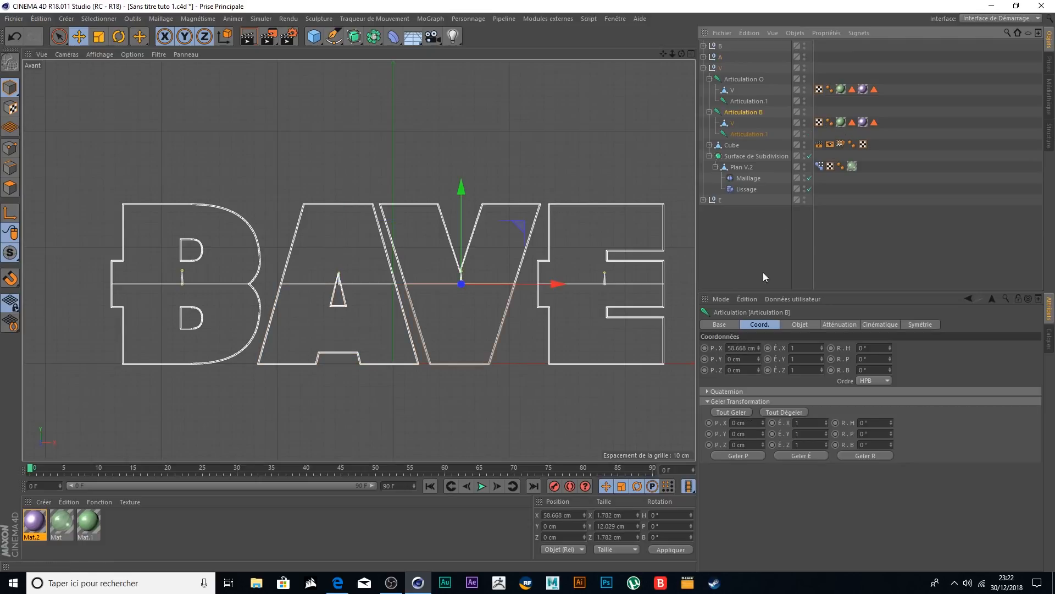
left_click(733, 413)
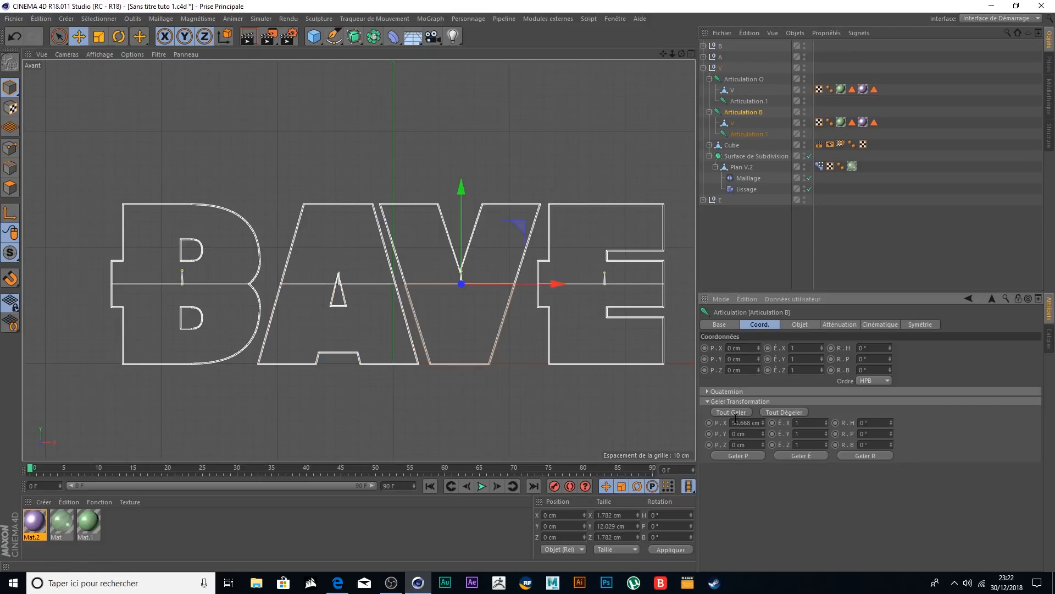
left_click(704, 57)
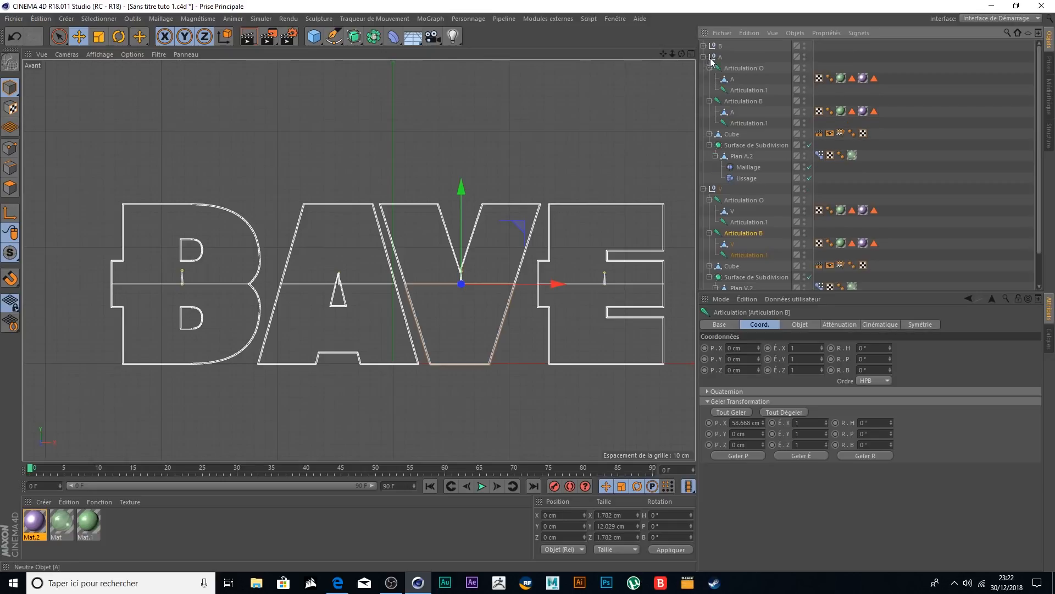
left_click(747, 68)
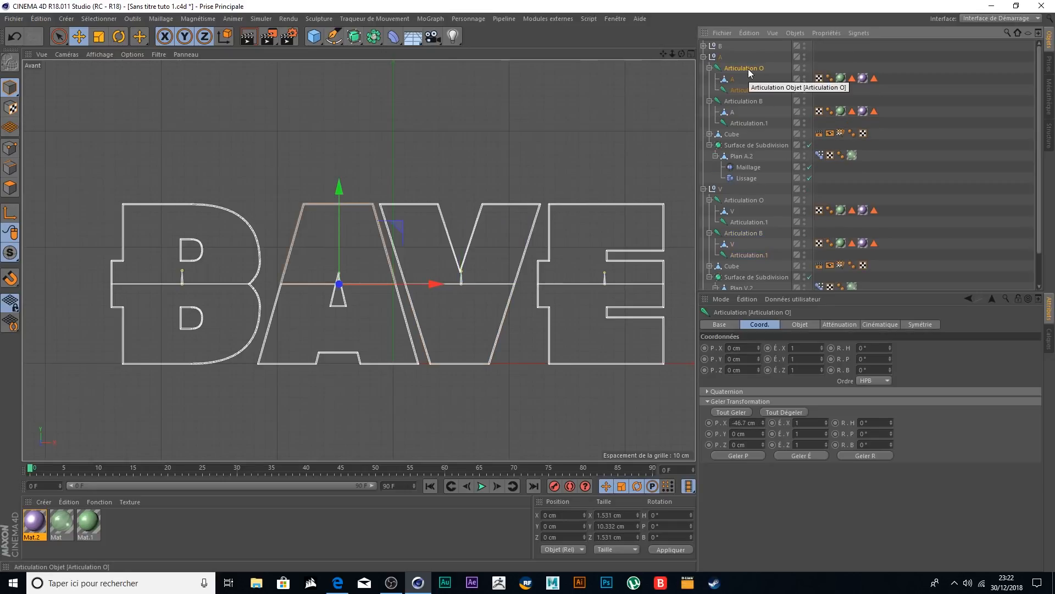
left_click(704, 57)
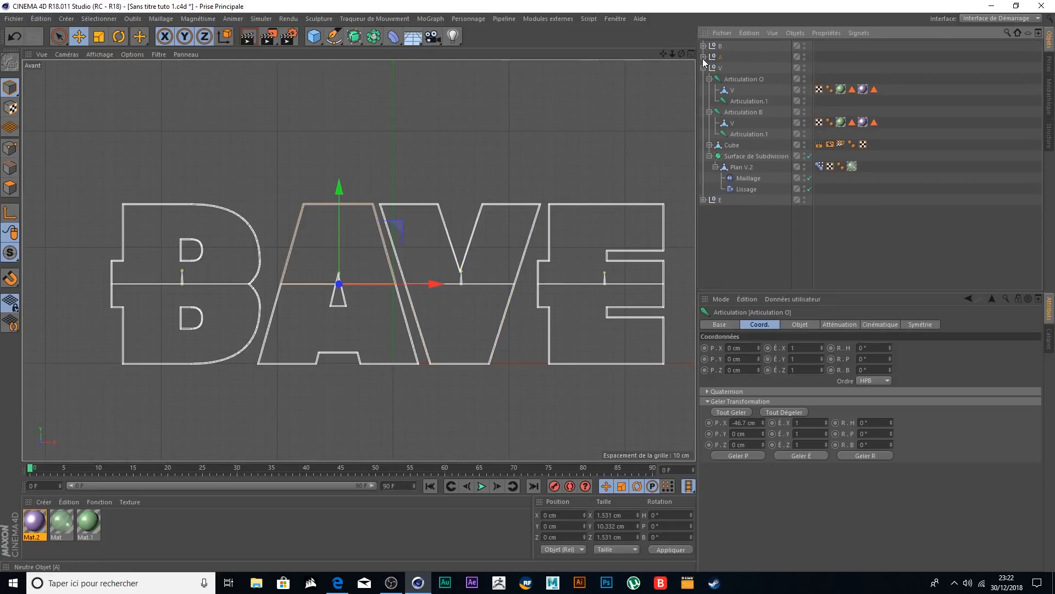
left_click(703, 67)
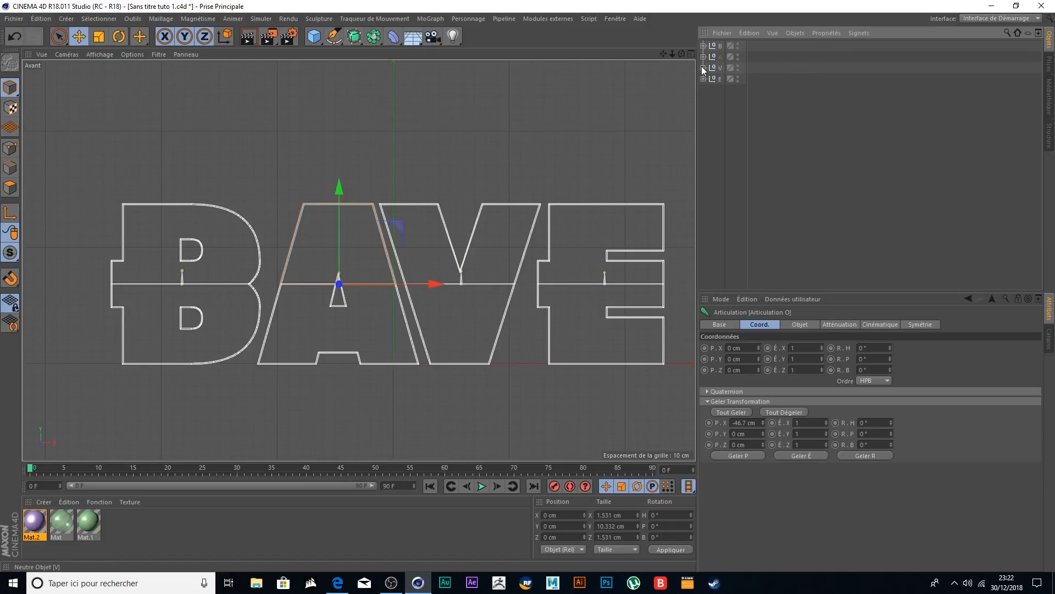
- Freeze all transformations of the lower joint, Articulation B, in the E group and collapse that group
left_click(704, 79)
left_click(744, 122)
left_click(744, 412)
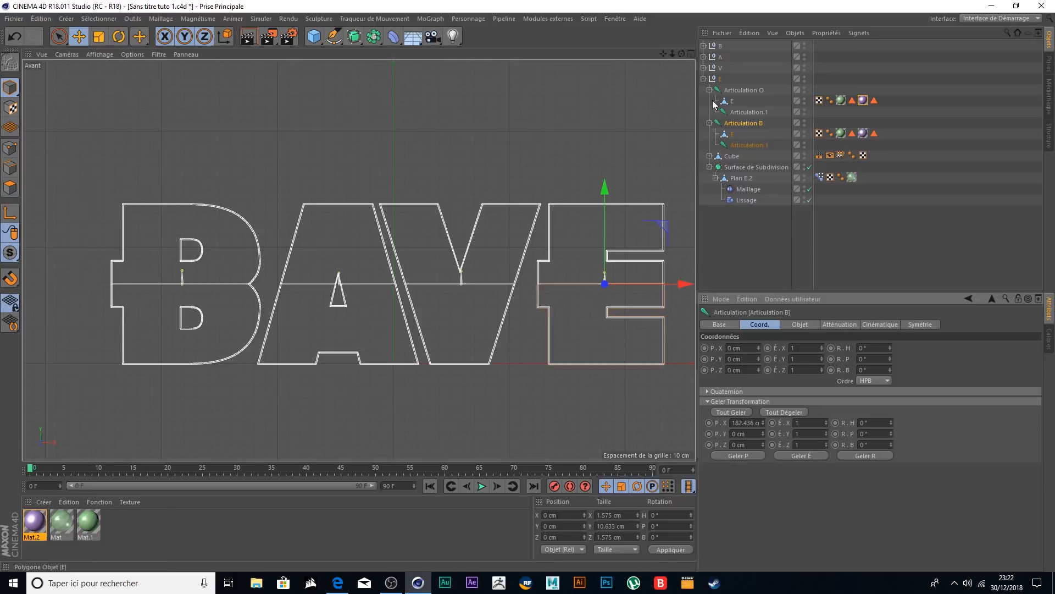
left_click(704, 78)
- Check the frozen coordinates of the Articulation B joint in the V group and collapse the group again
left_click(704, 68)
left_click(749, 112)
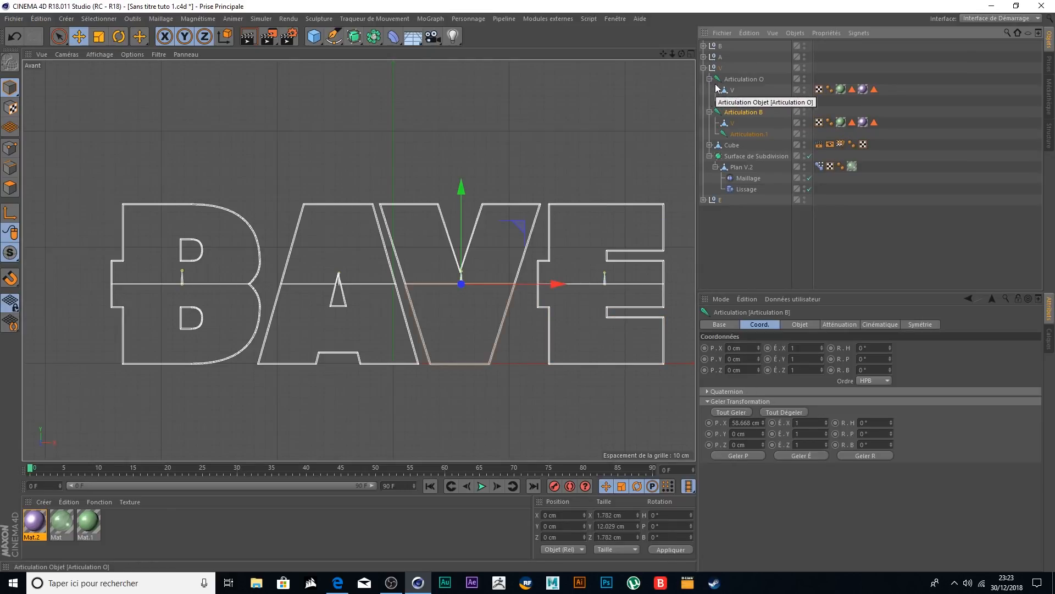
left_click(704, 68)
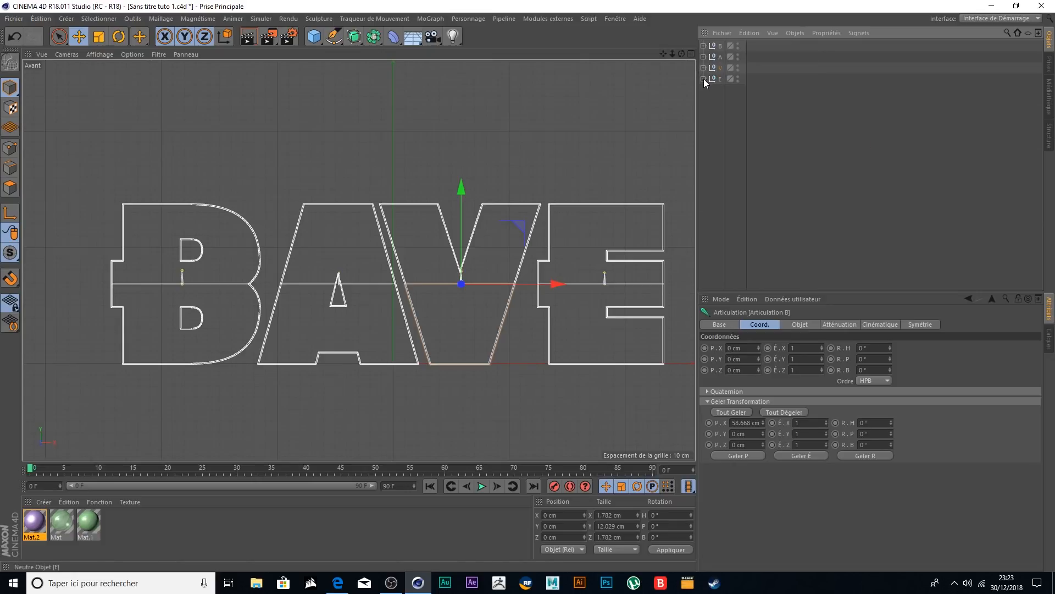
- Test the slime stretch by raising the B group's Articulation O about 74 cm, then reset its Y position to 0 cm
left_click(703, 46)
left_click(738, 56)
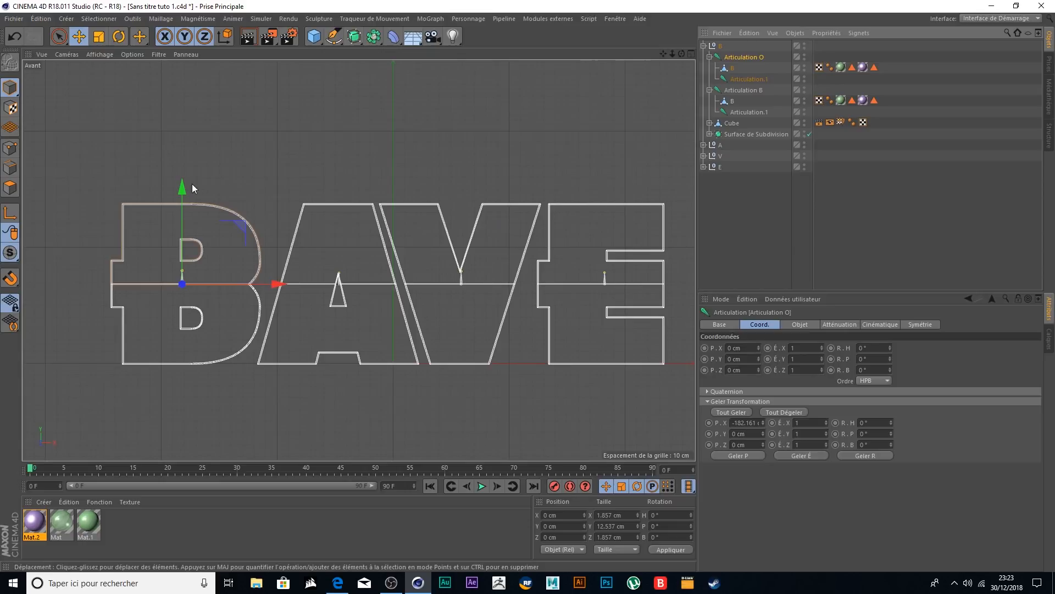
left_click_drag(181, 191, 174, 101)
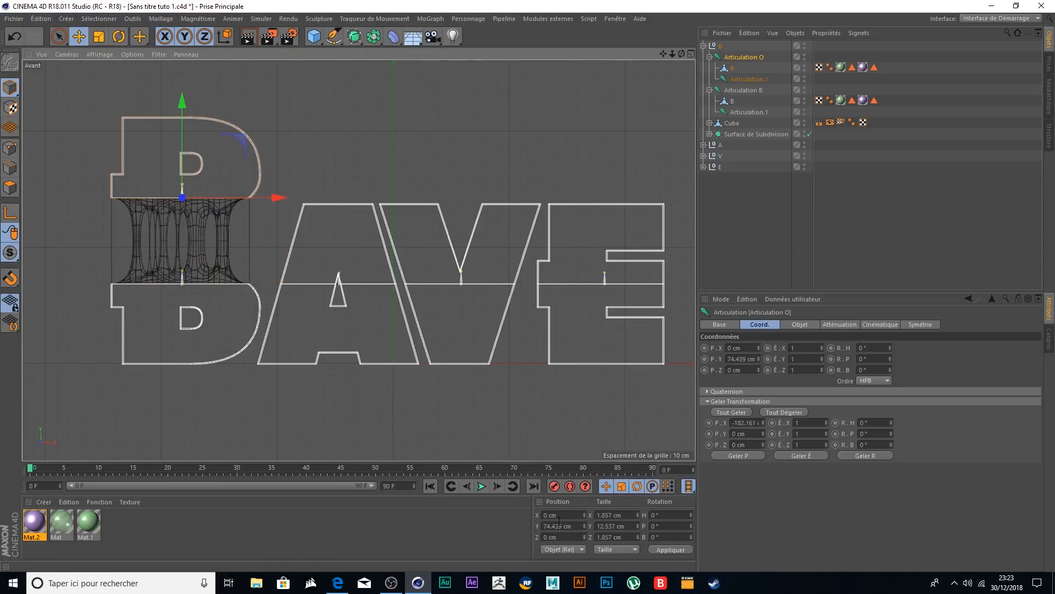
left_click(660, 548)
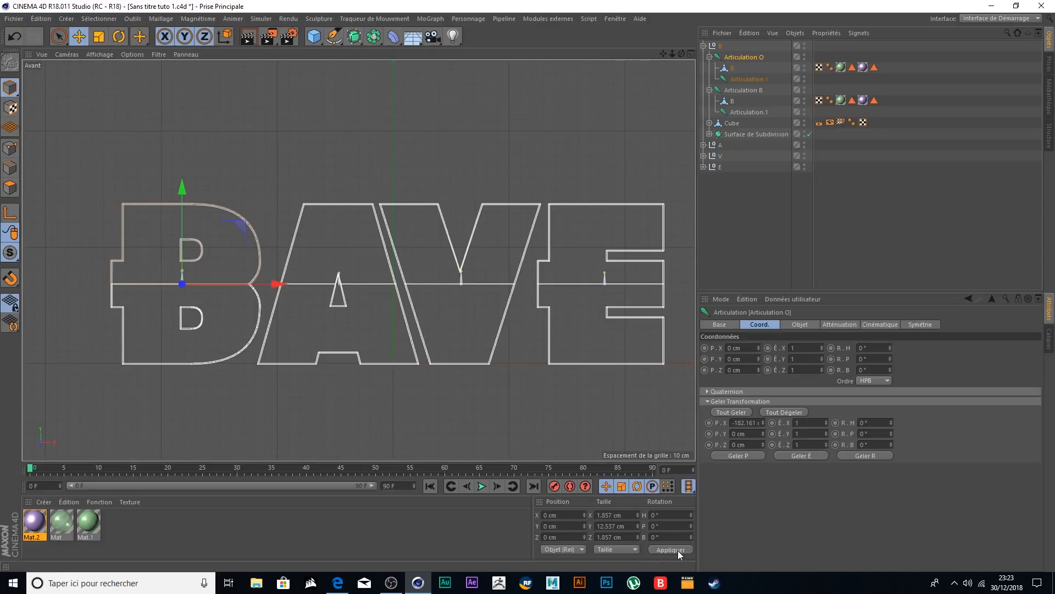
left_click(704, 45)
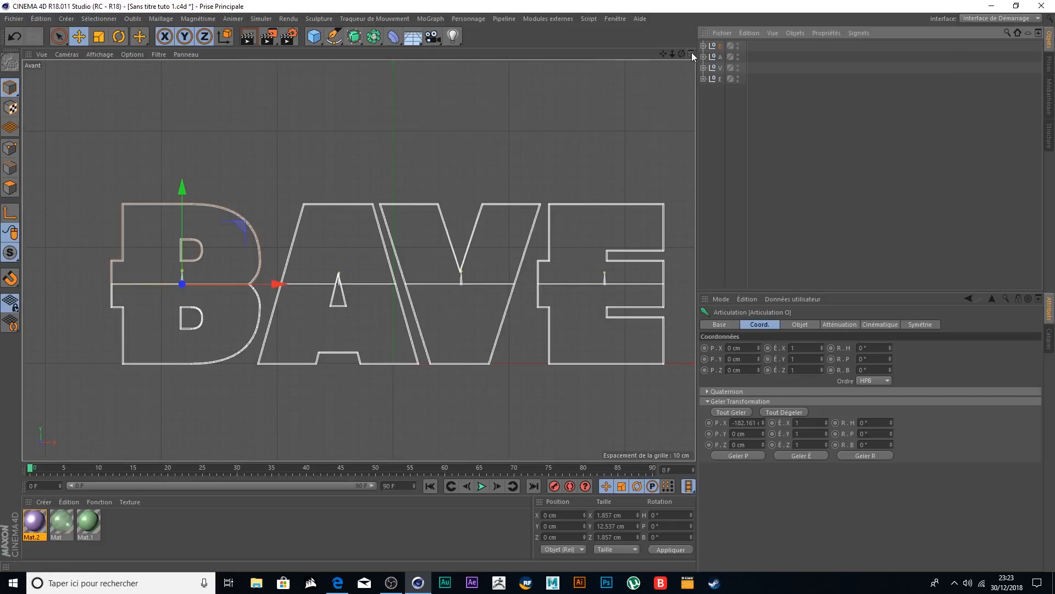
- Switch to a full perspective view of the lettering with nothing selected and render a preview in the viewport
left_click(691, 54)
scroll(315, 144, "down", 6)
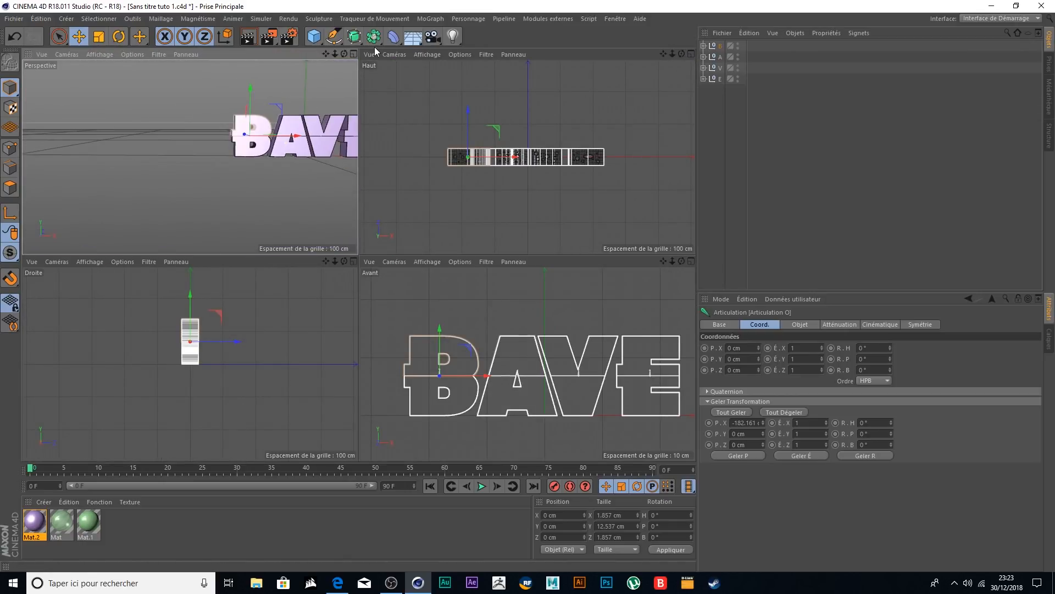
left_click(354, 53)
left_click_drag(663, 53, 602, 162)
scroll(391, 236, "up", 3)
left_click(721, 126)
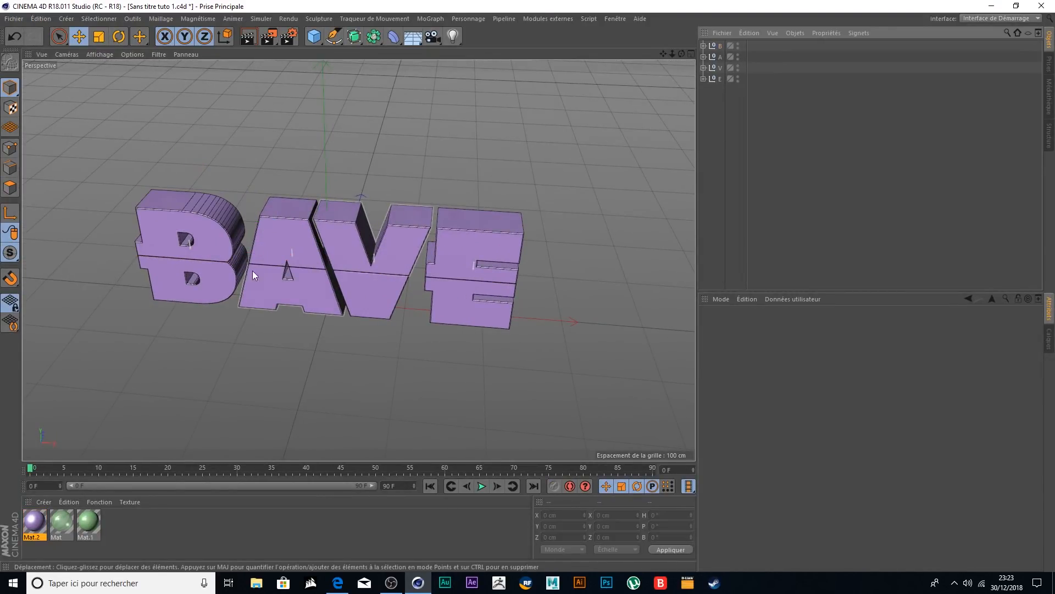
scroll(256, 260, "up", 2)
left_click(248, 37)
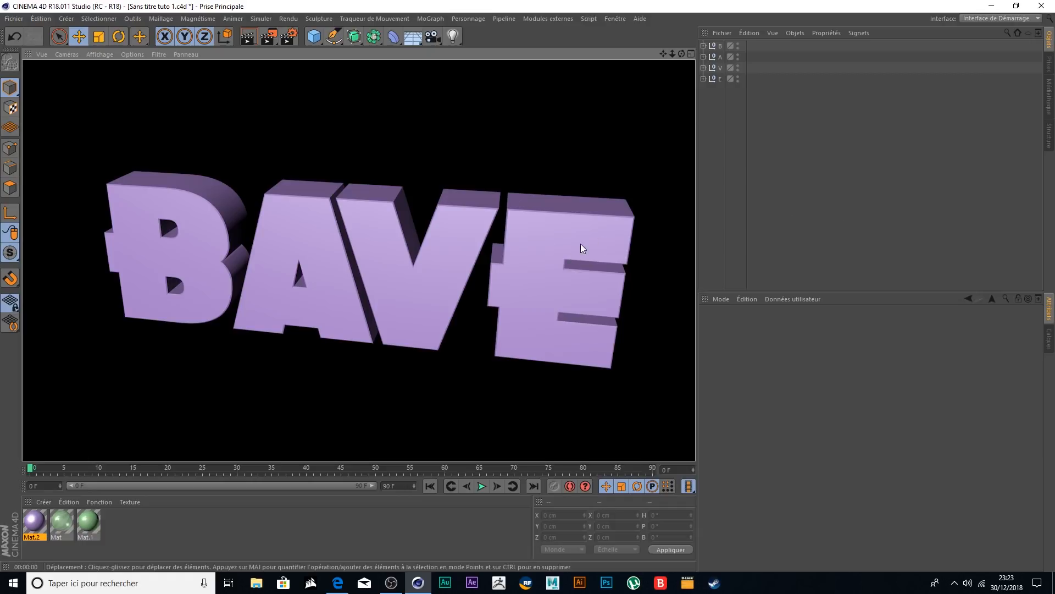
- Record keyframes at frame 20 for the Articulation O and Articulation B joints in the B group
scroll(516, 230, "down", 3)
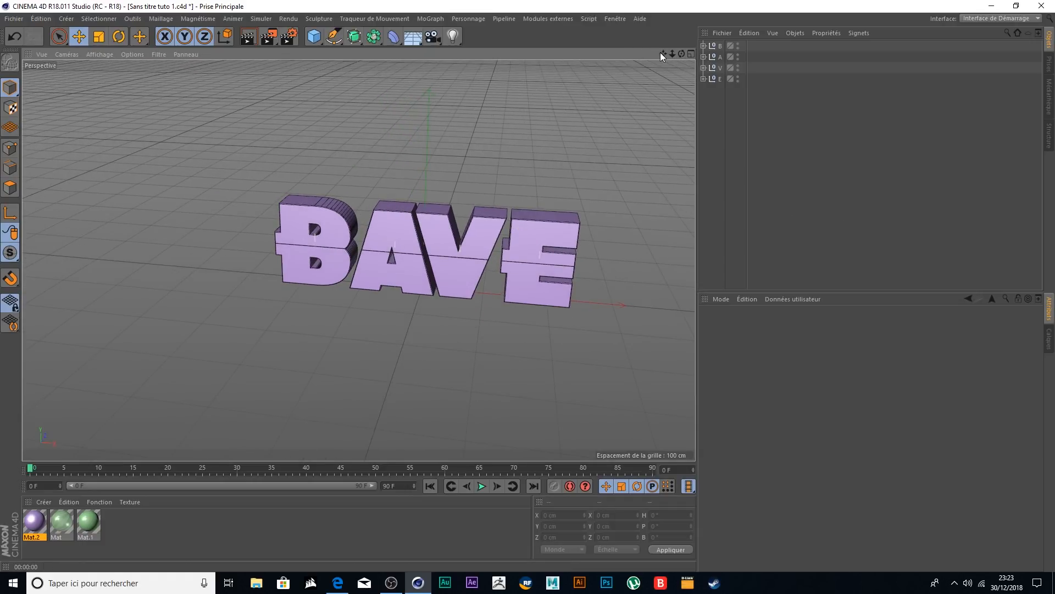
left_click_drag(664, 54, 606, 45)
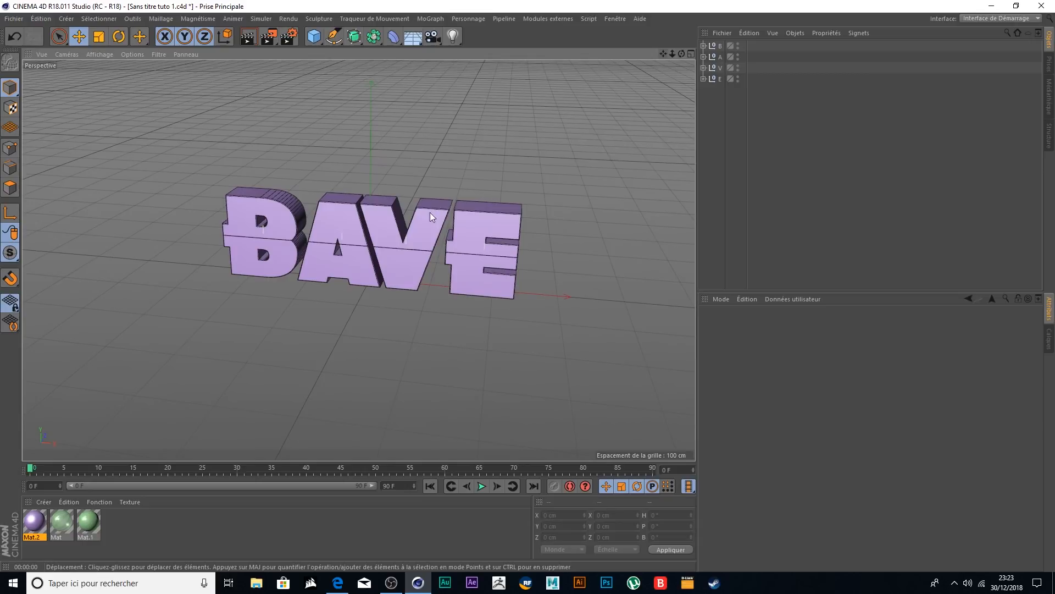
scroll(315, 234, "up", 4)
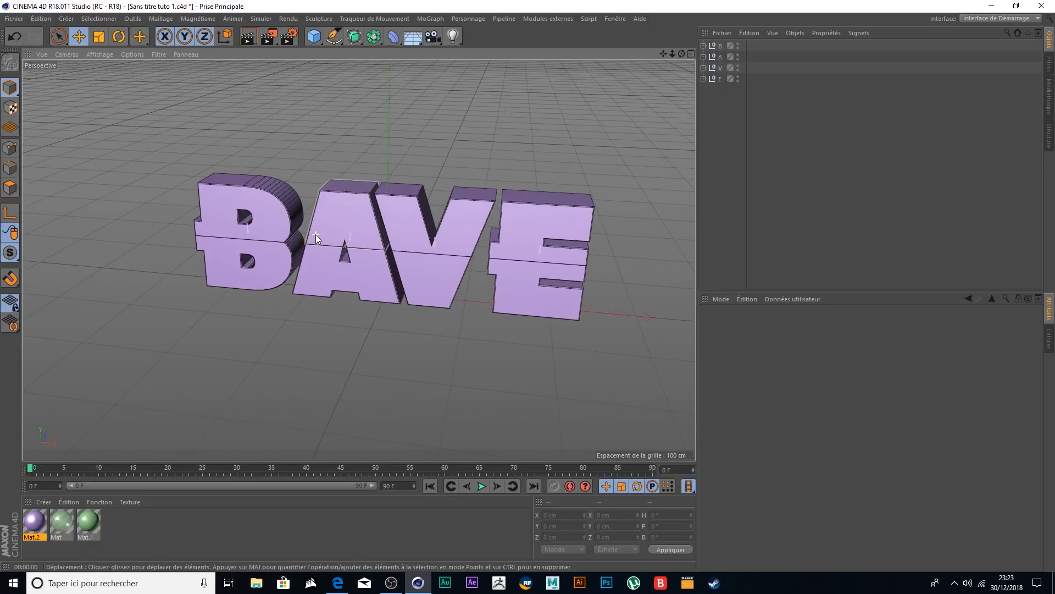
left_click_drag(664, 54, 677, 73)
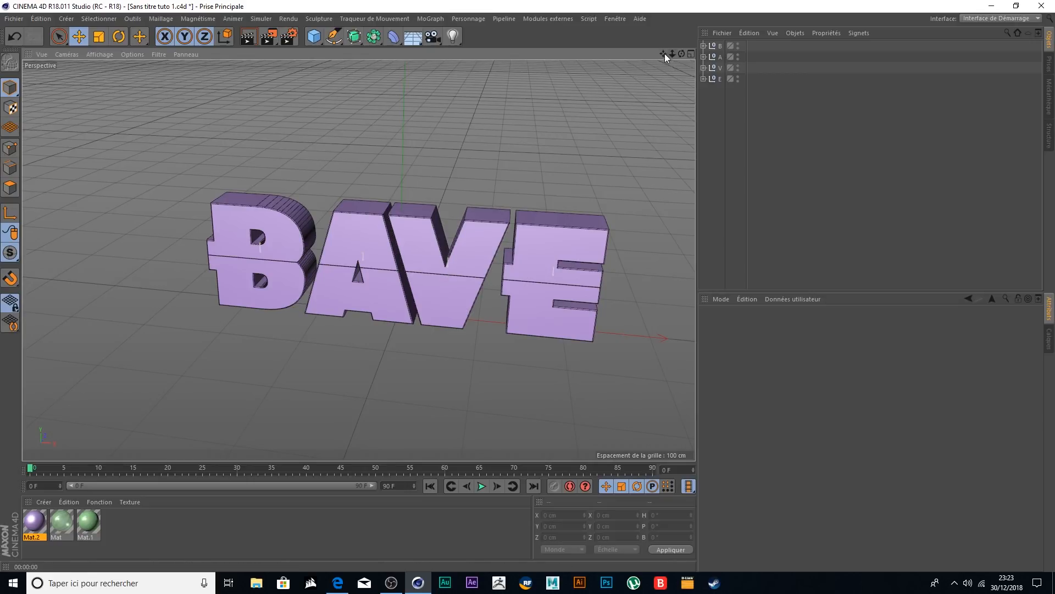
left_click_drag(666, 54, 665, 66)
mouse_move(448, 202)
left_mouse_down("alt")
mouse_move(547, 189)
mouse_move(485, 197)
mouse_move(460, 174)
mouse_move(433, 219)
mouse_move(385, 212)
mouse_move(452, 213)
left_mouse_up("alt")
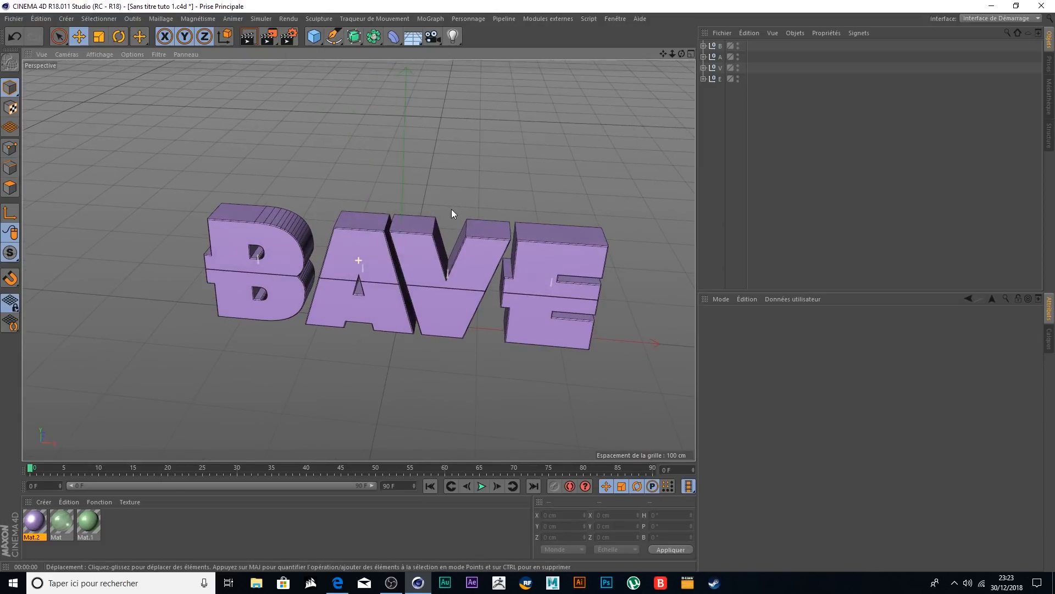
left_click(704, 46)
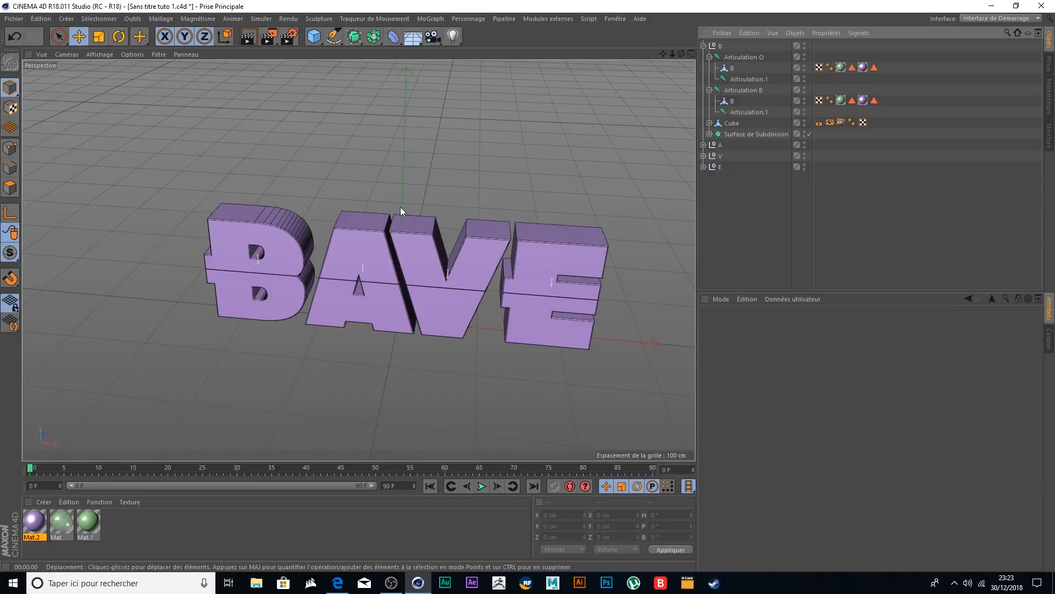
left_click(755, 58)
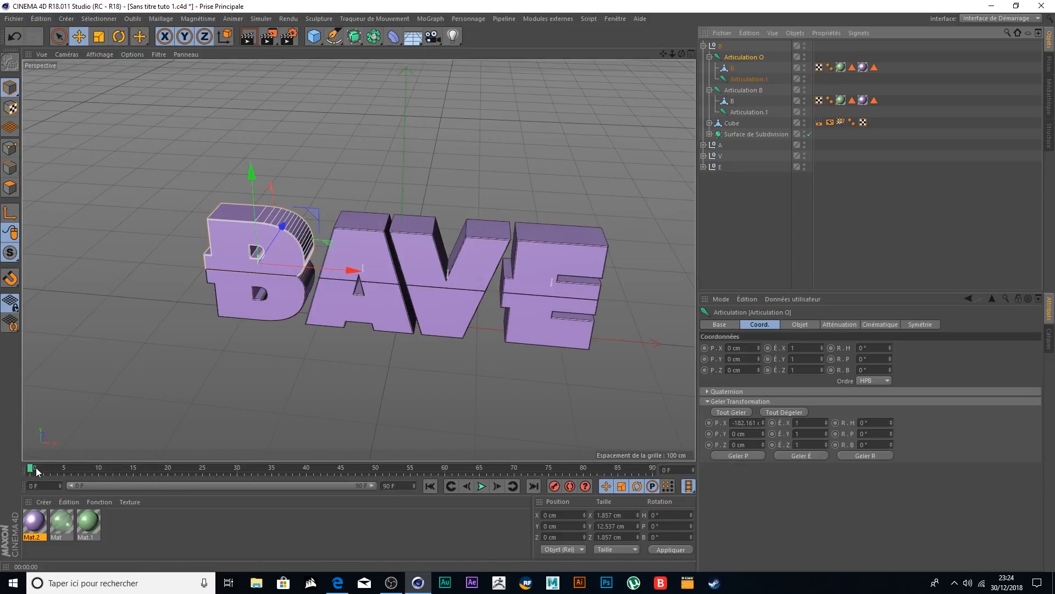
left_click_drag(33, 471, 42, 473)
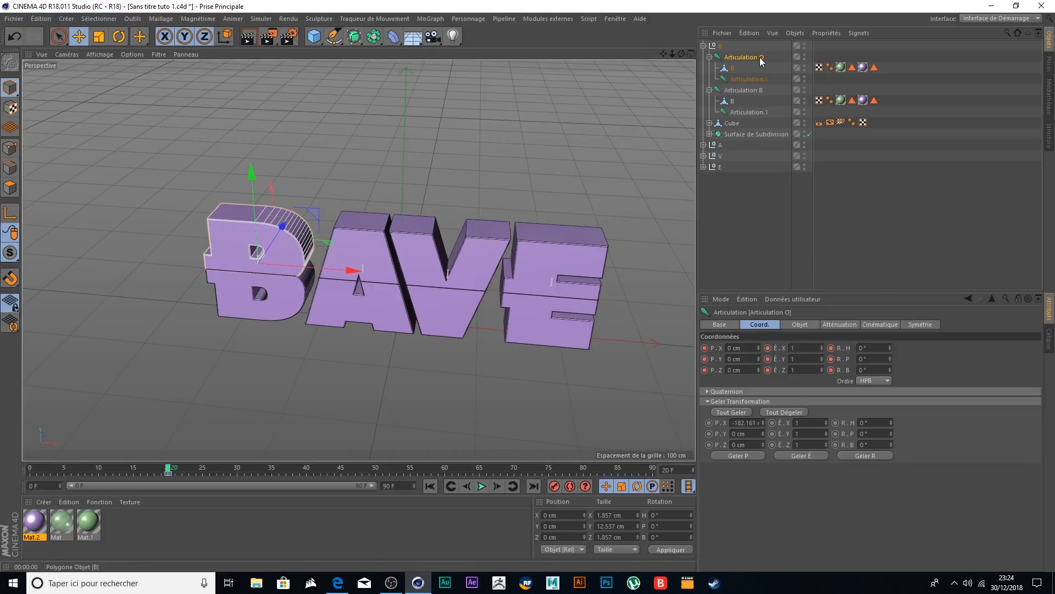
left_click(745, 90)
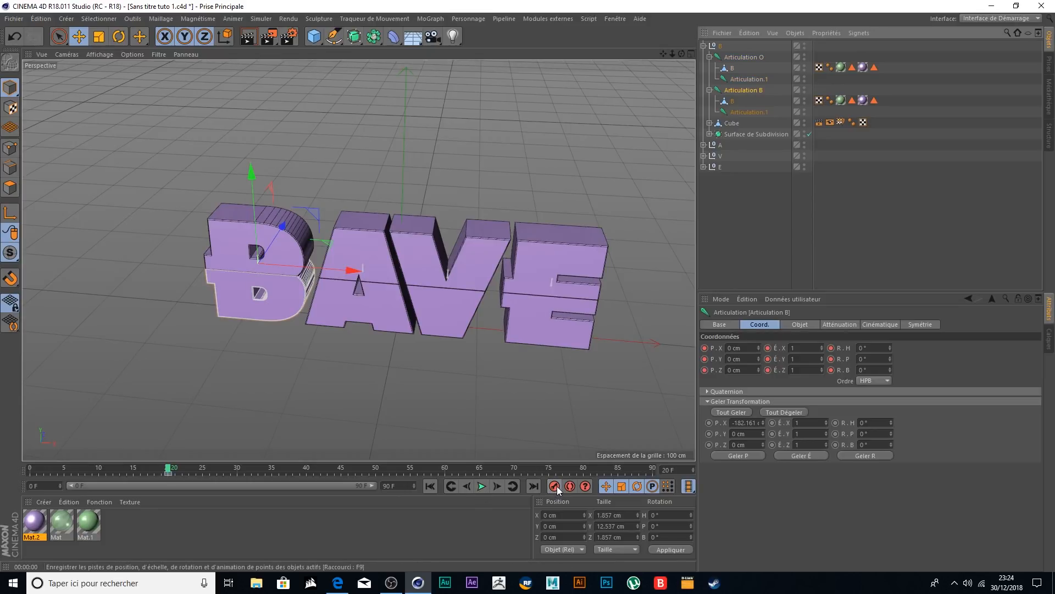
- At frame 80, raise the B group's Articulation O joint about 27.5 cm in Y and record a keyframe
left_click_drag(170, 471, 181, 471)
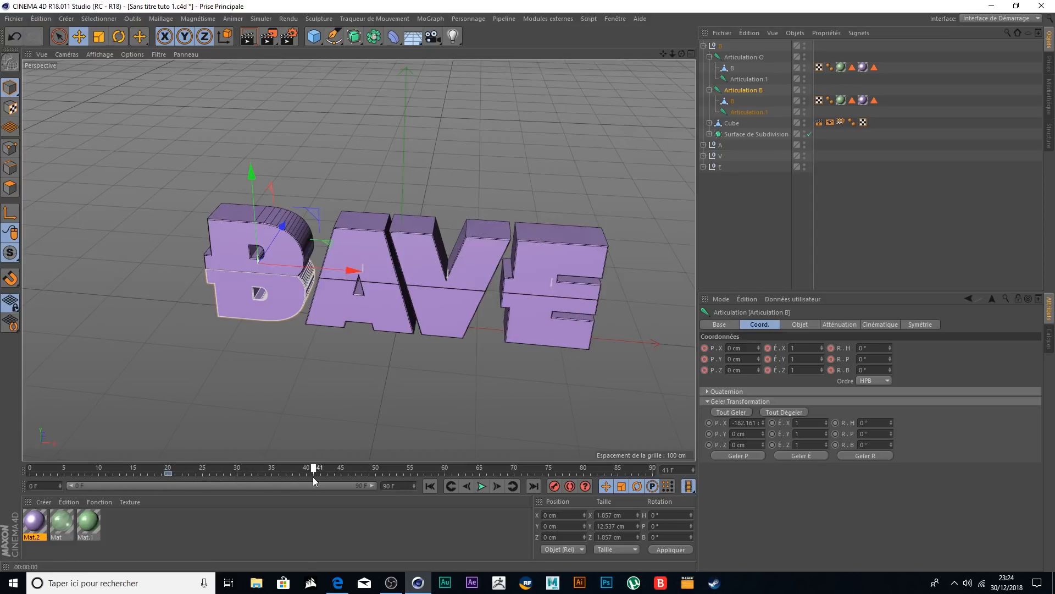
left_click_drag(313, 477, 480, 474)
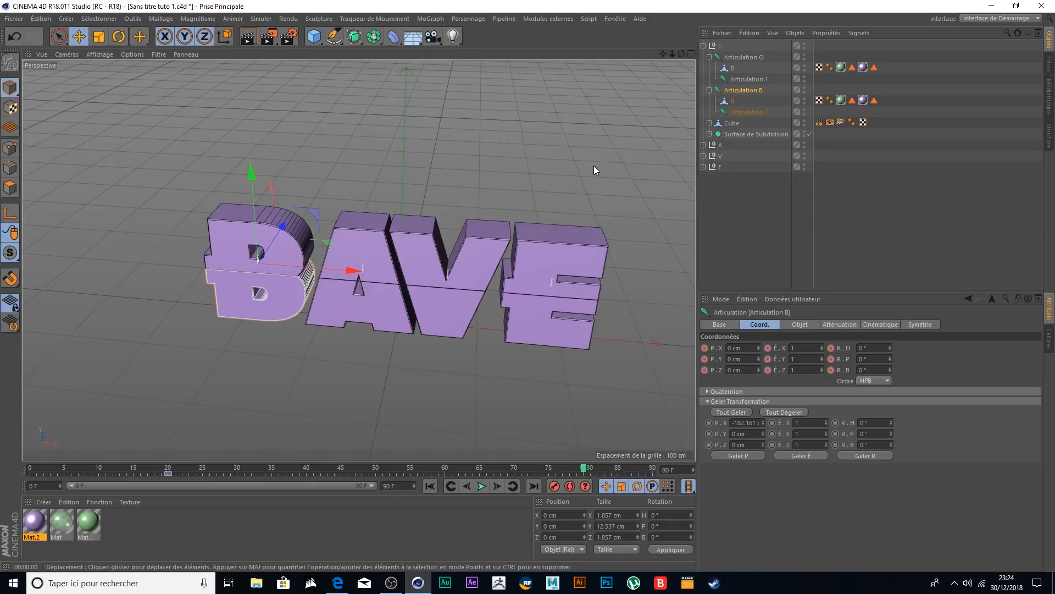
left_click(749, 57)
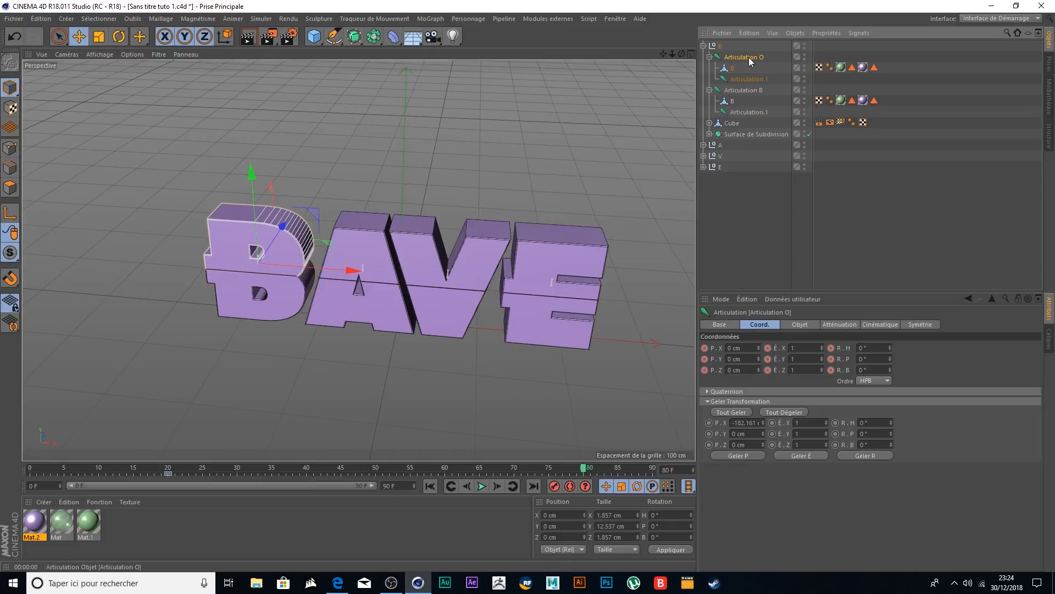
left_click_drag(253, 200, 253, 148)
left_click_drag(466, 256, 486, 166, "alt")
left_click_drag(250, 153, 258, 186)
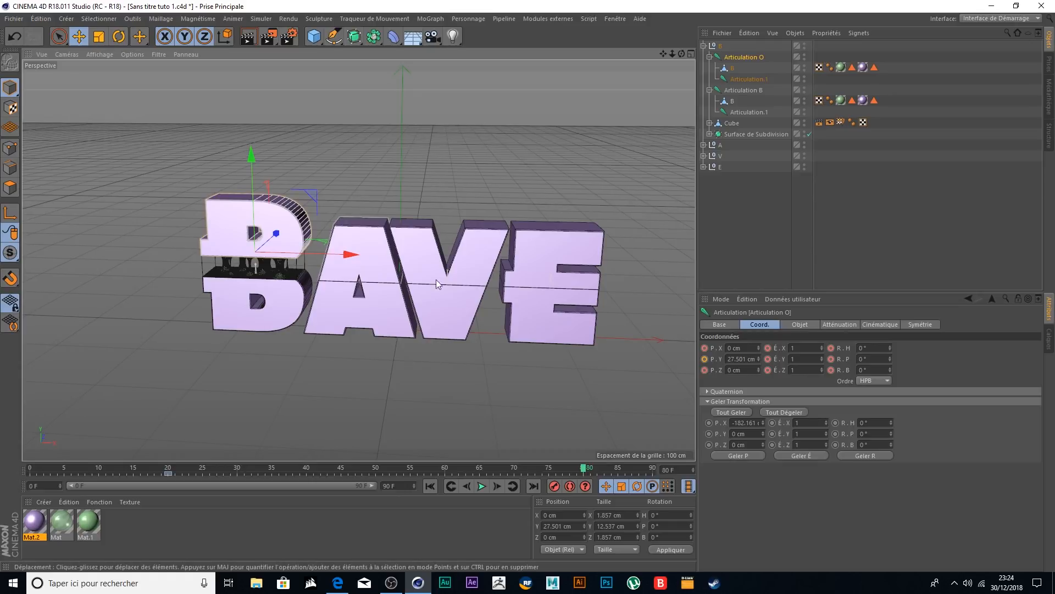
left_click(554, 487)
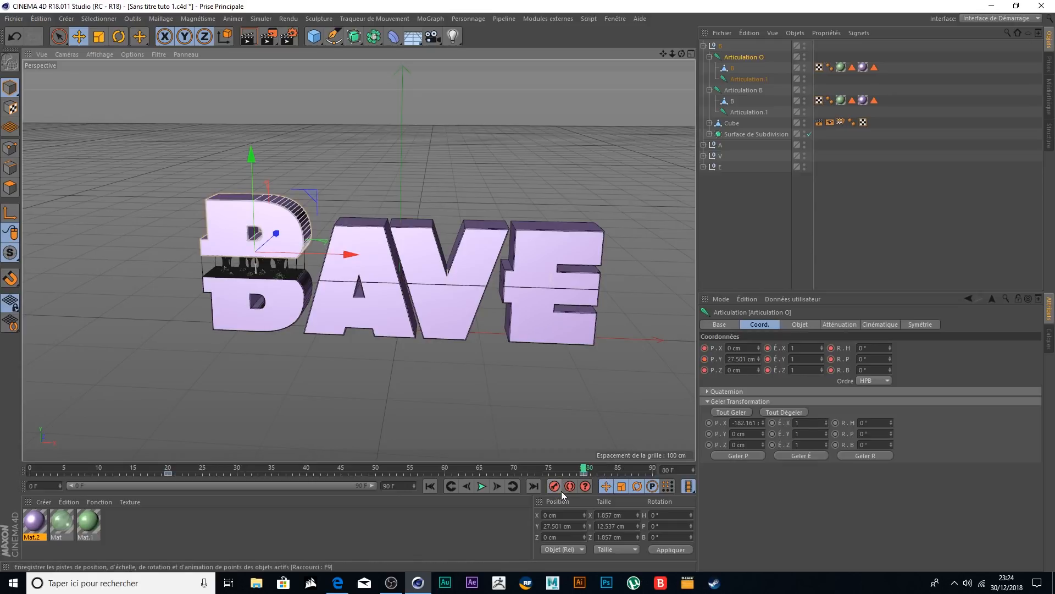
- Lower the B group's Articulation B joint about 13.4 cm at frame 80, record a keyframe and play back the animation
left_click(741, 91)
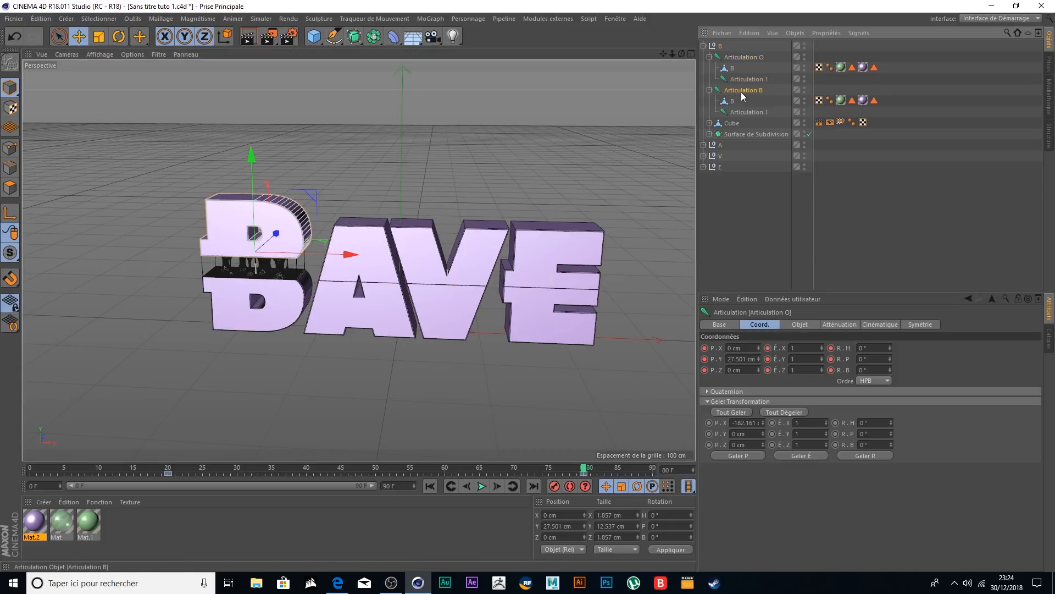
left_click_drag(251, 188, 252, 198)
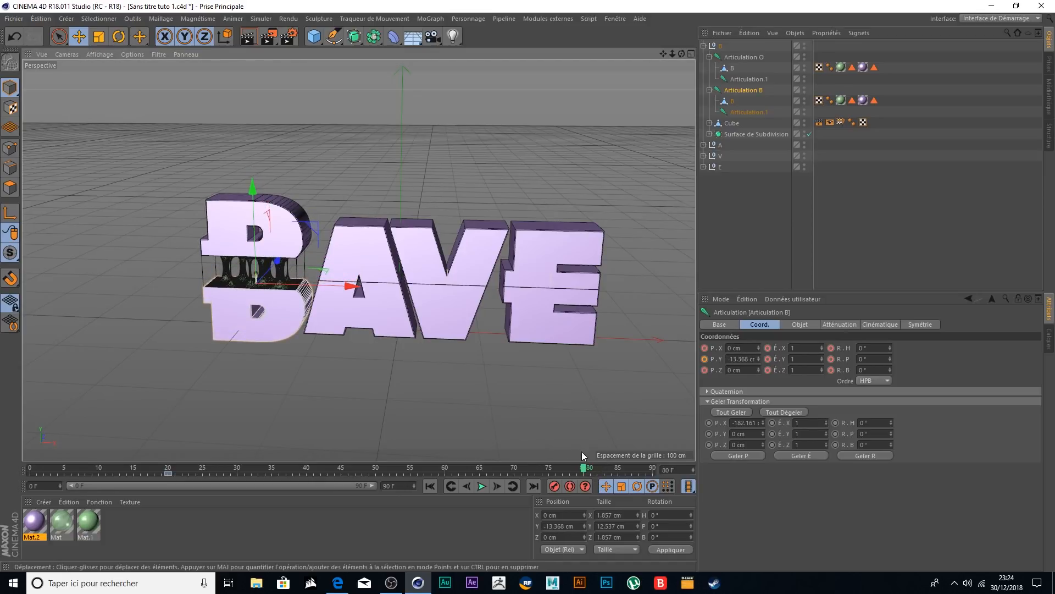
left_click(555, 486)
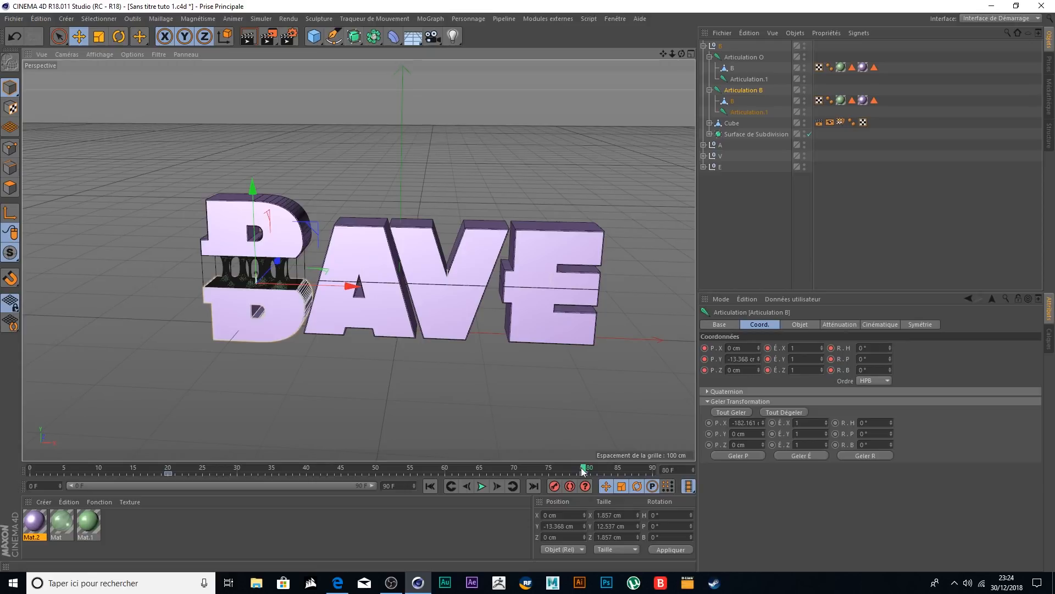
left_click_drag(583, 471, 50, 474)
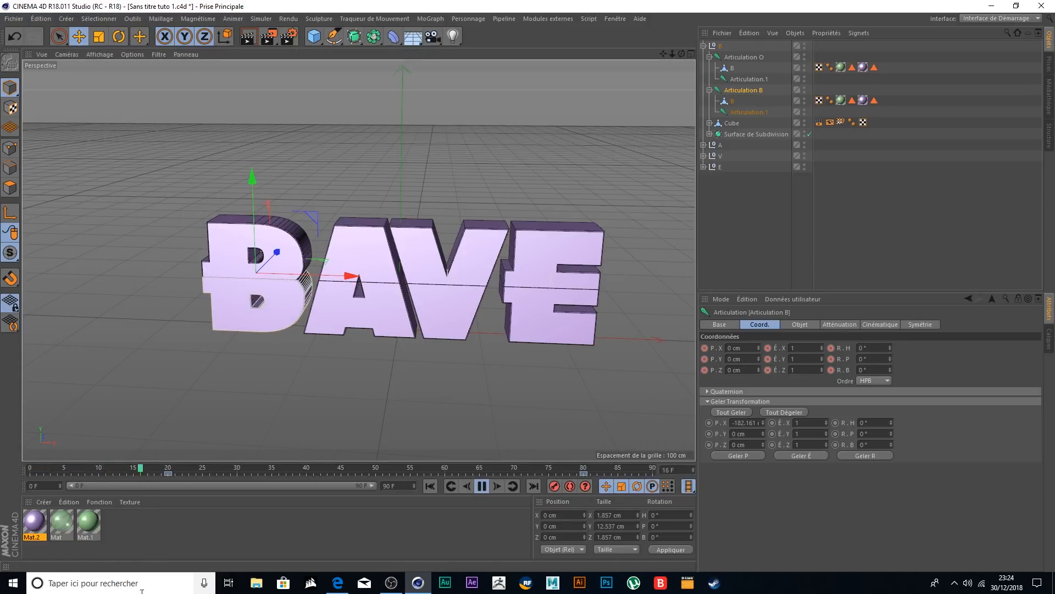
key("F8")
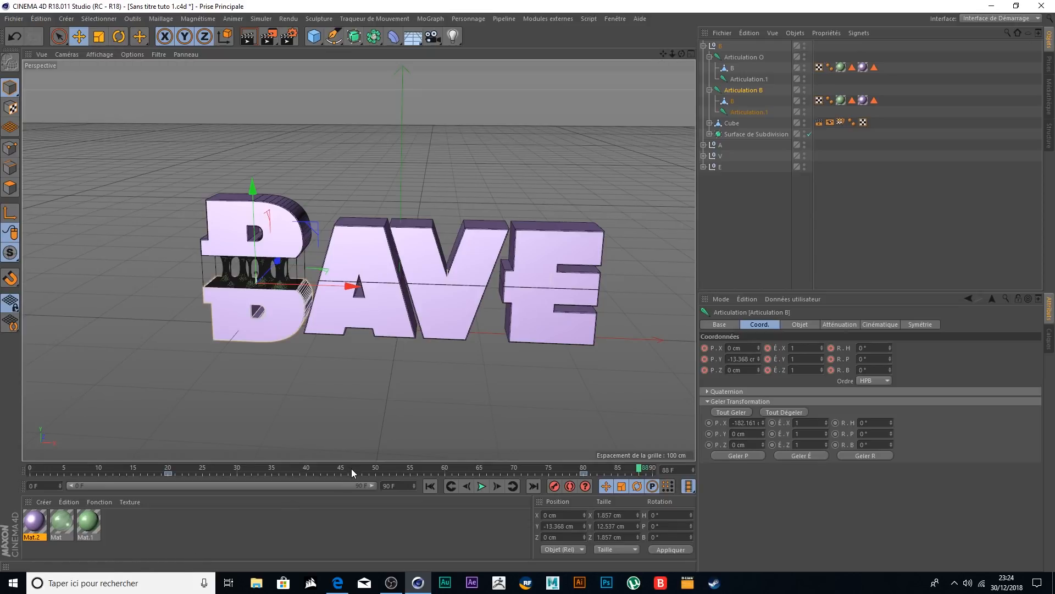
- At frame 80, rotate the B group's Articulation O to about H -5.2°, P -18.3°, B -16.2° and record the rotation
left_click_drag(352, 468, 577, 469)
left_click(264, 214)
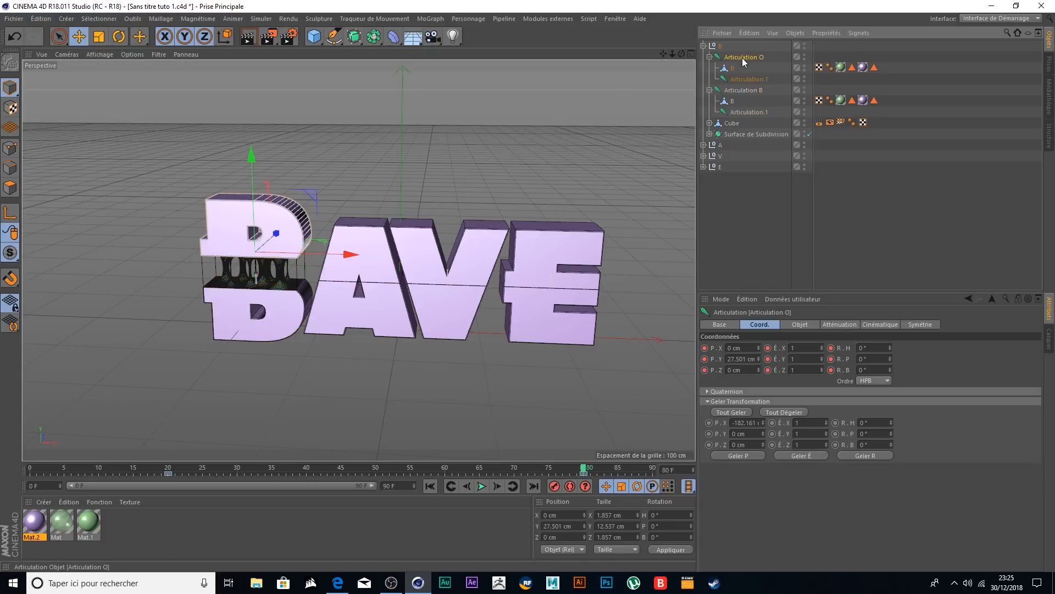
key("r")
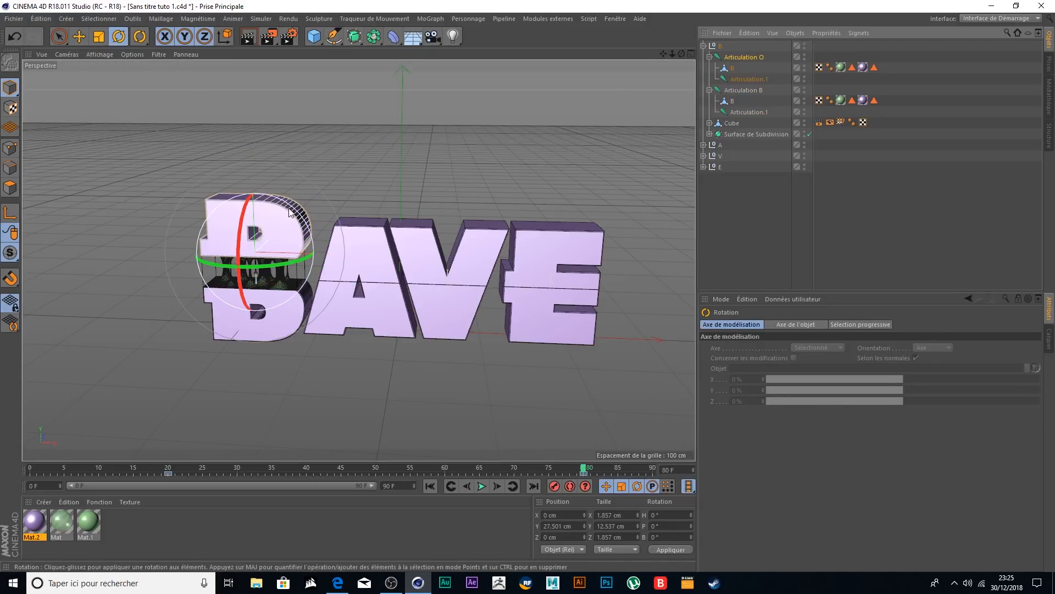
left_click_drag(294, 210, 279, 200)
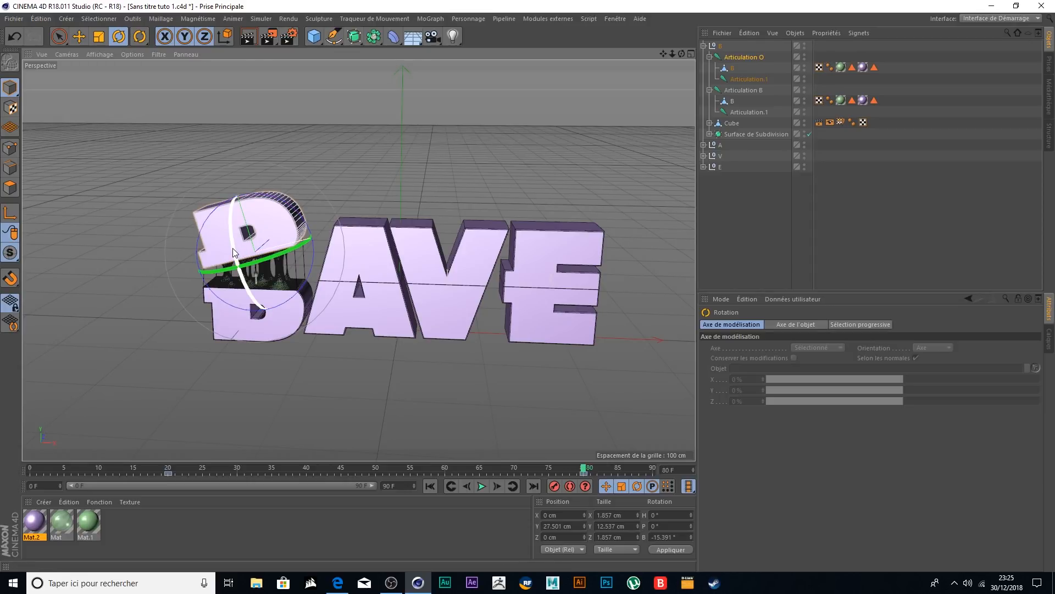
left_click_drag(233, 253, 244, 275)
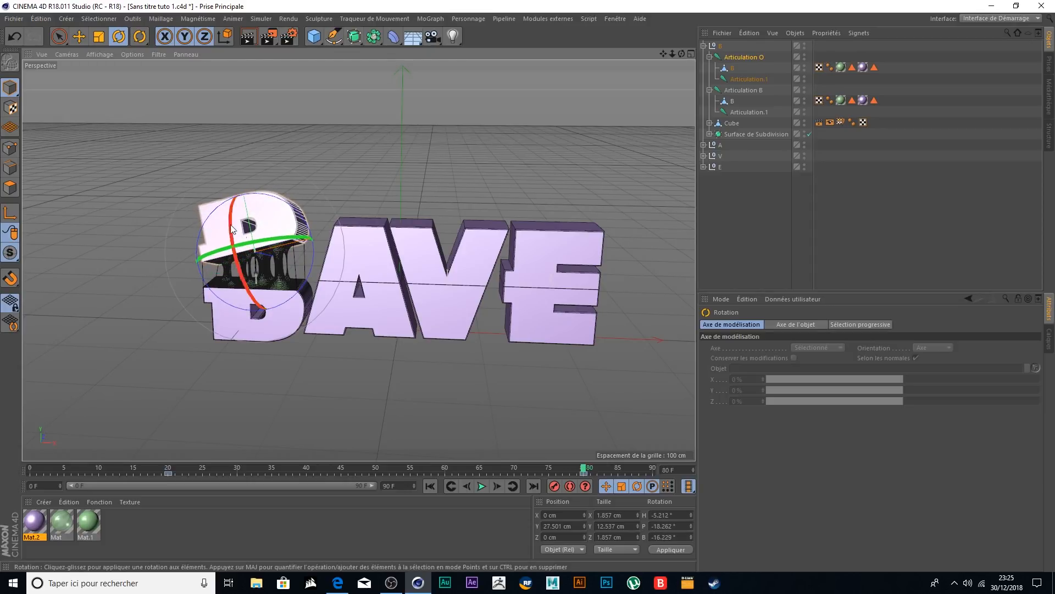
- Play the animation from the start and examine the slime stretching between the halves of the letter B up close
left_click_drag(583, 471, 20, 449)
key("F8")
scroll(246, 287, "up", 4)
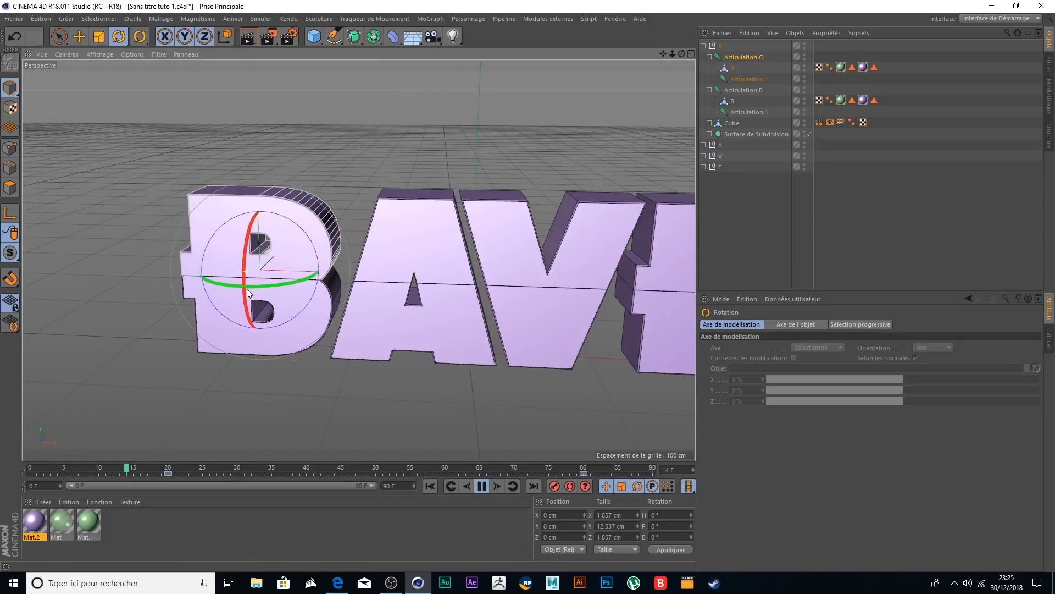
scroll(249, 290, "up", 3)
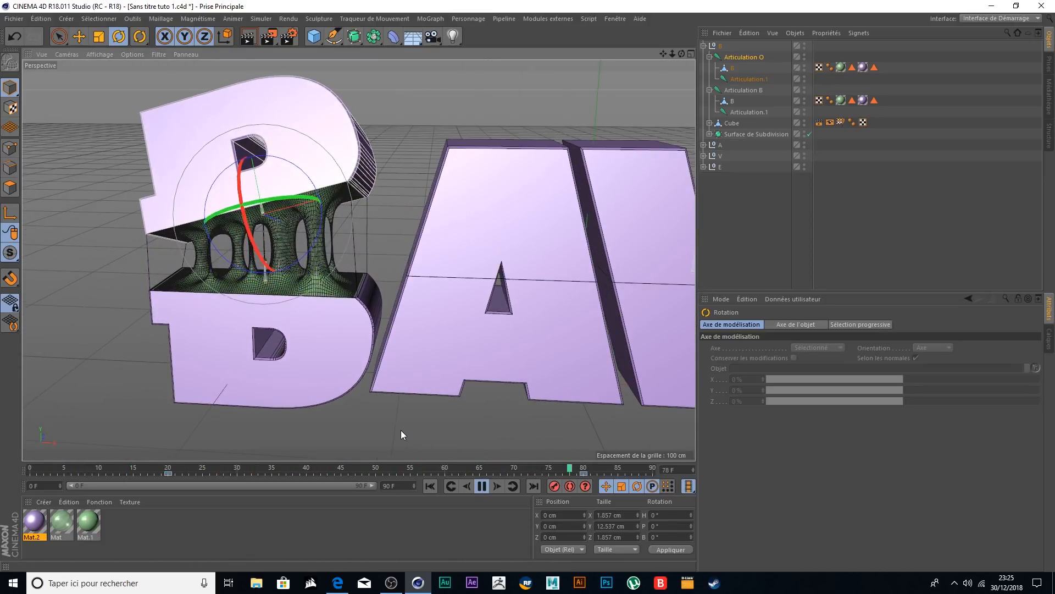
key("space")
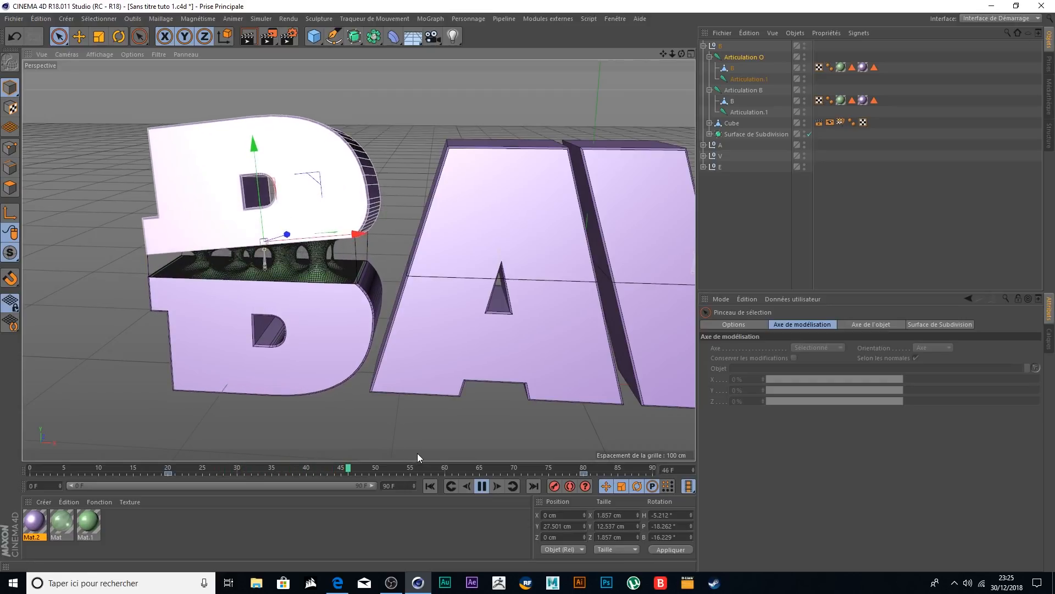
key("space")
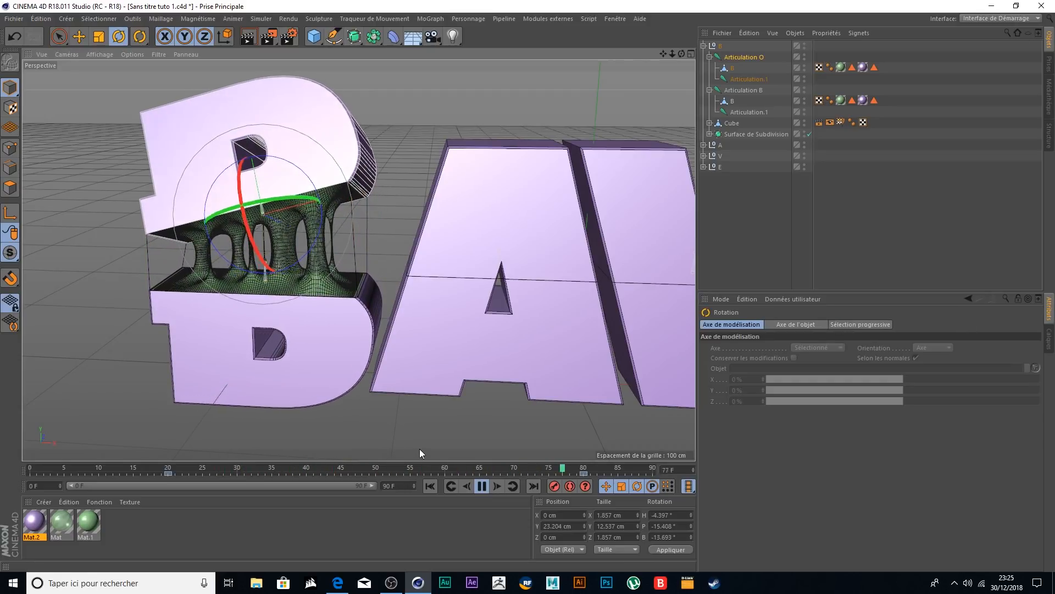
left_click(483, 486)
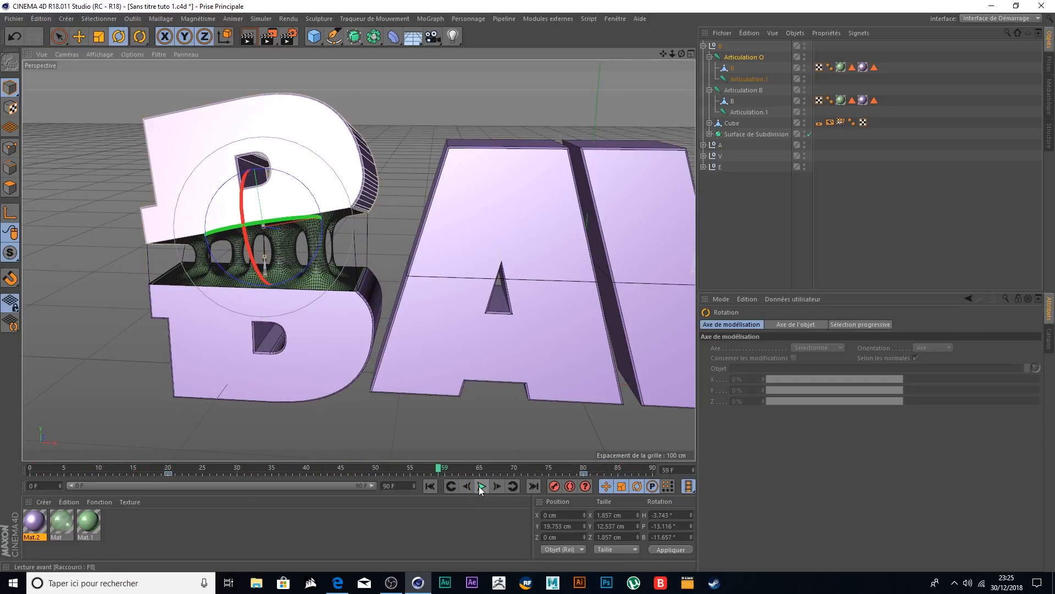
- At frame 80, rotate the B group's Articulation B to about P 11.5° and B 7.5° and record a keyframe
left_click_drag(550, 470, 583, 467)
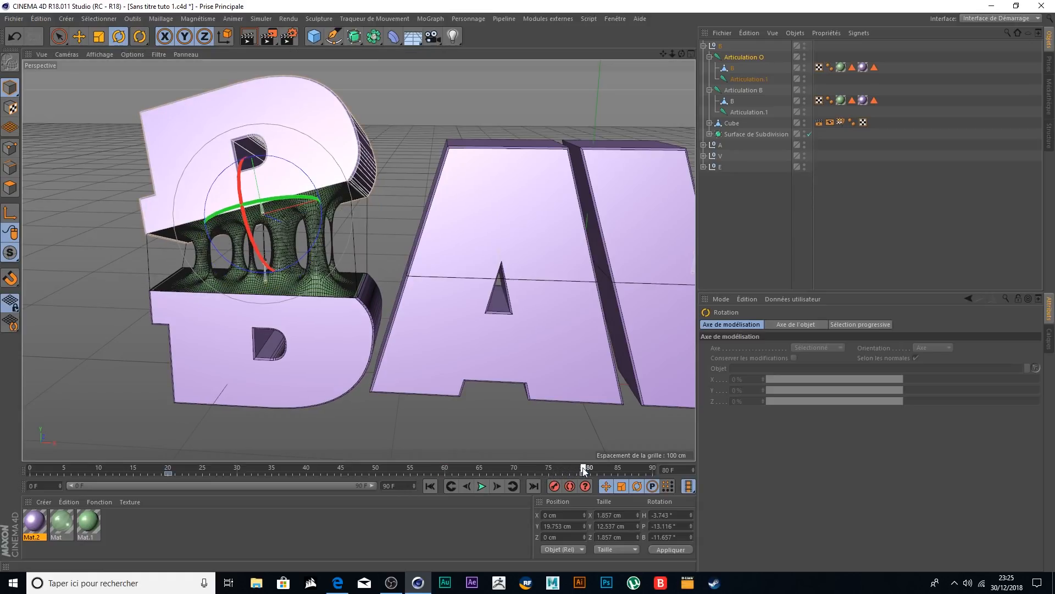
left_click(742, 90)
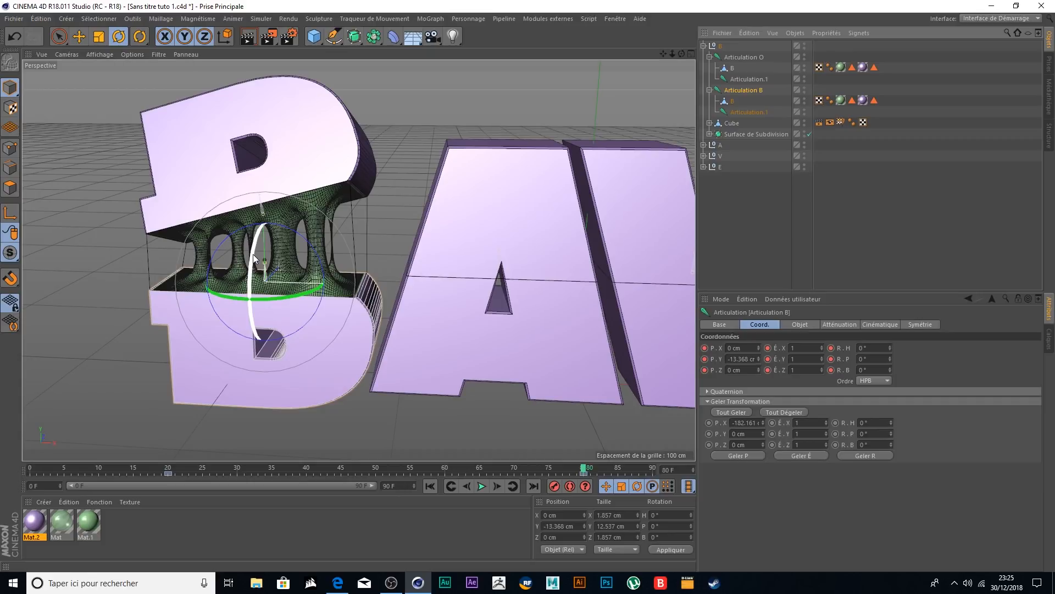
left_click_drag(253, 254, 259, 271)
left_click_drag(297, 240, 305, 246)
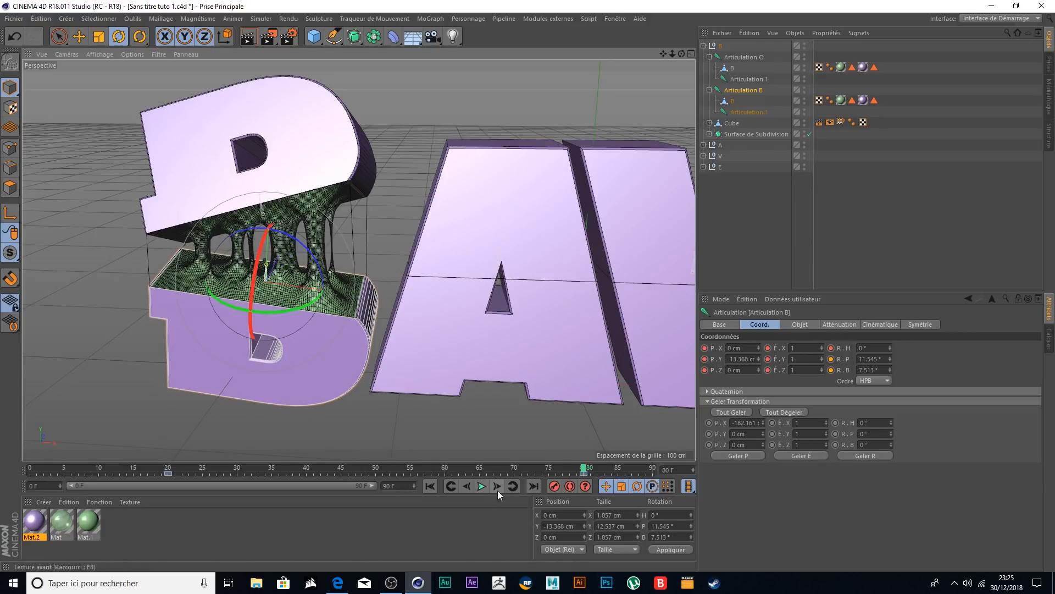
mouse_move(585, 470)
left_mouse_down()
mouse_move(106, 469)
mouse_move(599, 468)
mouse_move(191, 466)
mouse_move(581, 464)
left_mouse_up()
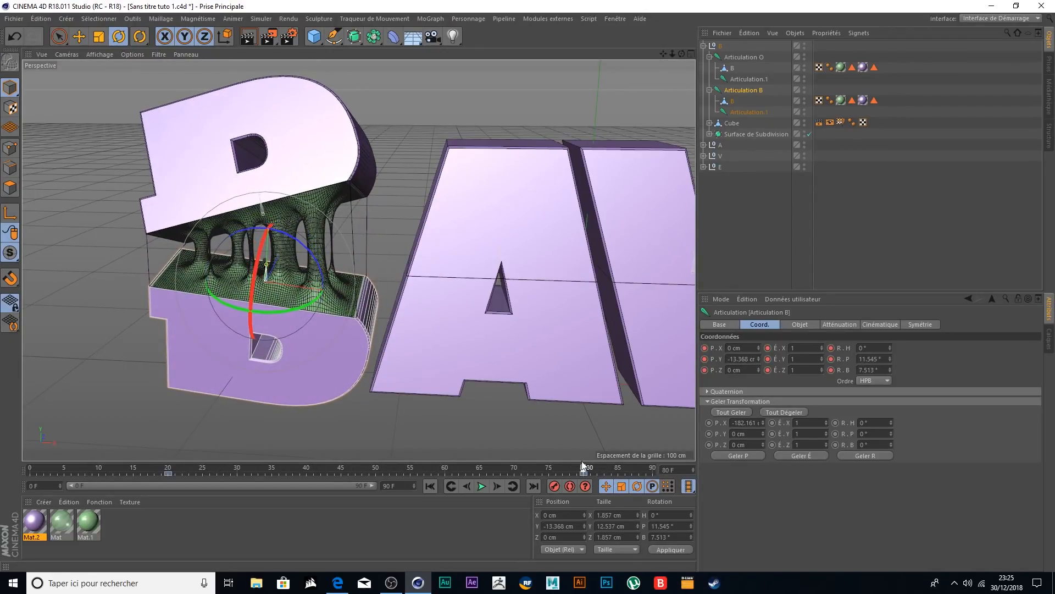
- At frame 50, record keyframes at 0% for Pose.0 through Pose.4 in the Pose Morphing tag of Plan B
scroll(373, 222, "down", 2)
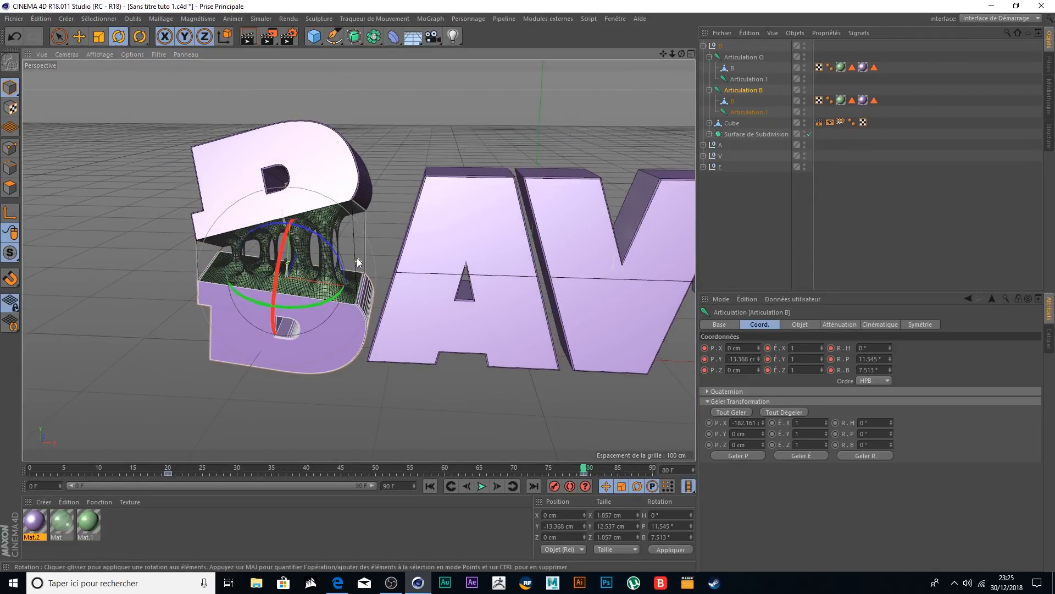
left_click_drag(663, 53, 545, 55)
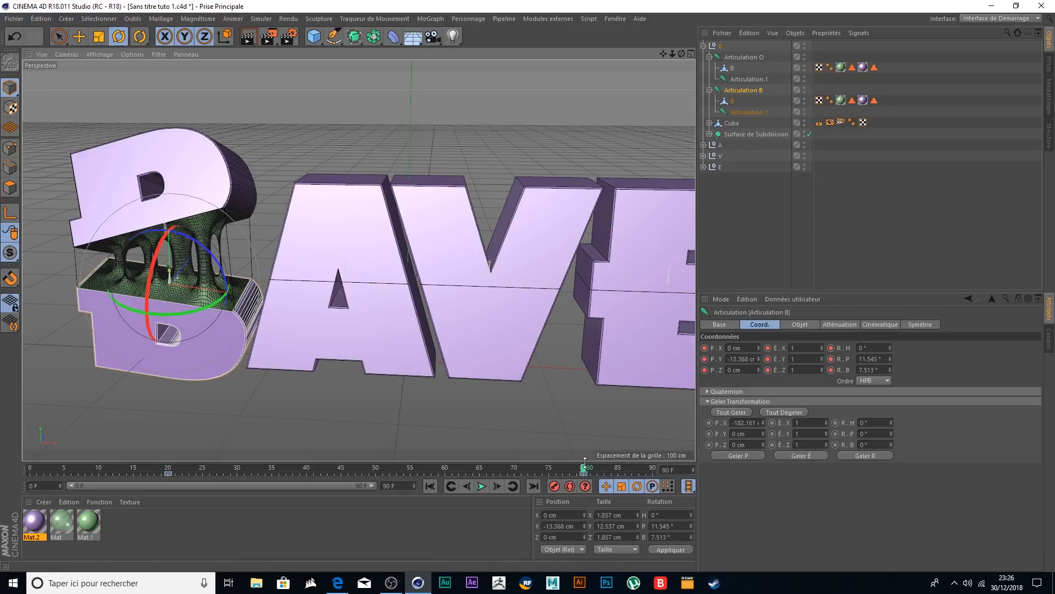
mouse_move(583, 472)
left_mouse_down()
mouse_move(64, 454)
mouse_move(615, 447)
mouse_move(314, 447)
mouse_move(572, 457)
mouse_move(167, 469)
mouse_move(376, 478)
left_mouse_up()
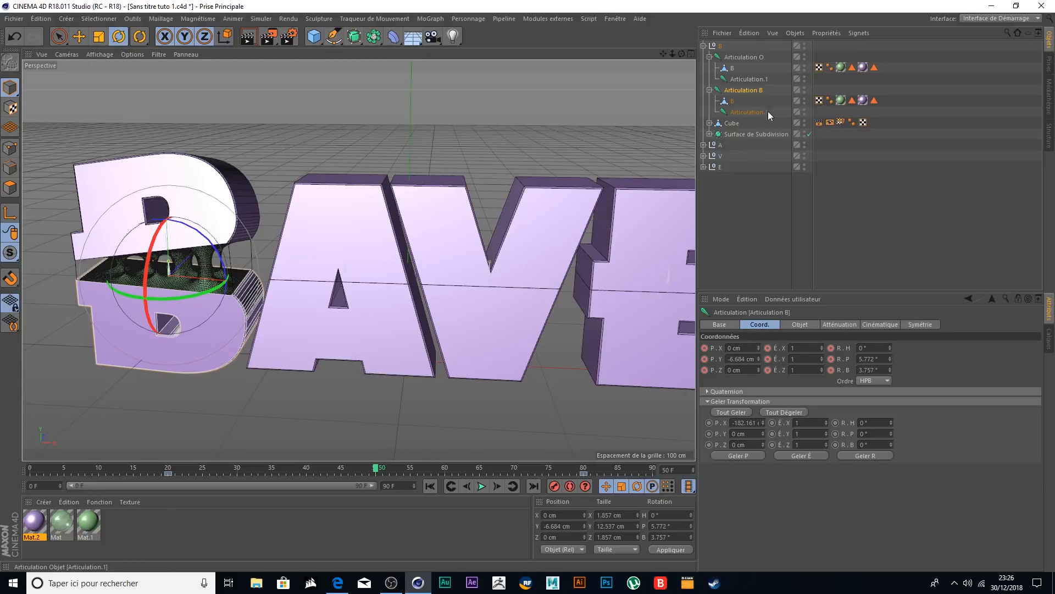
left_click(709, 134)
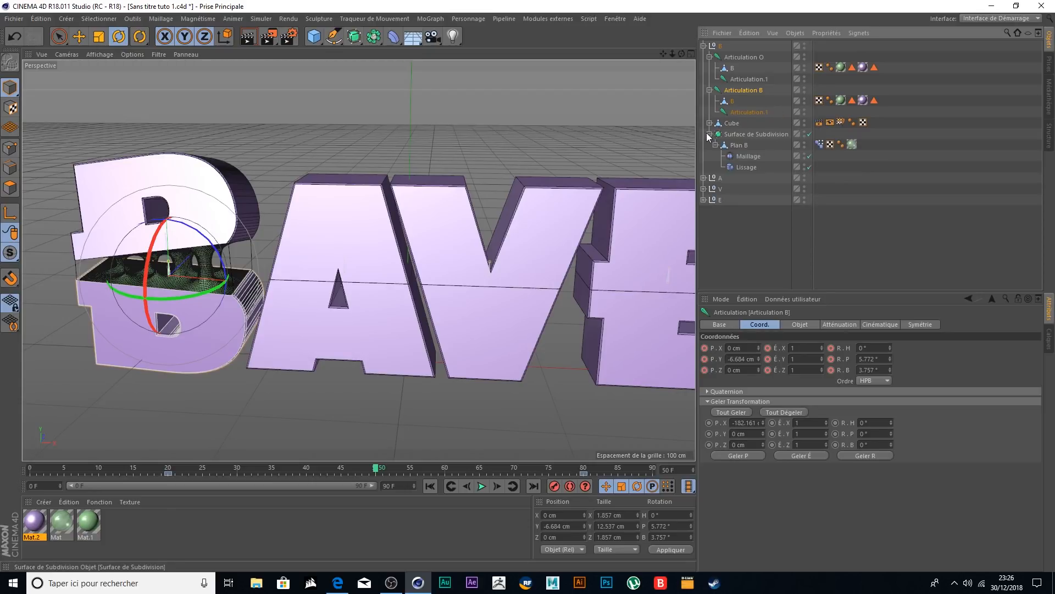
left_click(821, 144)
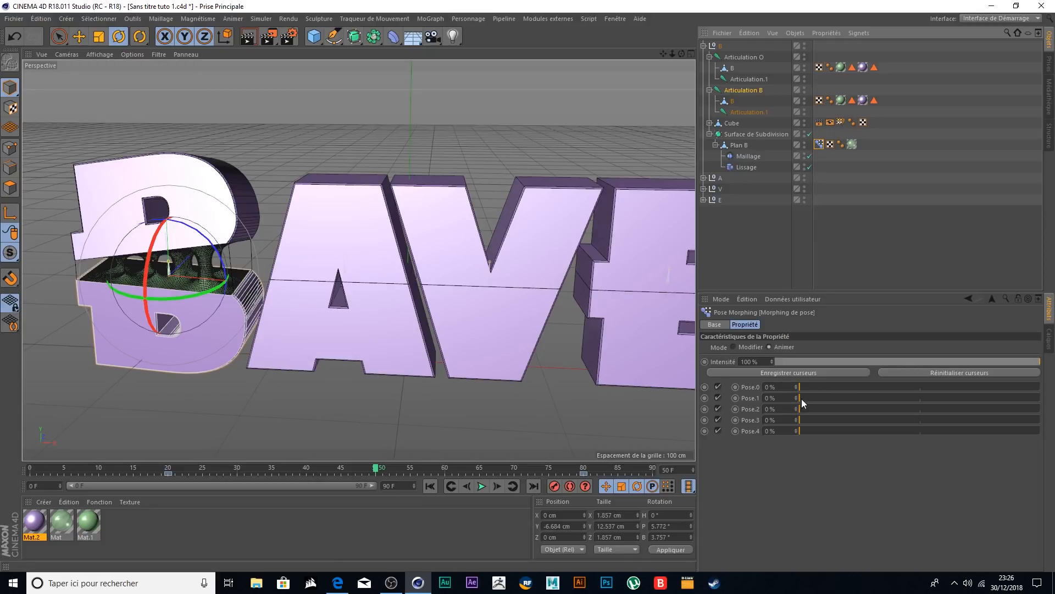
left_click(736, 387)
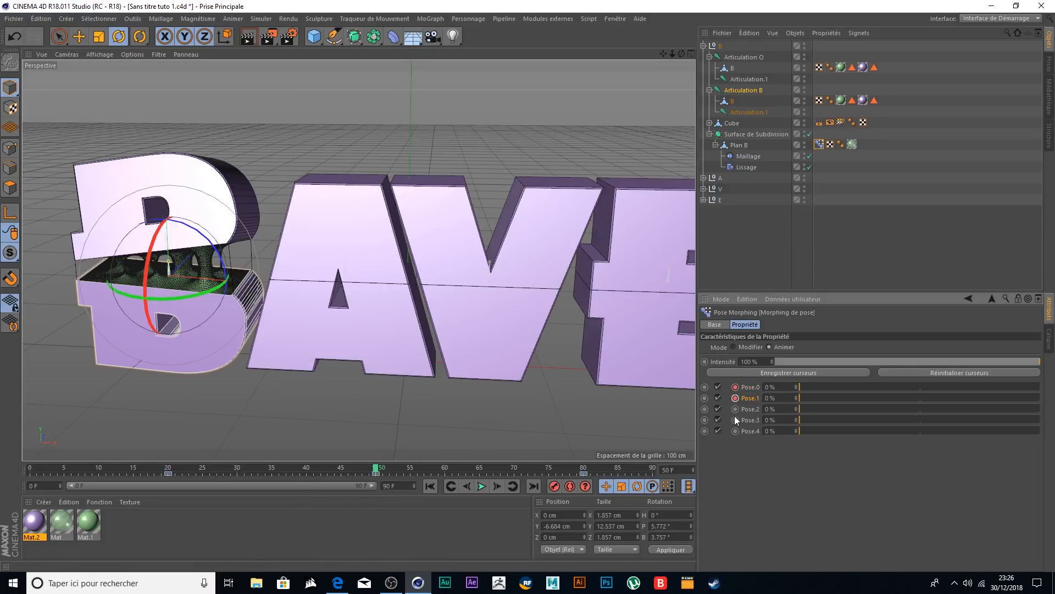
left_click(736, 431)
- At frame 90, set Pose.0 to 120%, record its keyframe and scrub the timeline to check the morph
left_click_drag(376, 468, 657, 473)
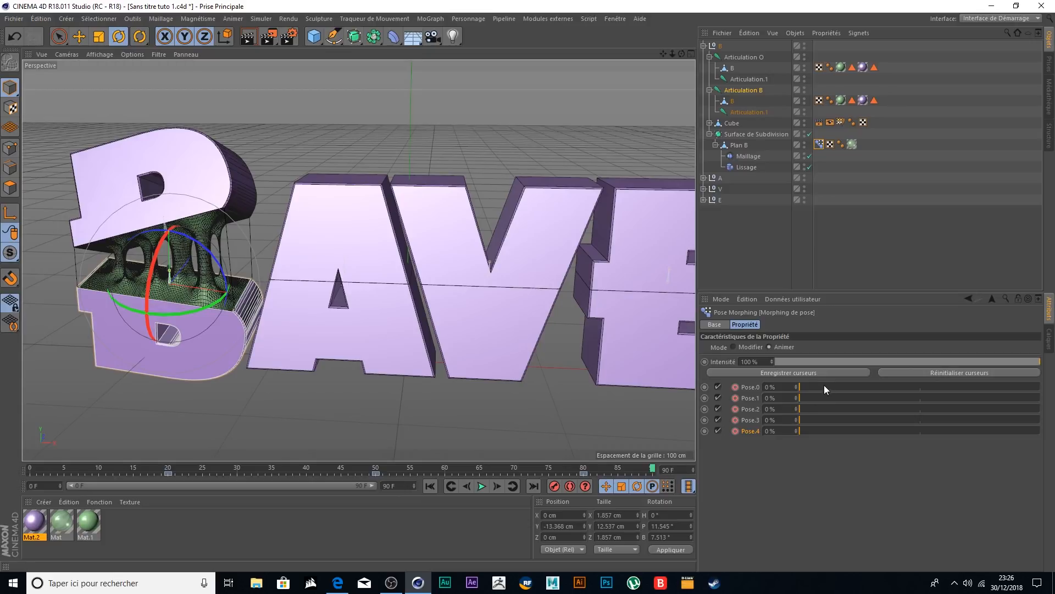
left_click_drag(814, 386, 1040, 387)
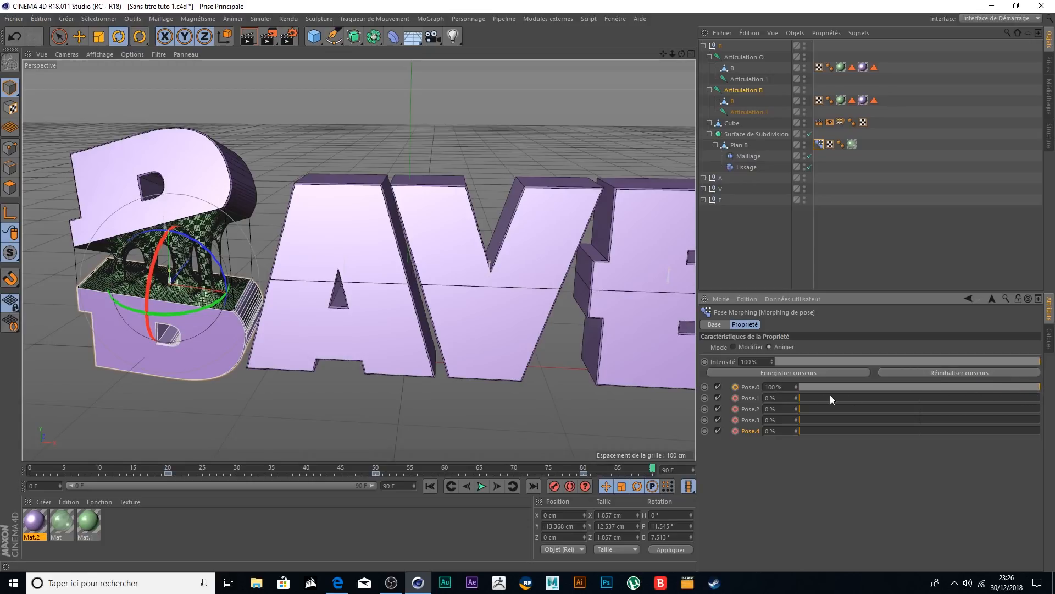
mouse_move(796, 388)
left_mouse_down()
mouse_move(831, 388)
mouse_move(812, 388)
left_mouse_up()
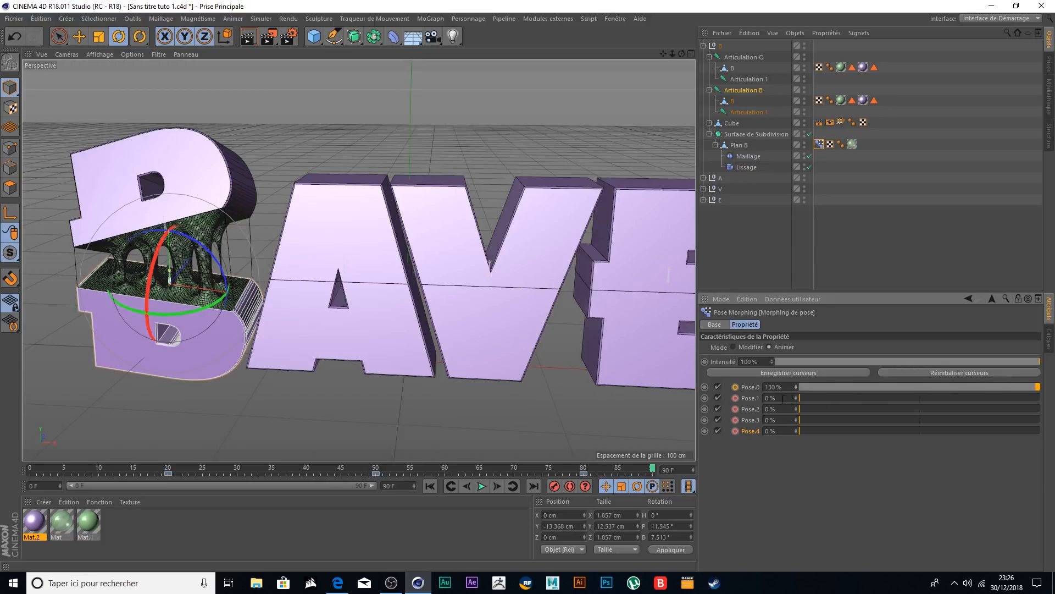
left_click_drag(812, 388, 811, 388)
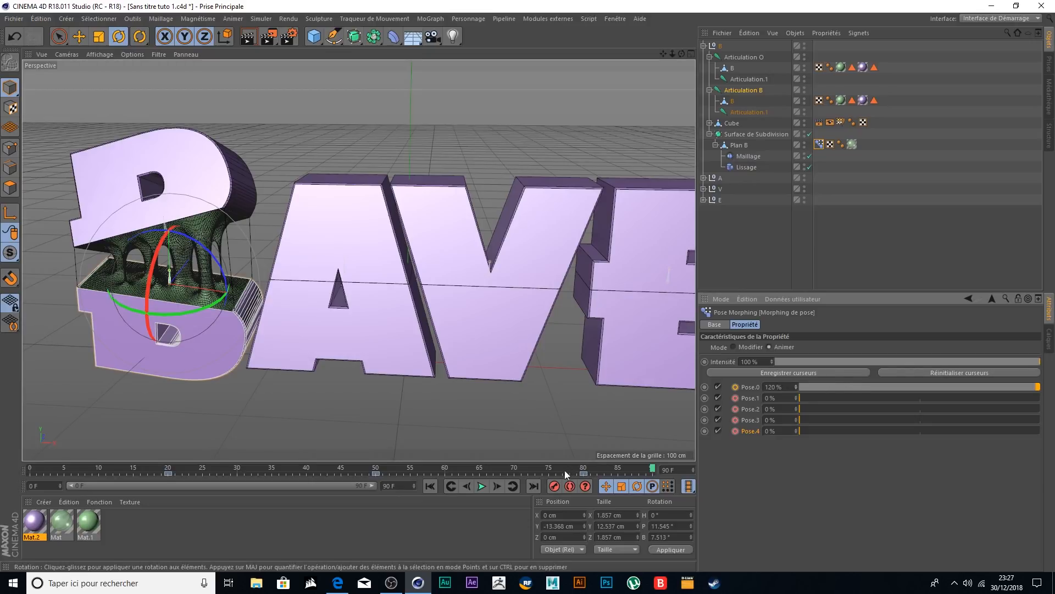
left_click(737, 387)
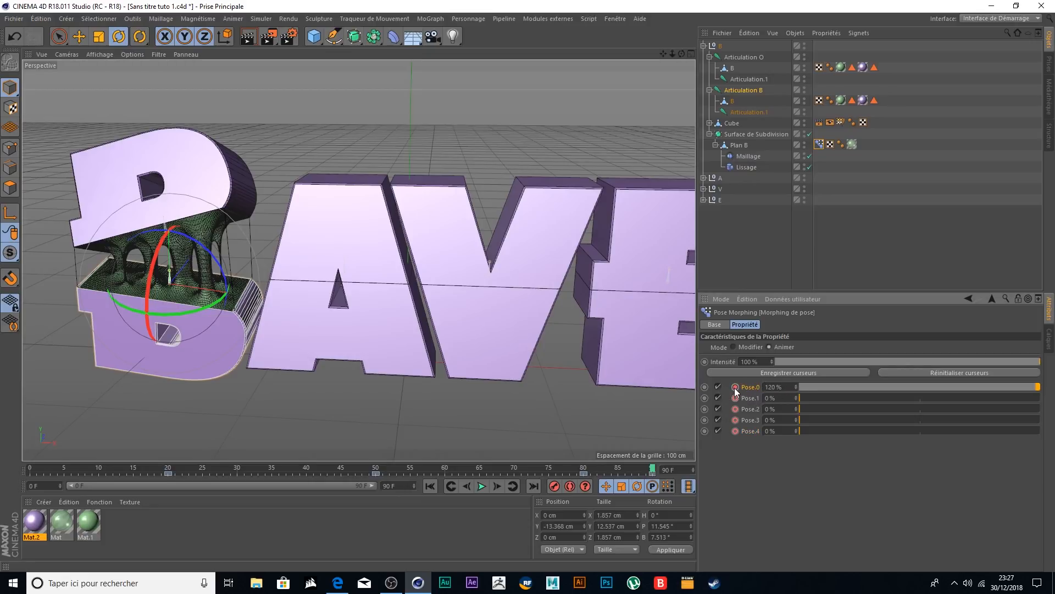
left_click(498, 471)
left_click_drag(489, 473, 652, 473)
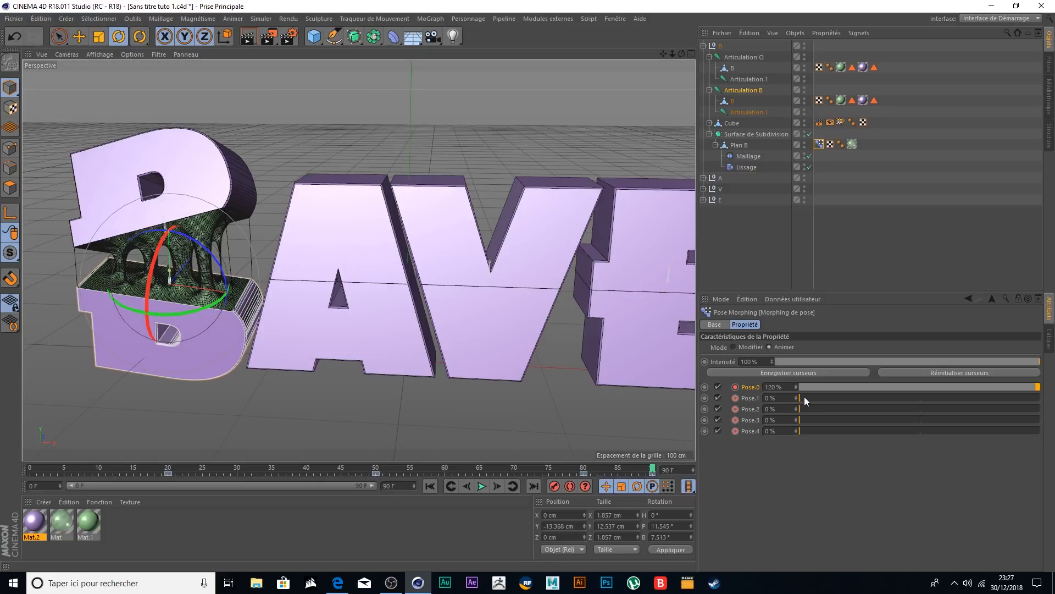
- At frame 90, set Pose.1 to 56%, Pose.2 to -119% and Pose.4 to 100%, recording a keyframe for each
left_click_drag(809, 398, 935, 397)
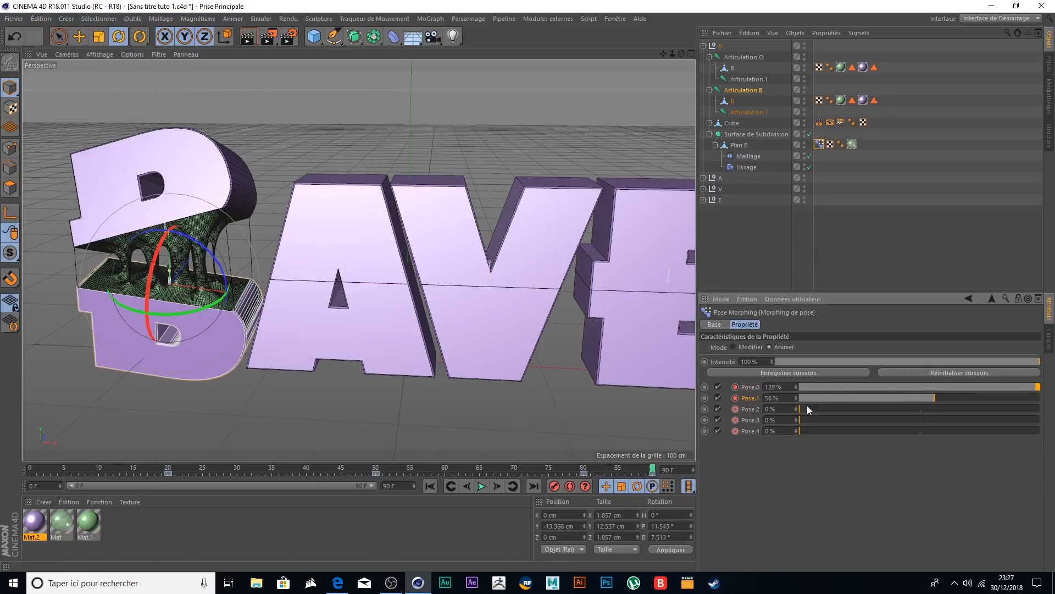
left_click_drag(813, 408, 796, 480)
left_click_drag(798, 408, 798, 403)
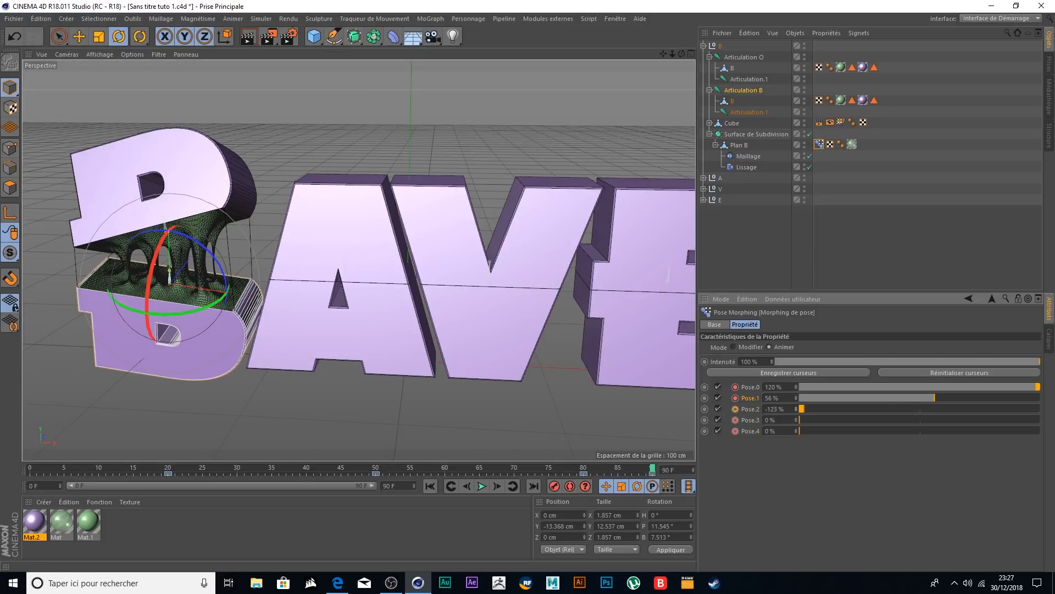
left_click(796, 406)
left_click(736, 409)
left_click_drag(813, 431, 1041, 433)
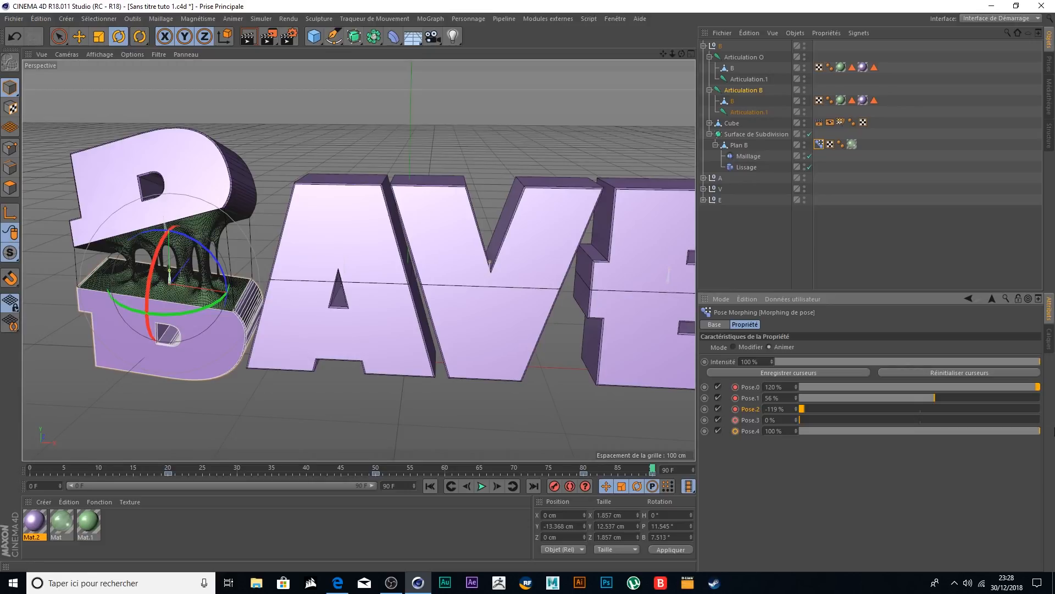
left_click(734, 431)
- Deselect everything and play the animation from about frame 18 to check the slime in the letter B up close
scroll(100, 259, "up", 3)
scroll(100, 259, "up", 2)
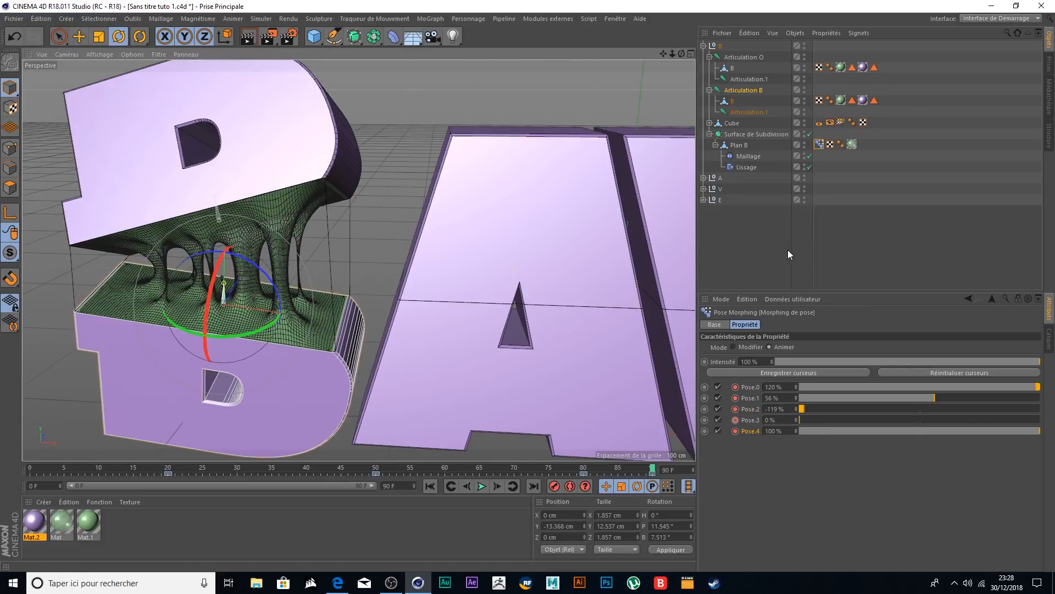
left_click(755, 256)
left_click_drag(653, 471, 153, 471)
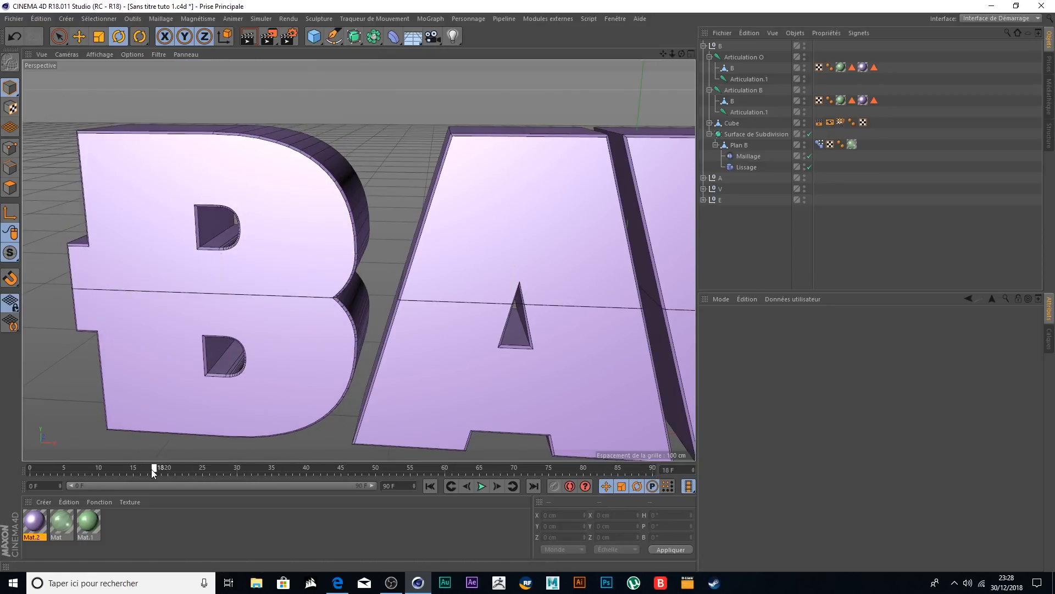
key("F8")
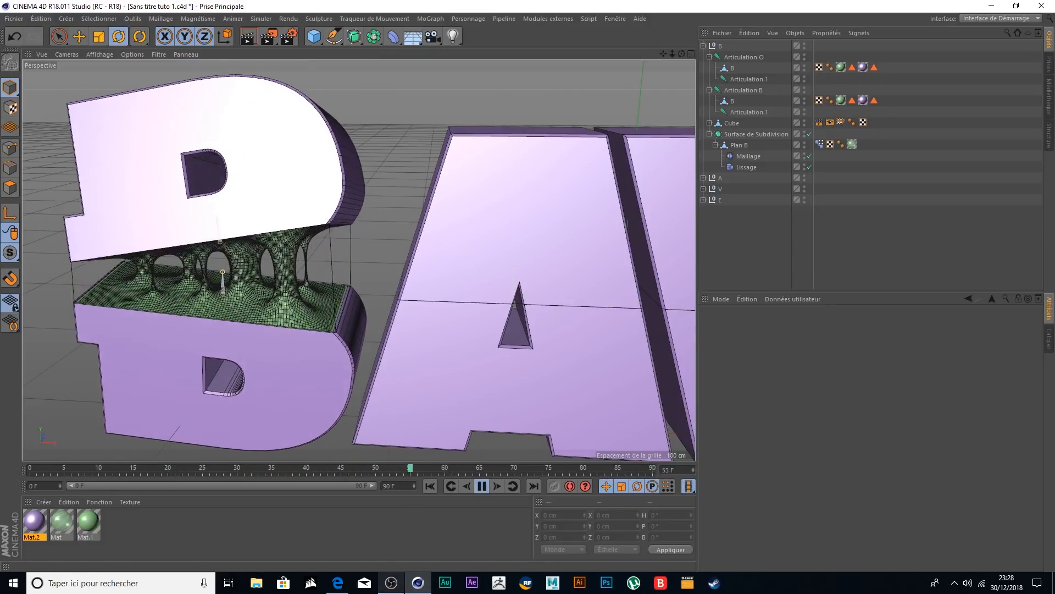
mouse_move(402, 591)
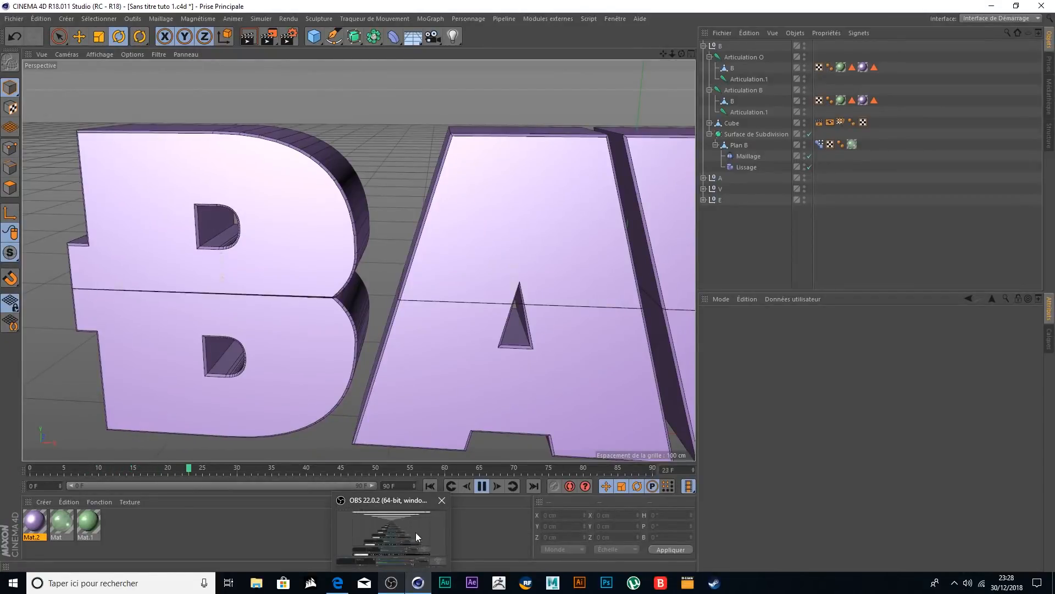
key("F8")
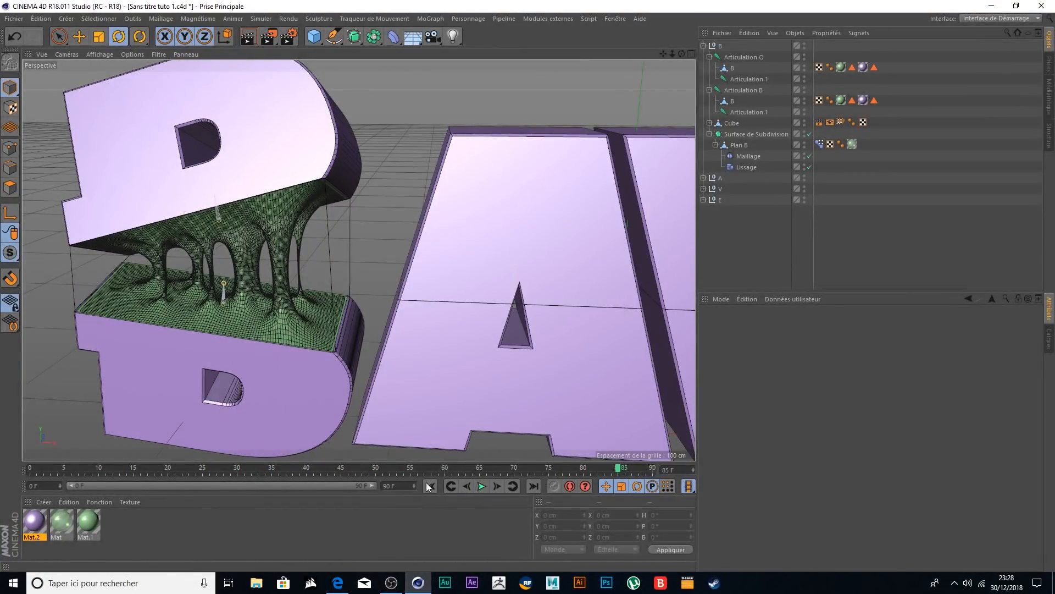
- Extend the animation to 150 frames, show the full range in the timeline and play it back
left_click_drag(396, 486, 356, 487)
type("150")
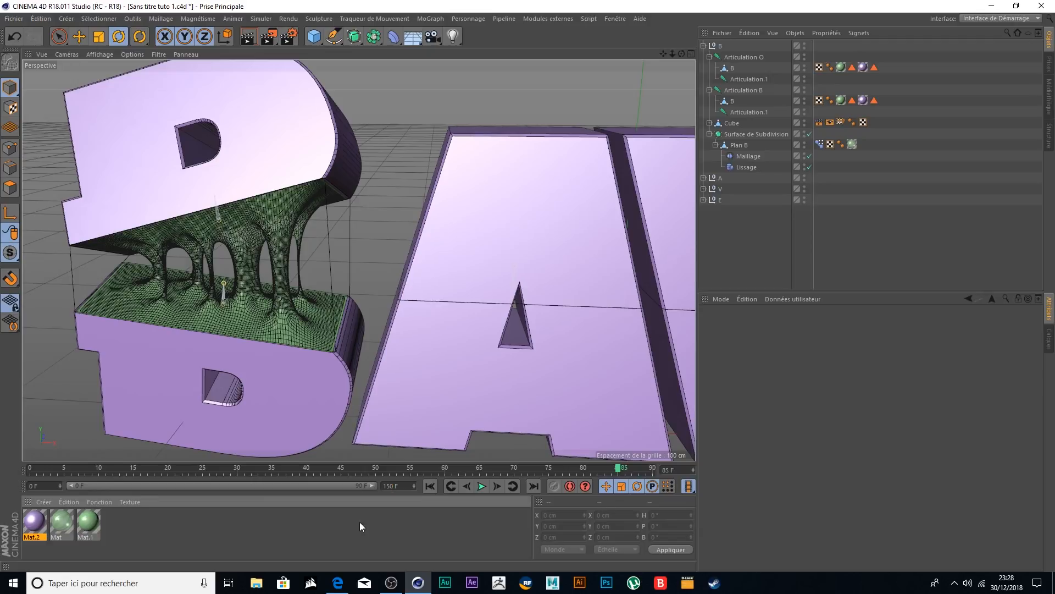
key("Return")
left_click_drag(257, 485, 403, 490)
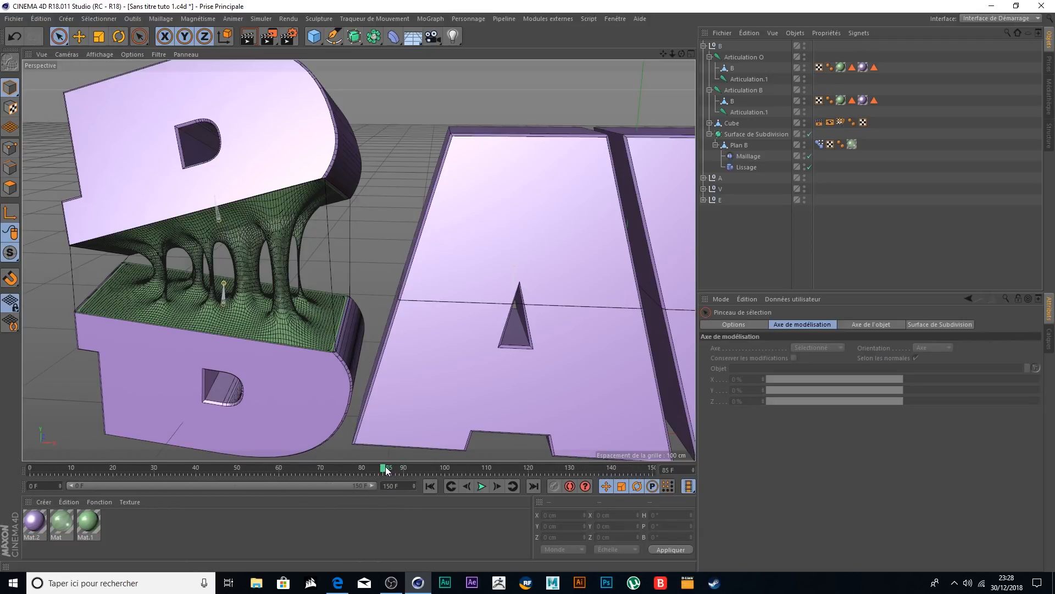
left_click_drag(388, 469, 185, 464)
key("F8")
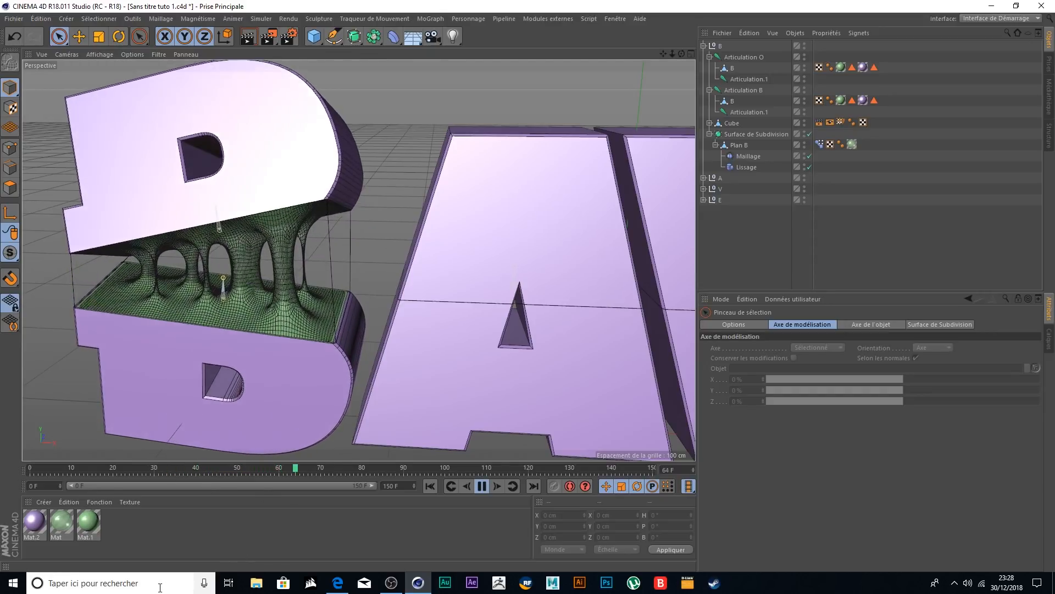
key("F8")
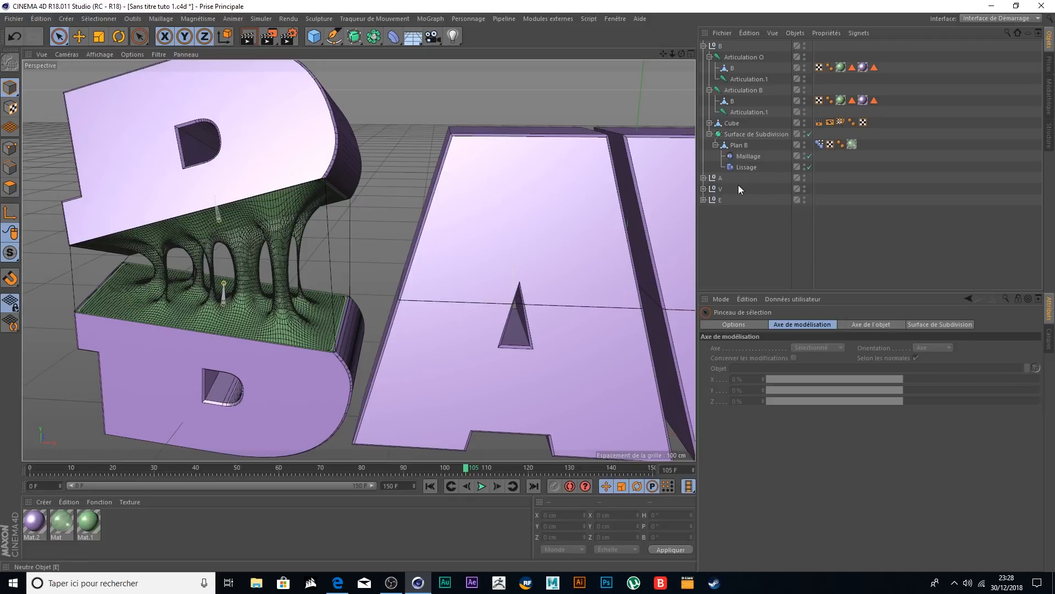
- Shift the Pose Morphing keyframes of Plan B from frame 90 to frame 120 and play back the slower stretch
left_click(820, 144)
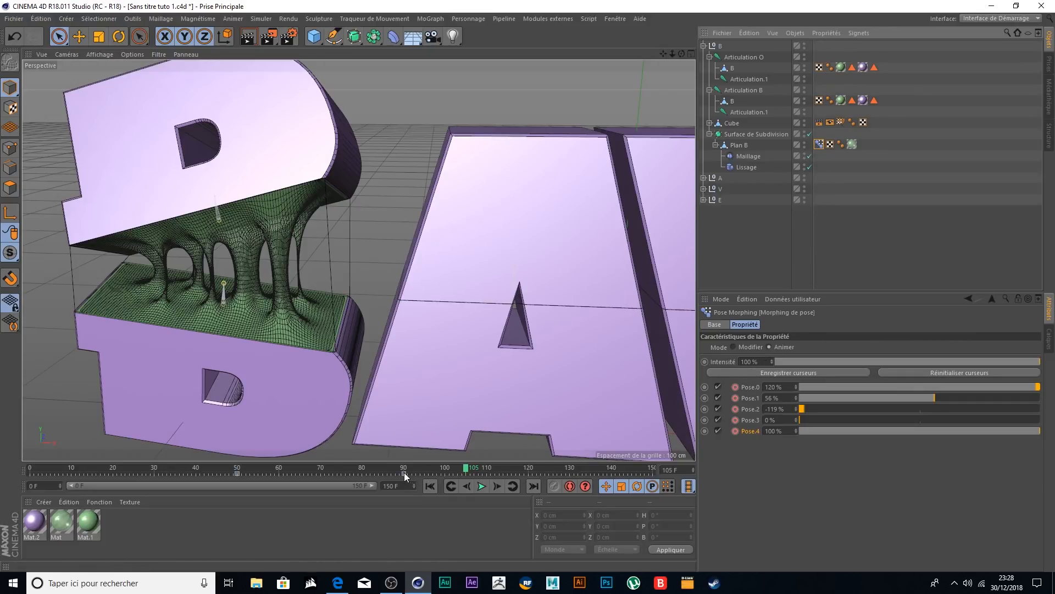
left_click_drag(403, 474, 528, 484)
left_click(266, 470)
left_click_drag(266, 470, 6, 481)
key("F8")
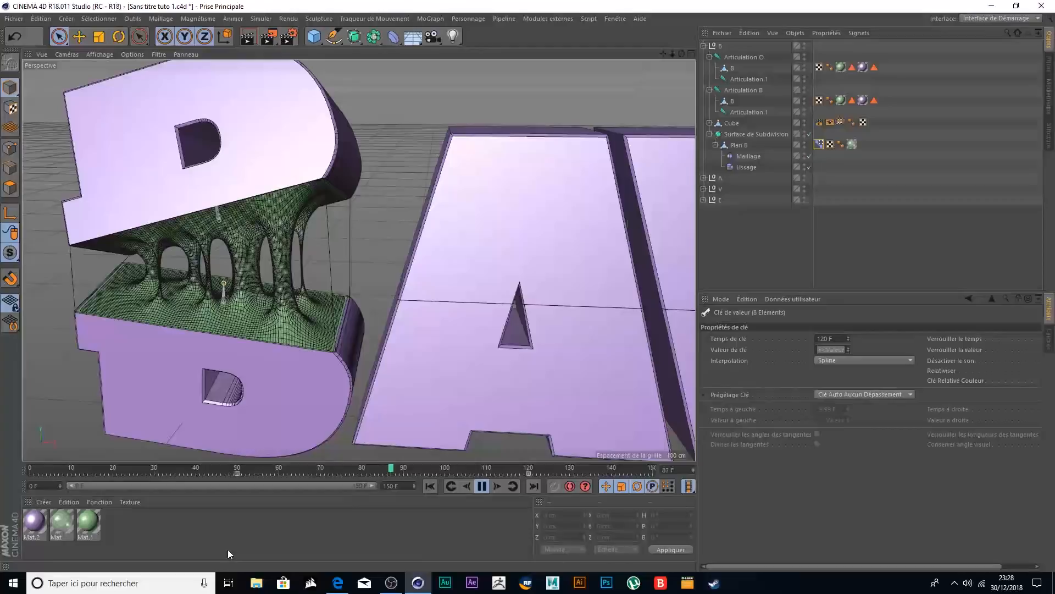
key("F8")
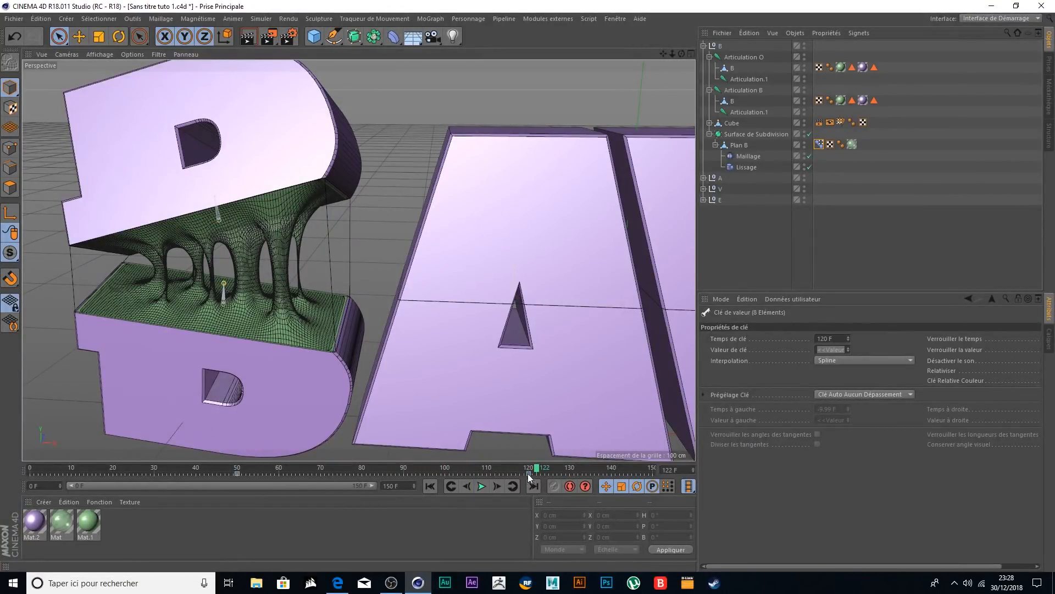
left_click_drag(537, 470, 308, 473)
key("F8")
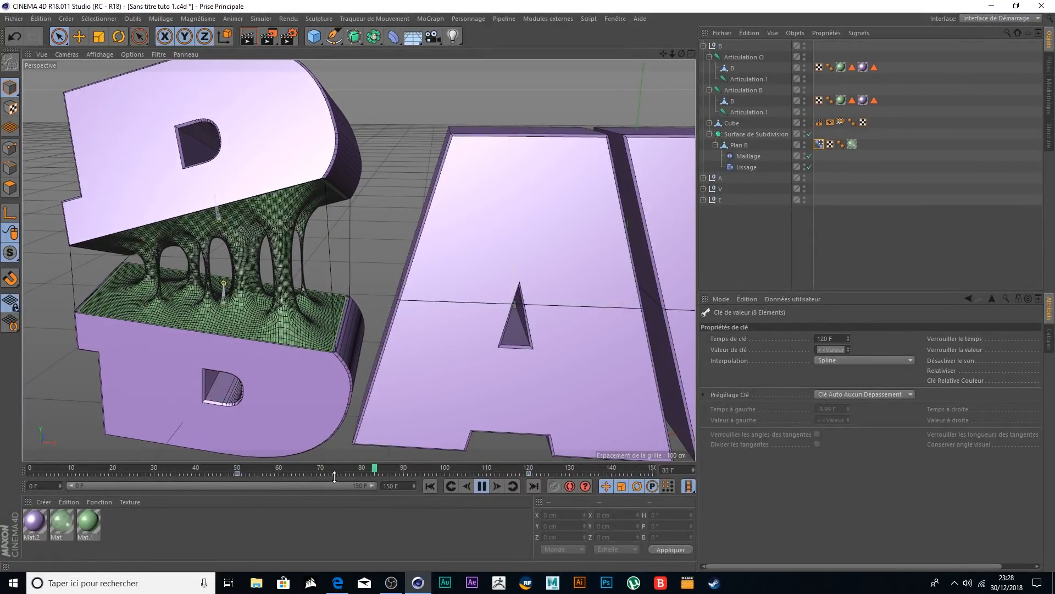
key("F8")
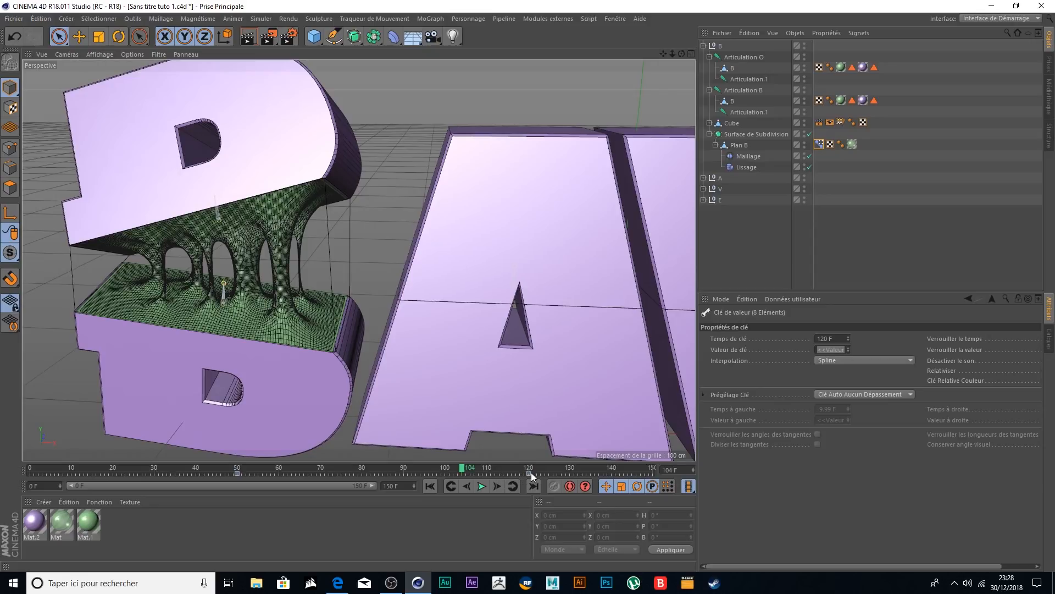
- Move the final Pose Morphing keyframes of Plan B to frame 110 and play the animation to check the timing
left_click_drag(530, 473, 487, 476)
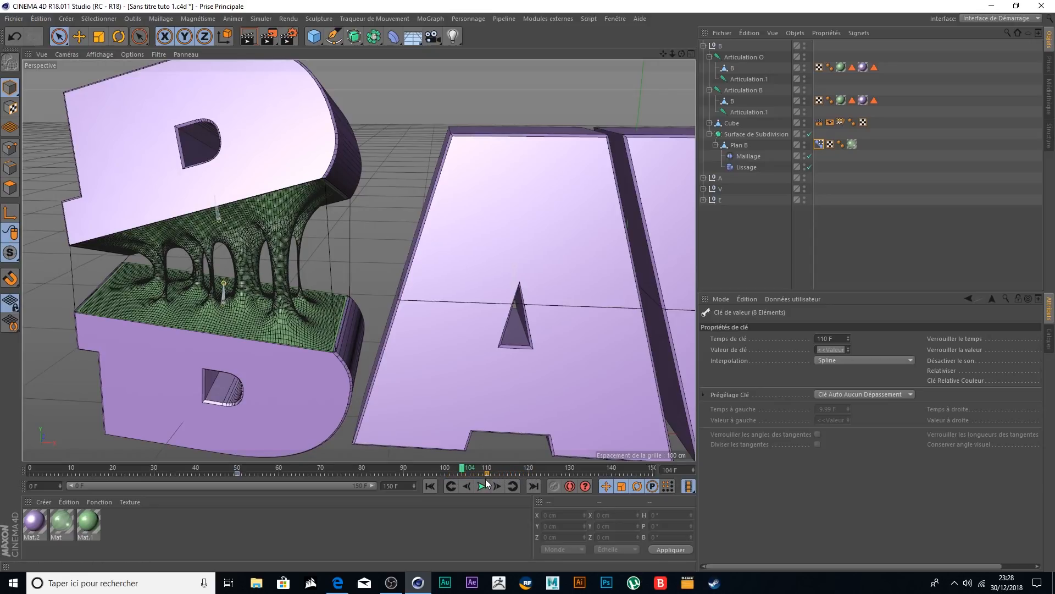
left_click_drag(425, 466, 122, 469)
key("F8")
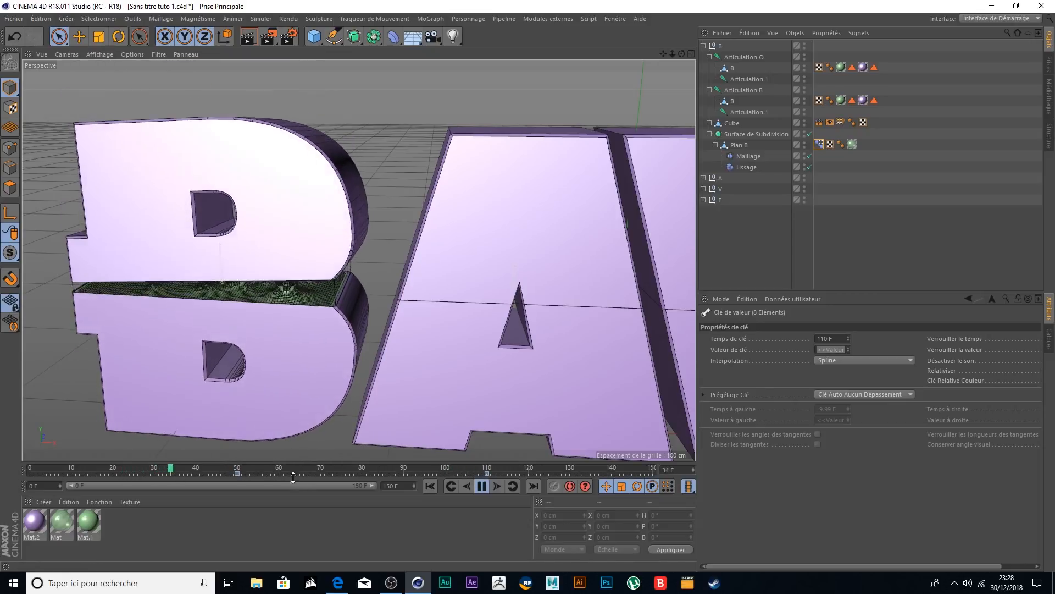
key("F8")
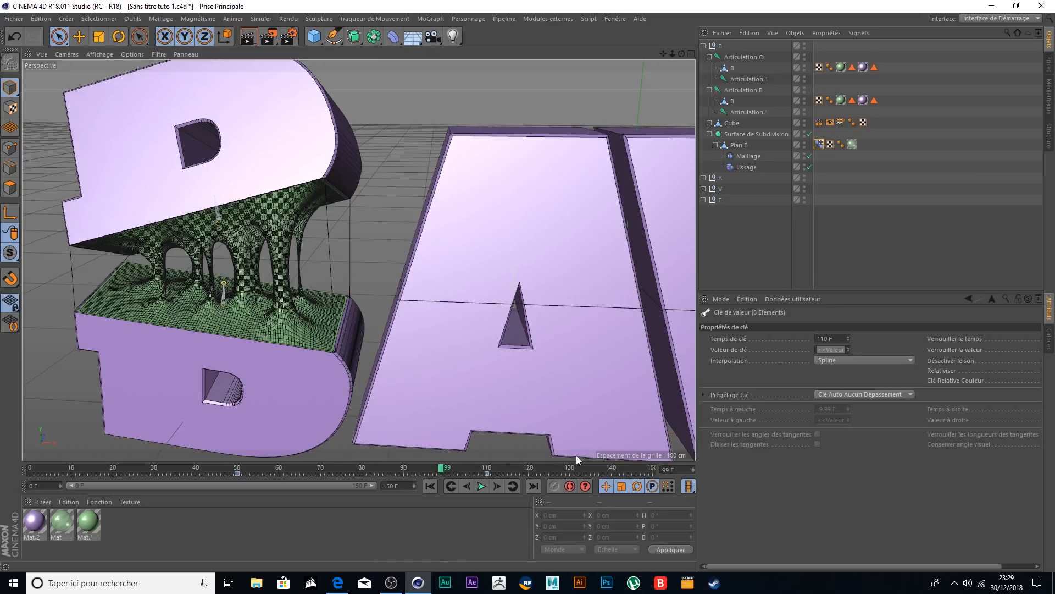
- Set the interpolation of all Plan B Pose Morphing keyframes at frames 50 and 110 to Linéaire and play the result
left_click(821, 144)
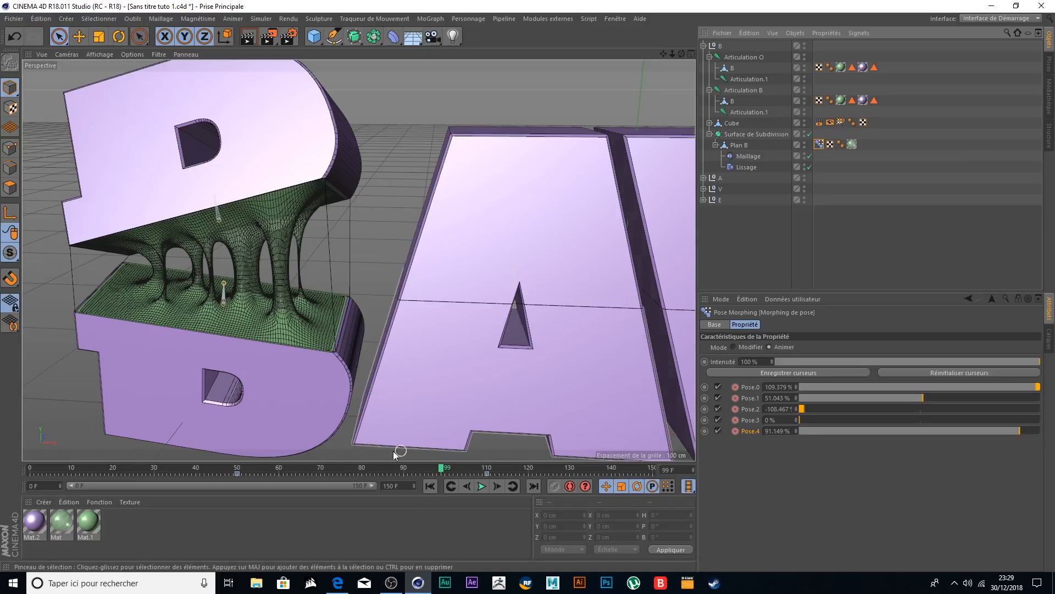
left_click_drag(206, 473, 514, 476)
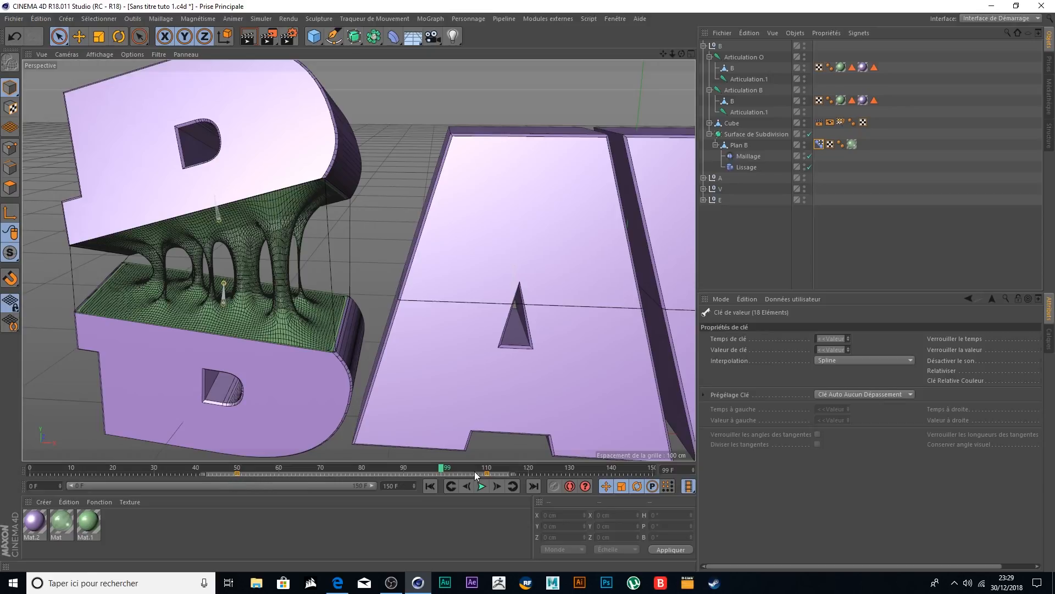
left_click(868, 359)
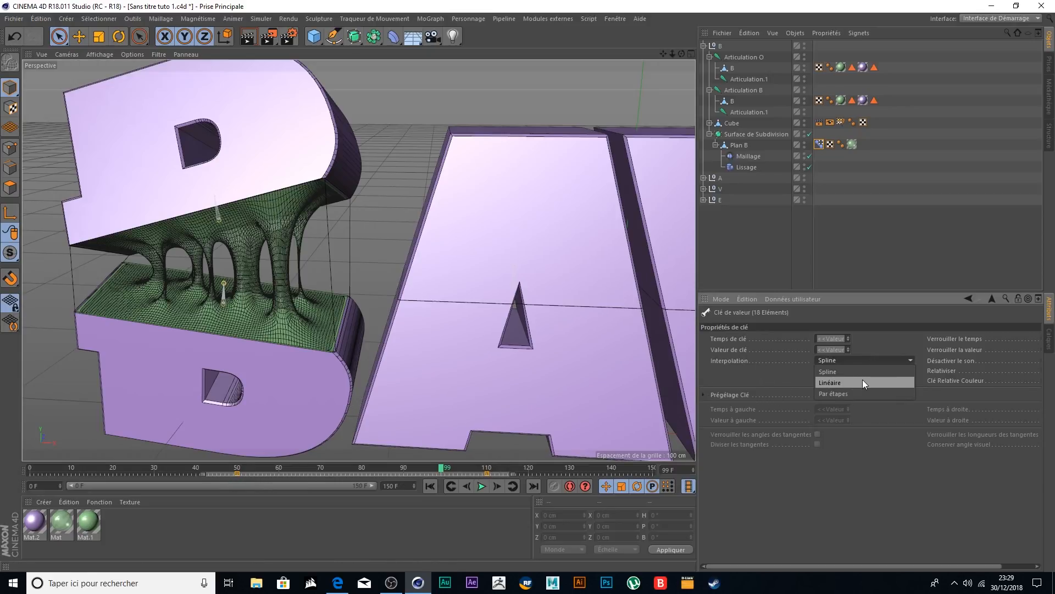
left_click(862, 382)
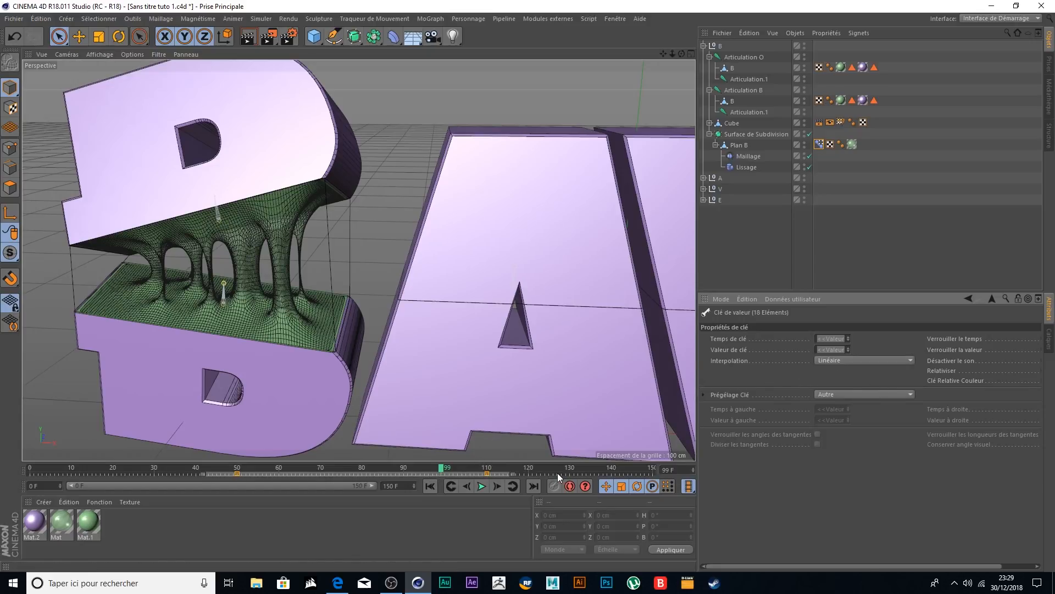
key("F8")
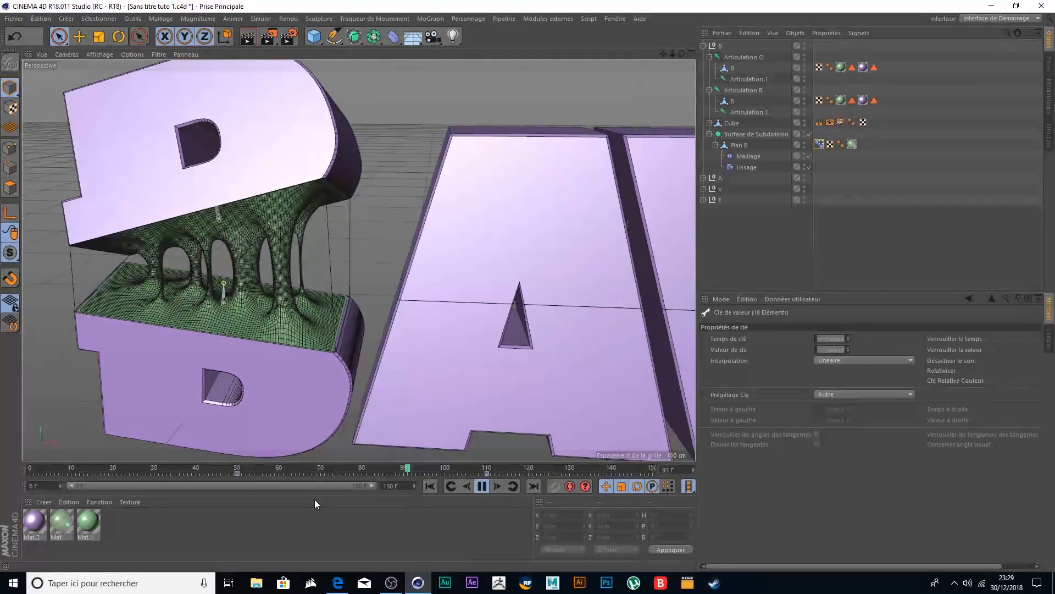
key("F8")
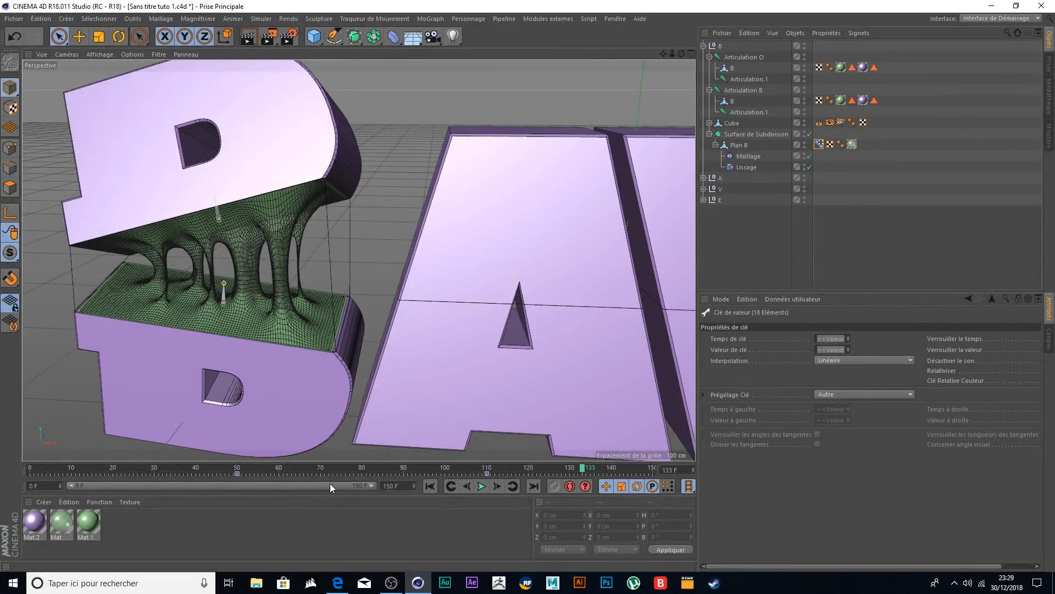
- Frame the whole BAVE lettering, play the animation and examine how the letter B opens beside the other letters
scroll(391, 335, "down", 5)
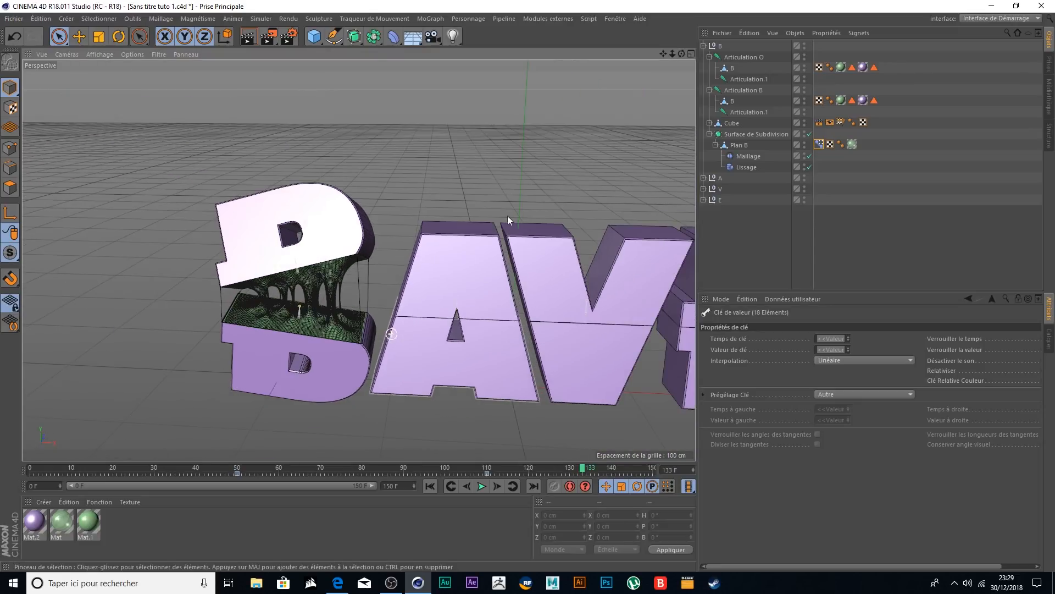
left_click_drag(662, 54, 476, 17)
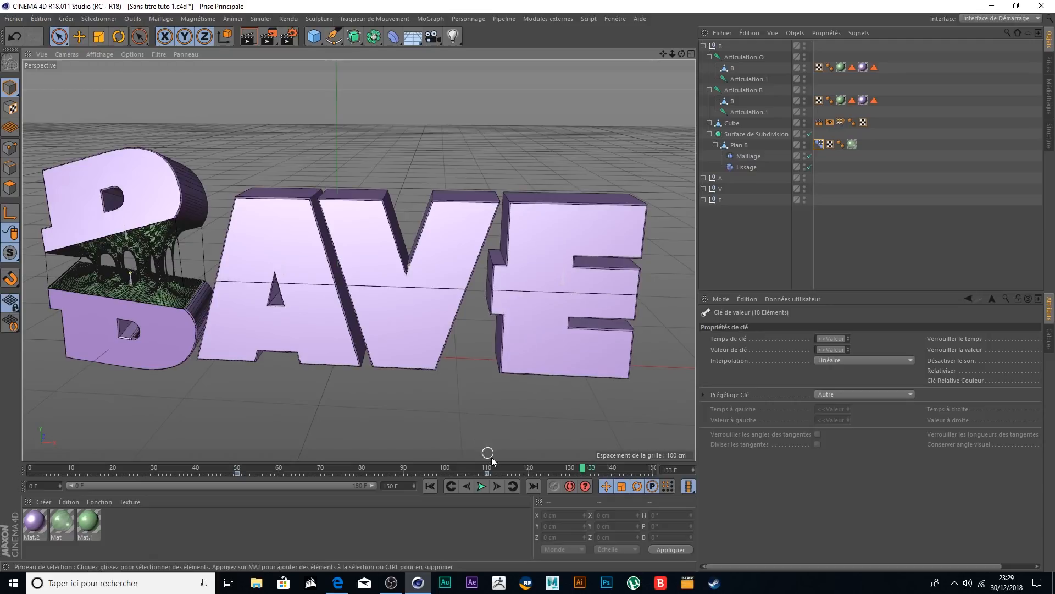
left_click(301, 469)
left_click_drag(301, 470, 174, 472)
key("F8")
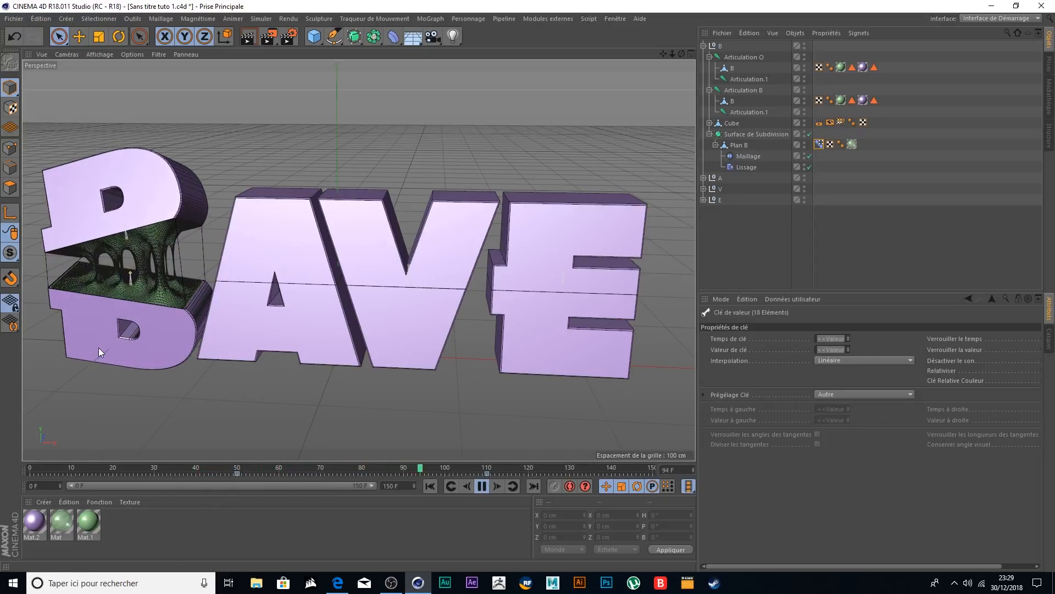
key("F8")
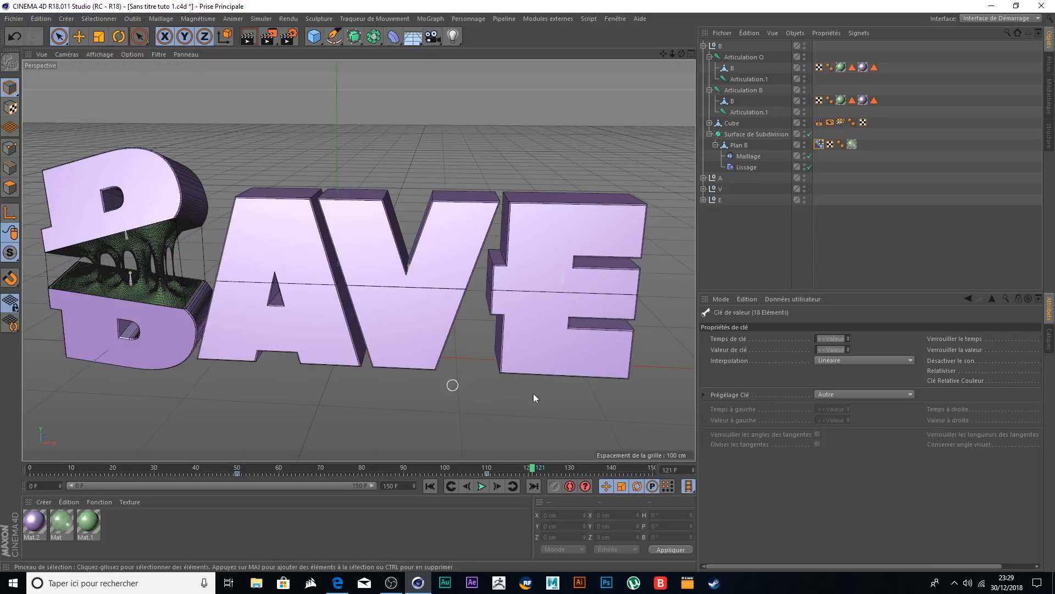
left_click_drag(534, 470, 407, 472)
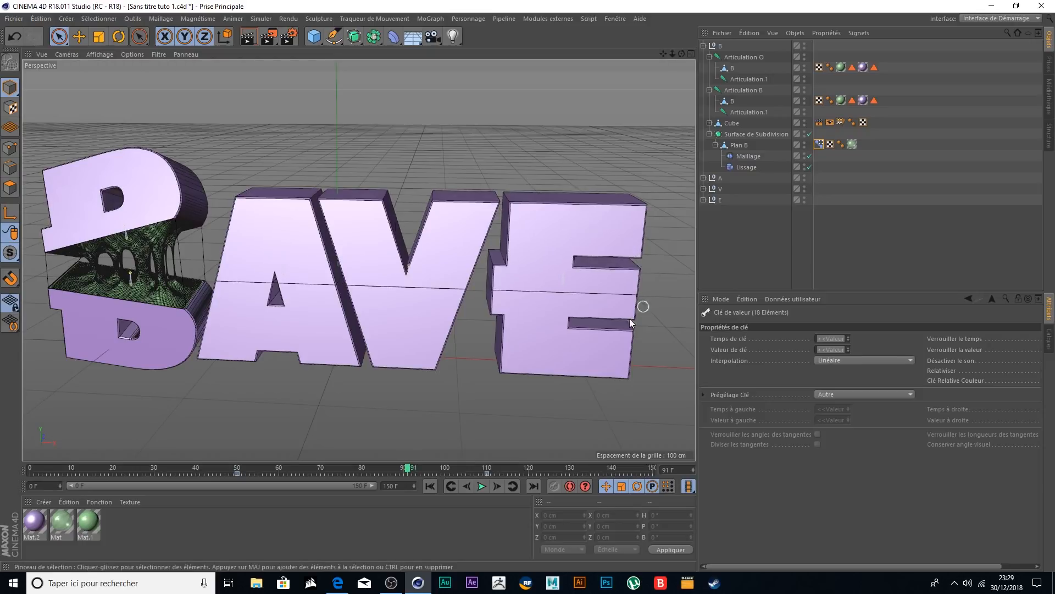
- Add a Lumière light object to the scene and collapse the B group's hierarchy
scroll(637, 316, "down", 3)
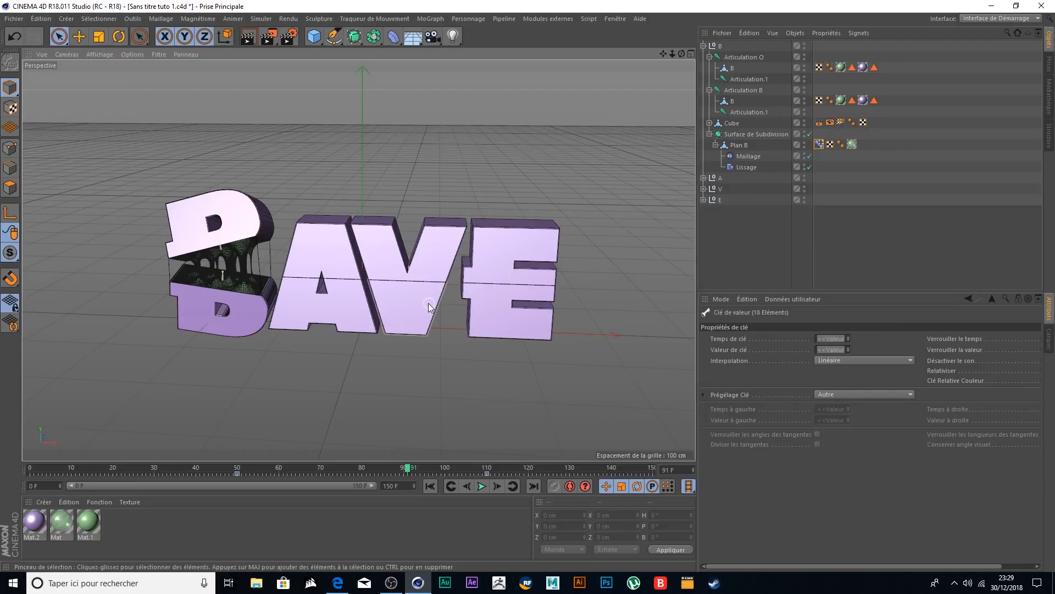
mouse_move(682, 54)
left_mouse_down()
mouse_move(599, 61)
mouse_move(687, 62)
left_mouse_up()
scroll(506, 127, "down", 2)
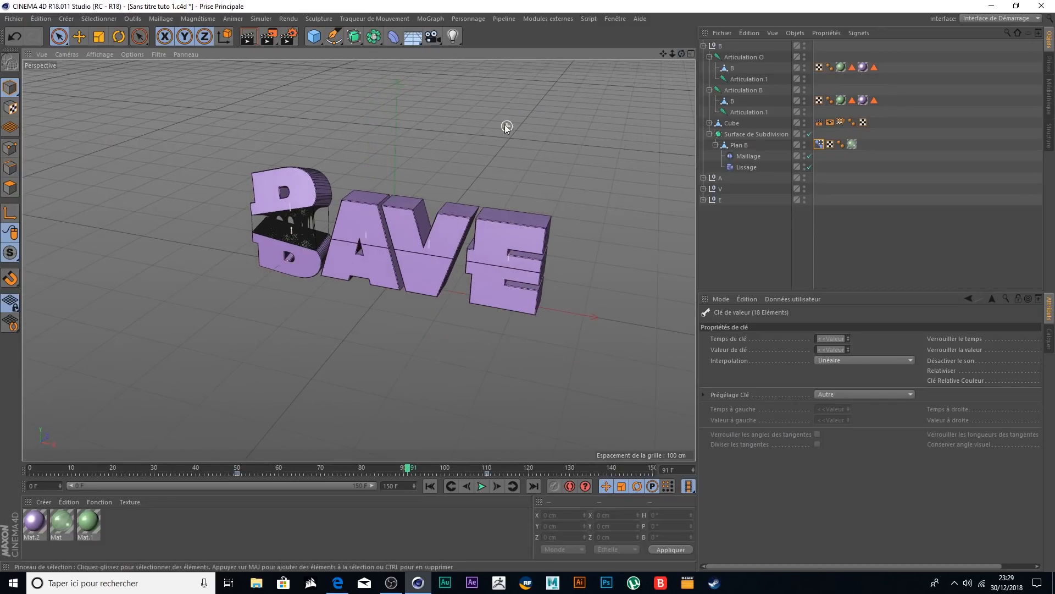
left_click(453, 36)
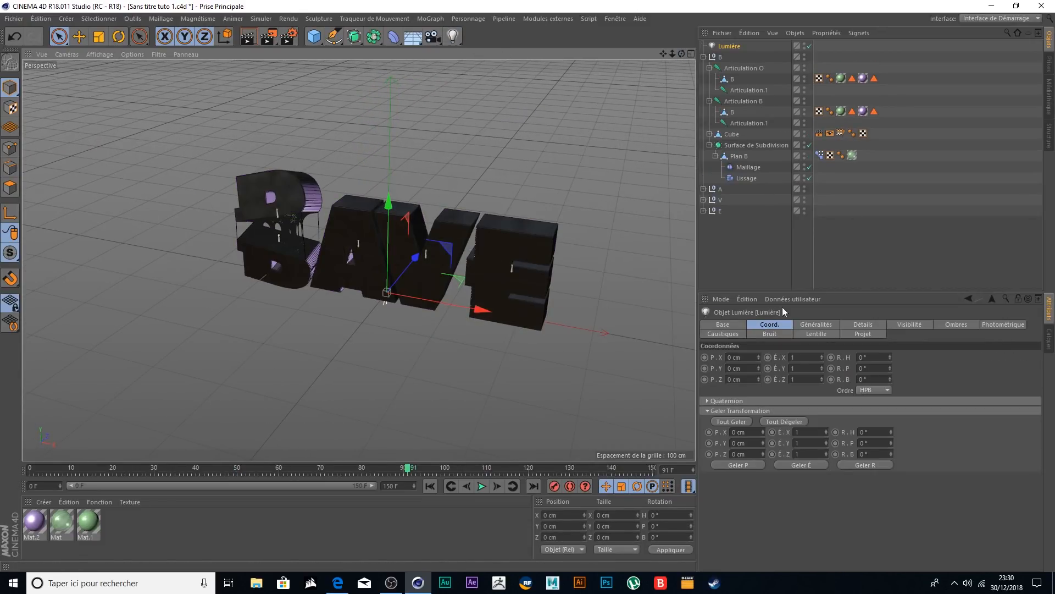
left_click(704, 56)
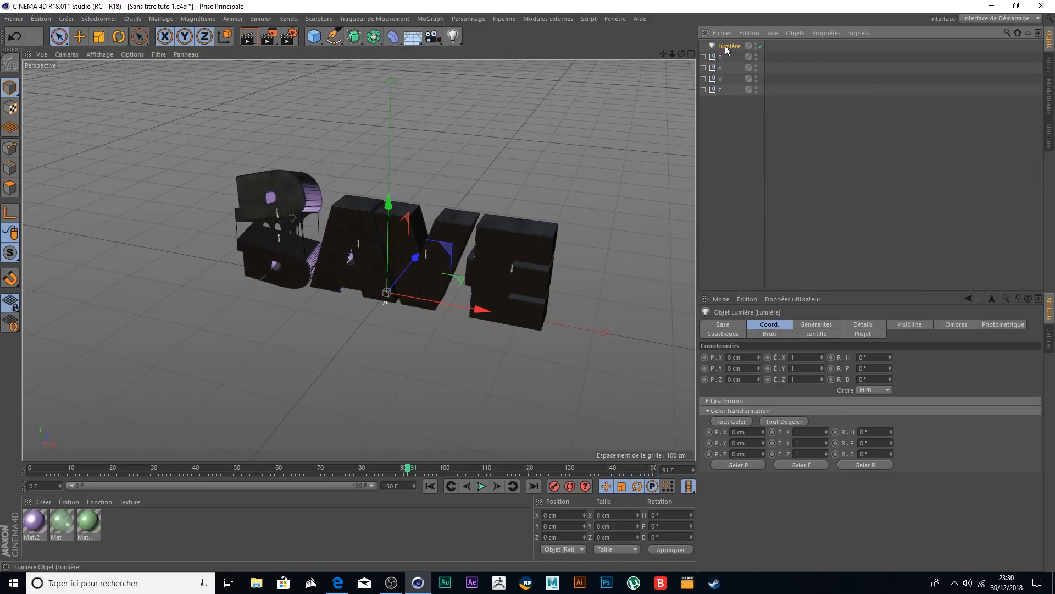
- Enable Éclairage Ambiant in the Lumière object's general settings, keeping its type as Omni
left_click(819, 325)
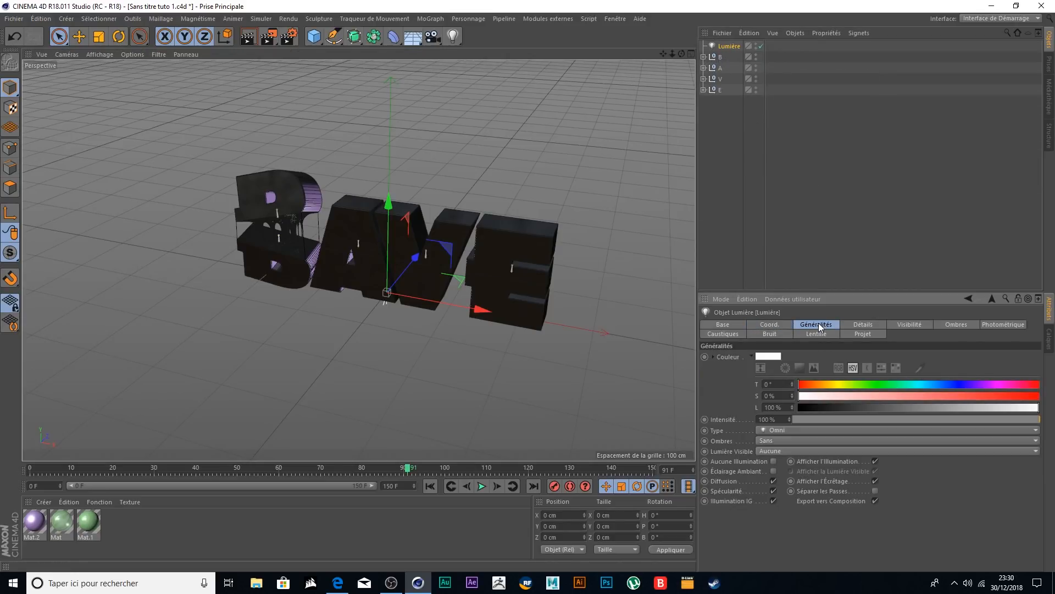
left_click(796, 429)
left_click(780, 460)
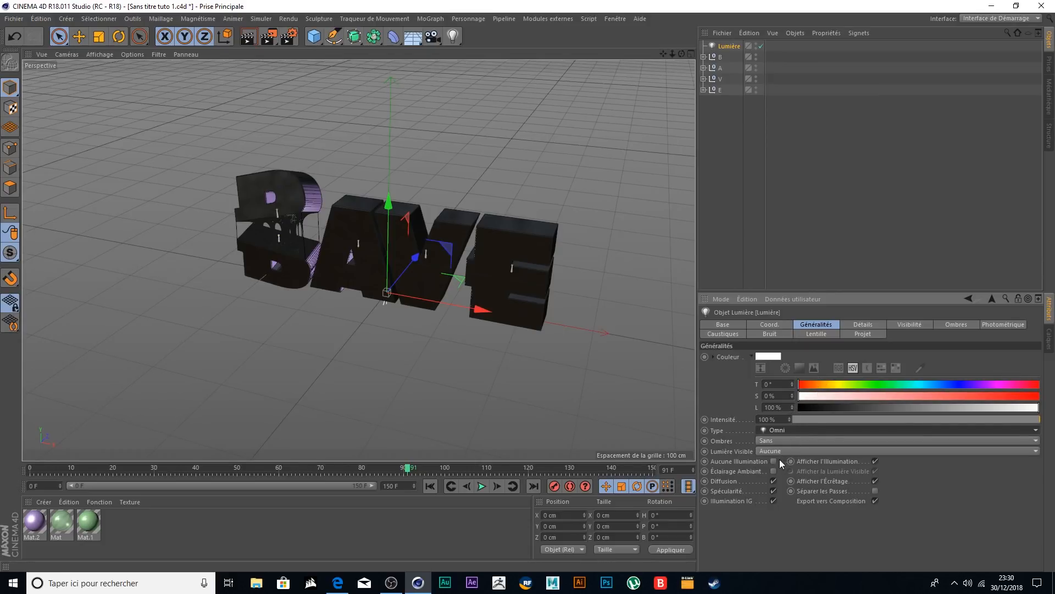
left_click(772, 471)
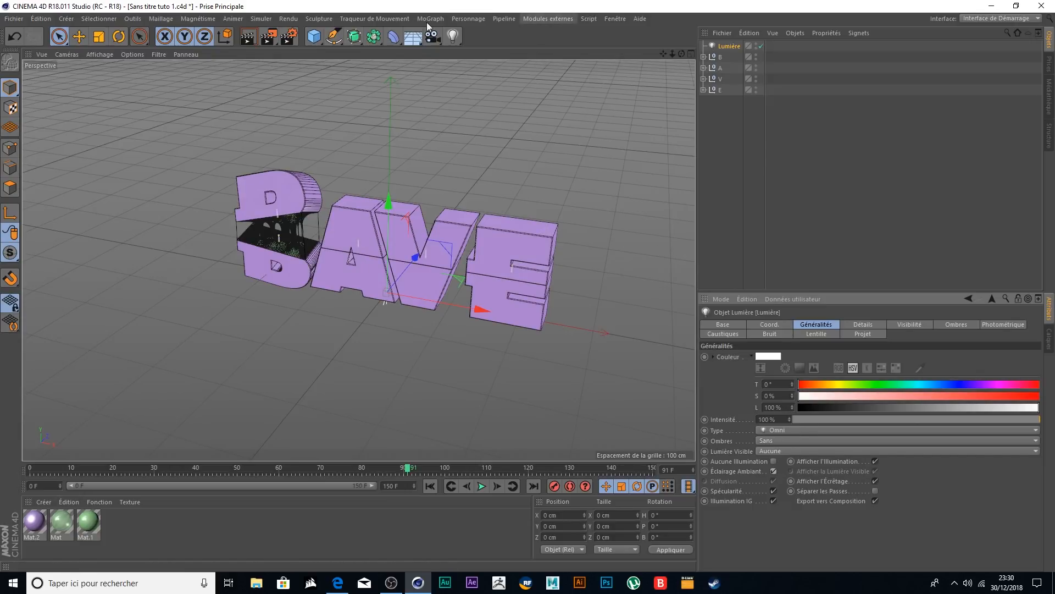
- Add a Lumière Surfacique and move it in front of the lettering, to about X -291 cm and Z -361 cm
left_click(454, 36)
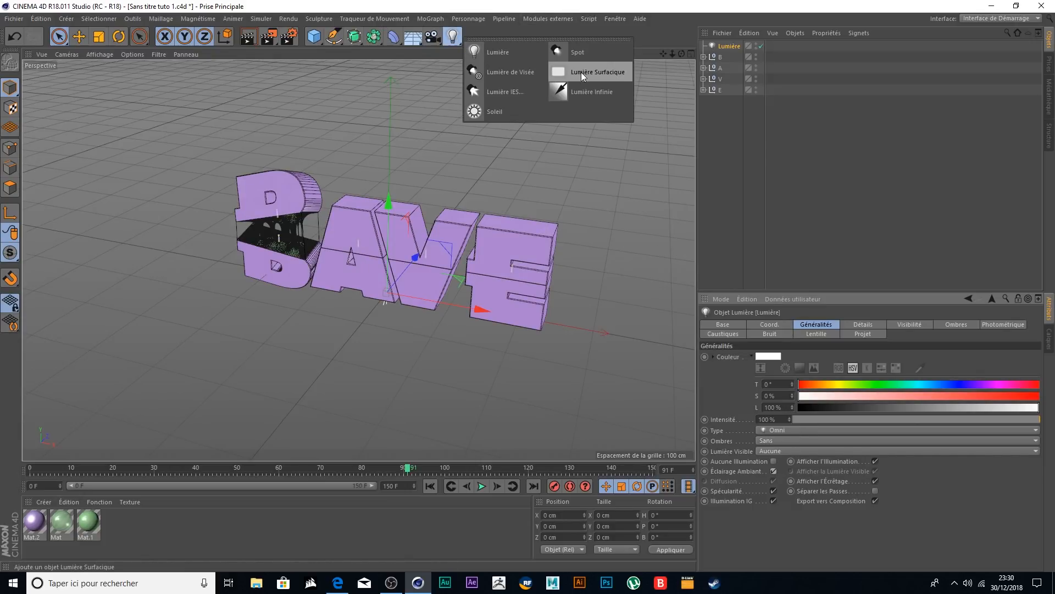
left_click(581, 71)
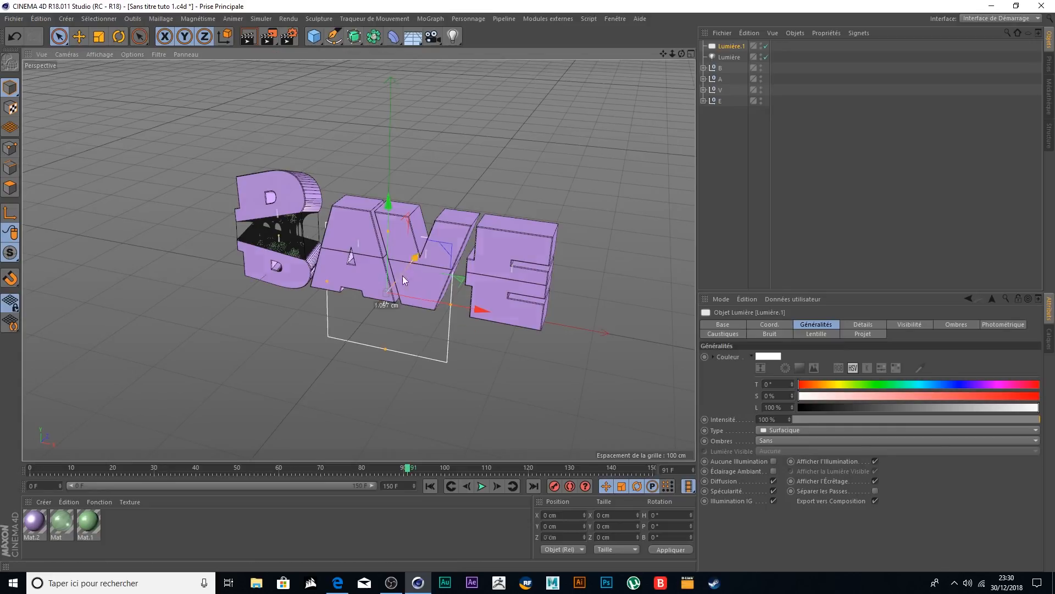
left_click_drag(408, 269, 339, 328)
scroll(416, 254, "down", 4)
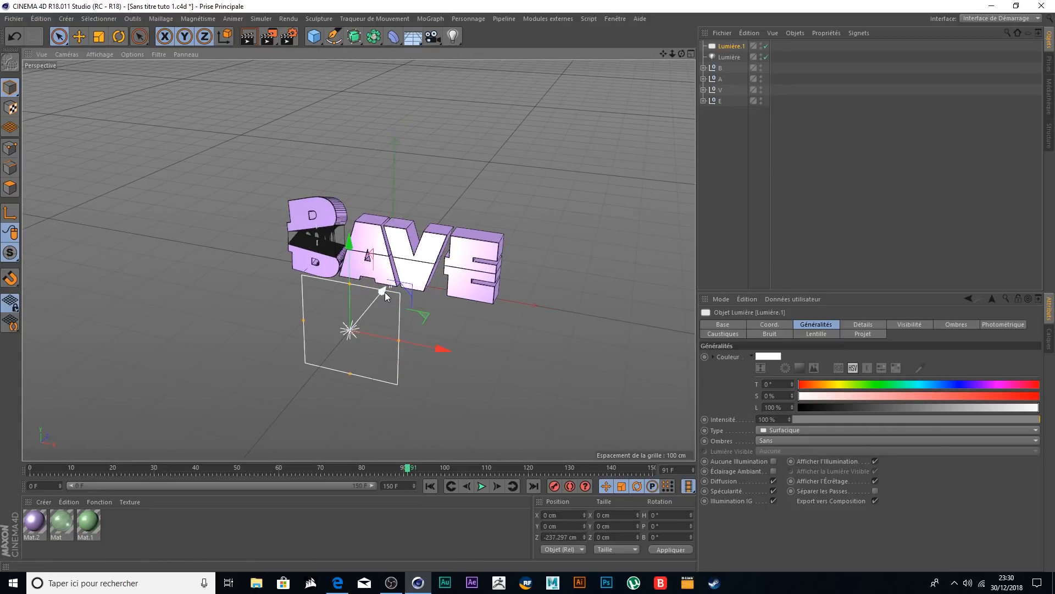
left_click_drag(382, 292, 355, 326)
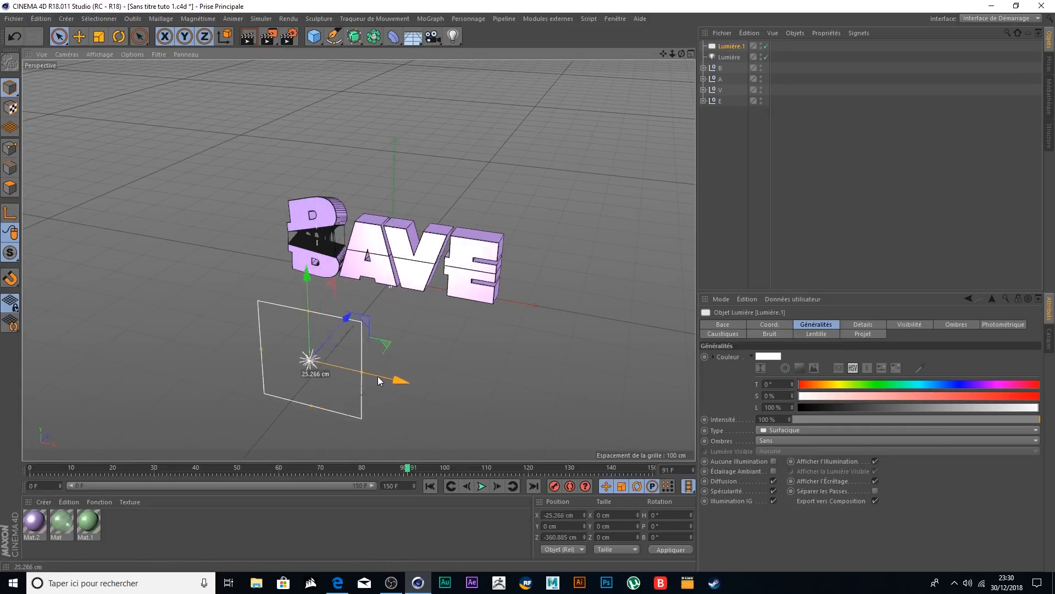
left_click_drag(398, 380, 266, 358)
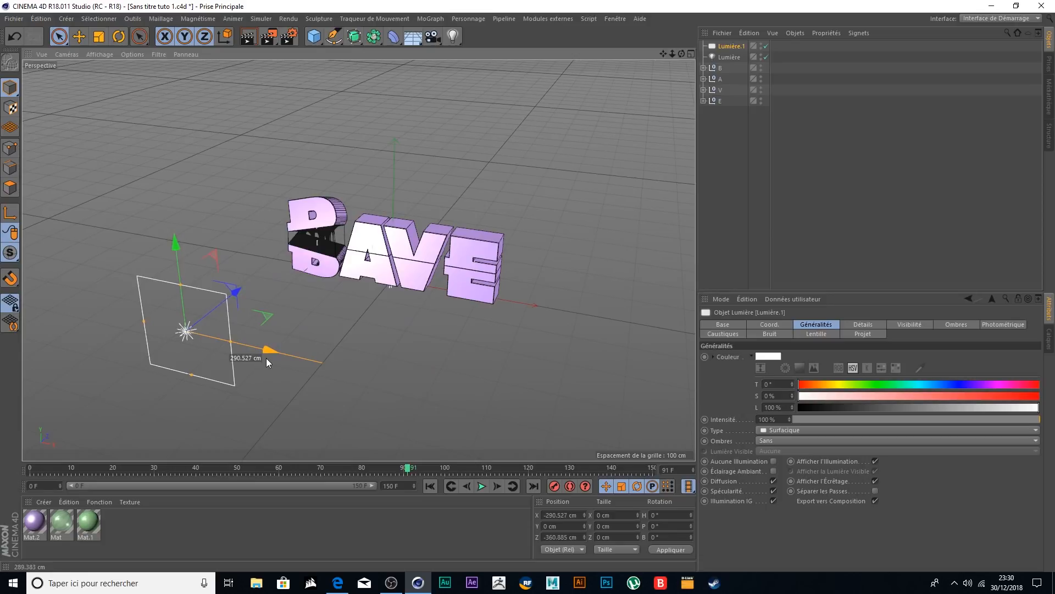
- Rotate the area light to a heading of about -37° and move it back to about X -356 cm, Z -448 cm
left_click(119, 36)
left_click_drag(242, 335, 185, 216)
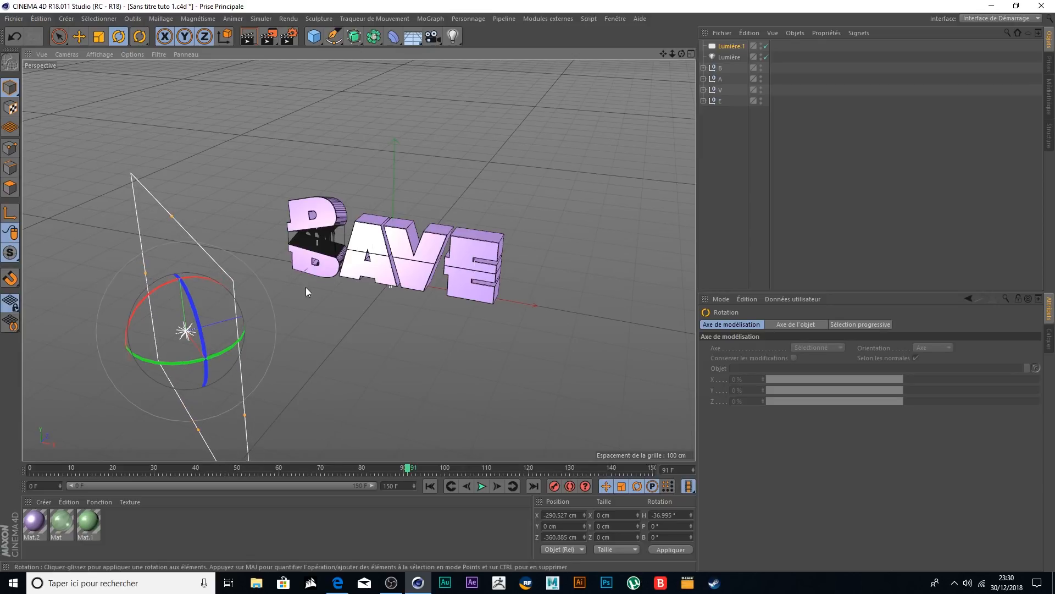
left_click_drag(291, 314, 209, 327, "alt")
left_click(79, 37)
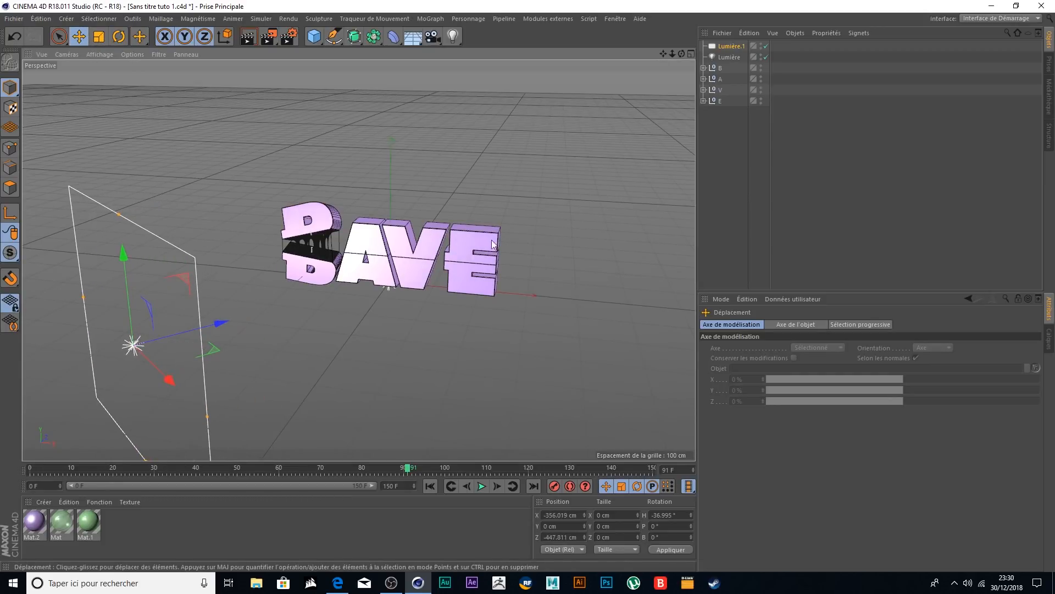
scroll(372, 260, "down", 2)
- Set the area light's shadows to Surfaciques and tint its colour pale yellow with hue 52° and saturation 14 %
left_click(731, 47)
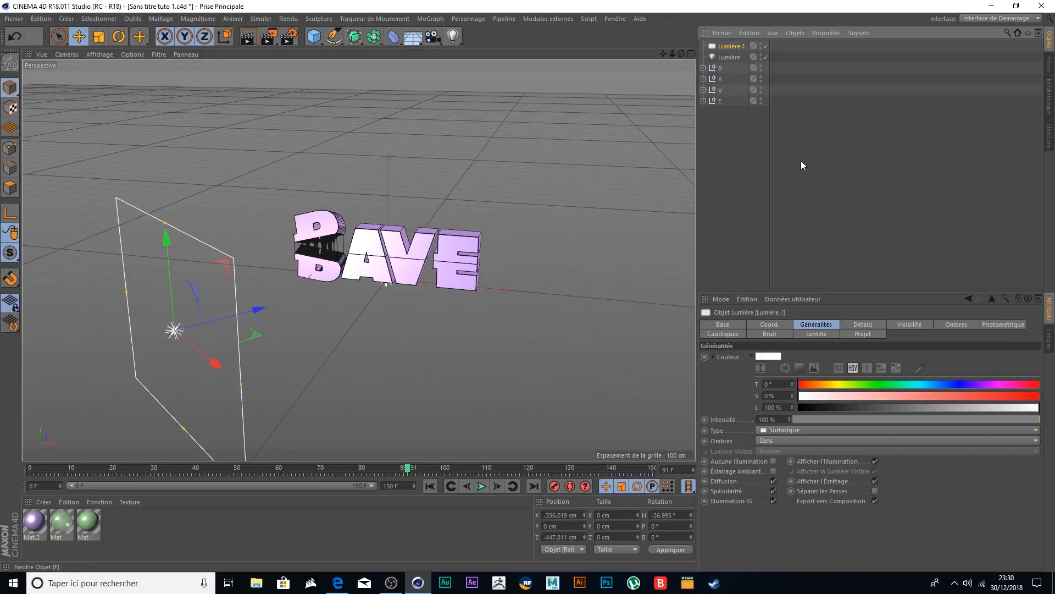
left_click(793, 440)
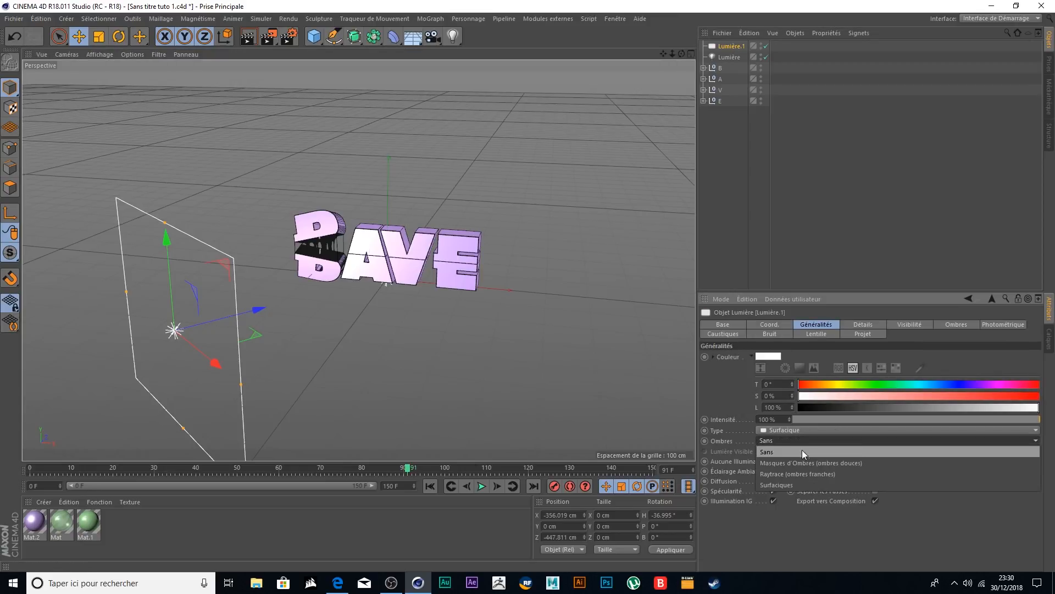
left_click(790, 485)
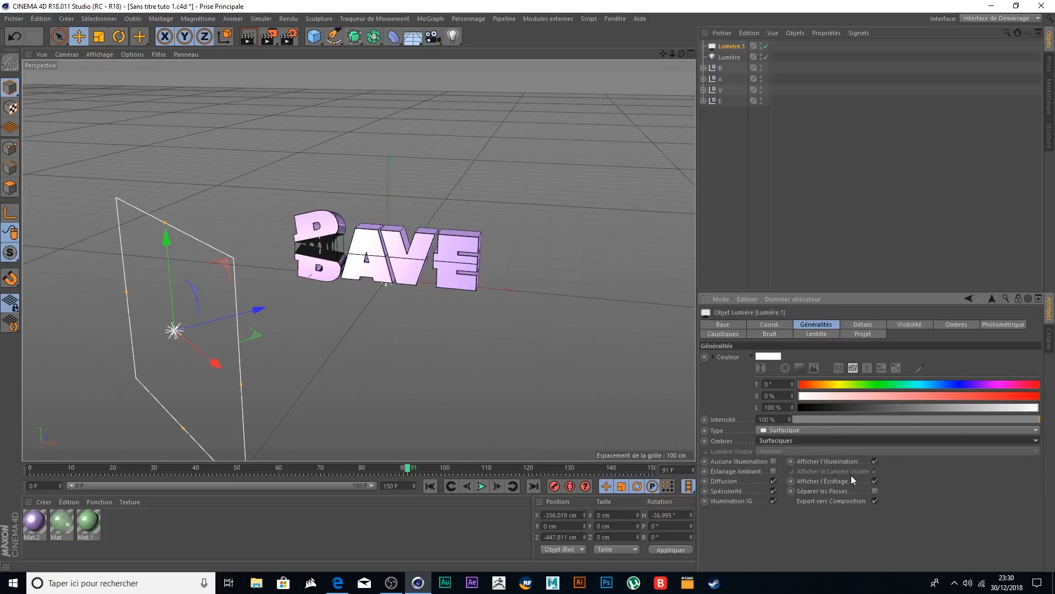
left_click(832, 385)
left_click(824, 396)
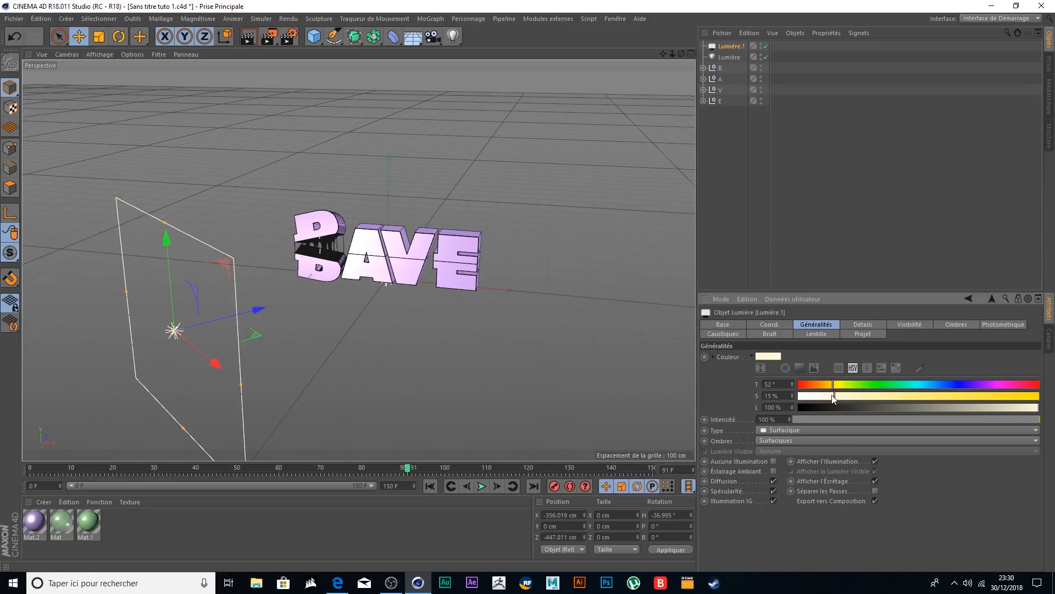
left_click(864, 325)
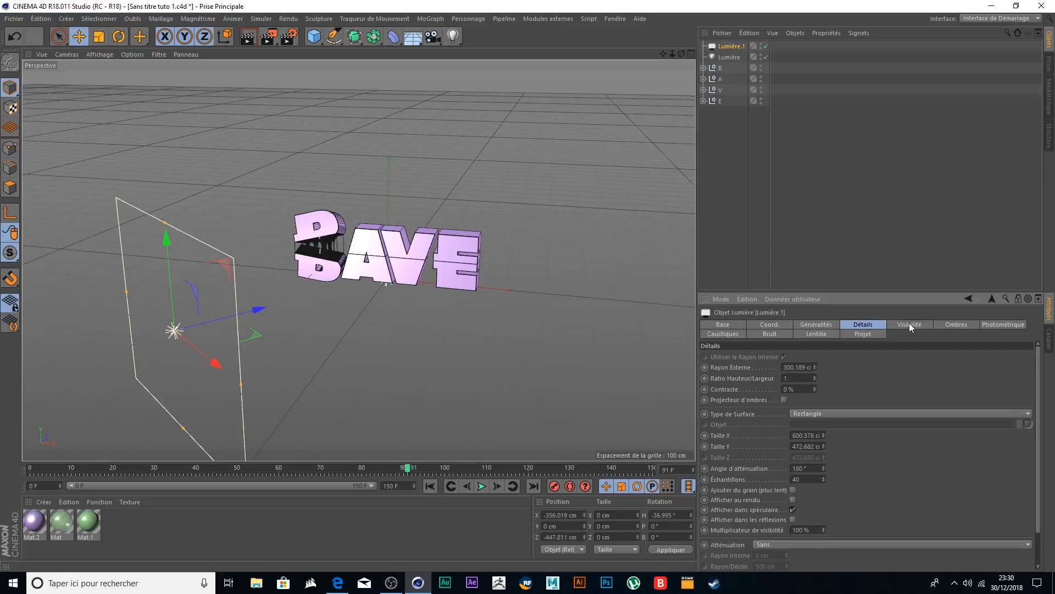
left_click(829, 324)
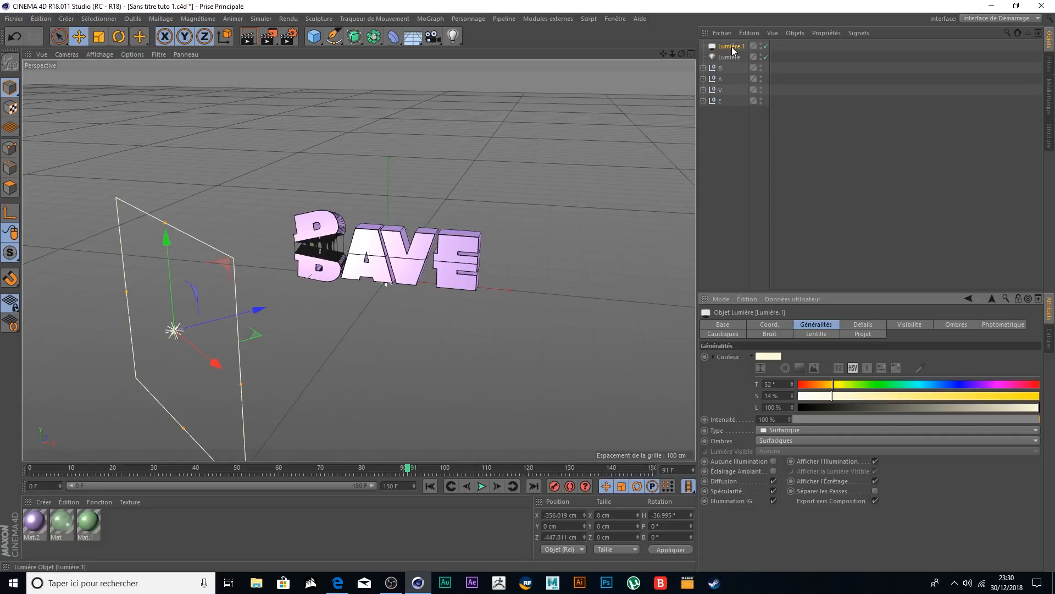
- Duplicate the area light and place the copy high behind the lettering, at about X 1329, Y 865, Z 407 cm
left_click_drag(733, 48, 735, 54, "ctrl")
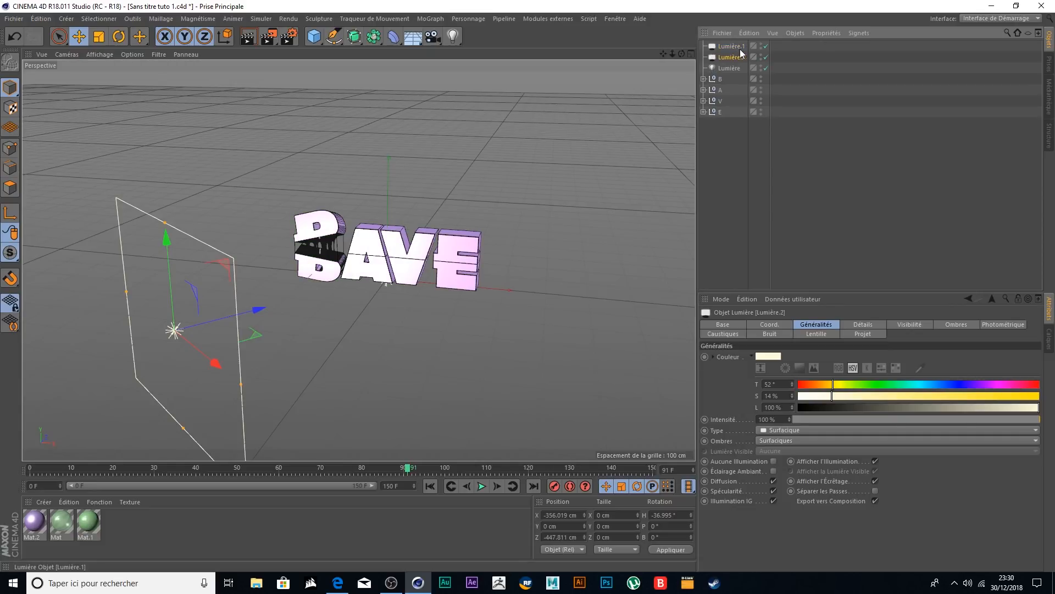
left_click_drag(259, 308, 668, 172)
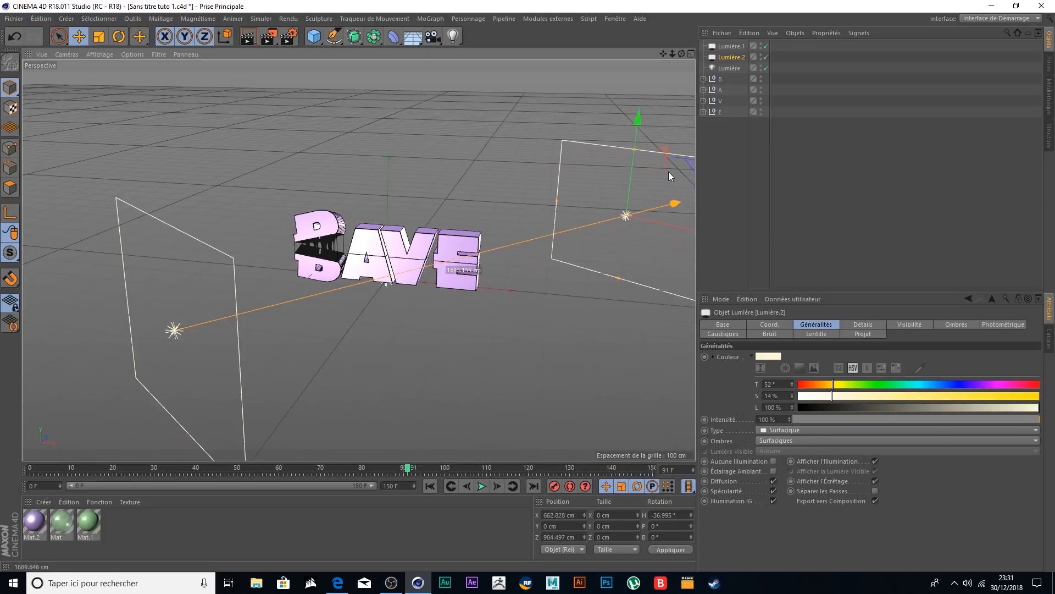
scroll(668, 171, "down", 5)
left_click_drag(593, 182, 595, 93, "alt")
left_click_drag(607, 229, 591, 219)
left_click_drag(661, 138, 499, 185, "alt")
left_click_drag(357, 347, 598, 285)
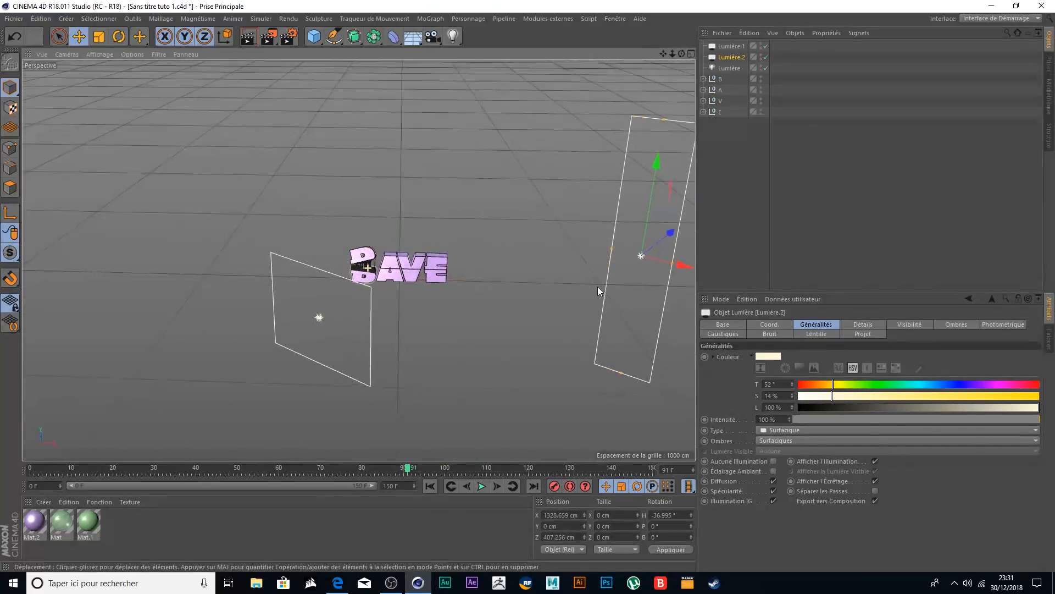
left_click_drag(652, 213, 490, 182)
left_click_drag(650, 175, 611, 192, "alt")
- Rotate the duplicated area light towards the lettering, to about H -71°, P 32°, B 20°
left_click(119, 36)
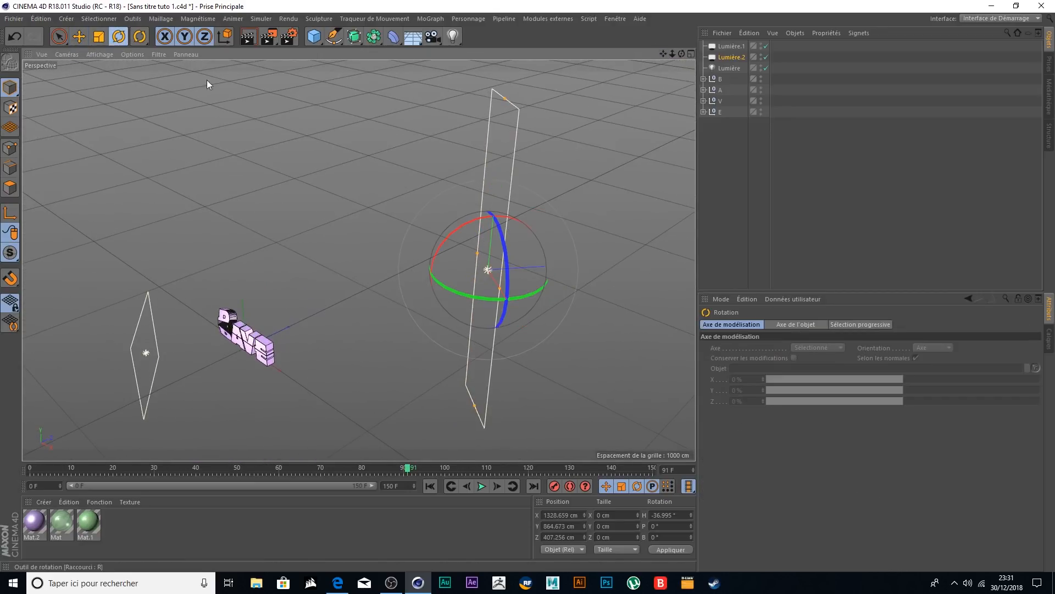
left_click_drag(477, 219, 434, 233)
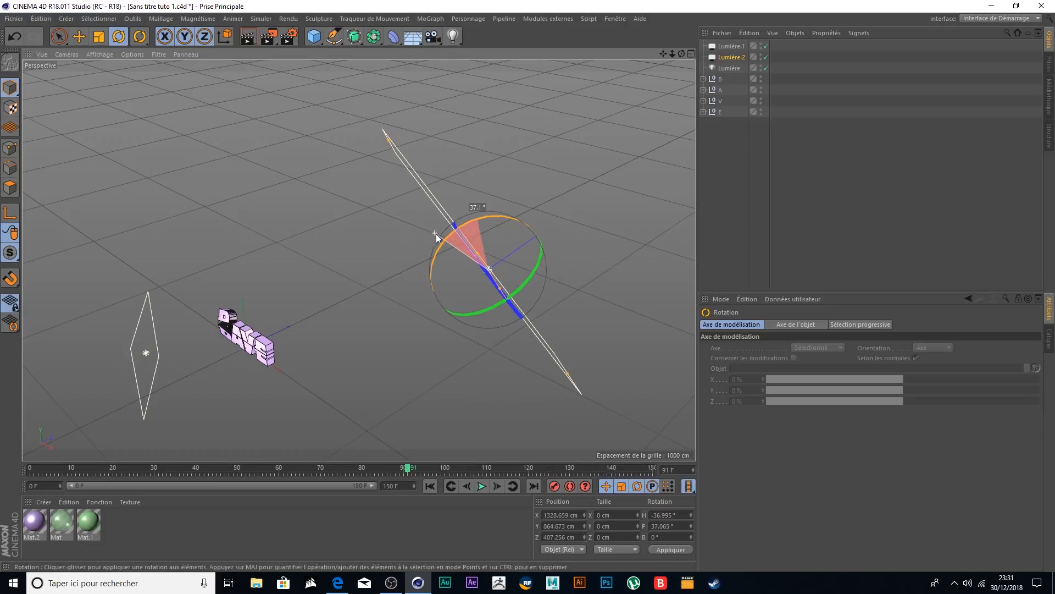
mouse_move(542, 259)
left_mouse_down()
mouse_move(534, 276)
mouse_move(542, 264)
left_mouse_up()
left_click_drag(570, 222, 421, 220, "alt")
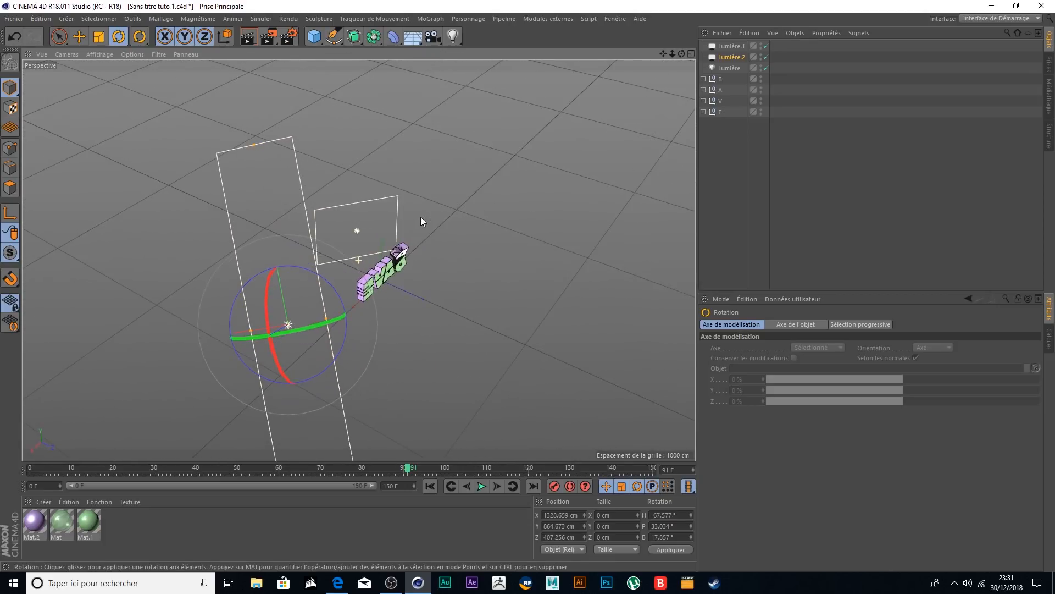
left_click_drag(324, 325, 329, 321)
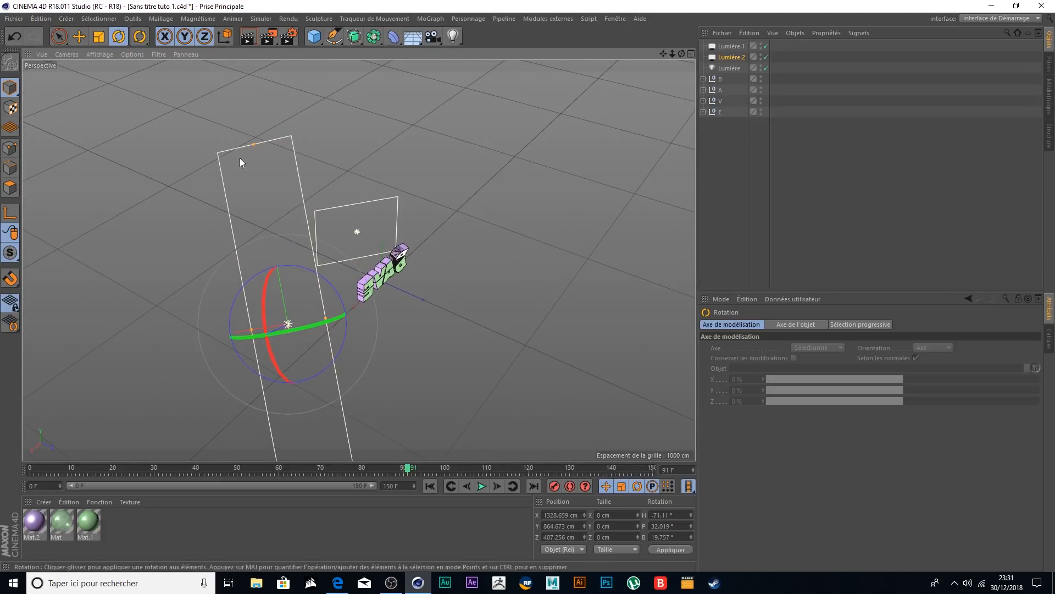
- Move the duplicated area light closer to the lettering, to about X 934, Y 822, Z 489 cm
left_click(79, 36)
left_click_drag(230, 328, 286, 328)
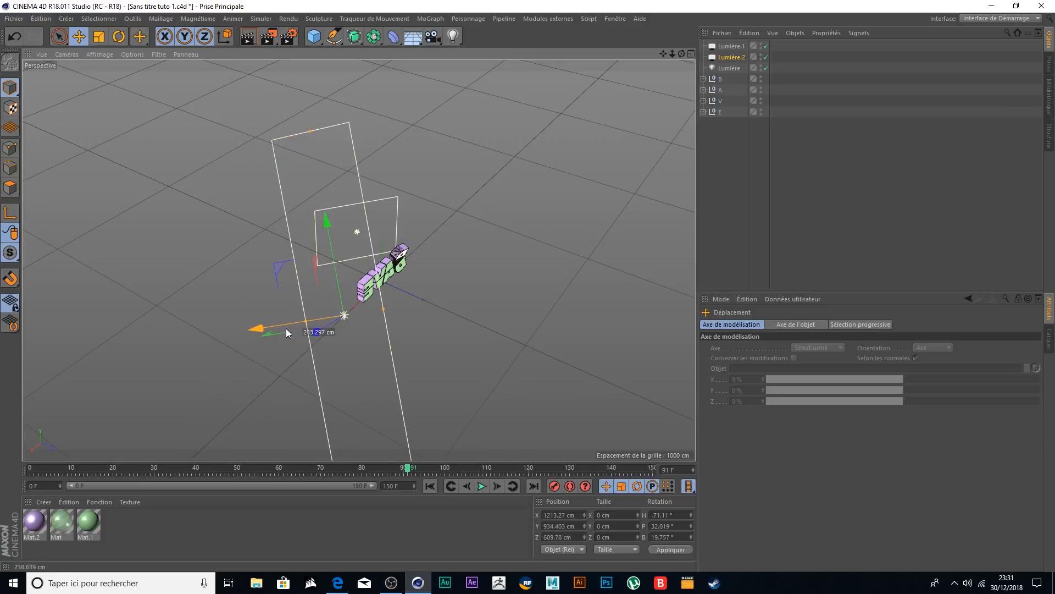
left_click_drag(442, 262, 600, 209, "alt")
left_click_drag(570, 166, 509, 191)
left_click_drag(250, 354, 377, 271, "alt")
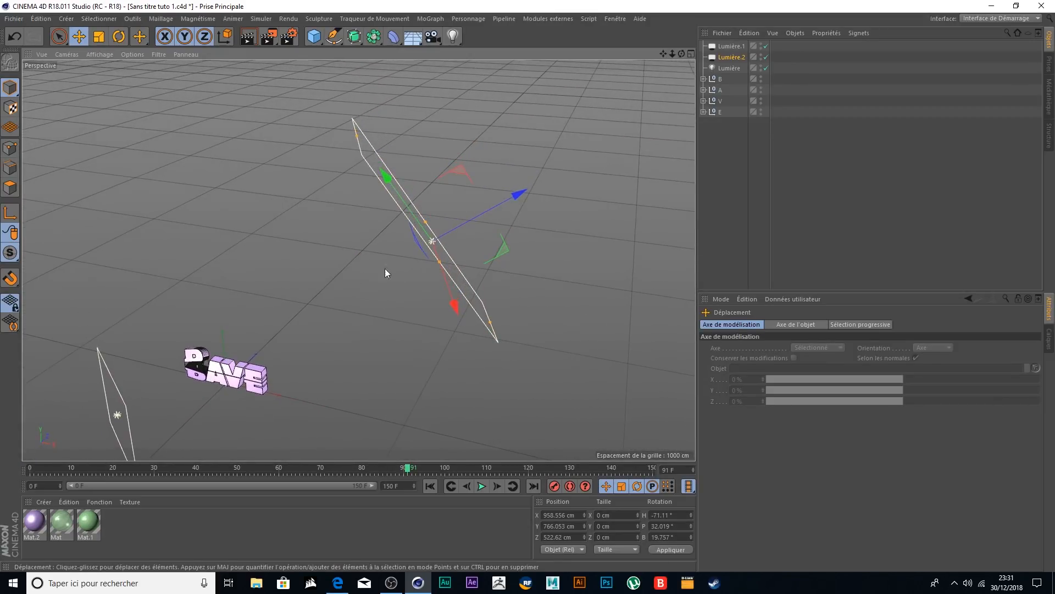
left_click_drag(393, 208, 374, 169)
left_click_drag(394, 300, 442, 321, "alt")
left_click_drag(381, 163, 386, 181)
left_click_drag(331, 314, 344, 258, "alt")
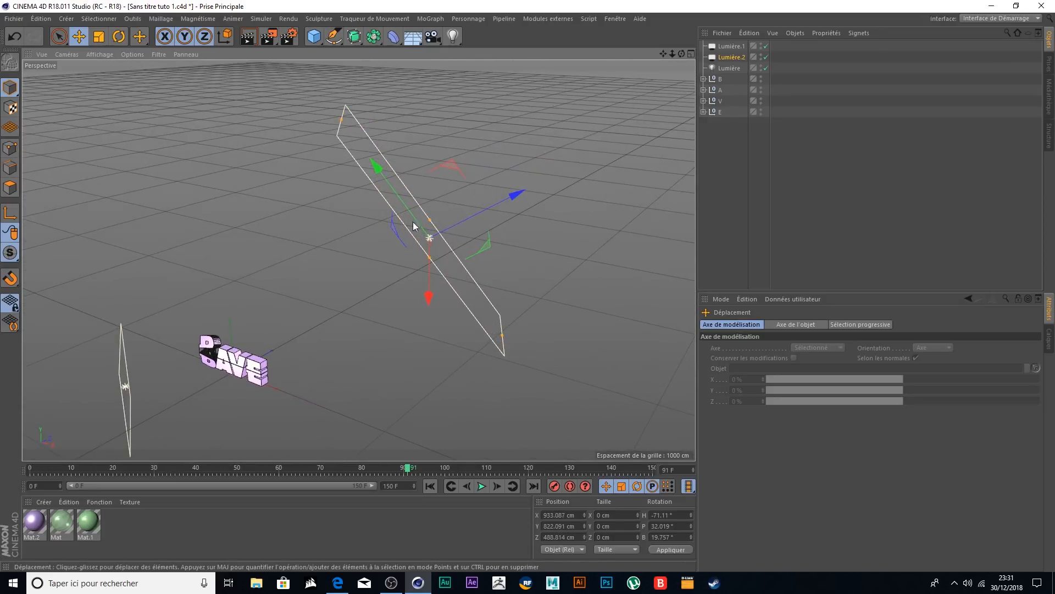
- Make the duplicated area light white with saturation 0 % and set its shadows to Sans
left_click_drag(664, 54, 817, 2)
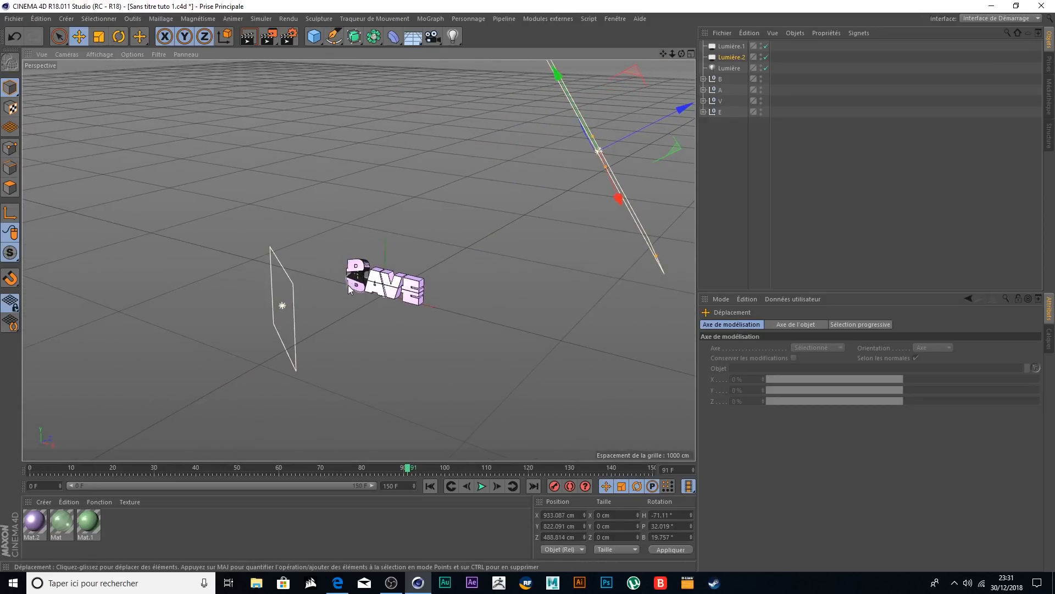
scroll(408, 309, "up", 2)
left_click_drag(408, 312, 562, 200, "alt")
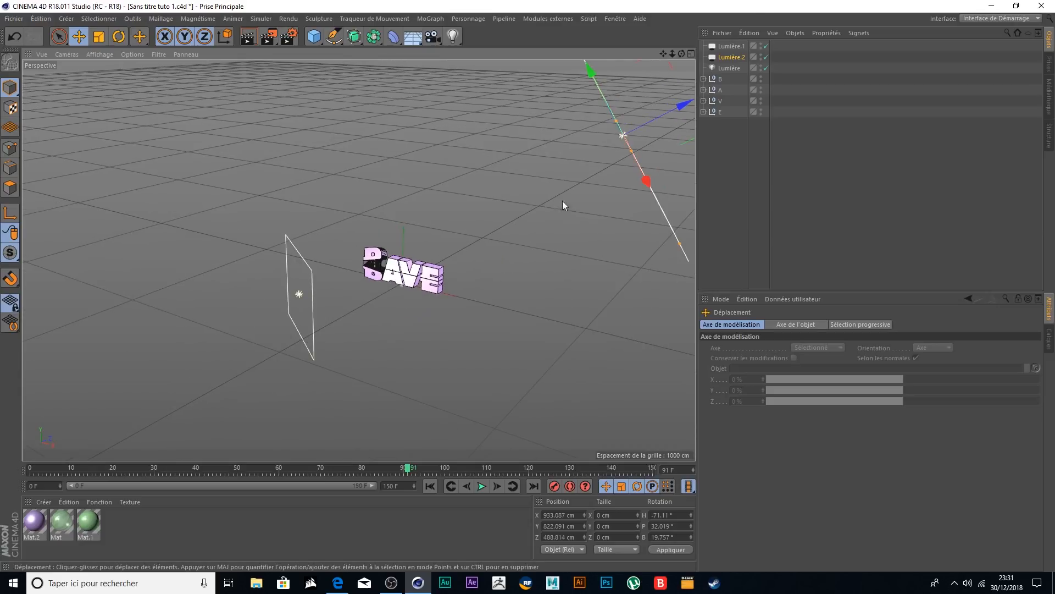
left_click(732, 57)
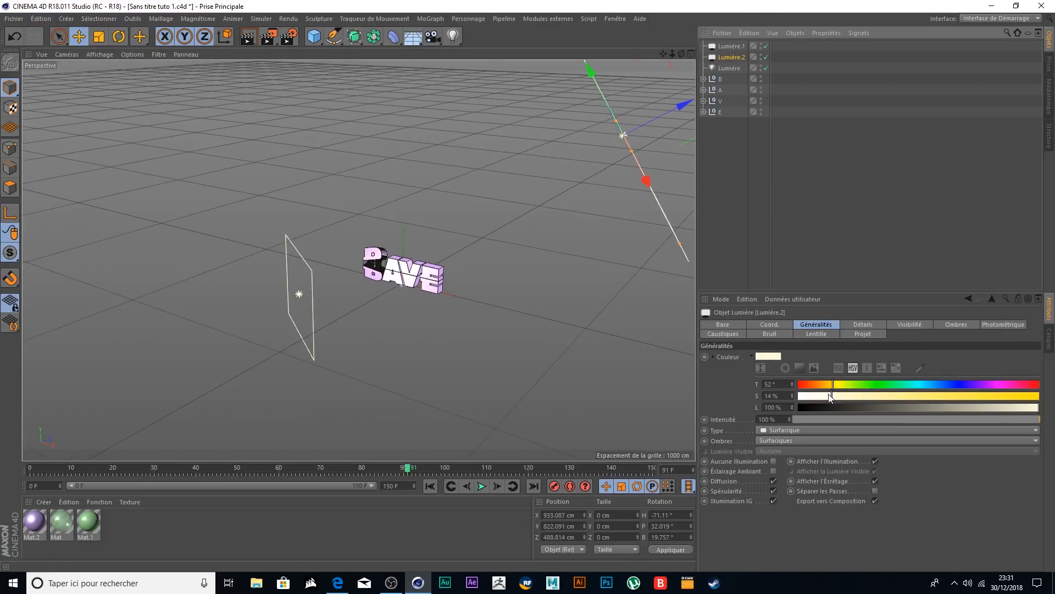
left_click_drag(833, 396, 771, 405)
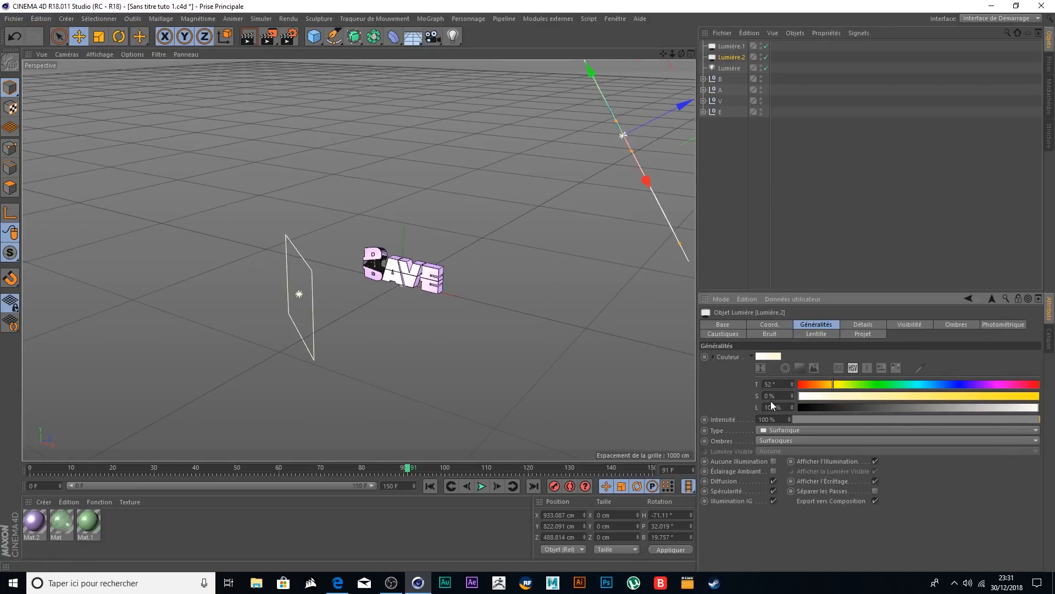
left_click(789, 439)
left_click(781, 452)
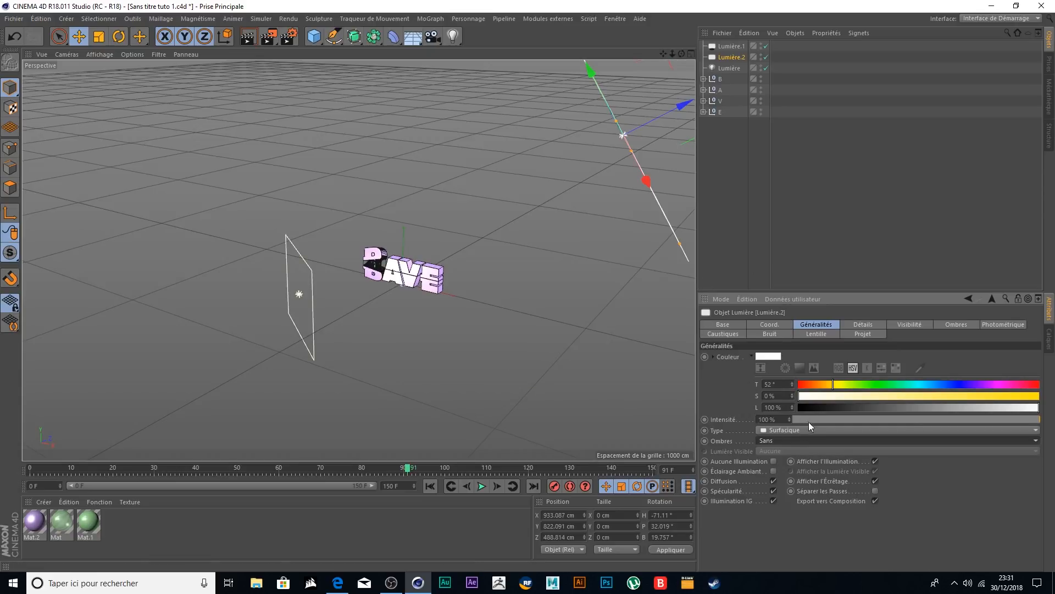
- Add the Illumination Globale effect to the render settings and close them
left_click_drag(522, 325, 607, 324, "alt")
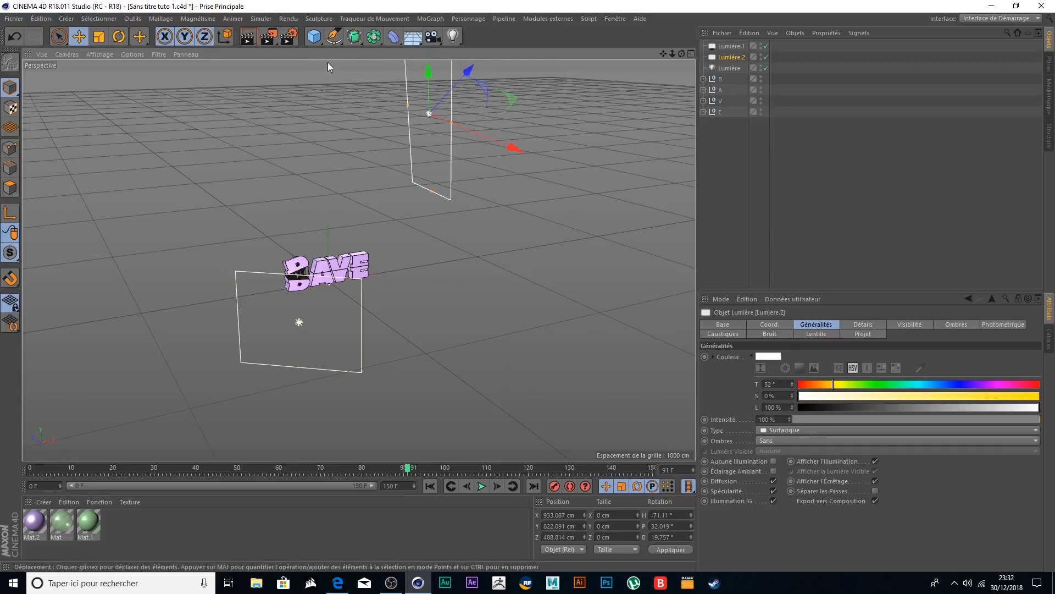
left_click(290, 36)
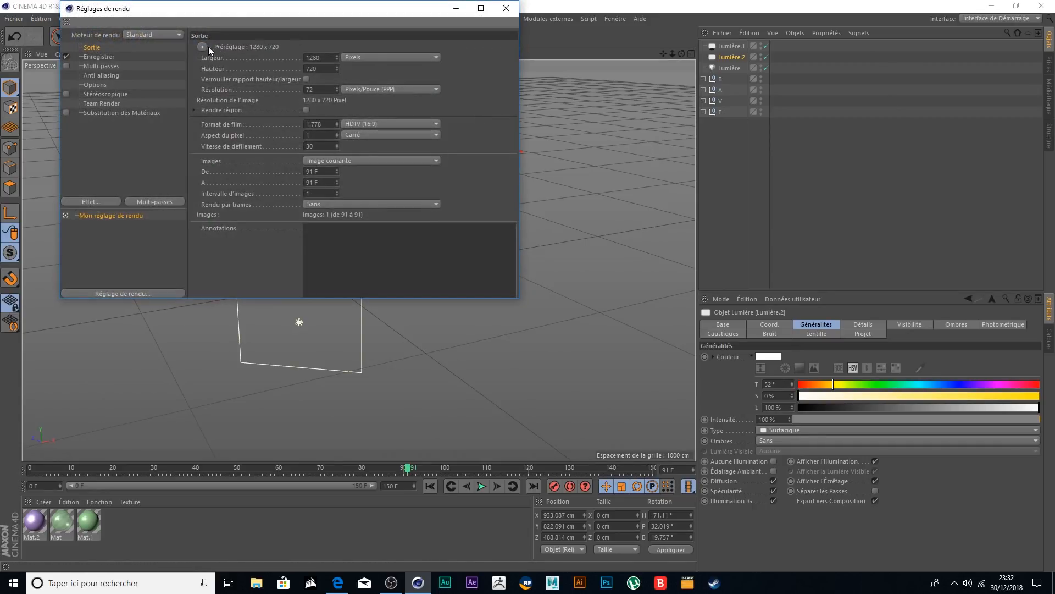
left_click(91, 201)
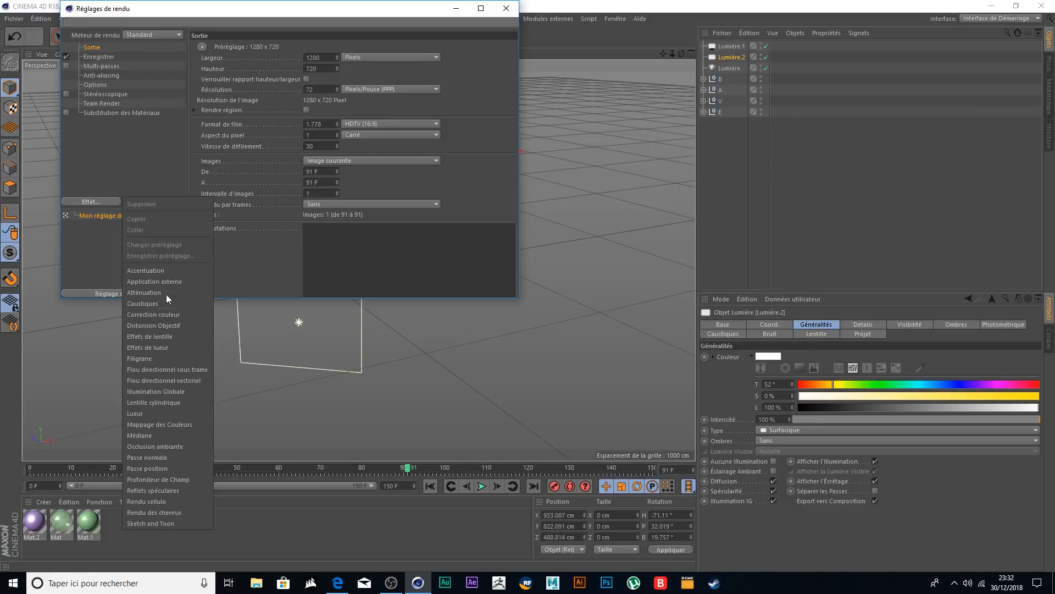
left_click(185, 391)
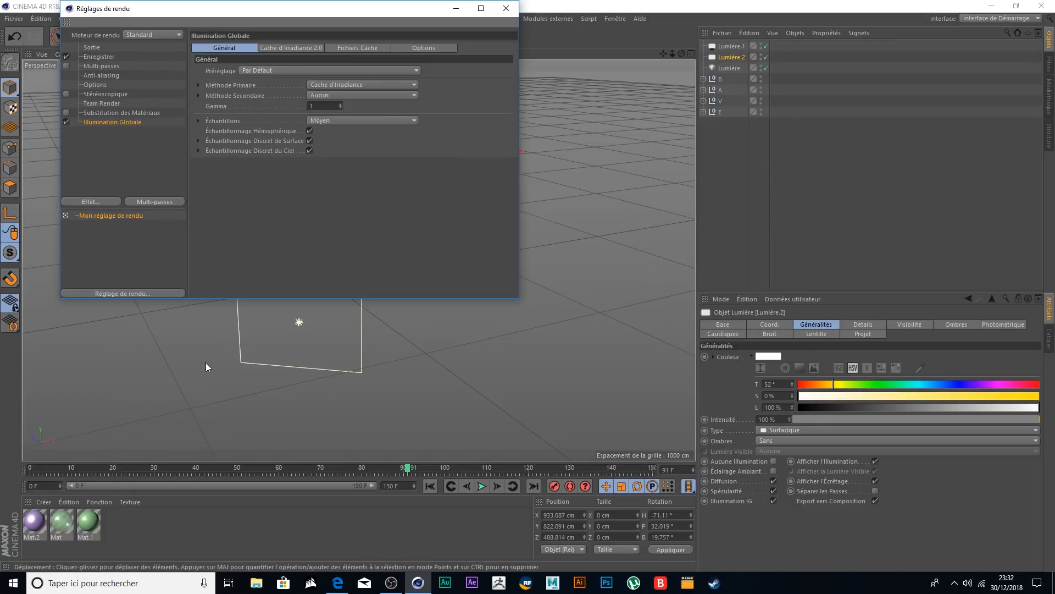
left_click(507, 9)
- Frame the whole BAVE lettering from the front in the perspective view
scroll(362, 275, "up", 5)
left_click_drag(299, 259, 414, 267, "alt")
scroll(414, 267, "up", 4)
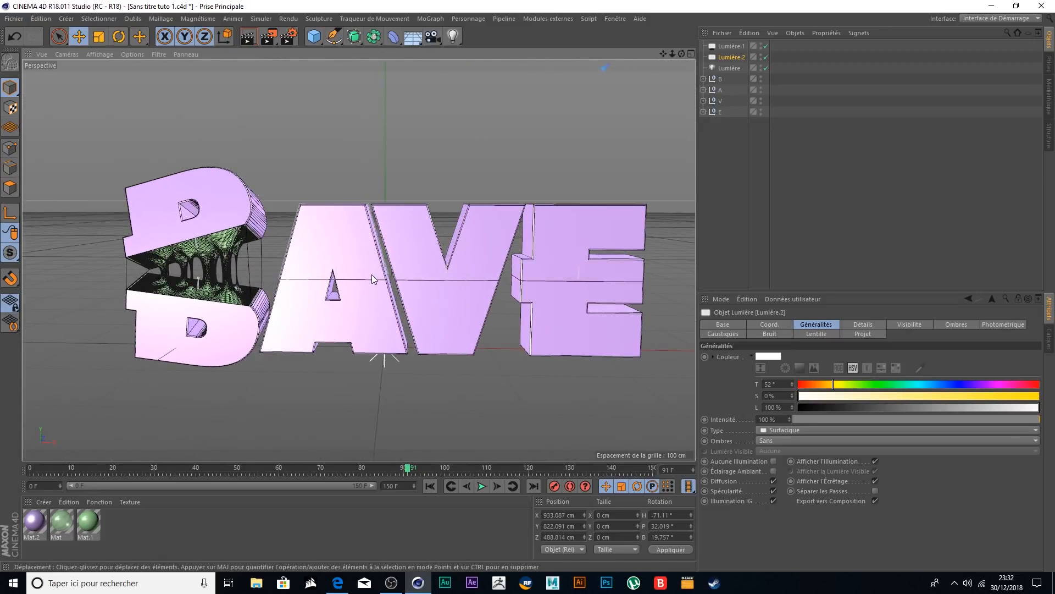
scroll(372, 272, "up", 1)
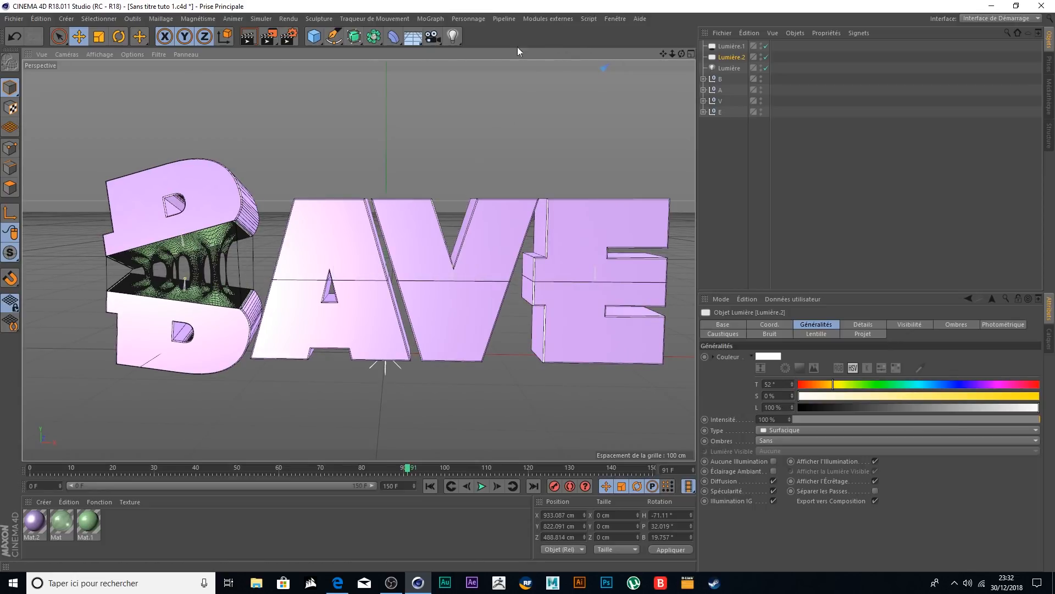